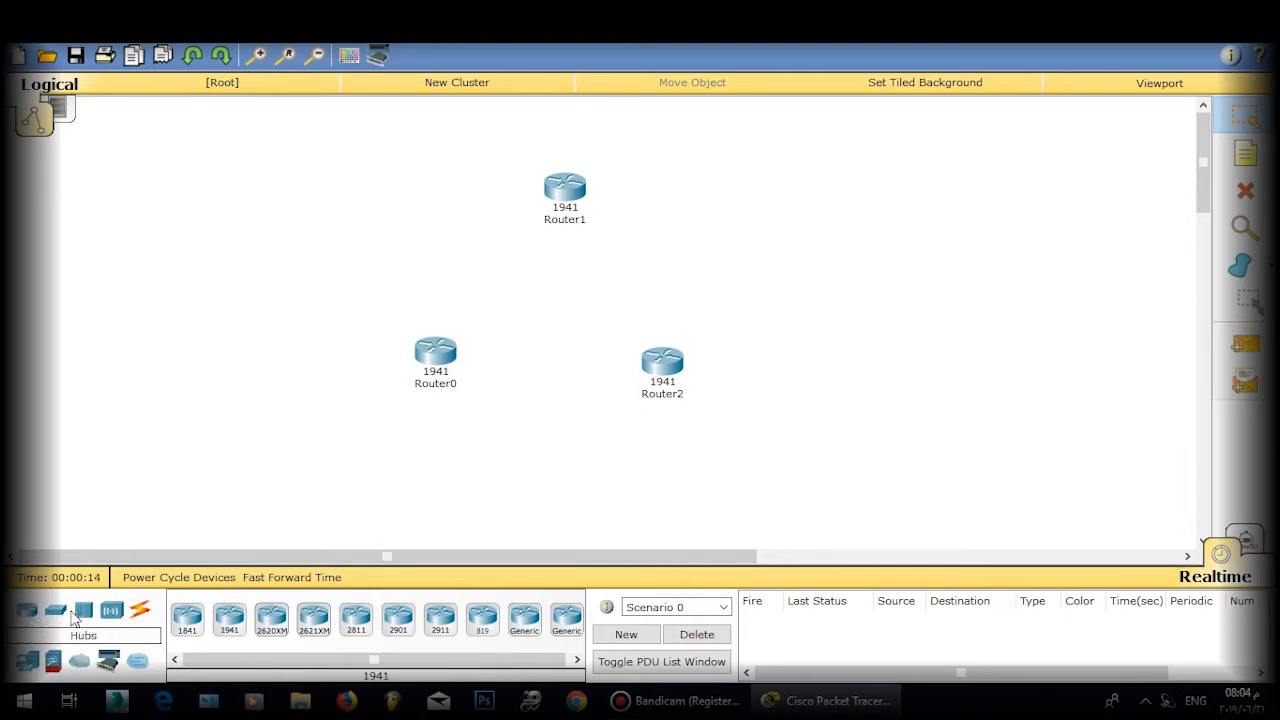
Step: Place three 2960 switches: Switch0 left, Switch1 right and Switch2 near the top
click(55, 613)
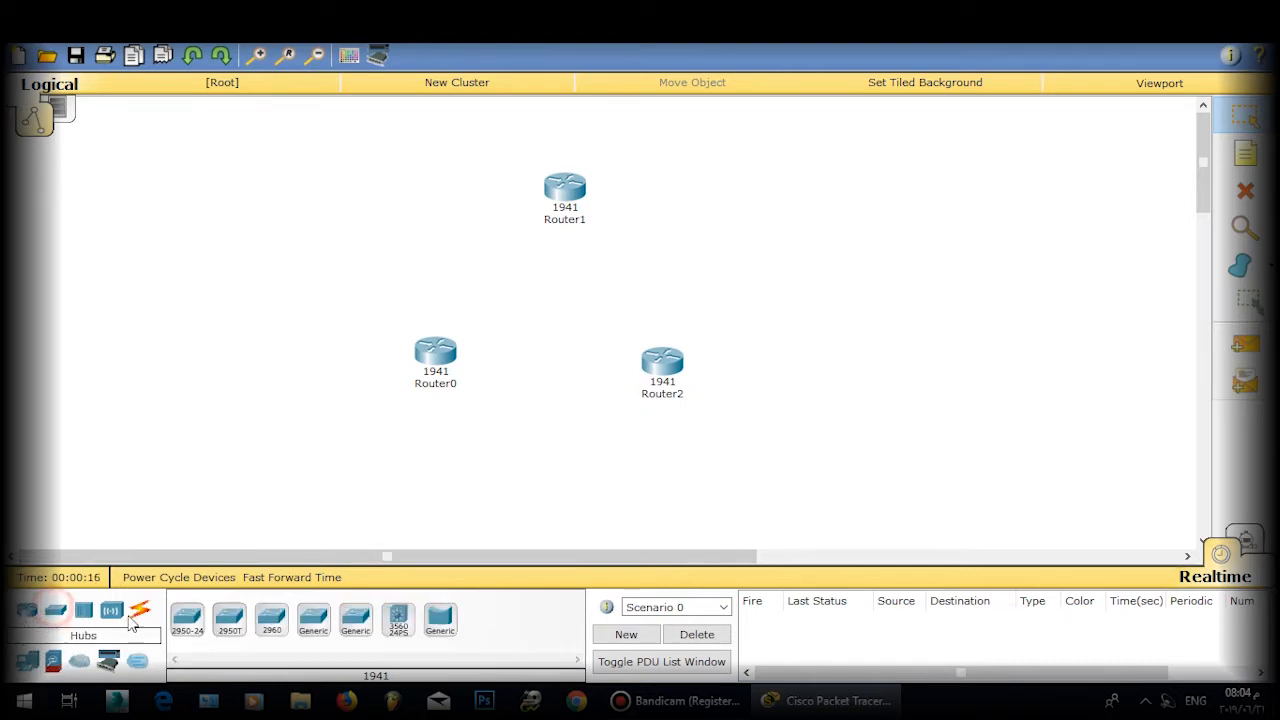
drag(276, 630, 305, 415)
drag(271, 620, 768, 440)
click(276, 628)
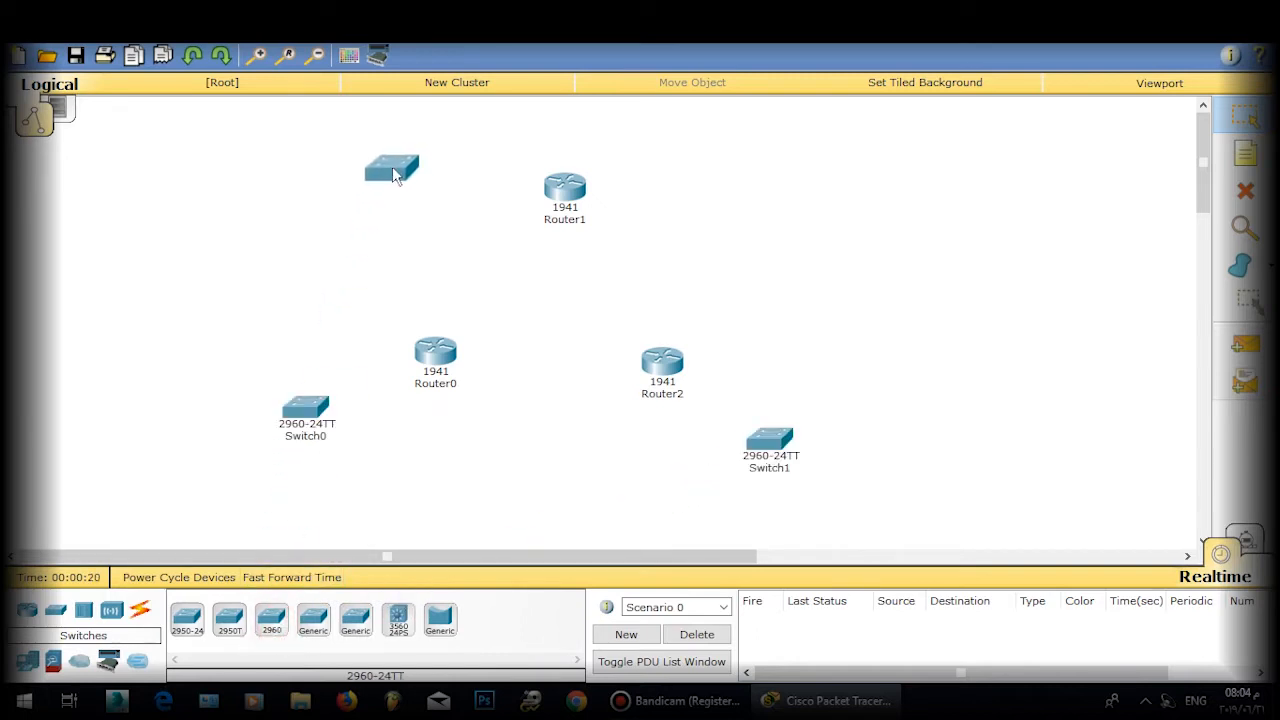
click(377, 165)
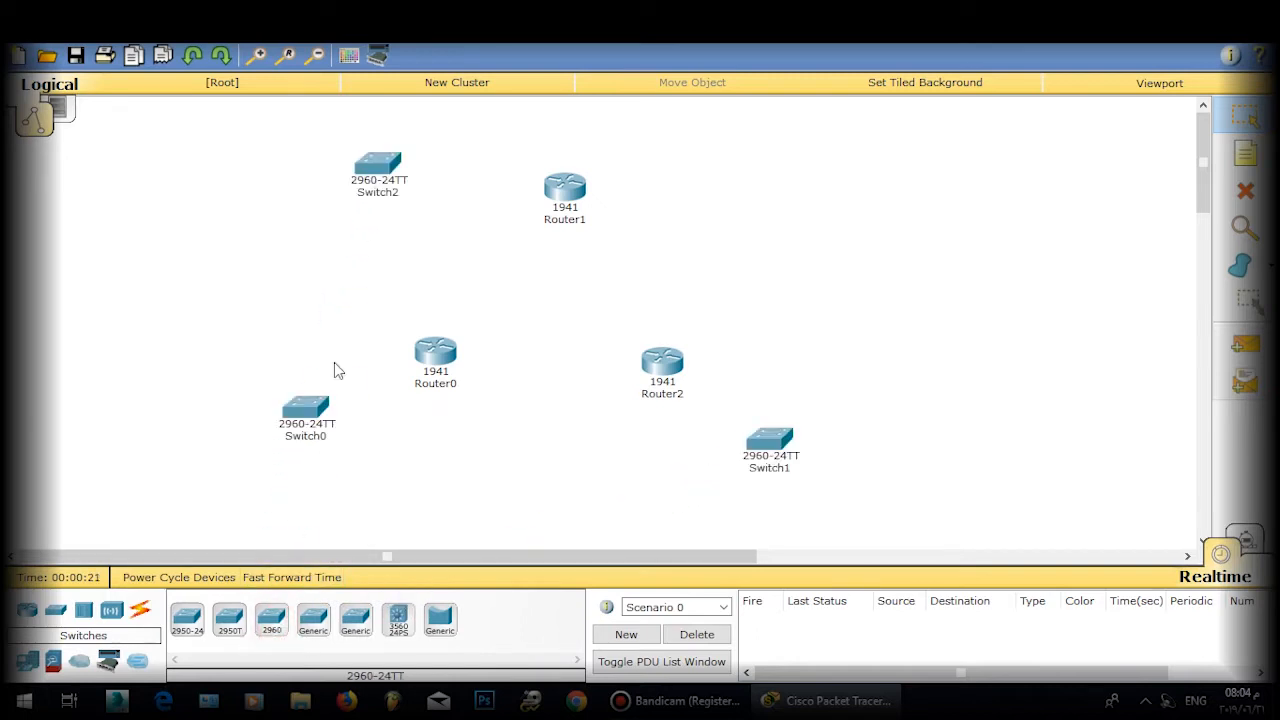
Step: Add generic PCs grouped below Switch0, Switch1 and top-left, then nudge Switch0 into place
click(28, 660)
drag(188, 622, 788, 507)
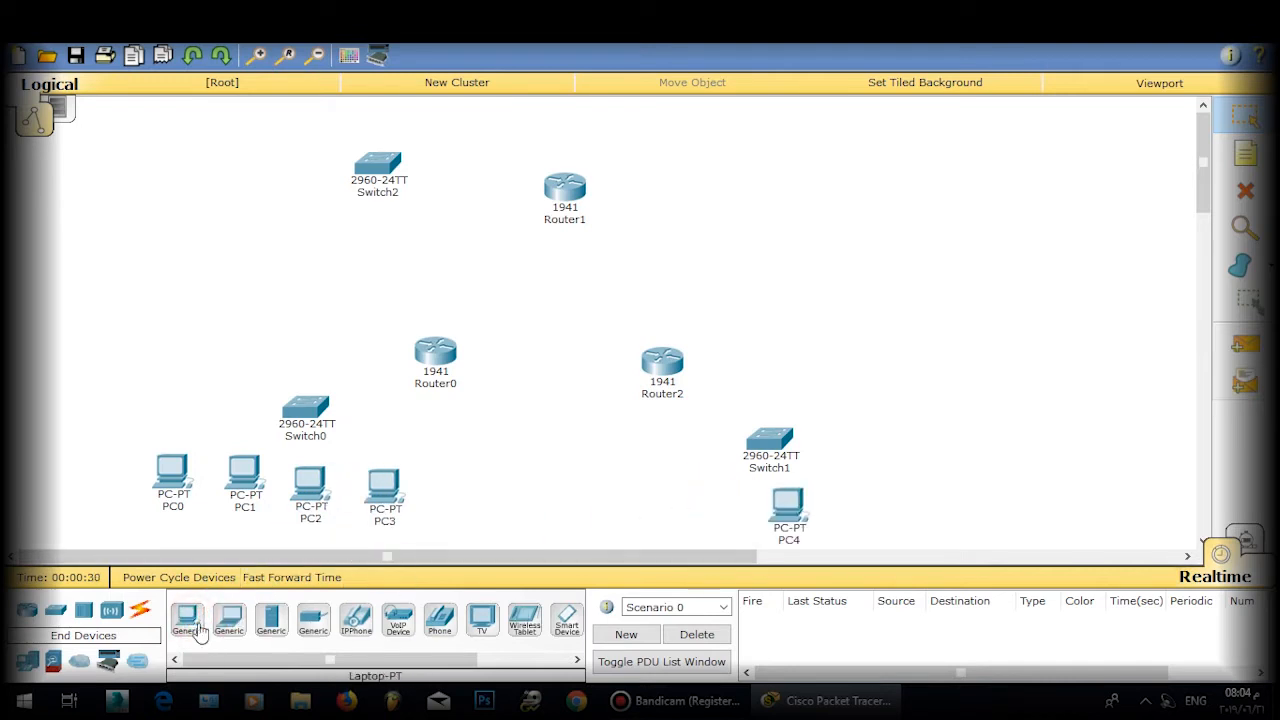
drag(198, 628, 872, 506)
drag(183, 625, 1008, 508)
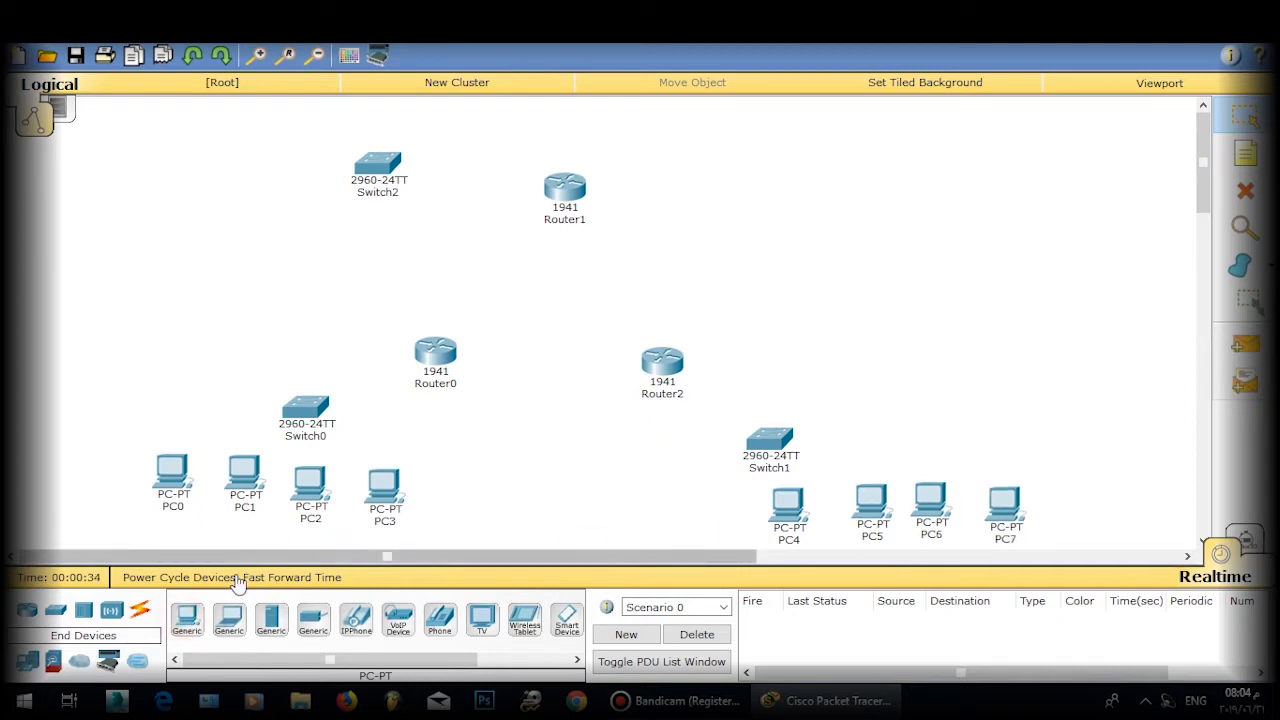
drag(188, 620, 160, 170)
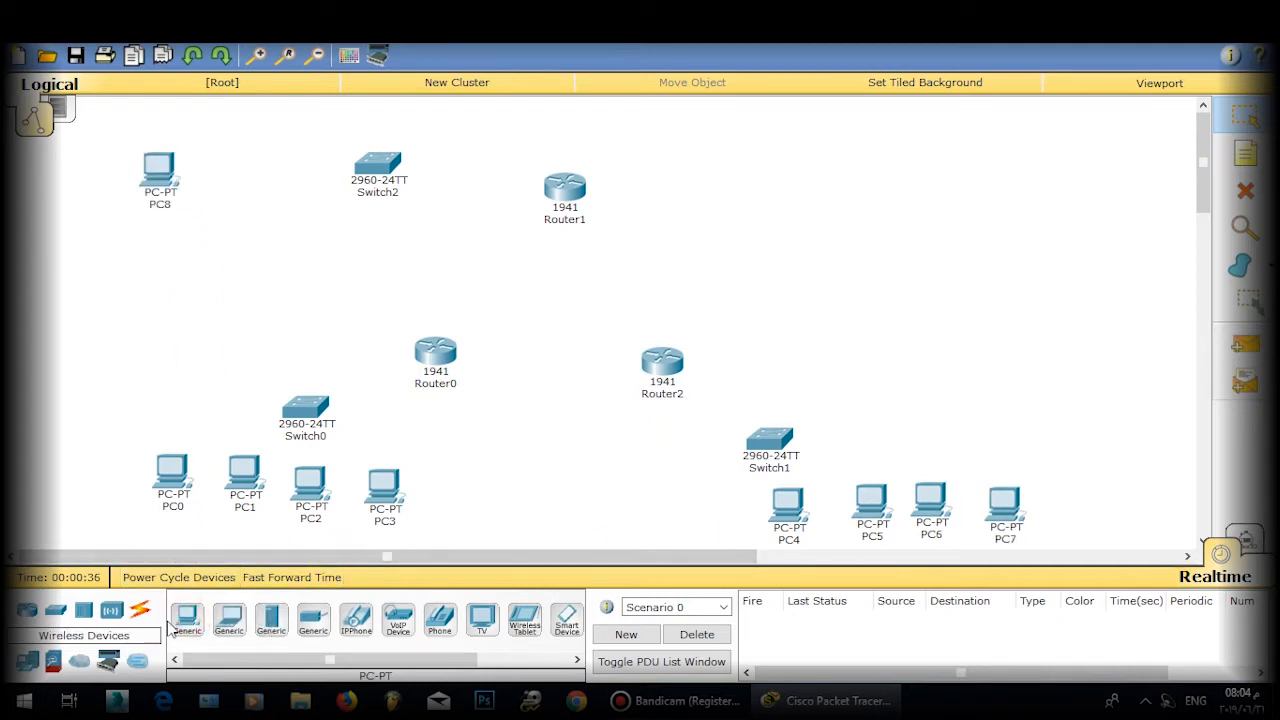
drag(180, 625, 220, 186)
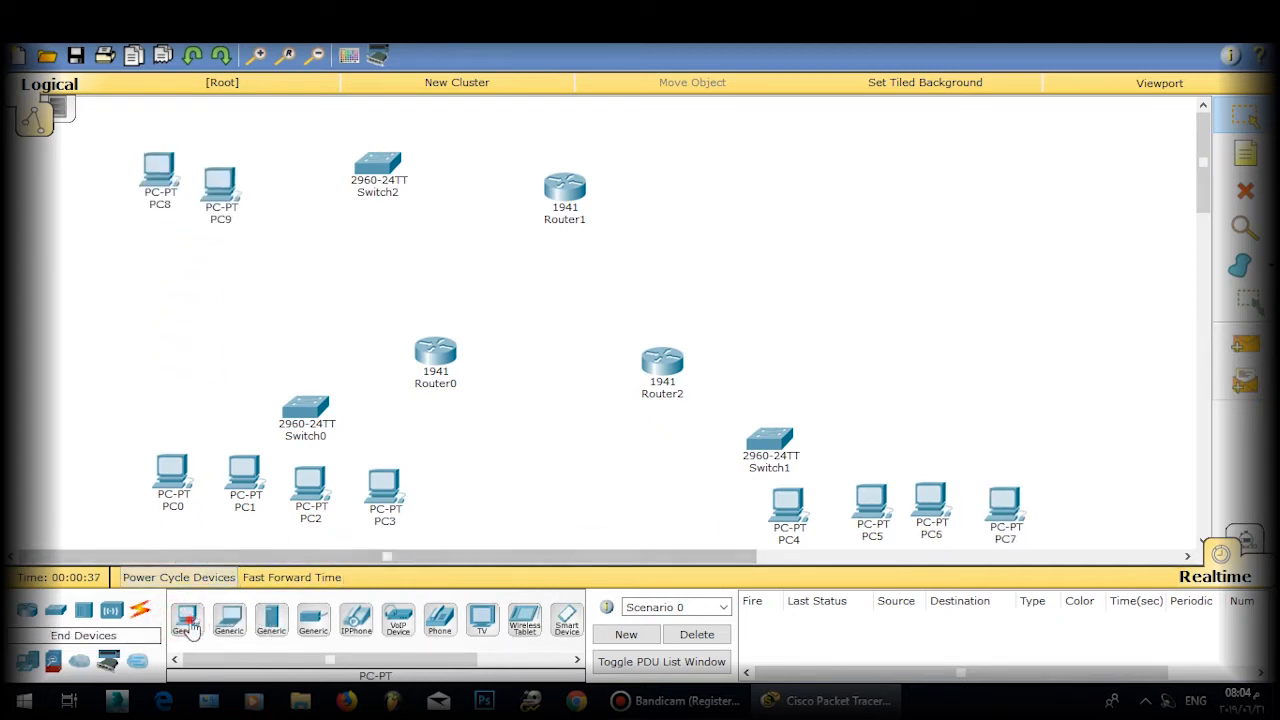
drag(187, 622, 336, 244)
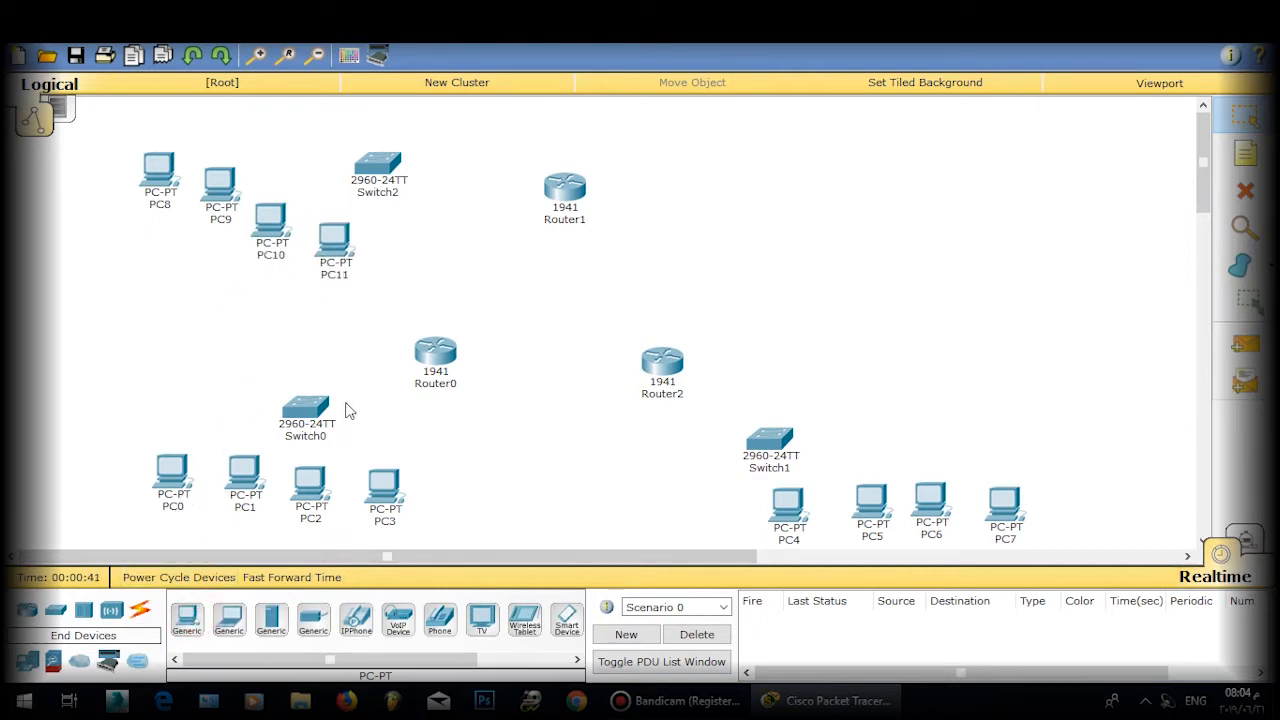
drag(312, 412, 327, 395)
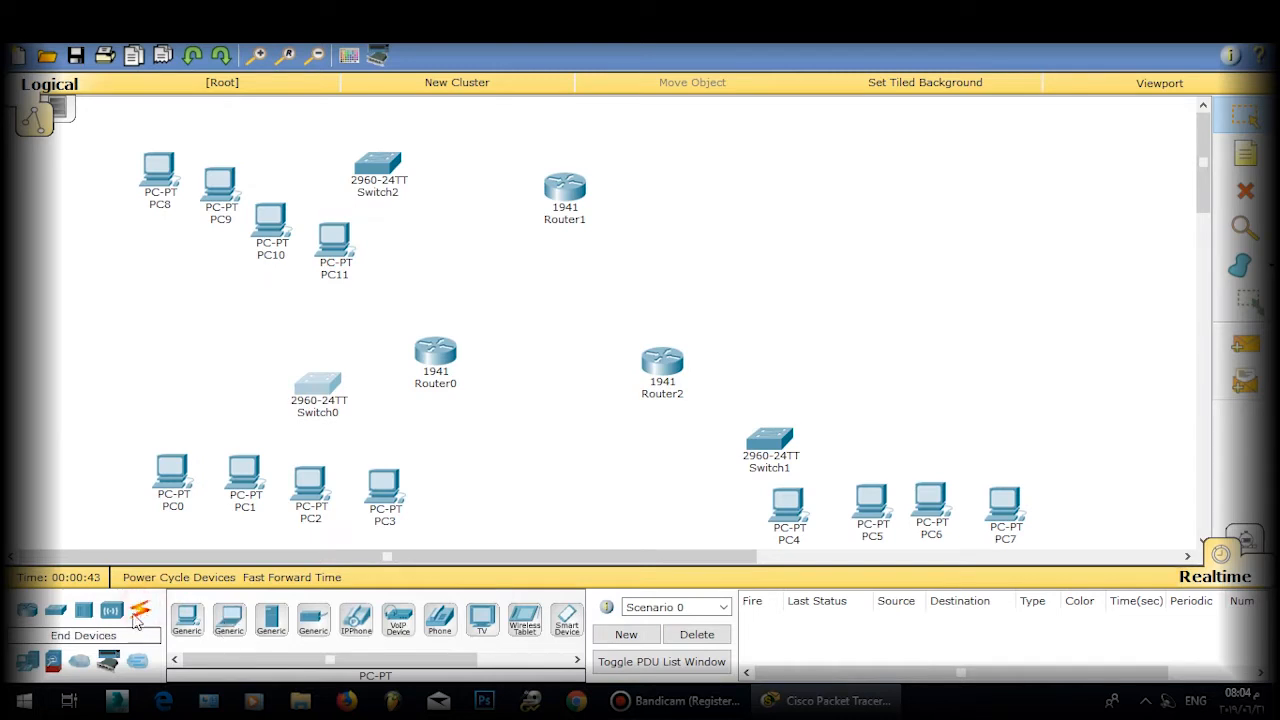
Step: Connect PC0 and PC1 FastEthernet0 to free Switch0 ports with copper straight-through cables
click(145, 612)
click(271, 619)
click(172, 475)
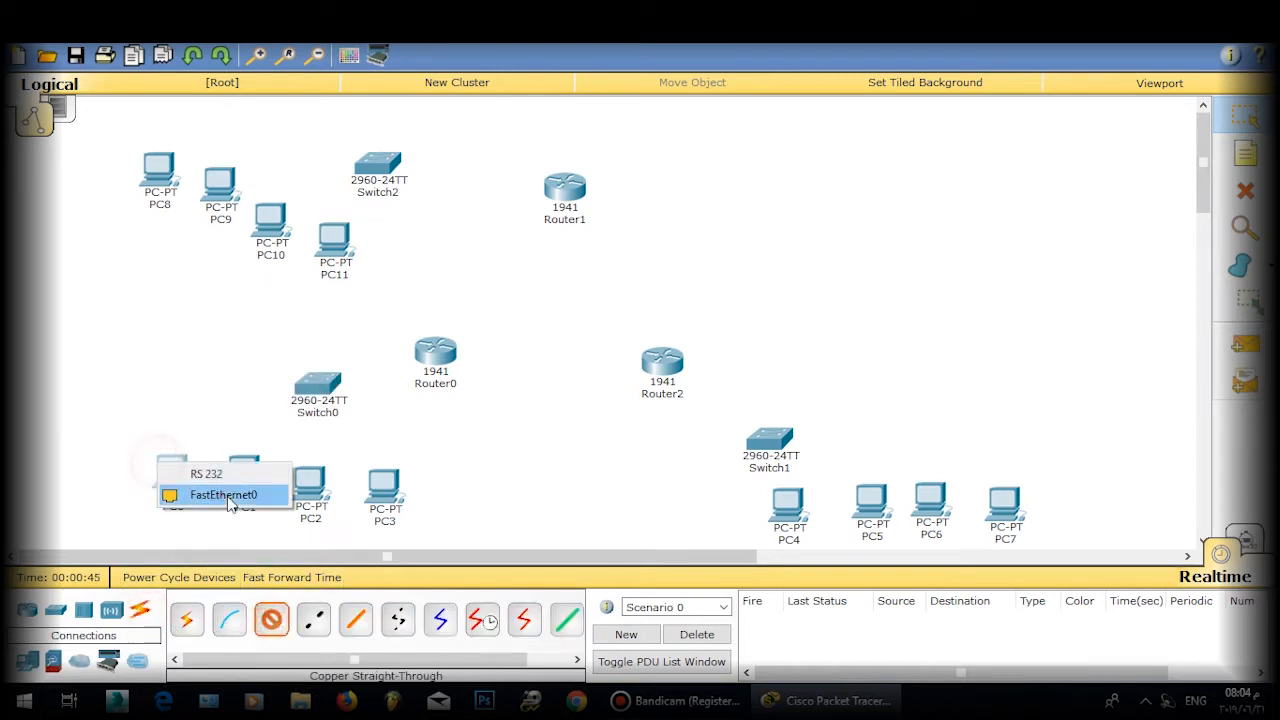
click(229, 492)
click(308, 390)
click(376, 54)
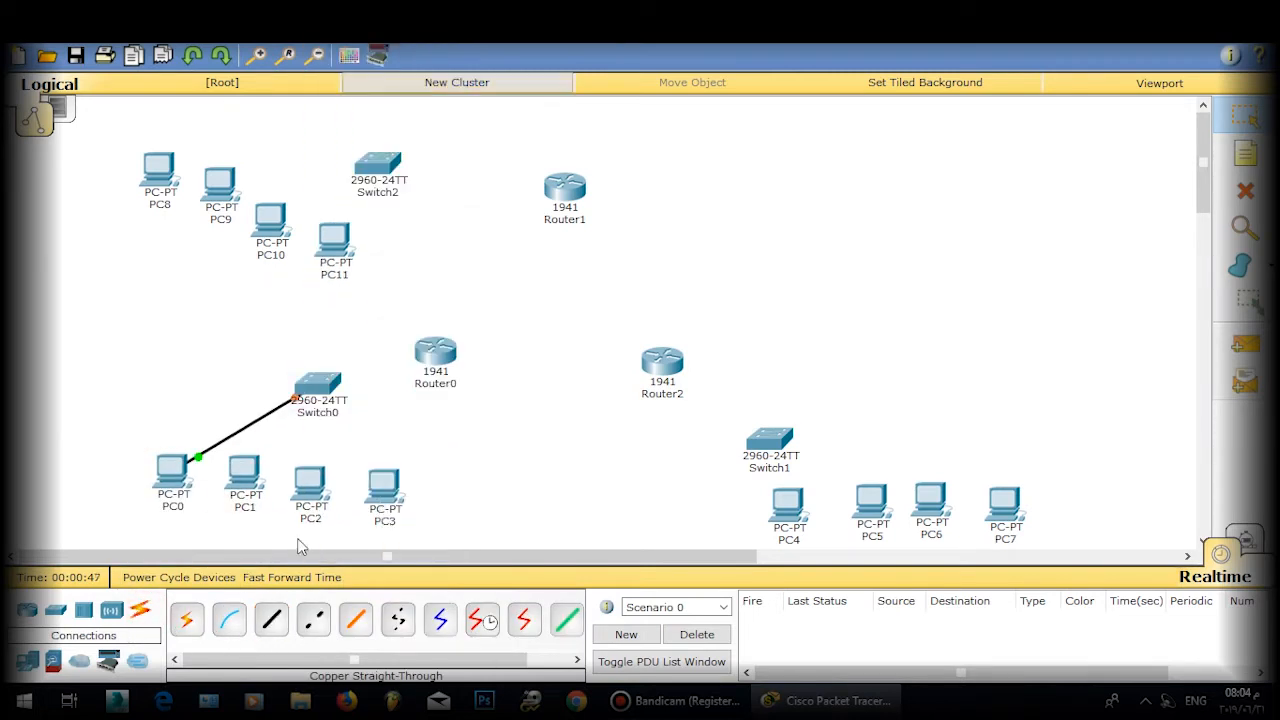
click(271, 619)
click(240, 480)
click(309, 530)
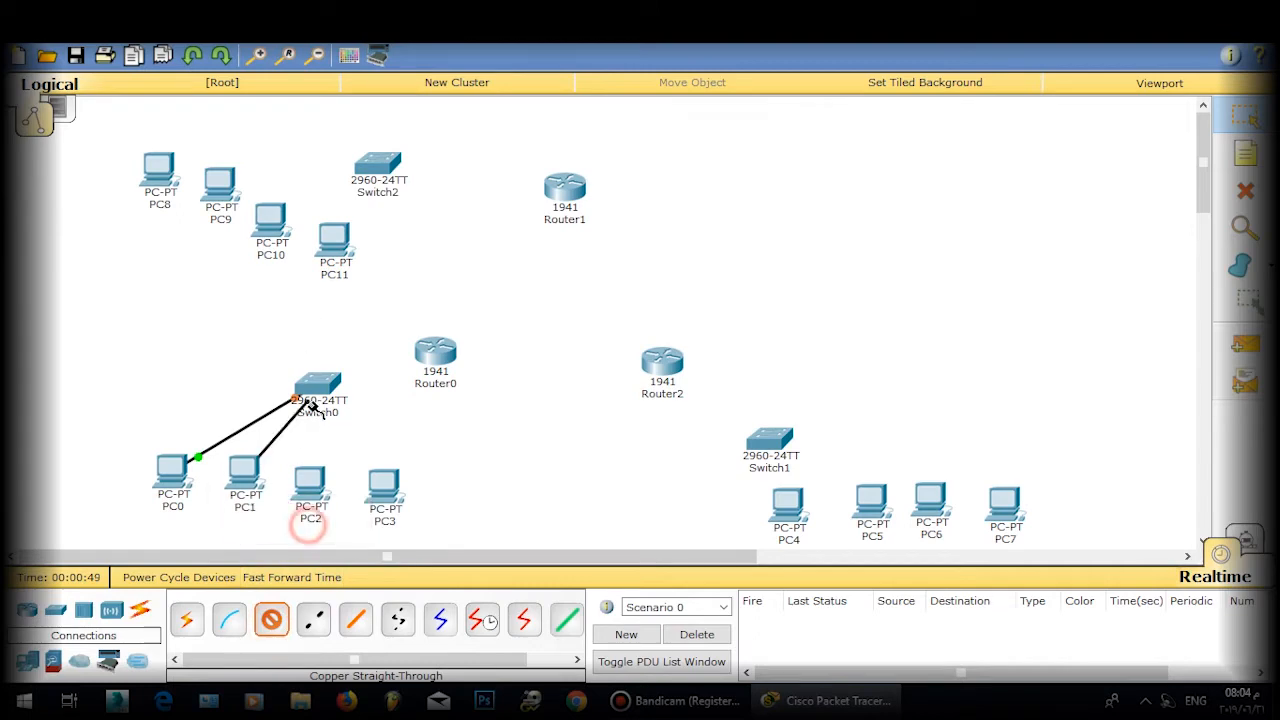
click(310, 392)
click(322, 535)
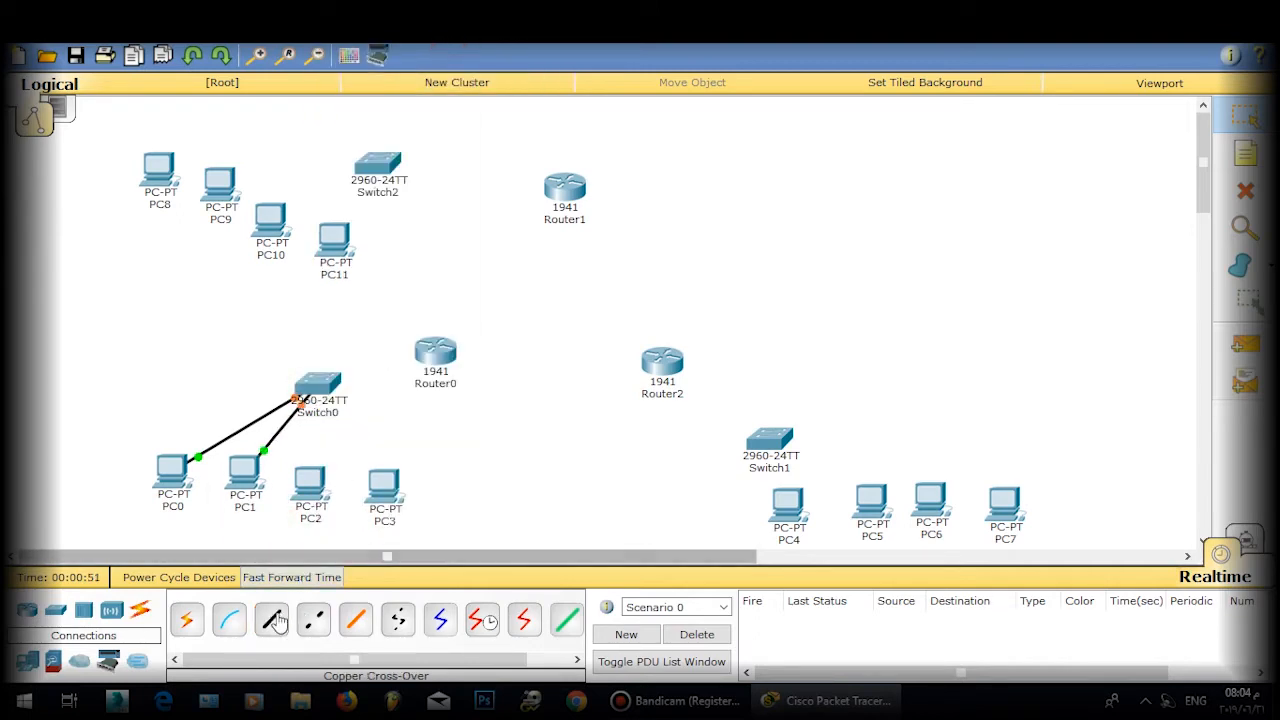
Step: Connect PC2 and PC3 FastEthernet0 to free Switch0 ports with copper straight-through cables
click(271, 619)
click(303, 500)
click(335, 533)
click(333, 395)
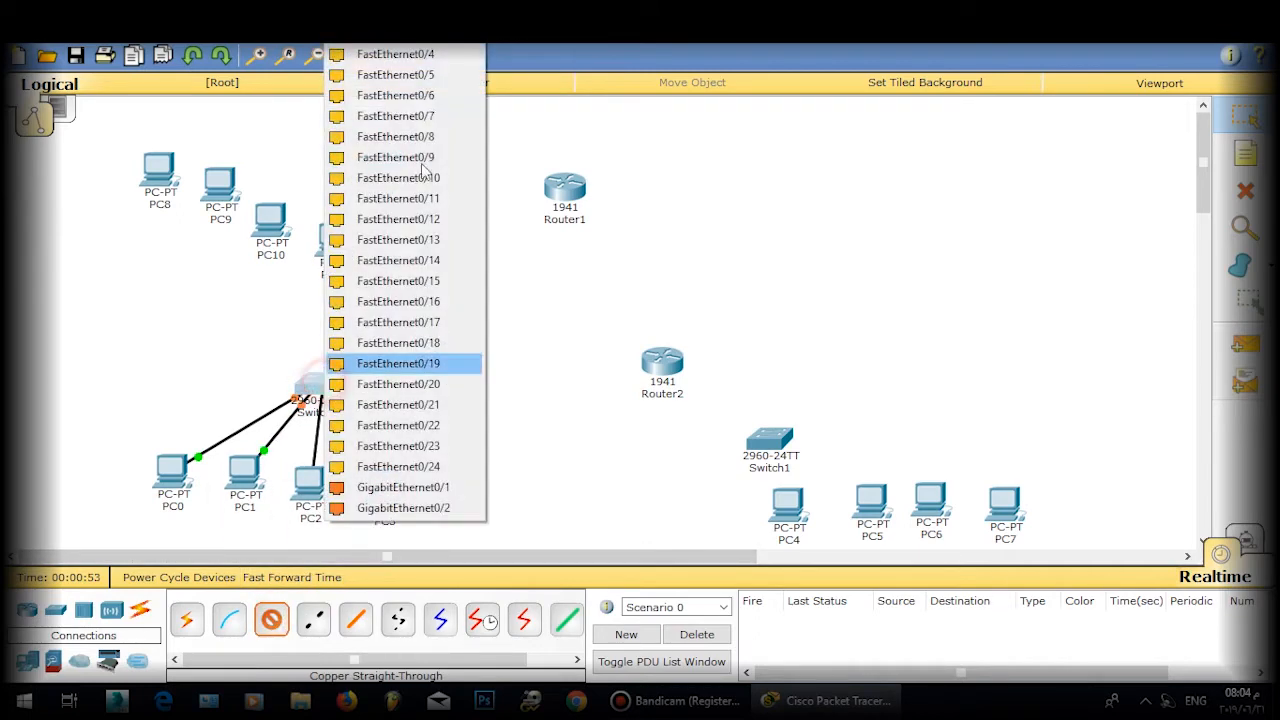
click(400, 363)
click(271, 619)
click(372, 490)
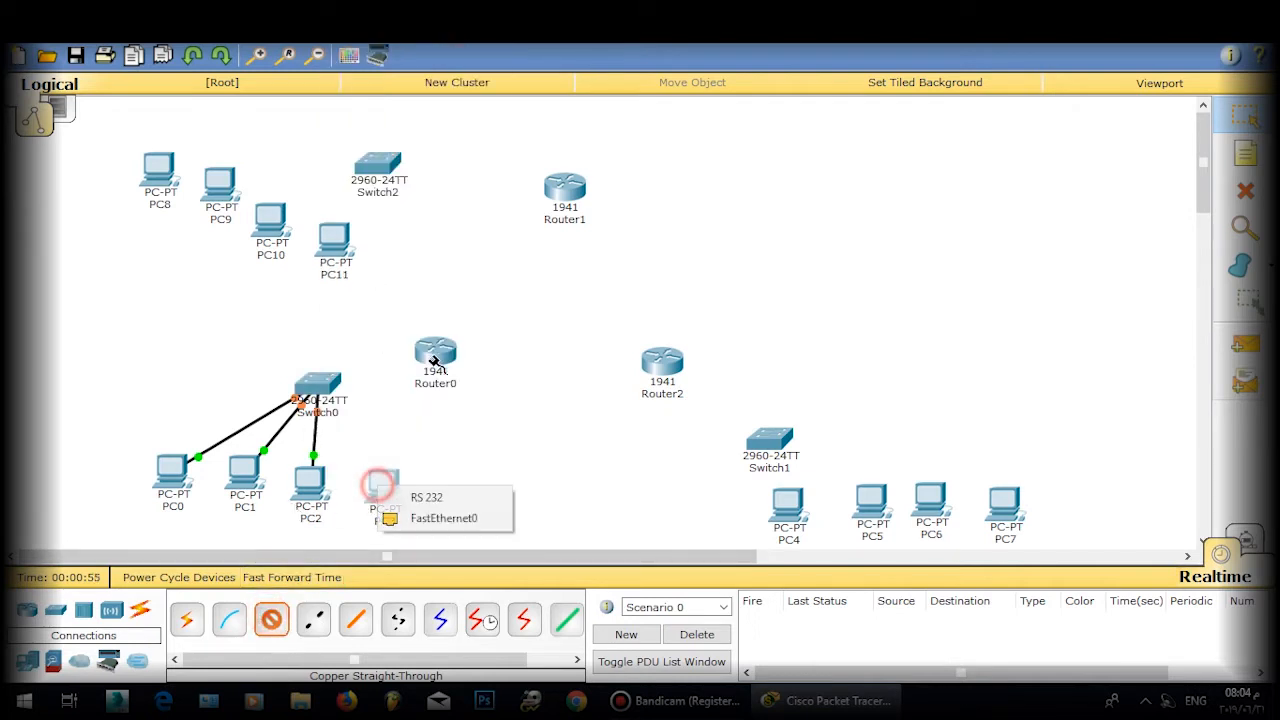
click(425, 520)
click(316, 385)
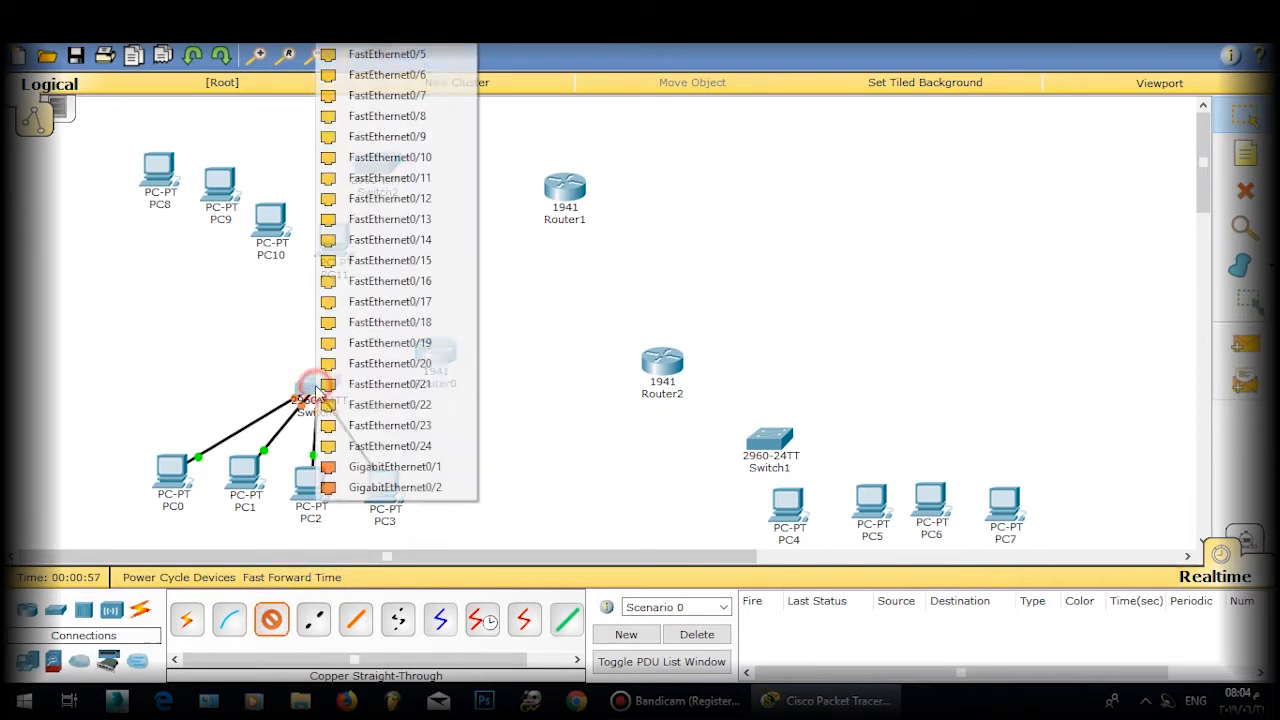
click(390, 54)
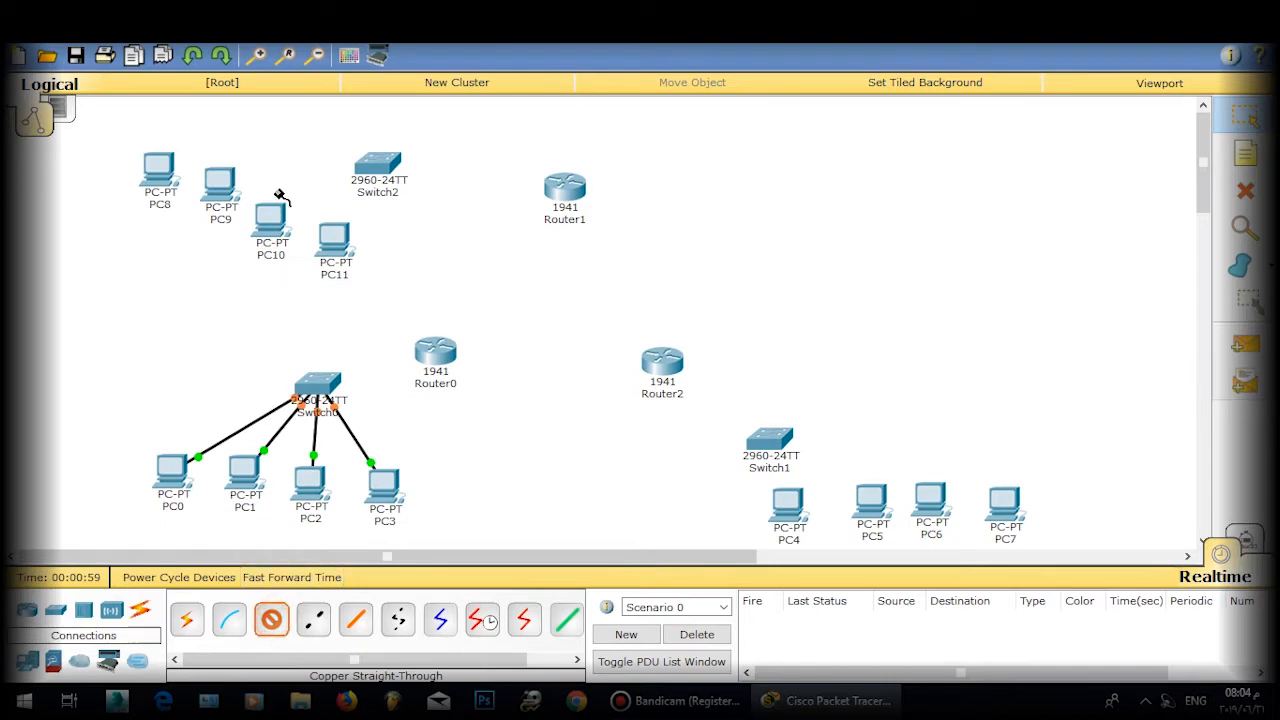
Step: Cable Switch2 ports to FastEthernet0 on PC11, PC10 and PC9
click(375, 165)
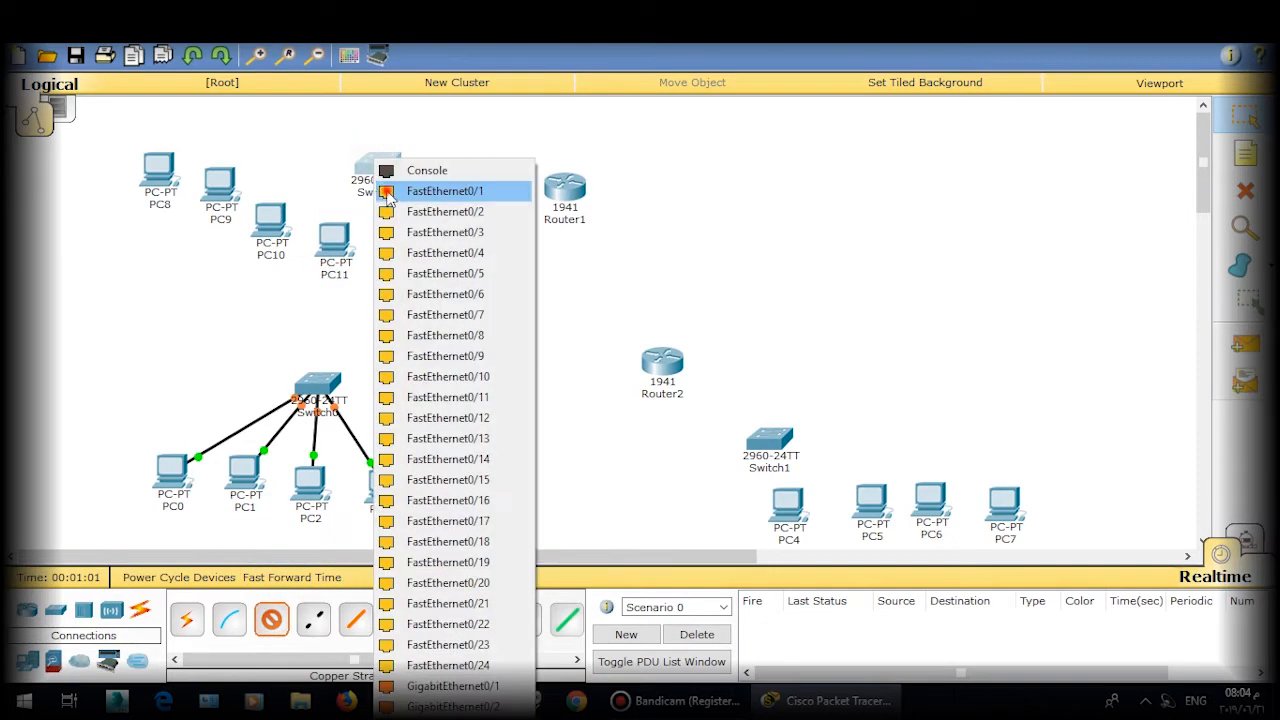
click(420, 191)
click(340, 245)
click(370, 279)
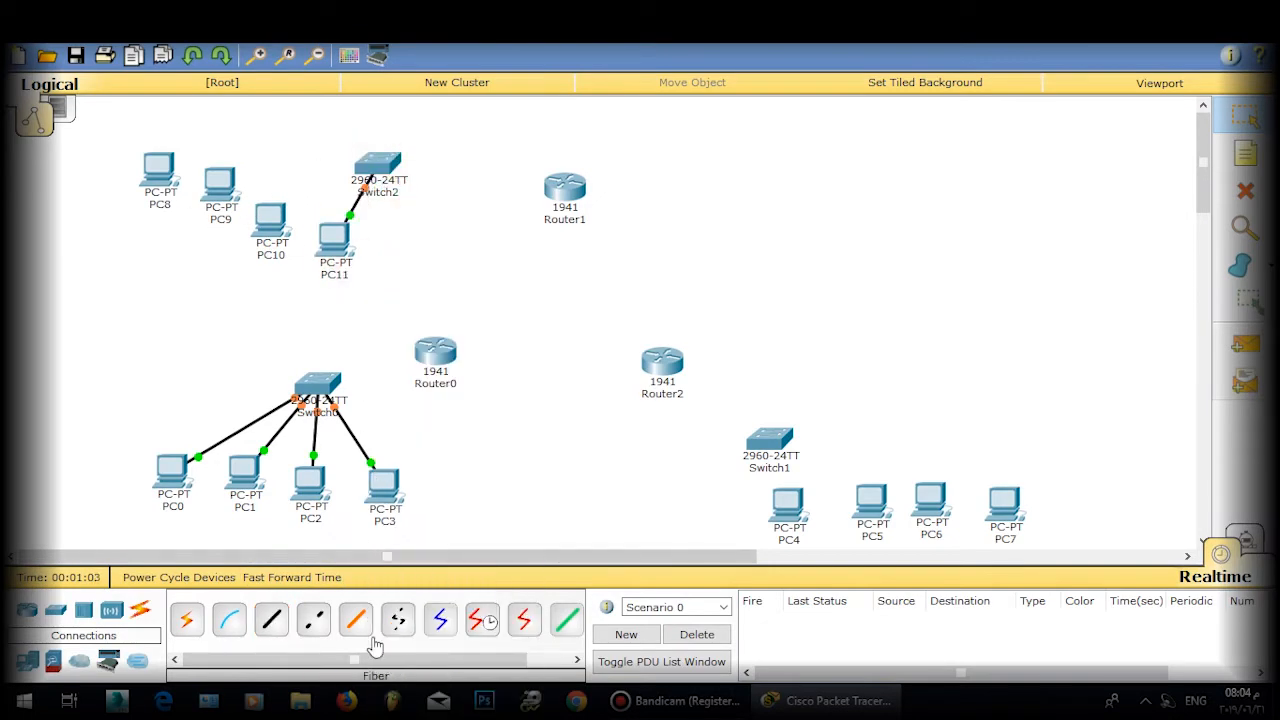
click(271, 620)
click(375, 163)
click(443, 191)
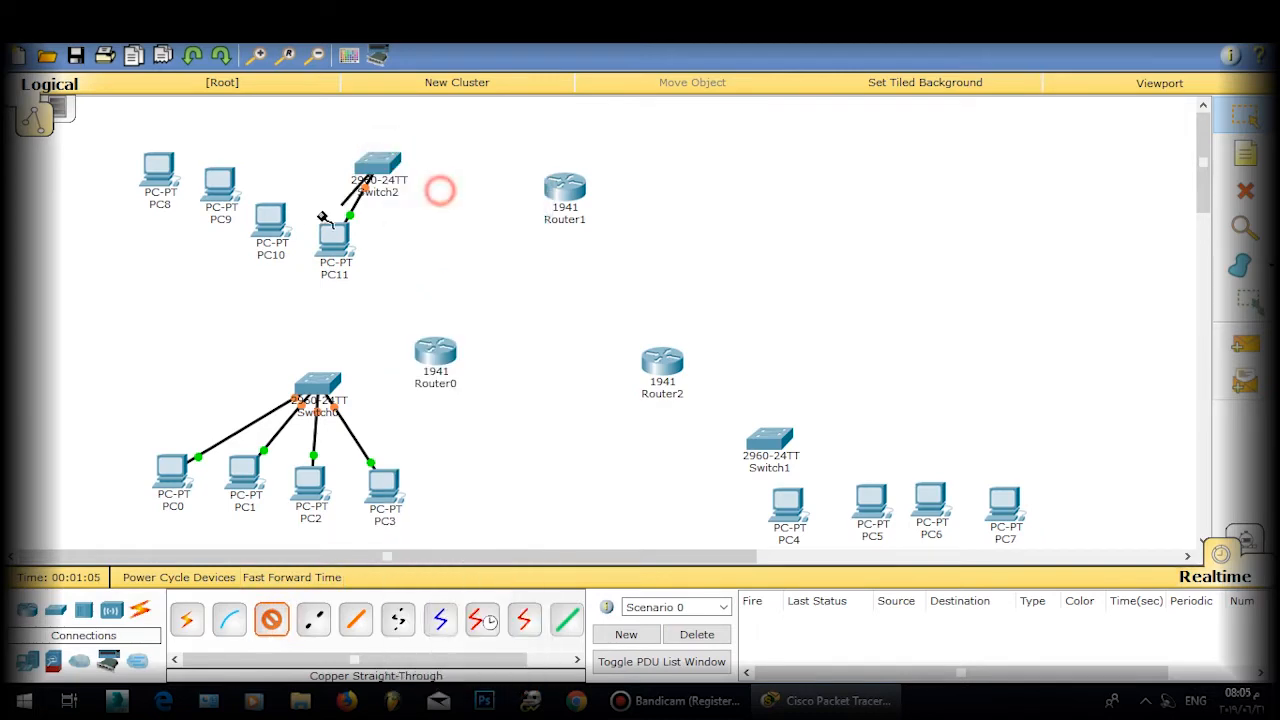
click(272, 218)
click(317, 252)
click(271, 620)
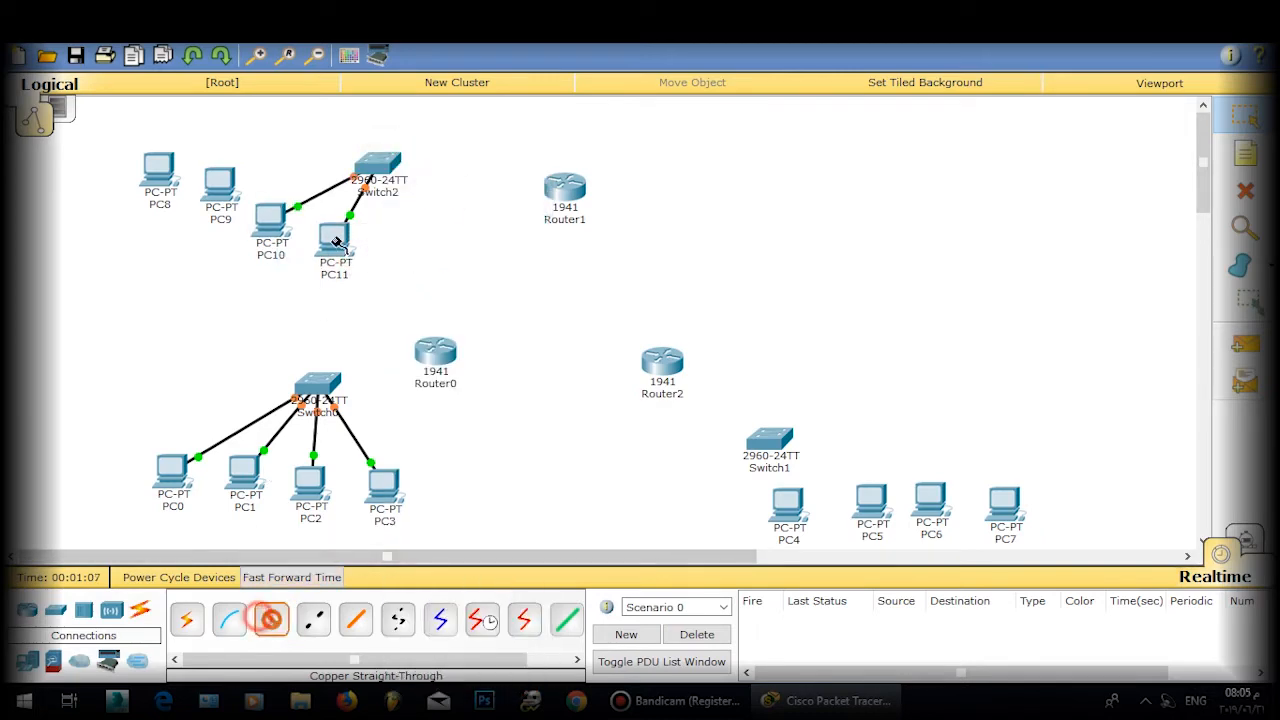
click(369, 167)
click(425, 196)
click(220, 185)
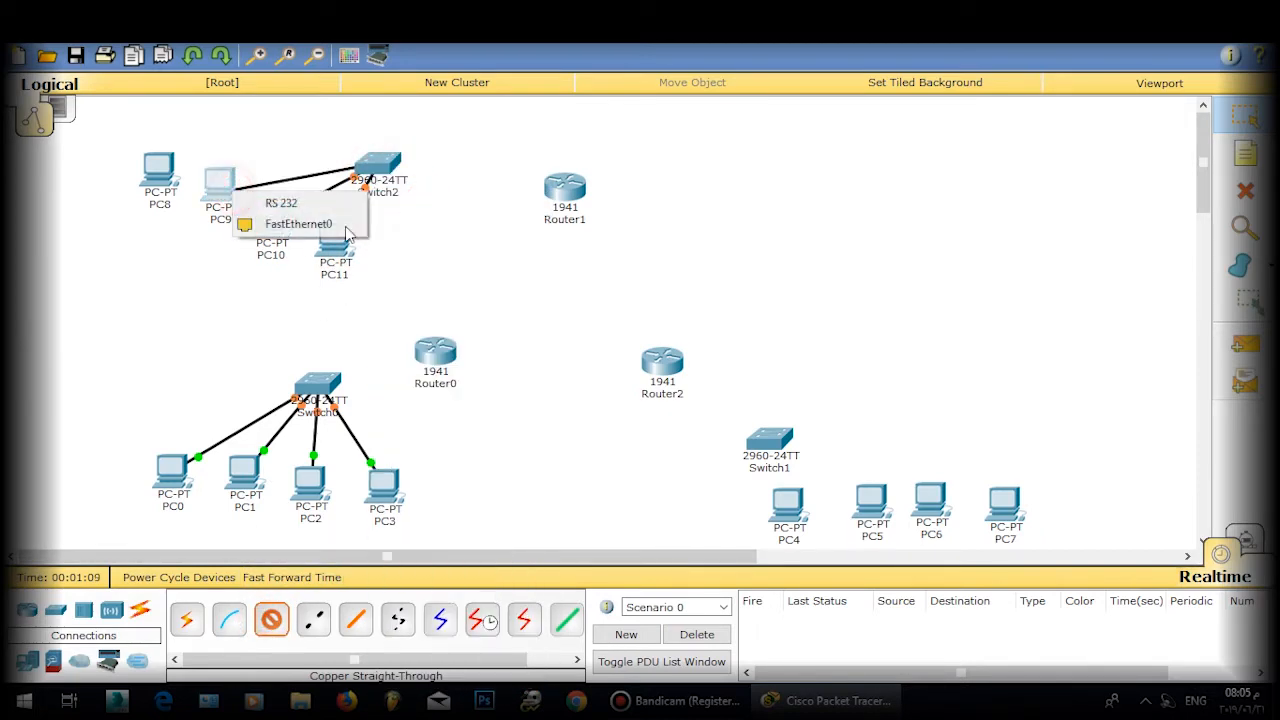
click(320, 217)
Step: Cable a free Switch2 port to PC8's FastEthernet0
click(264, 643)
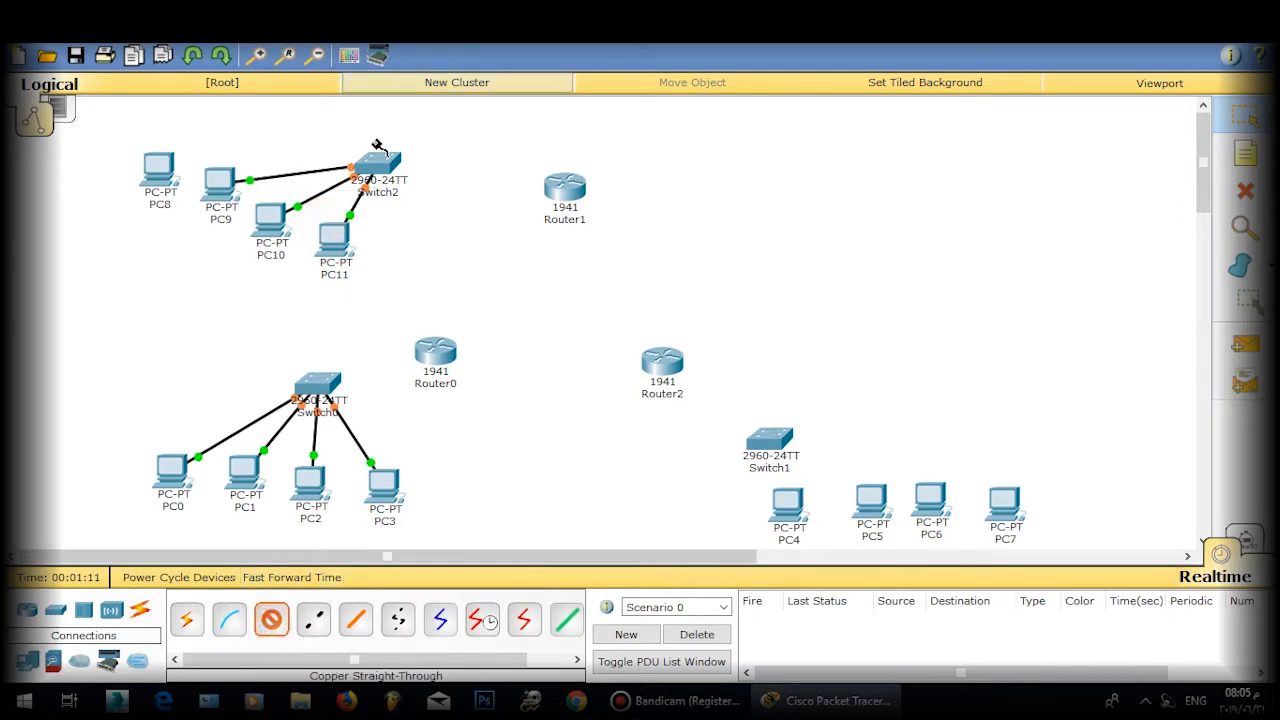
click(372, 170)
click(433, 219)
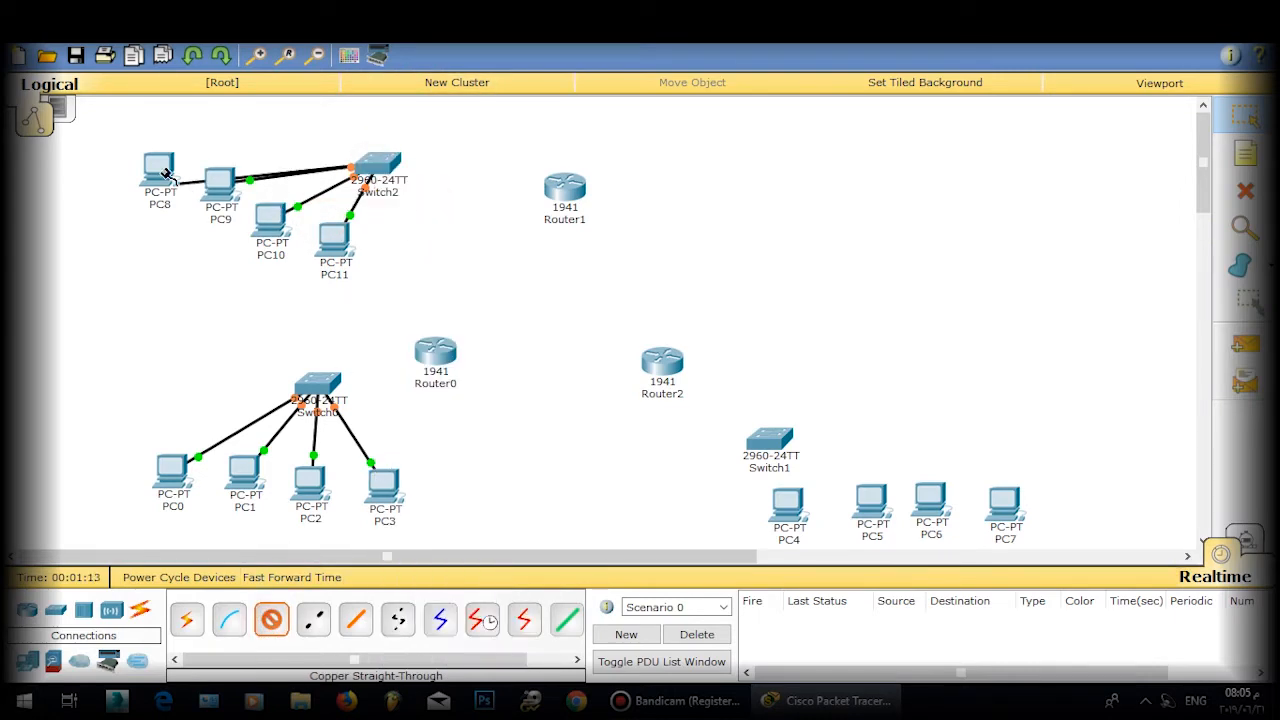
click(271, 620)
click(271, 620)
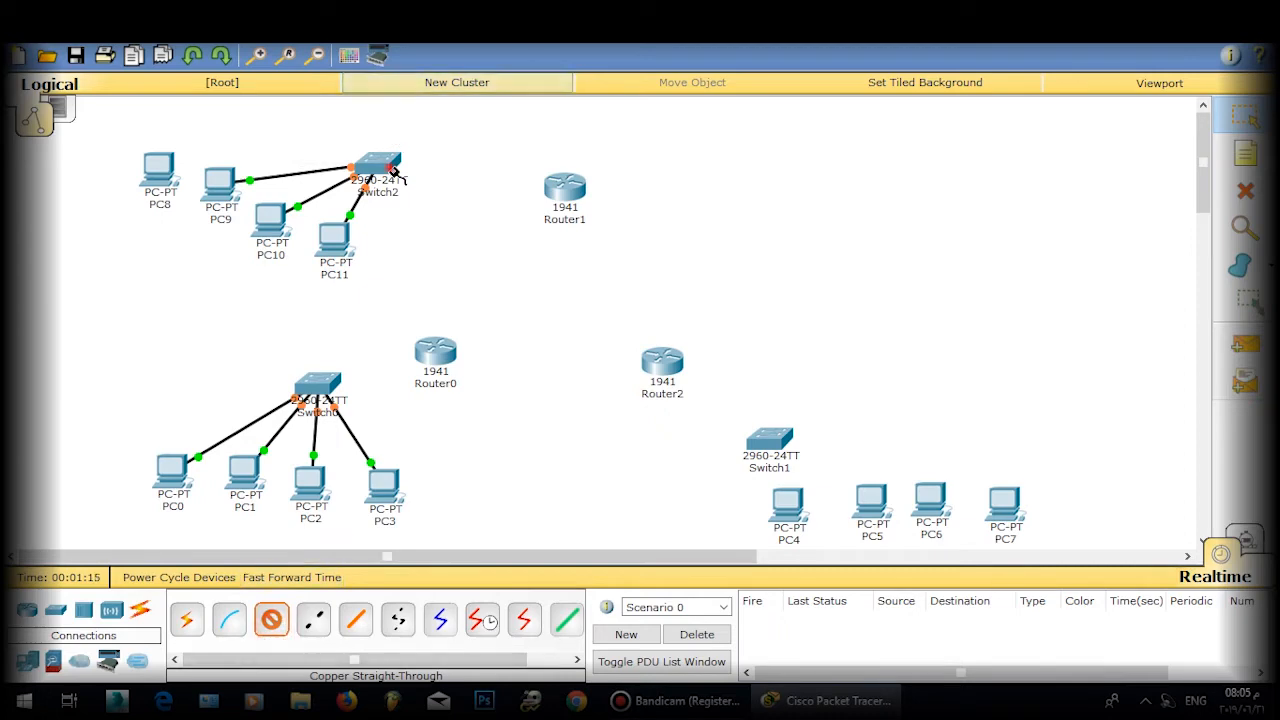
click(388, 168)
click(430, 198)
click(174, 177)
click(215, 205)
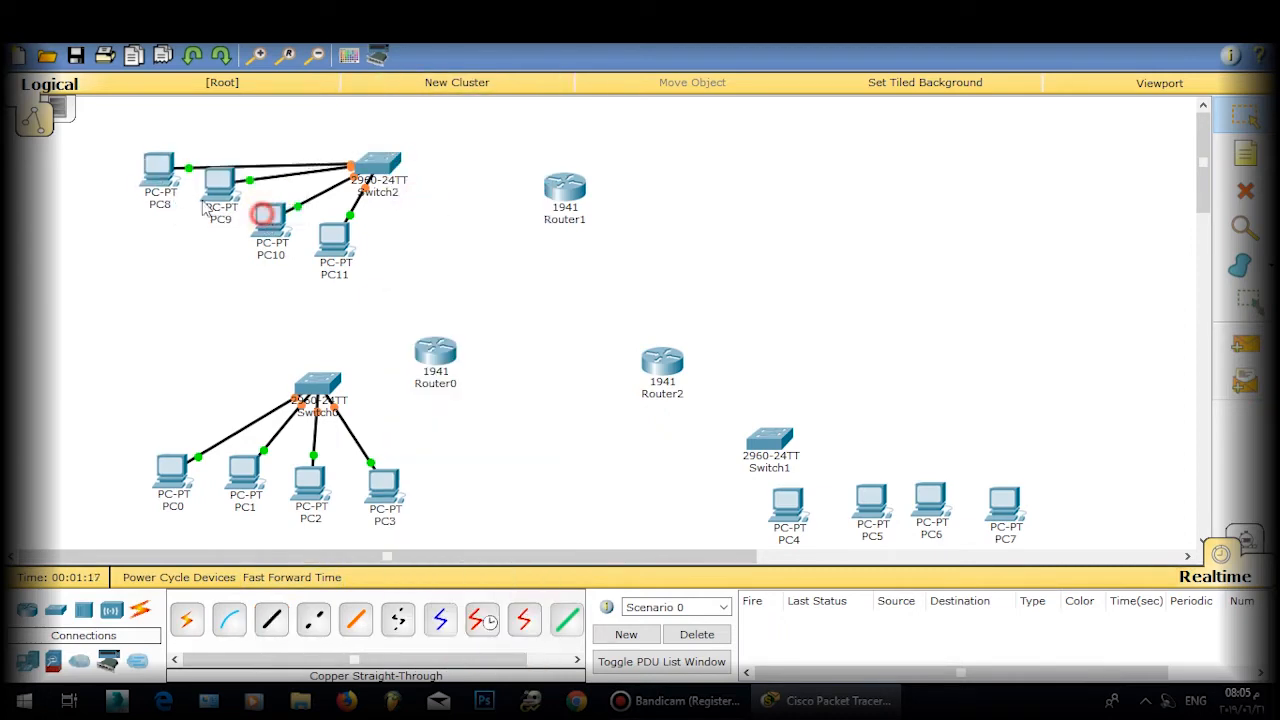
Step: Line PC8, PC9 and PC10 up in a row below Switch2
drag(175, 197, 175, 224)
drag(221, 186, 208, 250)
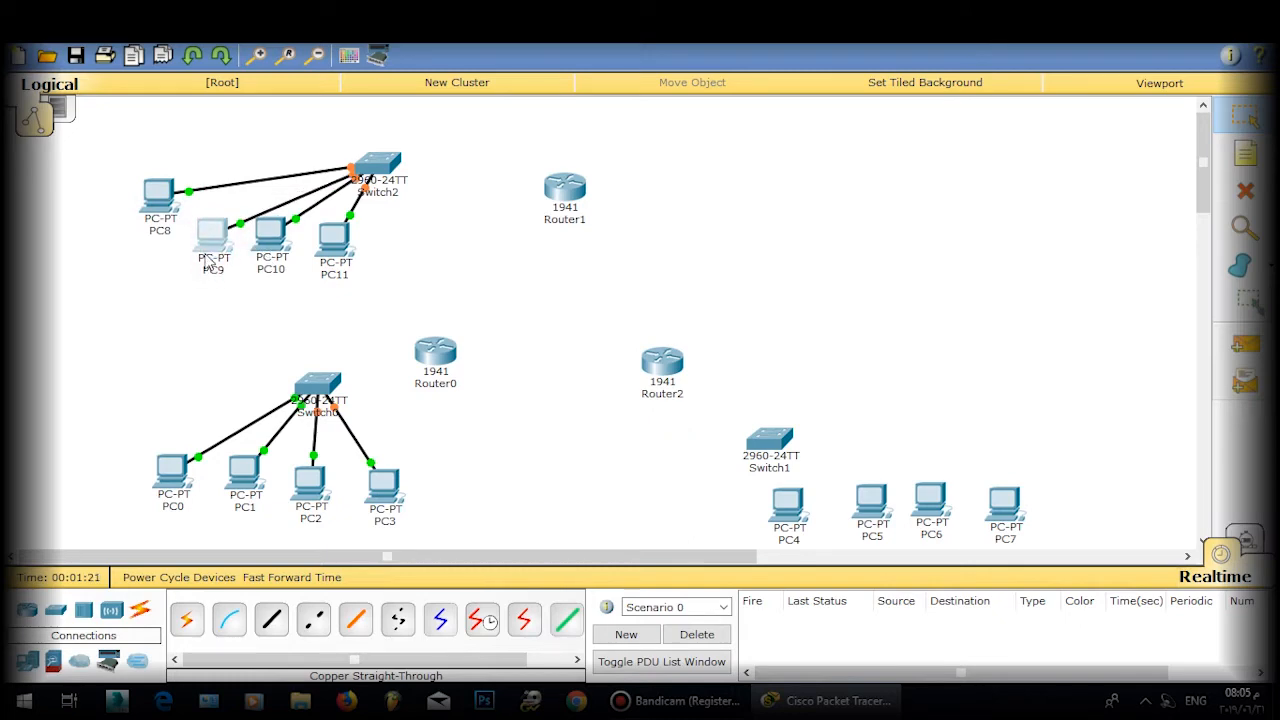
drag(166, 211, 168, 260)
click(494, 322)
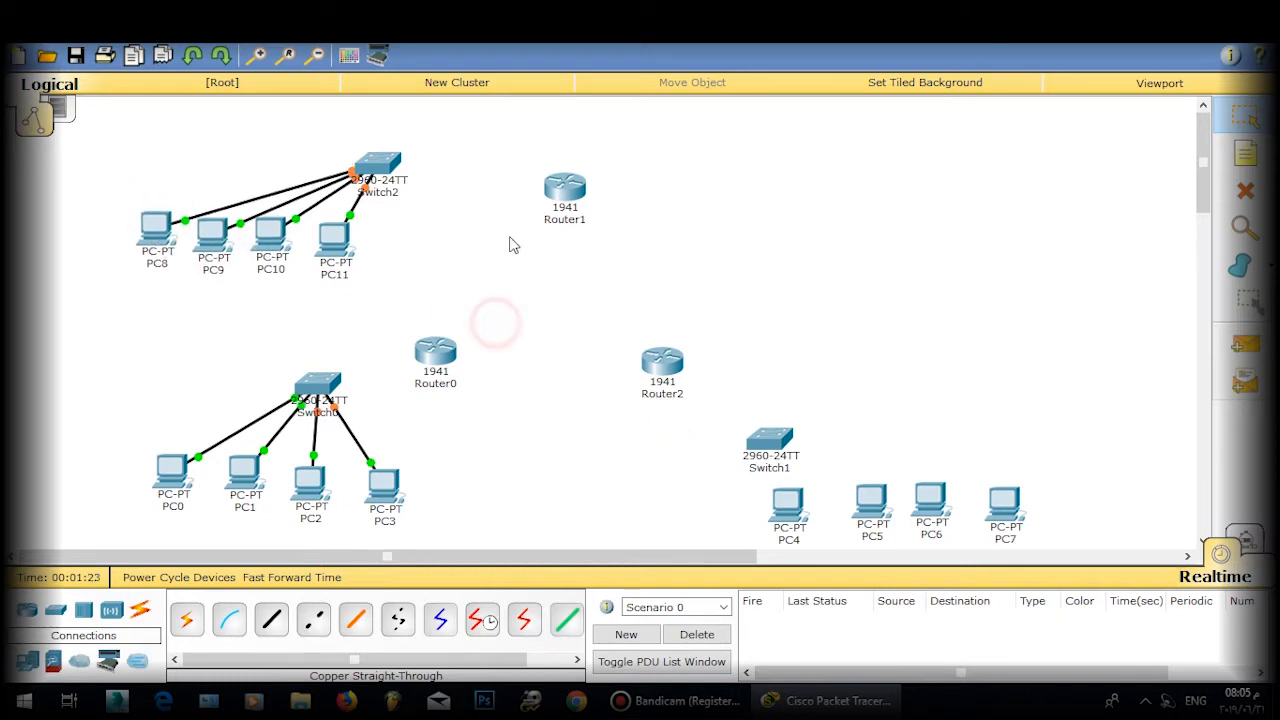
Step: Cable Switch1 to FastEthernet0 on PC4 and PC5 with copper straight-through
click(272, 620)
click(767, 448)
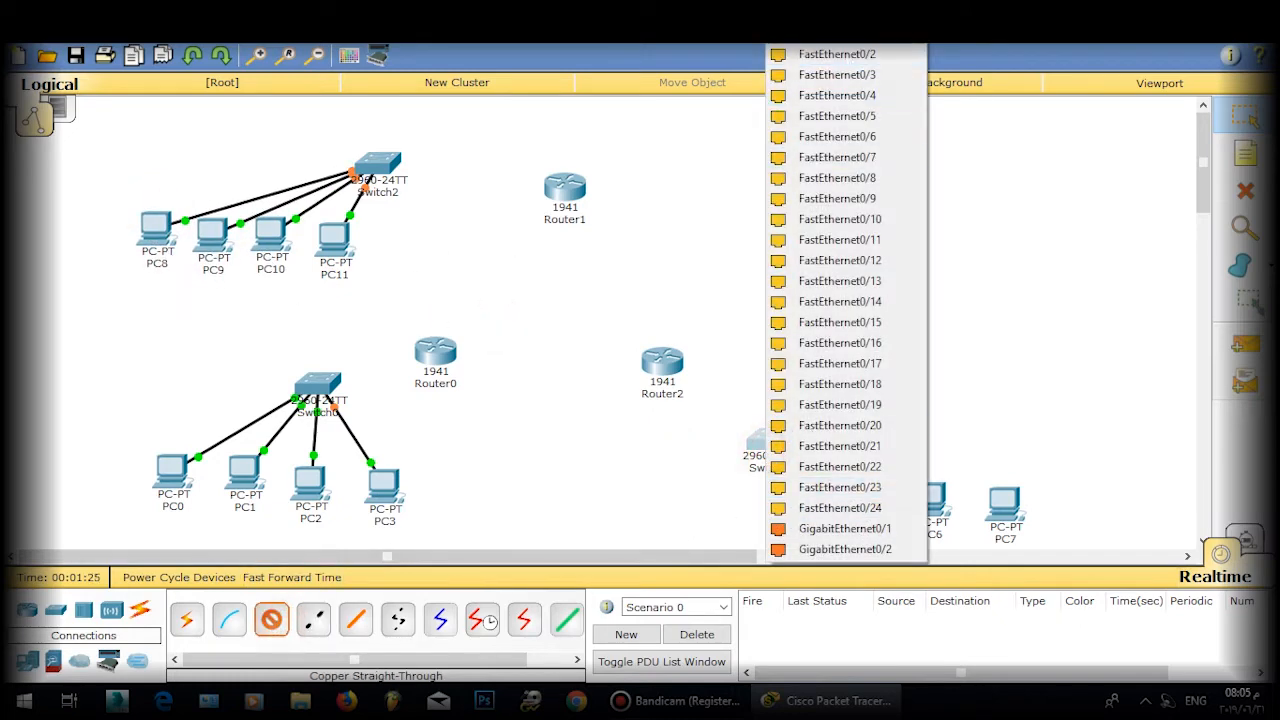
click(838, 35)
click(789, 506)
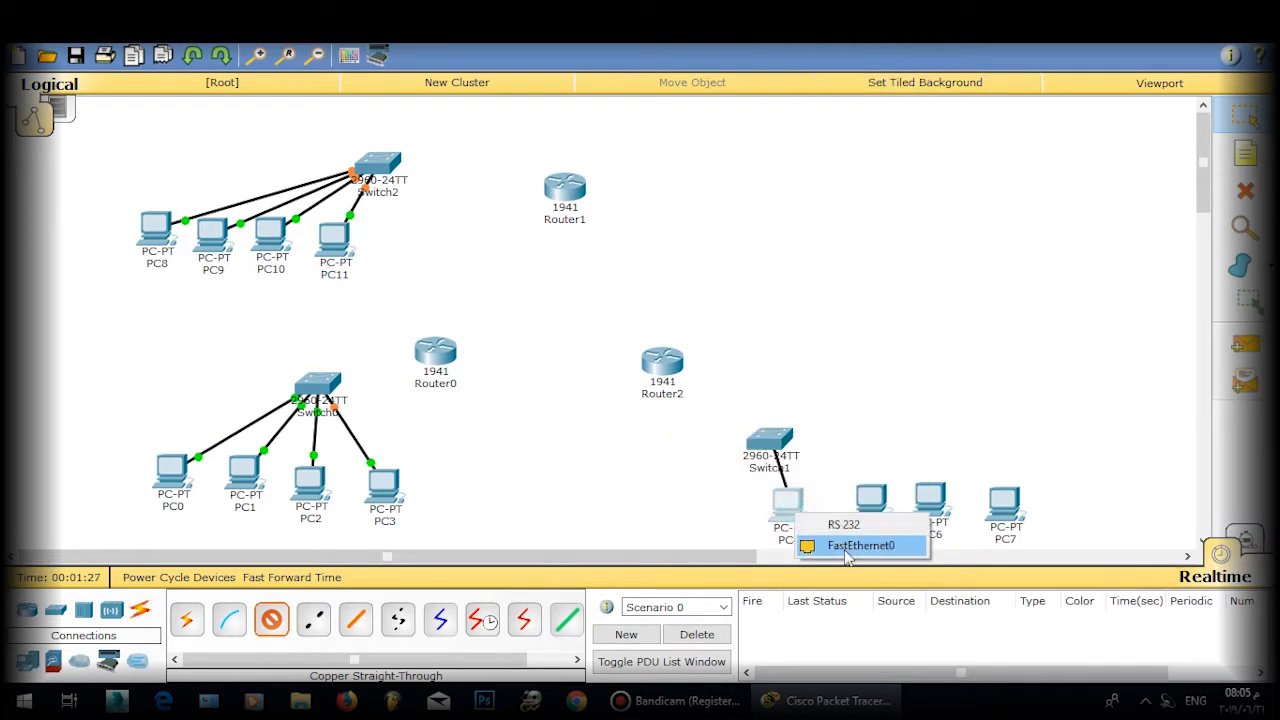
click(855, 543)
click(772, 438)
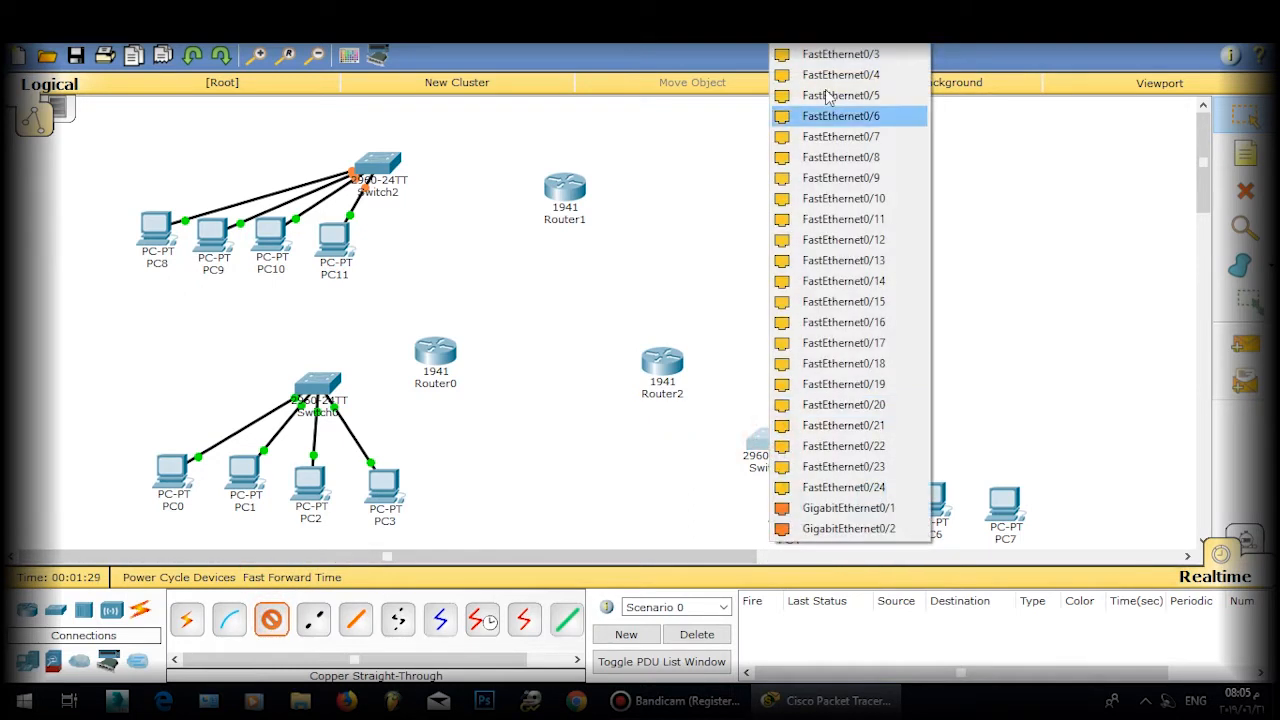
click(814, 43)
click(872, 505)
click(913, 548)
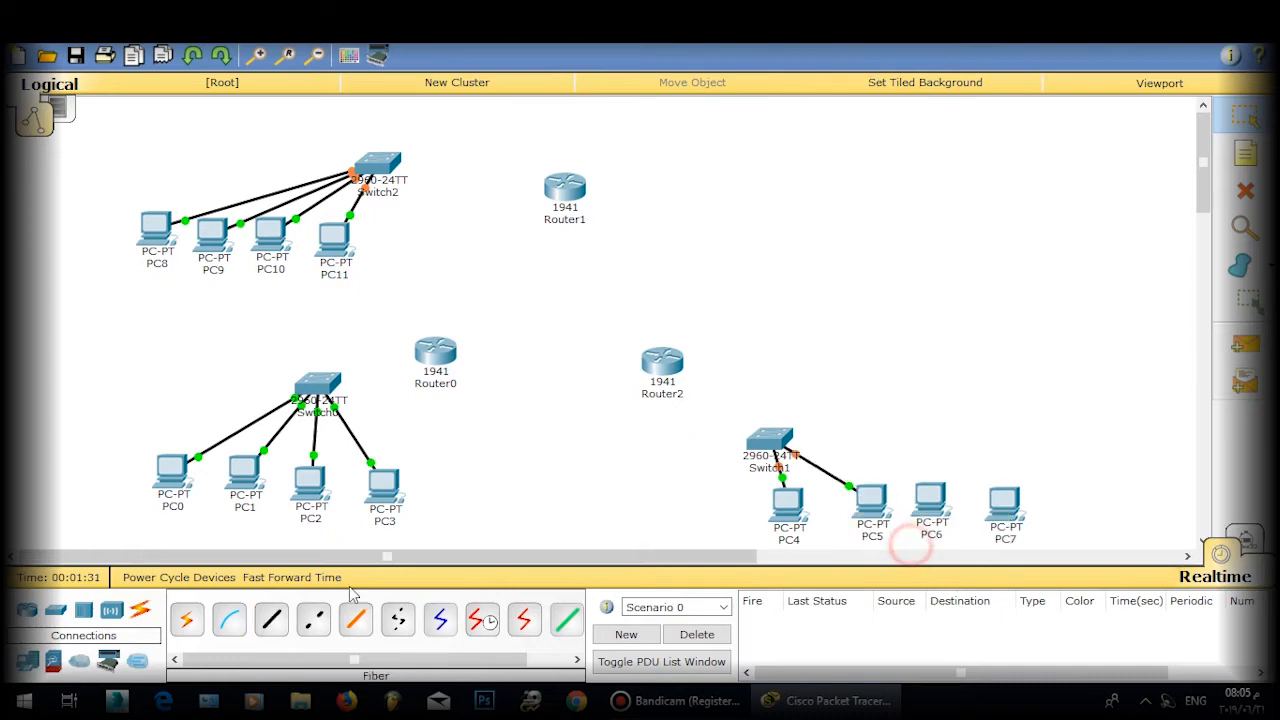
Step: Cable PC6 and PC7 FastEthernet0 to Switch1, then bring up Router2's device window
click(778, 440)
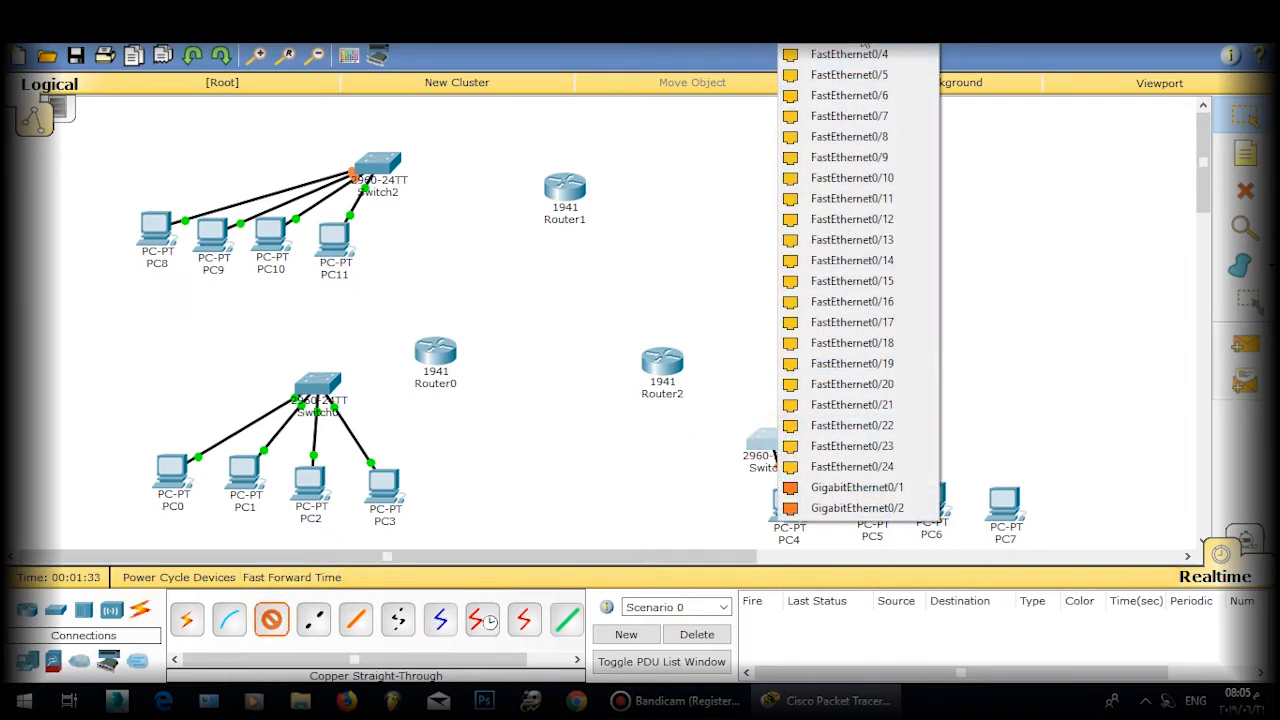
click(840, 364)
click(929, 494)
click(950, 533)
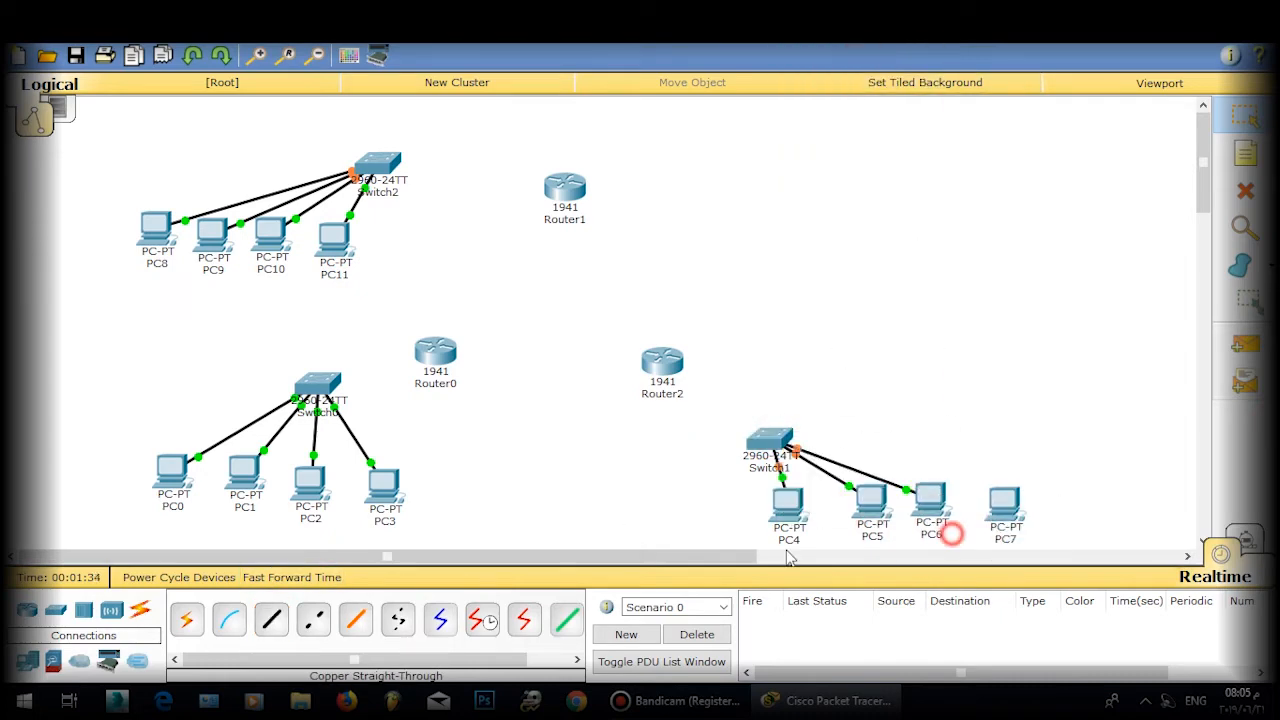
click(271, 622)
click(1005, 510)
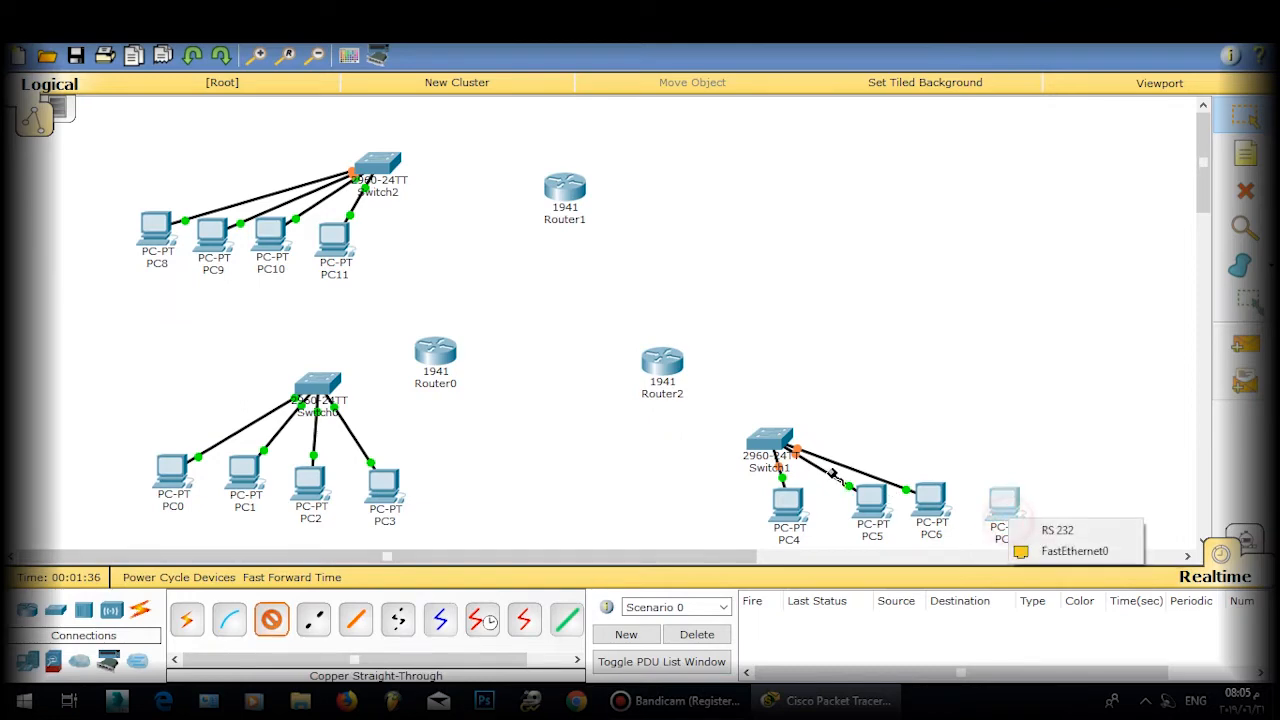
click(1075, 544)
click(770, 440)
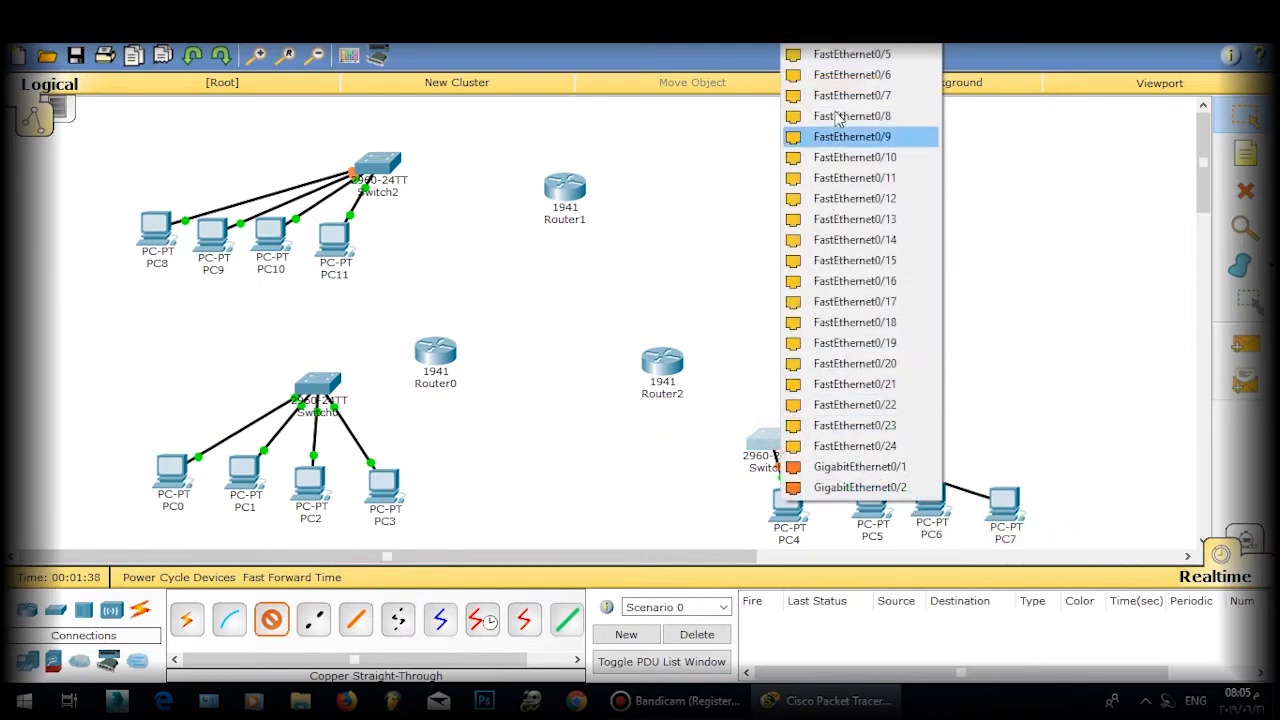
click(852, 55)
click(664, 378)
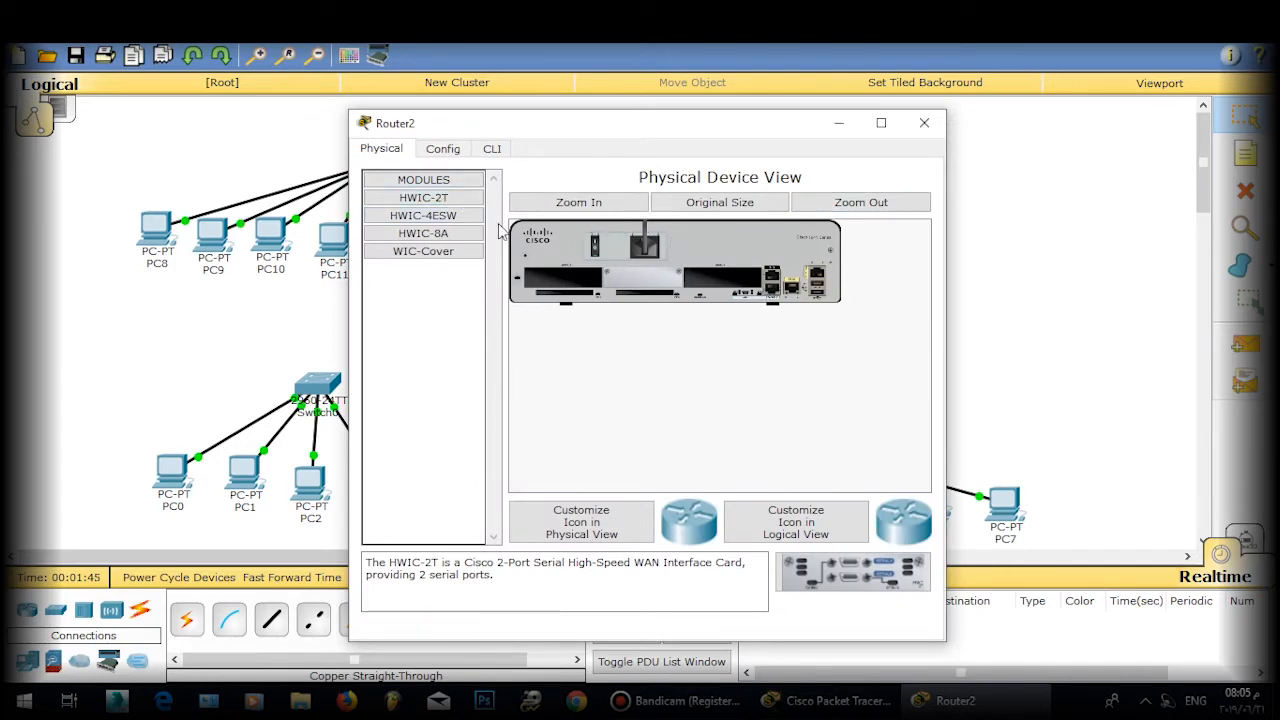
Step: Power off Router2, install an HWIC-2T module in its empty slot, and power it back on
drag(423, 197, 555, 270)
click(731, 359)
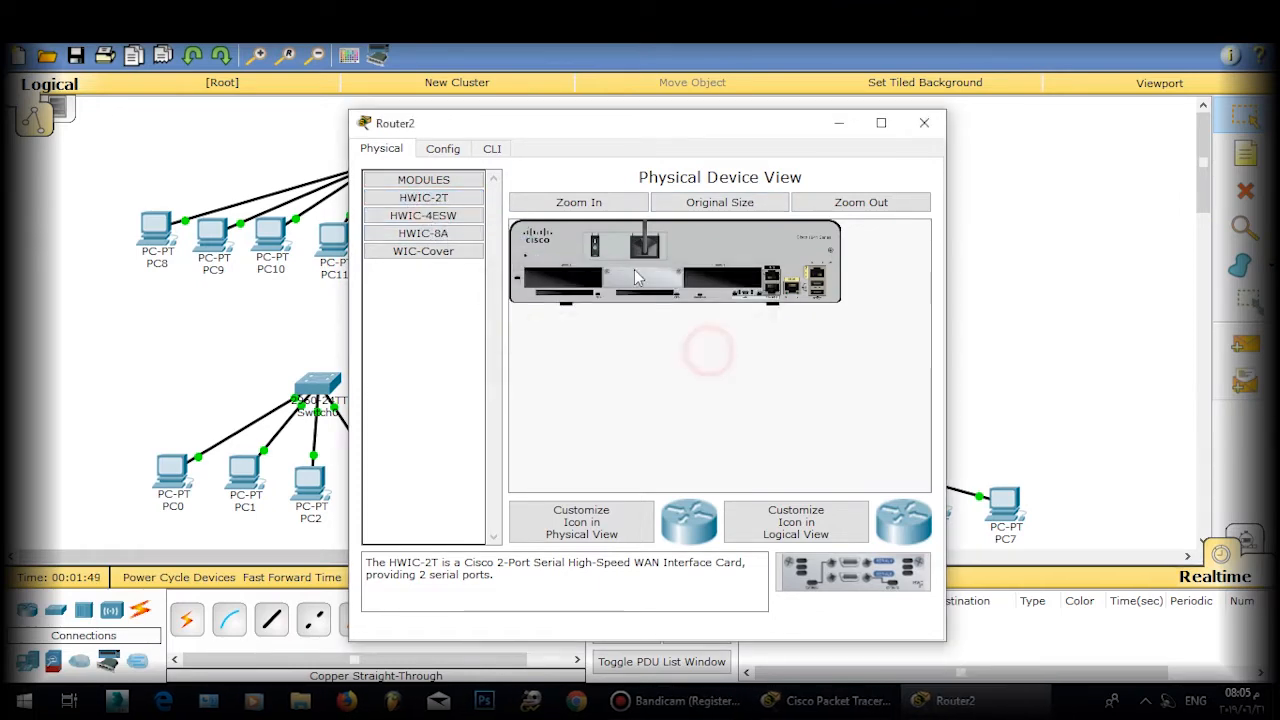
drag(470, 197, 558, 272)
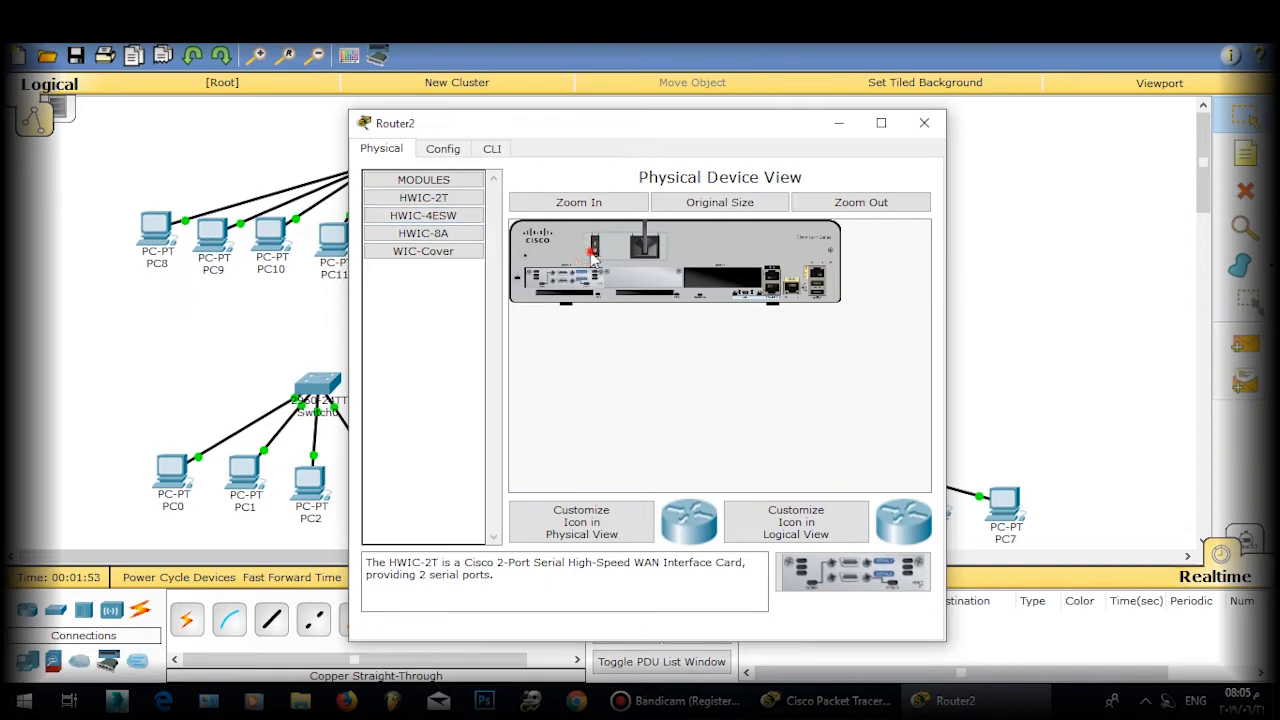
click(594, 250)
click(924, 122)
Step: Install an HWIC-2T module in the empty slots of Router1 and Router0
click(577, 185)
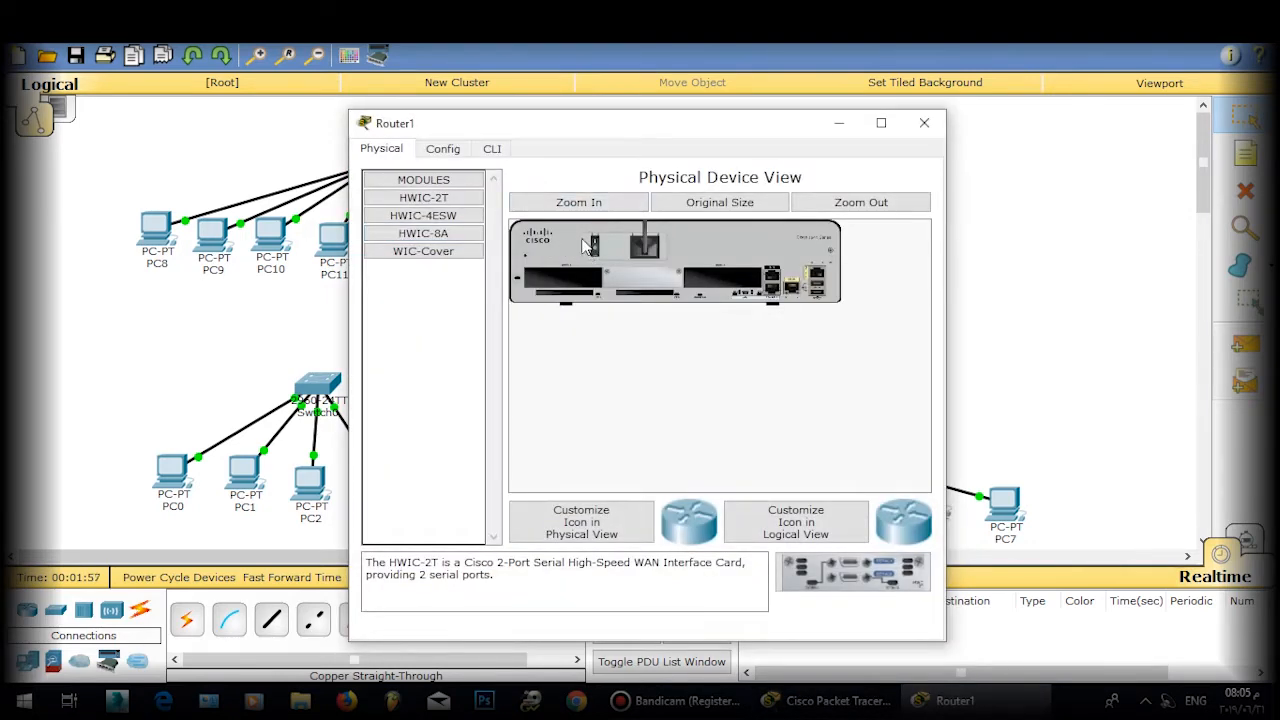
drag(433, 203, 558, 272)
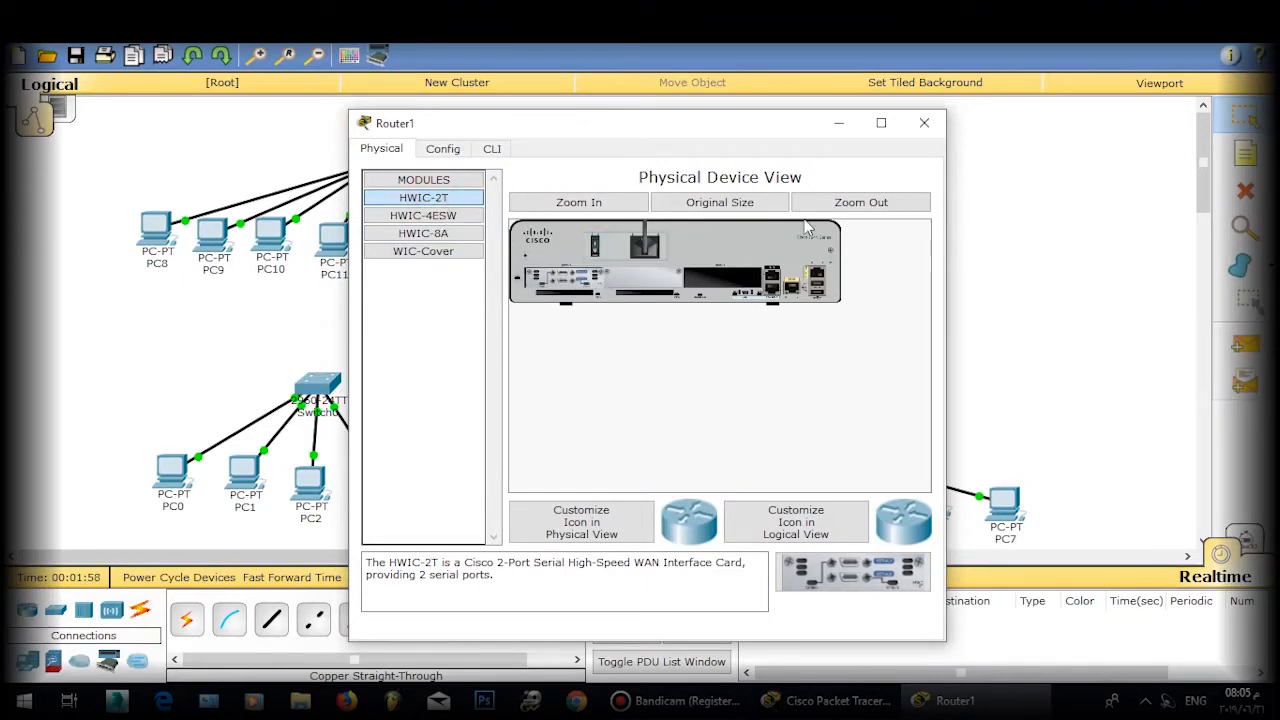
click(924, 122)
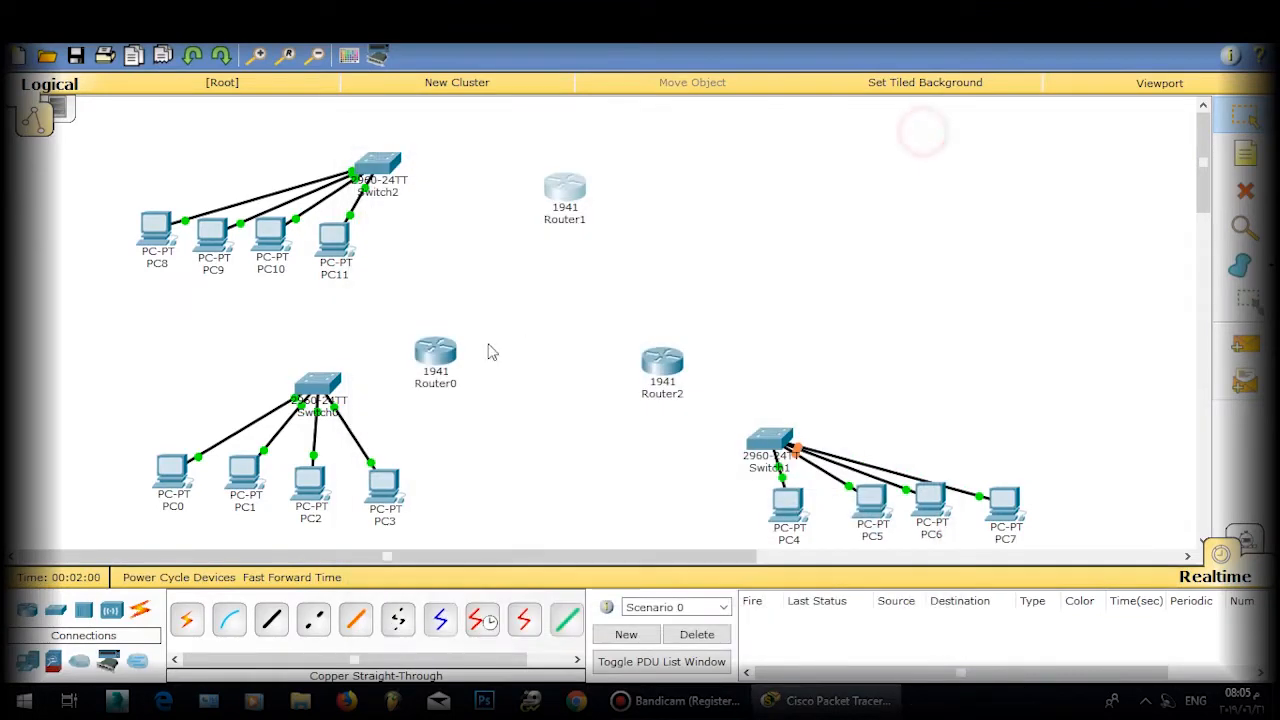
click(426, 356)
drag(448, 200, 535, 240)
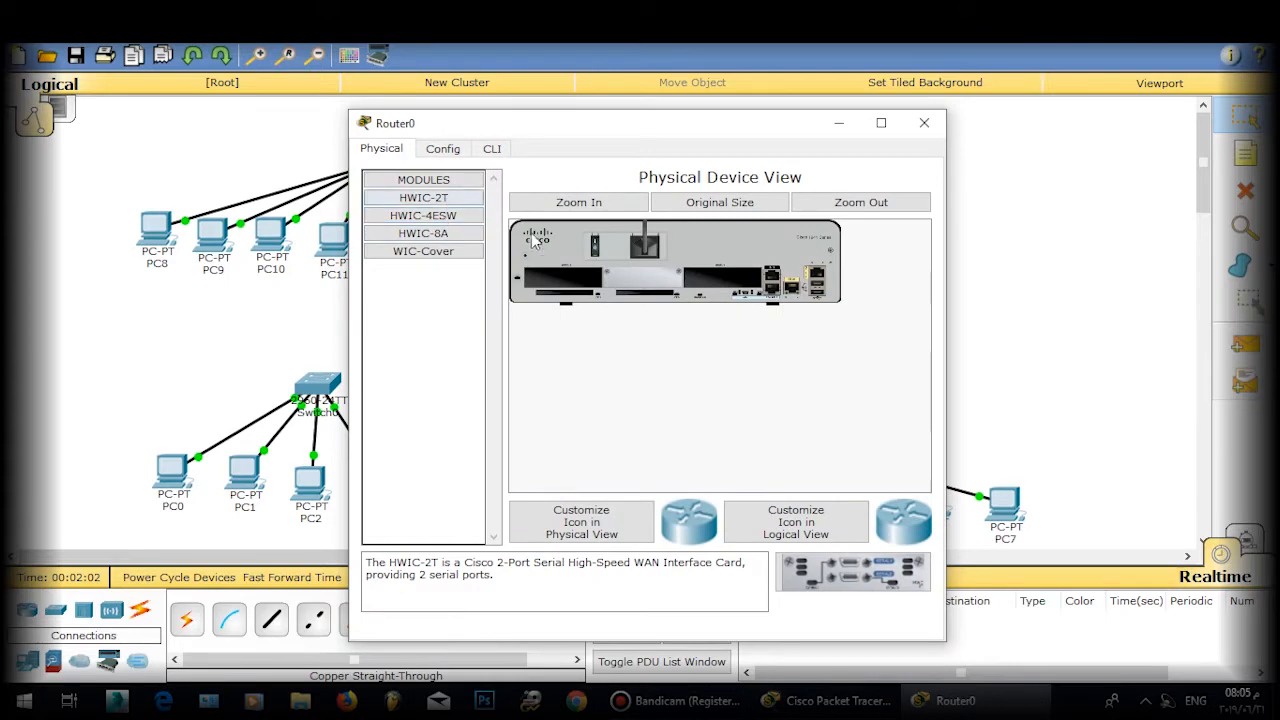
drag(426, 200, 558, 272)
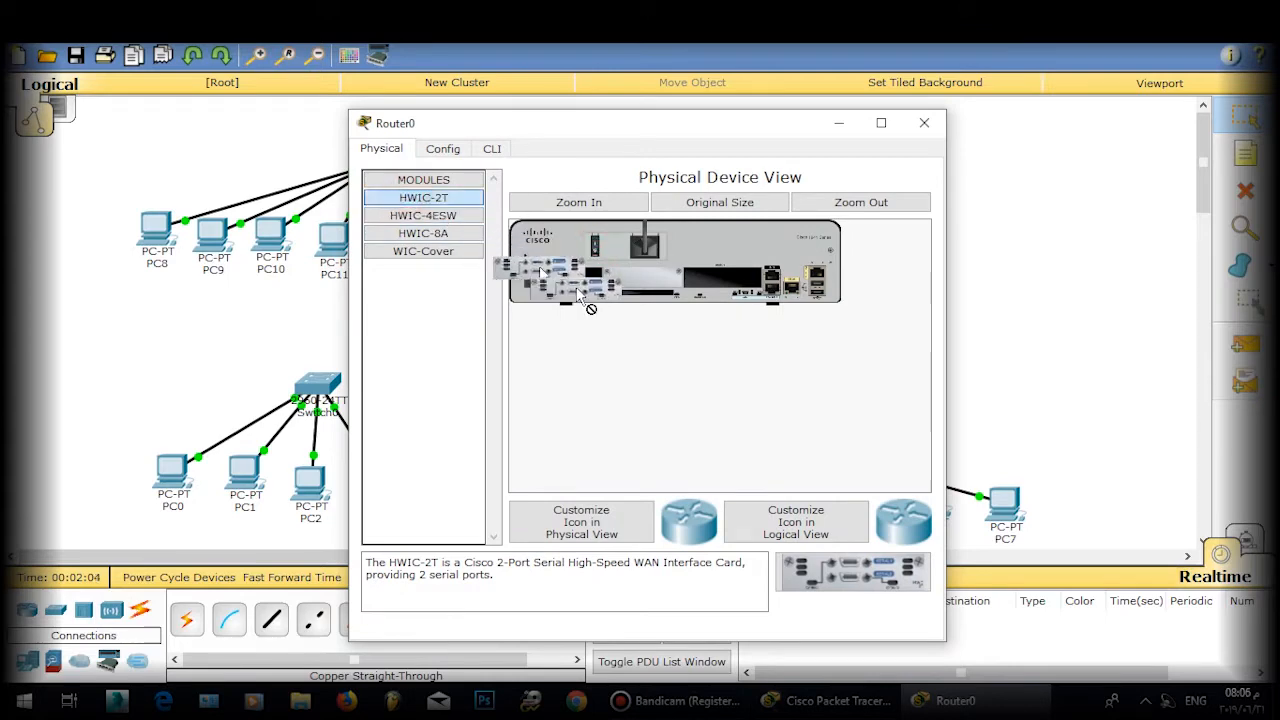
click(936, 121)
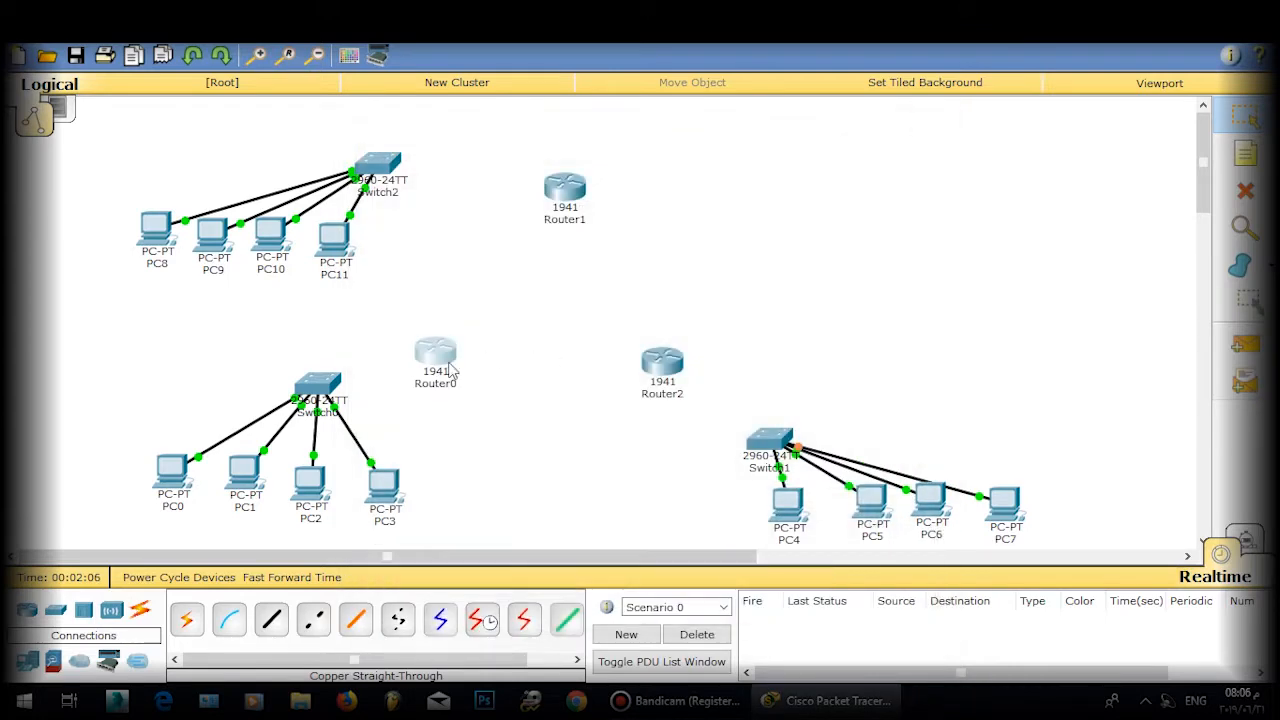
Step: Link Router0 to Router1 with a serial cable
click(437, 357)
click(580, 414)
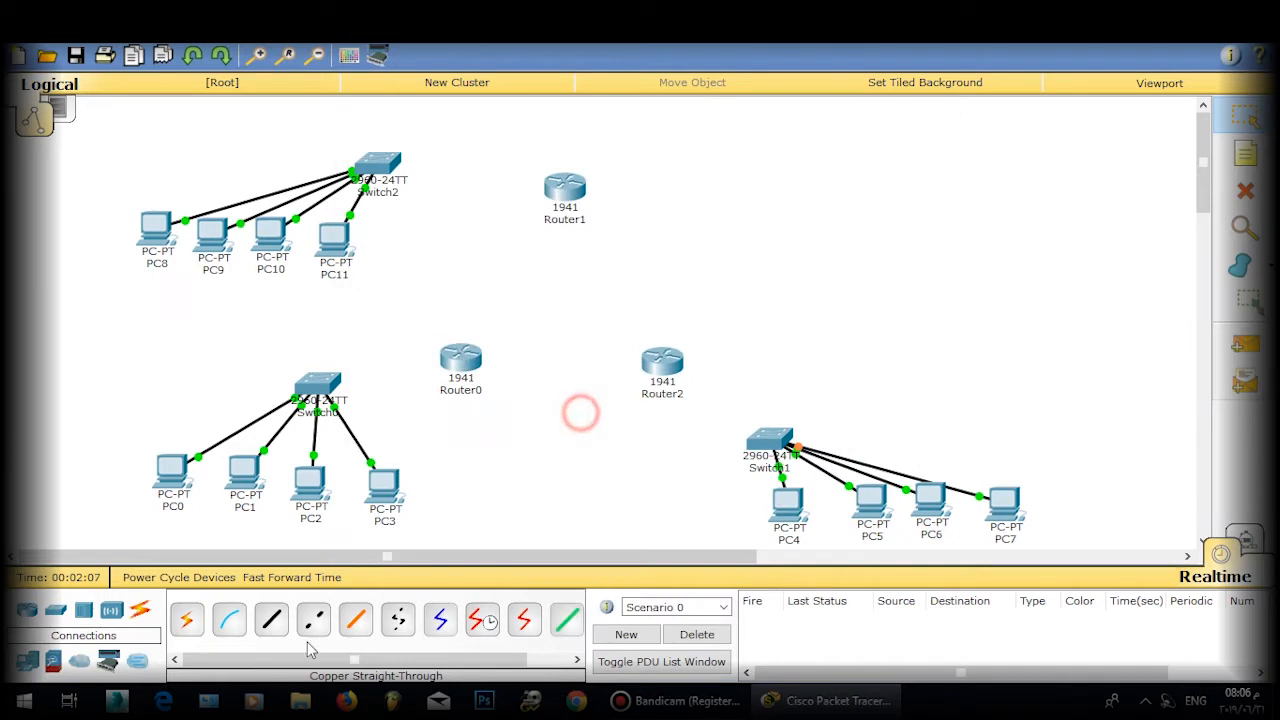
click(515, 627)
click(455, 365)
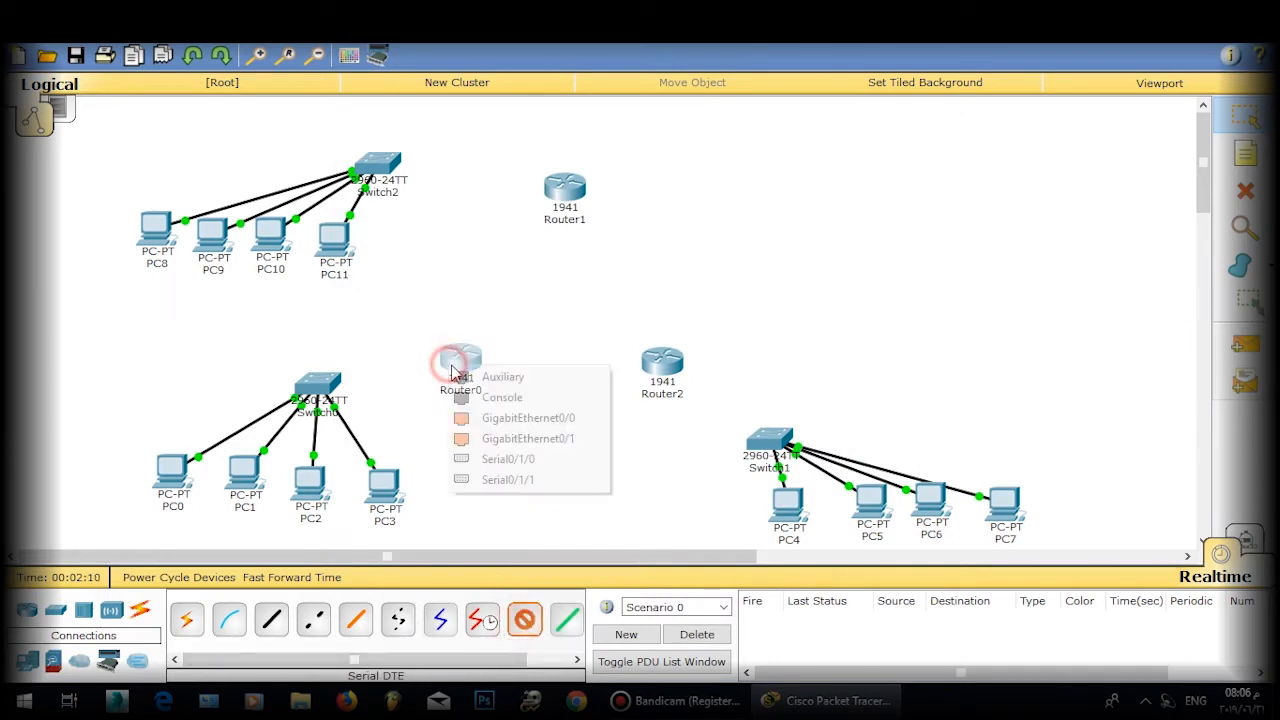
click(520, 478)
click(565, 188)
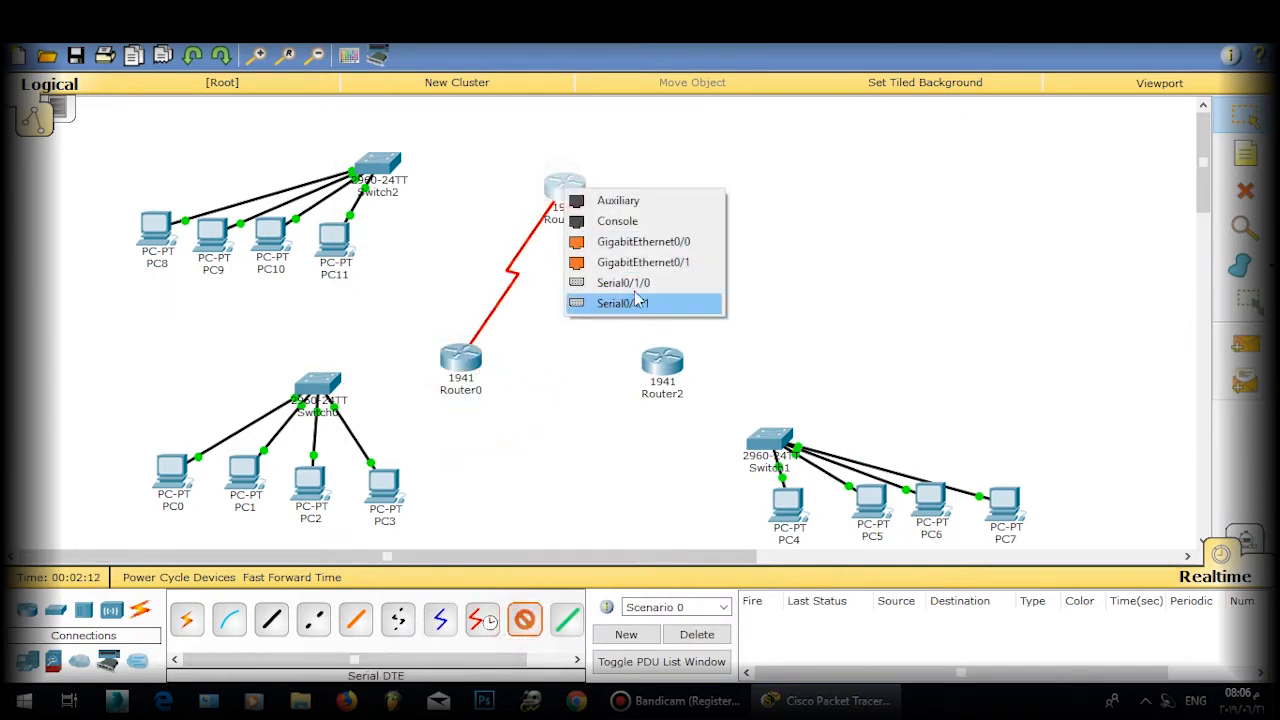
click(625, 283)
Step: Add serial links Router1–Router2 (Serial0/1/0) and Router0–Router2 to complete the triangle
click(525, 625)
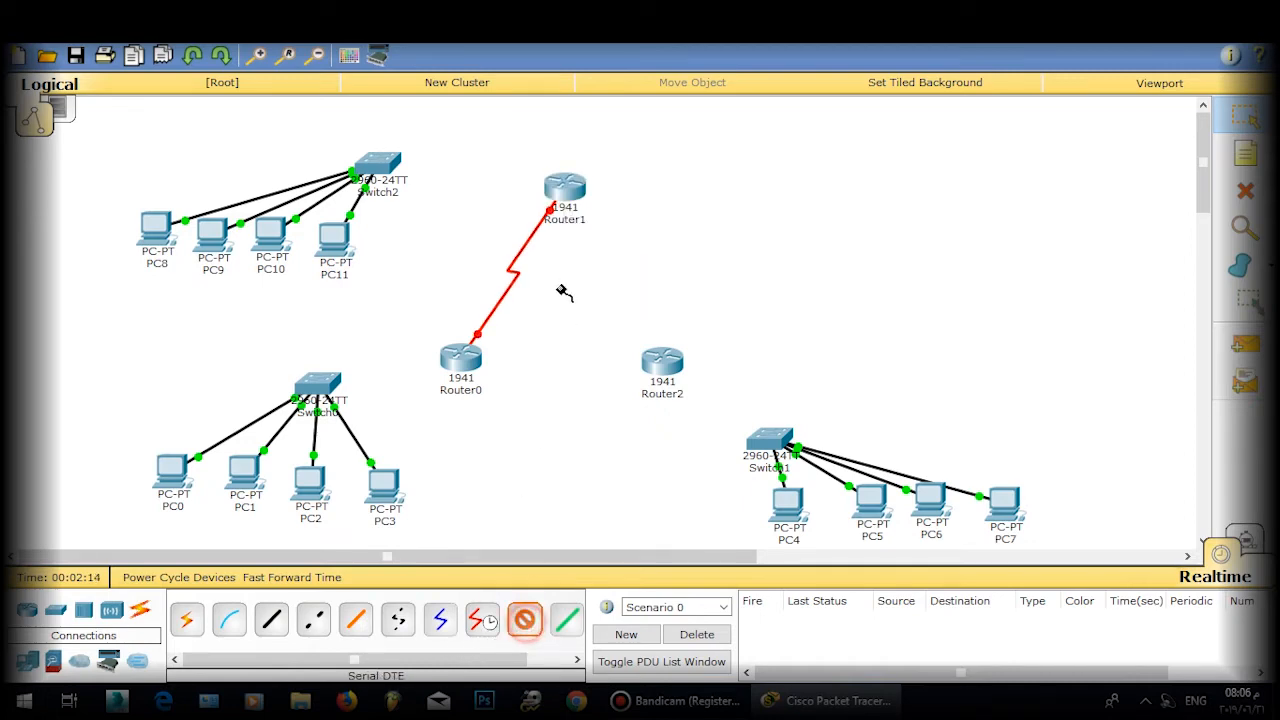
click(566, 190)
click(620, 283)
click(658, 358)
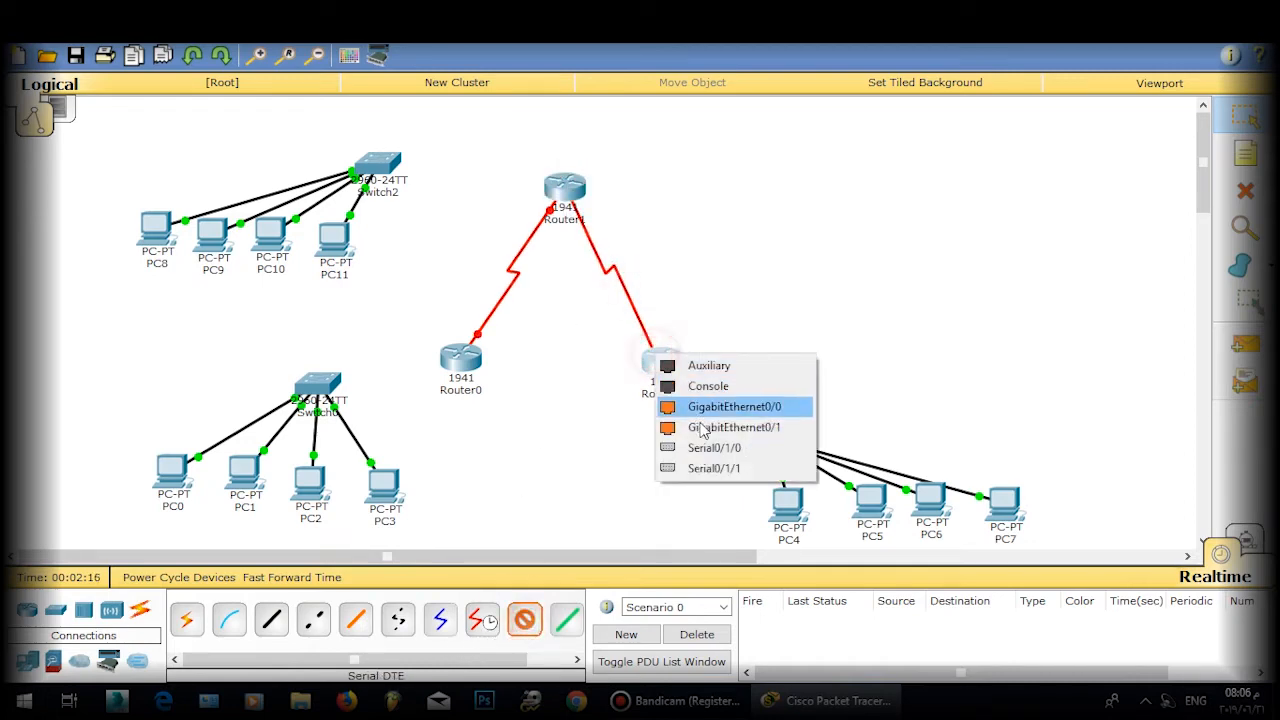
click(714, 447)
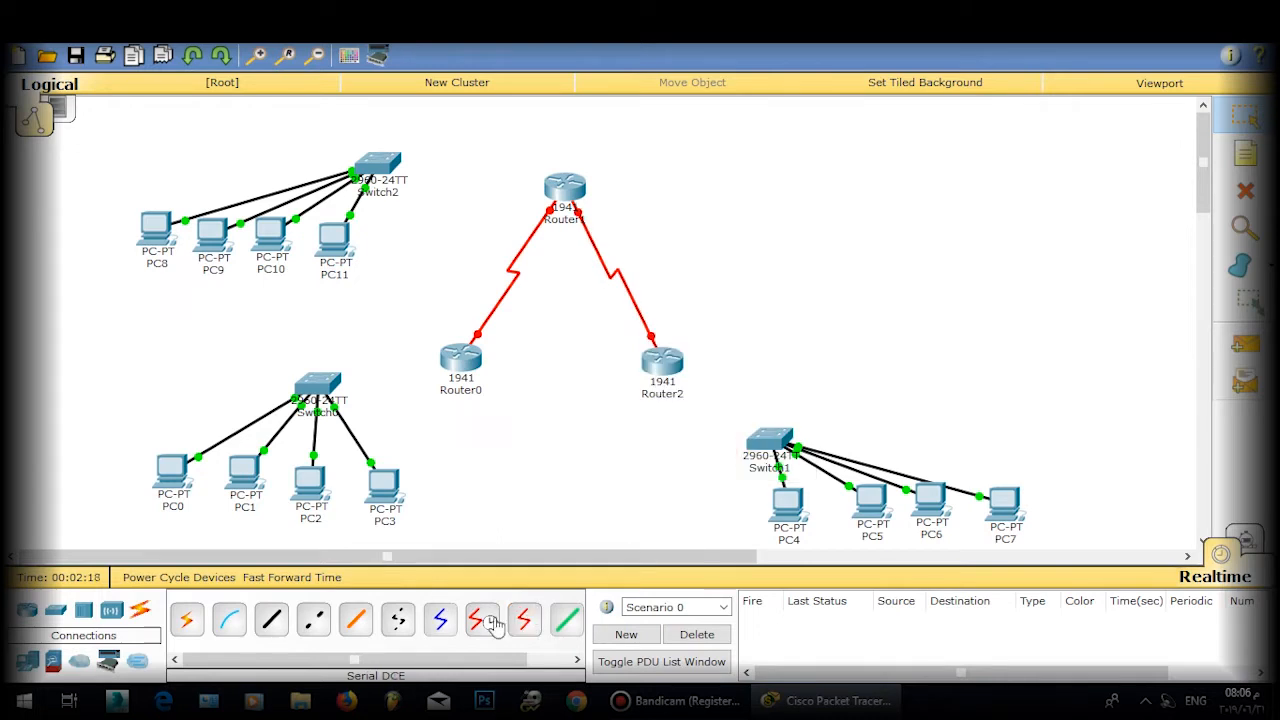
click(525, 620)
click(470, 373)
click(530, 446)
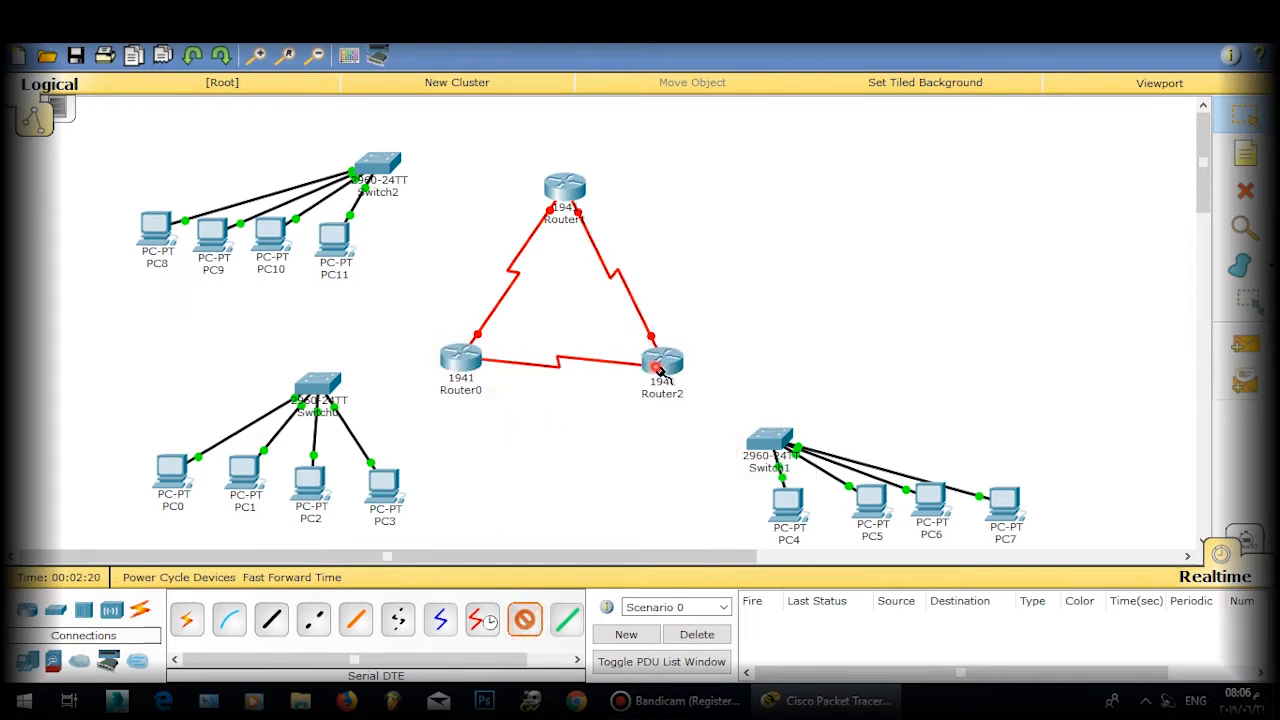
click(662, 370)
click(690, 467)
Step: Cable Switch0 Fa0/24 to Router0 Gi0/0 and Switch1 Gi0/1 to Router2 Gi0/0
click(271, 620)
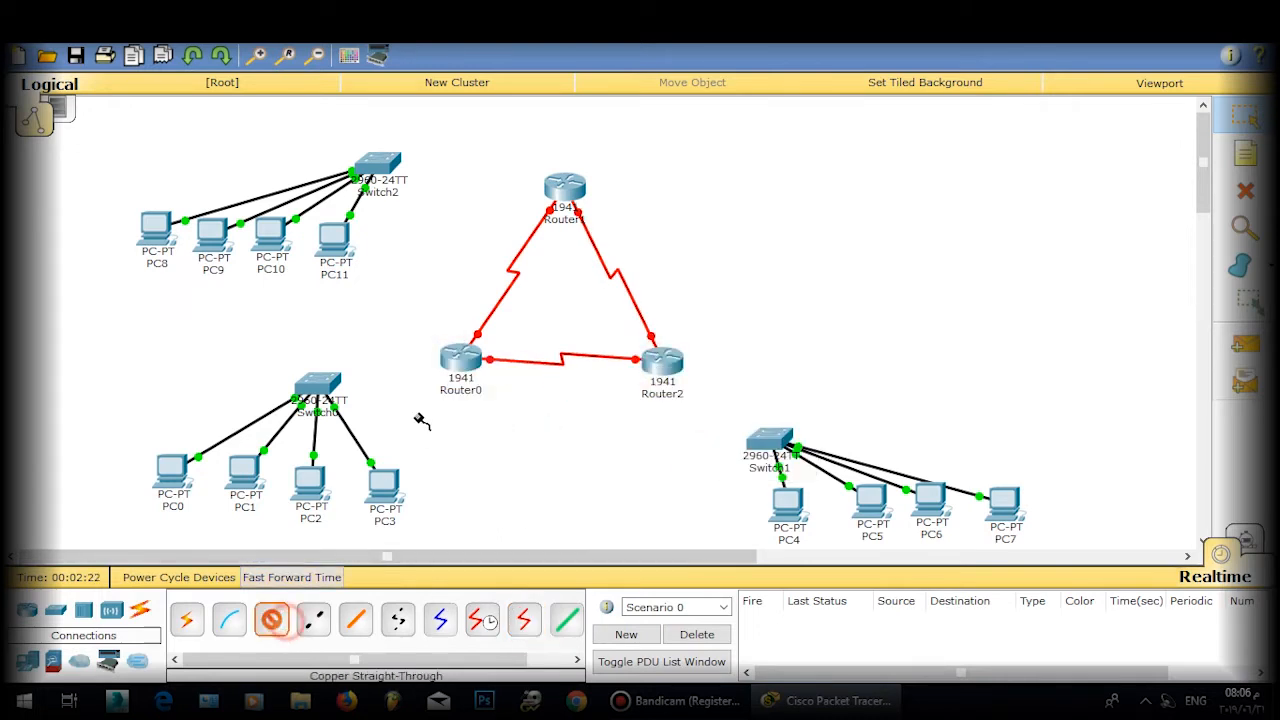
click(342, 395)
click(414, 425)
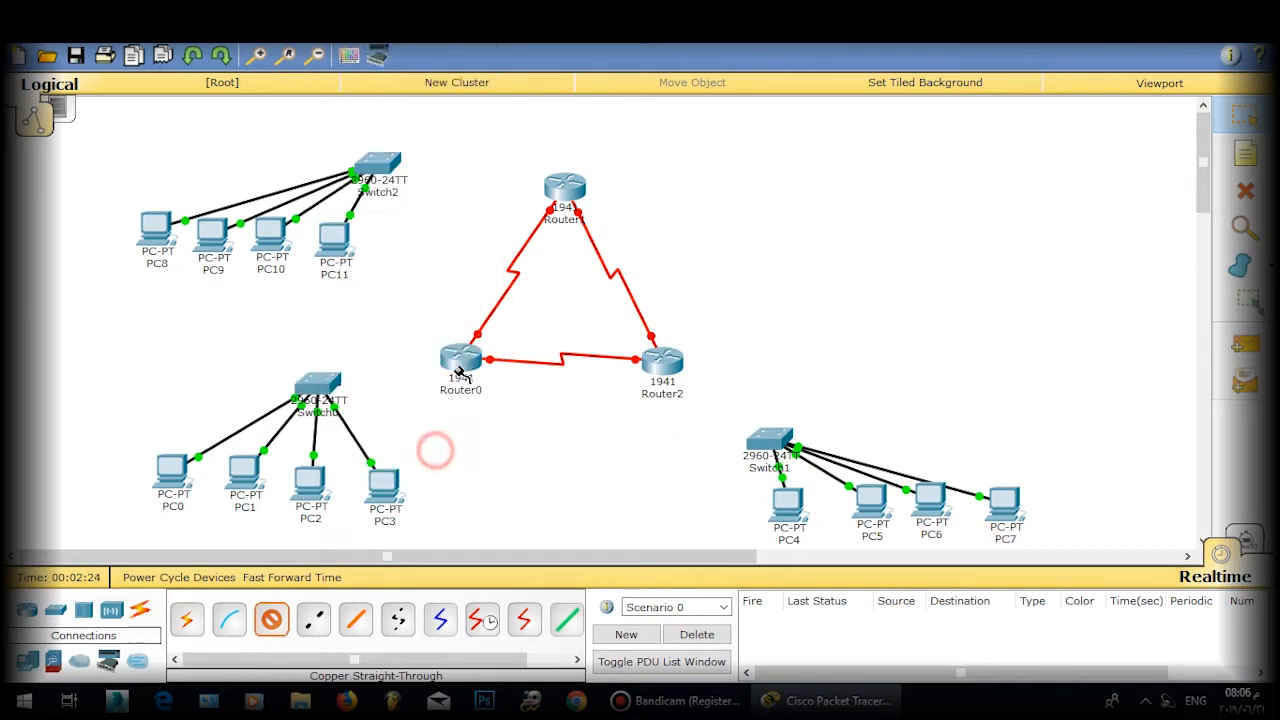
click(452, 358)
click(510, 408)
click(271, 620)
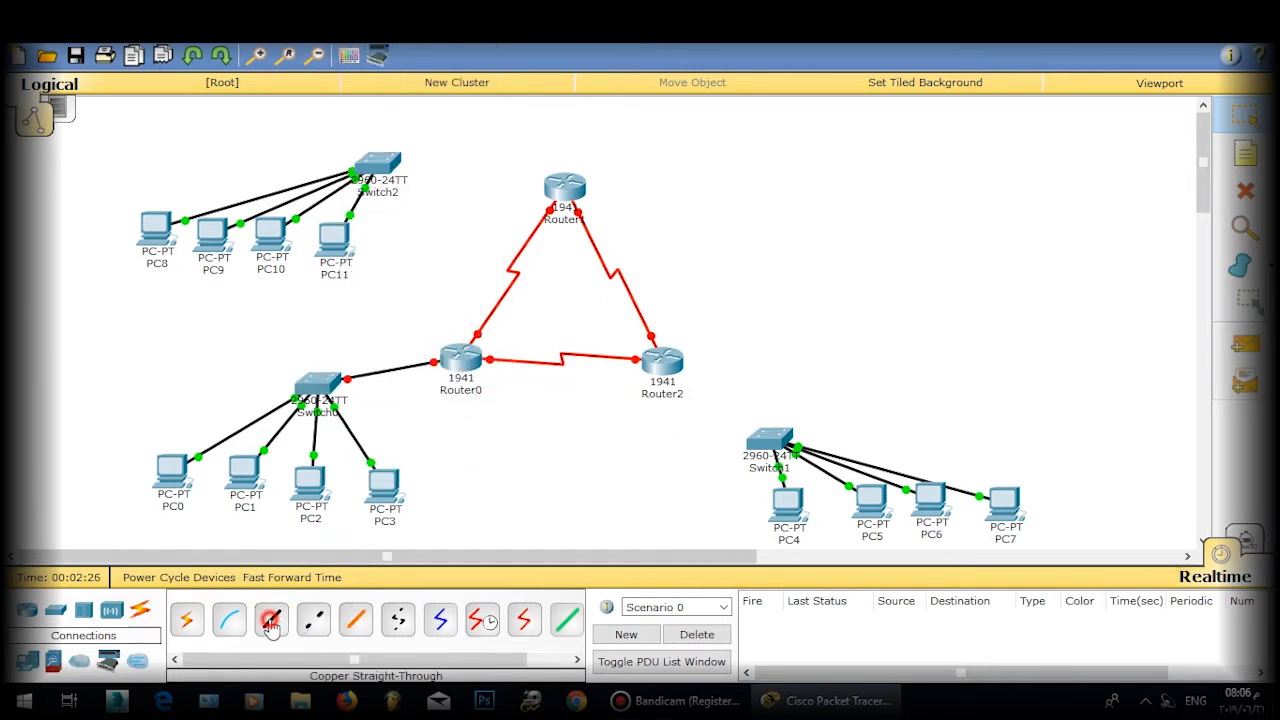
click(769, 443)
click(813, 446)
click(660, 362)
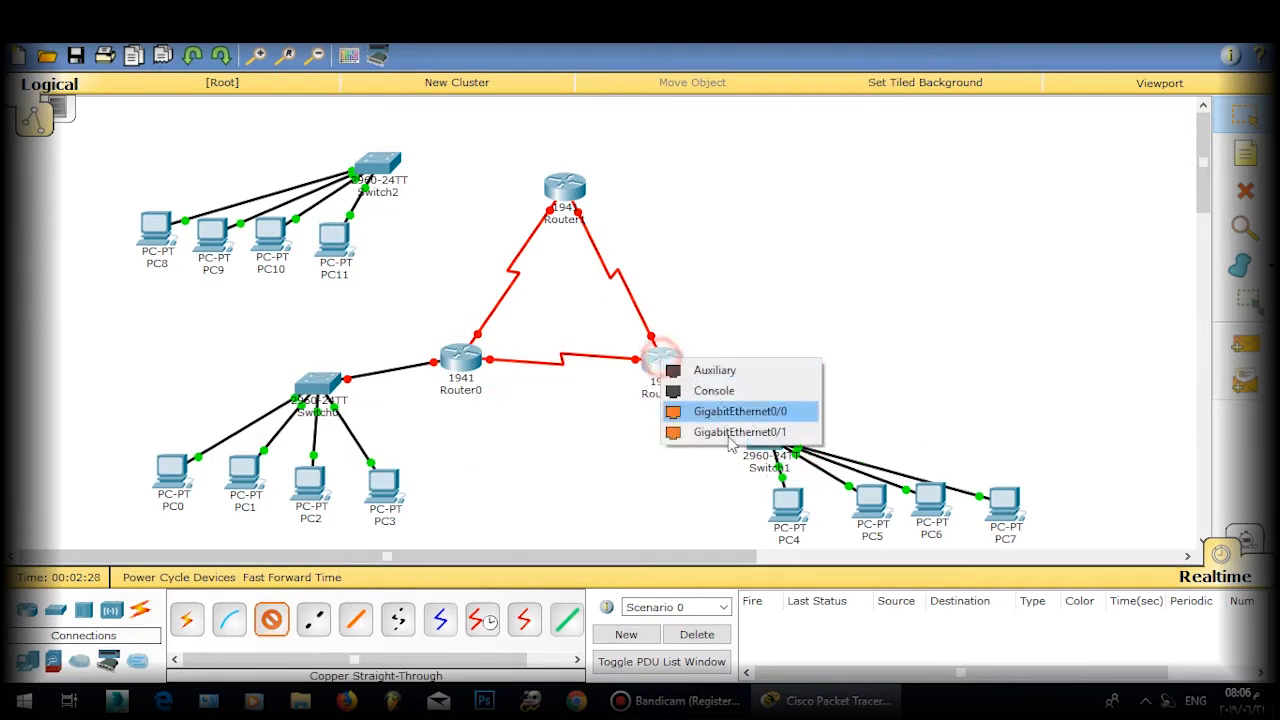
click(657, 409)
Step: Connect Router1 GigabitEthernet0/0 to Switch2 GigabitEthernet0/1 with copper straight-through
click(271, 620)
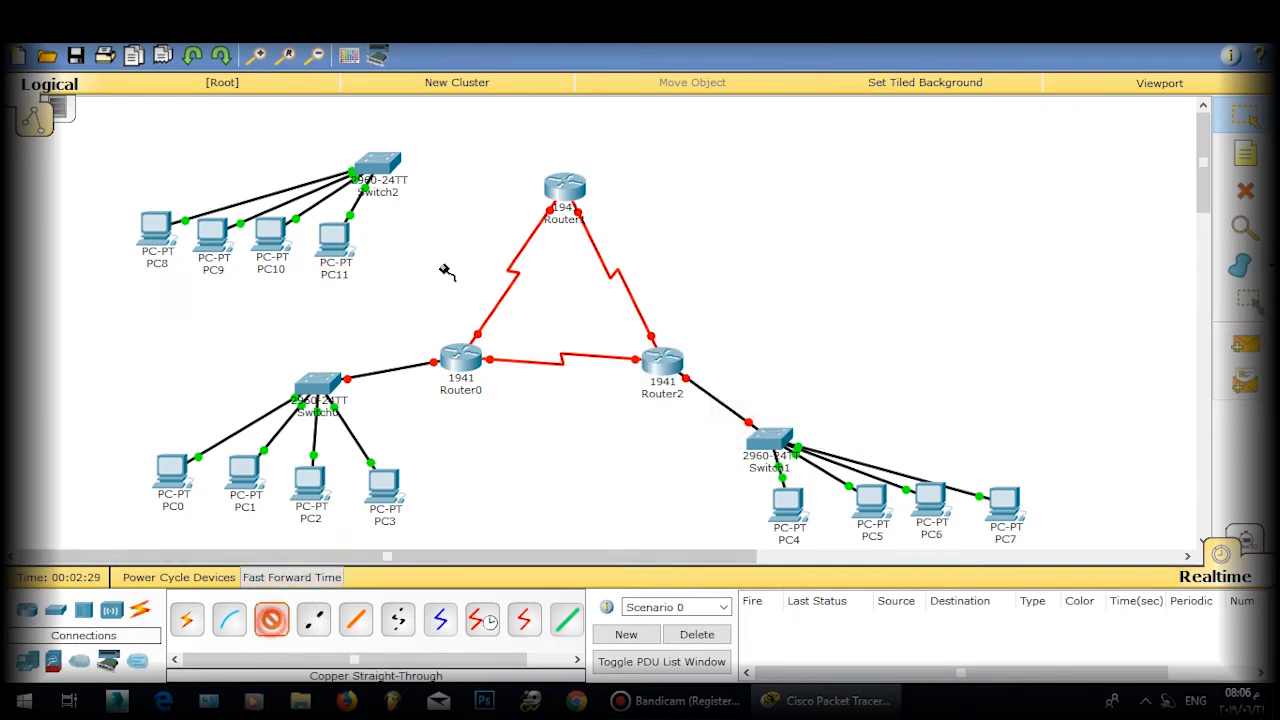
click(553, 190)
click(590, 237)
click(380, 165)
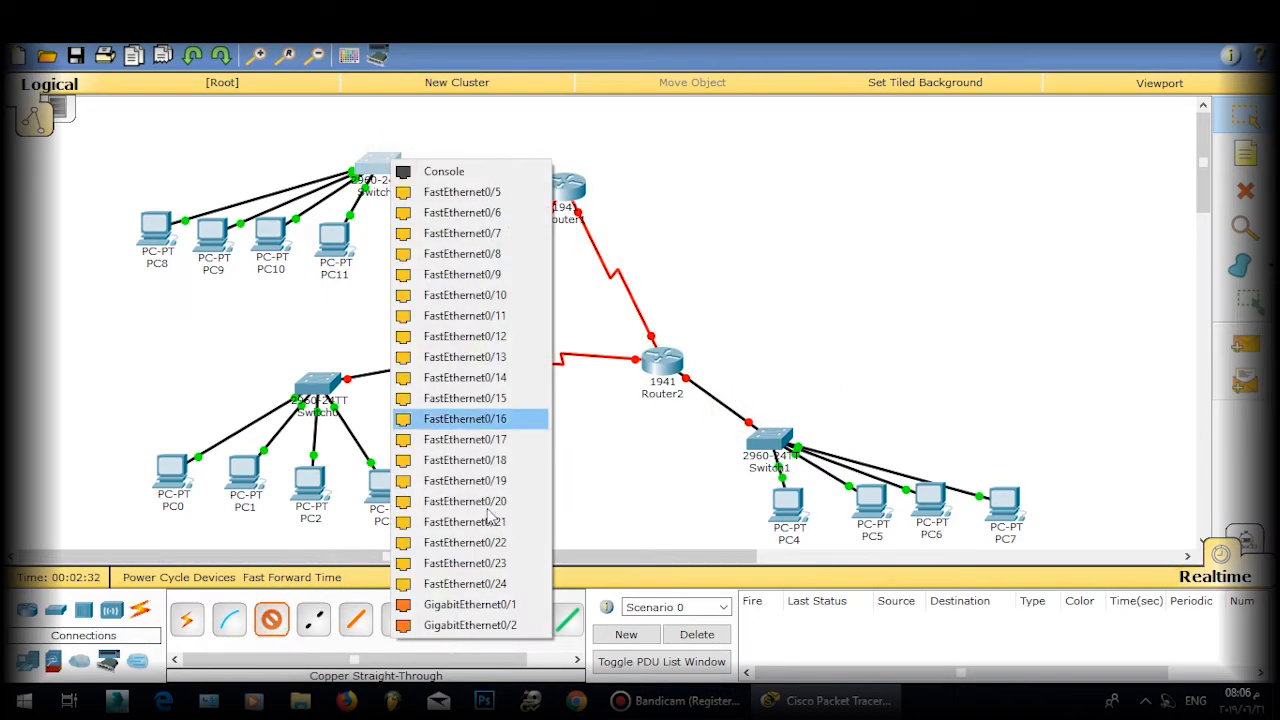
click(478, 604)
Step: Shift the Switch2 group up and nudge PC0–PC3 and Switch0 into neater positions
drag(218, 194, 385, 217)
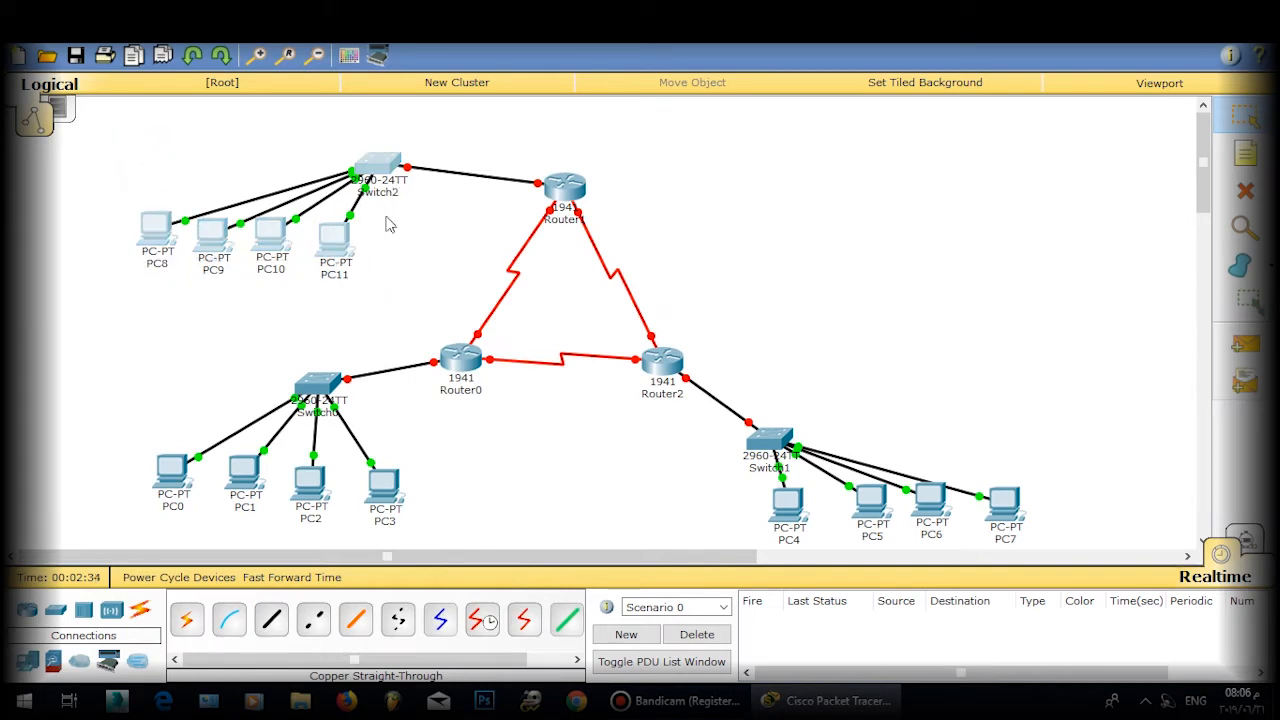
drag(373, 164, 399, 154)
click(406, 244)
drag(167, 487, 168, 502)
drag(245, 490, 303, 502)
drag(384, 506, 393, 509)
drag(172, 511, 172, 518)
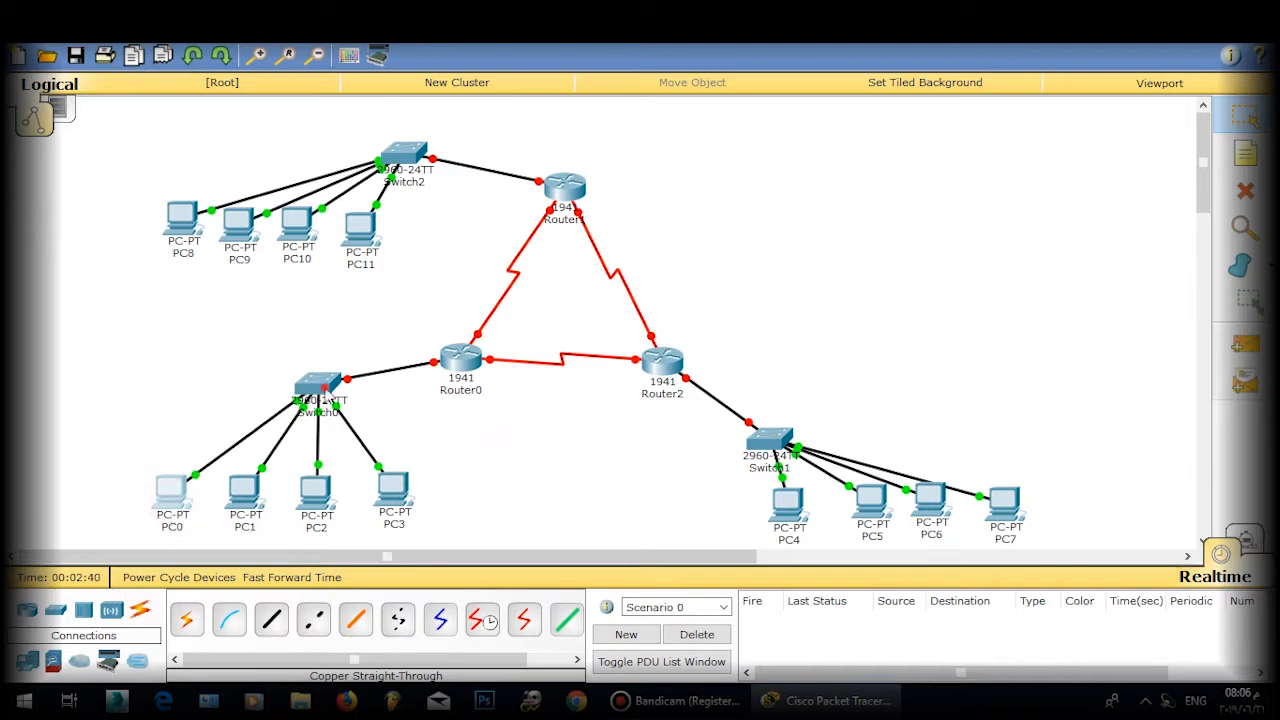
drag(325, 389, 315, 396)
click(363, 401)
Step: Open Switch0's CLI and enter privileged mode, then global configuration mode
click(306, 398)
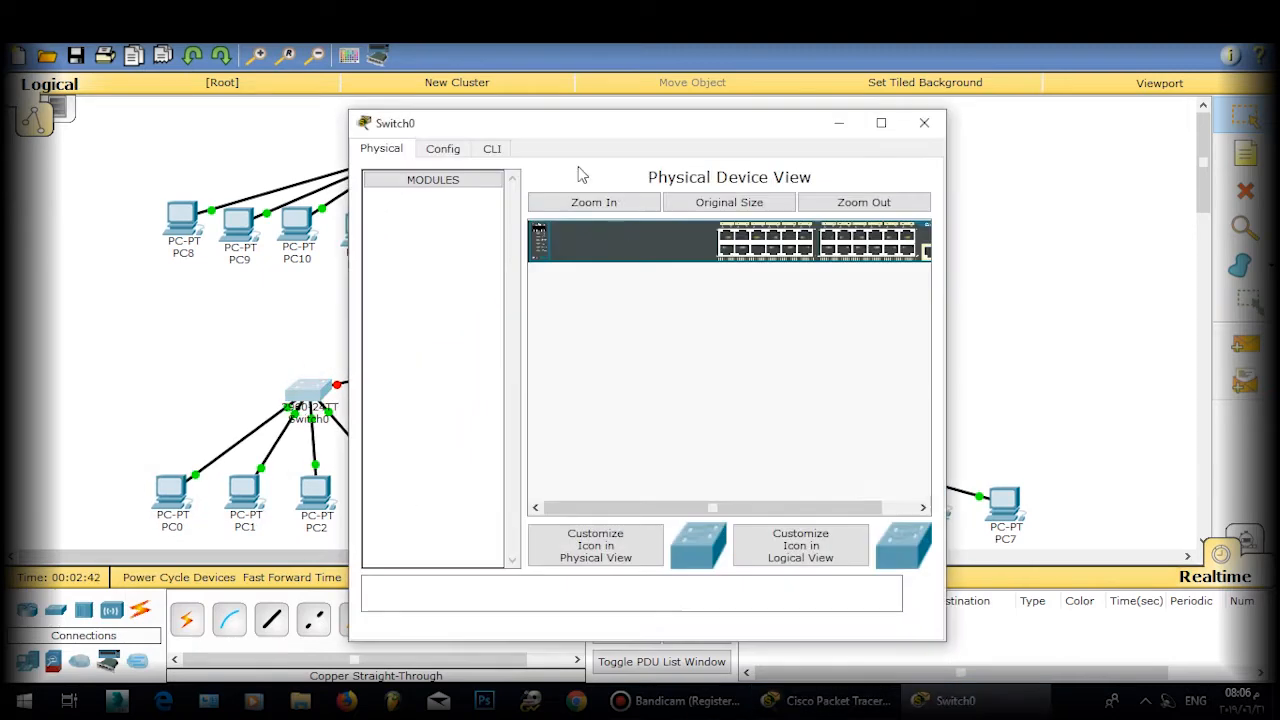
click(492, 148)
key(Return)
key(Return)
key(Return)
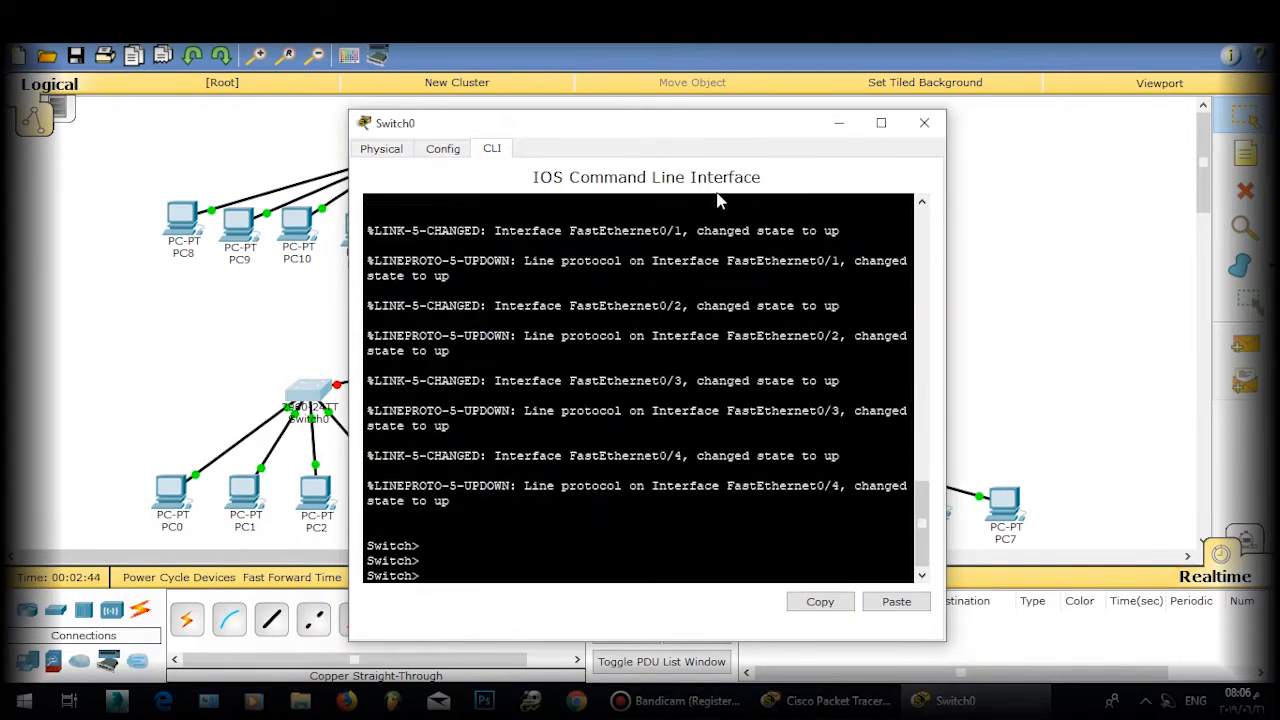
text(ena)
key(Return)
text(conf )
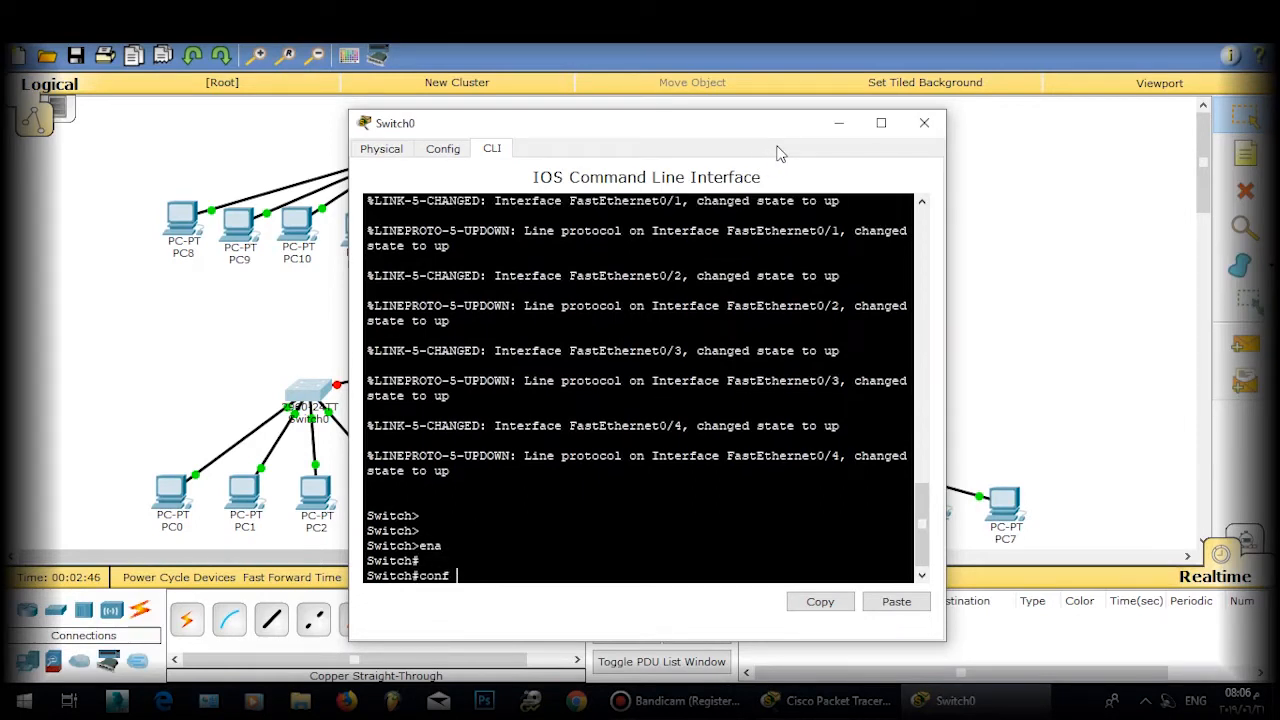
text(t)
key(Return)
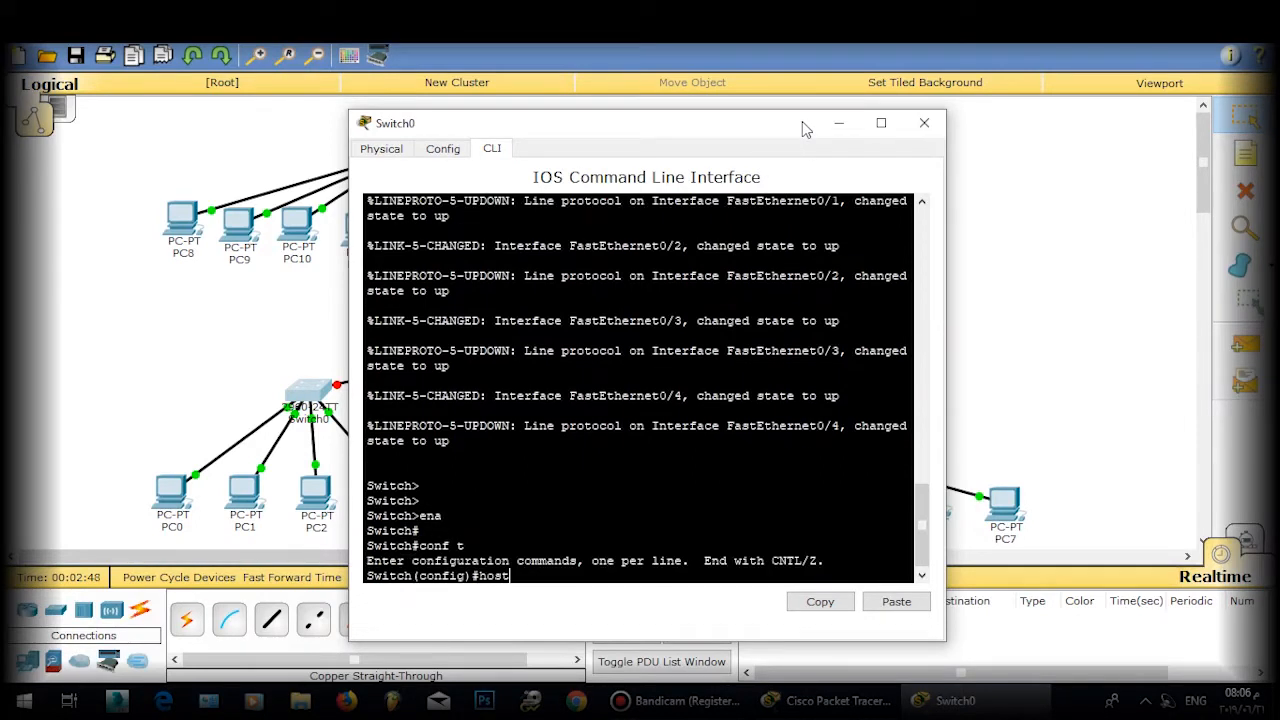
Step: Set the switch hostname to SW1, enter VLAN 1 configuration, and move the window aside
text(host)
key(Tab)
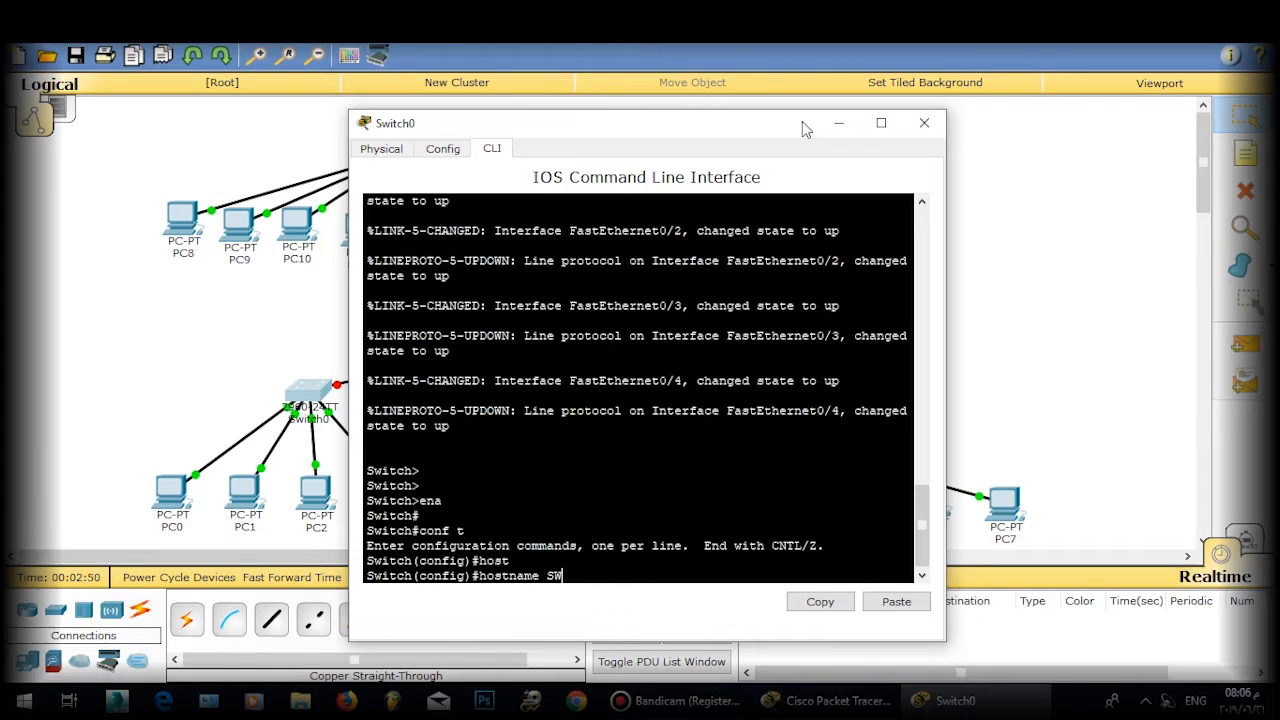
key(Return)
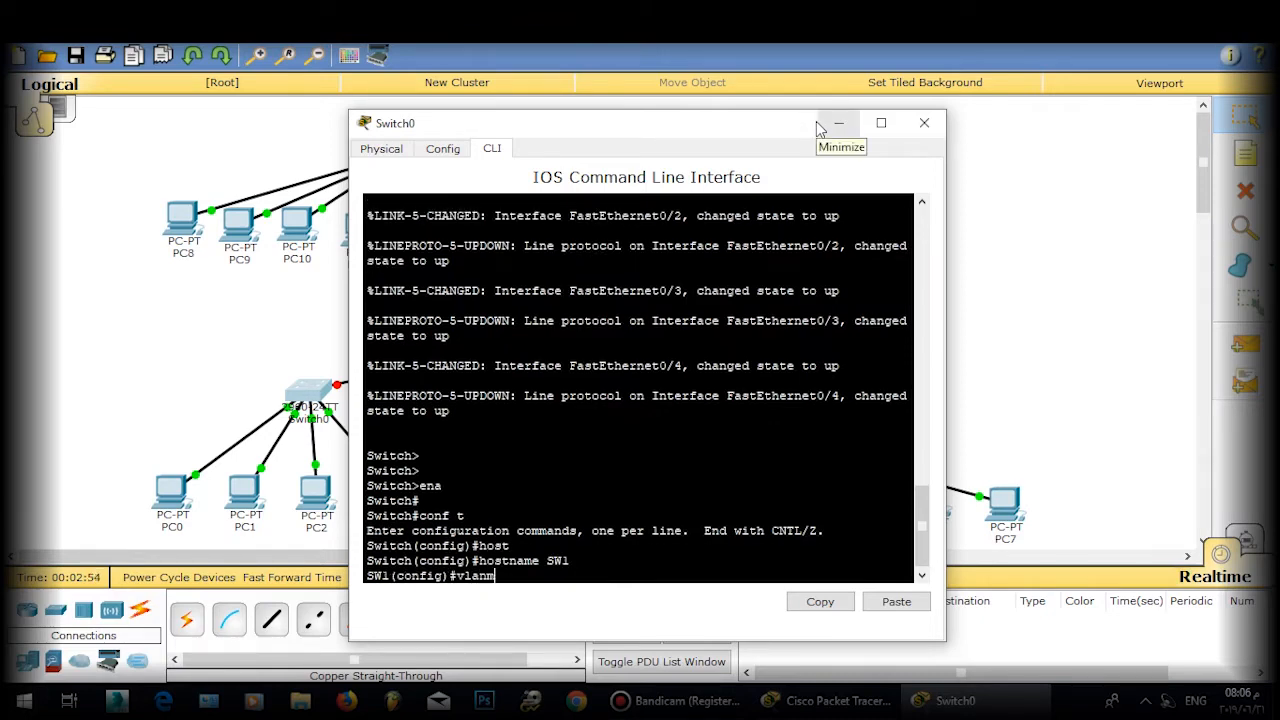
key(Return)
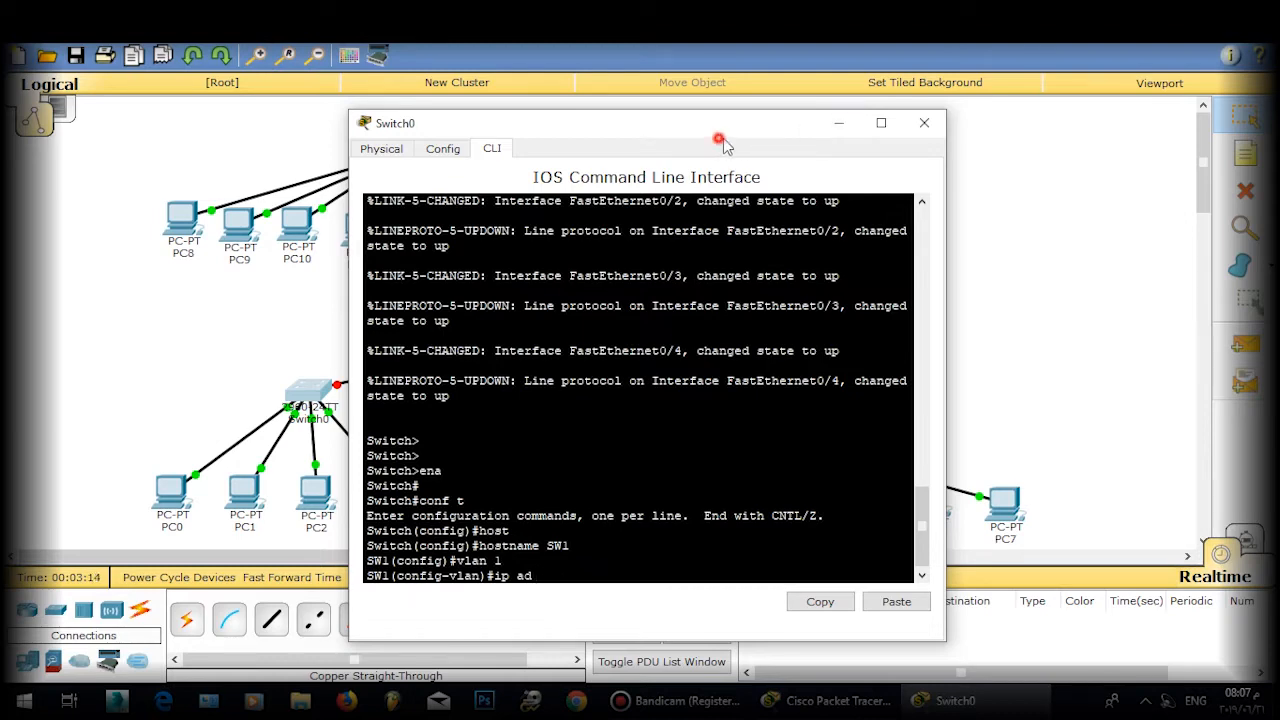
drag(719, 138, 909, 134)
drag(604, 128, 812, 120)
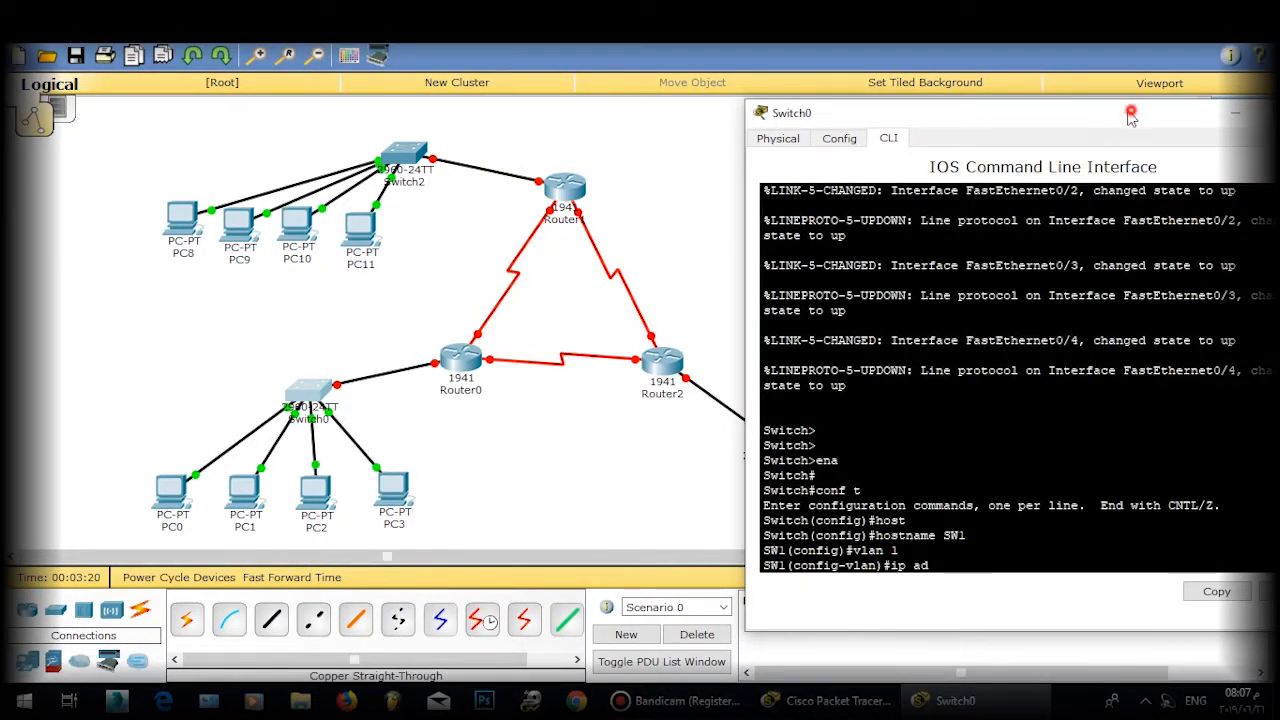
Step: Try an address with mask 255.255.255.0 in VLAN 1 configuration, then leave that mode
drag(1130, 117, 538, 72)
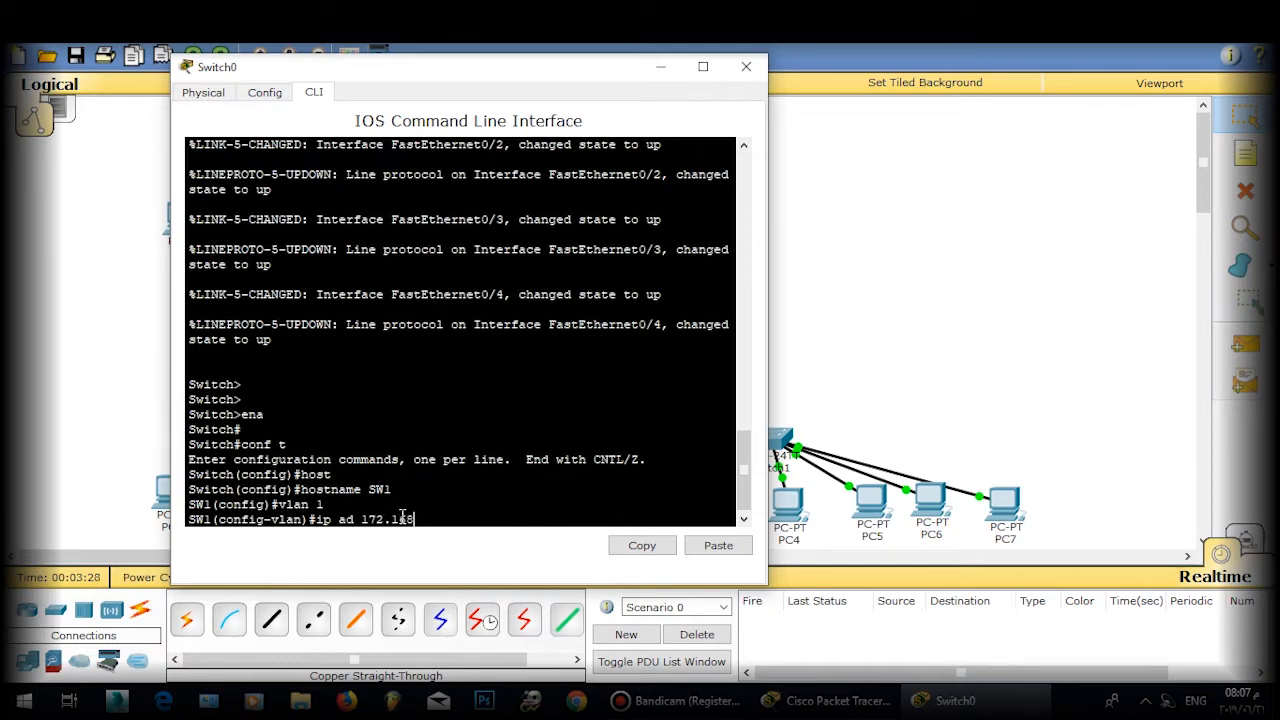
text(1.1 255.255.255.0)
key(Return)
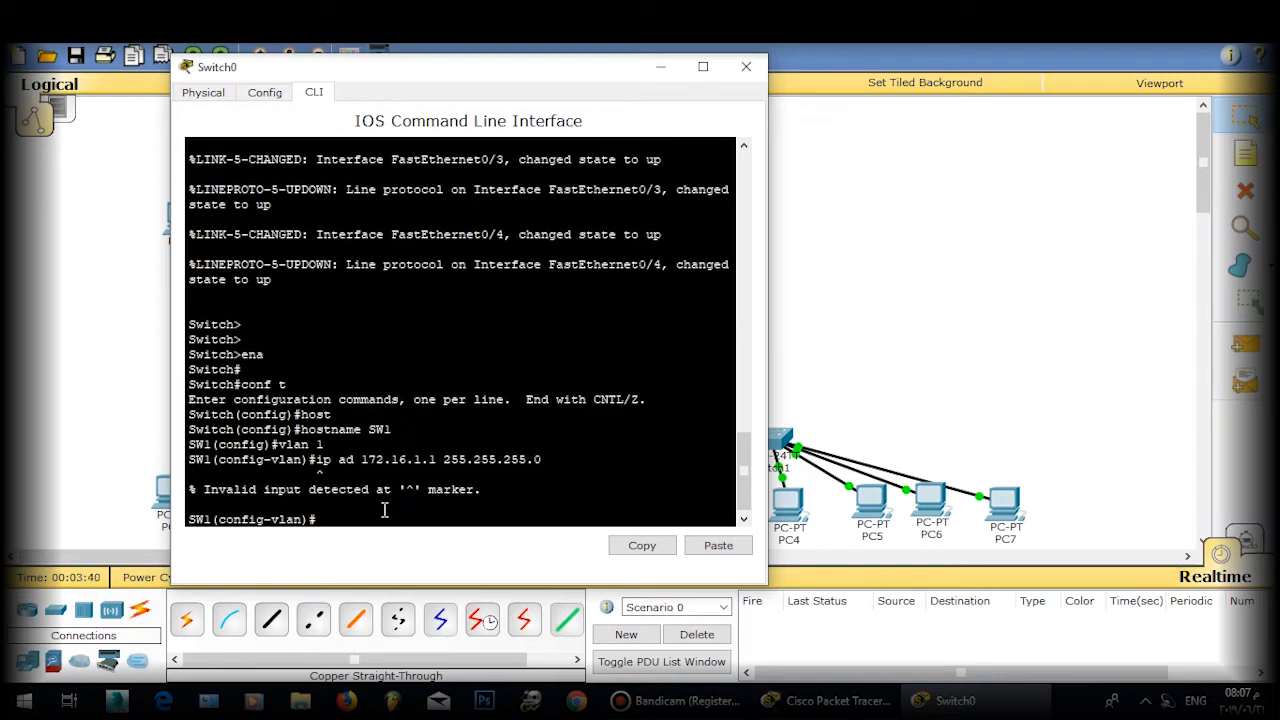
text(?)
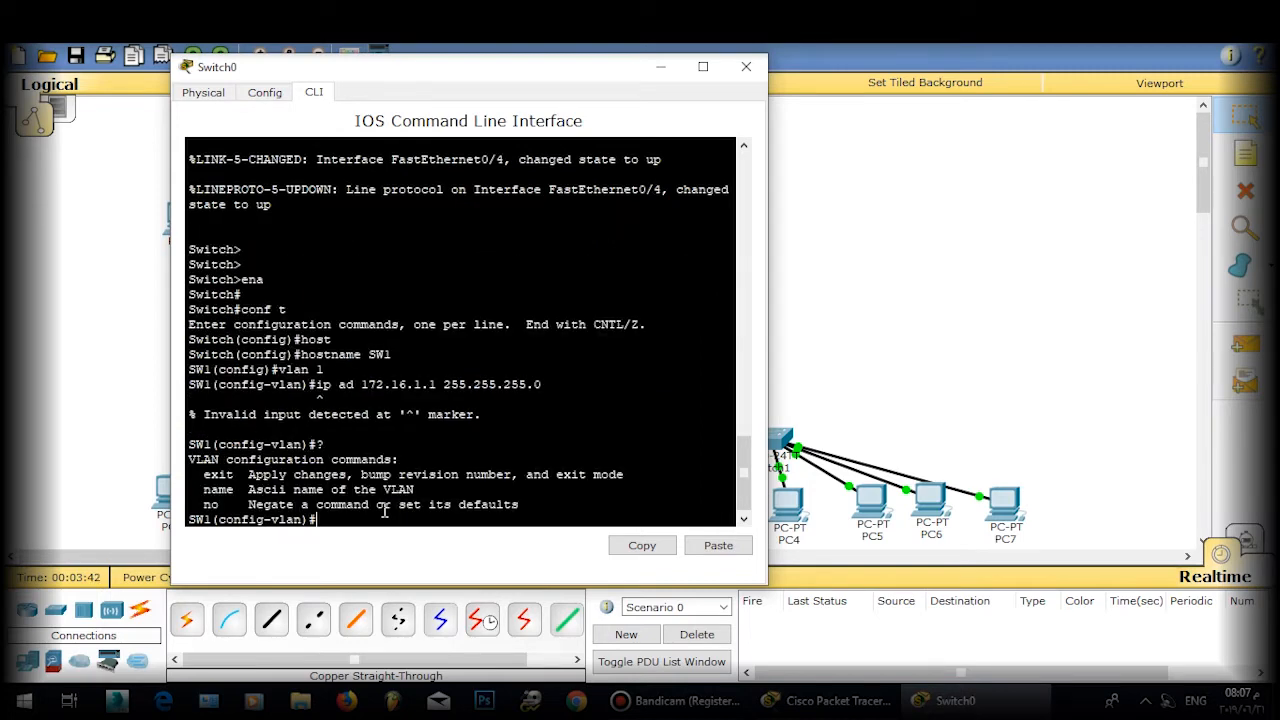
text(exit)
key(Return)
Step: Give interface VLAN 1 address 172.168.1.1 255.255.255.0 and bring it up with no shutdown
text(\)
key(Return)
text(int )
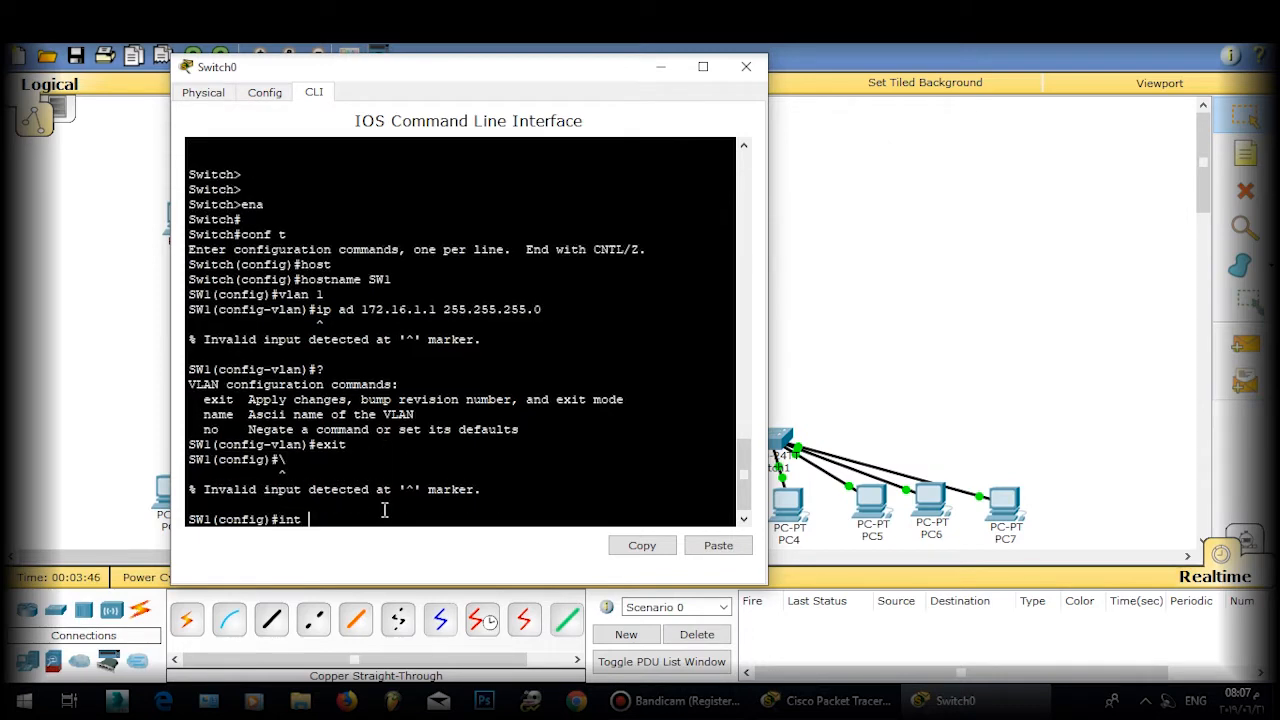
text(vlan 1)
key(Return)
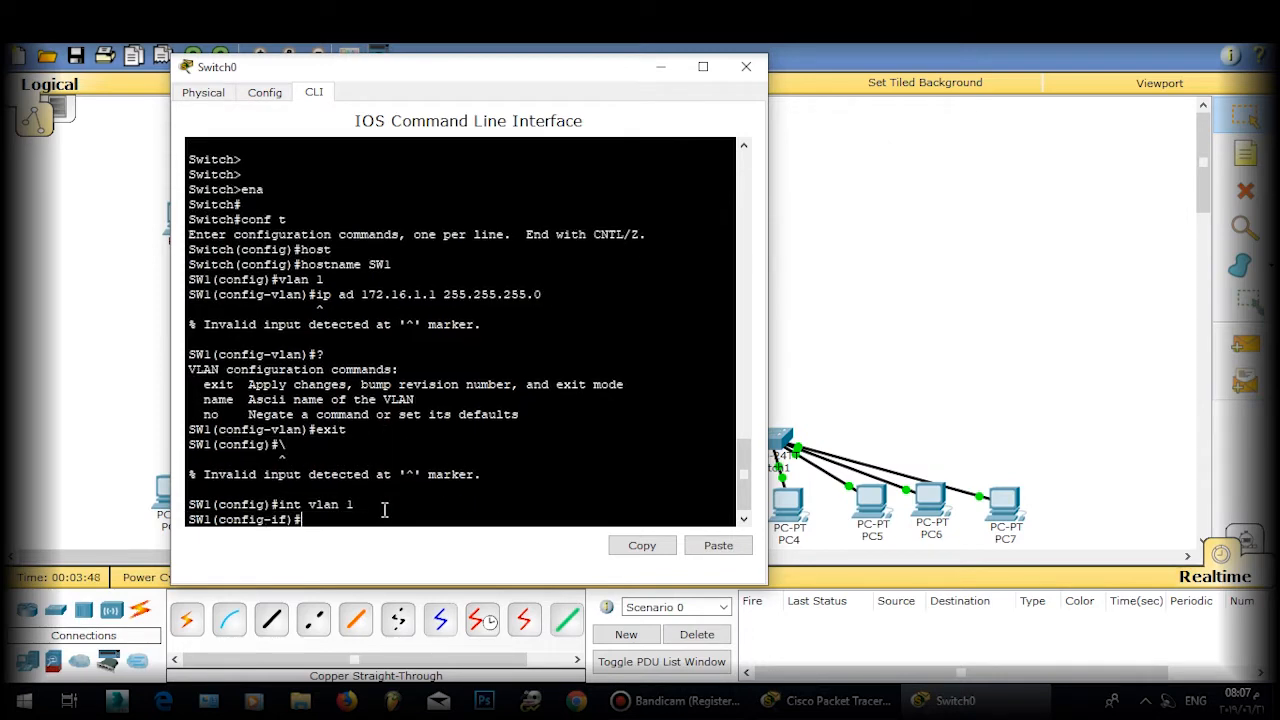
key(Return)
text(ip ad 172.163)
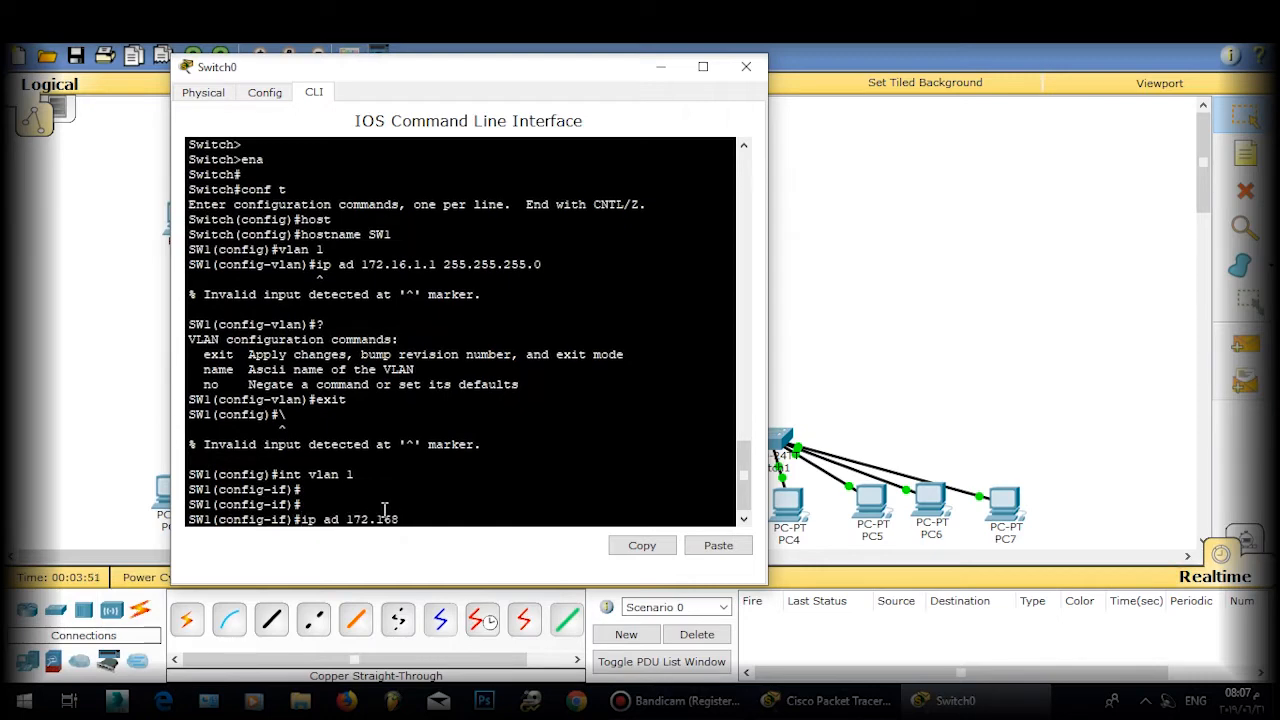
text(.1.1 255.255.255.0)
key(Return)
key(Return)
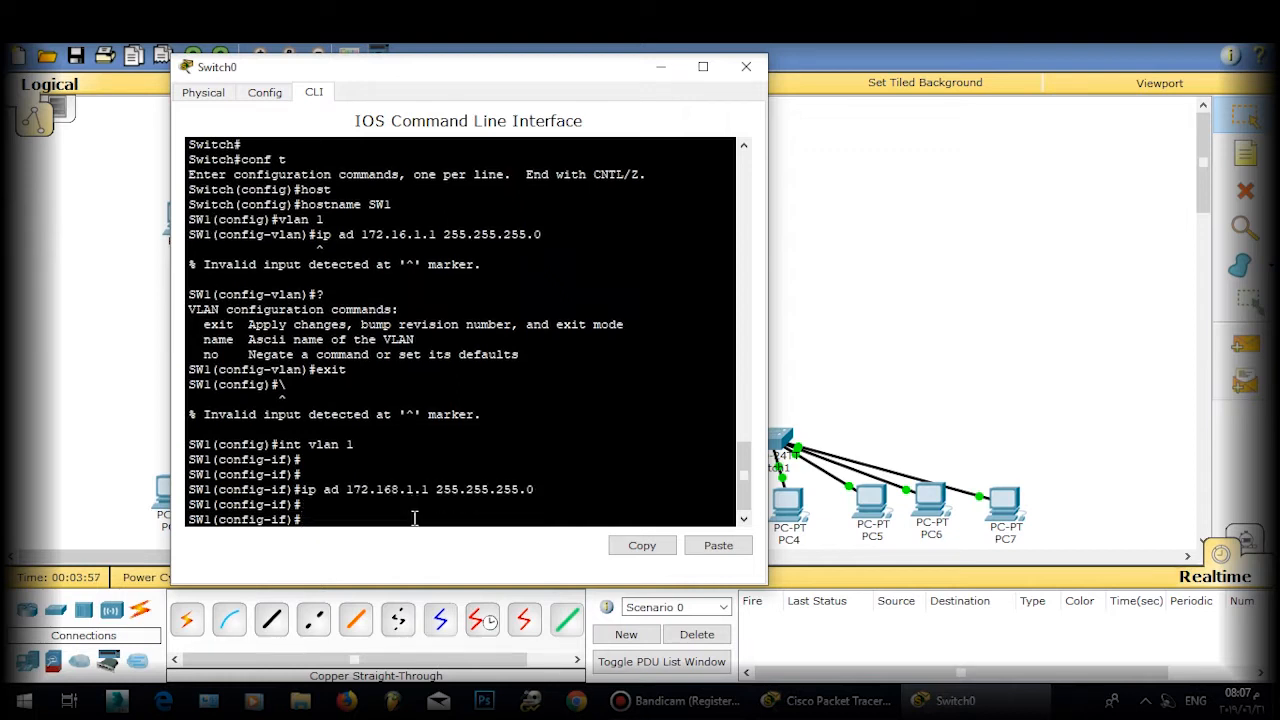
text(no ns)
key(BackSpace)
key(BackSpace)
text(sh)
key(Tab)
key(Return)
key(Return)
key(Return)
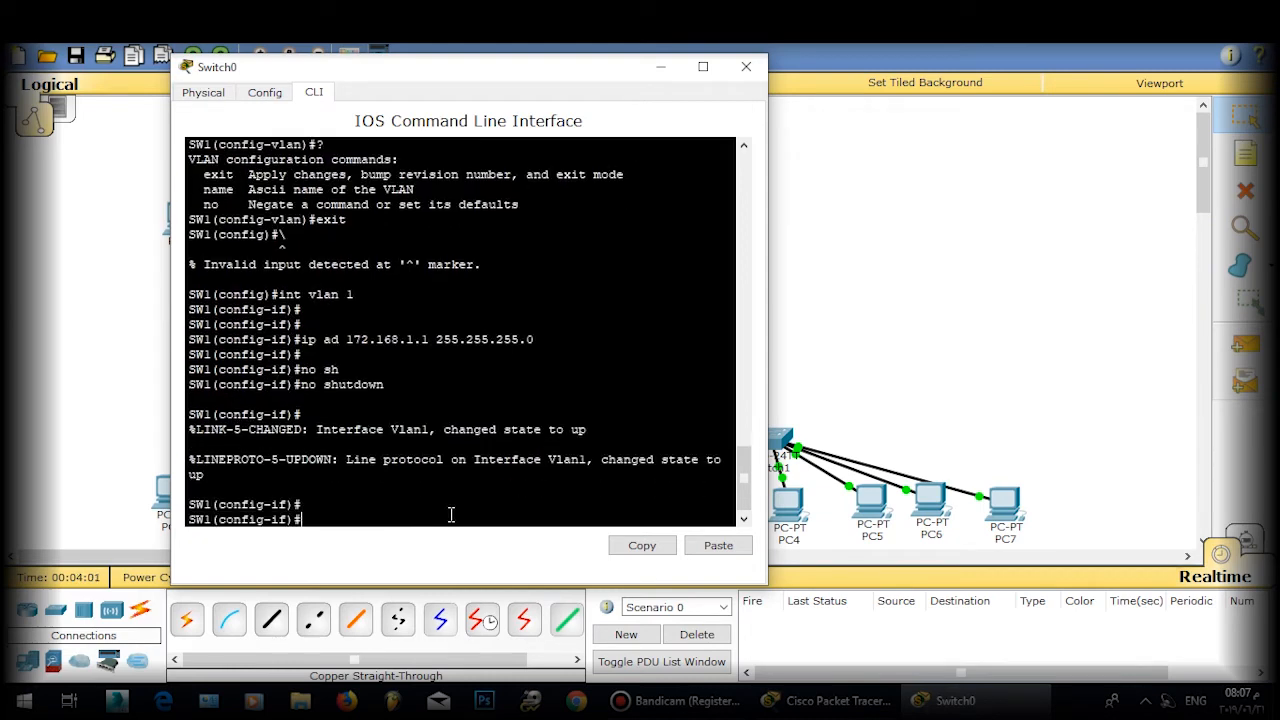
text(exit)
key(Return)
Step: Give interface VLAN 2 address 172.168.2.1 255.255.255.0
key(Return)
text(in)
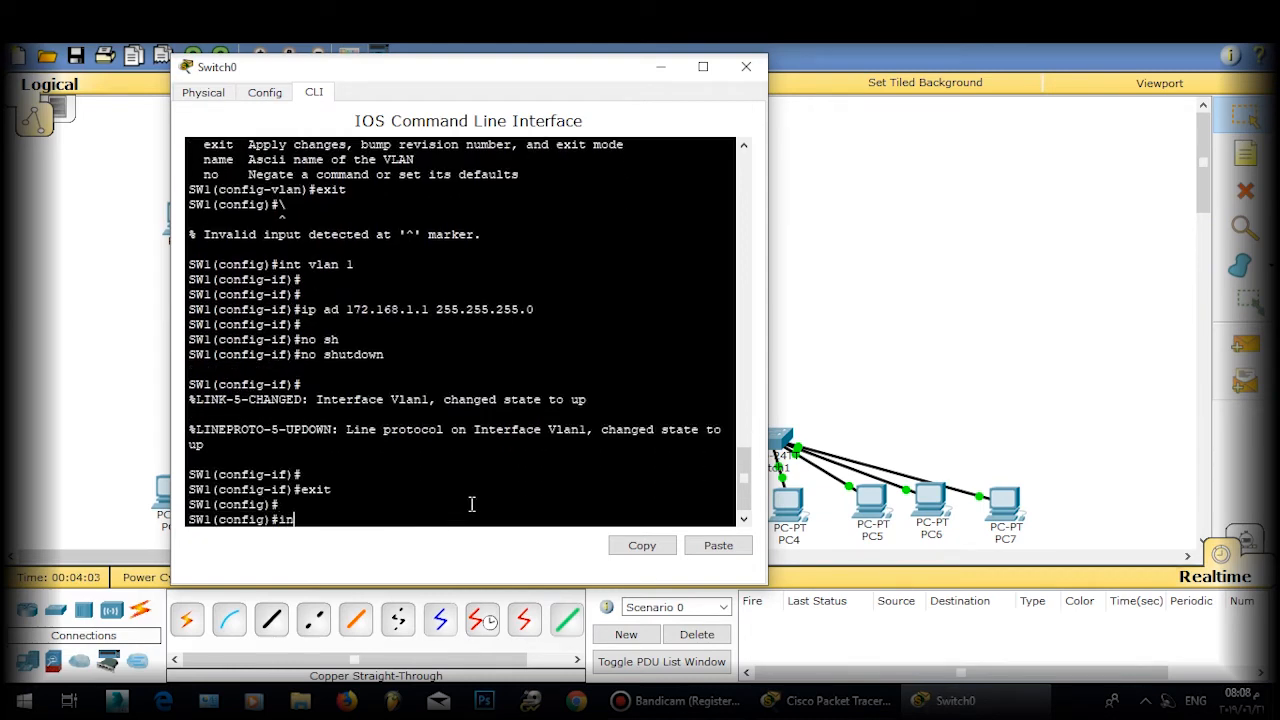
text(t vlan2)
key(Return)
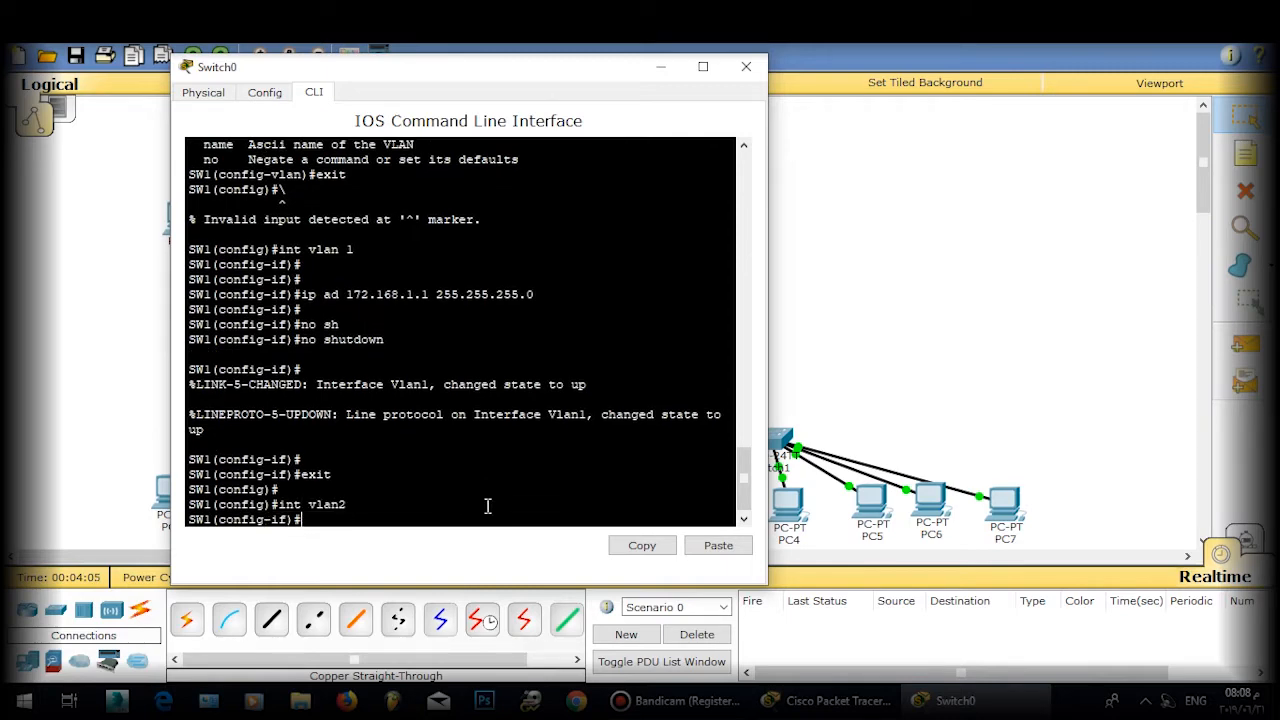
text(ip ad 172.168.2.1 255.255.255.0)
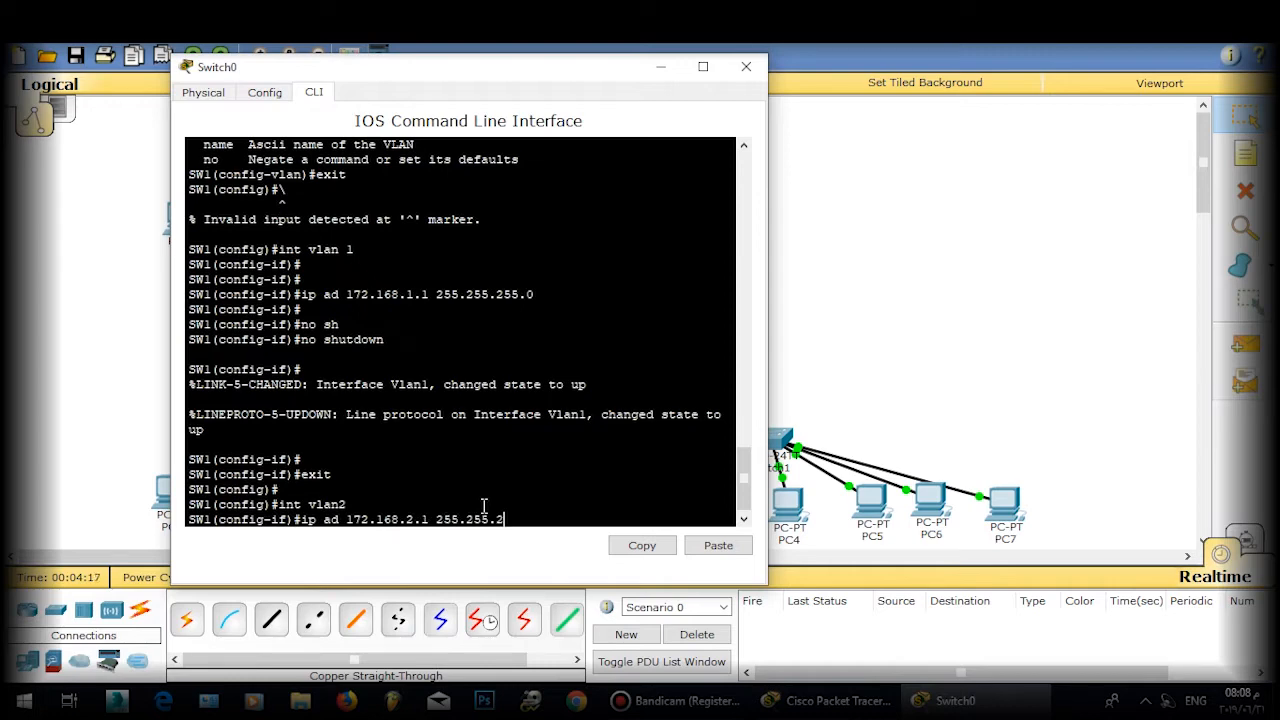
key(Return)
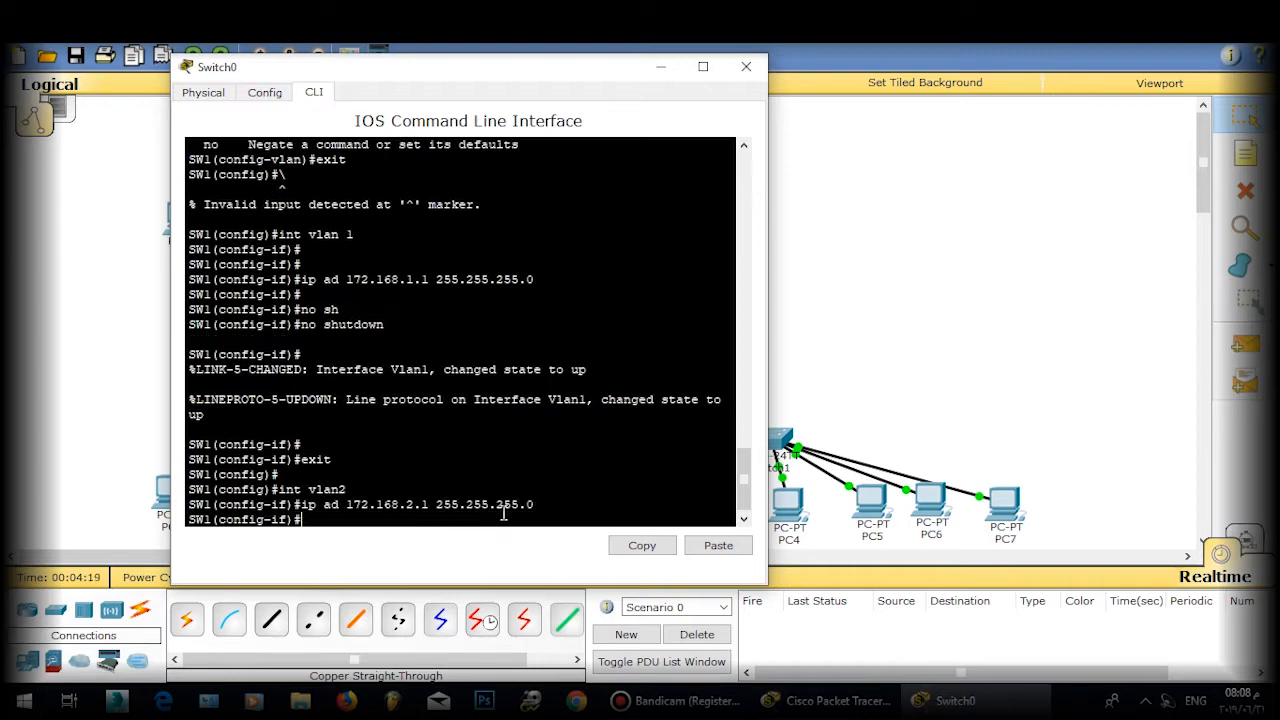
key(Return)
text(exit)
key(Return)
key(Return)
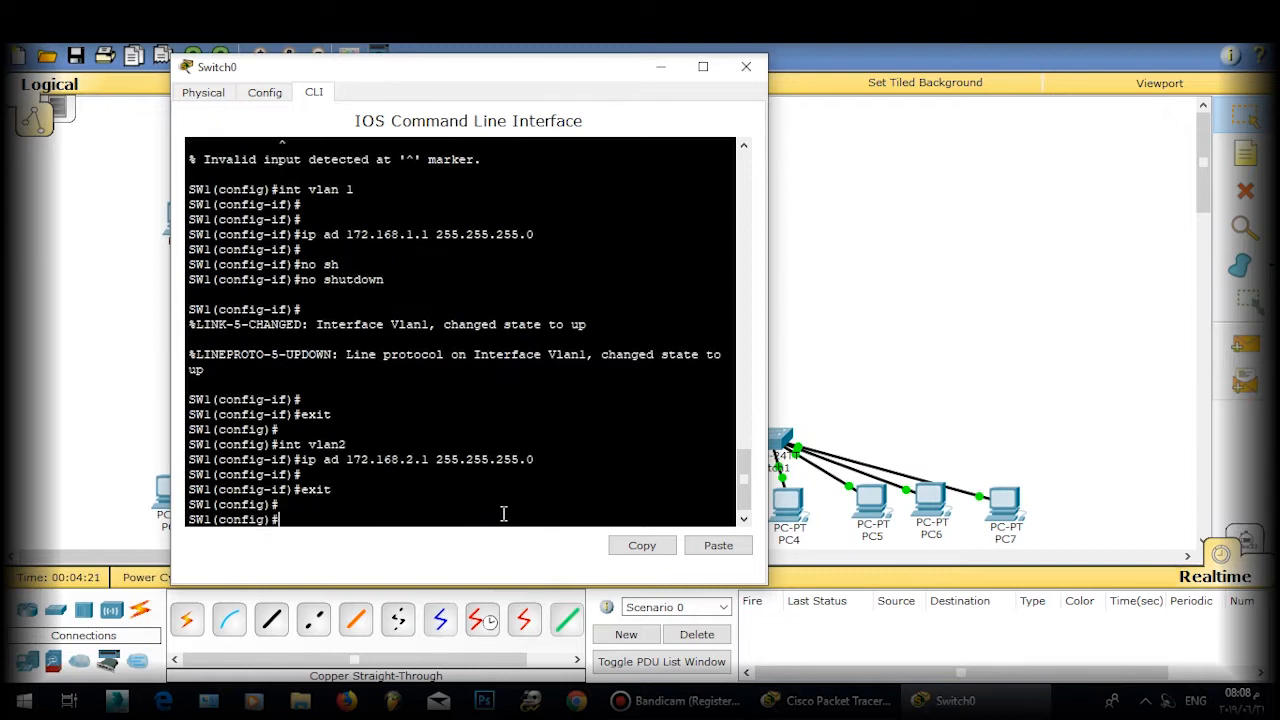
Step: Give interface VLAN 3 address 172.168.3.1 255.255.255.0
text(int vlan3)
key(Return)
text(ip)
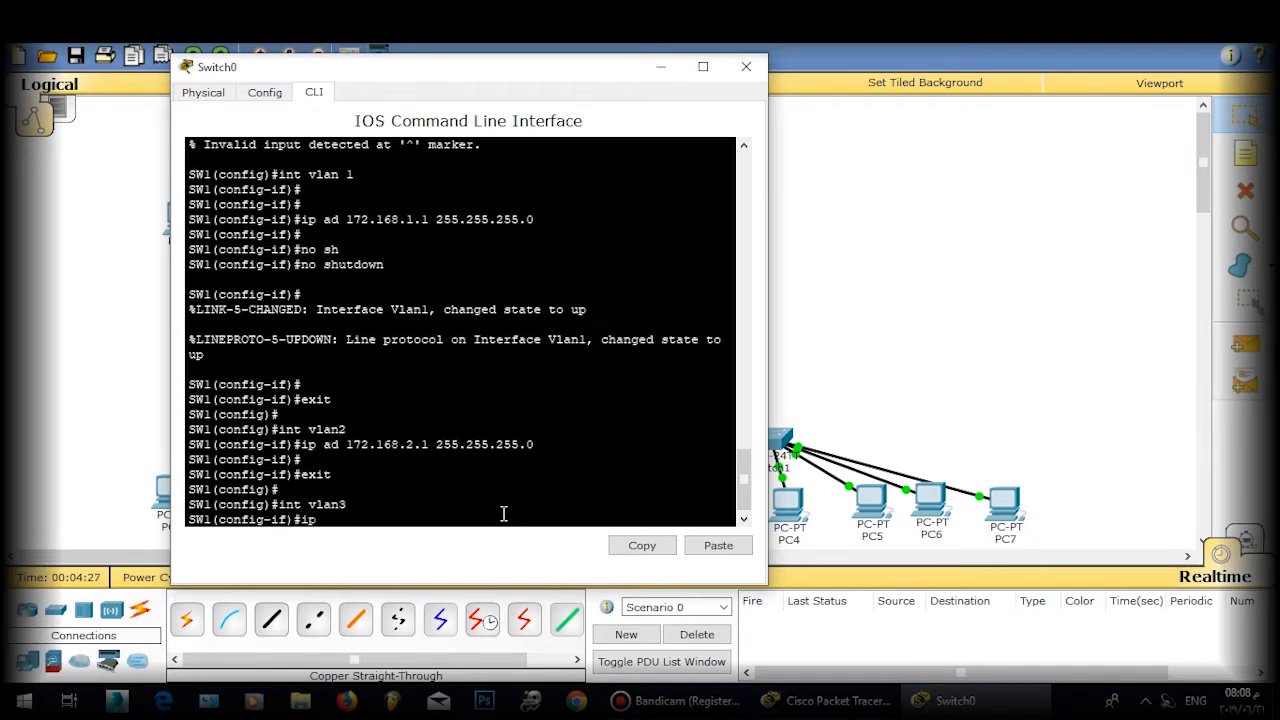
text( ad 172.168.3.1 255.255.255.0)
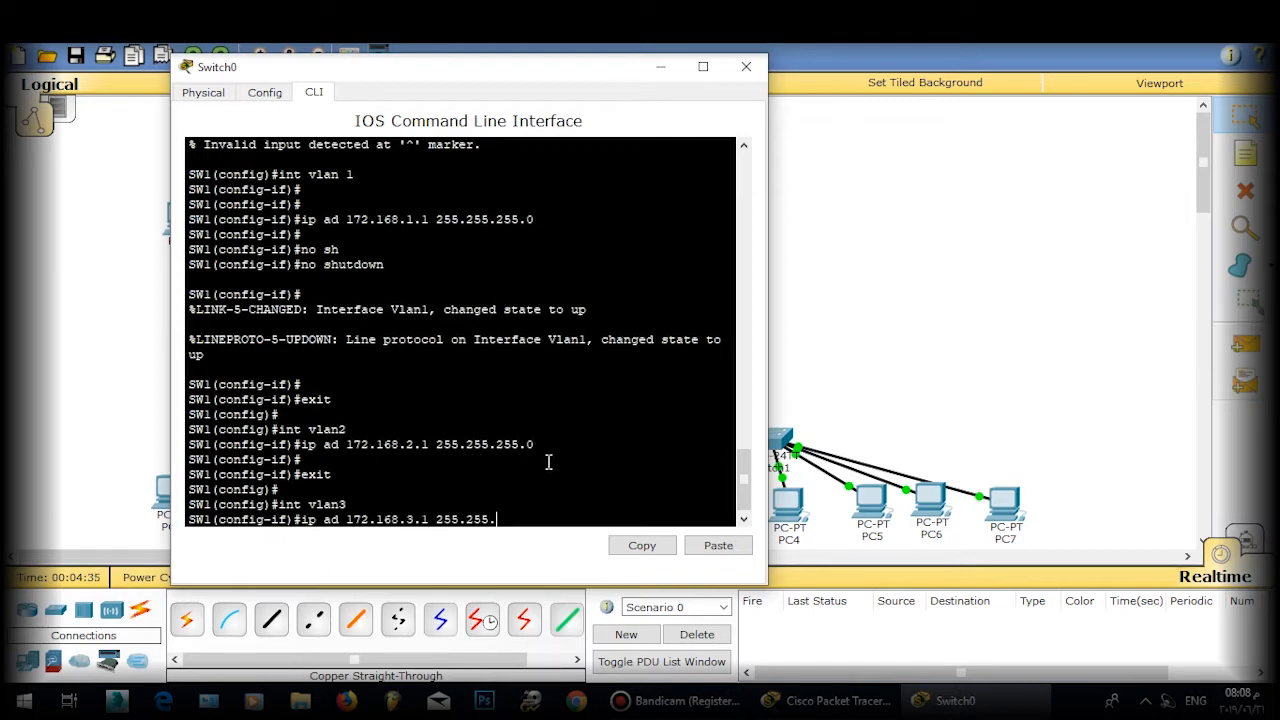
key(Return)
key(Return)
text(exit)
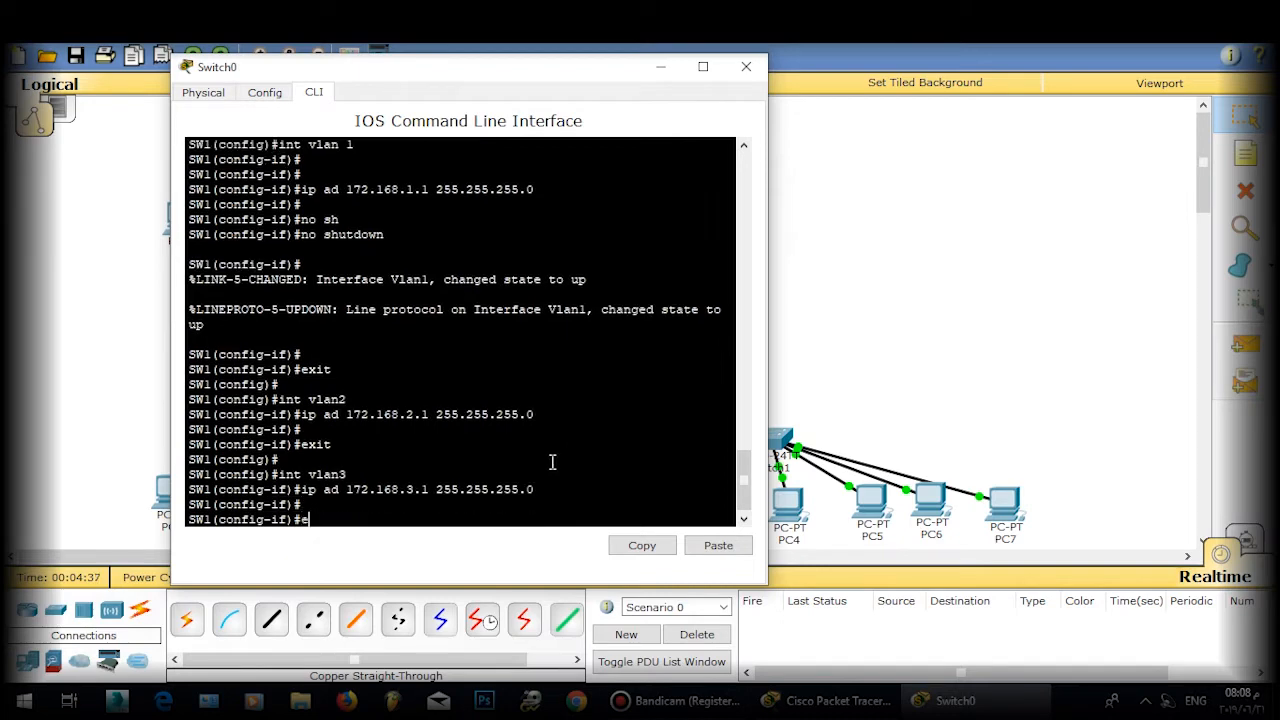
key(Return)
key(Return)
key(Return)
Step: Give interface VLAN 4 address 172.168.4.1 255.255.255.0, correcting the mistyped address
text(in)
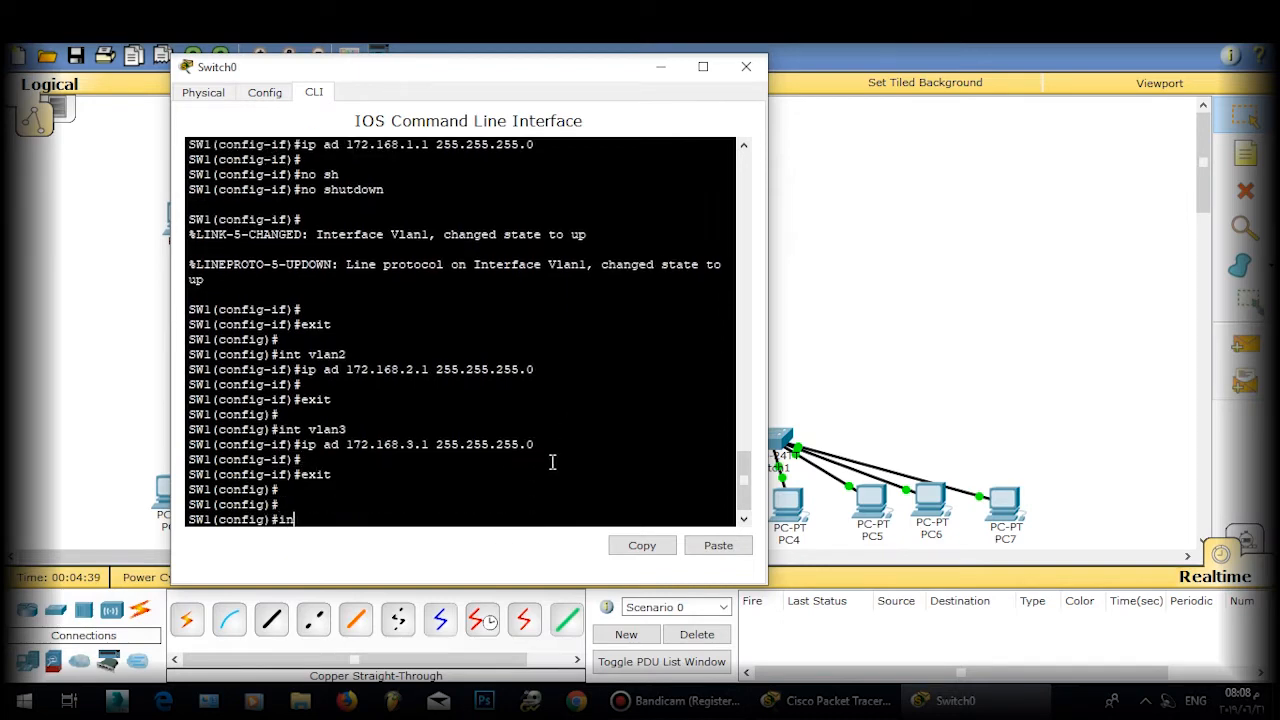
text(t vlan4)
key(Return)
key(Return)
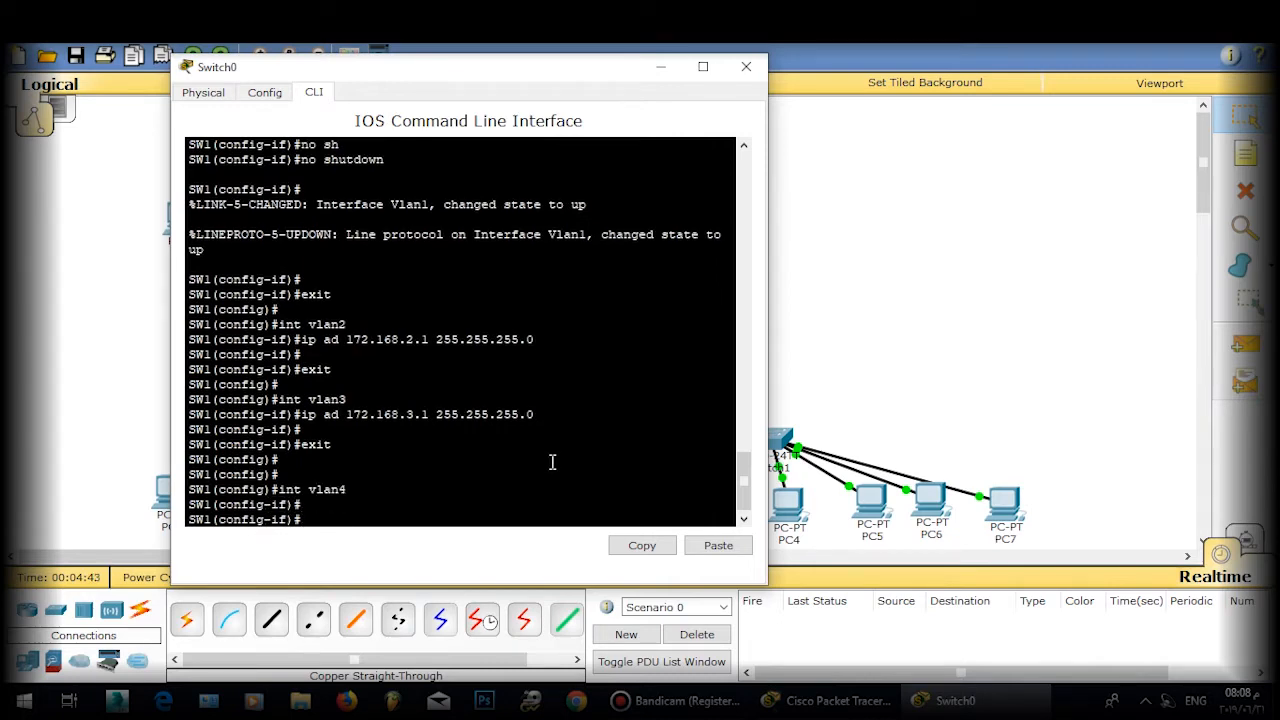
text(ip ad 172.168.4.)
key(Return)
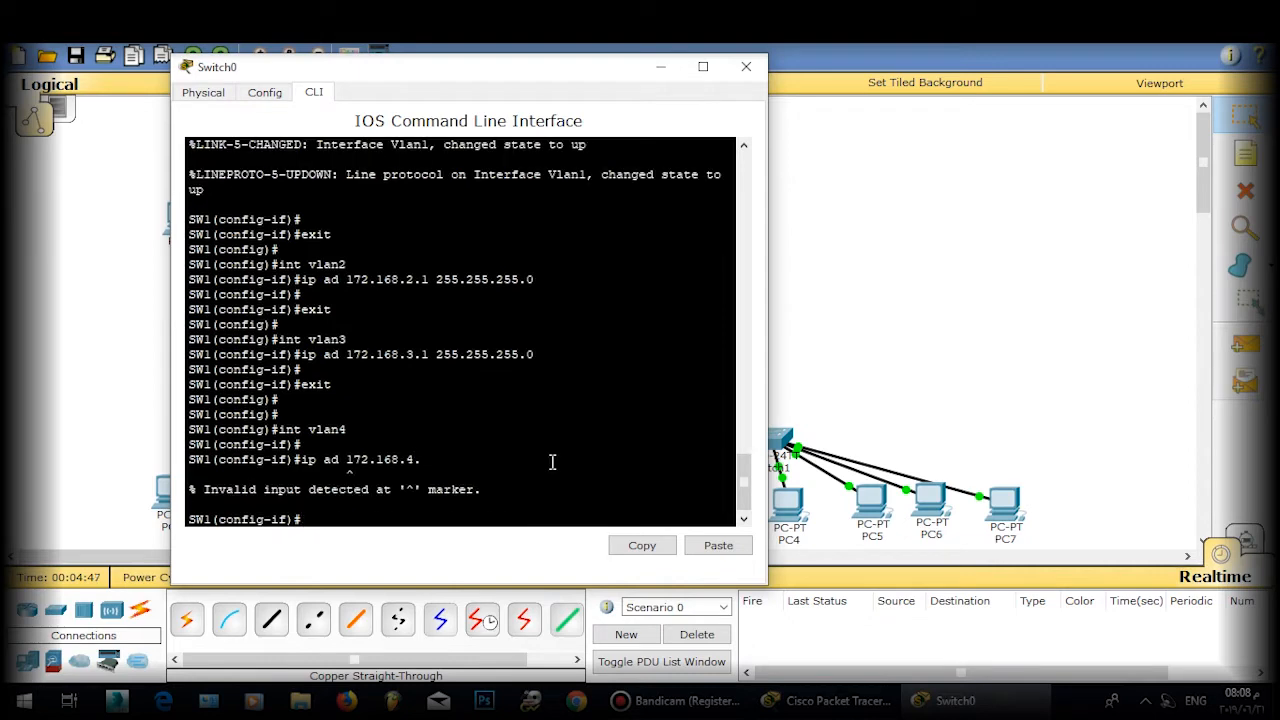
key(Up)
text(4.)
key(BackSpace)
text(168.4.1 255.2)
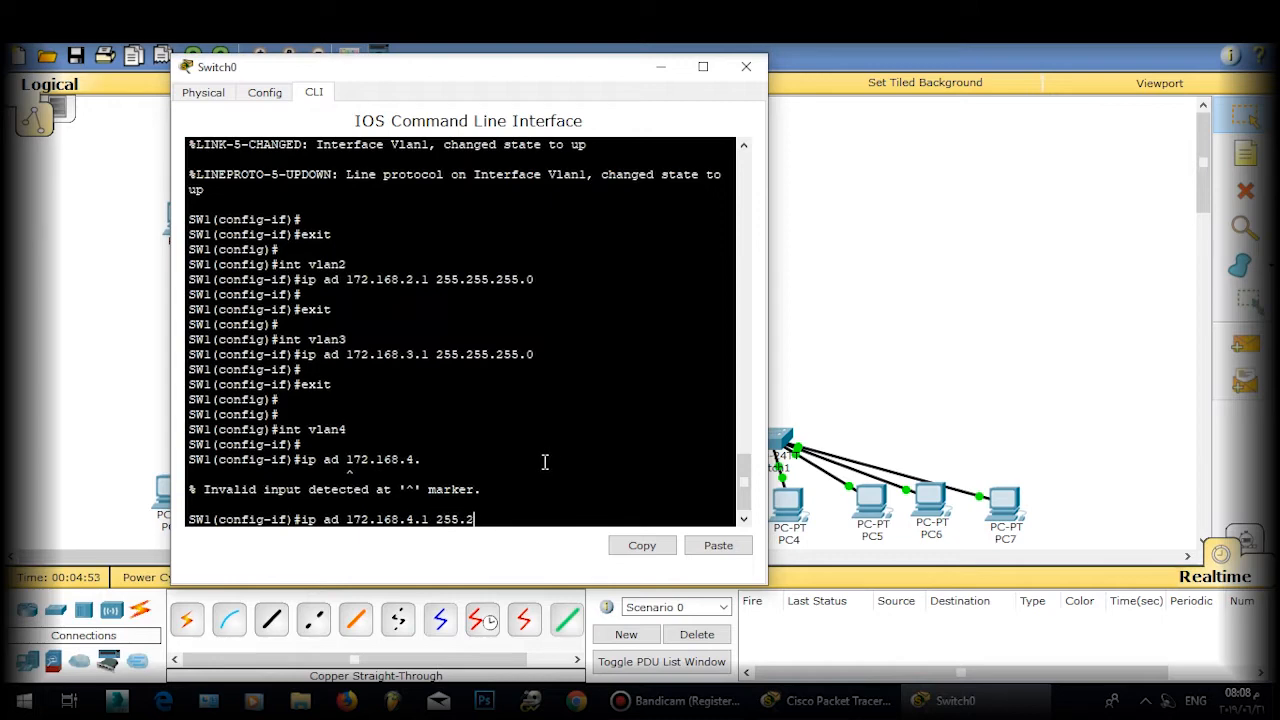
text(55.255.0)
key(Return)
key(Return)
text(exit)
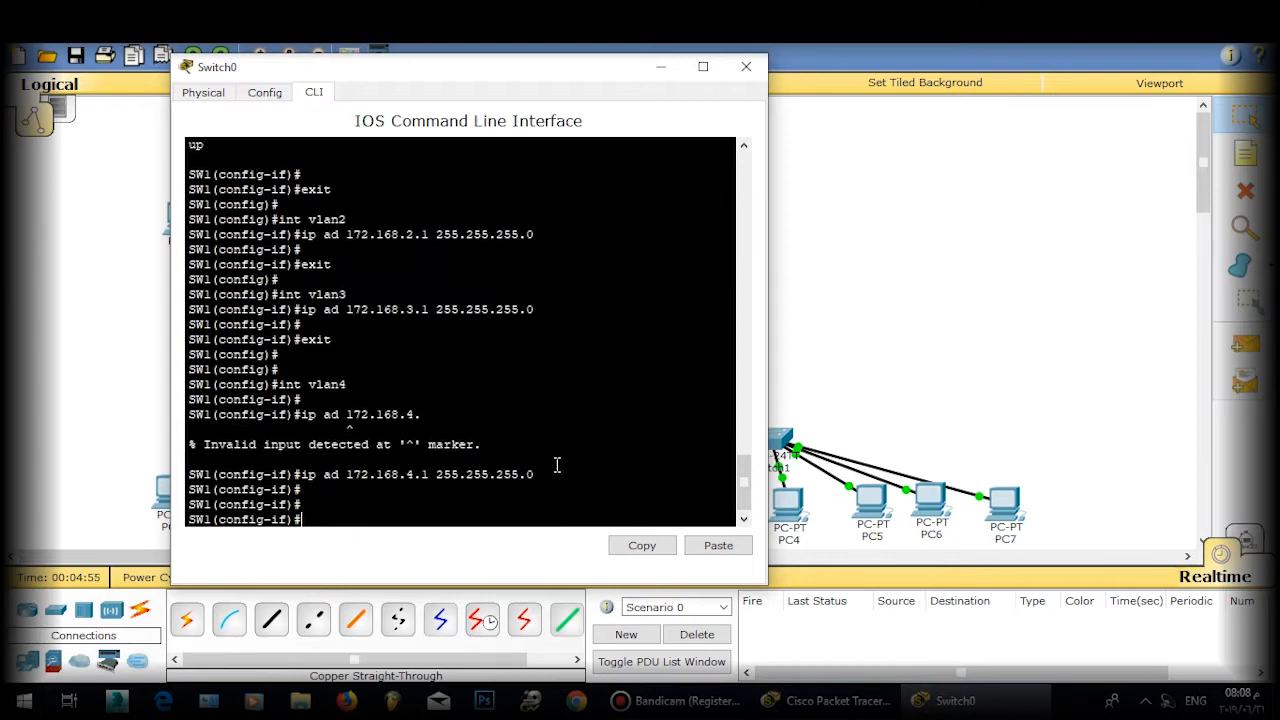
key(Return)
key(Return)
key(Return)
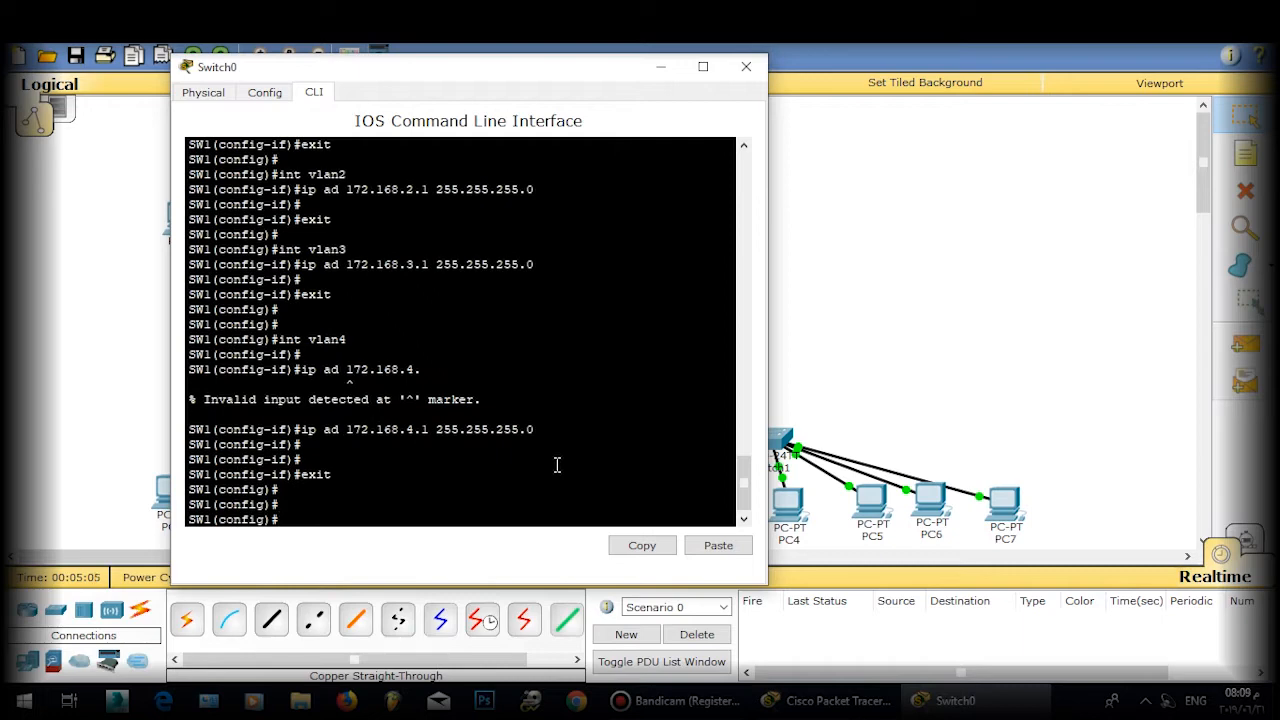
Step: Create VLAN 2 and name it CCNA2
text(vlan 2)
key(Return)
key(Return)
text(nam)
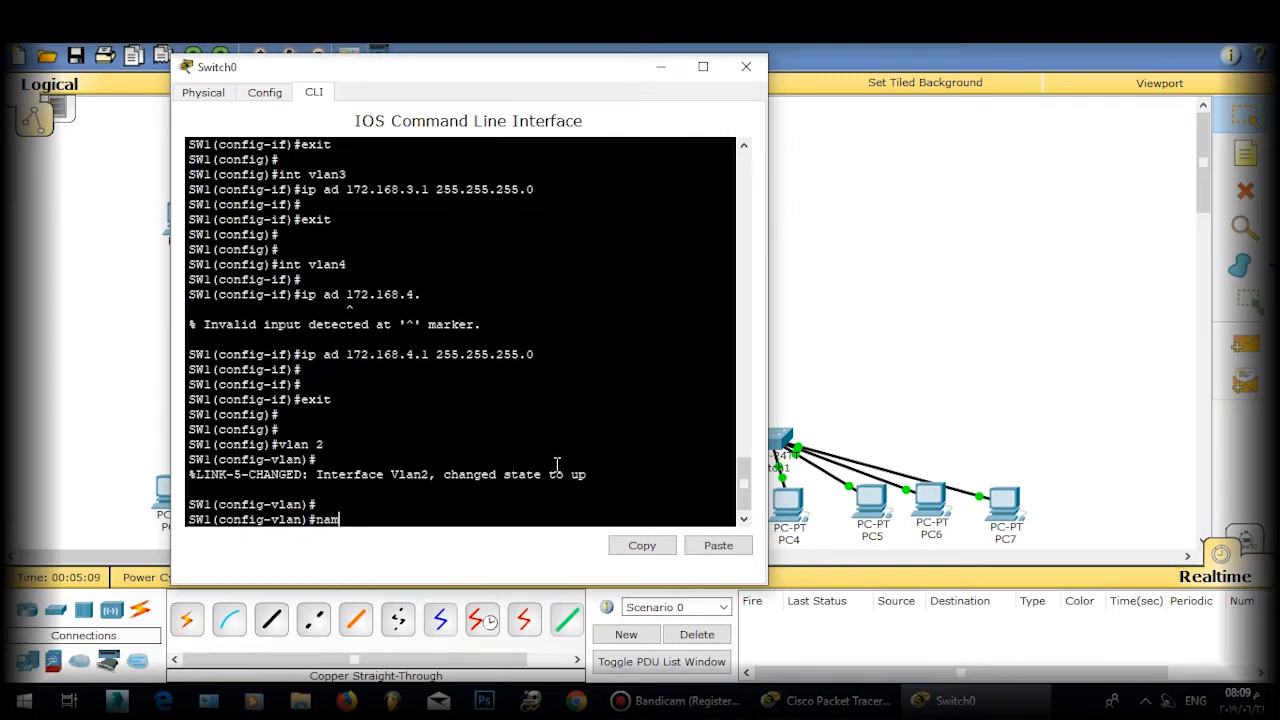
text(e CCNA2)
key(Return)
key(Return)
key(Return)
text(exit)
key(Return)
key(Return)
Step: Create VLAN 3 and name it CCNA3
key(Return)
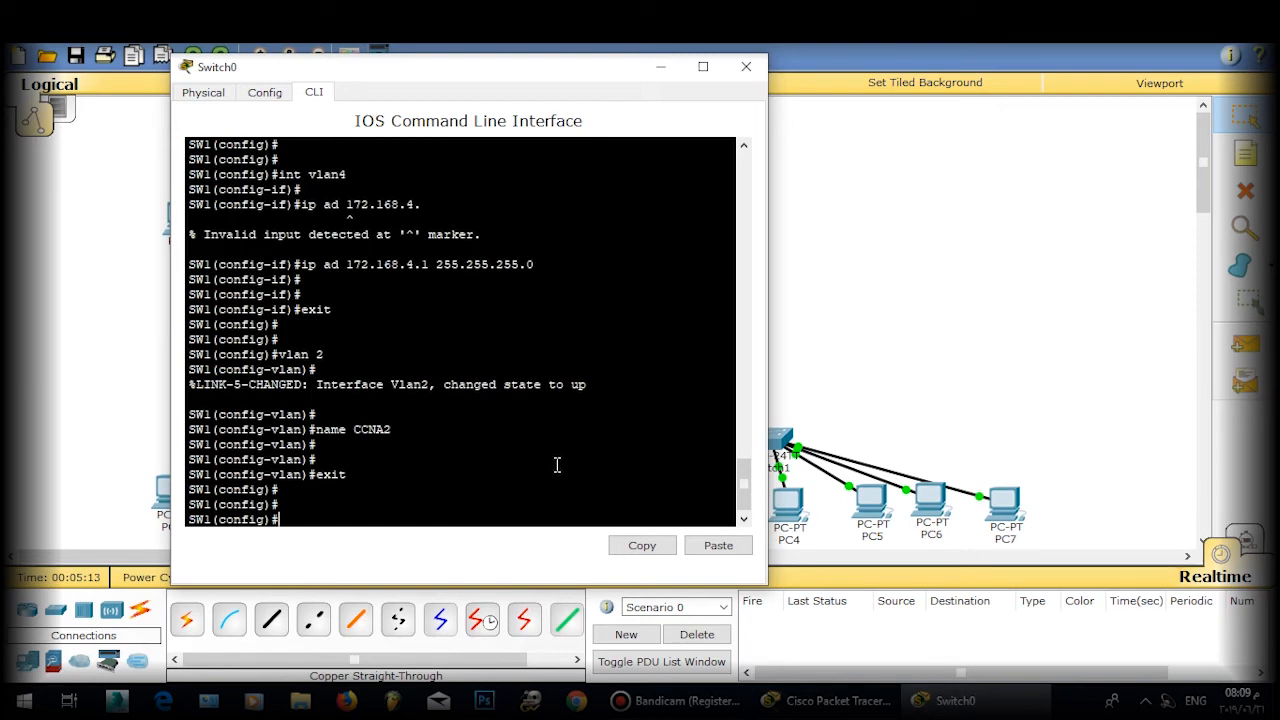
text(Vlan 3)
key(Return)
text(Vlan 3)
key(Return)
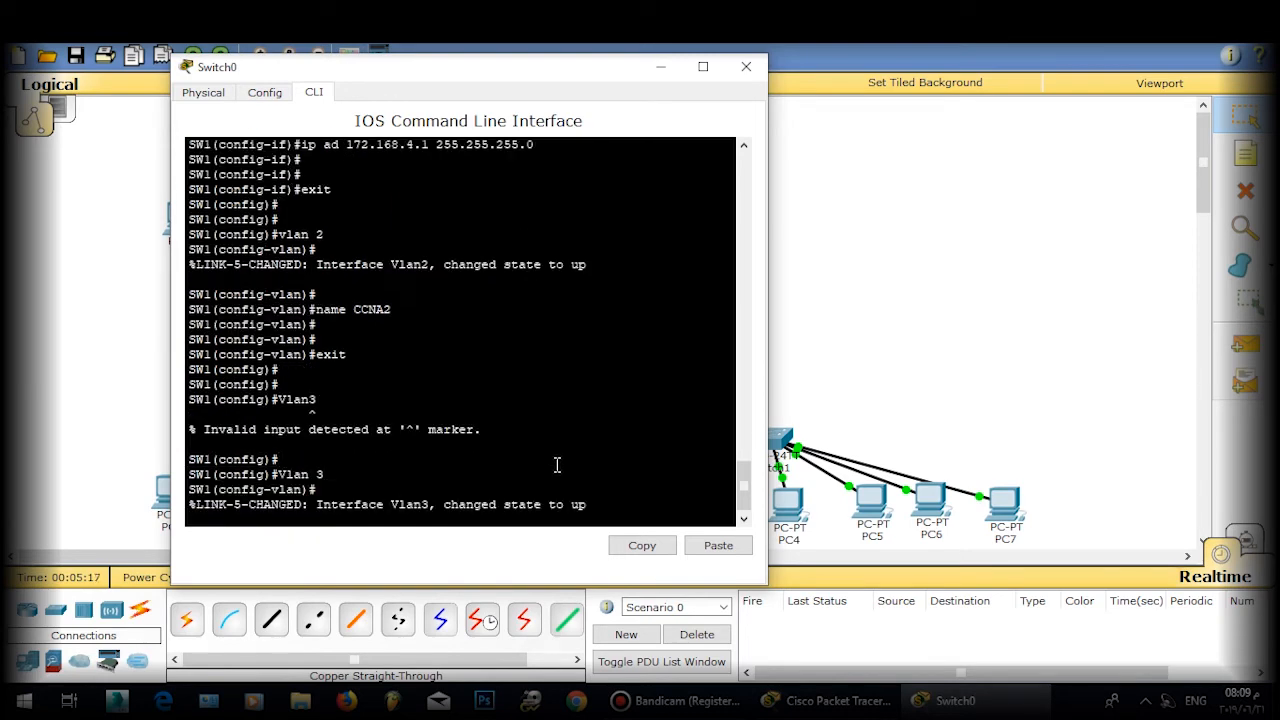
key(Return)
text(na)
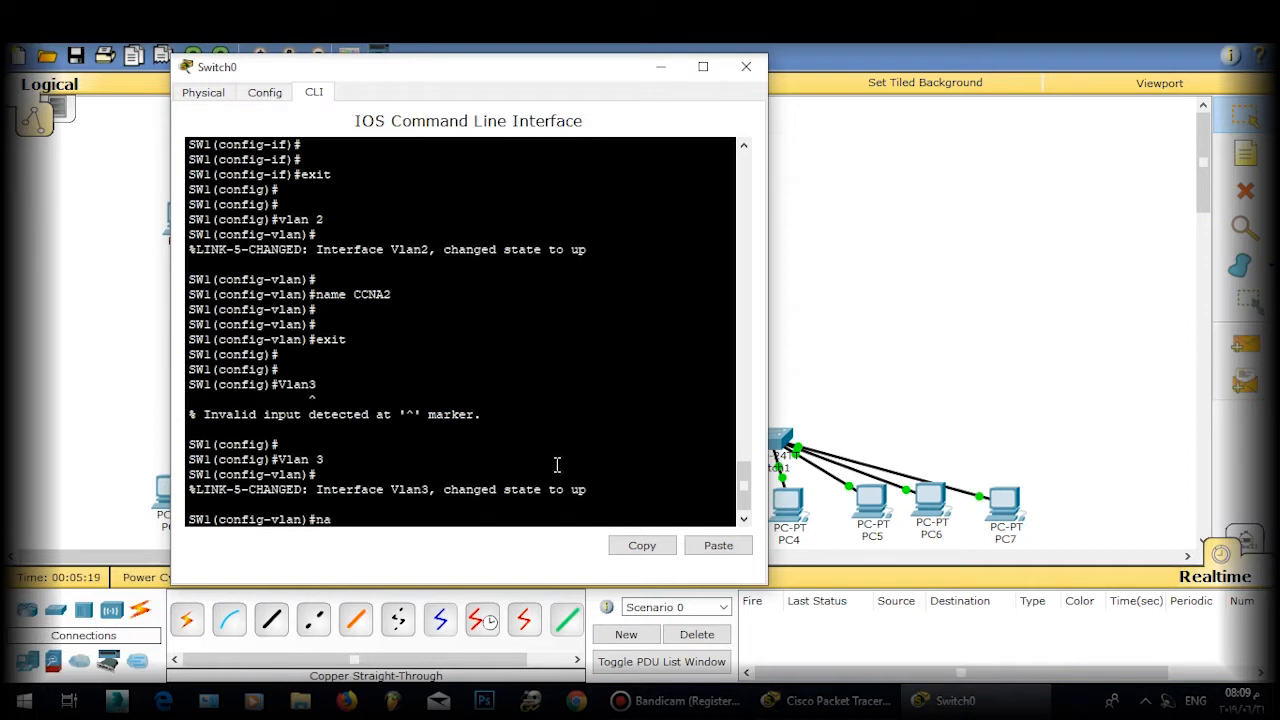
text(me CCNA3)
key(Return)
key(Return)
key(Return)
text(exit)
key(Return)
key(Return)
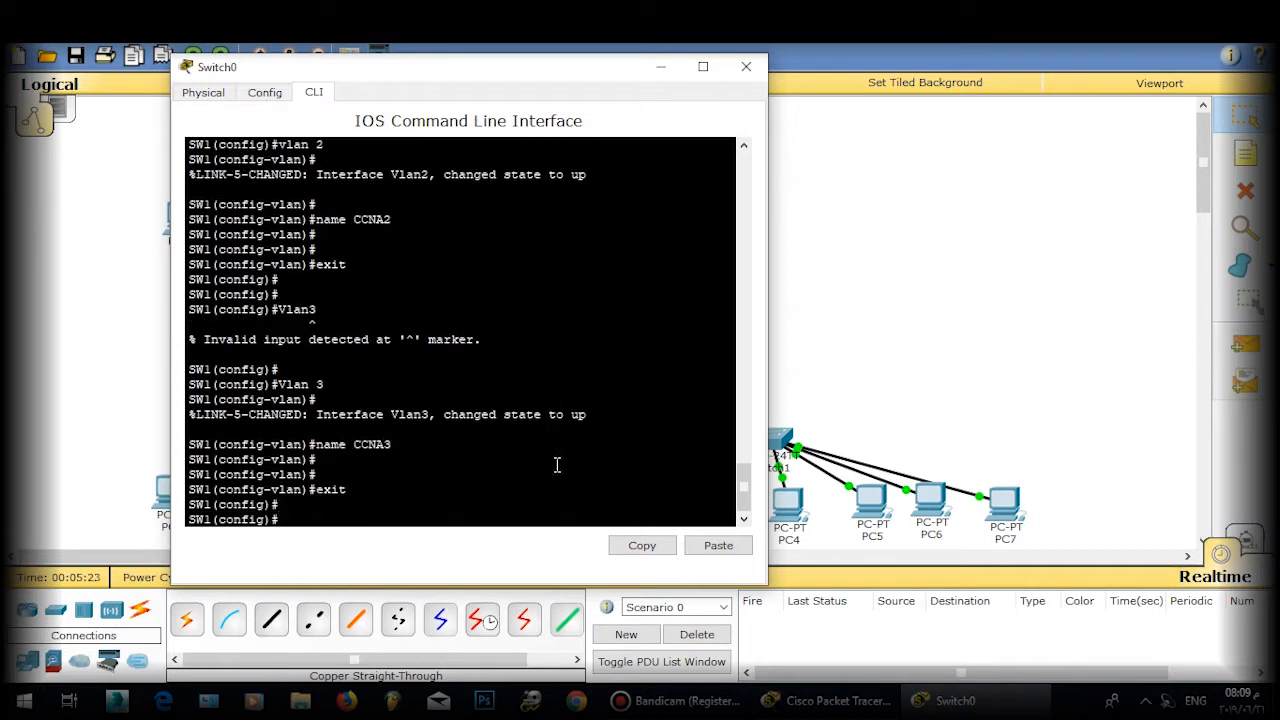
Step: Create VLAN 4 and name it CCNA4
text(vlan 4)
key(Return)
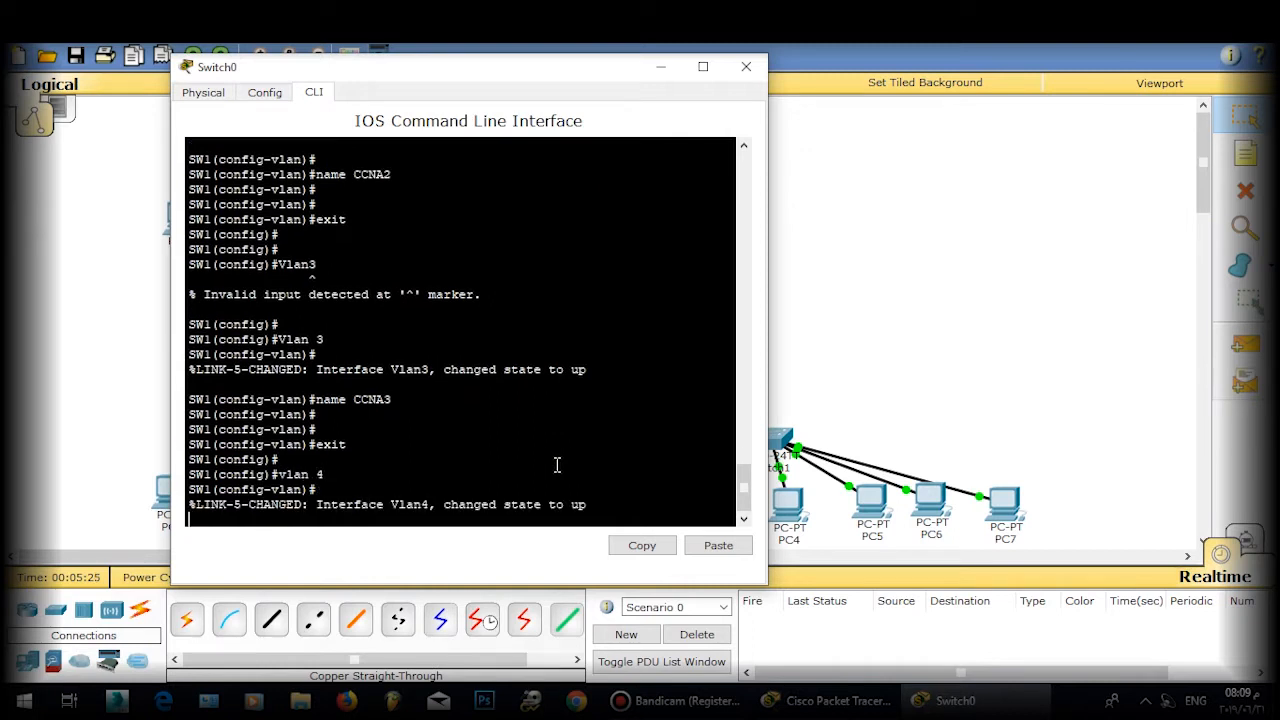
key(Return)
key(Return)
text(name)
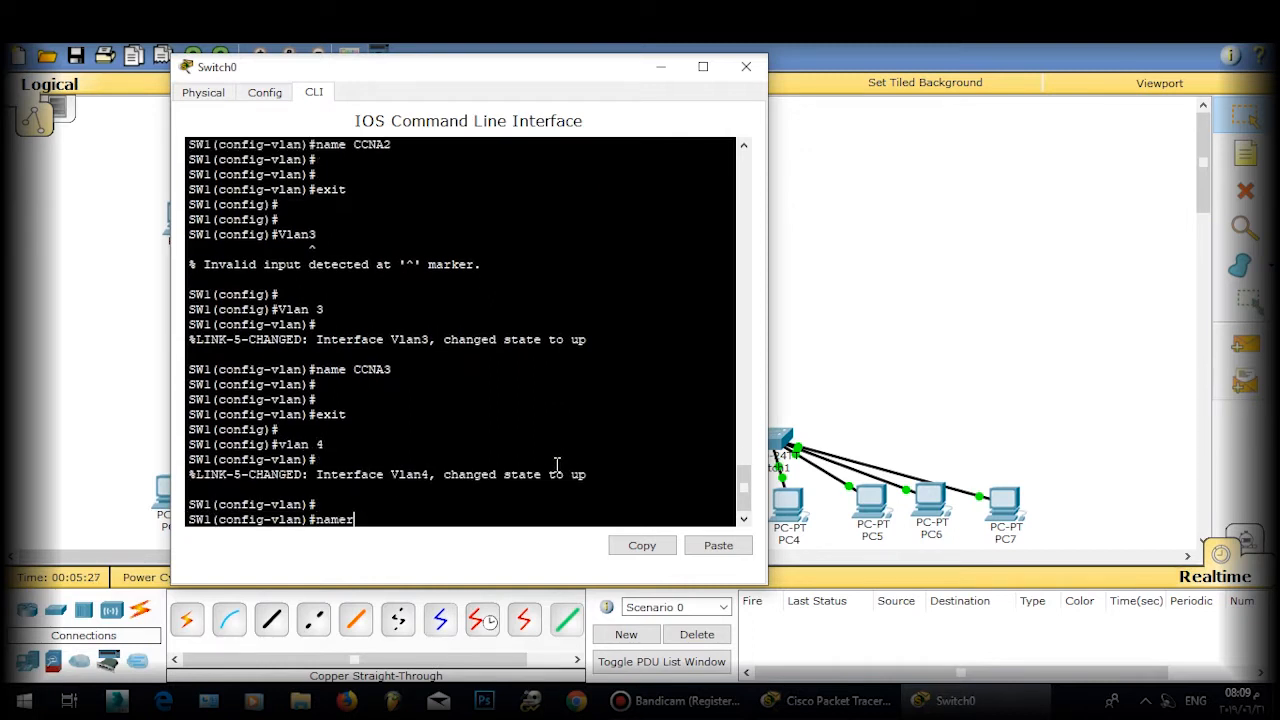
text( ccna)
key(BackSpace)
key(BackSpace)
key(BackSpace)
key(BackSpace)
text(CCNA4)
key(Return)
key(Return)
key(Return)
text(exit)
key(Return)
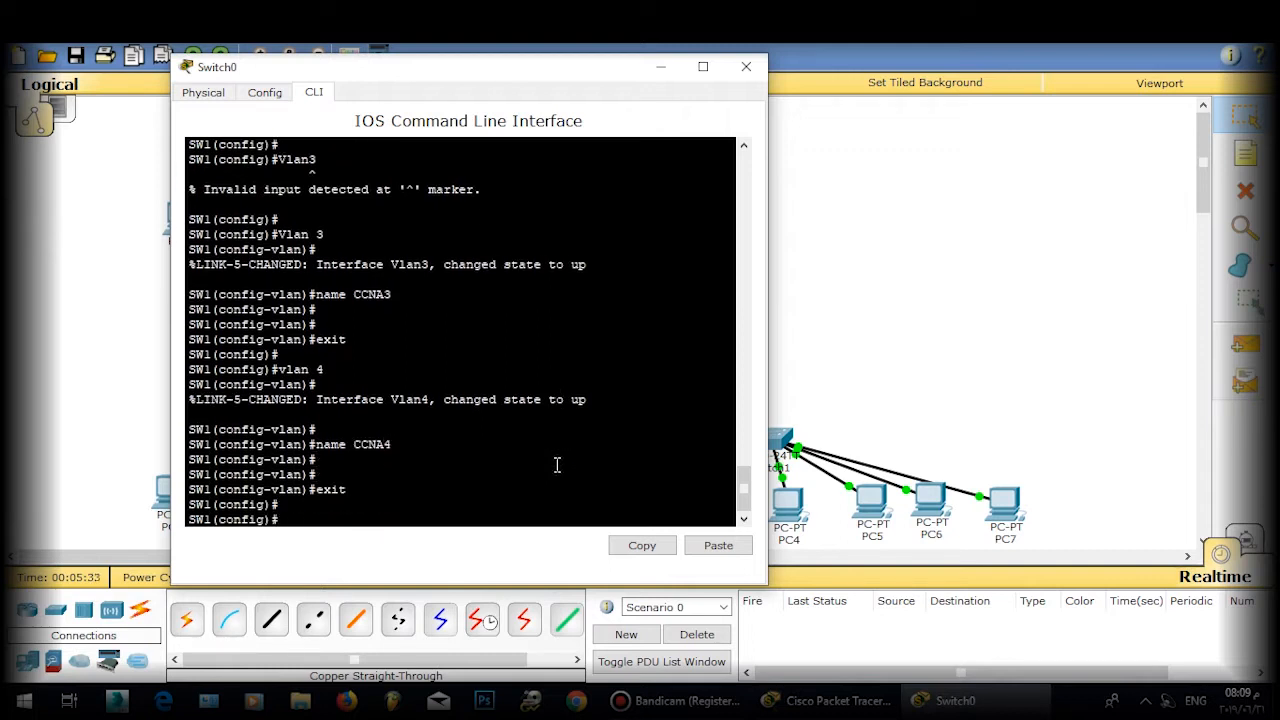
key(Return)
key(Return)
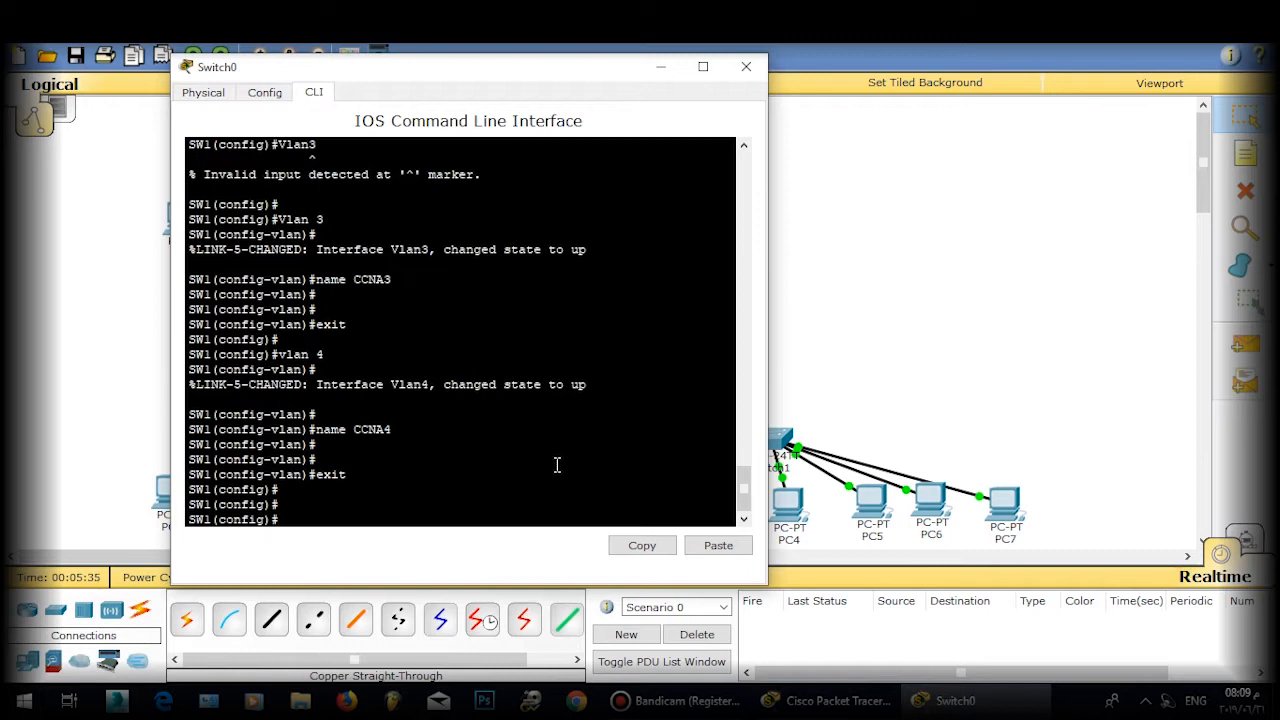
text(int fa 0/2)
Step: Make FastEthernet 0/2 an access port in VLAN 2
key(Return)
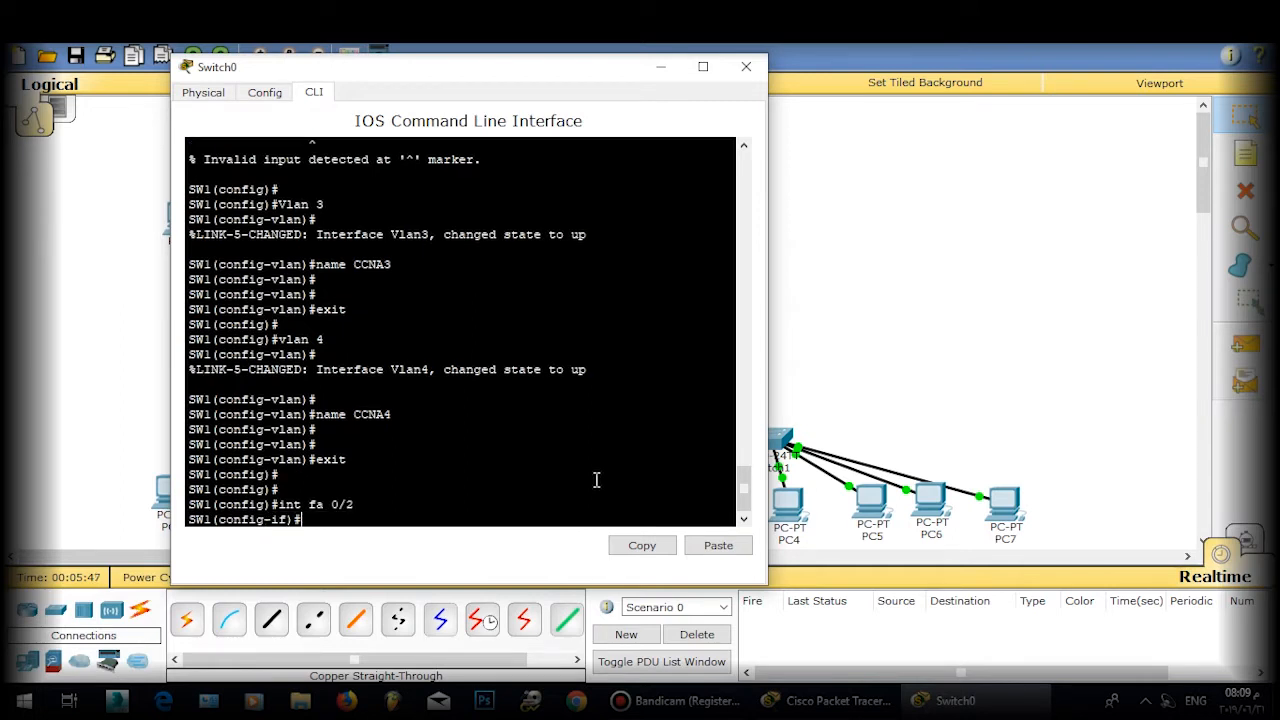
text(sw)
key(Tab)
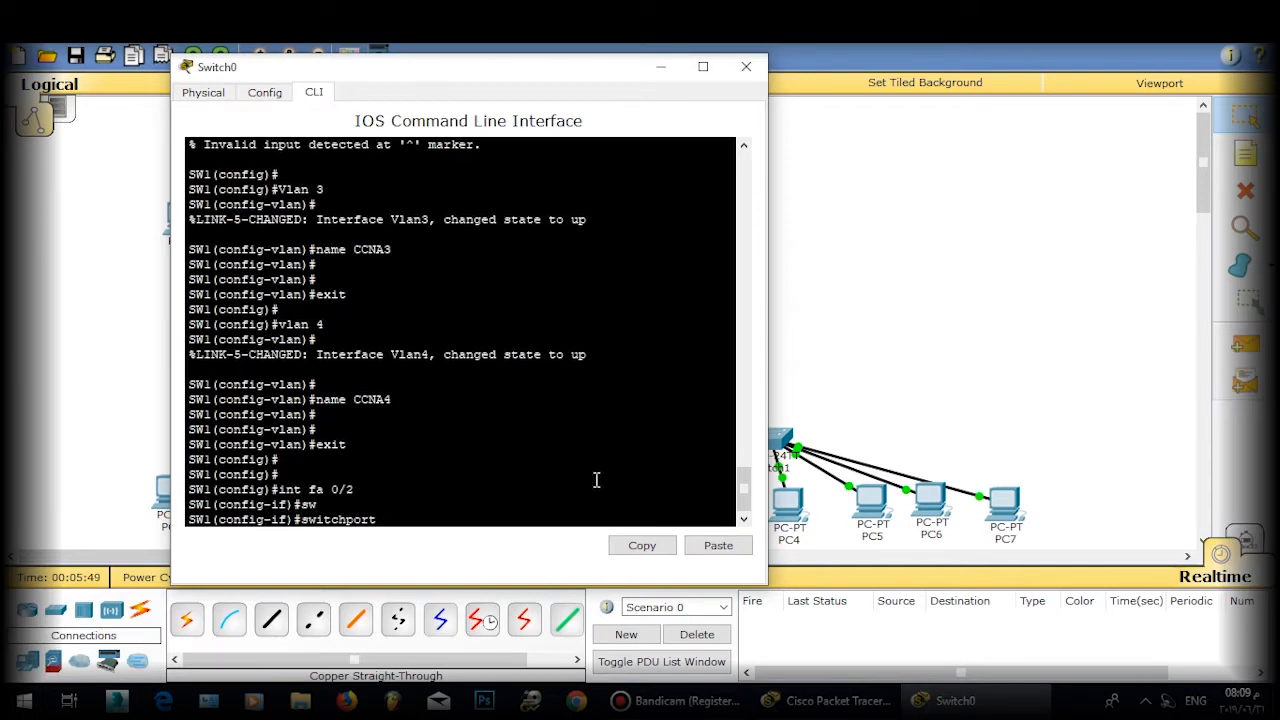
text(m)
key(Tab)
text(a)
key(Tab)
key(Return)
text(sw)
key(Tab)
text(a)
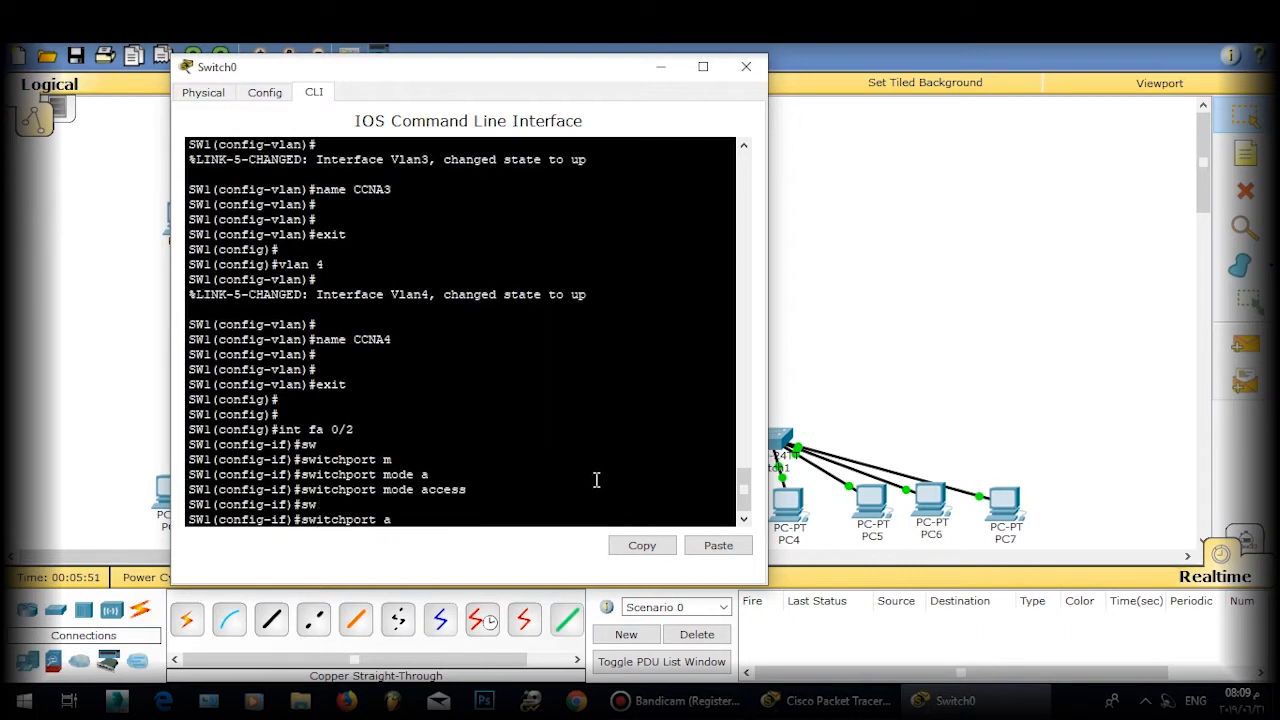
key(Tab)
text(vla)
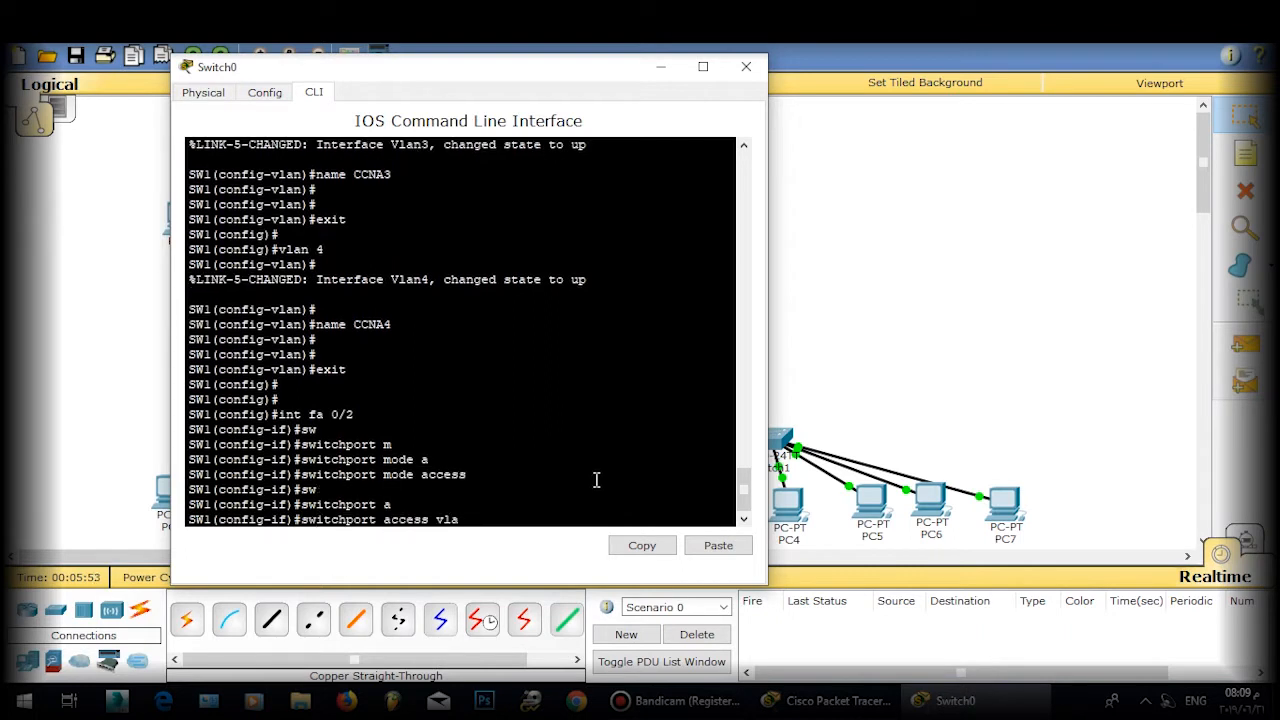
text(n 2)
key(Return)
key(Return)
key(Return)
key(Return)
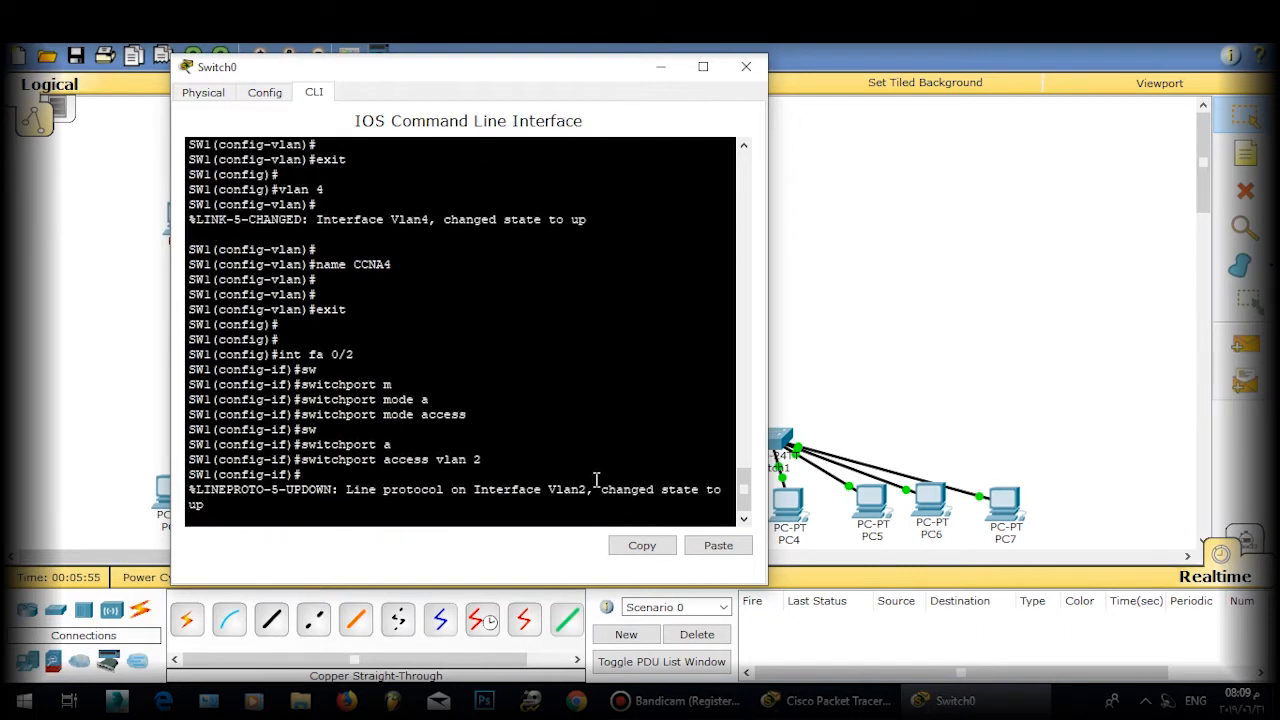
text(exit)
key(Return)
Step: Make FastEthernet 0/3 an access port in VLAN 3
key(Return)
text(i)
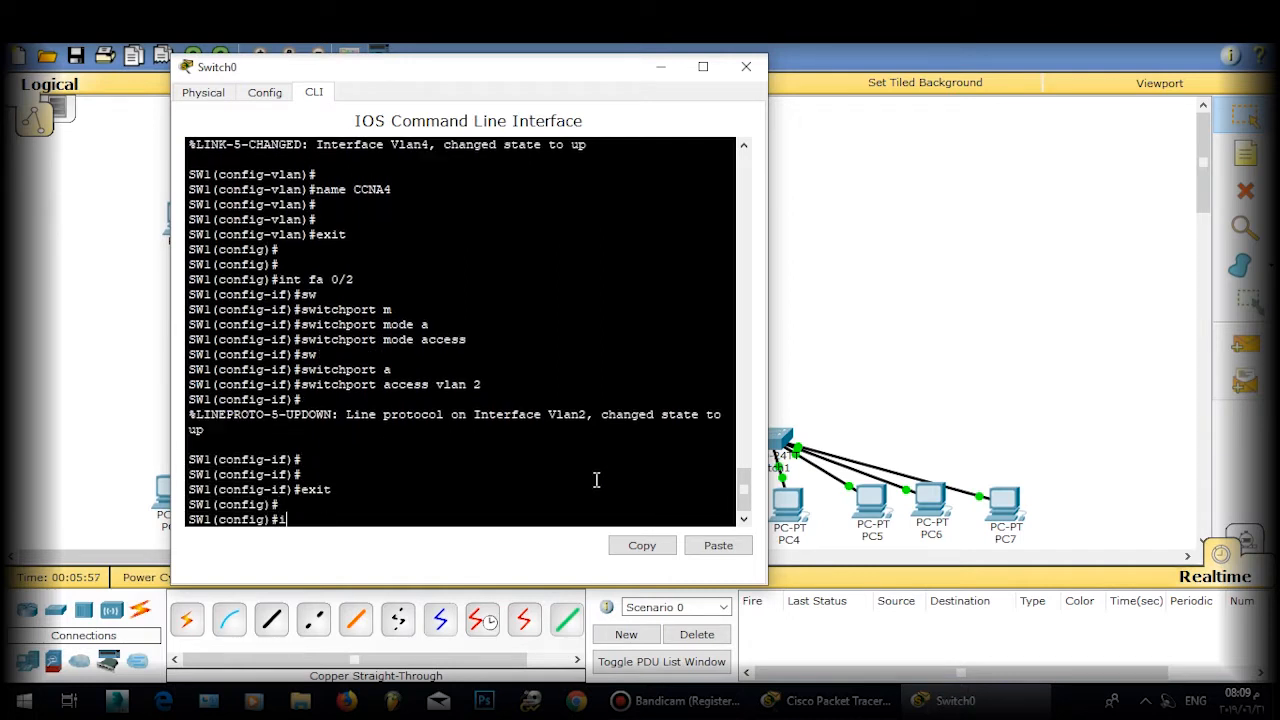
text(nt fa 0/3)
key(Return)
text(sw)
key(Tab)
text(m)
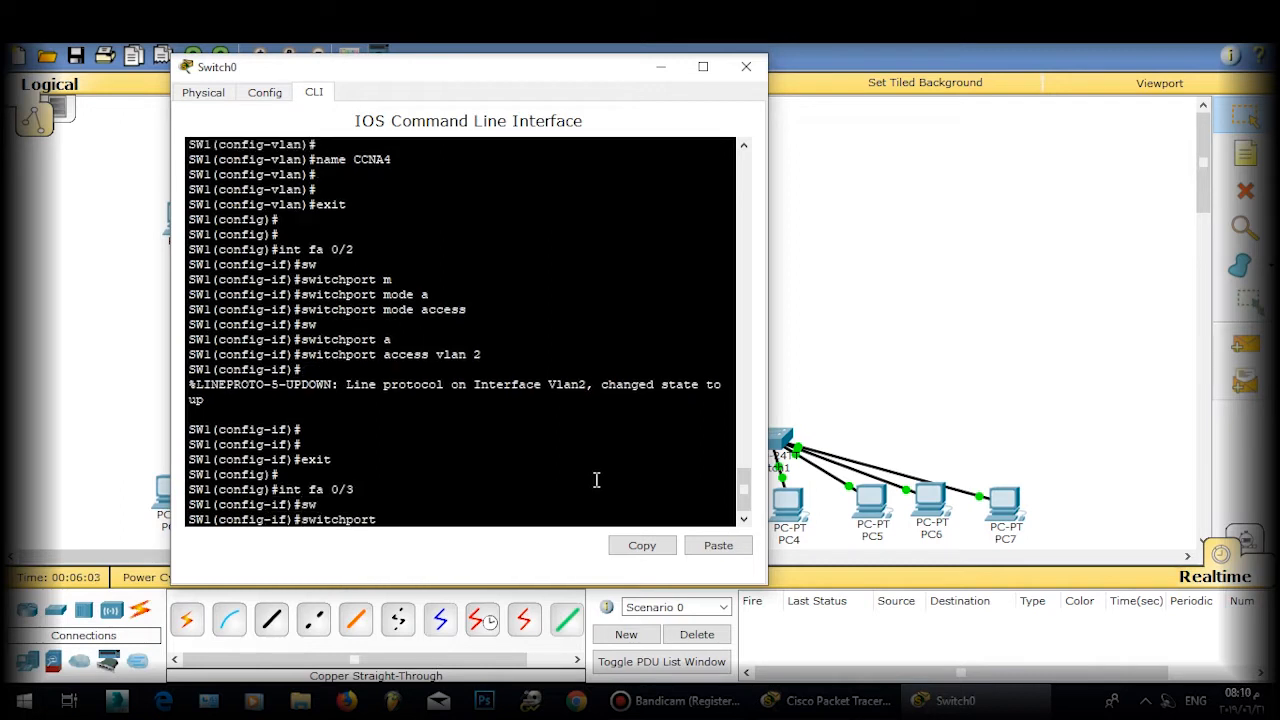
key(Tab)
text(a)
key(Tab)
key(Return)
text(sw)
key(Tab)
text(a)
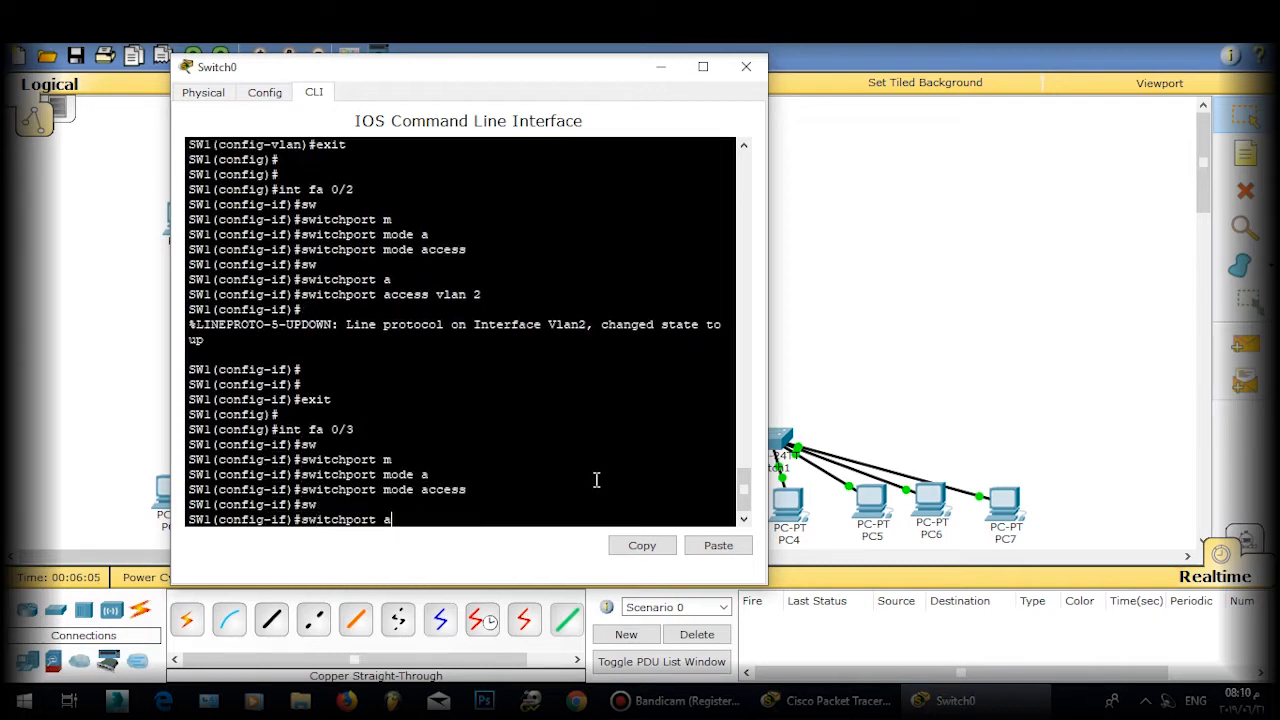
key(Tab)
text(vlan 3)
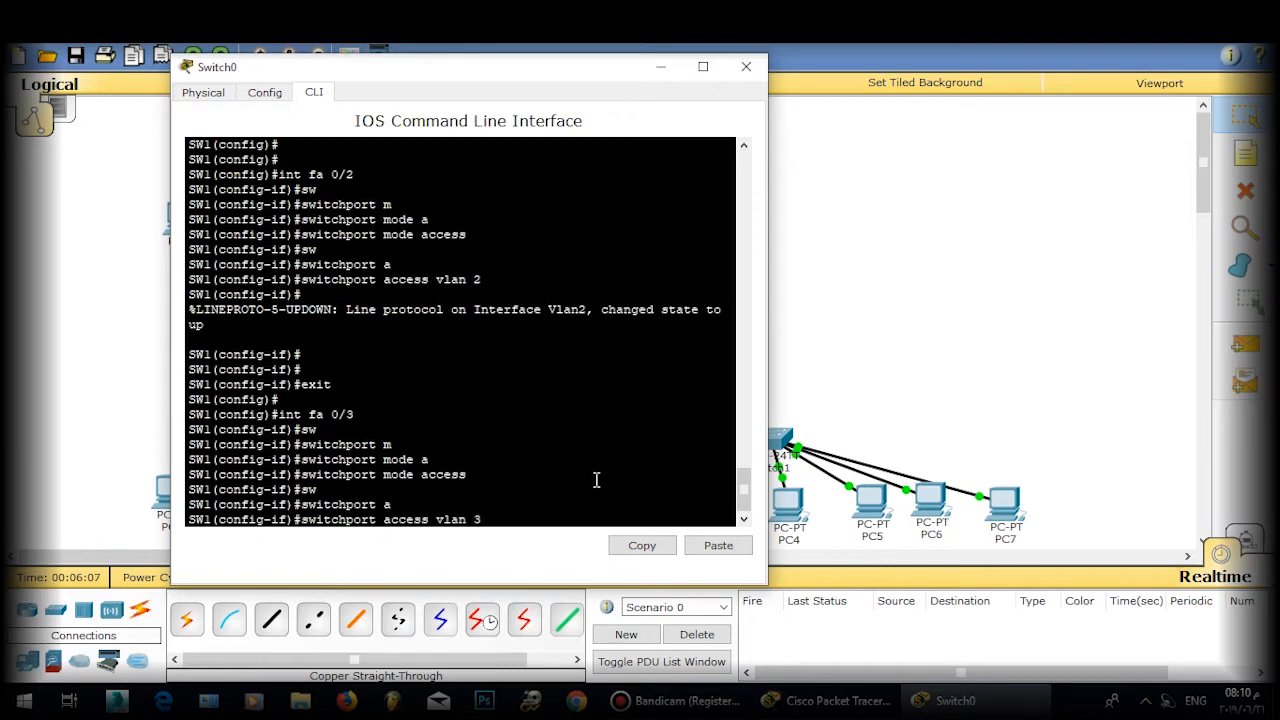
key(Return)
key(Return)
text(ecit)
key(Return)
text(e)
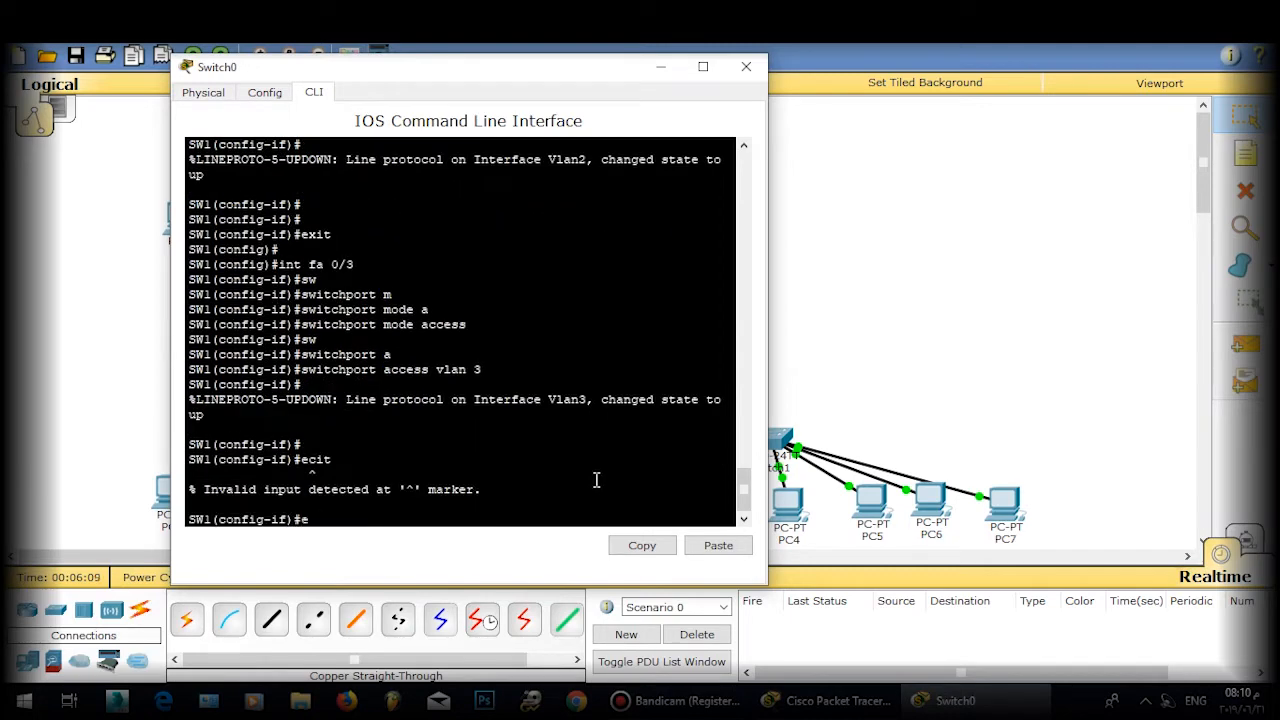
text(xit)
key(Return)
key(Return)
key(Return)
Step: Make FastEthernet 0/4 an access port in VLAN 4
text(in)
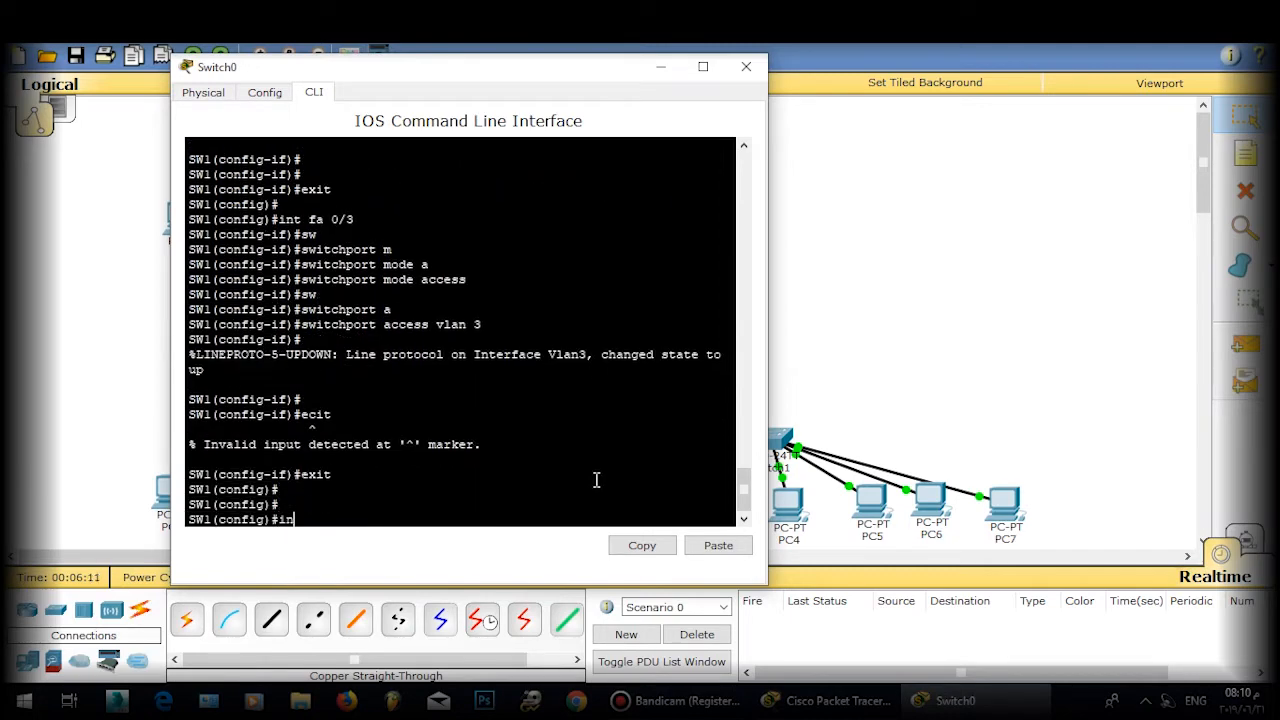
text(t fa 0/4)
key(Return)
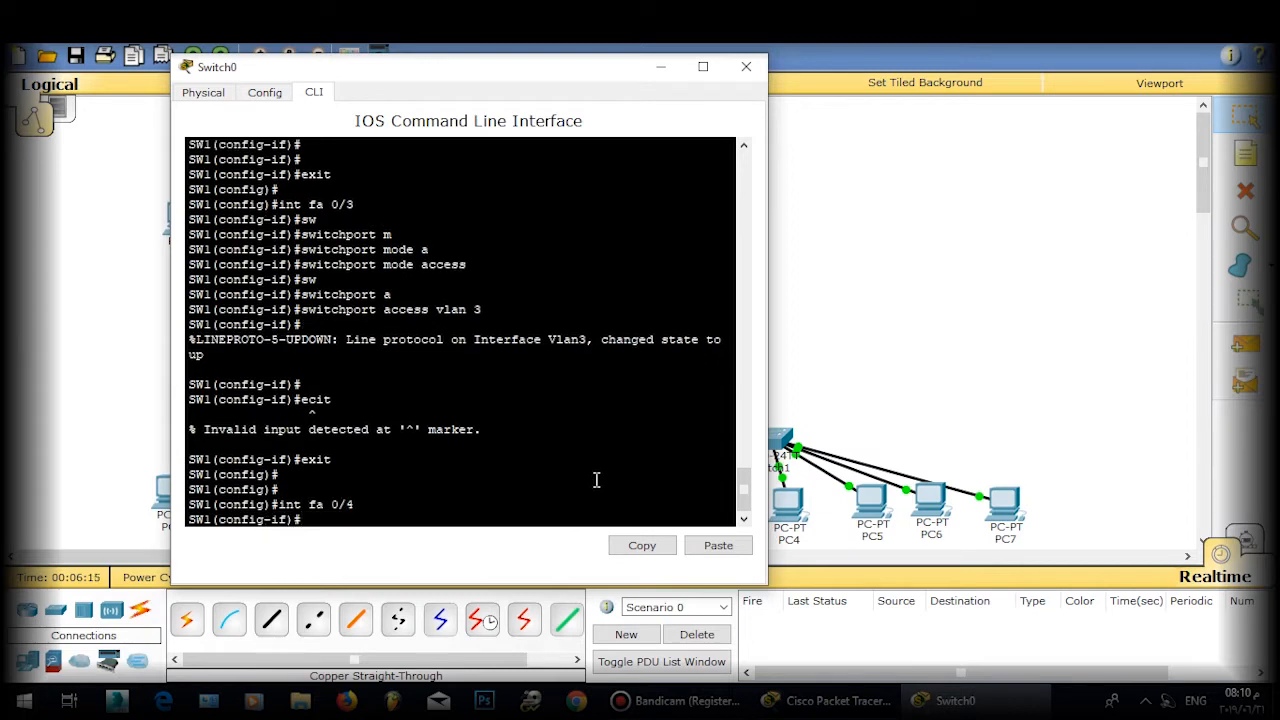
text(if)#s)
text(w)
key(Tab)
text(m)
key(Tab)
text(a)
key(Tab)
key(Return)
text(s)
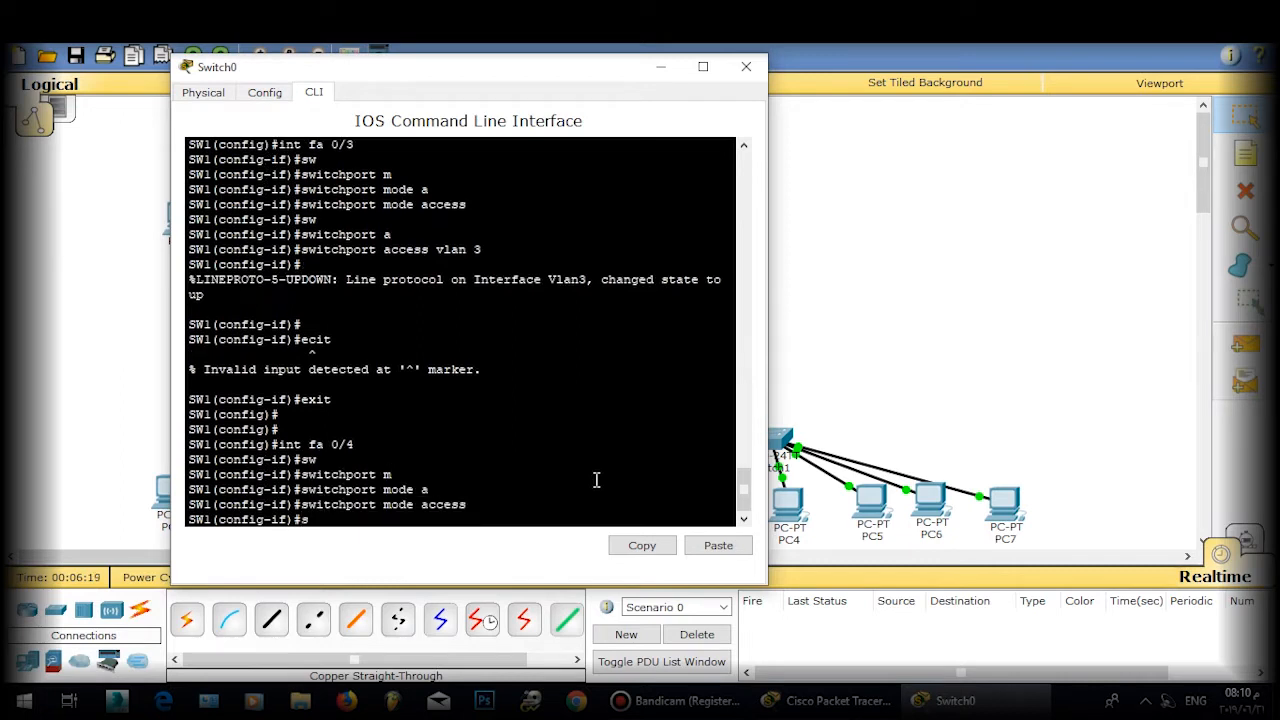
text(w)
key(Tab)
text(a)
key(Tab)
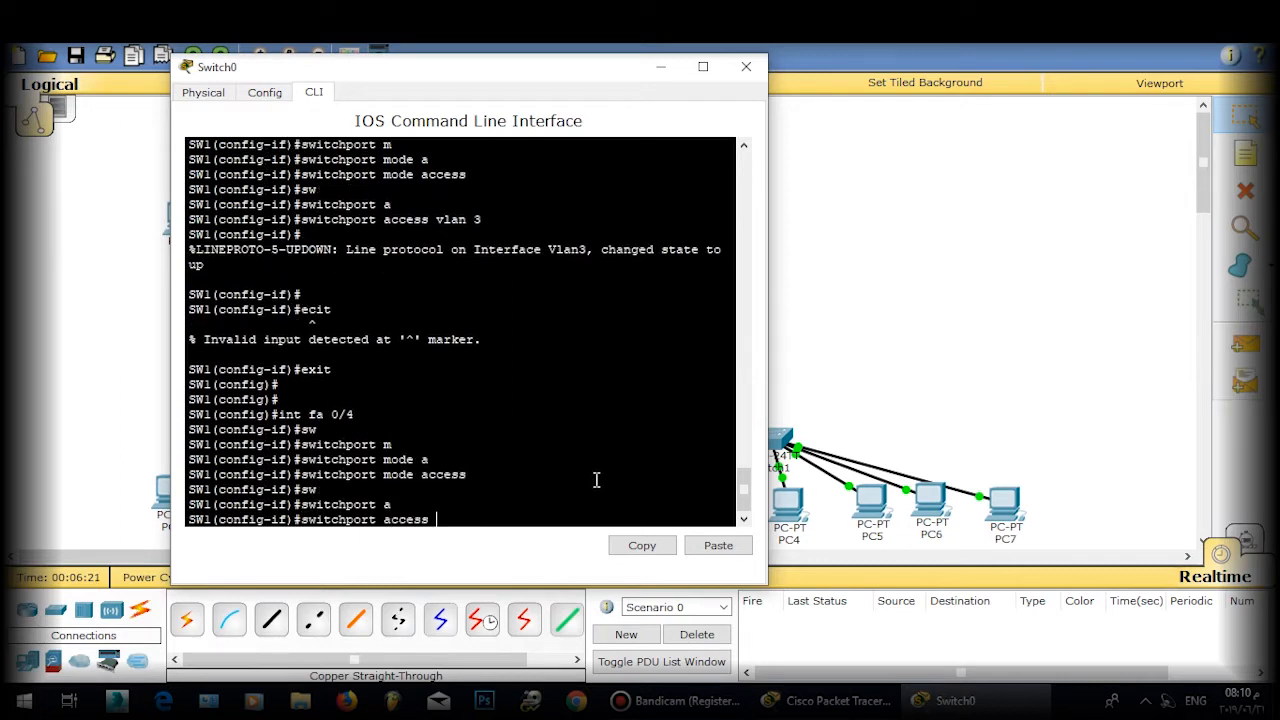
text(vlan 4)
key(Return)
text(exit)
key(Return)
key(Return)
key(Return)
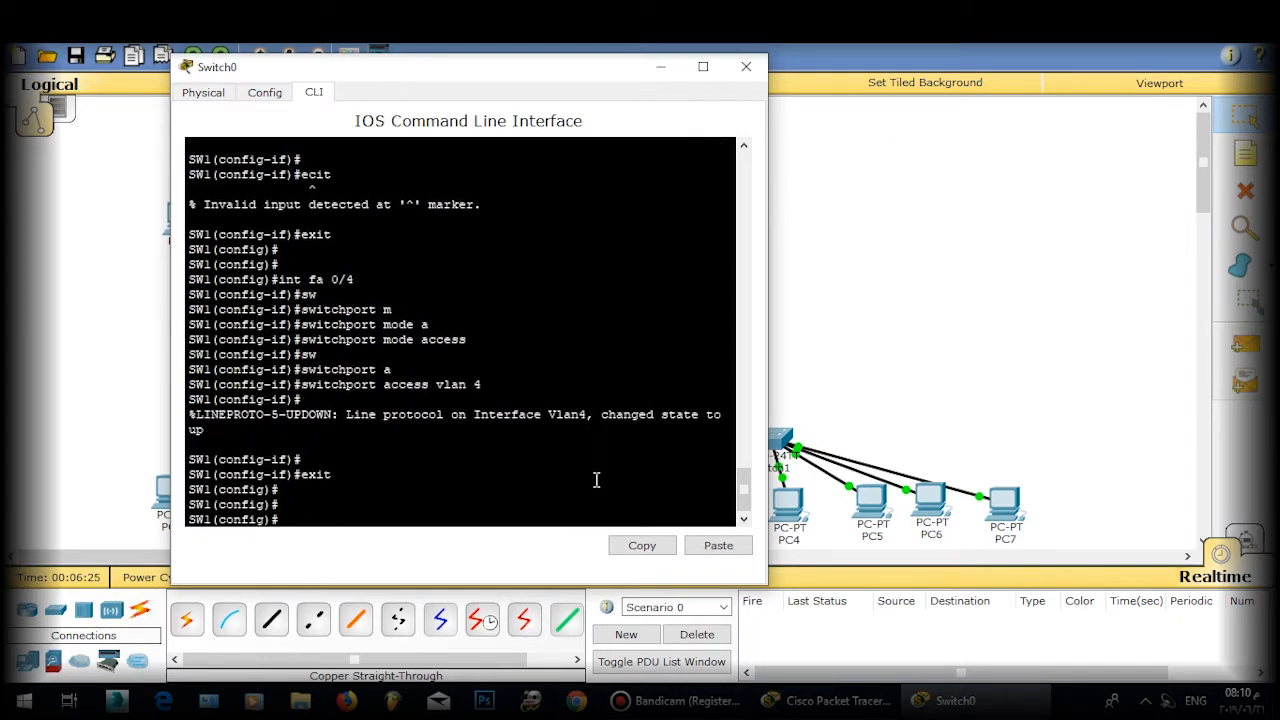
Step: Save the switch's running configuration with do wr
text(e)
key(BackSpace)
text(do wr)
key(Return)
Step: Put Switch2 into privileged mode with 'ena' from its CLI
click(746, 66)
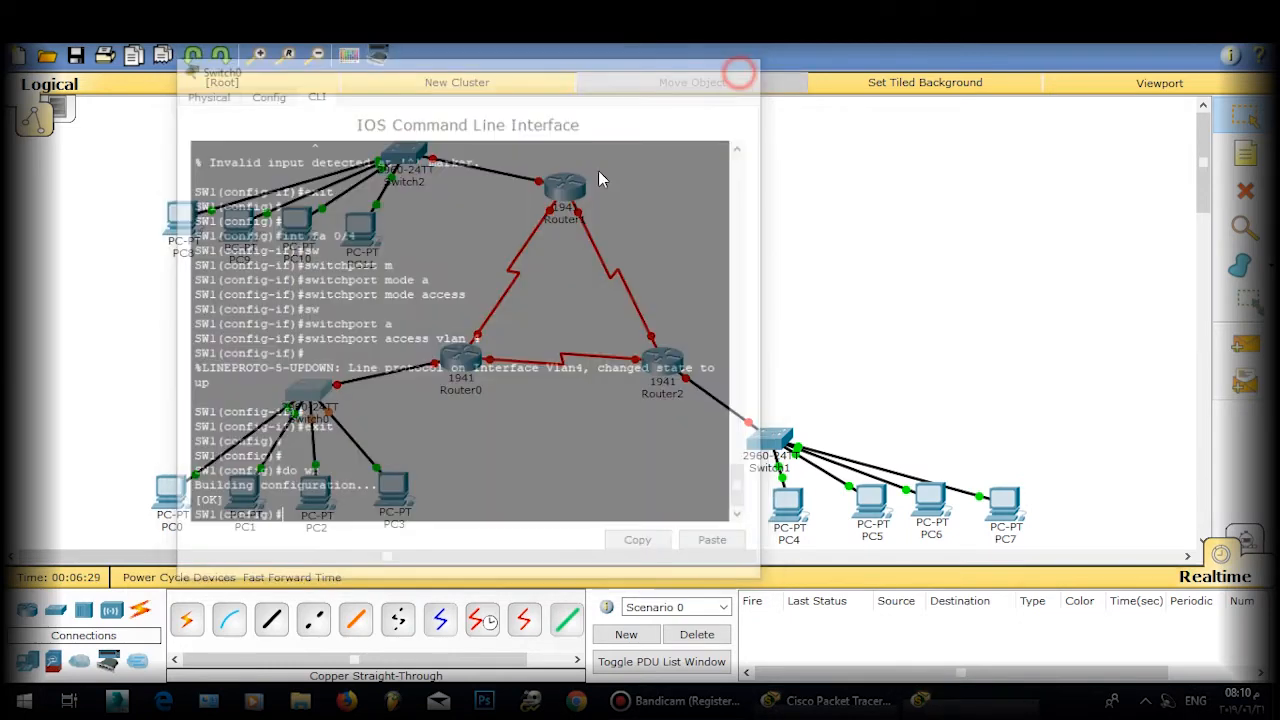
mouse_move(398, 168)
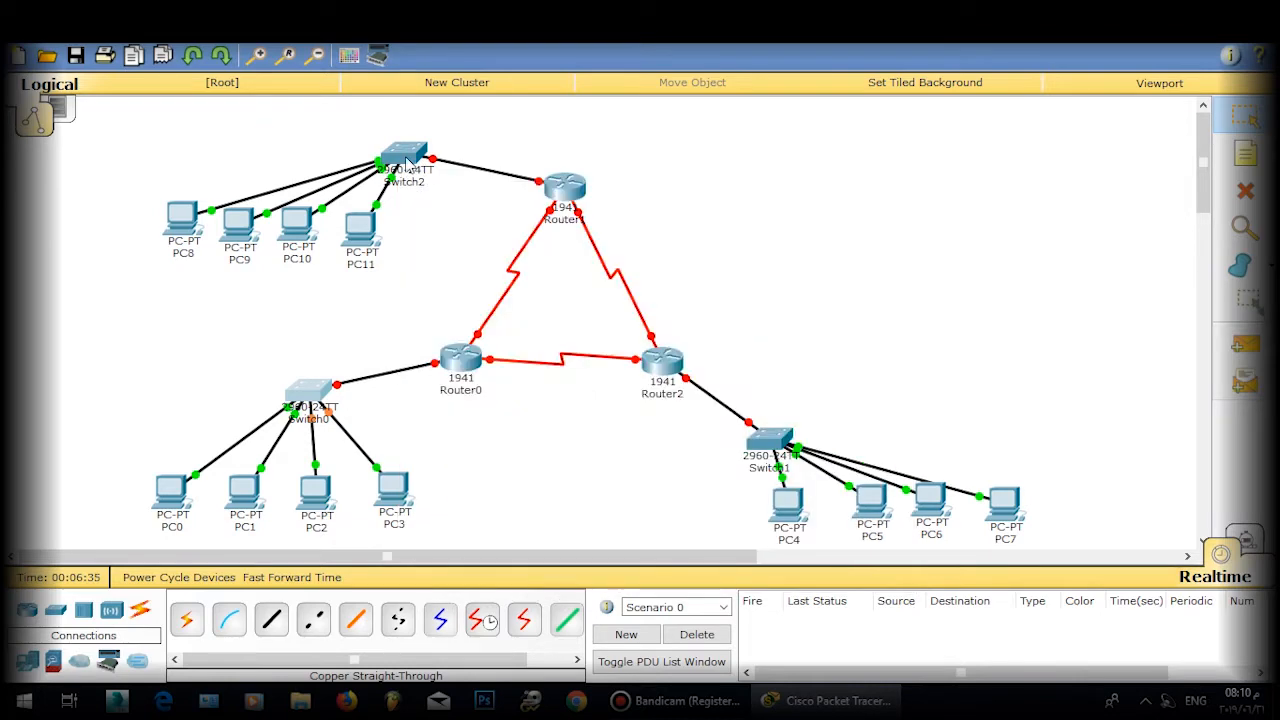
click(400, 162)
click(492, 148)
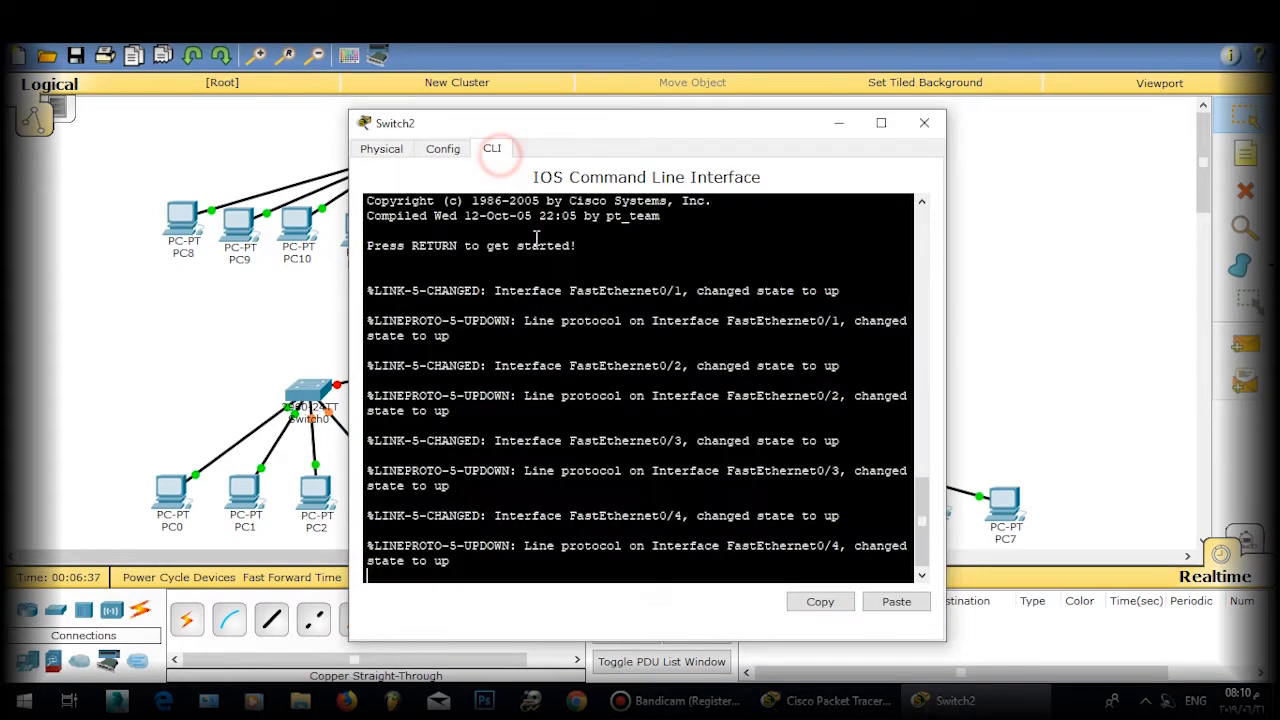
key(Return)
key(Return)
key(Return)
text(ena)
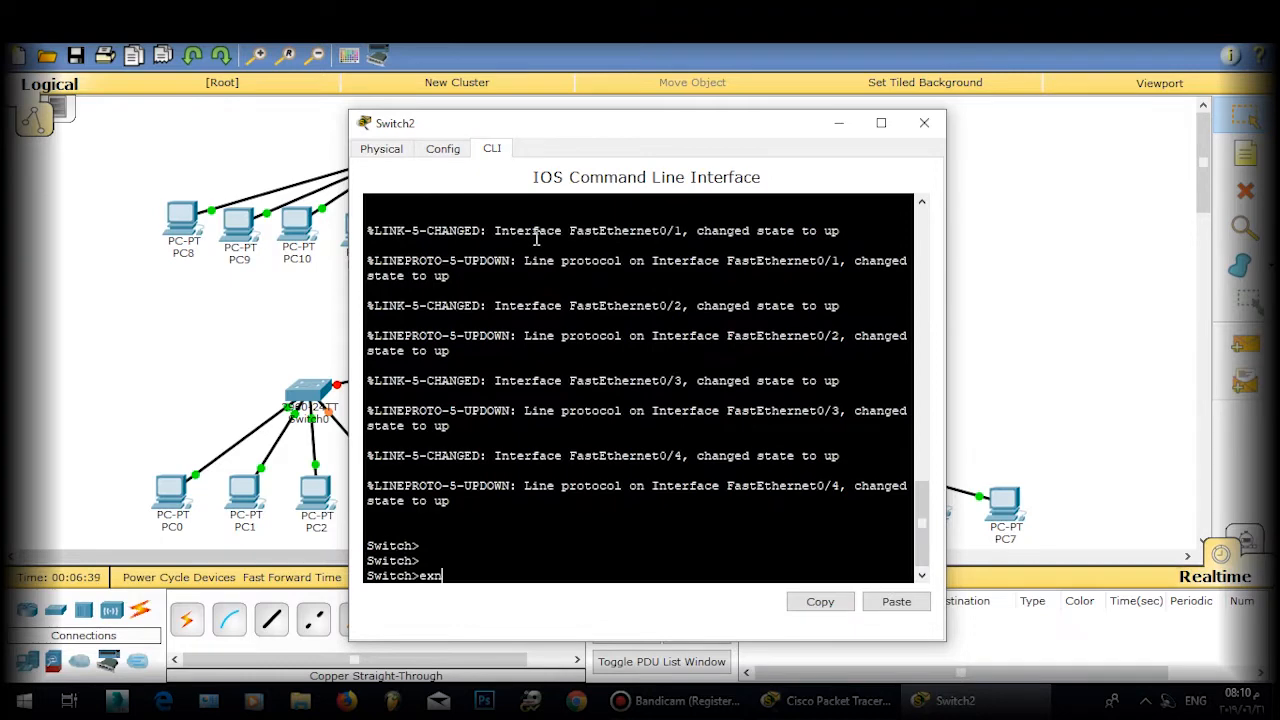
key(Return)
key(Return)
key(Return)
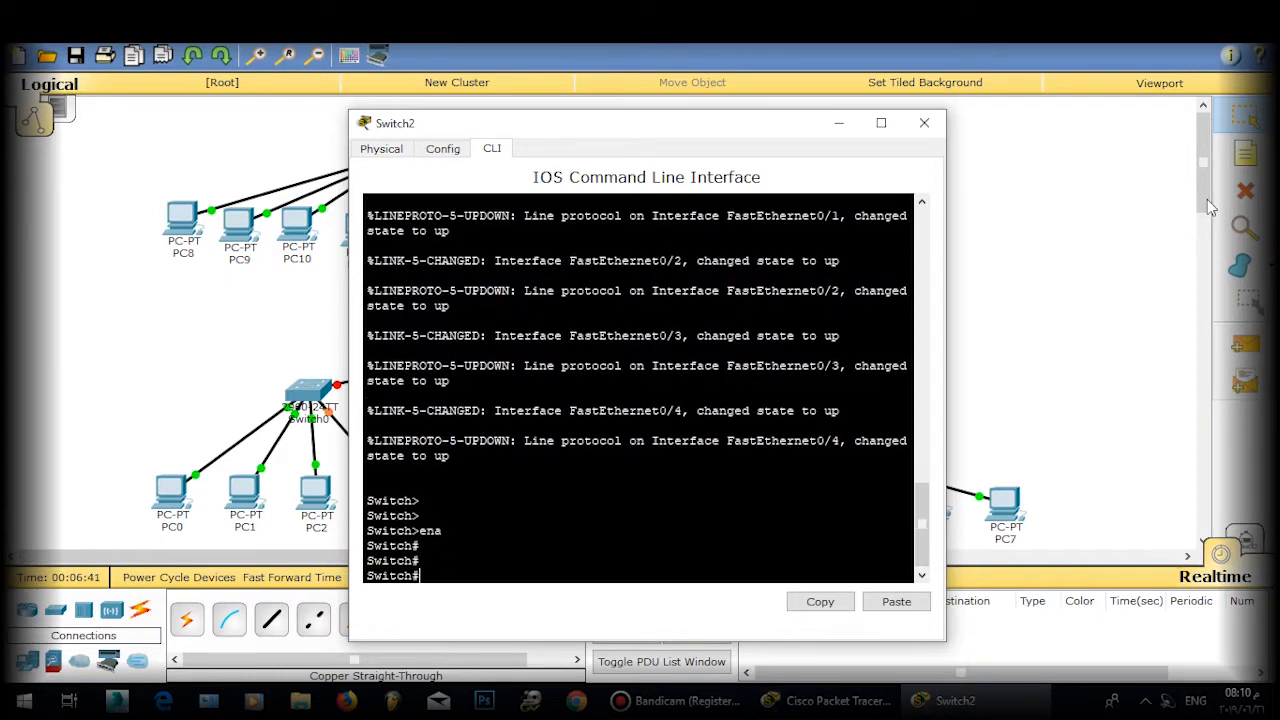
click(924, 123)
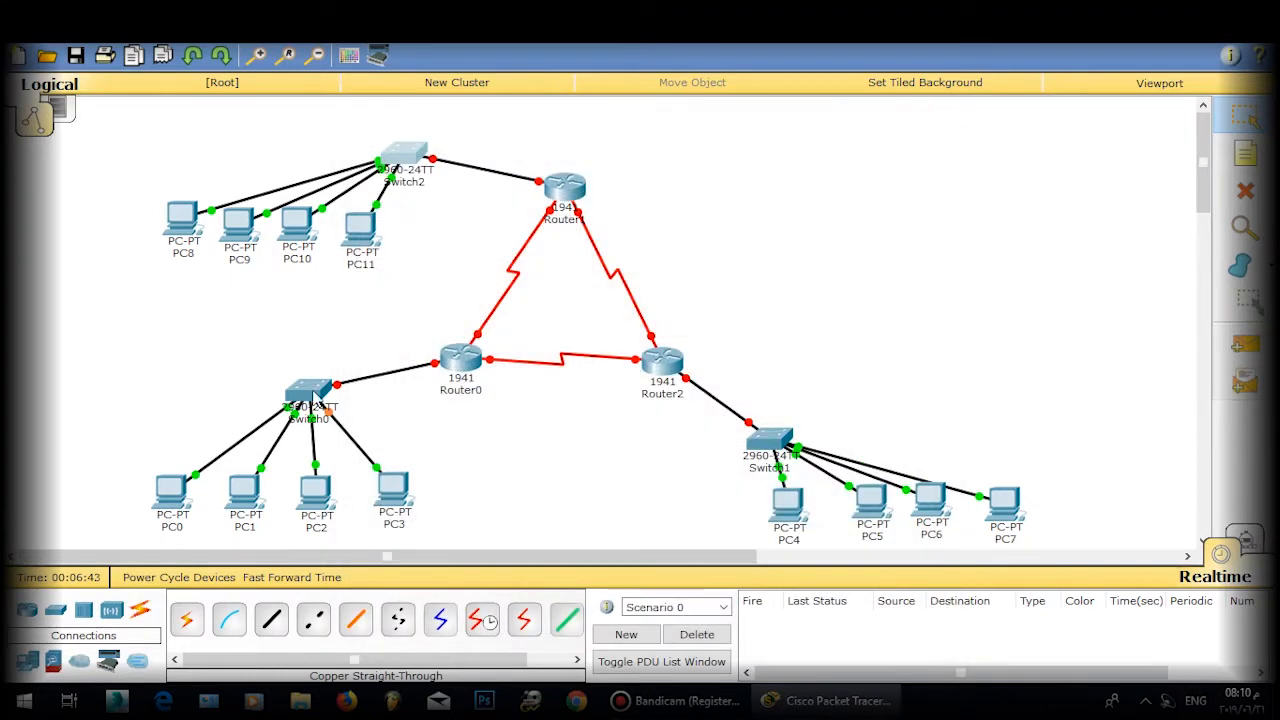
Step: Move Switch0 slightly down-left, reconnect PC2's cable to it, and open Switch0 again
mouse_move(303, 399)
click(312, 398)
click(916, 129)
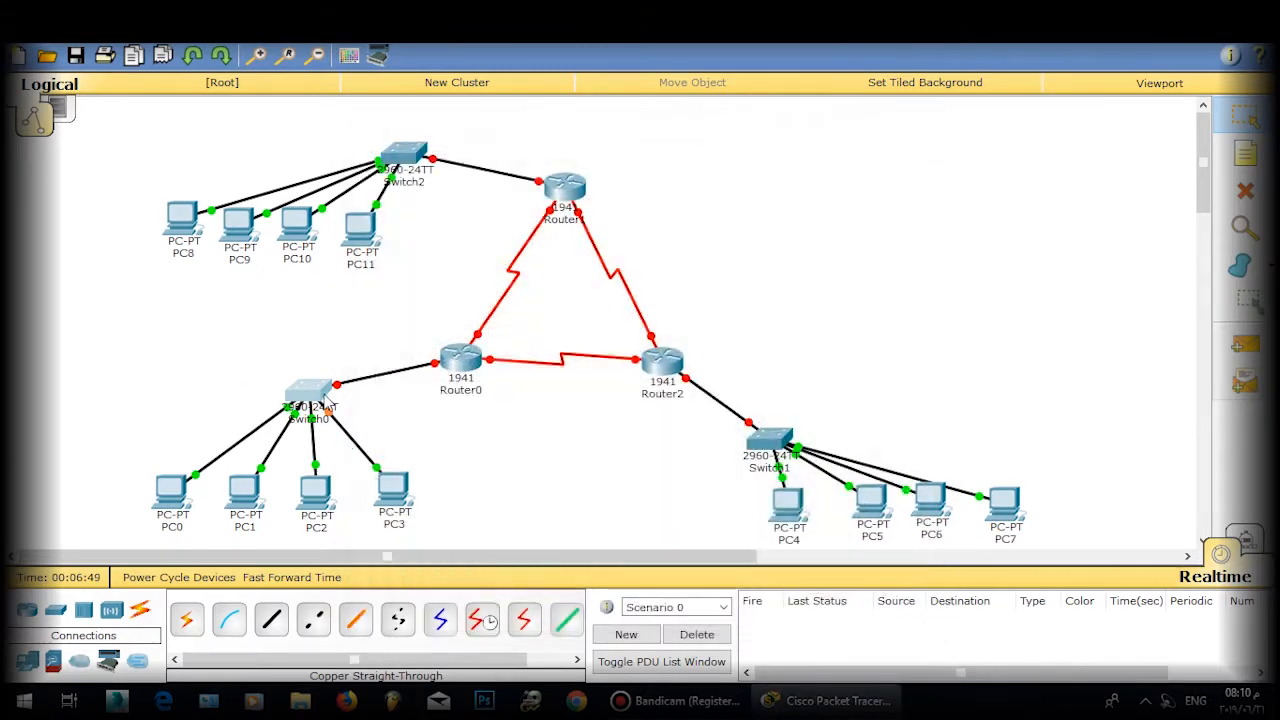
drag(311, 381, 296, 388)
click(299, 430)
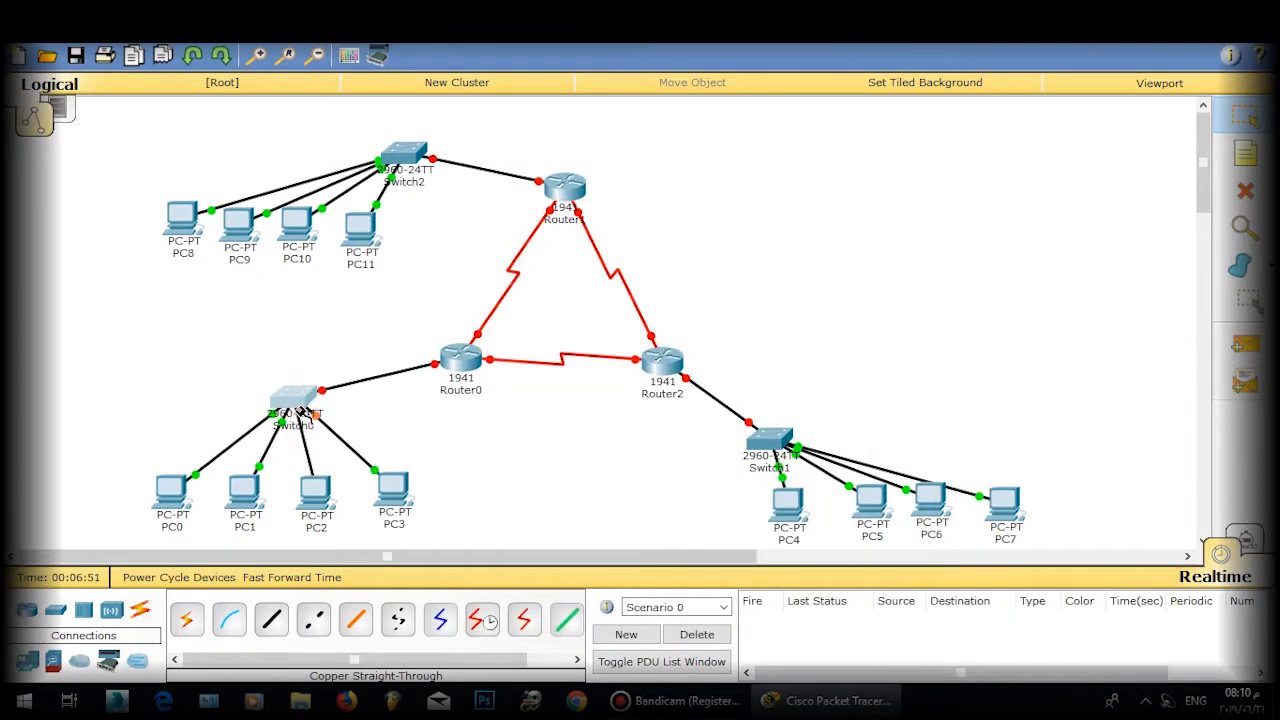
click(271, 405)
click(292, 401)
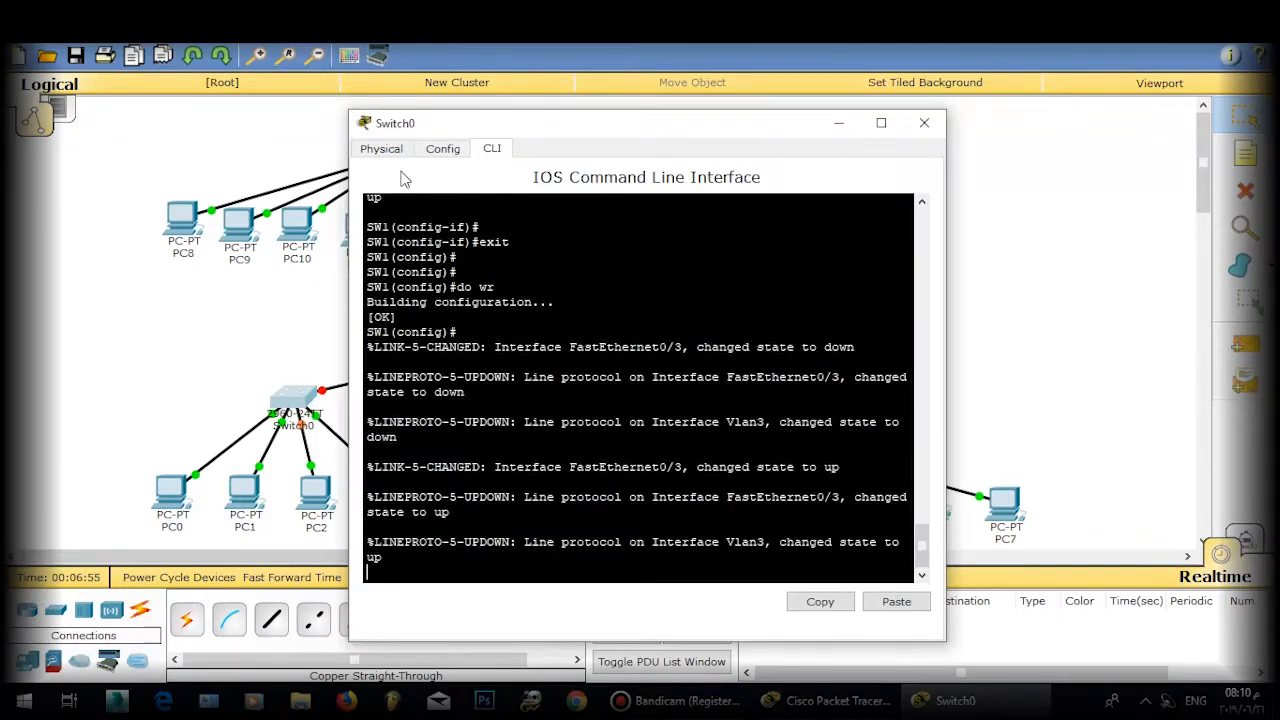
Step: Relabel Switch0 on the canvas as SW0
click(924, 123)
click(294, 425)
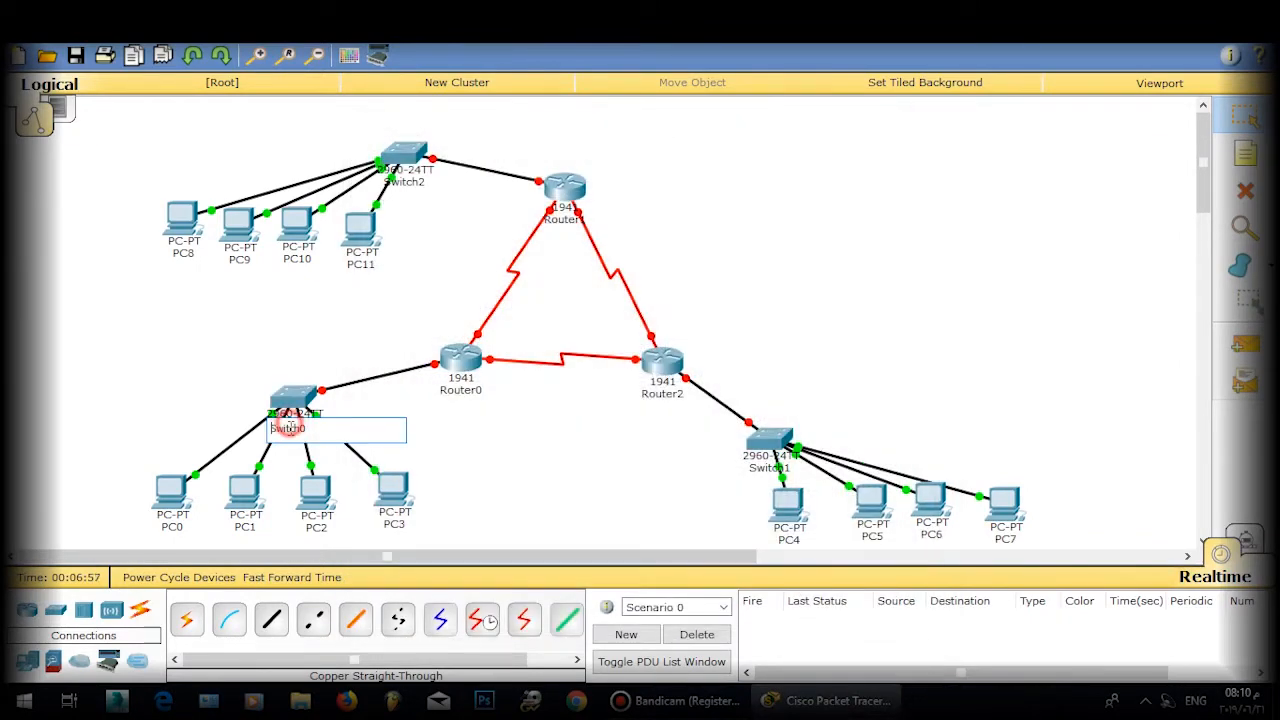
text(S@0)
click(277, 466)
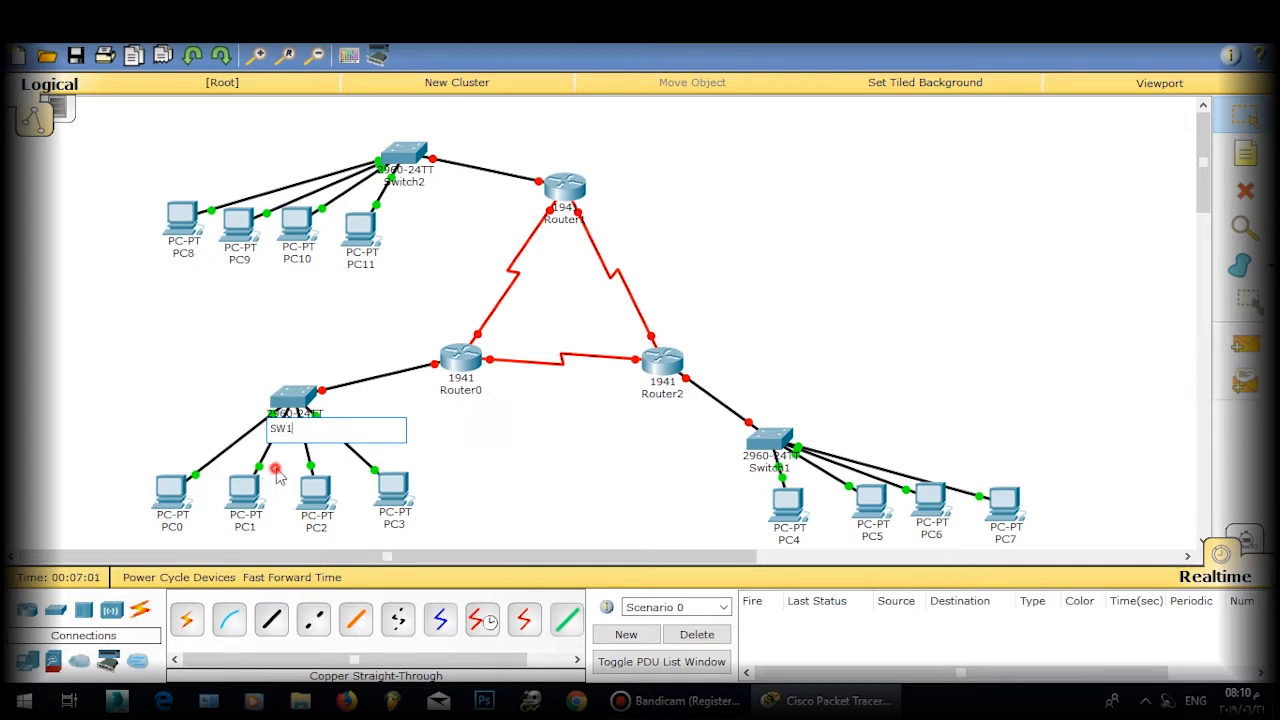
Step: Relabel PC0, PC1 and PC2 as 01-PC01, 01-PC02 and 01-PC03
click(189, 529)
text(01)
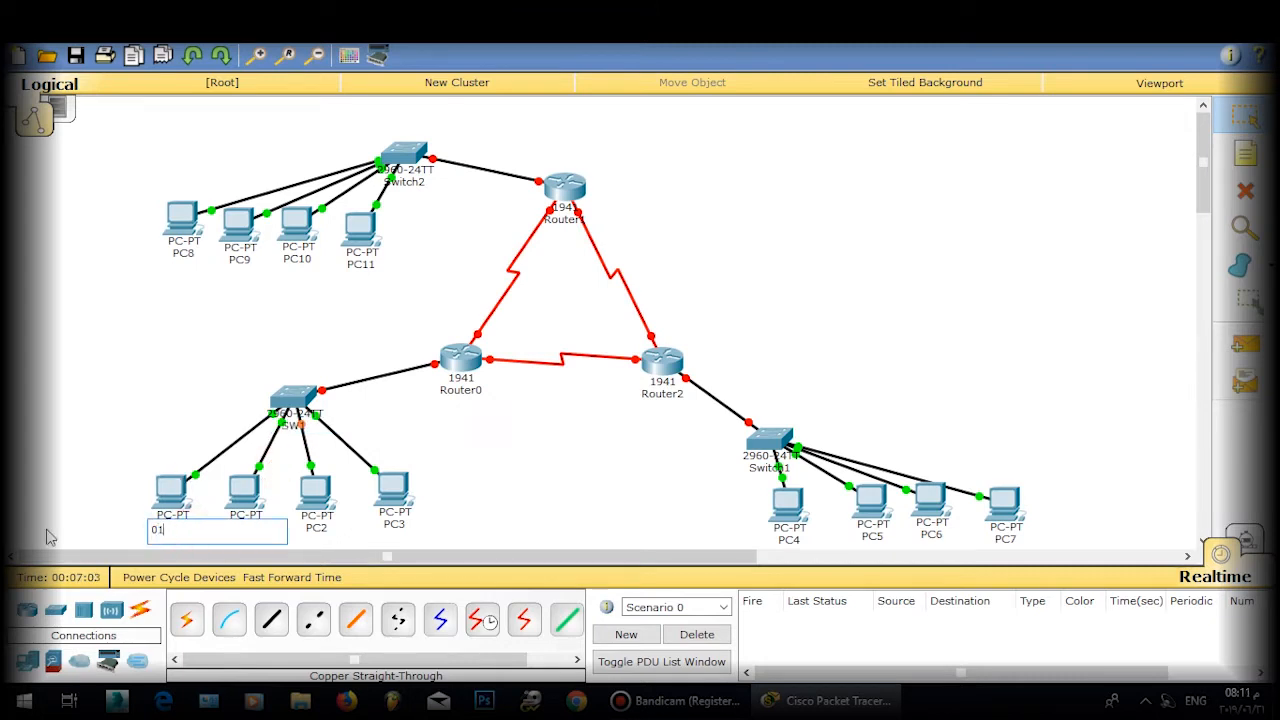
text(-PC01)
click(247, 528)
text(01-PC02)
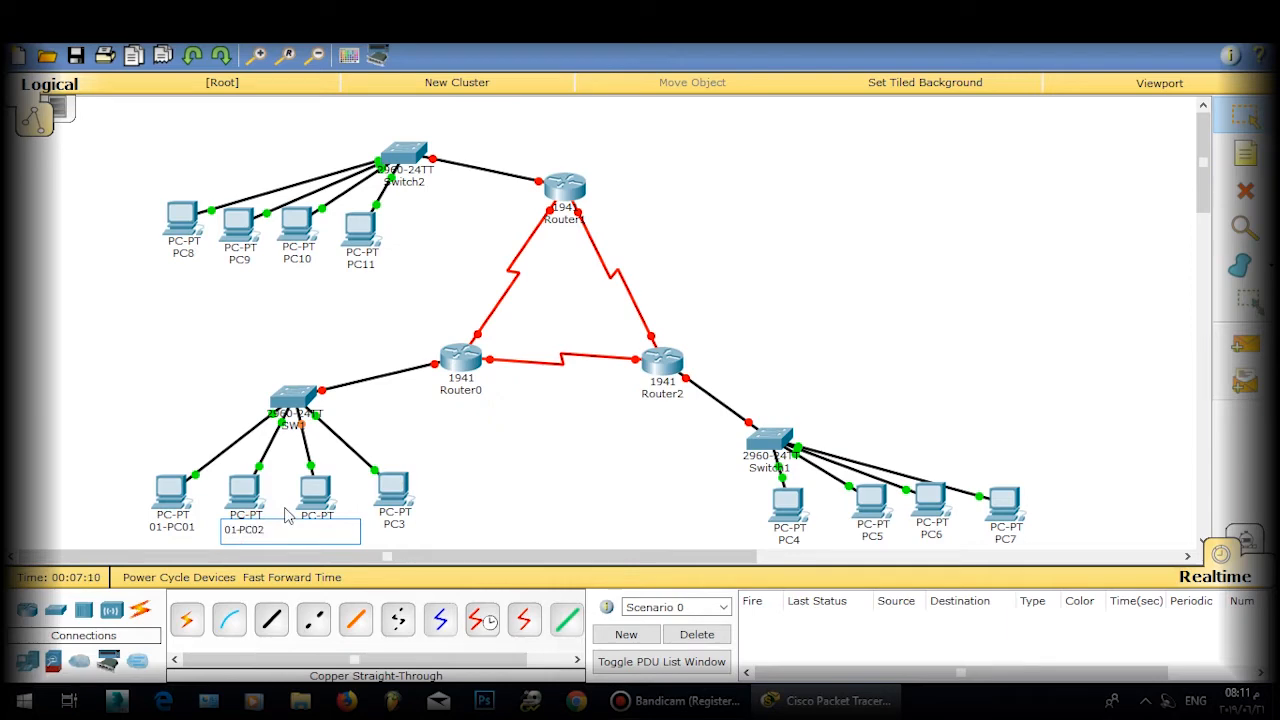
click(285, 503)
click(318, 527)
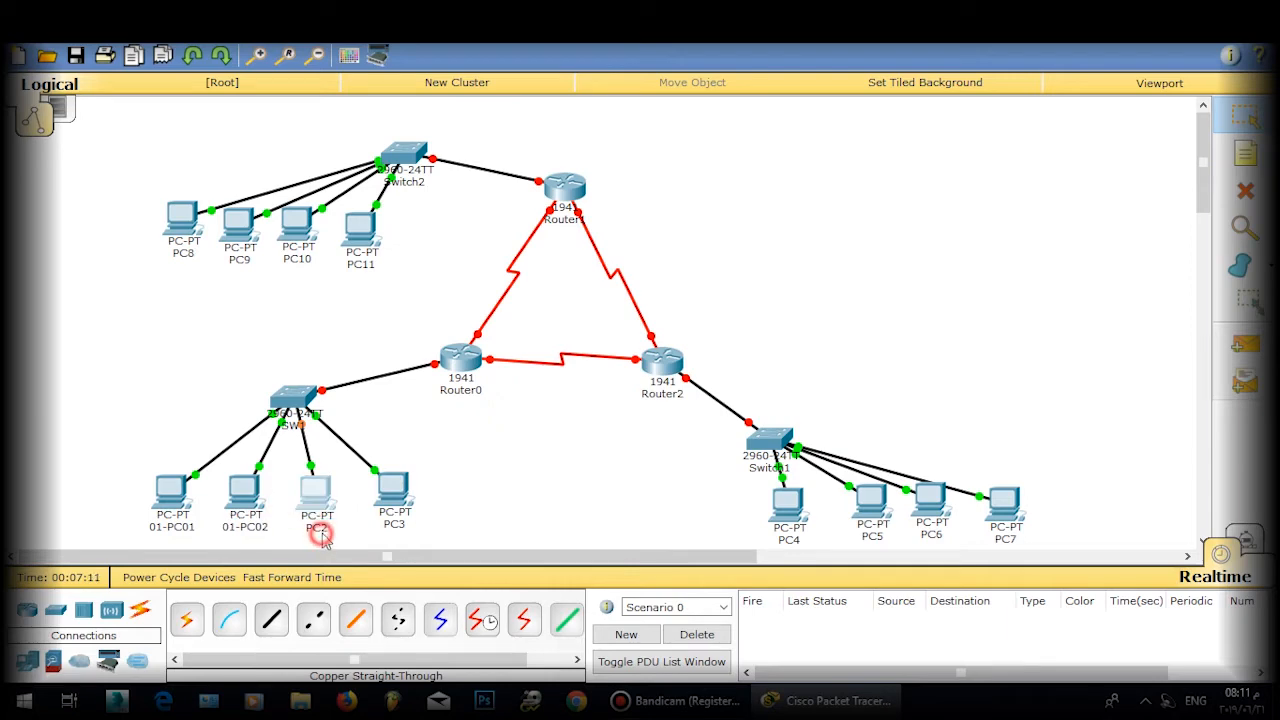
text(01-PC03)
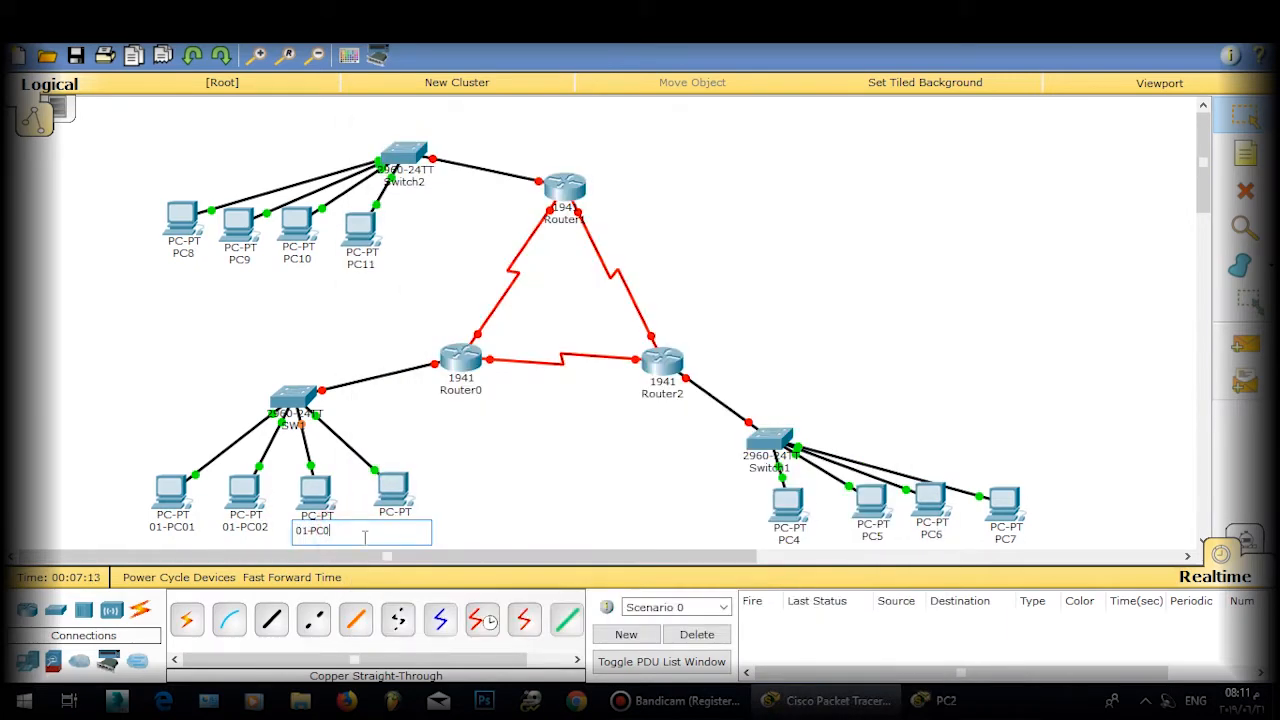
click(482, 505)
Step: Start relabelling PC3, selecting its mistyped name for replacement
click(393, 527)
click(426, 533)
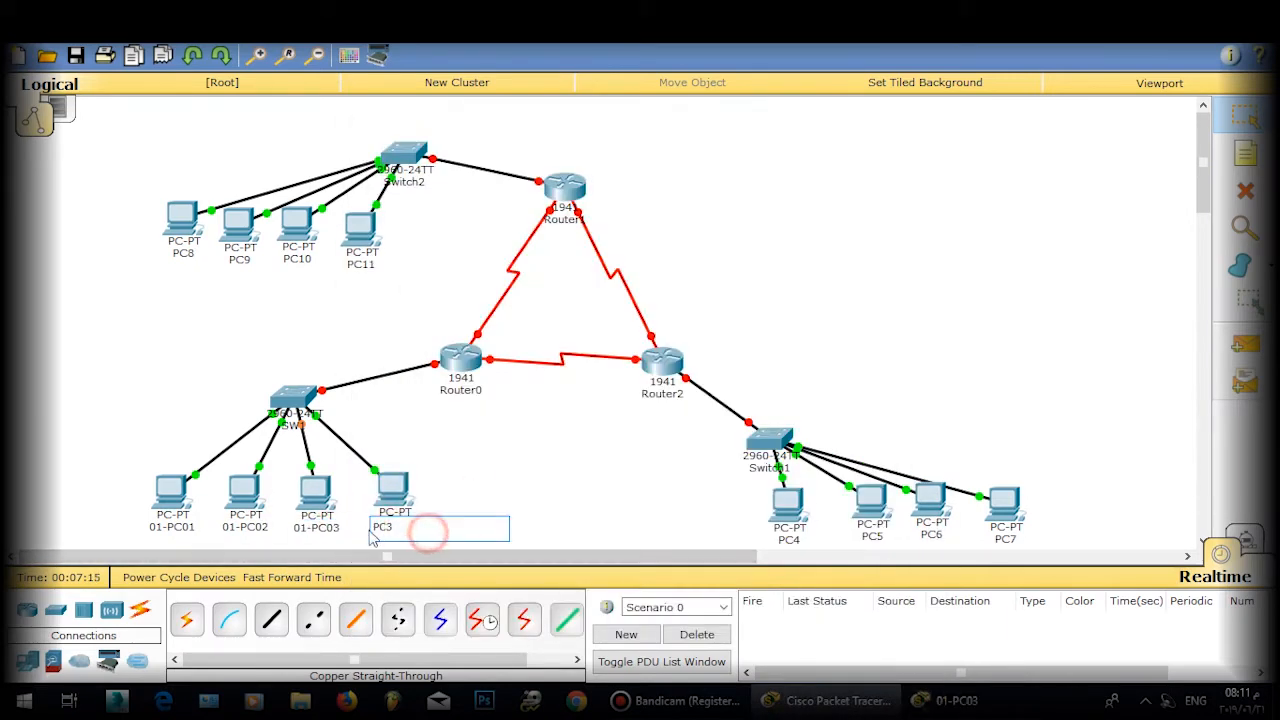
text(01-PC0)
click(449, 534)
drag(418, 530, 321, 531)
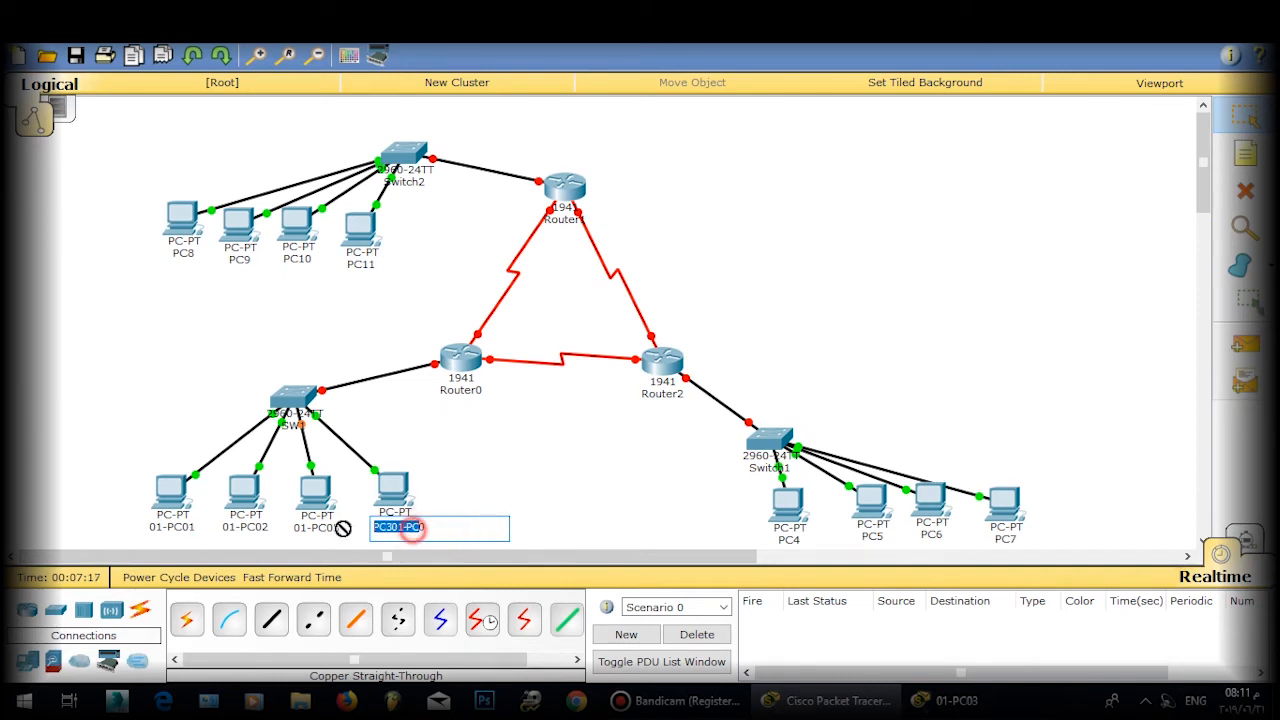
click(449, 531)
drag(436, 535, 355, 527)
Step: Finish labelling PC3 as 01-PC04 and close the 01-PC03 window
text(01-PC04)
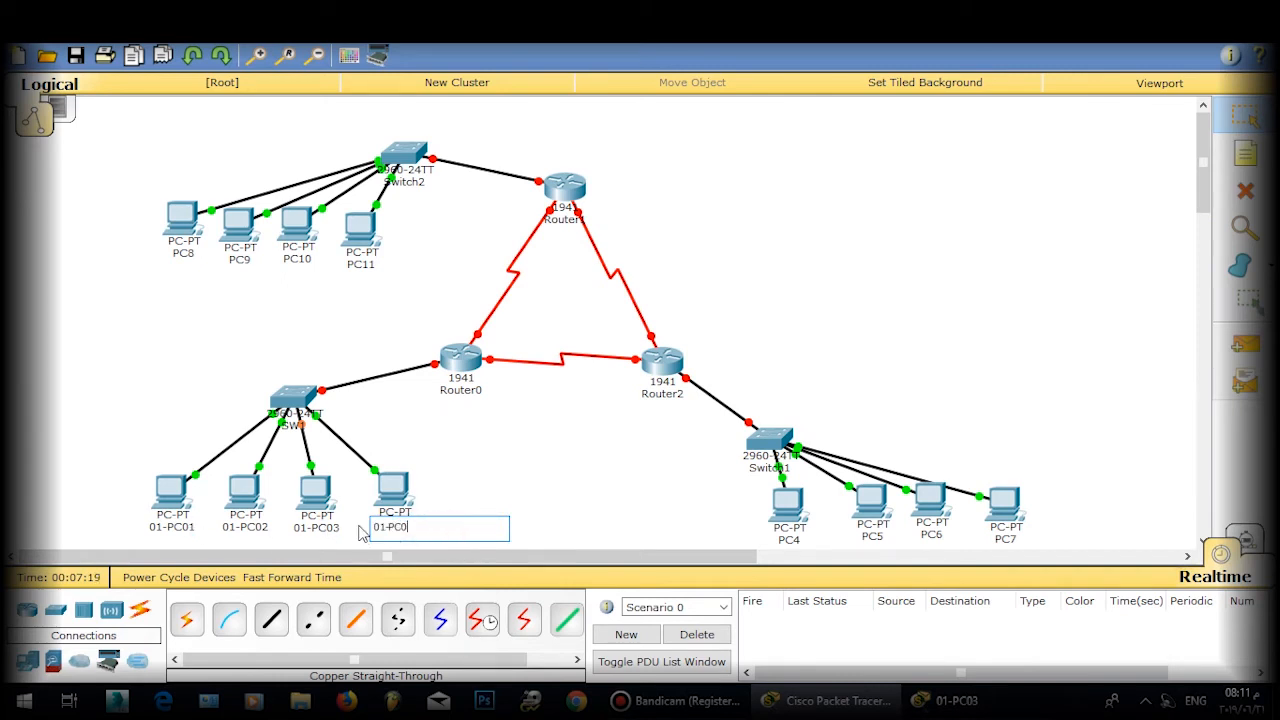
click(517, 497)
click(922, 699)
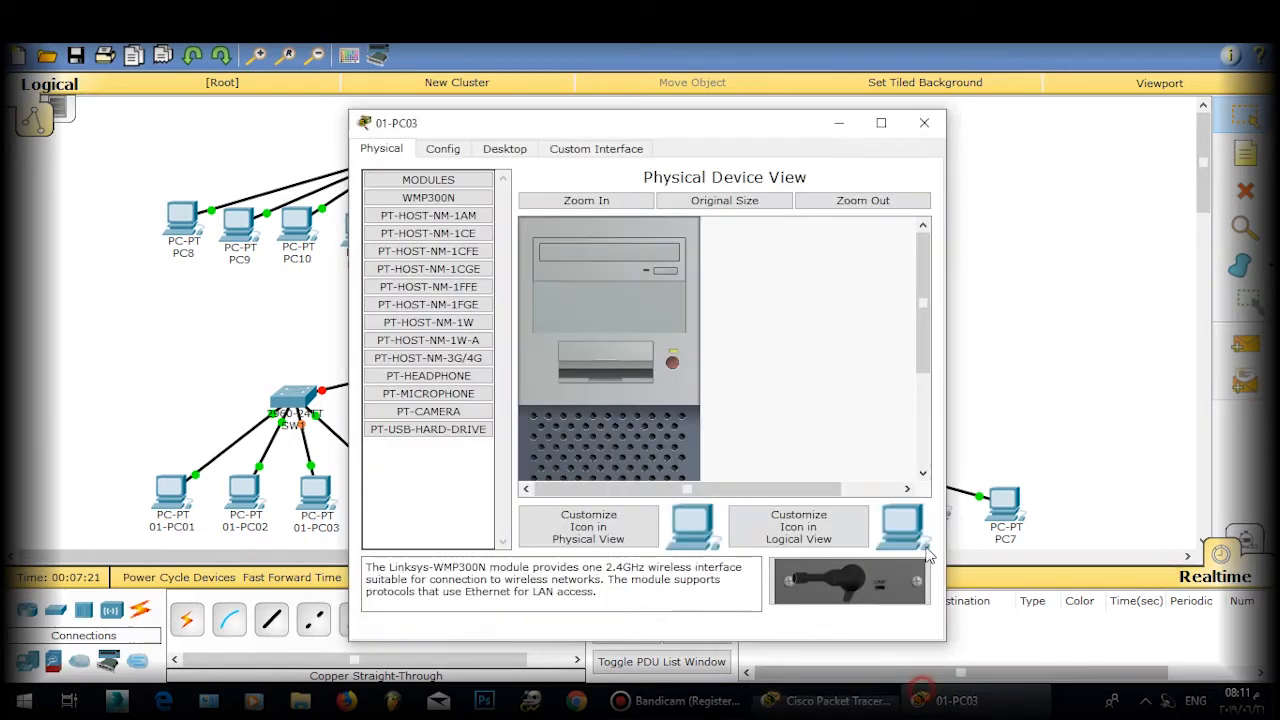
click(927, 118)
Step: Give 01-PC01 the static IP 172.168.1.10 and adjust its subnet mask
click(173, 500)
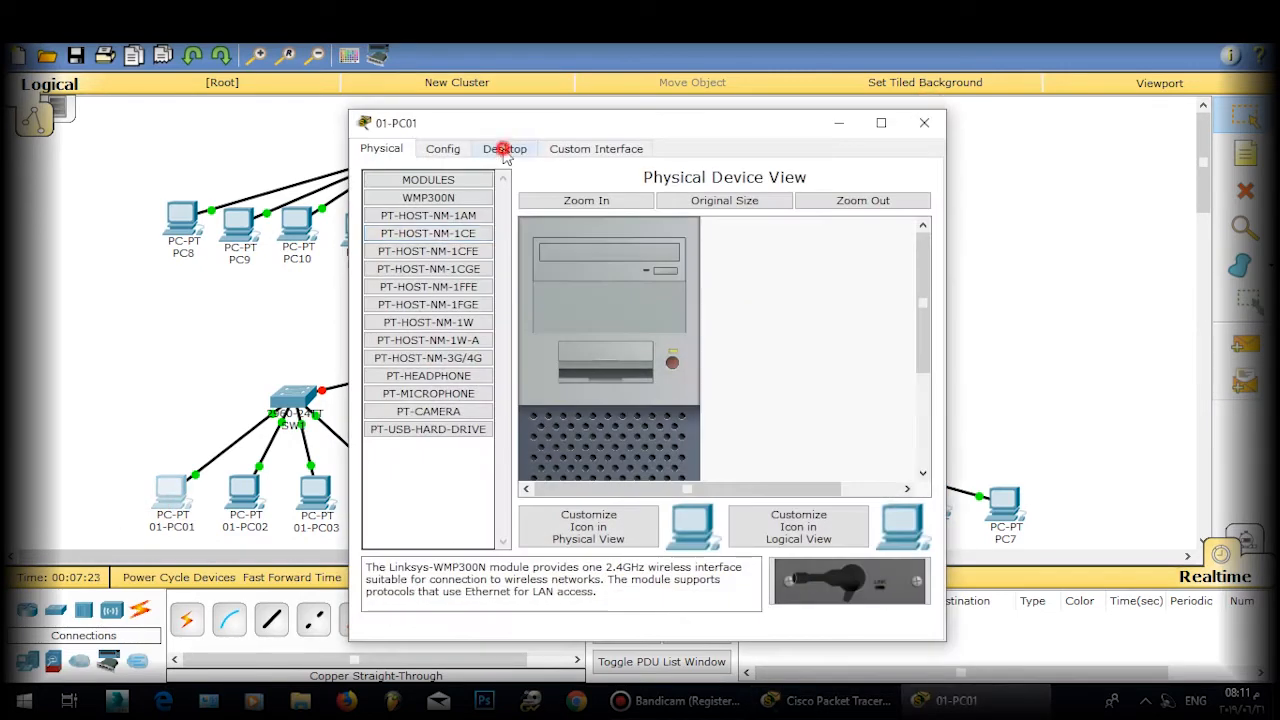
click(506, 150)
click(423, 210)
click(562, 255)
text(17)
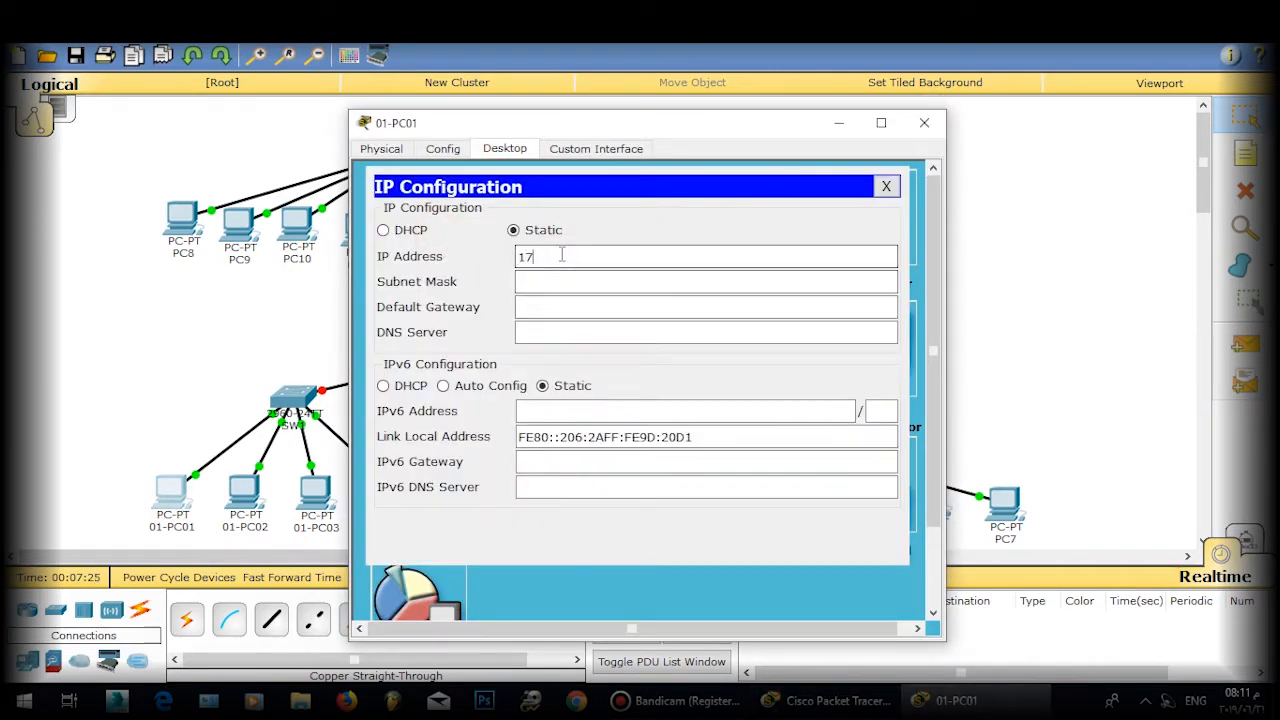
text(2.168.1.10)
click(603, 280)
key(BackSpace)
key(BackSpace)
key(BackSpace)
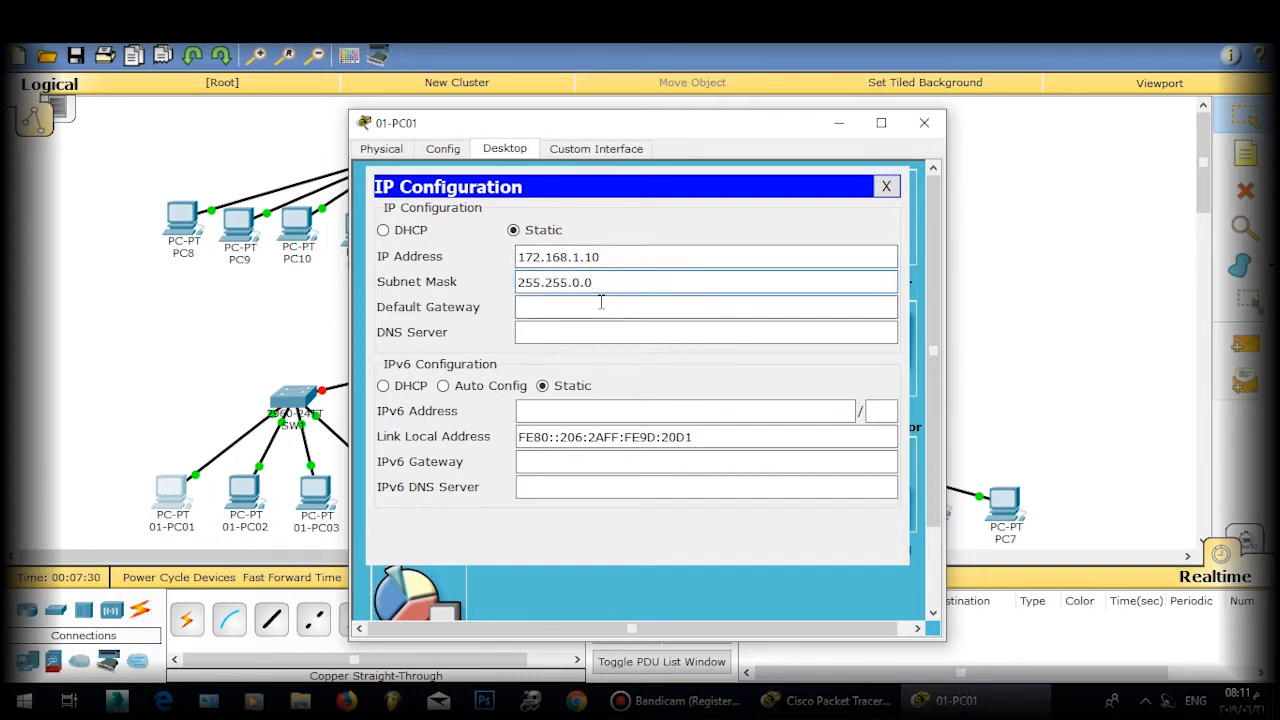
text(255.)
click(886, 186)
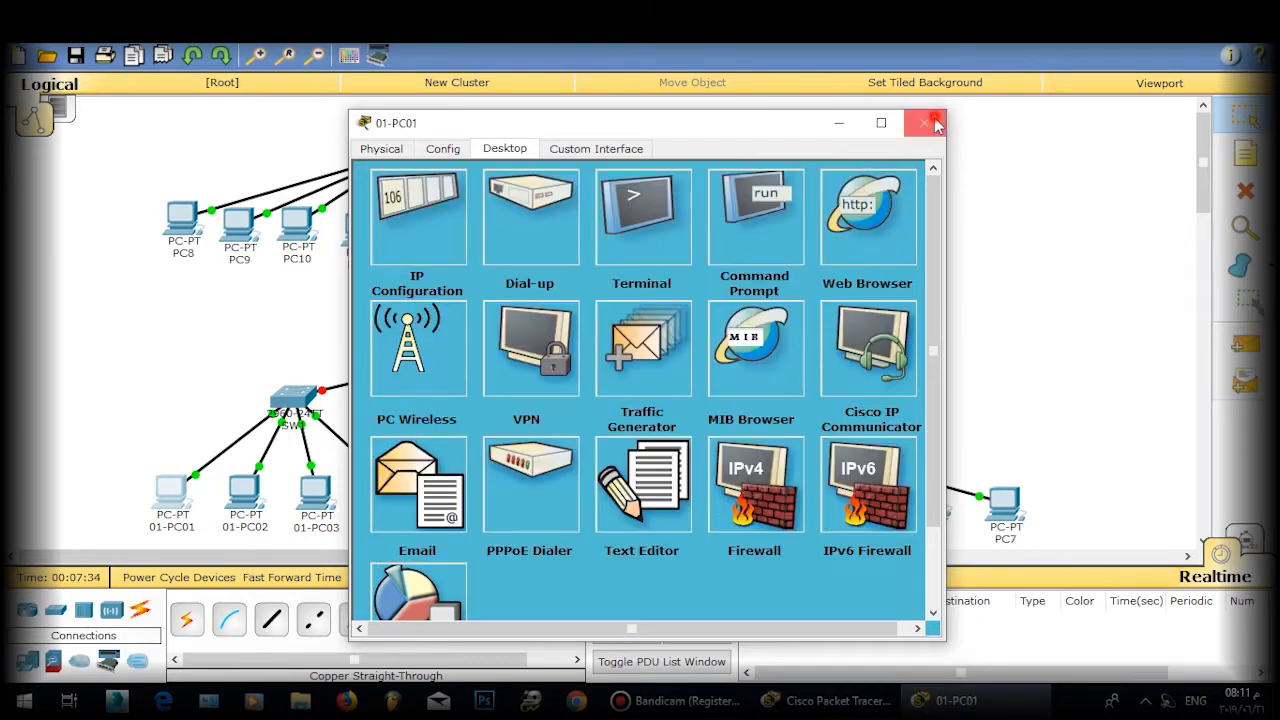
click(924, 122)
Step: Give 01-PC02 the static IP 172.168.2.10 and adjust its subnet mask
click(244, 490)
click(504, 148)
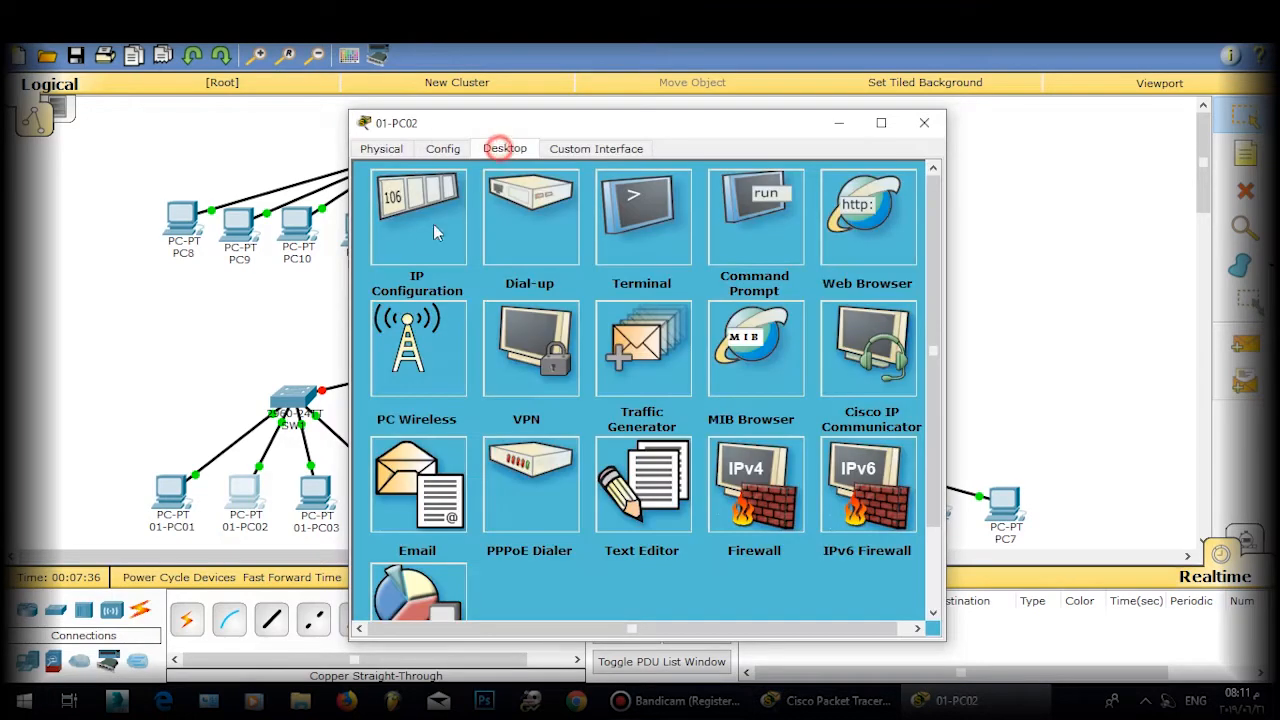
click(428, 226)
click(578, 257)
text(1722)
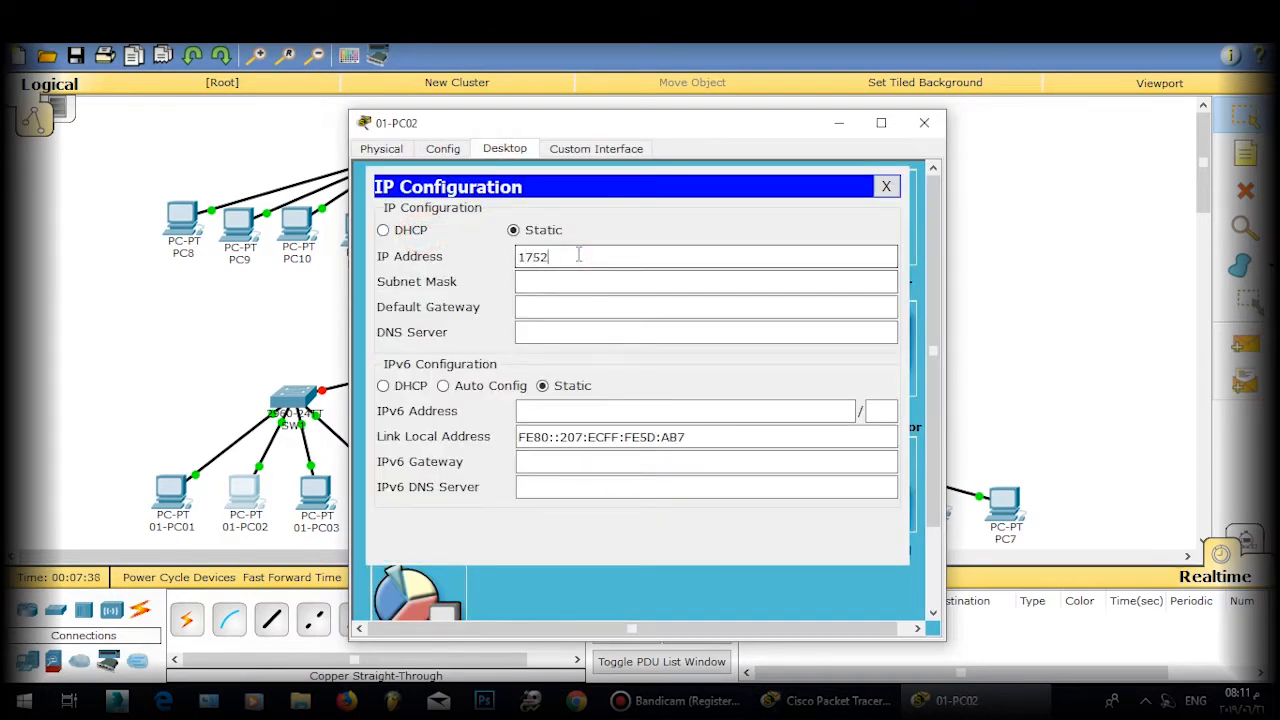
key(BackSpace)
key(BackSpace)
text(2.168)
double_click(576, 280)
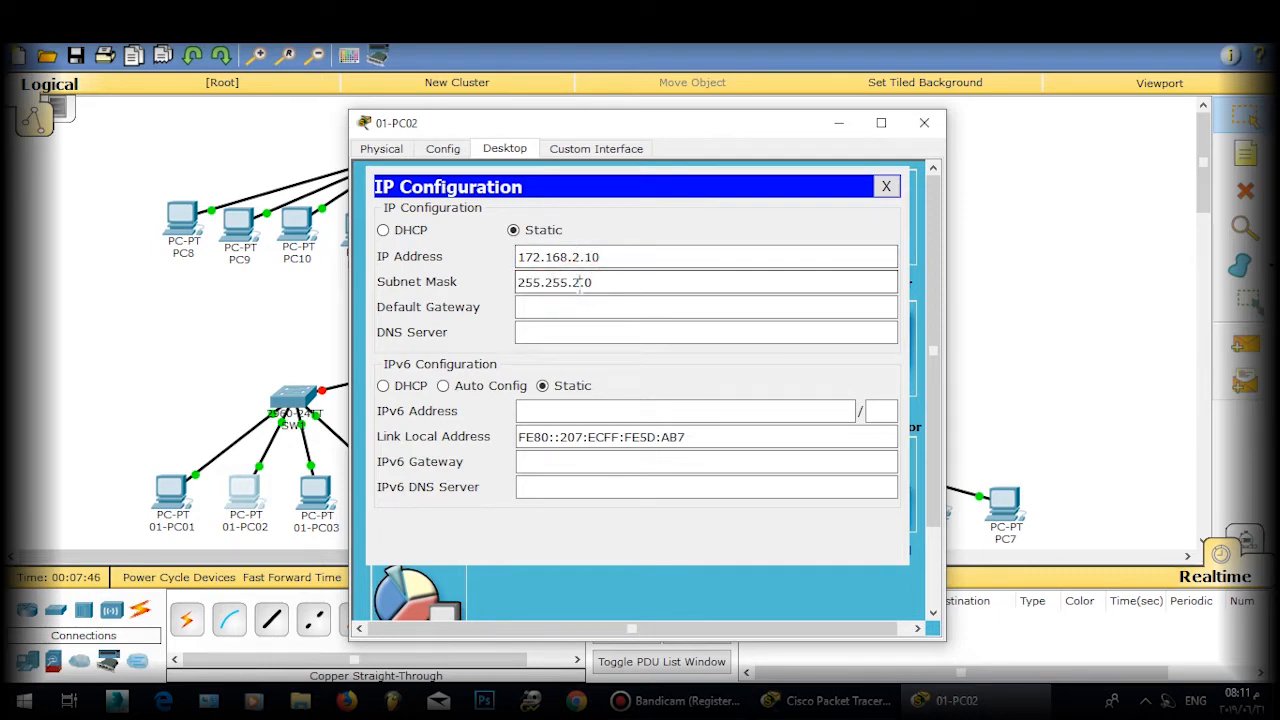
click(886, 186)
click(924, 122)
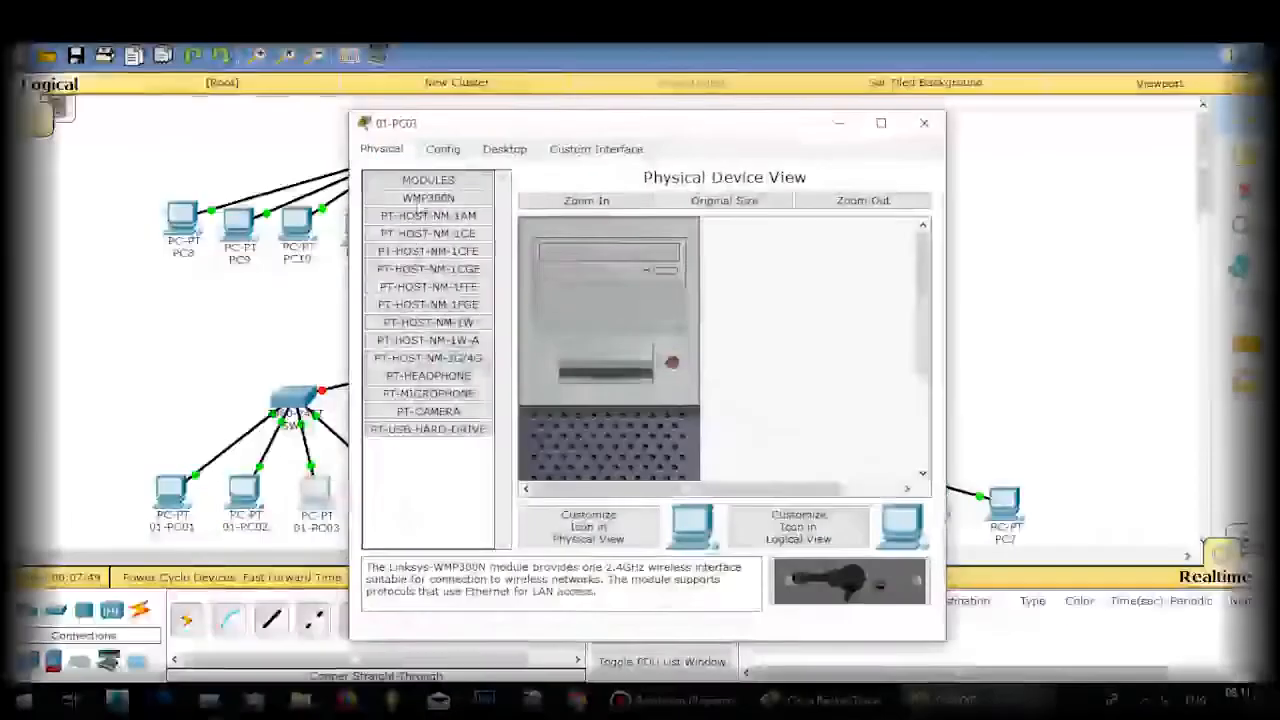
Step: Edit 01-PC03's IP address and subnet mask in its IP Configuration, then close it
click(510, 146)
click(403, 226)
click(563, 251)
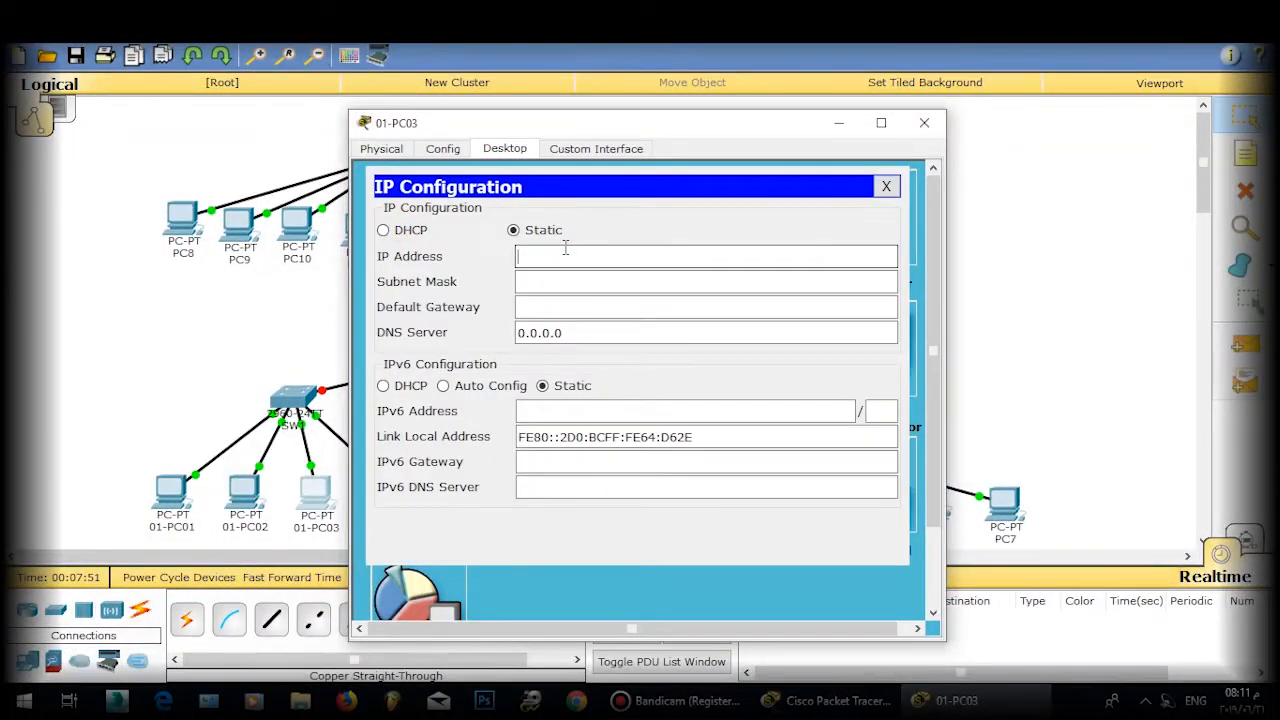
text(172.168.3.10)
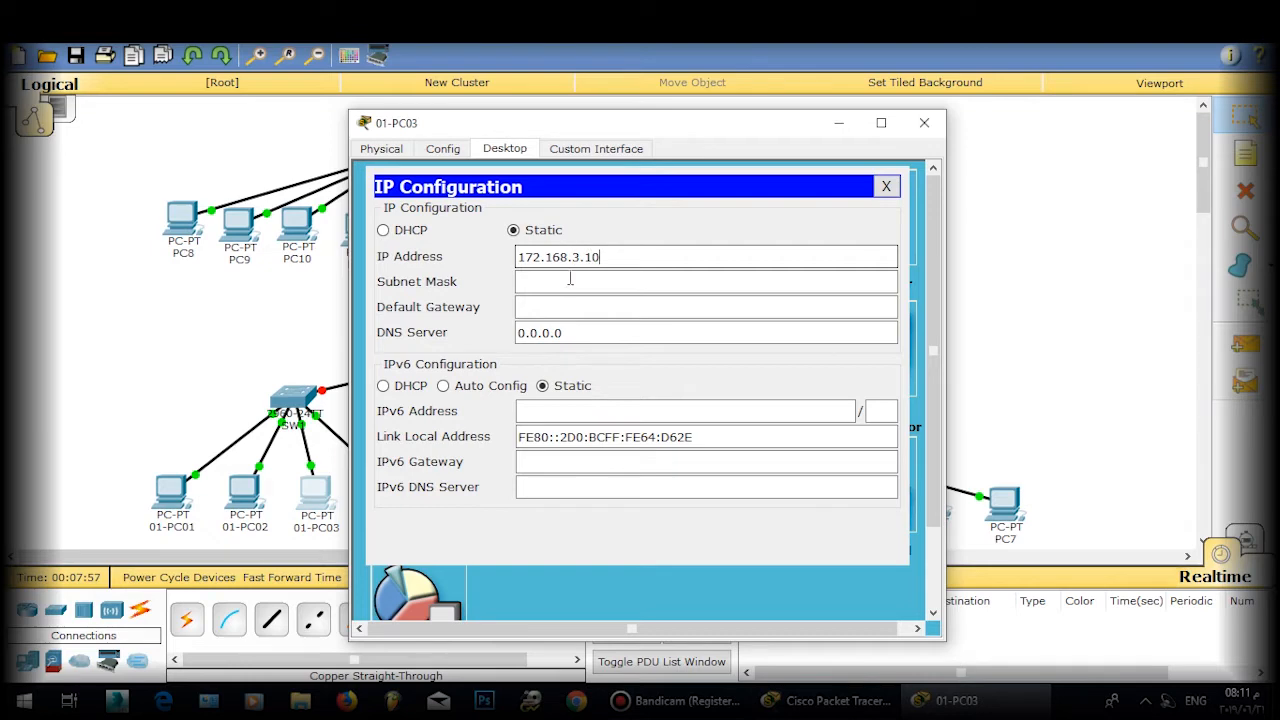
click(570, 281)
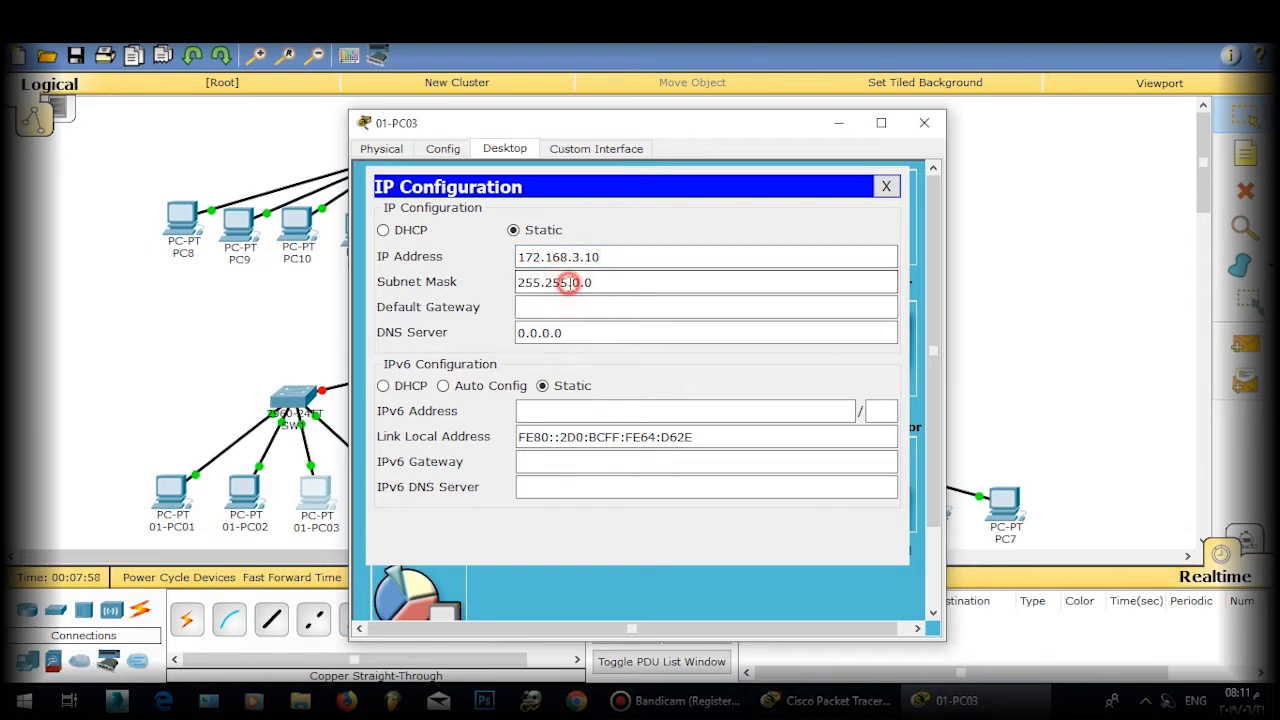
double_click(575, 283)
click(886, 186)
click(924, 122)
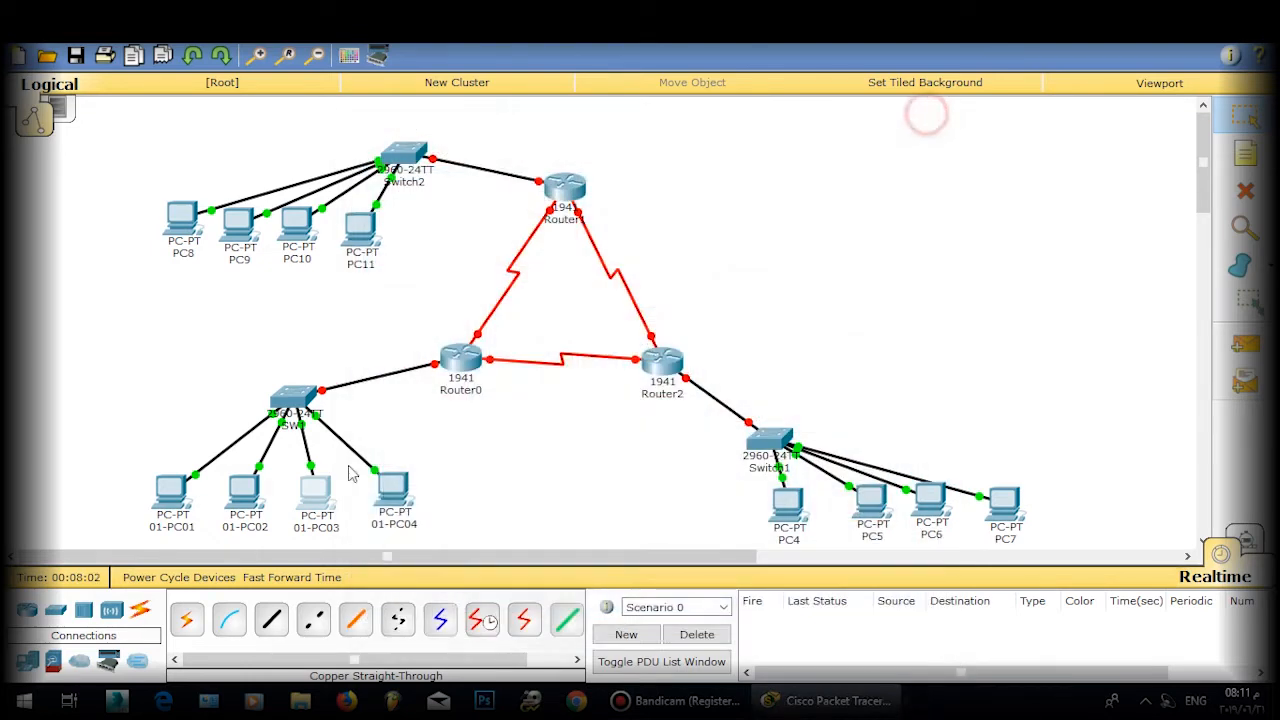
Step: Give 01-PC04 the static address 172.168.4.10 with mask 255.255.255.0
click(398, 486)
click(500, 148)
click(432, 205)
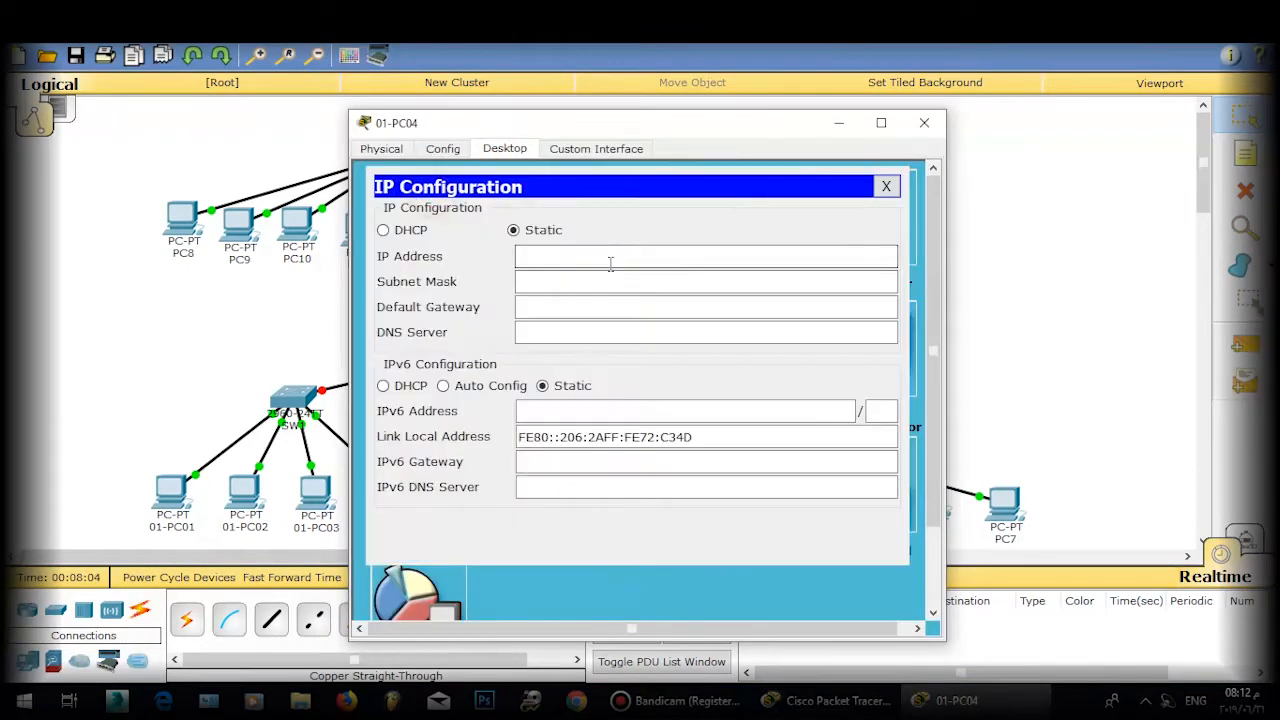
text(172.168.4.10)
double_click(578, 283)
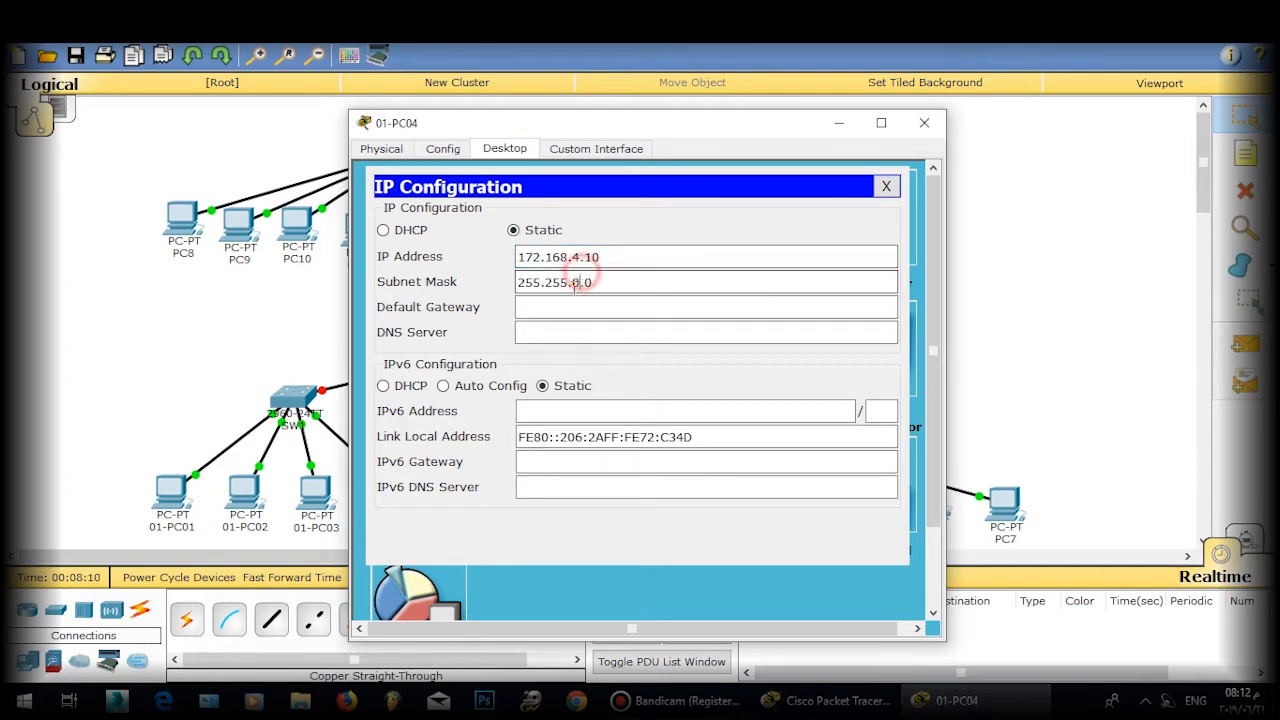
text(255.)
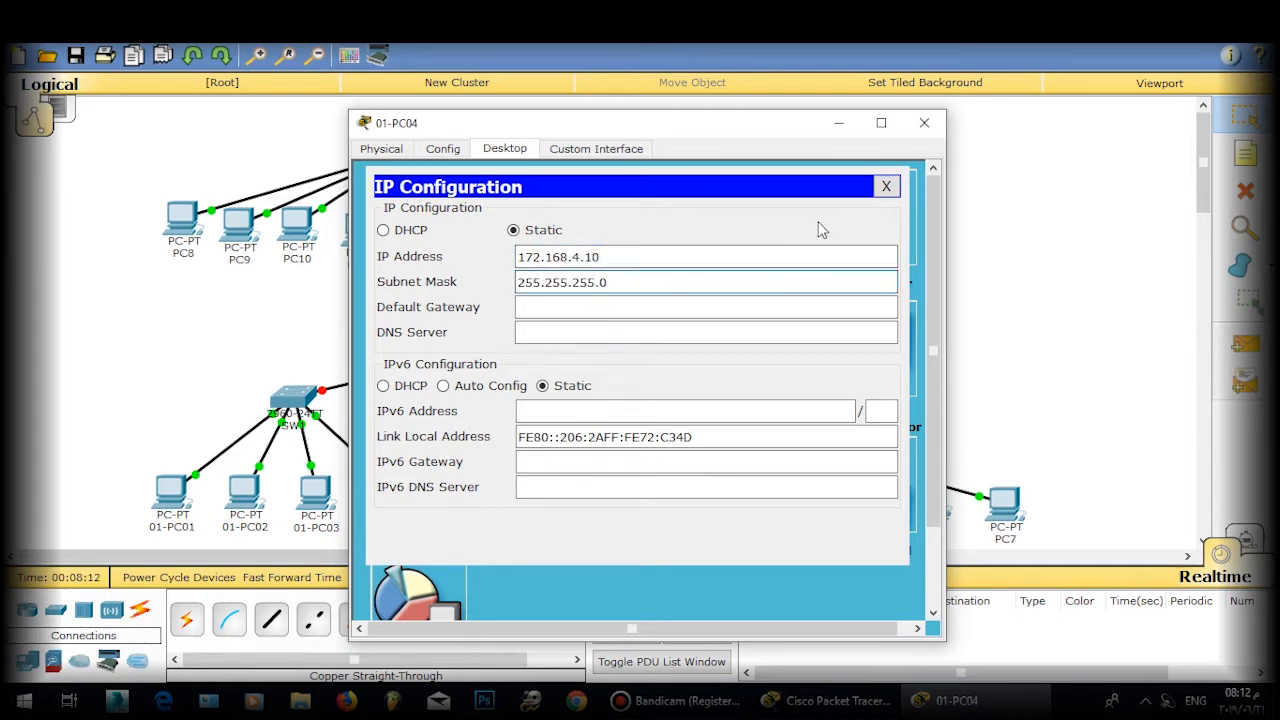
click(889, 189)
click(924, 123)
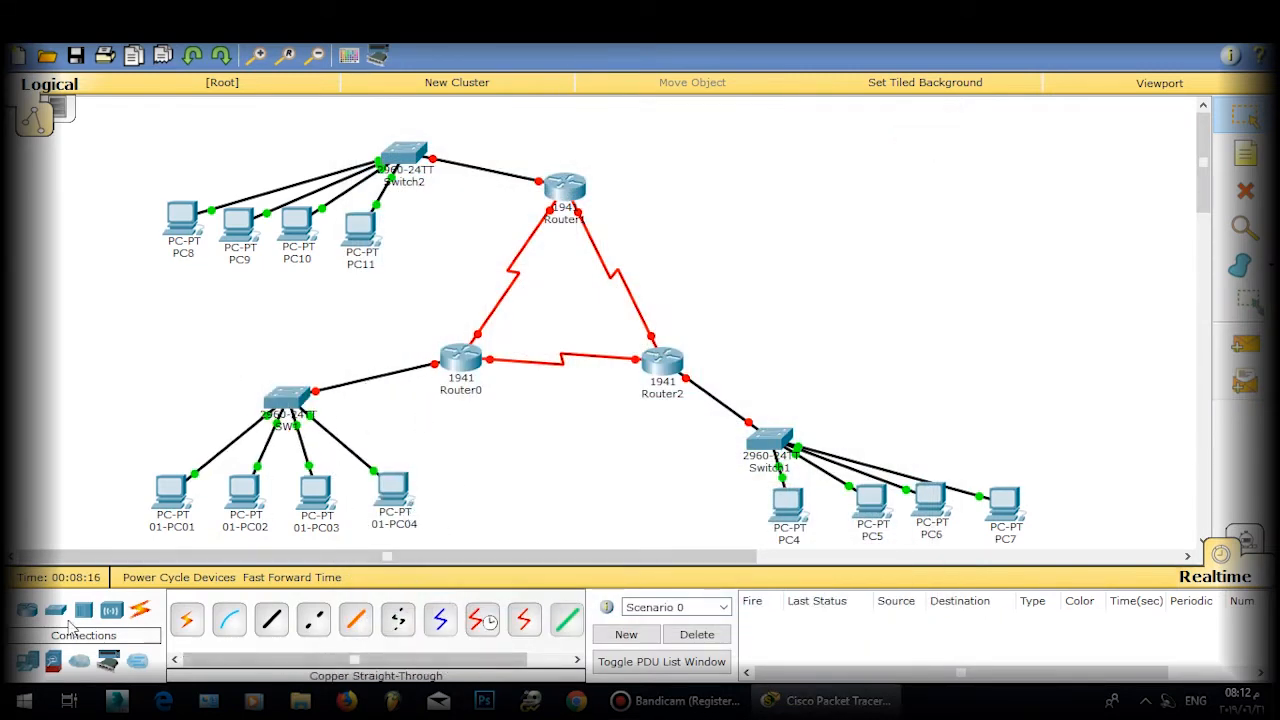
Step: Place 'Class B', 'Class A' and 'Class C' notes beside the three LANs, nudging the Class A note up-right
click(1245, 153)
click(94, 407)
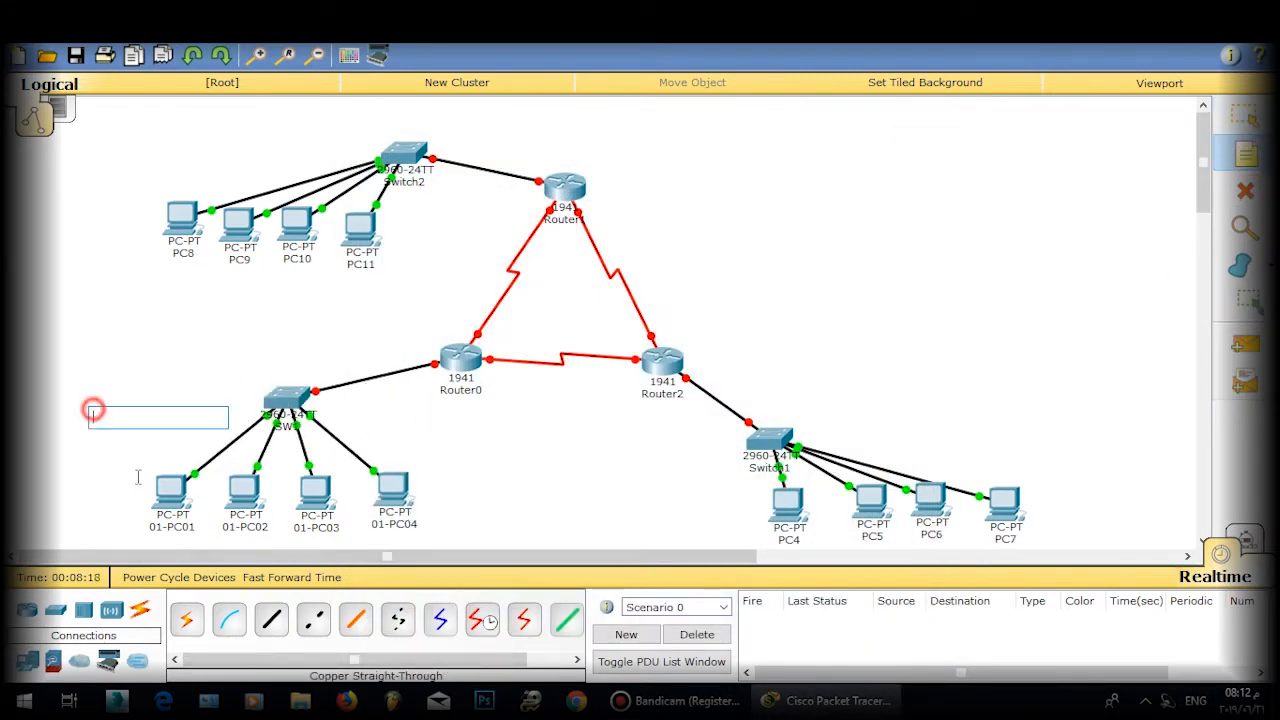
text(CLann)
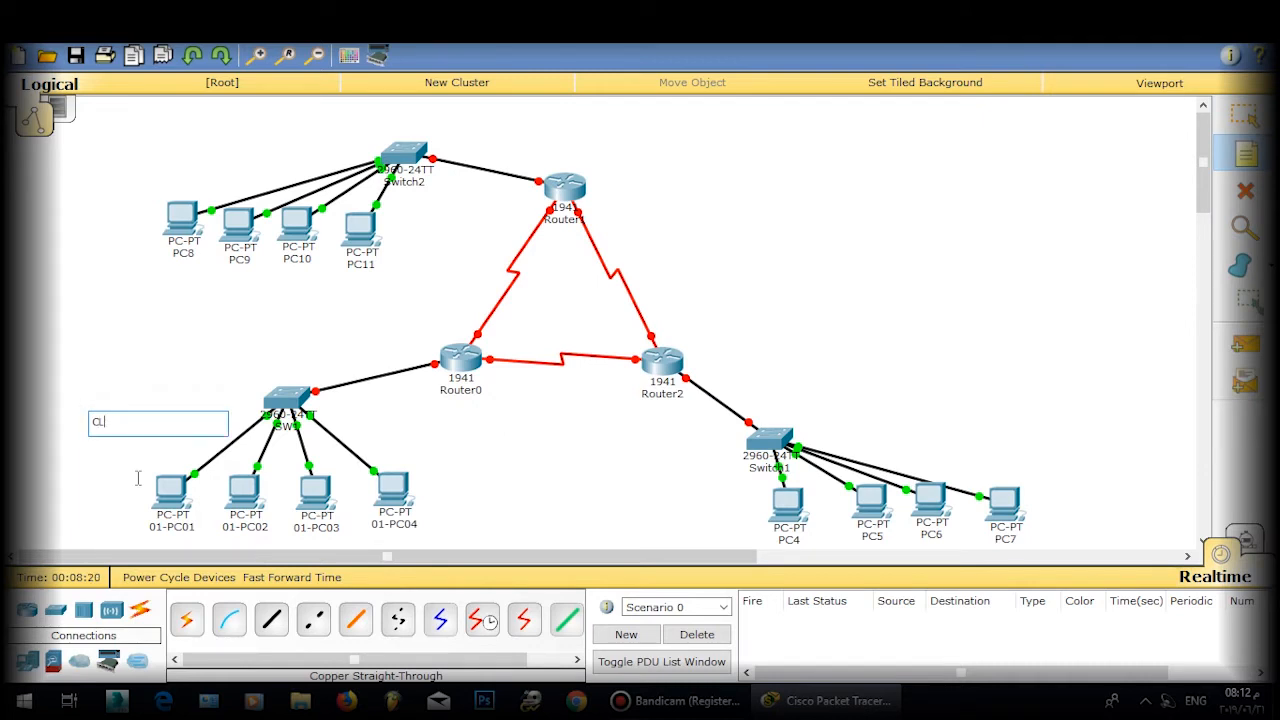
text(lass B)
click(212, 136)
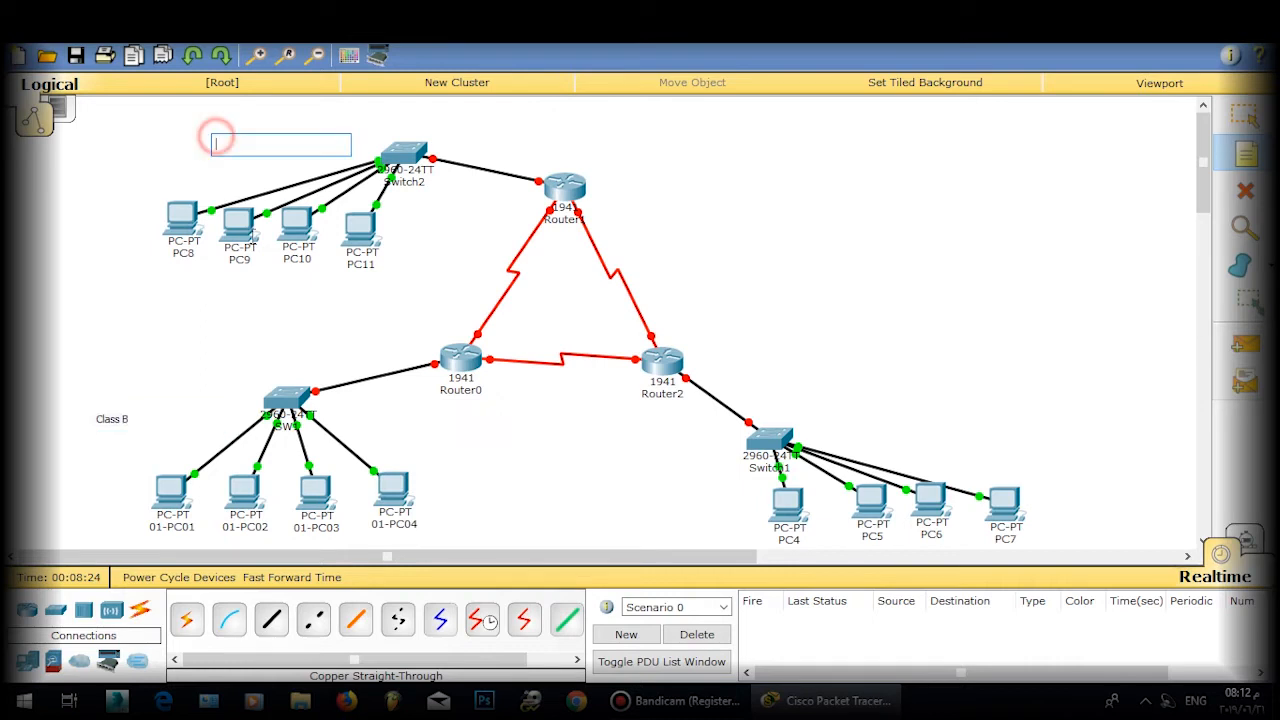
text(Class A)
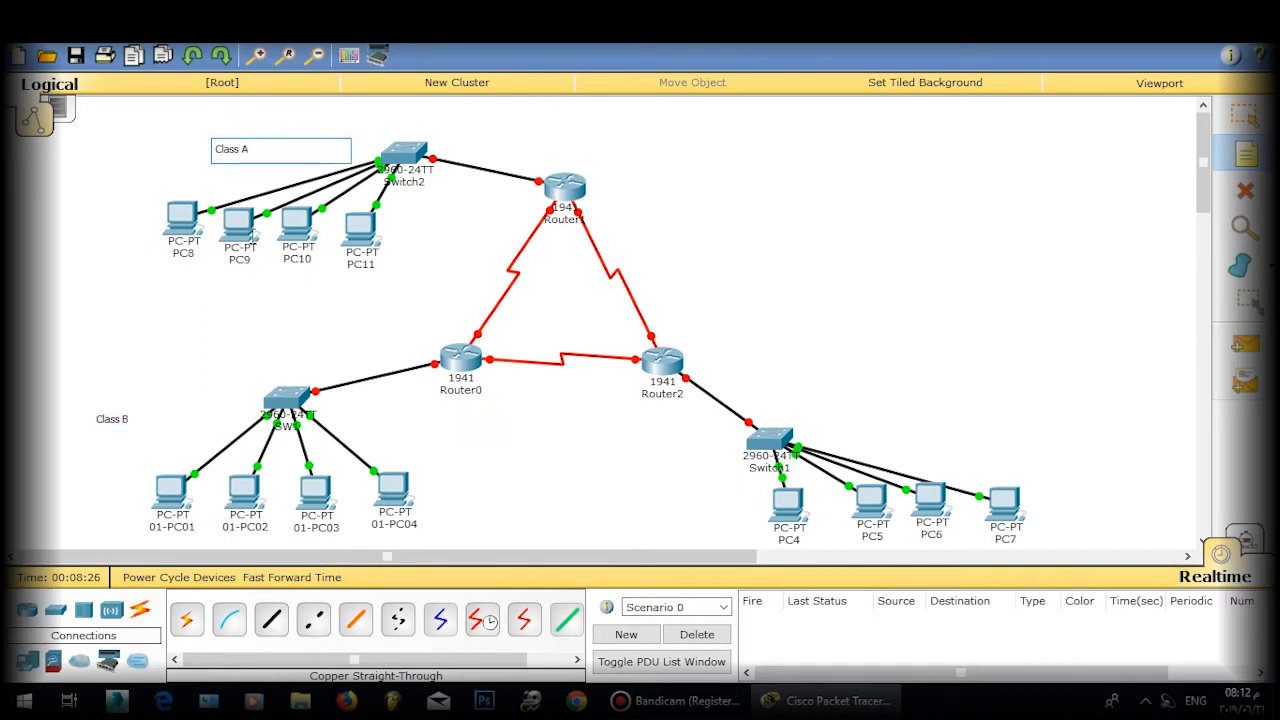
click(888, 400)
text(Cl)
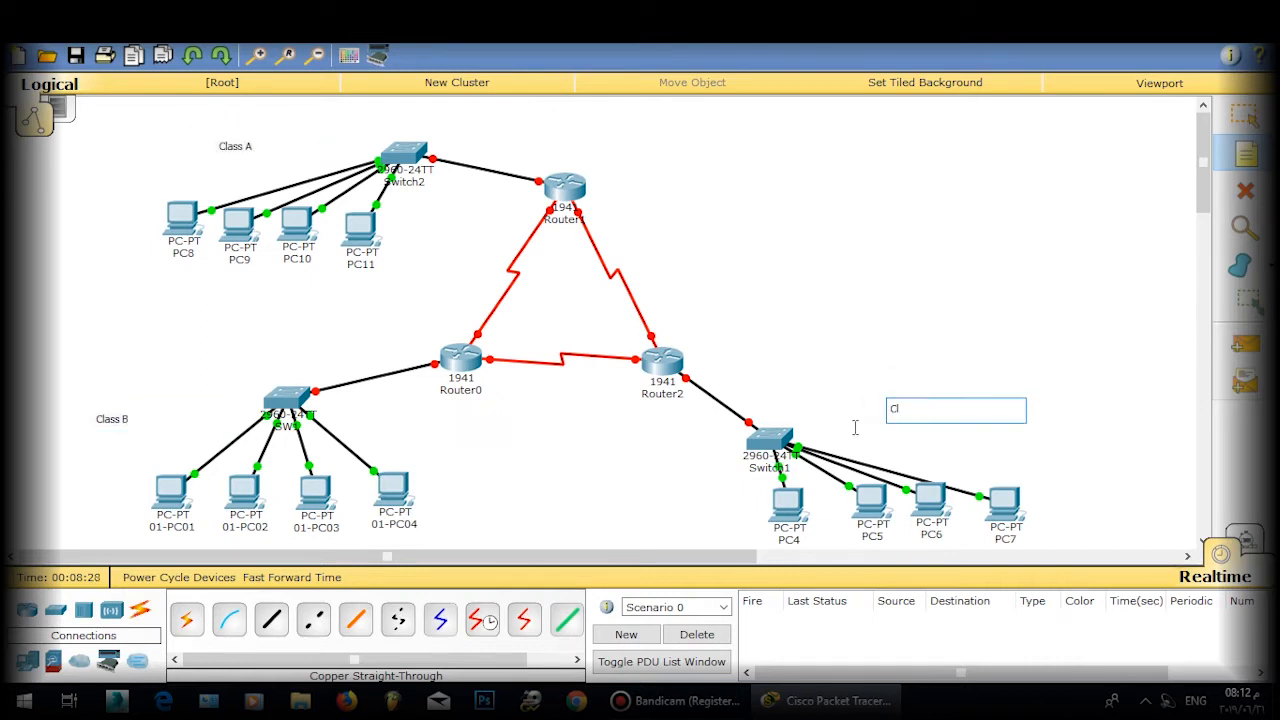
text(ass C)
key(Escape)
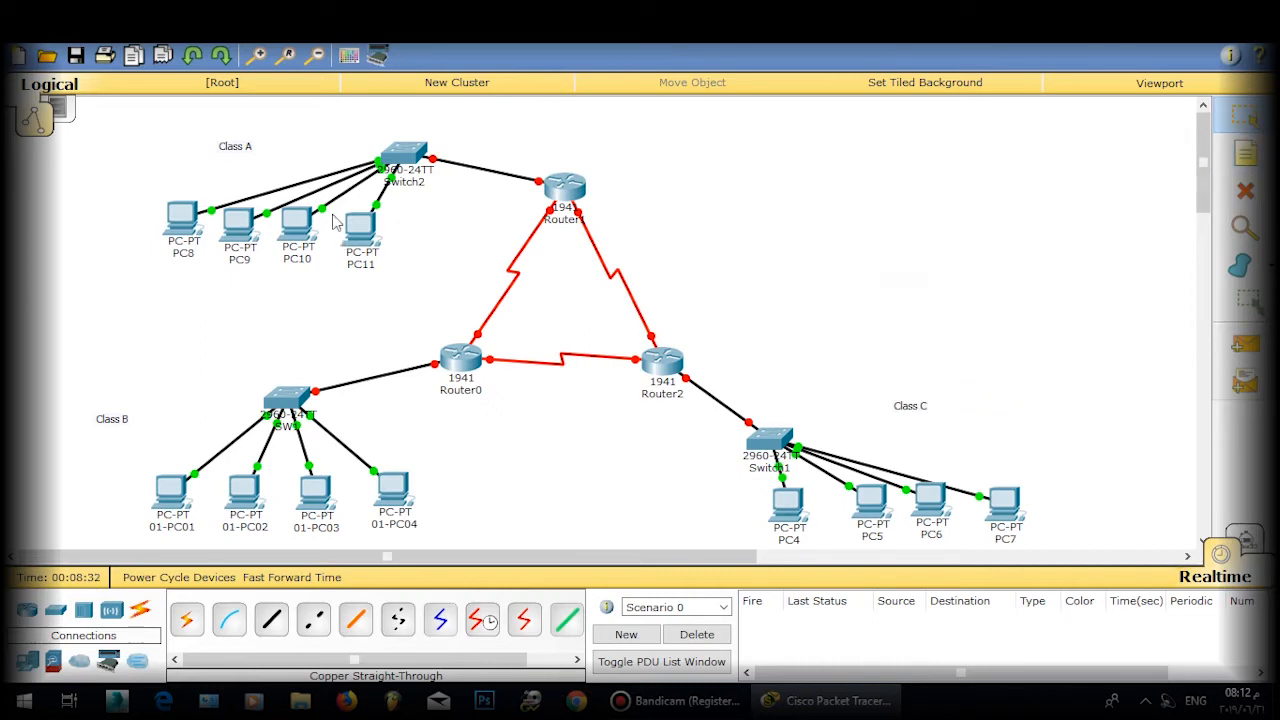
drag(236, 146, 264, 137)
Step: In Switch2's CLI, try the hostname command outside config mode, then exit the session
click(390, 158)
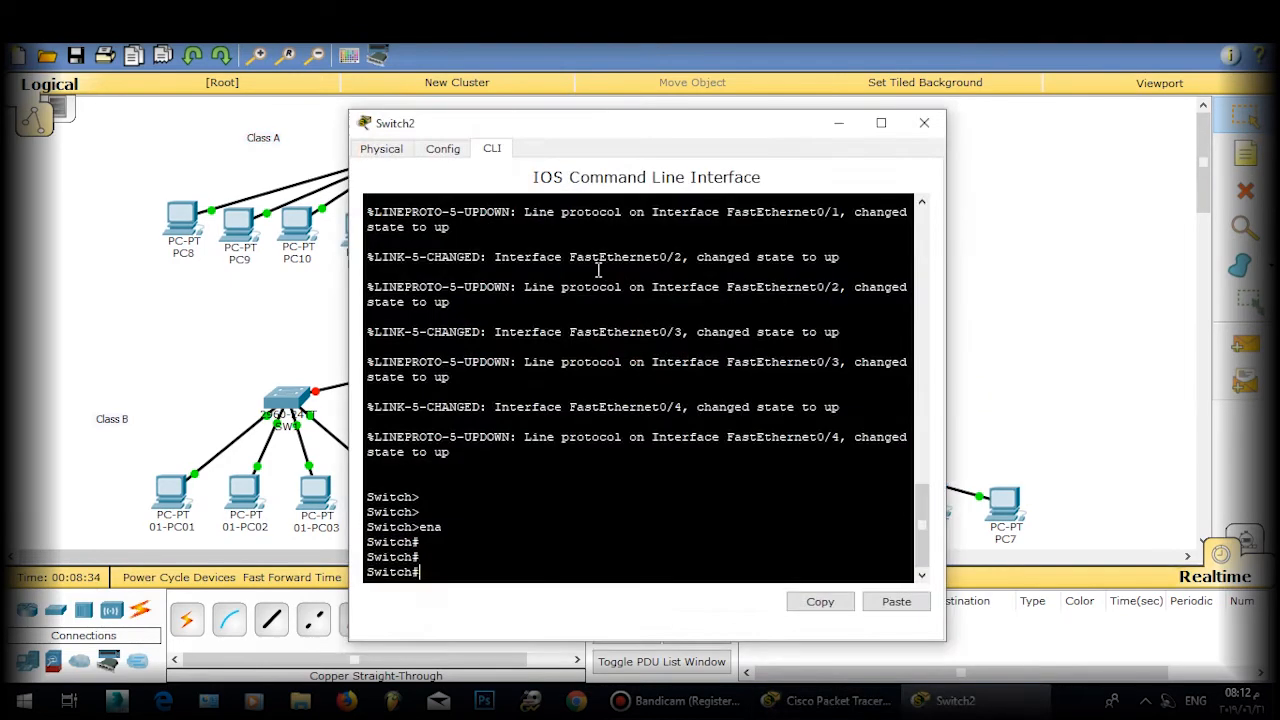
key(Return)
key(Return)
key(Return)
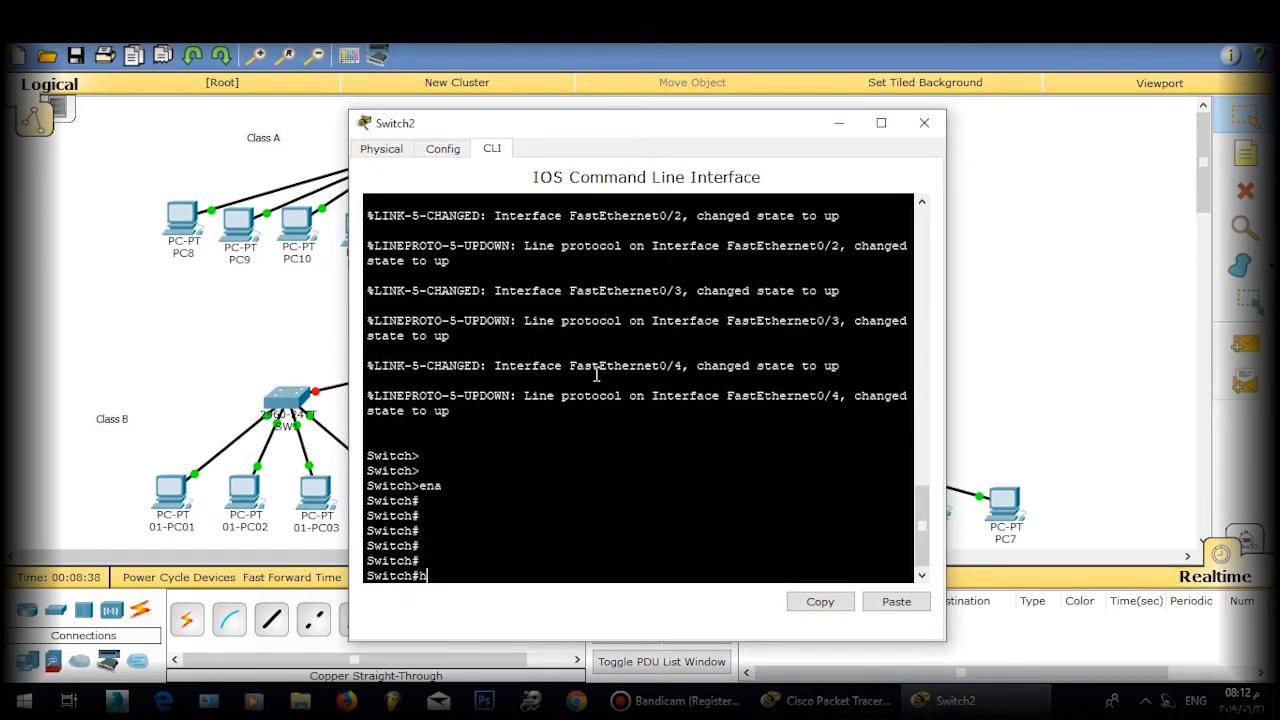
text(host)
key(Tab)
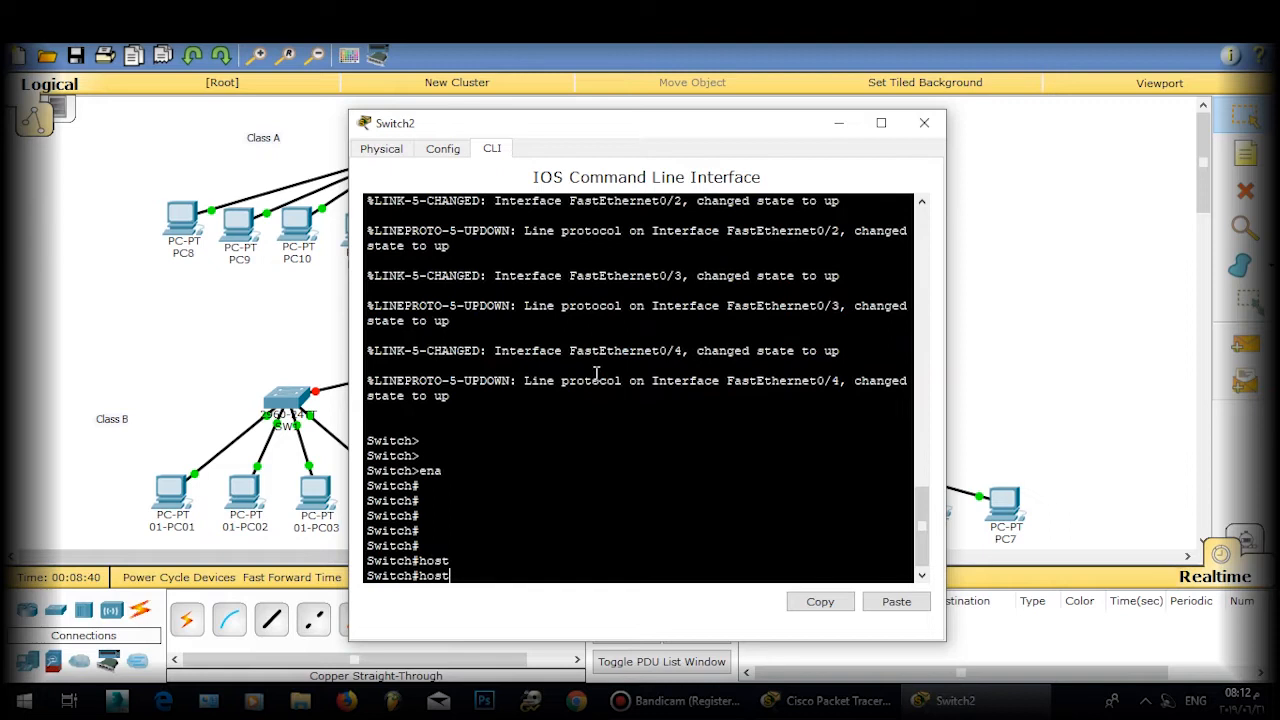
text(n)
key(Tab)
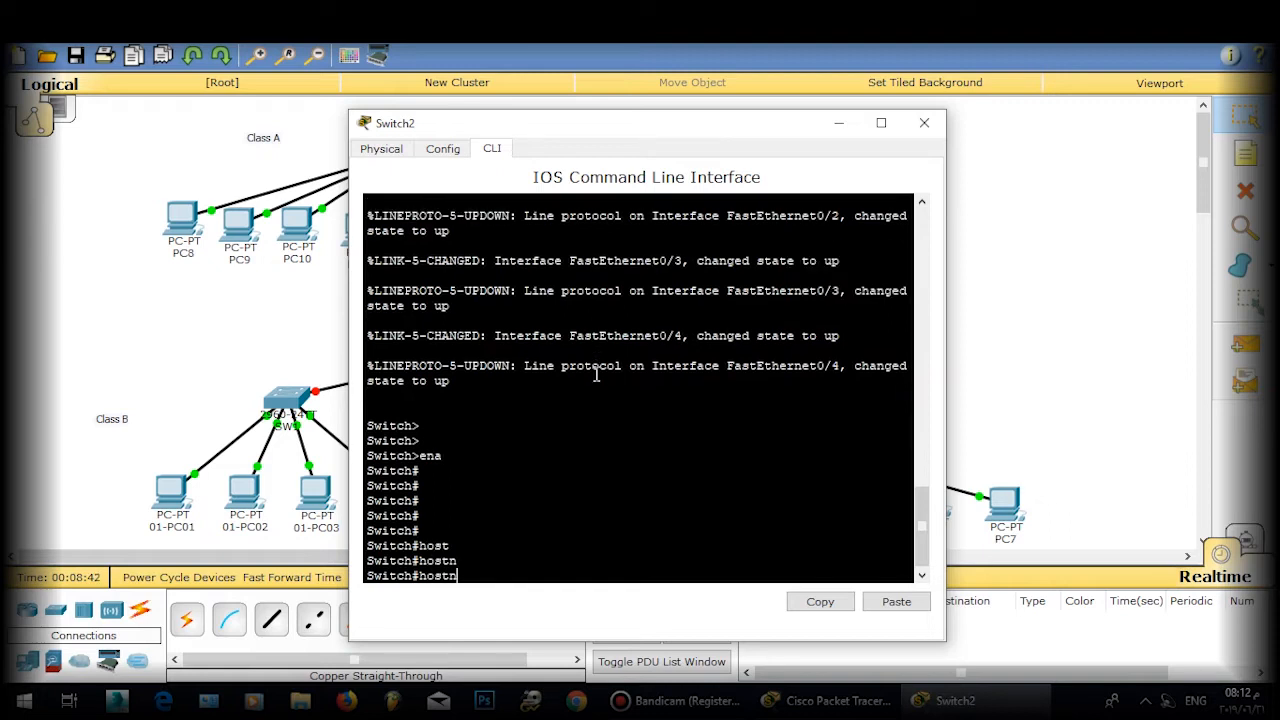
text(ame)
key(Tab)
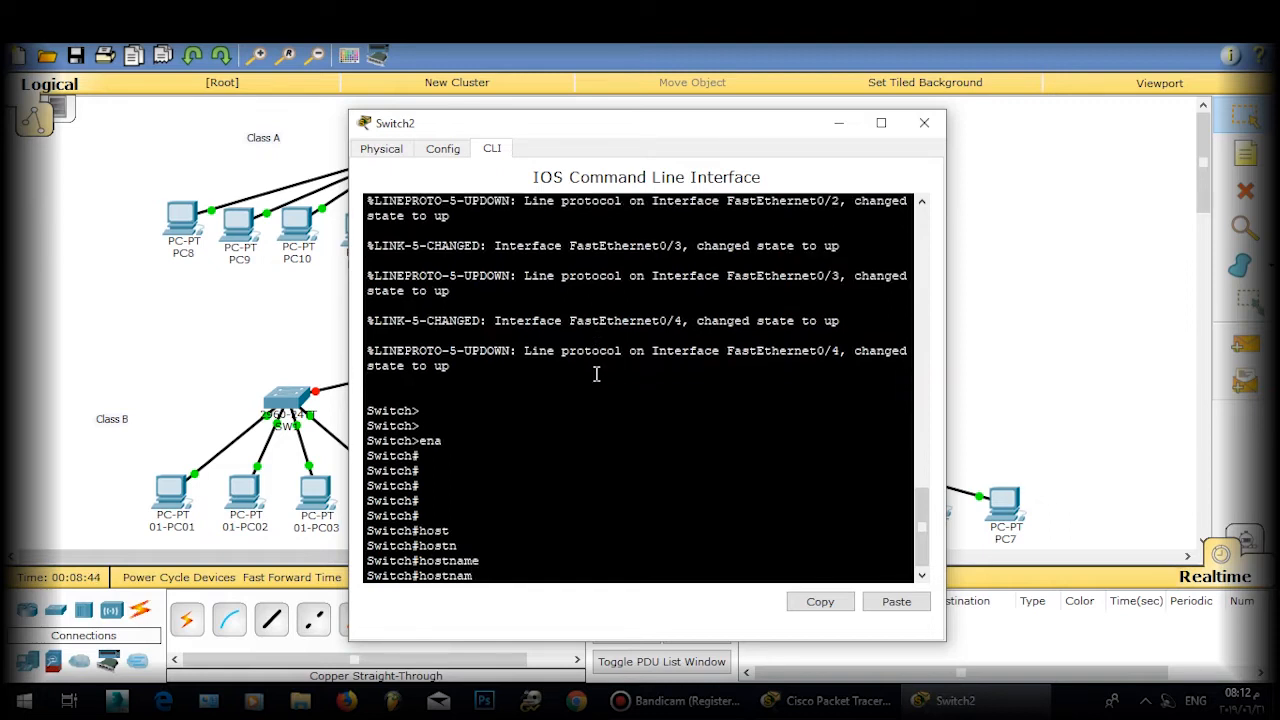
key(BackSpace)
key(BackSpace)
key(BackSpace)
key(BackSpace)
key(BackSpace)
key(BackSpace)
key(BackSpace)
text(exit)
key(Return)
key(Return)
key(Return)
Step: Run 'ena' and 'conf t', then set the hostname to SW0
text(e)
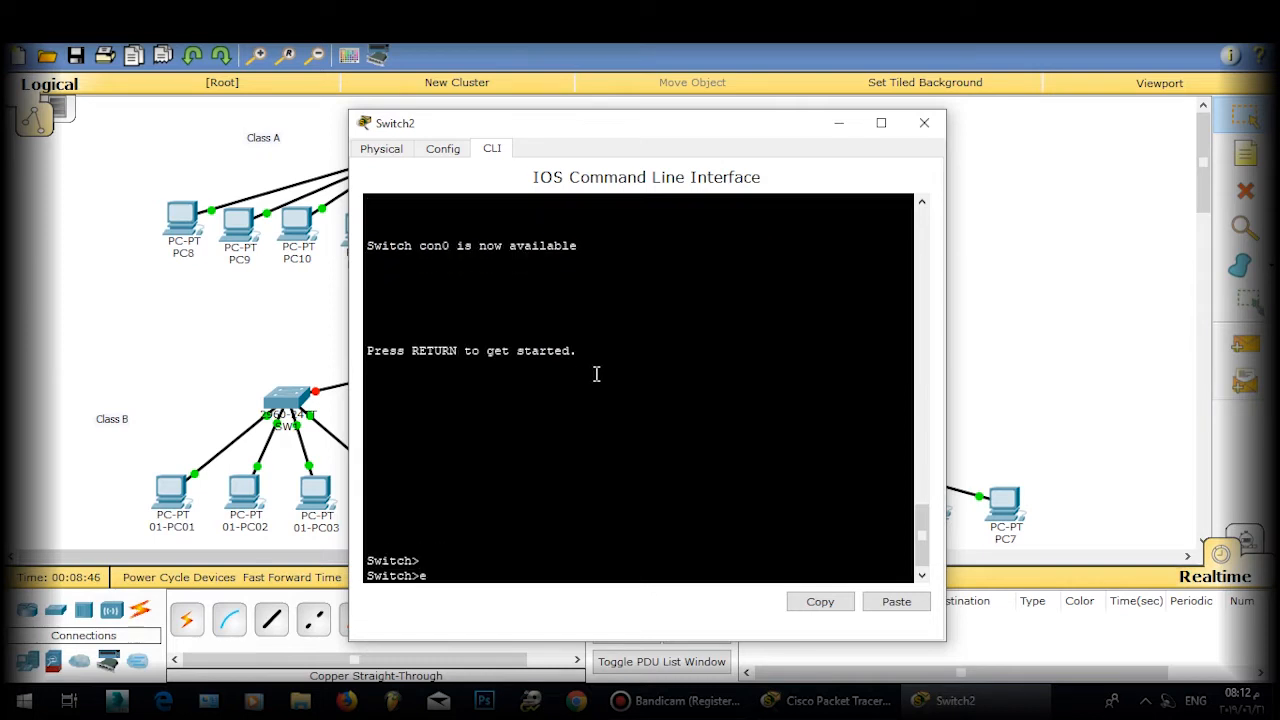
text(na)
key(Return)
key(Return)
key(Return)
text(conf t)
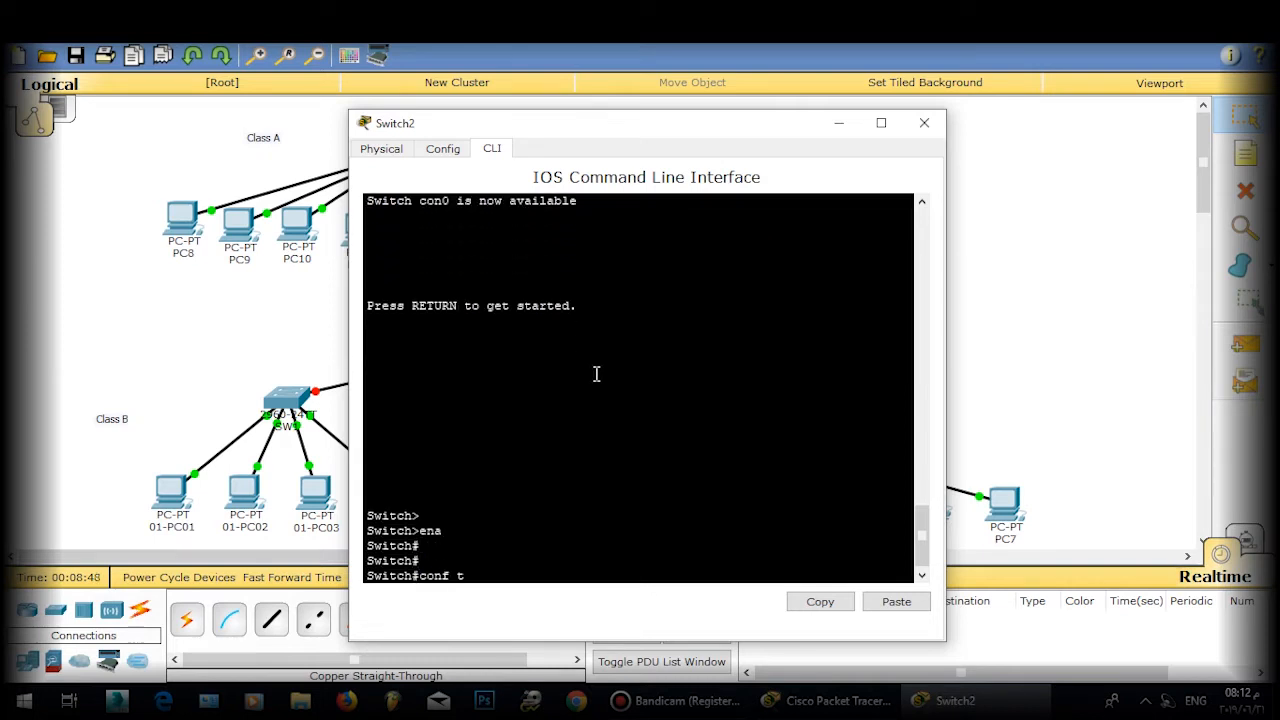
key(Return)
key(Return)
key(Return)
text(hos)
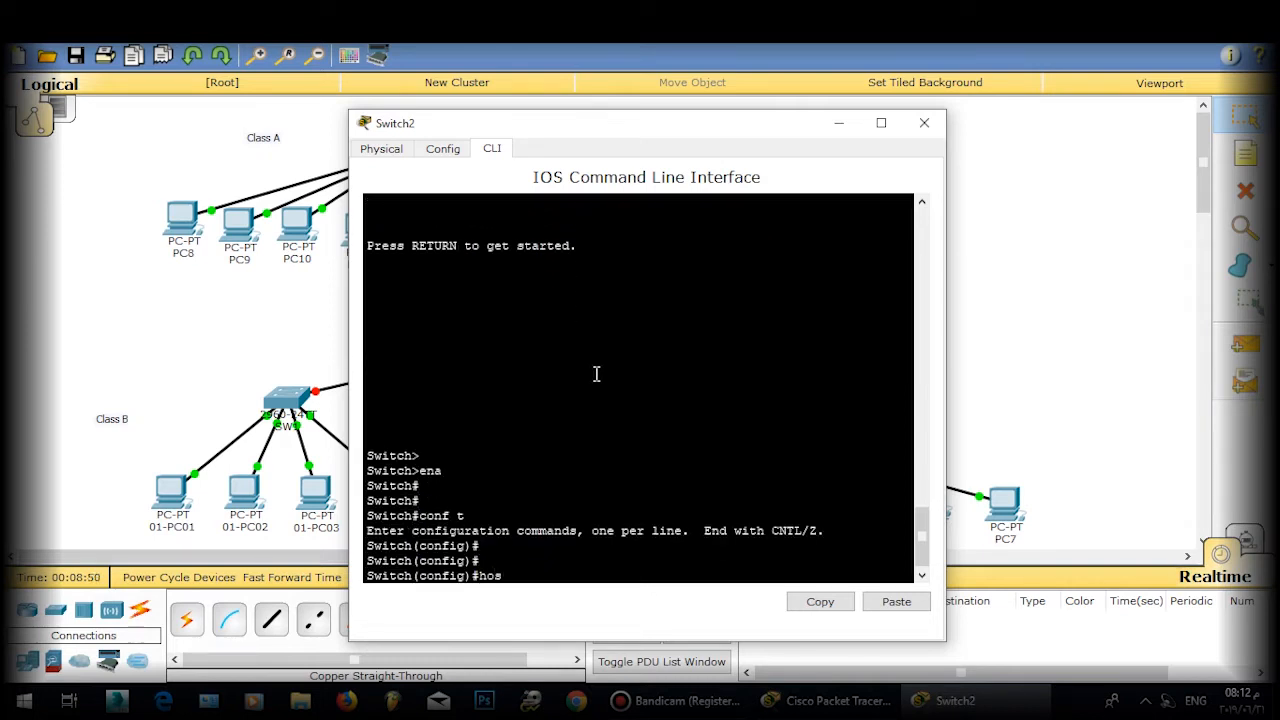
text(t)
key(Tab)
text(SW)
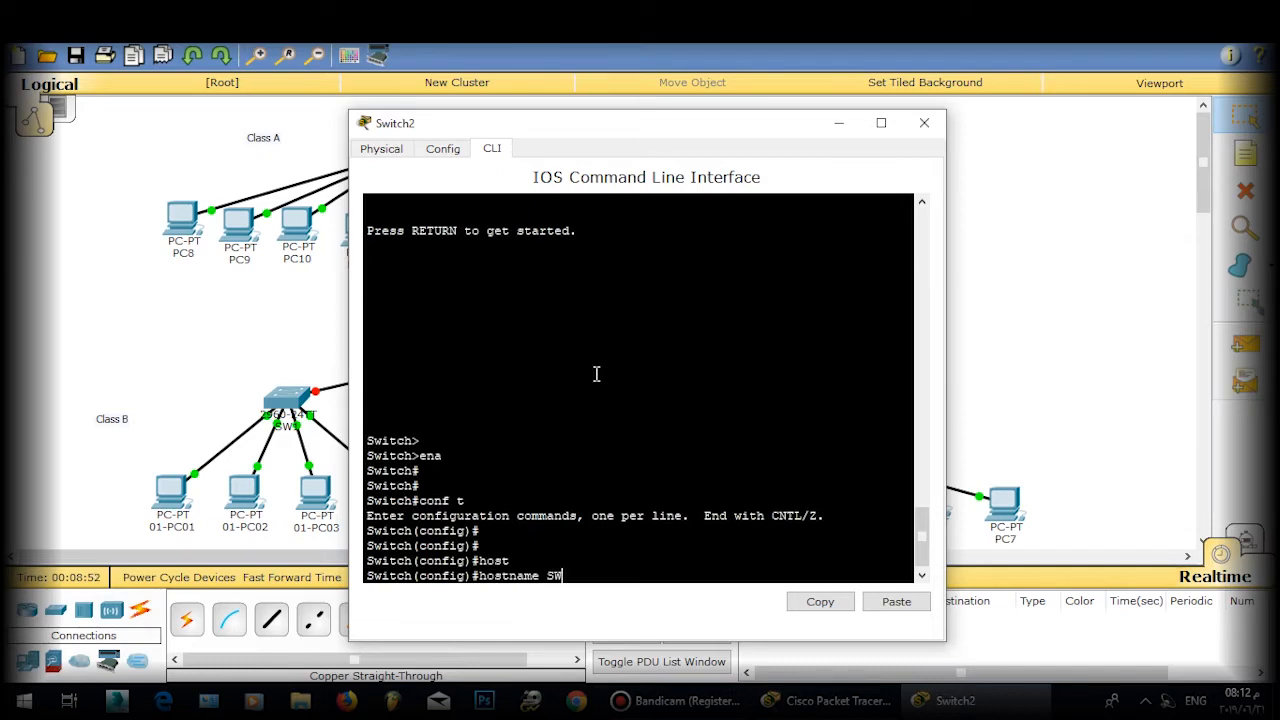
text(0)
key(Return)
text(\\)
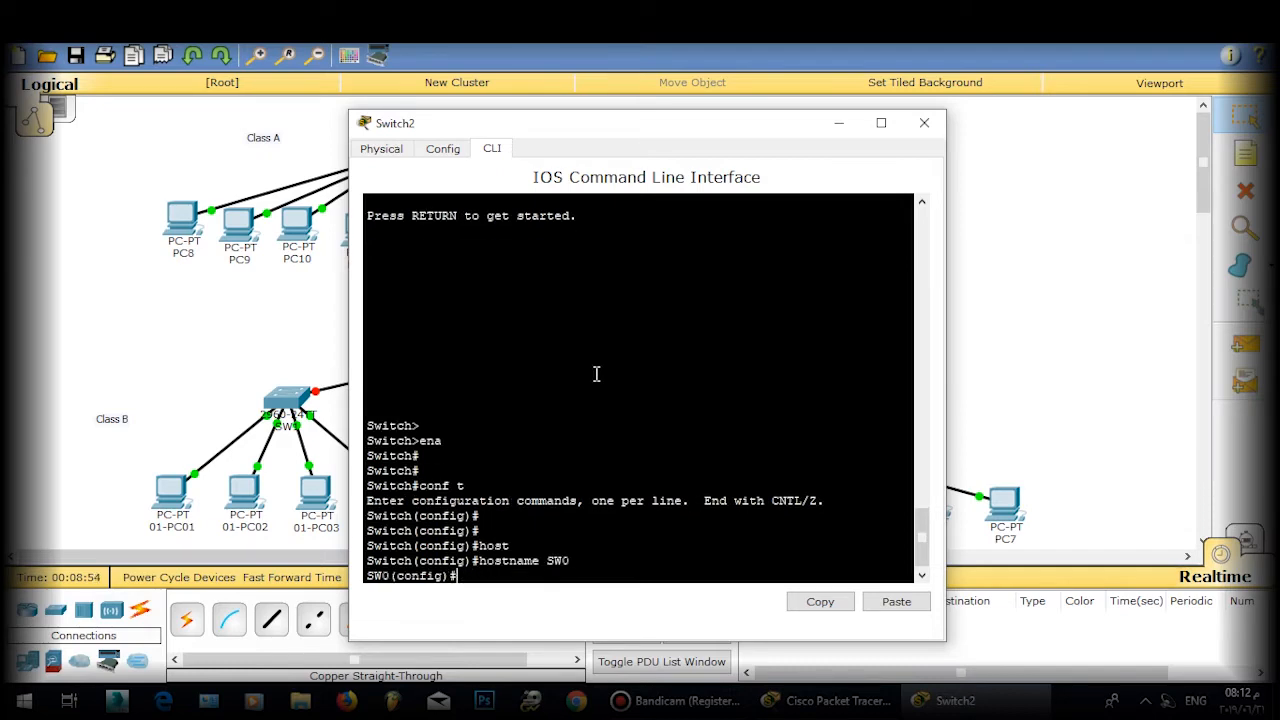
text(int vlan 1)
Step: Assign VLAN 1 the address 10.1.1.1 255.255.255.0 and bring it up with no shutdown
key(Return)
key(Return)
key(Return)
text(ip ad 10)
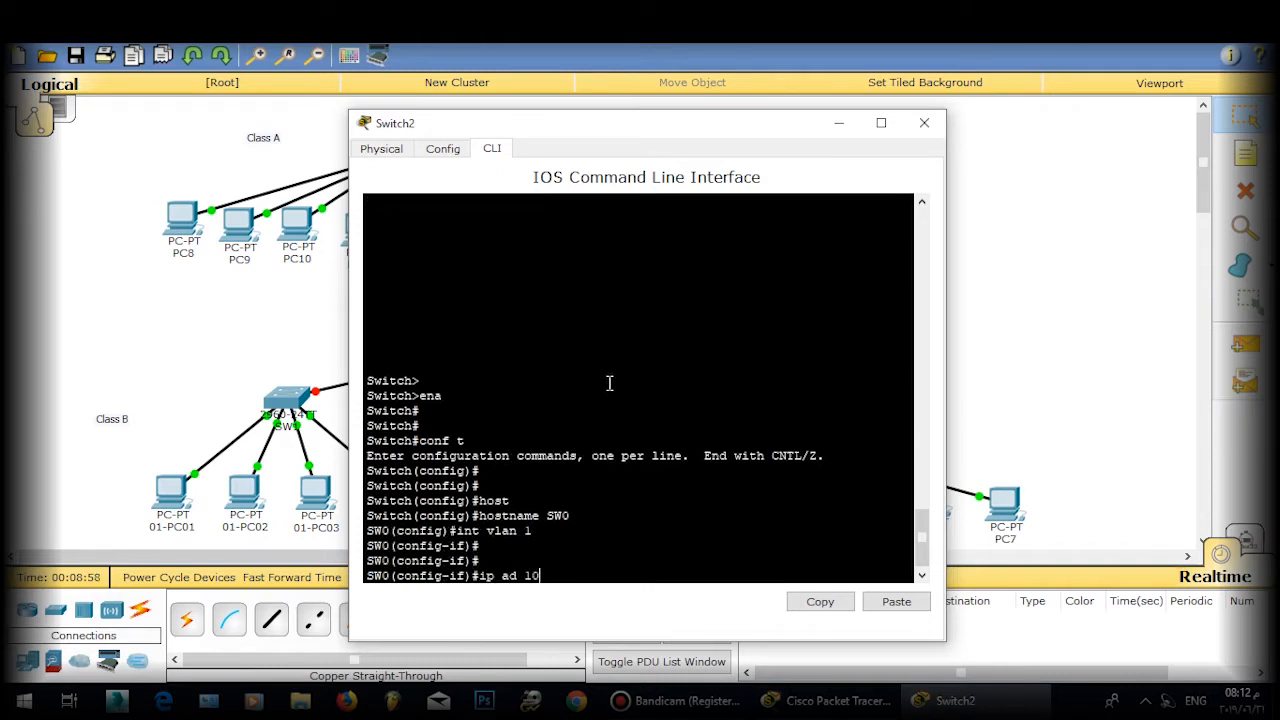
text(.1.1.1 255.255.255.01.)
key(Return)
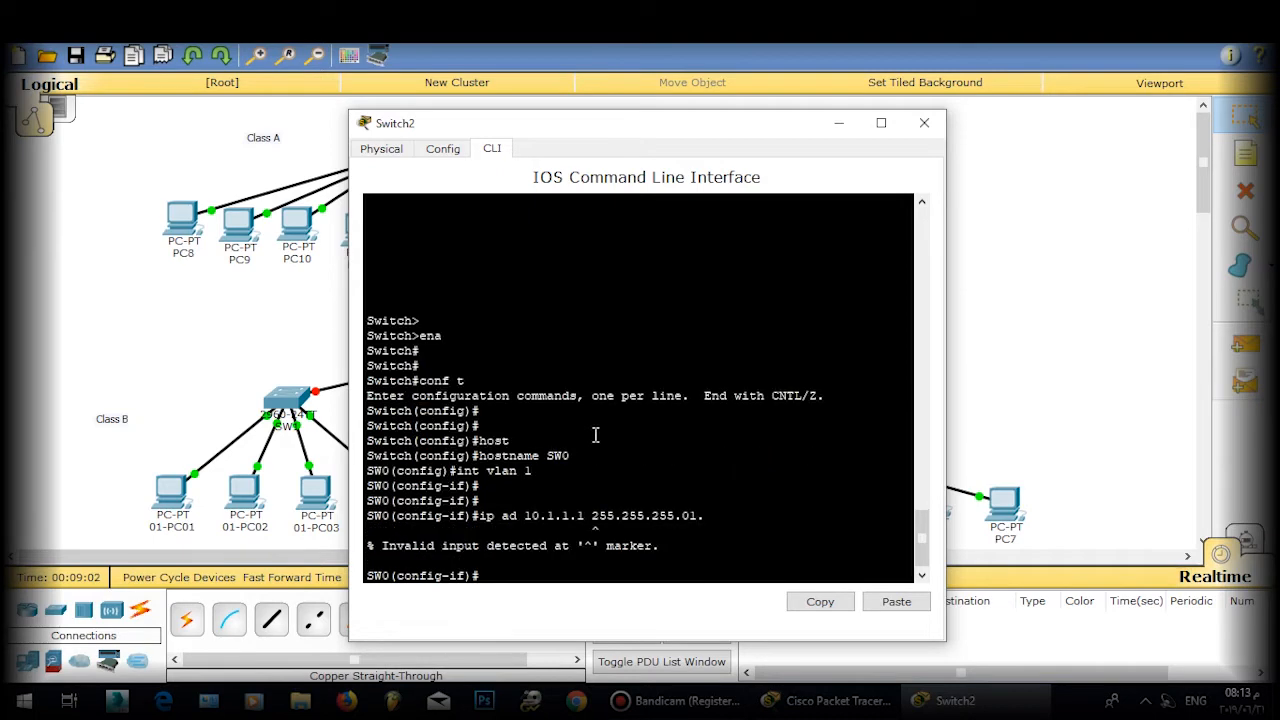
key(Up)
key(Return)
key(Return)
key(Return)
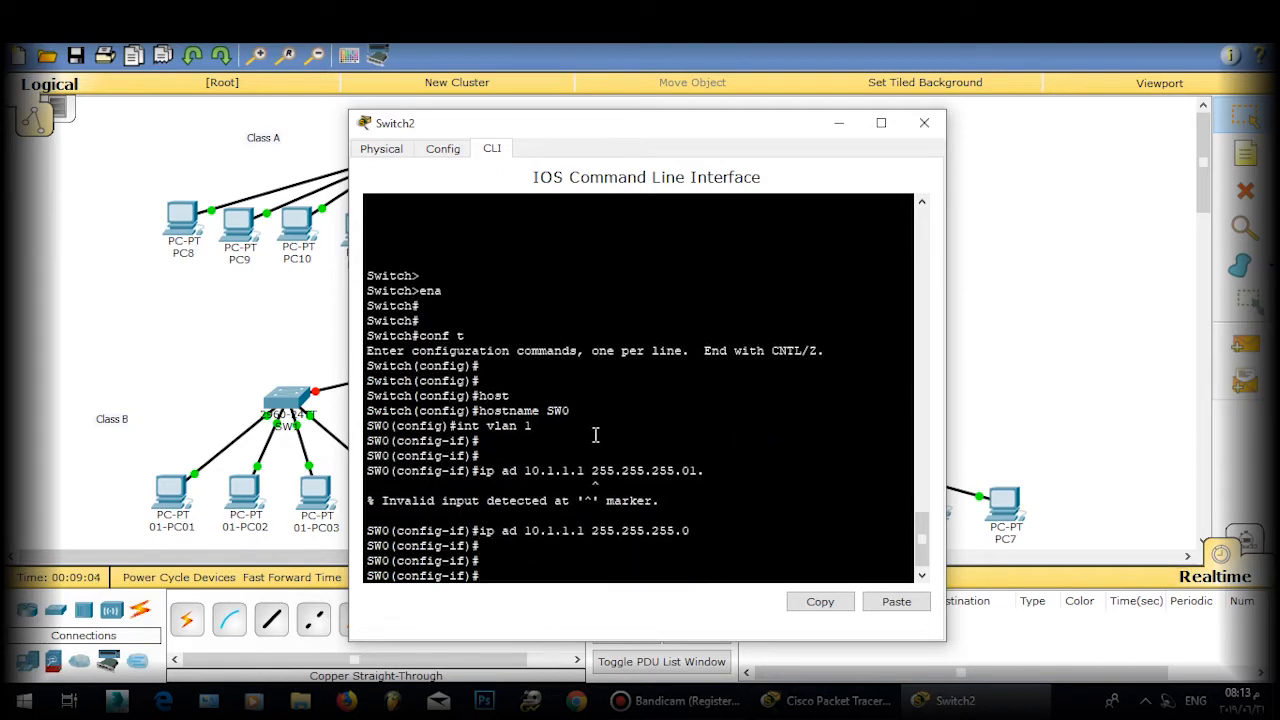
text(no sh)
key(Tab)
key(Return)
key(Return)
text(exit)
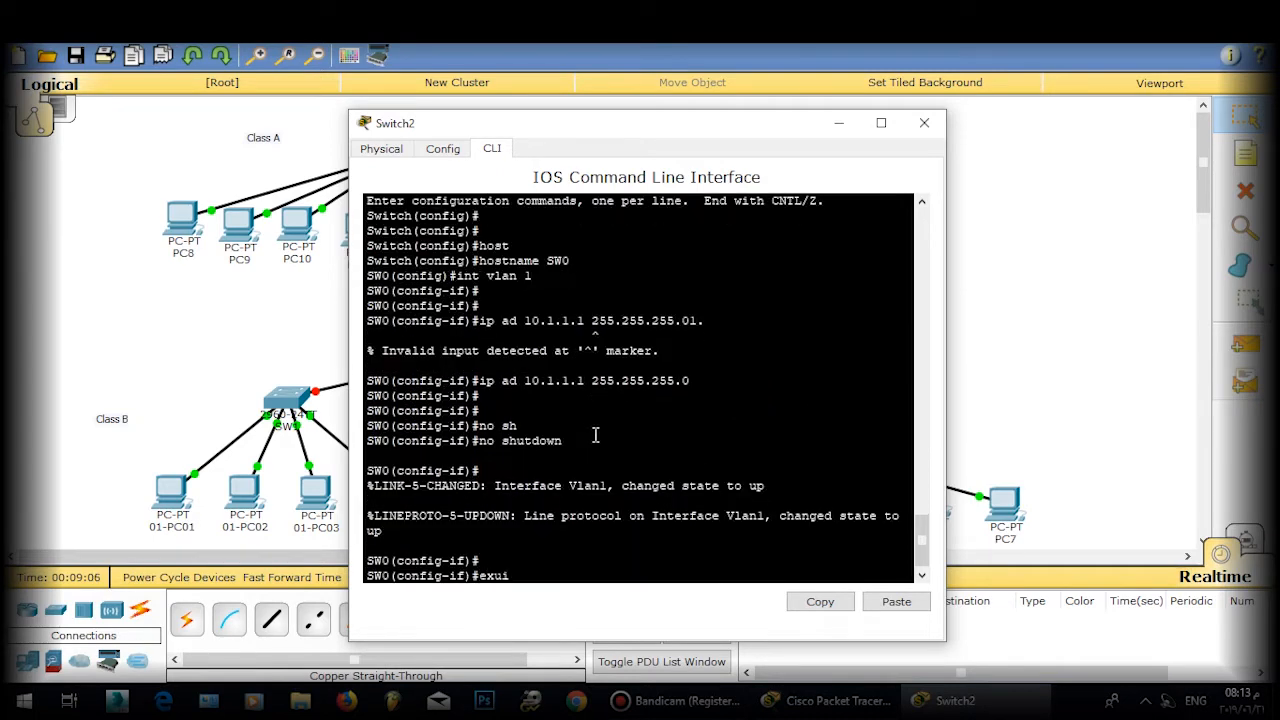
Step: Configure interface VLAN 2 with 10.1.2.1 255.255.255.0 and exit
key(Return)
key(Return)
key(Return)
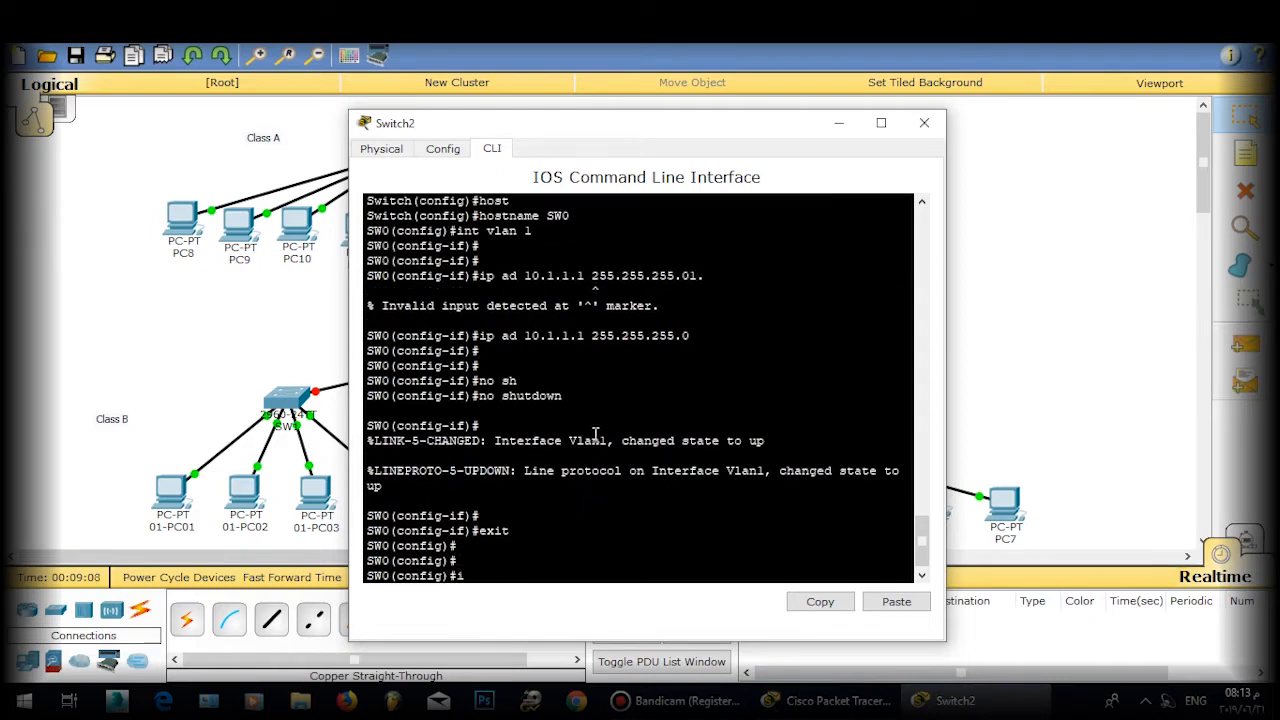
text(int vlan 2)
key(Return)
key(Return)
key(Return)
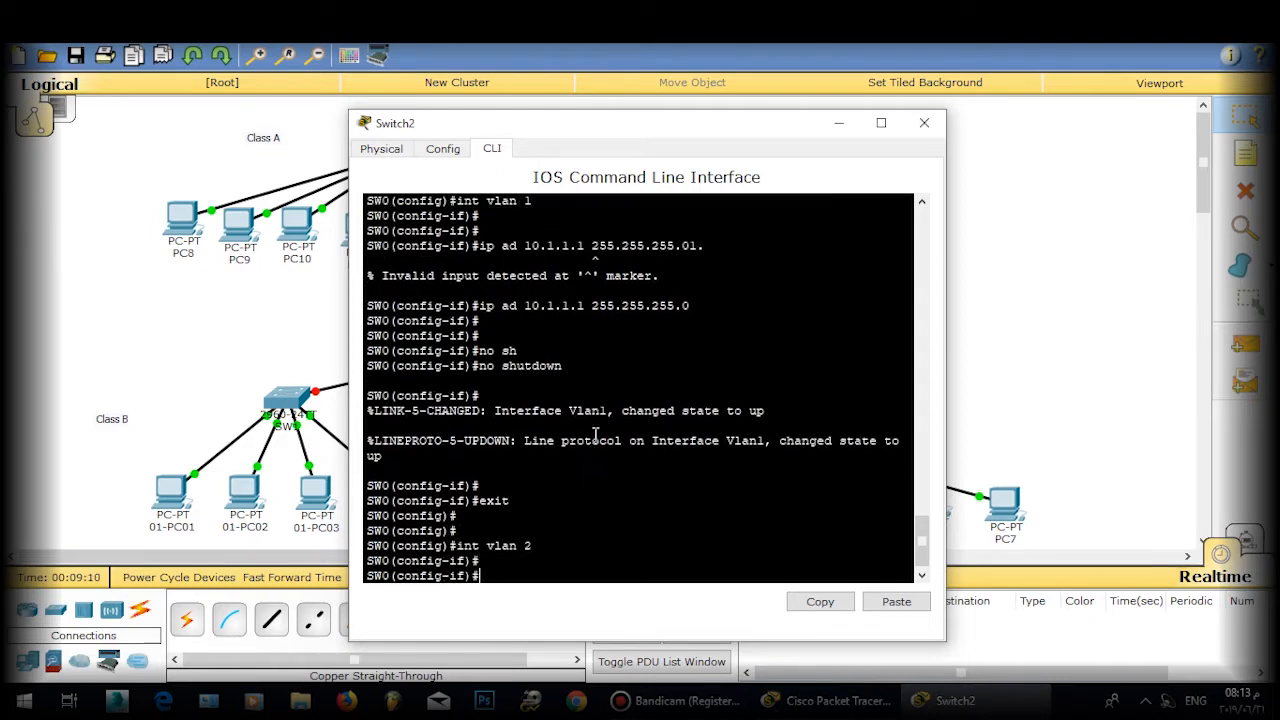
text(i)
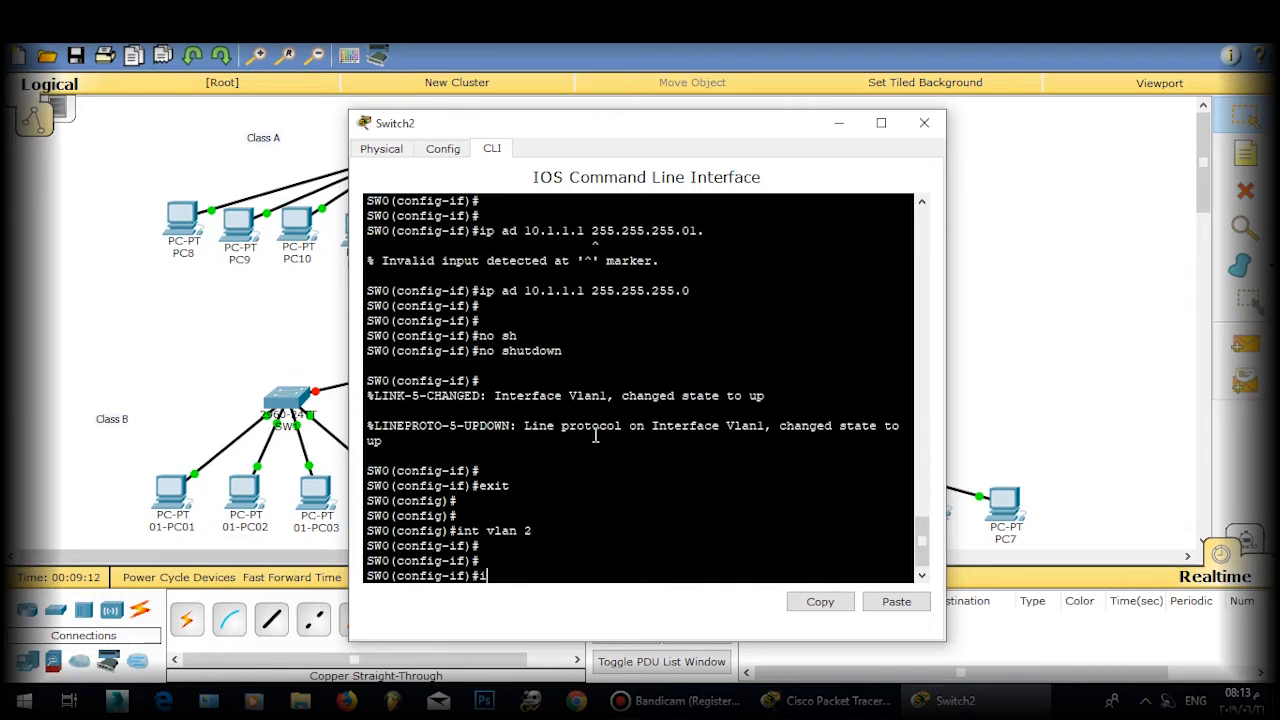
text(p ad 190.)
key(Return)
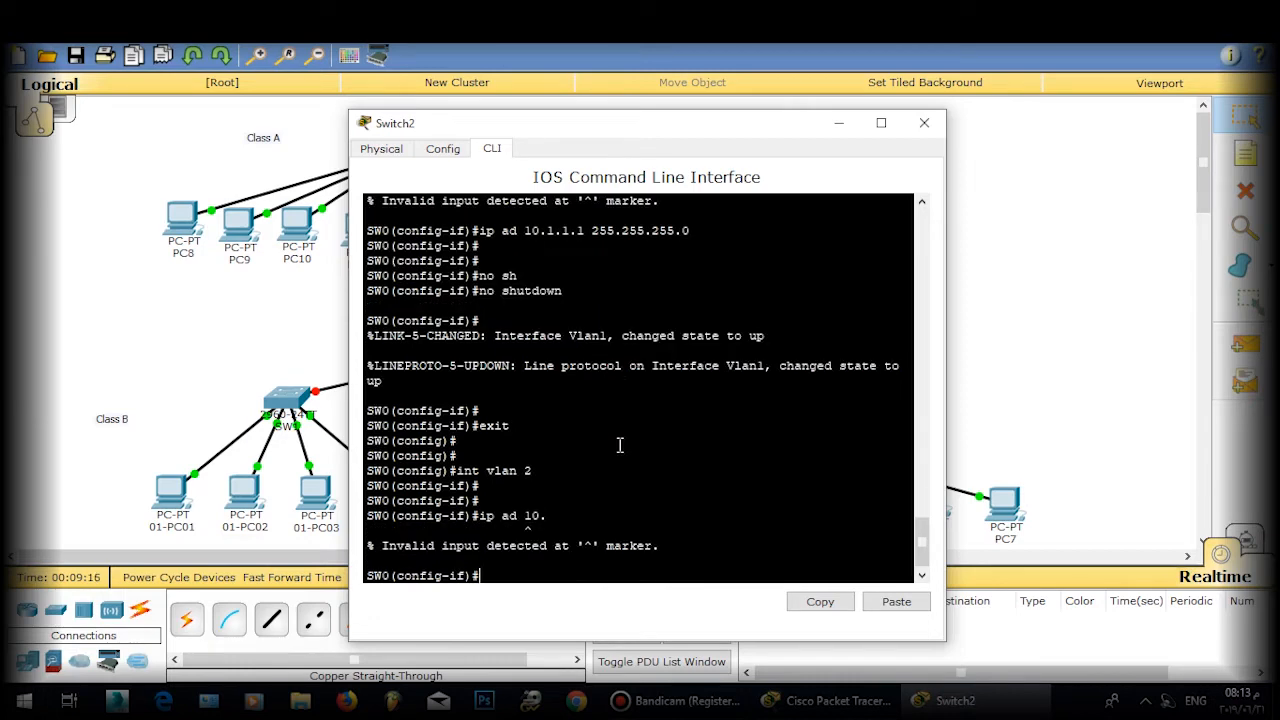
key(Up)
text(1.2.1 255.255.255.0)
key(Return)
key(Return)
key(Return)
text(exit)
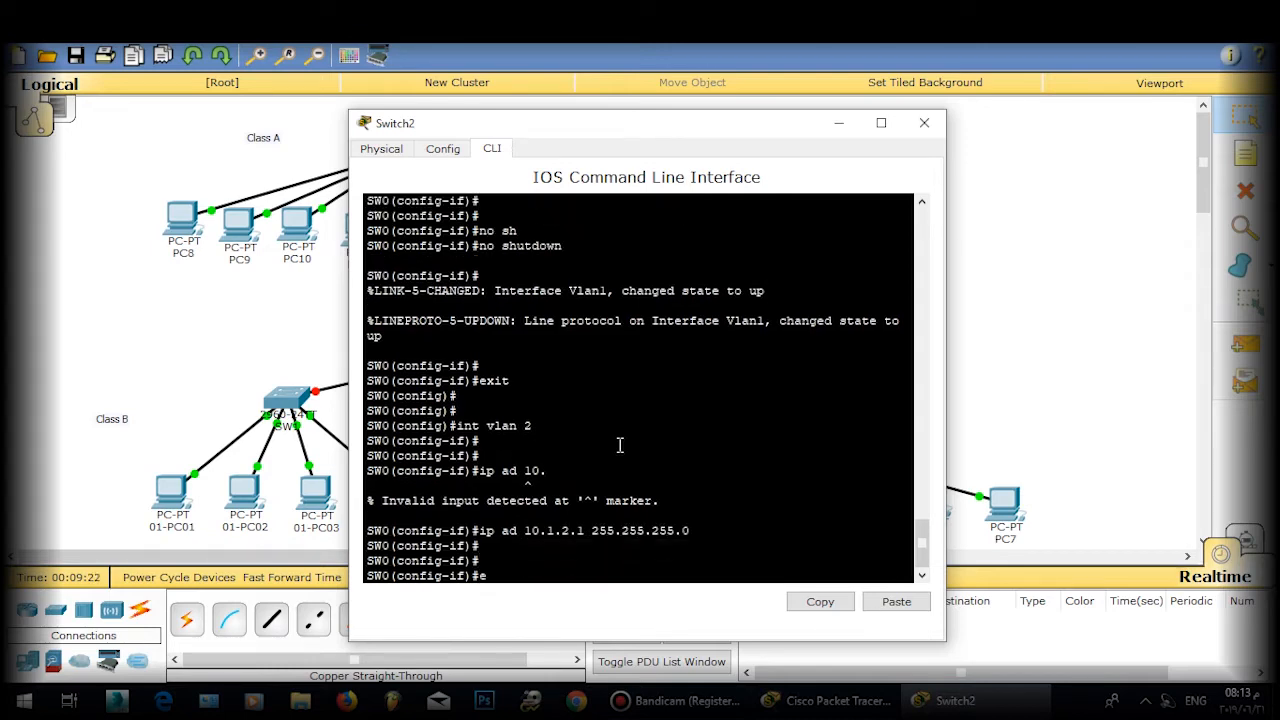
key(Return)
key(Return)
key(Return)
Step: Give SW0's VLAN 3 interface the address 10.1.3.1 with mask 255.255.255.0
text(int vl)
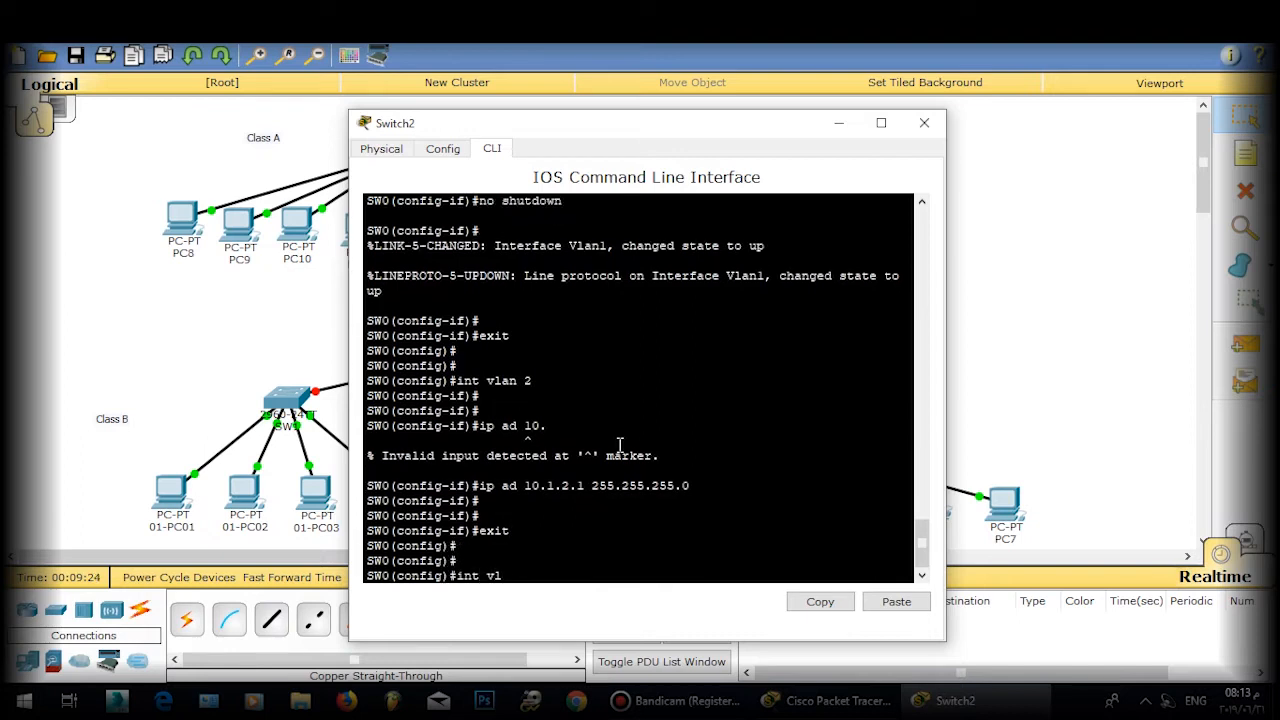
text(an3)
key(Return)
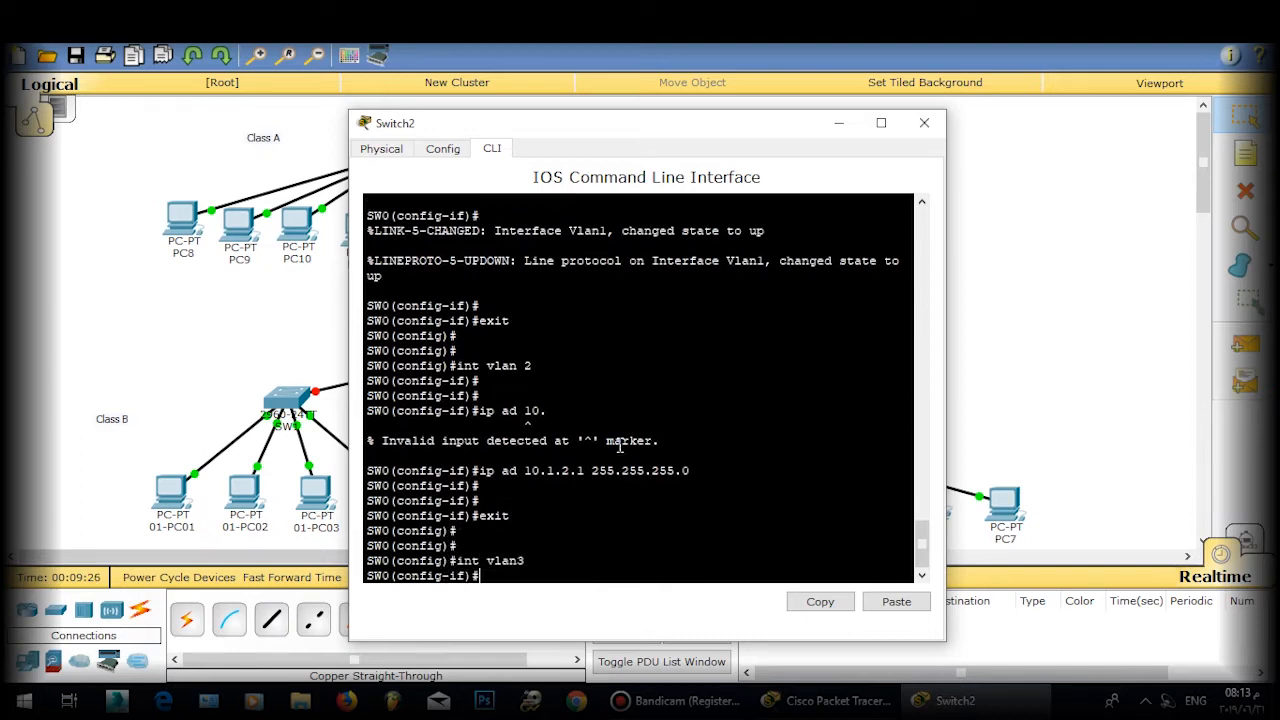
key(Return)
text(ip ad 10.1.3.)
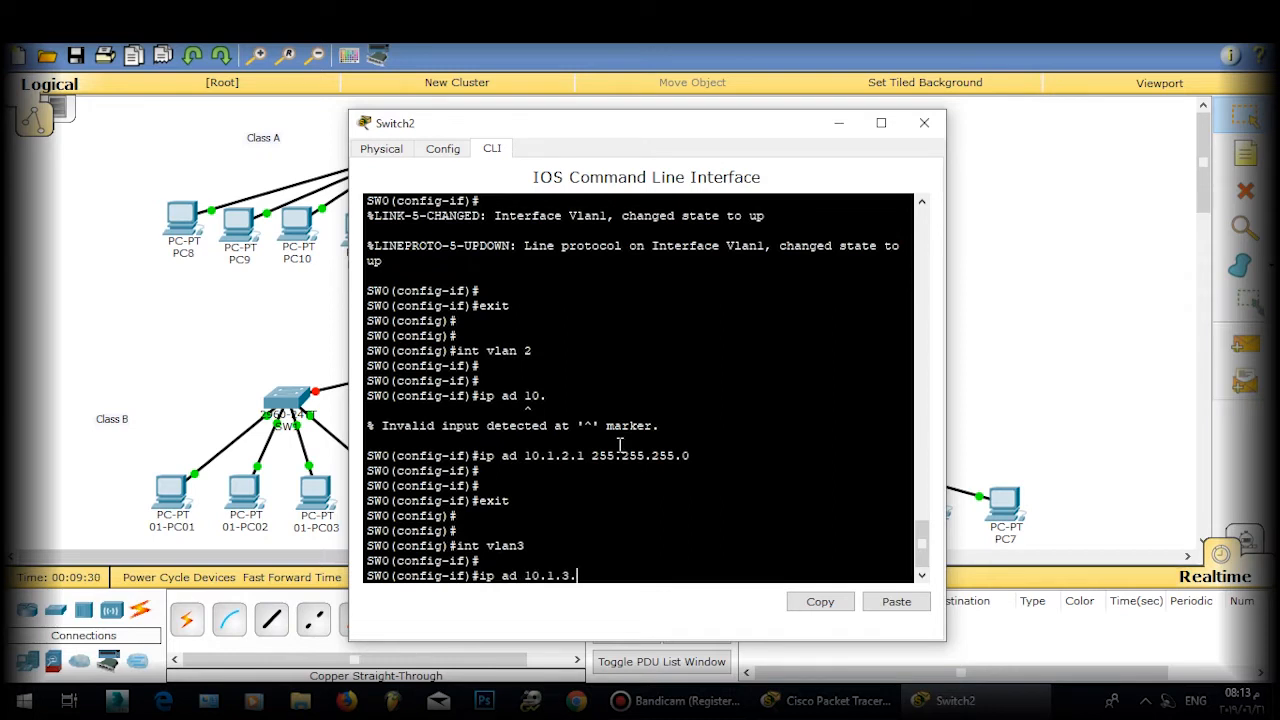
text(1 255.255.255.0)
key(Return)
key(Return)
key(Return)
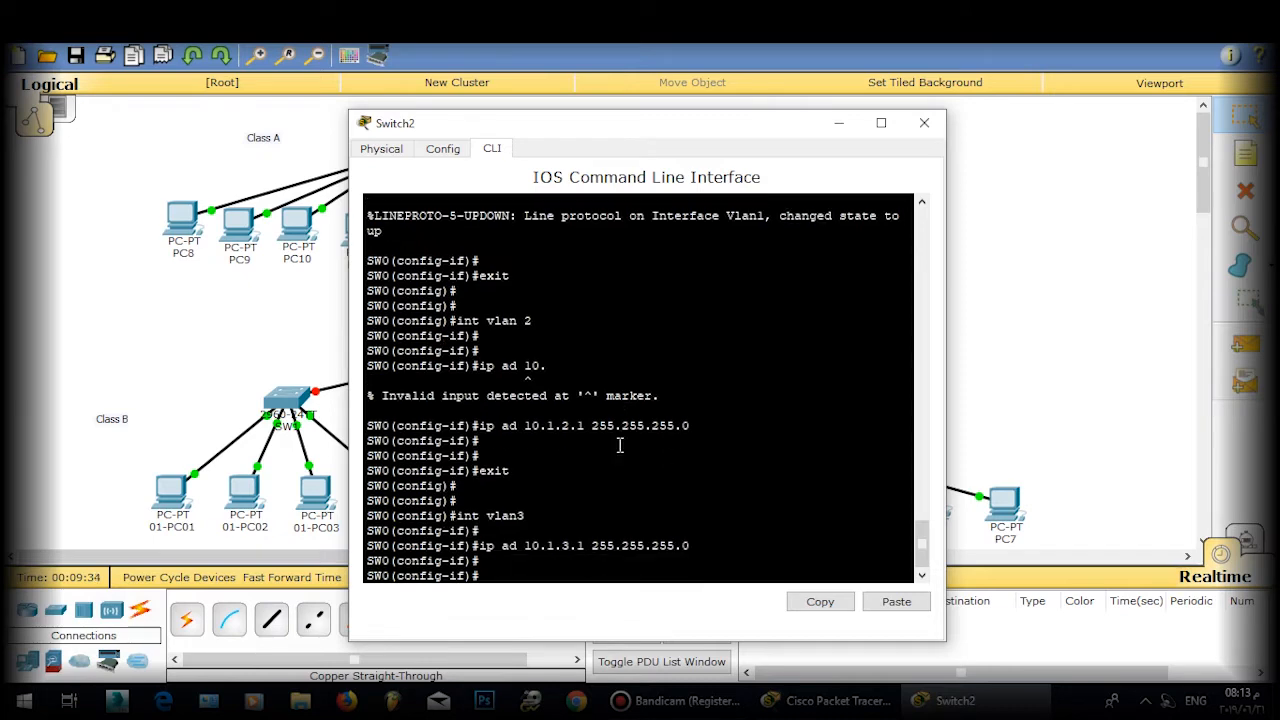
text(exit\)
key(Return)
key(Return)
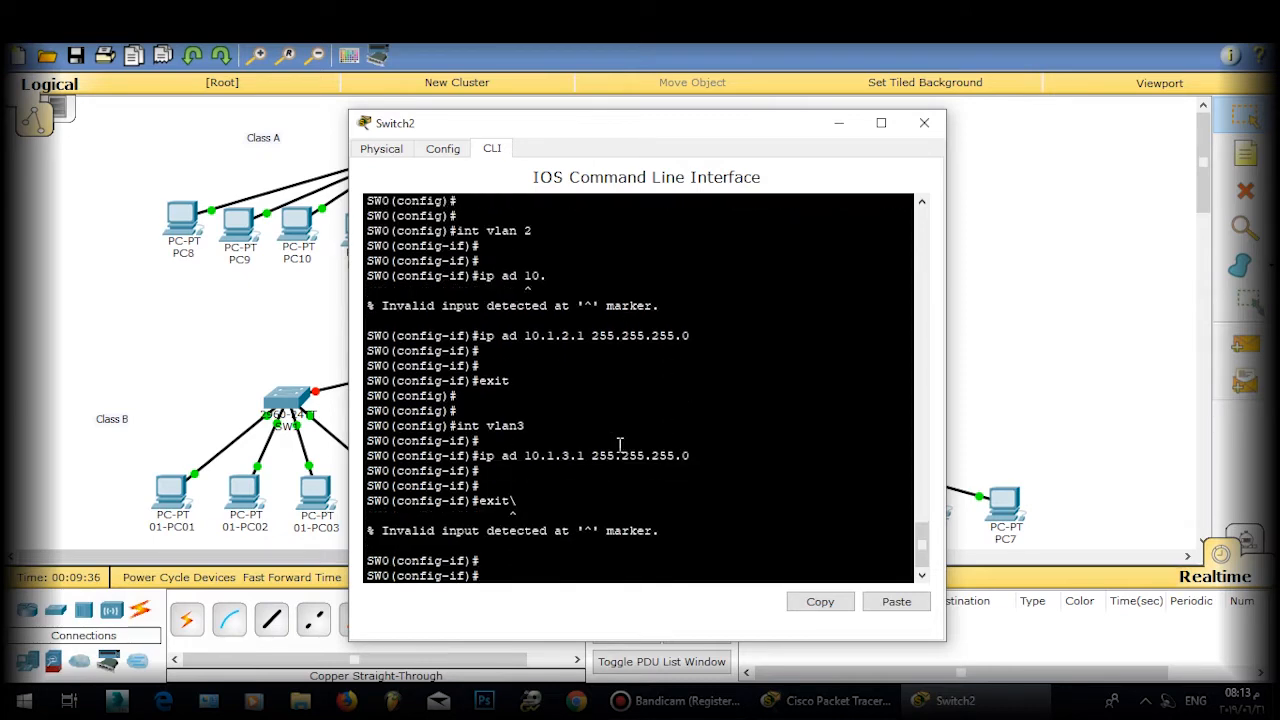
text(exirt)
key(Return)
text(exit)
key(Return)
key(Return)
key(Return)
Step: Assign the VLAN 4 interface 10.1.4.1 /24 and return to global configuration
text(ig)#i)
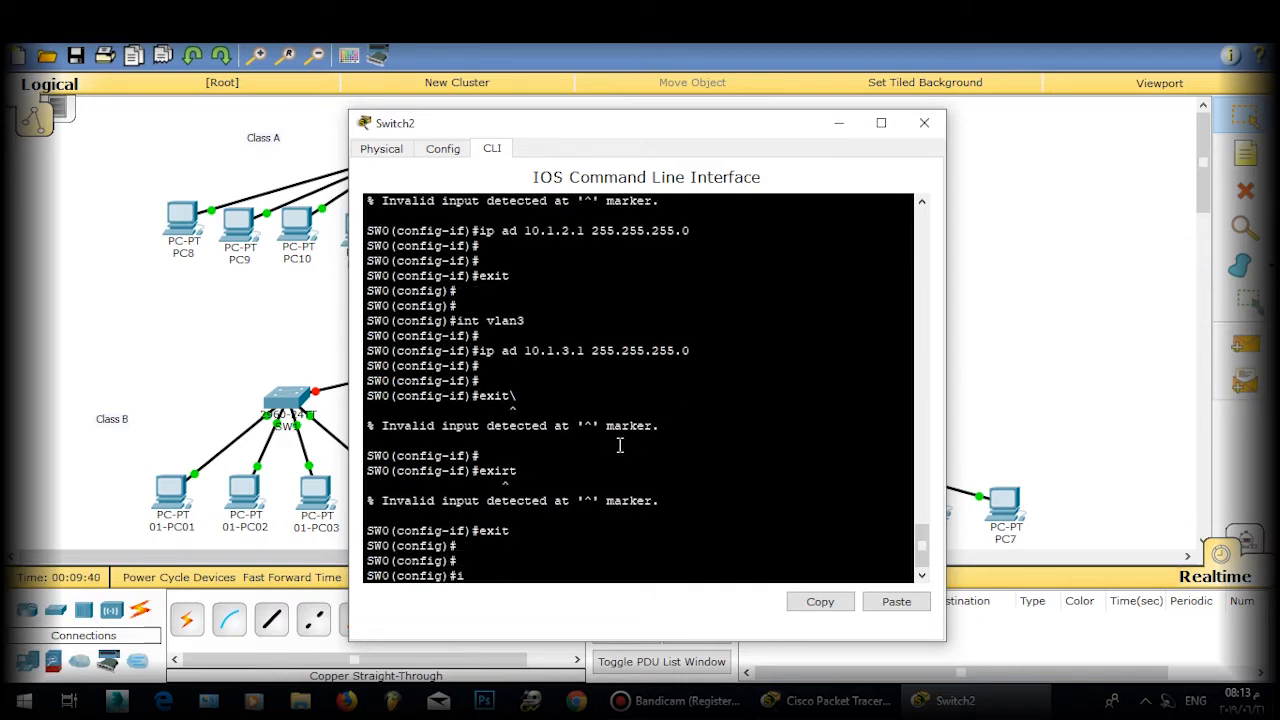
text(nt vlan 4)
key(Return)
key(Return)
key(Return)
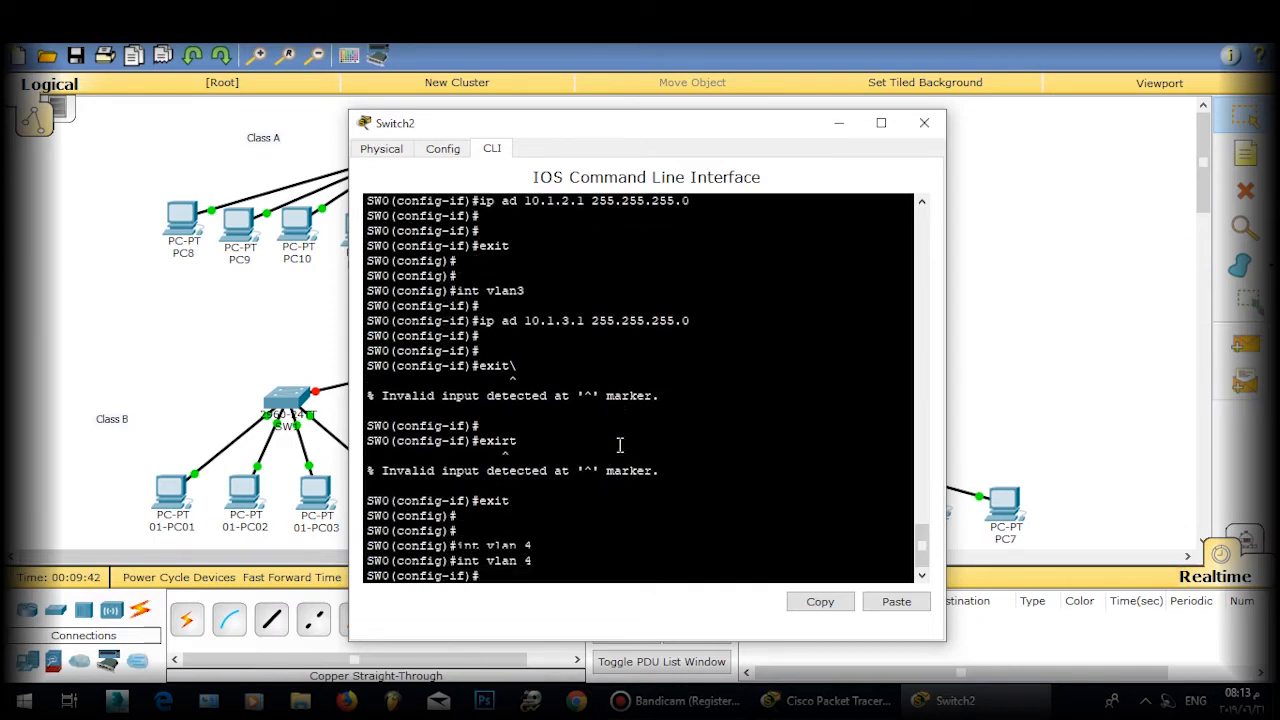
text(ip ad)
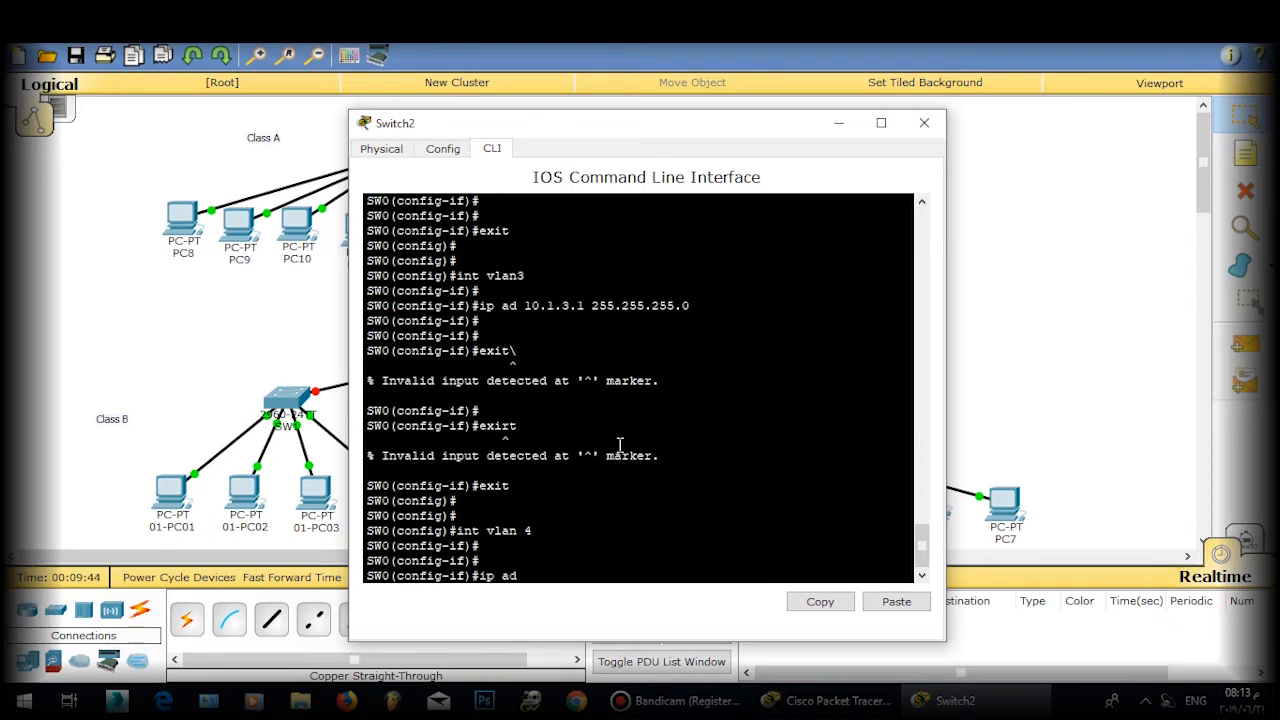
text( 10.)
key(Return)
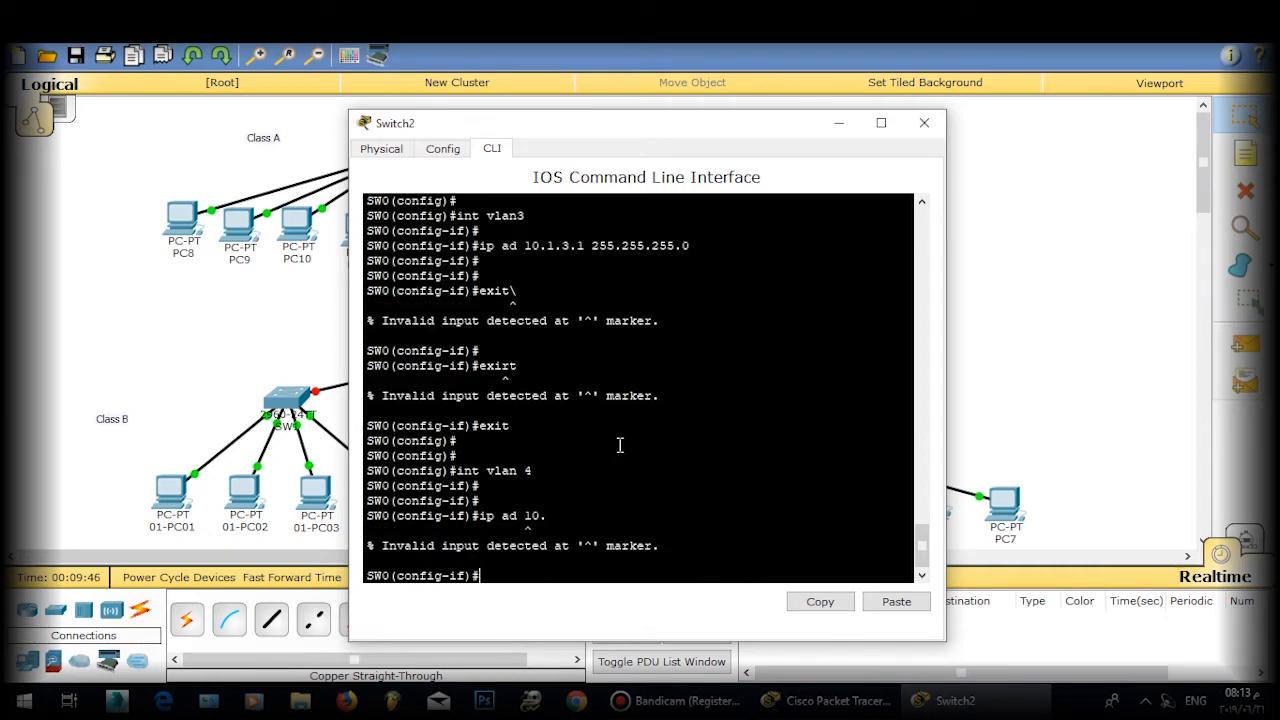
key(Up)
text(1)
text(.4.10)
key(BackSpace)
text(255.255.2)
text(55.255.0)
key(Return)
key(Return)
key(Return)
key(Return)
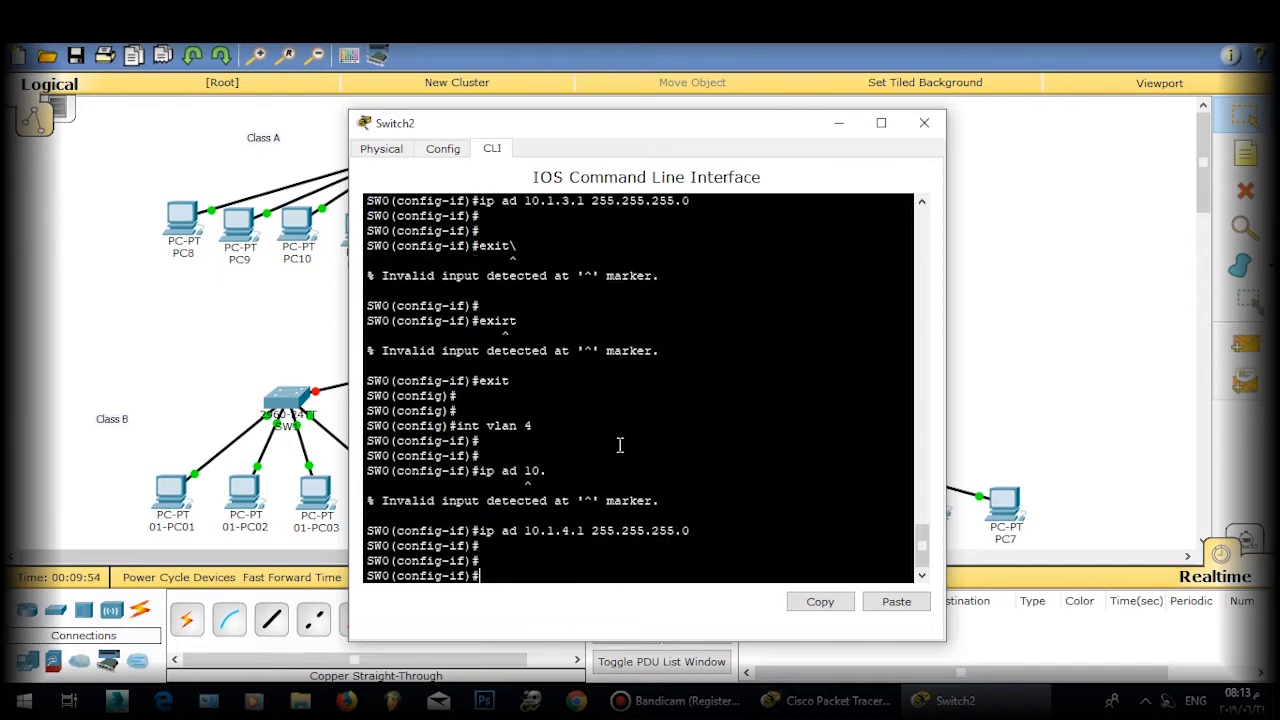
text(exit)
key(Return)
key(Return)
key(Return)
key(Return)
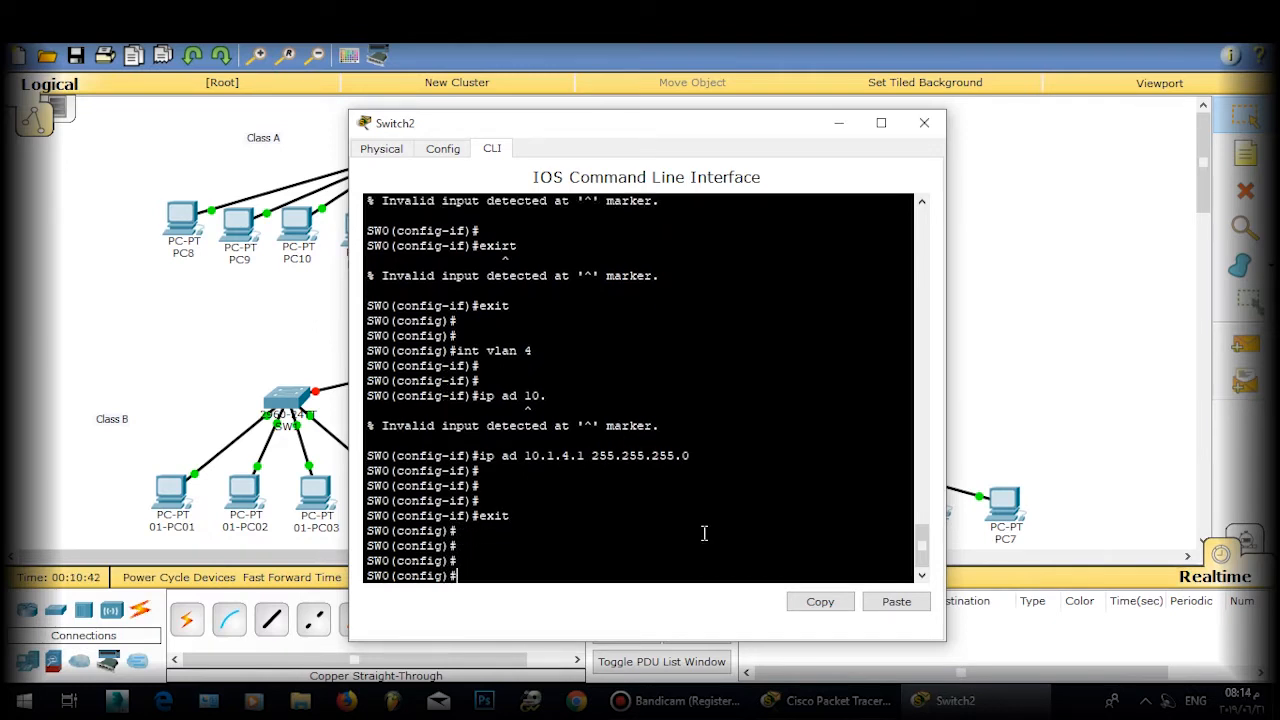
text(int)
Step: Set port Fa0/2 to switchport mode access
key(BackSpace)
text(2)
key(Return)
text(sw)
key(Tab)
text(m)
key(Tab)
text(a)
key(Tab)
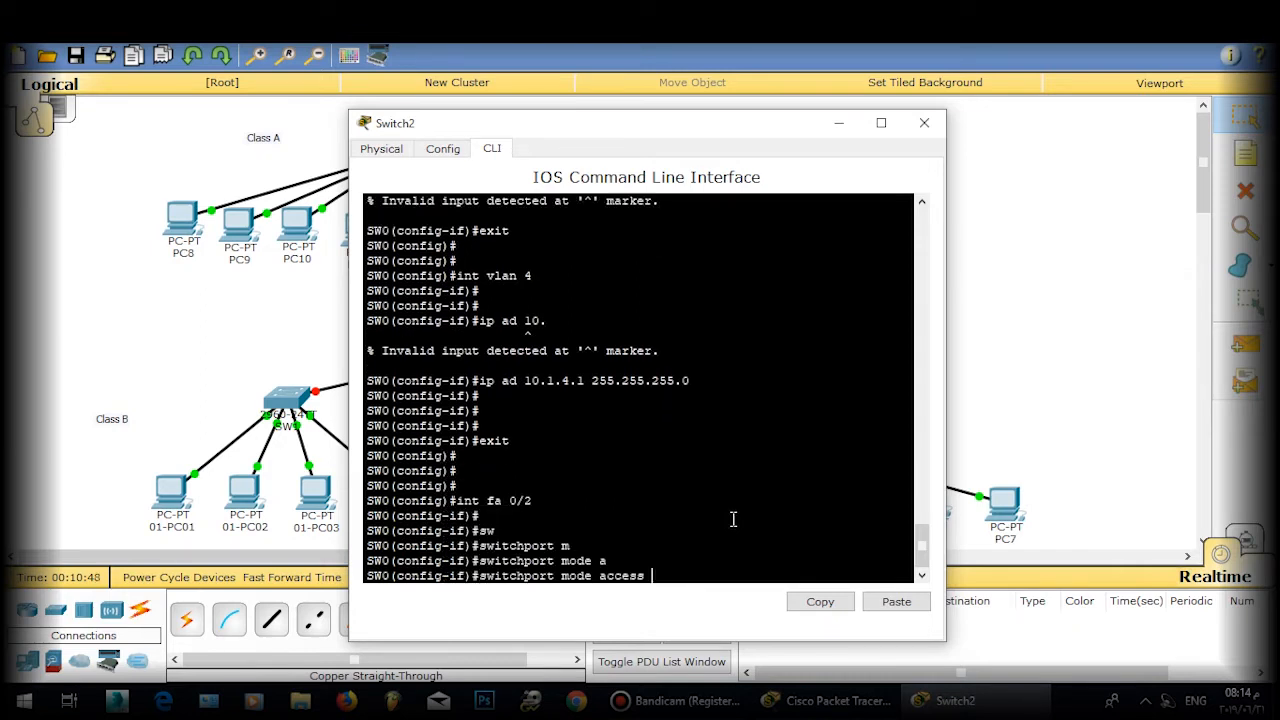
key(Return)
Step: Assign port Fa0/2 to access VLAN 2
text(sw)
key(Tab)
text(a)
key(Tab)
text(vla)
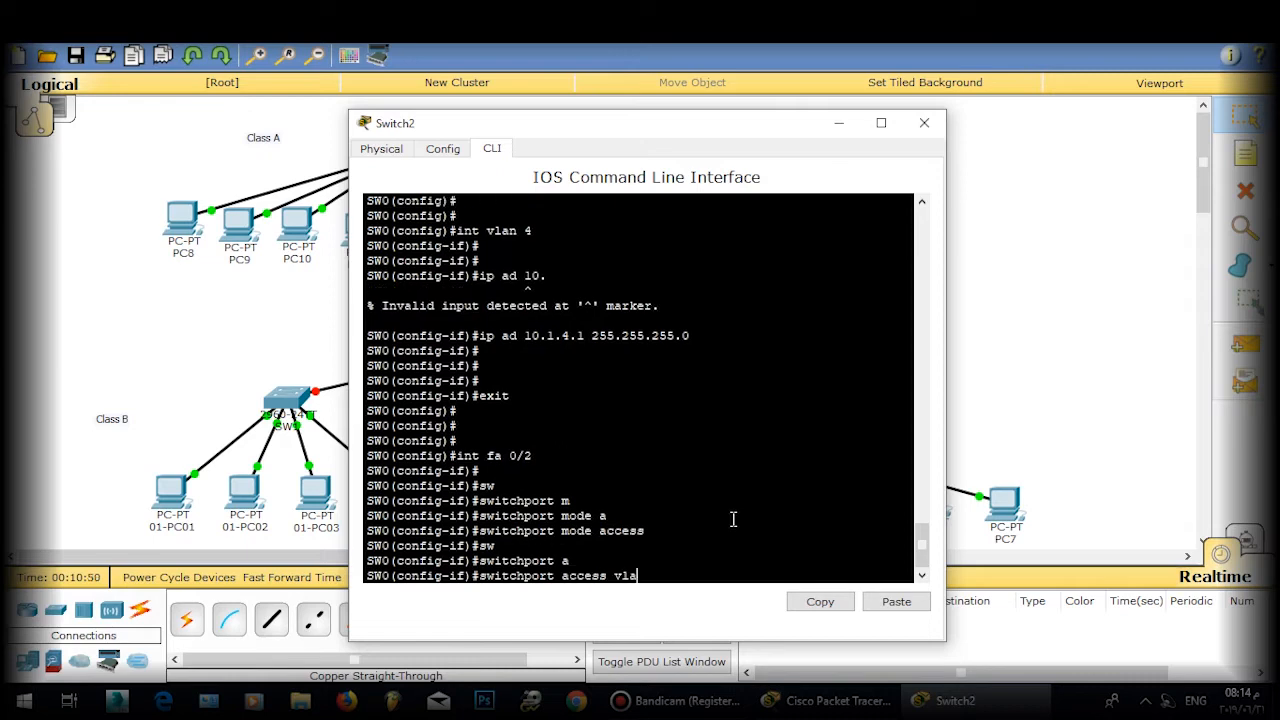
text(n 2)
key(Return)
key(Return)
text(exit)
Step: Enter the VLAN 3 interface and try several partial switchport commands there
key(Return)
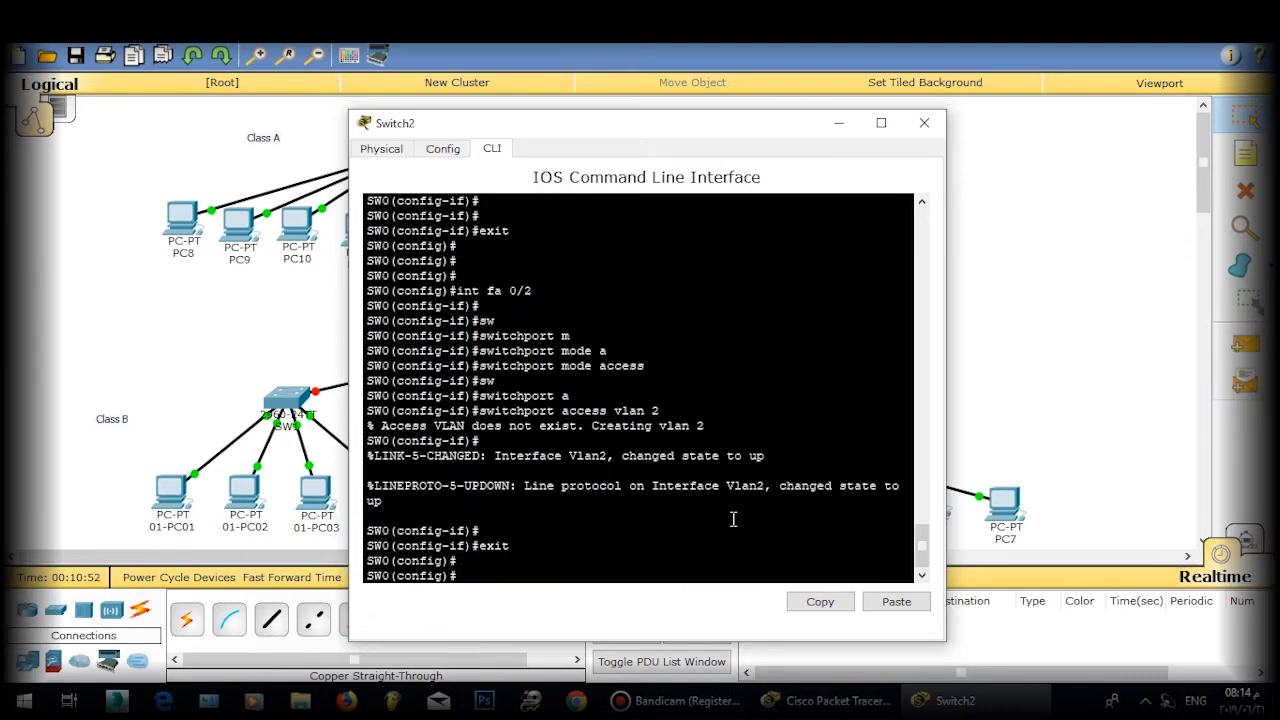
text(int vlan 3)
key(Return)
key(Return)
key(Return)
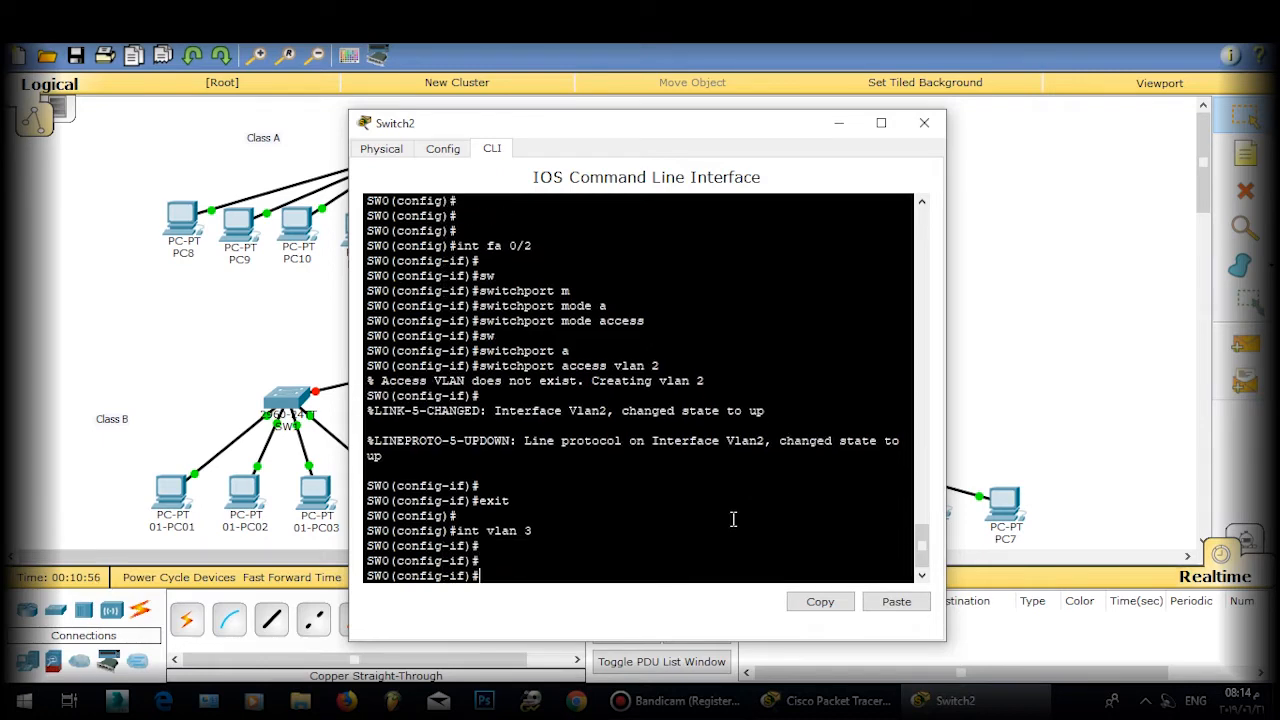
text(a)
key(BackSpace)
key(Return)
text(sw)
key(Return)
text(sw)
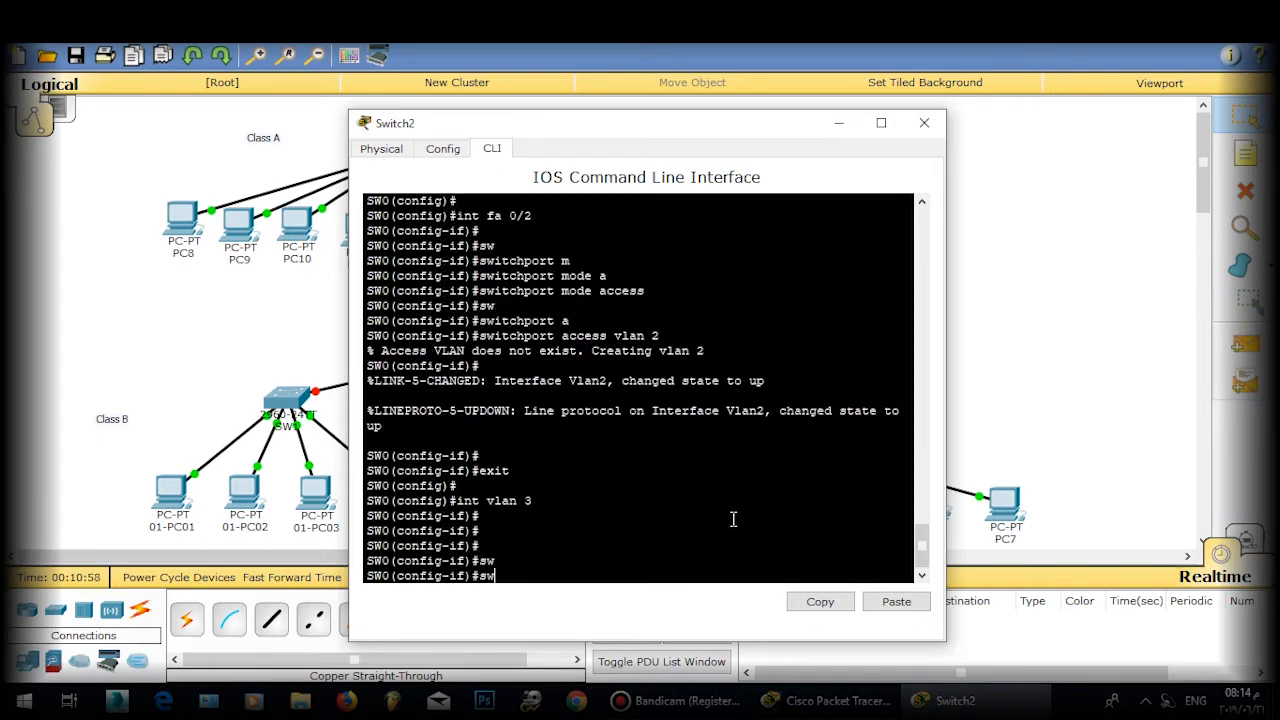
key(Return)
text(swi)
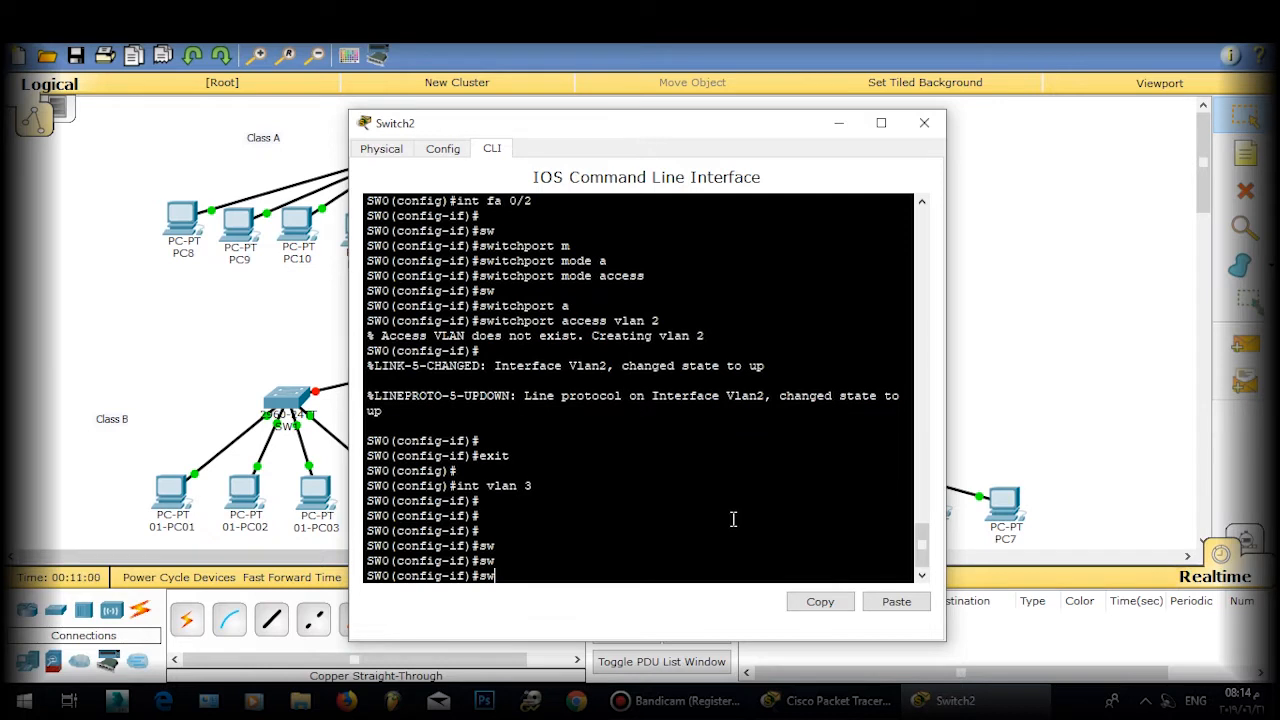
key(Return)
text(sw)
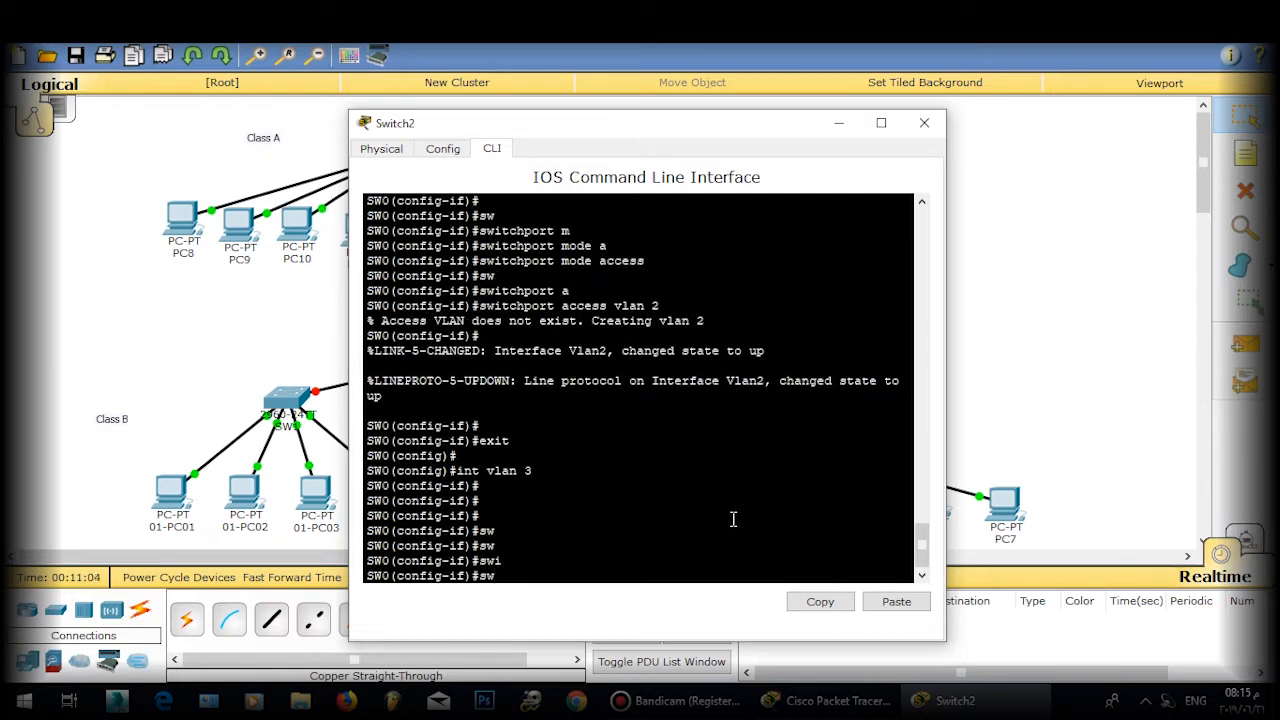
text(ich)
key(Return)
text(swic)
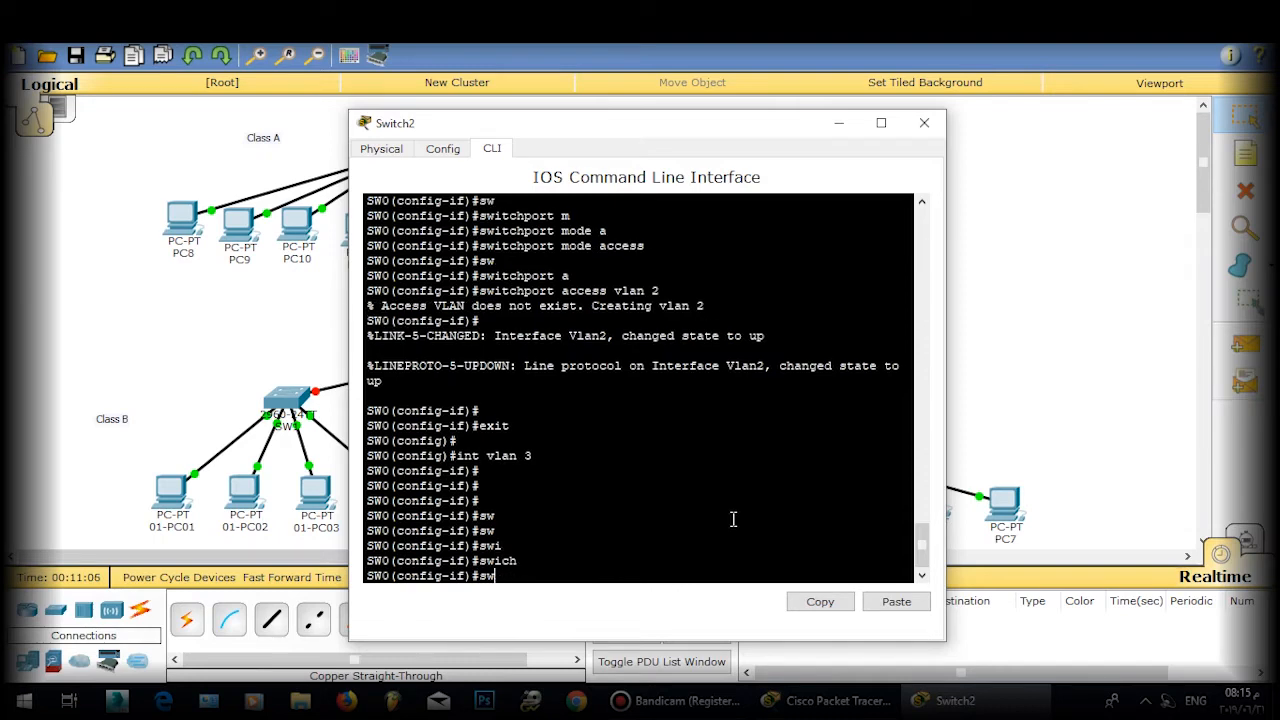
text(h)
key(Tab)
key(BackSpace)
key(BackSpace)
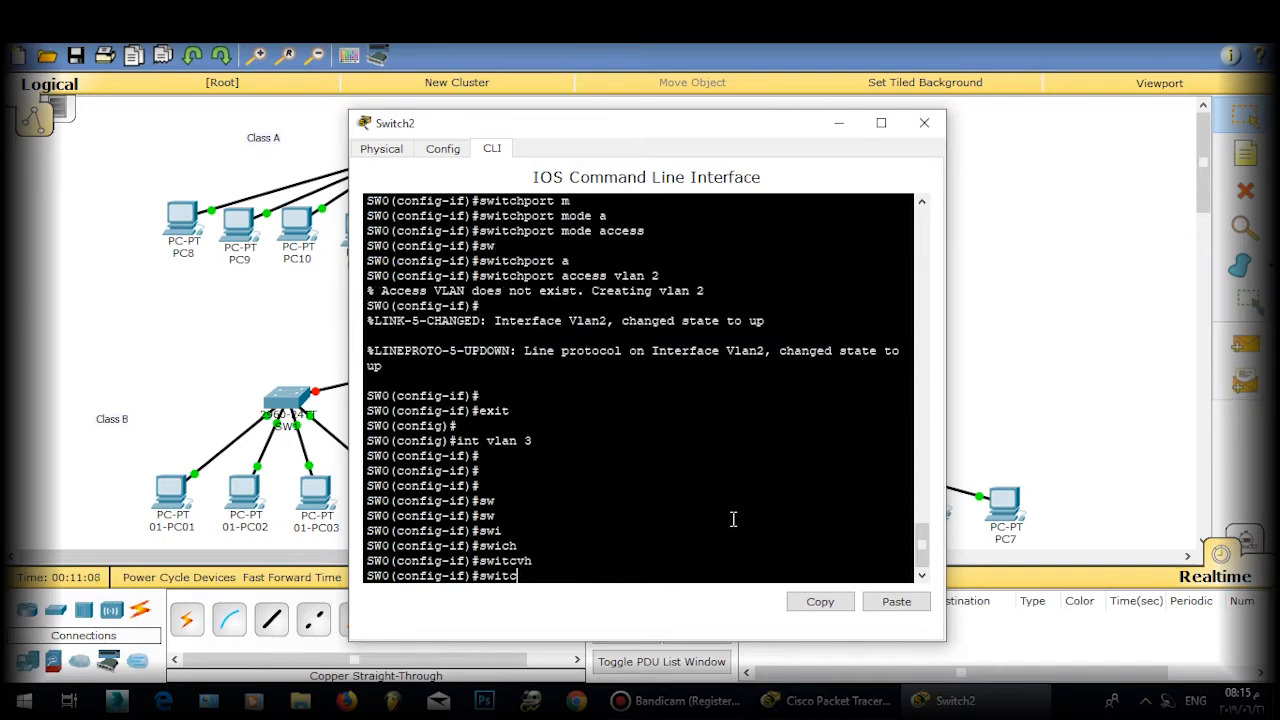
text(h)
key(Tab)
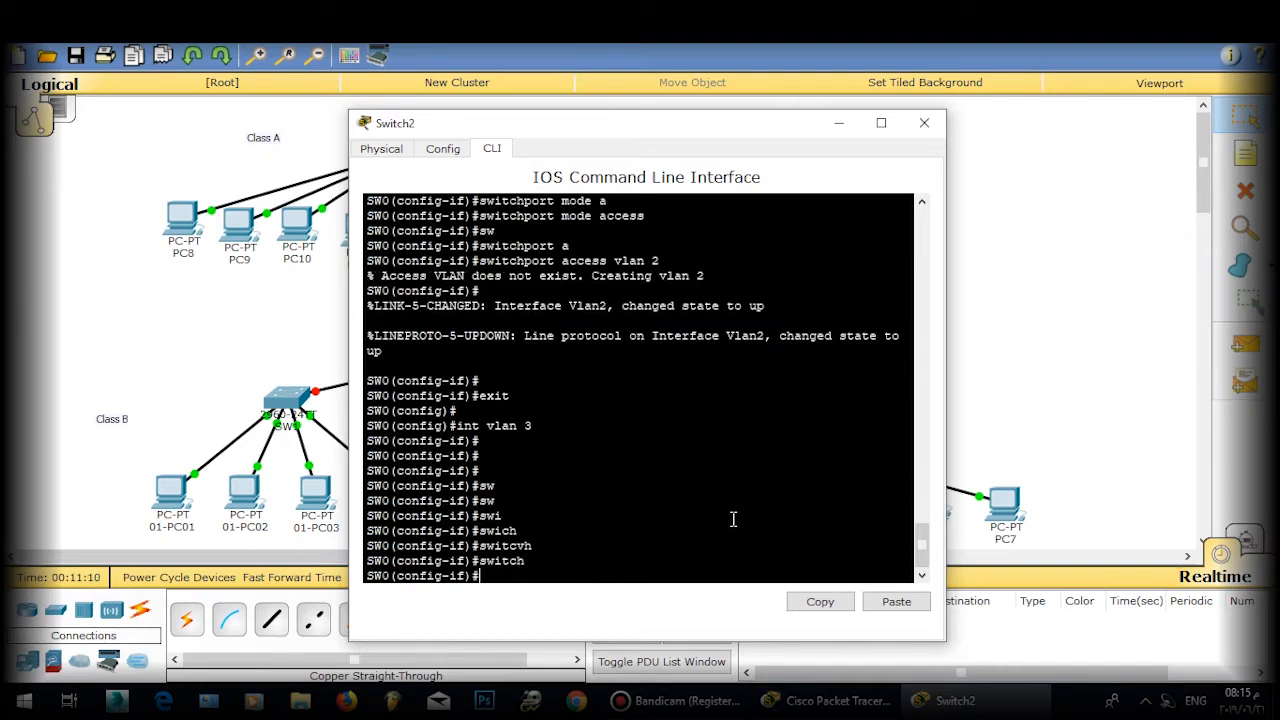
text(w)
key(Tab)
Step: Re-enter VLAN 3 to query switchport options, then start configuring port Fa0/3
text(exi)
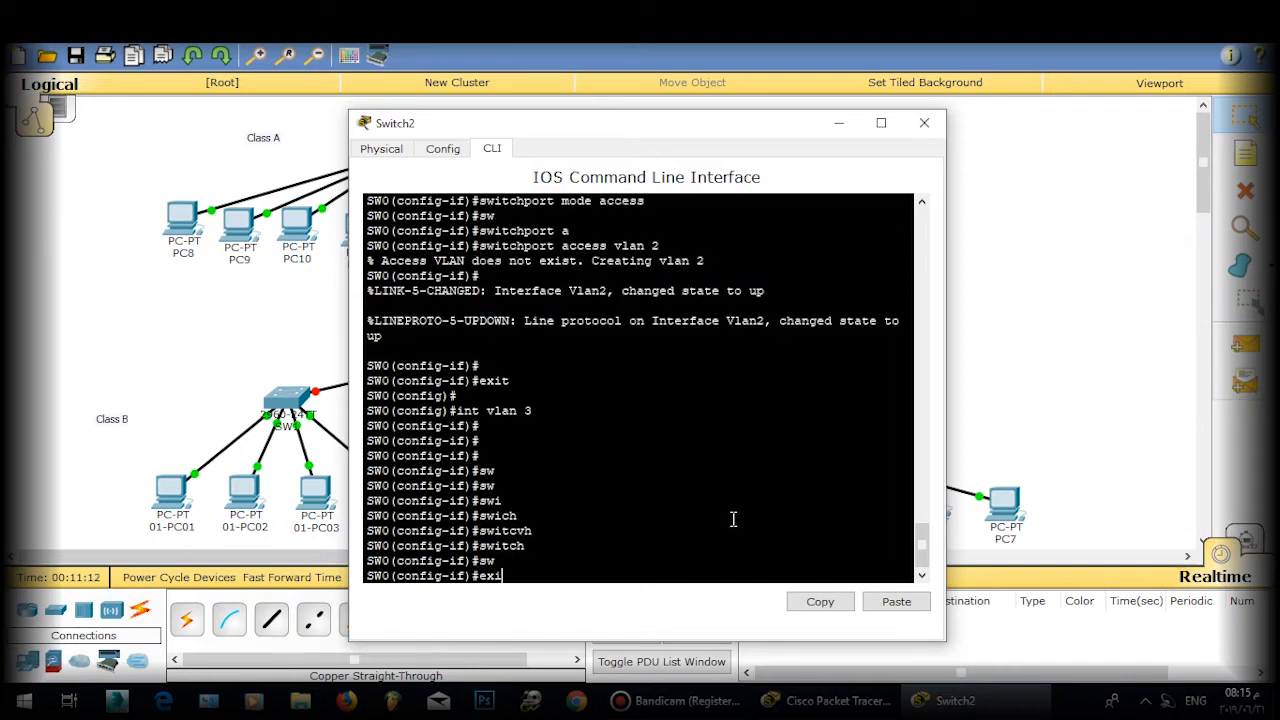
text(t)
key(Return)
key(Return)
text(int vlan)
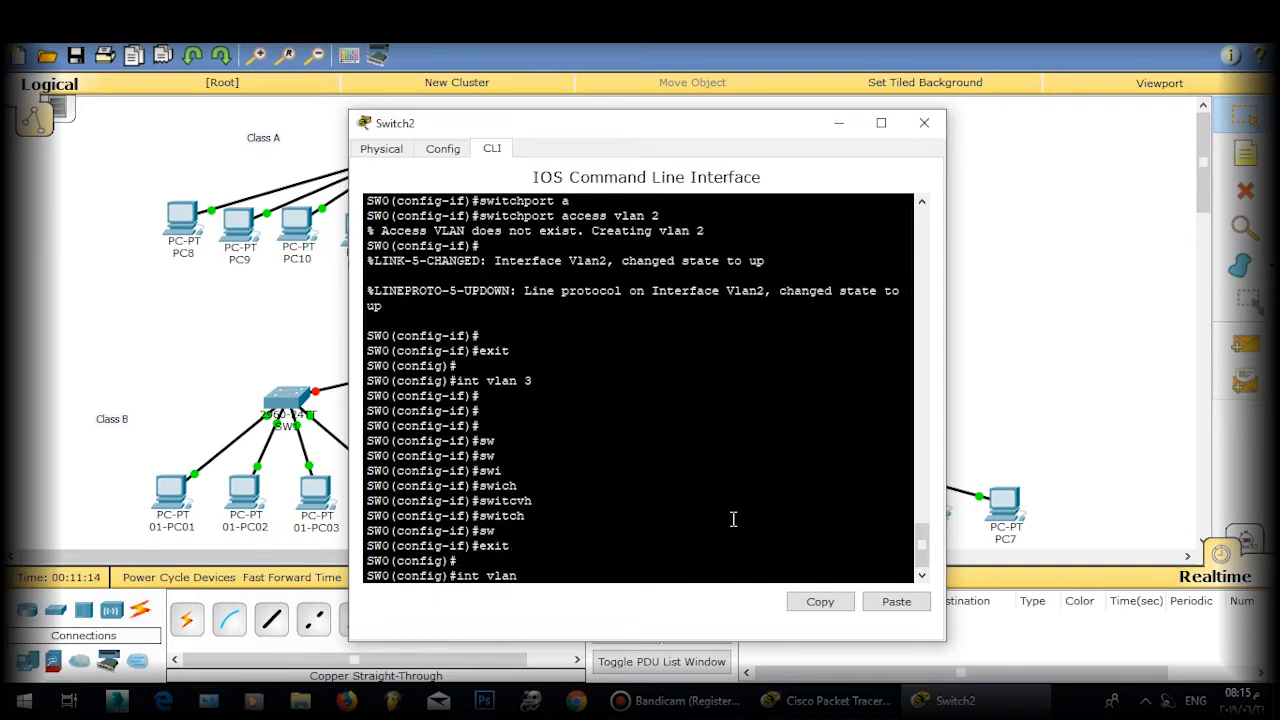
text( 3)
key(Return)
key(Return)
key(Return)
text(sw)
key(Tab)
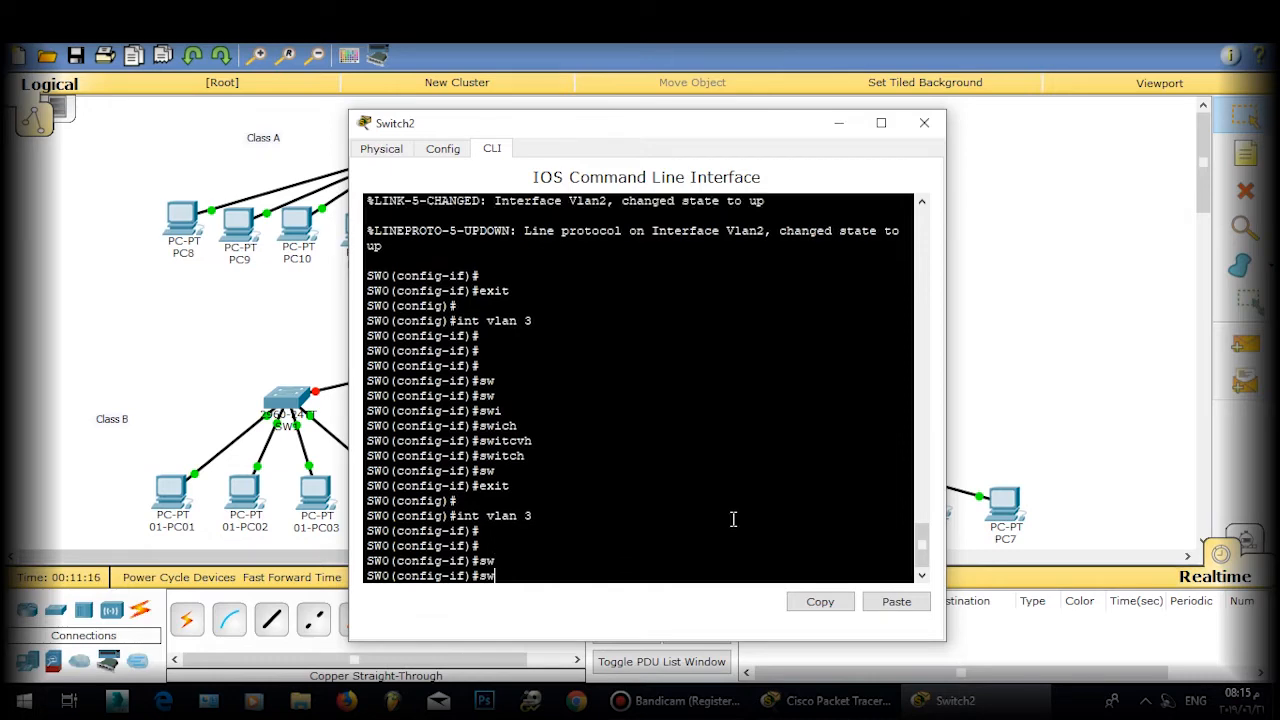
text(?)
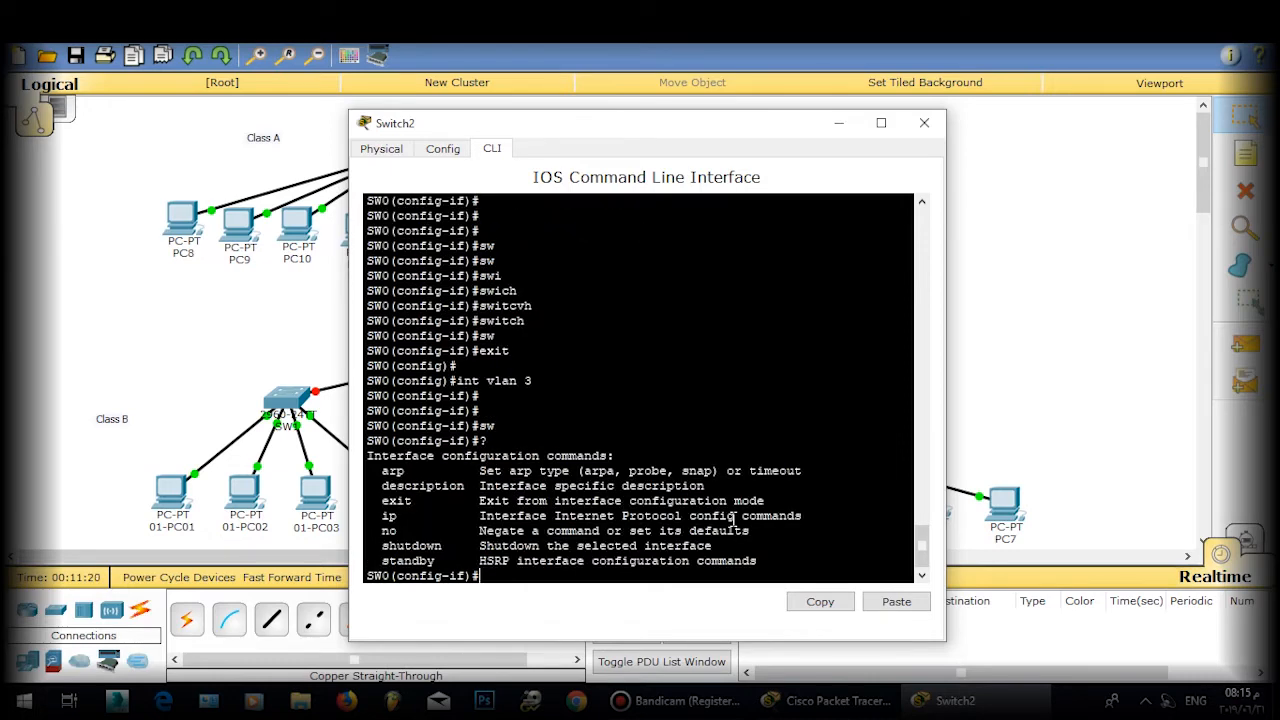
text(exit)
key(Return)
key(Return)
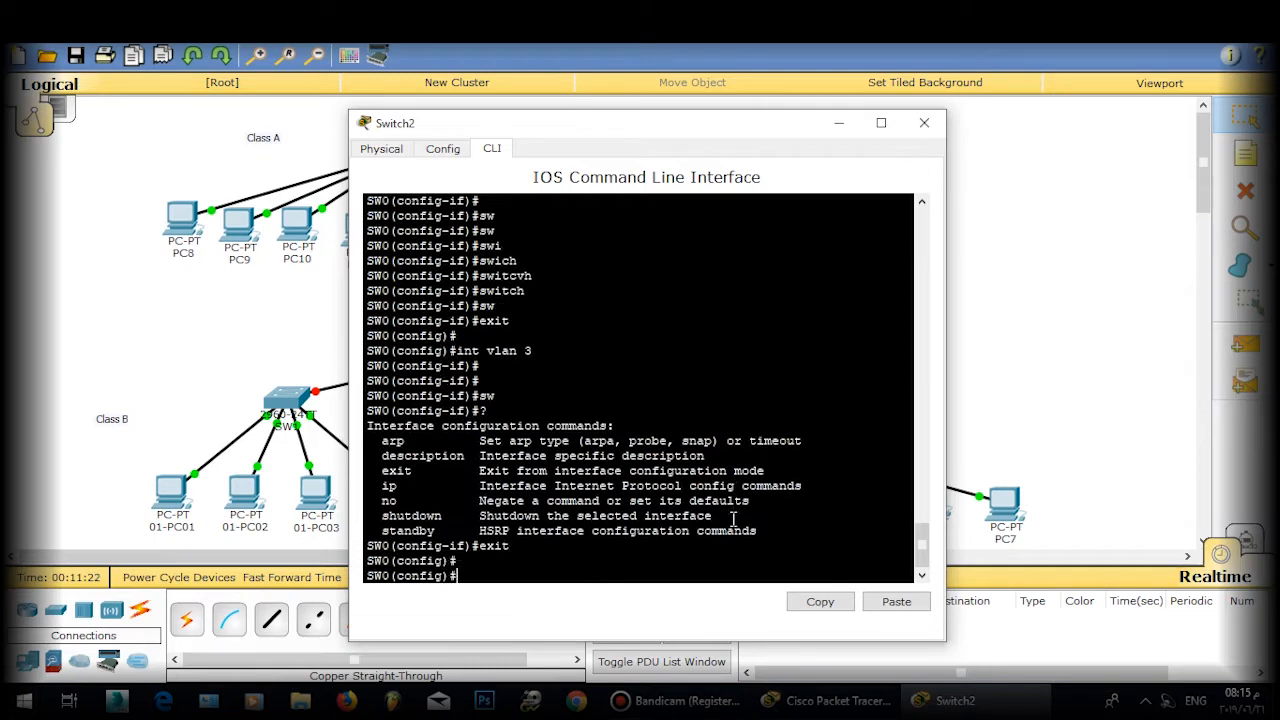
text(int fa)
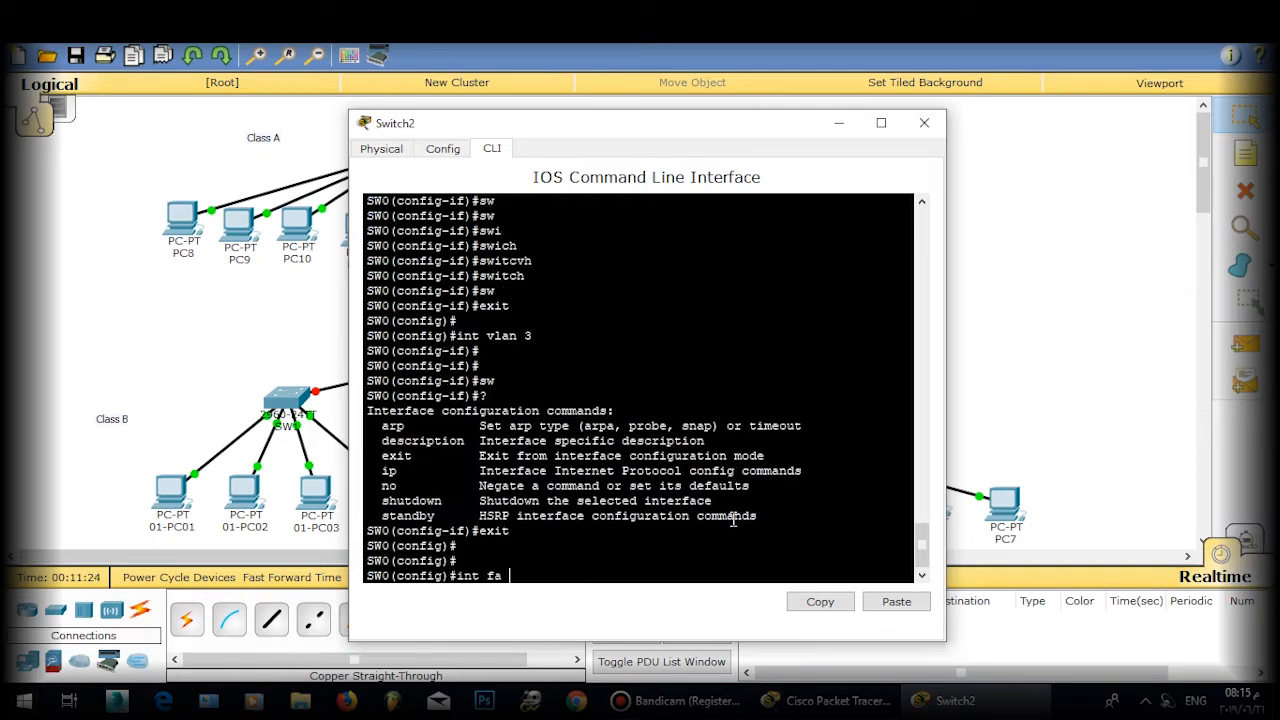
text( 0/3)
key(Return)
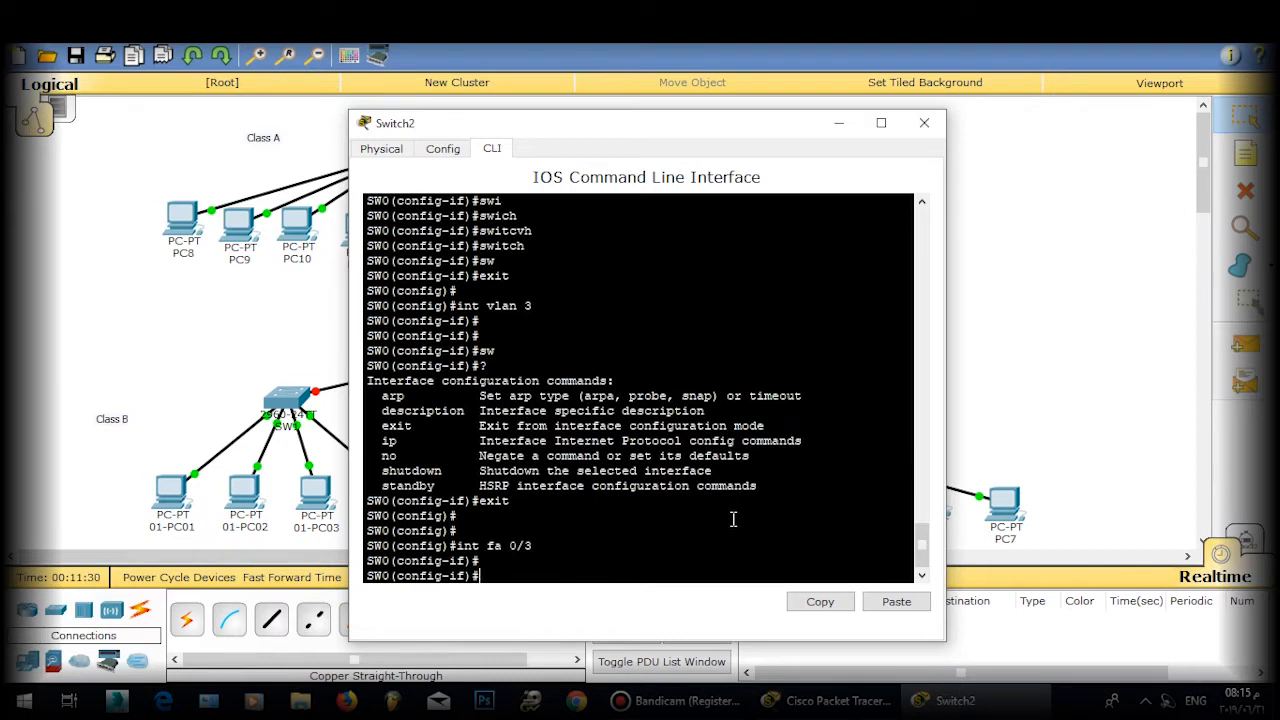
Step: Make Fa0/3 an access port in VLAN 3
key(Return)
text(switchport)
key(Tab)
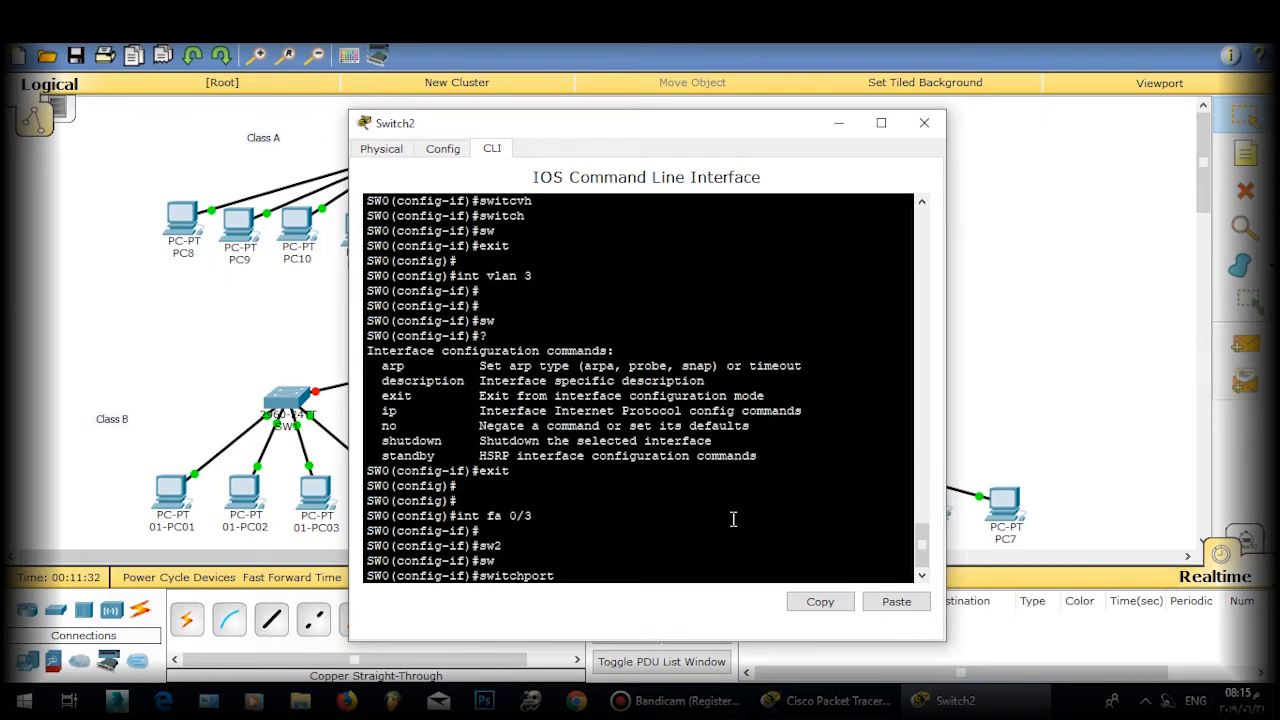
text(m)
key(Tab)
text(a)
key(Tab)
key(Return)
text(sw)
key(Tab)
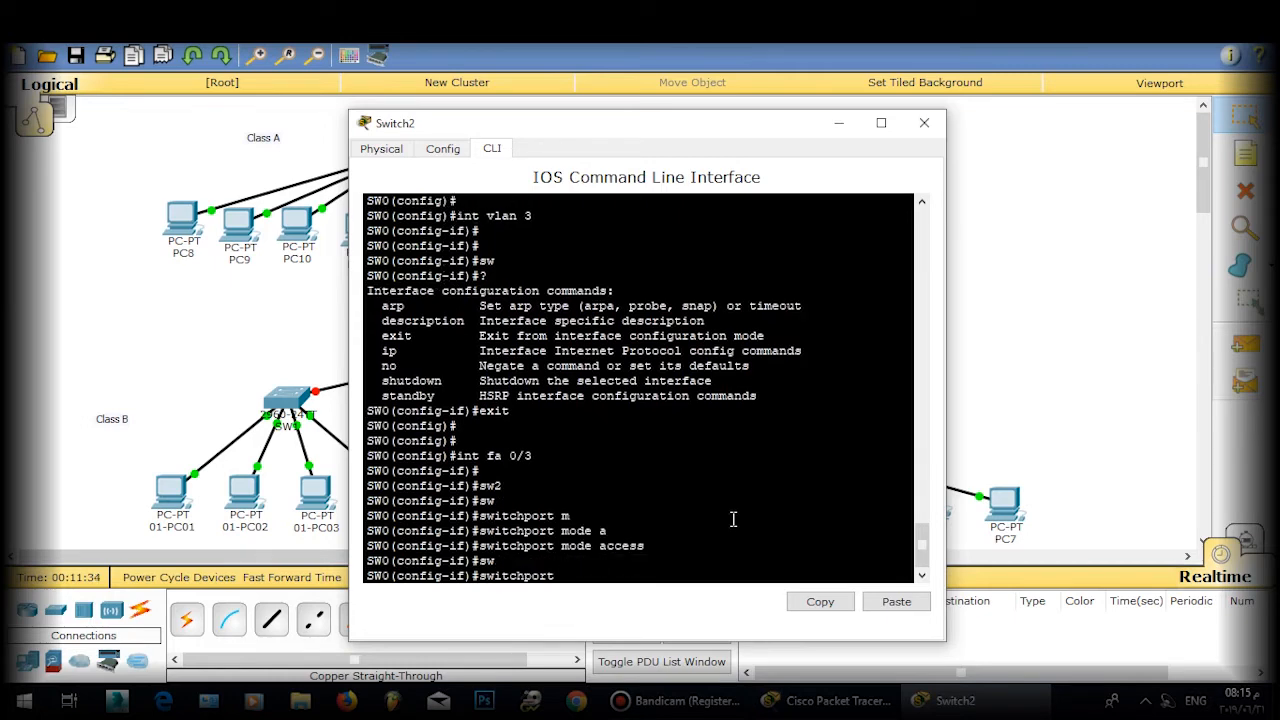
text(a)
key(Tab)
text(vlan 3)
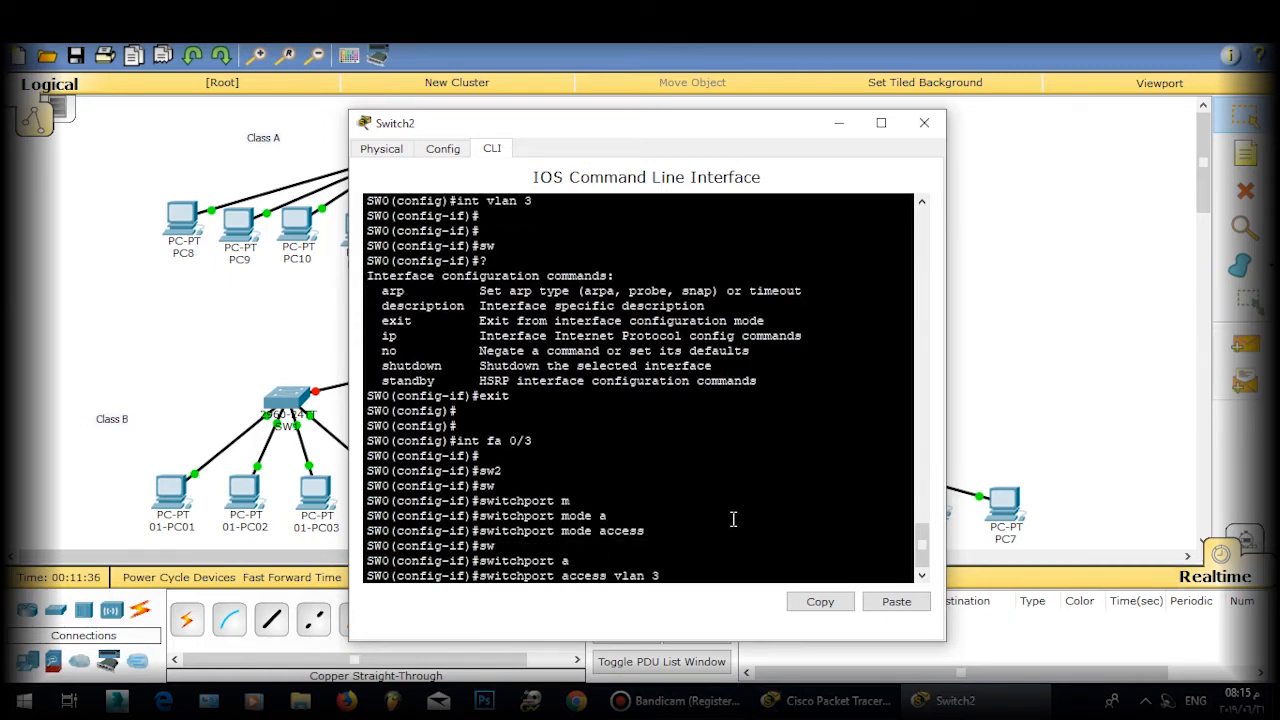
key(Return)
key(Return)
text(exit)
key(Return)
key(Return)
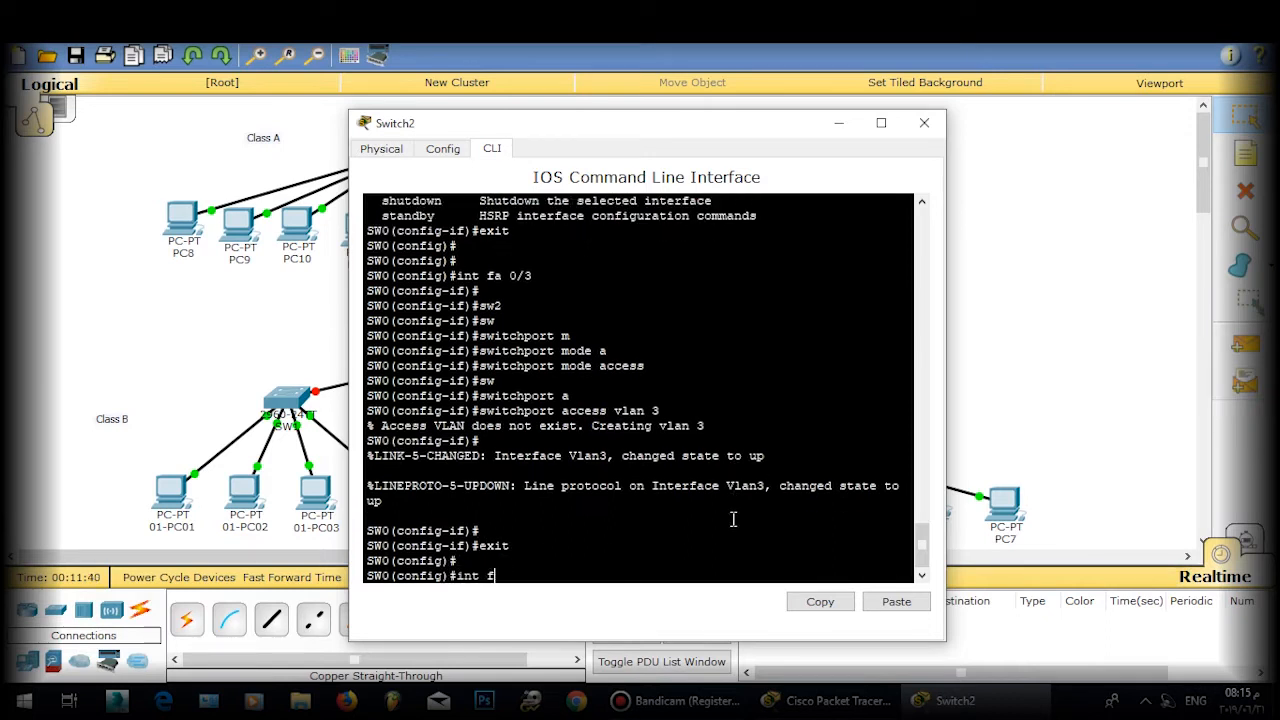
Step: Make Fa0/4 an access port in VLAN 4
key(Return)
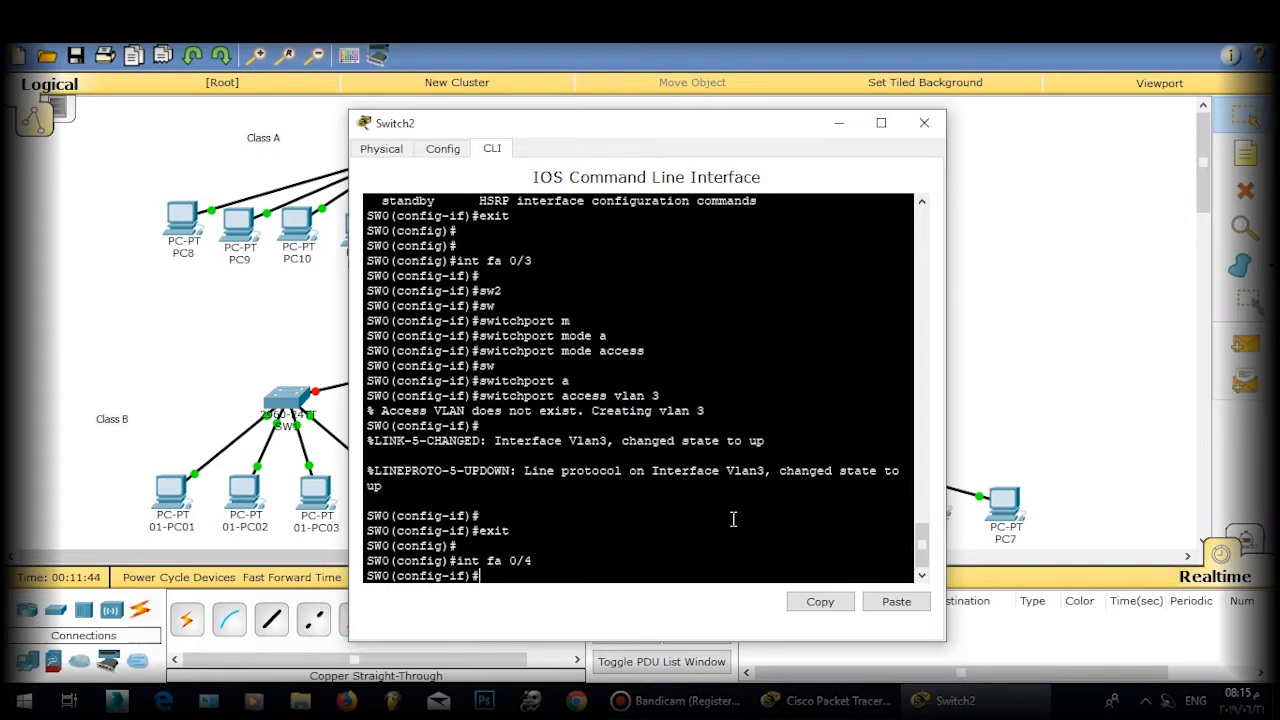
key(Tab)
text(m)
key(Tab)
text(a)
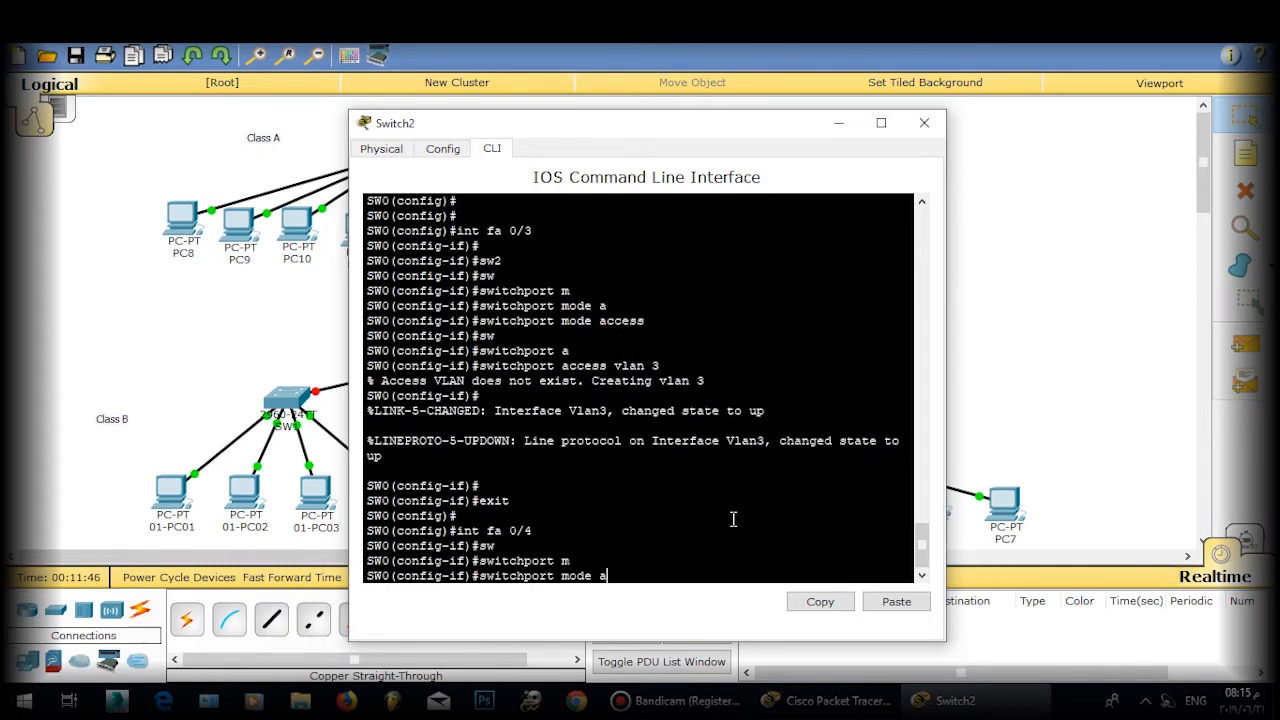
key(Tab)
key(Return)
text(sw)
key(Tab)
text(a)
key(Tab)
text(vlan )
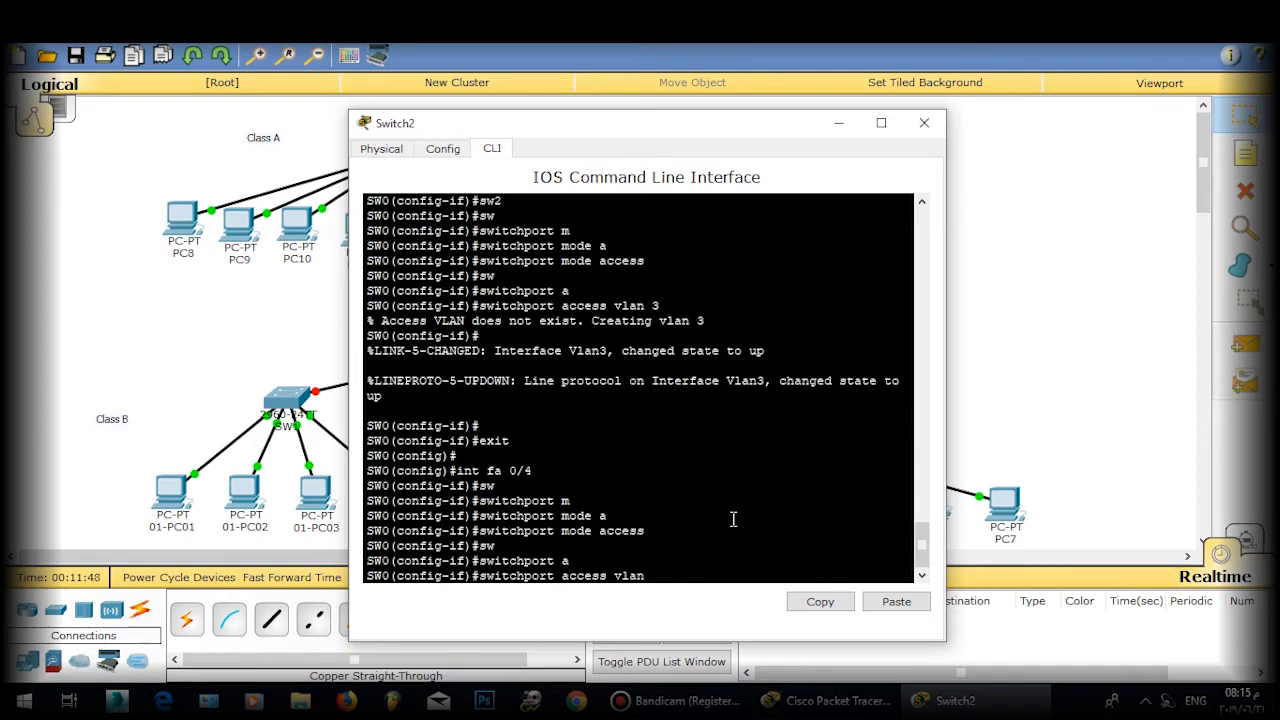
text(4)
key(Return)
text(exit)
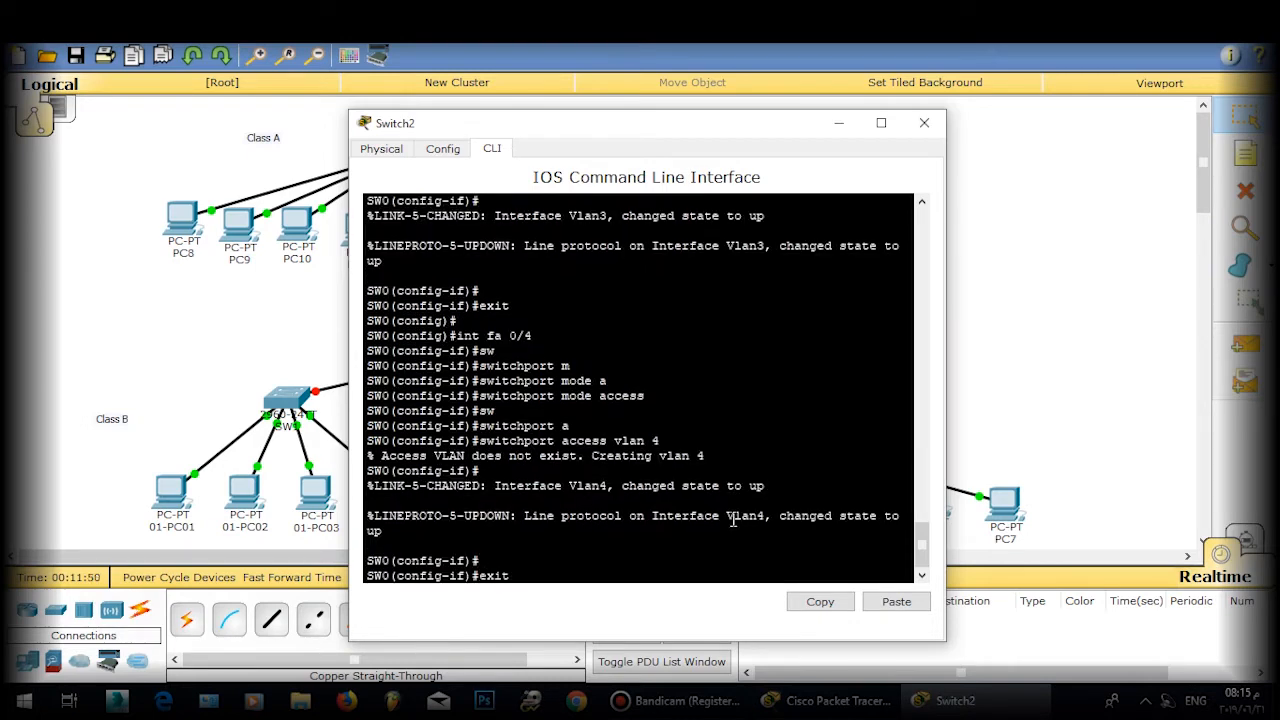
key(Return)
key(Return)
Step: Leave configuration mode and save the switch configuration with wr, aborting a mistyped 'we' lookup
text(exit)
key(Return)
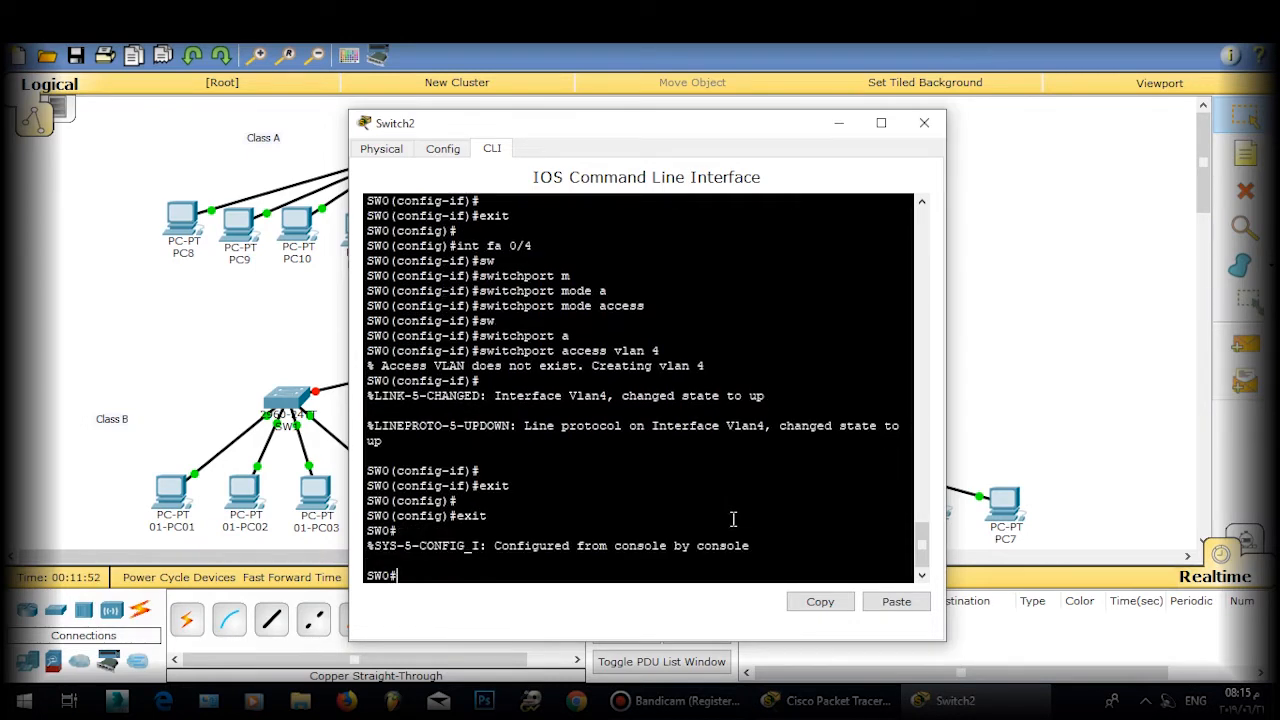
text(we)
key(Return)
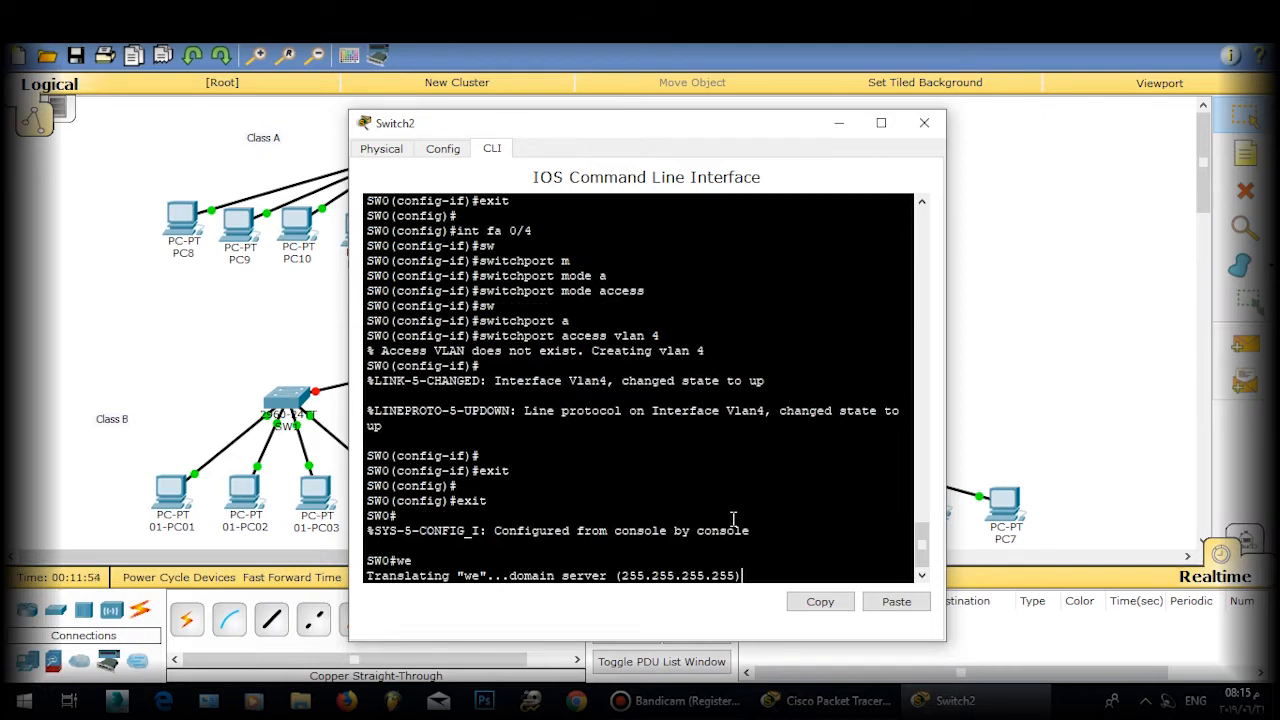
key(ctrl+shift+6)
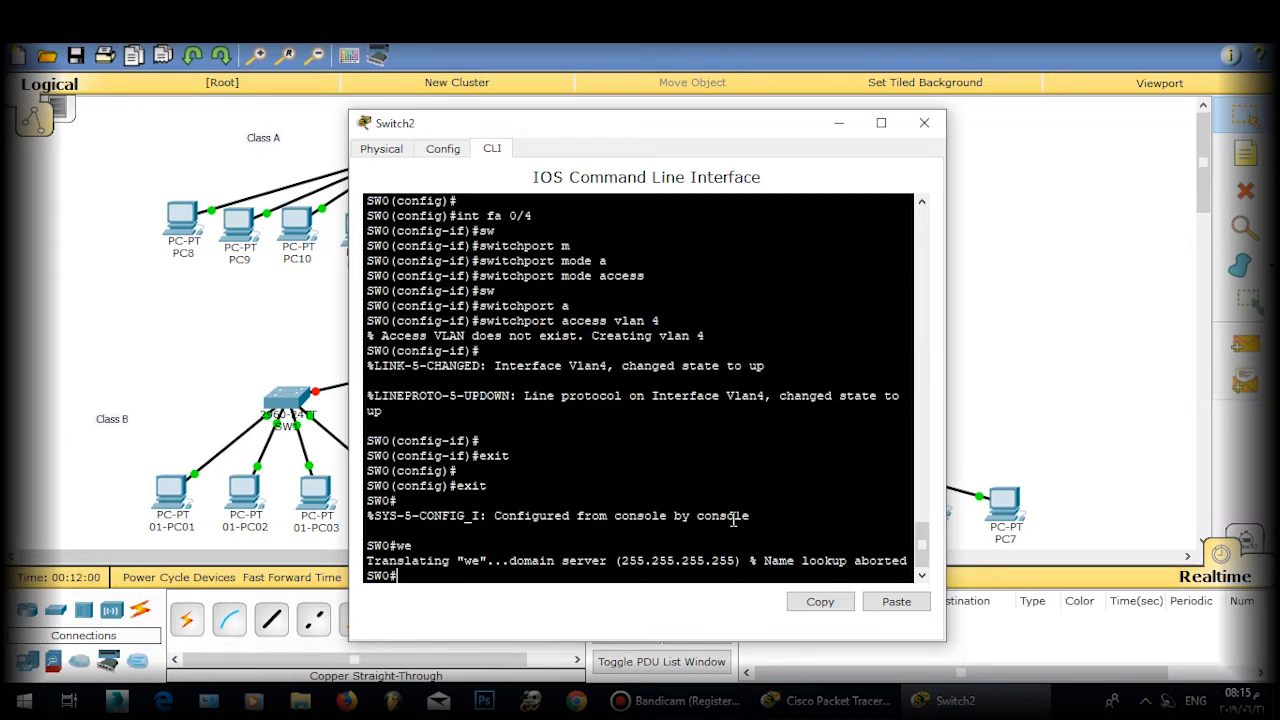
text(wr)
key(Return)
text(wr)
key(Return)
text(wr)
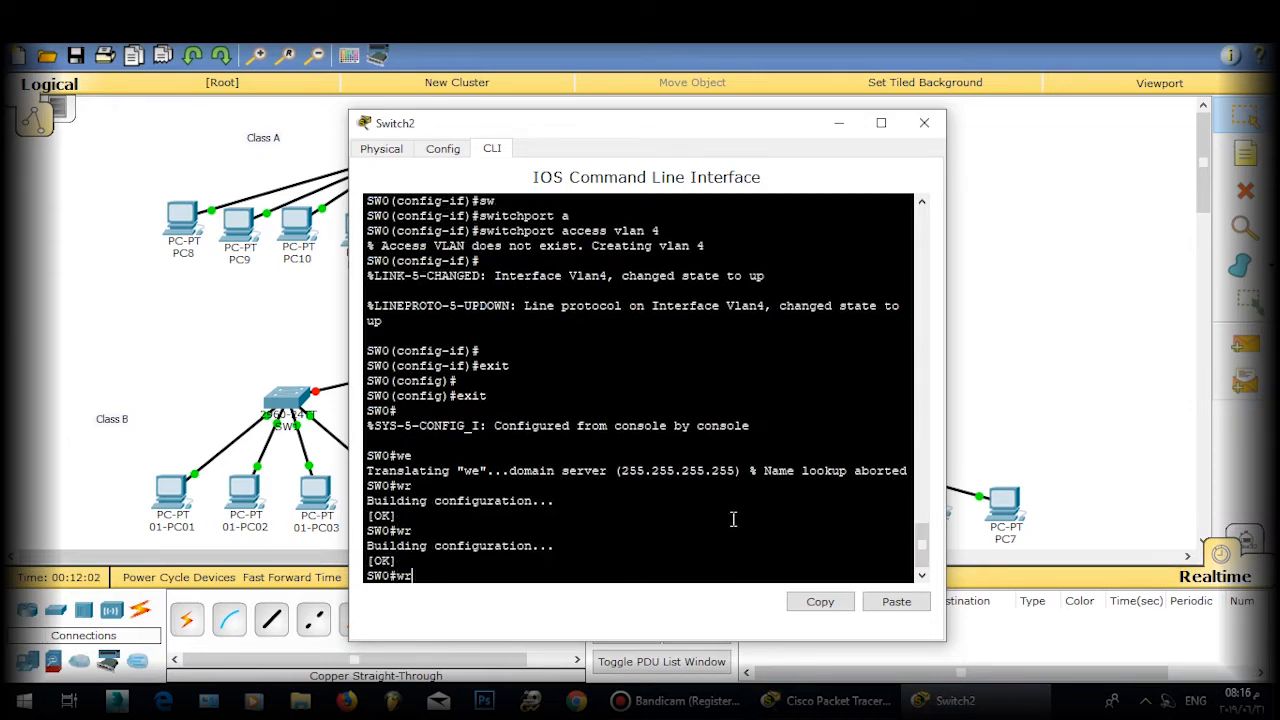
key(Return)
Step: Close the CLI, fast-forward the clock, and rename the Class A switch to SW0
click(924, 122)
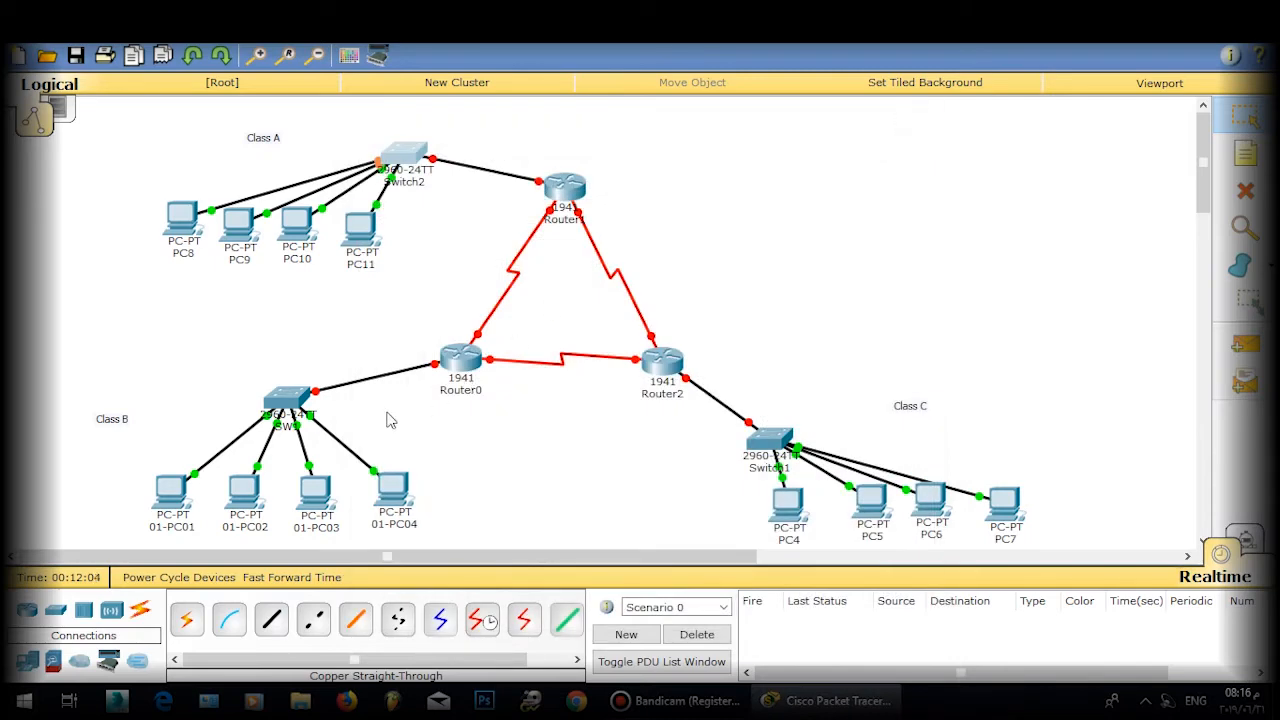
drag(182, 225, 232, 296)
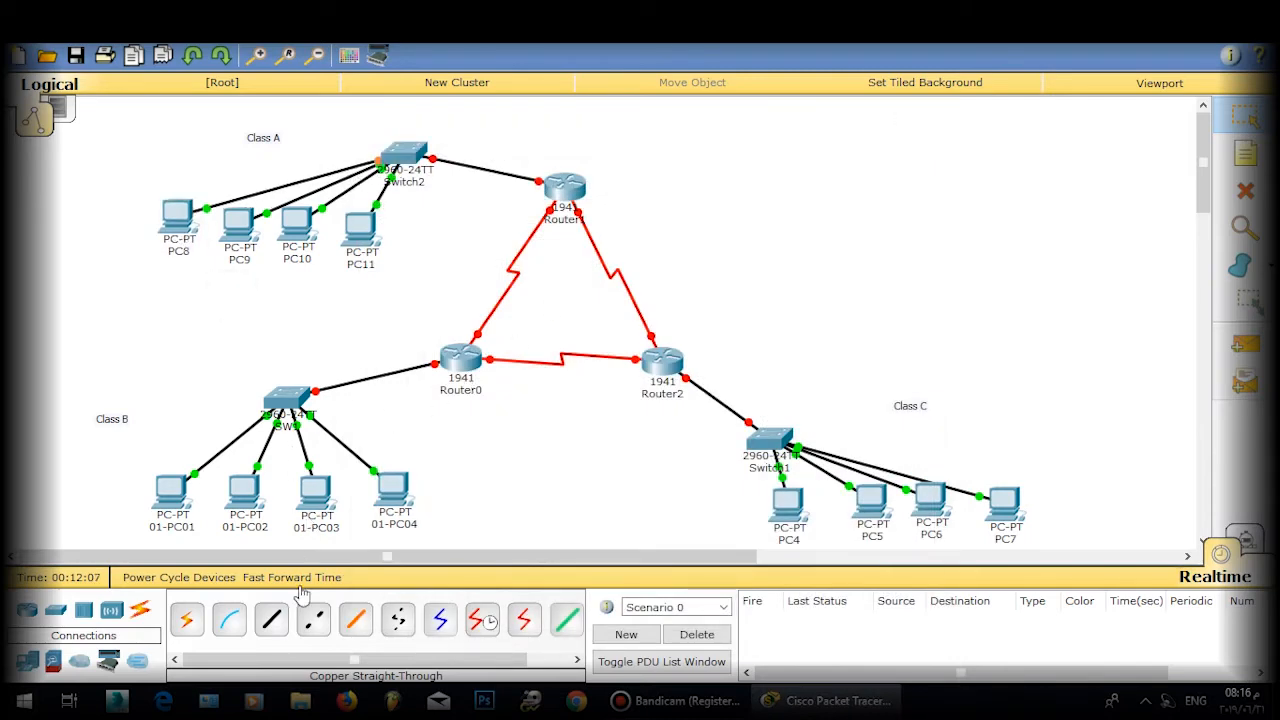
click(300, 580)
click(418, 184)
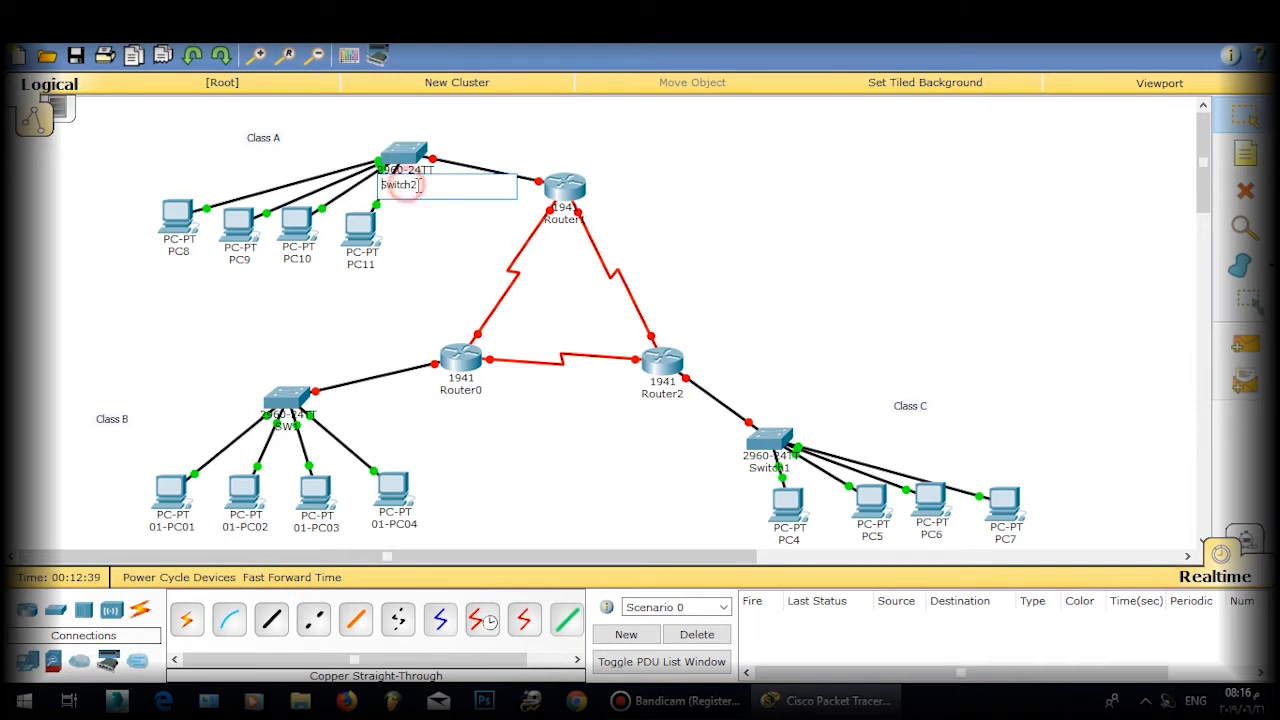
text(SW0)
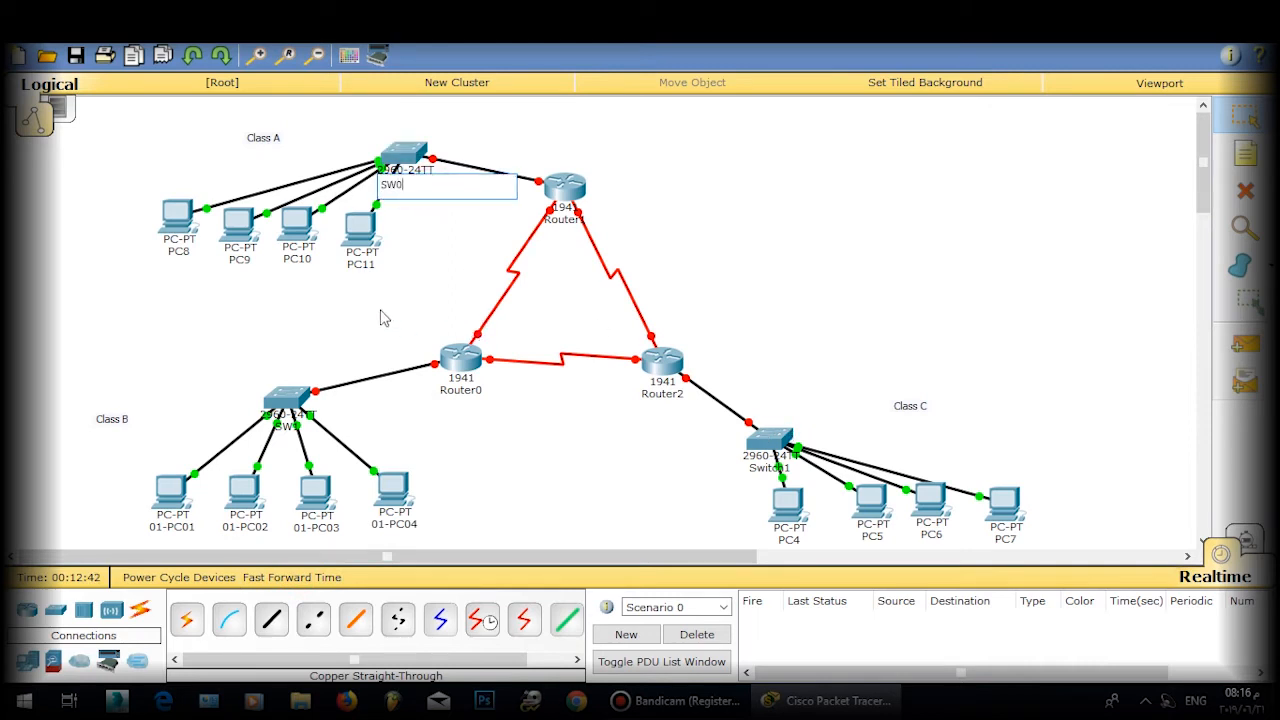
Step: Relabel the first two PCs as 00-PC01 and 00-PC02
click(180, 252)
text(00-PC01)
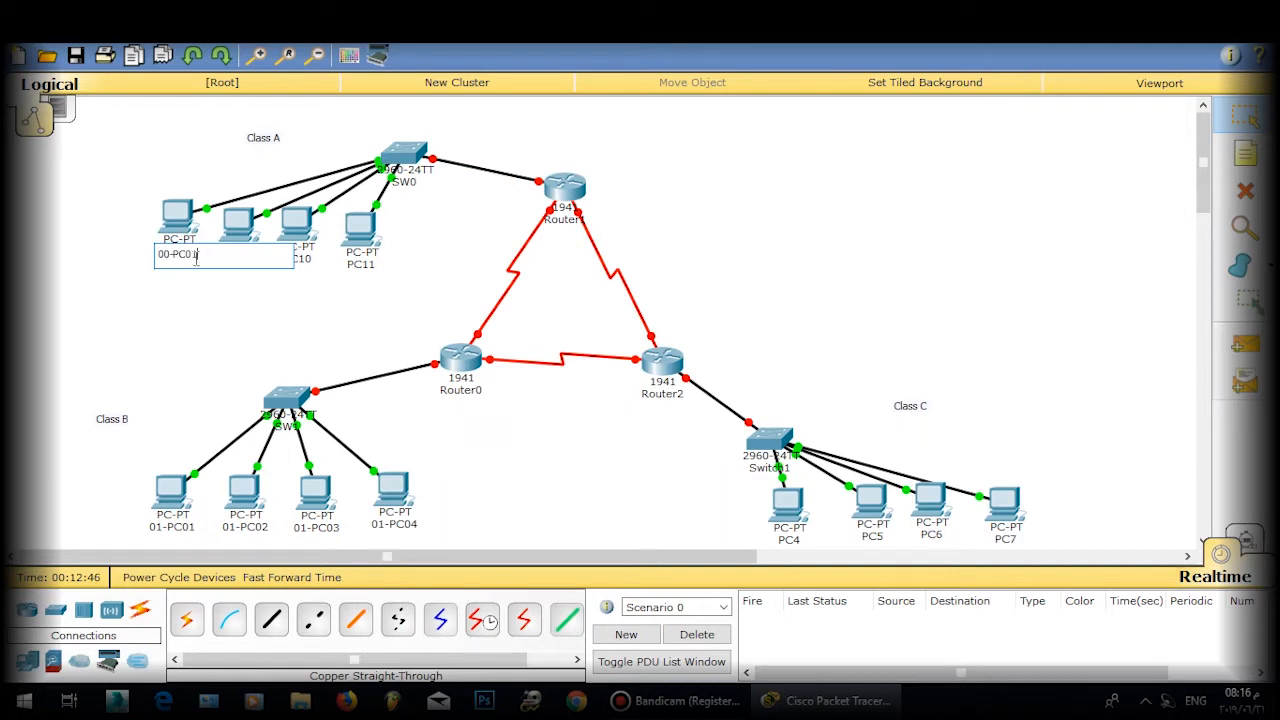
drag(194, 257, 150, 256)
key(ctrl+c)
click(254, 325)
click(238, 260)
drag(264, 268, 156, 275)
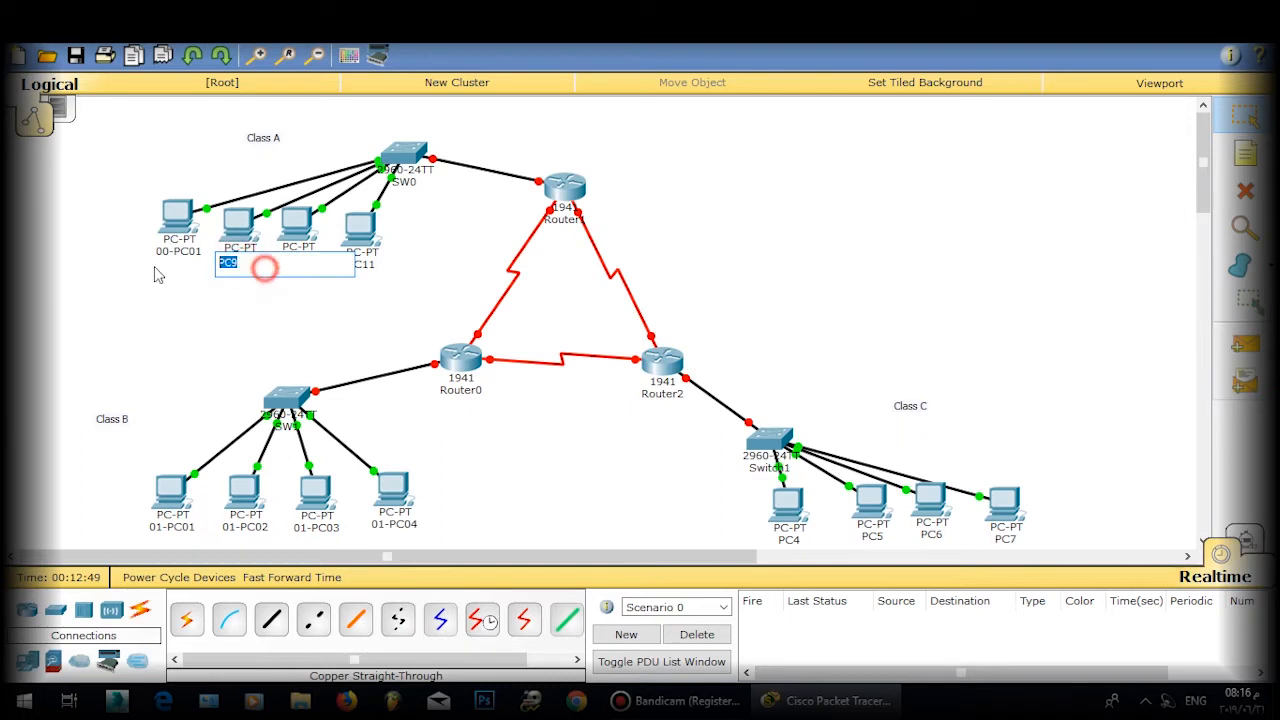
key(ctrl+v)
text(2)
click(289, 309)
Step: Relabel the remaining PCs as 00-PC03 and 00-PC04, then open 00-PC01's Desktop
click(300, 264)
drag(314, 261, 279, 284)
key(ctrl+v)
text(3)
click(330, 330)
click(358, 266)
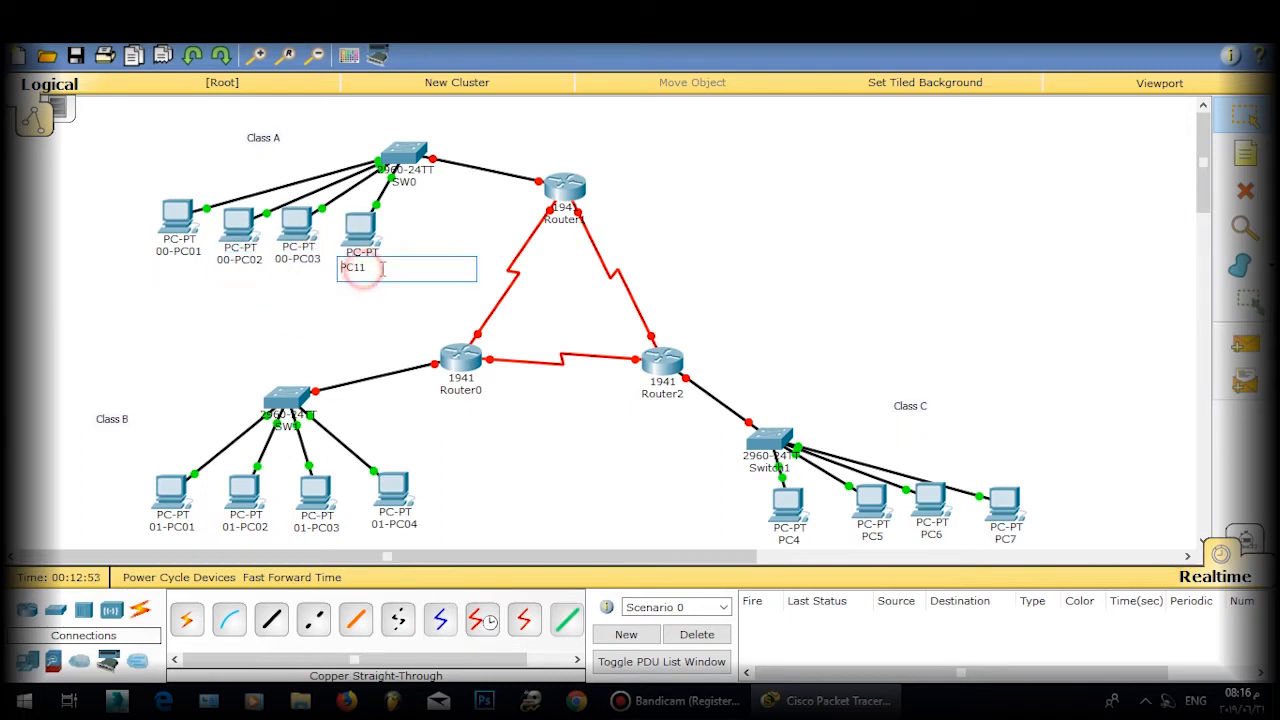
drag(392, 267, 340, 268)
key(ctrl+v)
text(4)
click(318, 345)
click(162, 216)
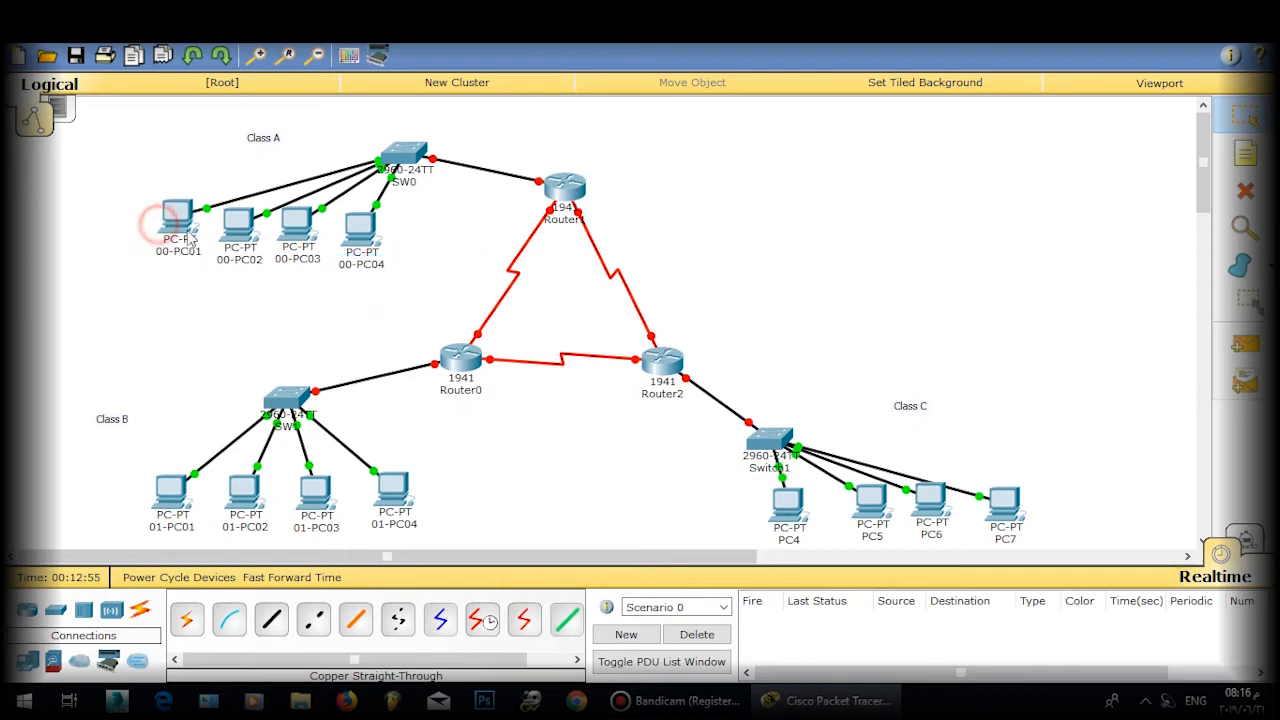
click(505, 148)
Step: Give 00-PC01 IP 10.1.1.1 with mask 255.255.255.0
click(457, 202)
click(572, 258)
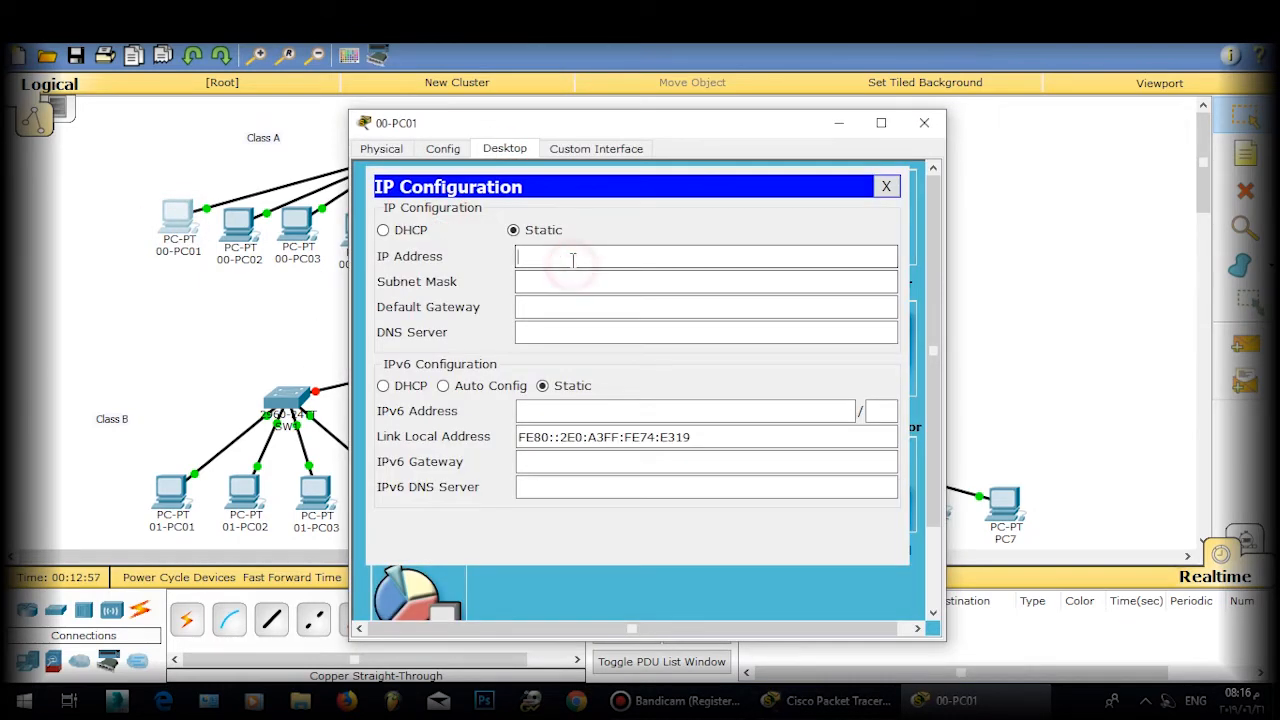
text(10.1.1.1)
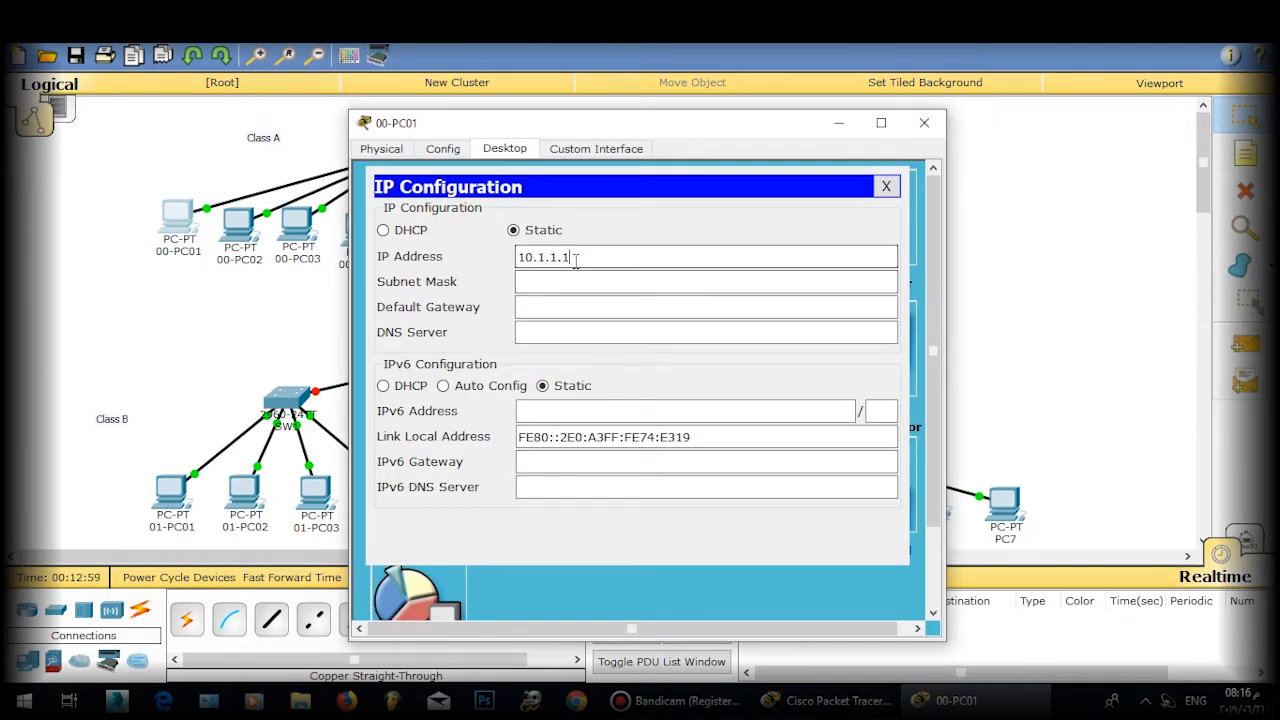
click(628, 281)
text(2)
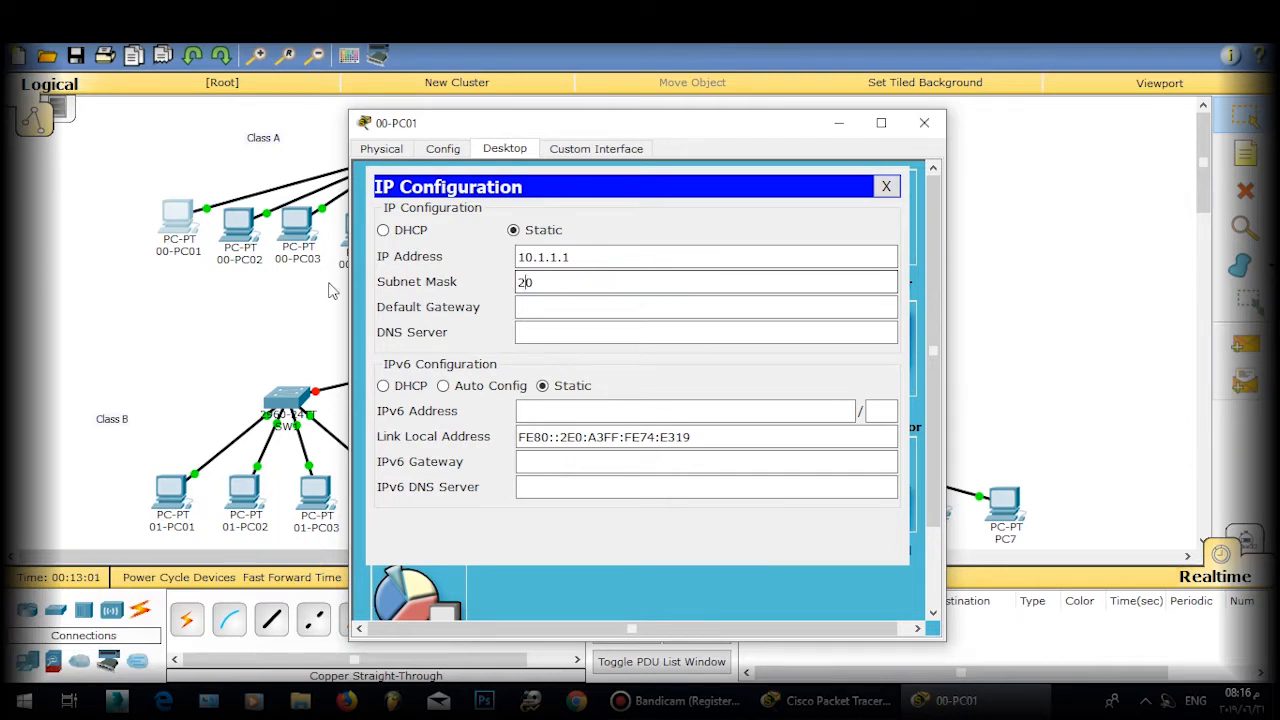
text(55.255.255.0)
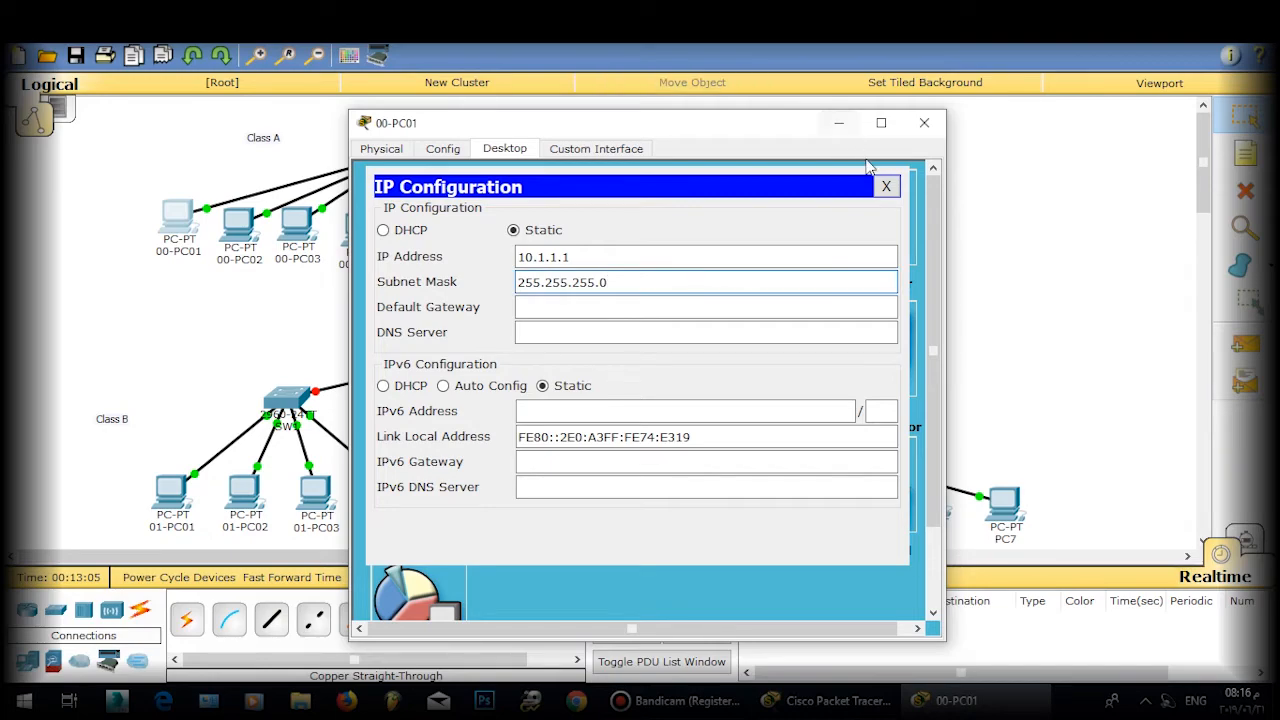
click(886, 186)
click(924, 122)
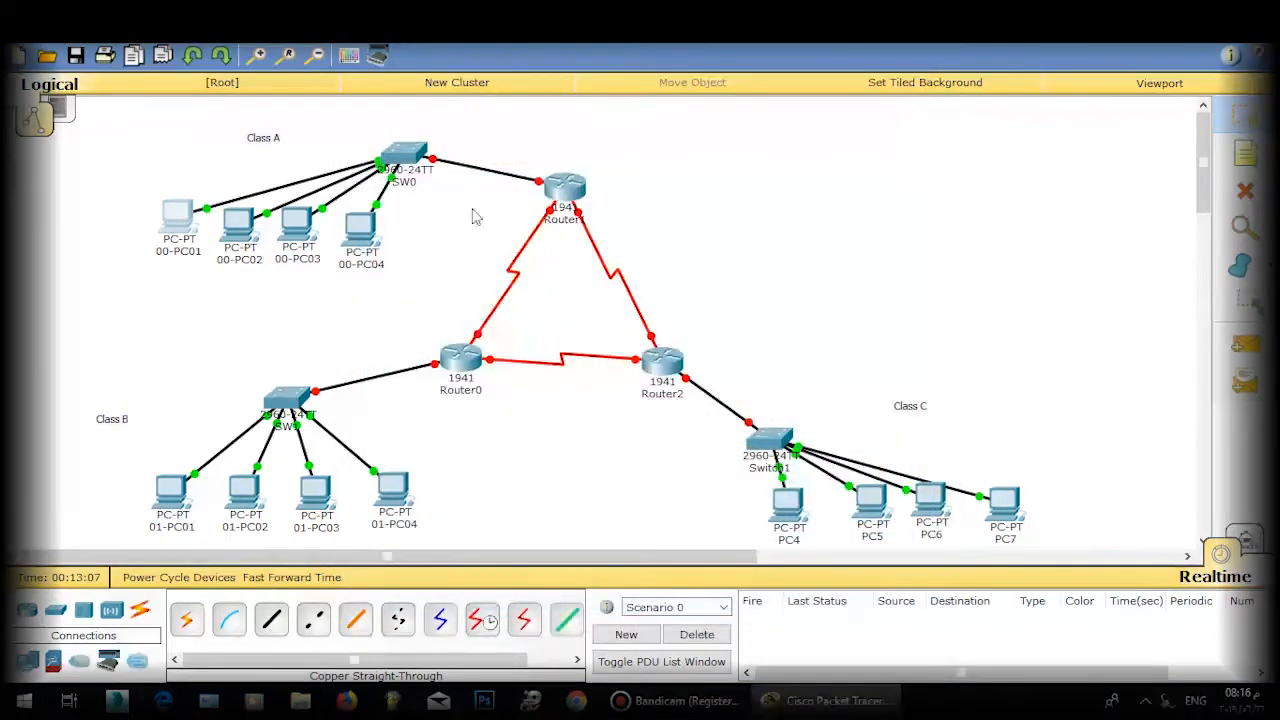
Step: Give 00-PC02 IP 10.1.2.1 with mask 255.255.255.0
click(248, 228)
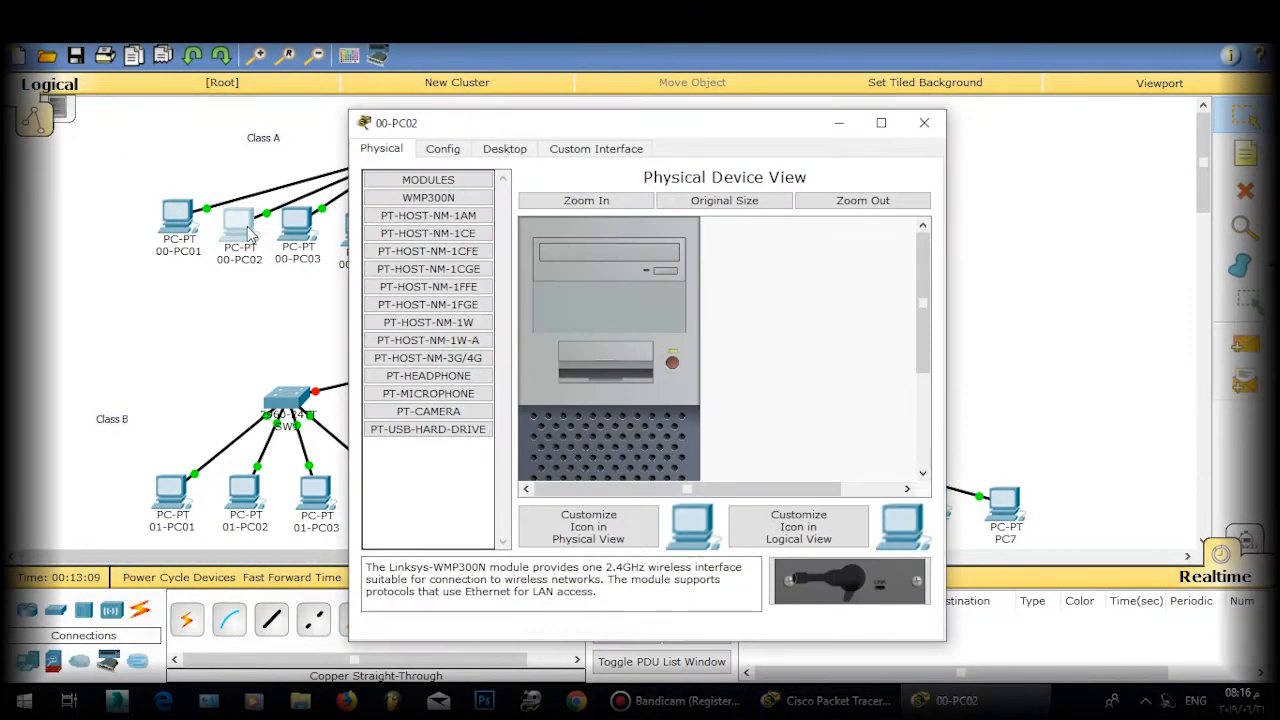
click(505, 148)
click(412, 214)
click(543, 256)
text(10.)
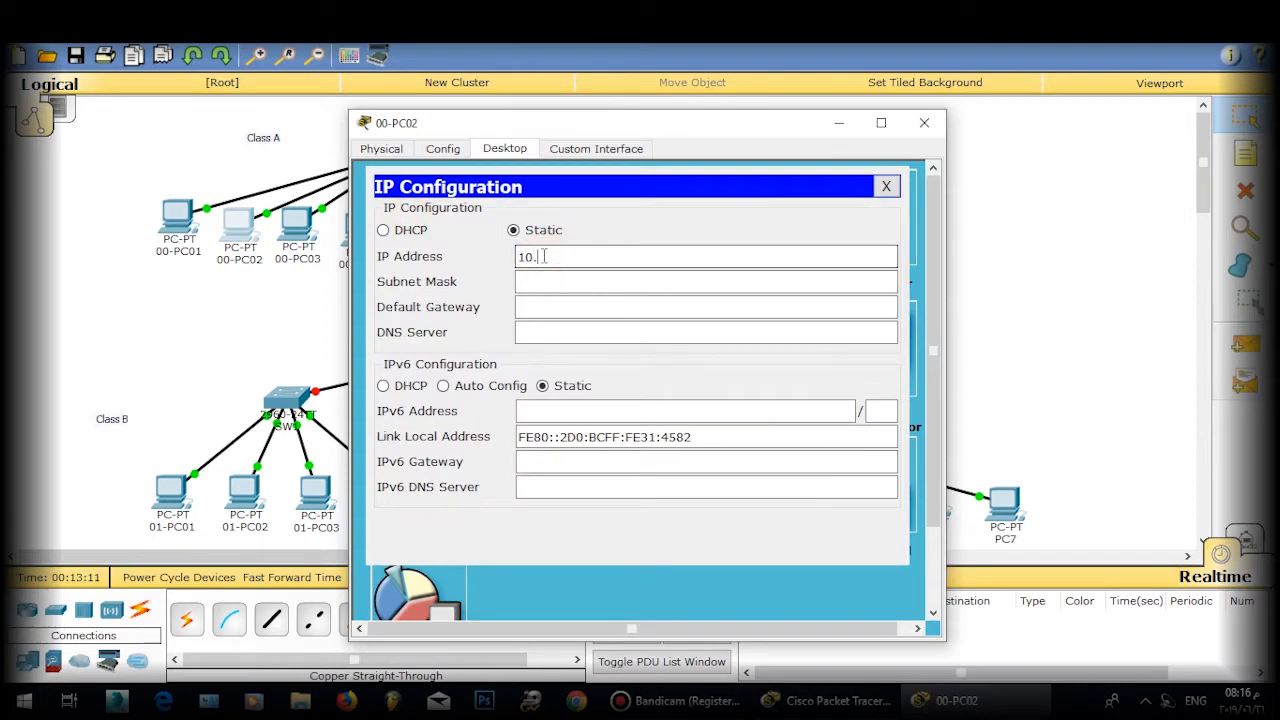
text(1.2.1)
click(556, 288)
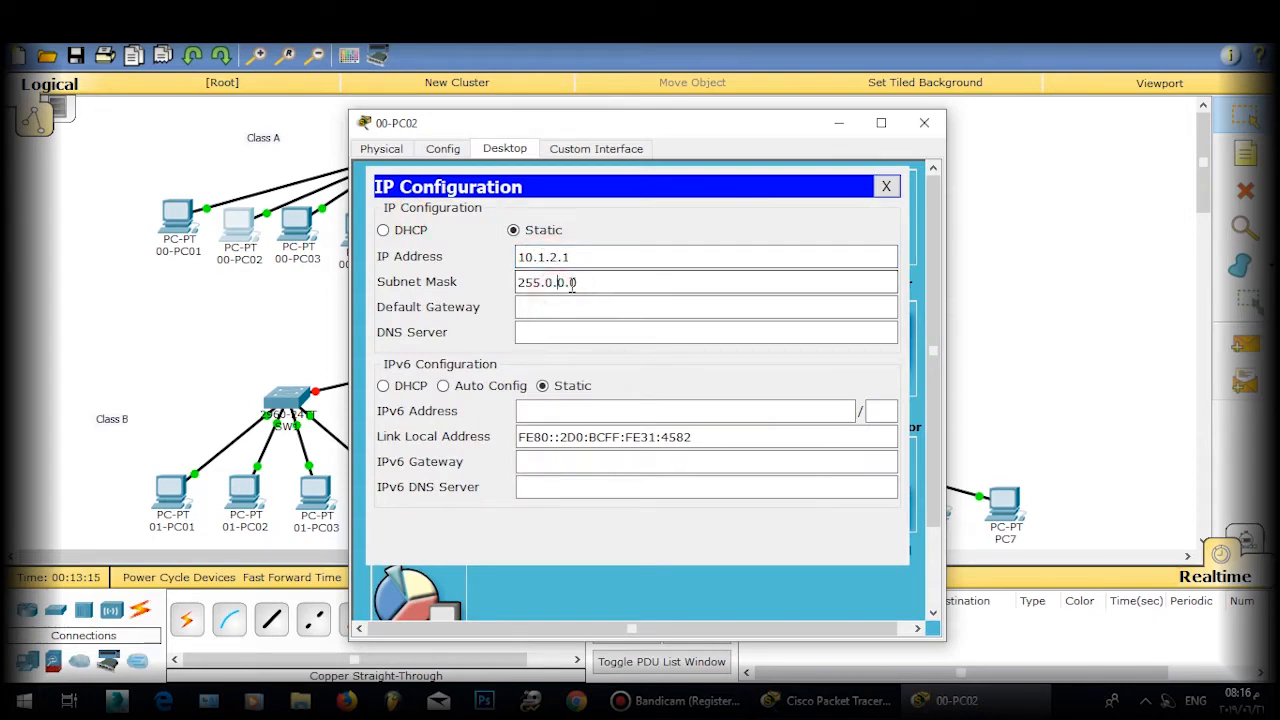
click(540, 283)
drag(572, 286, 580, 284)
text(255.255.0)
click(886, 186)
click(927, 124)
Step: Set 00-PC03's IP address and subnet mask 255.255.255.0
click(297, 216)
click(505, 148)
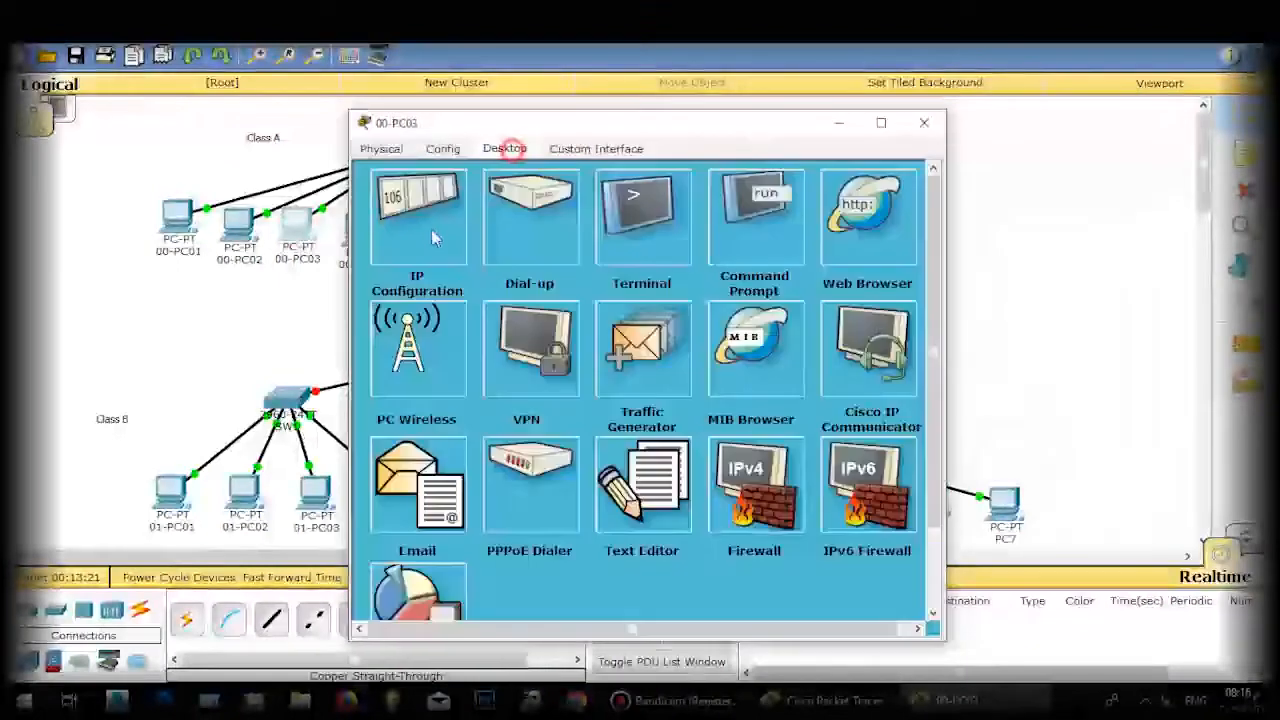
click(425, 228)
click(563, 254)
text(10.1.3.1)
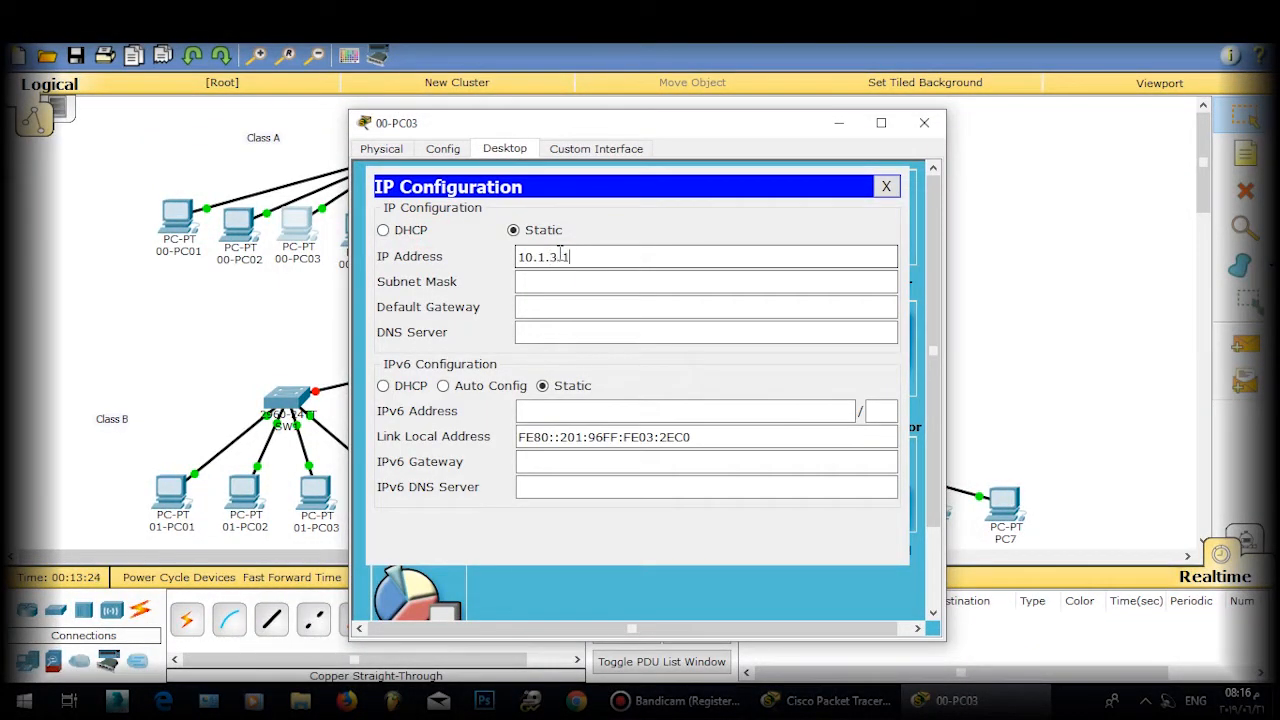
click(563, 282)
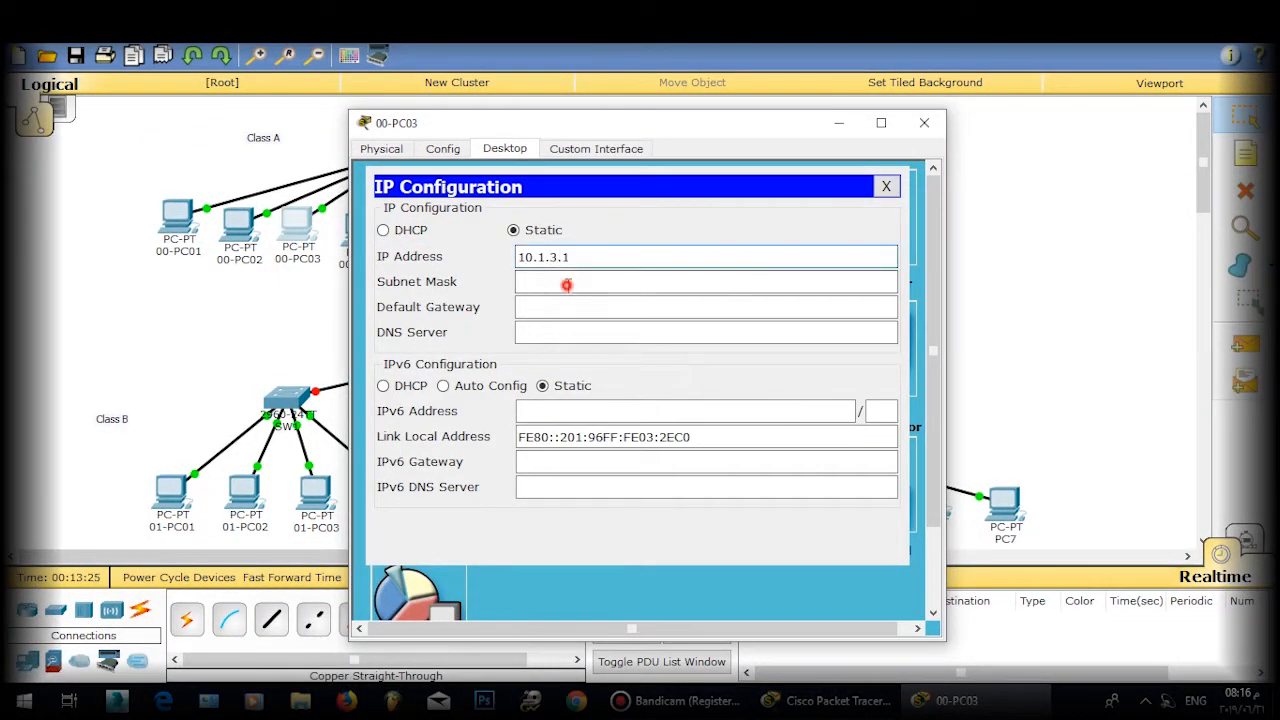
text(255.0.0.0)
drag(545, 283, 671, 279)
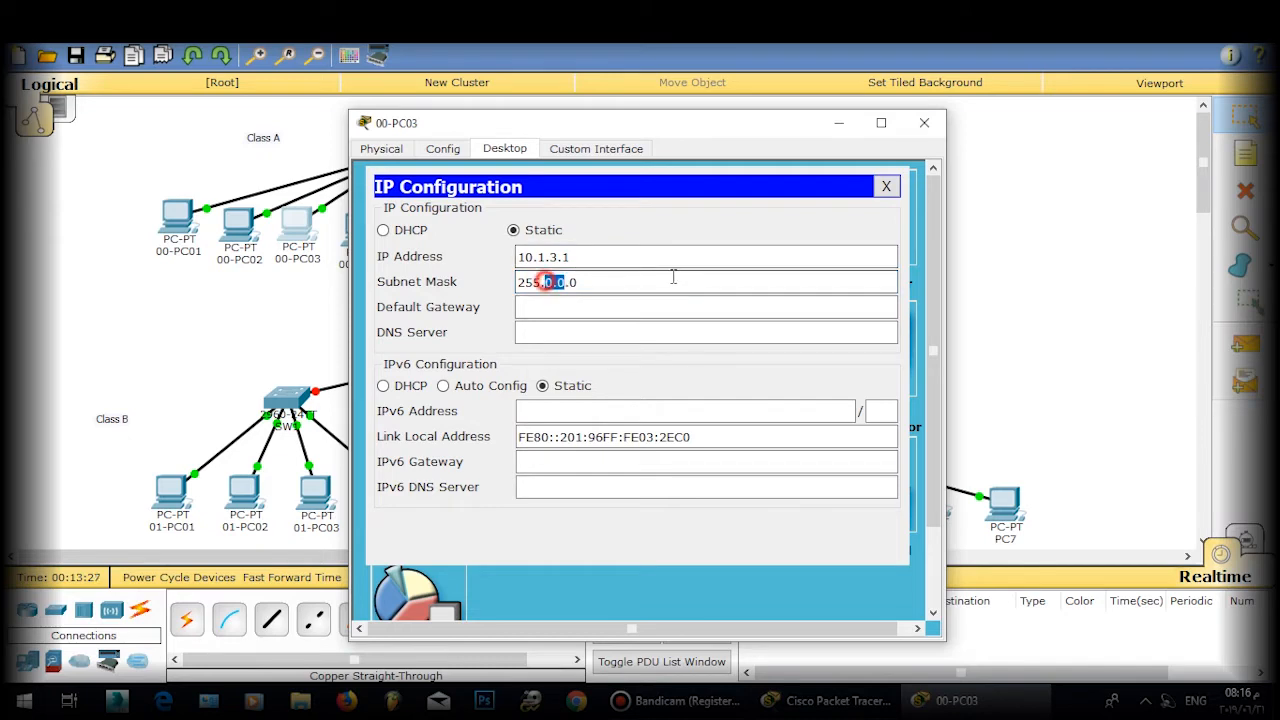
text(255.255.)
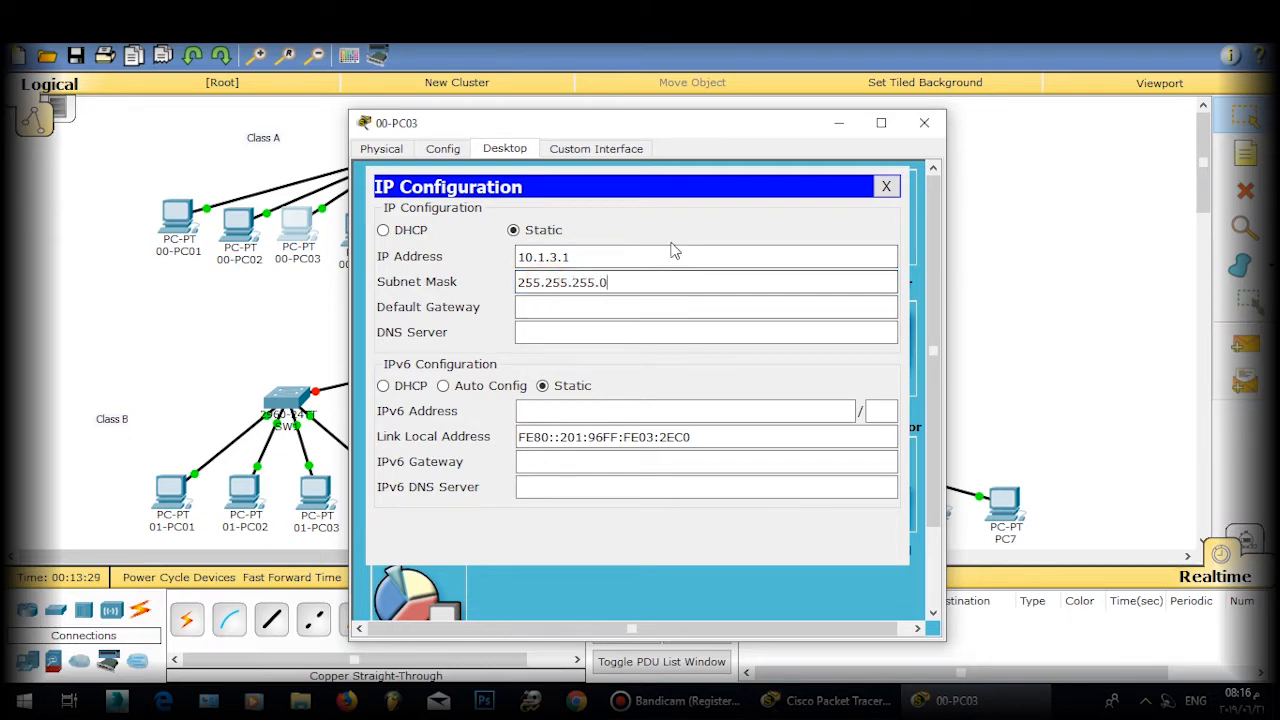
click(600, 256)
text(0)
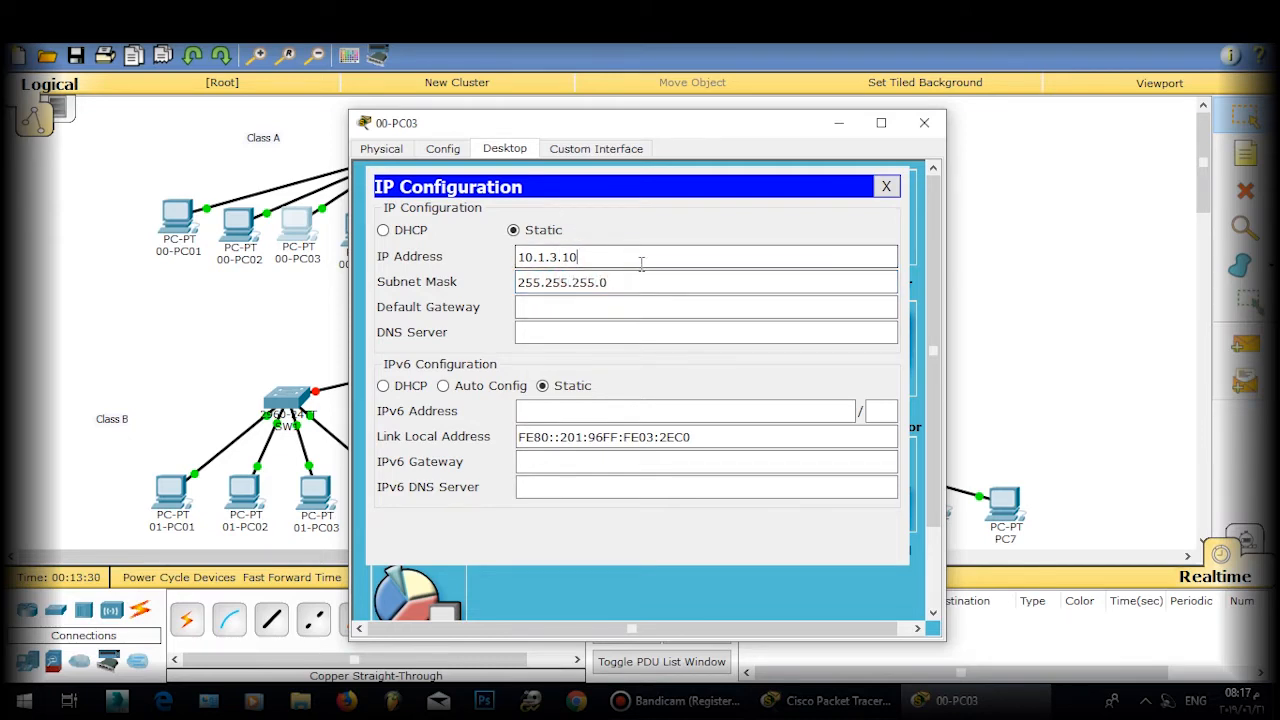
click(886, 187)
click(924, 122)
Step: Correct 00-PC02 and 00-PC01 addresses to 10.1.2.10 and 10.1.1.10
click(240, 222)
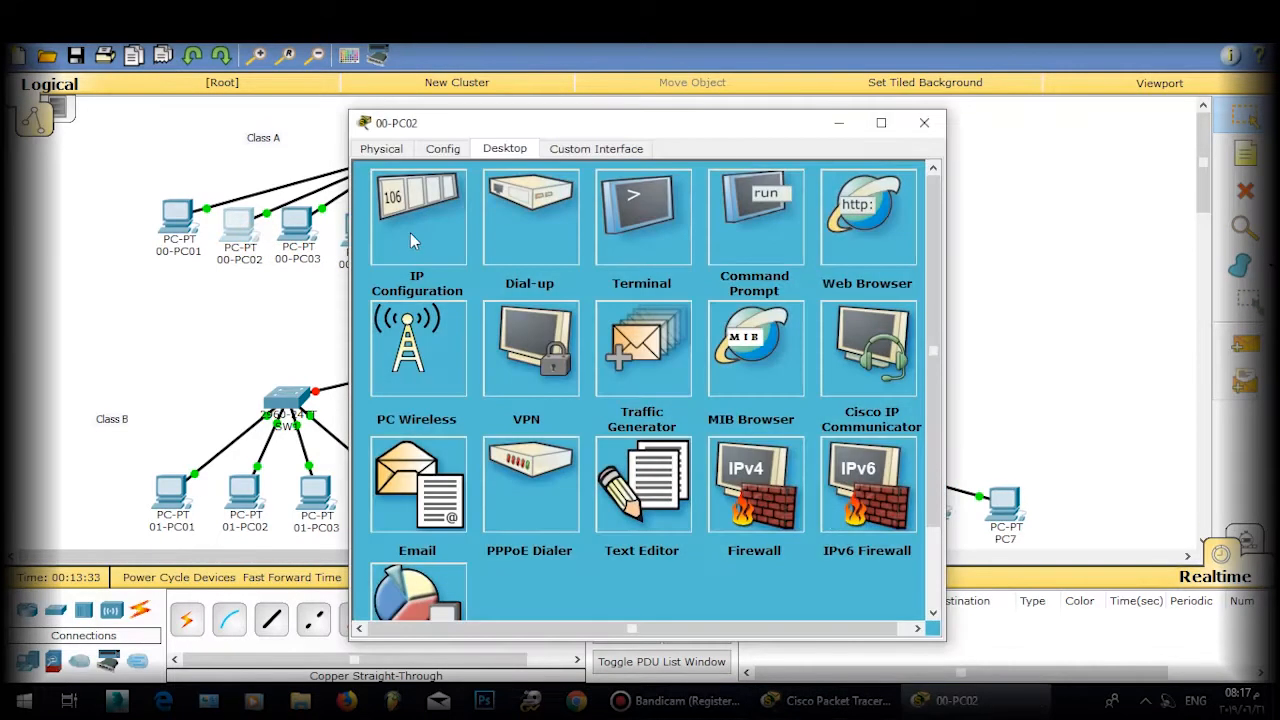
click(410, 240)
click(585, 256)
text(0.1.2.10)
click(880, 188)
click(924, 122)
click(178, 218)
click(445, 222)
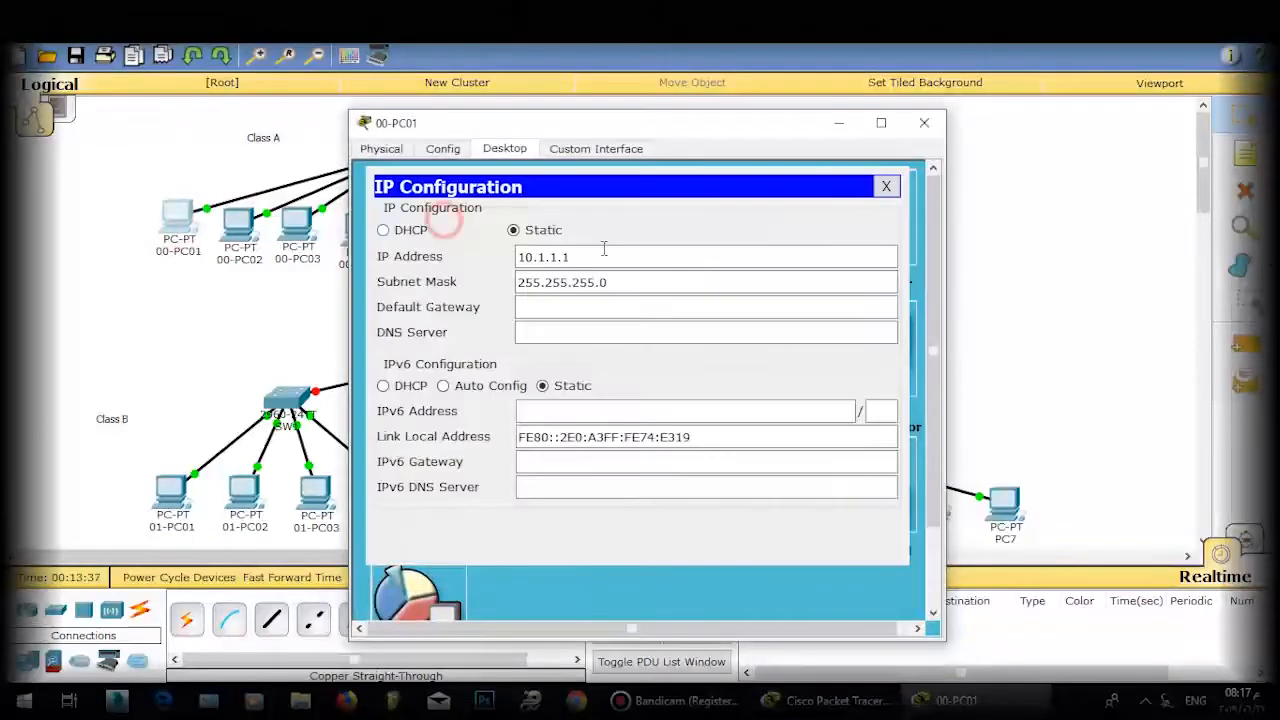
click(600, 252)
text(0)
click(886, 187)
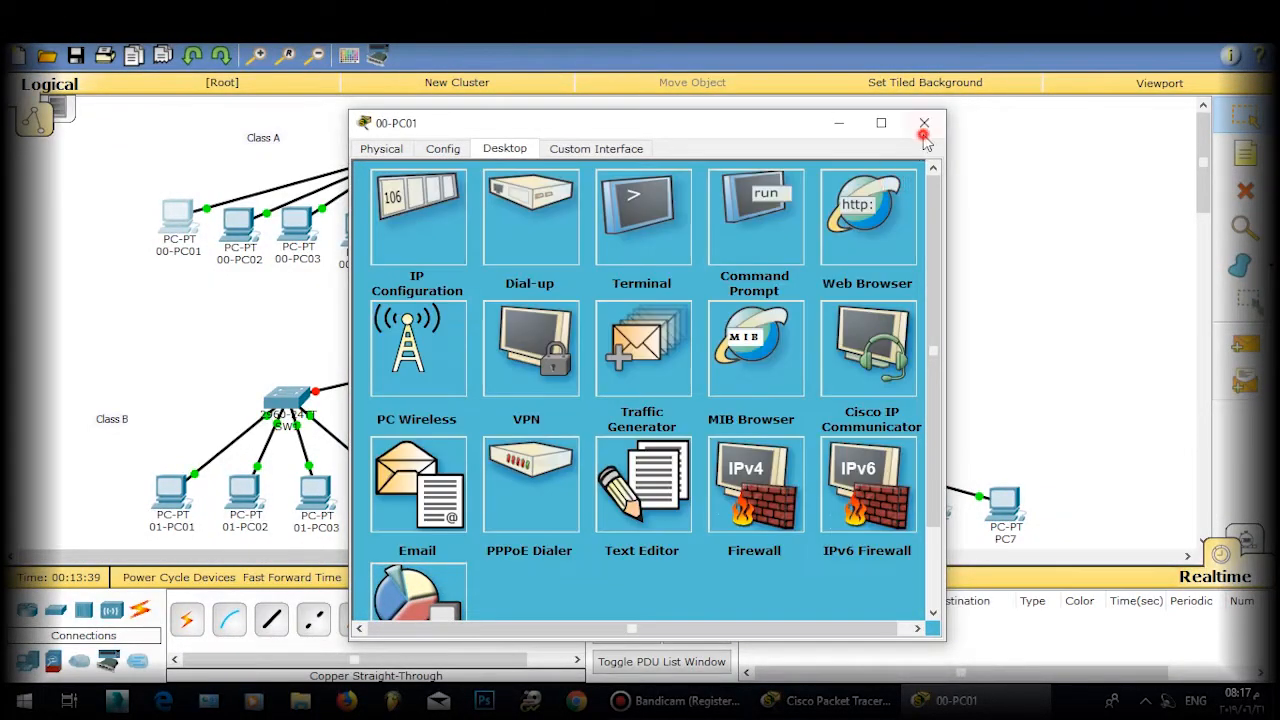
click(924, 124)
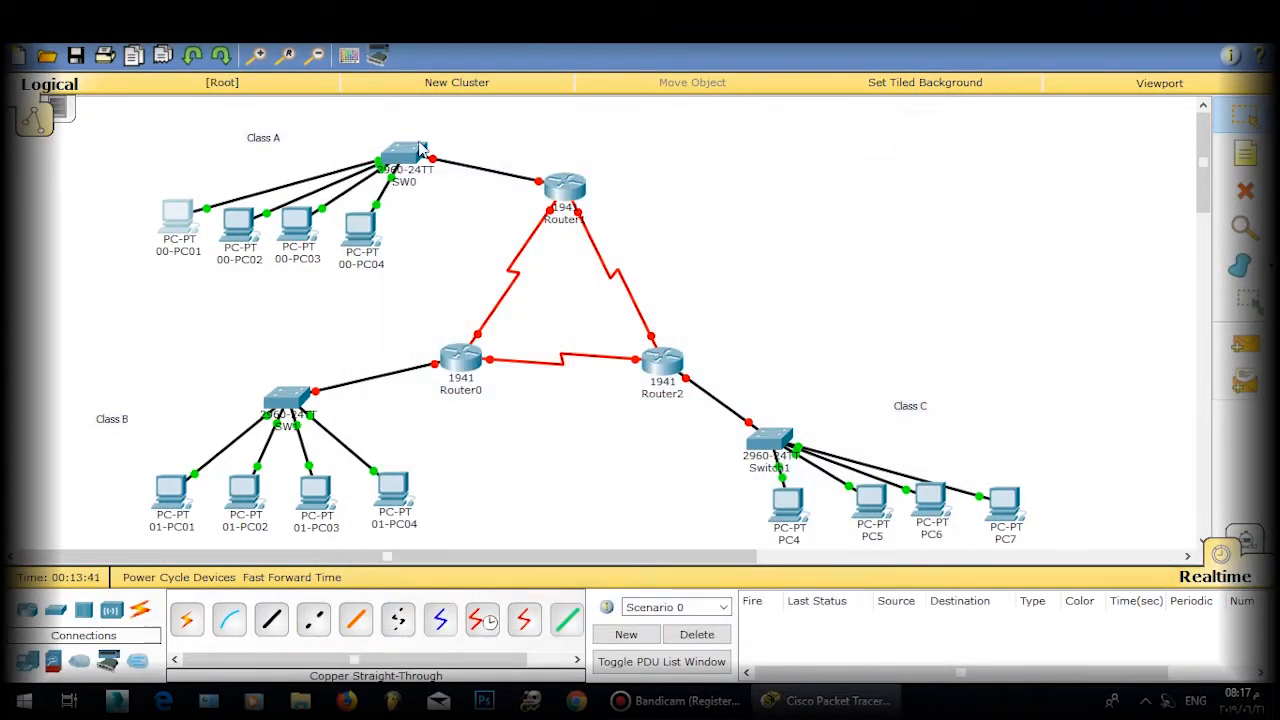
Step: Give 00-PC04 IP 10.1.4.10 with mask 255.255.255.0
click(361, 233)
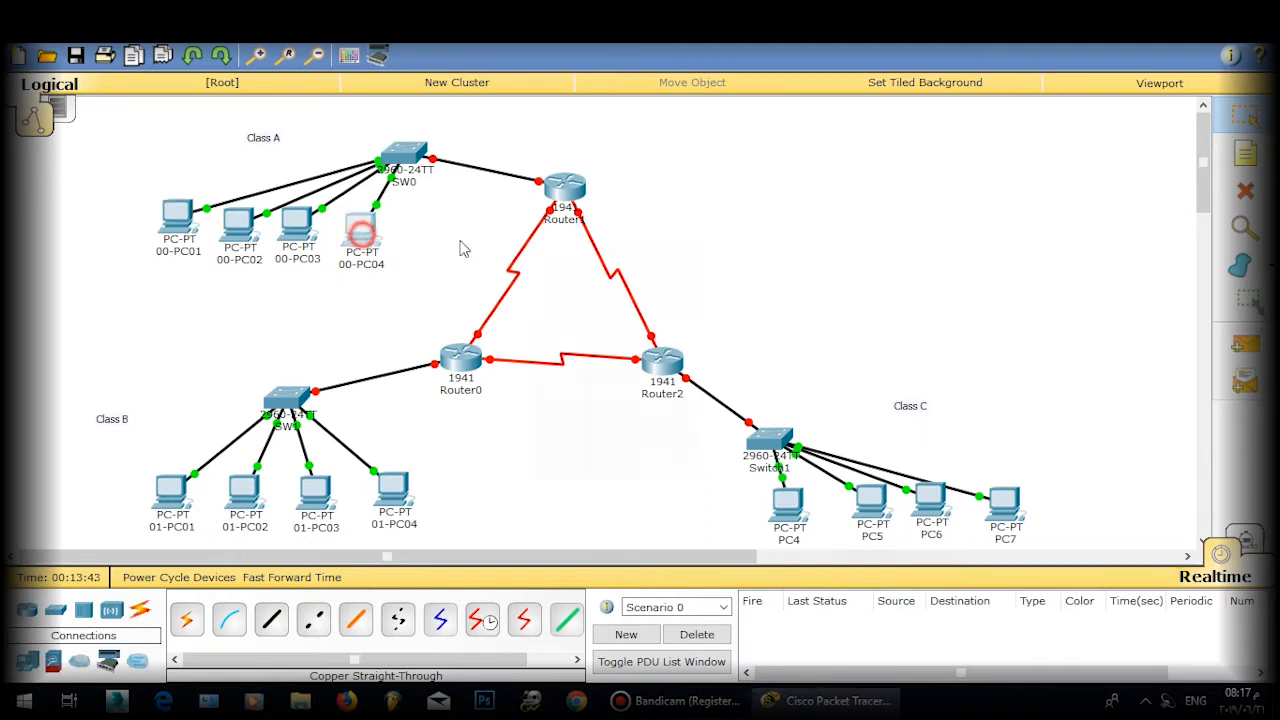
click(505, 147)
click(430, 210)
click(566, 258)
text(1)
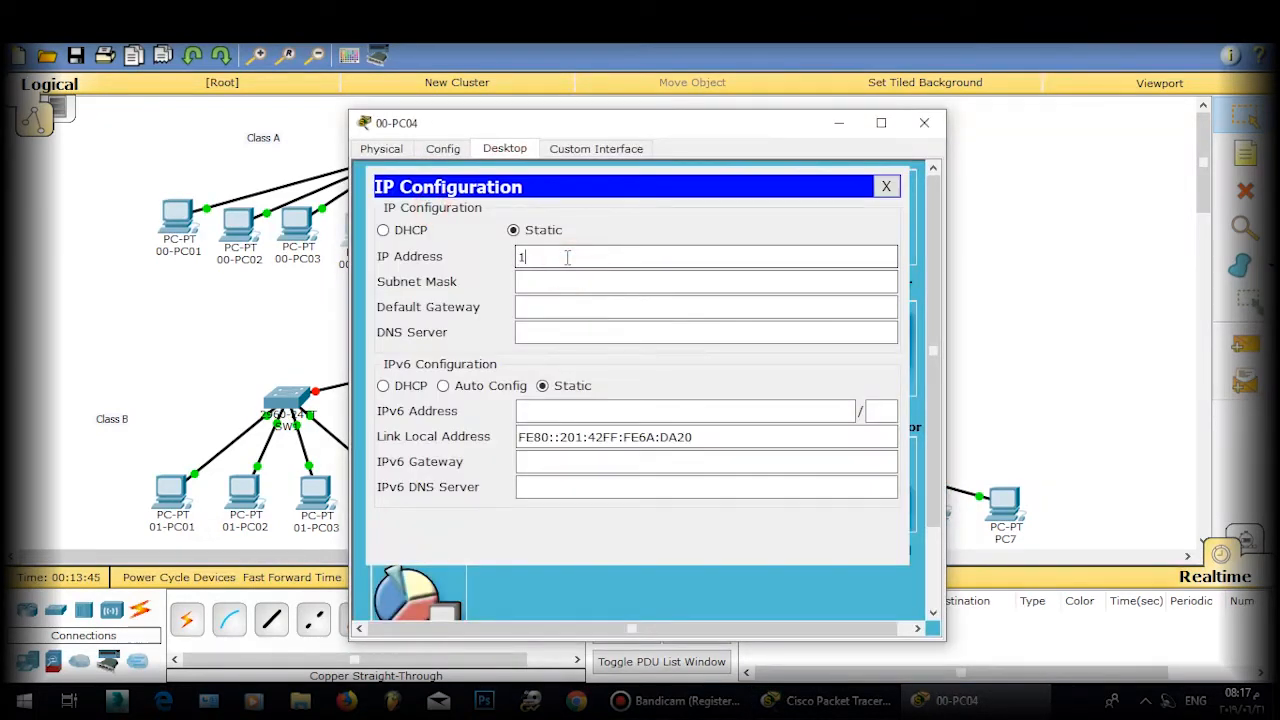
text(0.1.4.10)
click(570, 282)
drag(577, 282, 526, 282)
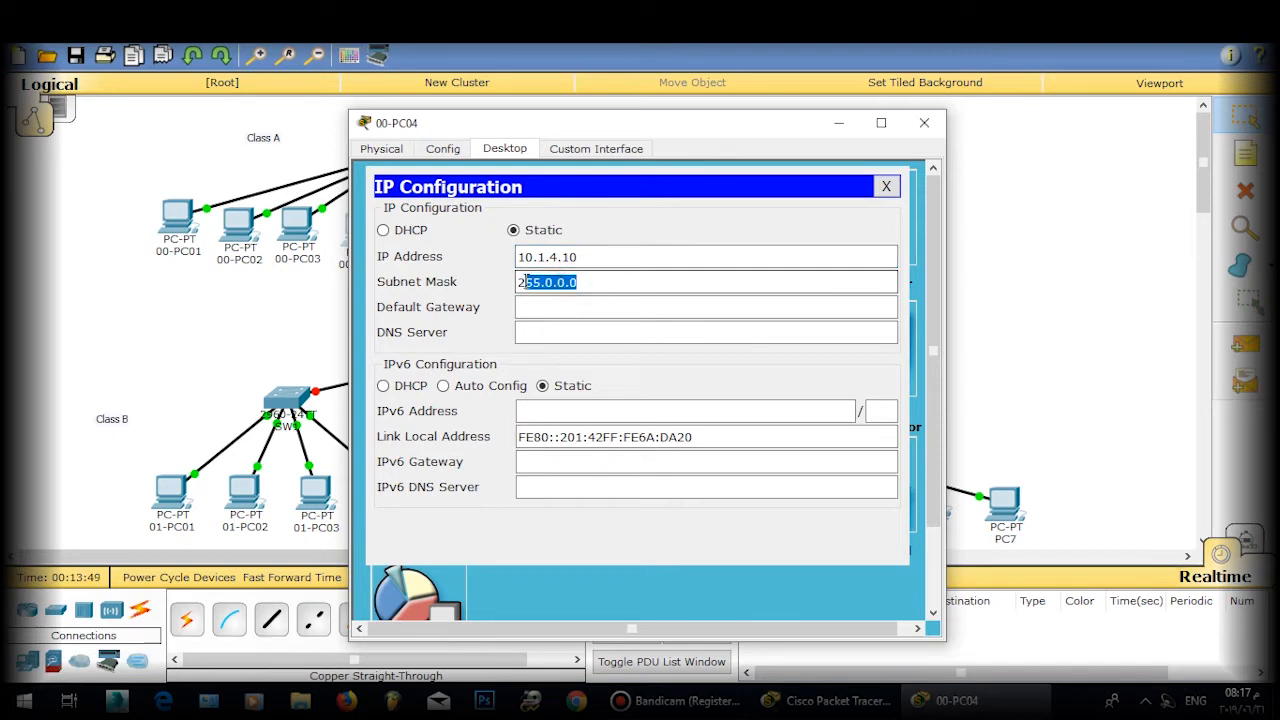
text(2)
key(BackSpace)
text(5)
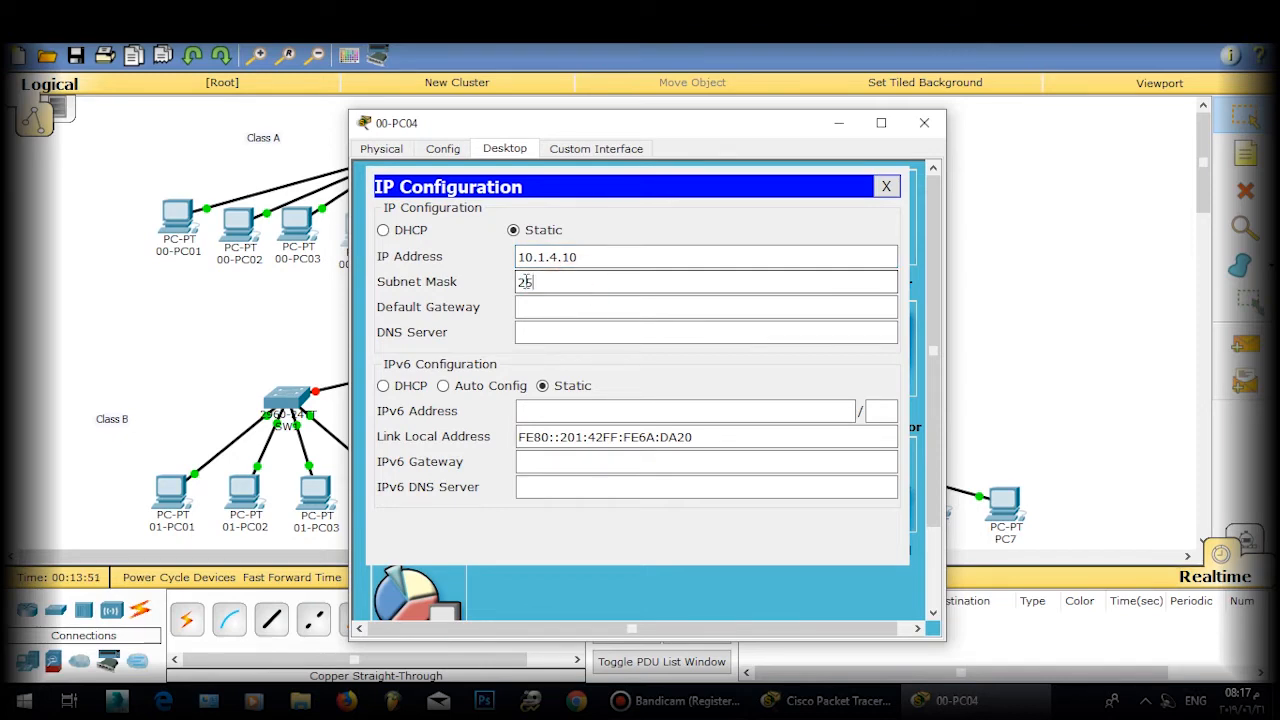
text(5.255.255.0)
click(886, 186)
click(924, 122)
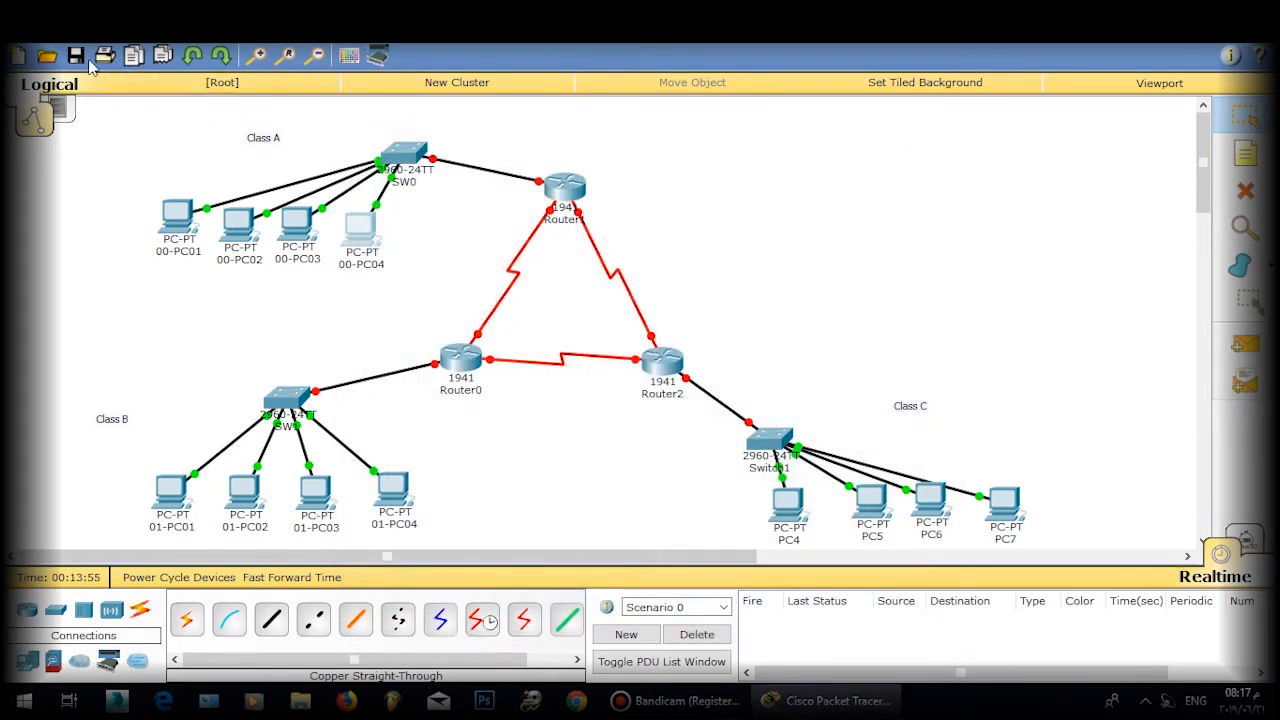
Step: Save the topology as T1
click(75, 56)
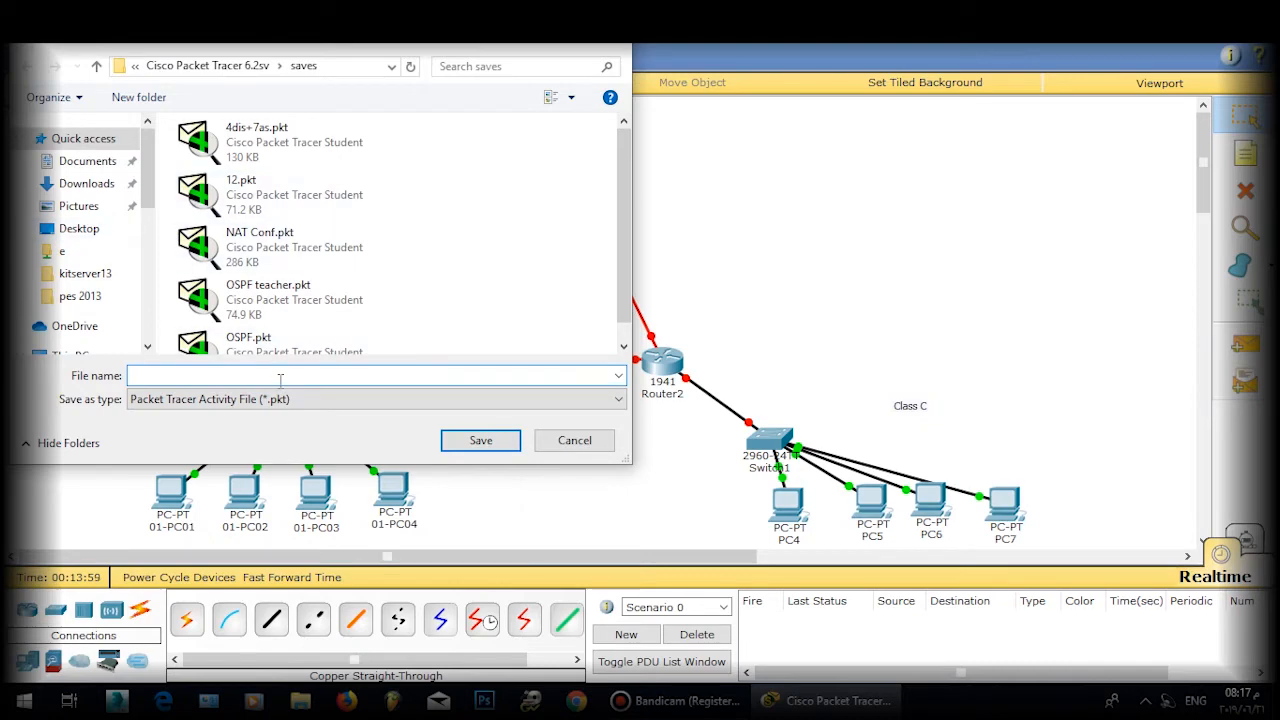
text(T1)
key(Return)
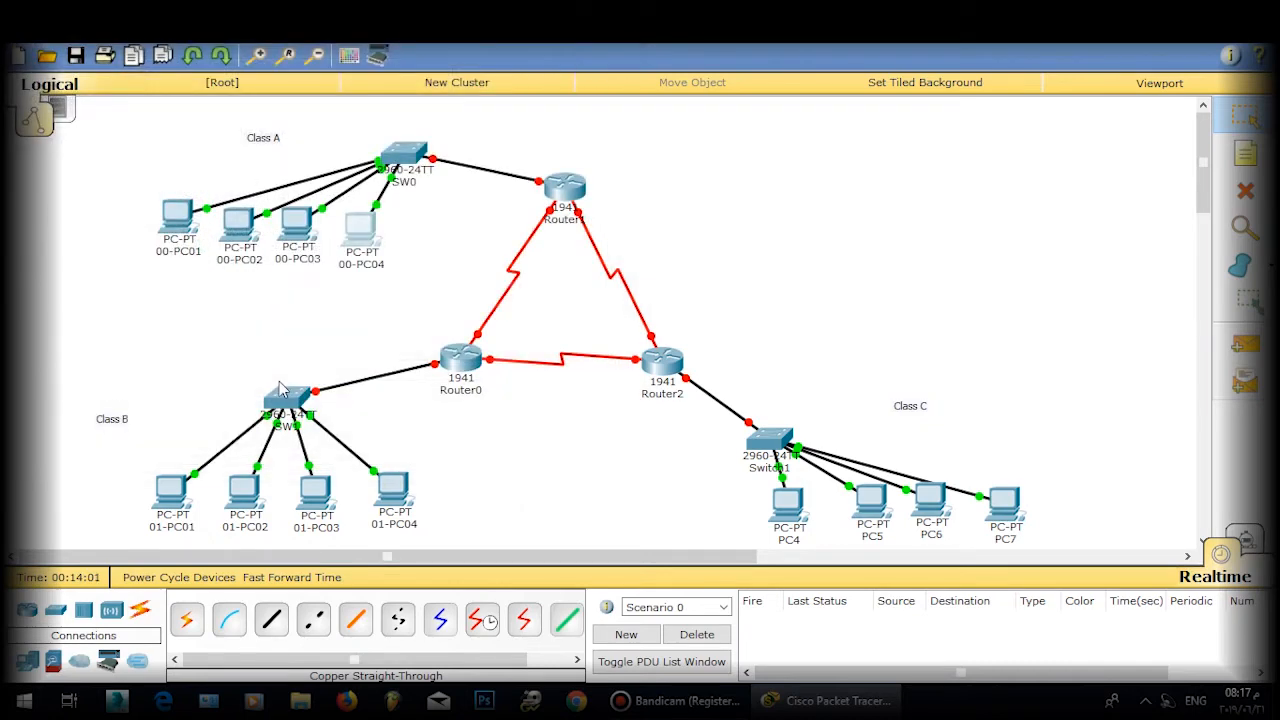
Step: Reposition SW0, Switch1 and PCs PC4–PC7 on the workspace
drag(414, 157, 397, 147)
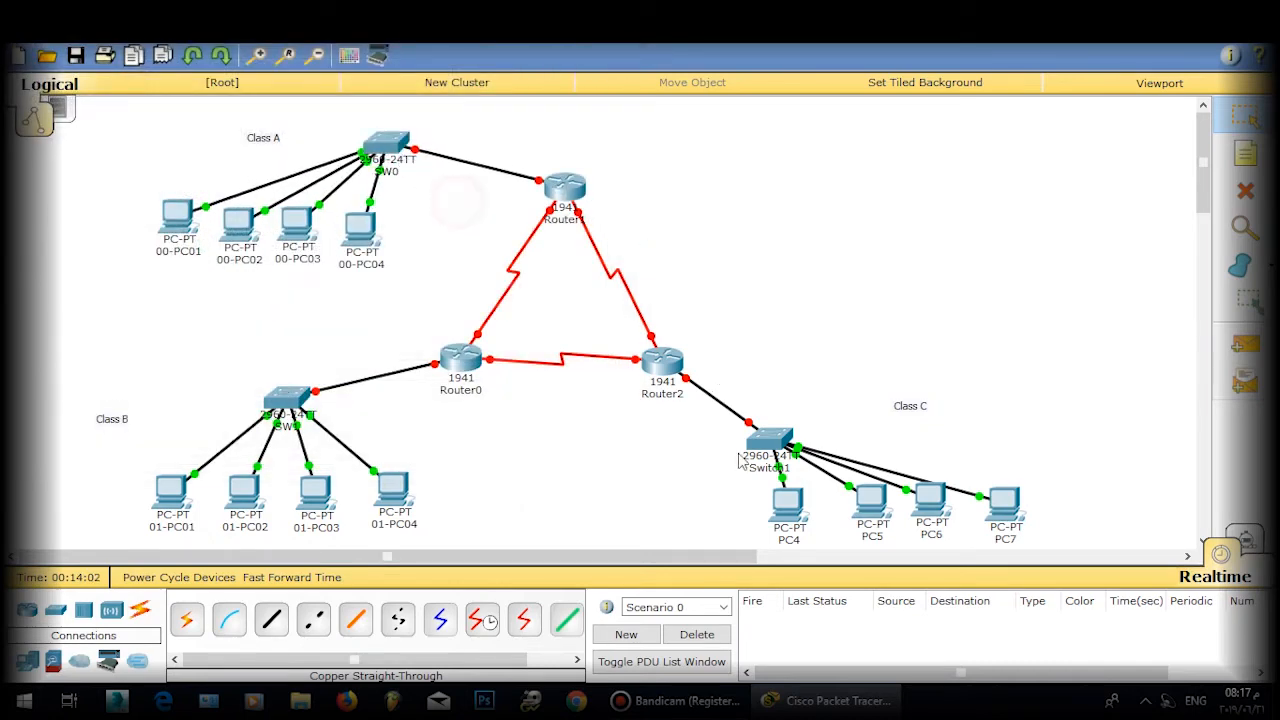
drag(770, 442, 782, 412)
drag(741, 484, 968, 512)
click(1032, 477)
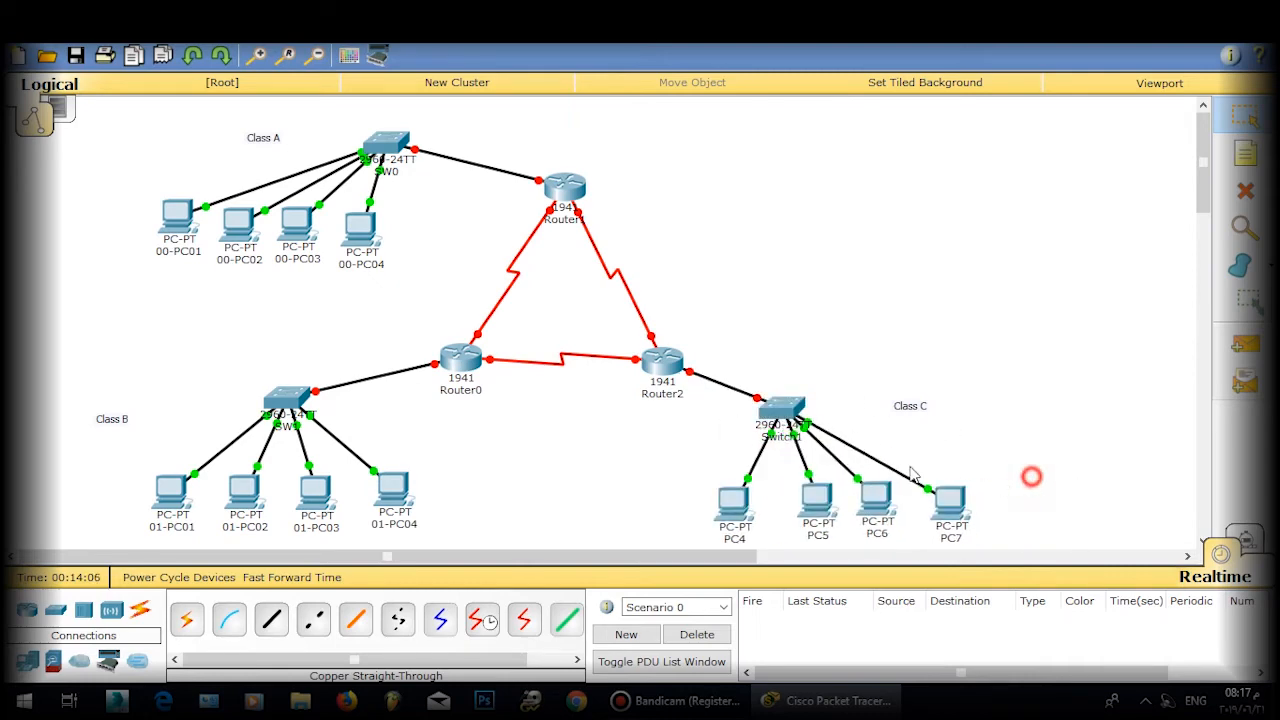
Step: Re-plug Router2's cable into a Switch1 port and open Switch1
click(759, 399)
click(770, 409)
click(849, 443)
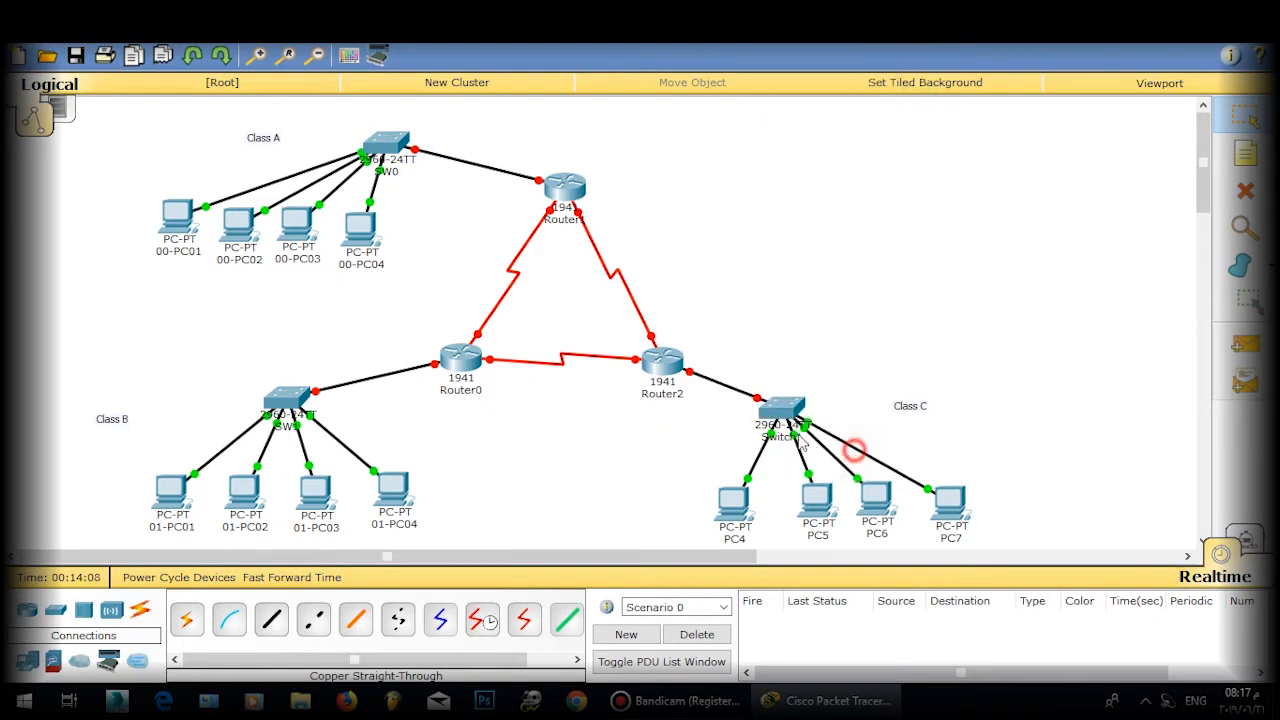
click(782, 411)
Step: In Switch1's CLI, enter global configuration and set the hostname to SW2
click(489, 148)
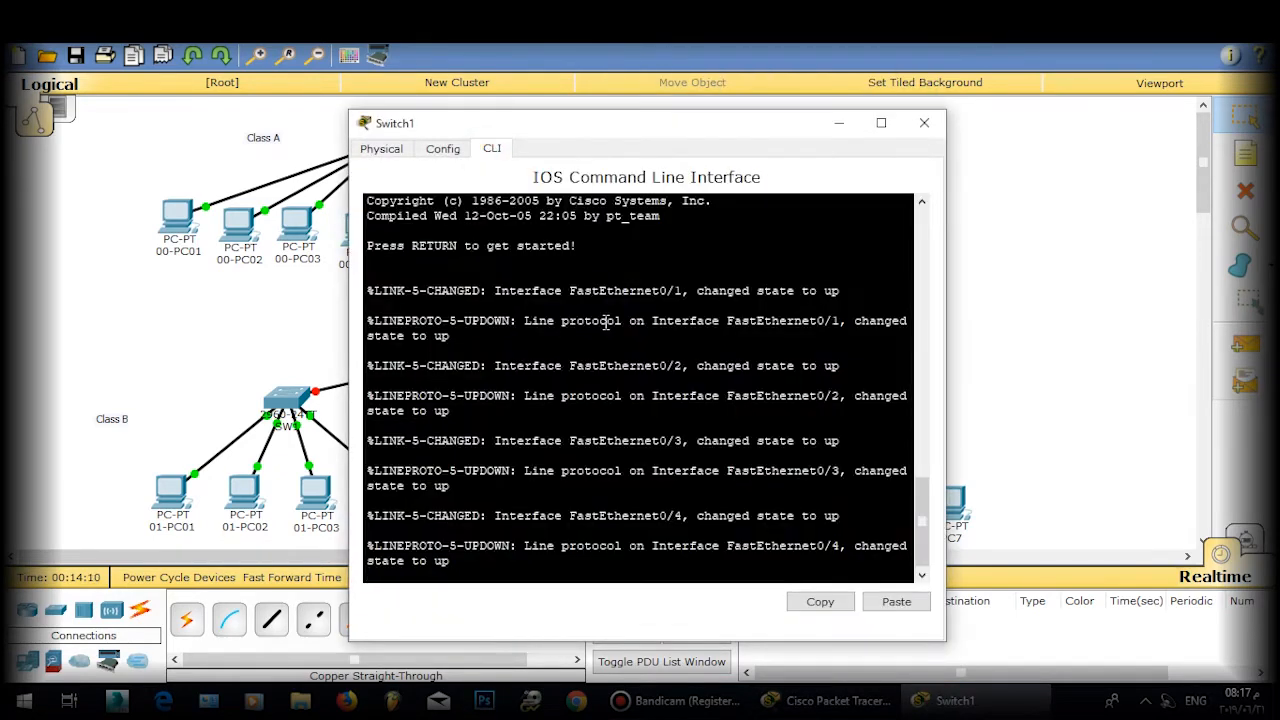
key(Return)
key(Return)
key(Return)
text(ena)
key(Return)
key(Return)
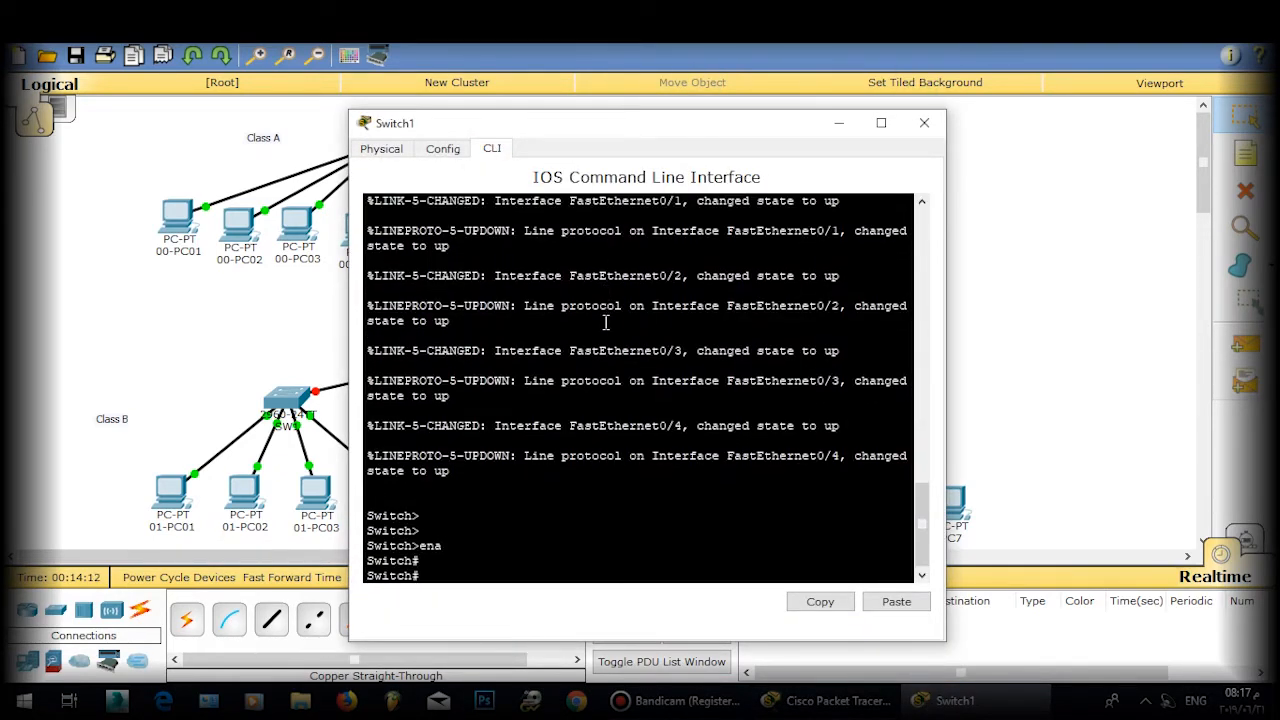
text(conf t)
key(Return)
key(Return)
text(hos)
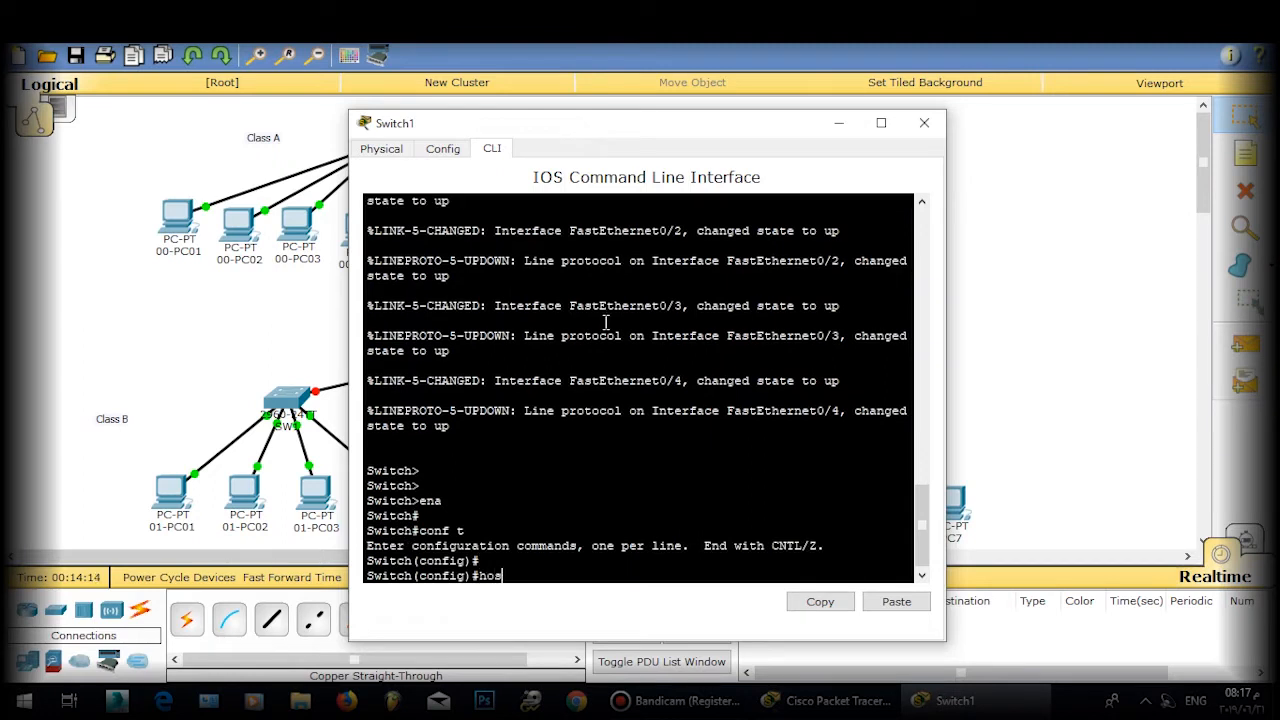
text(t)
key(Tab)
text(SW)
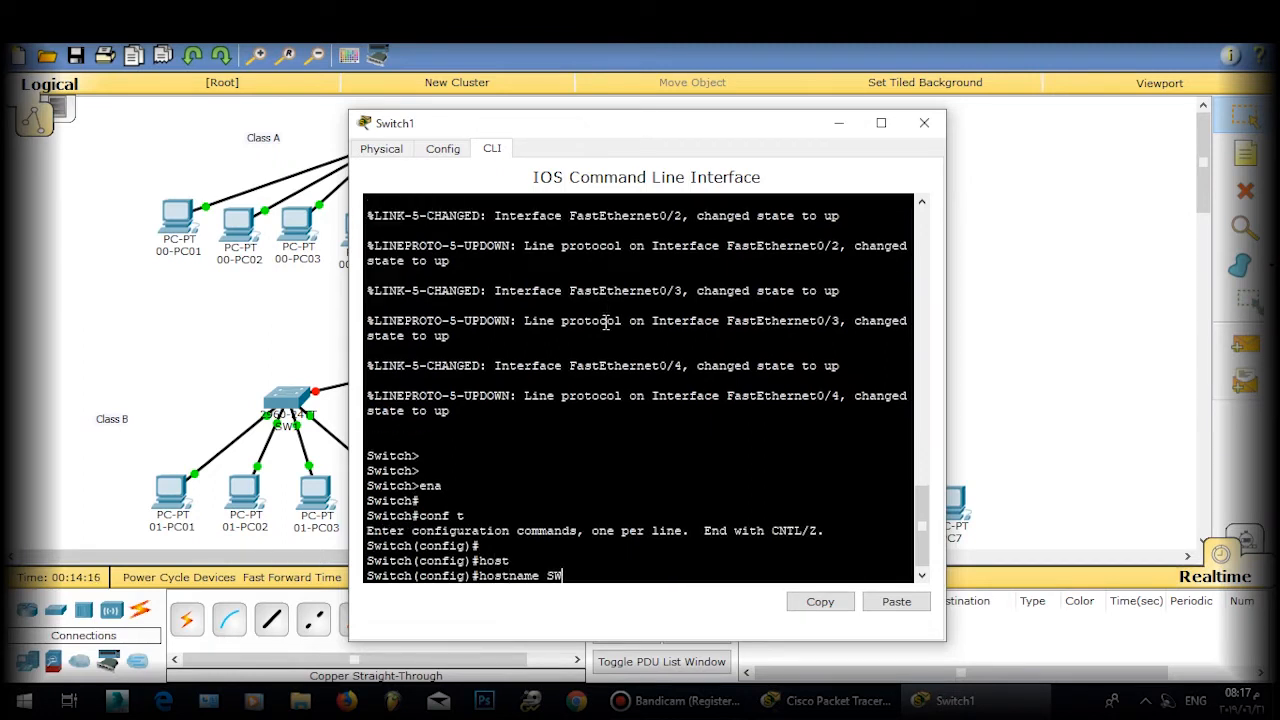
text(2)
key(Return)
key(Return)
key(Return)
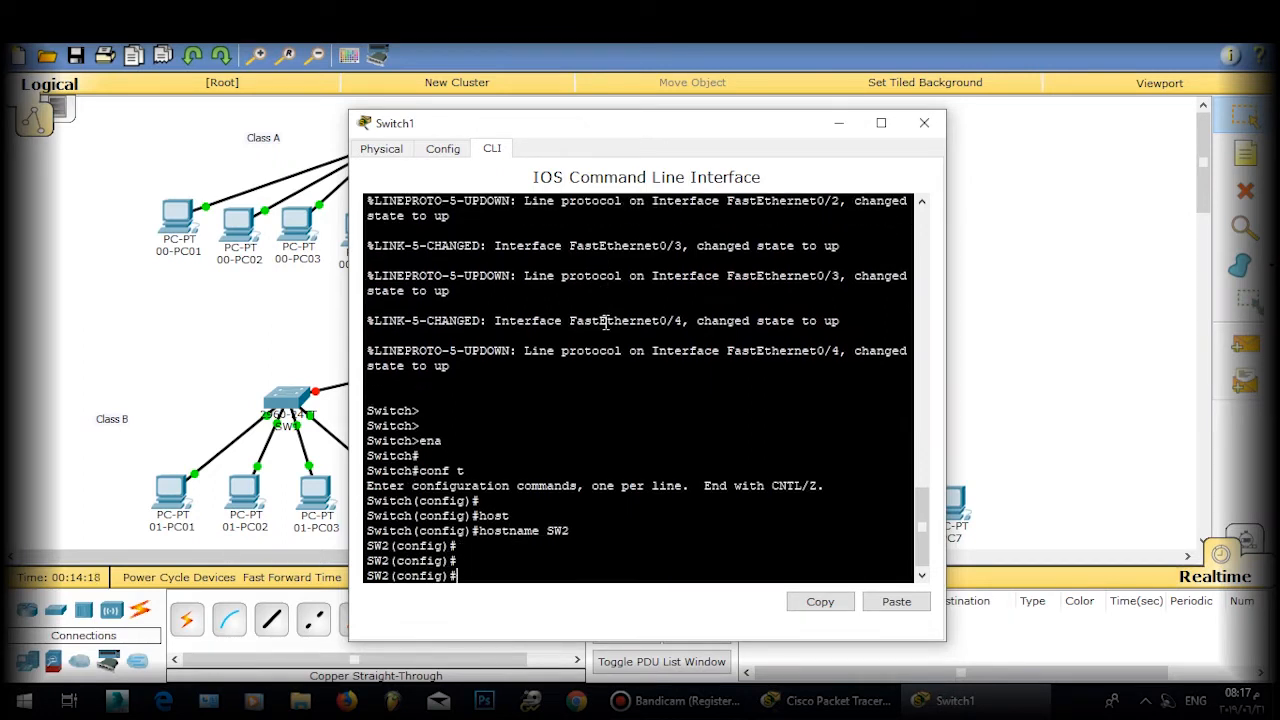
Step: Give interface VLAN 1 address 192.168.1.1 255.255.255.0 and bring it up with no shutdown
text(int vlan 1)
key(Return)
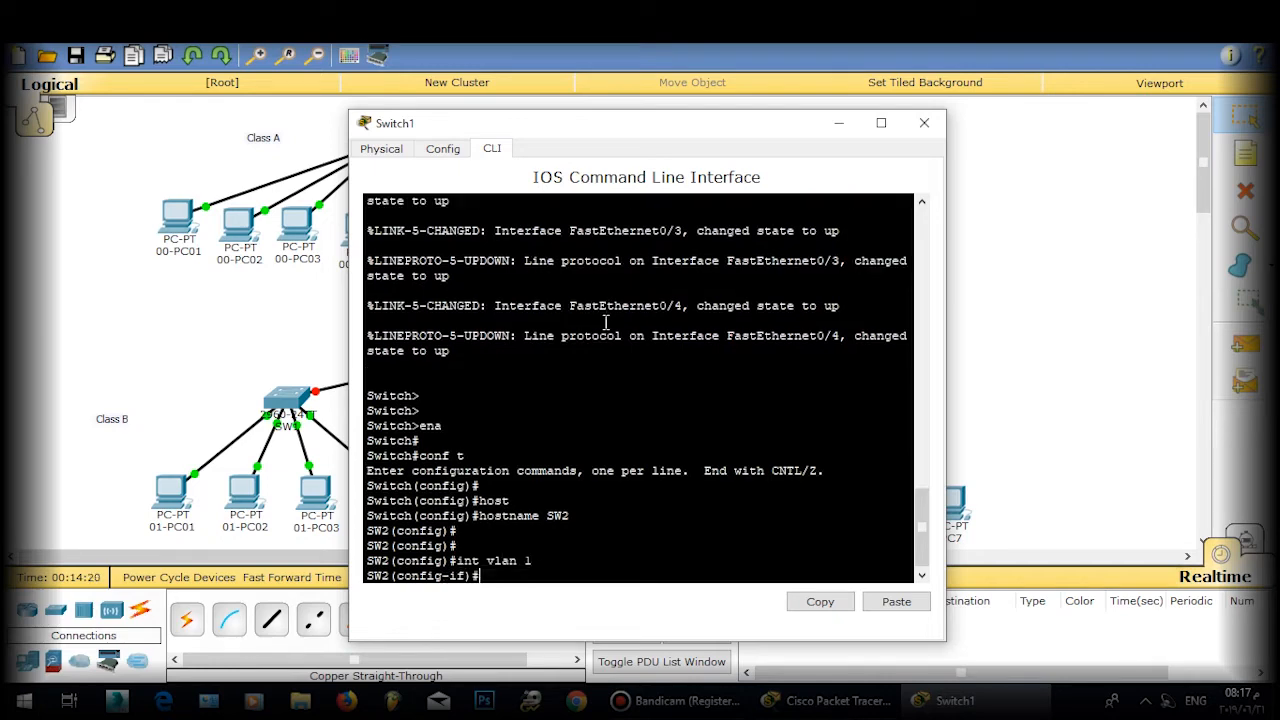
key(Return)
text(ip ad 192)
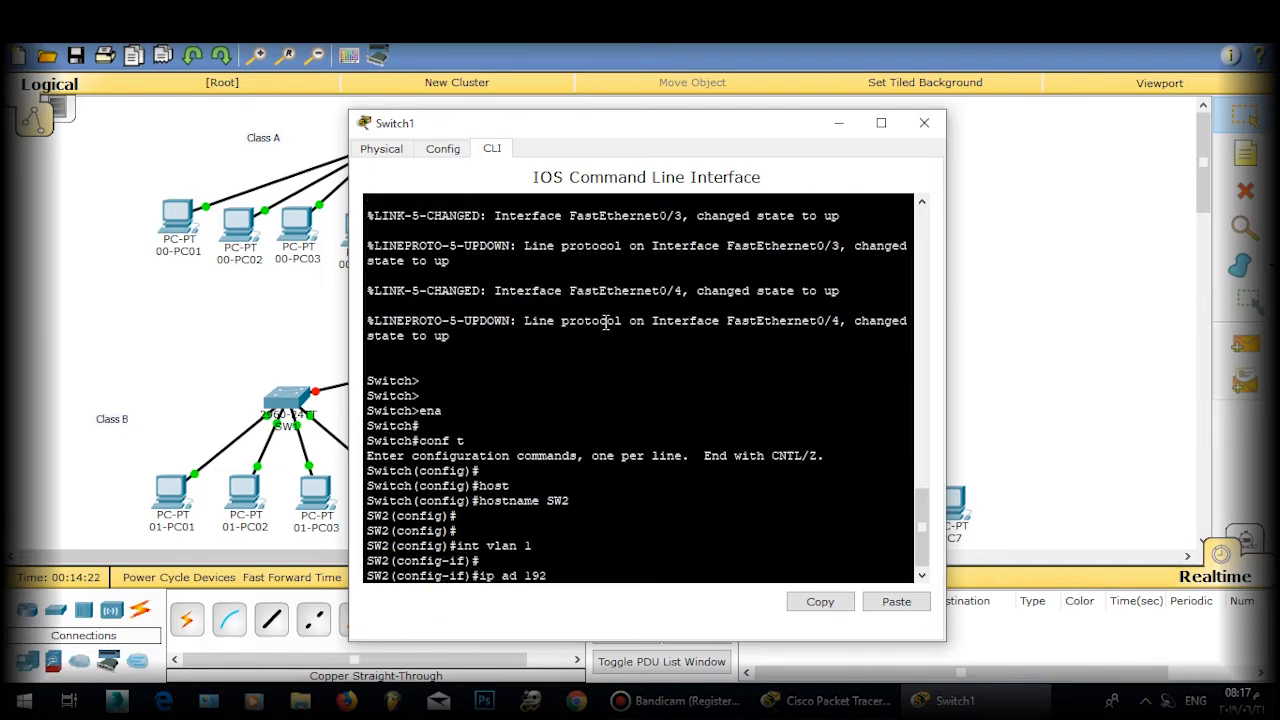
text(.168.1.1 255.255.255.0)
key(Return)
key(Return)
key(Return)
text(no sh)
key(Tab)
key(Return)
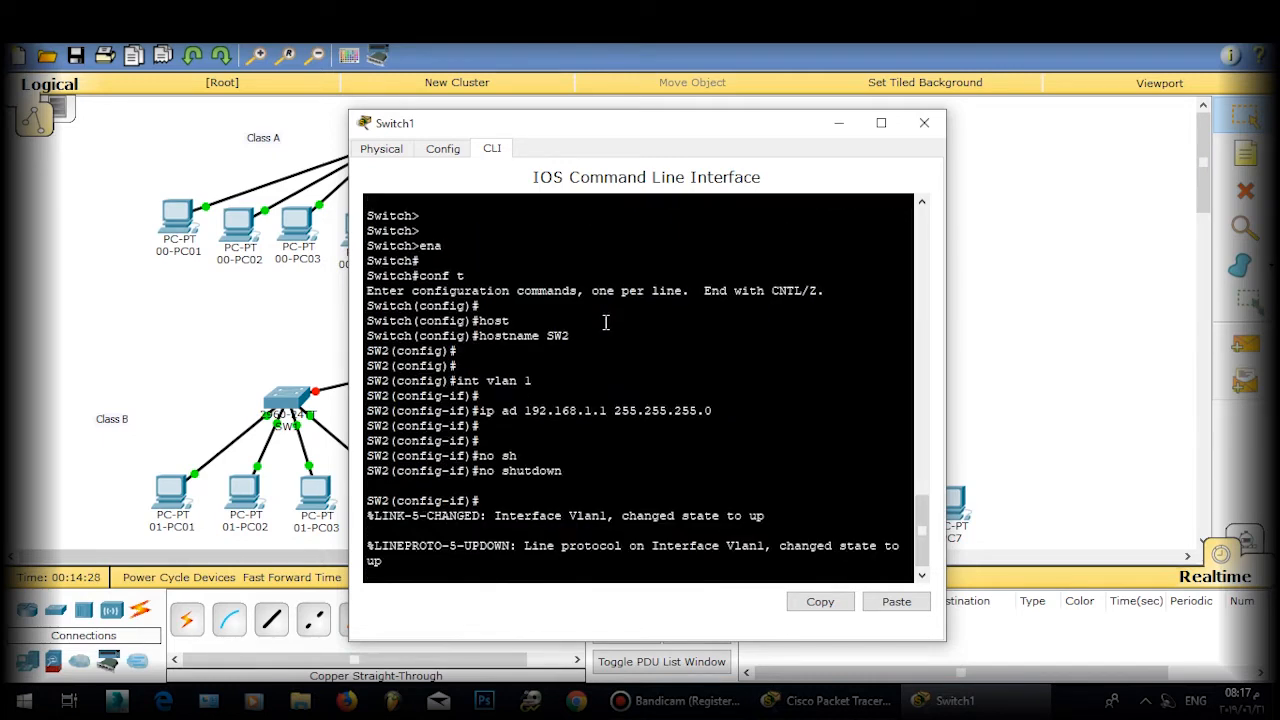
key(Return)
text(exit)
key(Return)
Step: Assign interface VLAN 2 the address 192.168.2.1 255.255.255.0
key(Return)
text(in)
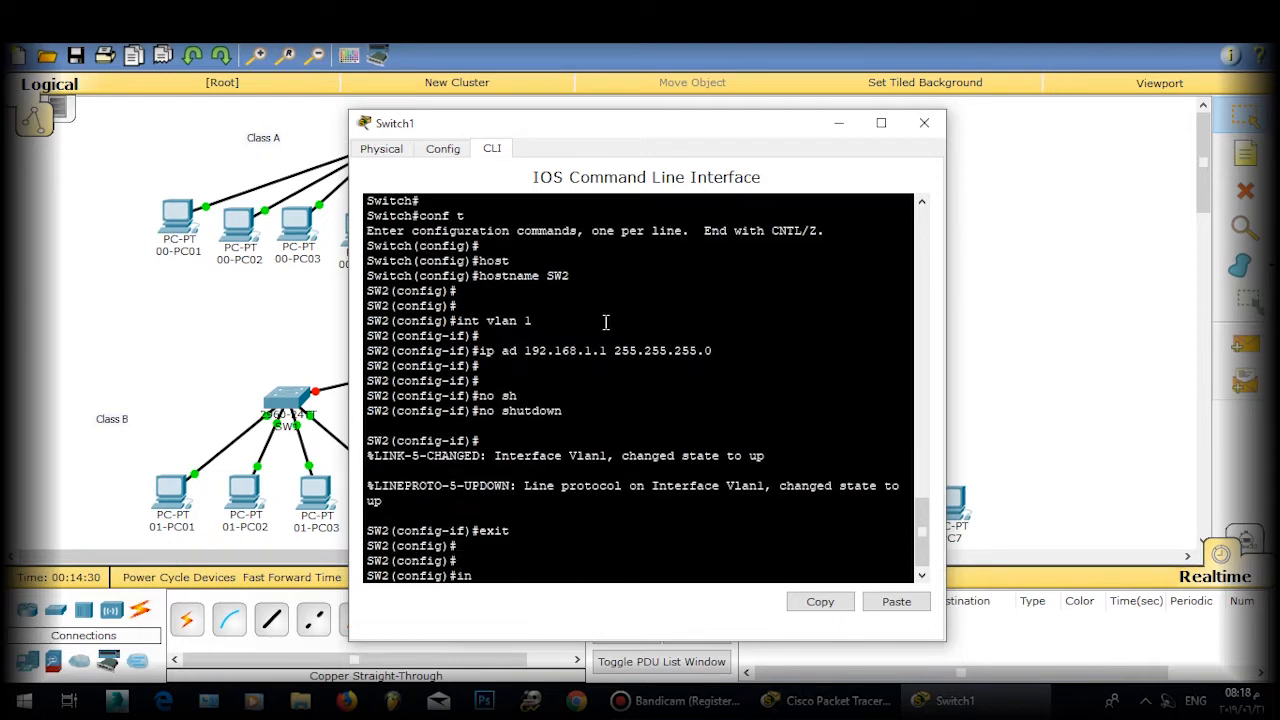
text(t vl)
text(an 2)
key(Return)
key(Return)
text(ip)
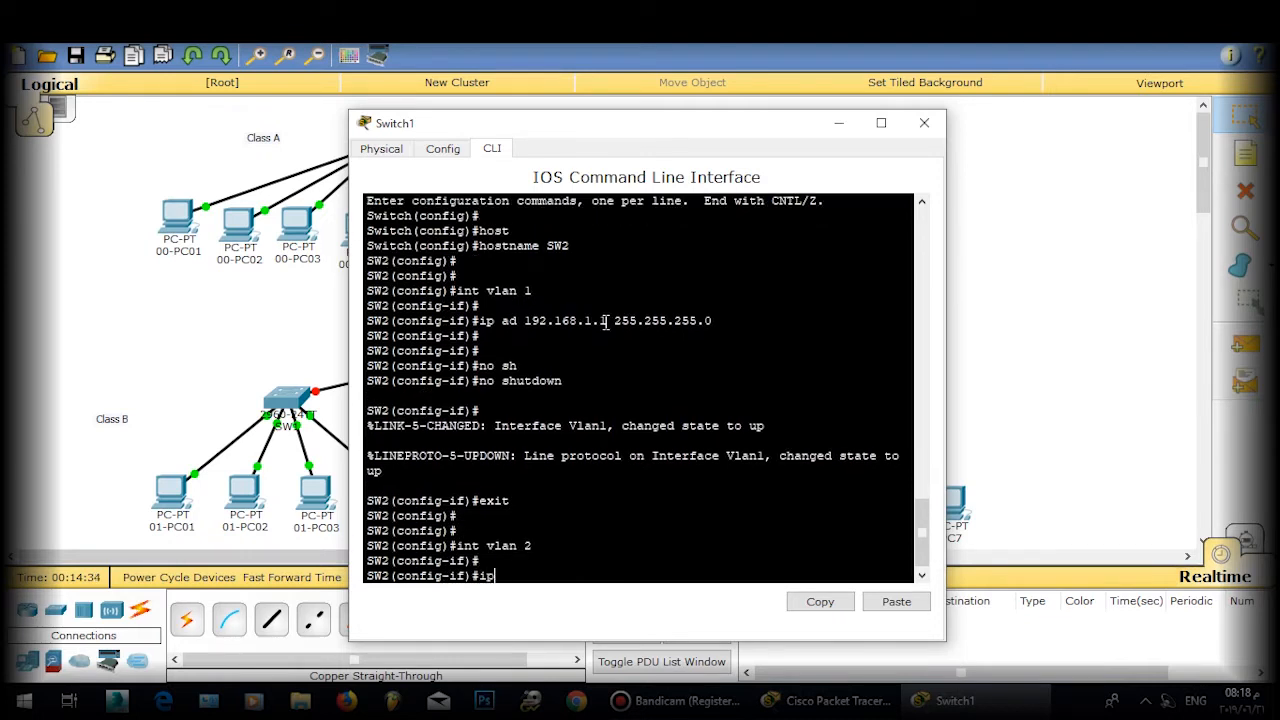
text( ad 192.1638.)
key(BackSpace)
key(BackSpace)
text(.1 255.25)
key(BackSpace)
key(BackSpace)
key(BackSpace)
key(BackSpace)
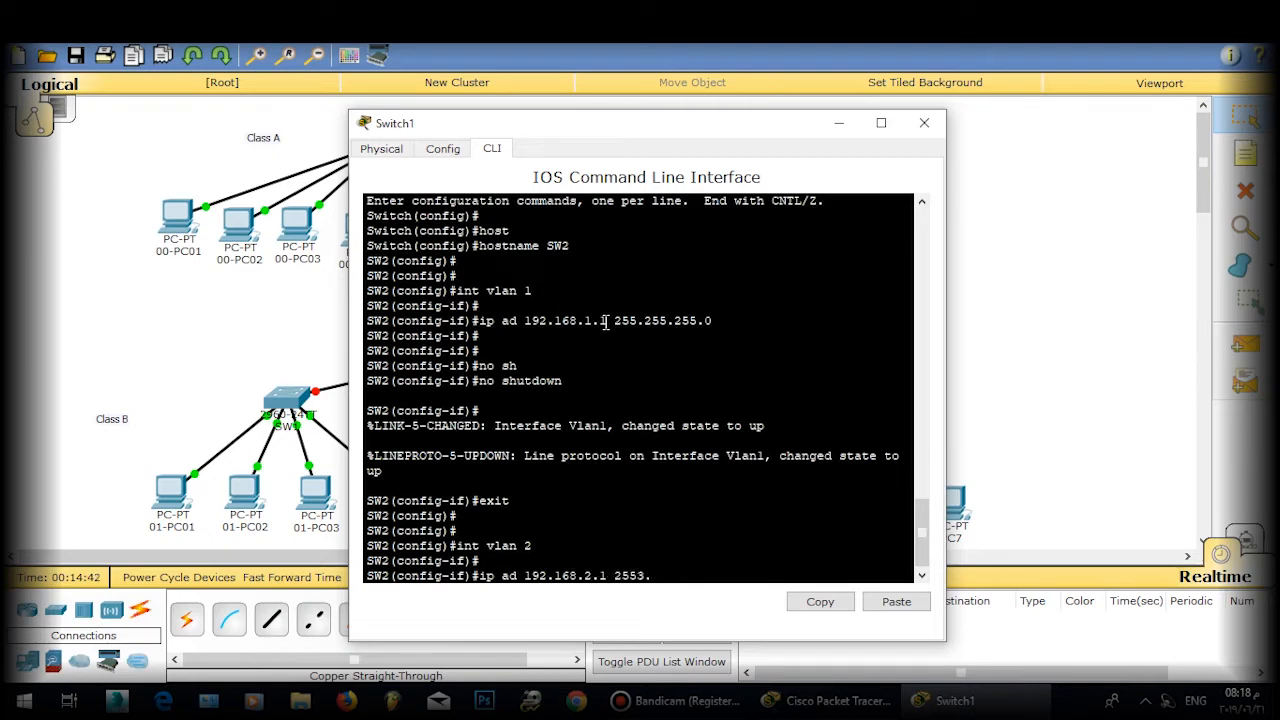
text(55.255.0)
key(Return)
key(Return)
key(Return)
text(exit)
key(Return)
key(Return)
key(Return)
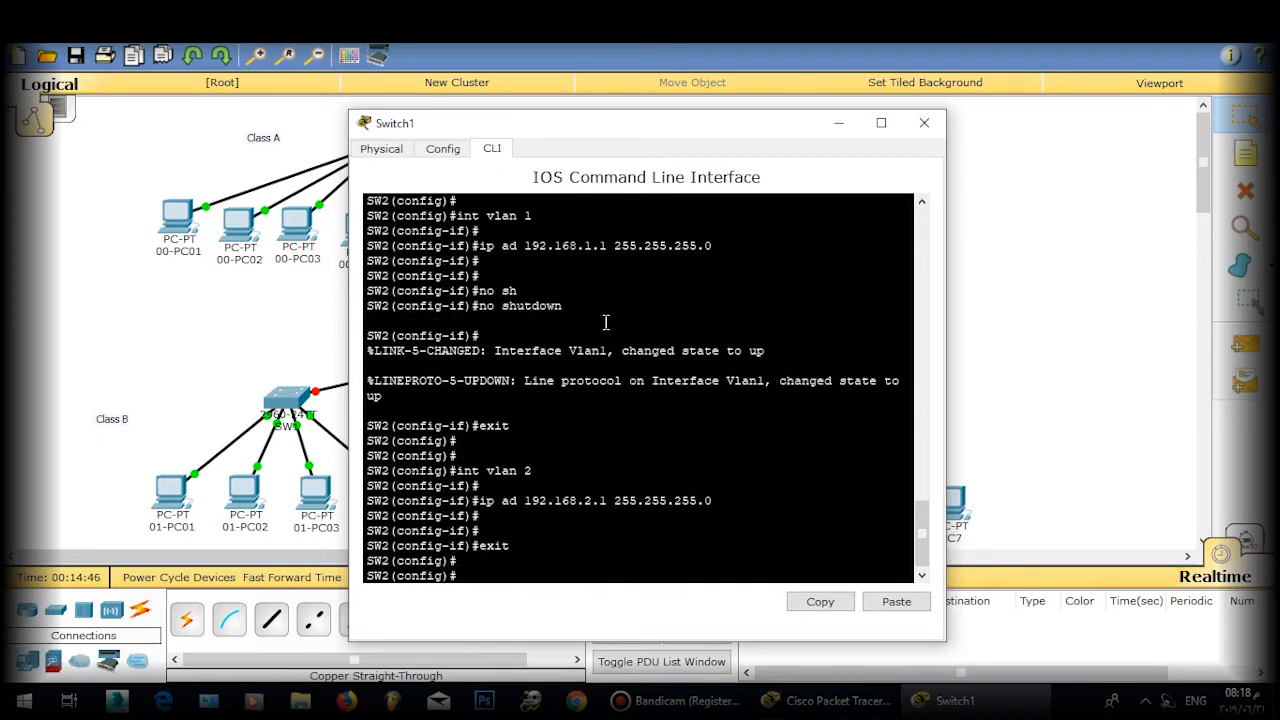
Step: Assign interface VLAN 3 the address 192.168.3.1 255.255.255.0
text(int vlan 43)
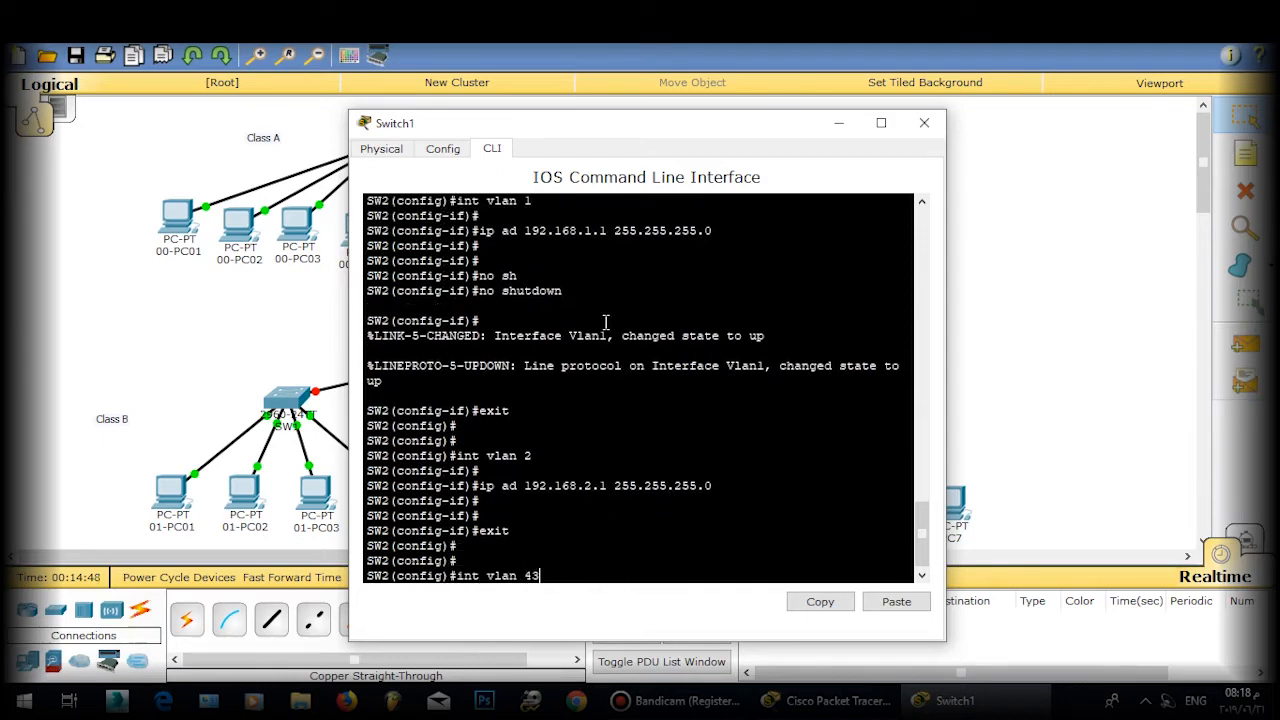
key(Return)
key(Return)
text(ip ad )
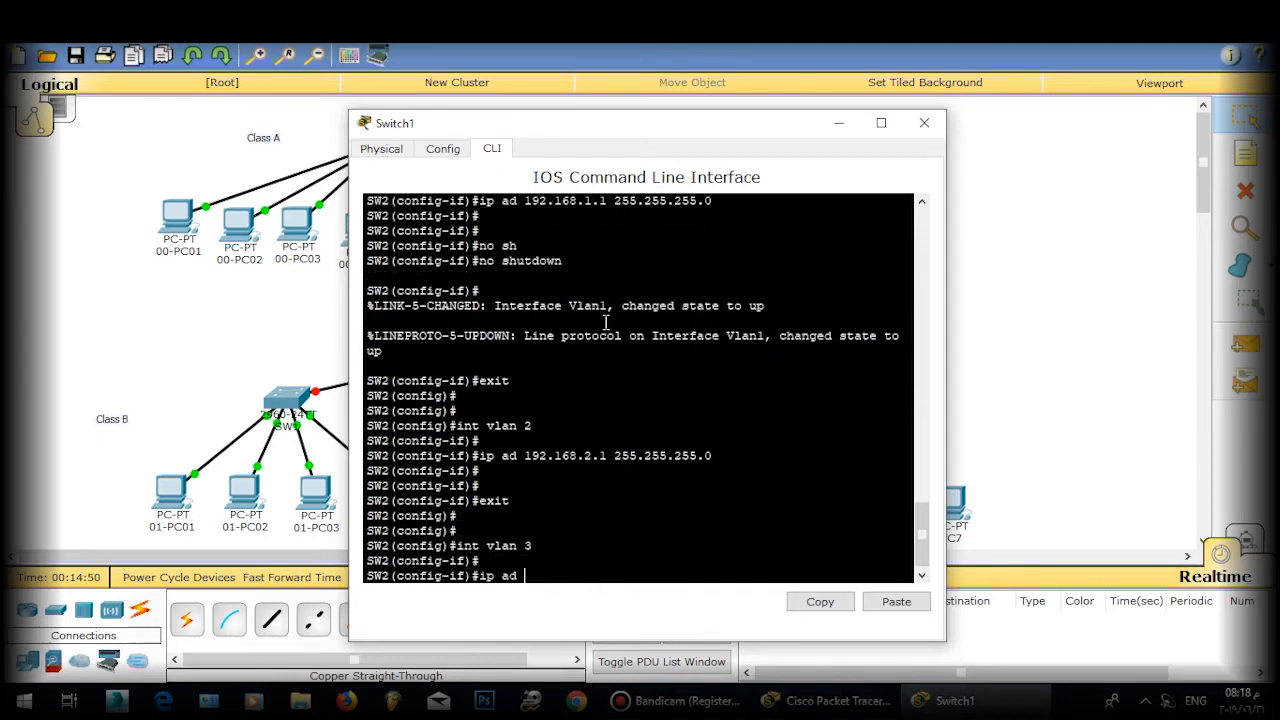
text(192.168.0)
key(BackSpace)
text(3.1 255.255.255.0)
key(Return)
key(Return)
key(Return)
text(exit)
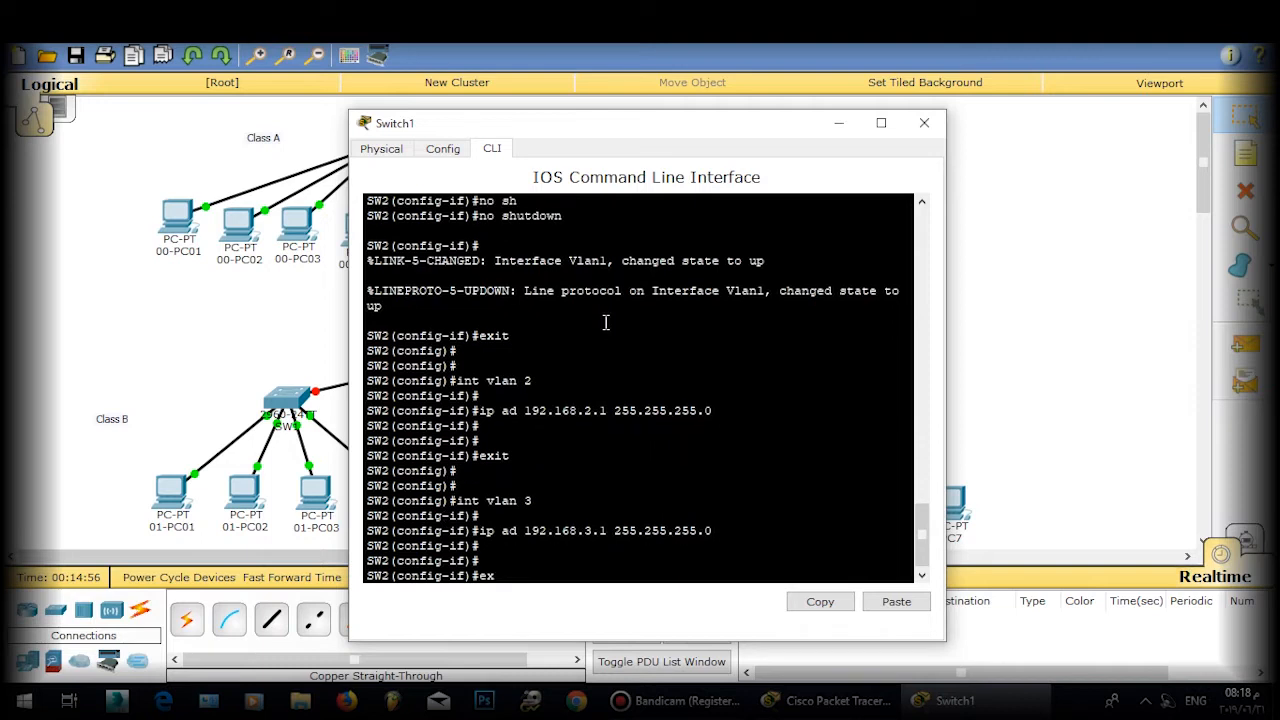
key(Return)
key(Return)
key(Return)
Step: Assign interface VLAN 4 the address 192.168.4.1 255.255.255.0
text(int vlan)
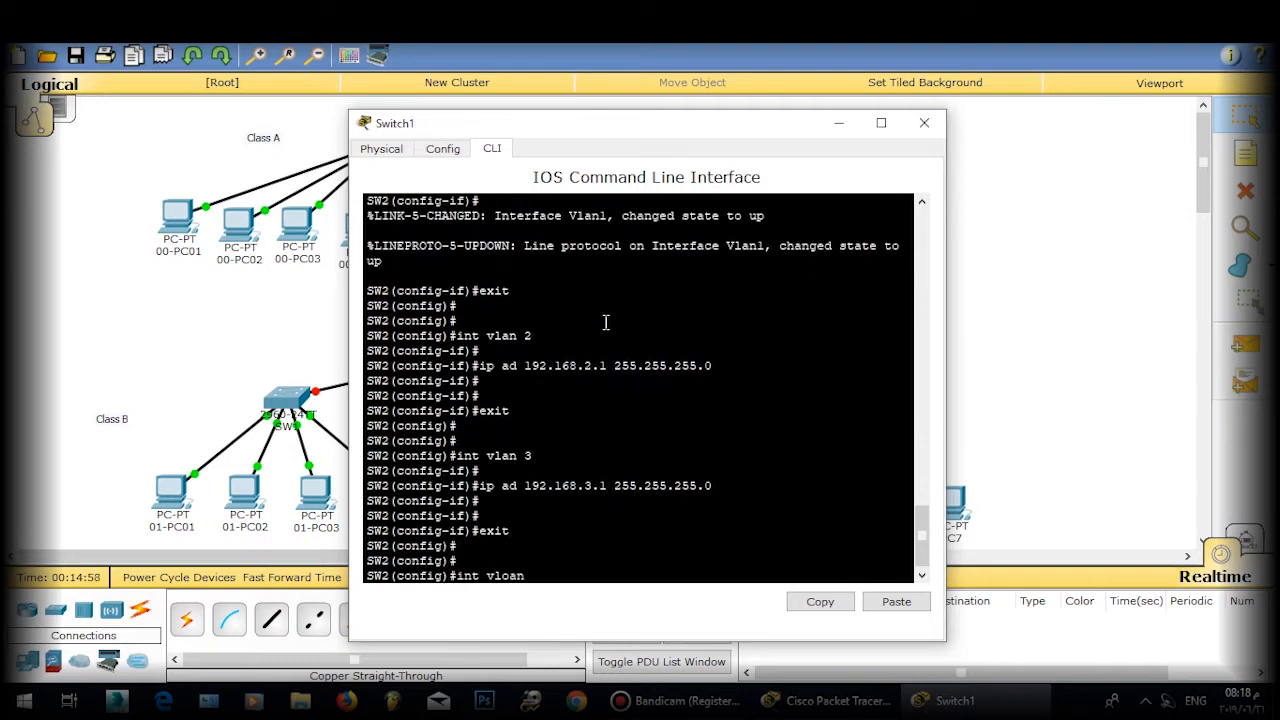
text( 4)
key(Return)
key(Return)
key(Return)
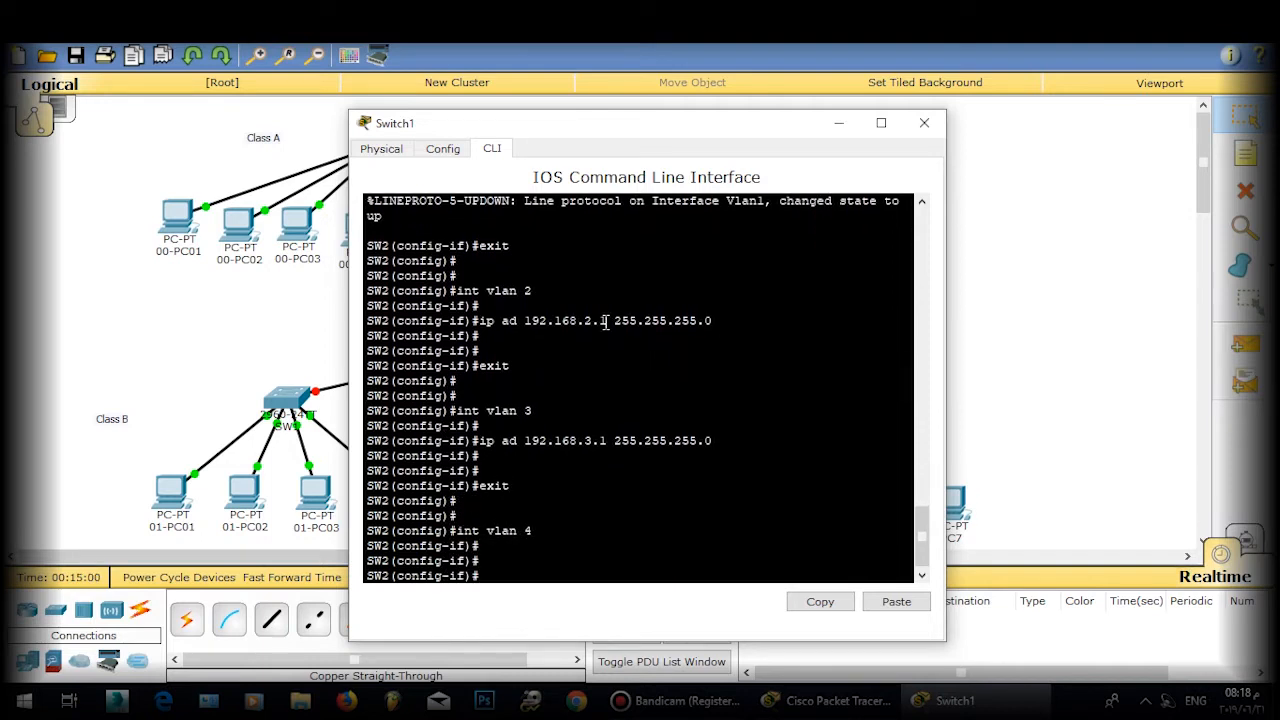
text(ip ad 192.136)
key(BackSpace)
key(BackSpace)
key(BackSpace)
text(68.4.1 255.255.255)
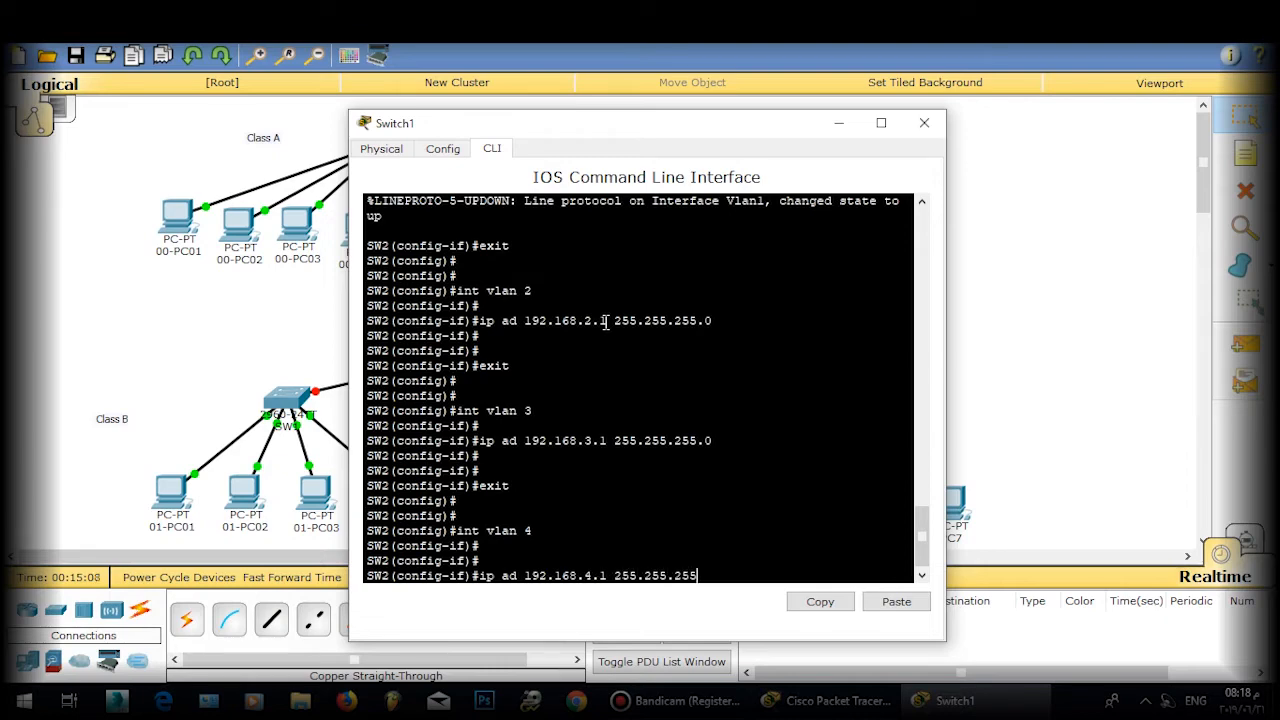
text(.0)
key(Return)
key(Return)
text(exit)
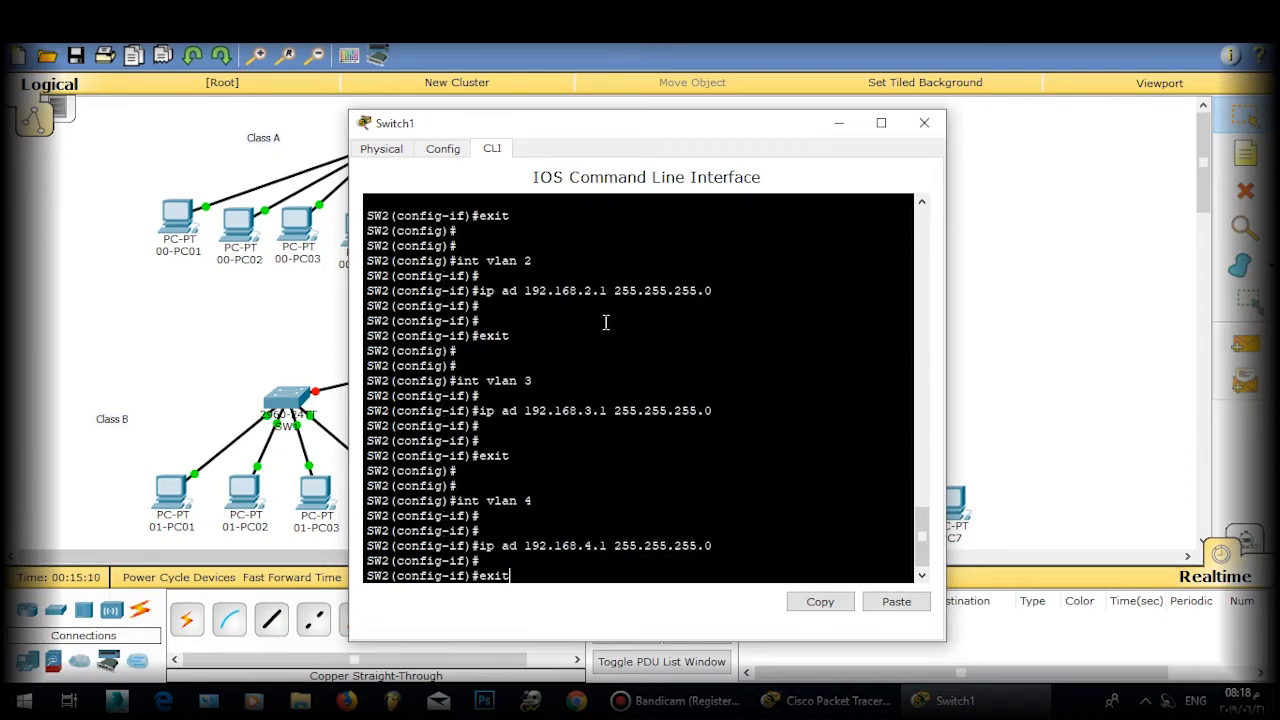
key(Return)
key(Return)
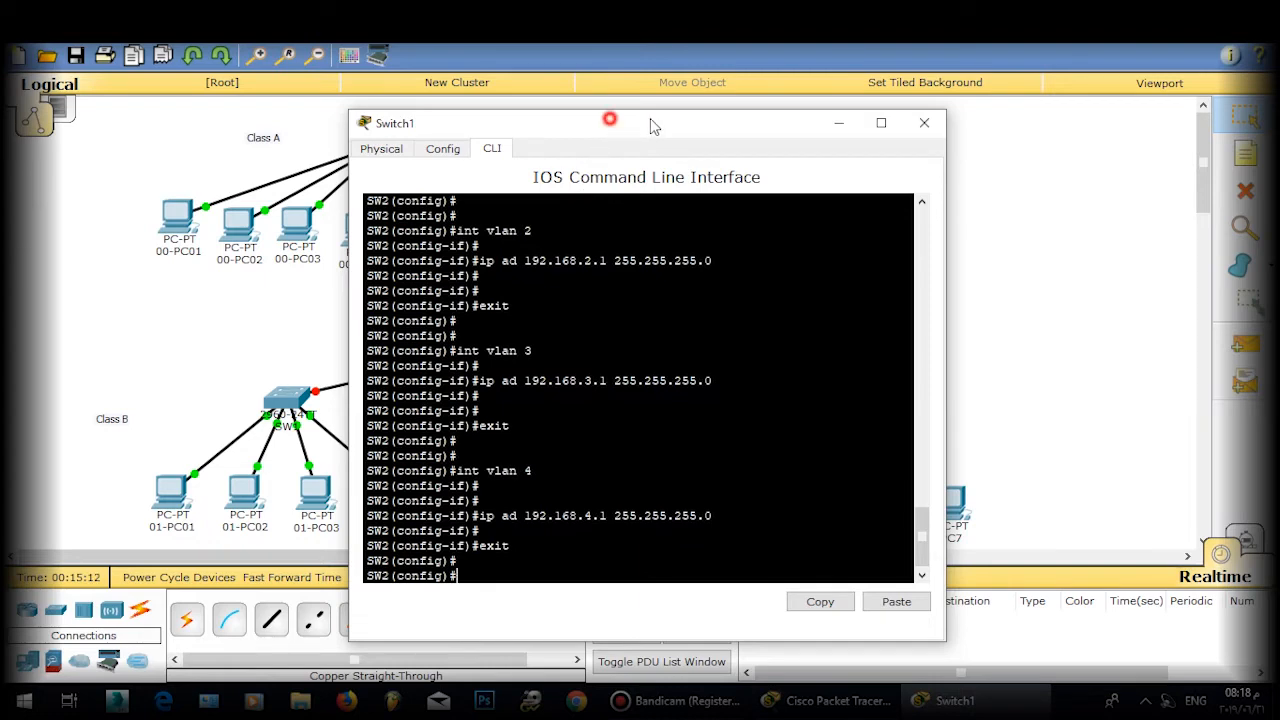
Step: Make port fa0/2 an access port in VLAN 2
drag(649, 123, 843, 98)
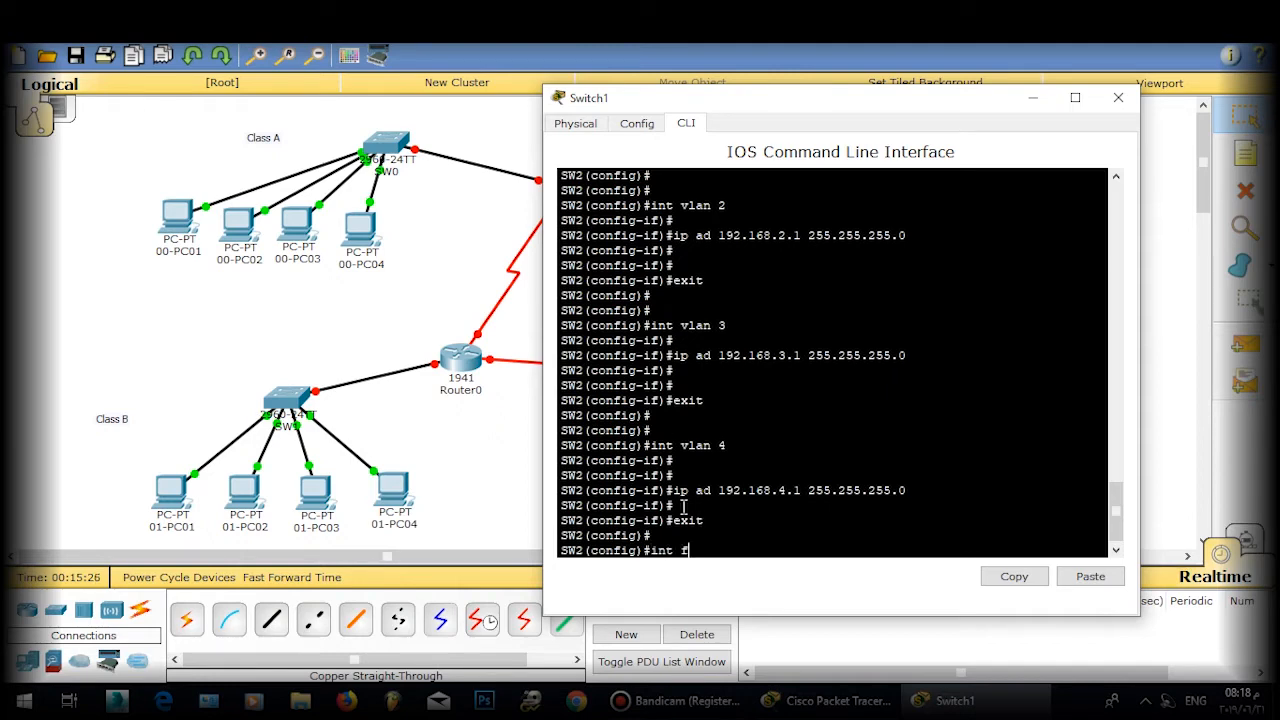
text(a 0/2)
key(Return)
key(Return)
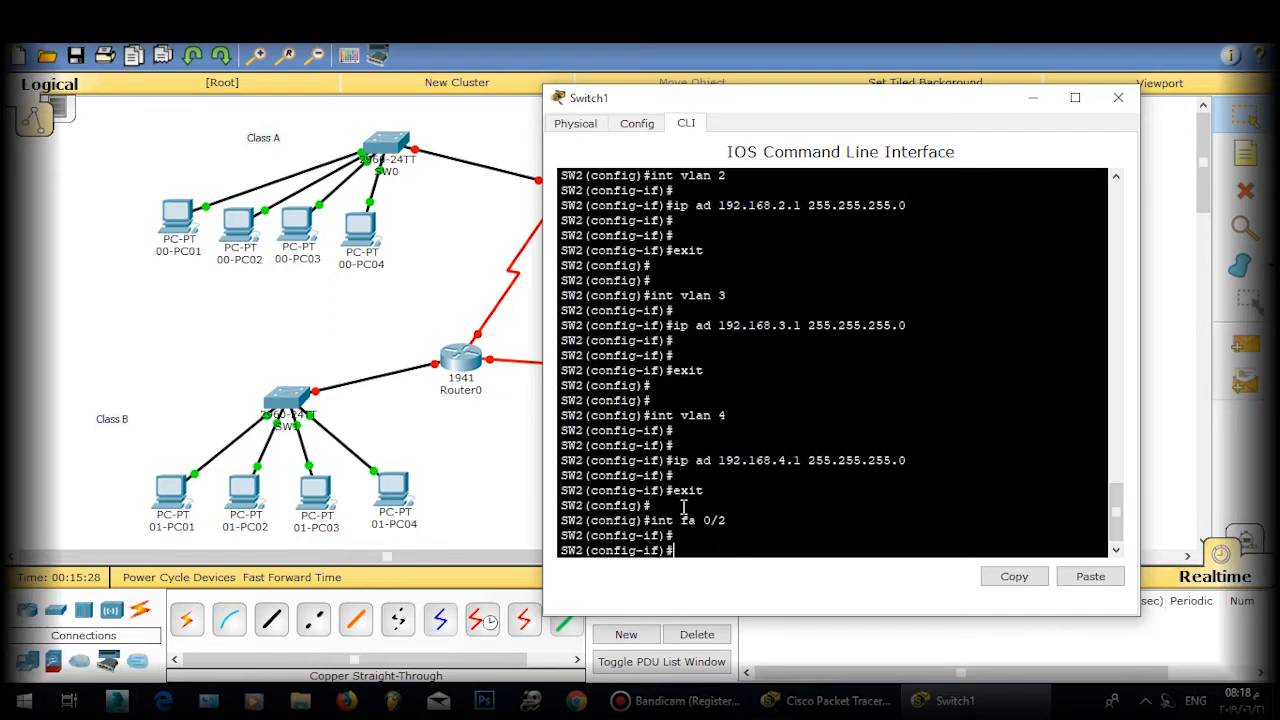
text(if)#s)
text(w)
key(Tab)
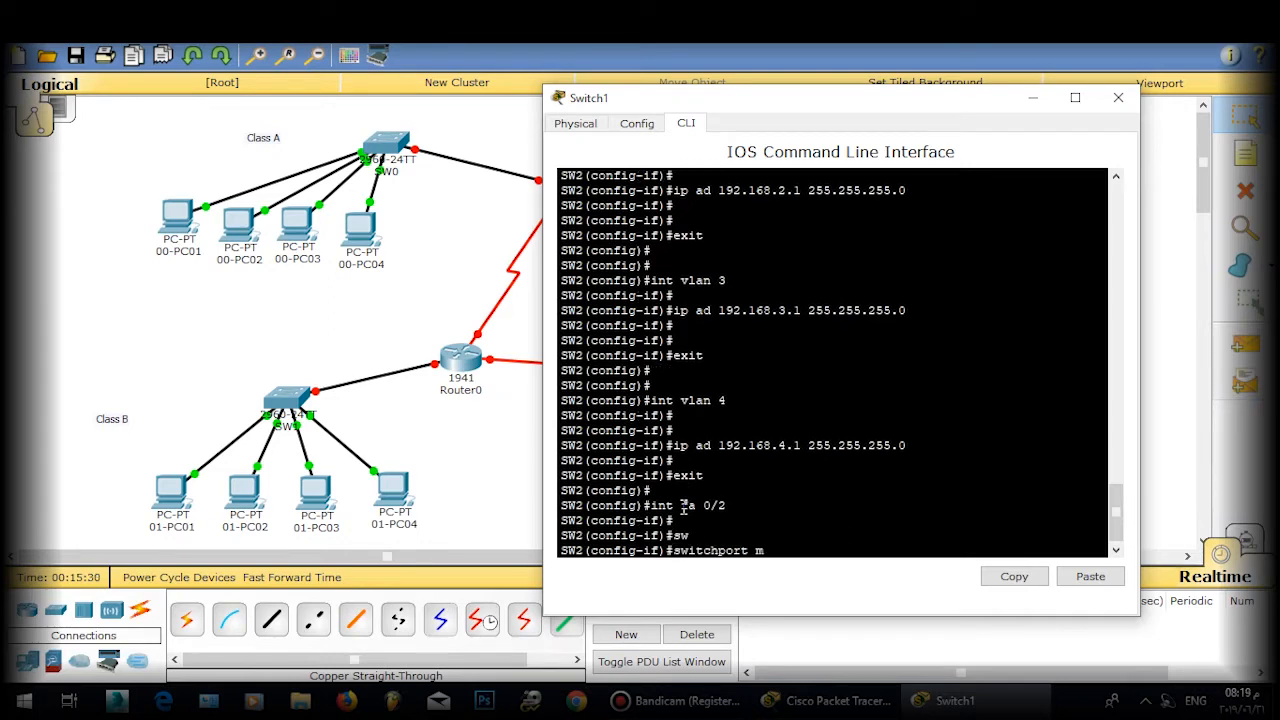
key(Tab)
text(a)
key(Tab)
key(Return)
text(sw)
key(Tab)
text(a)
key(Tab)
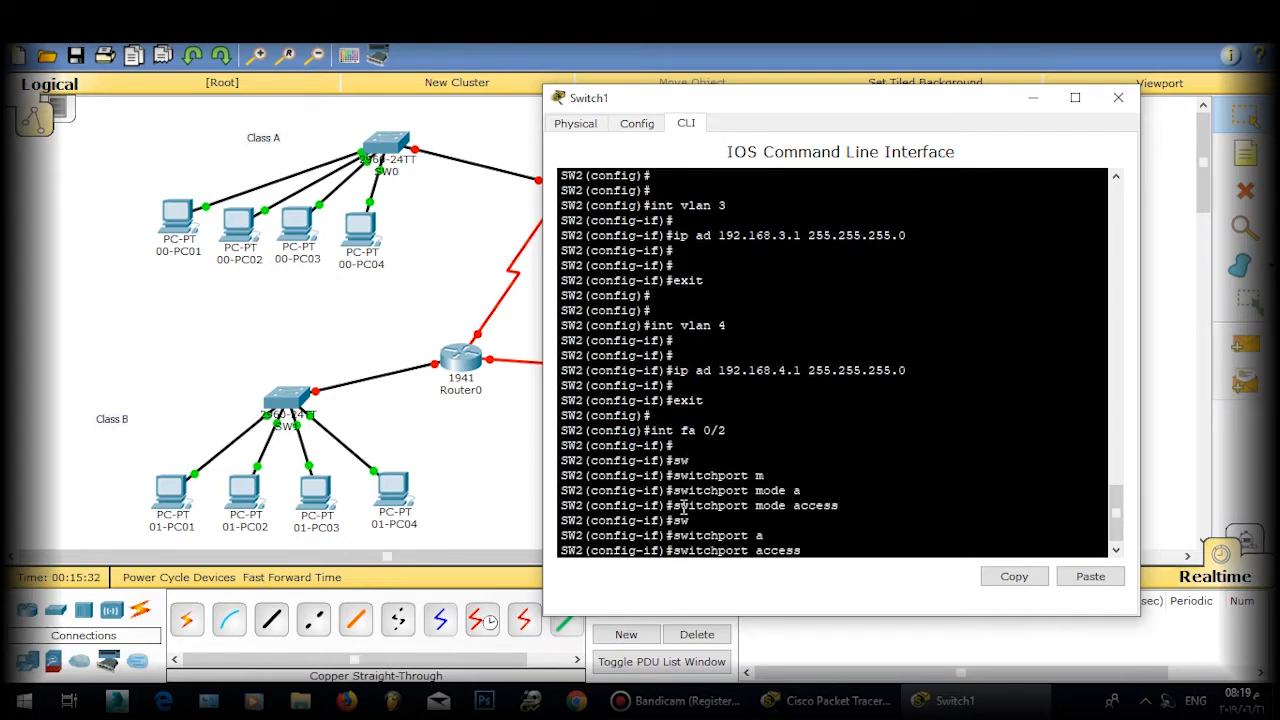
text(vlan 3)
key(BackSpace)
text(2)
key(Return)
text(ex)
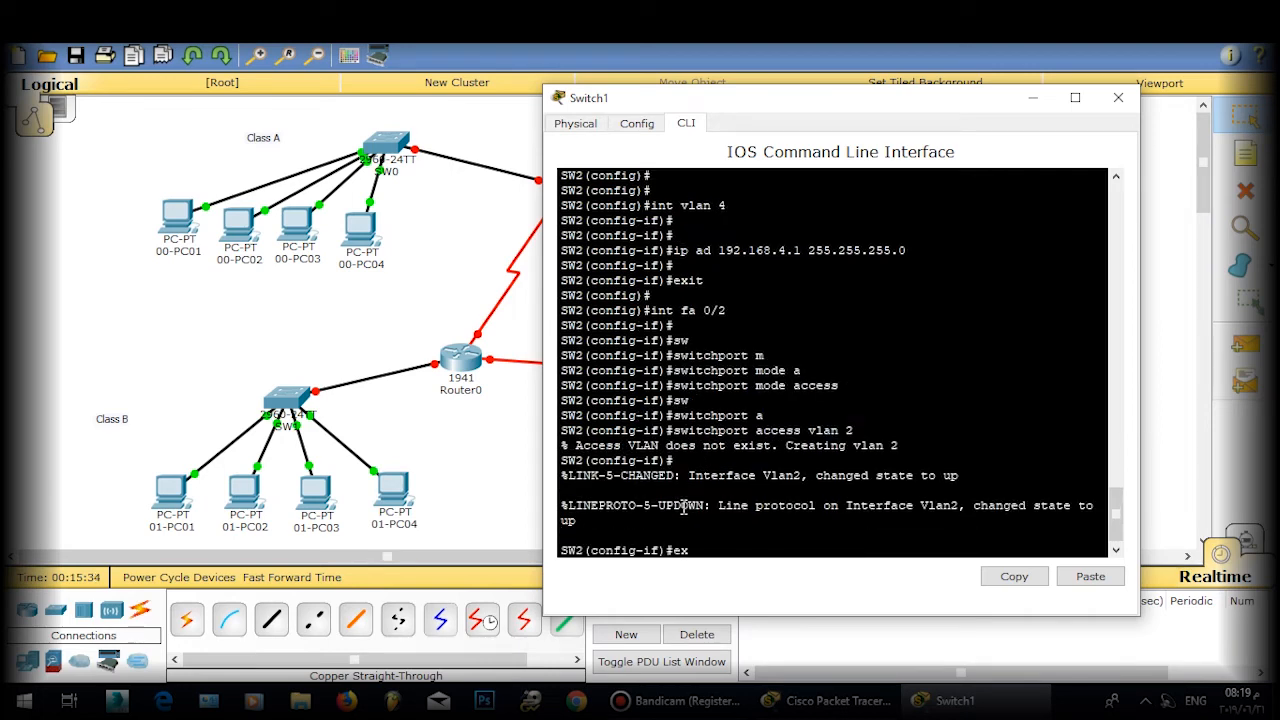
text(it)
key(Return)
Step: Make port fa0/3 an access port in VLAN 3
text(int)
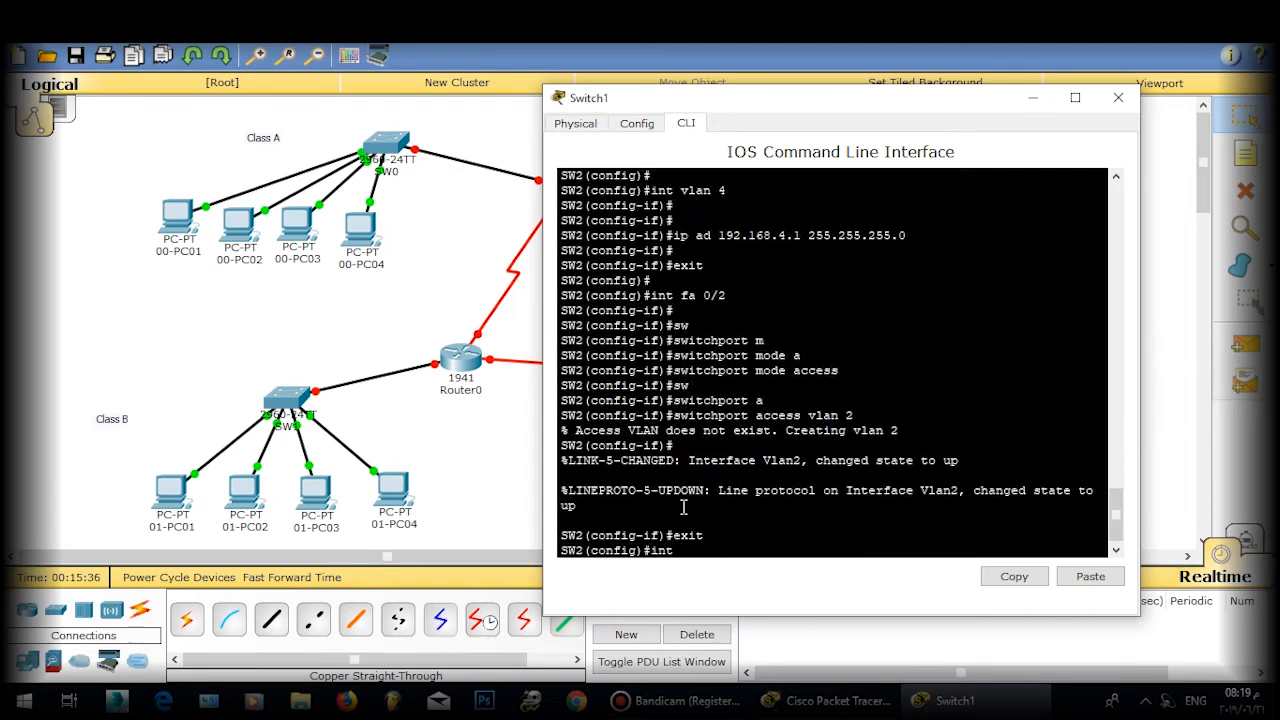
text( vl)
text(fa 0/3)
key(Return)
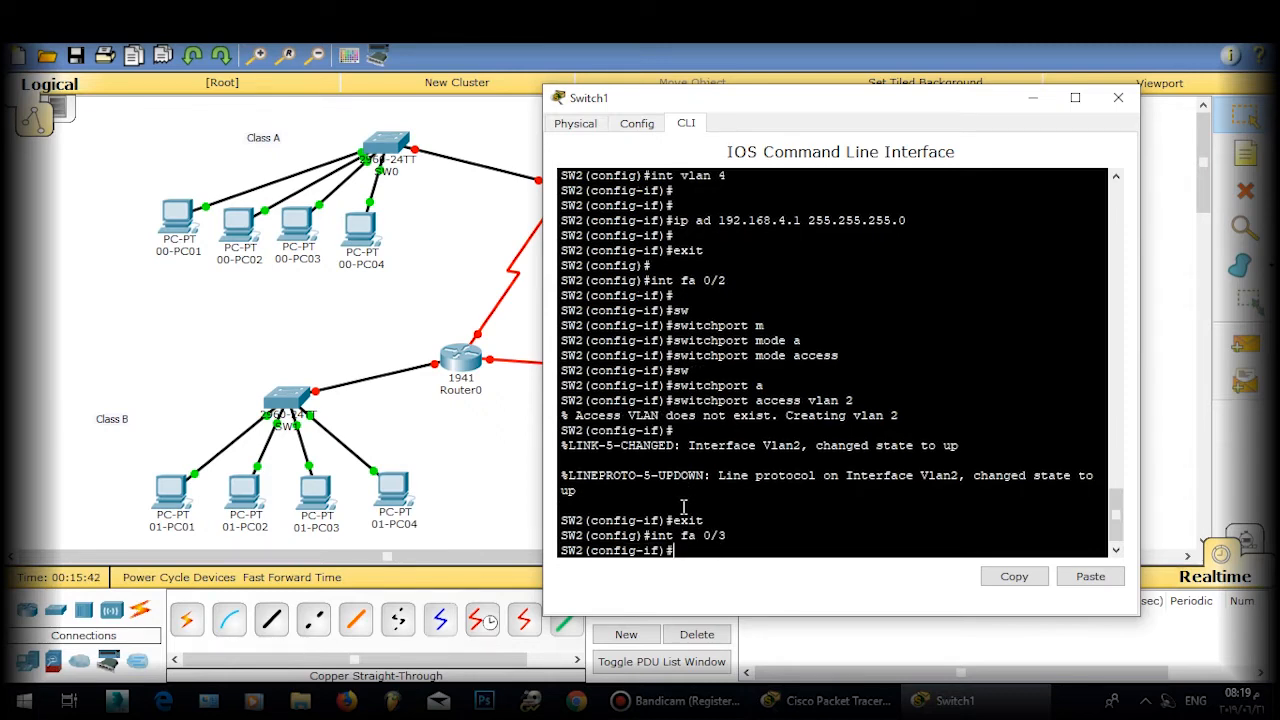
text(sw)
key(Tab)
text(m)
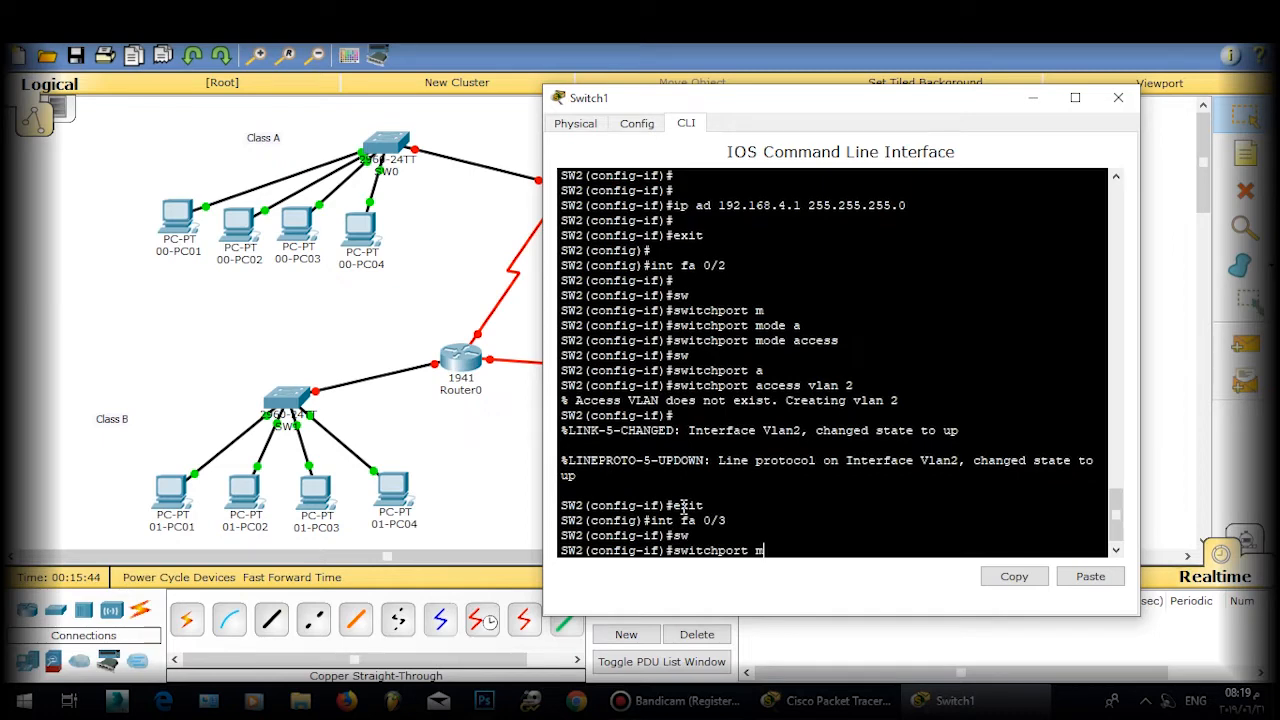
key(Tab)
text(a)
key(Tab)
key(Return)
text(sw)
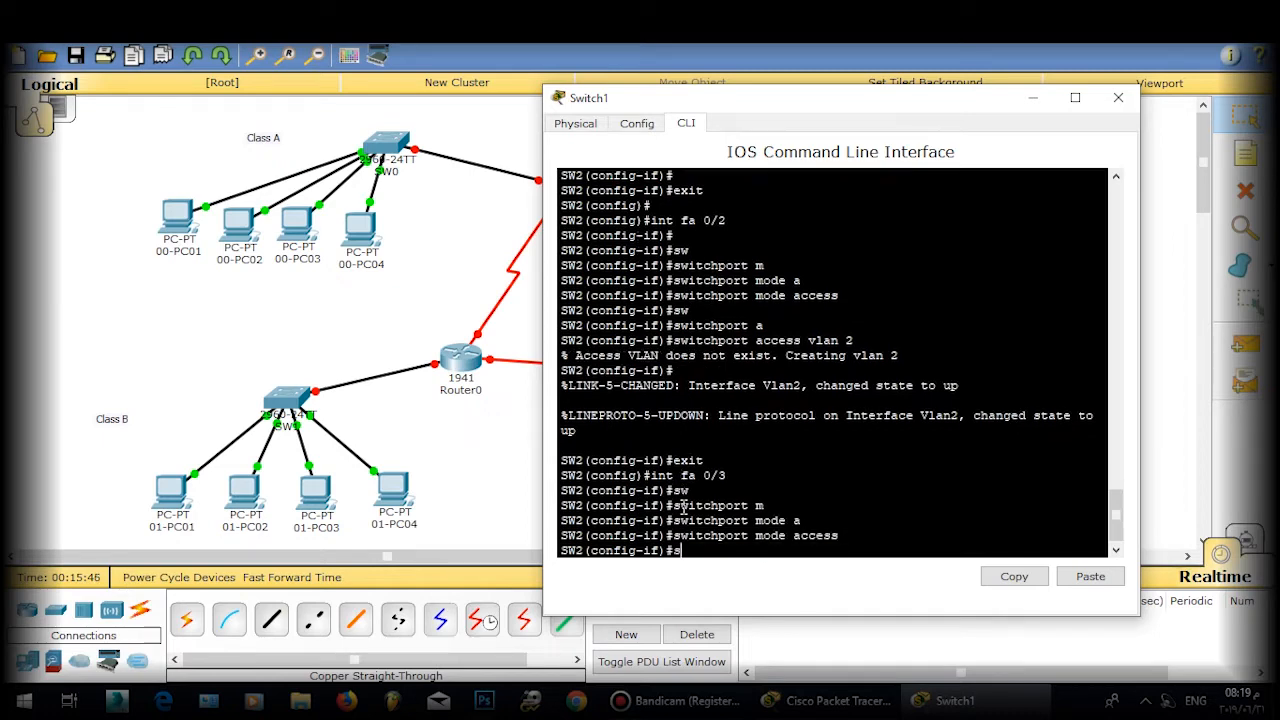
key(Tab)
text(a)
key(Tab)
text(vk)
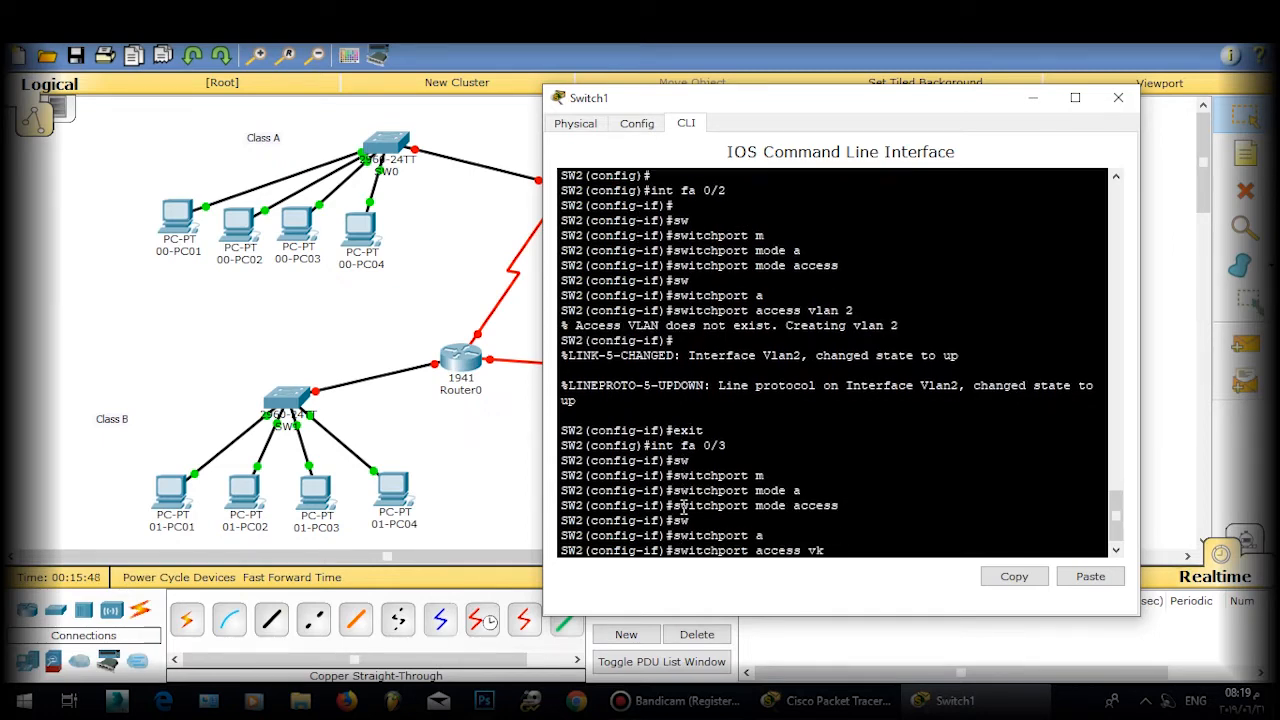
text(an 3)
key(Return)
key(Return)
text(exit)
Step: Make port fa0/4 an access port in VLAN 4 and exit to global configuration
key(Return)
key(Return)
text(ig)#i)
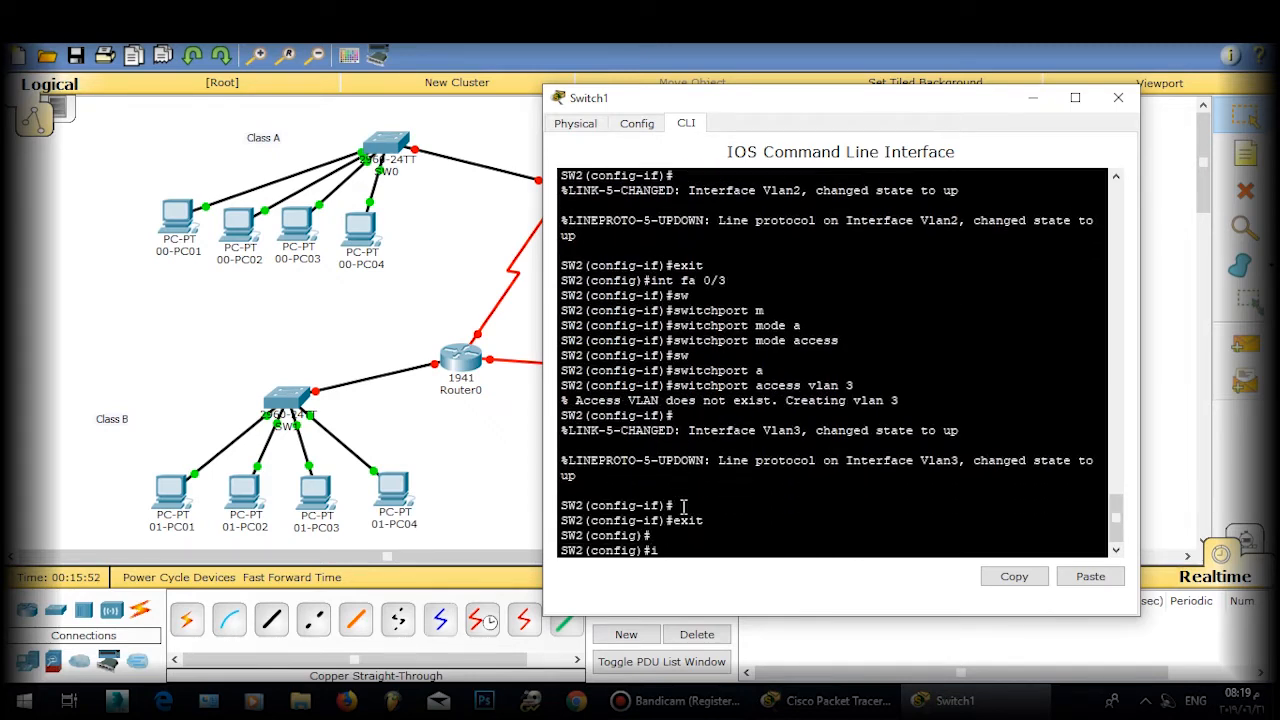
text(nt fa 0/4)
key(Return)
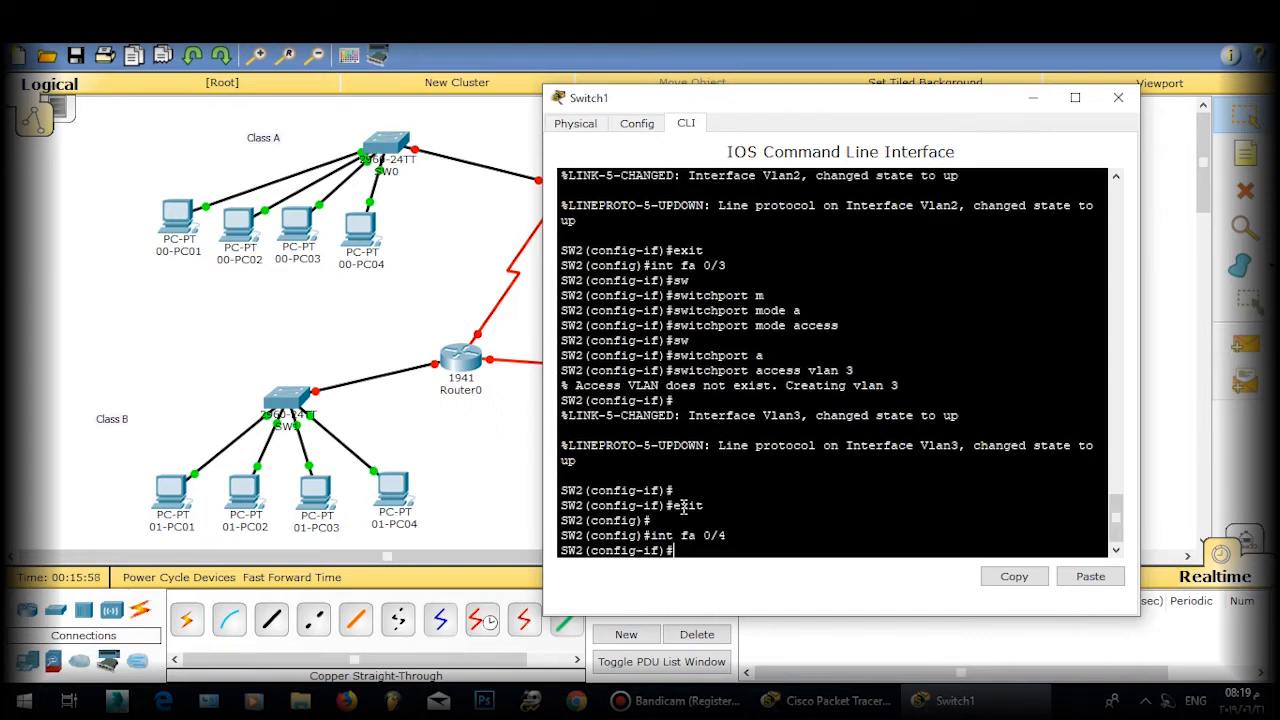
text(sw)
key(Tab)
text(m)
key(Tab)
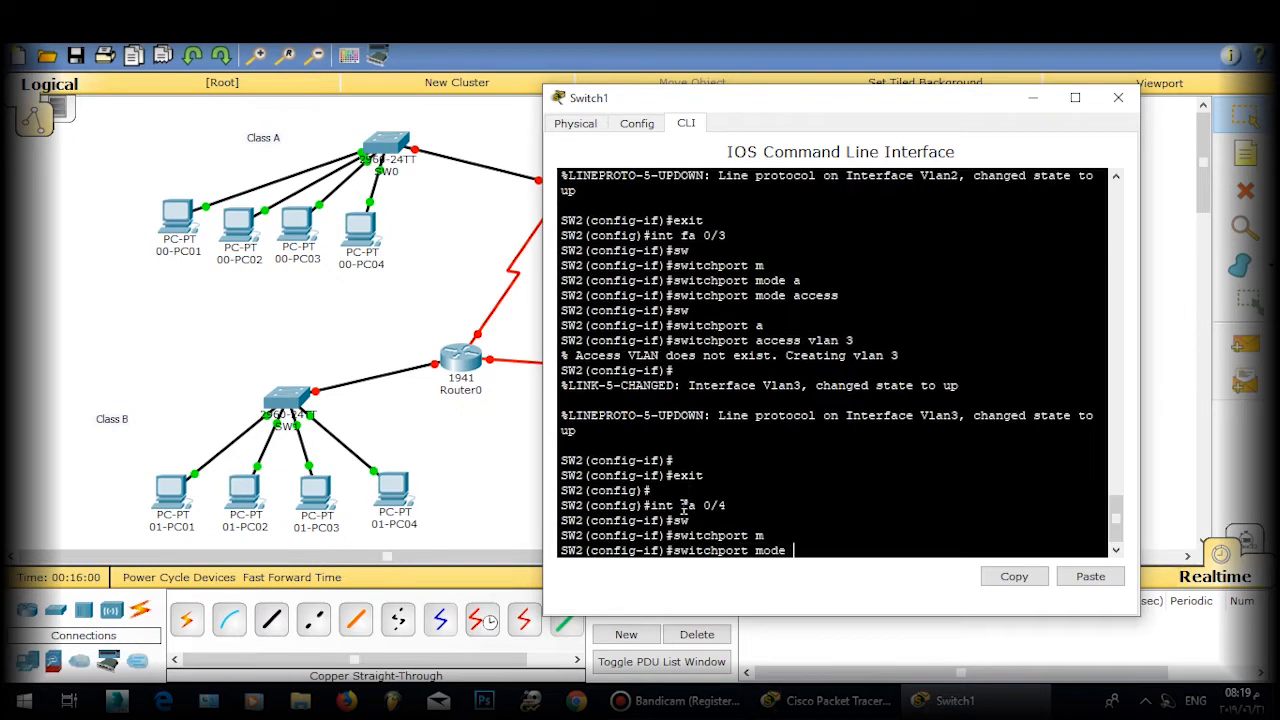
text(a)
key(Tab)
key(Return)
text(sw)
key(Tab)
text(a)
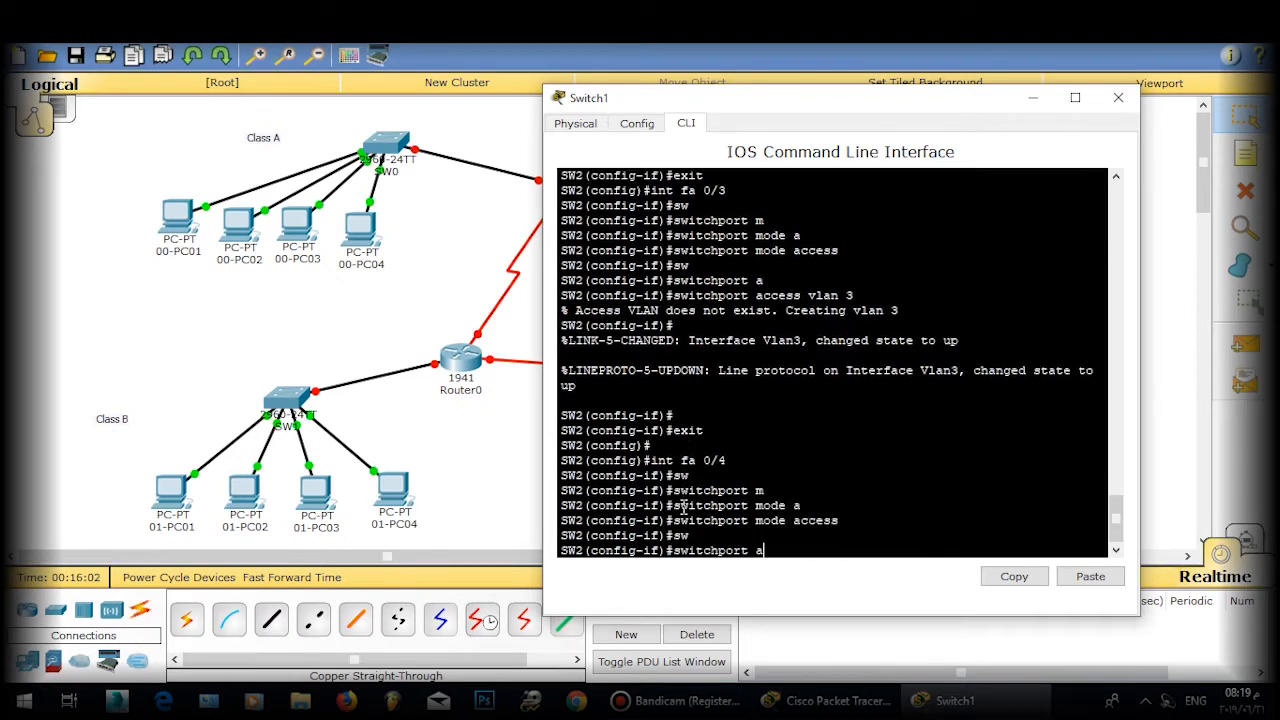
key(Tab)
text(vlan 4)
key(Return)
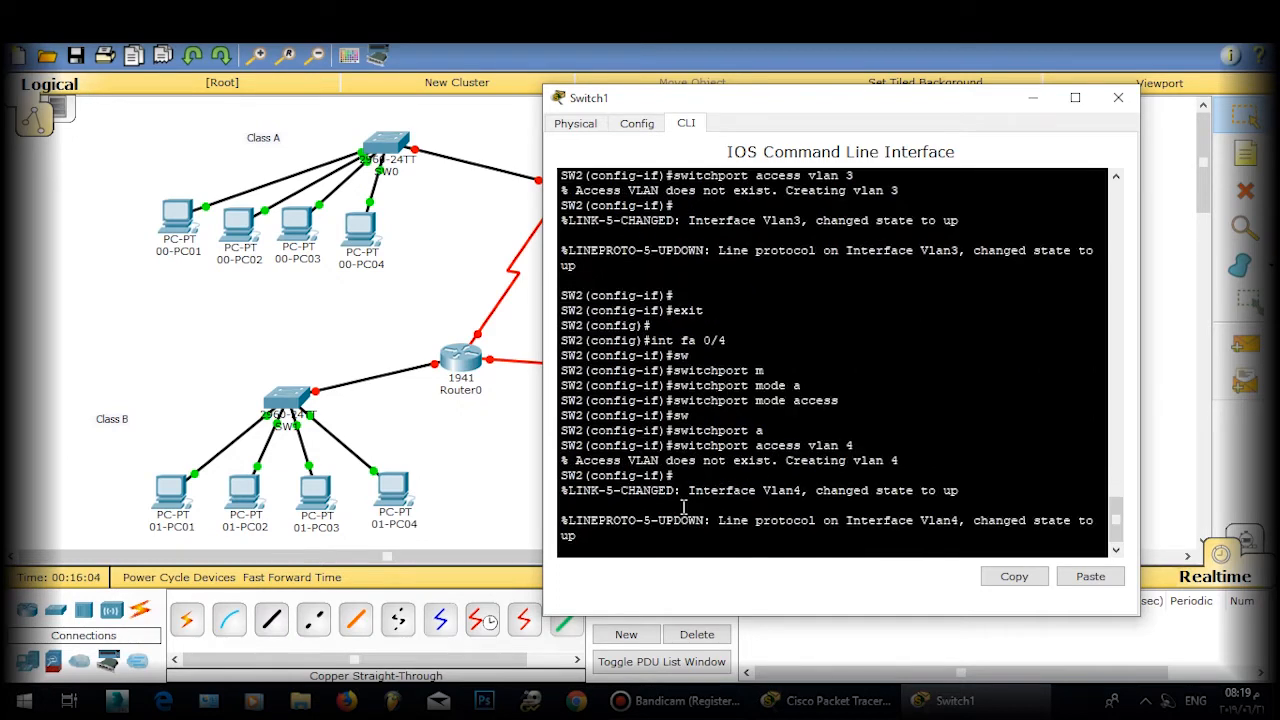
text(exirt)
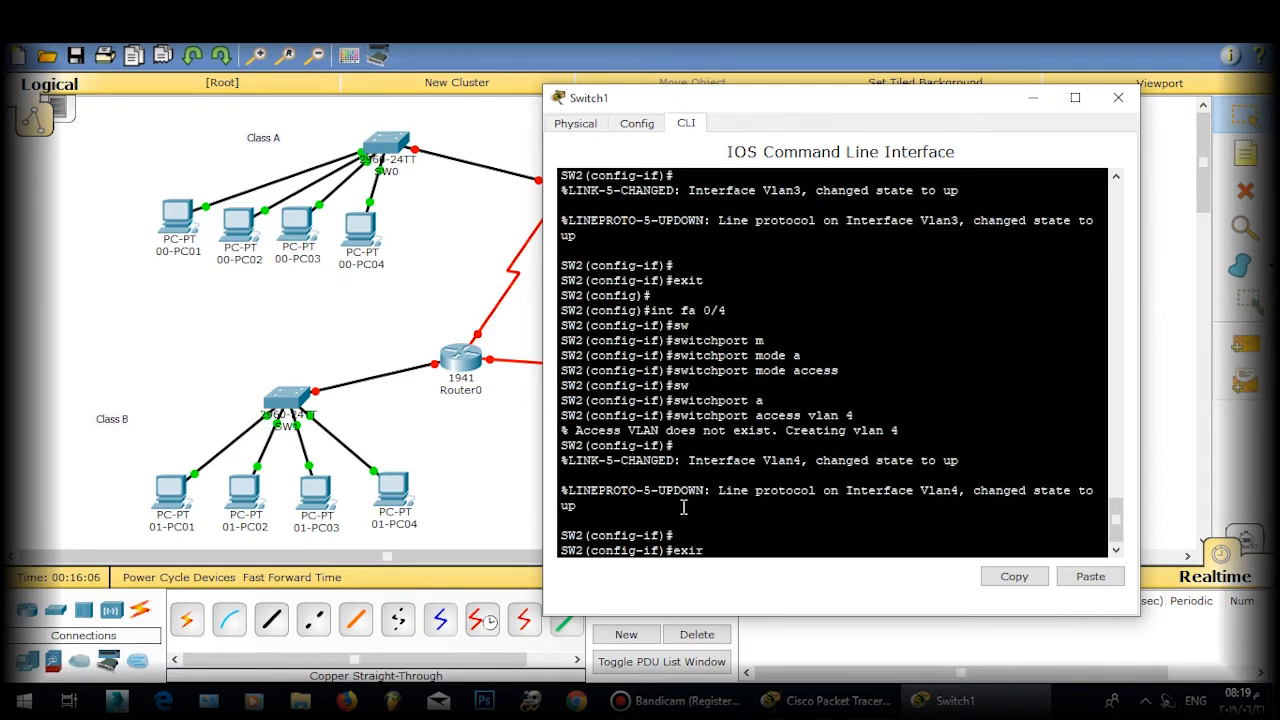
key(BackSpace)
text(t)
key(Return)
key(Return)
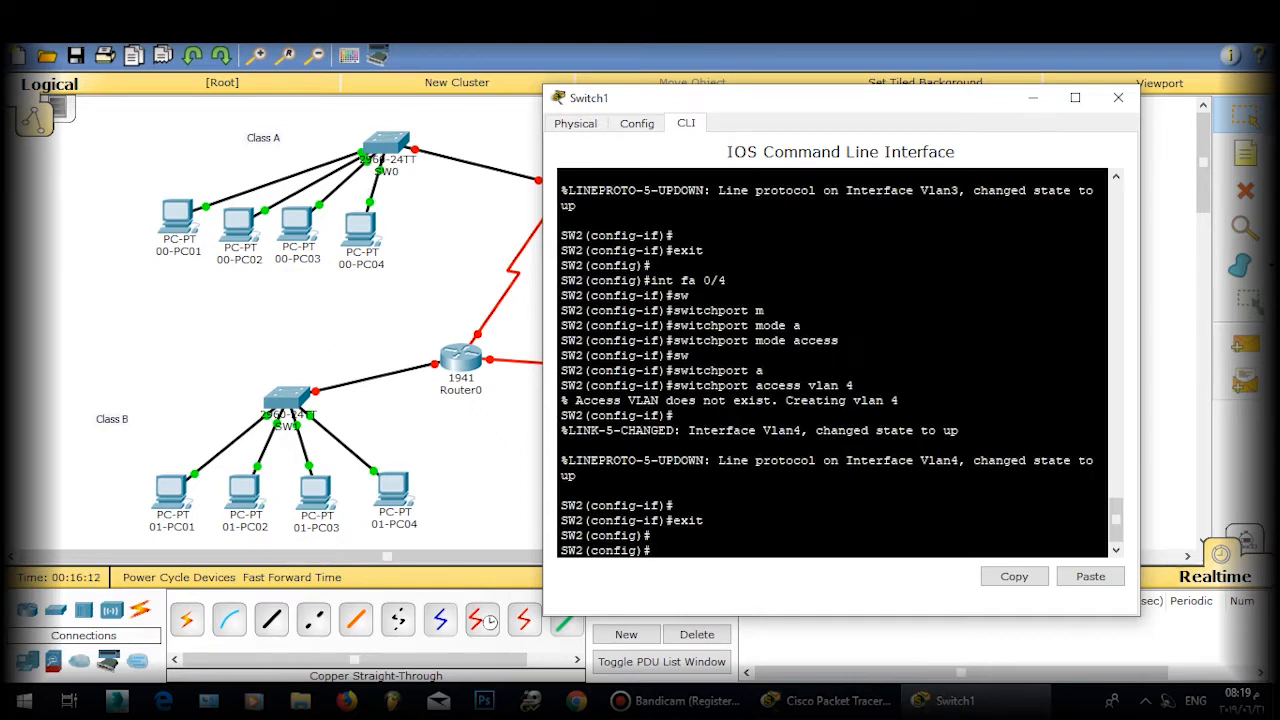
text(vcm)
text(lan)
Step: Name VLAN 2 CCNA2
key(Return)
key(Return)
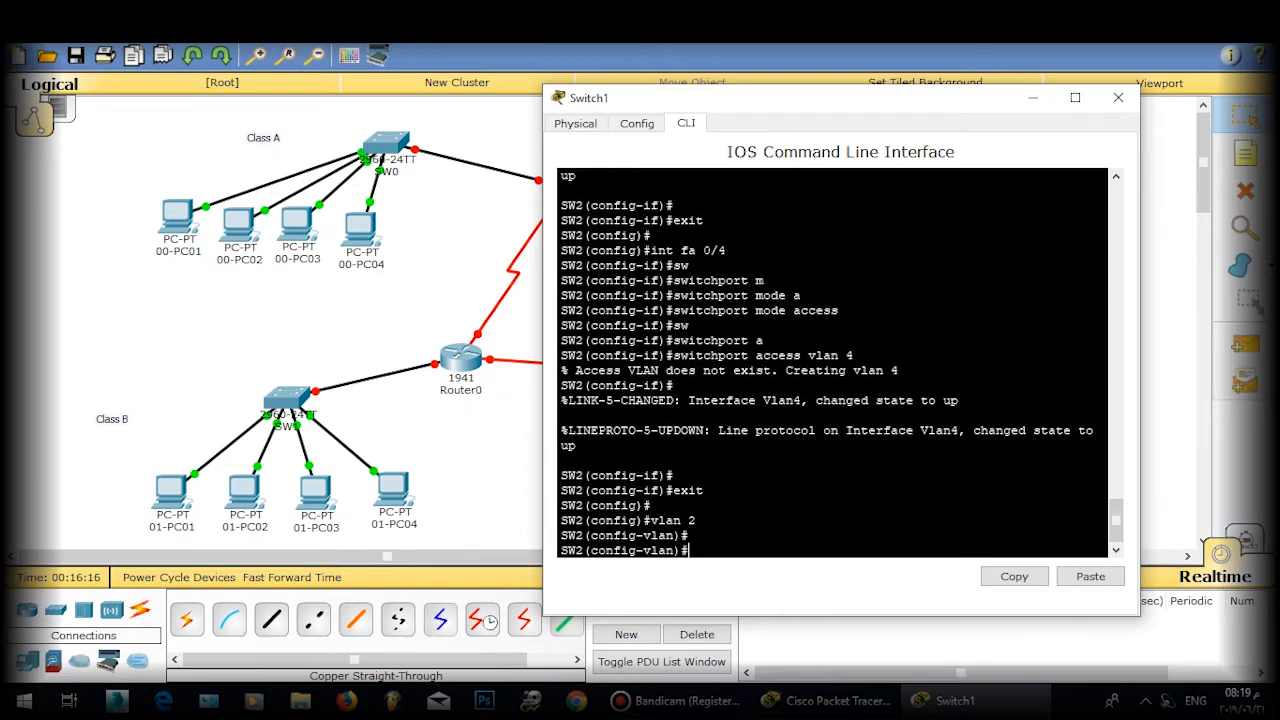
text(nalo)
text(me )
text(CCN)
text(A2)
key(Return)
key(Return)
text(exit)
key(Return)
key(Return)
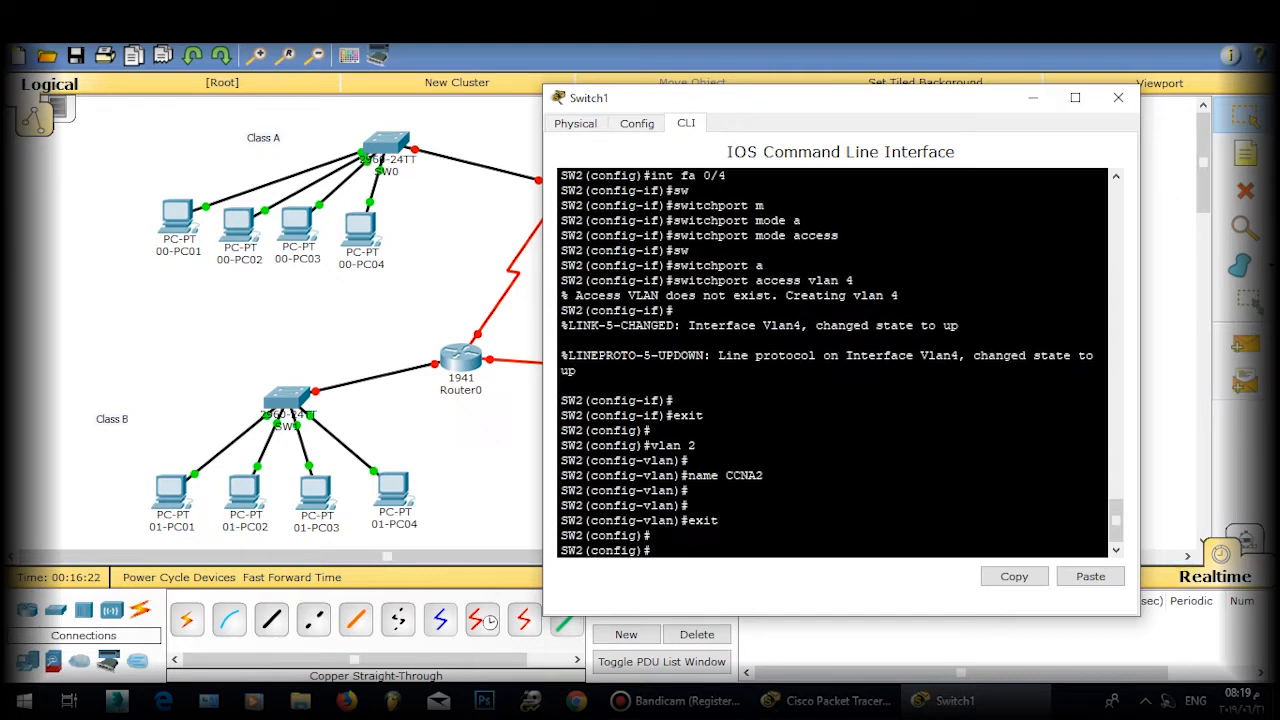
Step: Create VLAN 3 and name it CCNA3
text(vlan 3)
key(Return)
key(Return)
key(Return)
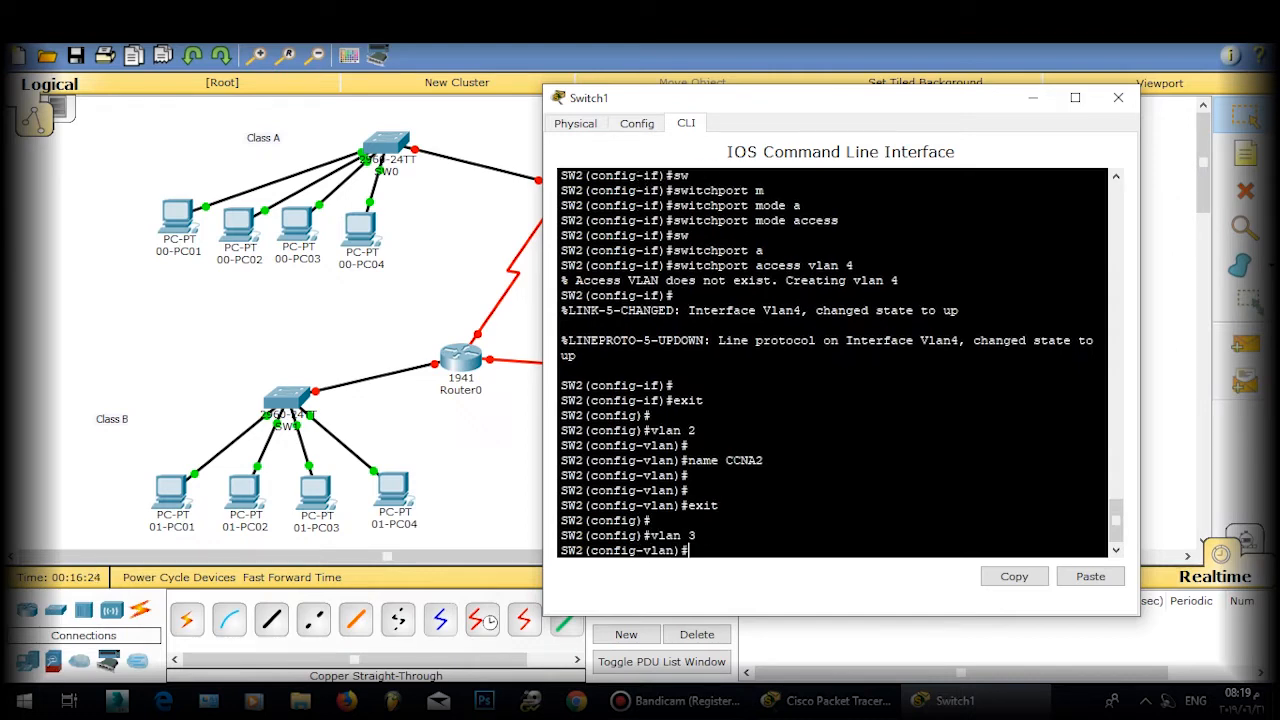
text(nam e)
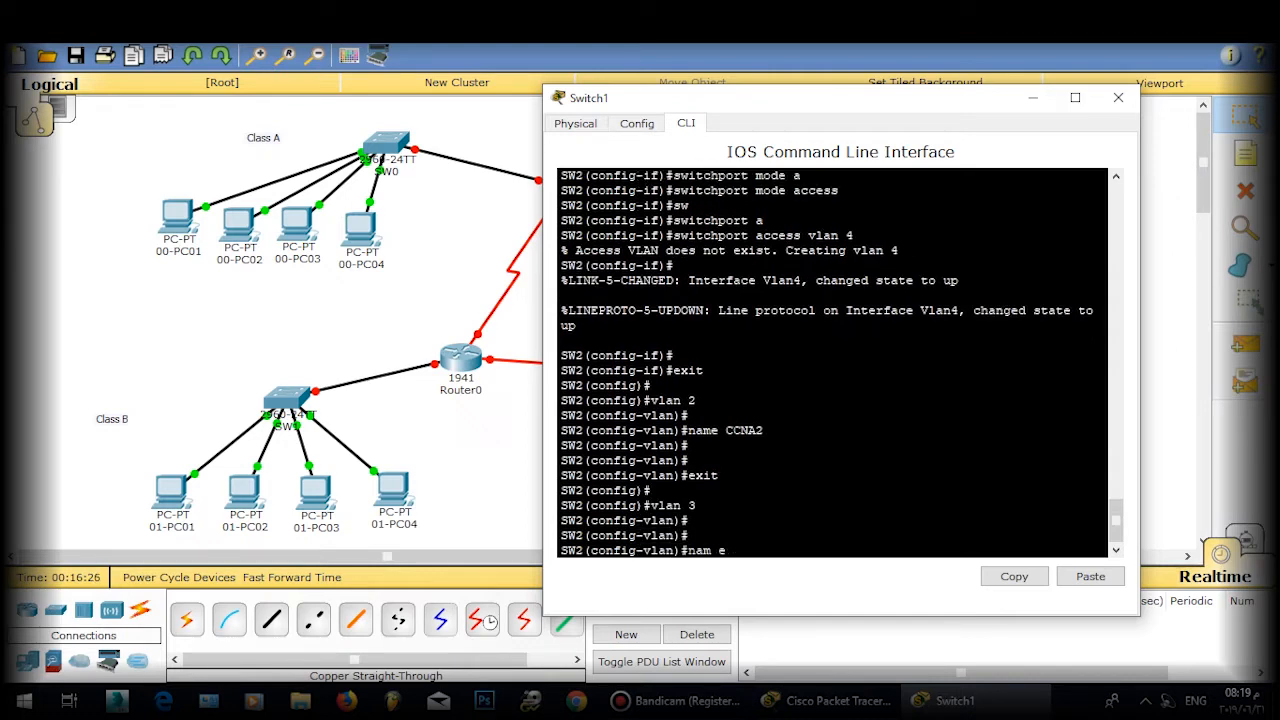
key(BackSpace)
text(CC)
key(BackSpace)
text(BNA)
key(BackSpace)
key(BackSpace)
key(BackSpace)
text(NA3)
key(Return)
key(Return)
text(exit)
key(Return)
key(Return)
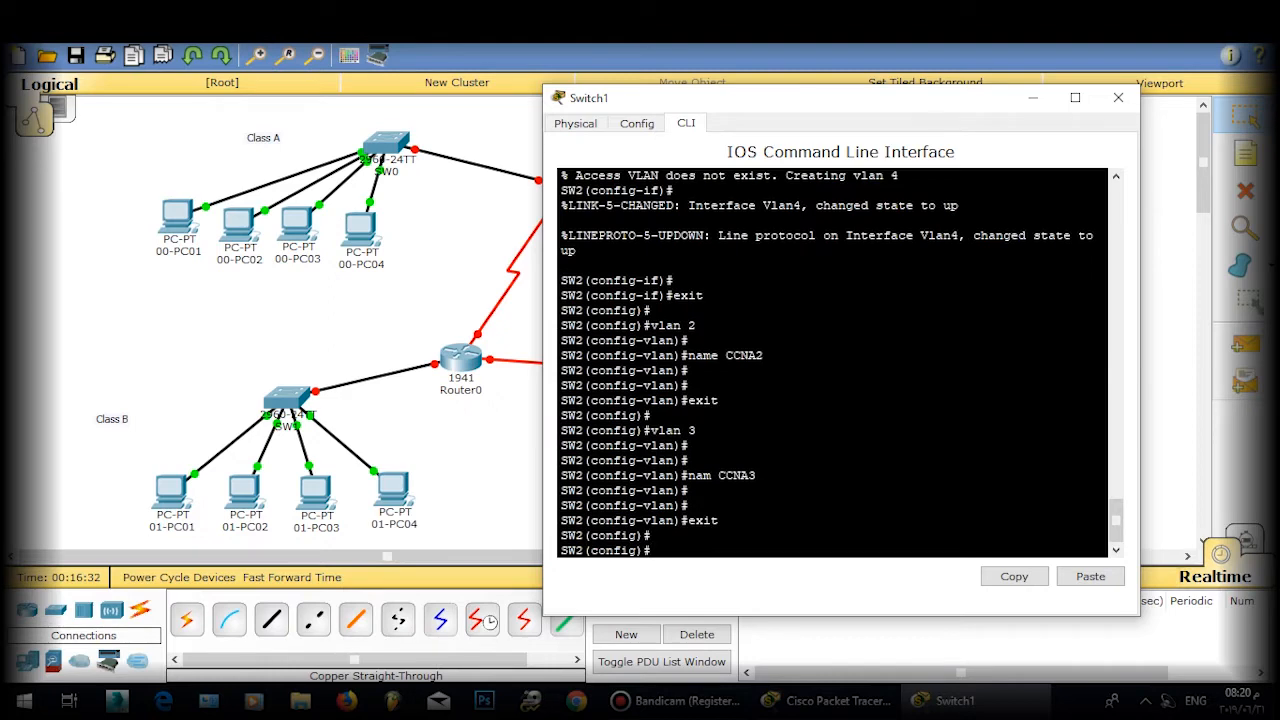
Step: Create VLAN 4 and name it CCNA4
text(vlan 4)
key(Return)
key(Return)
text(name)
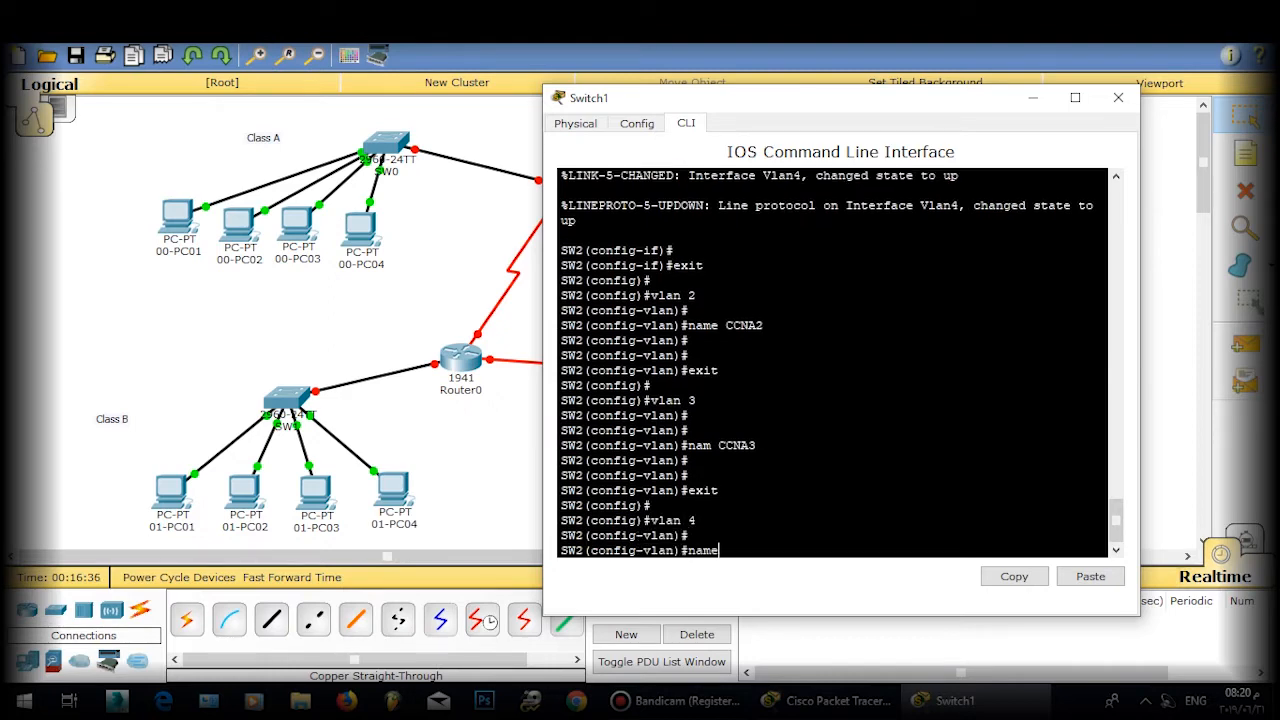
text( CCNA4)
key(Return)
key(Return)
text(exirt)
key(Return)
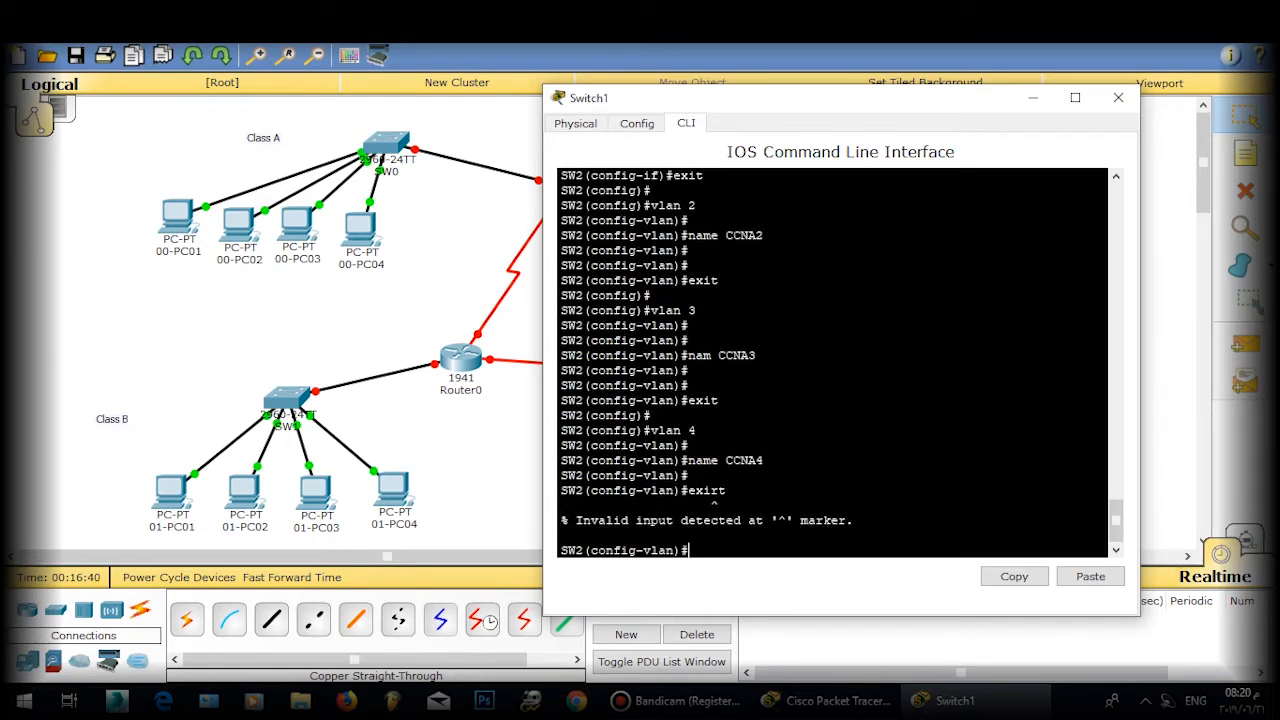
text(exit)
key(Return)
Step: Save SW2's configuration with wr and close the Switch1 console window
key(Return)
key(Return)
text(de)
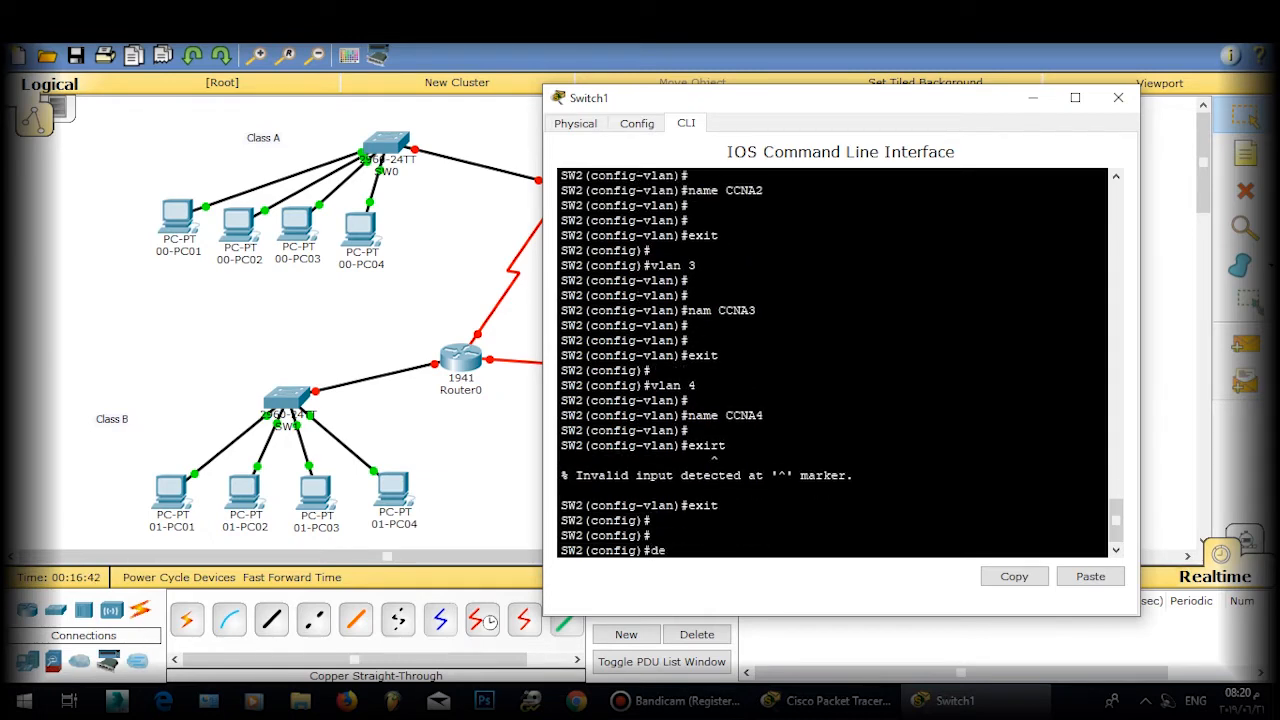
key(BackSpace)
key(BackSpace)
text(exit)
key(Return)
key(Return)
text(wr)
key(Return)
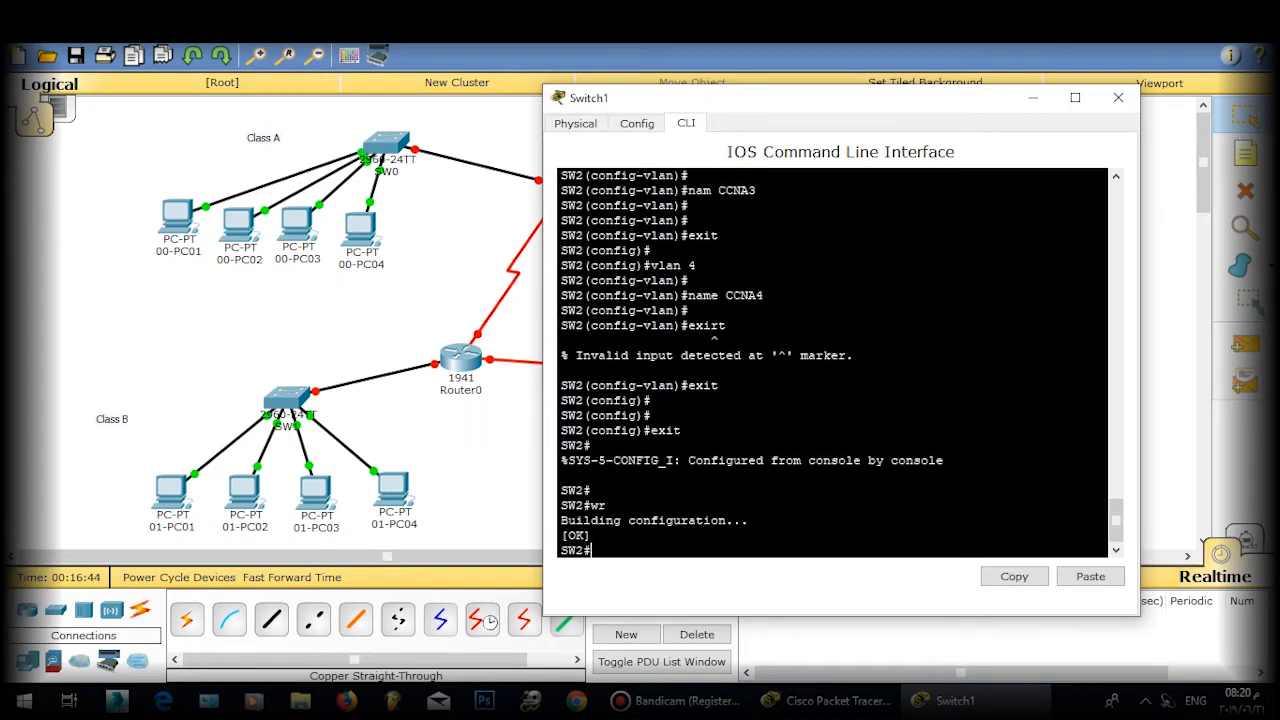
click(1118, 97)
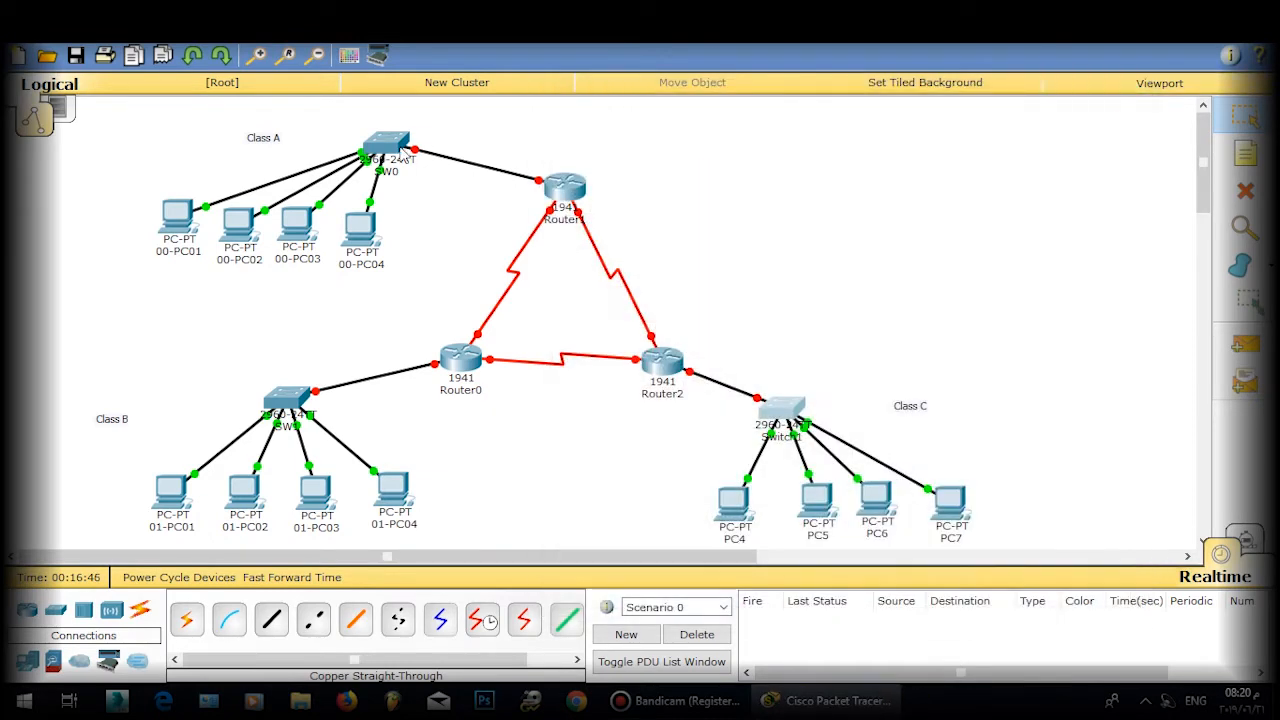
Step: On SW0, enter global configuration mode and create VLAN 2 named CCNA2
click(388, 145)
key(Return)
key(Return)
key(Return)
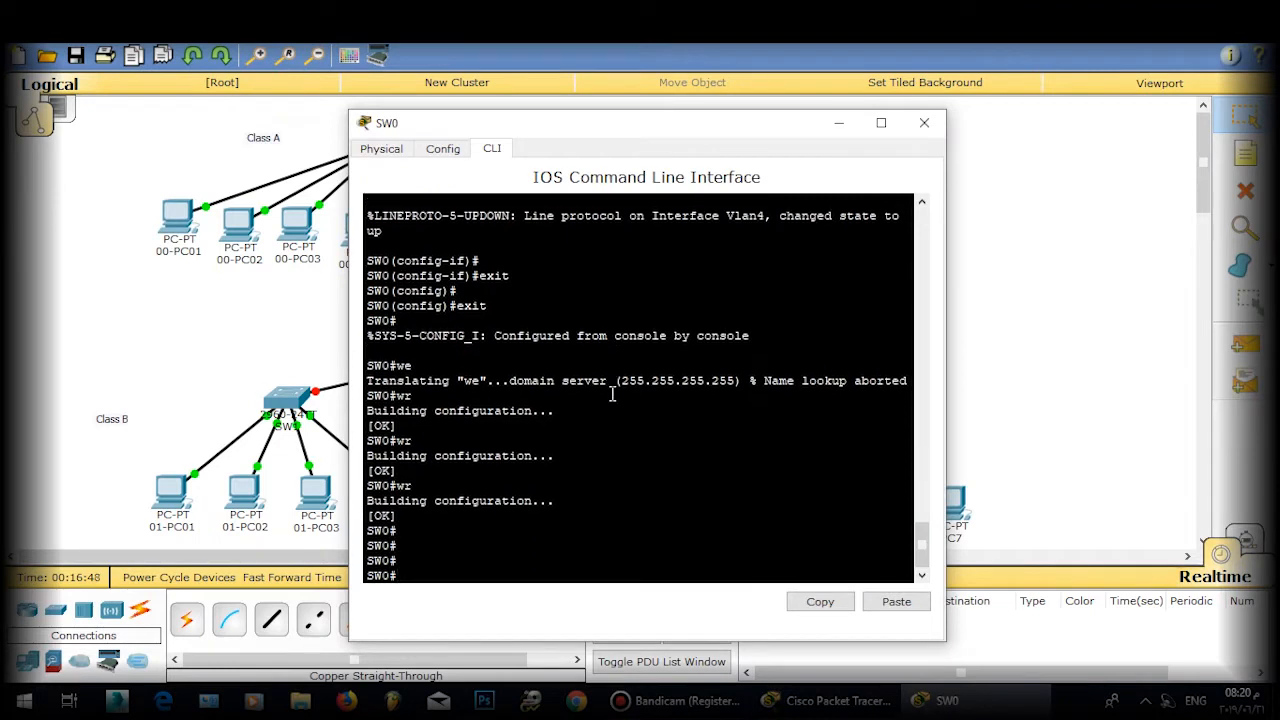
text(conf t)
key(Return)
text(vl)
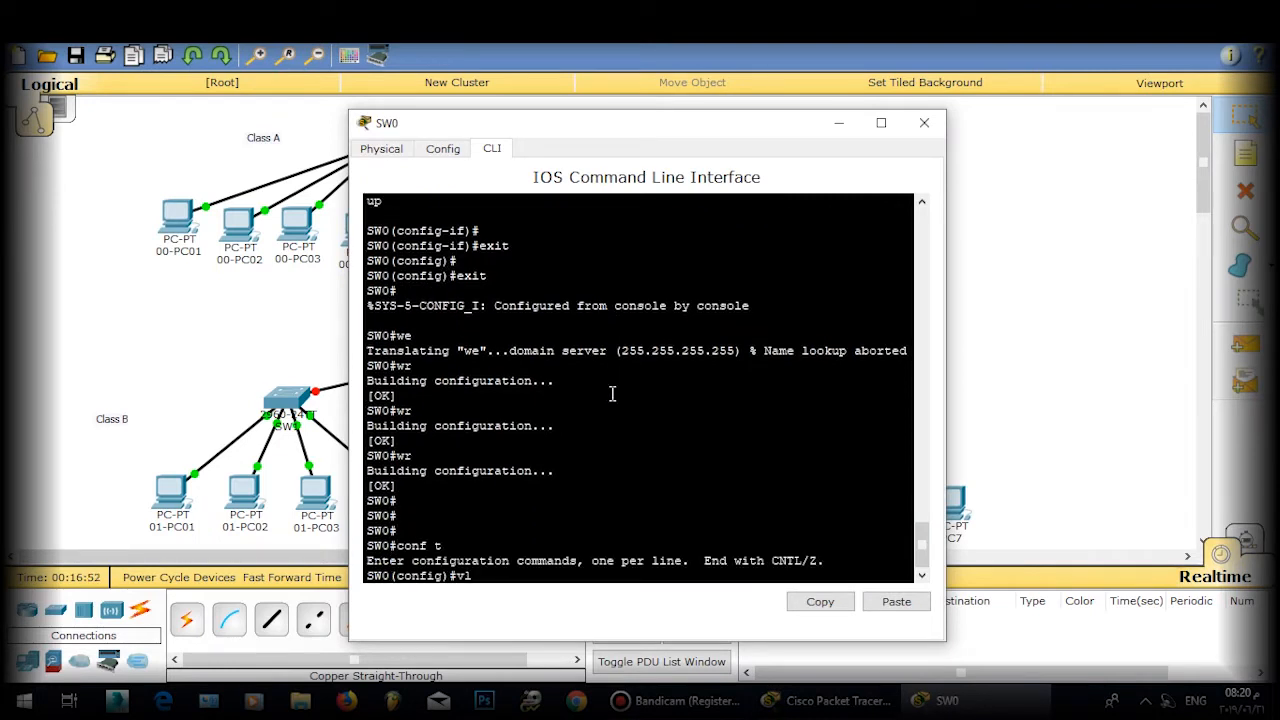
text(an)
key(BackSpace)
text(an 2)
key(Return)
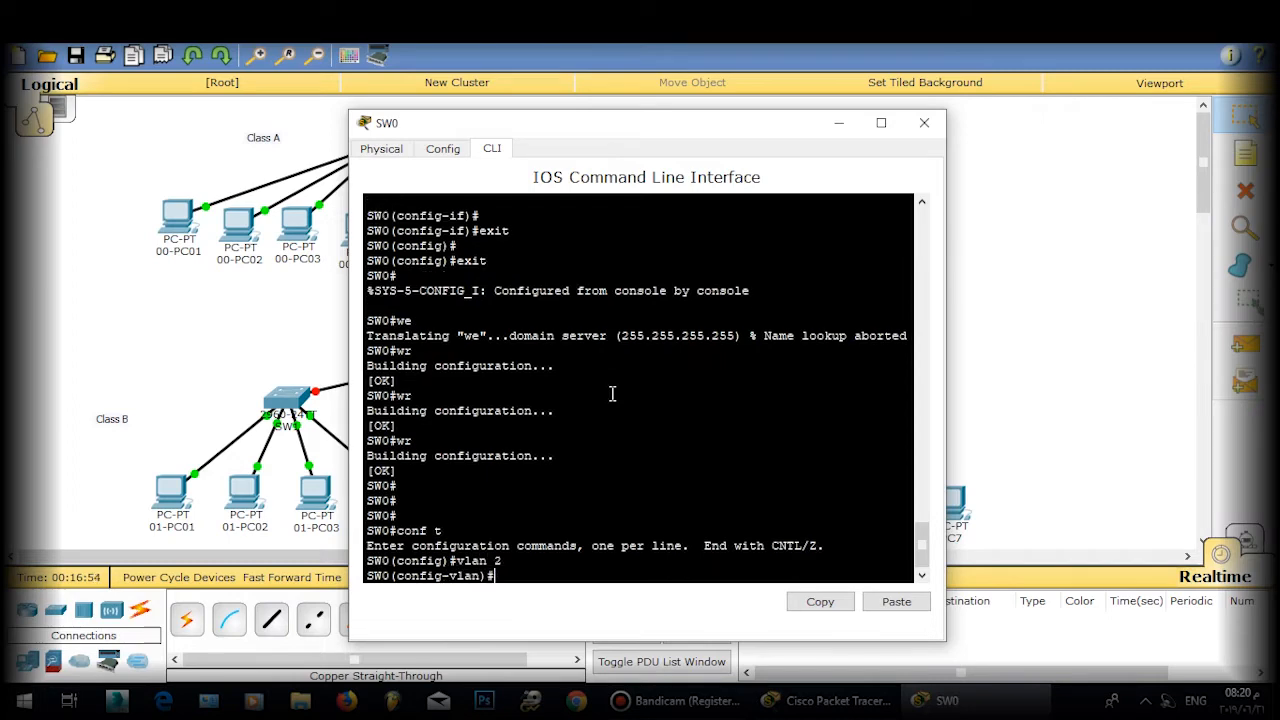
key(Return)
key(Return)
text(name CCNA2)
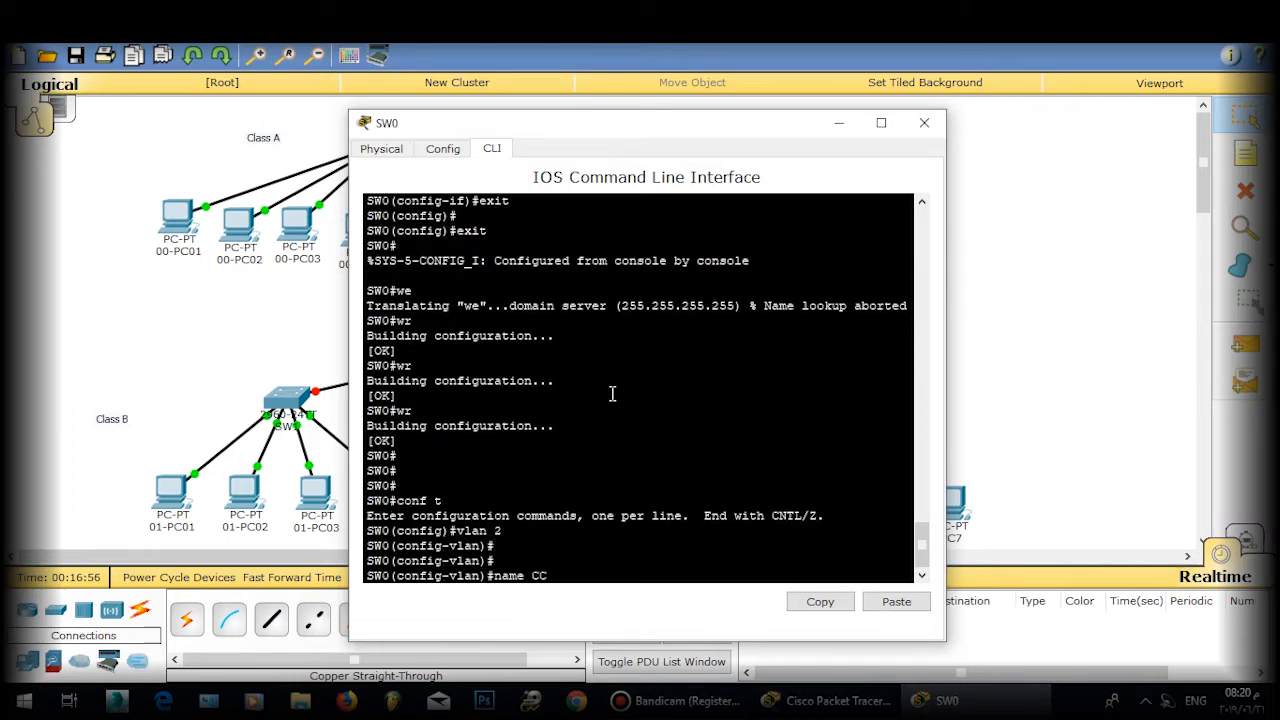
key(Return)
key(Return)
Step: Create VLAN 3 named CCNA3 and VLAN 4 named CCNA4
text(e)
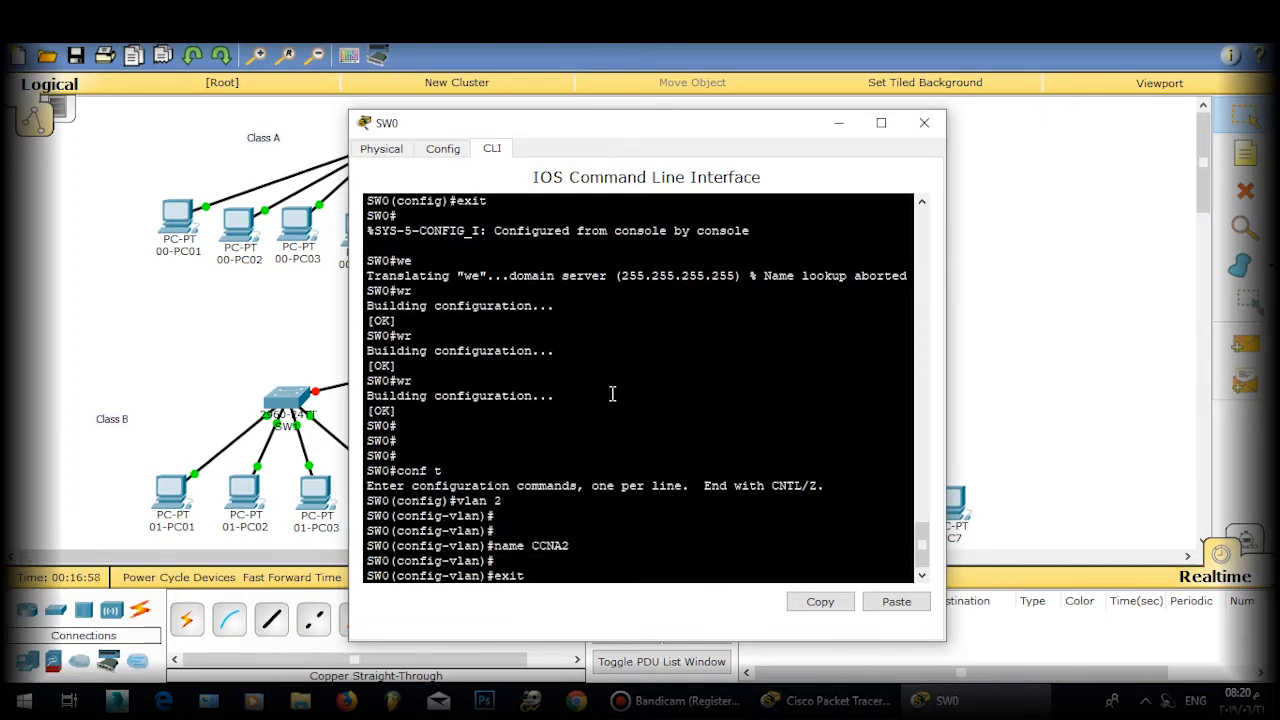
text(xit)
key(Return)
key(Return)
text(vlan 3)
key(Return)
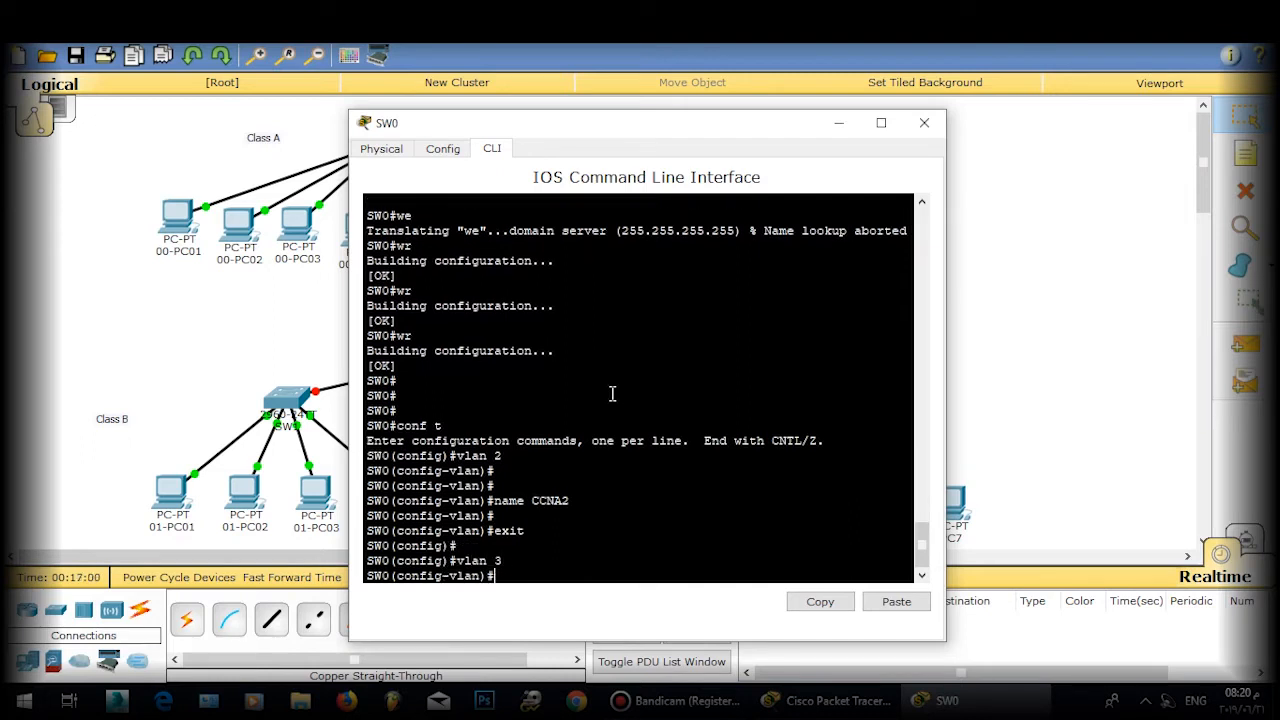
key(Return)
text(name CC)
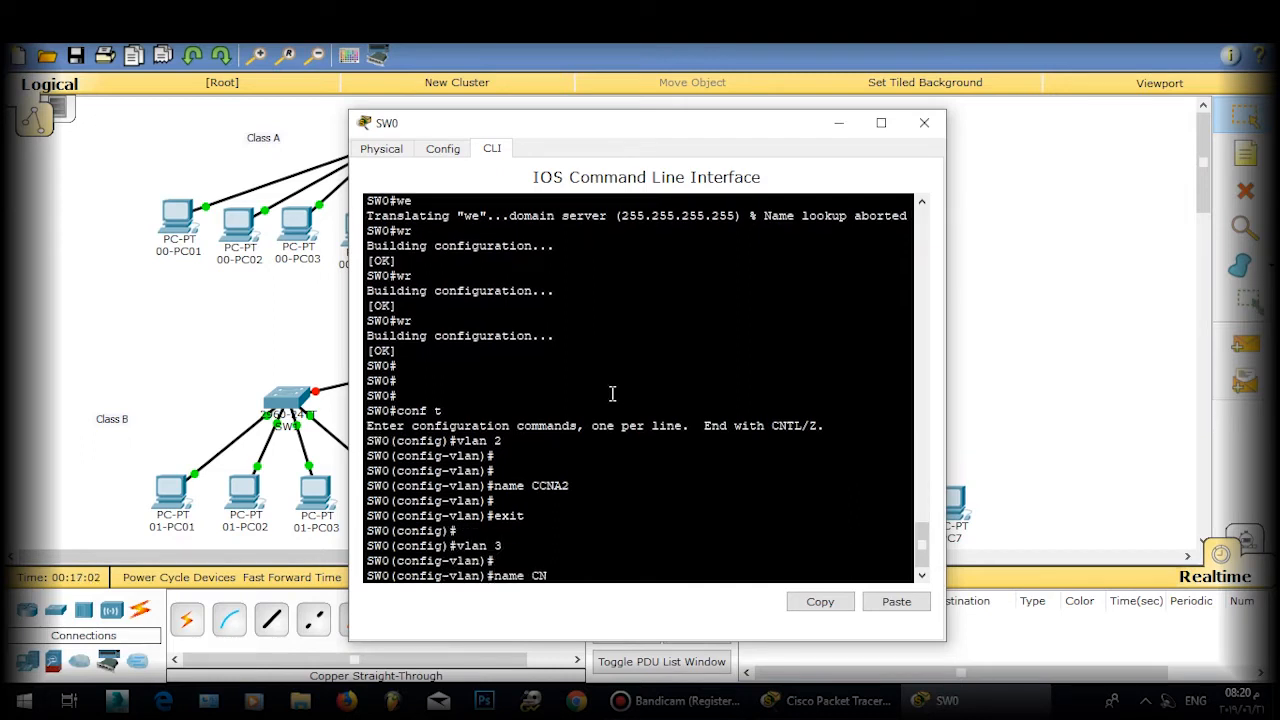
text(NA3)
key(Return)
key(Return)
text(exit)
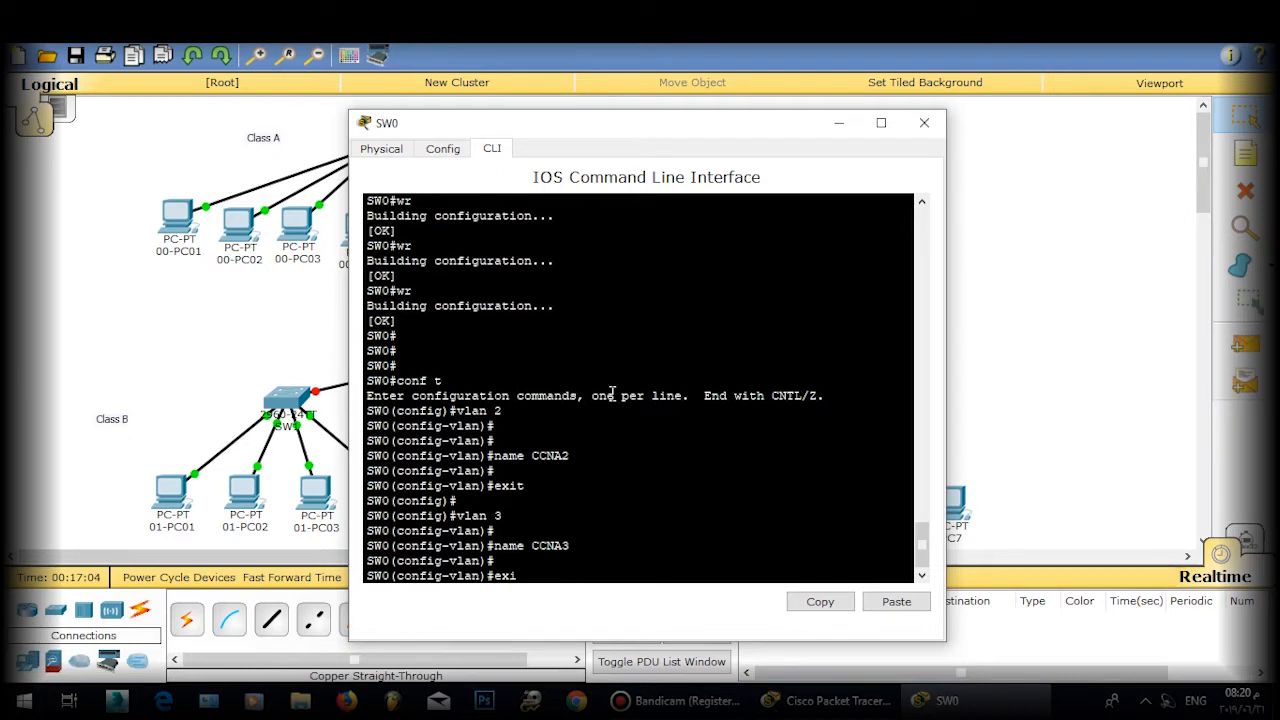
key(Return)
key(Return)
text(v)
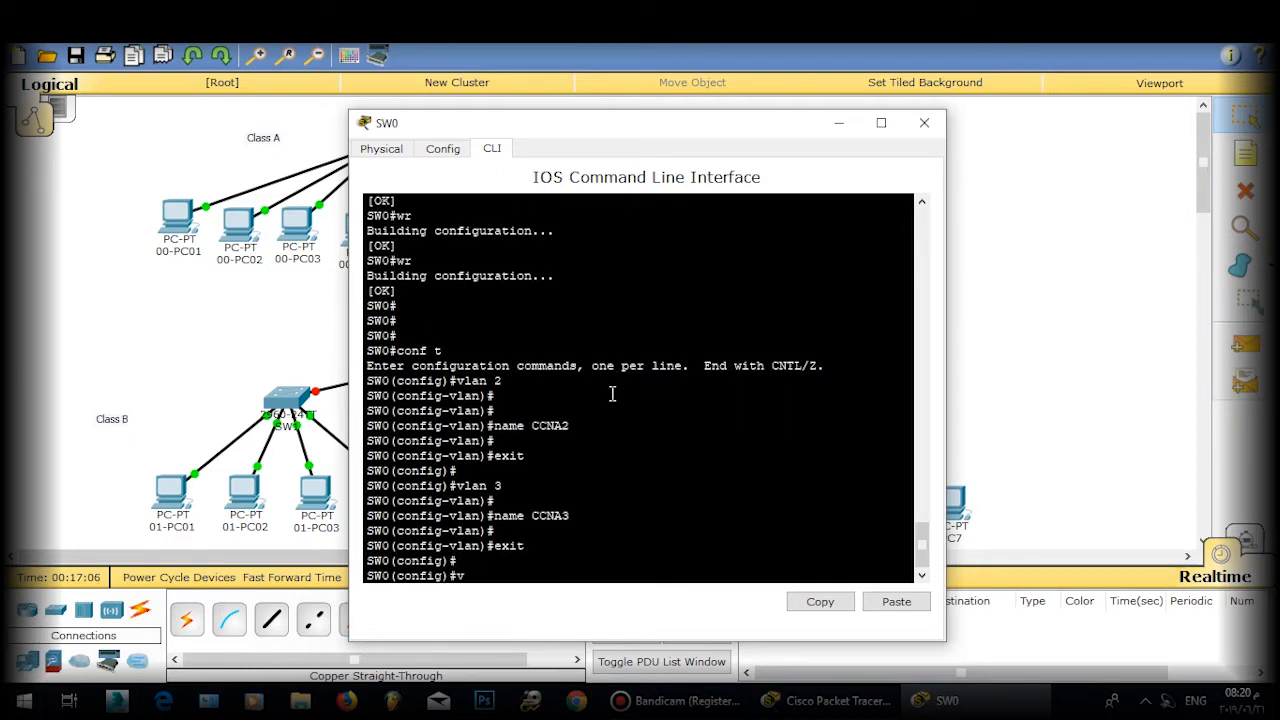
text(lan 4)
key(Return)
key(Return)
text(na)
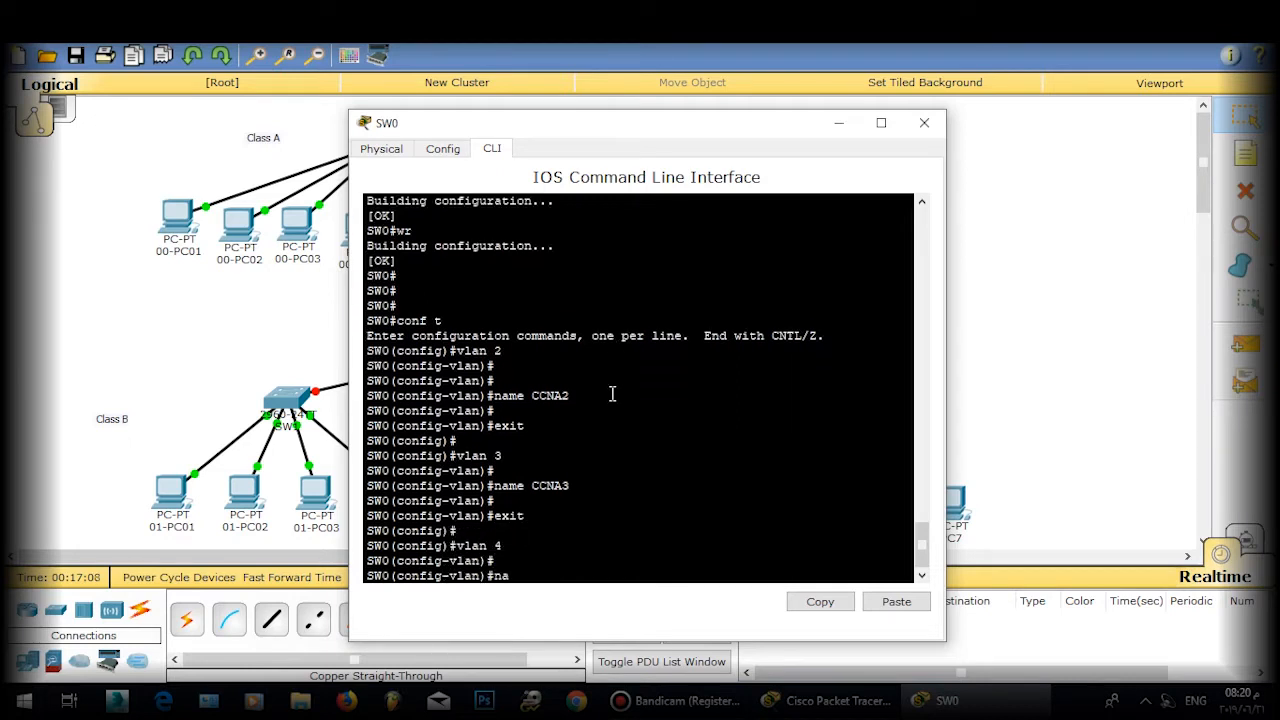
text(me CCNA4)
key(Return)
Step: Exit configuration mode, save SW0's configuration with wr, and close its console
key(Return)
text(exit)
key(Return)
text(exit)
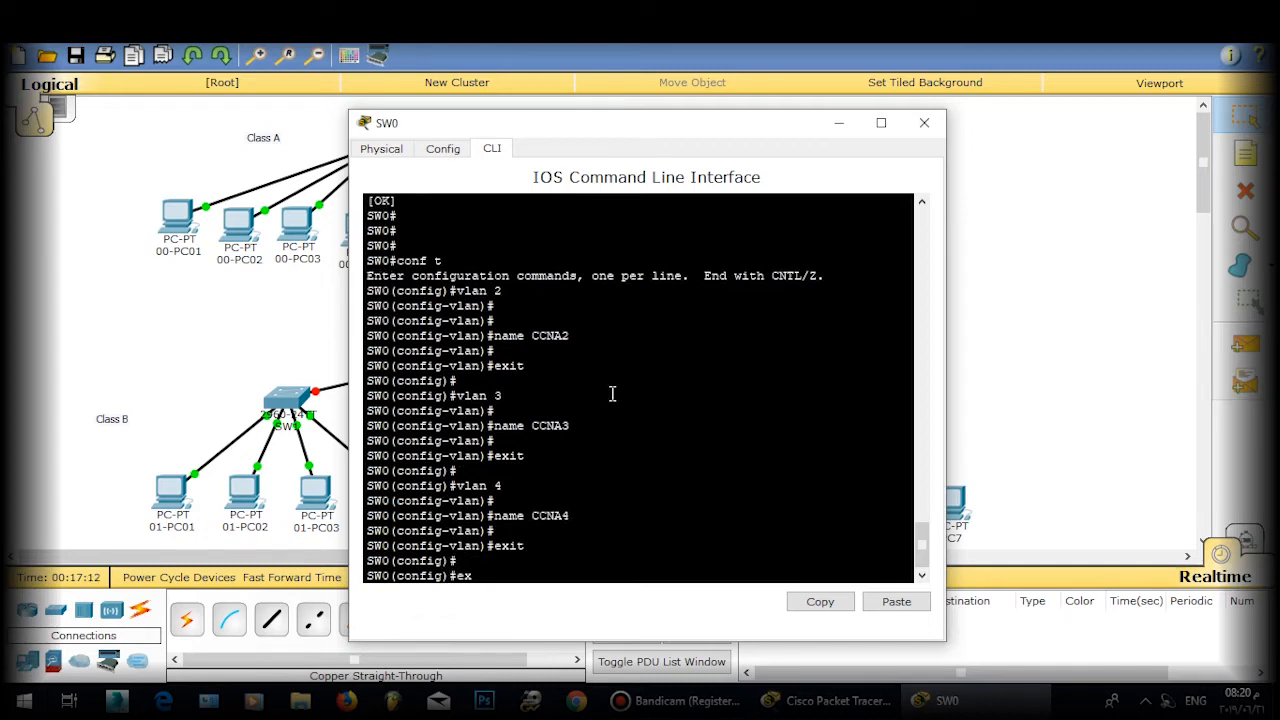
key(Return)
key(Return)
text(wr)
key(Return)
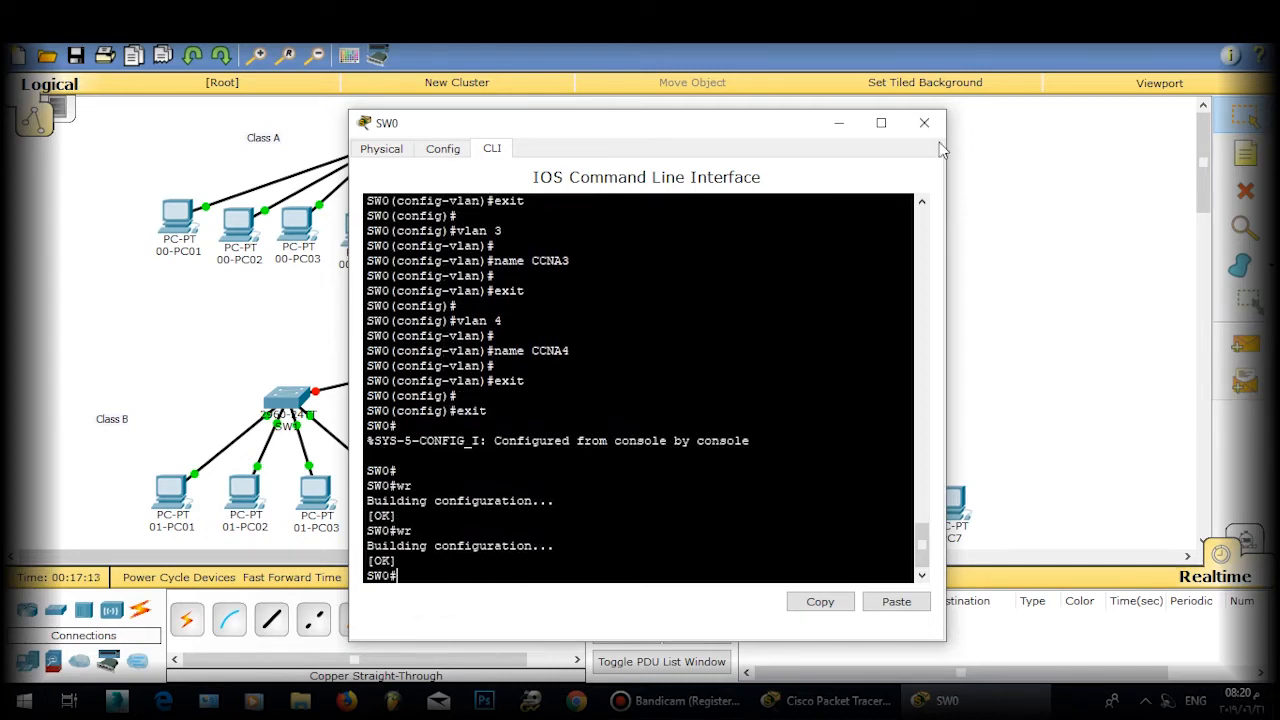
click(924, 122)
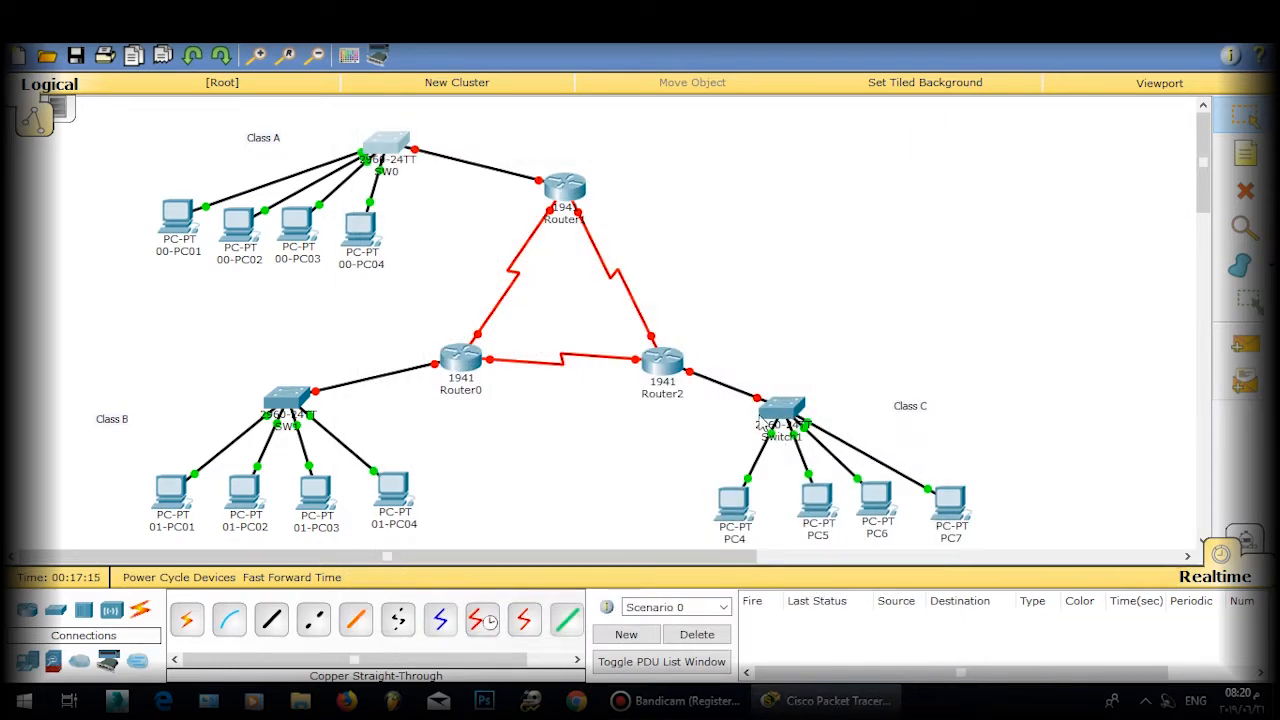
Step: Rename the Switch1 device to SW2
click(781, 438)
drag(799, 441, 719, 444)
text(SW)
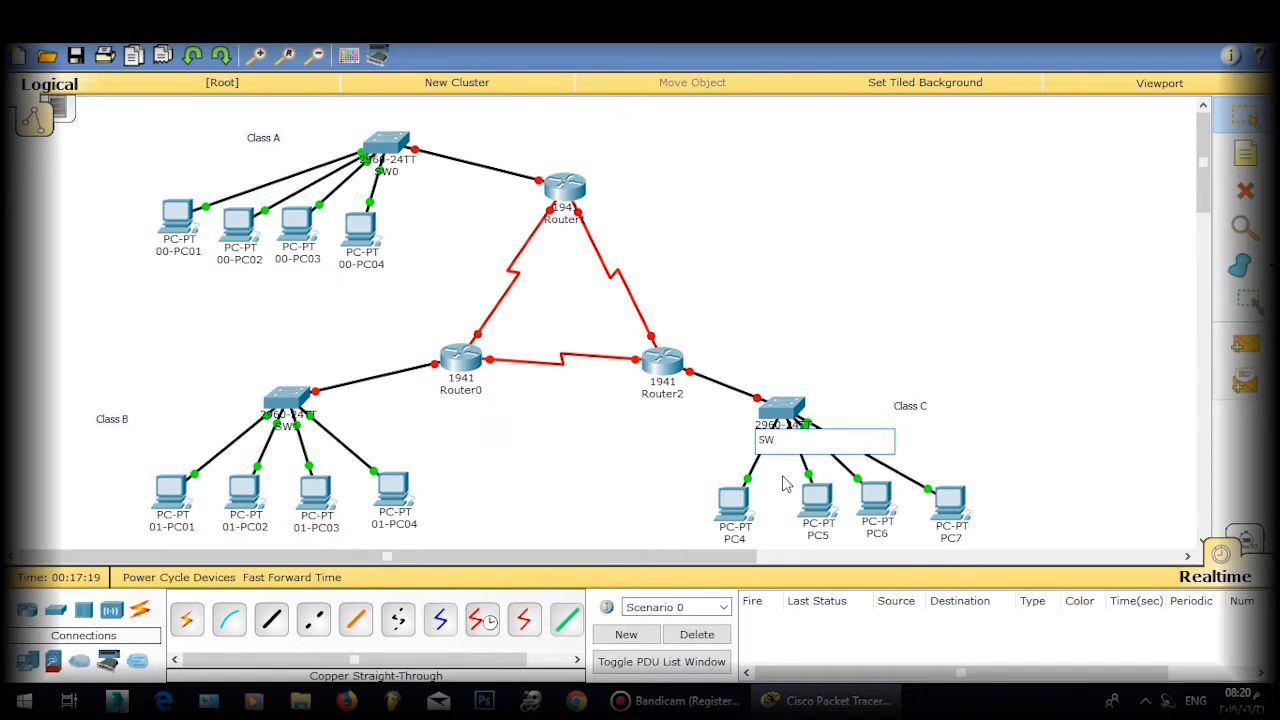
text(2)
click(820, 493)
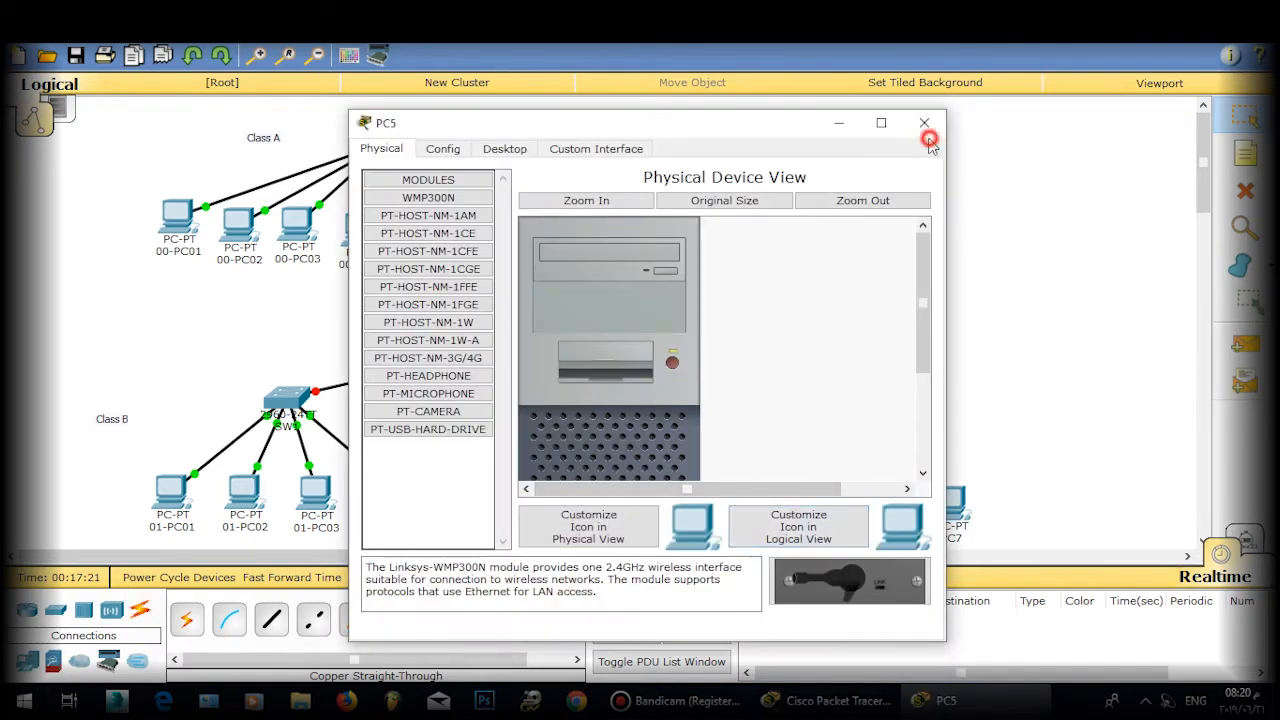
click(927, 131)
Step: Rename PC4 to 02-PC01
click(732, 538)
drag(736, 539, 691, 538)
text(0)
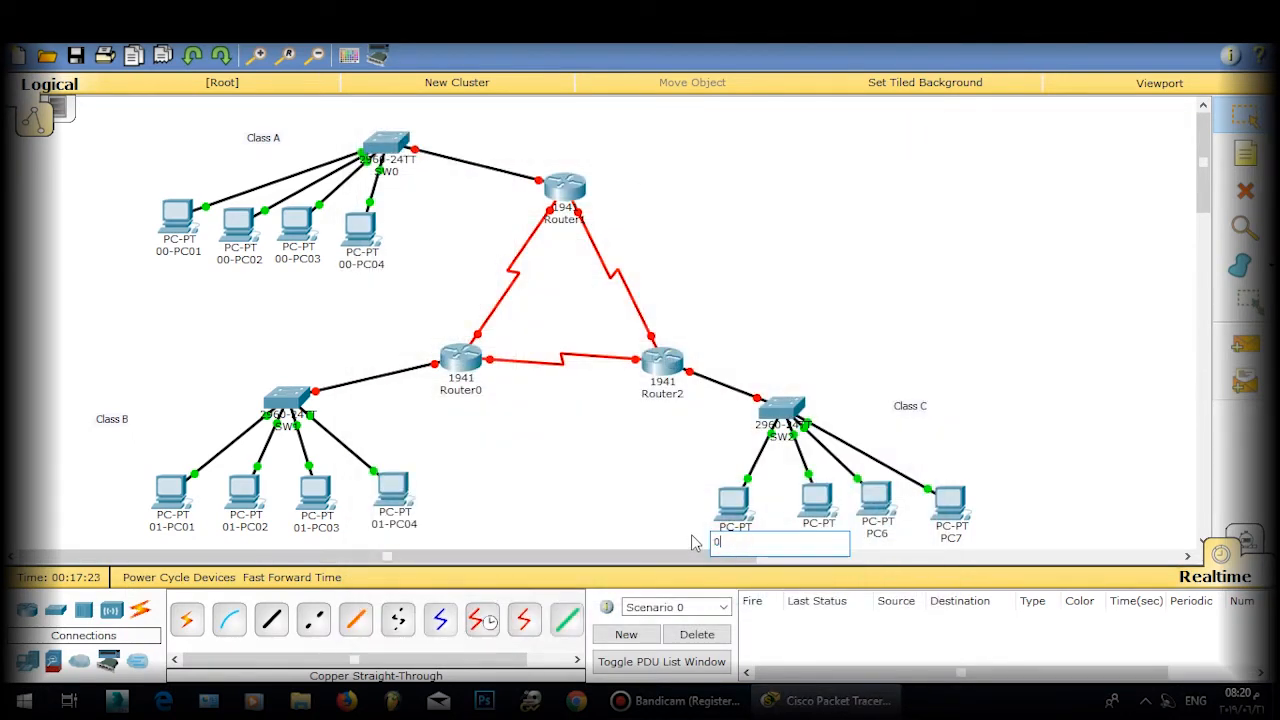
text(2-PC01)
drag(752, 541, 700, 545)
key(ctrl+c)
click(876, 556)
drag(777, 549, 308, 558)
Step: Rename PC5, PC6 and PC7 to 02-PC02, 02-PC03 and 02-PC04 using the pasted prefix
click(812, 536)
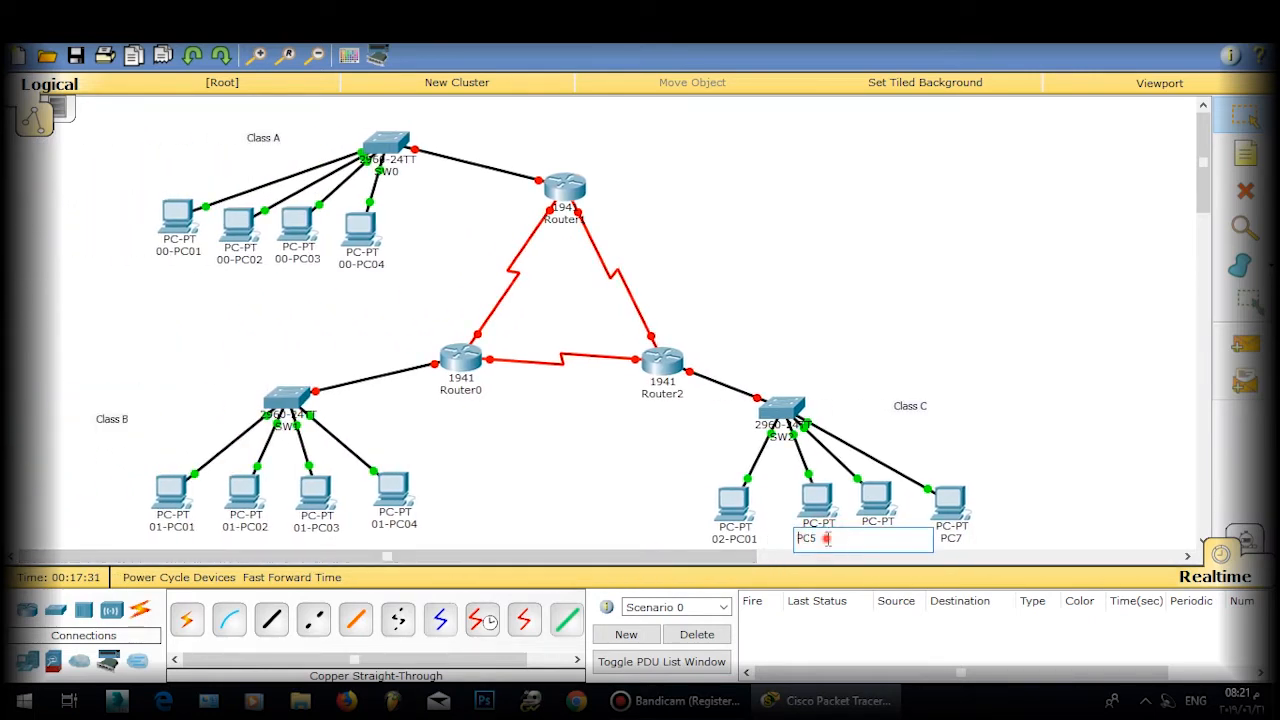
key(ctrl+v)
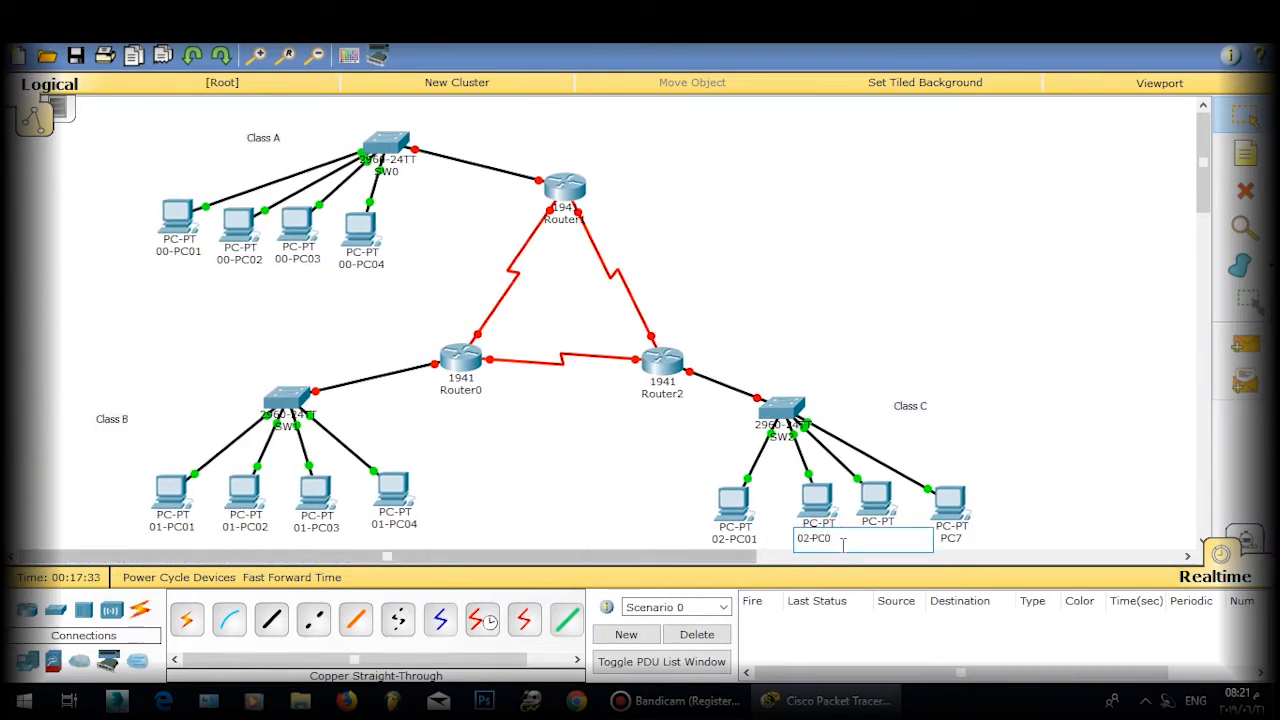
text(2)
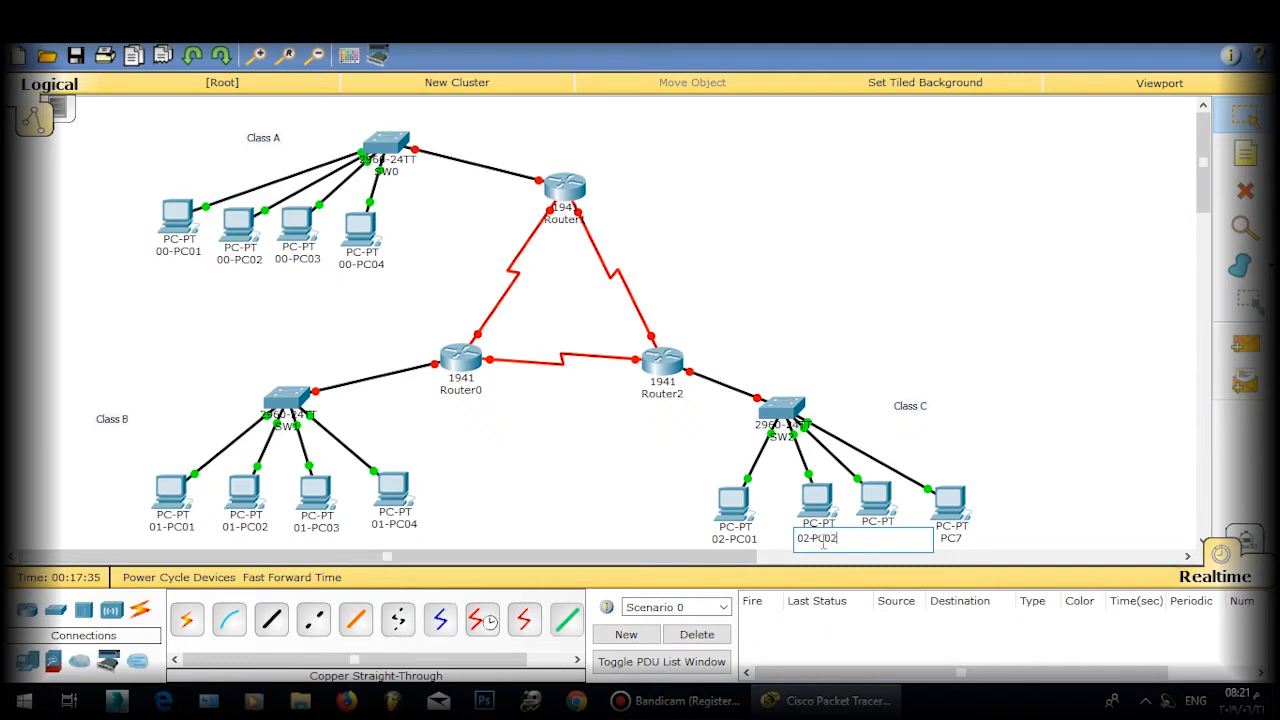
click(920, 426)
click(885, 538)
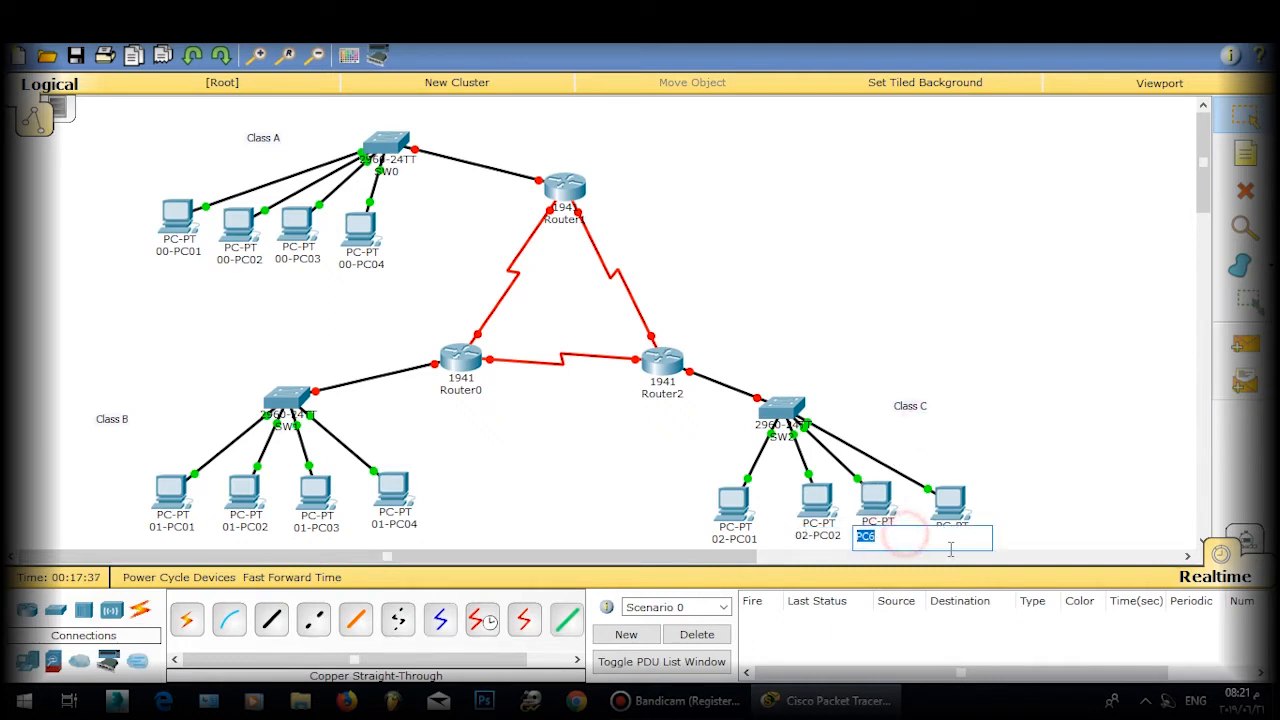
key(ctrl+v)
text(3)
click(1014, 506)
click(948, 538)
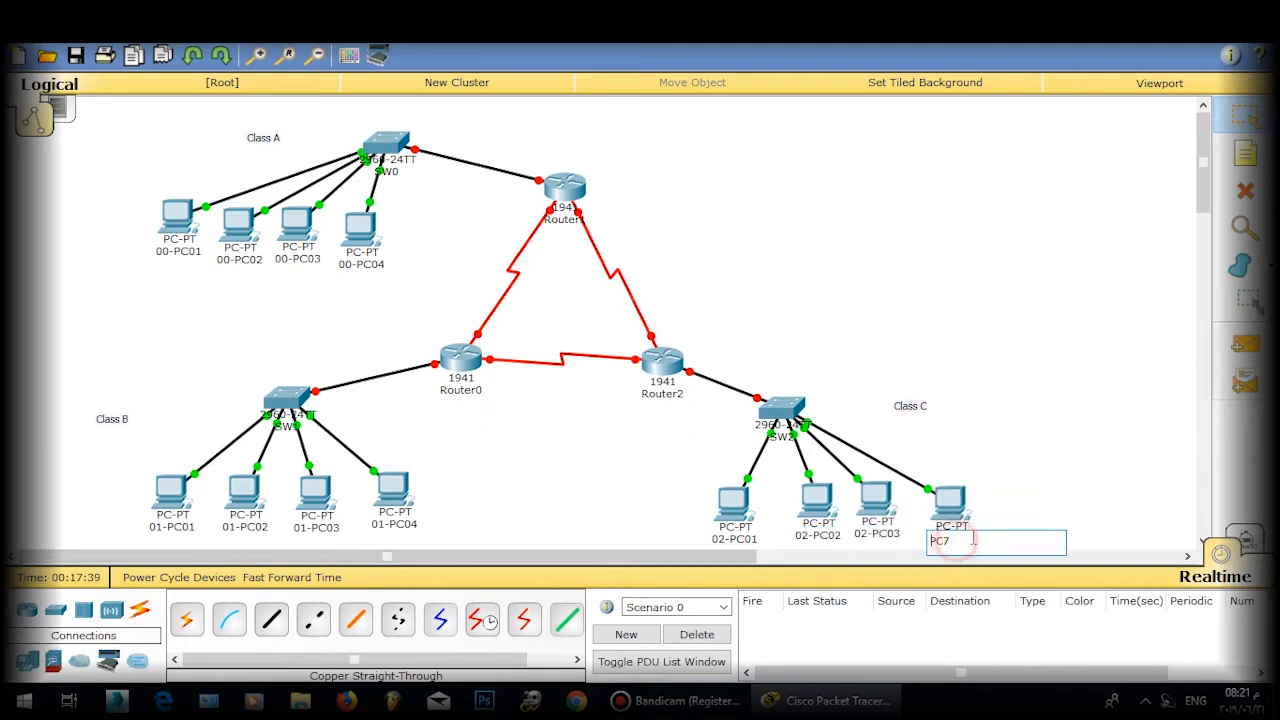
key(ctrl+v)
text(4)
click(1060, 500)
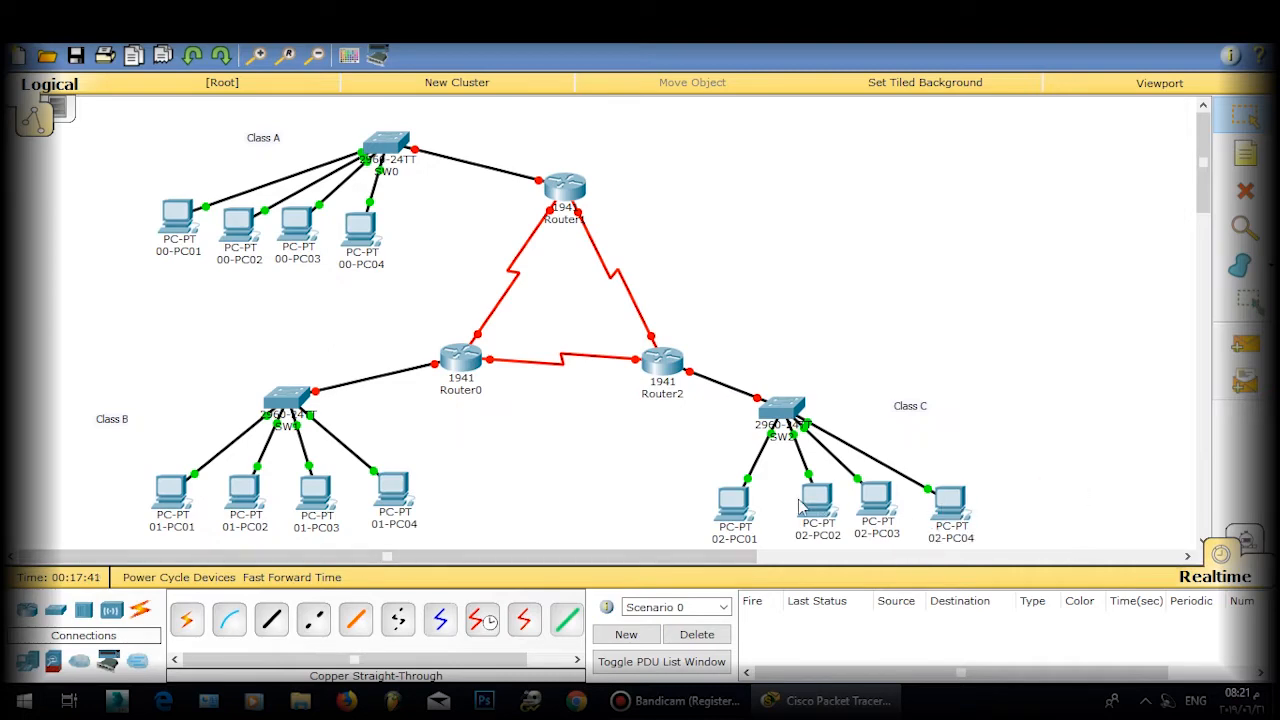
click(716, 506)
Step: Give 02-PC01 the IP address 192.168.1.10 with mask 255.255.255.0
click(508, 148)
click(430, 212)
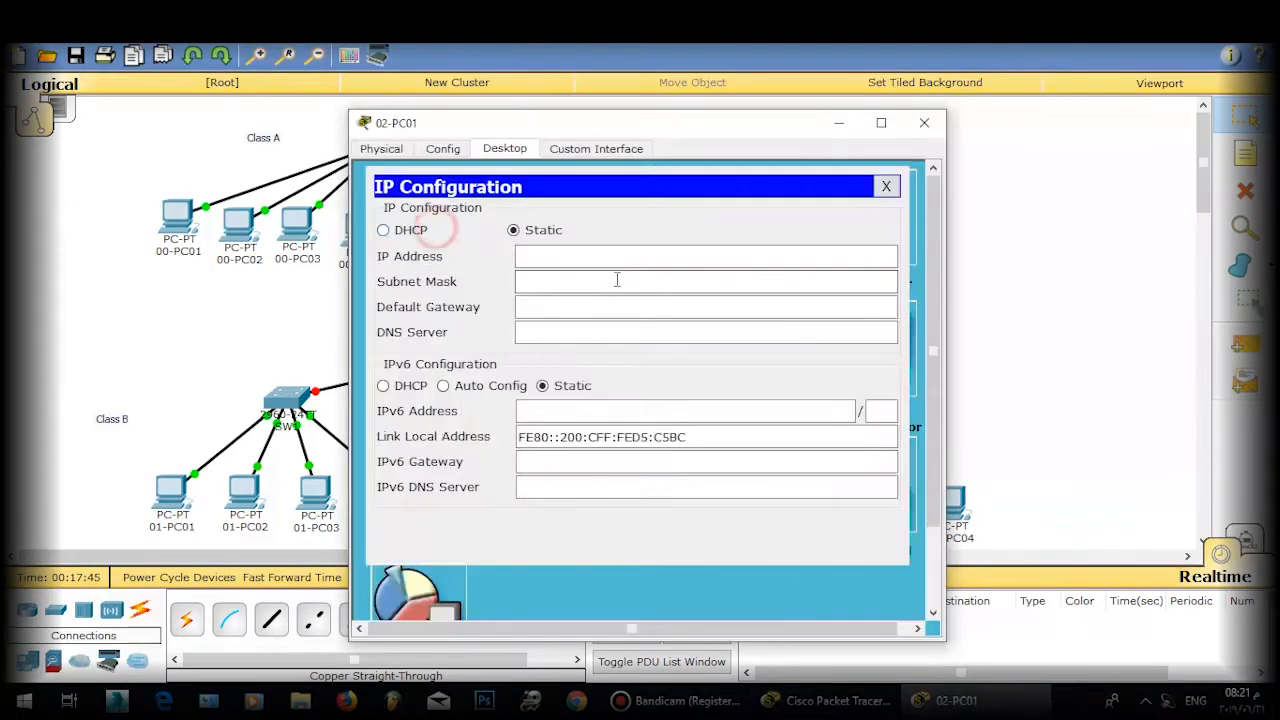
click(603, 258)
text(192.1)
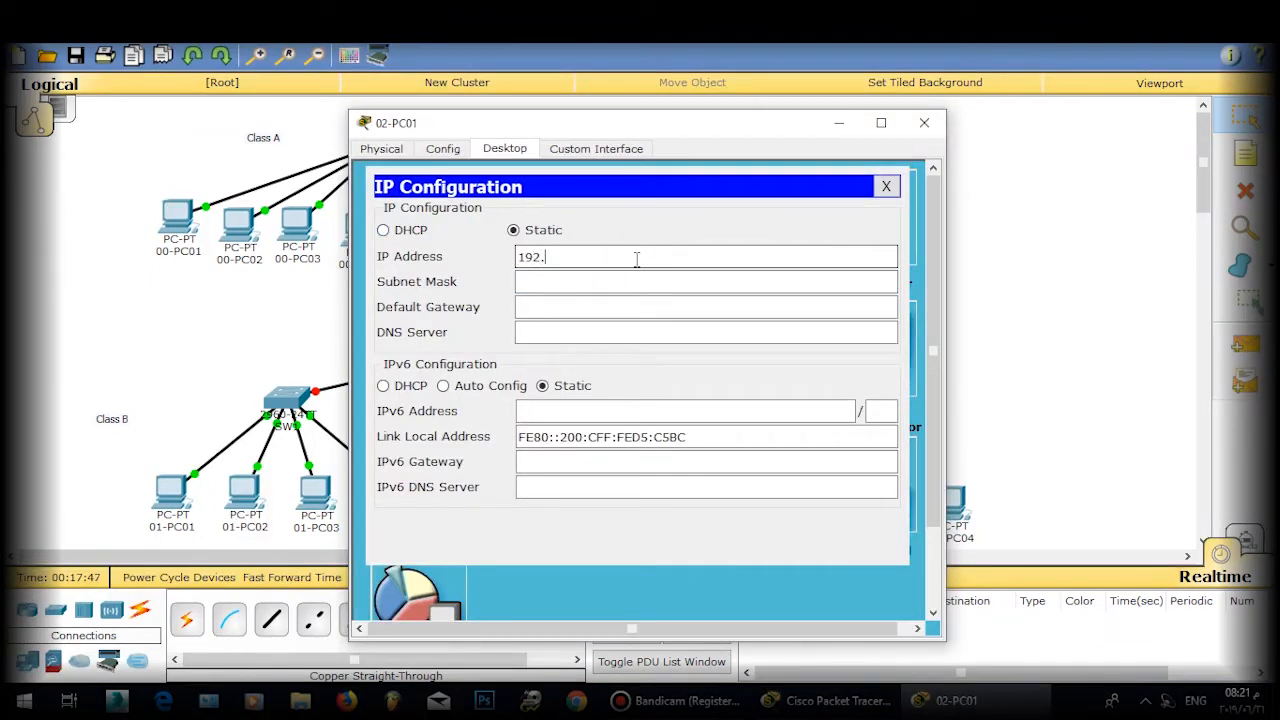
text(68.1.140)
key(BackSpace)
key(BackSpace)
text(0)
click(643, 281)
click(886, 188)
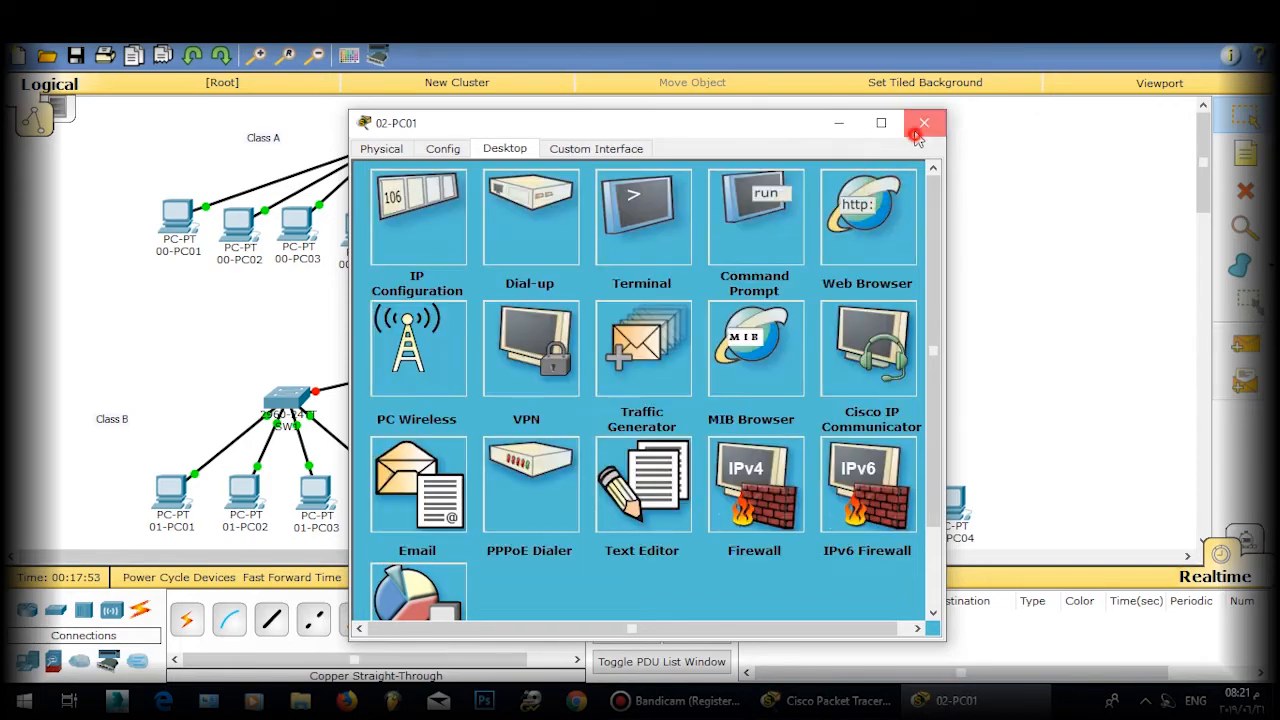
click(924, 122)
Step: Give 02-PC02 the IP address 192.168.2.10 with mask 255.255.255.0
click(807, 500)
click(505, 148)
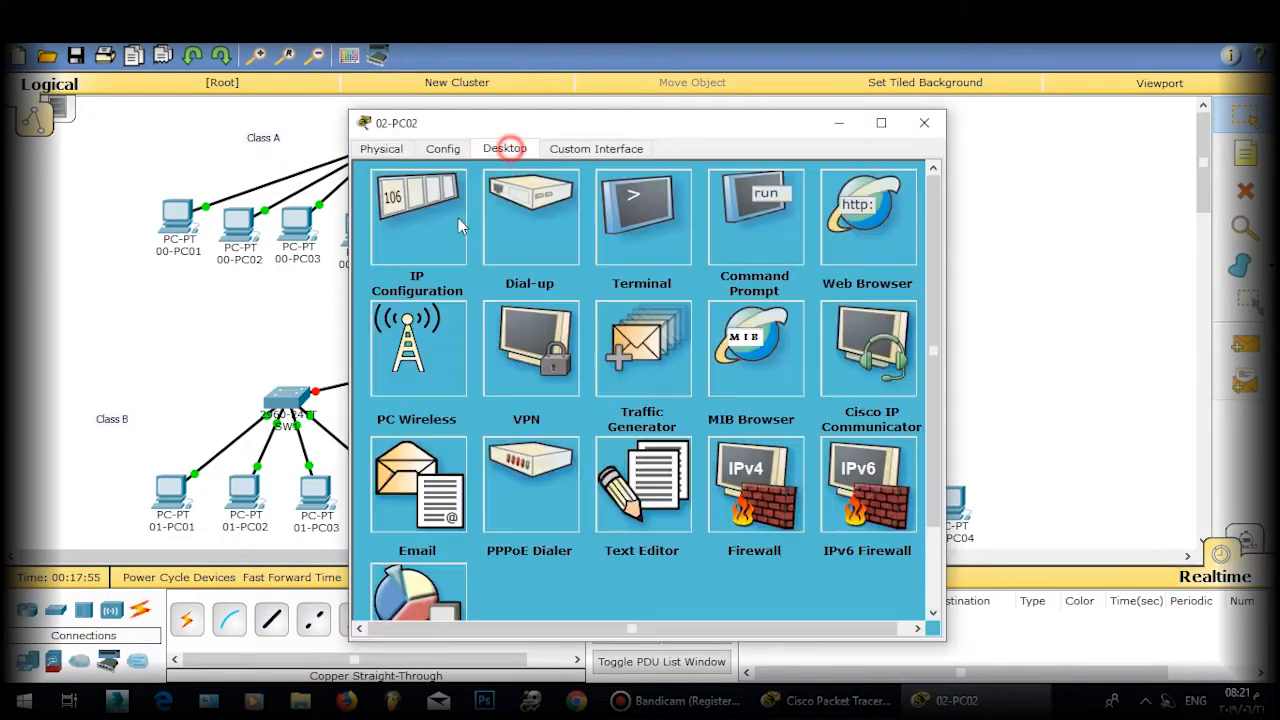
click(455, 222)
click(522, 254)
text(192.168.1)
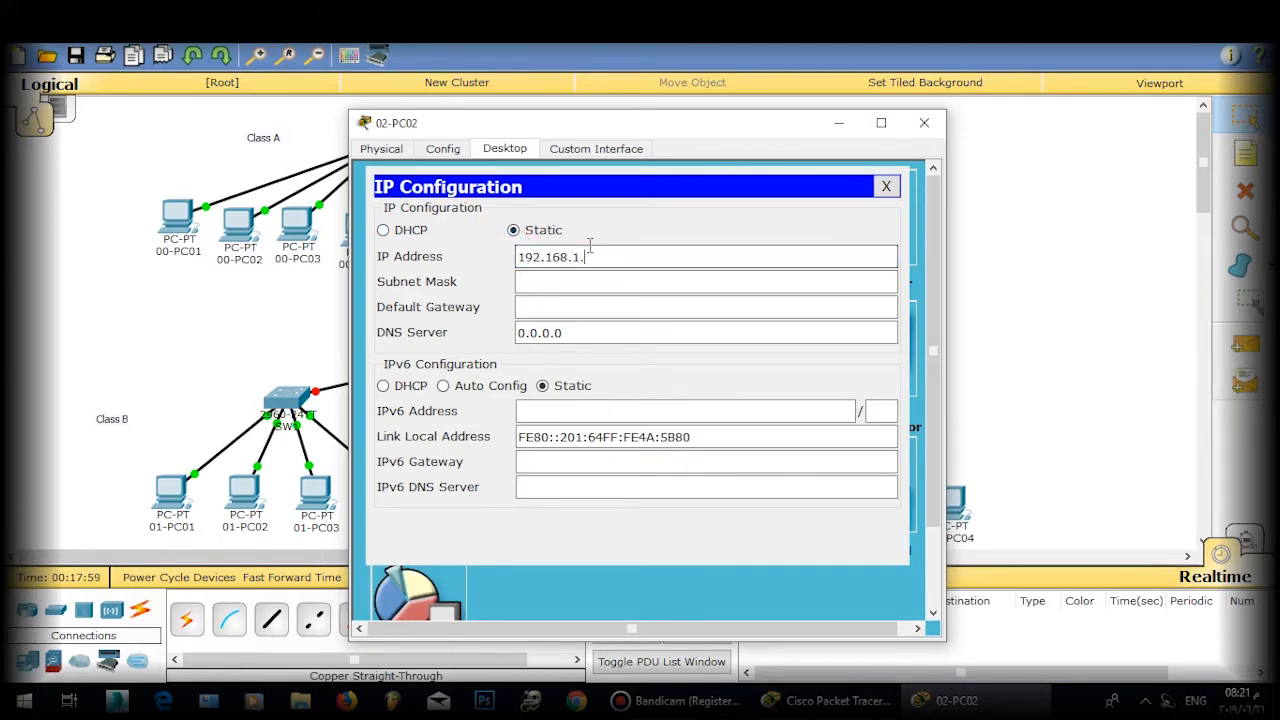
key(BackSpace)
text(2.10)
click(789, 283)
click(886, 186)
click(924, 122)
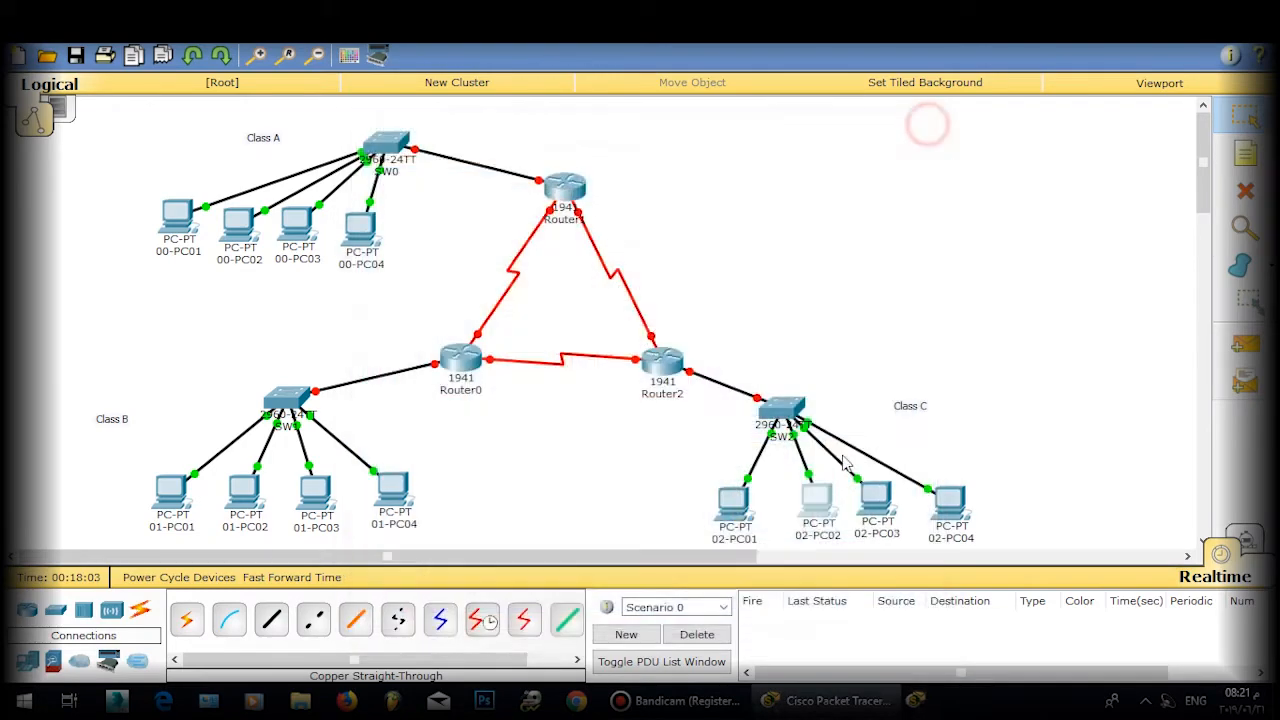
Step: Give 02-PC03 the IP address 192.168.3.10 with mask 255.255.255.0
click(872, 500)
click(505, 148)
click(597, 256)
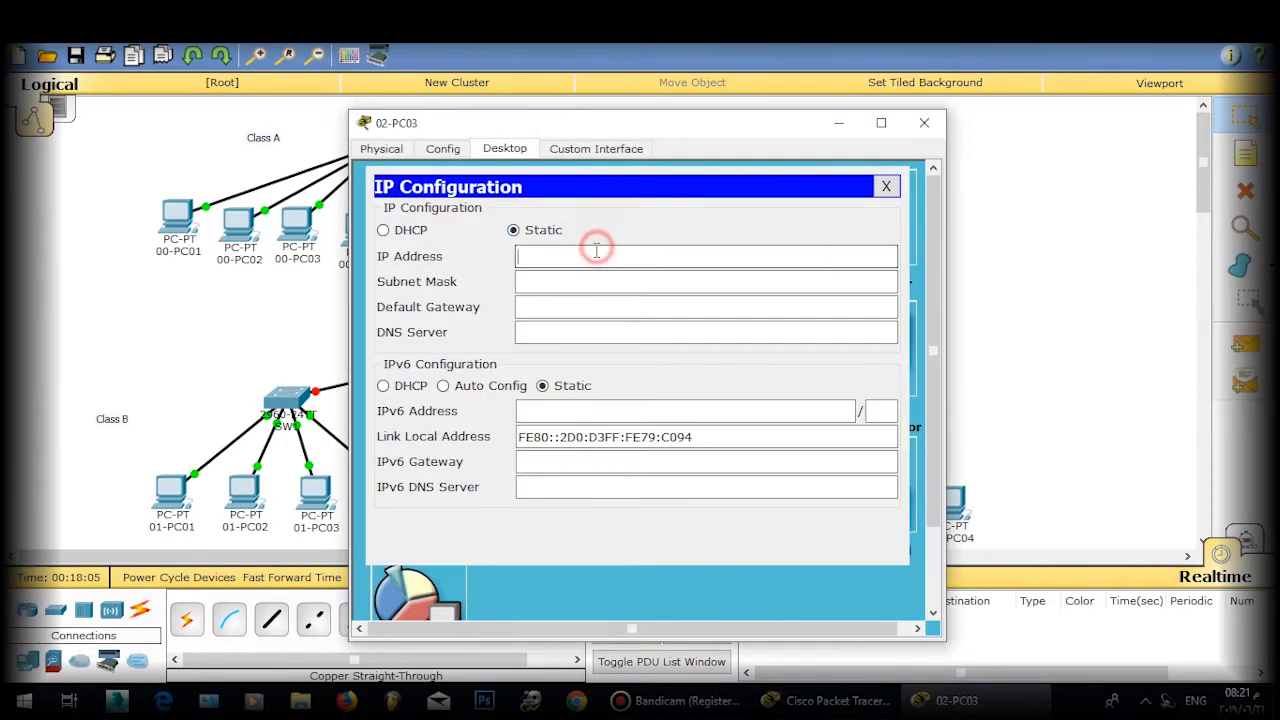
text(192.168.)
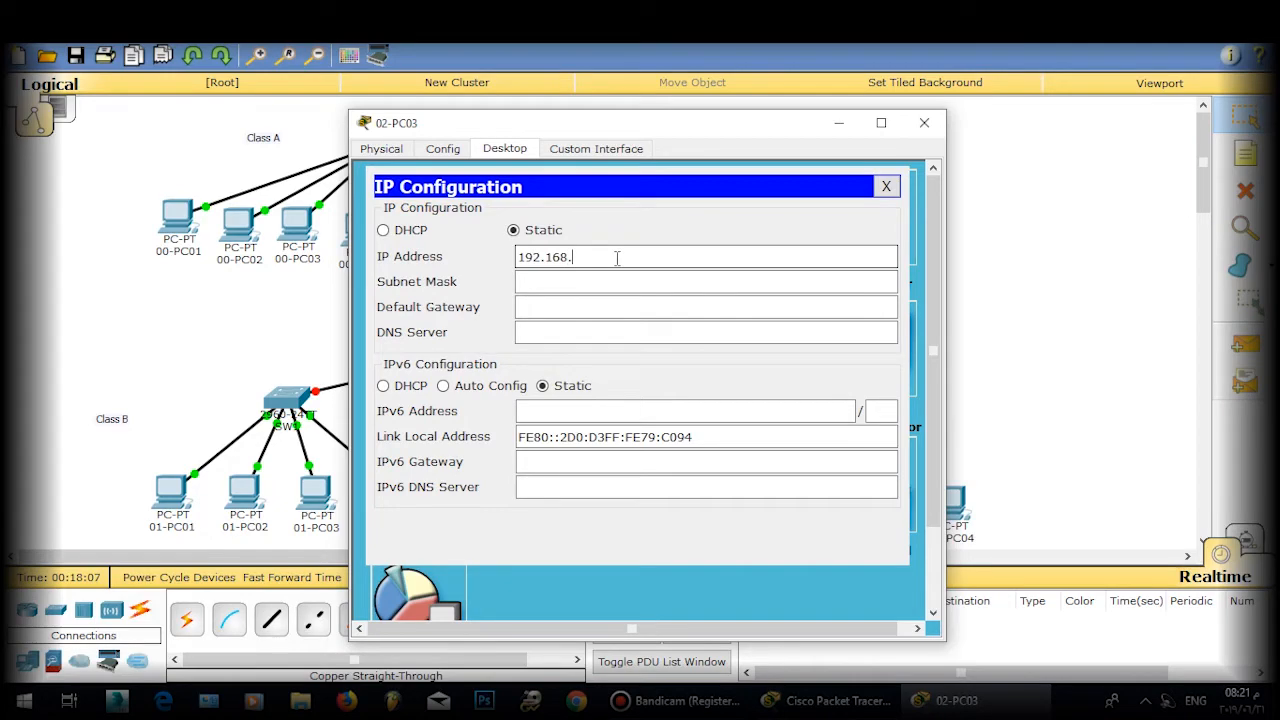
text(3.10)
click(651, 281)
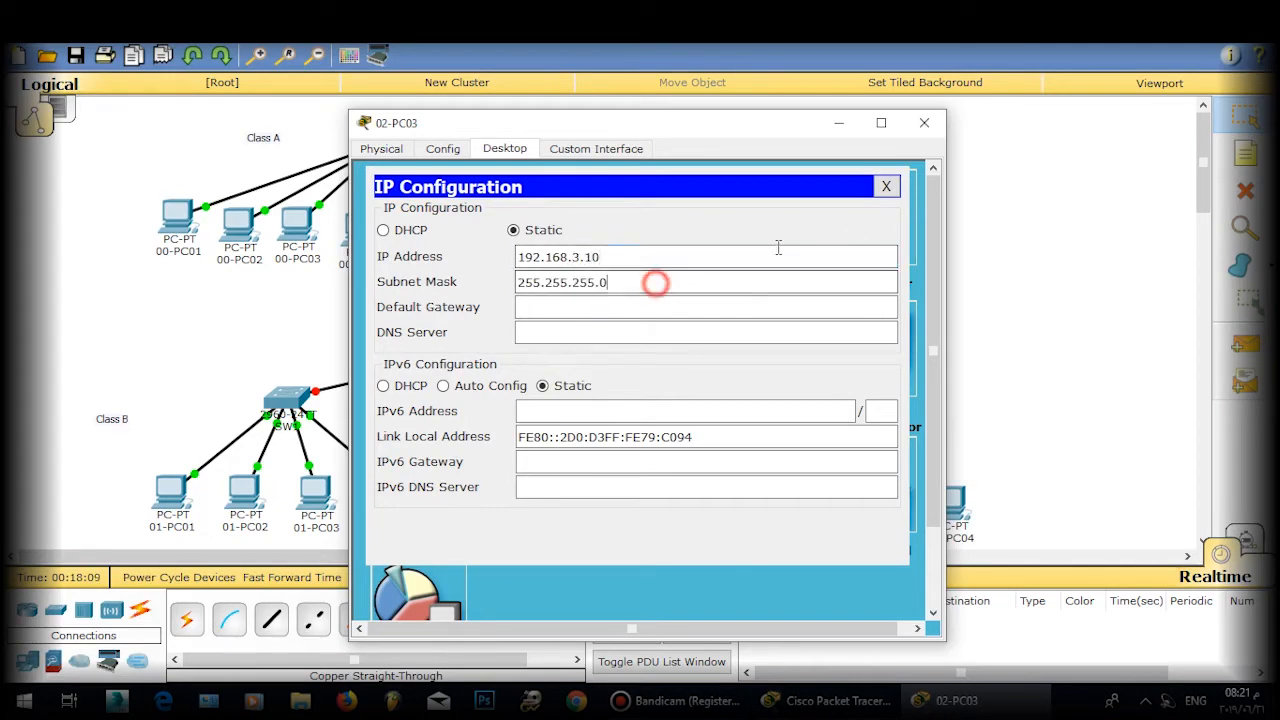
click(886, 186)
click(920, 123)
Step: Give 02-PC04 the IP address 192.168.4.10 with mask 255.255.255.0
click(952, 514)
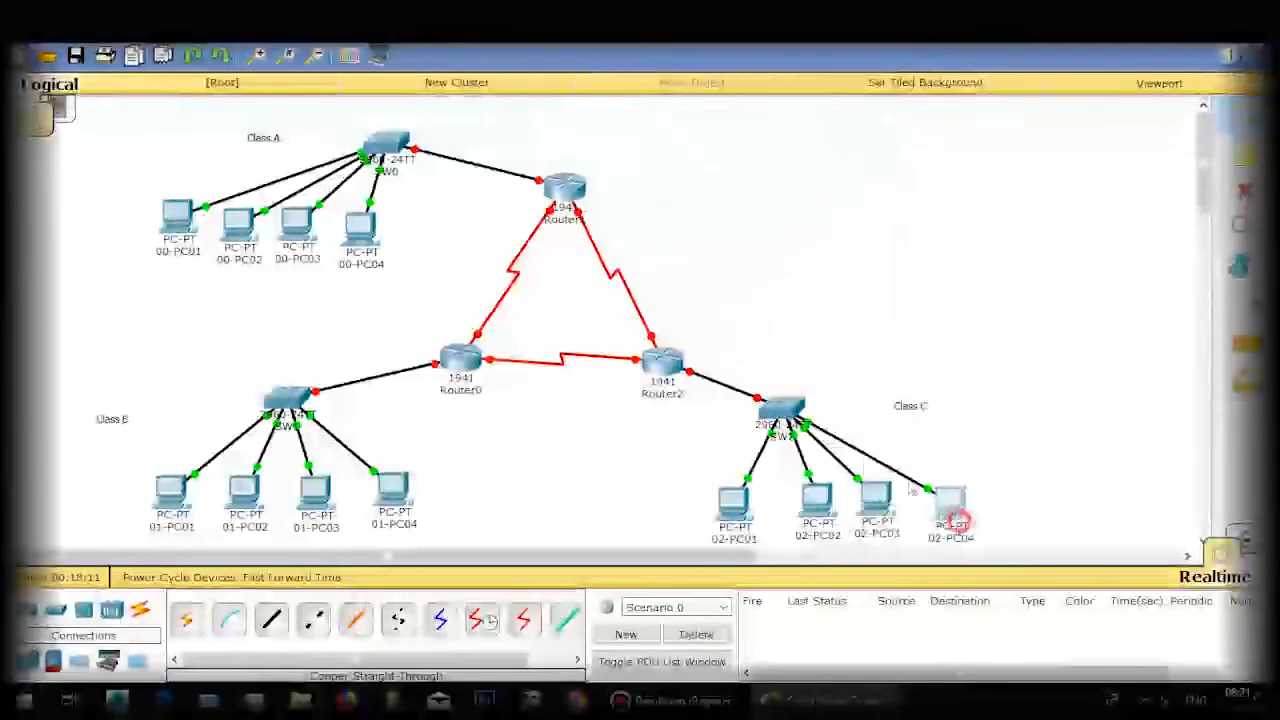
click(505, 148)
click(741, 234)
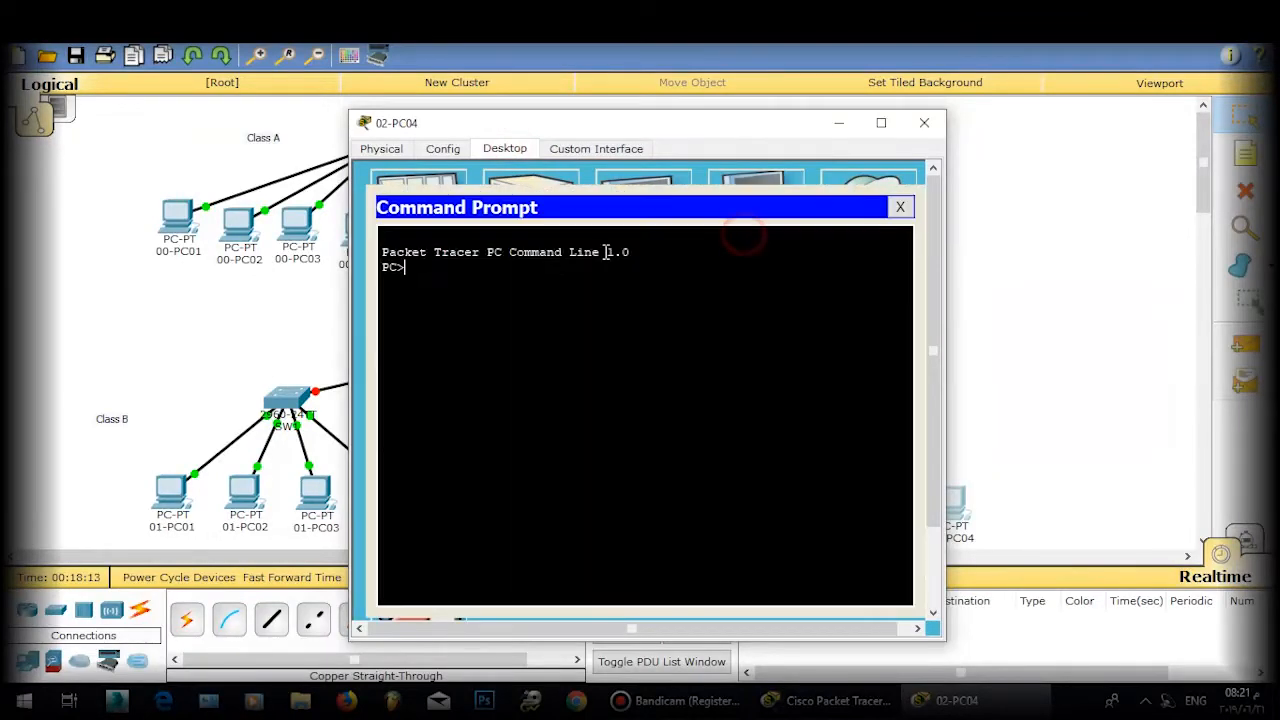
click(907, 210)
click(395, 207)
click(543, 254)
text(192.168.)
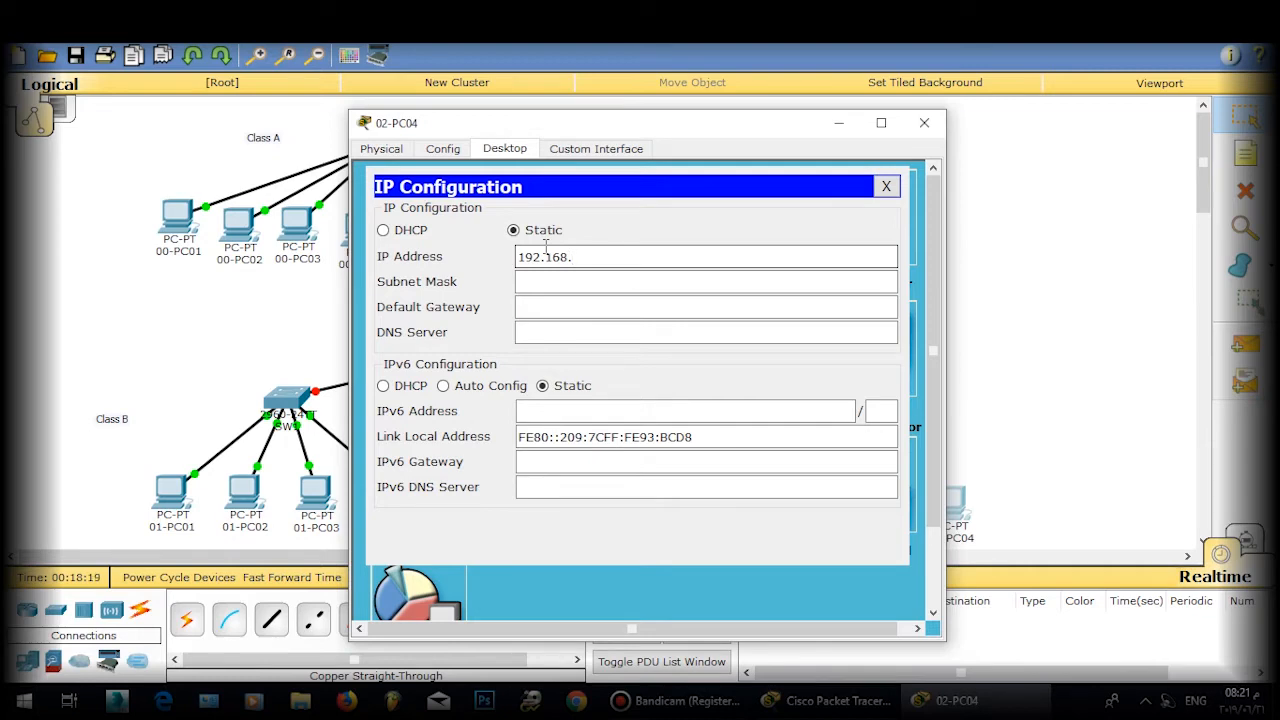
text(4.10)
text(.)
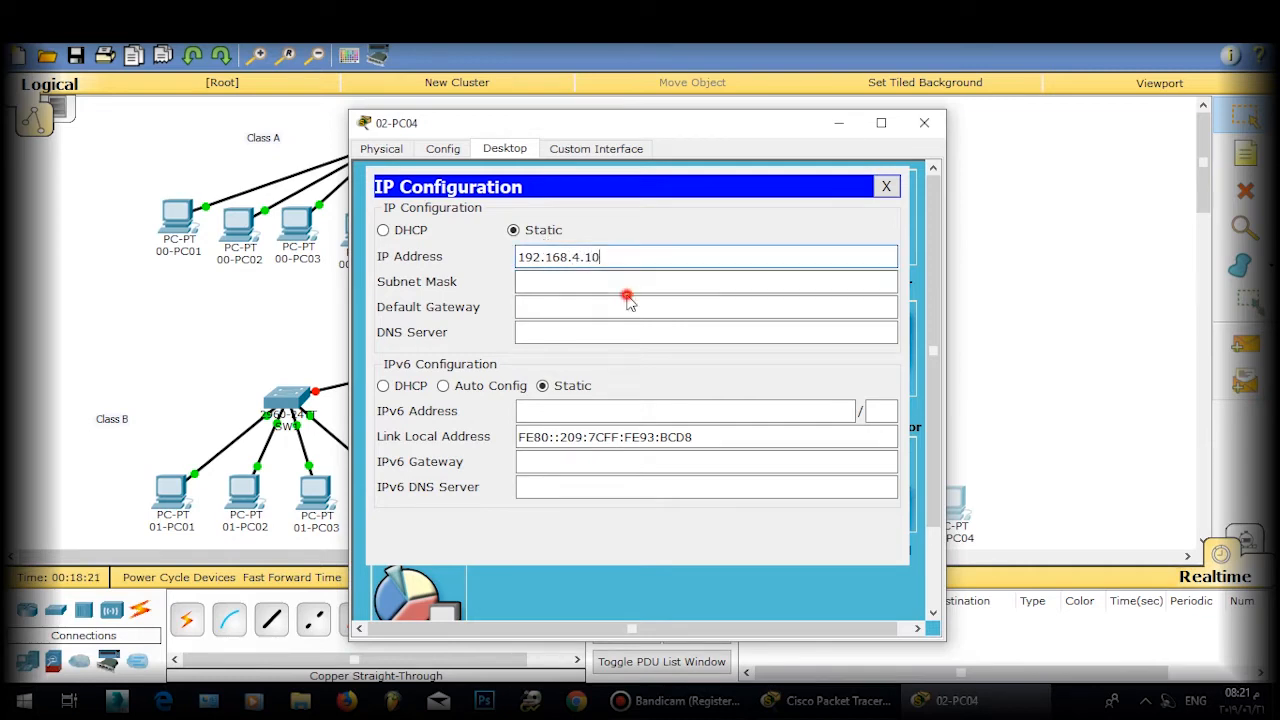
click(629, 287)
click(886, 186)
click(924, 122)
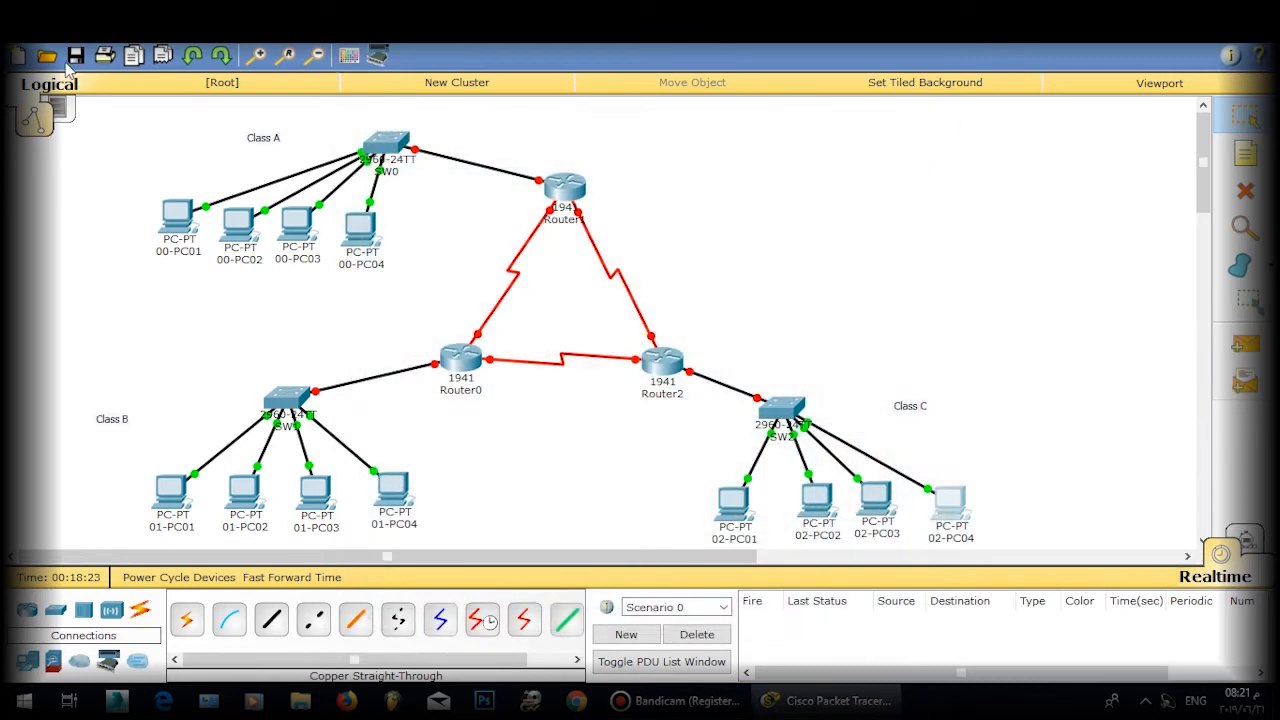
Step: Nudge Router0, Router1 and Router2 into a neater triangle
drag(468, 352, 454, 357)
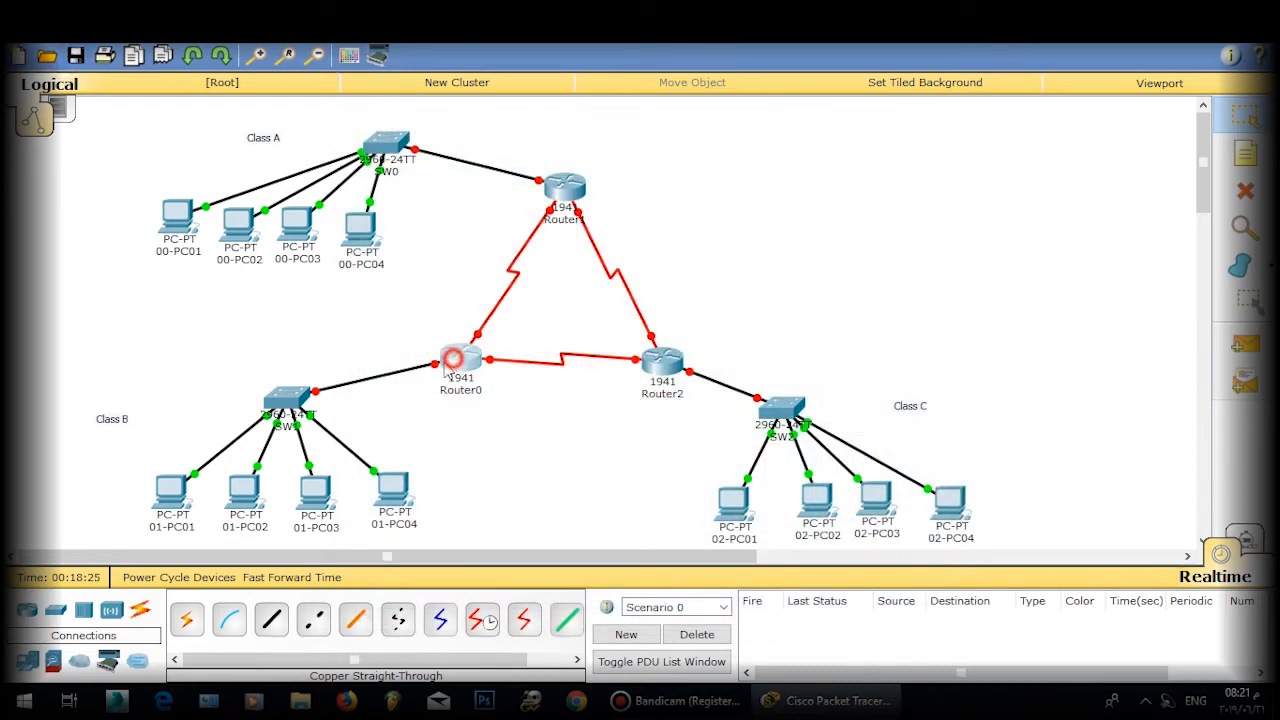
drag(587, 182, 571, 189)
drag(660, 361, 659, 359)
Step: Turn on Router0's power after dismissing the not-powered error
click(449, 366)
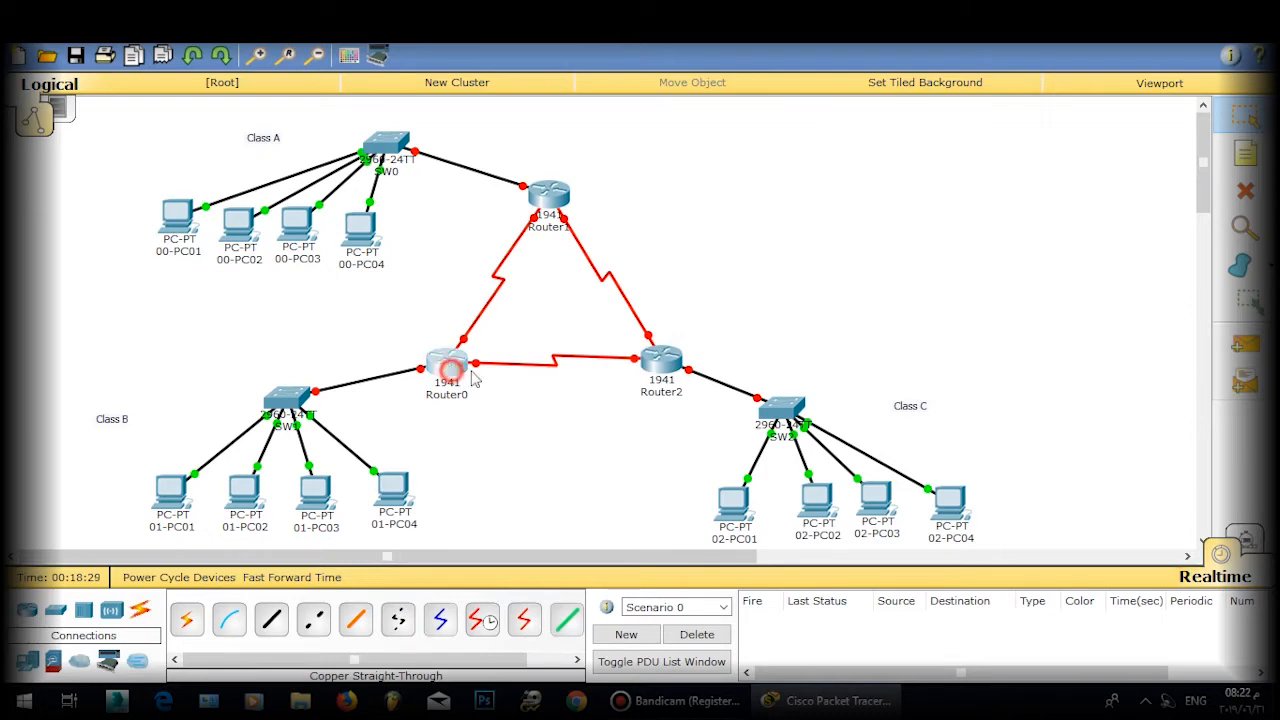
click(475, 148)
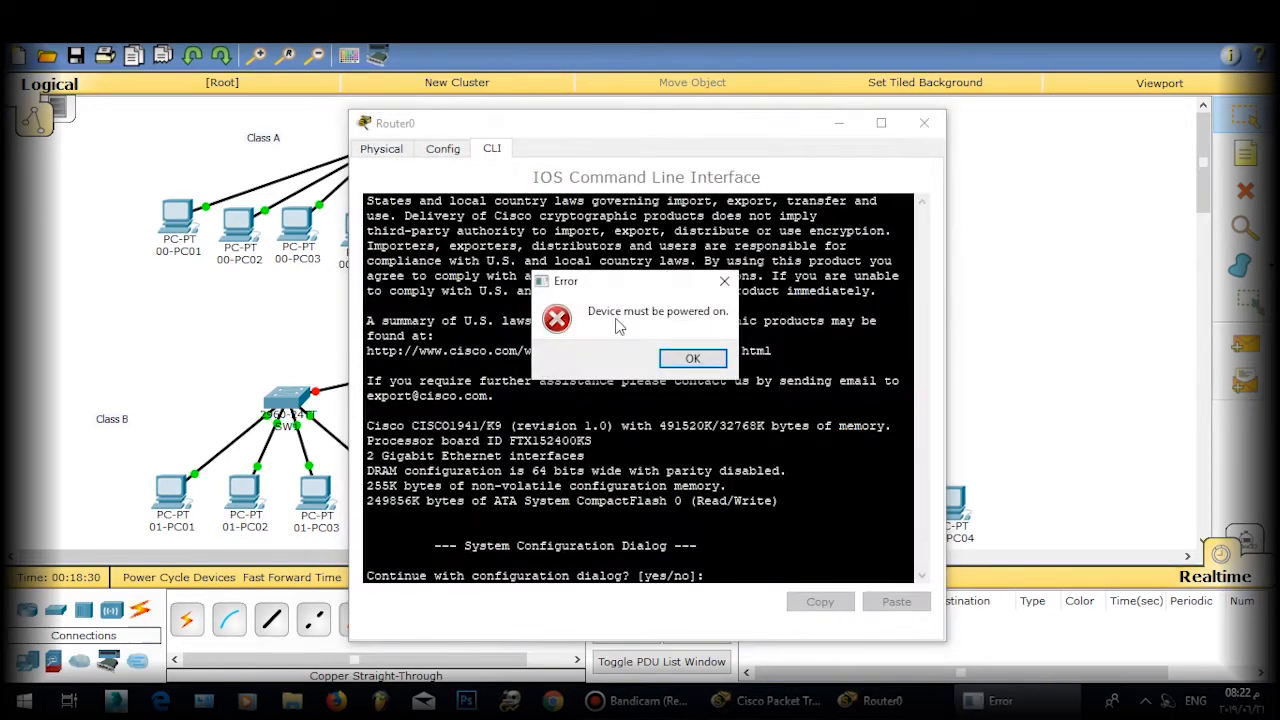
click(688, 360)
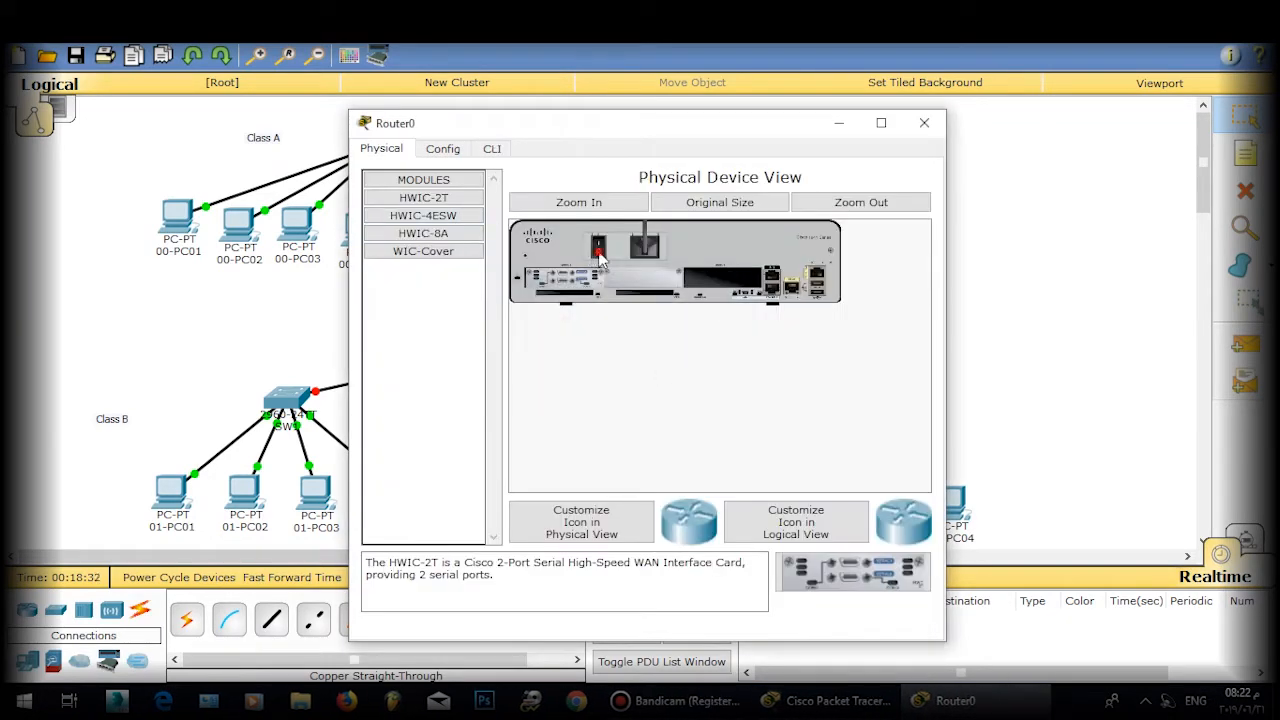
click(598, 245)
click(924, 122)
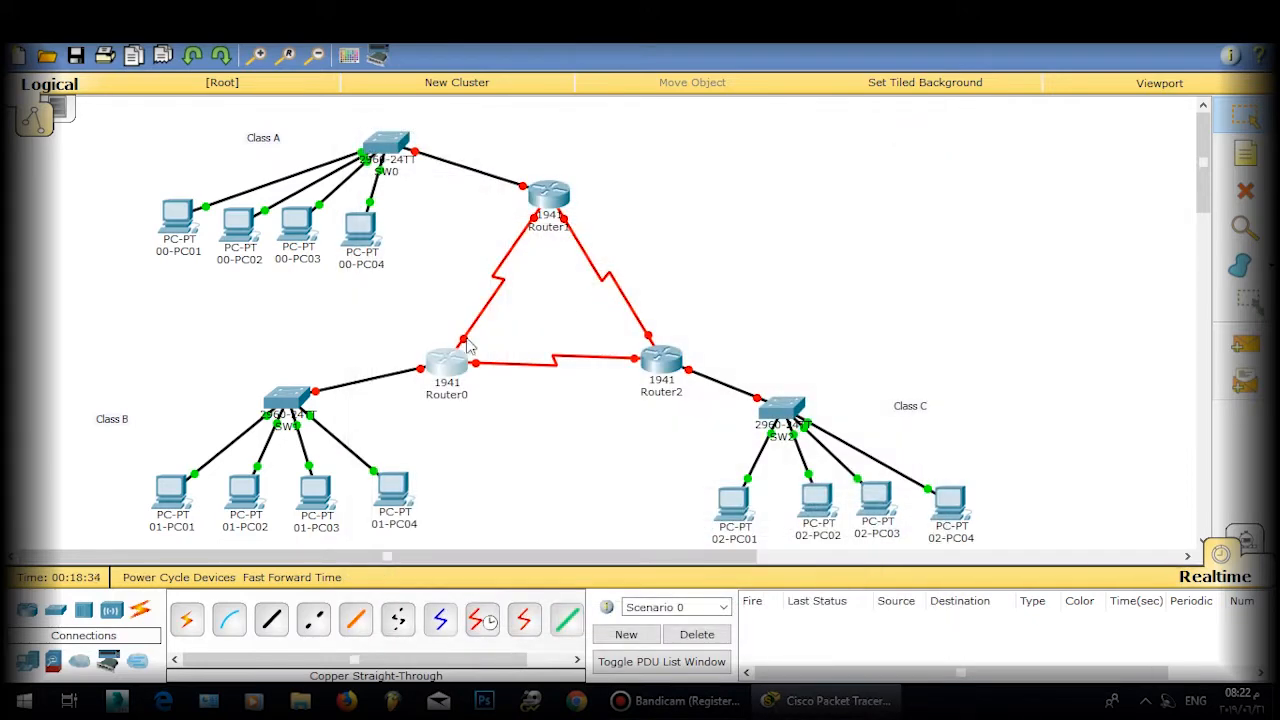
Step: Check the command lines of Router1 and Router2
click(551, 217)
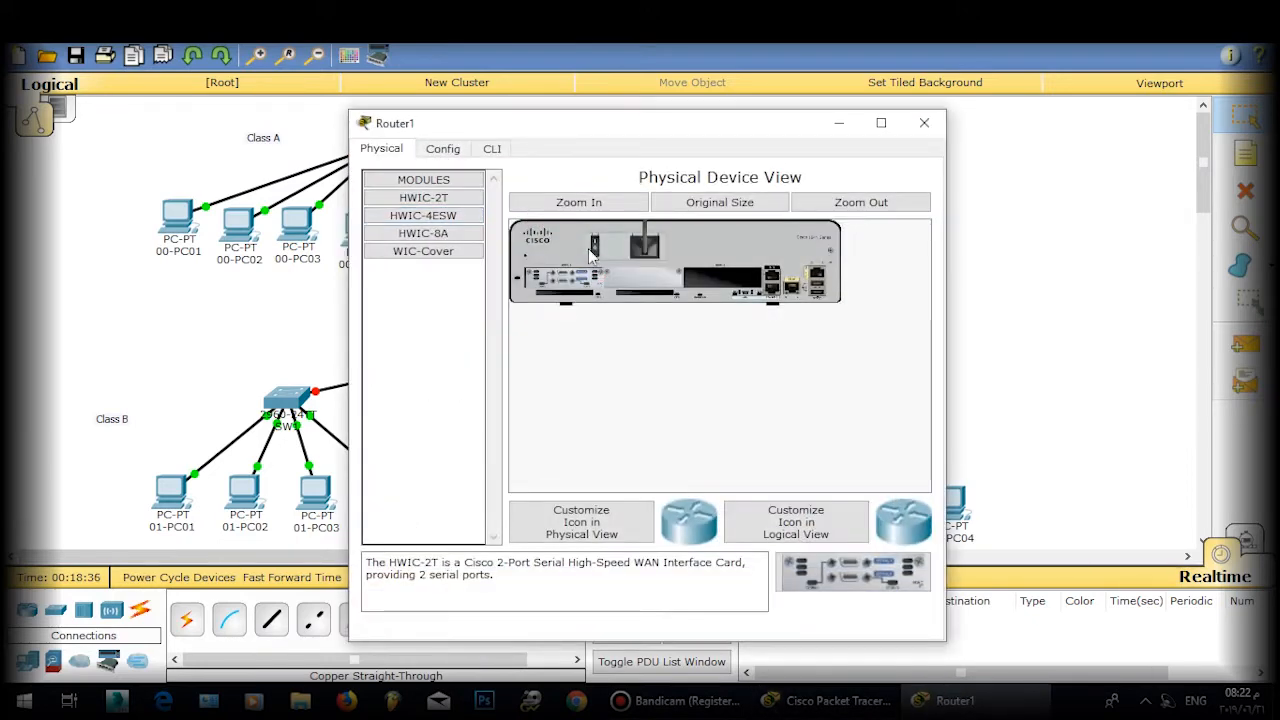
click(490, 148)
click(924, 122)
click(648, 368)
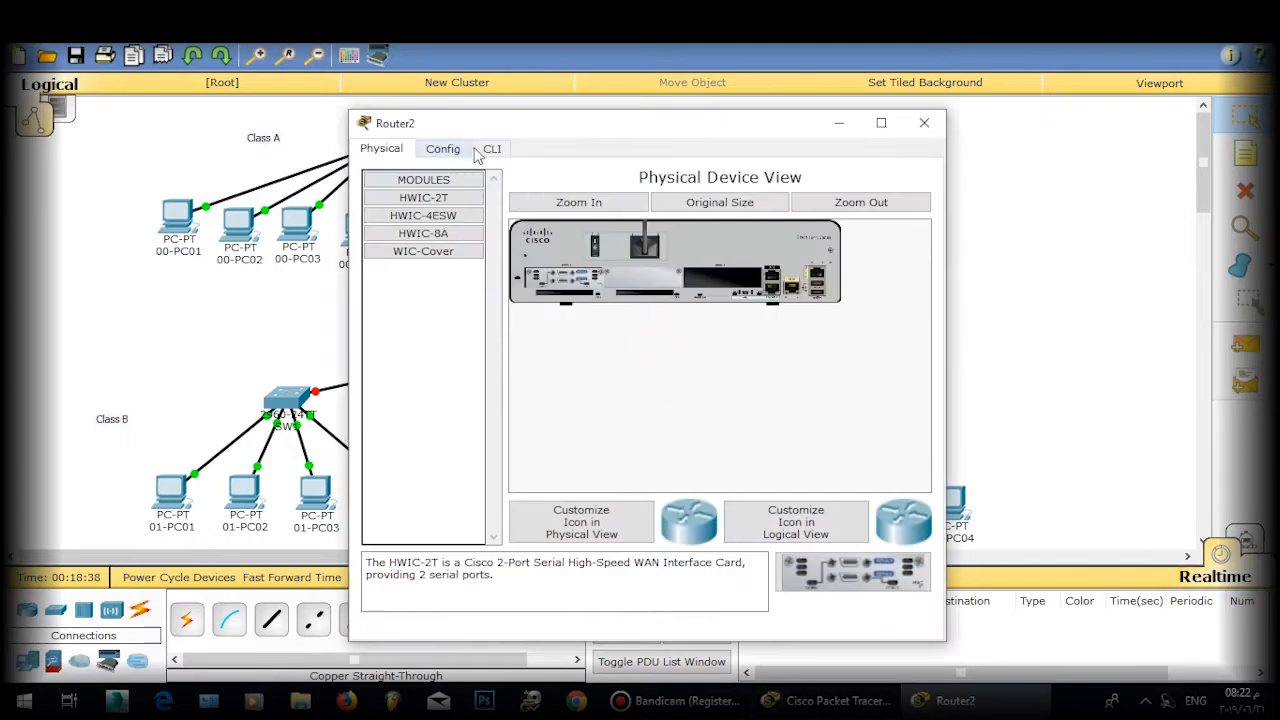
click(492, 148)
click(924, 122)
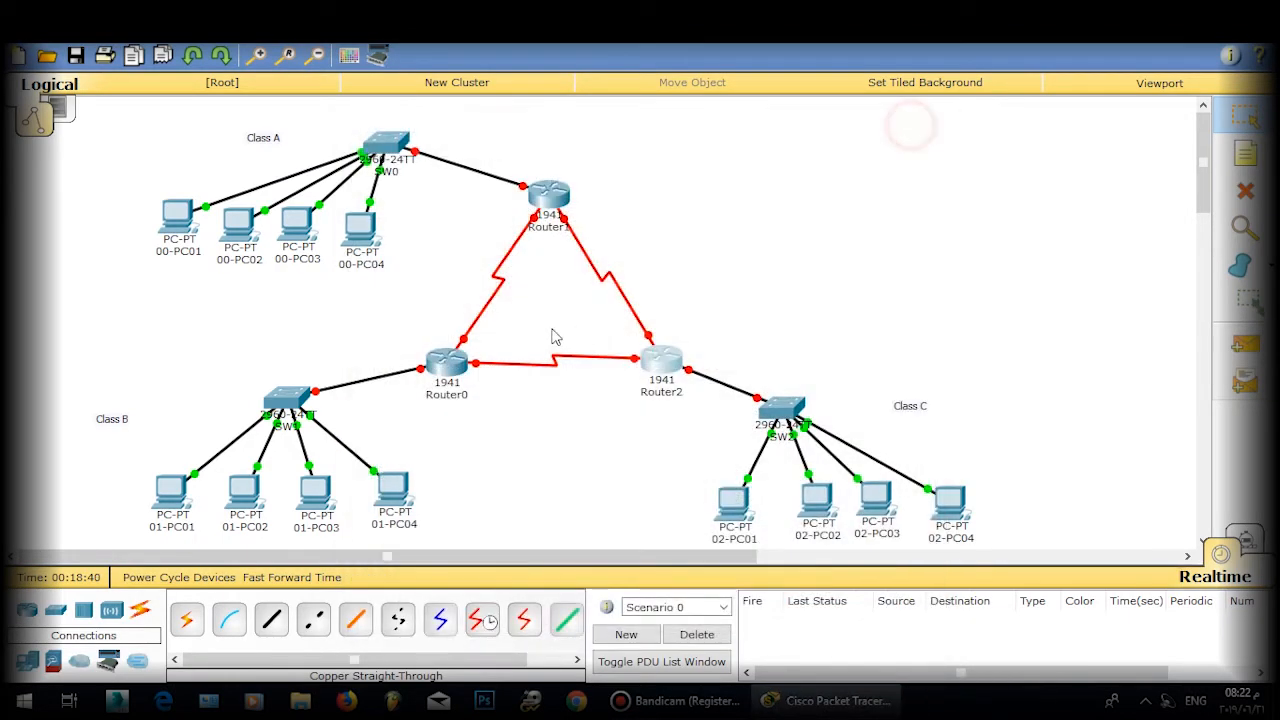
click(446, 366)
Step: Decline Router0's initial setup dialog and enter global configuration mode with ena and conf t
click(492, 148)
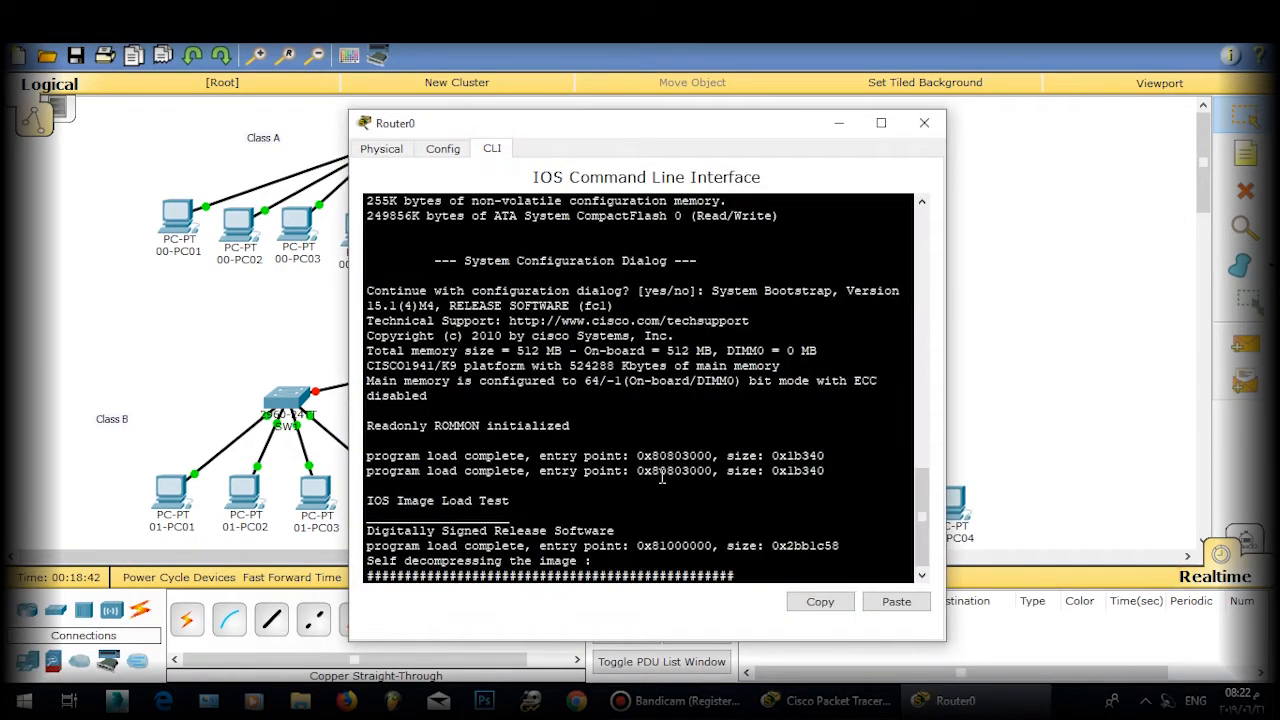
text(no)
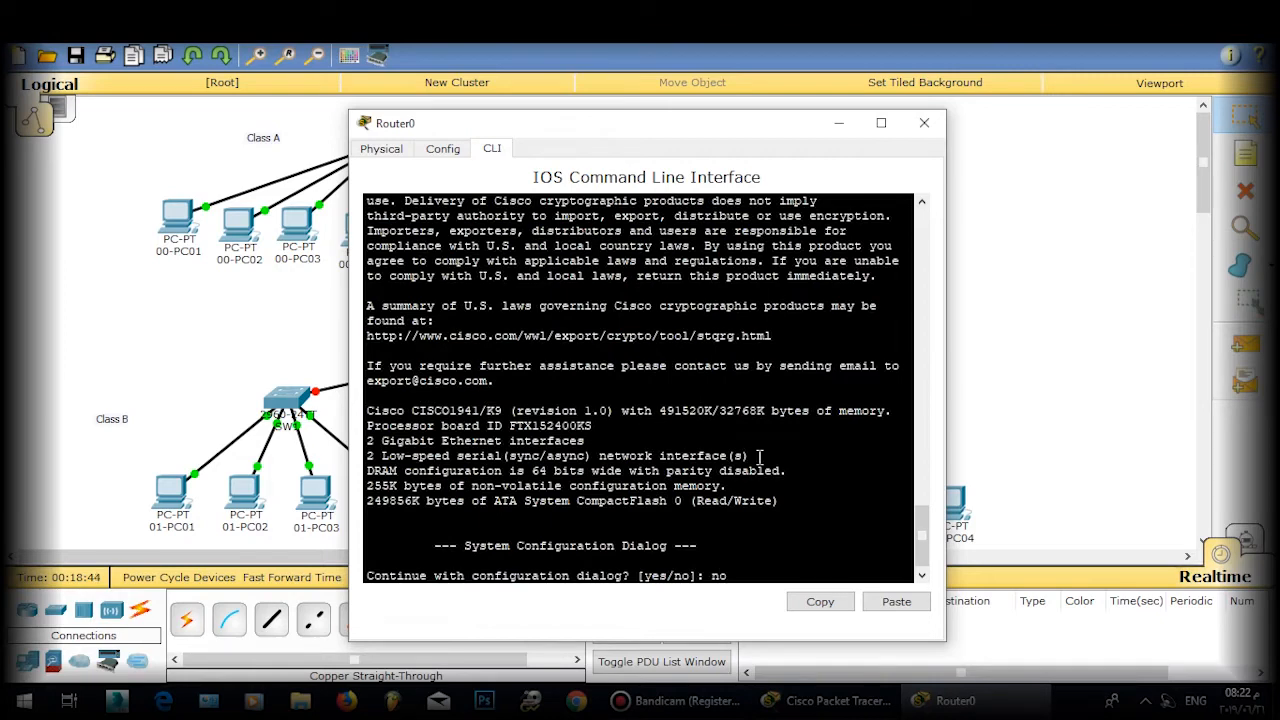
key(Return)
key(Return)
key(Return)
key(Return)
text(ena)
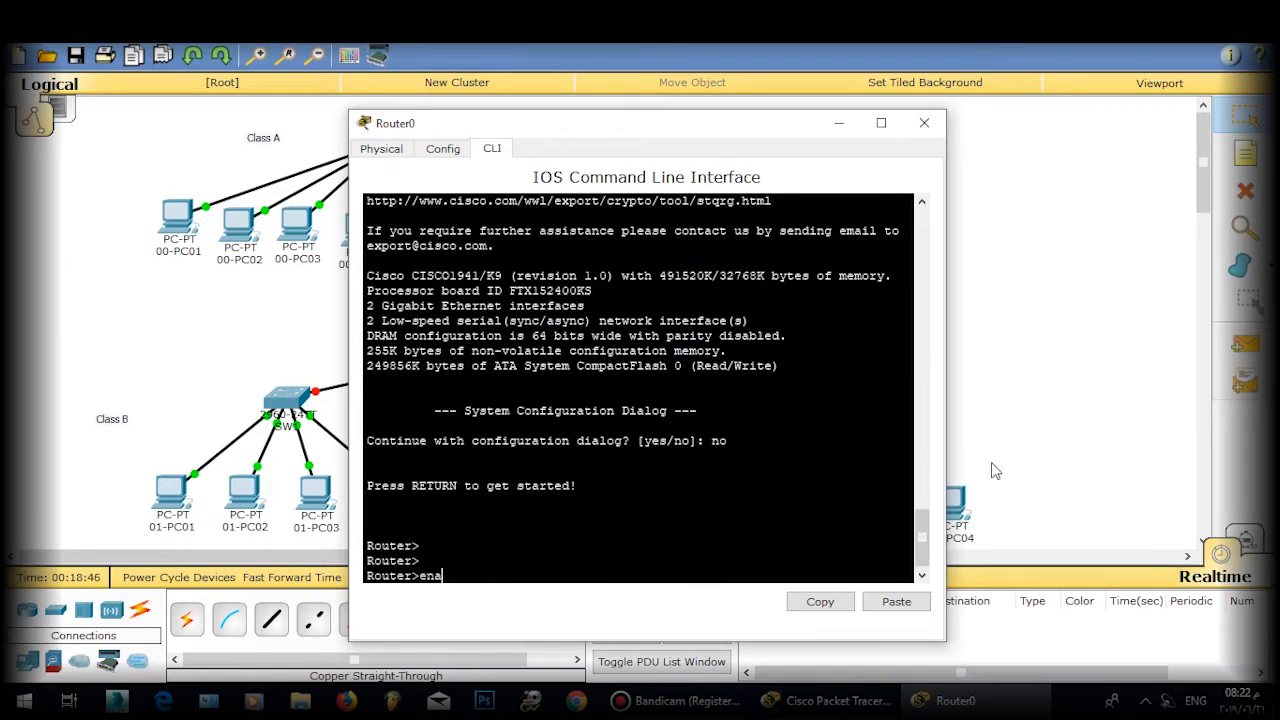
key(Return)
text(conf t)
key(Return)
key(Return)
key(Return)
key(Return)
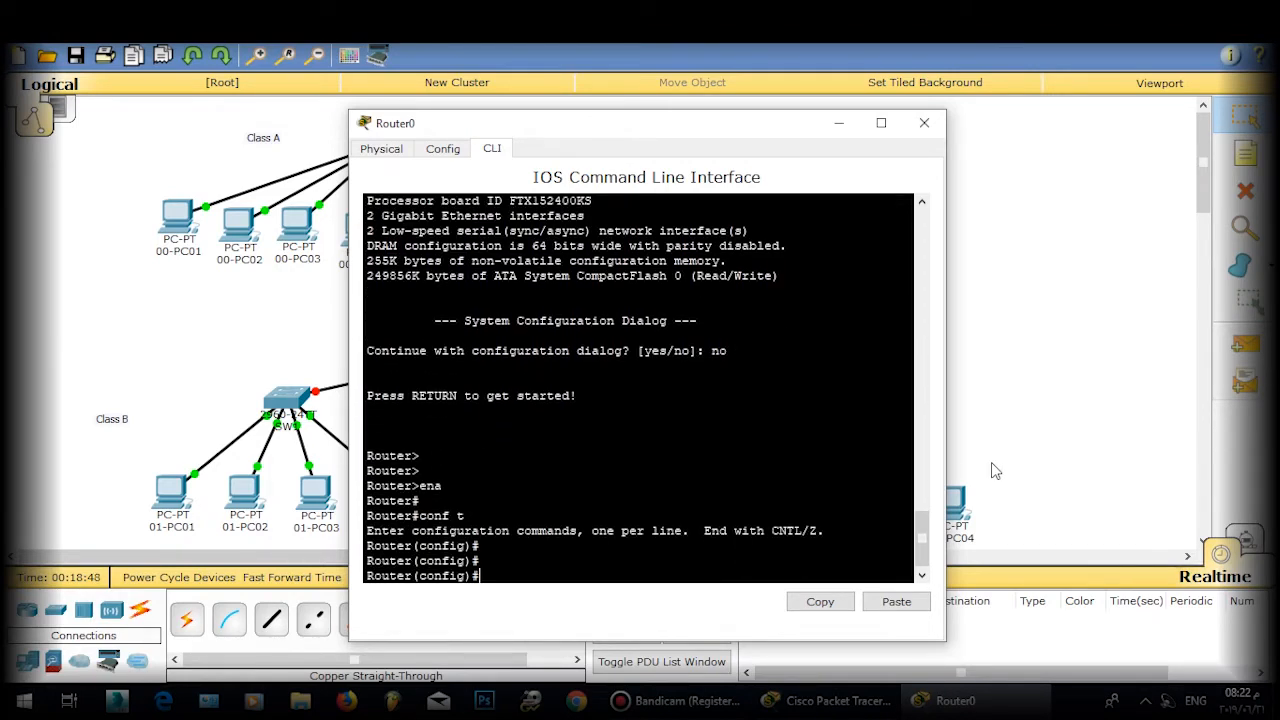
Step: Set the router hostname to R1, with the topology visible beside the console
text(nam)
key(BackSpace)
key(BackSpace)
key(BackSpace)
text(ho)
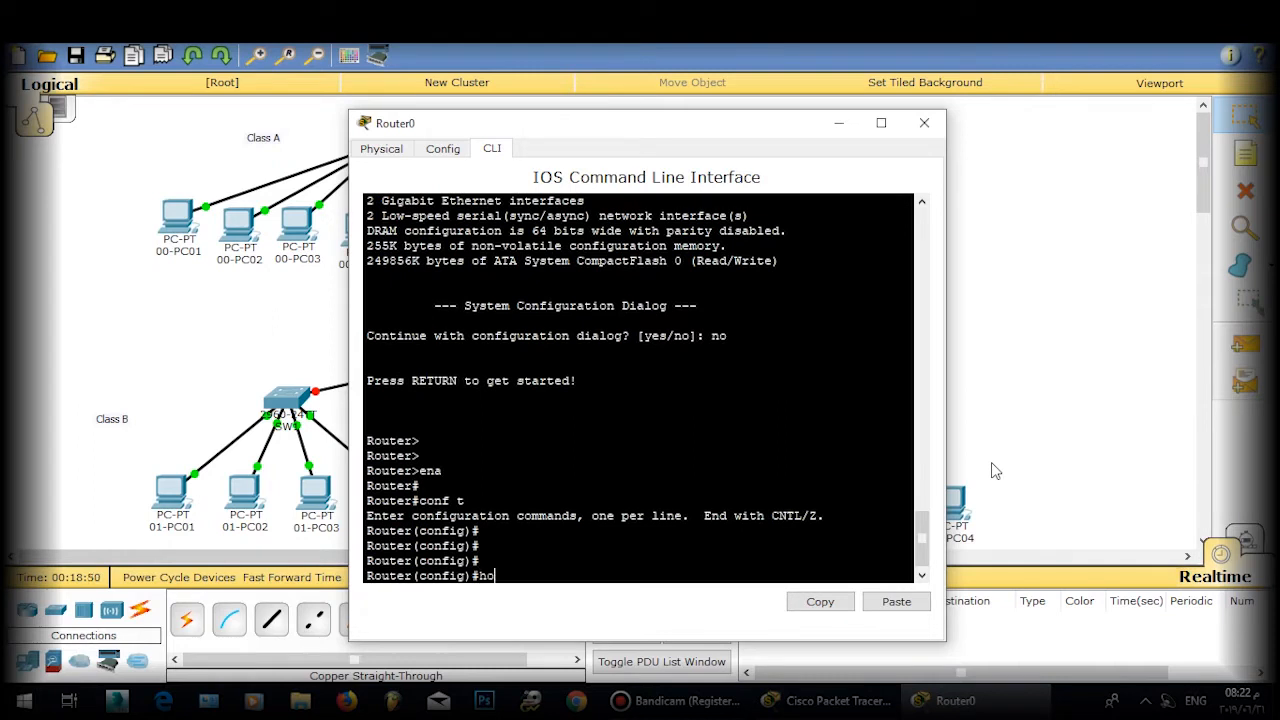
text(st)
key(Tab)
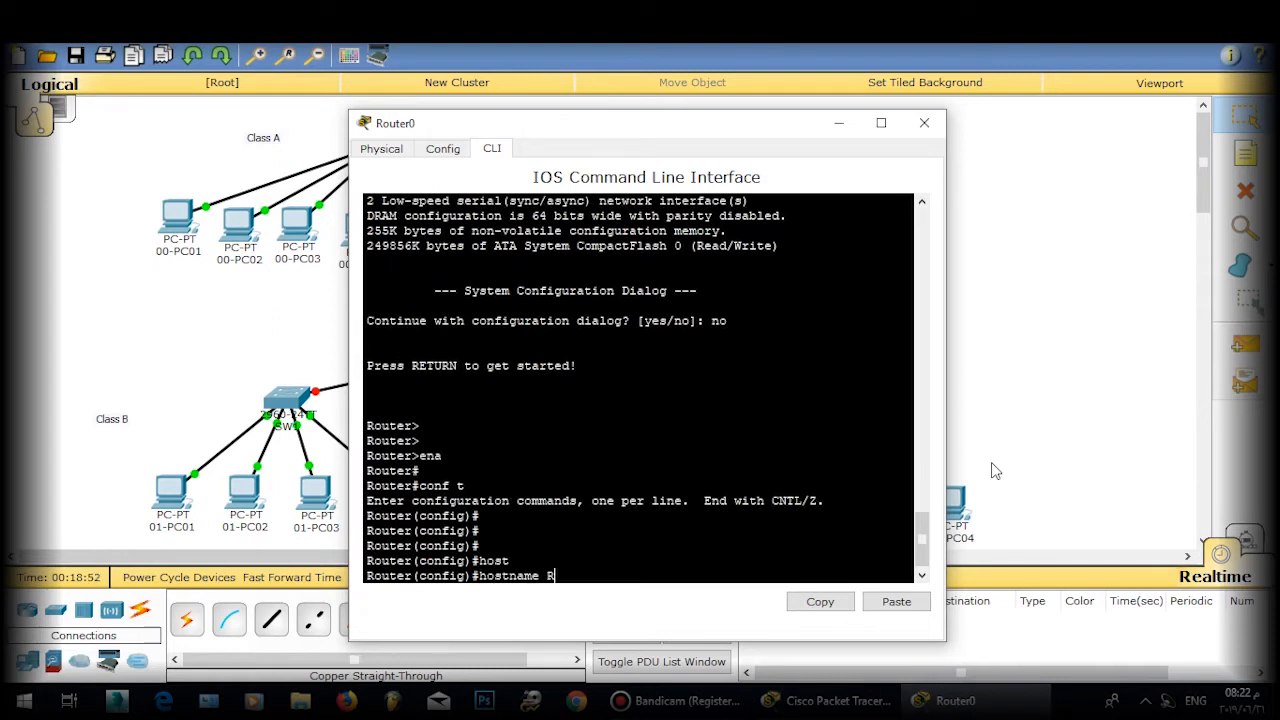
key(Return)
key(Up)
key(BackSpace)
text(1)
key(Return)
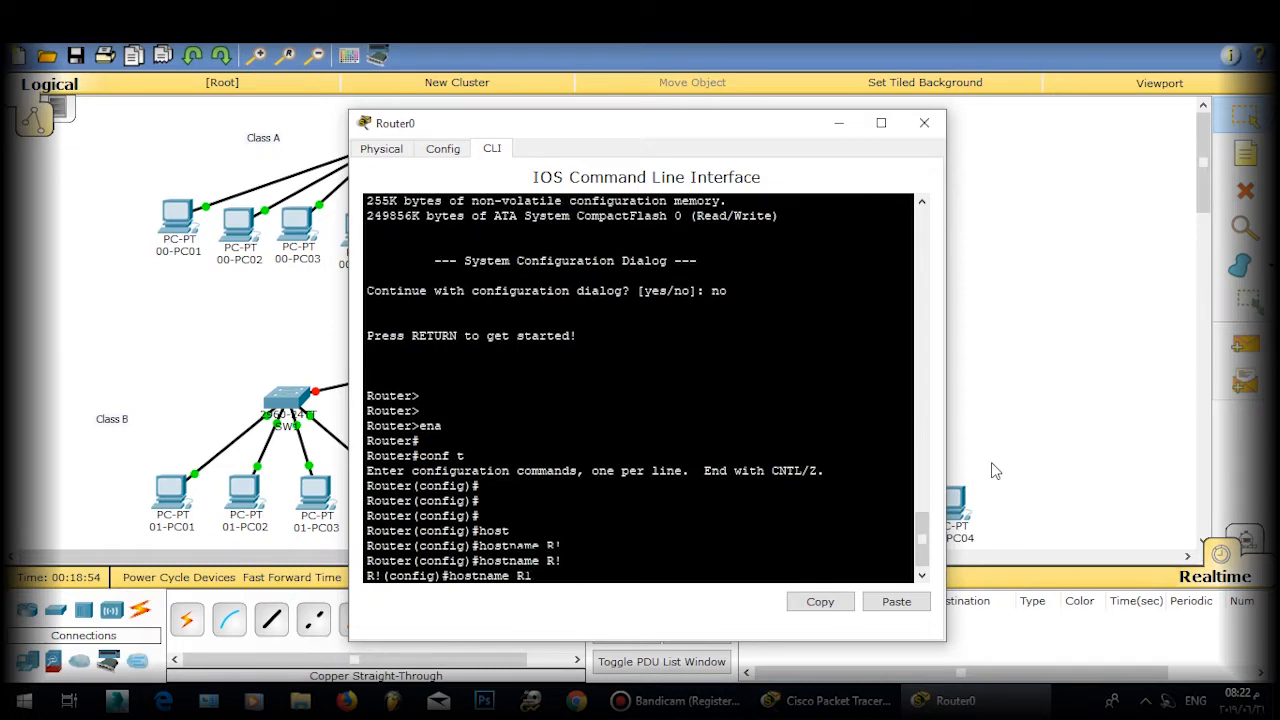
drag(666, 126, 911, 70)
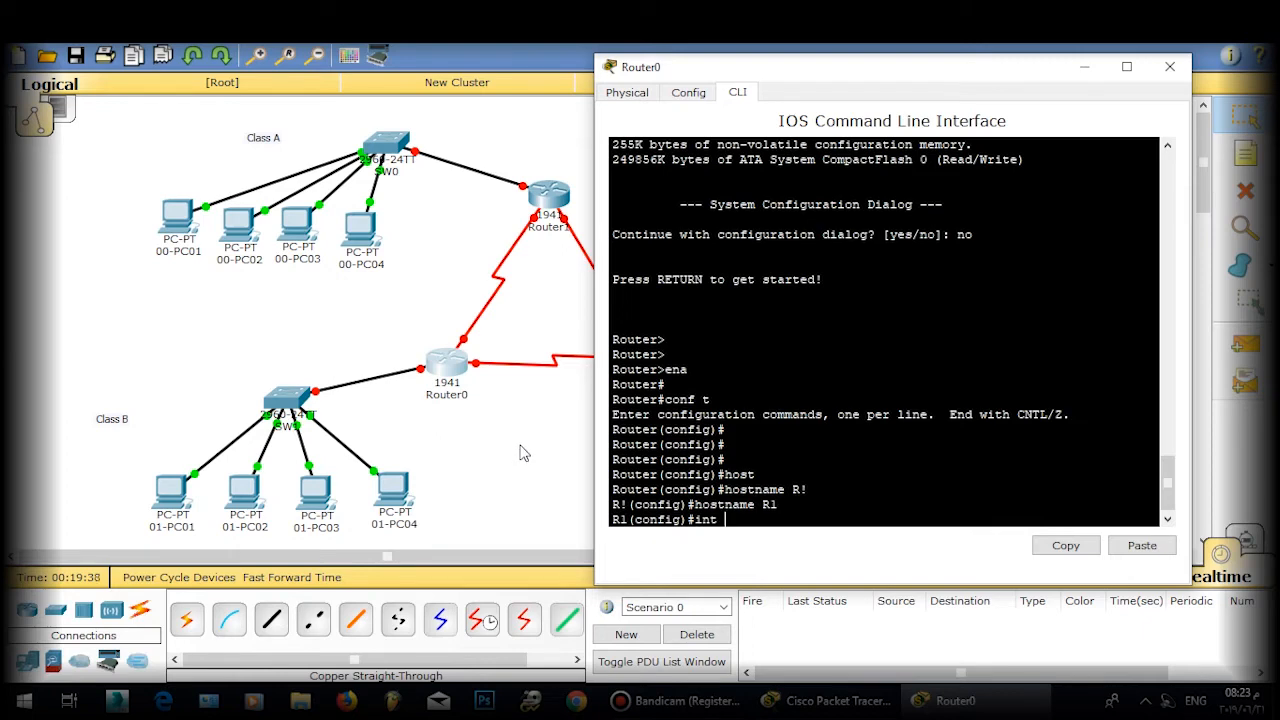
Step: Bring R1's interface gi0/0 up with no shutdown and exit it
text(gi)
key(BackSpace)
text(0/0)
key(Return)
text(n)
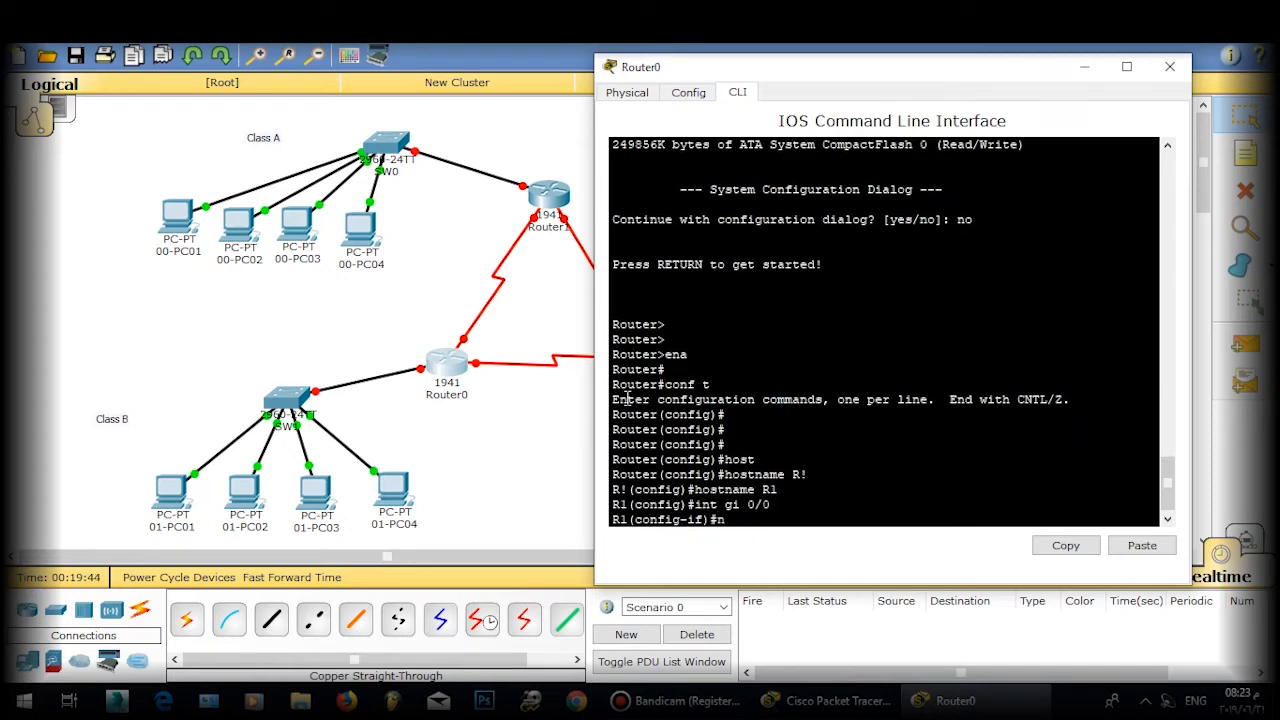
text(o sh)
key(Tab)
key(Return)
key(Return)
key(Return)
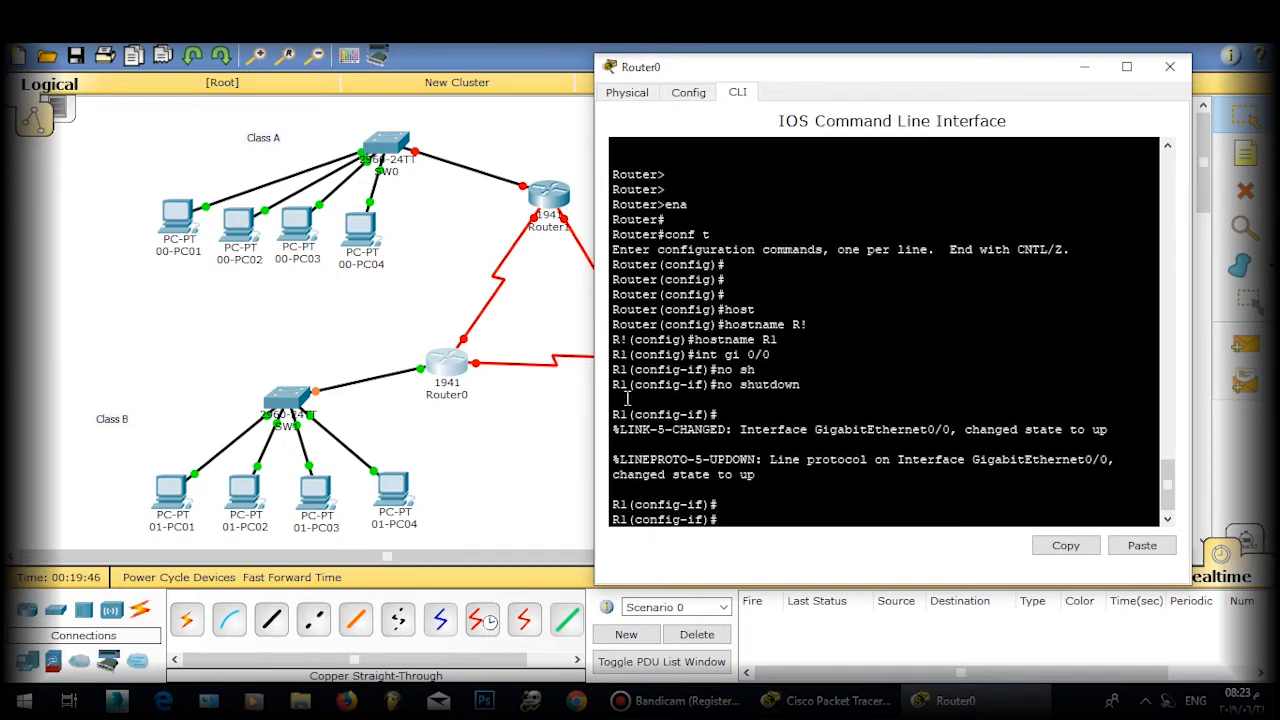
text(exit)
key(Return)
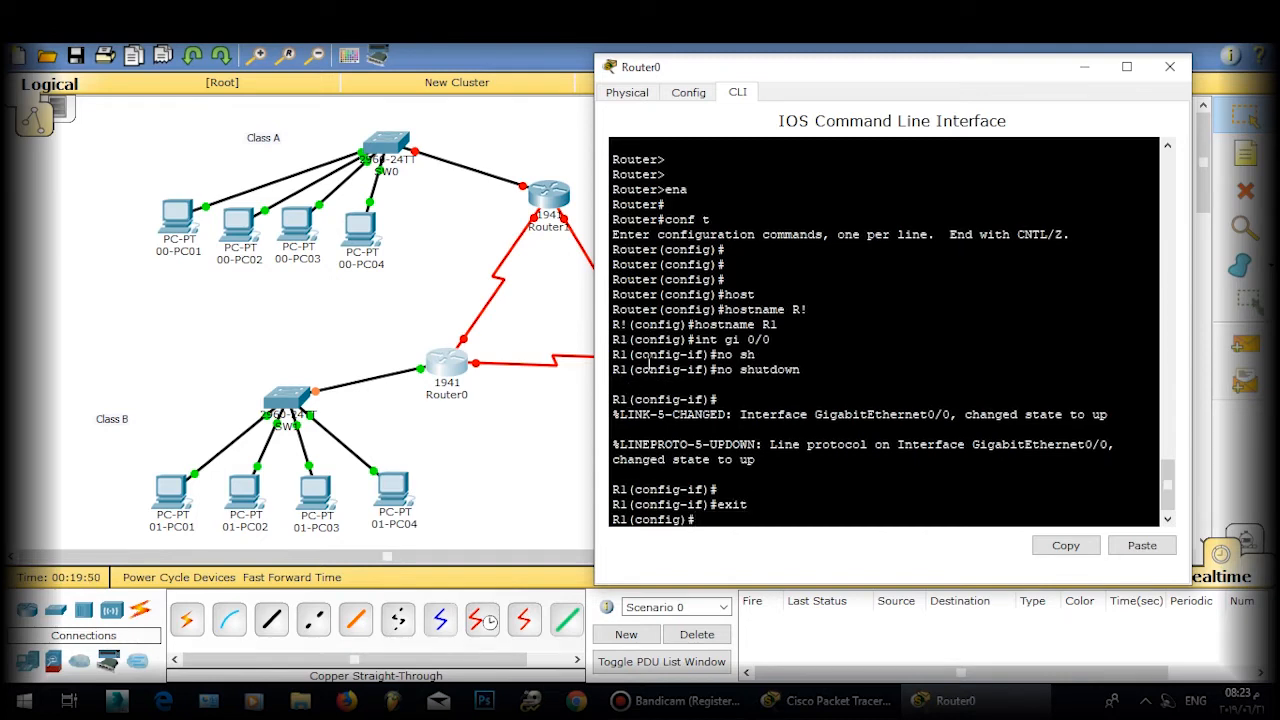
Step: Create and enter subinterface gi0/0.1
text(int gi 0/0.1)
key(Return)
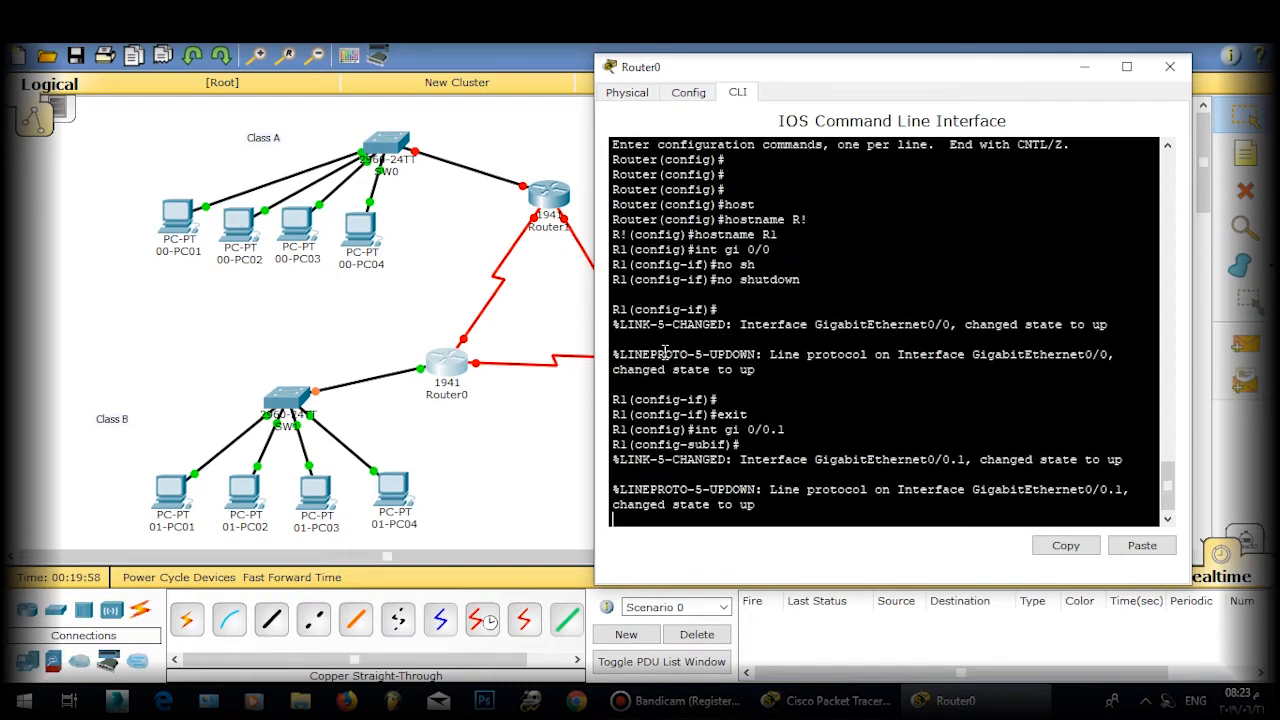
key(Return)
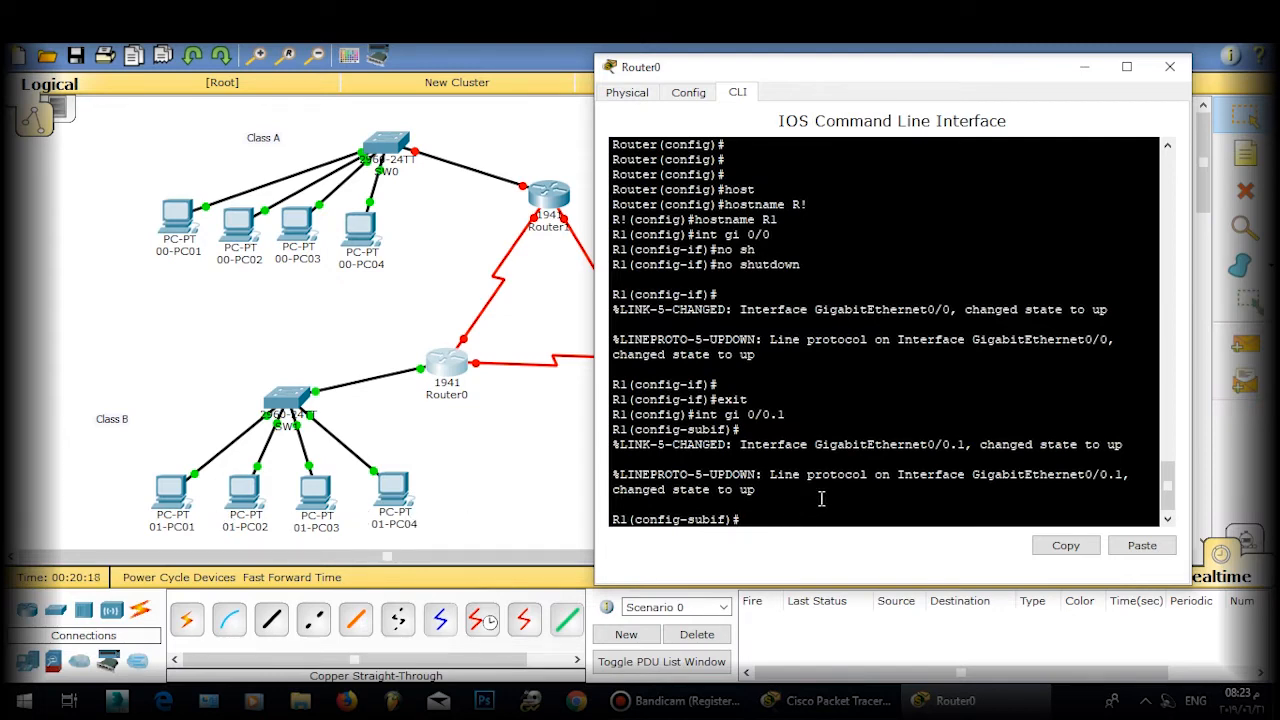
Step: Set gi0/0.1 to encapsulation dot1Q 1 native with address 172.168.1.2 255.255.255.0
text(en)
key(Tab)
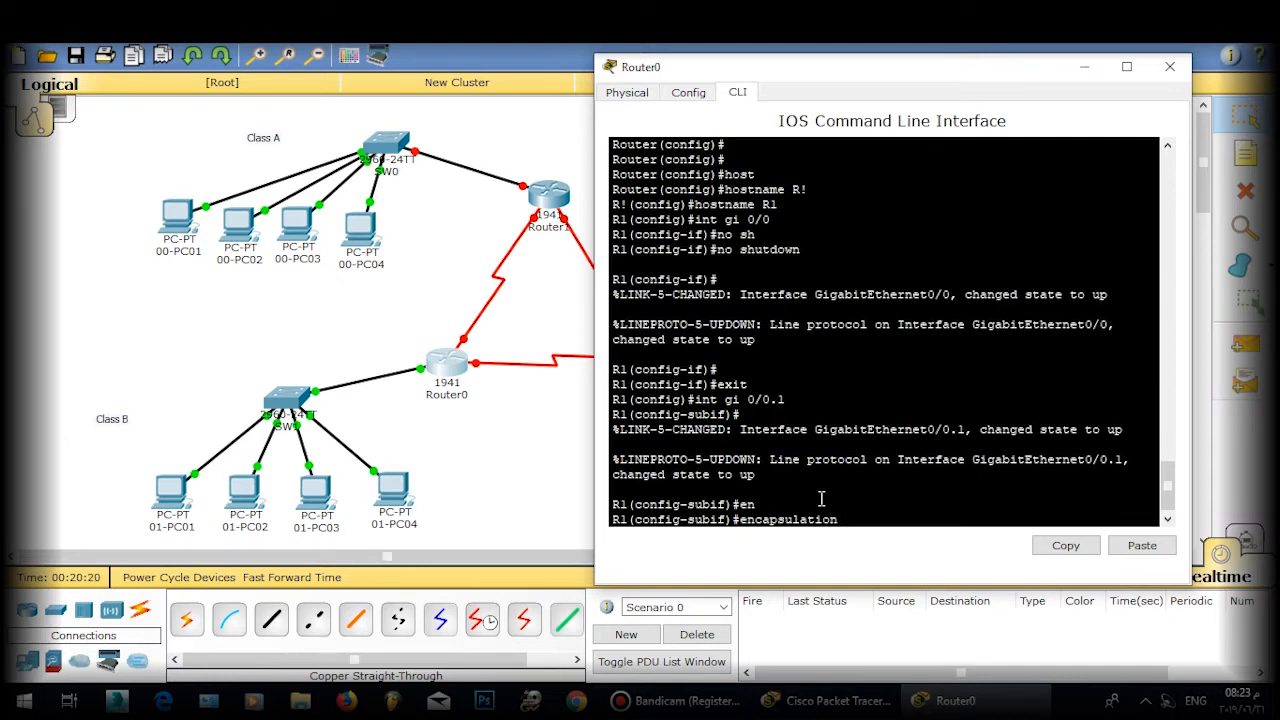
text(do)
key(Tab)
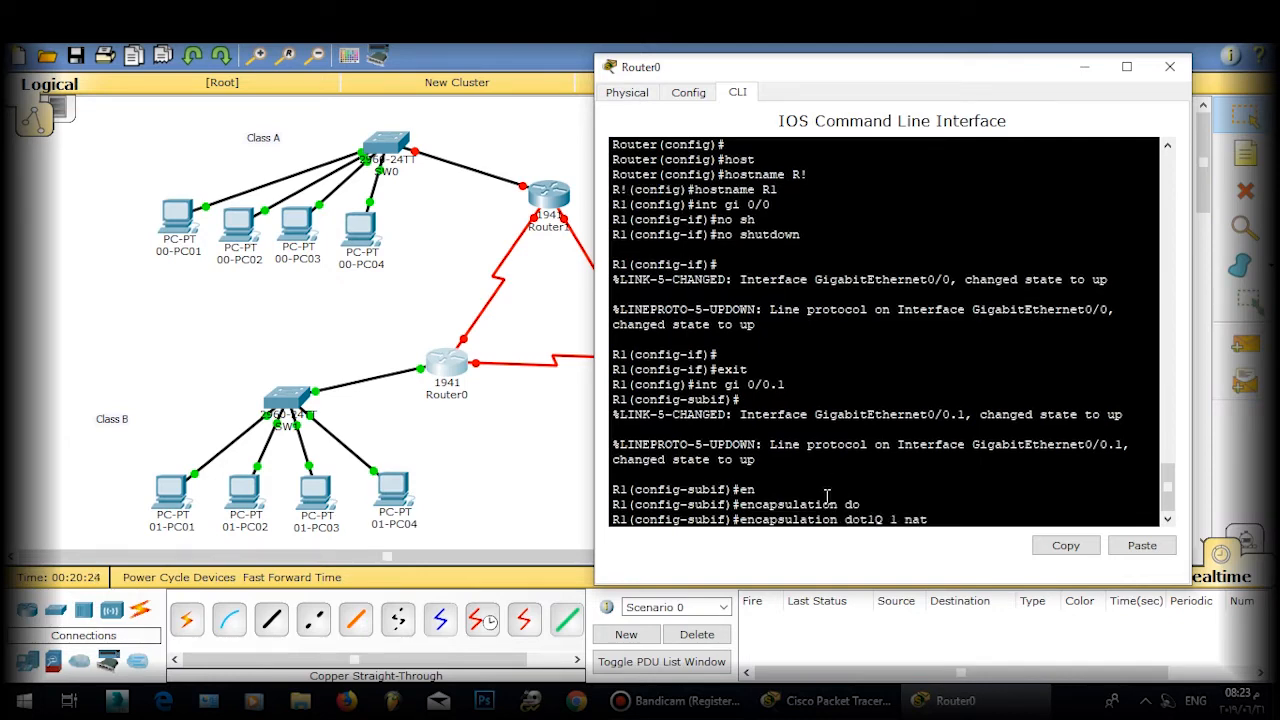
text(1 native)
key(Return)
text(ip )
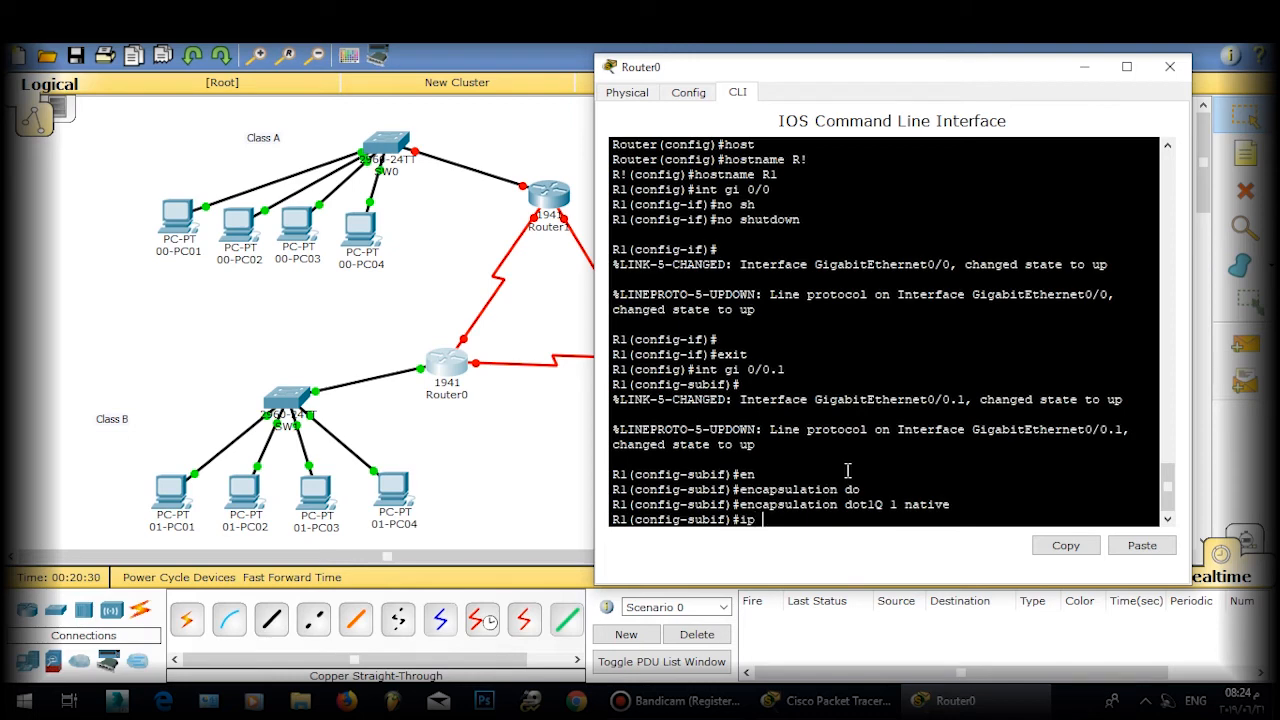
text(ad 172.168.1.2 255.255.255.0)
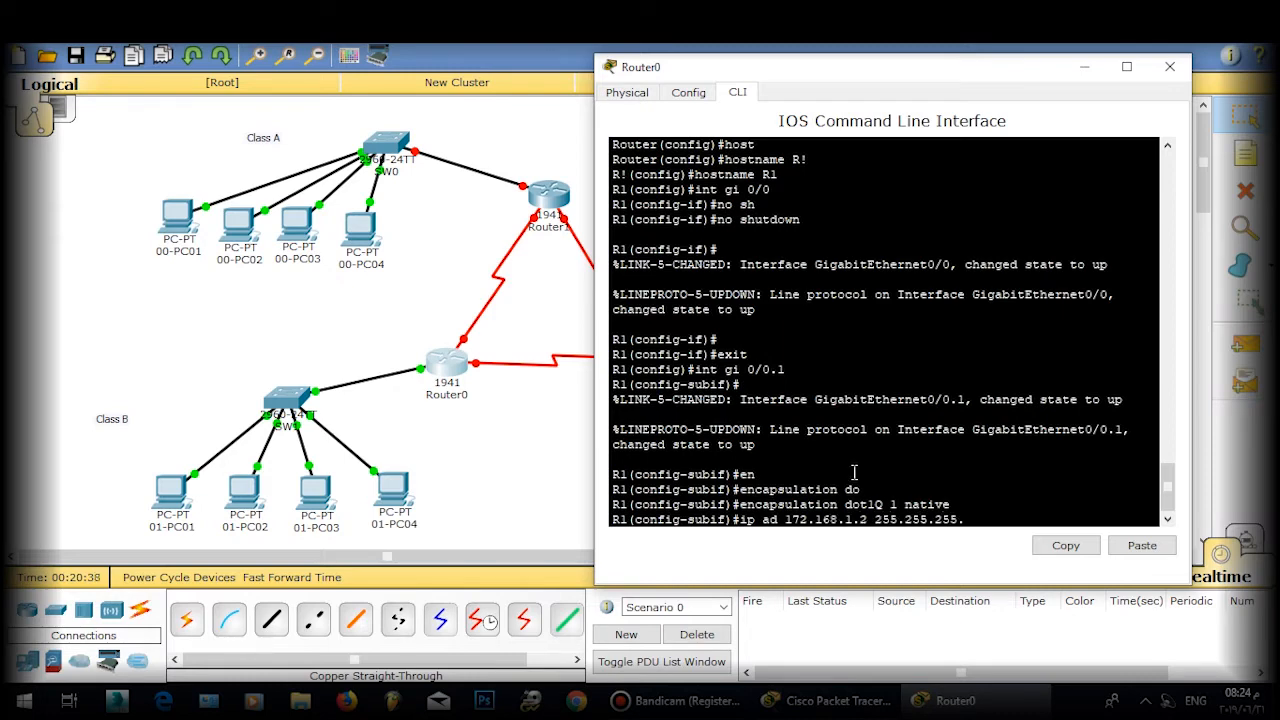
key(Return)
key(Return)
key(Return)
Step: Create subinterface gi0/0.2 and tag it with encapsulation dot1Q 2
text(exit)
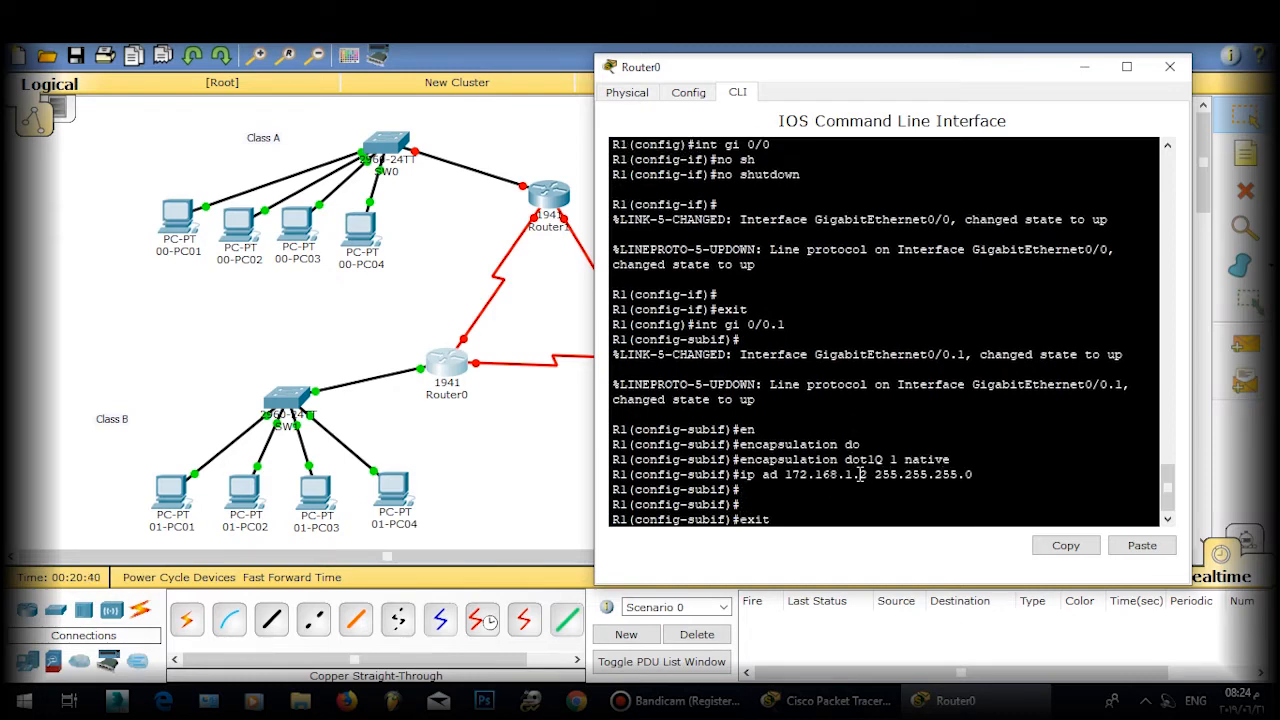
key(Return)
key(Return)
text(int)
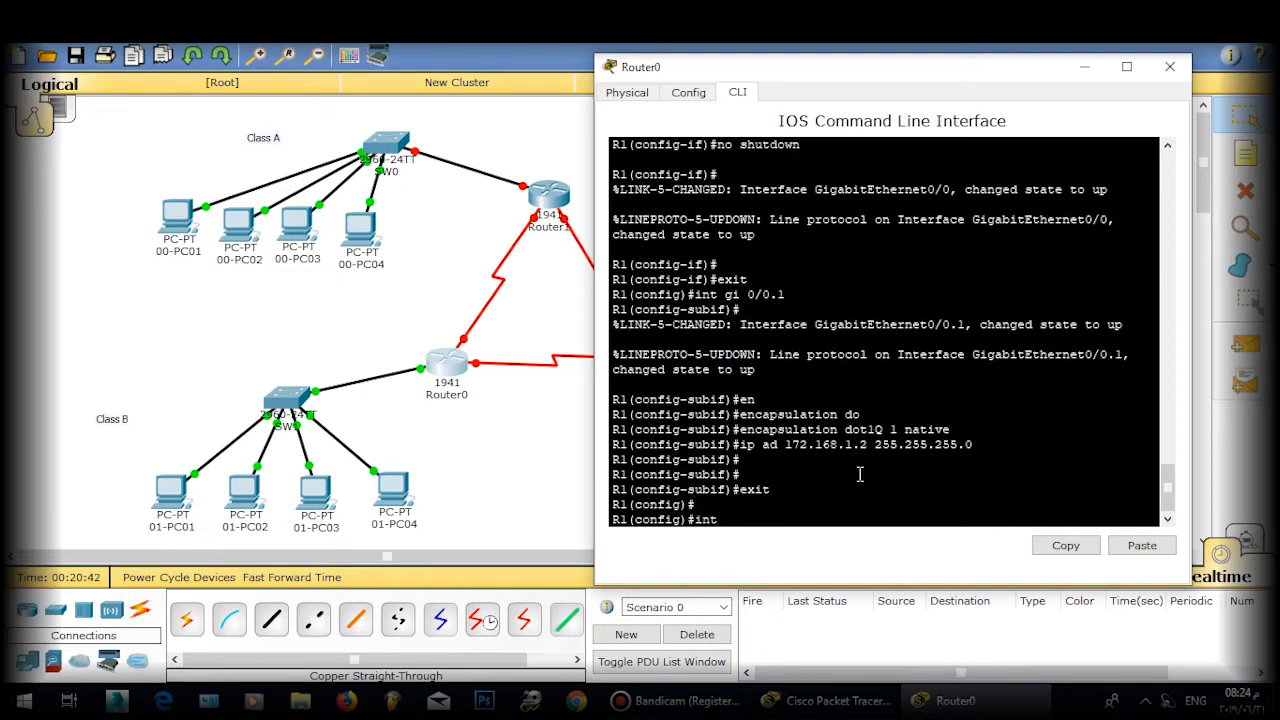
text( gi )
text(0/.)
text(/0.2)
key(Return)
key(Return)
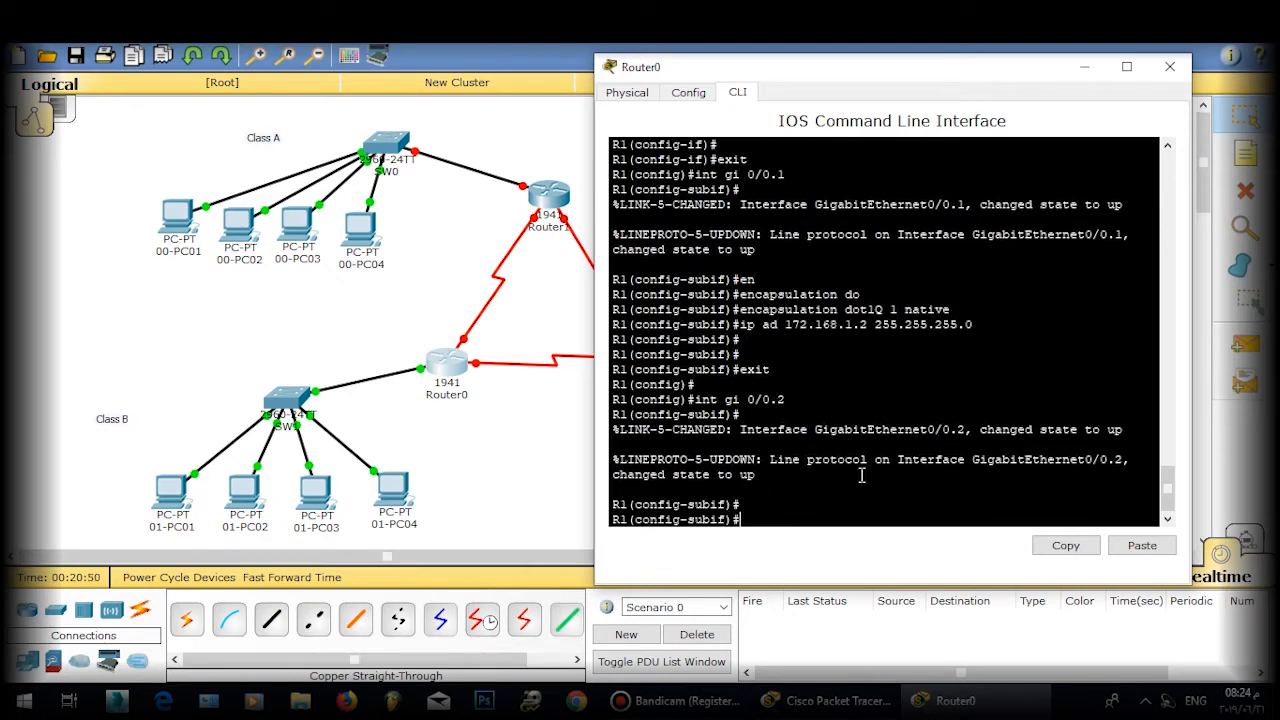
text(en)
key(Tab)
text(do)
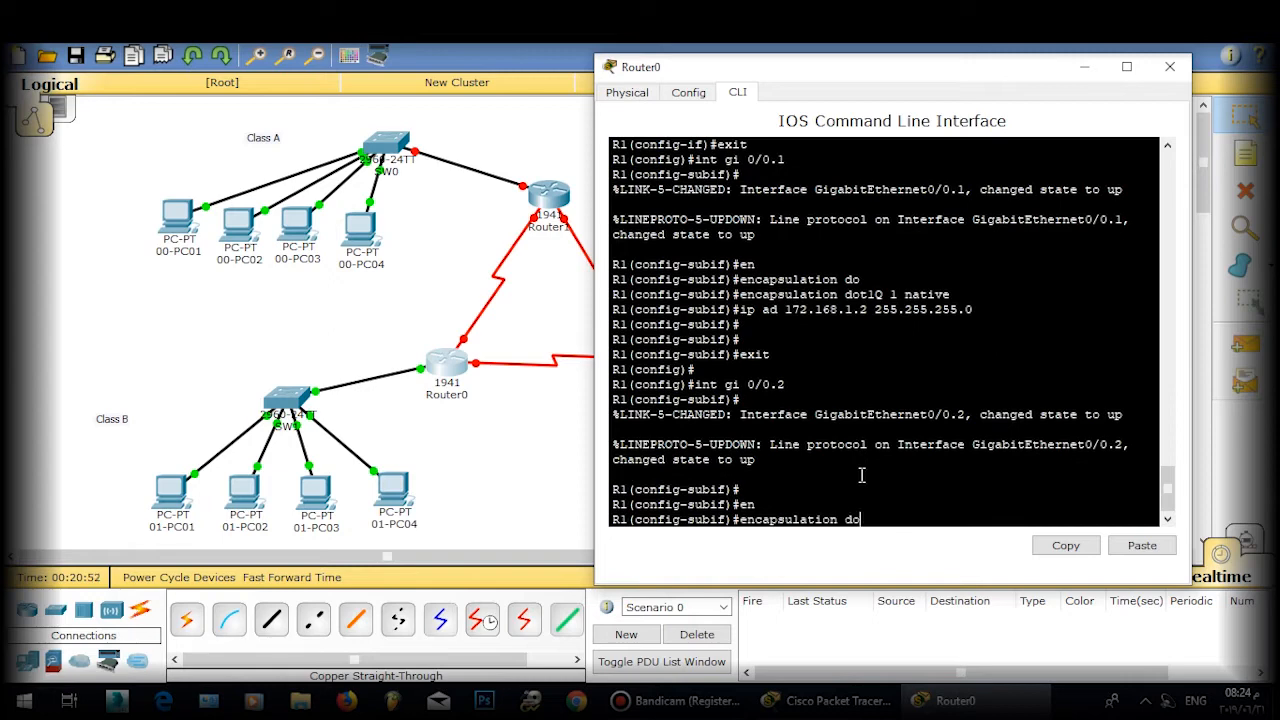
key(Tab)
text(2)
key(Return)
key(Return)
key(Return)
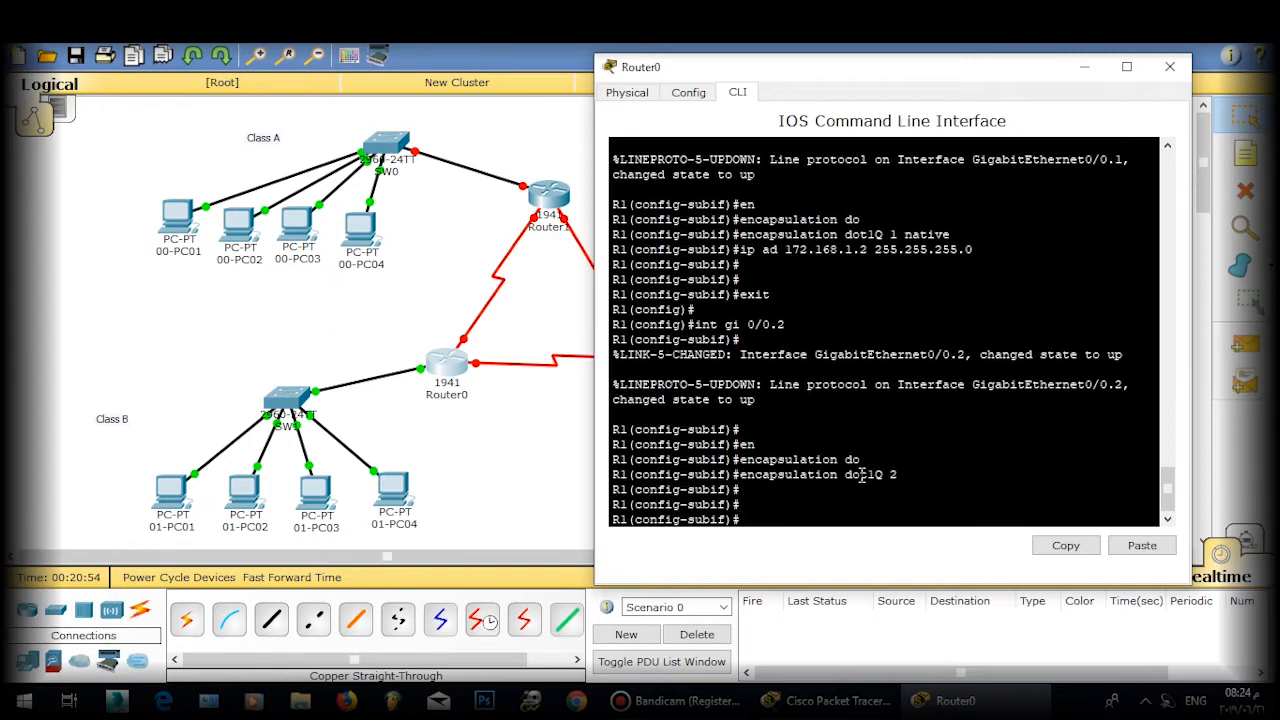
Step: Assign 172.168.2.2 255.255.255.0 to gi0/0.2, then exit and enter int gi 0/0.3
text(ip ad 172.168.2.2 255.255.25)
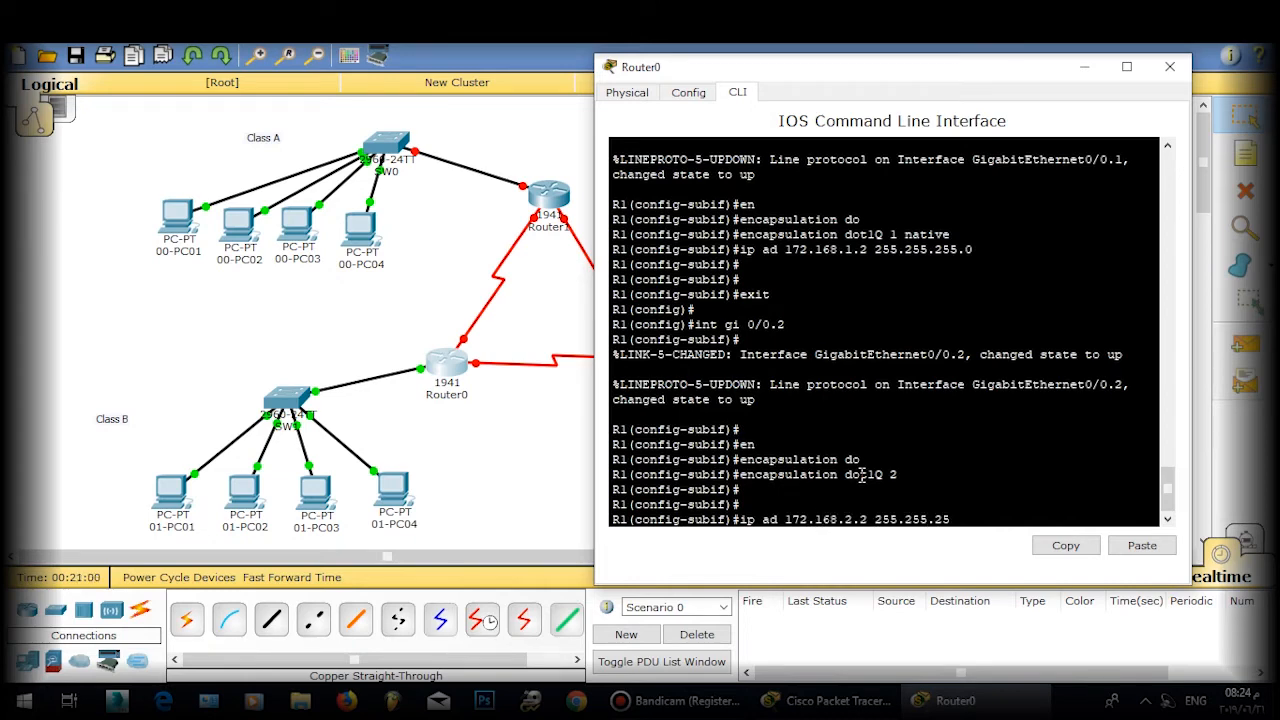
text(5.0)
key(Return)
key(Return)
key(Return)
text(exit)
key(Return)
key(Return)
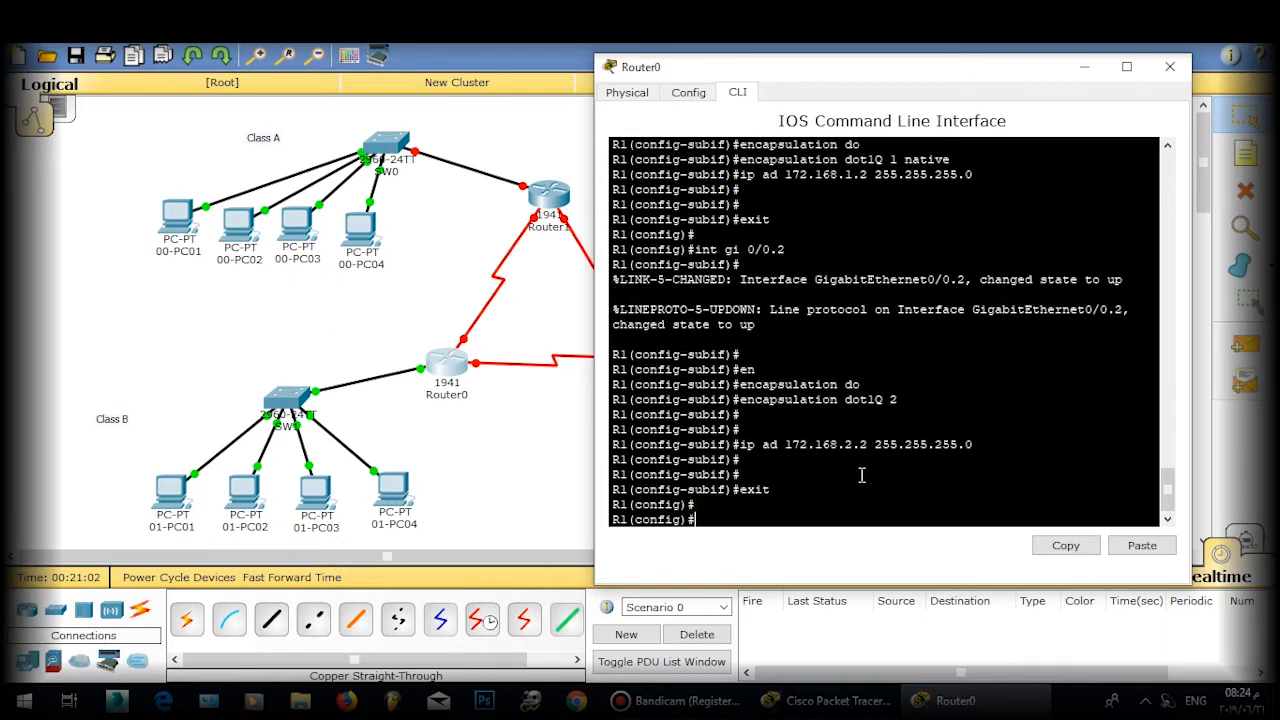
text(int gi 0/0.3)
Step: Configure gi0/0.3 with encapsulation dot1Q 3 and address 172.168.3.2 255.255.255.0
key(Return)
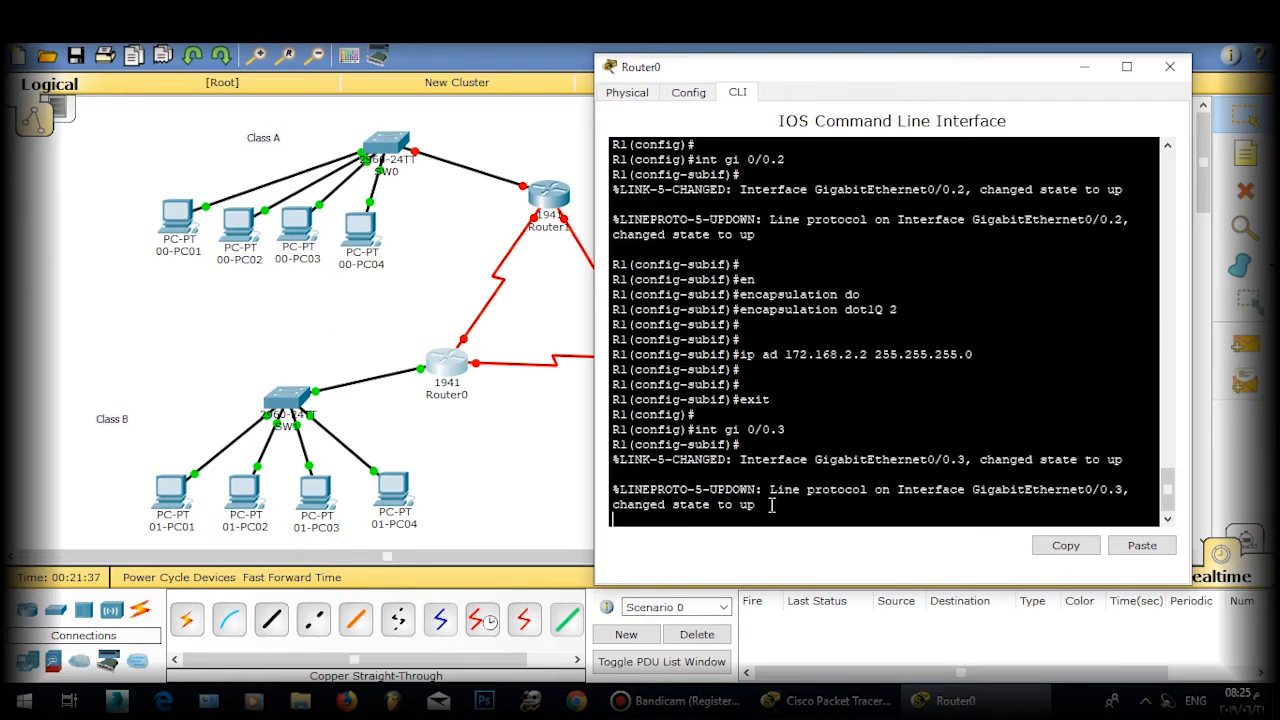
key(Return)
text(en)
key(Tab)
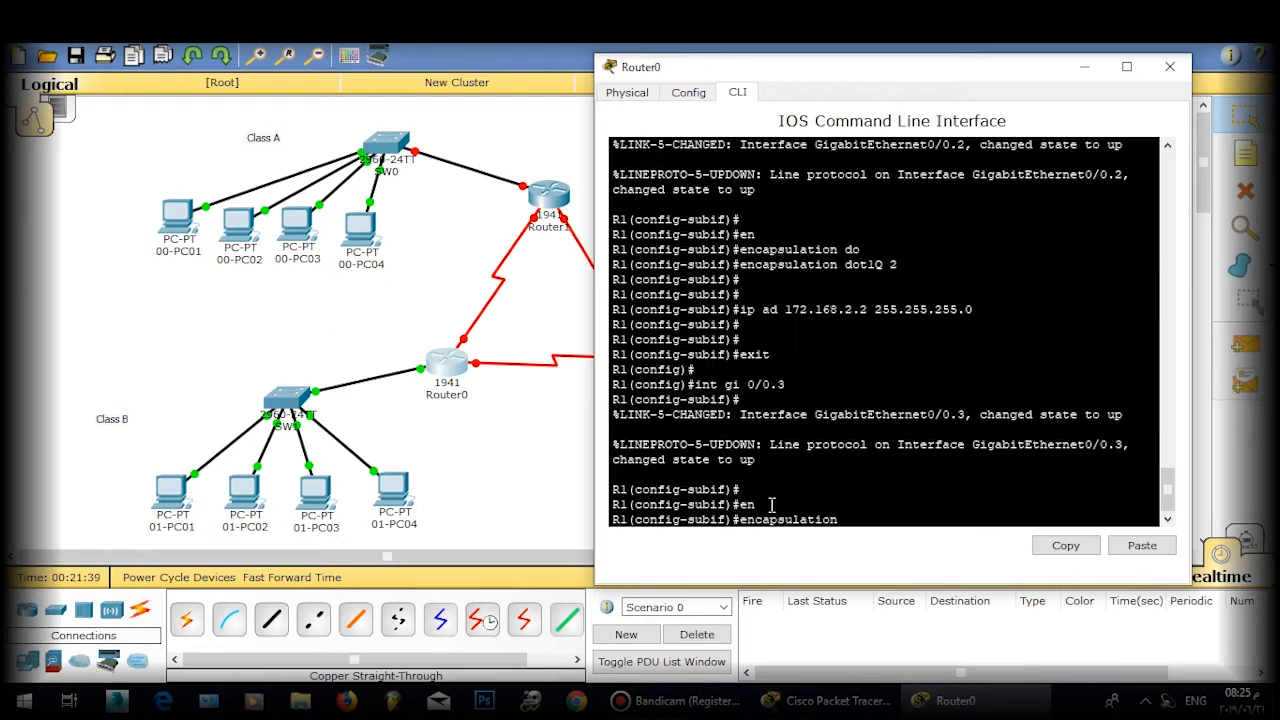
text(do)
key(Tab)
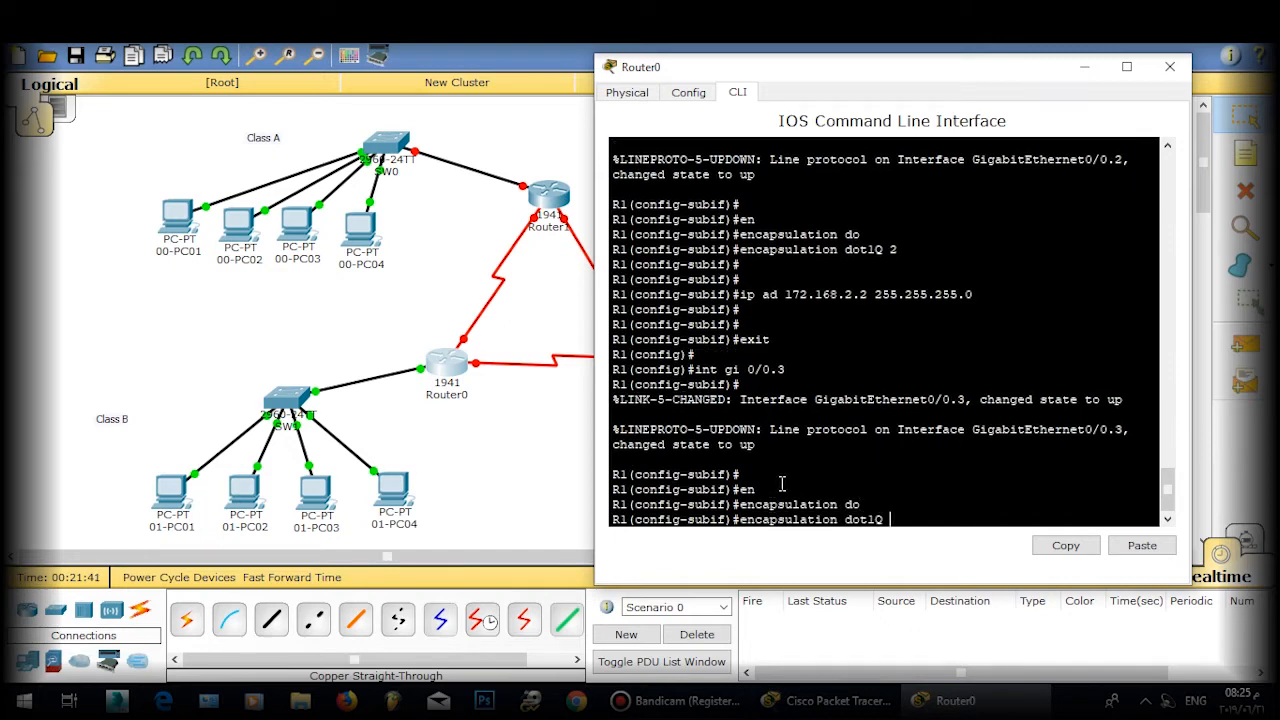
text(3)
key(Return)
key(Return)
key(Return)
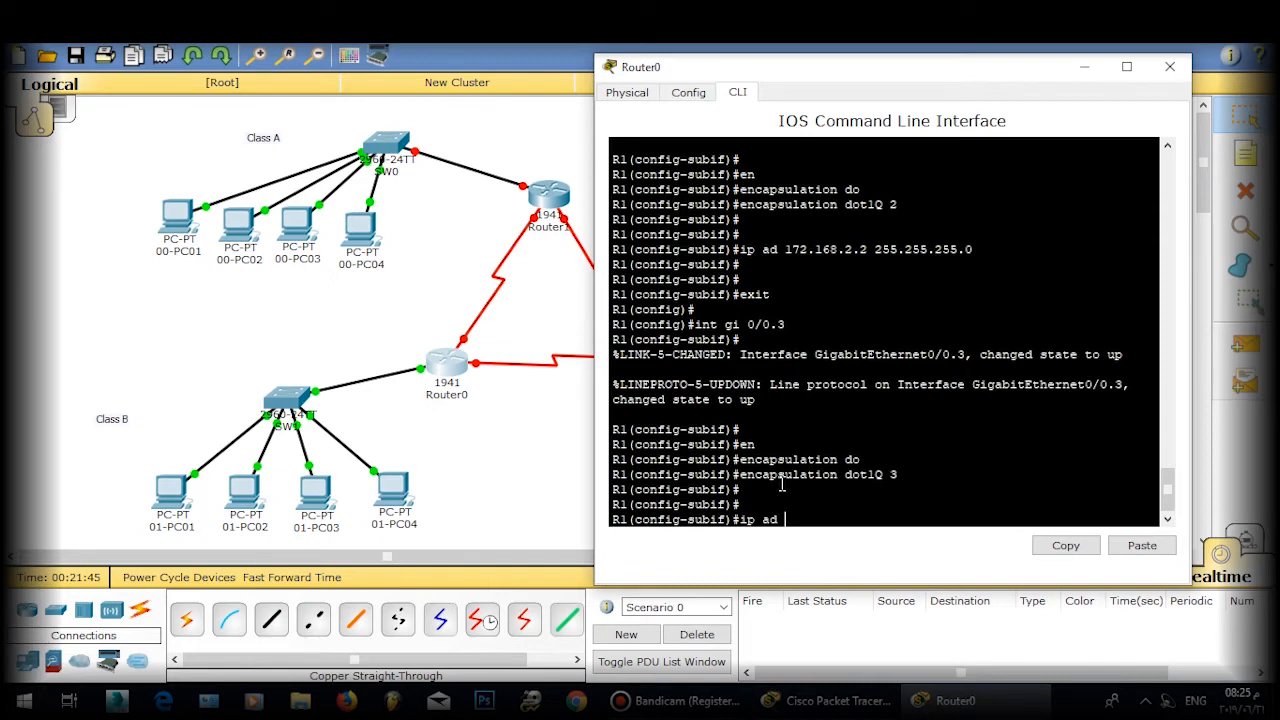
text(172.168.3.2 255.255.25)
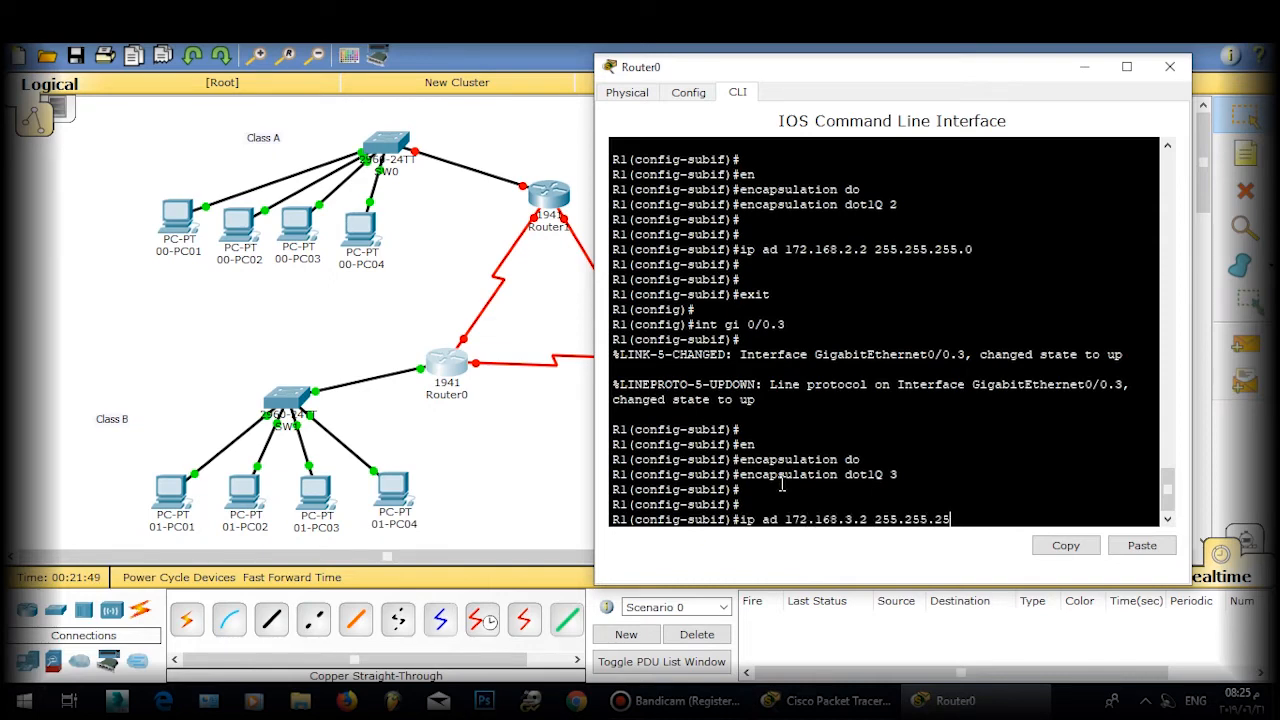
text(5.0)
key(Return)
key(Return)
key(Return)
text(exit)
key(Return)
key(Return)
key(Return)
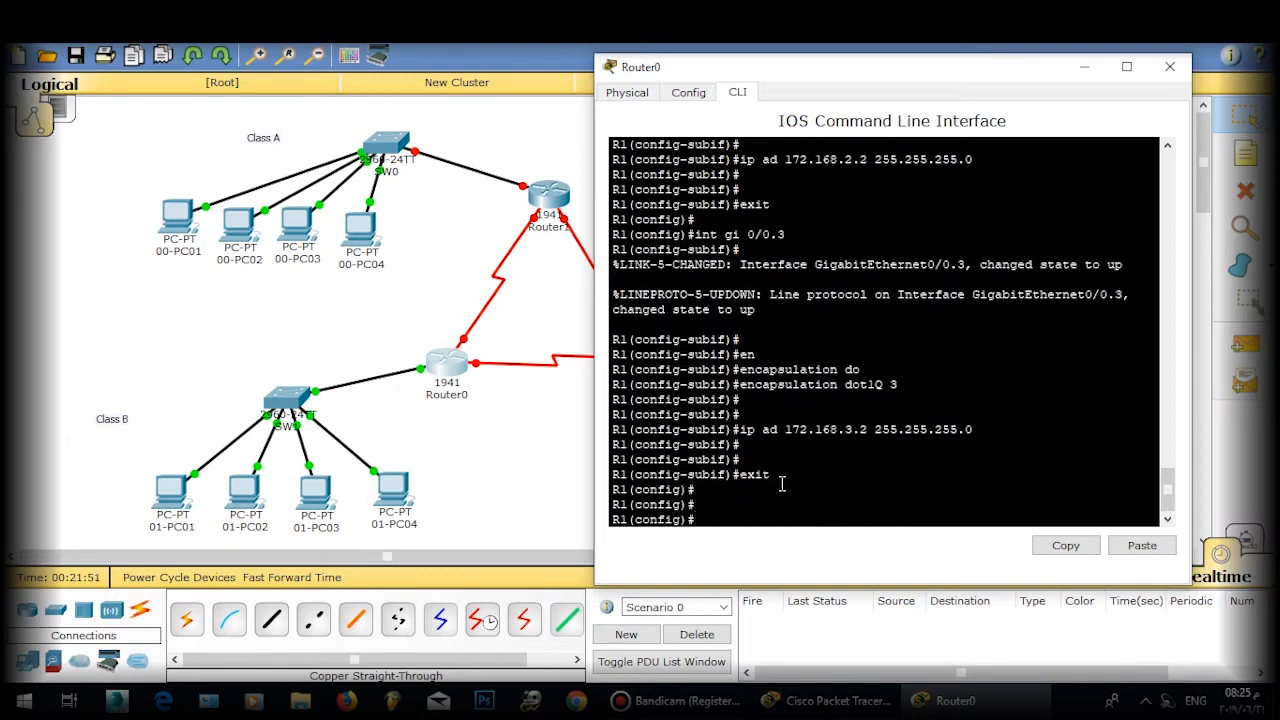
key(Return)
Step: Create subinterface gi0/0.4 and tag it with encapsulation dot1Q 4
text(int gi 0)
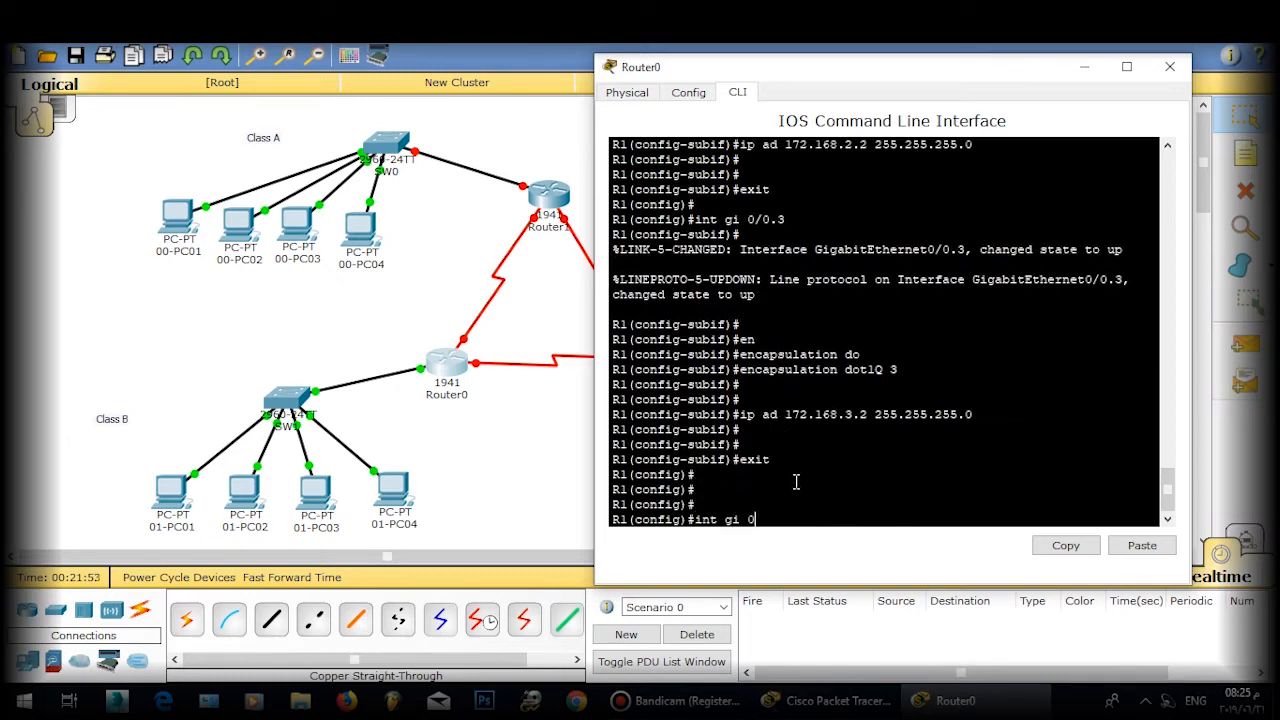
text(/3)
key(BackSpace)
text(0.4)
key(Return)
text(ig-subif)#i)
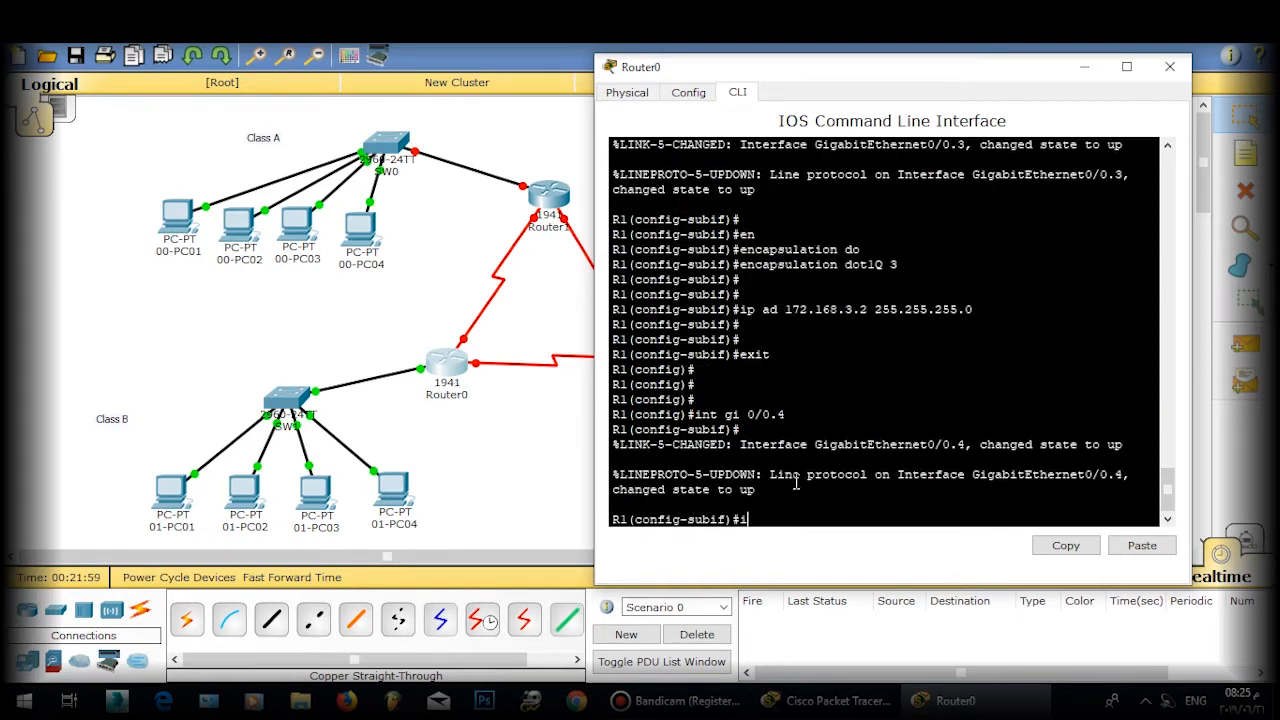
key(BackSpace)
text(en)
key(Tab)
text(d)
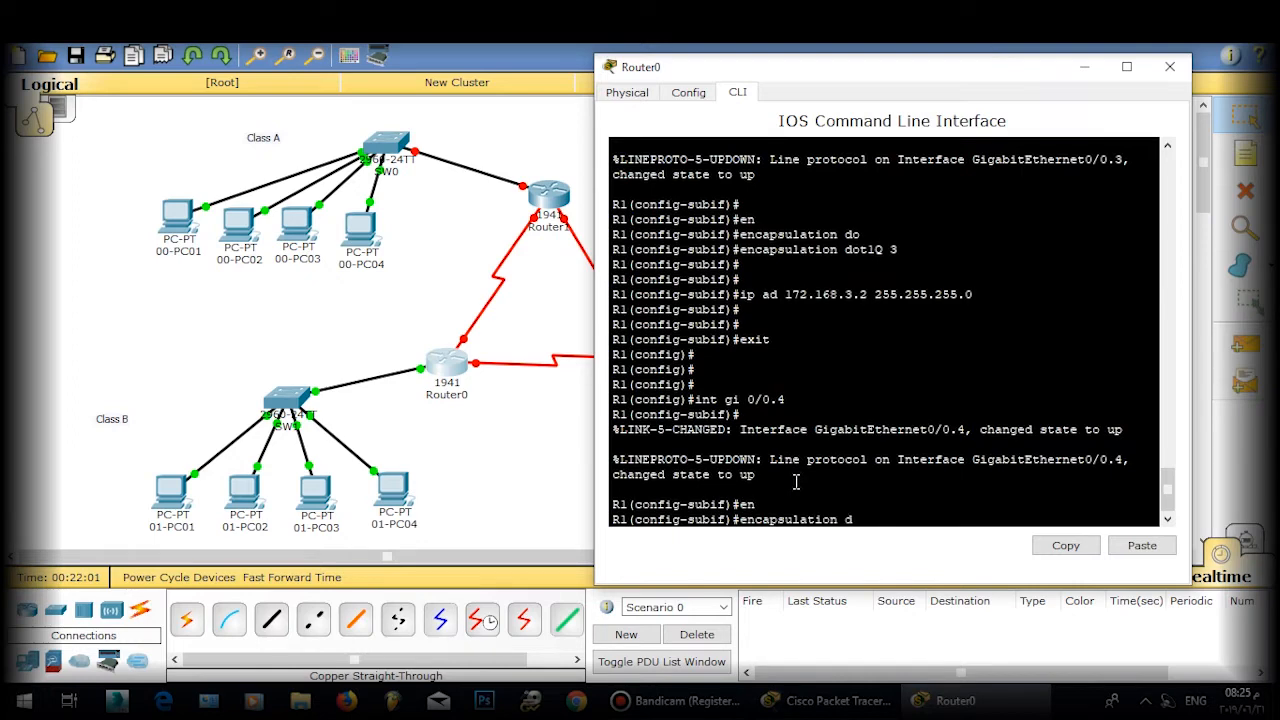
key(Tab)
text(4)
key(Return)
key(Return)
Step: Assign 172.168.4.2 255.255.255.0 to gi0/0.4 and exit the subinterface
text(ig-subif)#i)
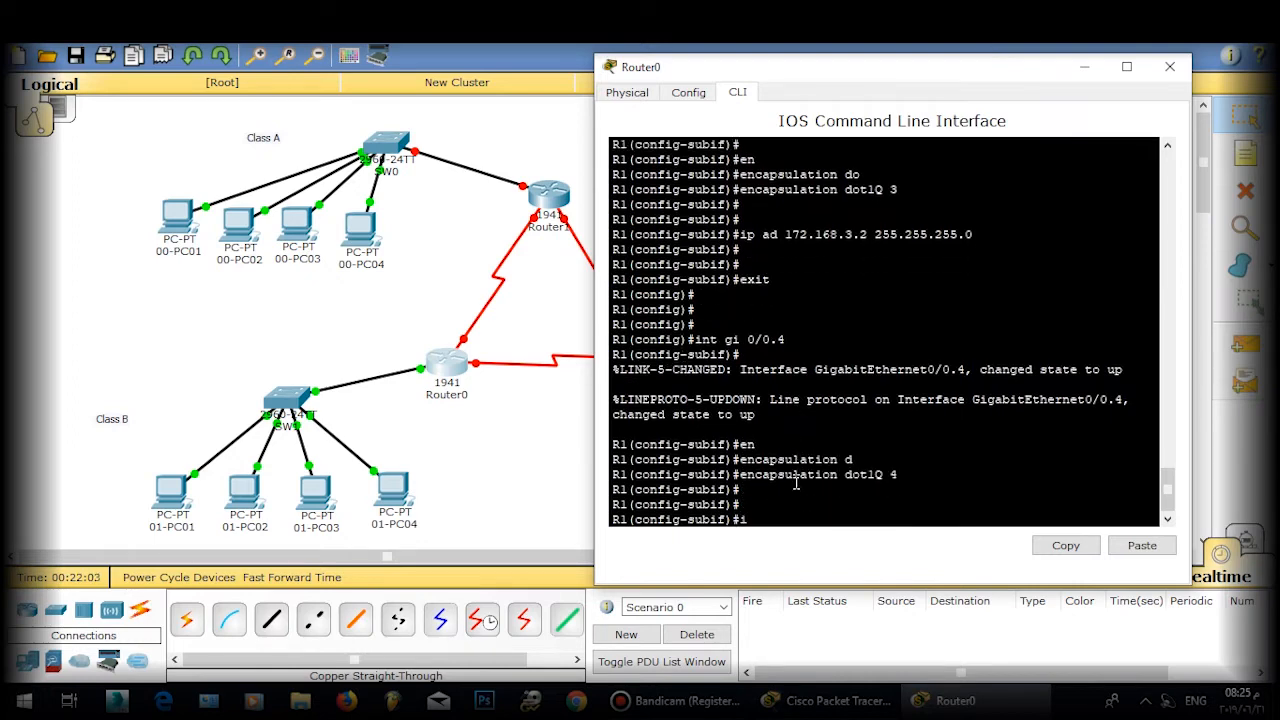
text(p ad 172.168.4.2 255.255.)
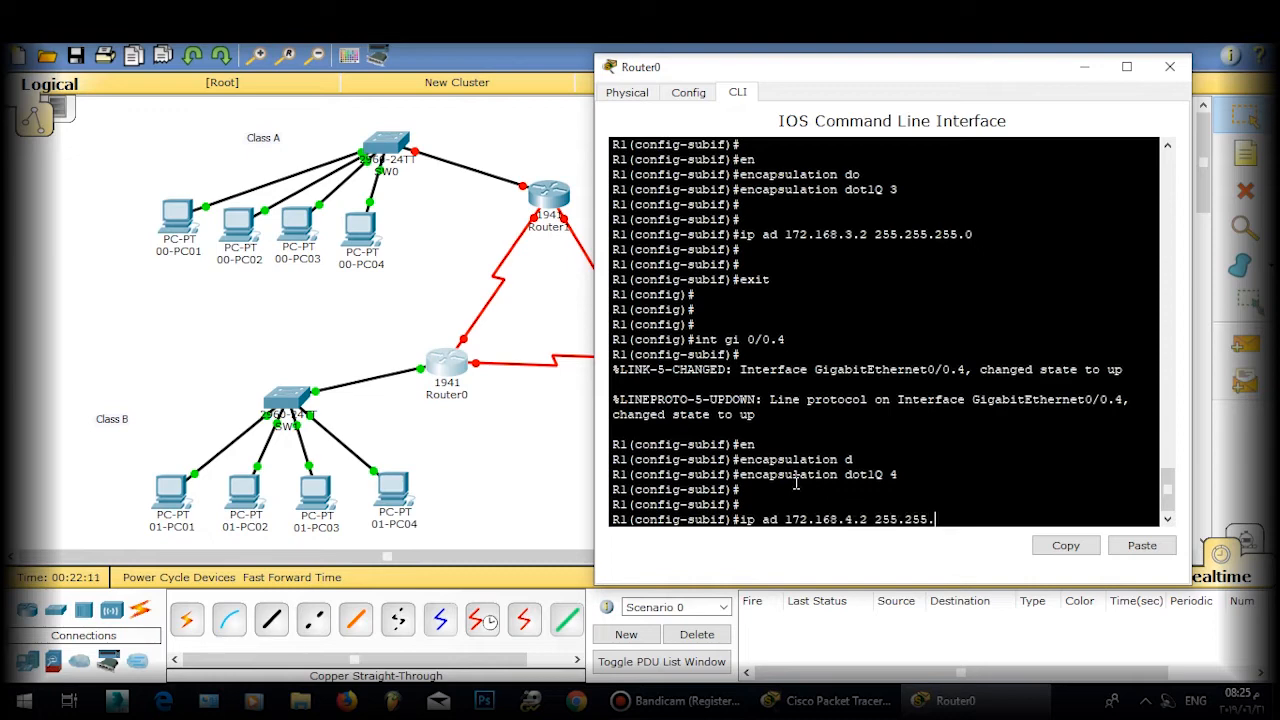
text(255.0)
key(Return)
key(Return)
text(e)
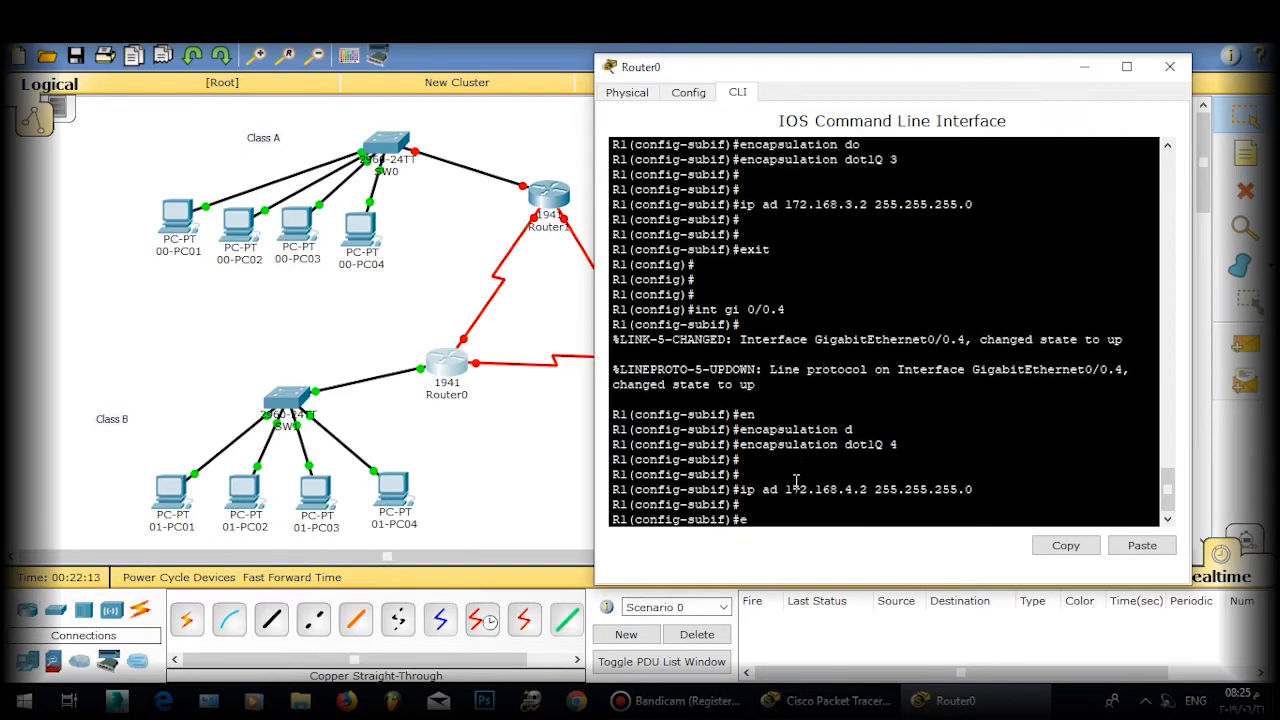
text(xit)
key(Return)
key(Return)
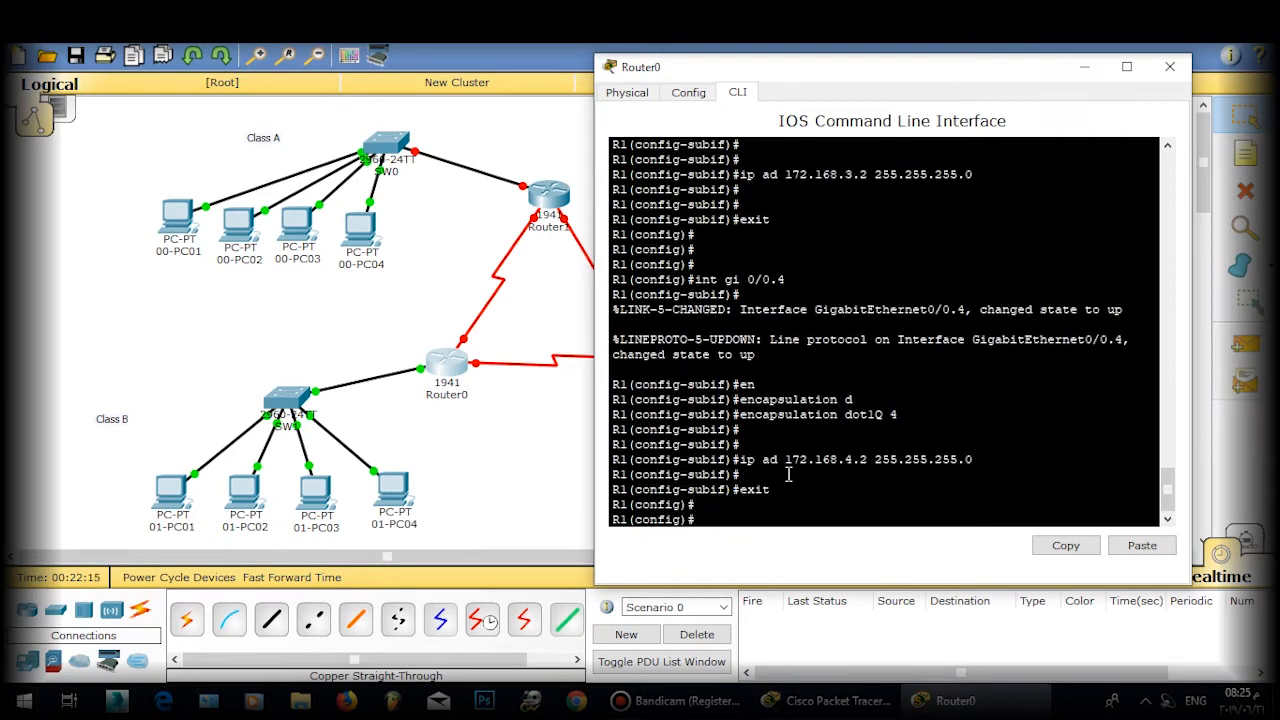
Step: Switch from Router0 to SW1's CLI and enter global configuration mode with enable and conf t
click(1170, 66)
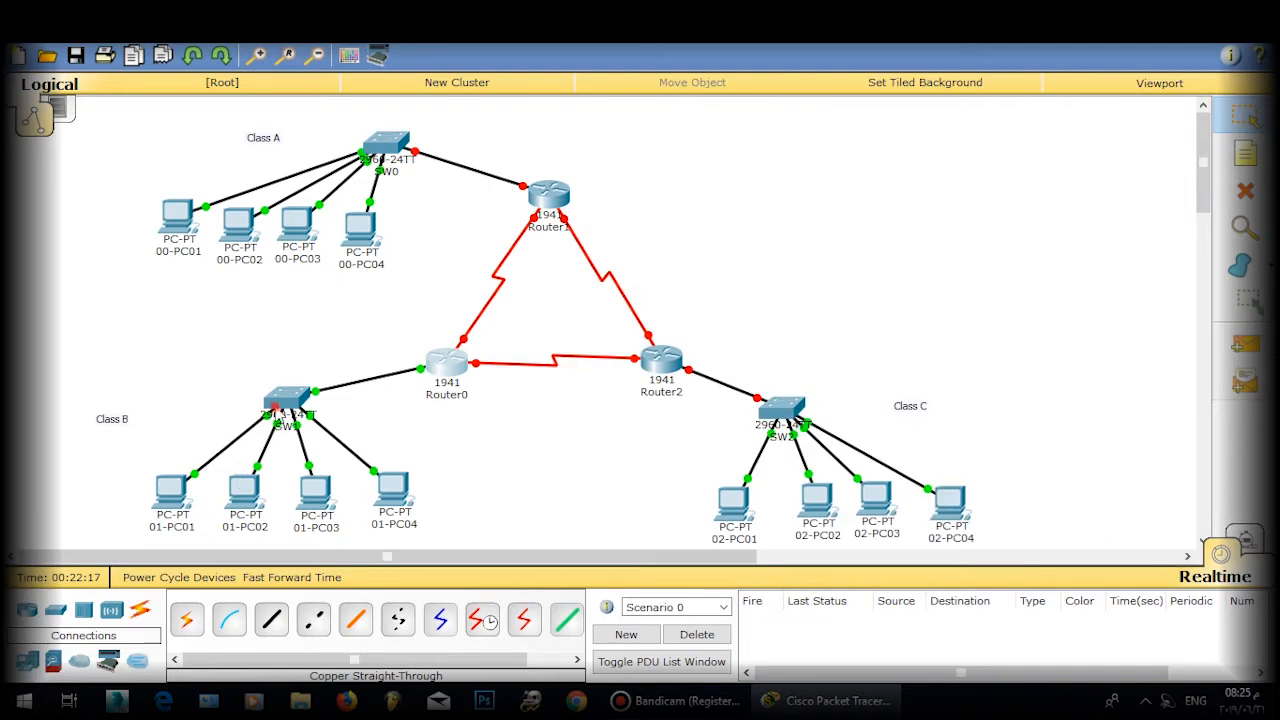
click(287, 400)
key(Return)
key(Return)
key(Return)
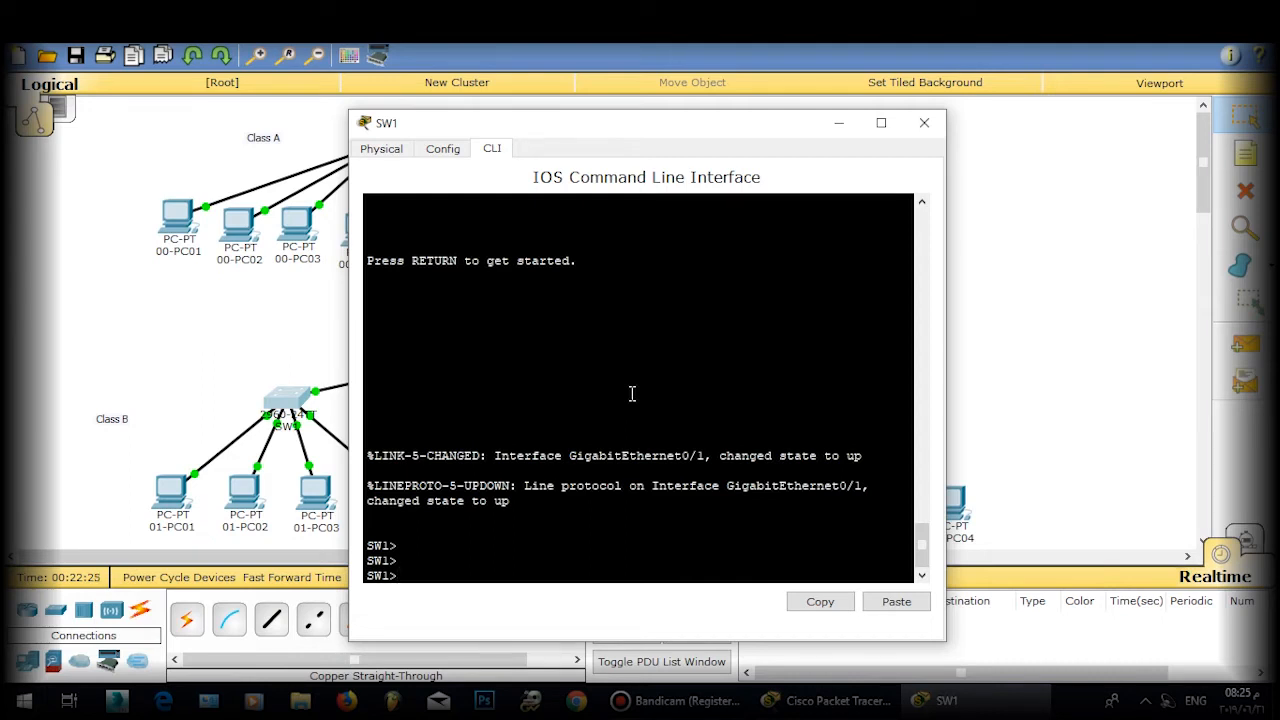
text(ena)
key(Return)
key(Return)
text(conf)
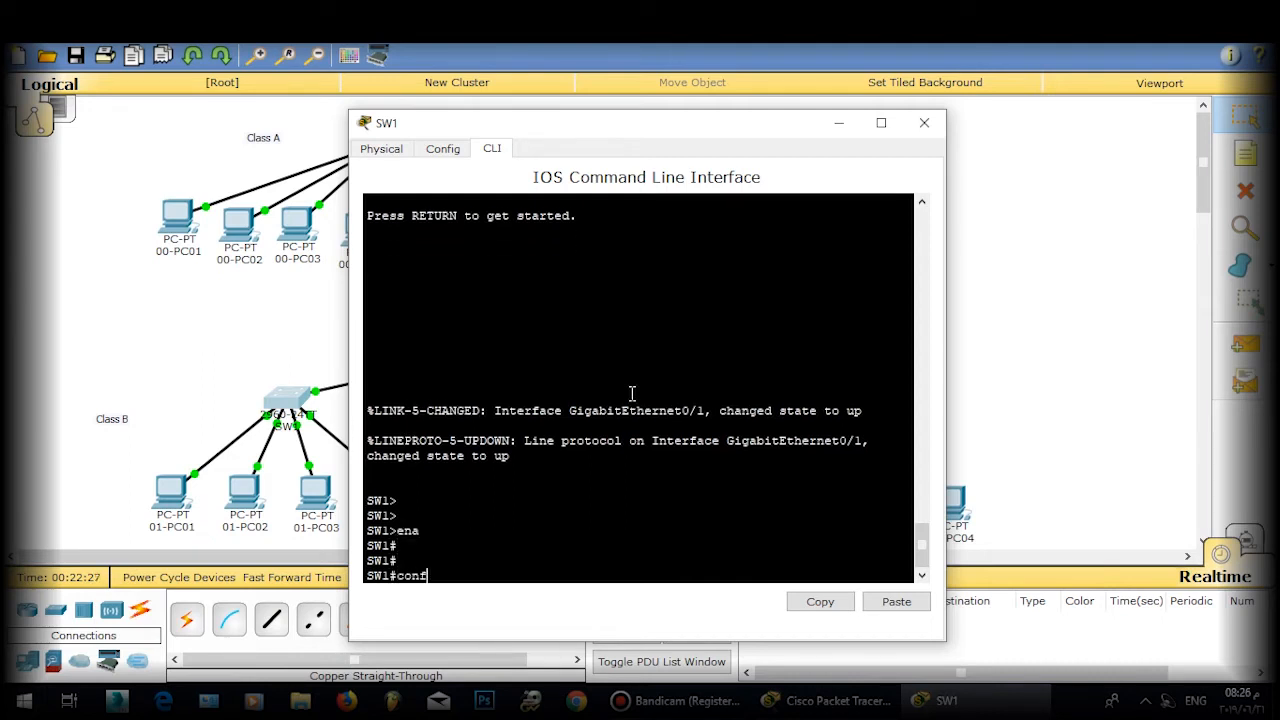
text( t)
key(Return)
key(Return)
Step: Set SW1's Gi0/1 uplink to switchport mode trunk
text(in t)
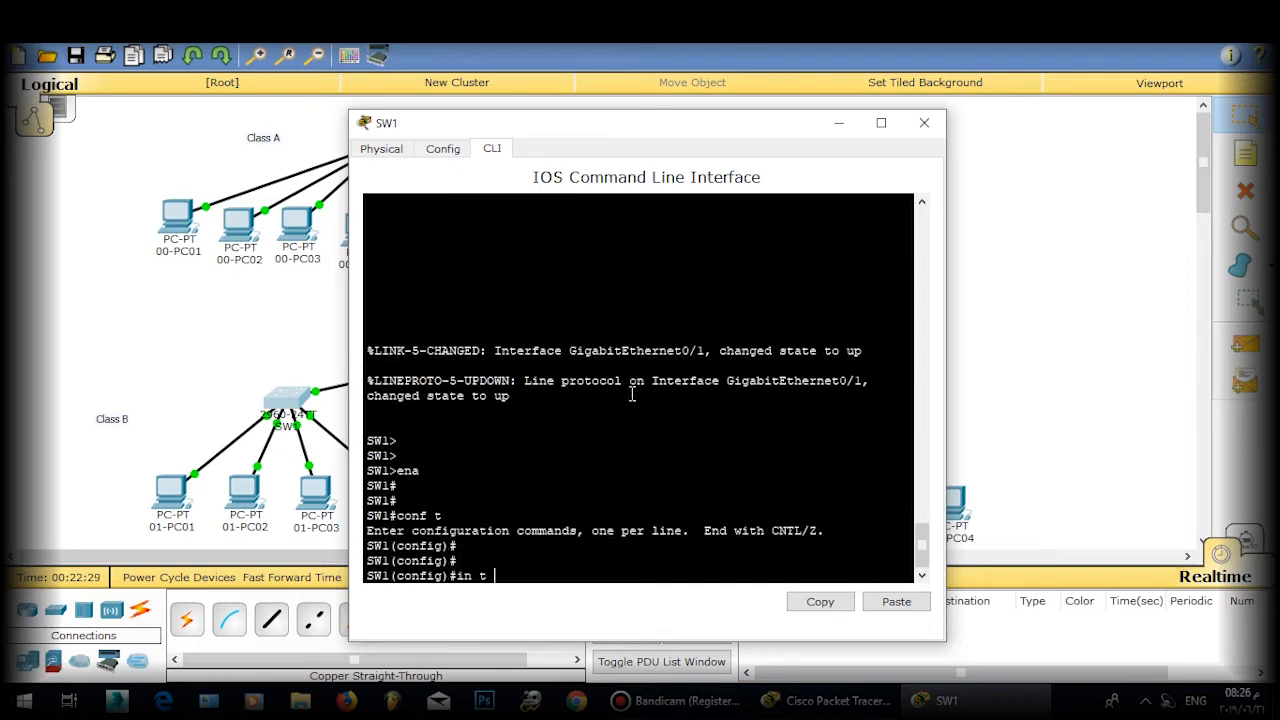
key(BackSpace)
key(BackSpace)
text(t gi 0/1)
key(Return)
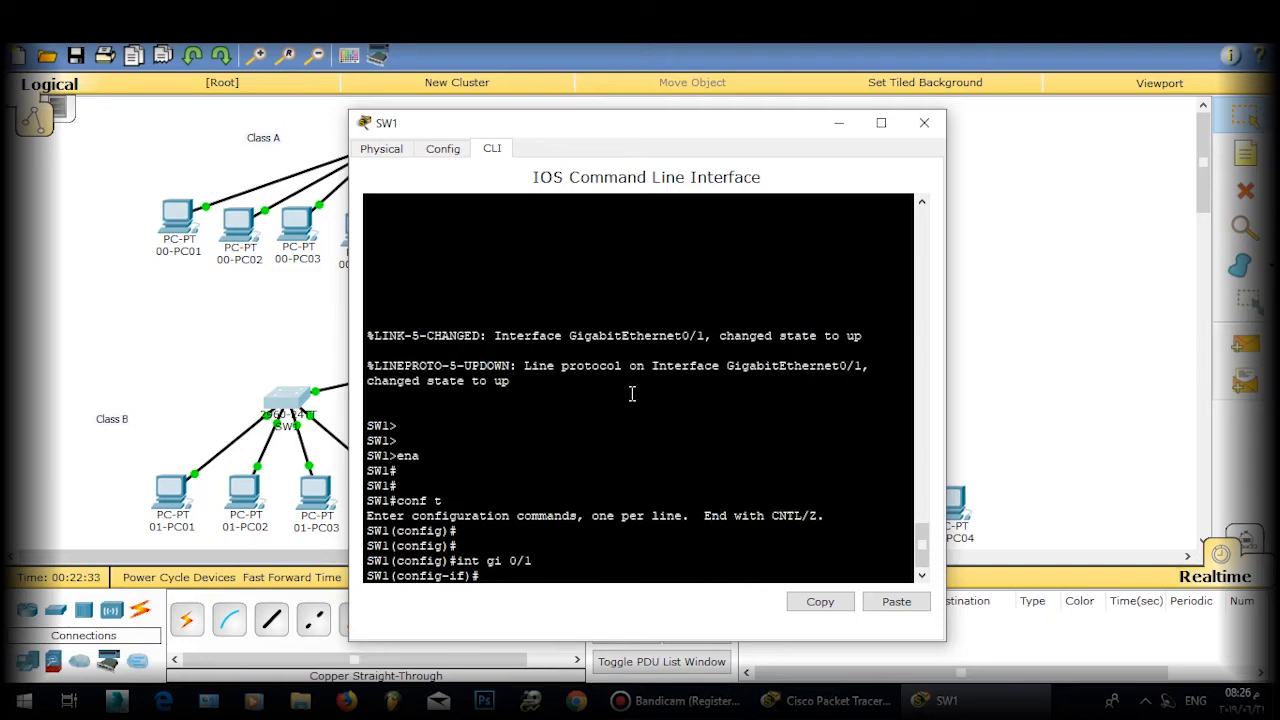
text(sw)
key(Tab)
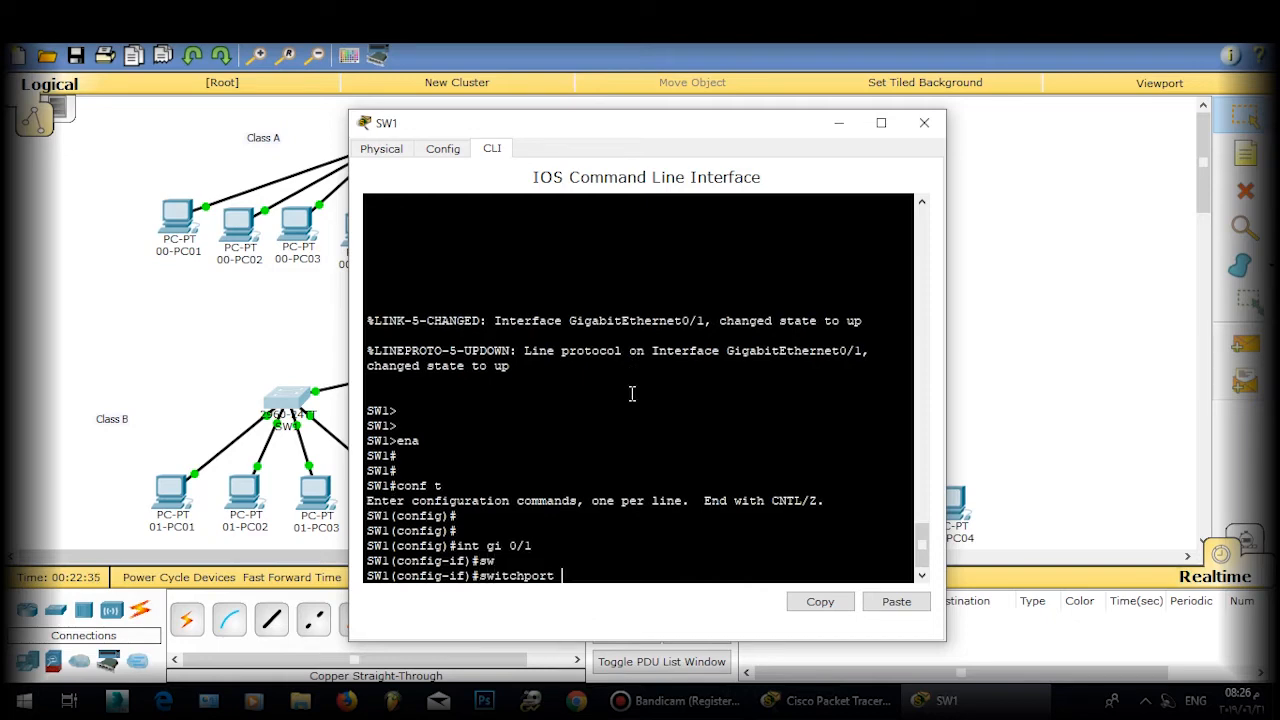
text(m)
key(Tab)
text(t)
key(Tab)
key(Return)
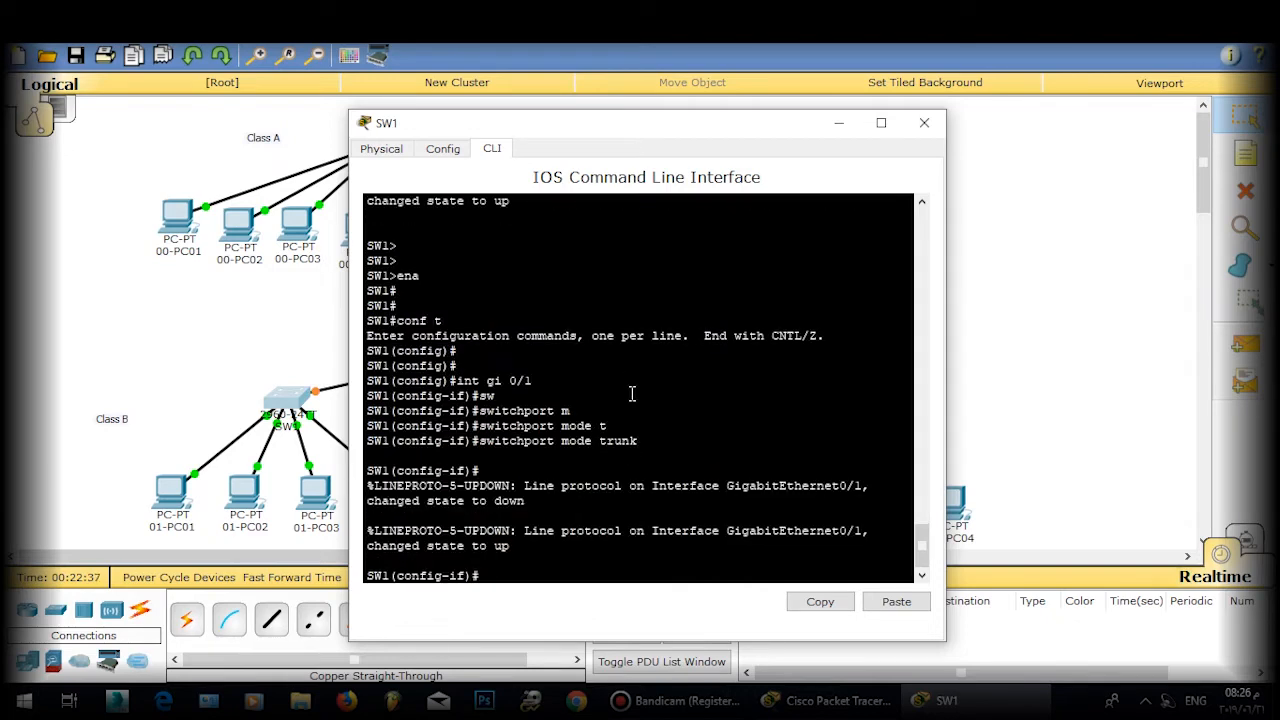
key(Return)
key(Return)
Step: Exit configuration mode and save SW1's configuration with wr
text(exit)
key(Return)
key(Return)
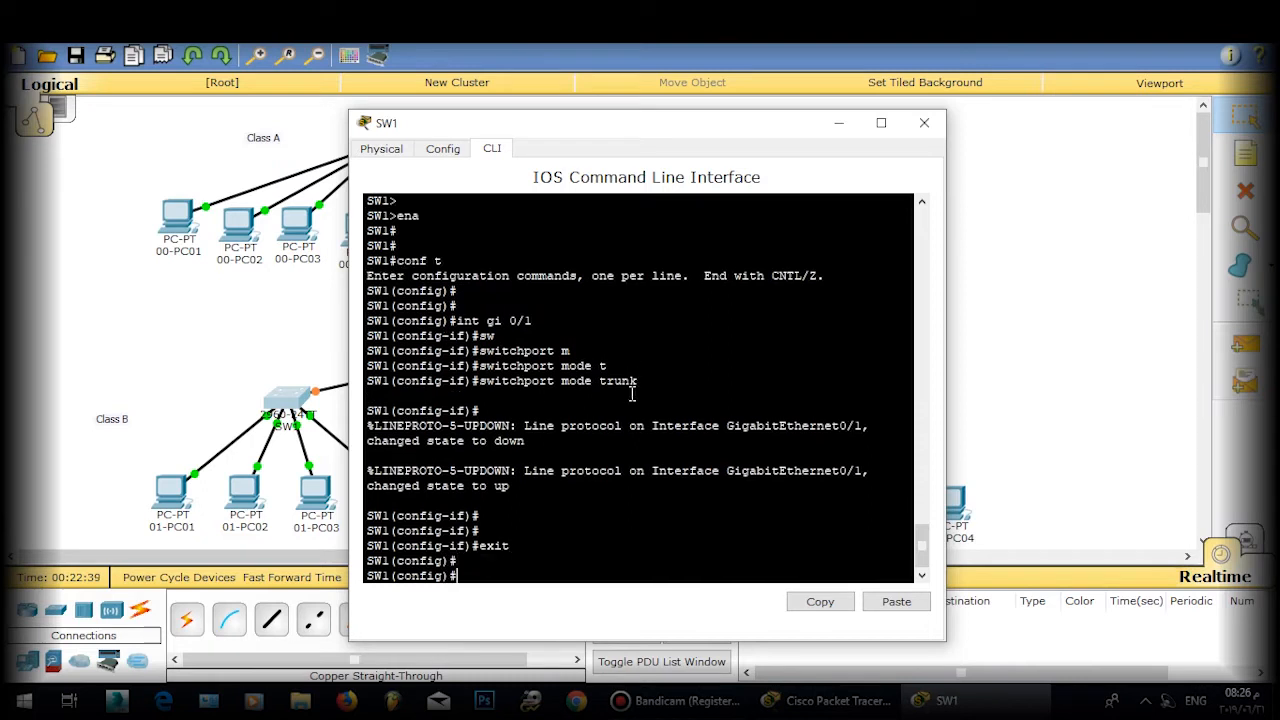
text(exti)
key(BackSpace)
key(BackSpace)
text(it)
key(Return)
key(Return)
text(wr)
key(Return)
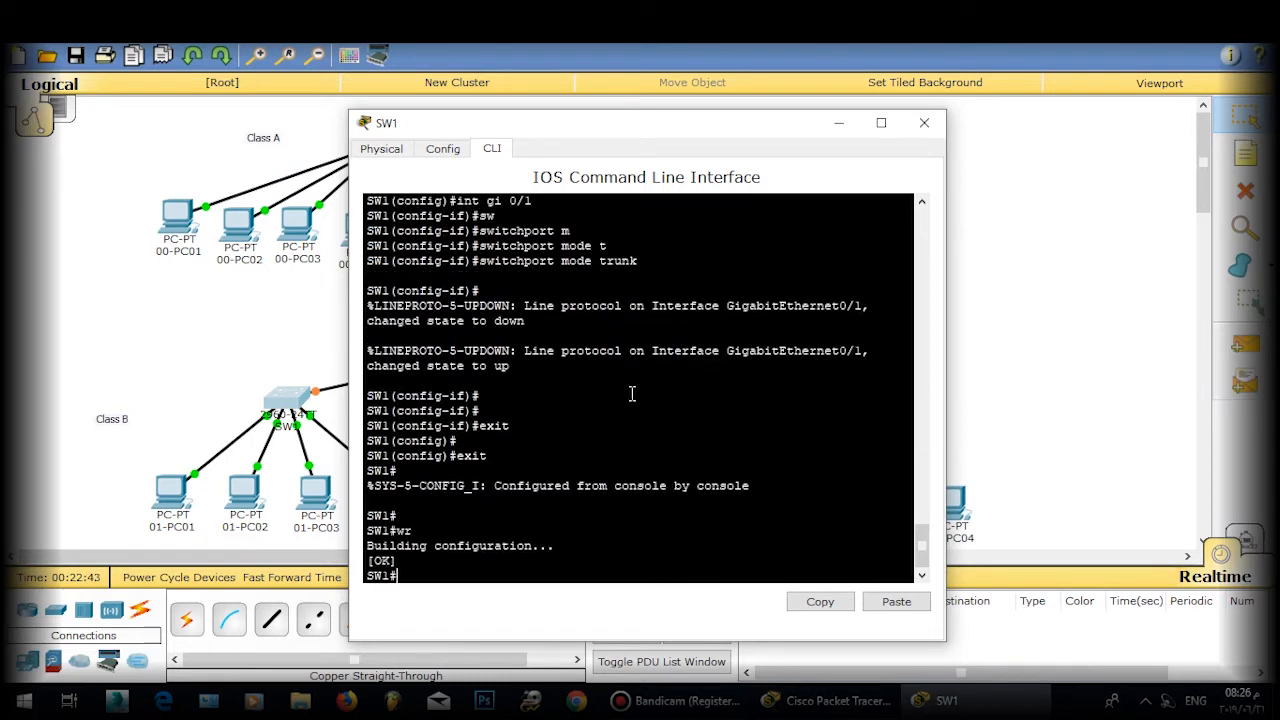
Step: Return to Router0's CLI and enable ip routing
click(924, 122)
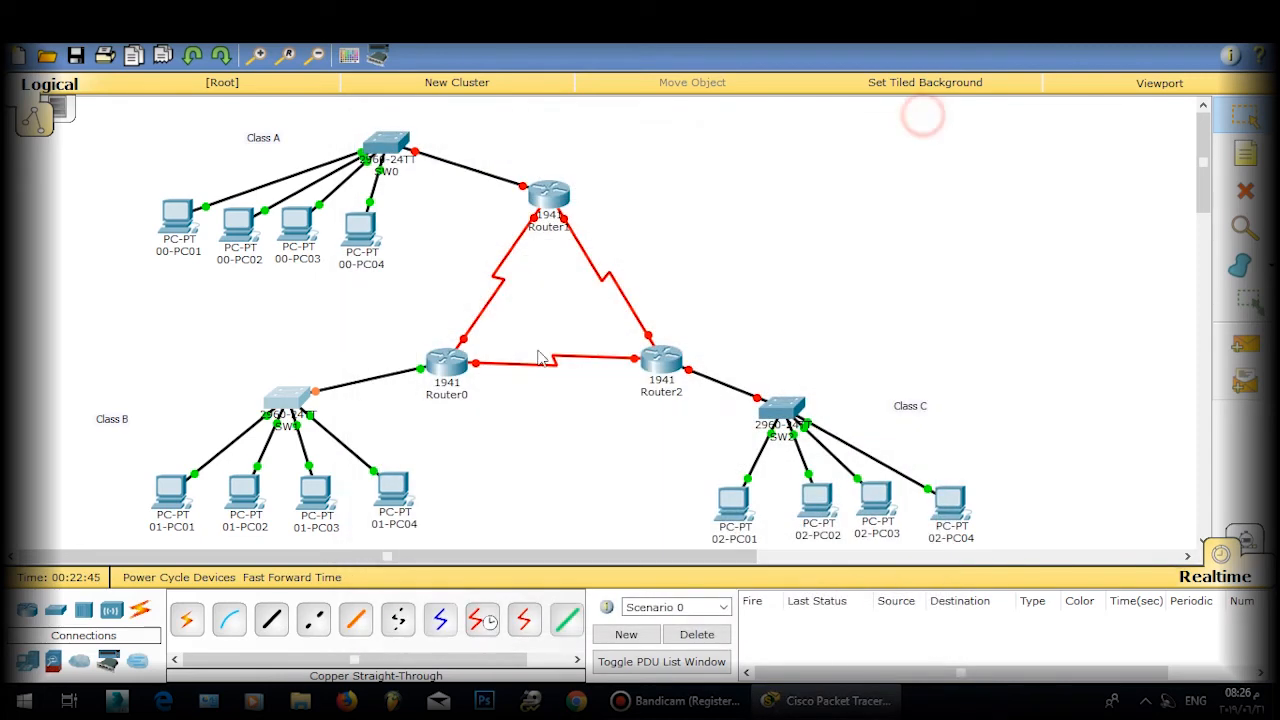
click(449, 368)
key(Return)
key(Return)
key(Return)
key(Return)
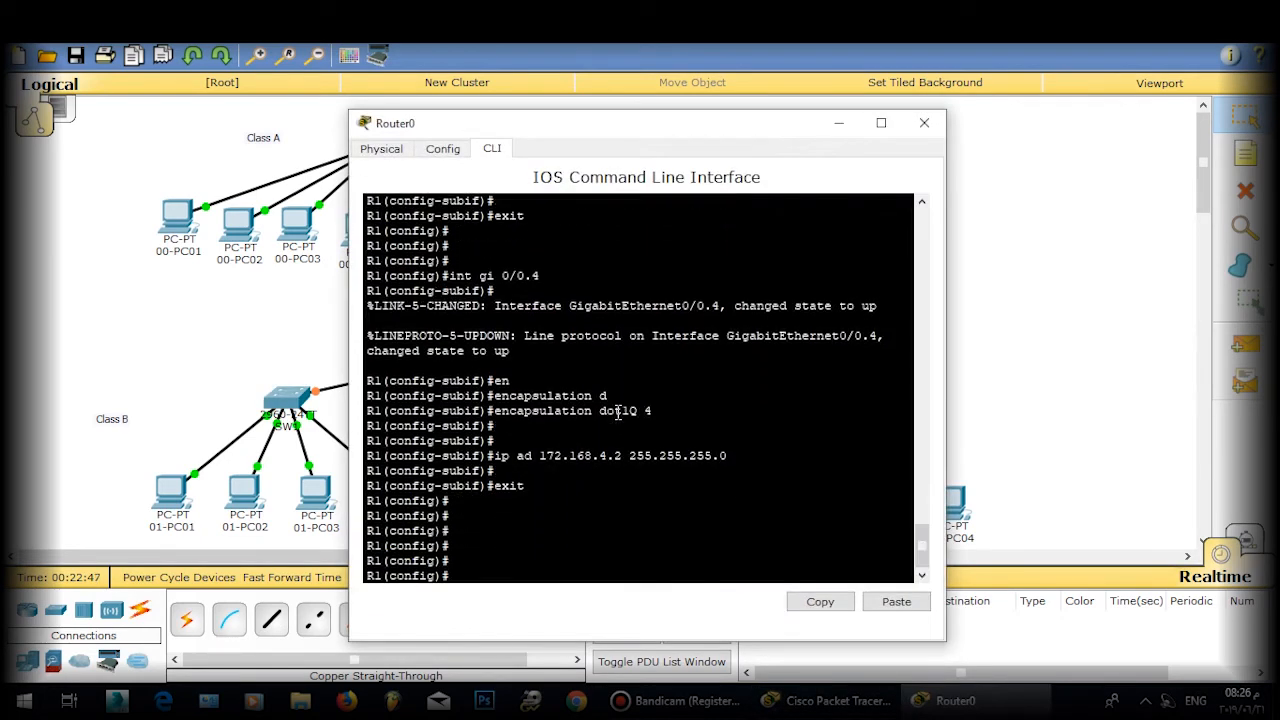
text(ip rou)
key(Tab)
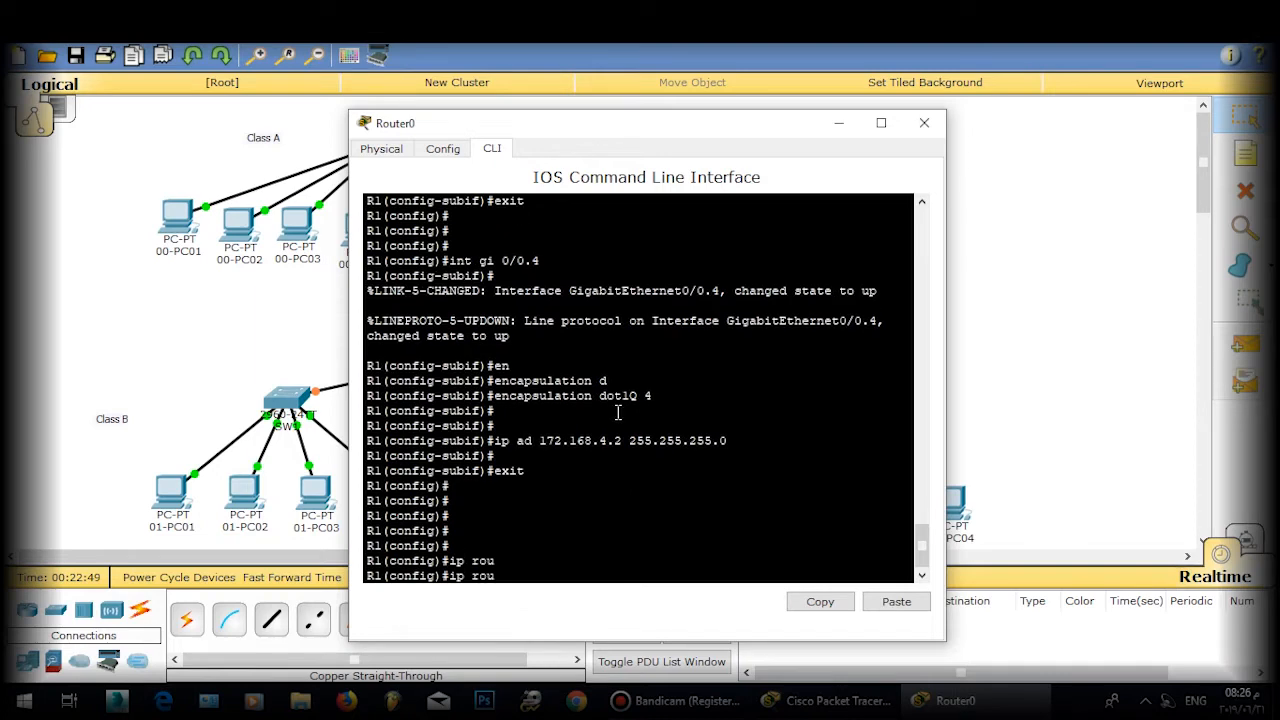
key(BackSpace)
key(BackSpace)
text(outing)
key(Return)
key(Return)
key(Return)
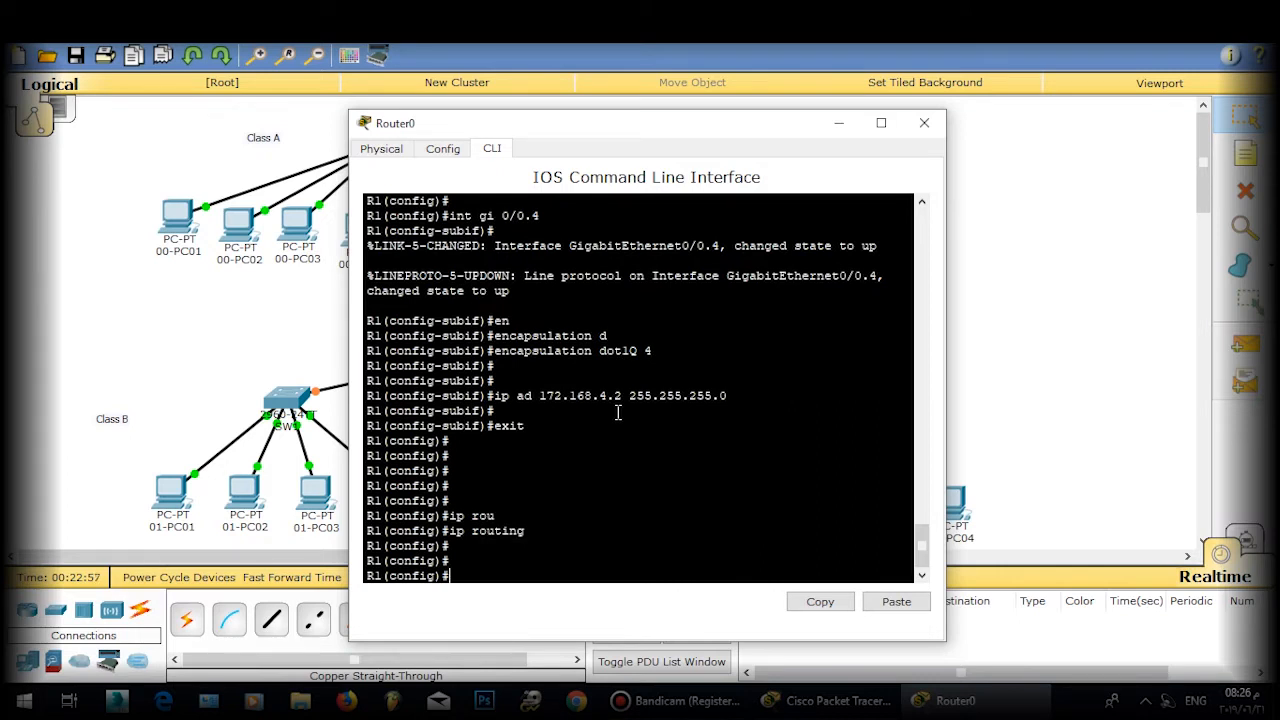
Step: Save Router0's configuration with wr and run show ip int brief
text(exit)
key(Return)
key(Return)
text(wr)
key(Return)
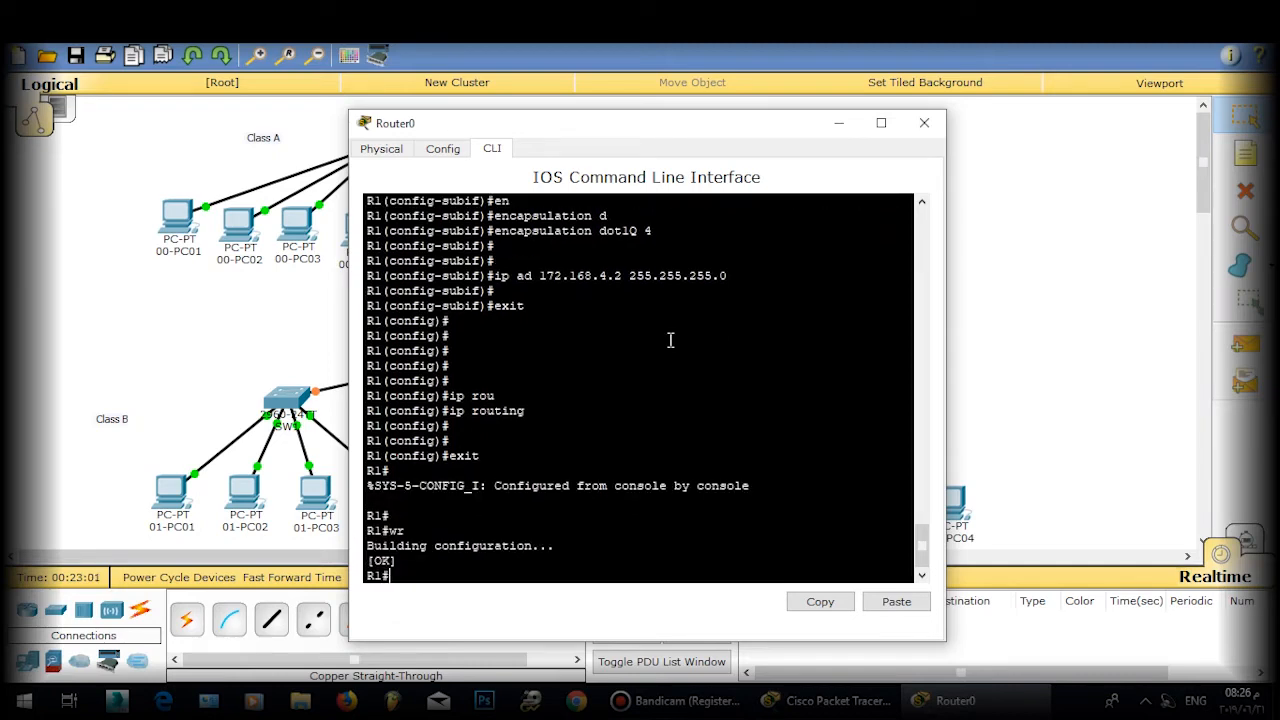
key(Return)
text(sh ip int br)
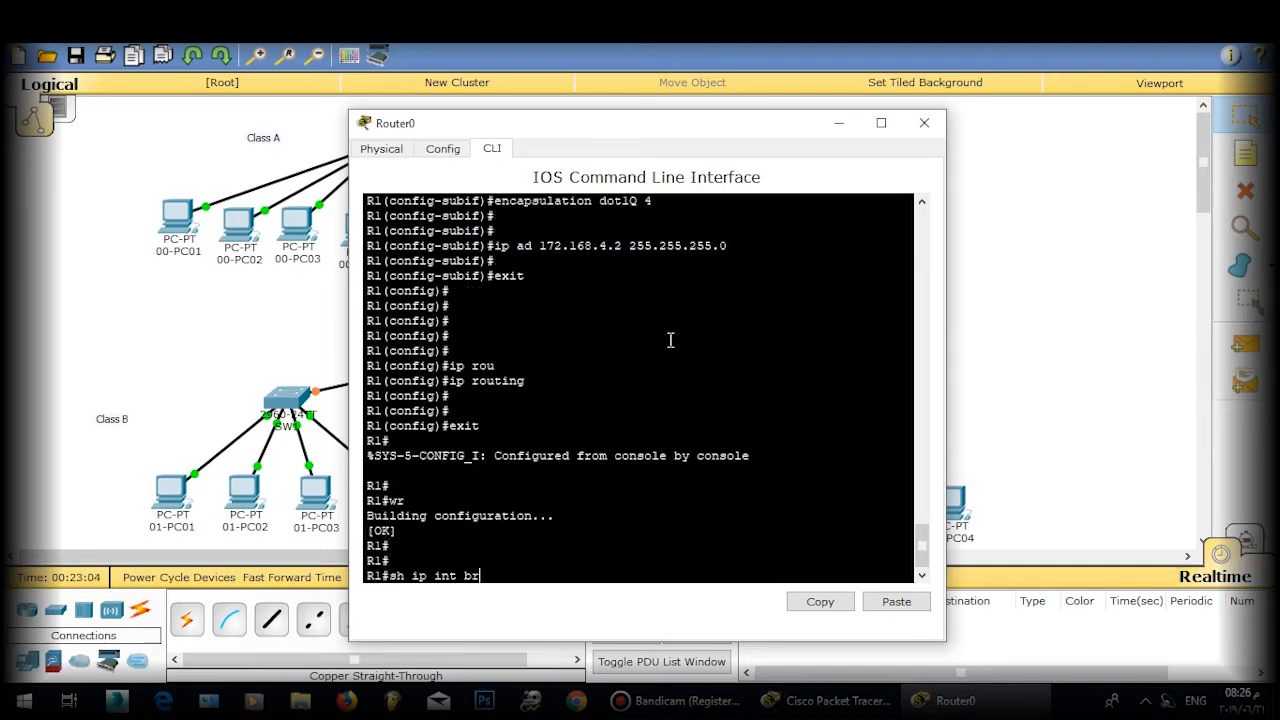
key(Return)
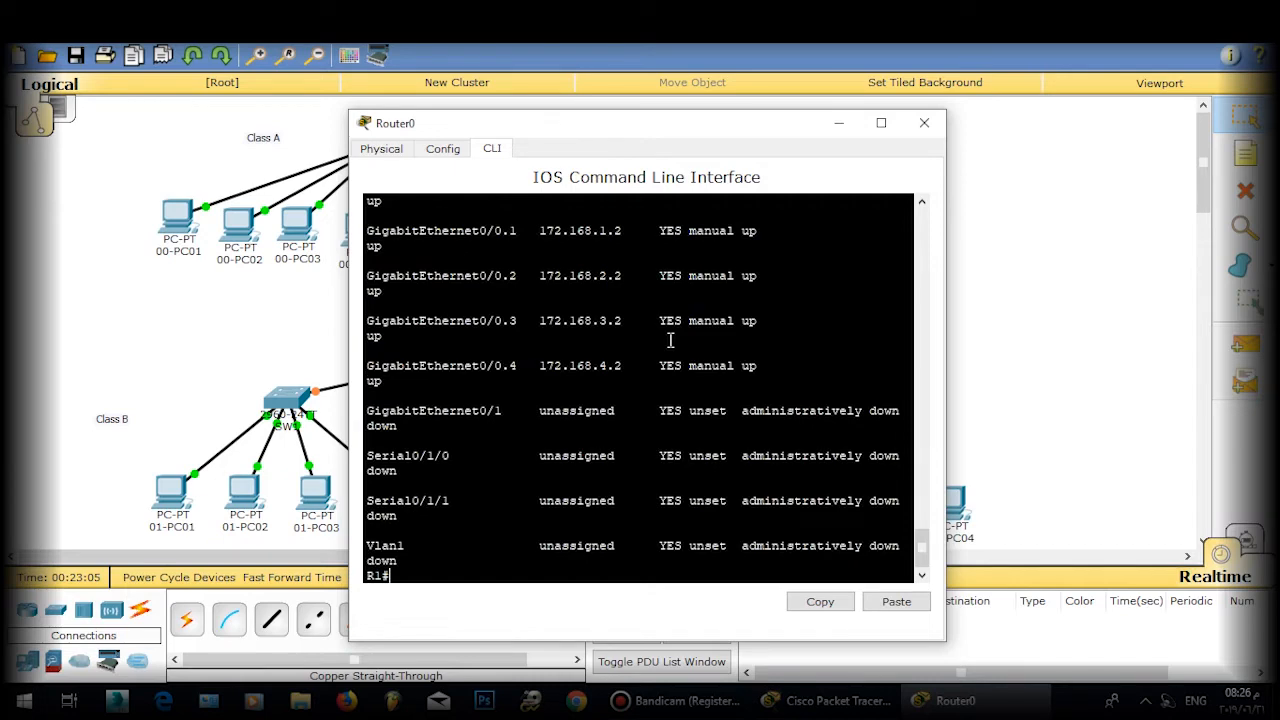
Step: Maximize the Router0 window and highlight the addresses of subinterfaces 0/0.1–0/0.4
double_click(709, 128)
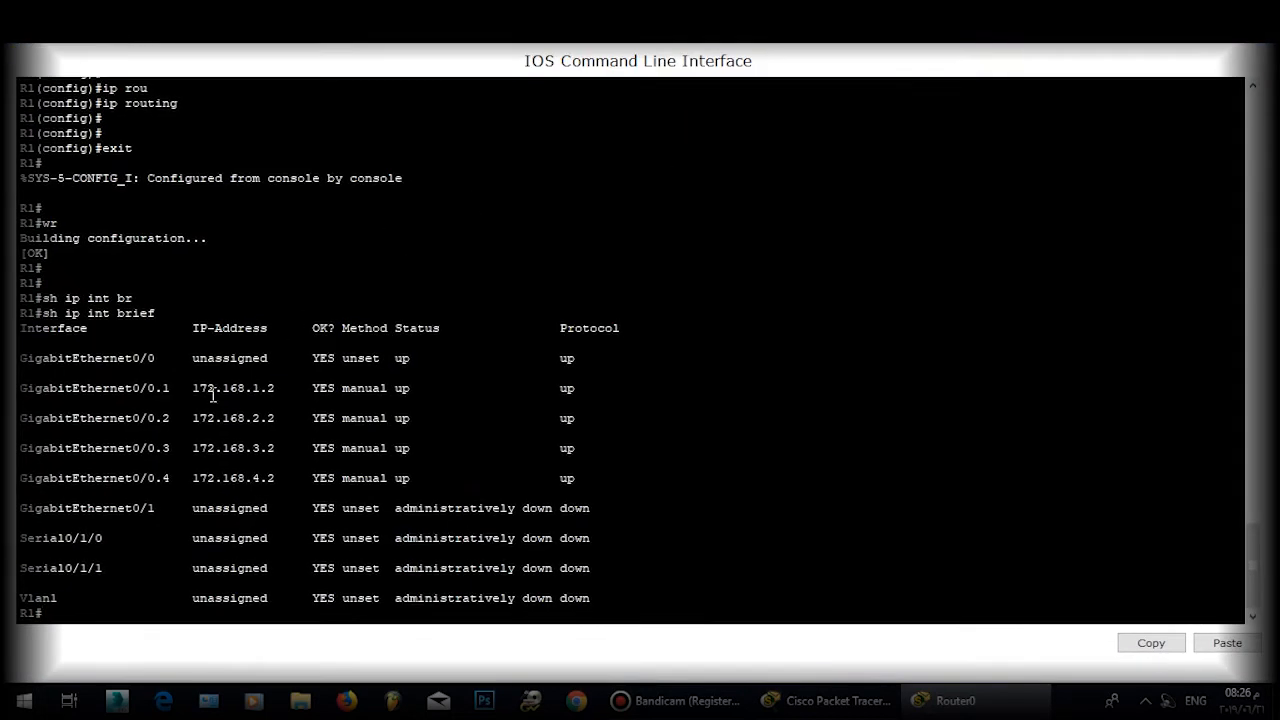
drag(186, 388, 267, 476)
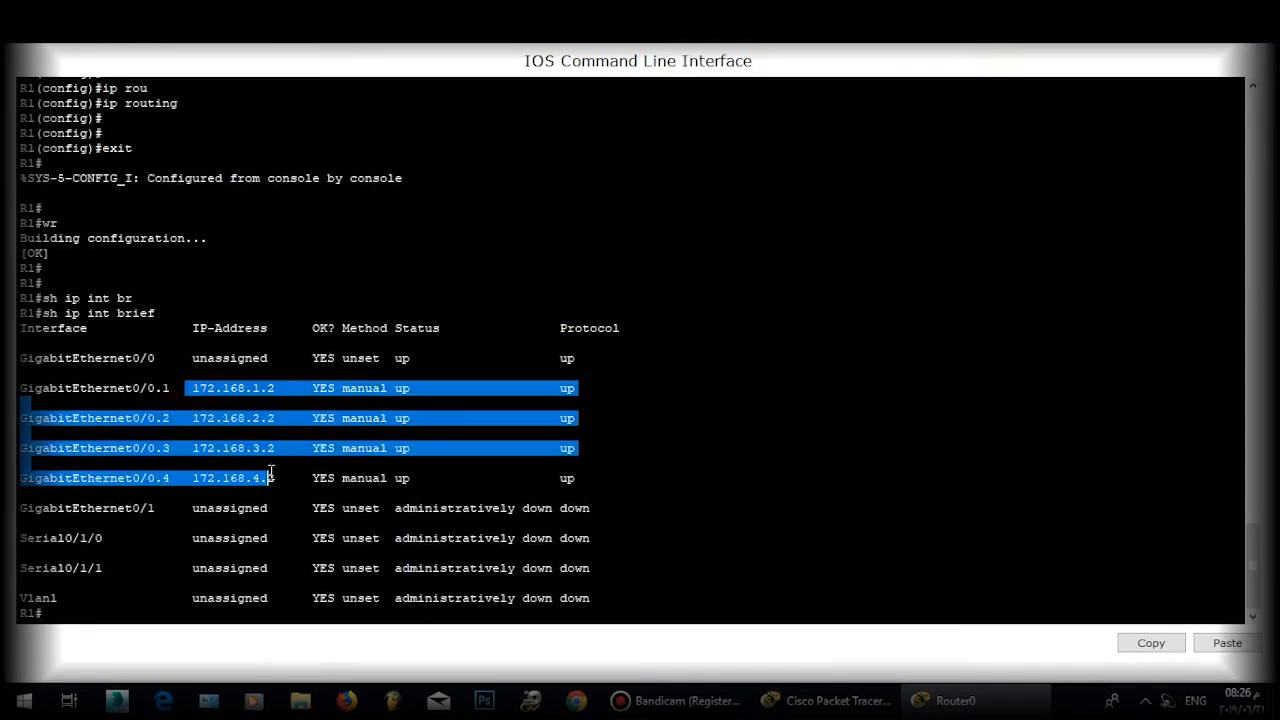
click(159, 608)
key(Return)
key(Return)
key(Return)
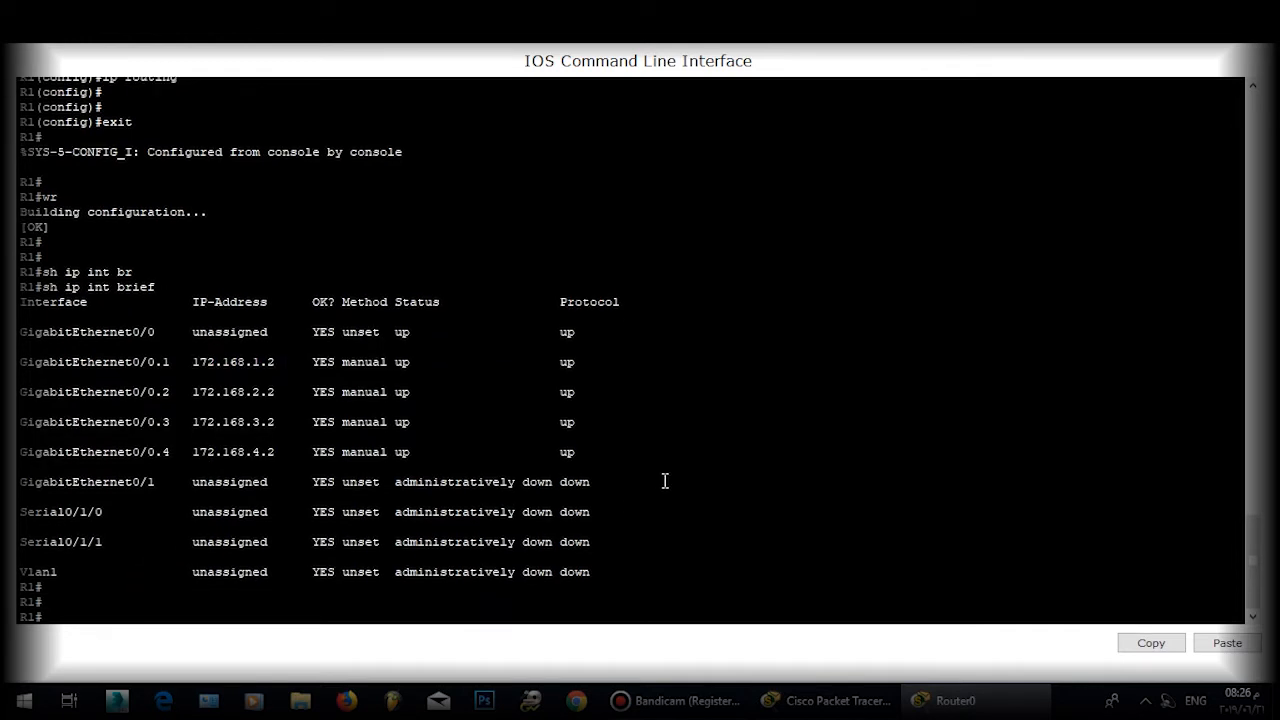
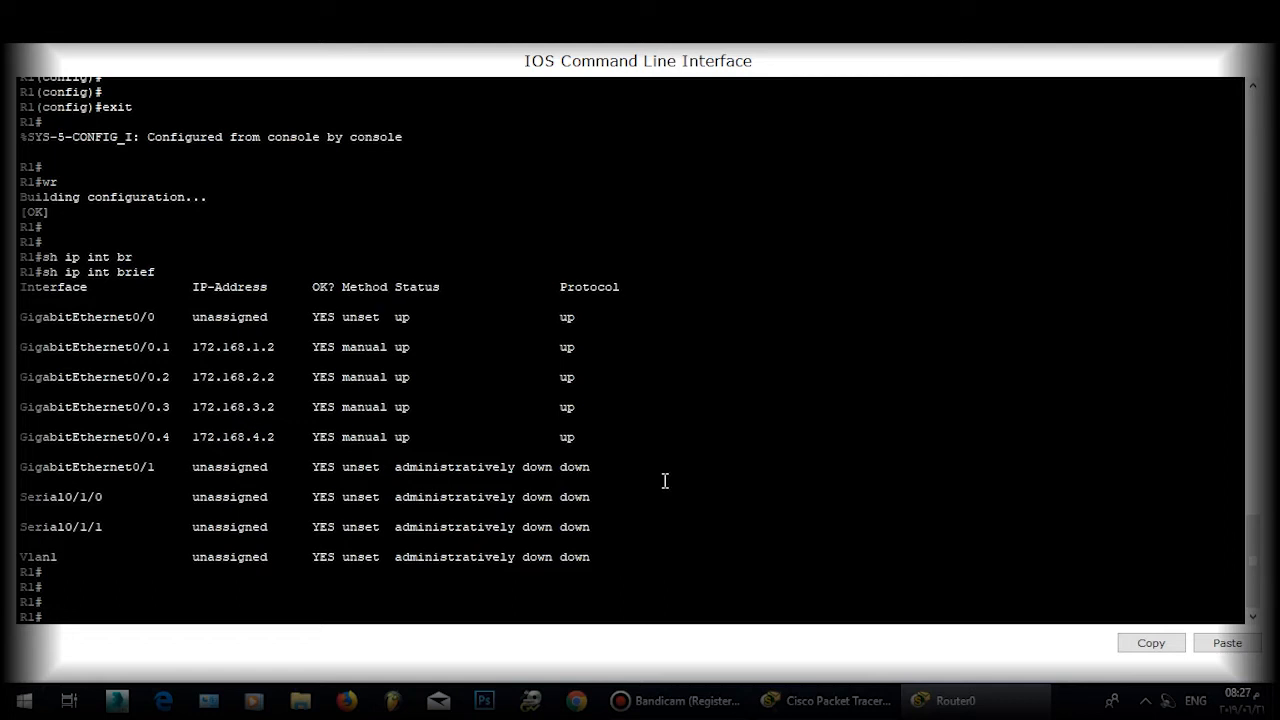
Step: Create Router0's Loopback1 with address 10.10.10.10 255.255.255.255 and return to global configuration
text(conf t)
key(Return)
key(Return)
key(Return)
text(int)
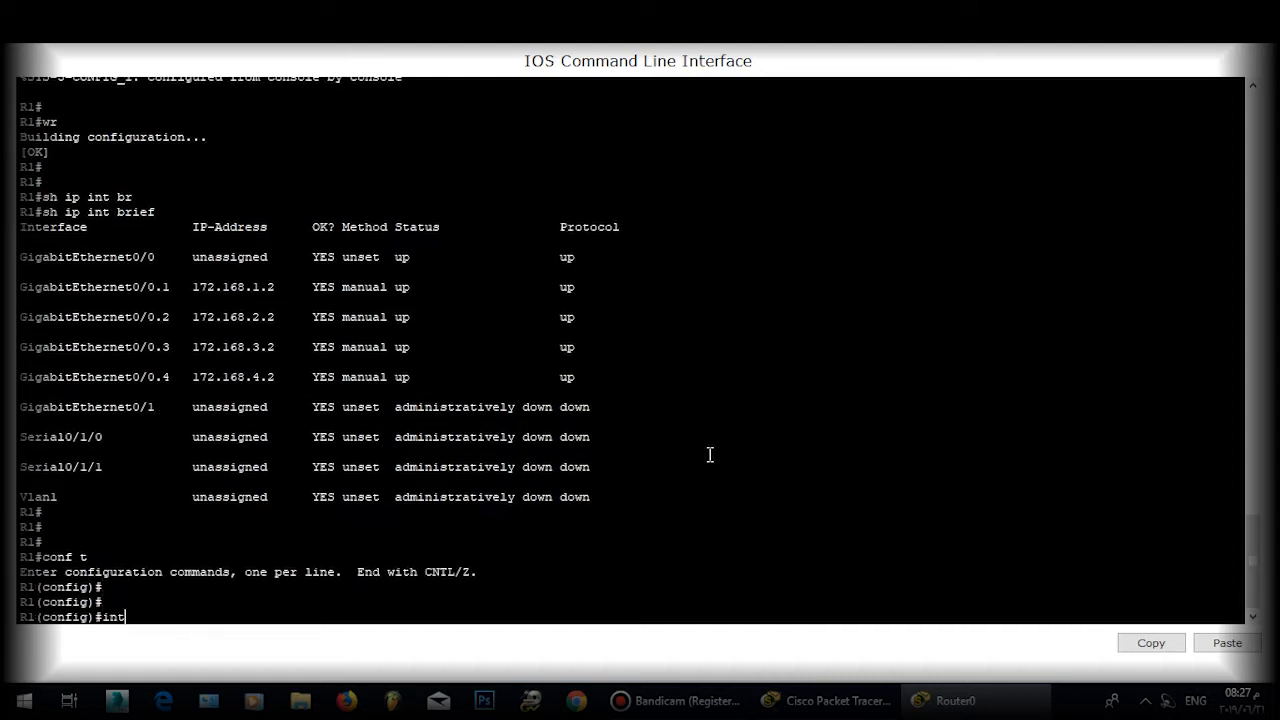
text( loopback1)
key(Return)
text(ig-if)#i)
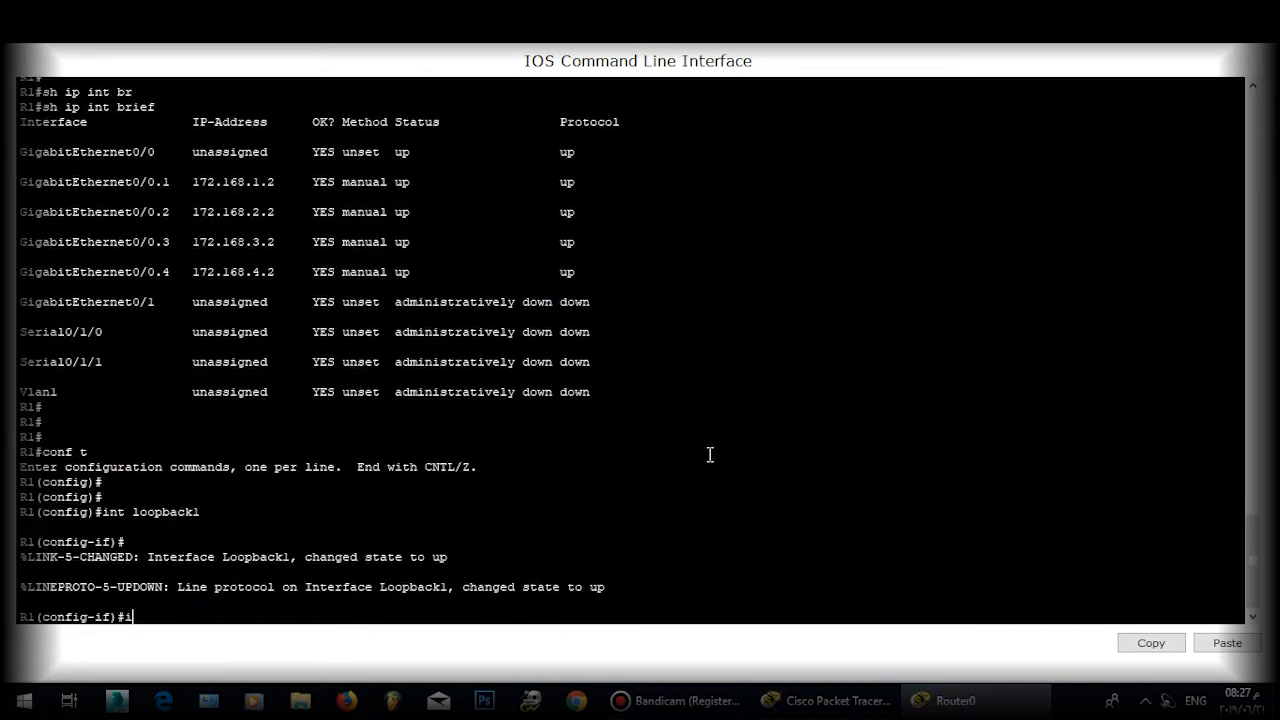
text(p ad 10.10.10.10)
key(Return)
key(Return)
key(Return)
key(Up)
text(2)
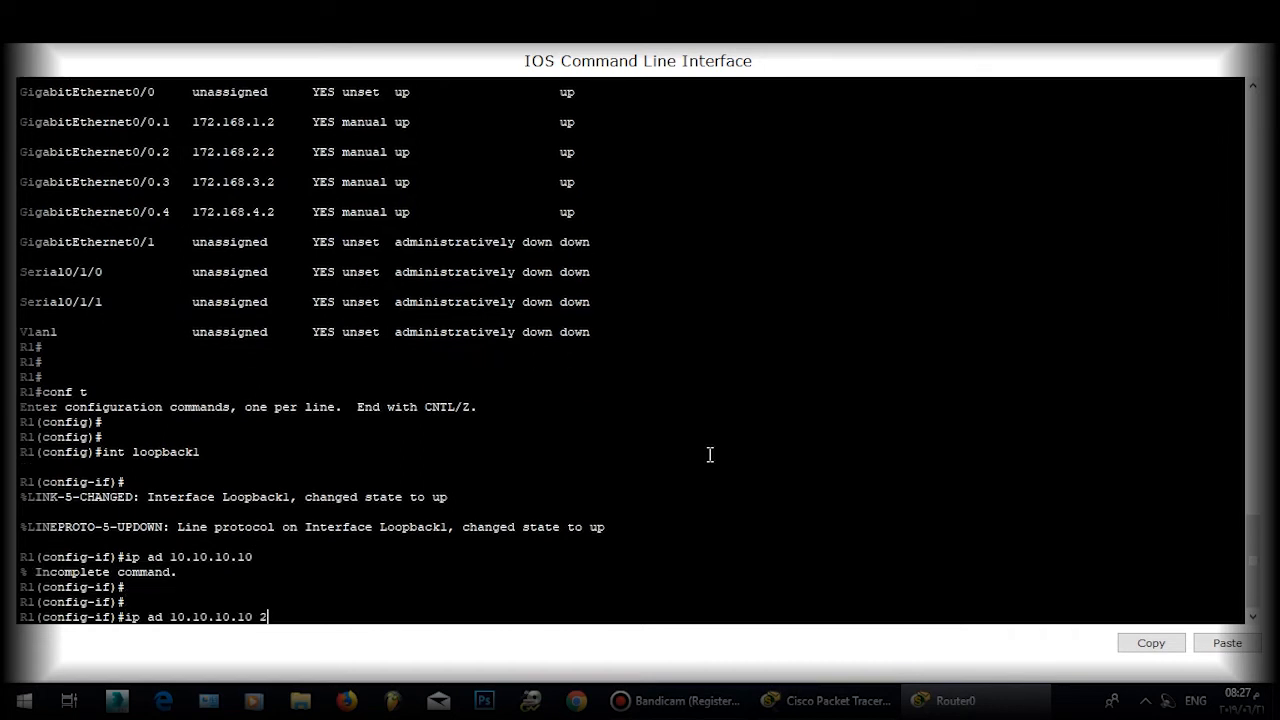
text(55.255.255.205)
key(BackSpace)
key(BackSpace)
text(55)
key(Return)
key(Return)
key(Return)
text(ex)
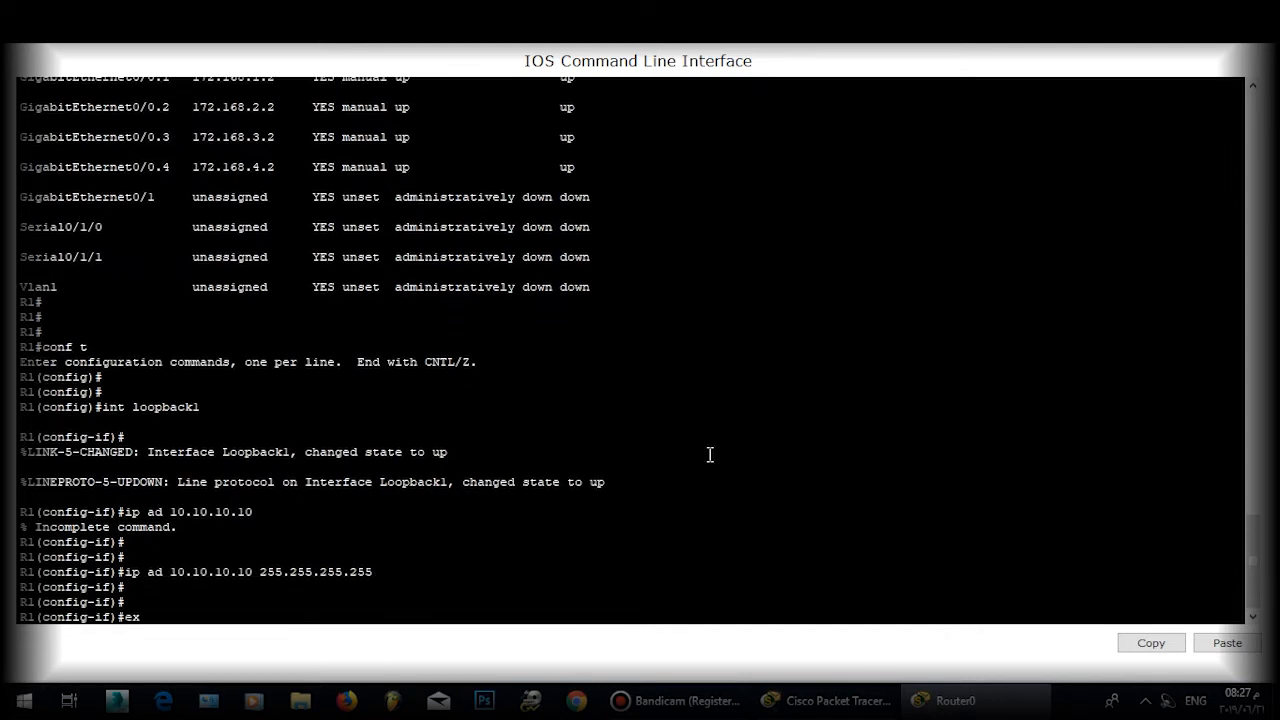
text(it)
key(Return)
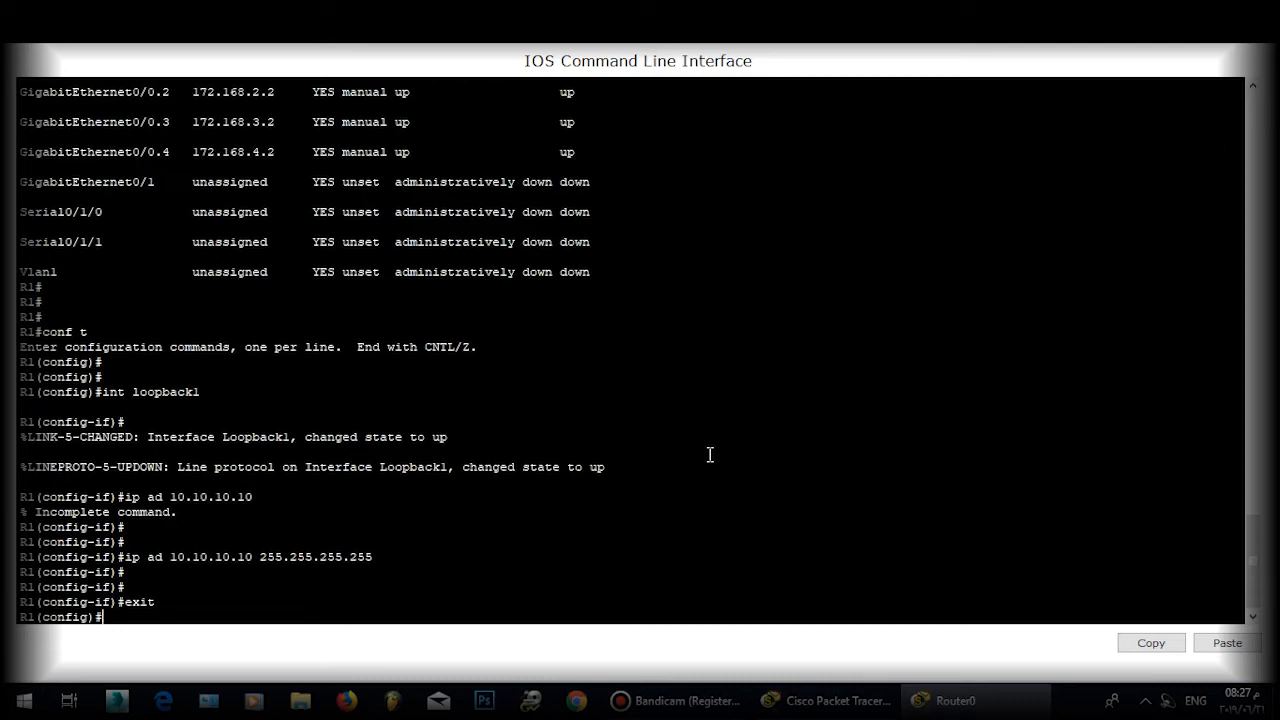
Step: Move Router0's console aside and place a 192.168.100.1/32 note beside the Router0–Router1 link
double_click(668, 10)
drag(656, 129, 999, 67)
click(424, 338)
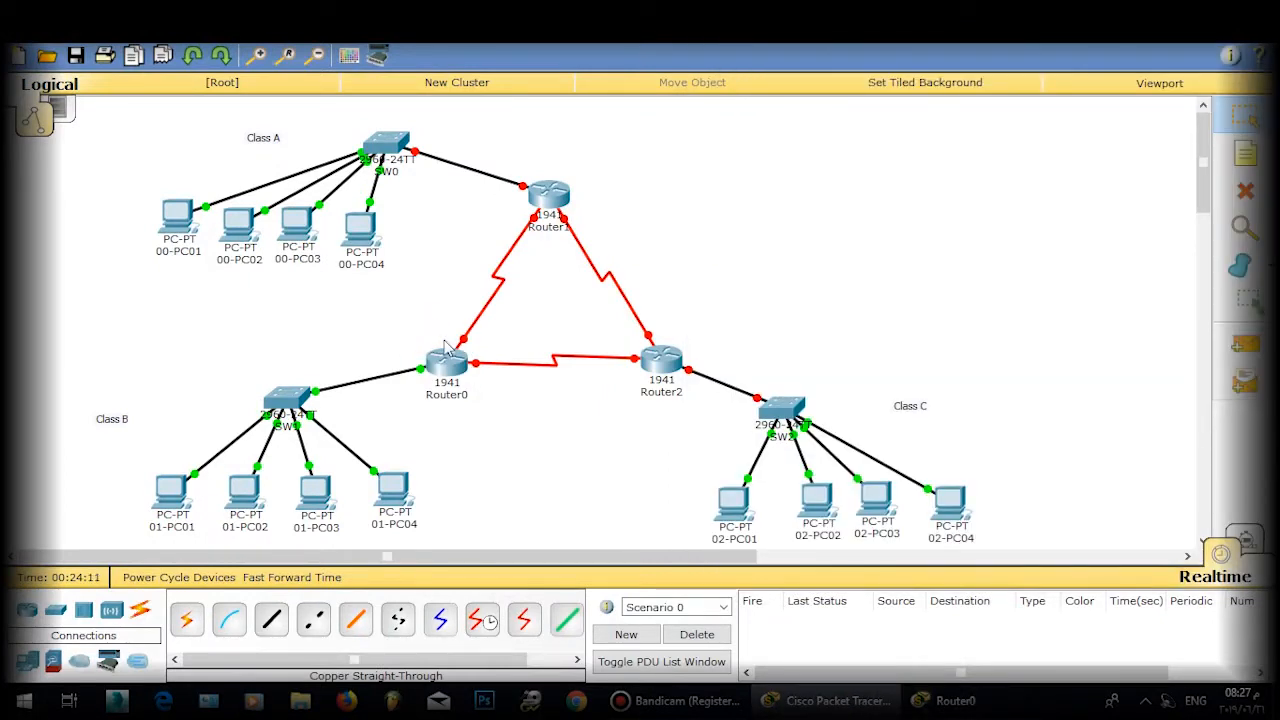
click(432, 338)
click(1245, 152)
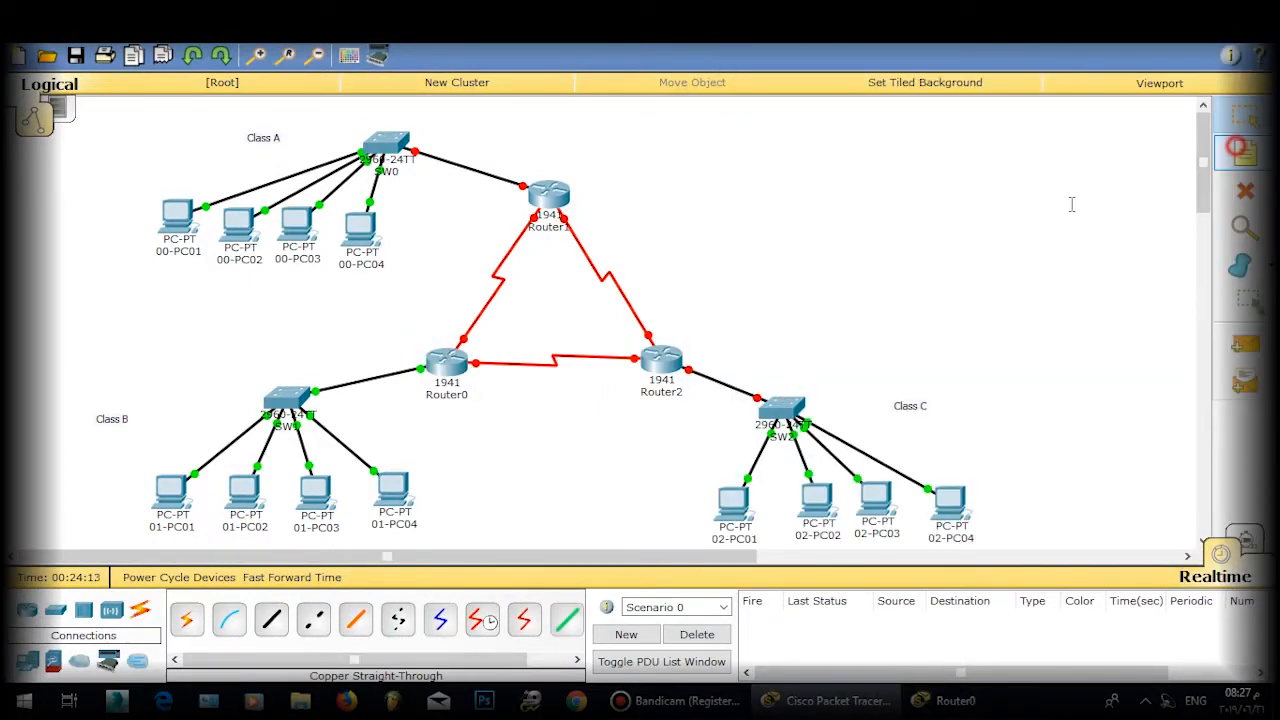
click(368, 328)
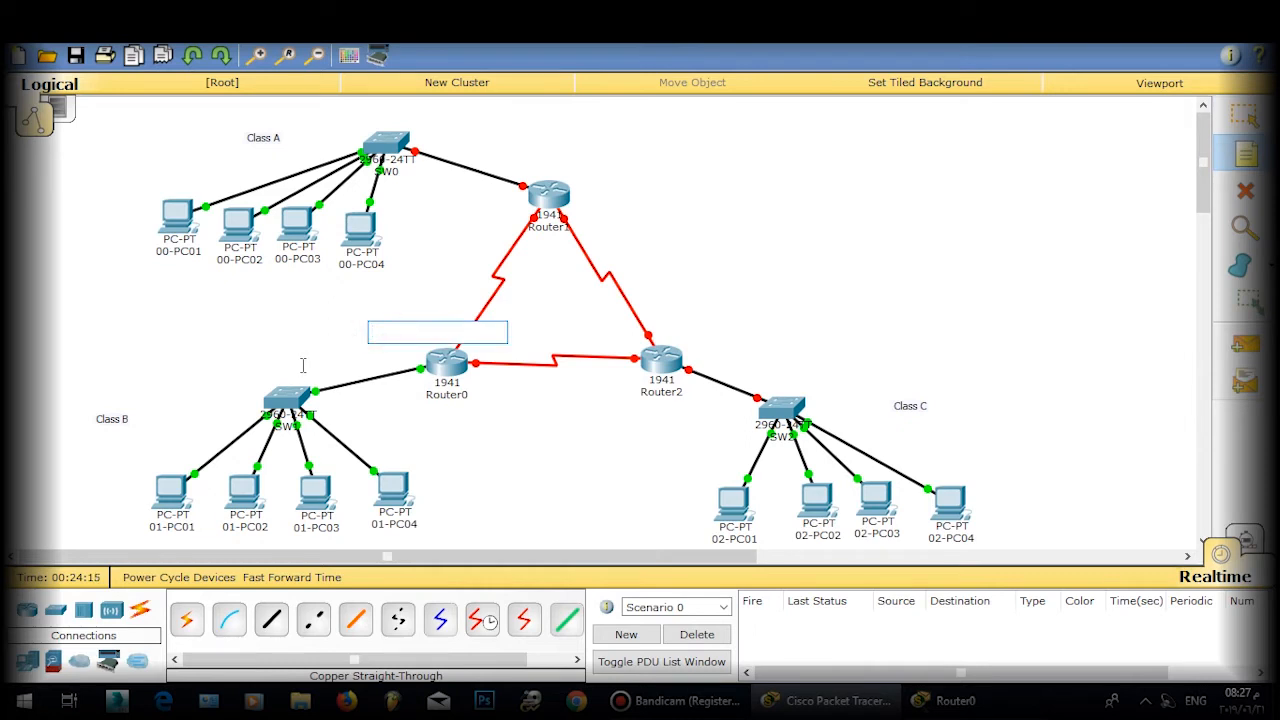
text(2)
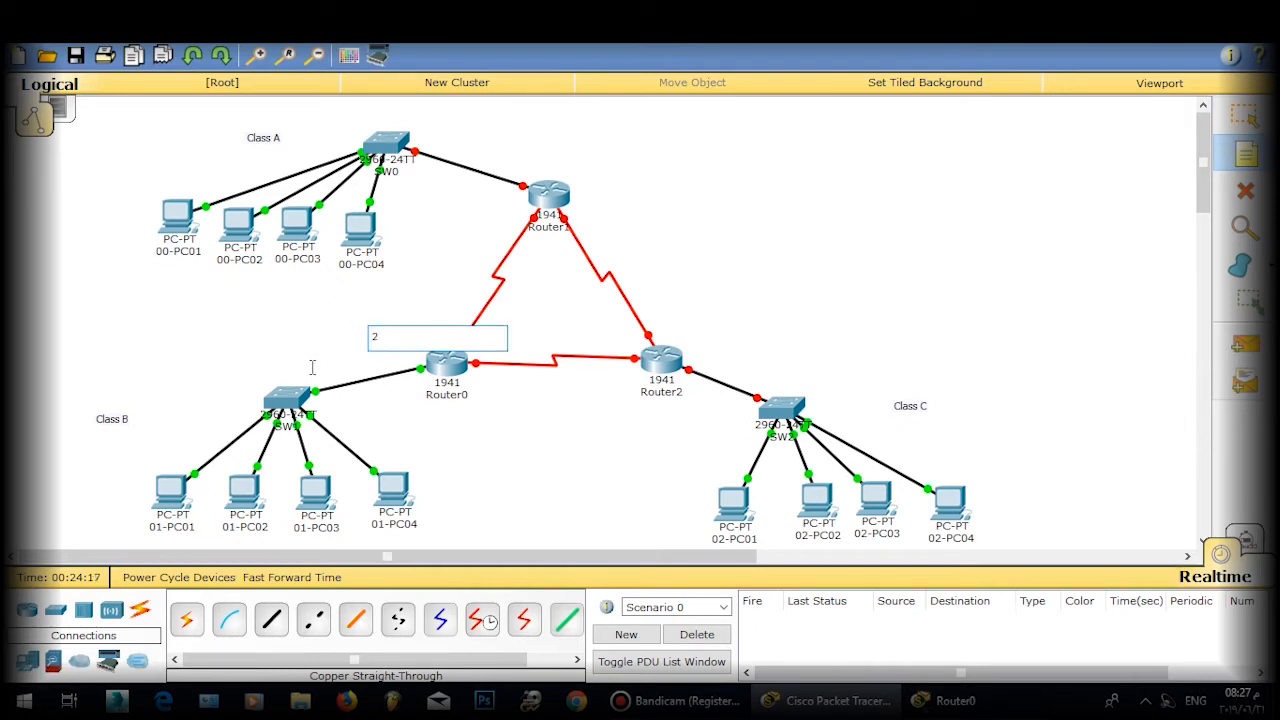
key(BackSpace)
text(198)
key(BackSpace)
text(2.168.100.1/32)
Step: Position the 192.168.100.1/32 note next to the link and bring Router0's console back
click(1245, 115)
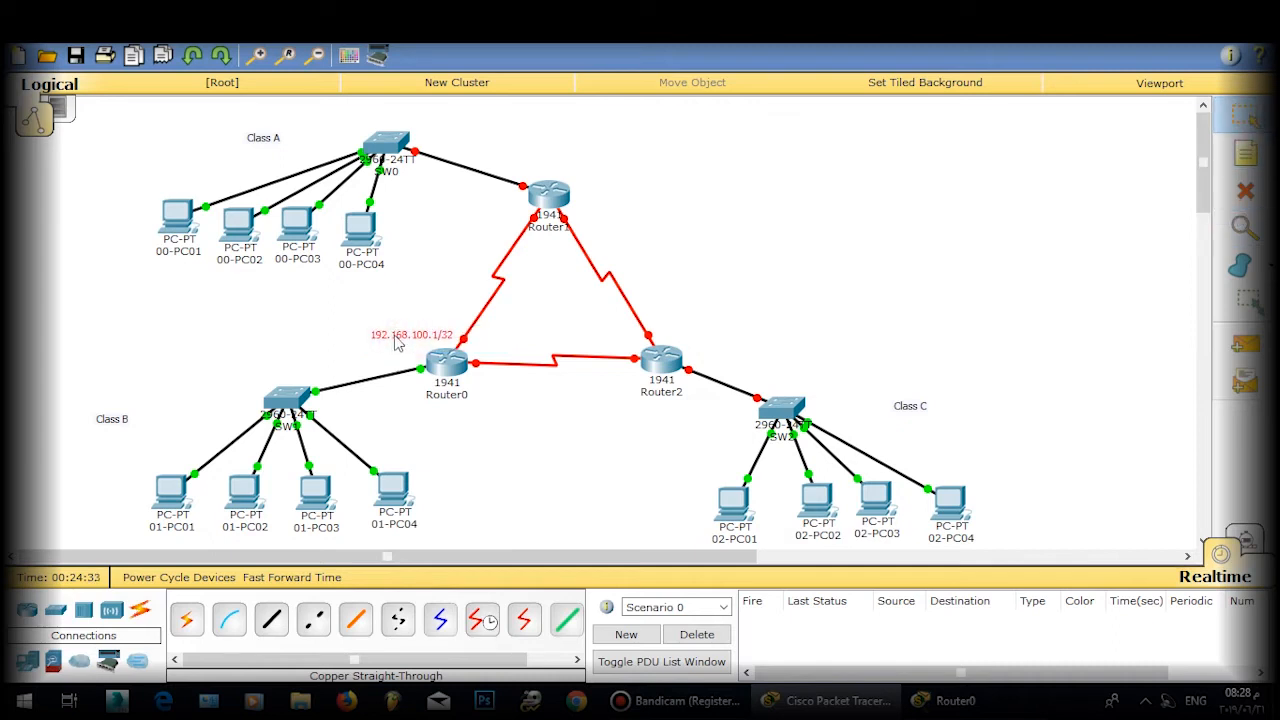
drag(401, 338, 399, 336)
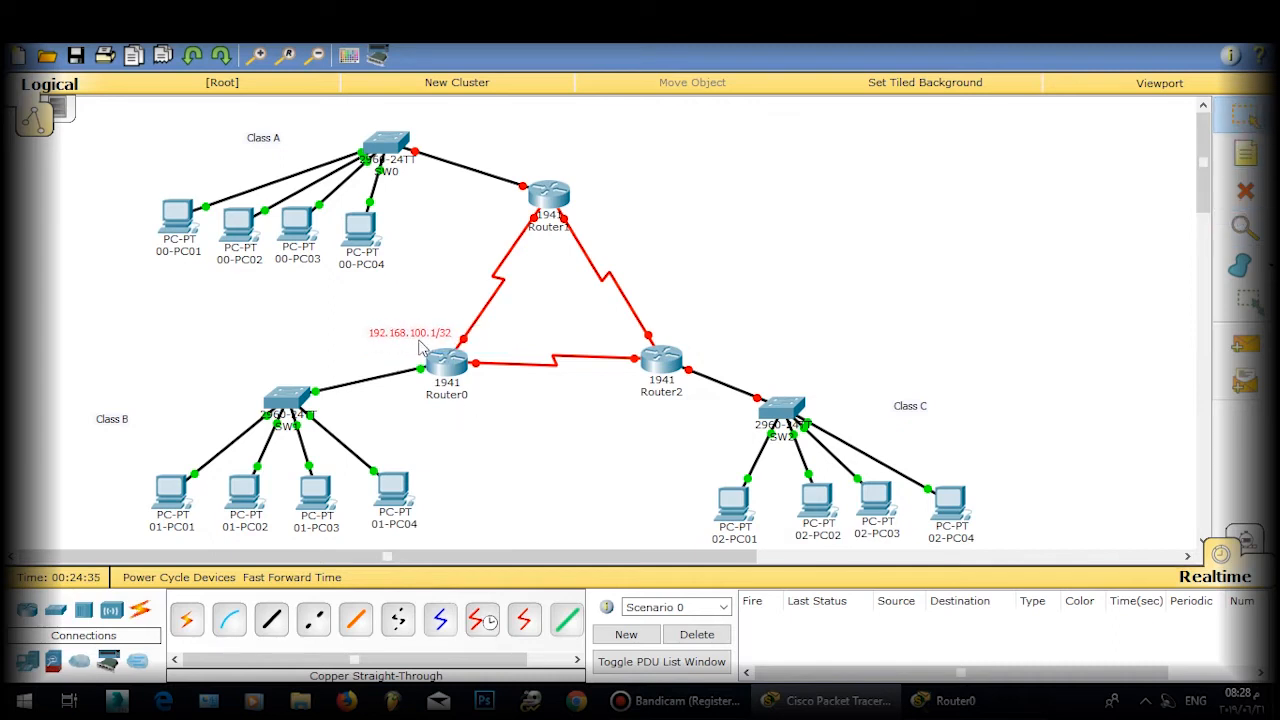
drag(397, 340, 411, 292)
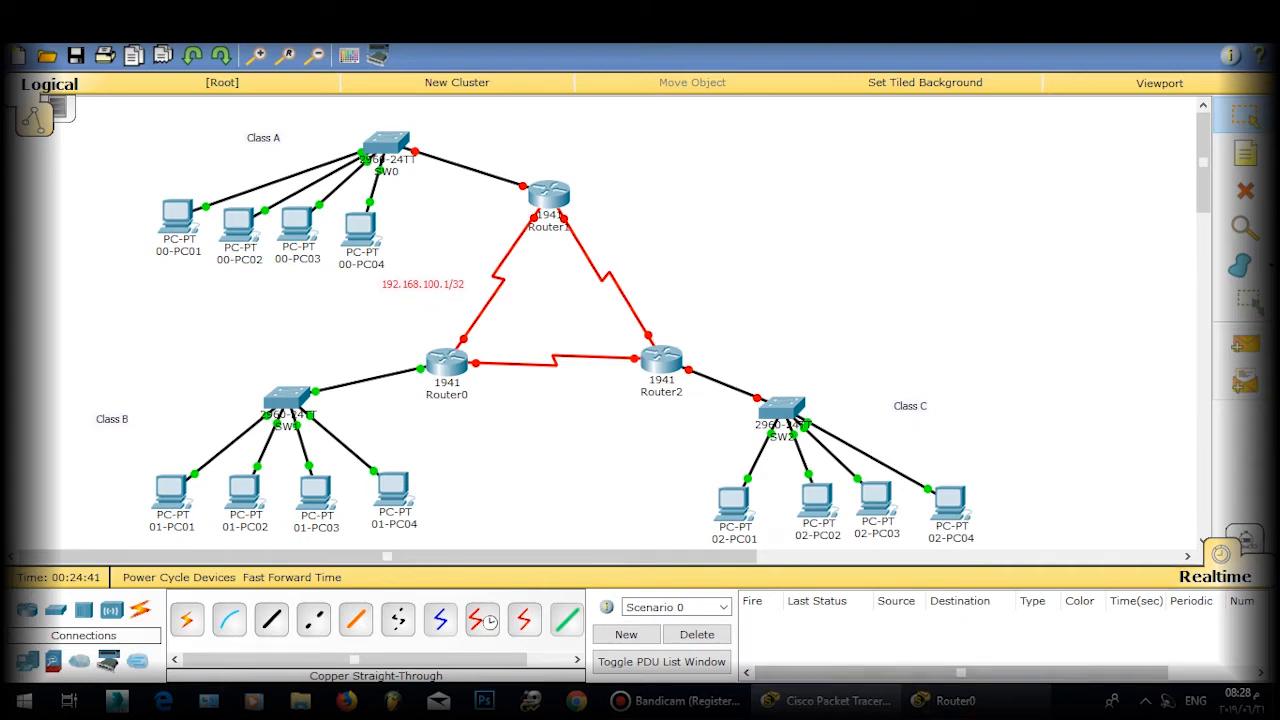
click(945, 700)
scroll(923, 467, down, 10)
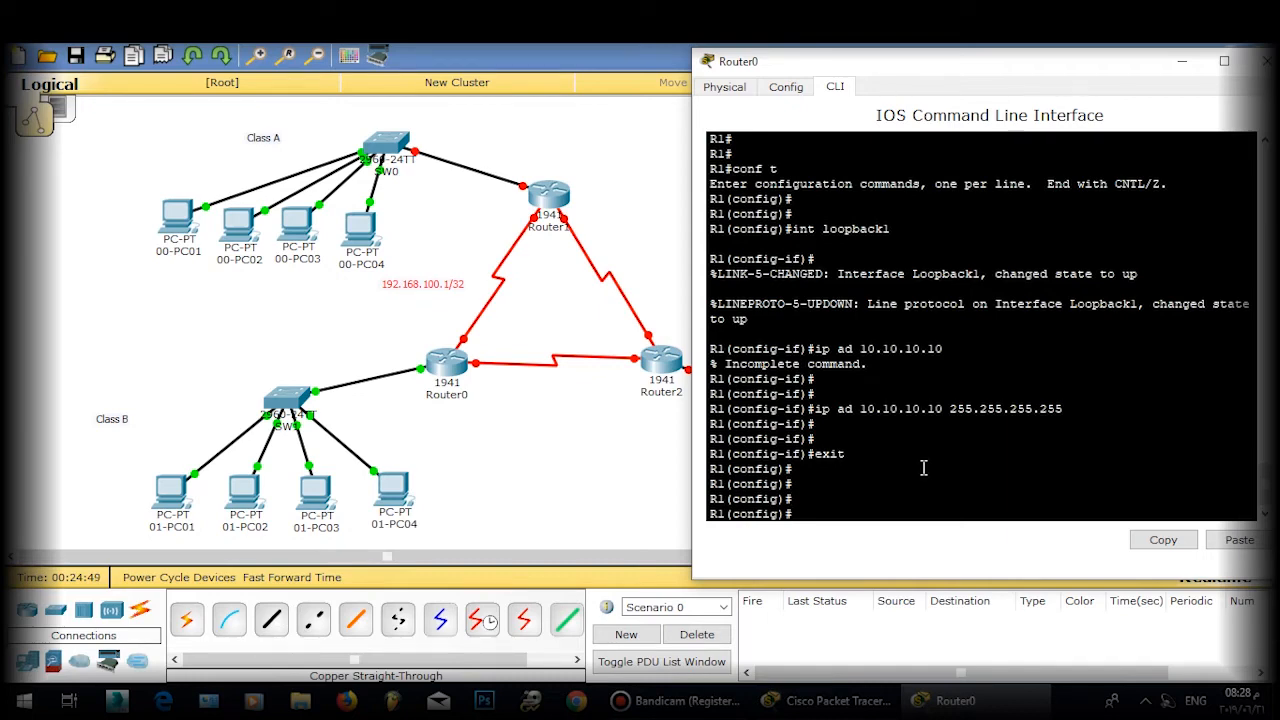
Step: Enter Router0's Serial0/1/0 interface and enable it with no shutdown
text(int s)
click(543, 462)
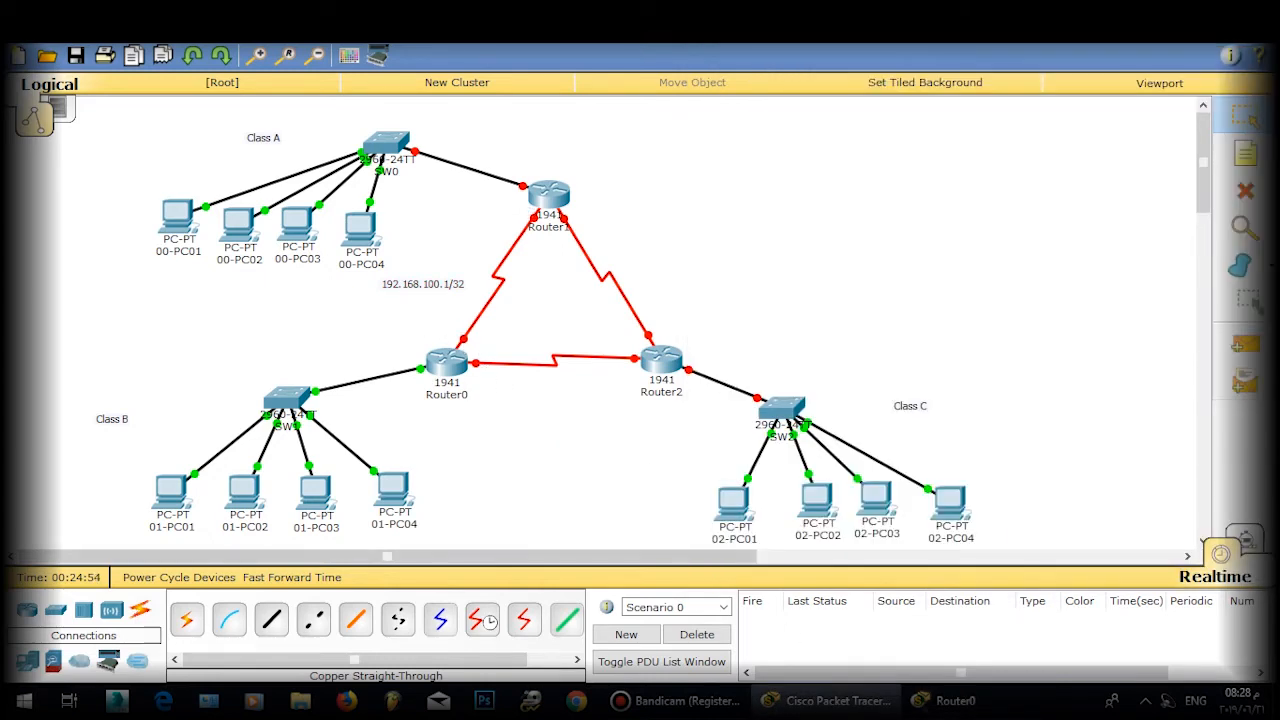
click(955, 700)
text(s 0/0)
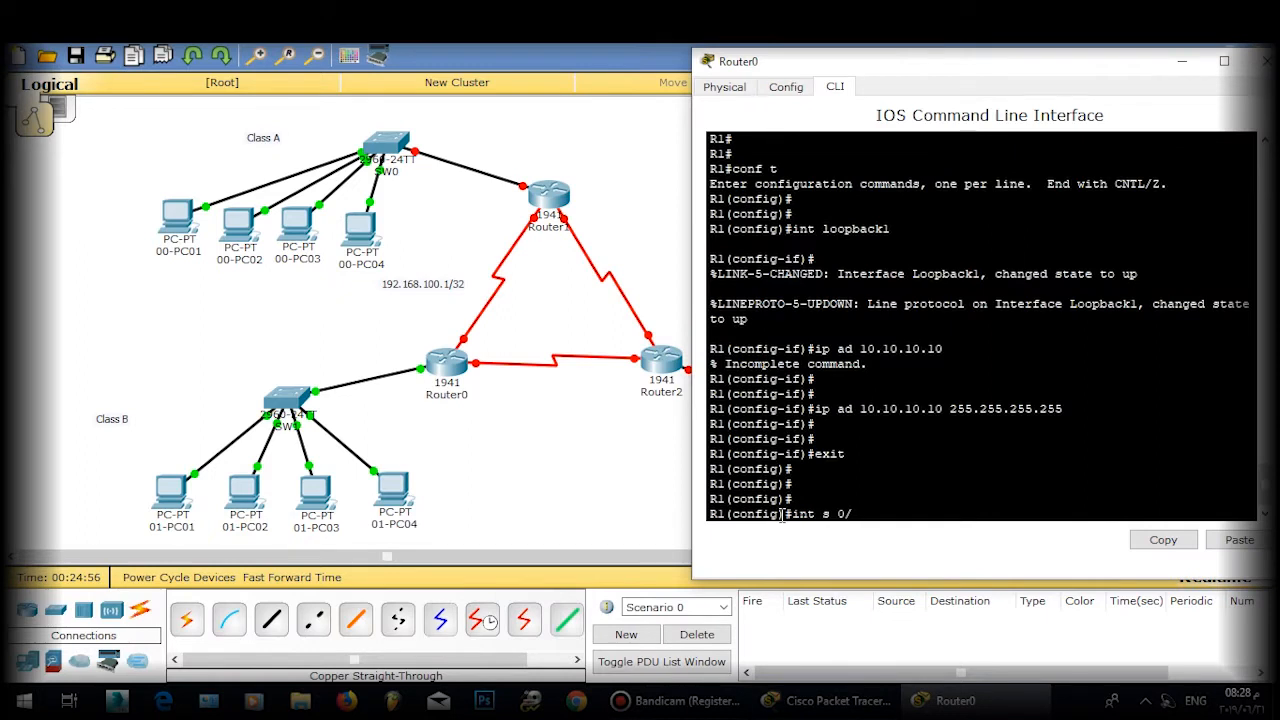
key(BackSpace)
text(1/0)
key(Return)
key(Return)
key(Return)
text(no sh)
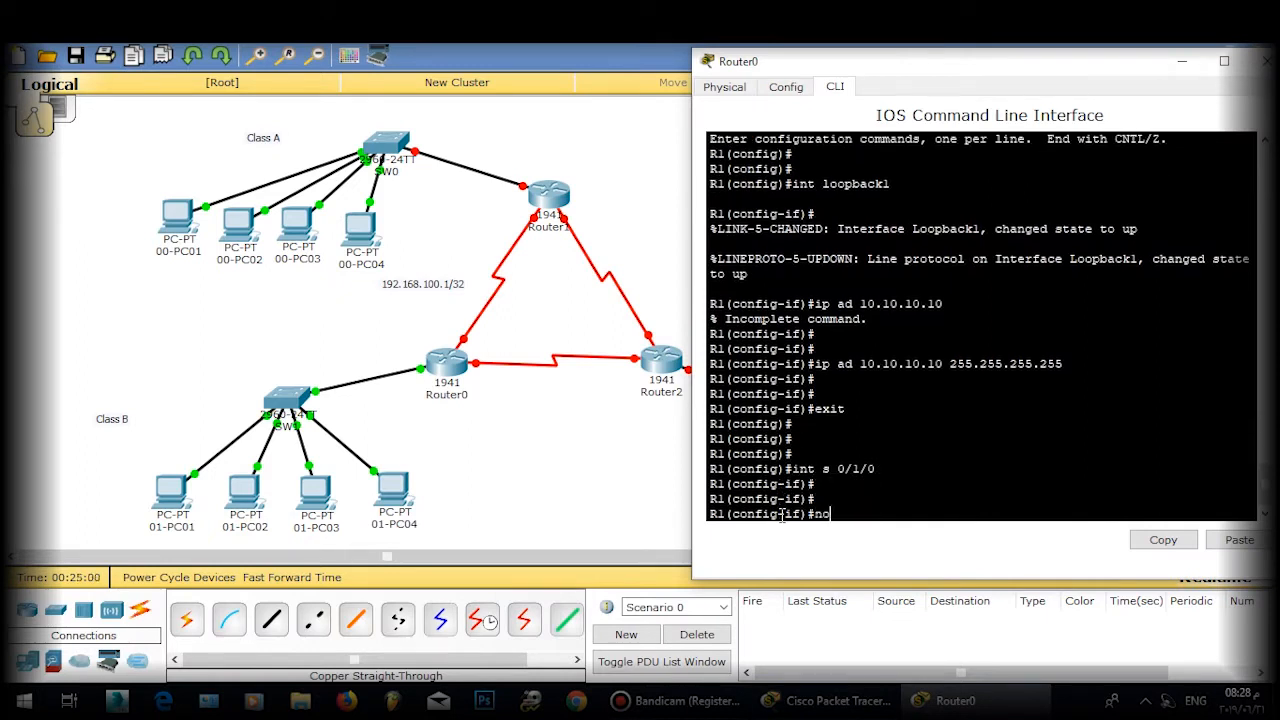
key(Tab)
key(Return)
key(Return)
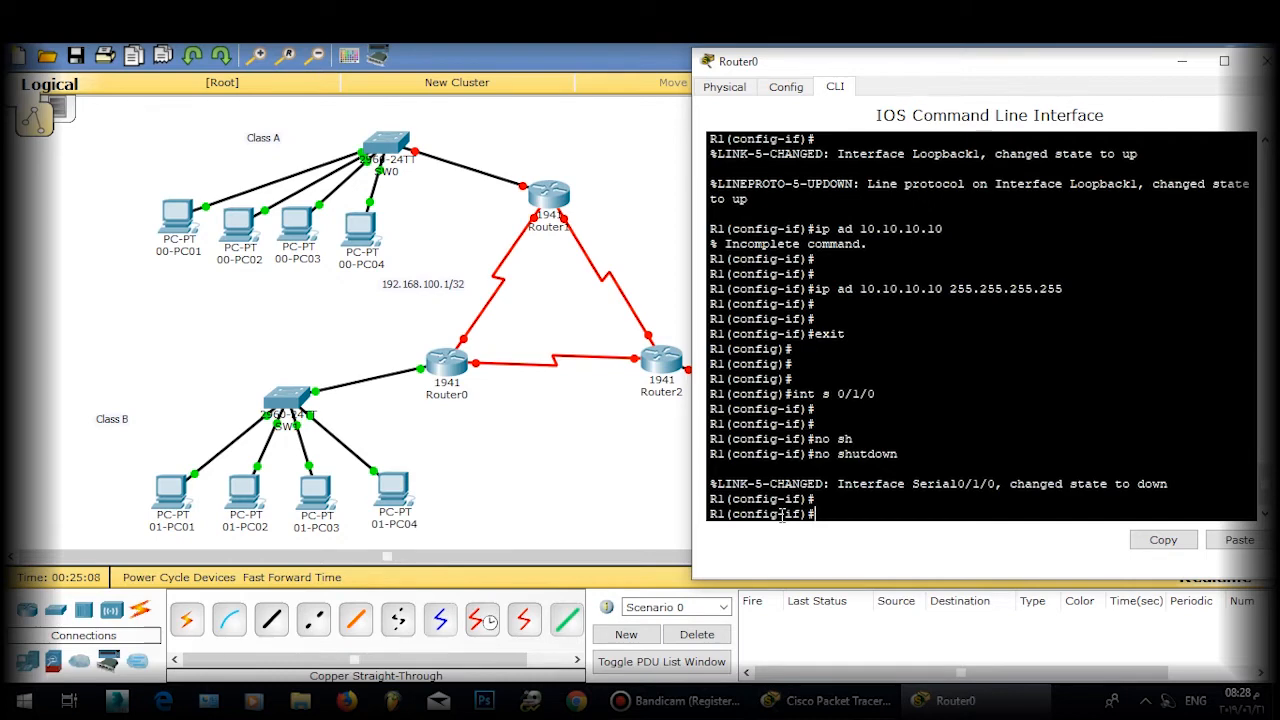
Step: Assign 192.168.100.1 255.255.255.252 to Serial0/1/0 and exit the interface
text(ip ad 192.168.100.1 255.255.255.)
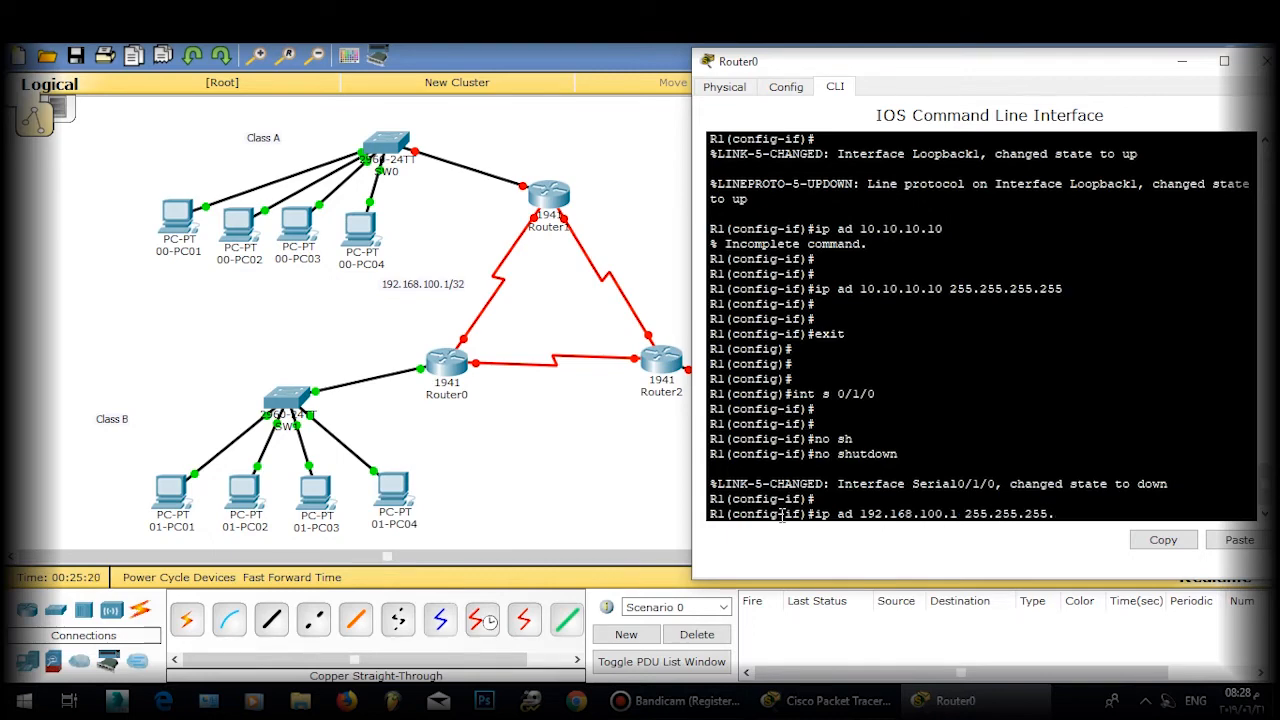
text(252)
key(Return)
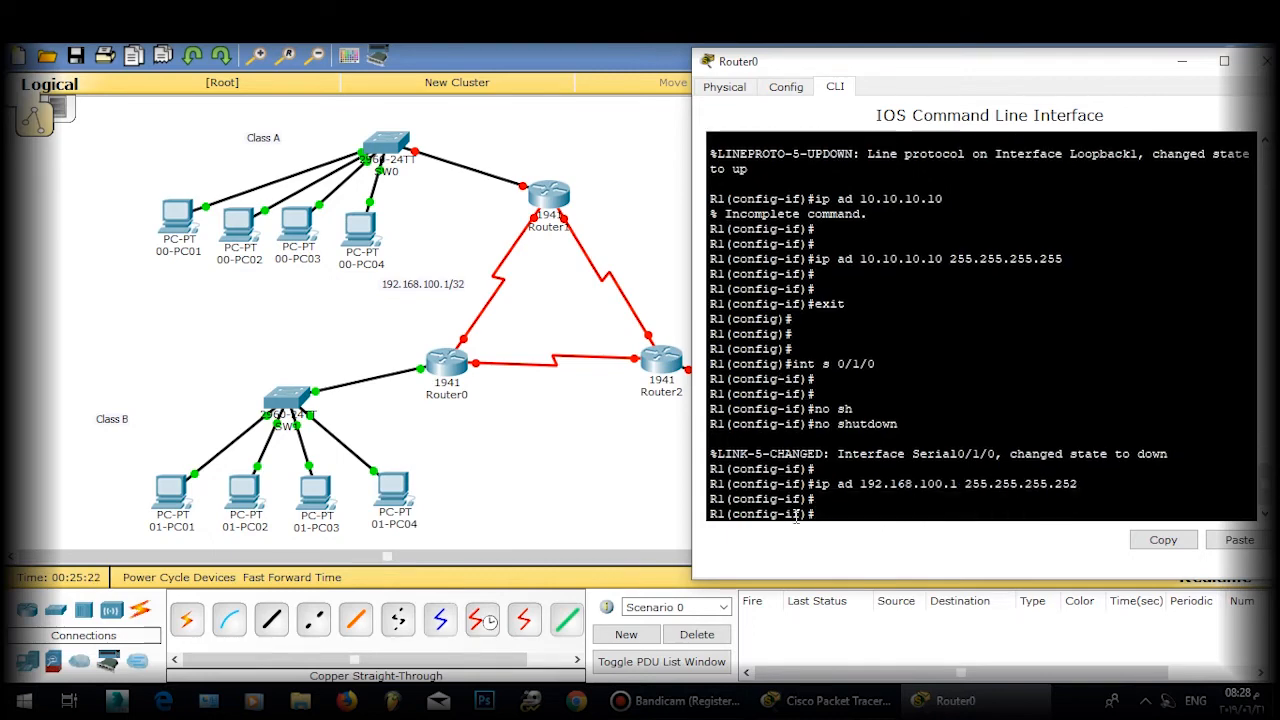
key(Return)
text(exit)
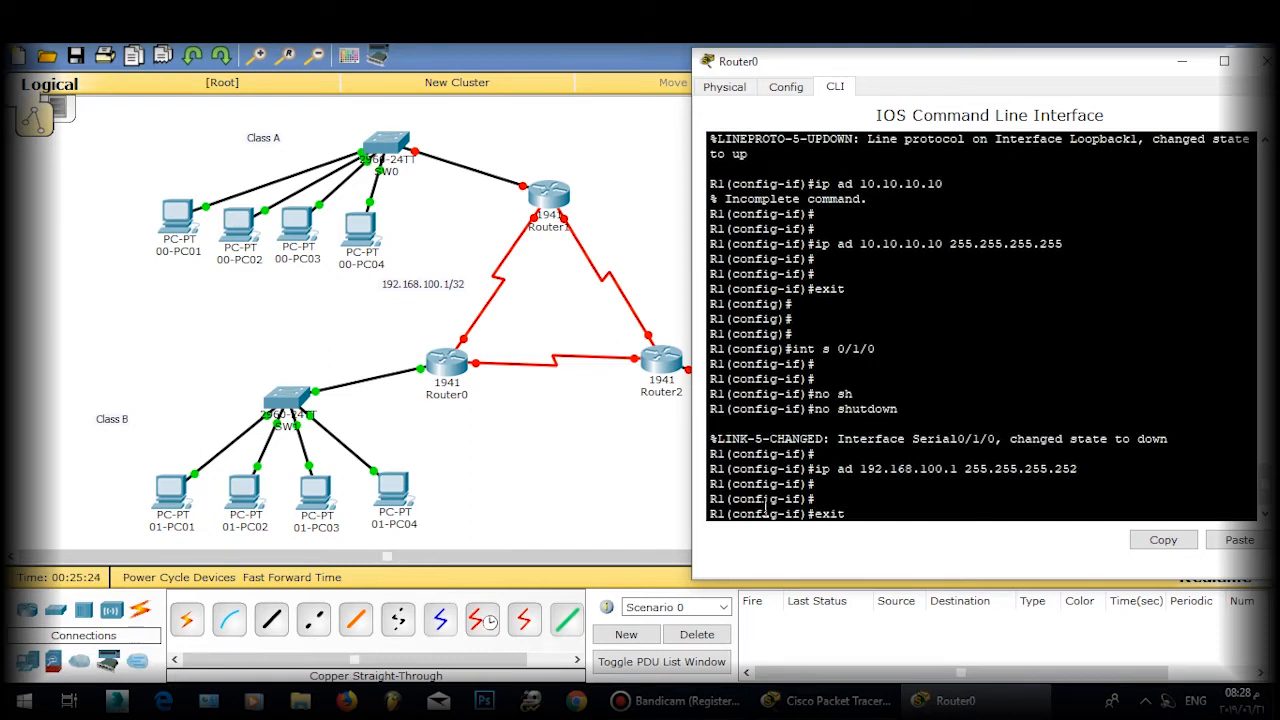
key(Return)
key(Return)
click(953, 438)
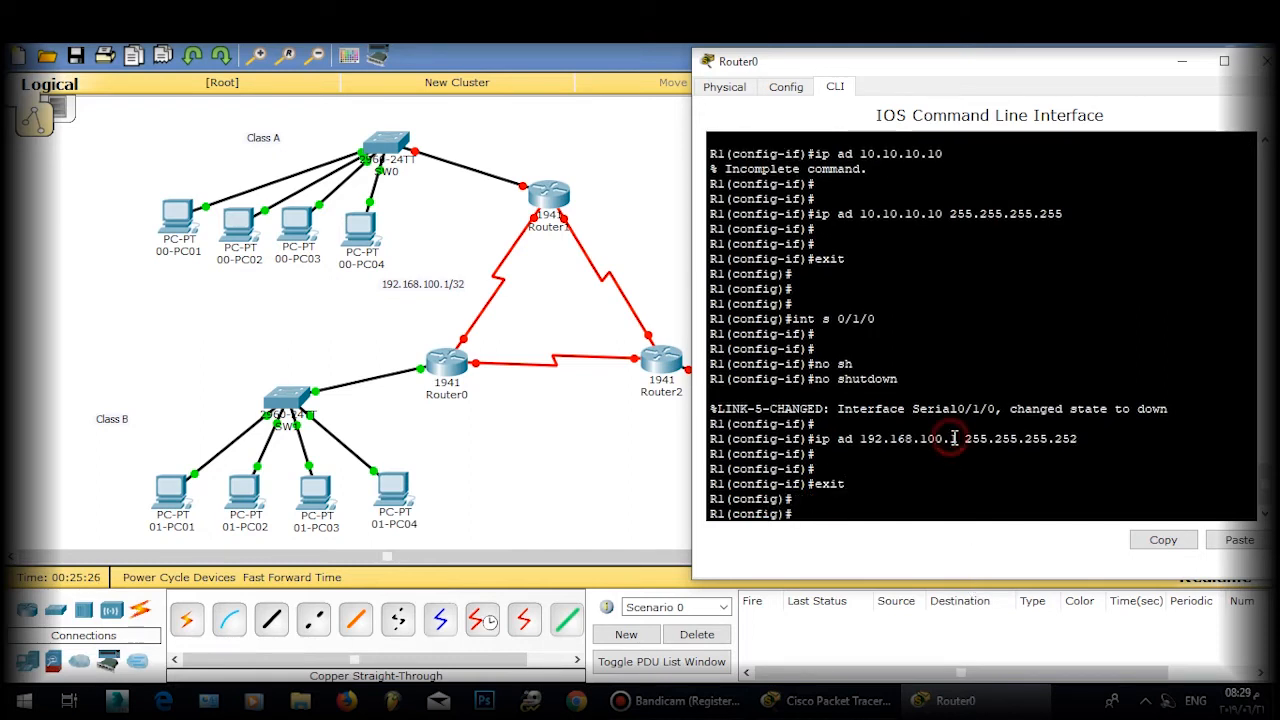
drag(953, 438, 947, 440)
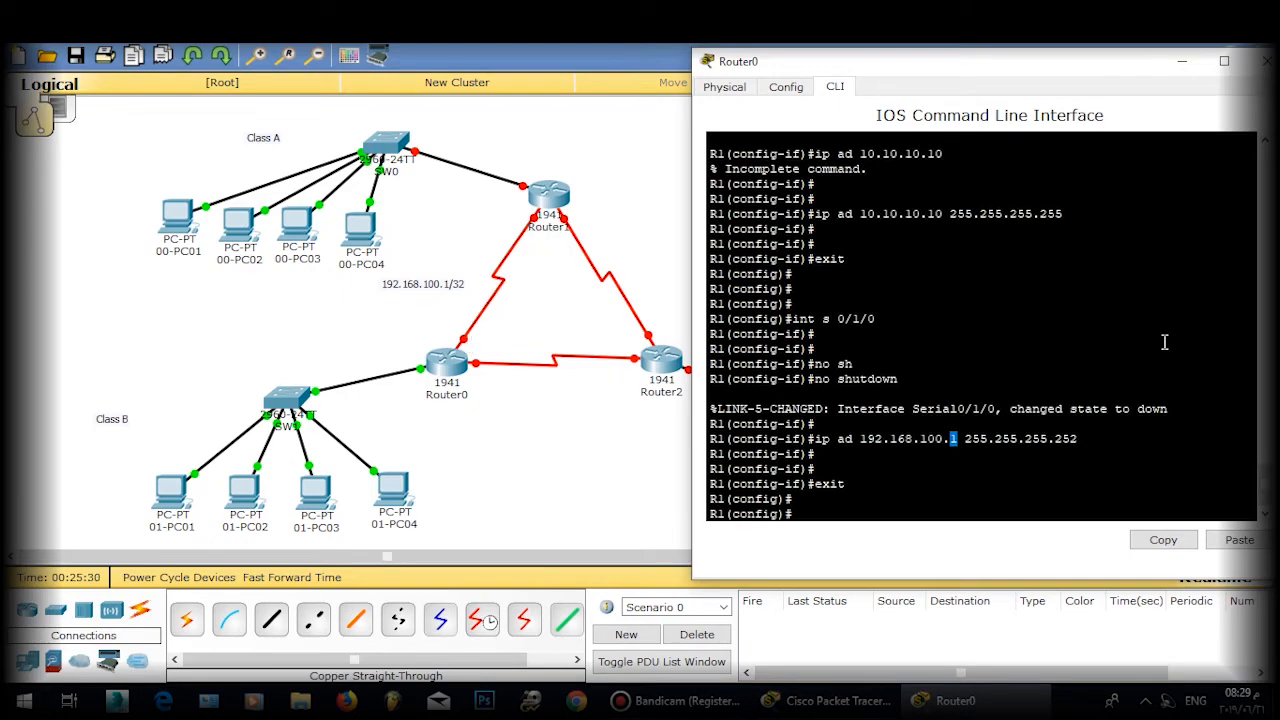
Step: Reopen Router0's console and save the configuration with do wr
click(1265, 61)
click(545, 200)
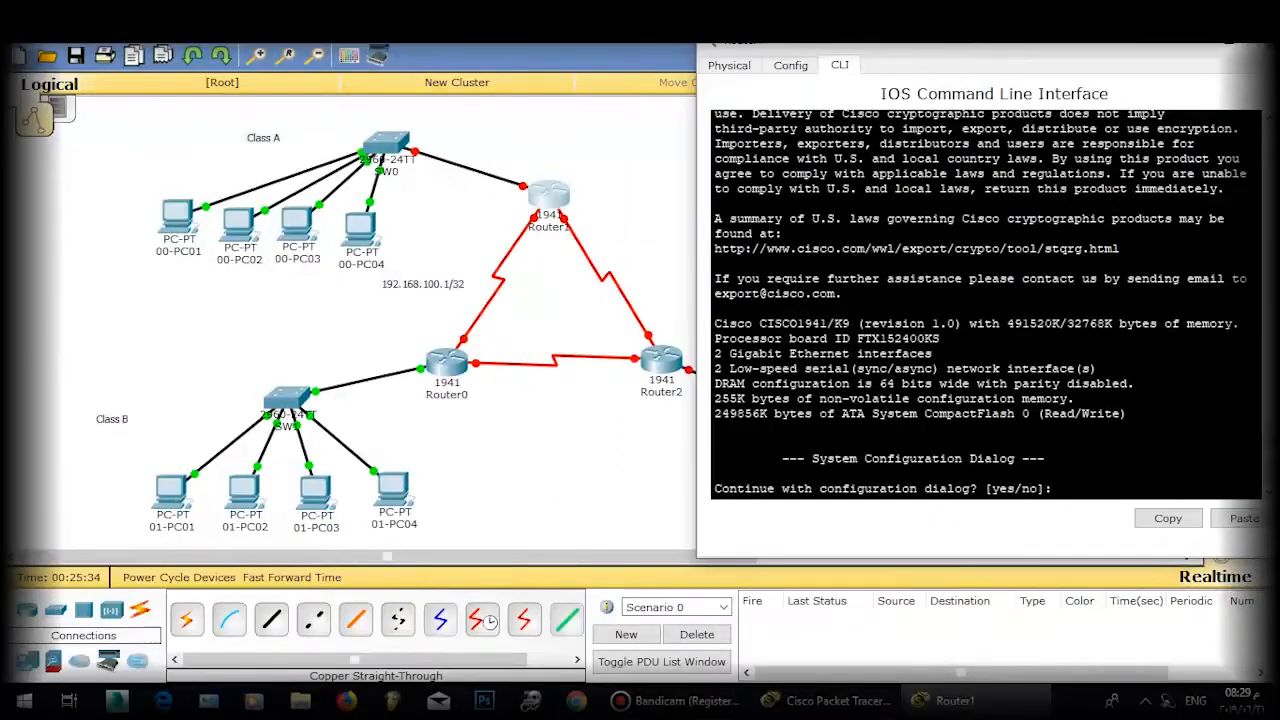
click(1270, 41)
click(446, 366)
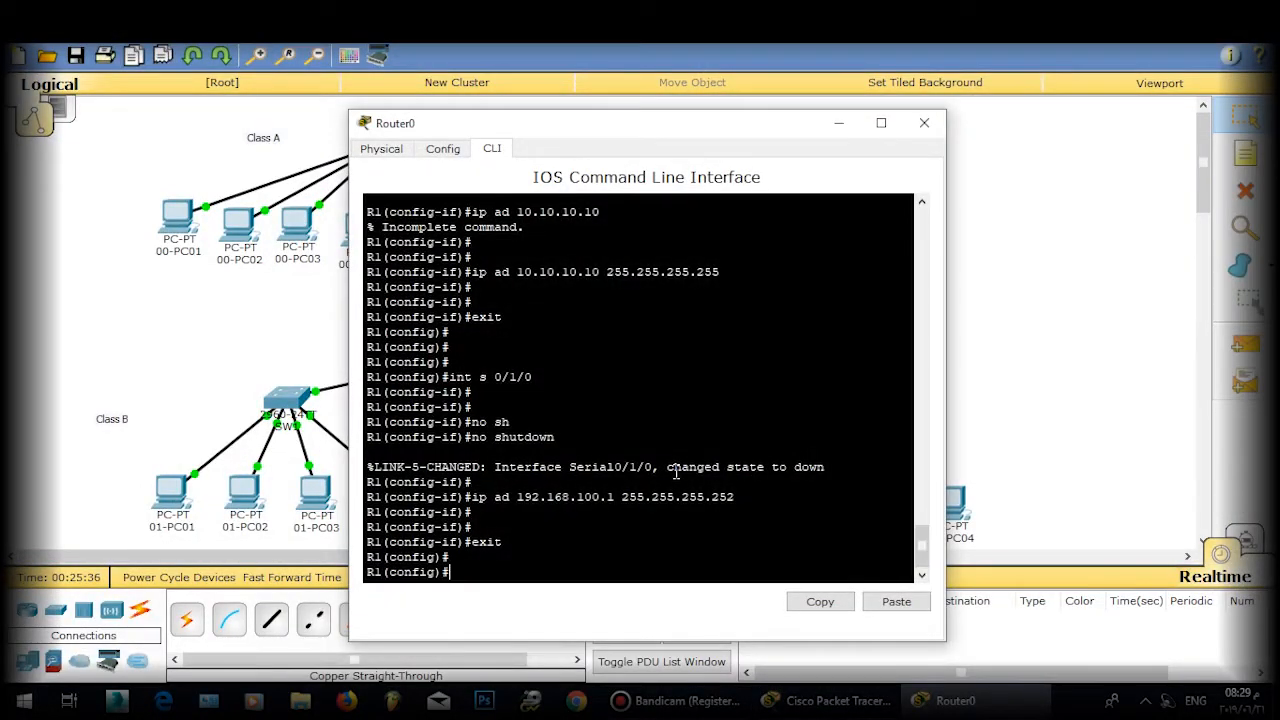
text(do wr)
key(Return)
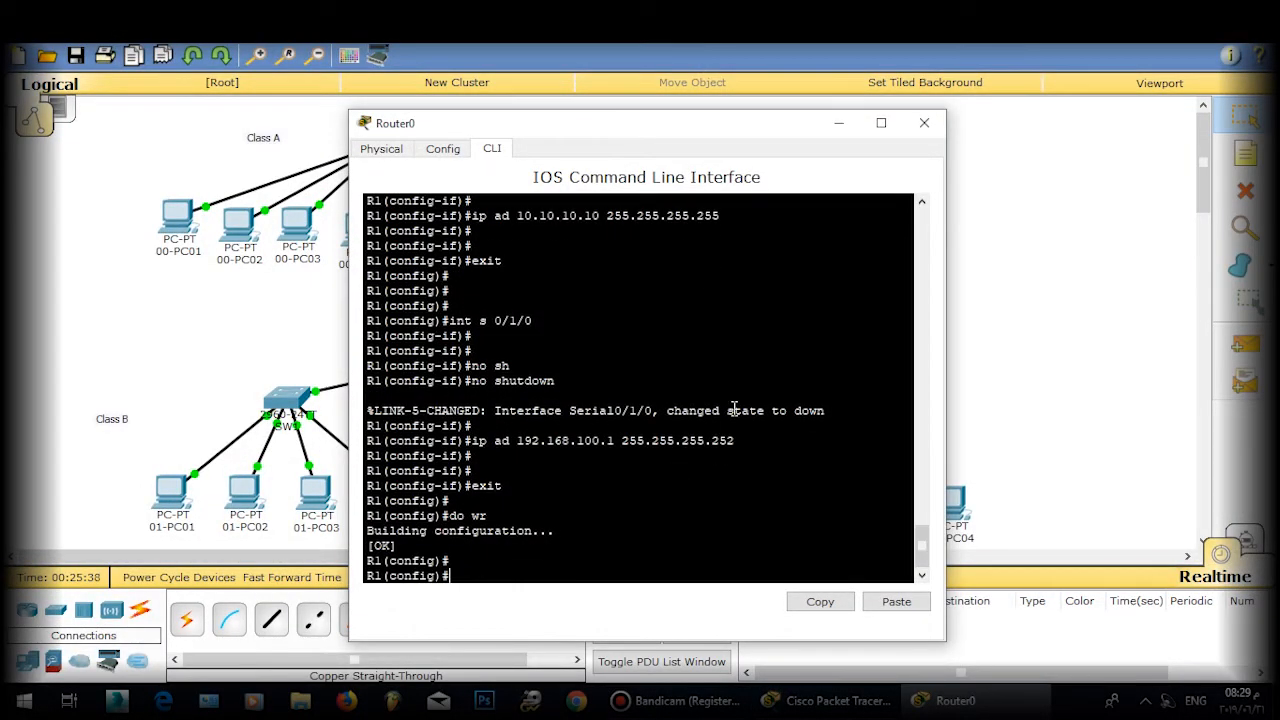
text(exit)
key(Return)
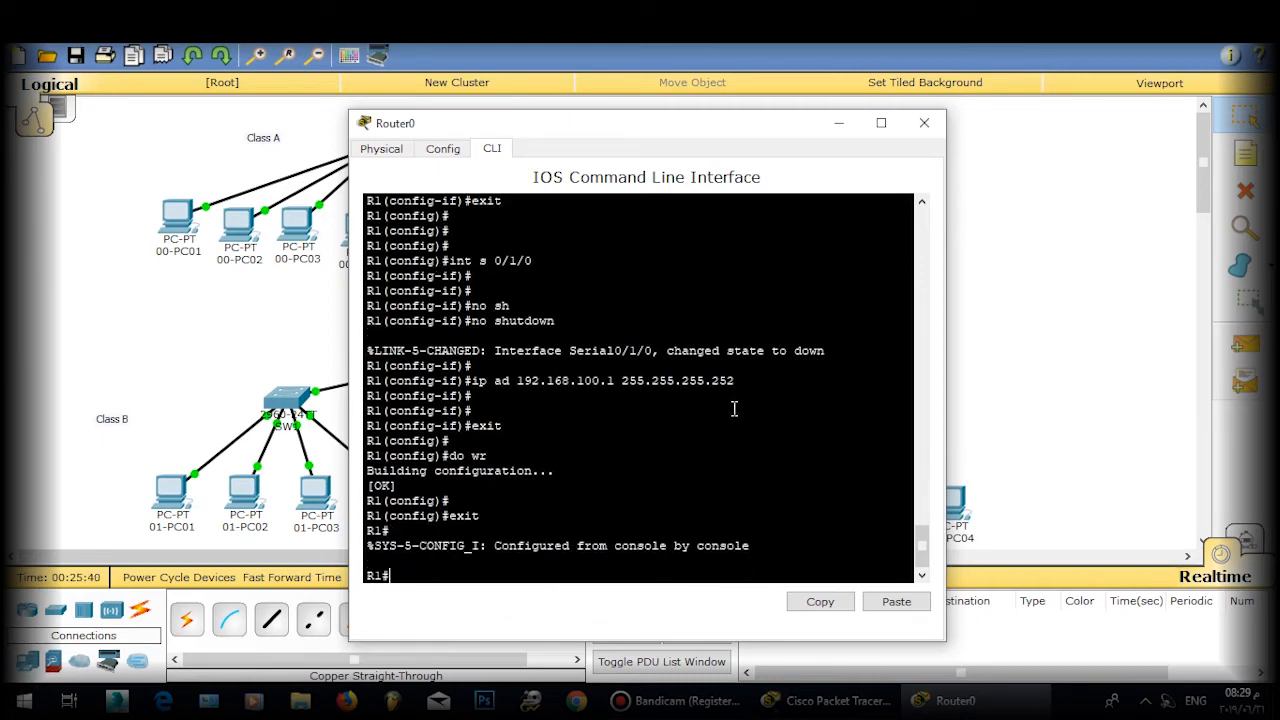
Step: Save again with wr and do wr from configuration mode, then close the console
text(wr)
key(Return)
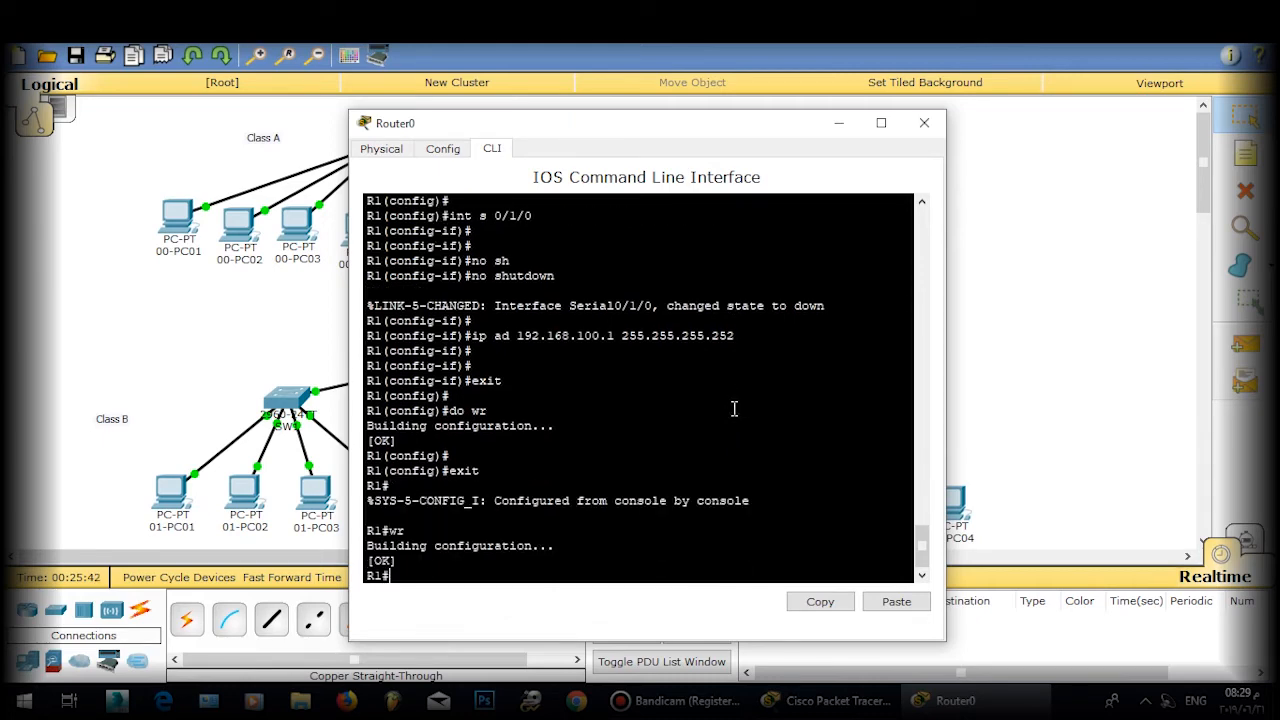
text(conf t)
key(Return)
key(Return)
text(do)
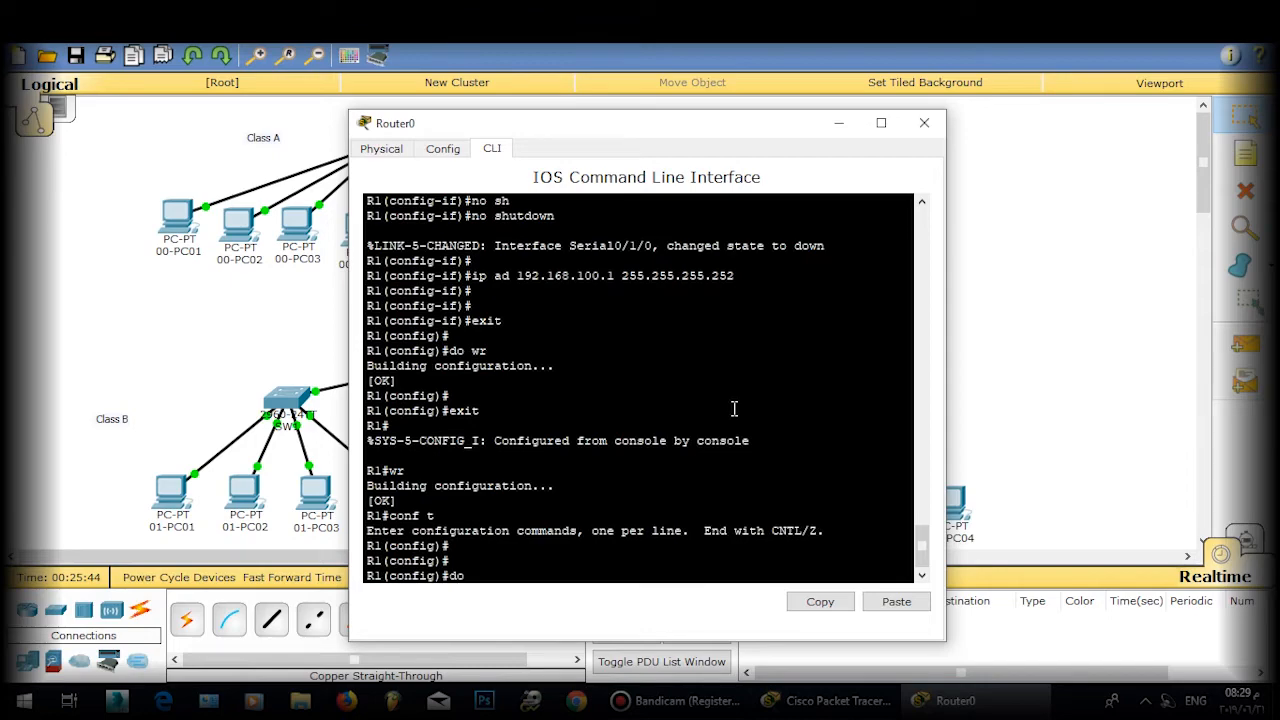
text( wr)
key(Return)
click(919, 123)
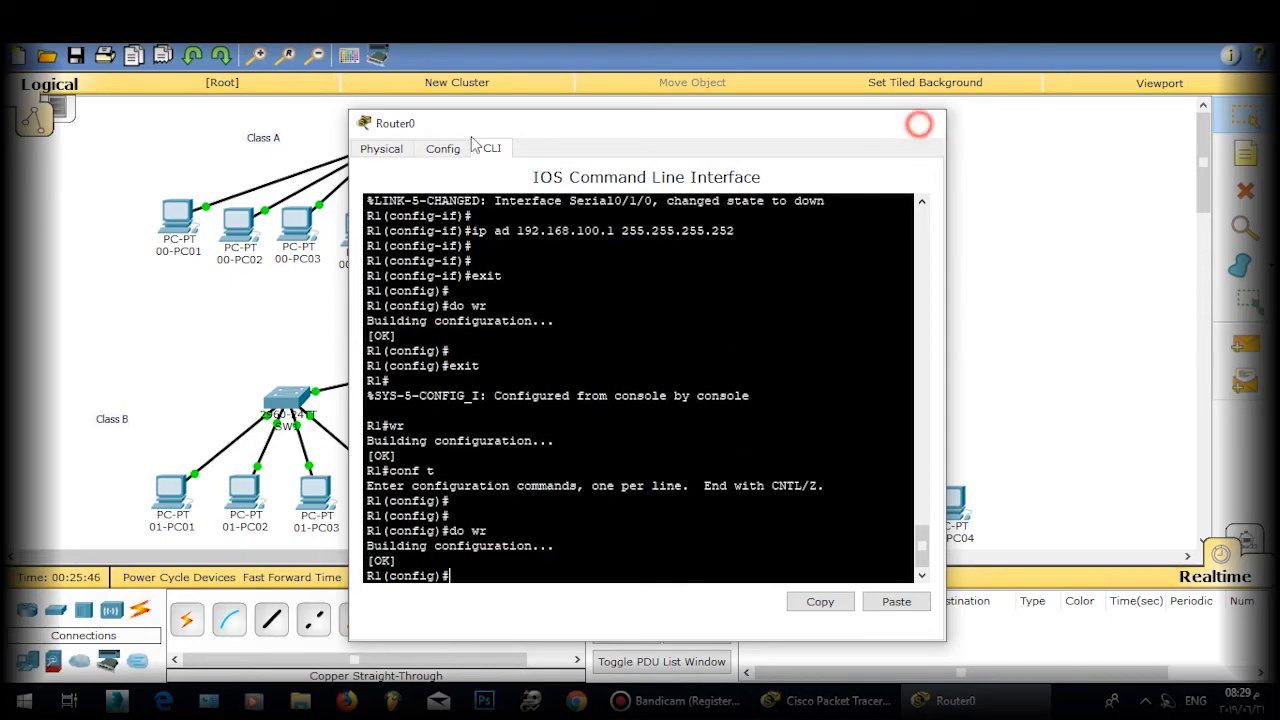
Step: Rename the lower-left router's label to R1
double_click(549, 196)
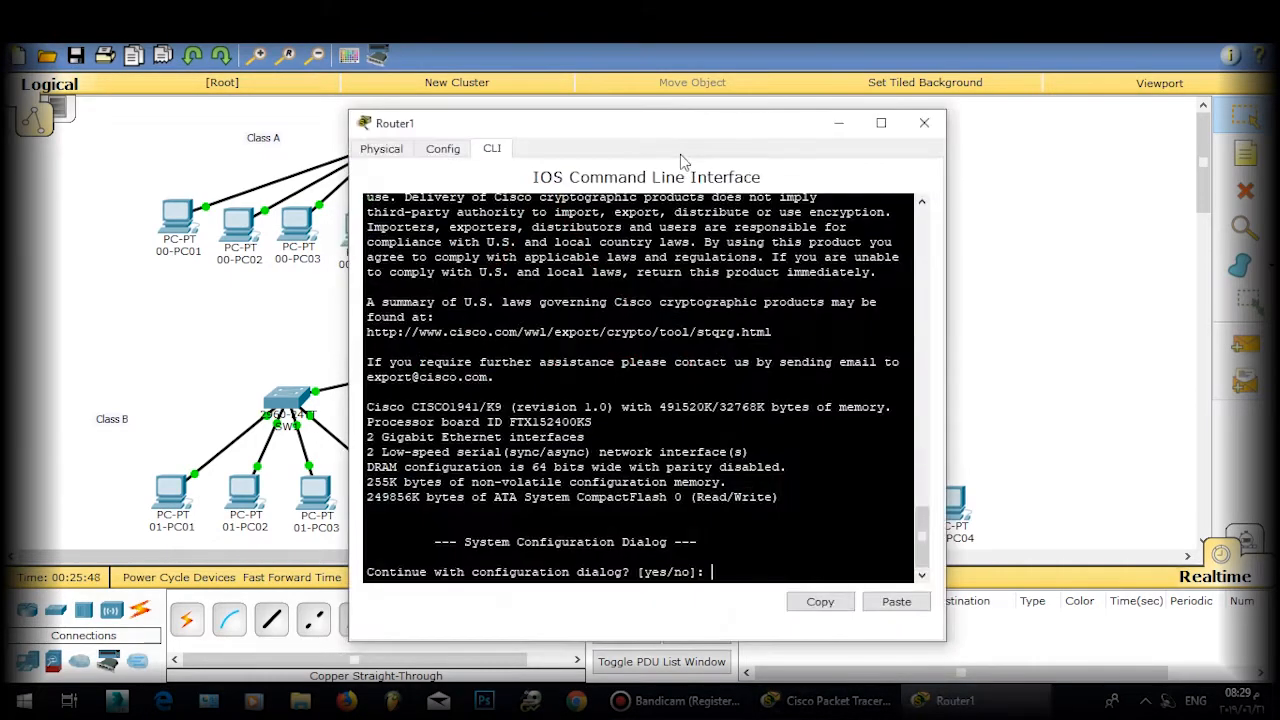
drag(688, 126, 980, 88)
text(bo)
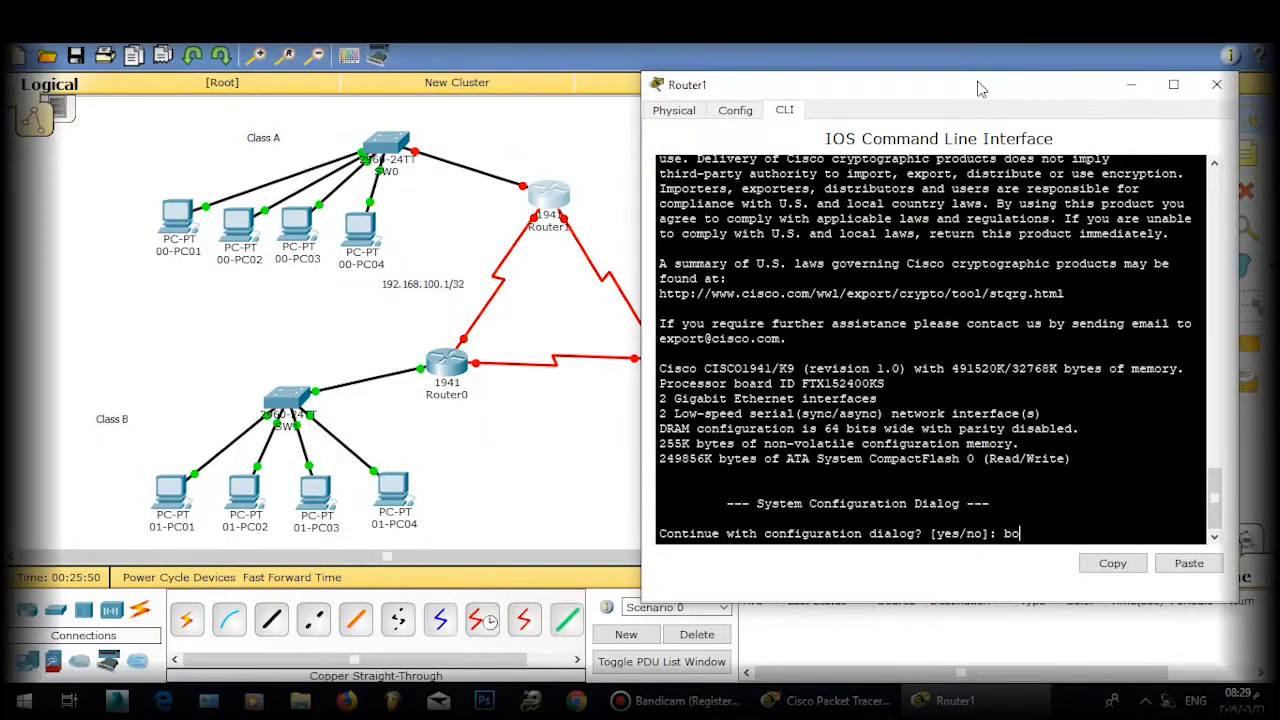
click(1217, 84)
click(458, 396)
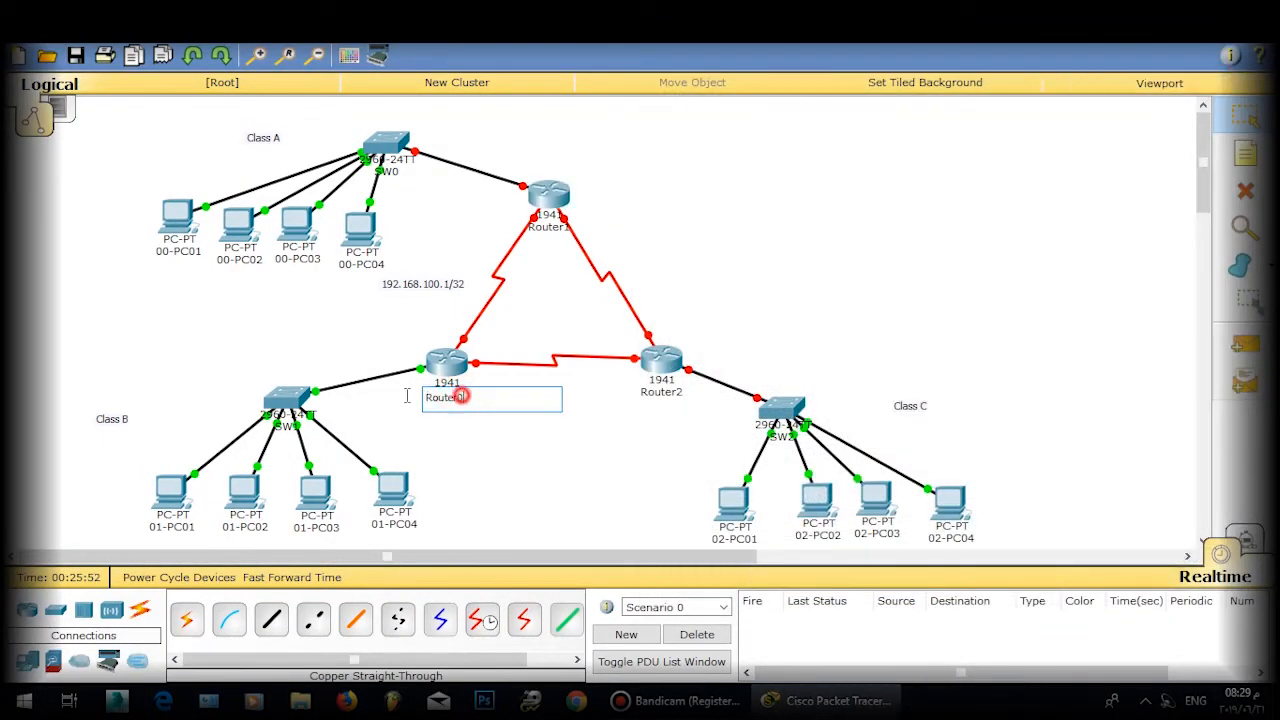
drag(407, 396, 395, 404)
text(R1)
click(452, 458)
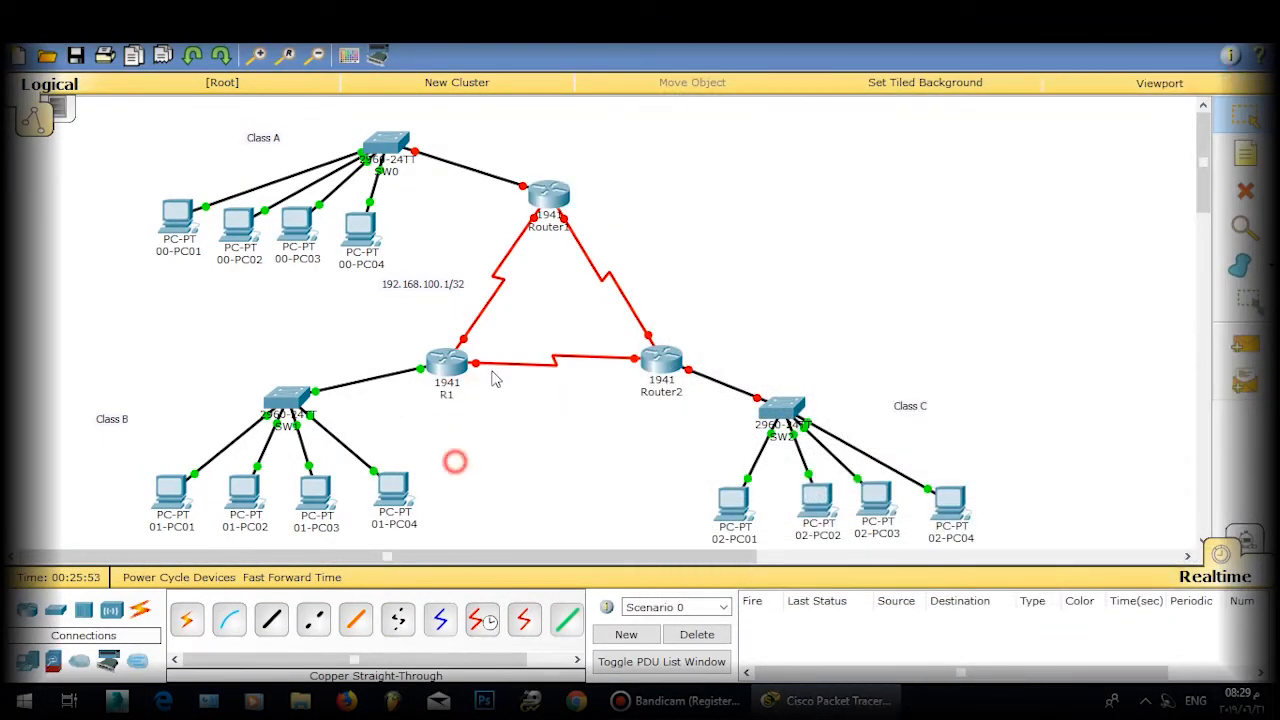
Step: On Router1's console, decline the initial configuration dialog and enter enable mode
click(543, 193)
drag(546, 129, 691, 96)
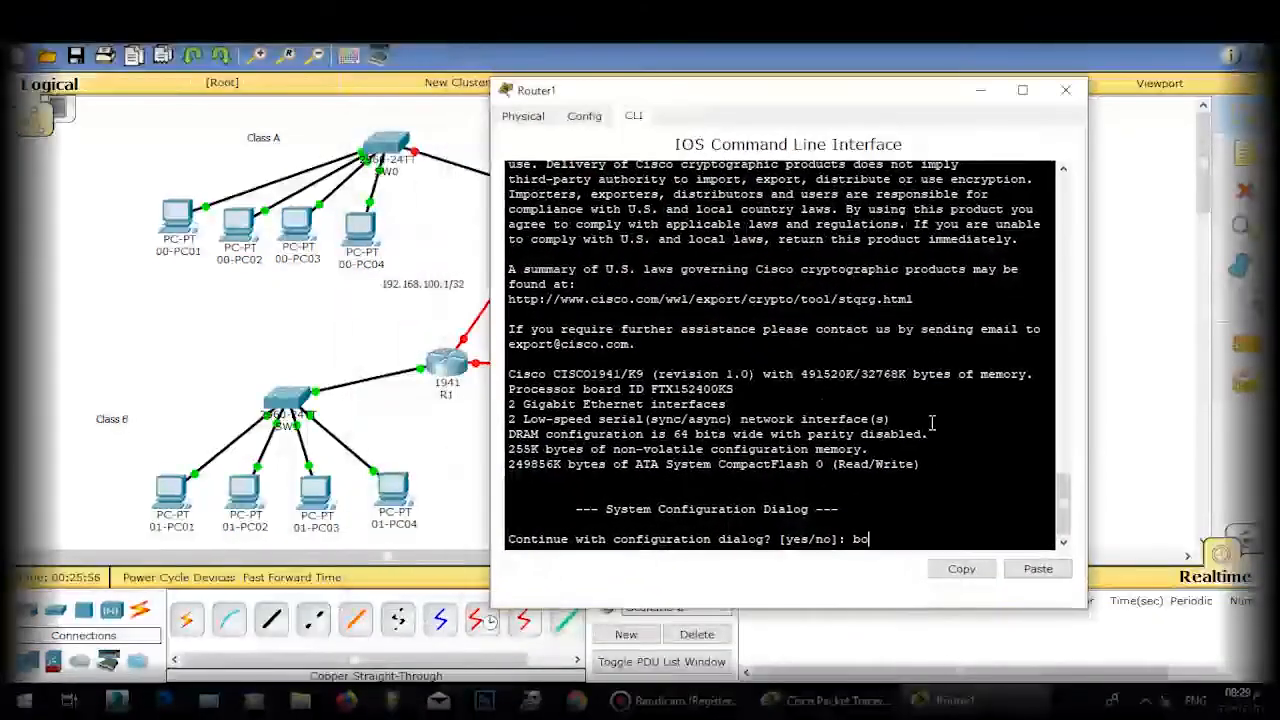
text(bo)
key(Return)
text(no)
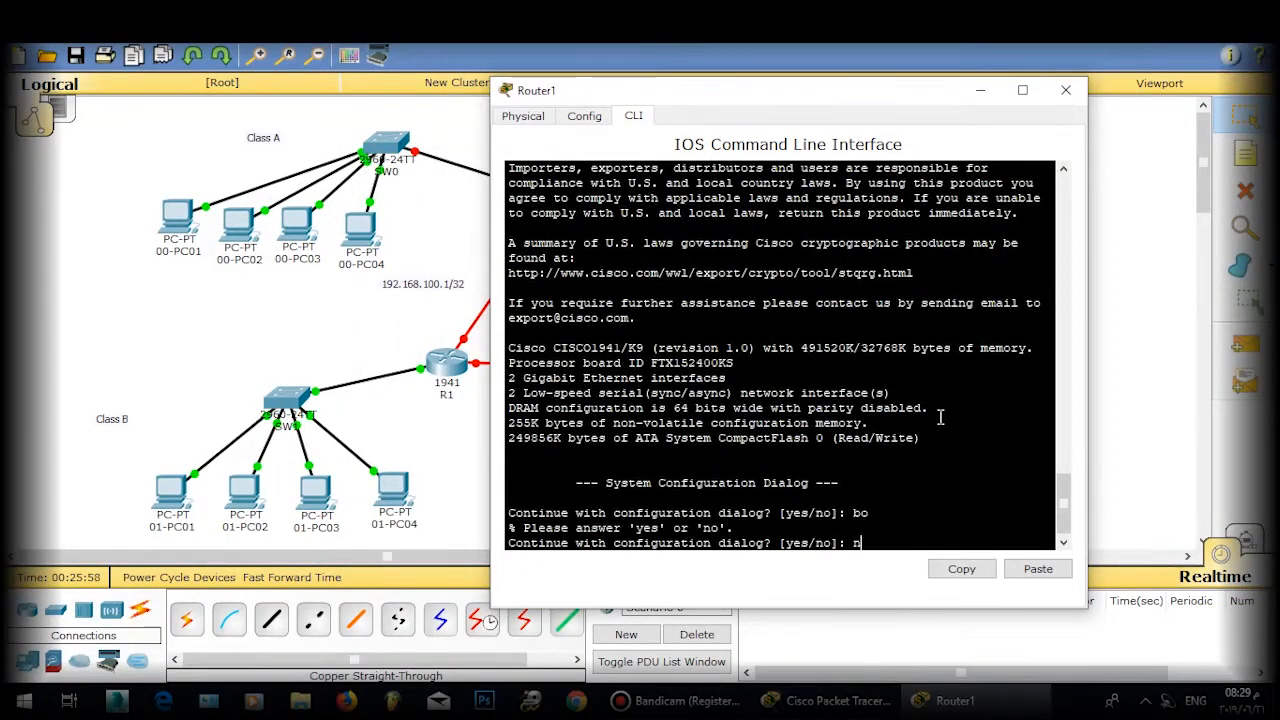
key(Return)
key(Return)
key(Return)
text(ena)
key(Return)
text(\)
key(Return)
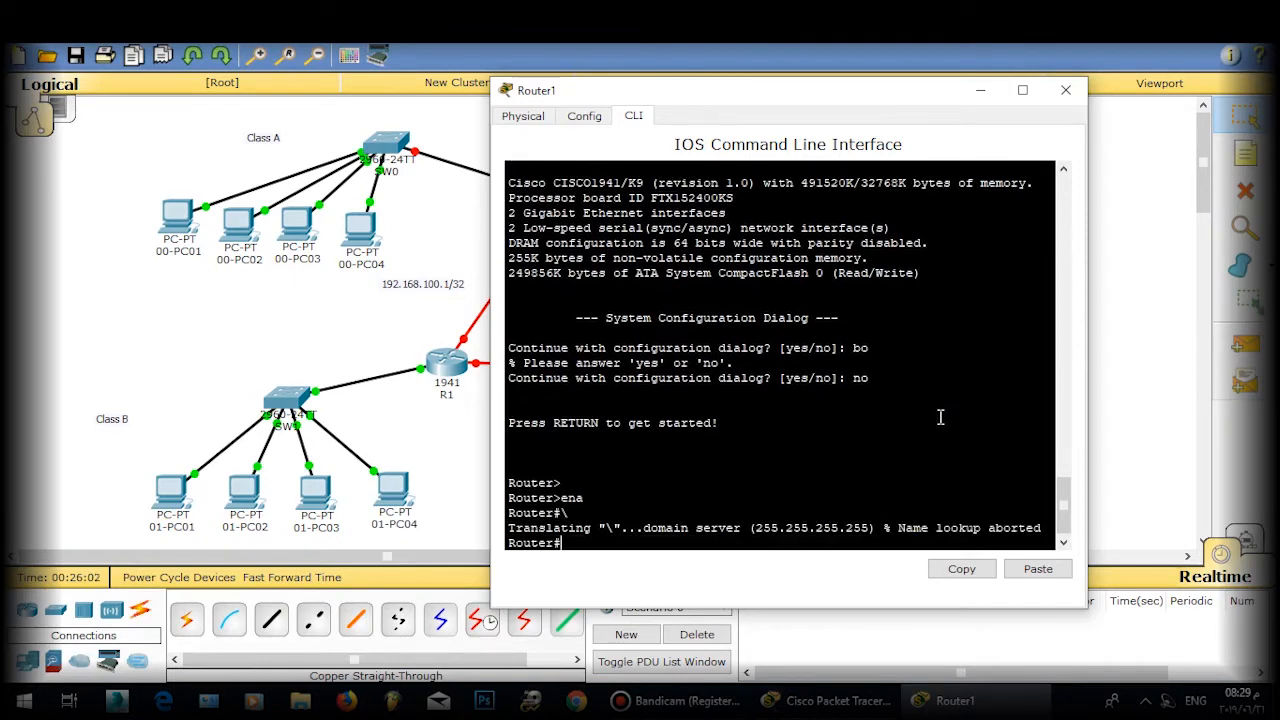
text(ena)
key(Return)
key(Return)
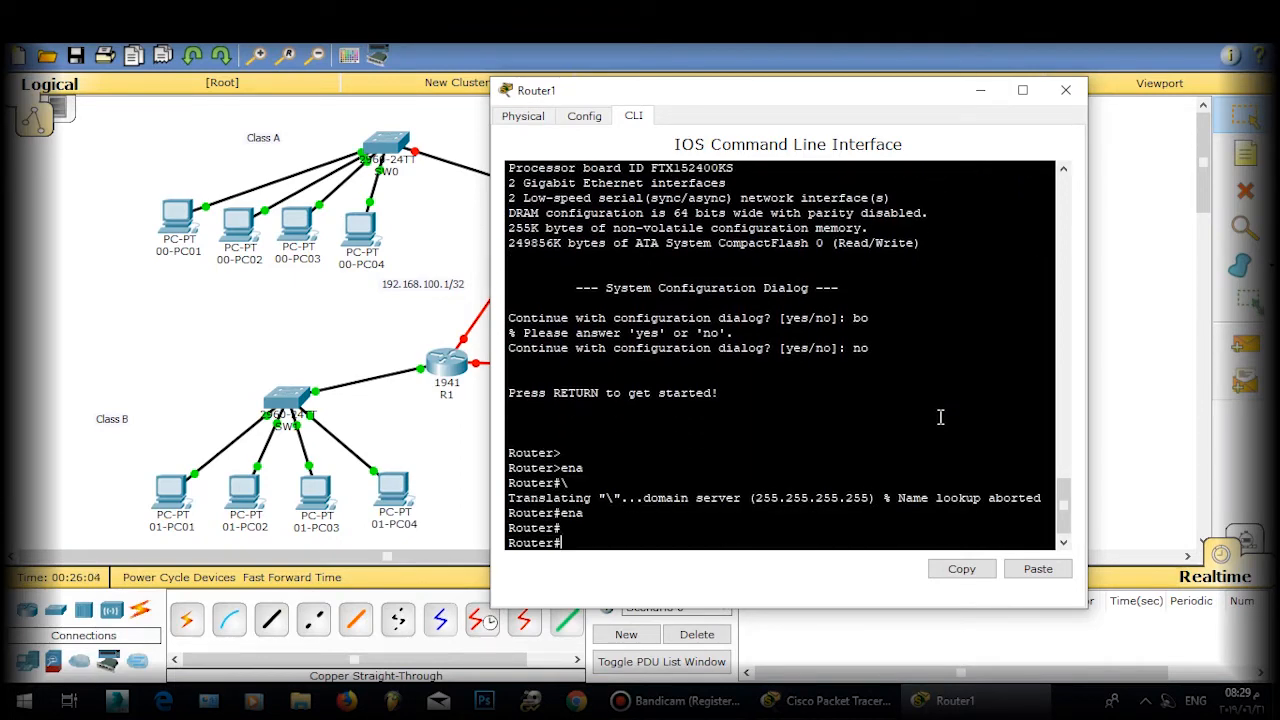
Step: Set Router1's hostname to R0
text(conf t)
key(Return)
key(Return)
key(Return)
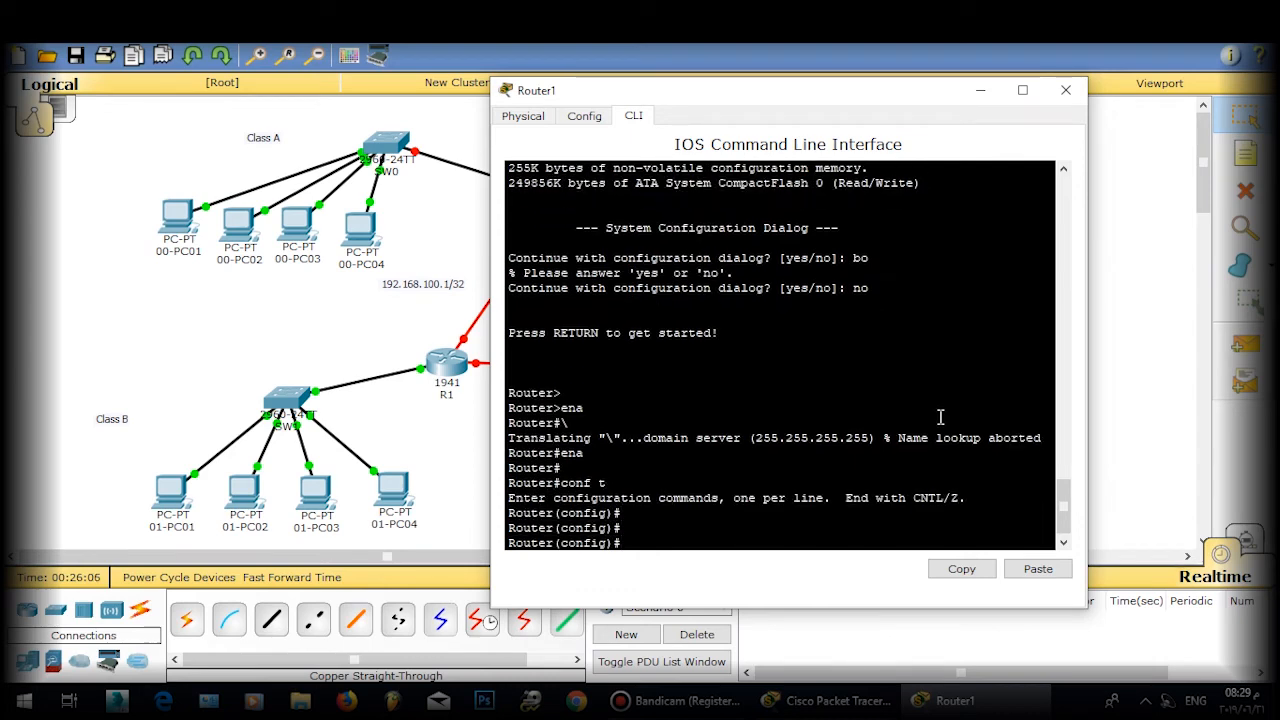
text(host)
key(Tab)
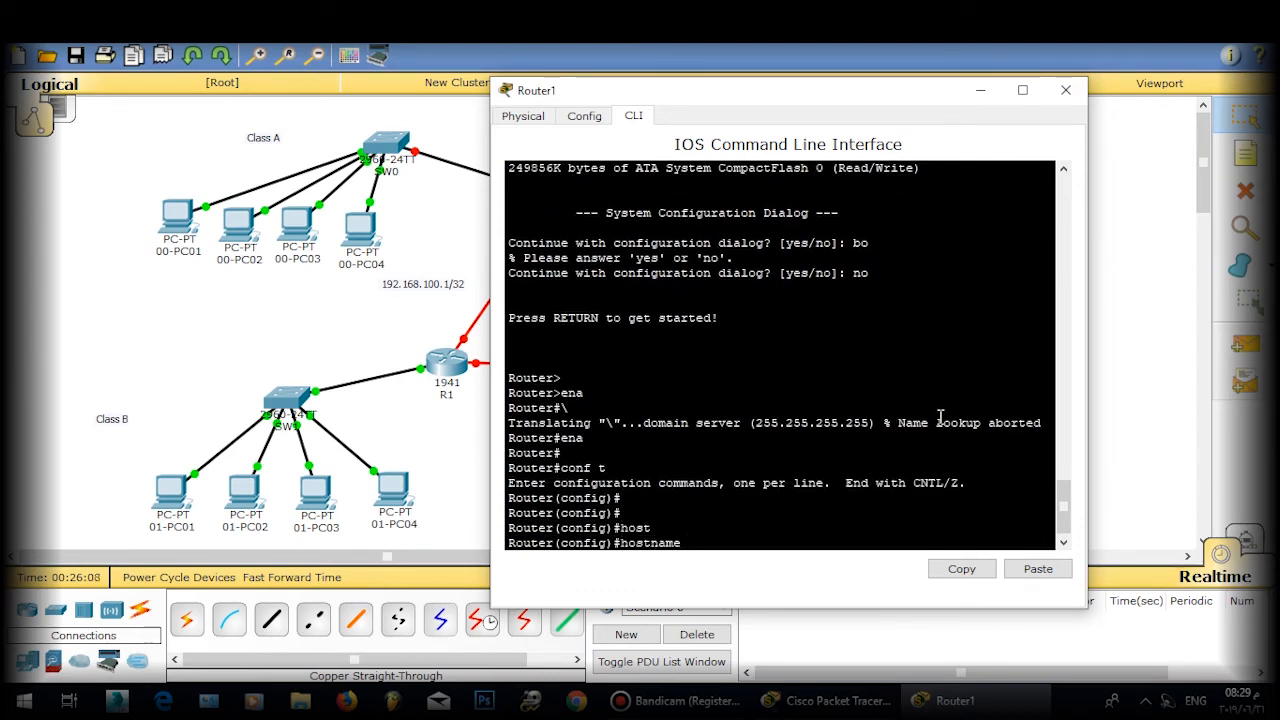
text(R)
text(0)
key(Return)
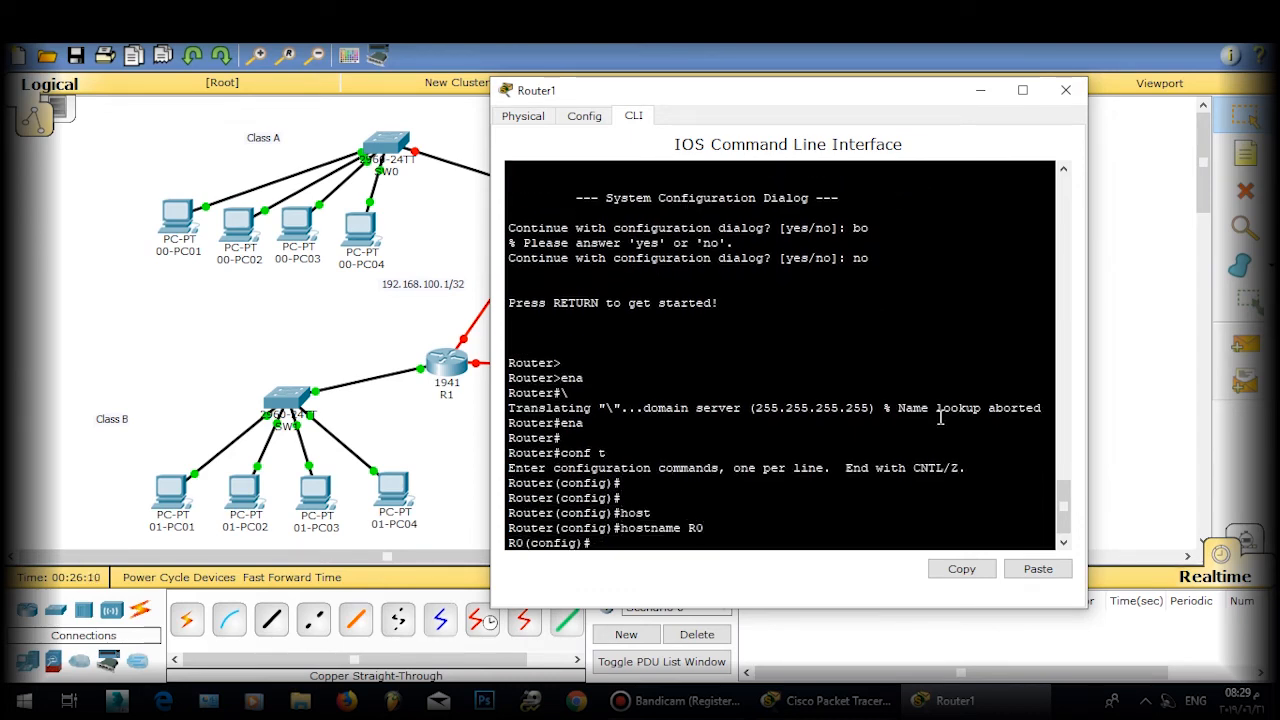
key(Return)
key(Return)
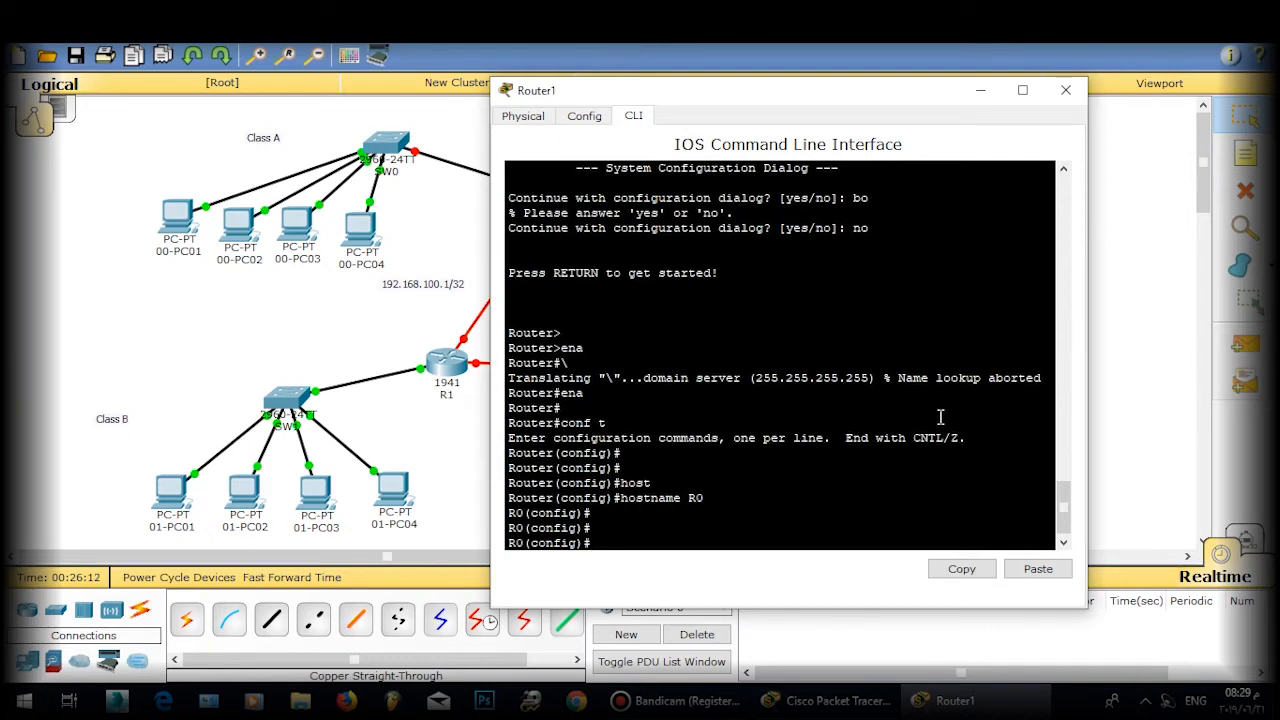
Step: Bring interface GigabitEthernet0/0 up with no shutdown
text(int gi 0/0)
key(Return)
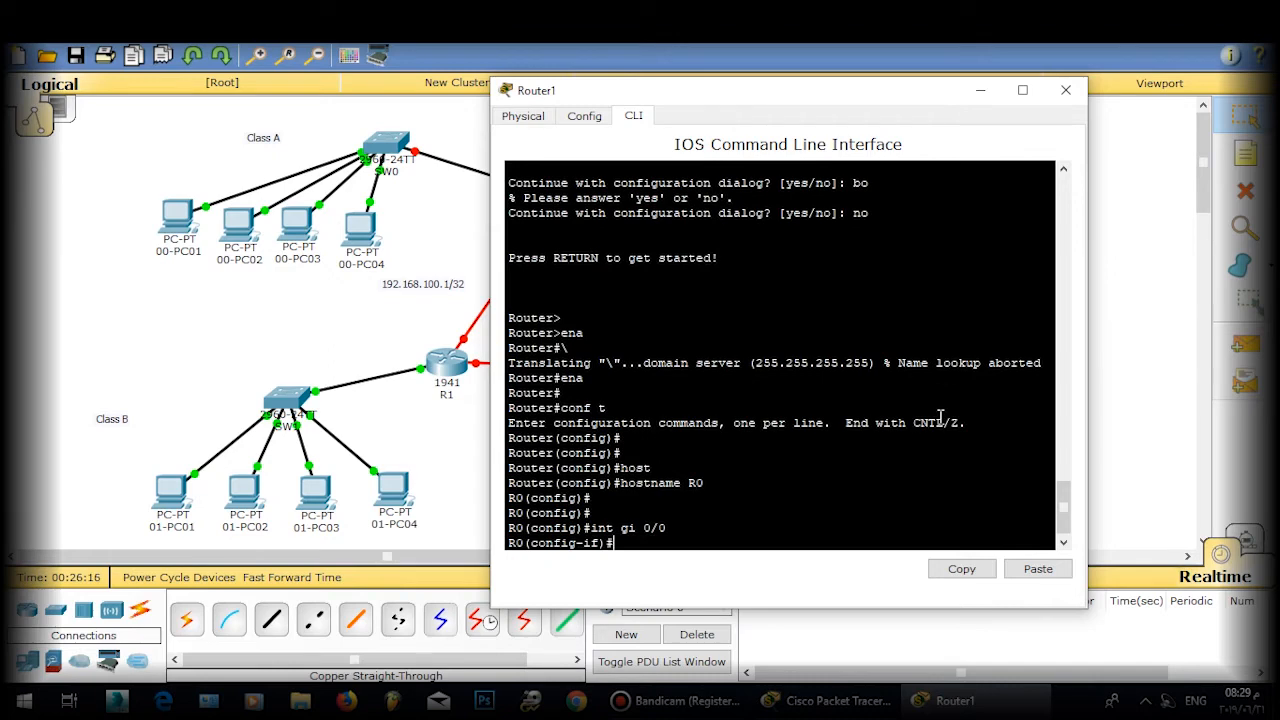
text(no shj)
key(Tab)
key(BackSpace)
key(Tab)
key(Return)
key(Return)
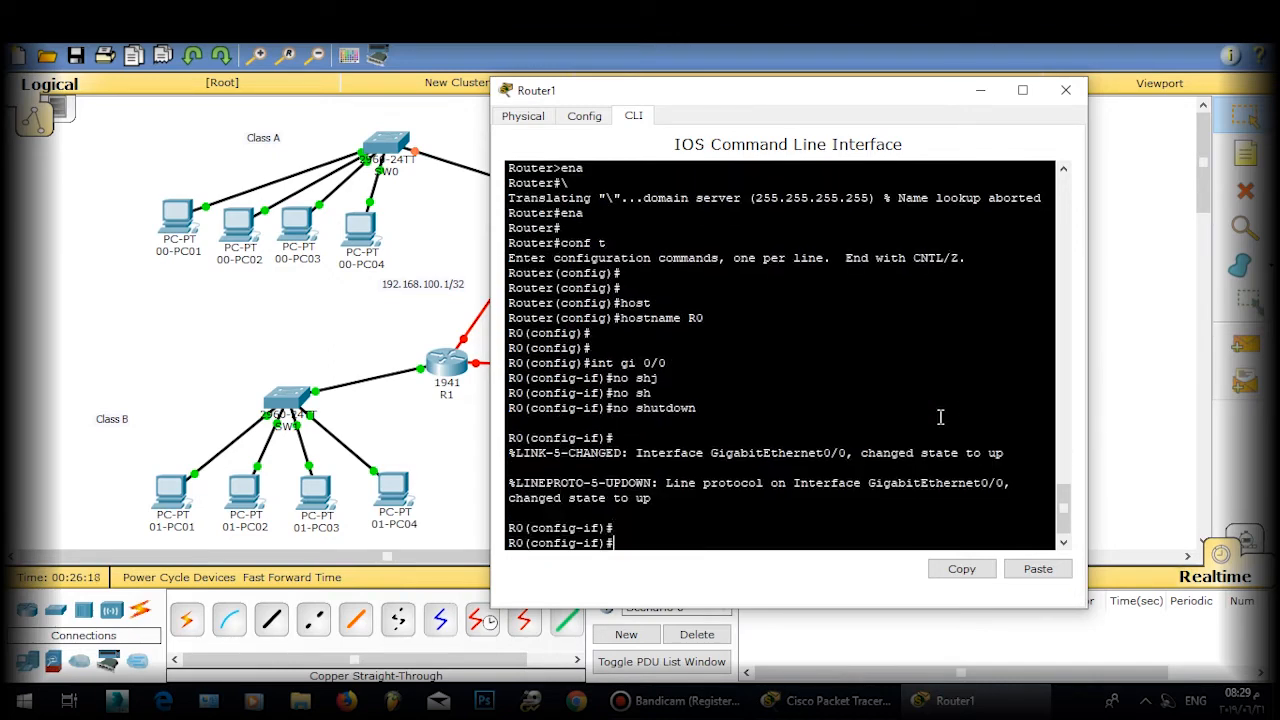
text(exit)
key(Return)
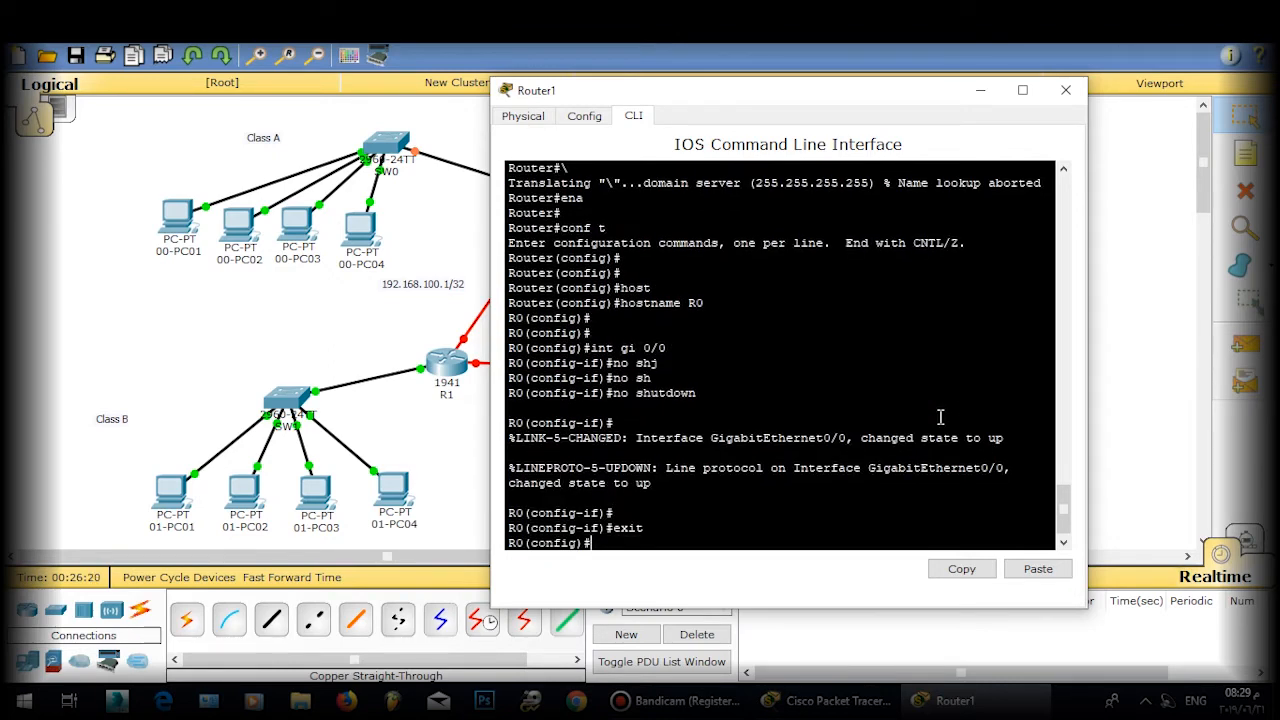
Step: Create subinterface Gi0/0.1 with dot1Q encapsulation on native VLAN 1
text(int gio)
key(BackSpace)
text(0/0.1)
key(Return)
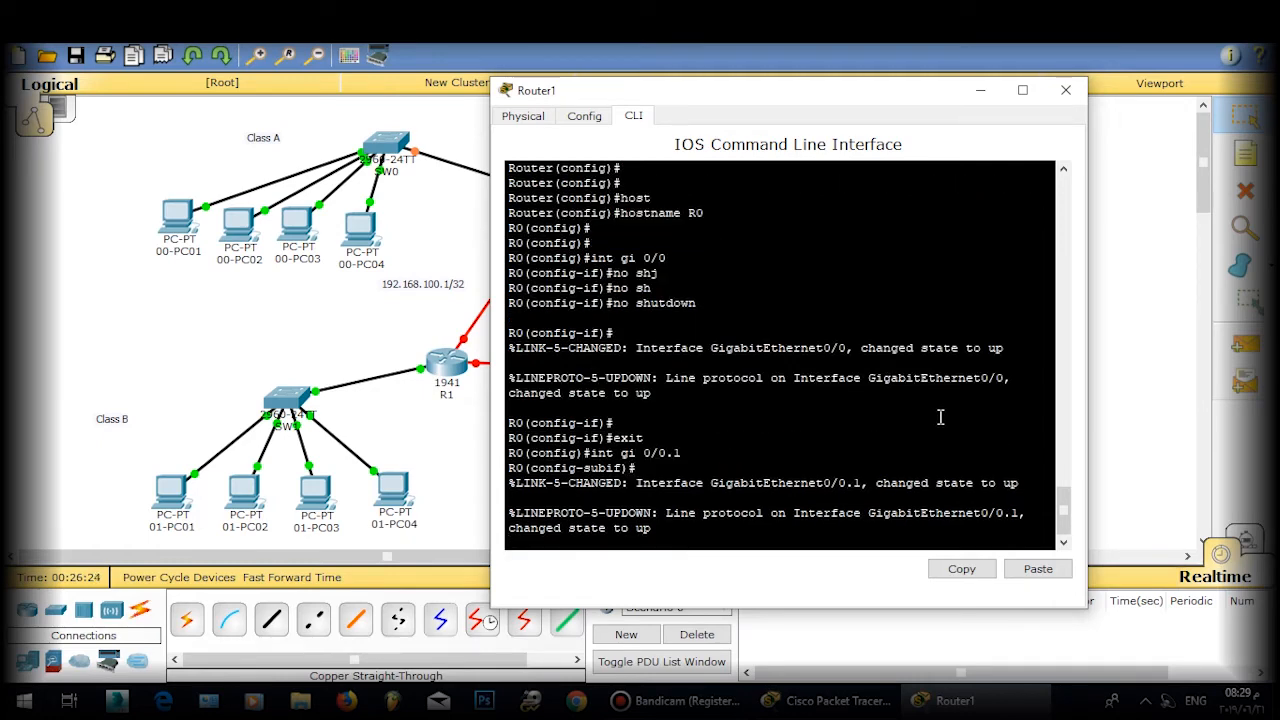
key(Return)
text(en)
key(Tab)
text(do)
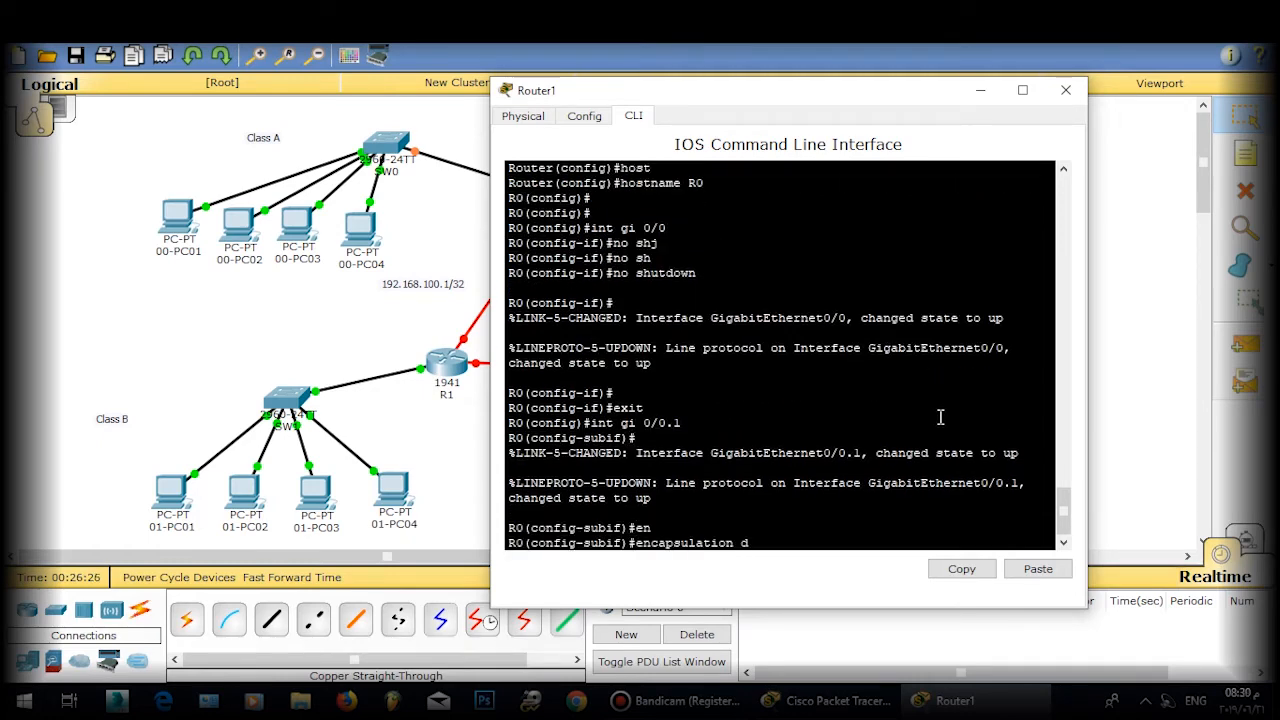
key(Tab)
text(1)
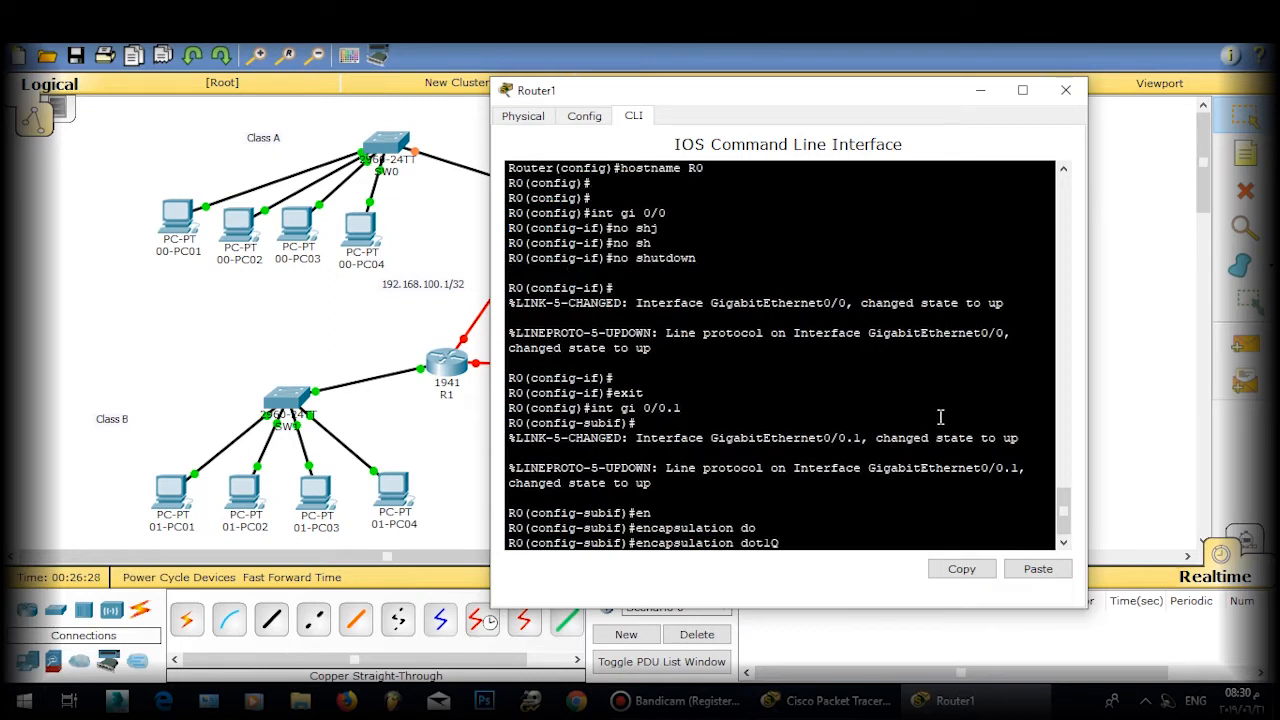
text( nat)
key(Tab)
key(Return)
key(Return)
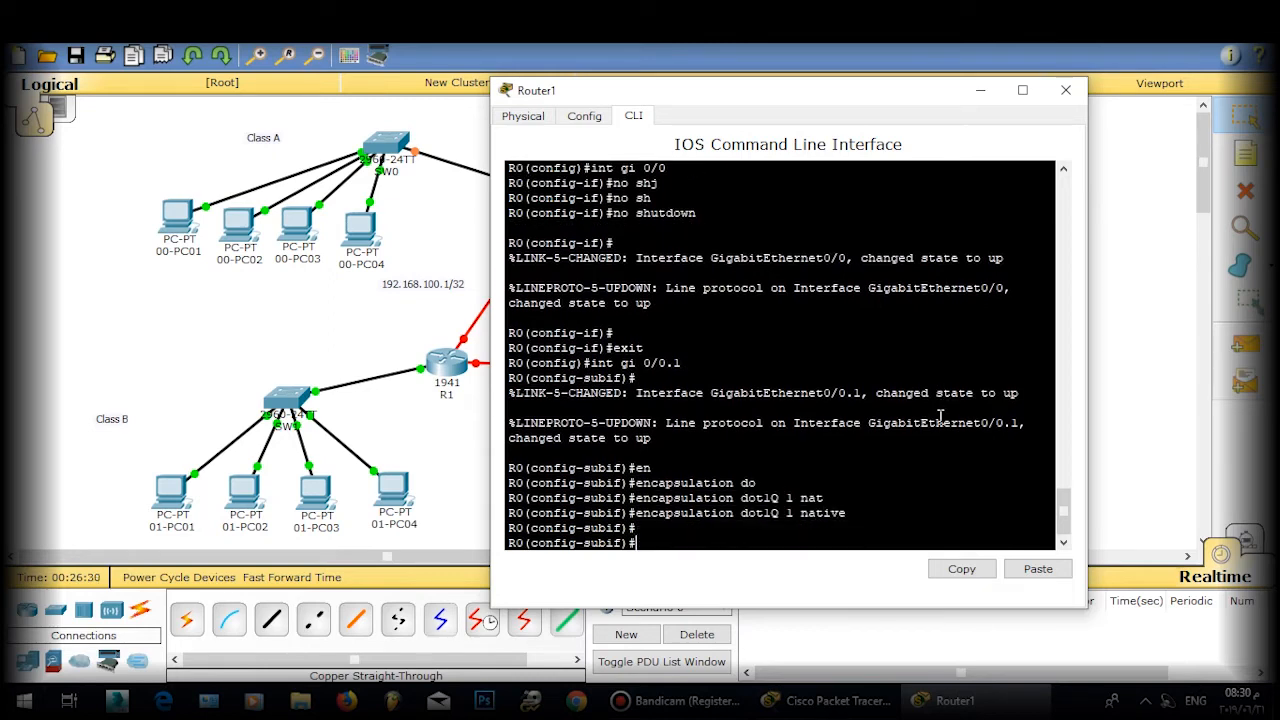
Step: Give Gi0/0.1 address 10.1.1.2 255.255.255.0, then create subinterface Gi0/0.2
text(ip ad)
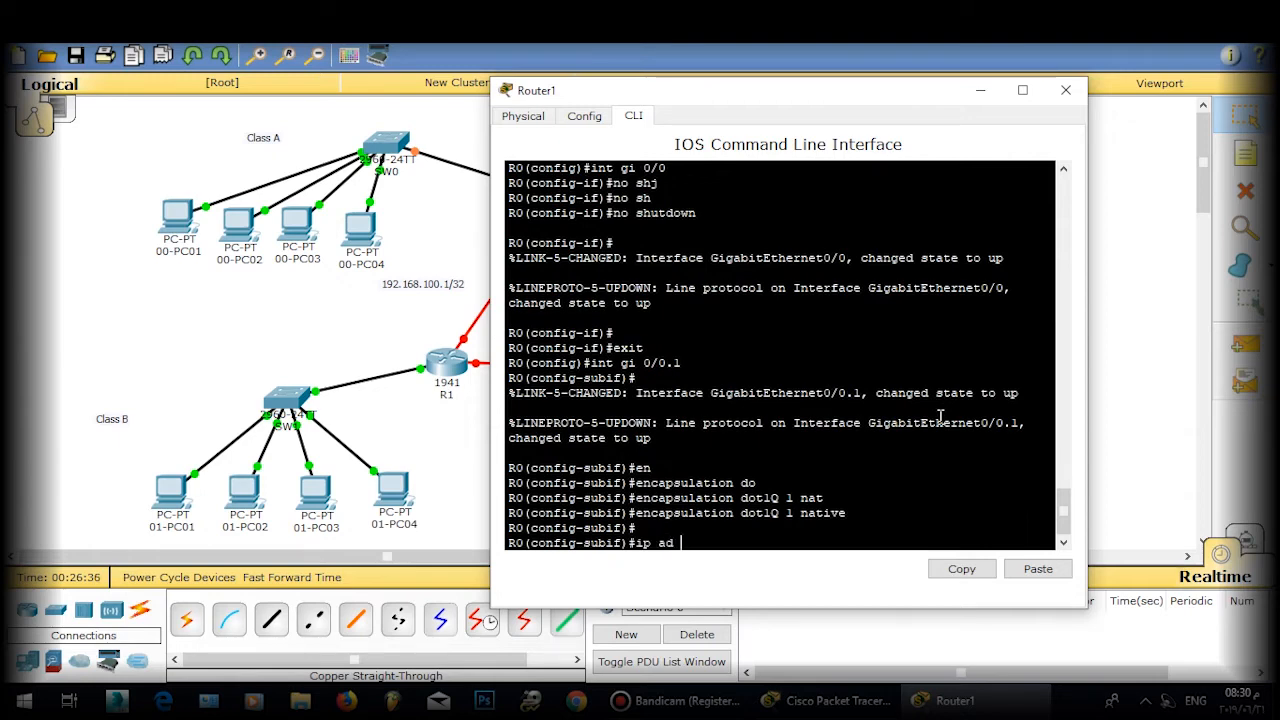
text( 10.10.)
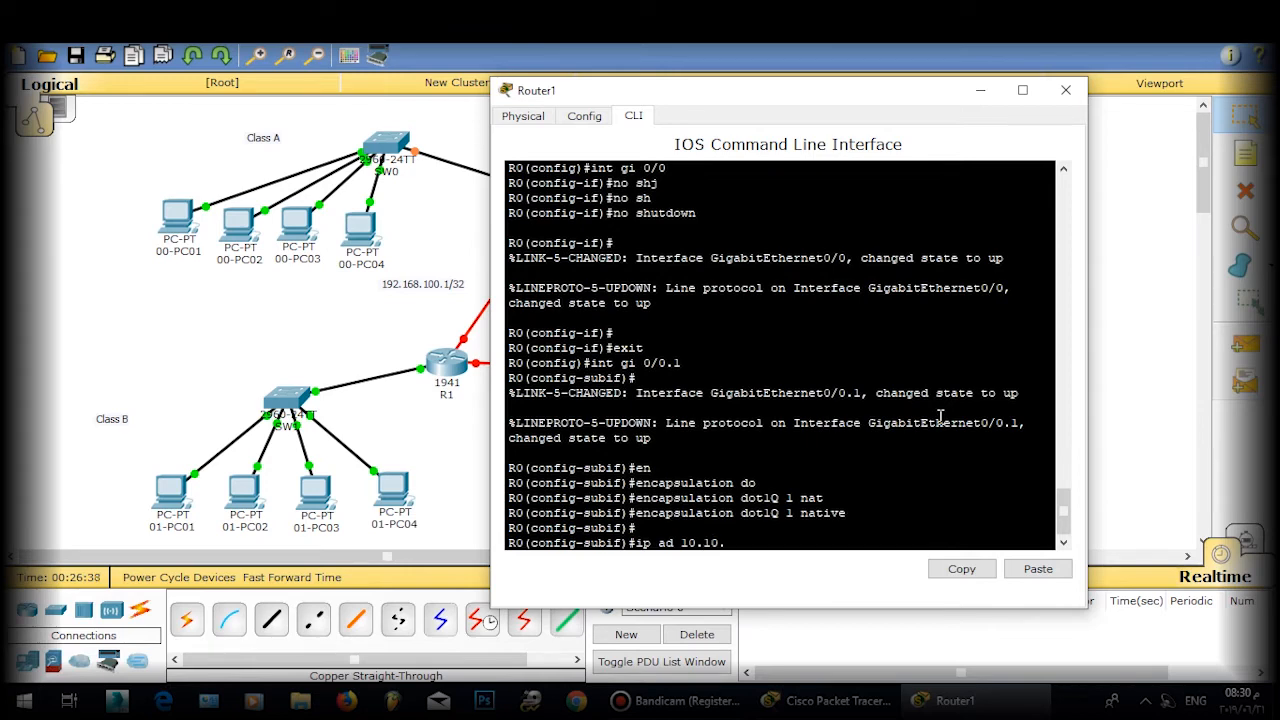
key(BackSpace)
key(BackSpace)
text(.1.2 255.255.255.0)
key(Return)
key(Return)
key(Return)
text(exit)
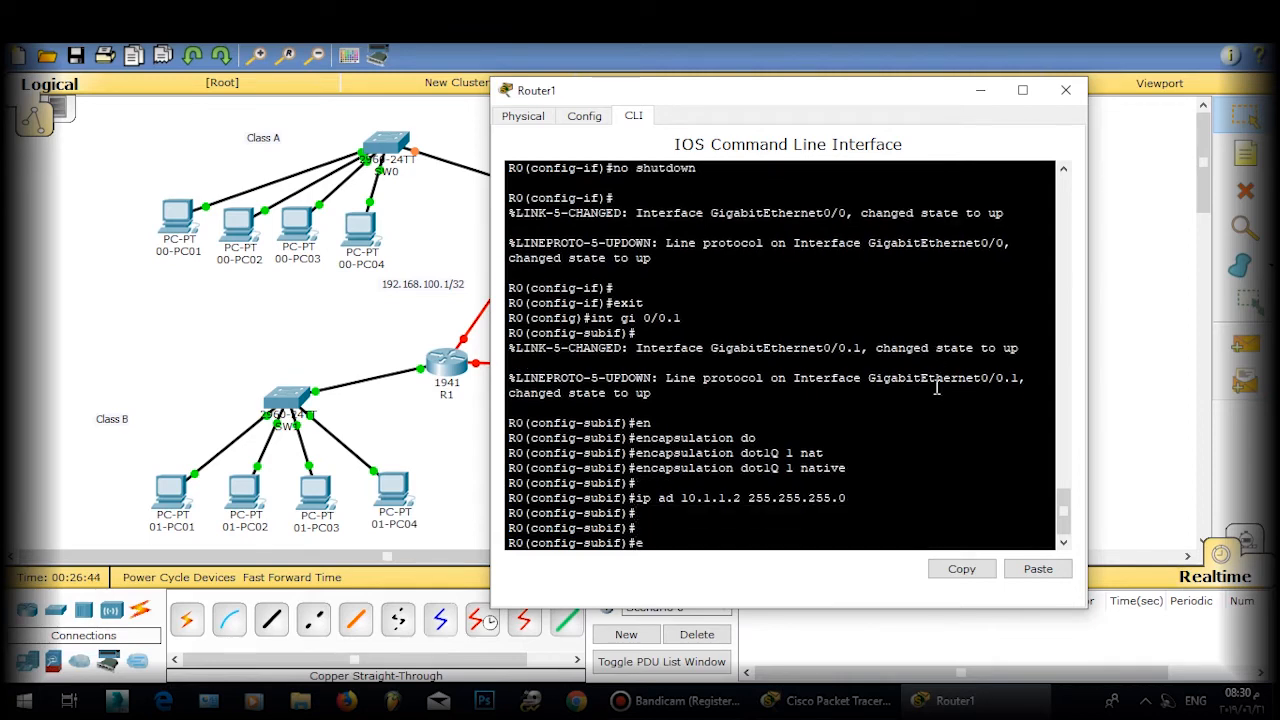
key(Return)
key(Return)
text(io)
key(BackSpace)
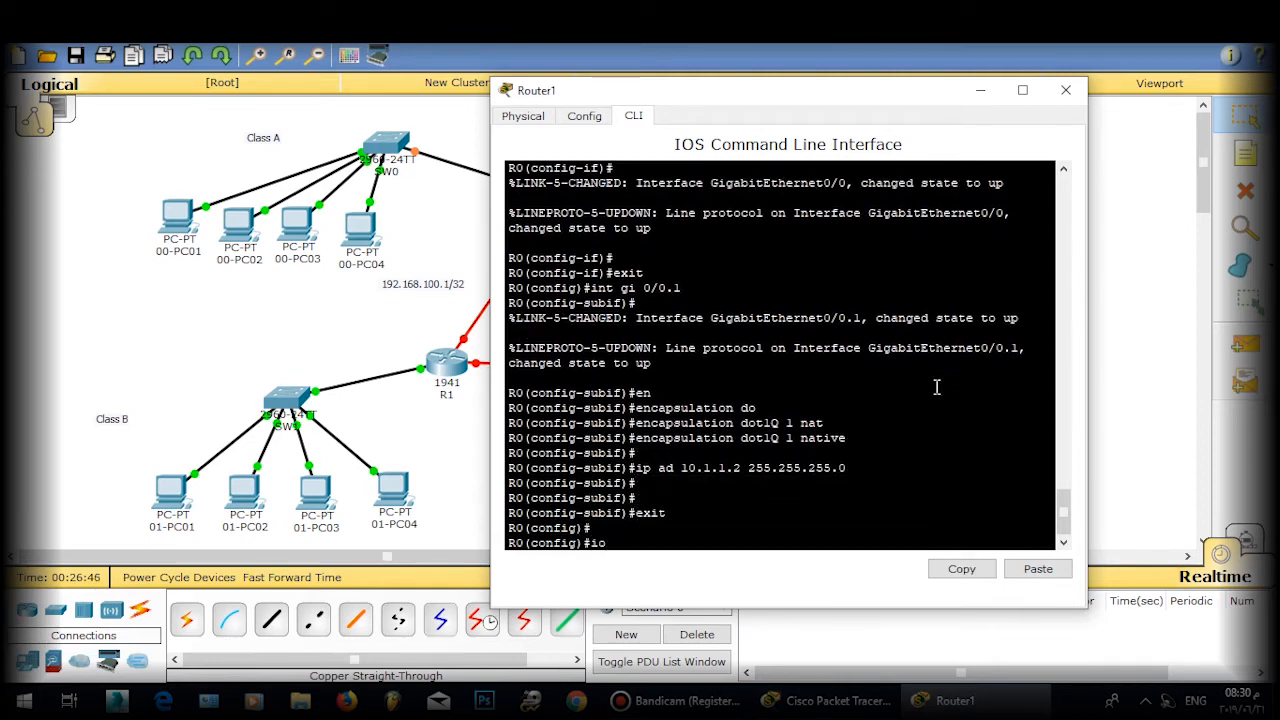
text(nt gi 0/0.2)
key(Return)
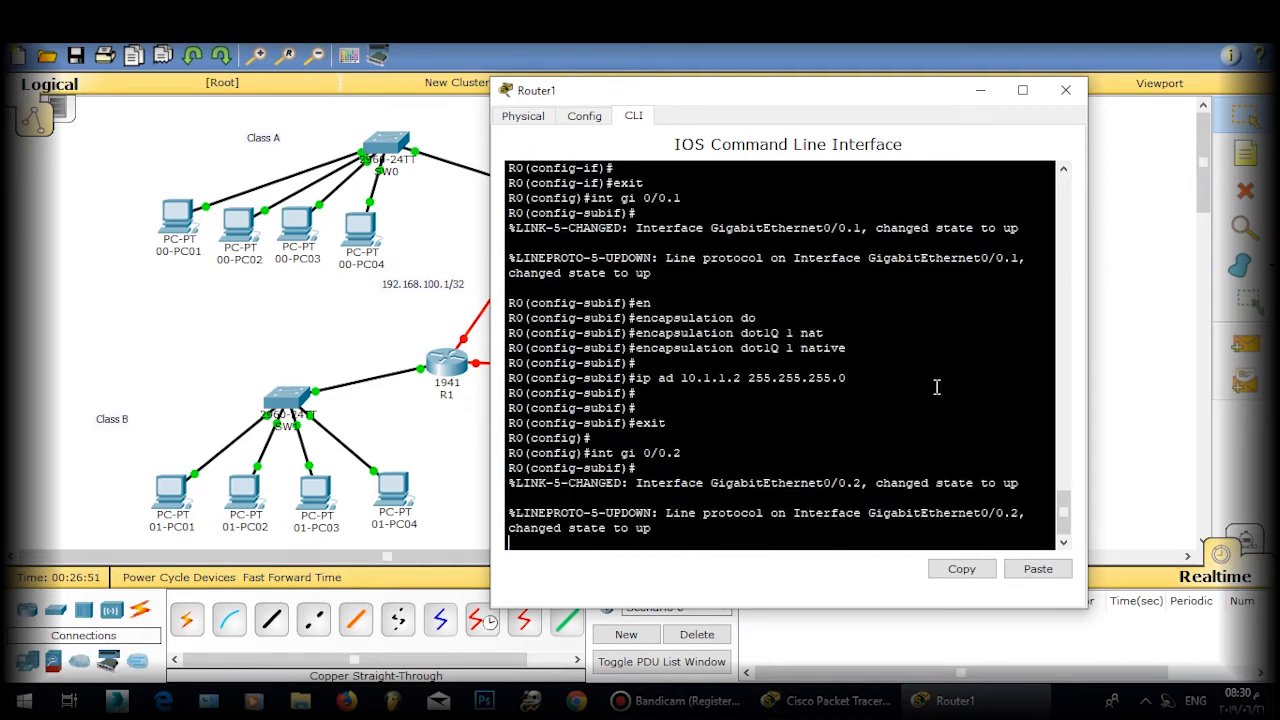
Step: Tag subinterface Gi0/0.2 with dot1Q encapsulation for VLAN 2
key(Return)
key(Return)
key(Return)
text(en)
key(Tab)
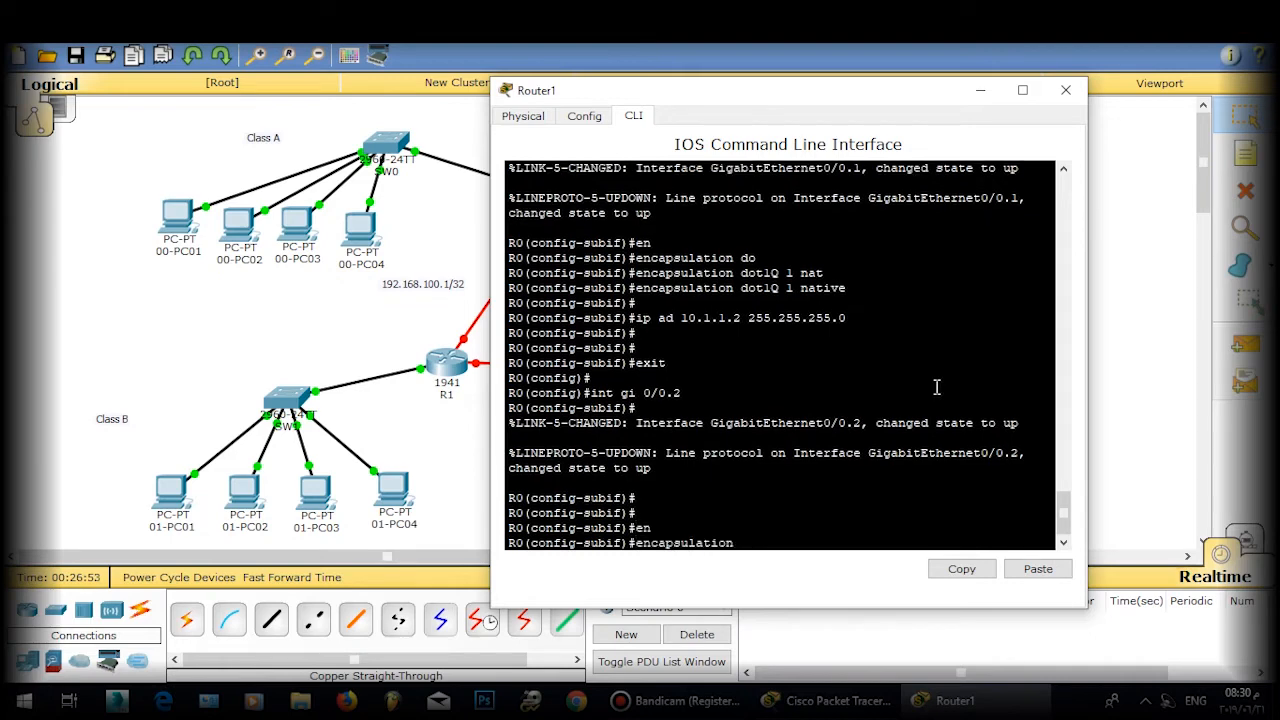
text(do)
key(Tab)
text(2)
key(Return)
key(Return)
key(Return)
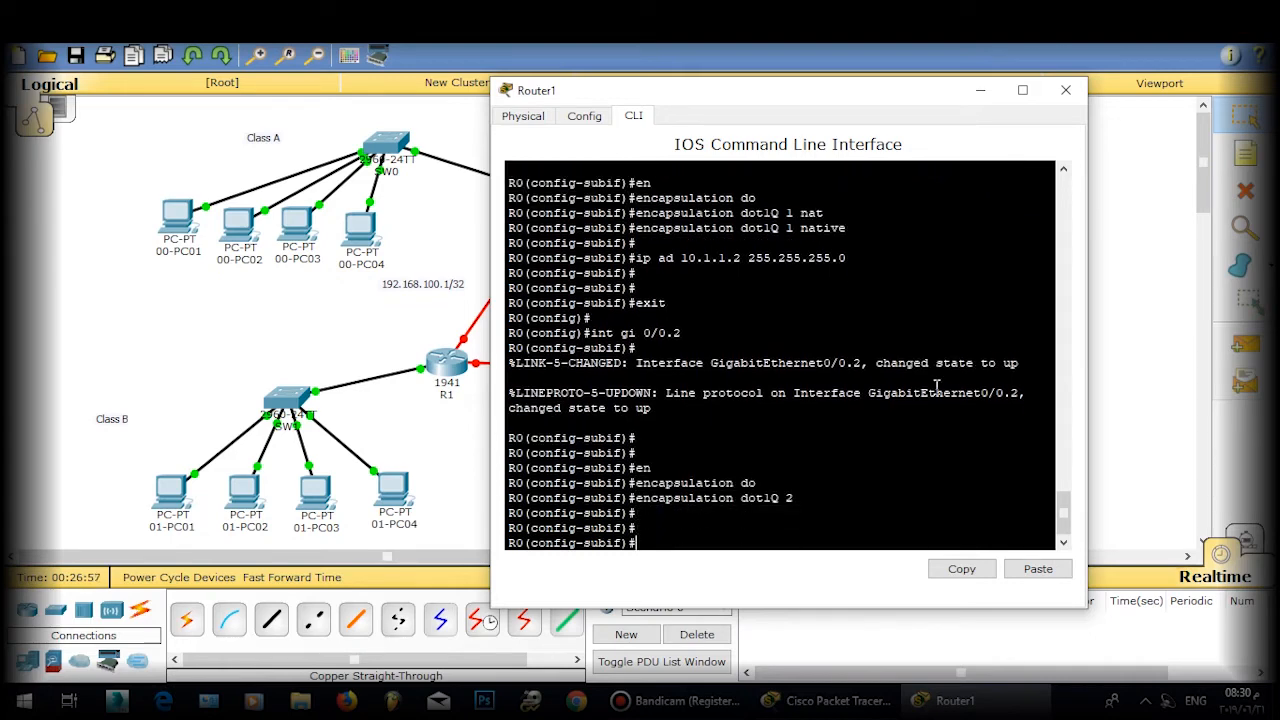
Step: Address Gi0/0.2 as 10.1.2.2 255.255.255.0 and create subinterface Gi0/0.3
text(ip ad 10.1.2.2 255.255.25)
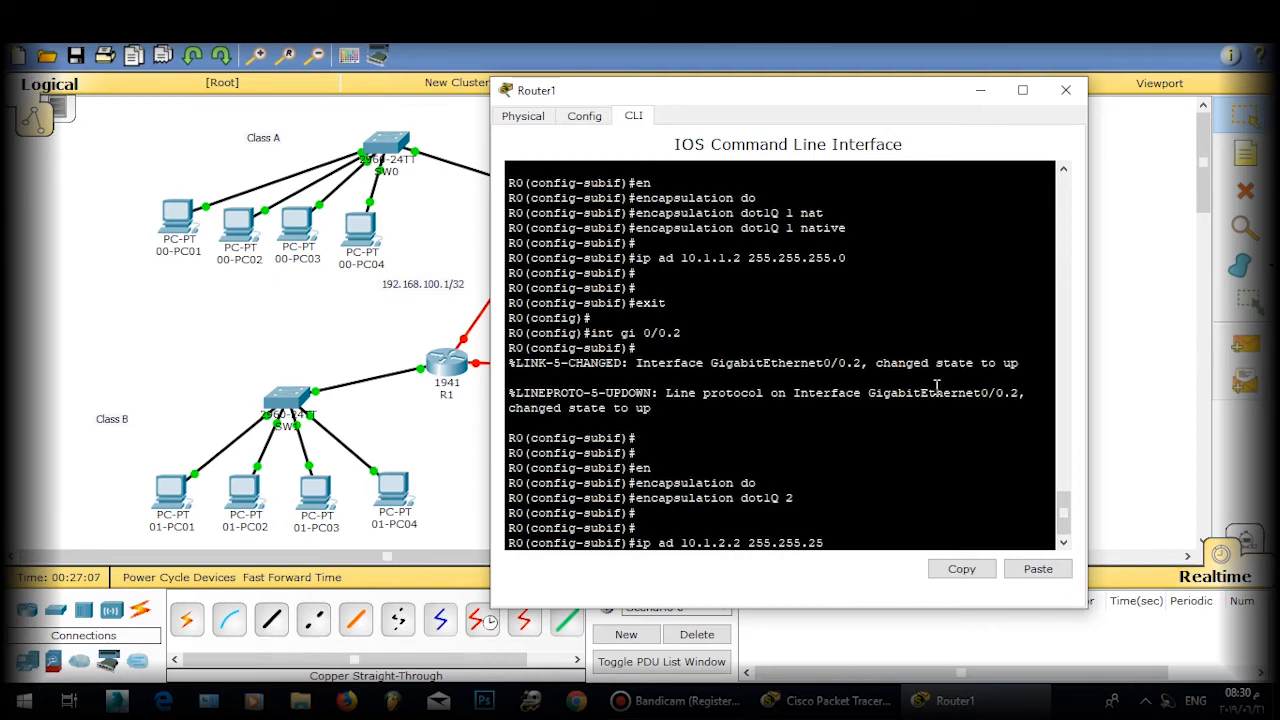
text(5.0)
key(Return)
text(exit)
key(Return)
key(Return)
key(Return)
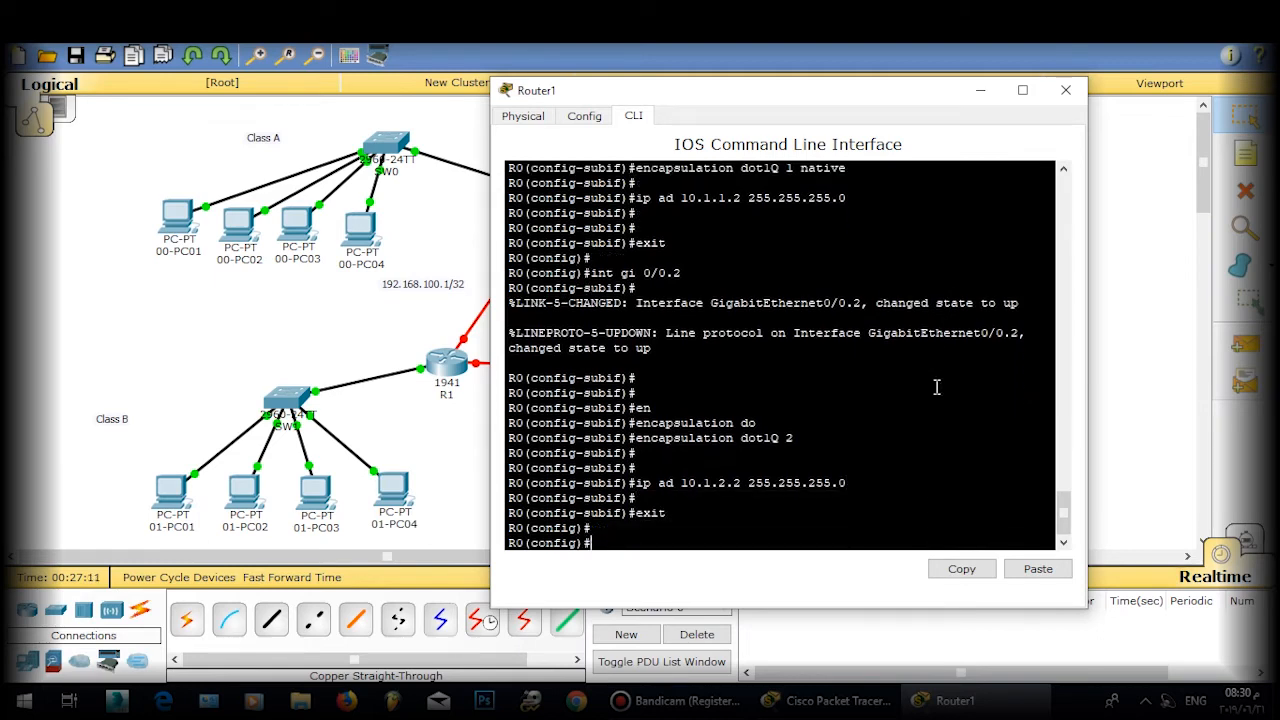
text(in)
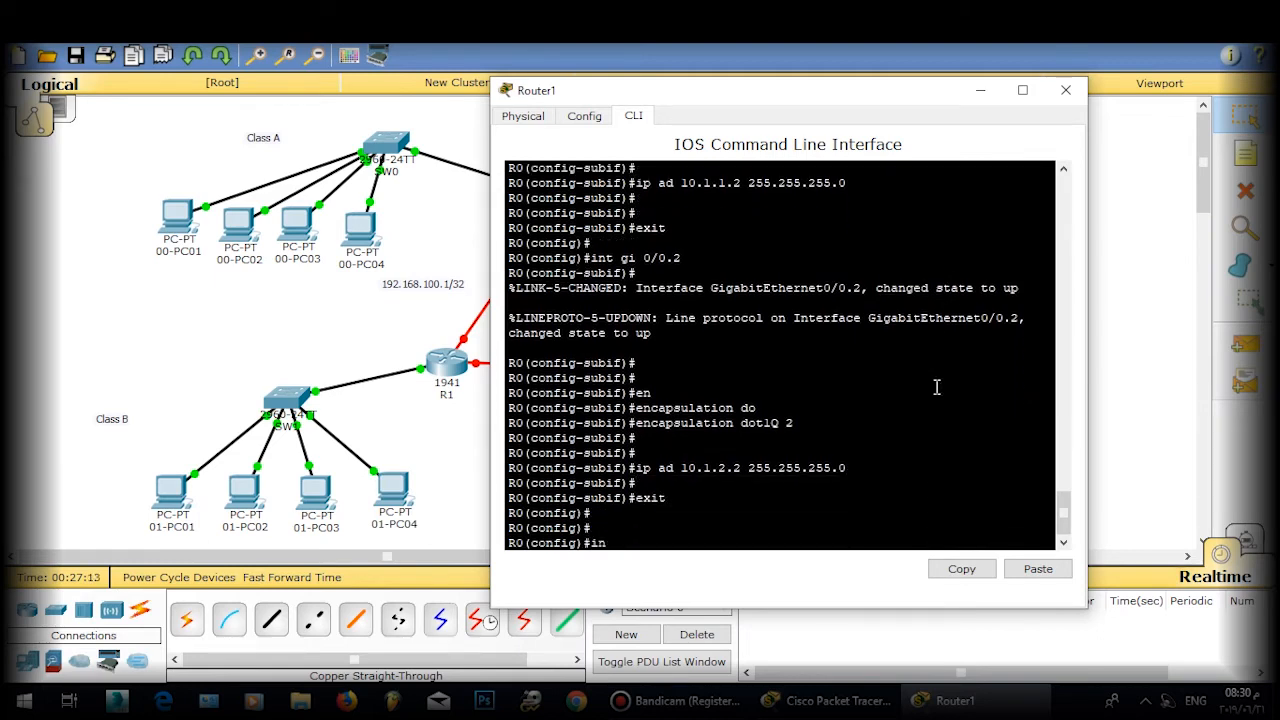
text(t gi 0/0.)
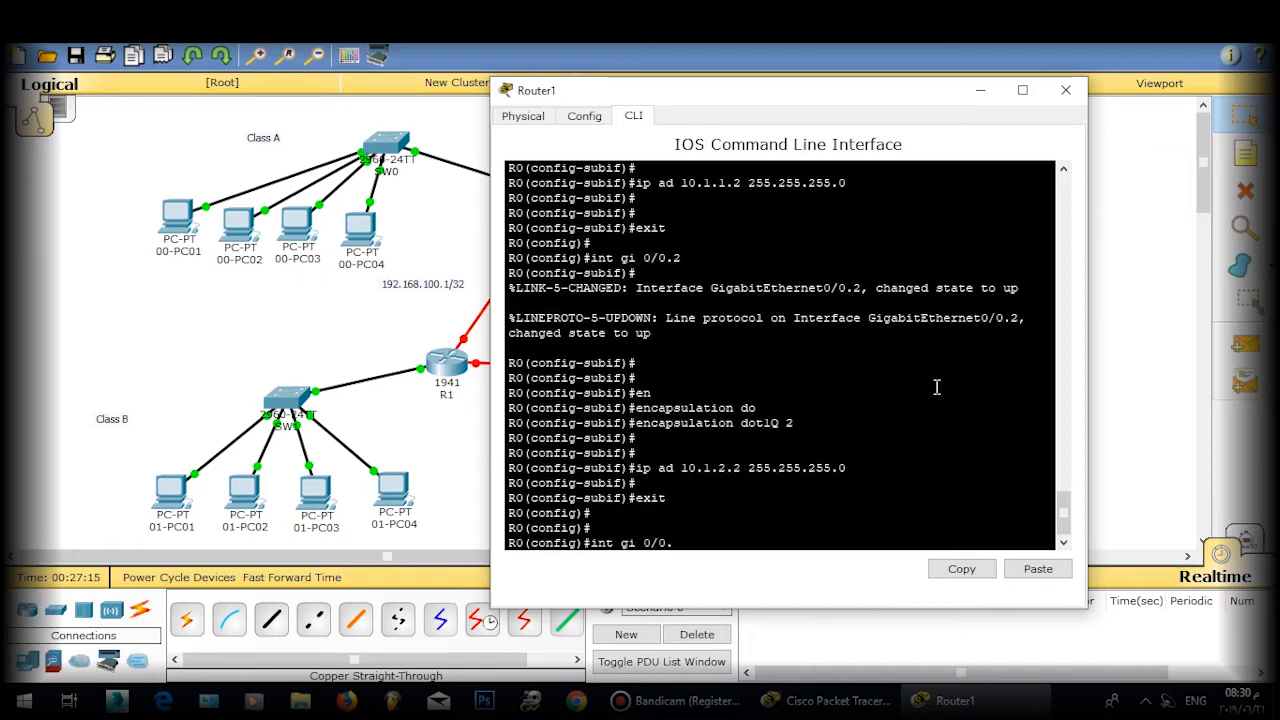
text(3)
key(Return)
key(Return)
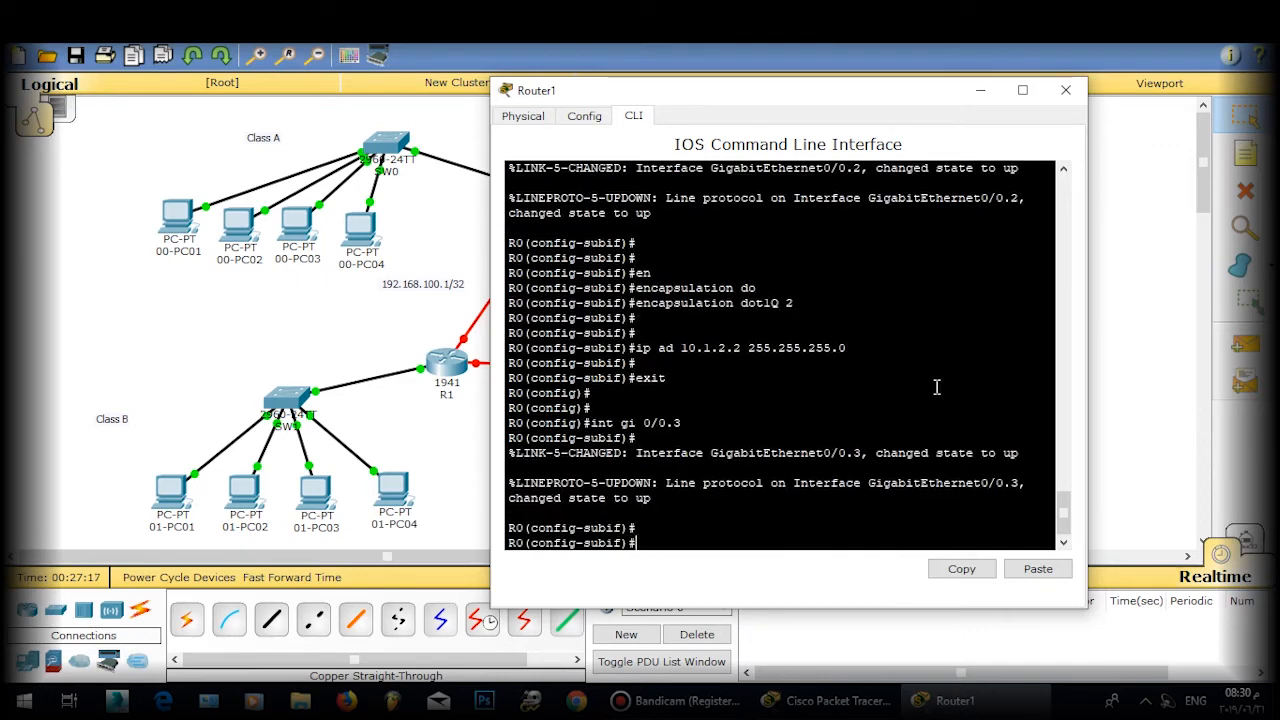
Step: Set dot1Q encapsulation for VLAN 3 on Router1's Gi0/0.3 subinterface
text(en)
key(Tab)
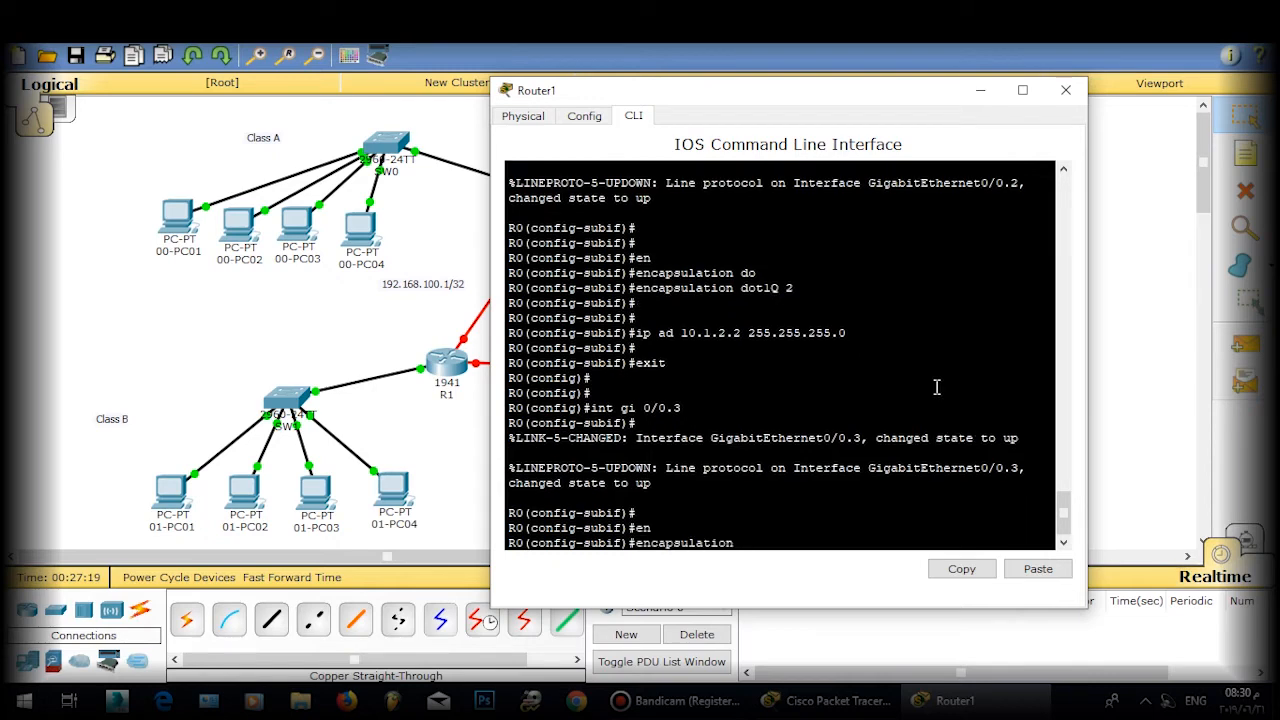
text(dol)
key(Tab)
key(BackSpace)
key(Tab)
text(t1Q 3)
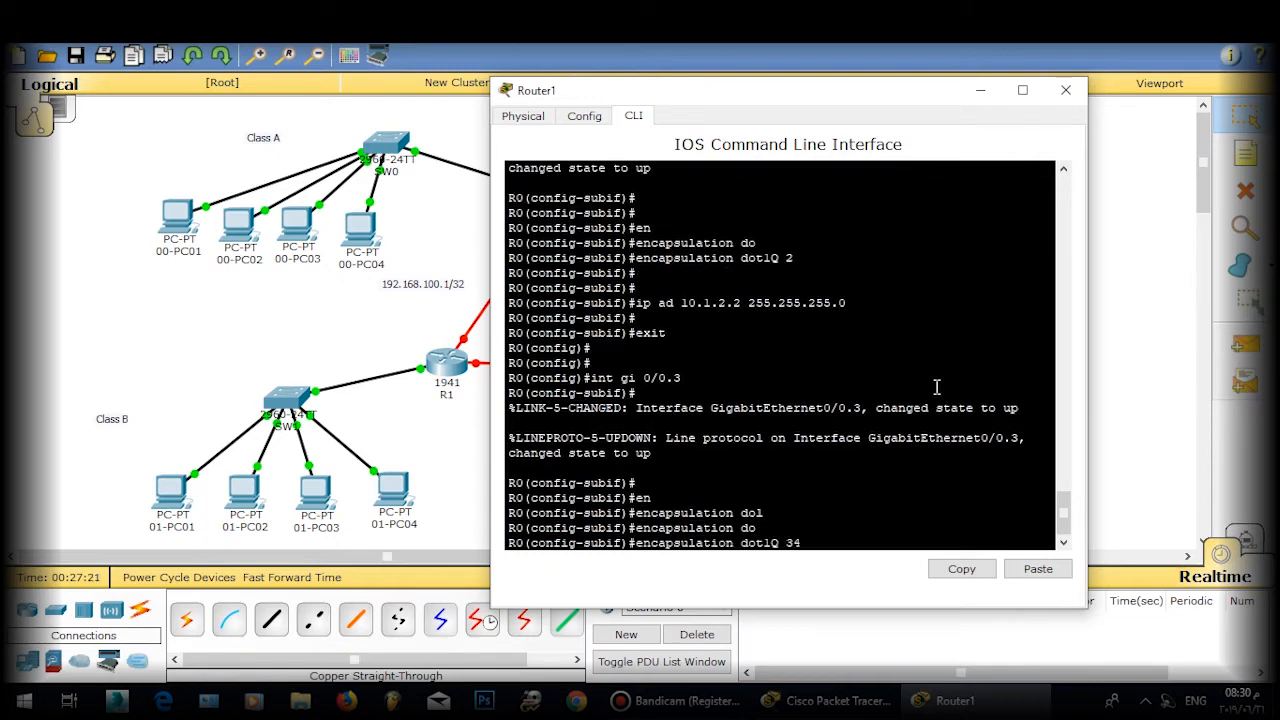
key(Return)
key(Return)
key(Return)
Step: Address Gi0/0.3 as 10.1.3.2 255.255.255.0, then create subinterface Gi0/0.4
text(ip ad 19)
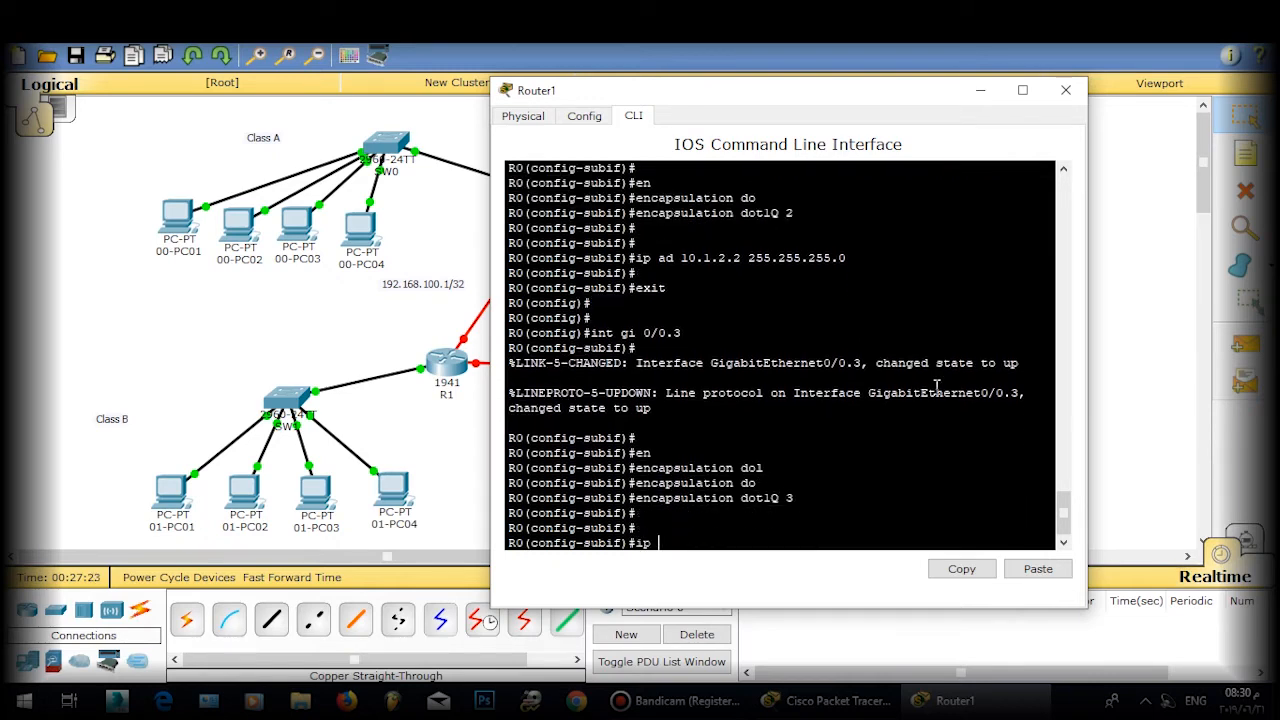
key(BackSpace)
text(0.1)
text(.3.2 255.255.2)
text(55.255.0)
key(Return)
key(Return)
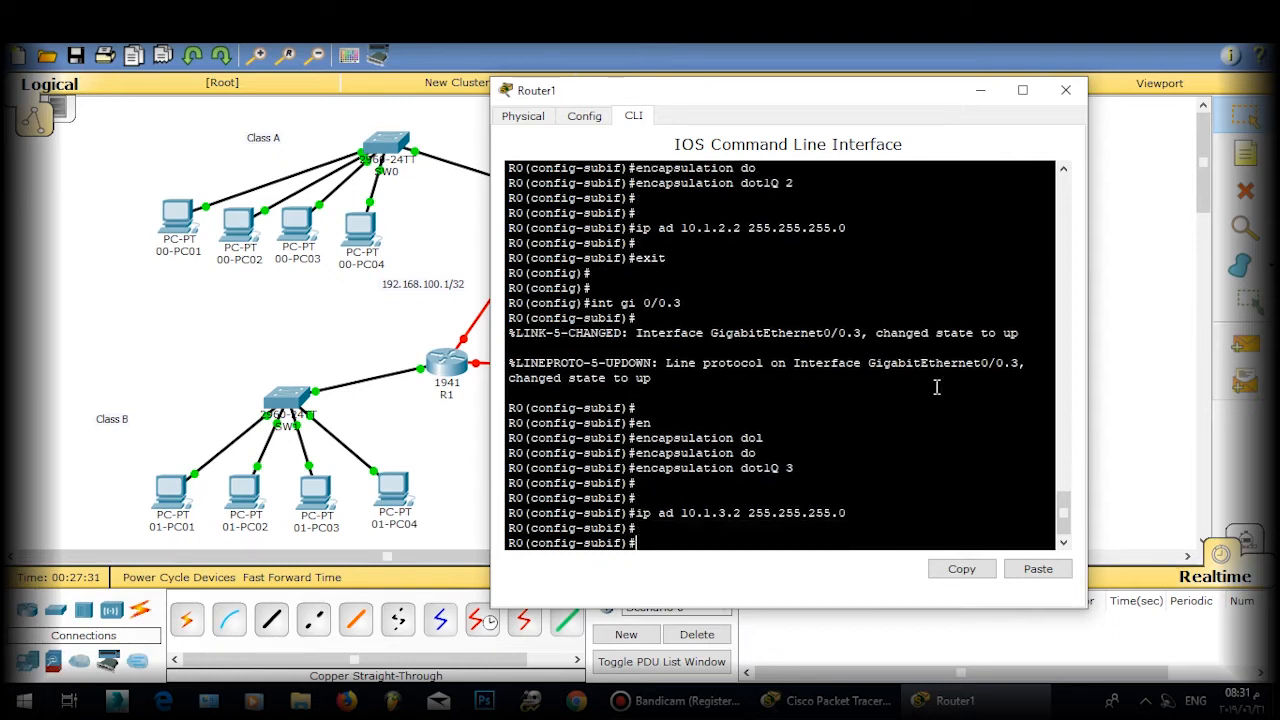
text(exit)
key(Return)
key(Return)
key(Return)
text(i)
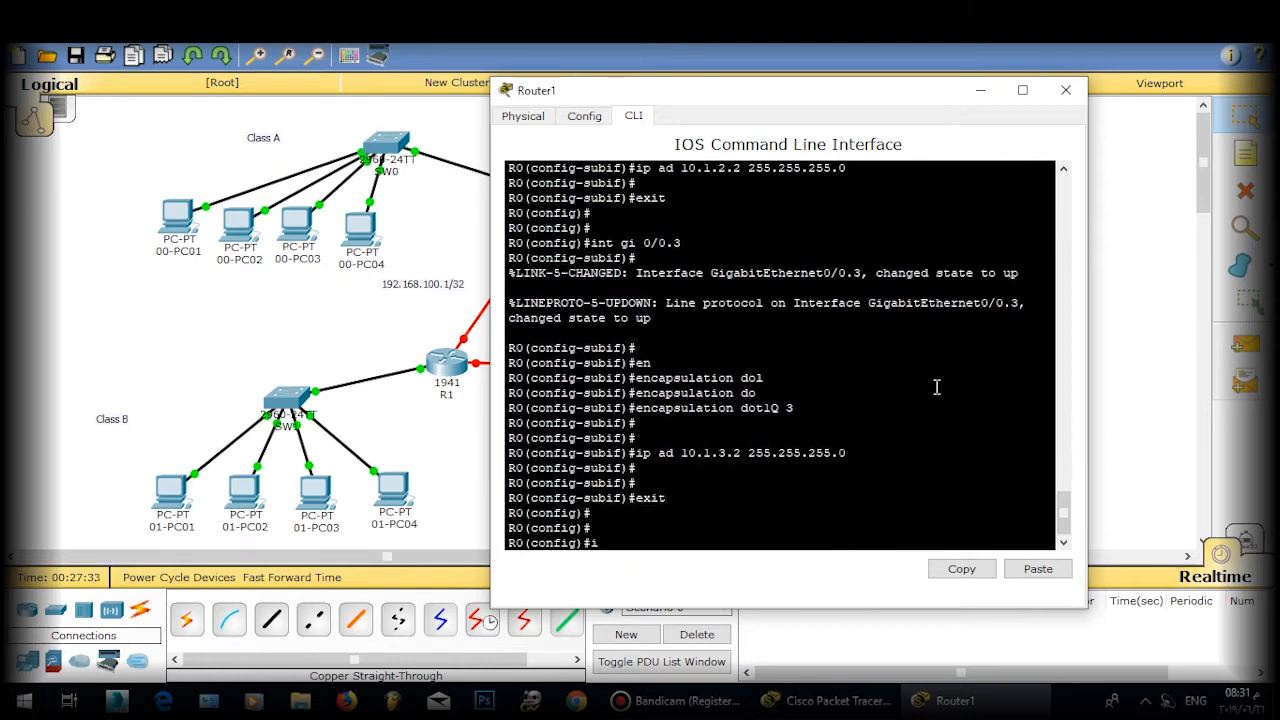
text(nt gi 0/0.4)
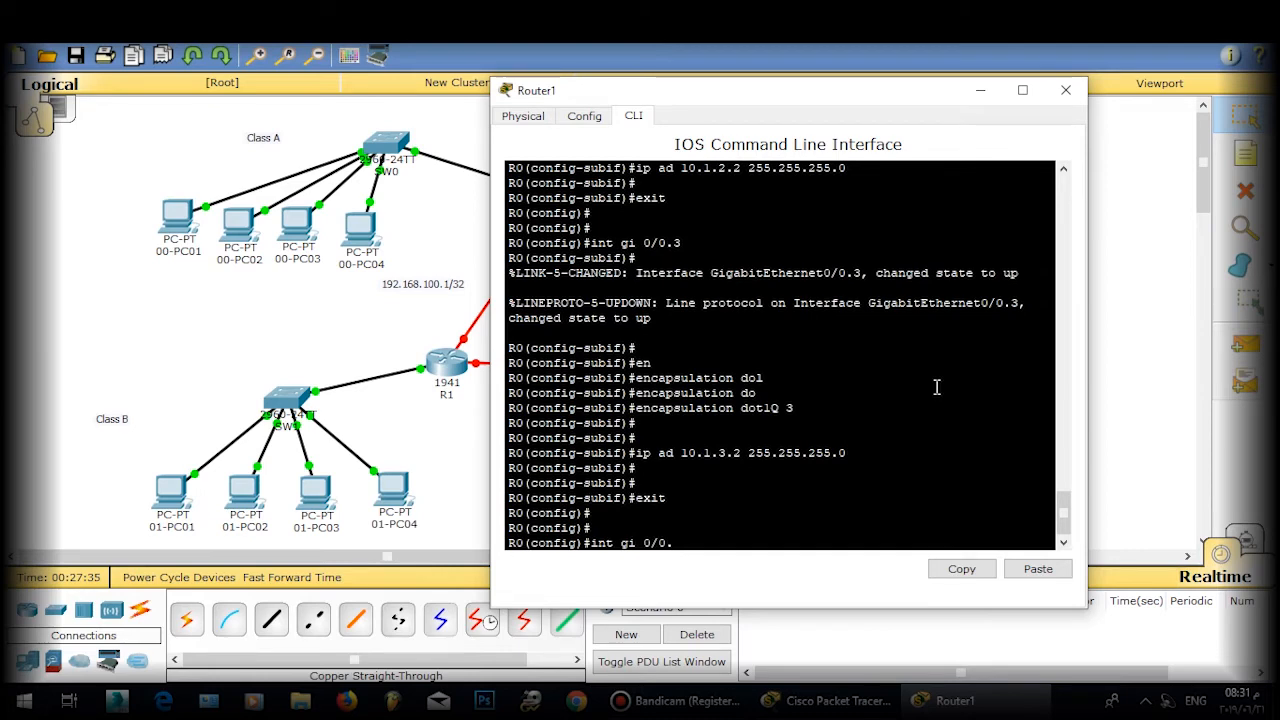
key(Return)
text(\)
key(Return)
key(Return)
key(Return)
key(Return)
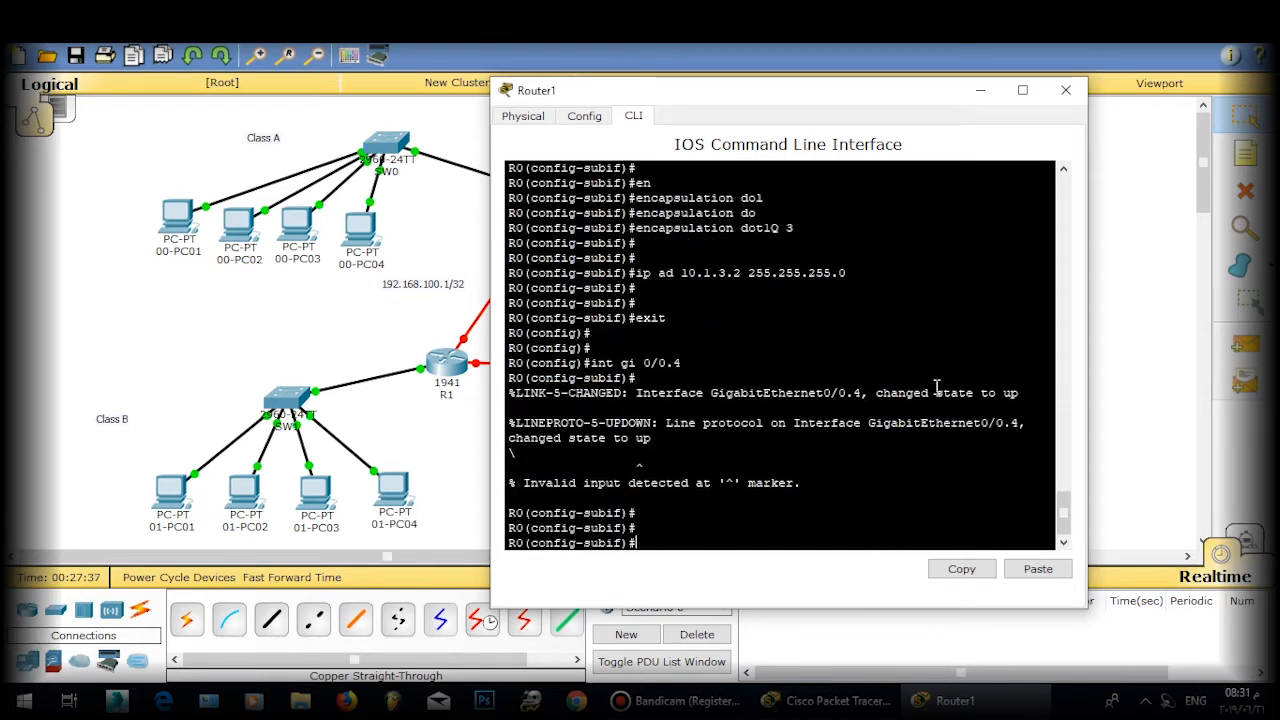
Step: Set dot1Q encapsulation for VLAN 4 on Router1's Gi0/0.4 subinterface
text(ip)
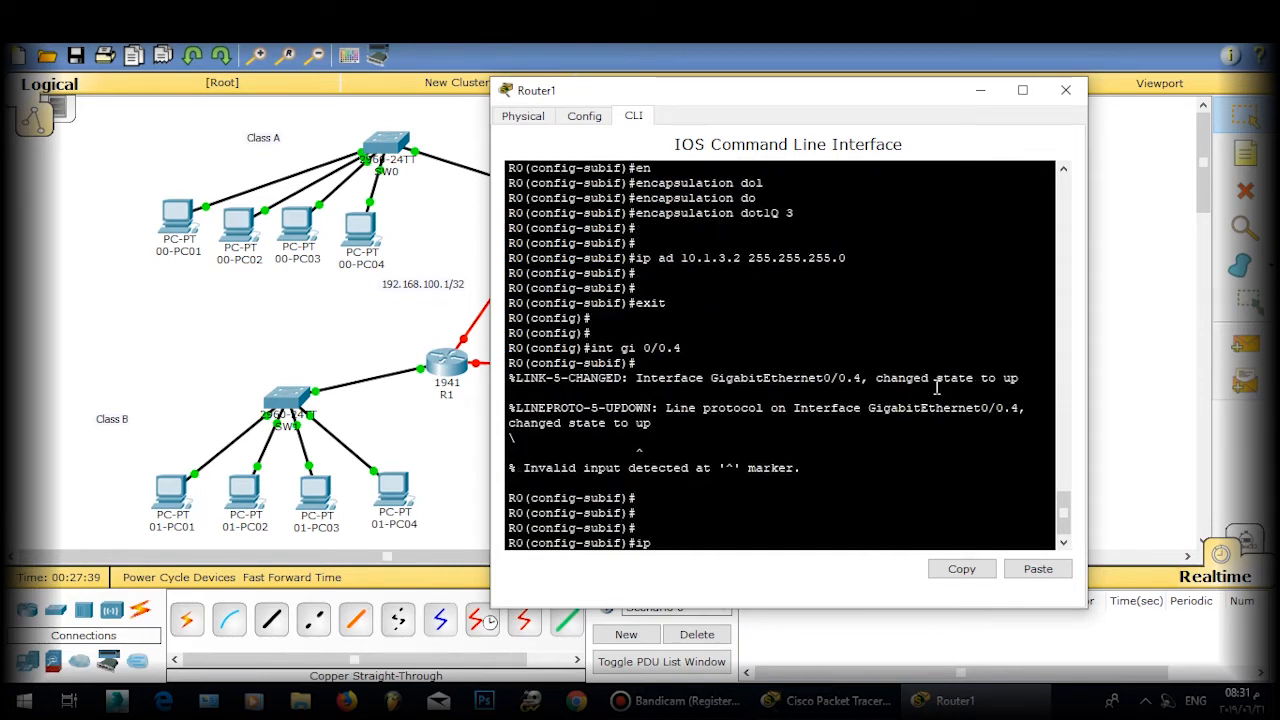
key(BackSpace)
key(BackSpace)
text(en)
key(Tab)
text(do)
key(Tab)
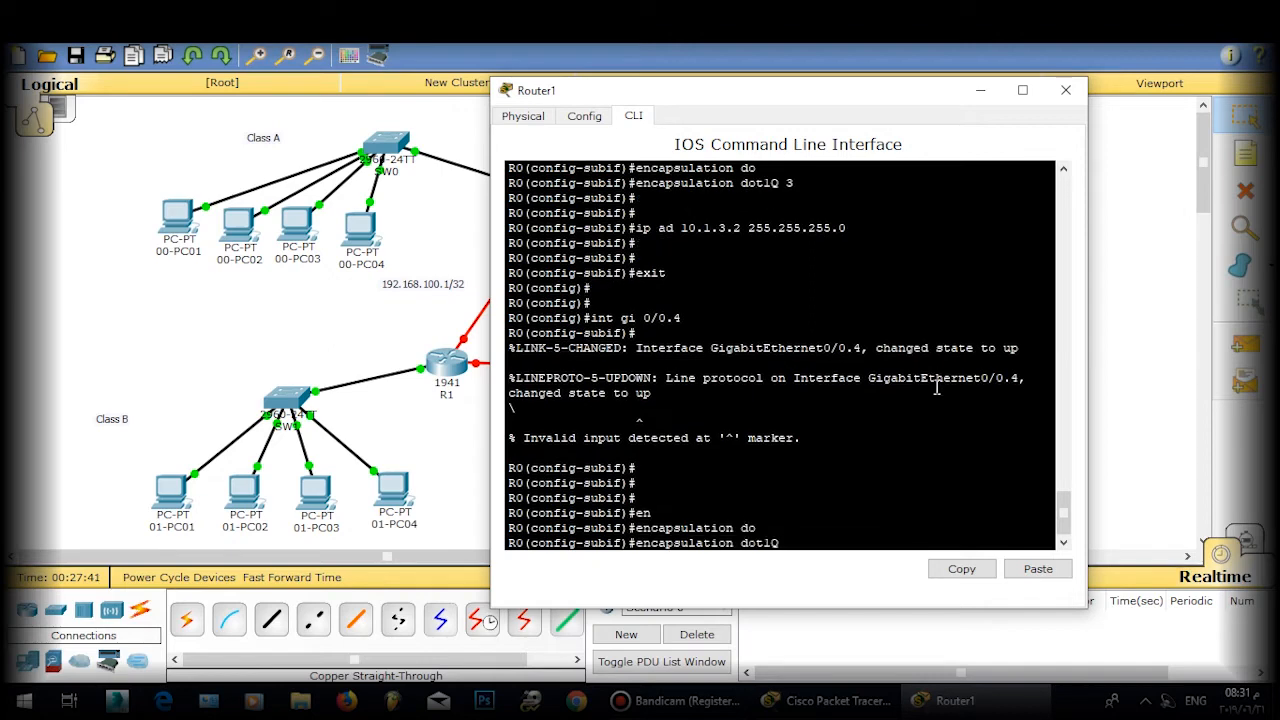
text(4)
key(Return)
key(Return)
key(Return)
Step: Address Gi0/0.4 as 10.1.4.1 255.255.255.0, exit, and move the CLI window right
text(ip ad)
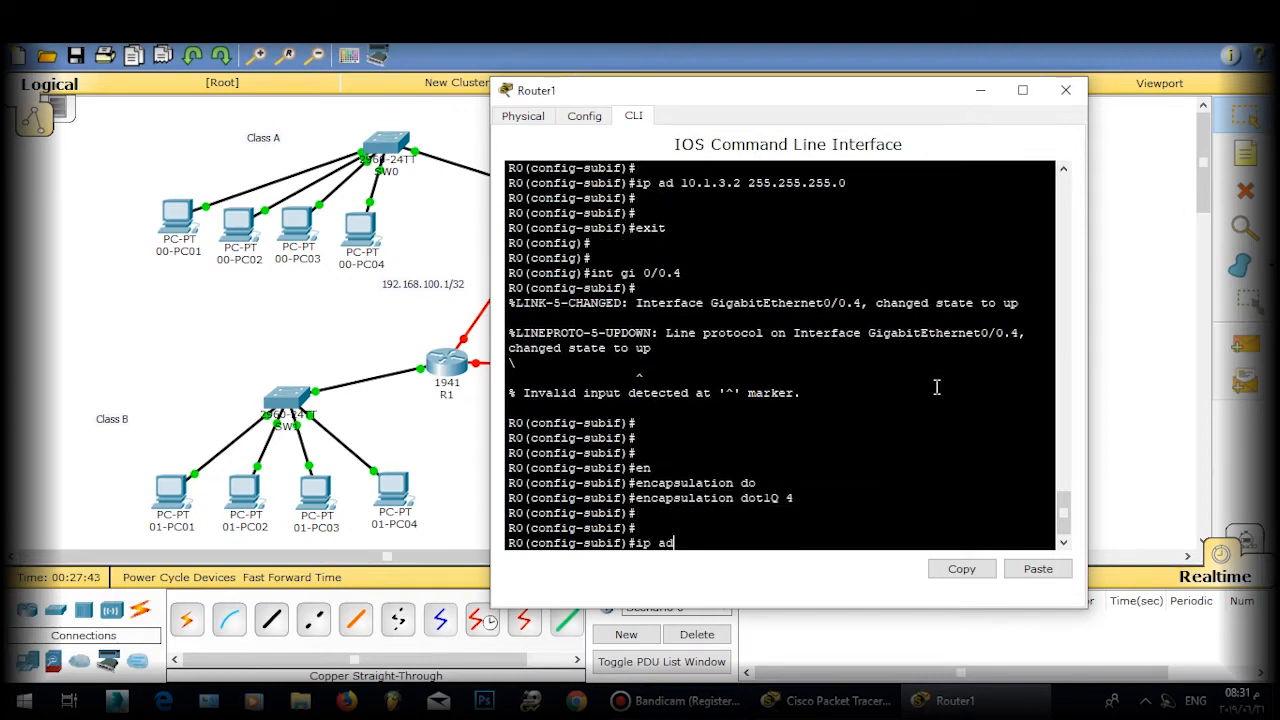
text( 10.1.1)
key(BackSpace)
text(4.1 255.255.255.0)
key(Return)
key(Return)
key(Return)
key(Return)
text(exit)
key(Return)
key(Return)
key(Return)
key(Return)
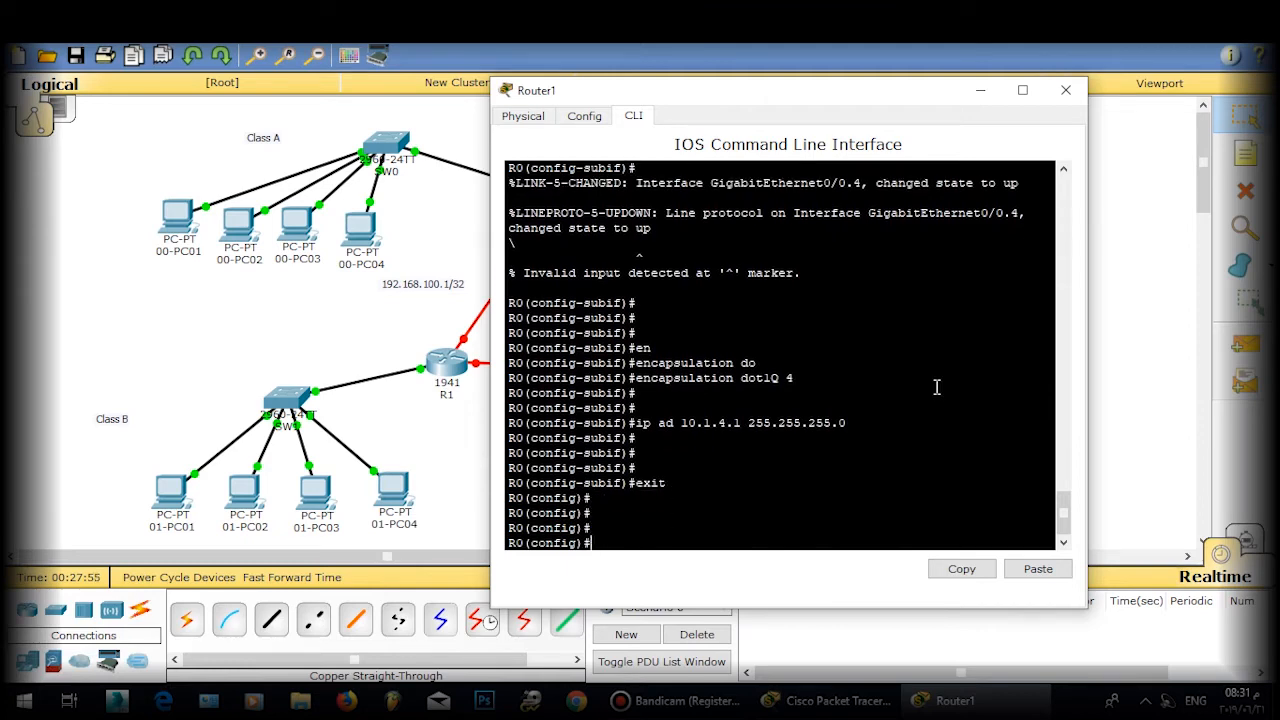
drag(798, 92, 926, 92)
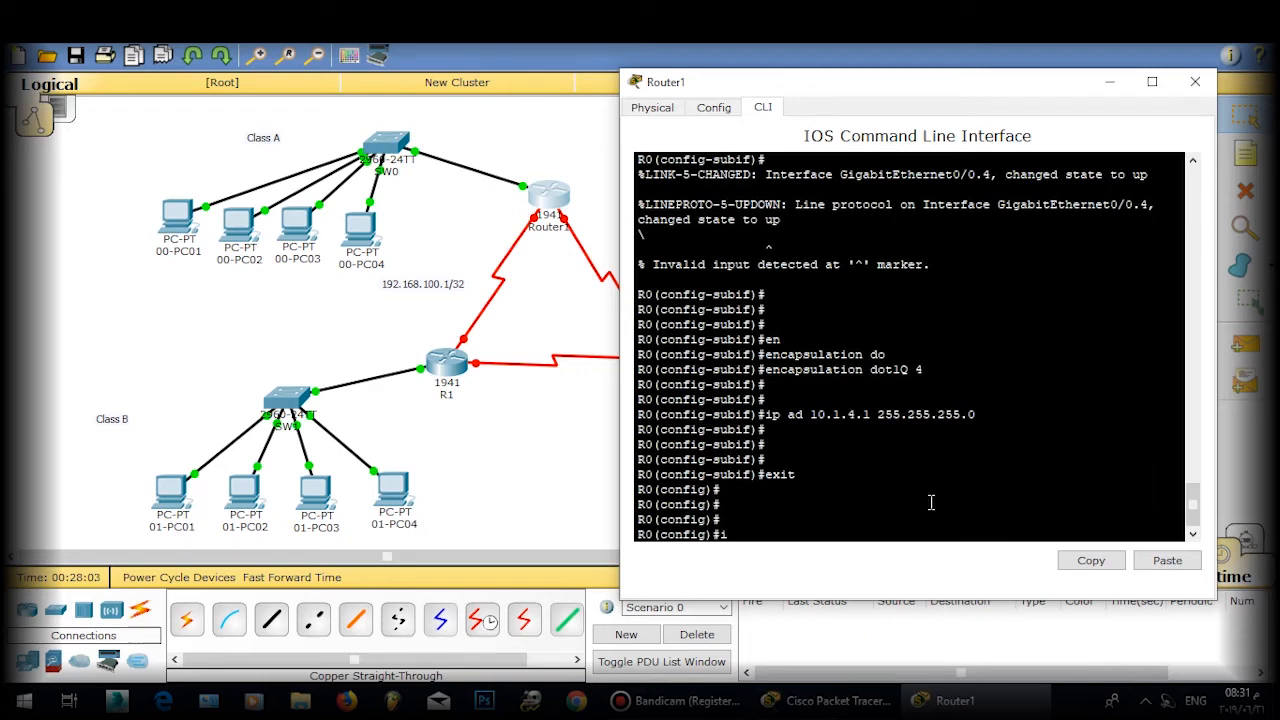
Step: Back in Router1's CLI, enable interface Serial0/1/0 with no shutdown
click(535, 280)
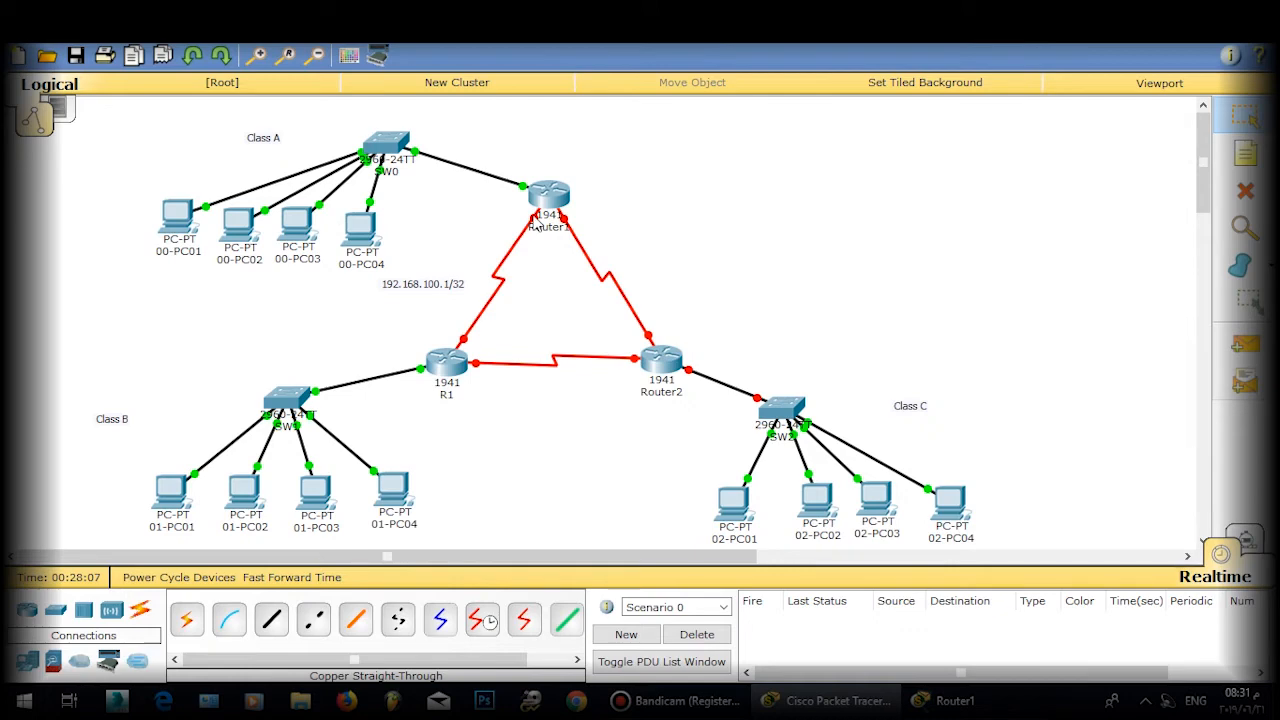
click(546, 198)
text(in)
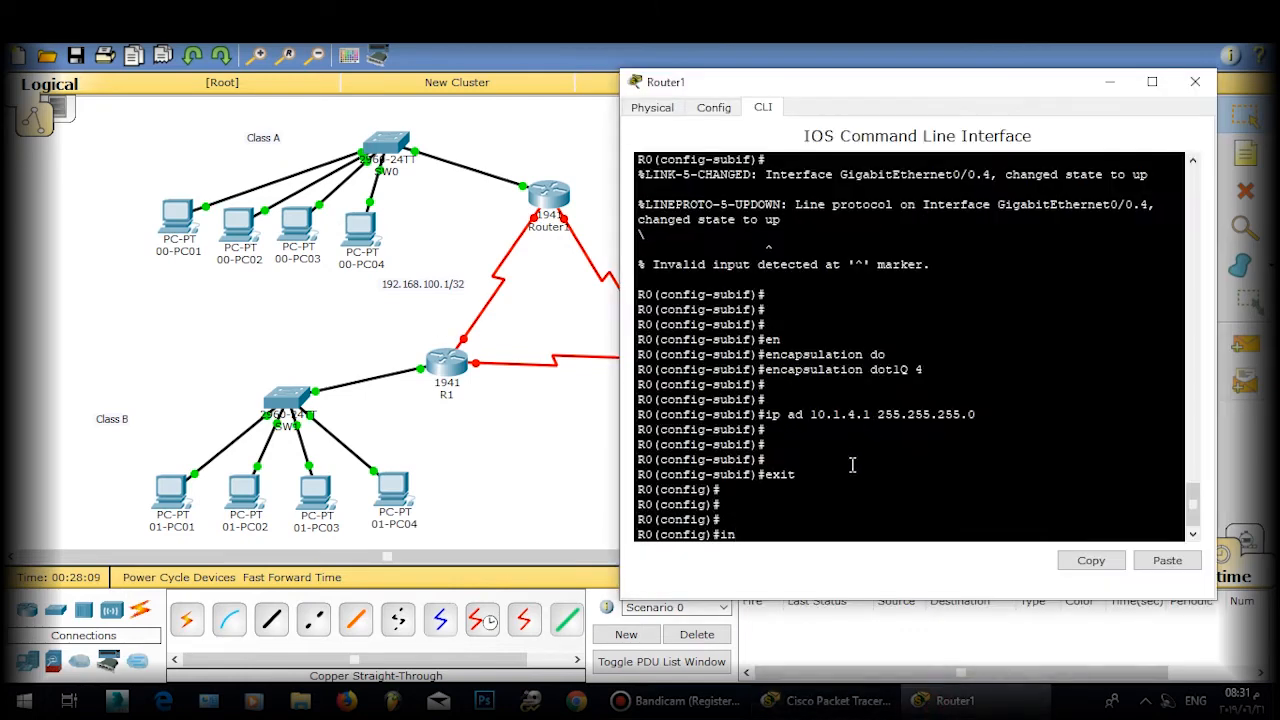
text(t s 0/1/0)
key(Return)
key(Return)
key(Return)
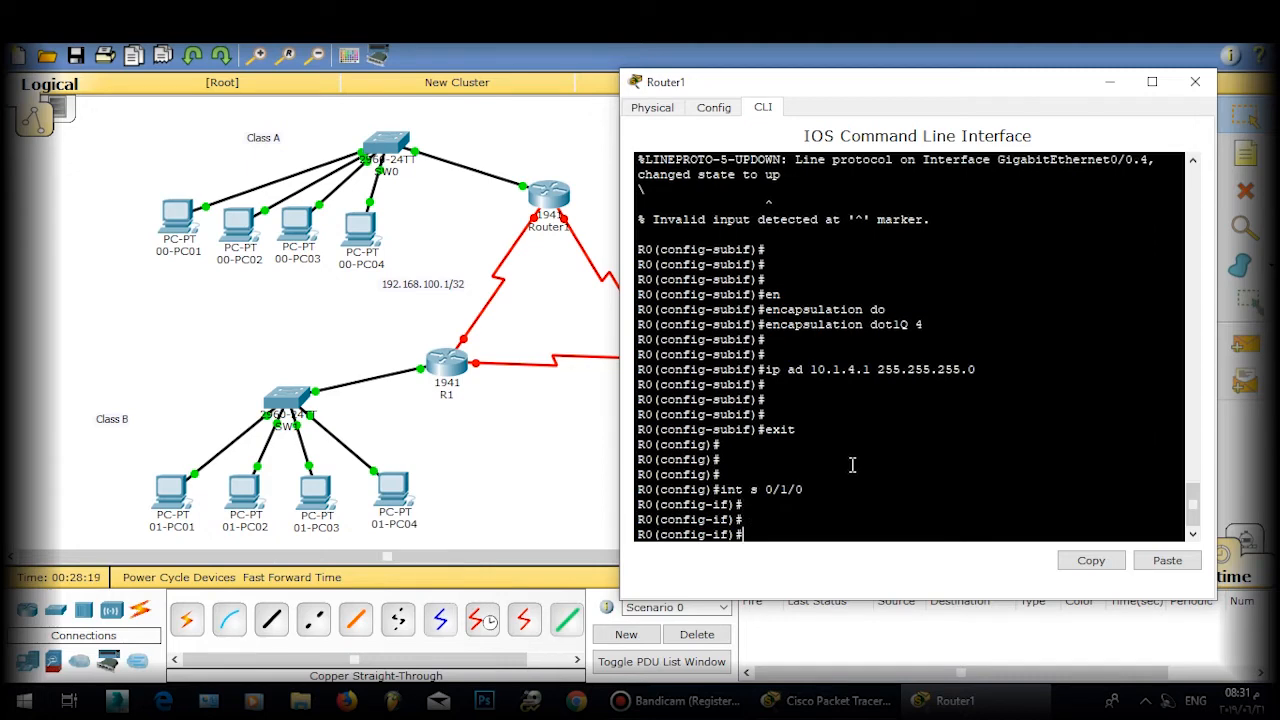
text(no sh)
key(Tab)
key(Return)
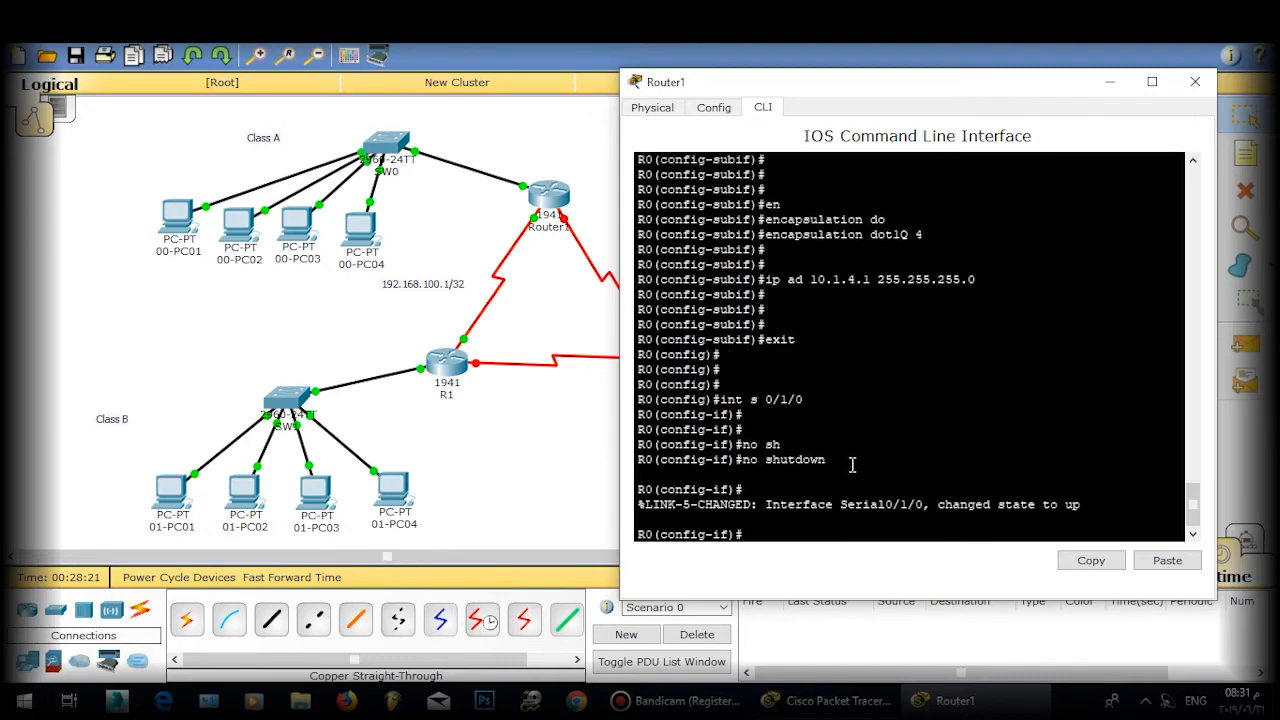
Step: Assign Serial0/1/0 the address 192.168.100.2 255.255.255.252
text(ip ad)
text(192.168.100)
key(Return)
key(Up)
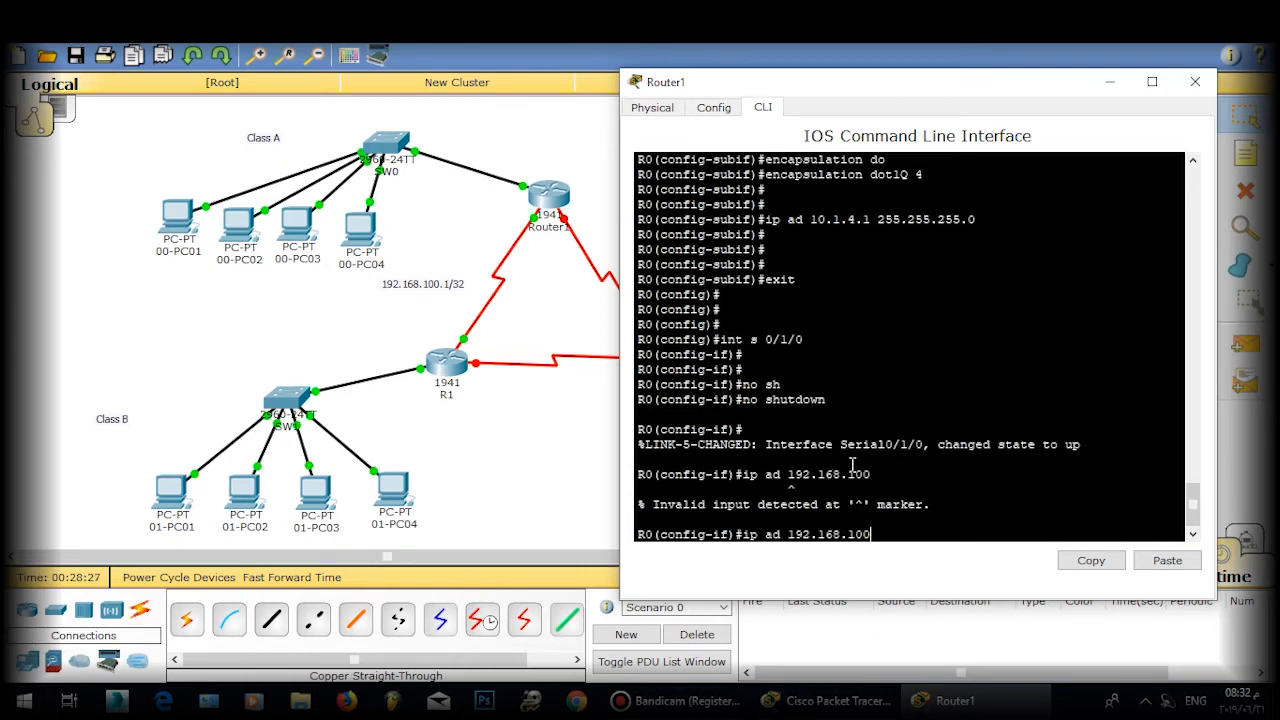
text(.2)
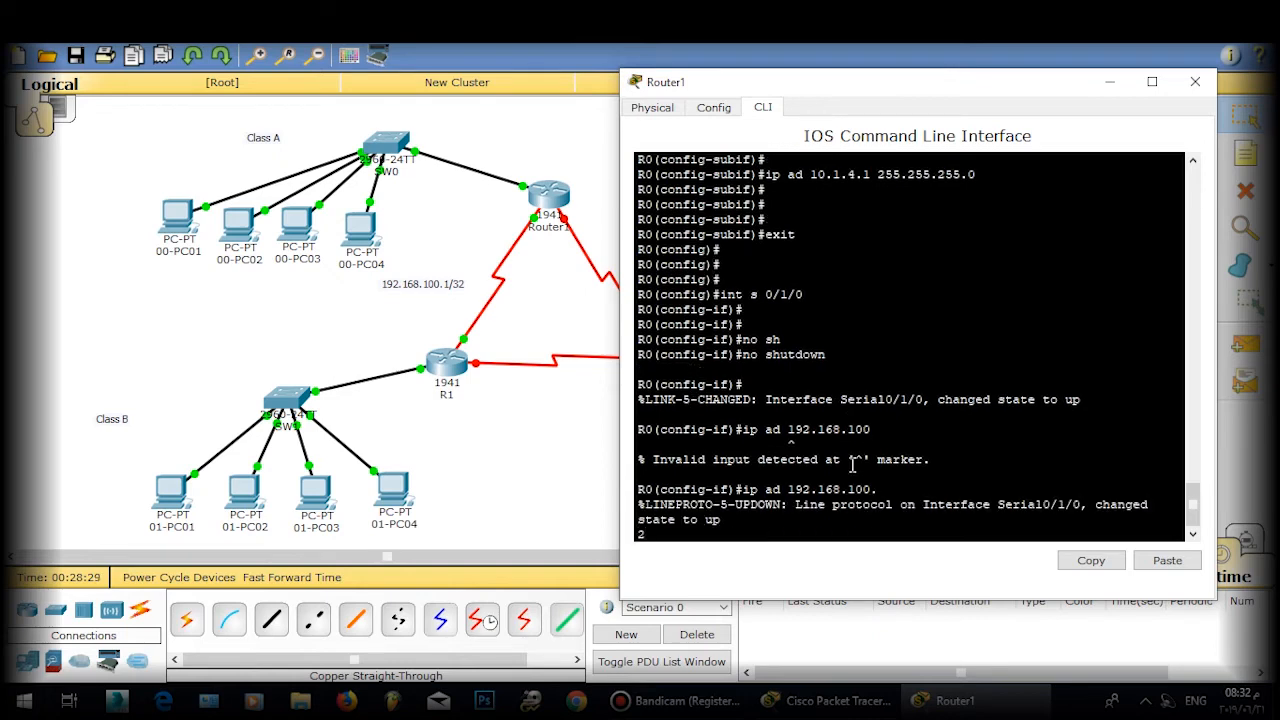
key(Return)
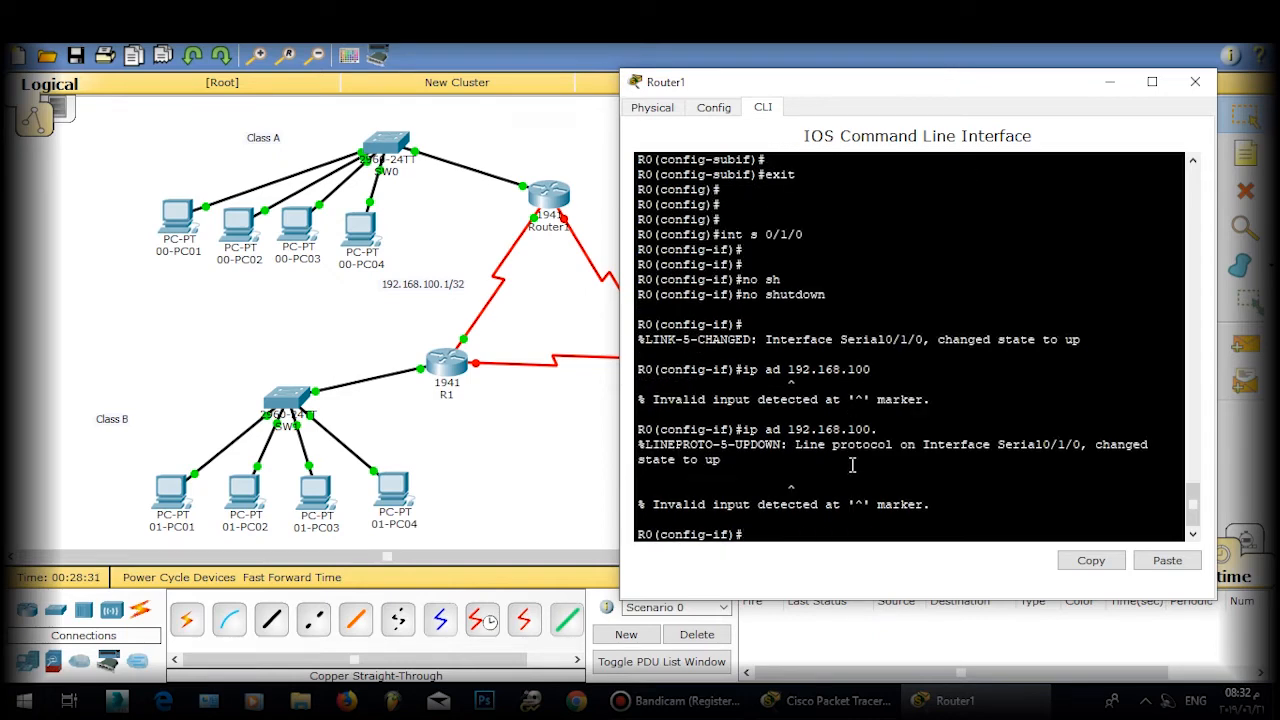
key(Up)
text(2 255.255.255)
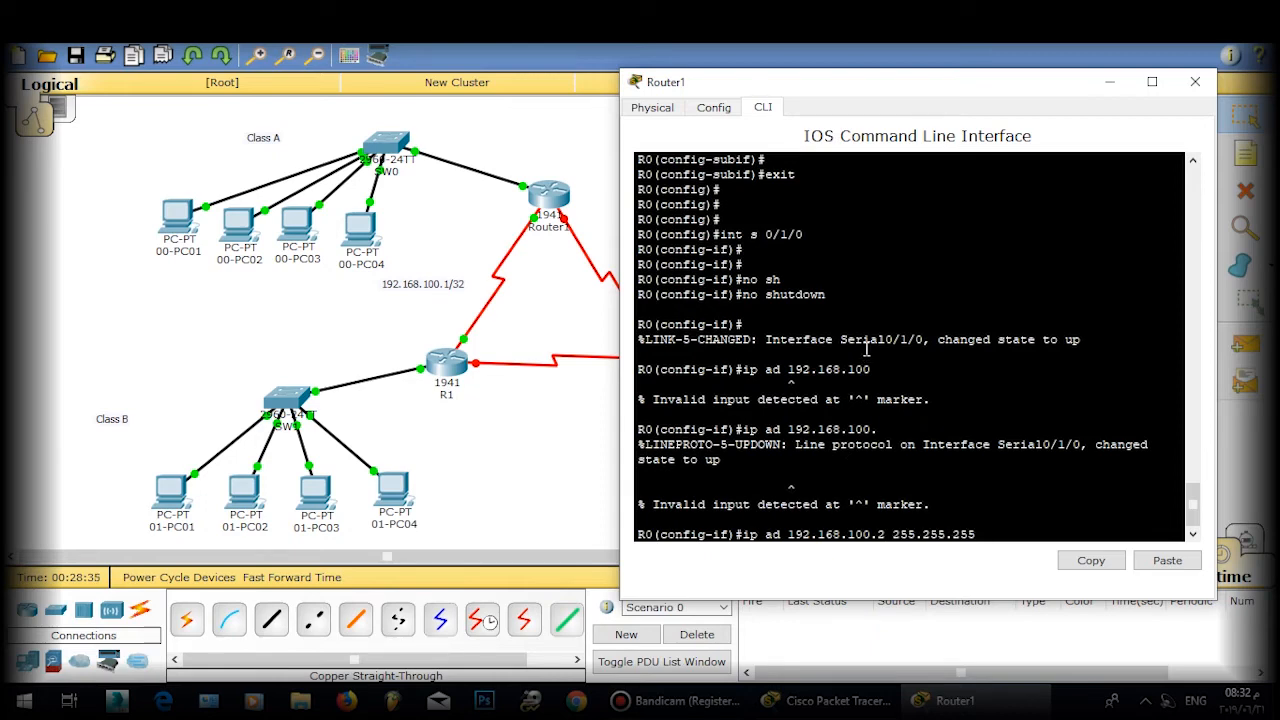
text(.252)
key(Return)
key(Return)
key(Return)
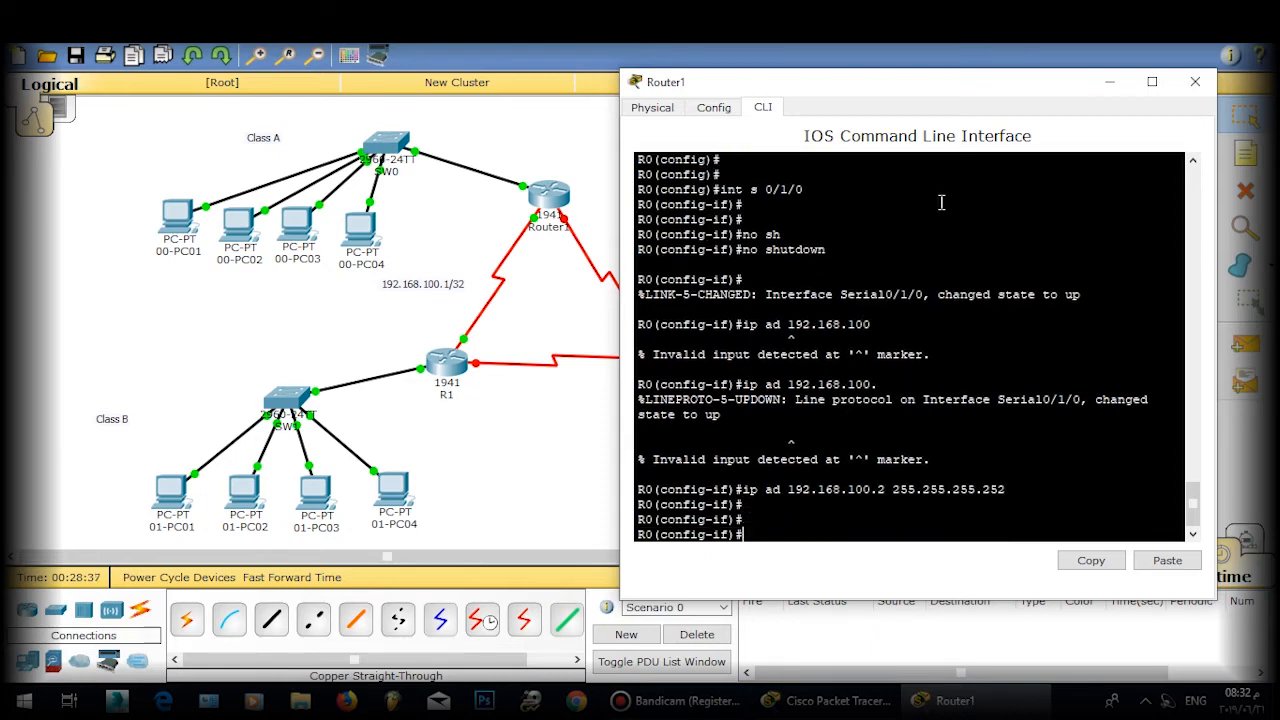
Step: Exit interface mode, save Router1's configuration with do wr, and close its window
text(exit)
key(Return)
key(Return)
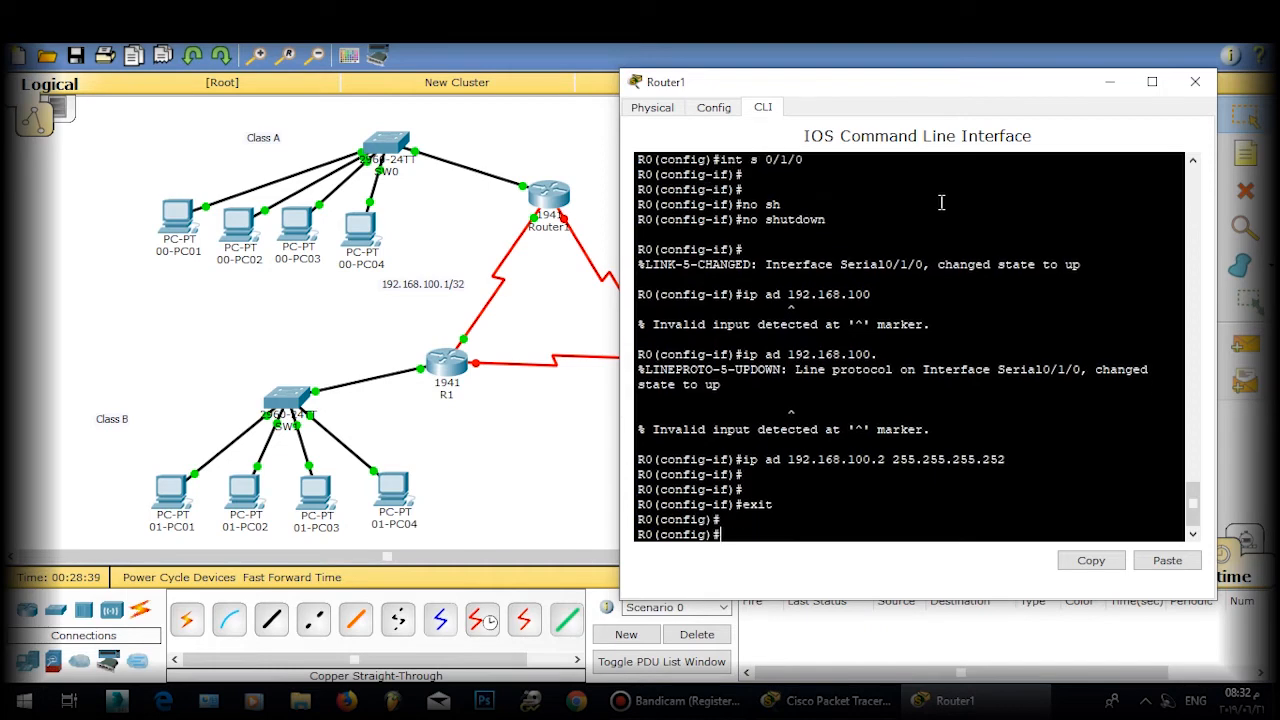
text(do wr)
key(Return)
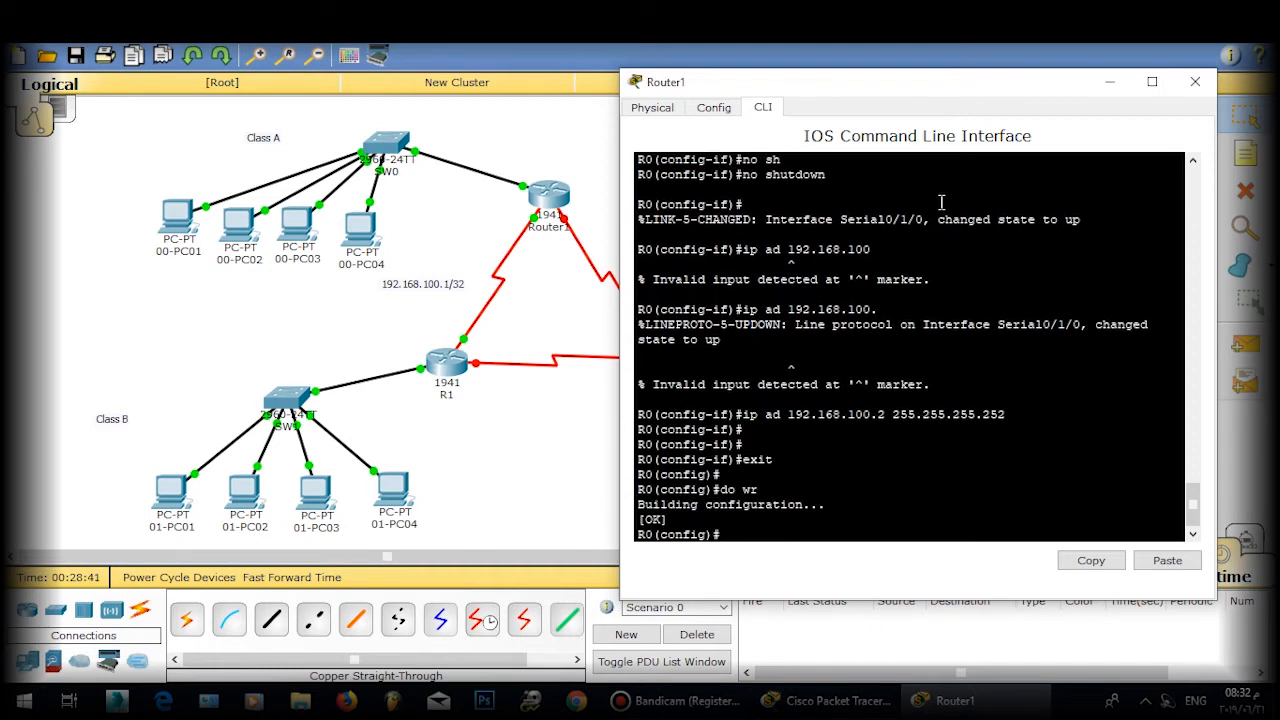
click(1194, 84)
Step: Open SW0's CLI, enter global configuration, and select interface Gi0/1
click(388, 148)
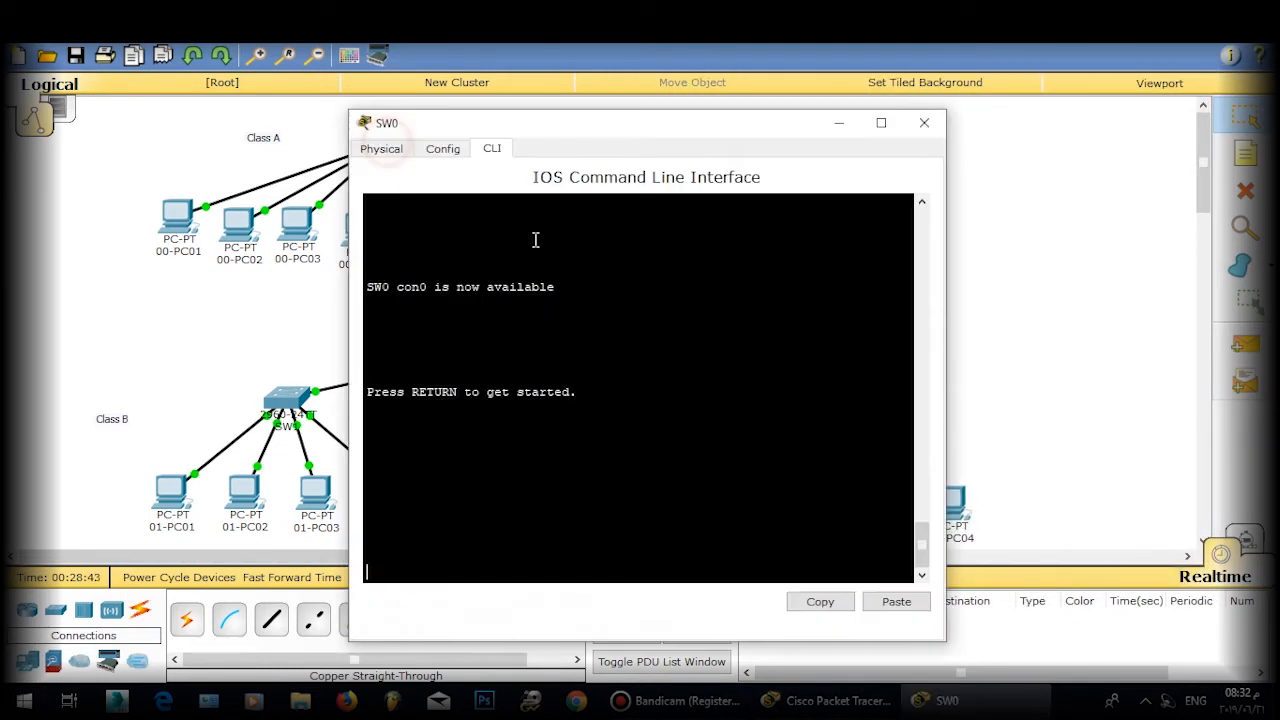
key(Return)
key(Return)
key(Return)
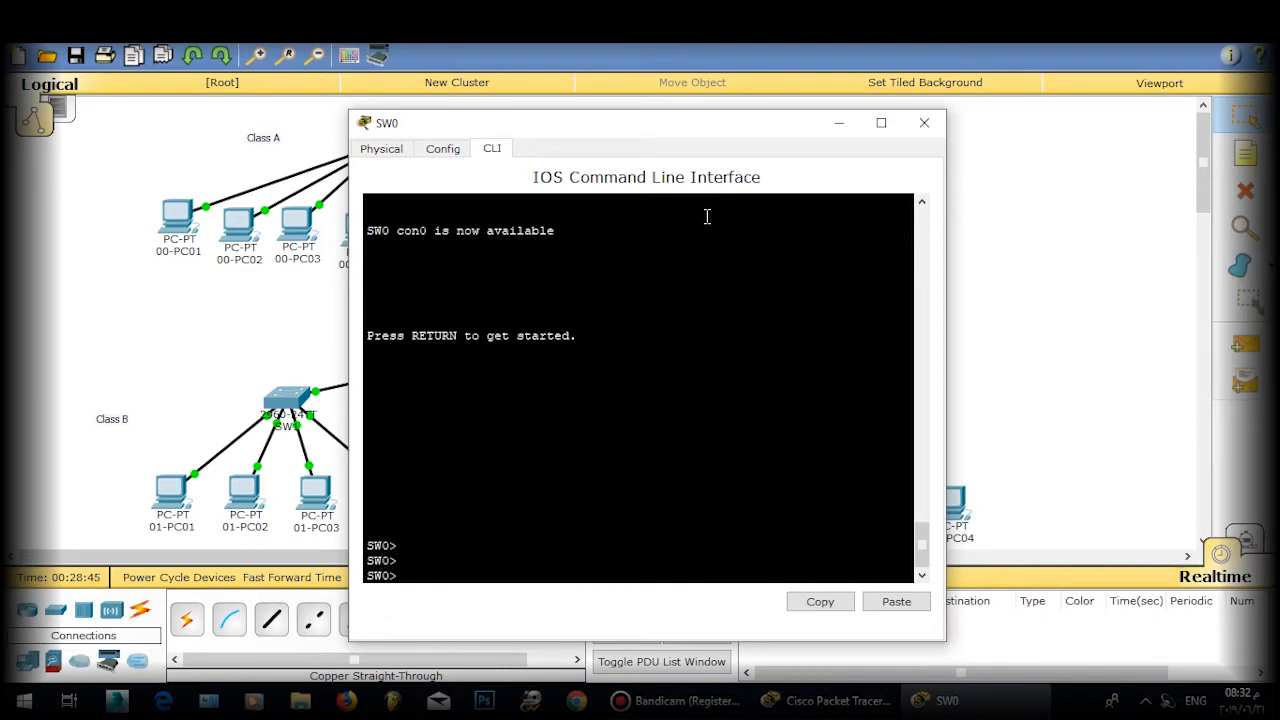
text(ena)
key(Return)
key(Return)
key(Return)
text(conf t)
key(Return)
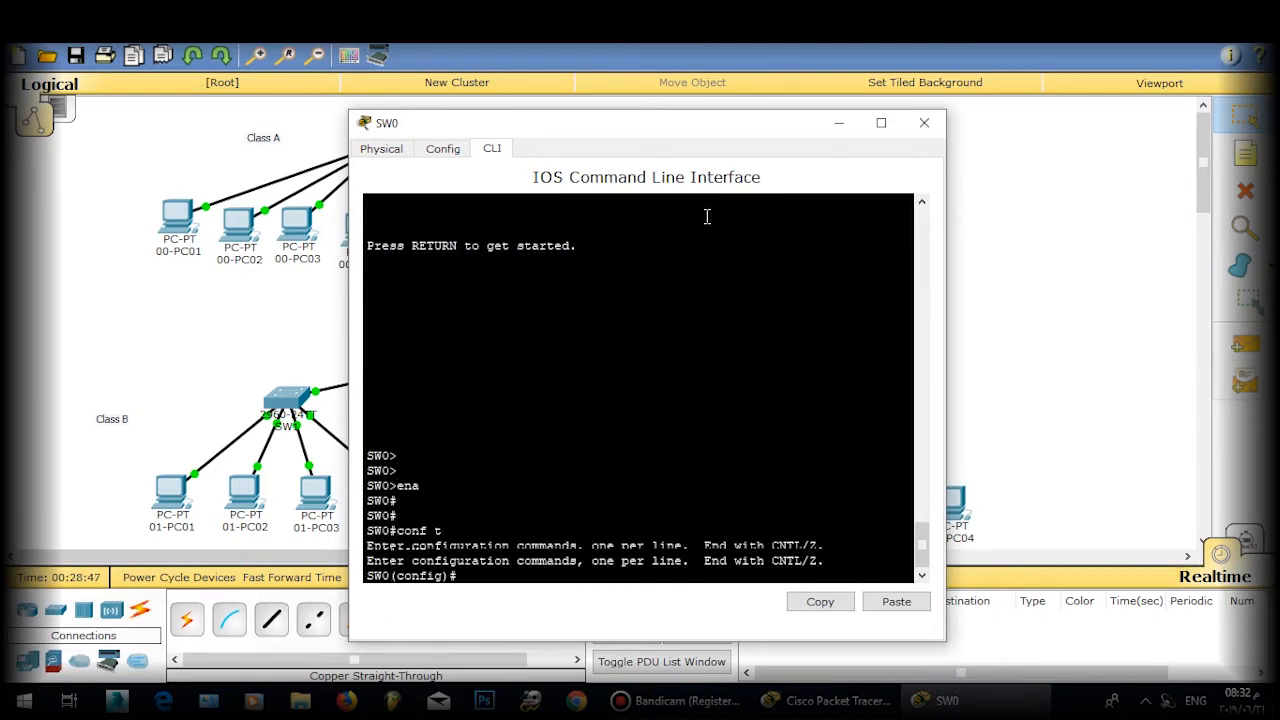
key(Return)
key(Return)
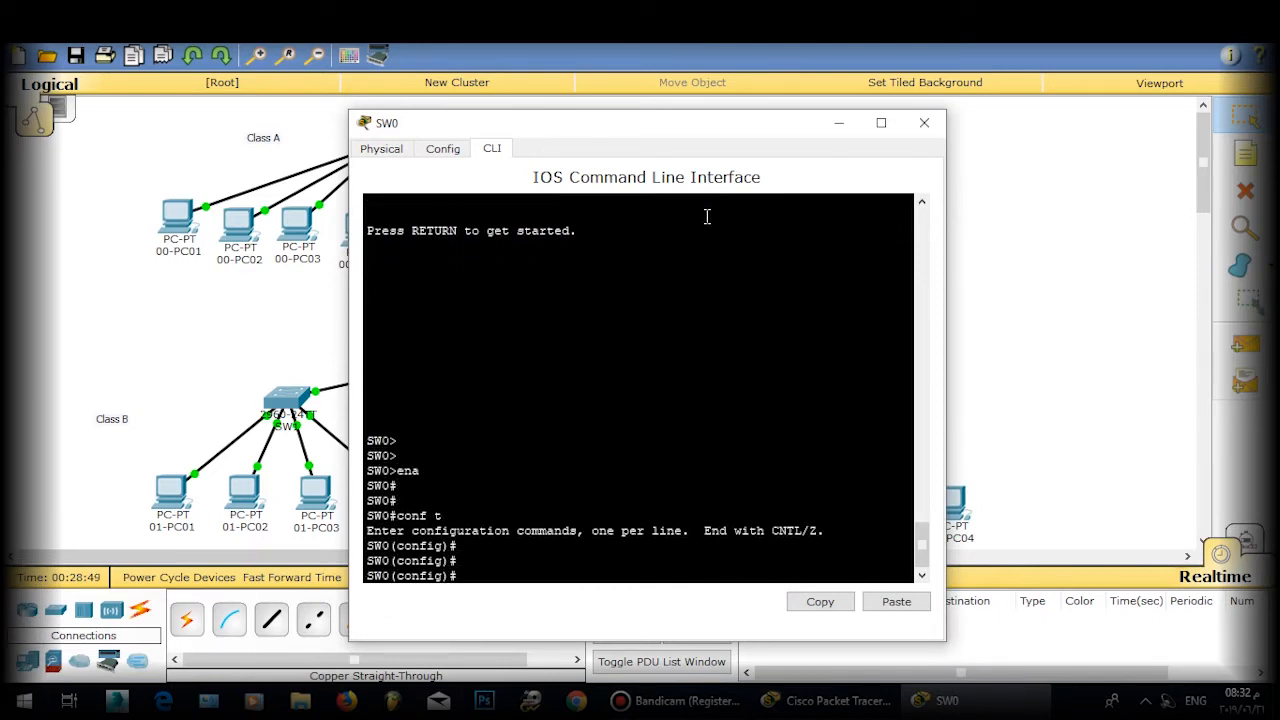
text(onfig)#int gi 0/1)
key(Return)
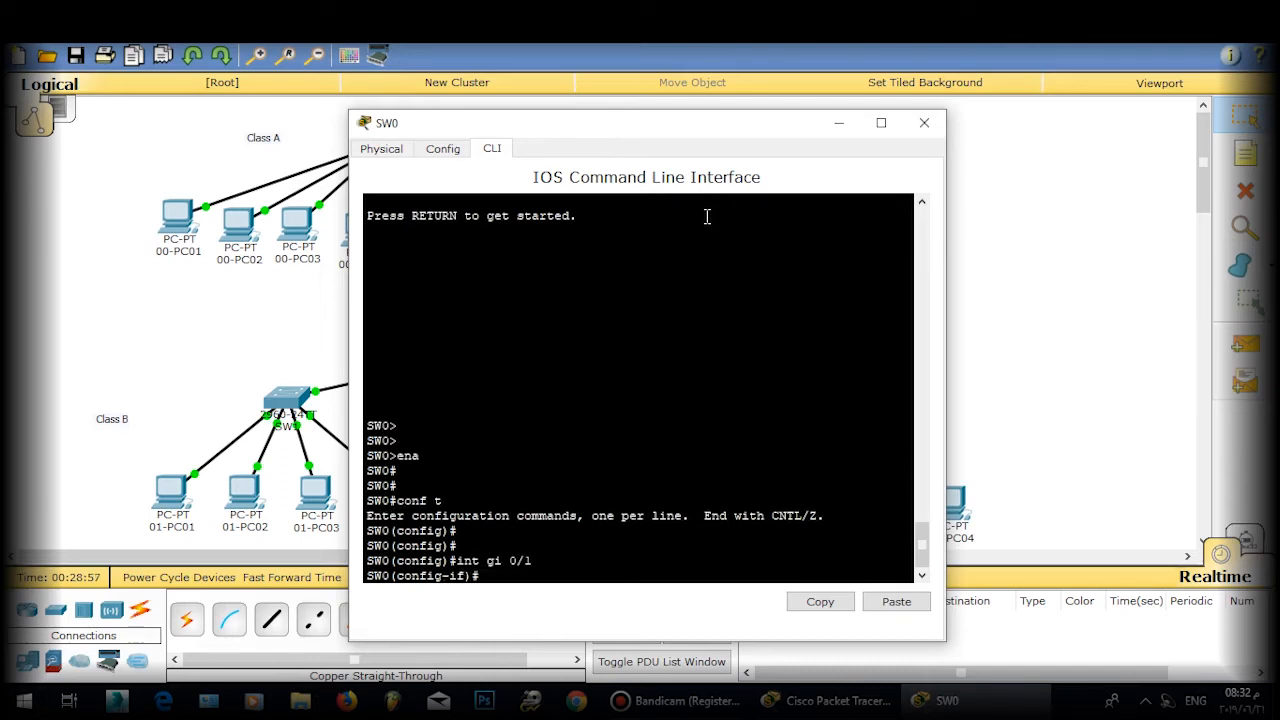
Step: Set Gi0/1 to switchport mode trunk, close SW0, and reopen Router1's console
text(sw)
key(Tab)
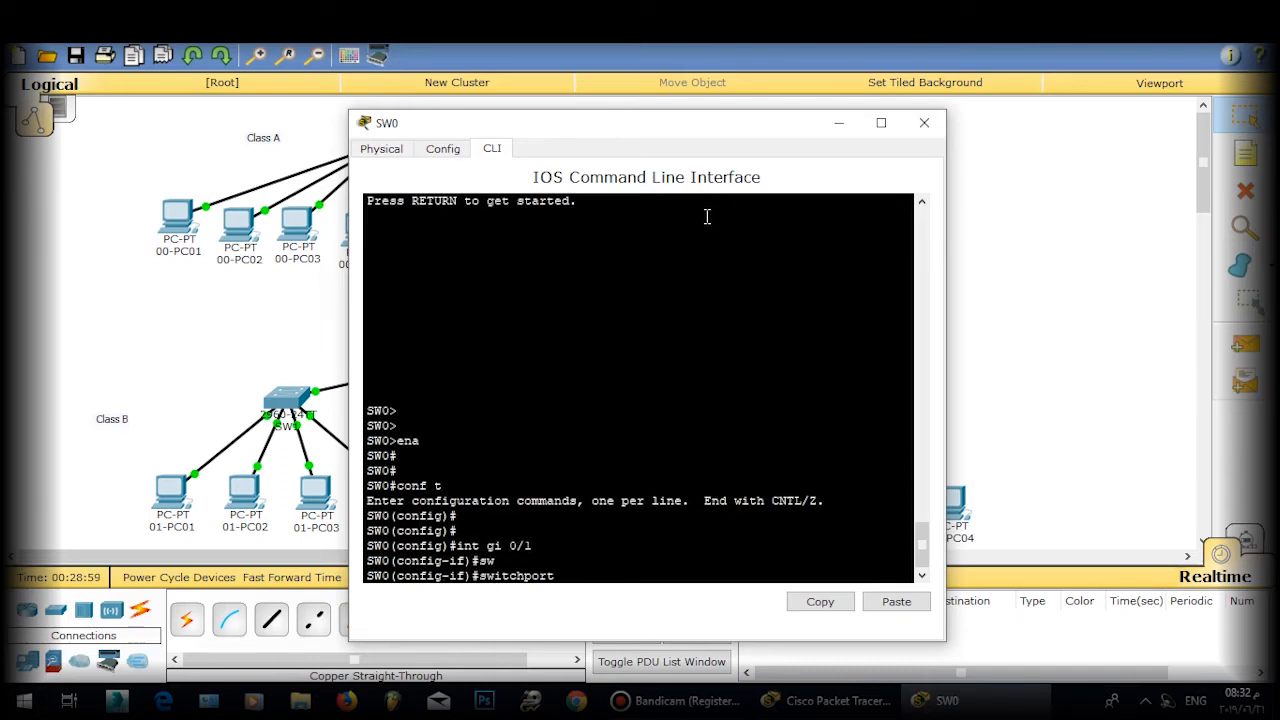
text(m)
key(Tab)
text(t)
key(Tab)
key(Return)
key(Return)
text(ex)
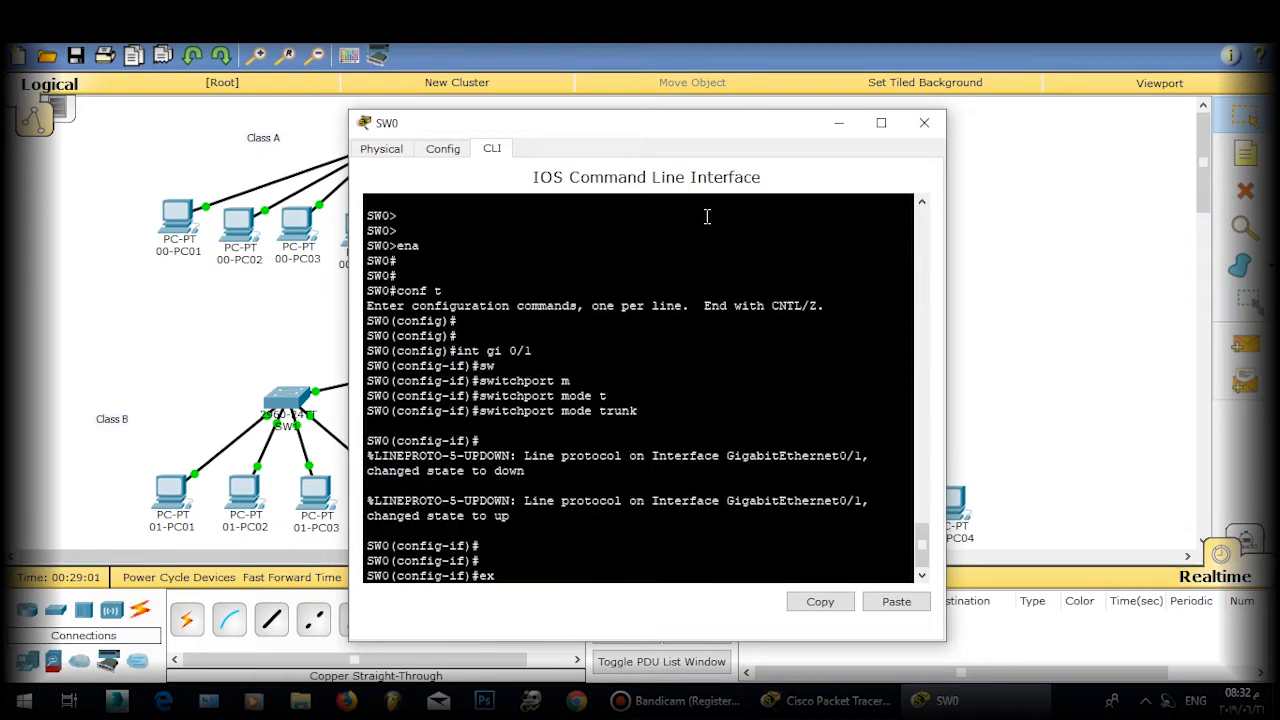
text(it)
key(Return)
click(924, 122)
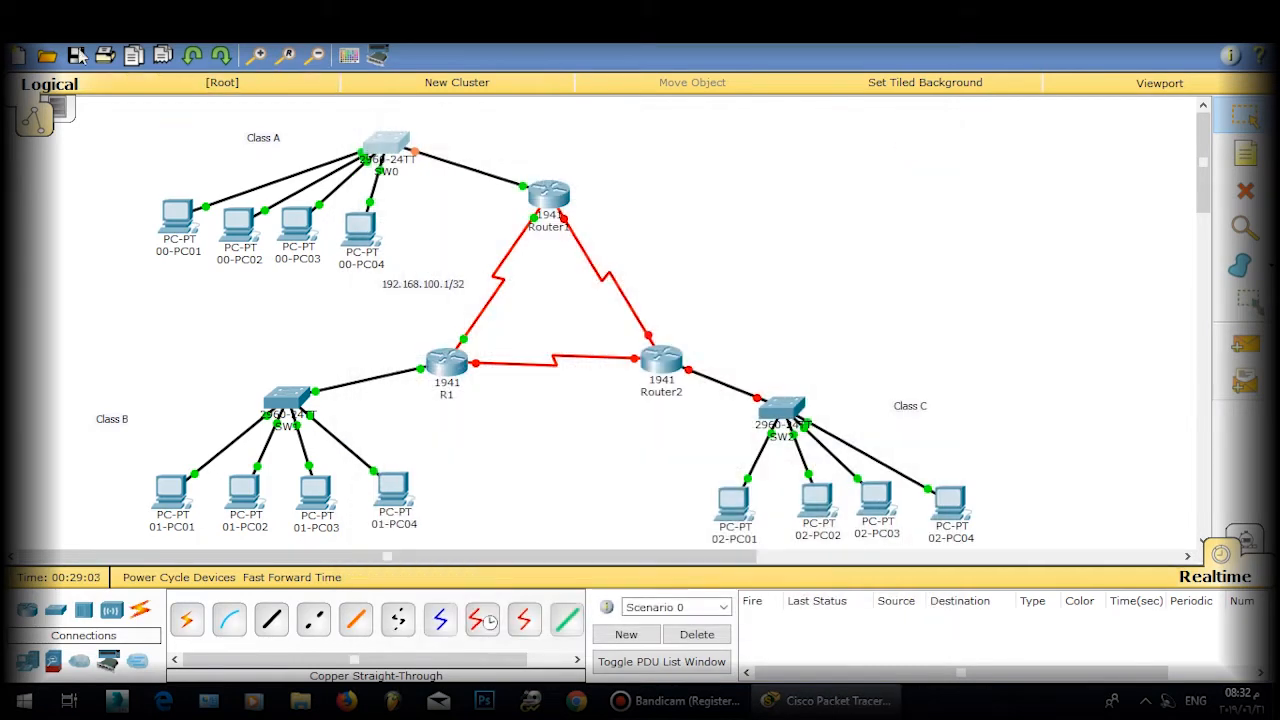
click(538, 205)
Step: Enable ip routing on Router1 and leave global configuration mode
text(ig)#i)
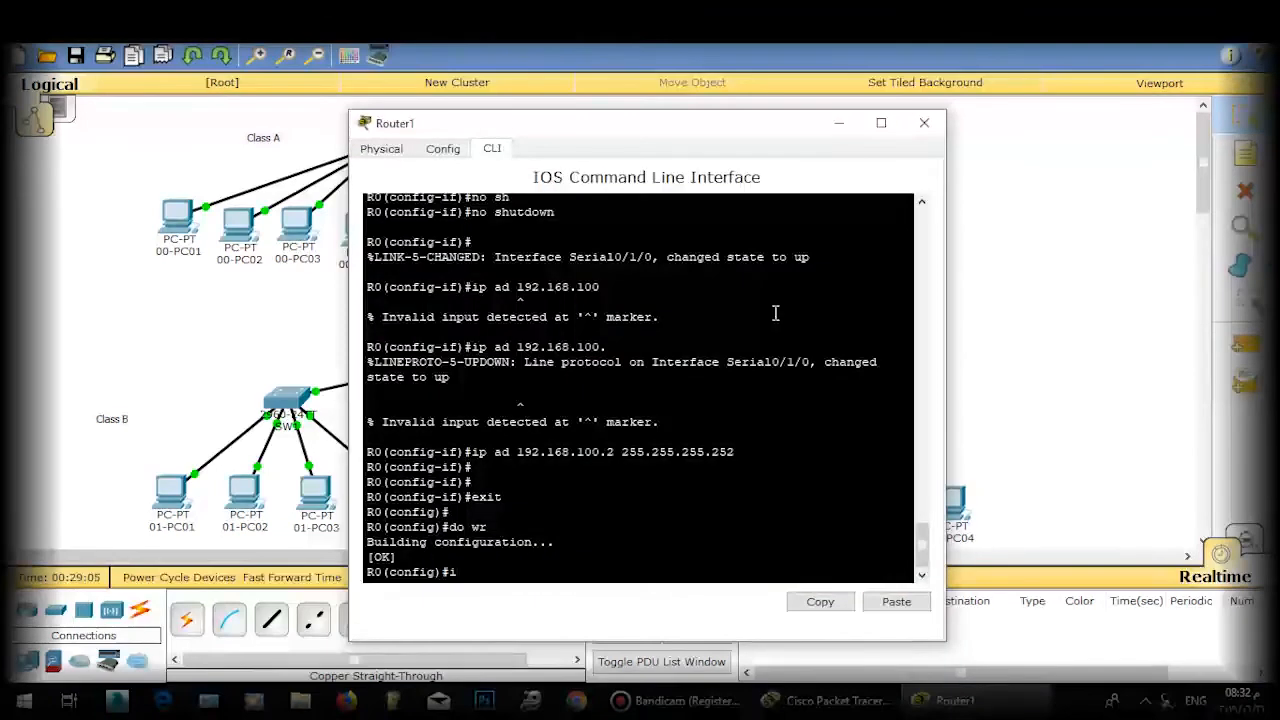
text(p routi)
key(BackSpace)
text(ng)
key(BackSpace)
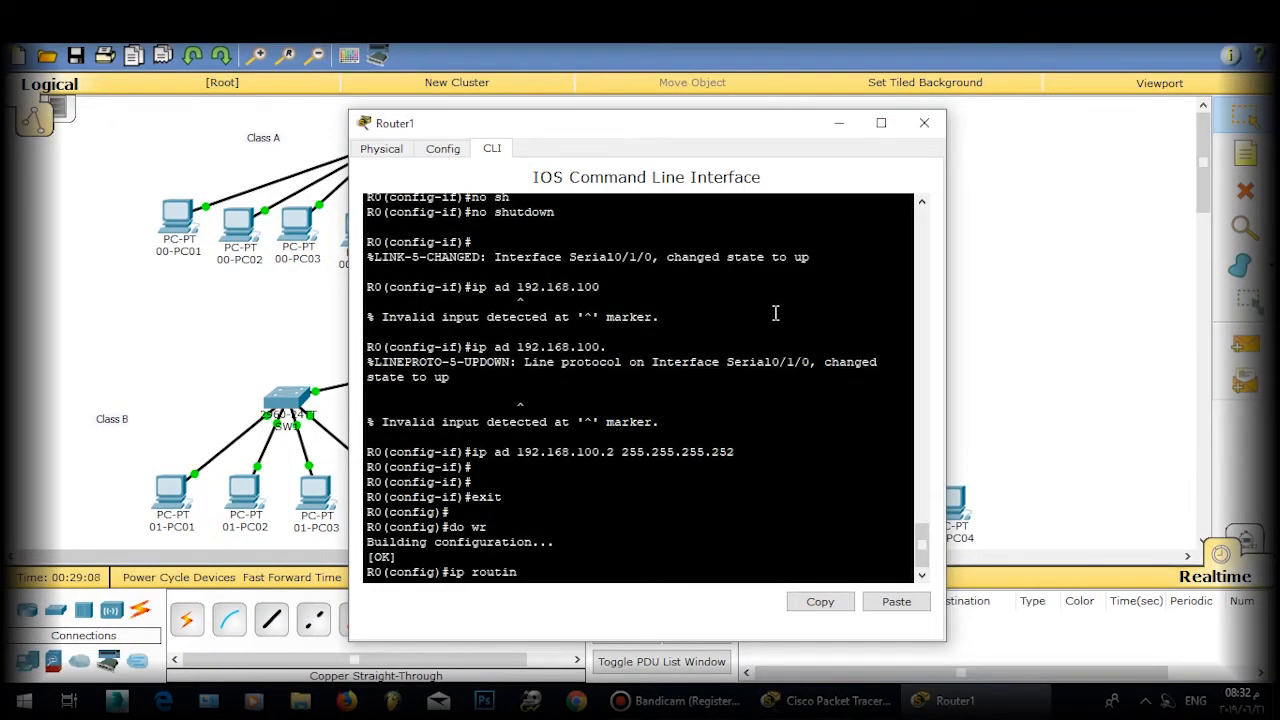
text(g)
key(Return)
key(Return)
key(Return)
key(Return)
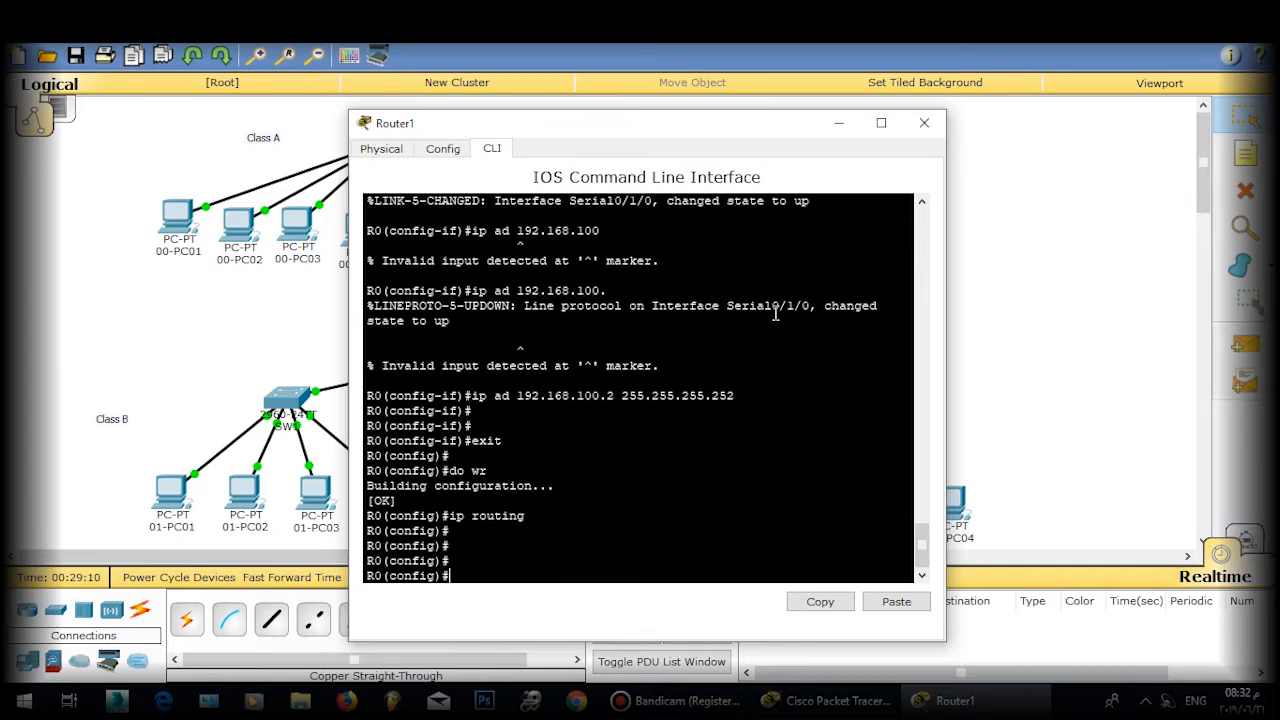
text(exit)
key(Return)
key(Return)
key(Return)
Step: Run show ip int brief, highlight the Gi0/0.1–0.4 lines, and close Router1's console
text(sh )
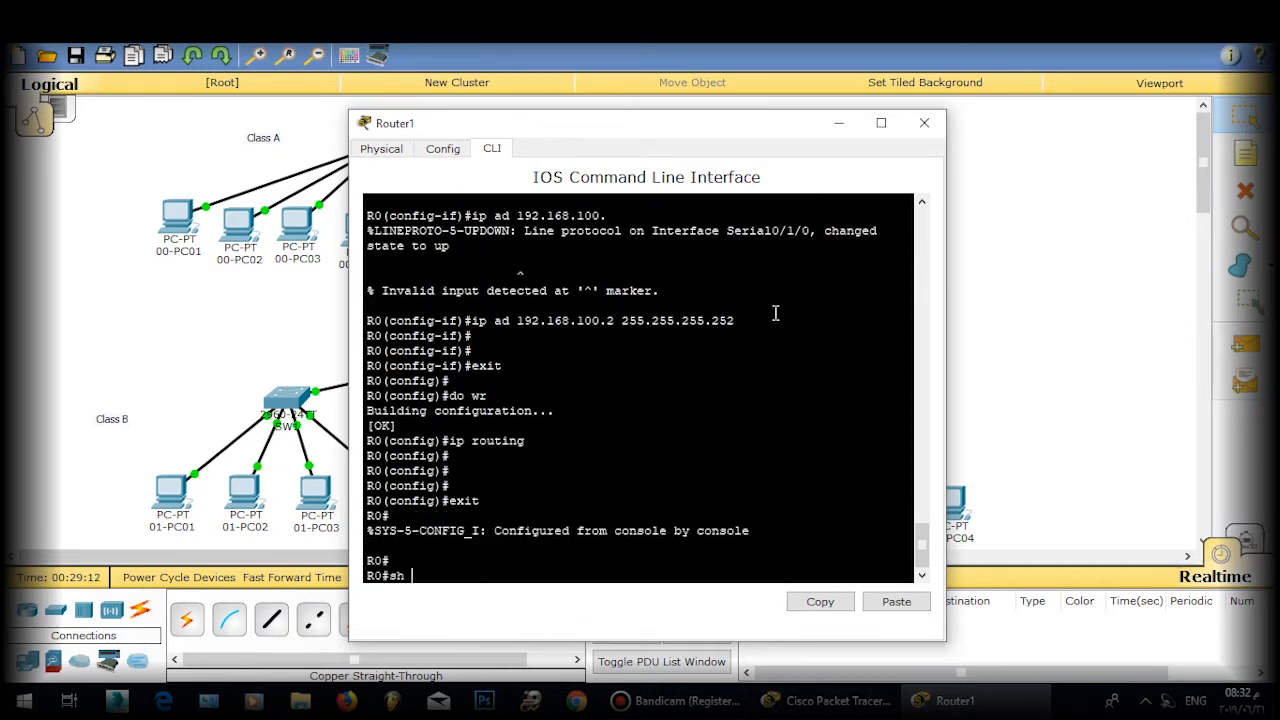
text(ip int brief)
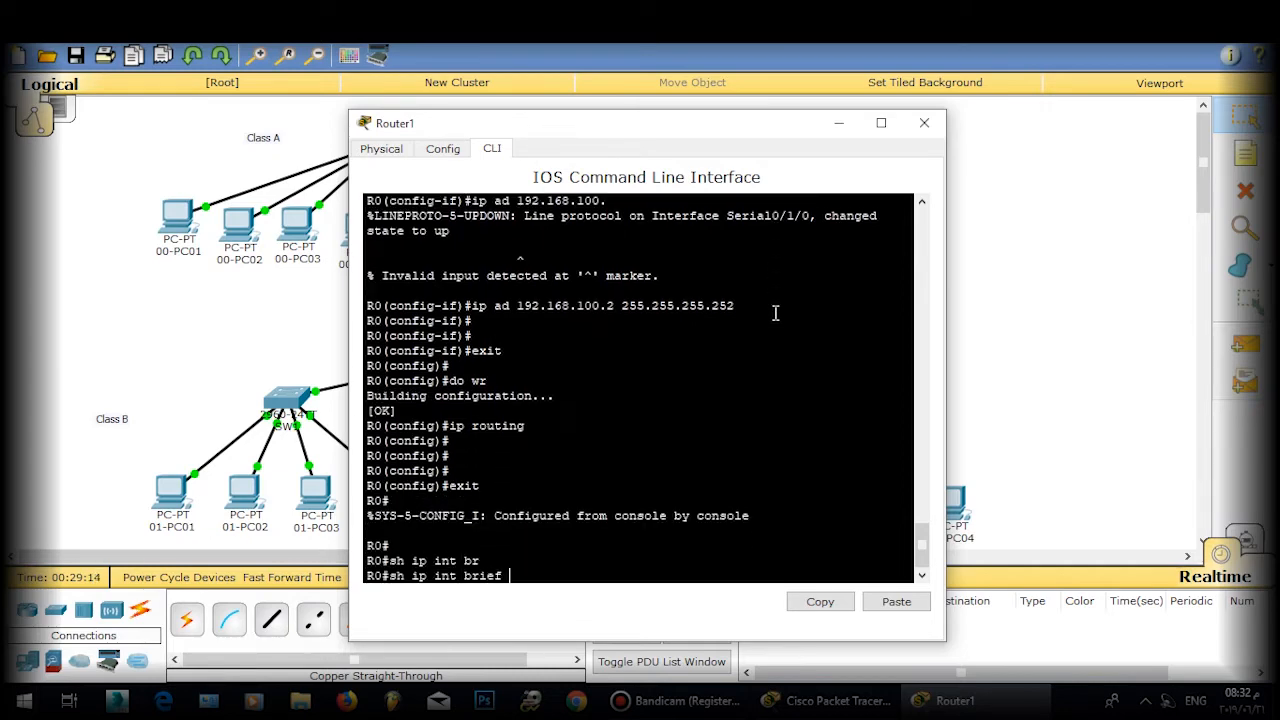
key(Return)
key(Return)
scroll(480, 347, up, 1)
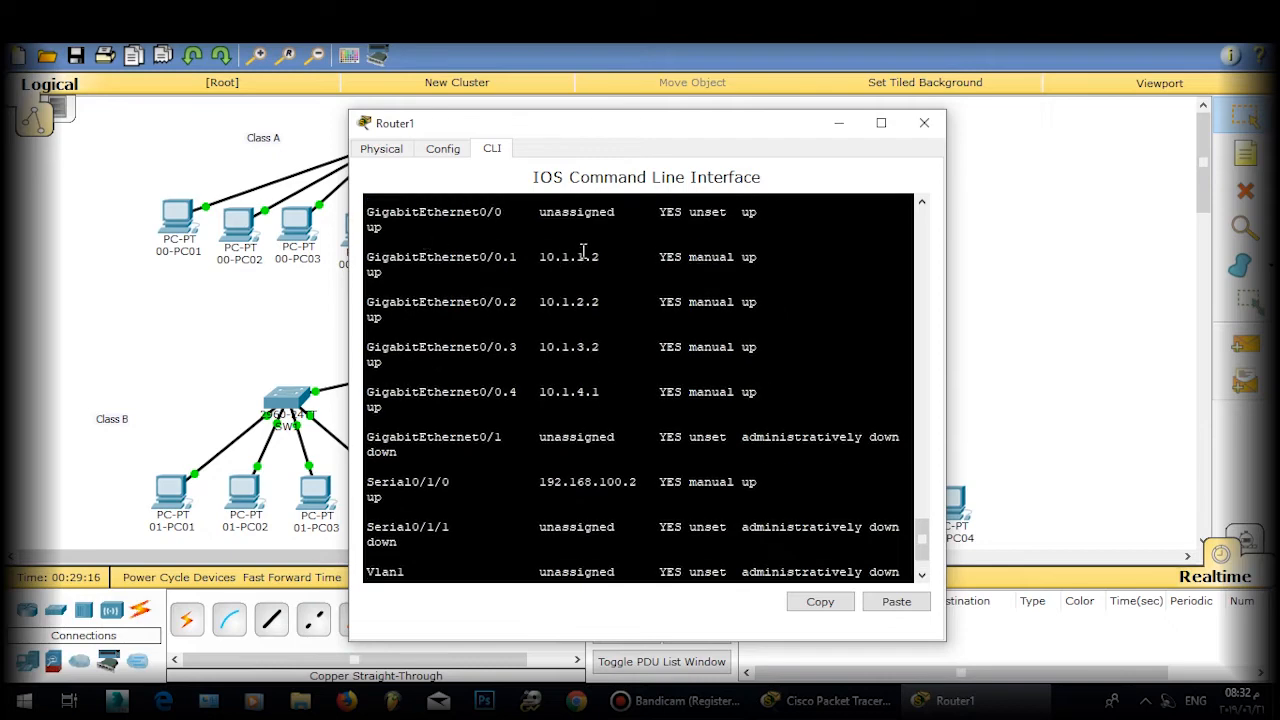
drag(592, 257, 590, 407)
drag(488, 257, 600, 392)
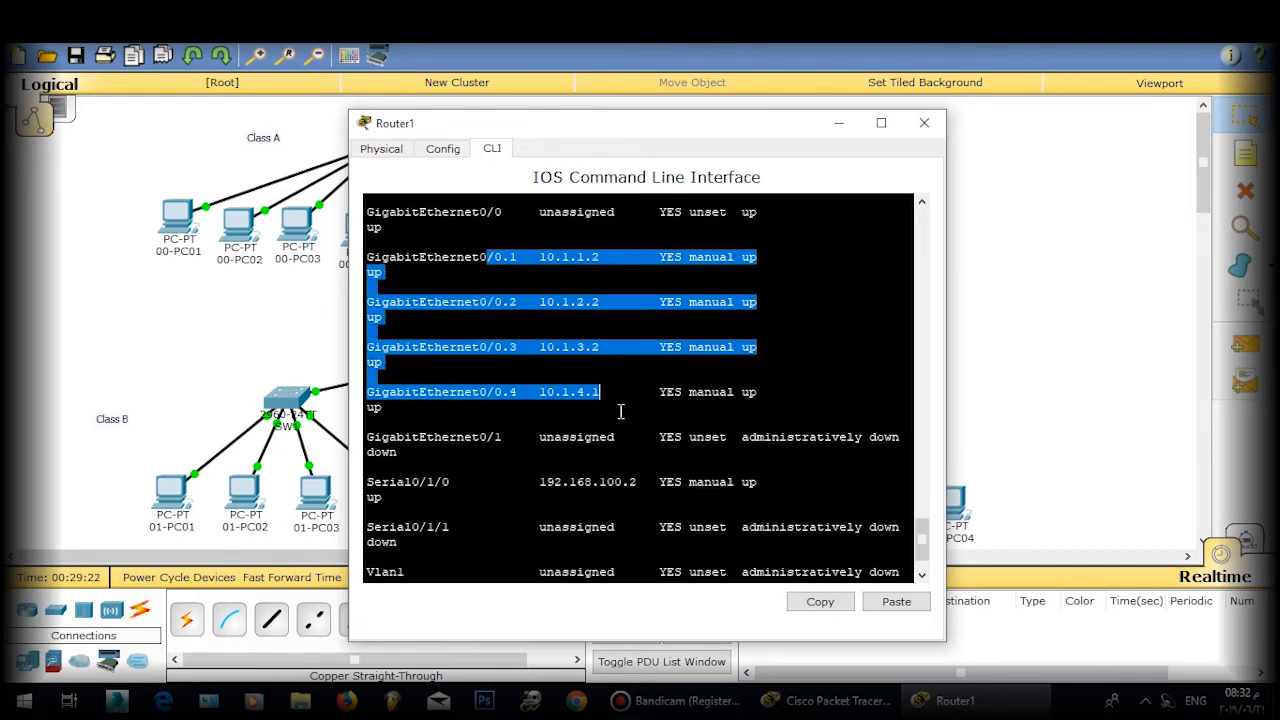
key(Return)
click(922, 123)
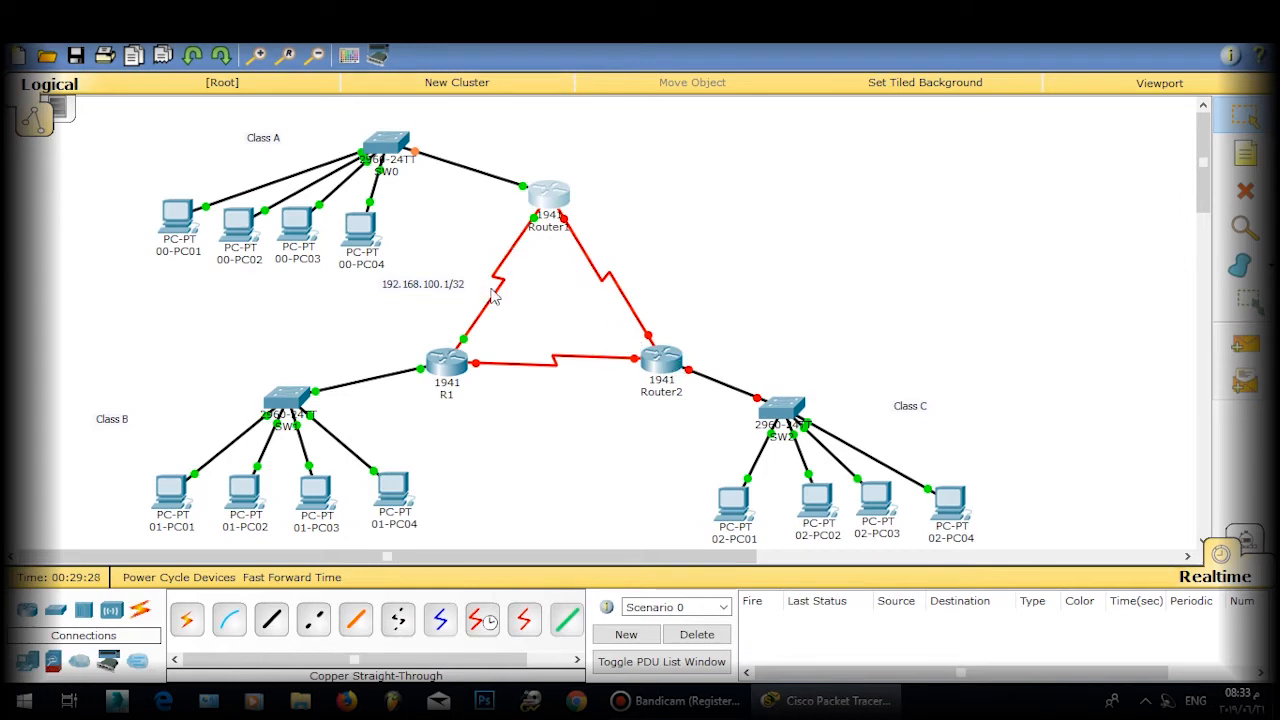
Step: Open Router2's console and position its window on the right side
click(658, 360)
drag(541, 130, 950, 133)
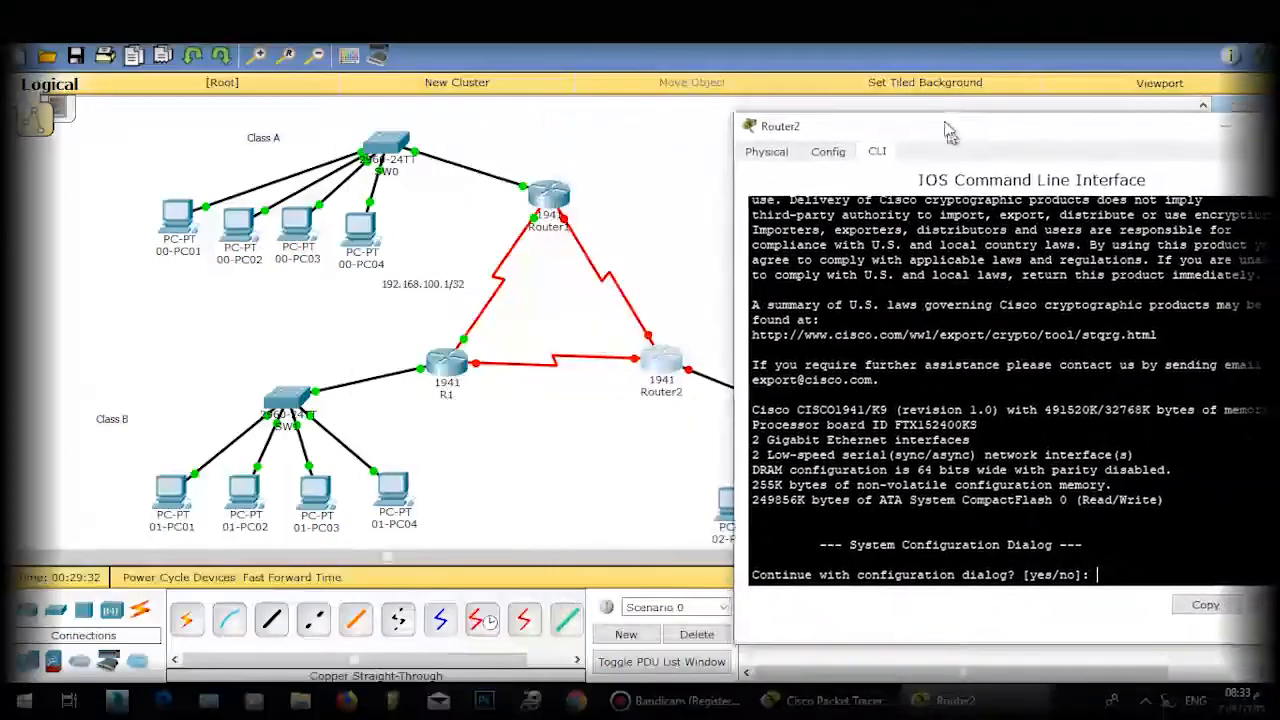
click(638, 266)
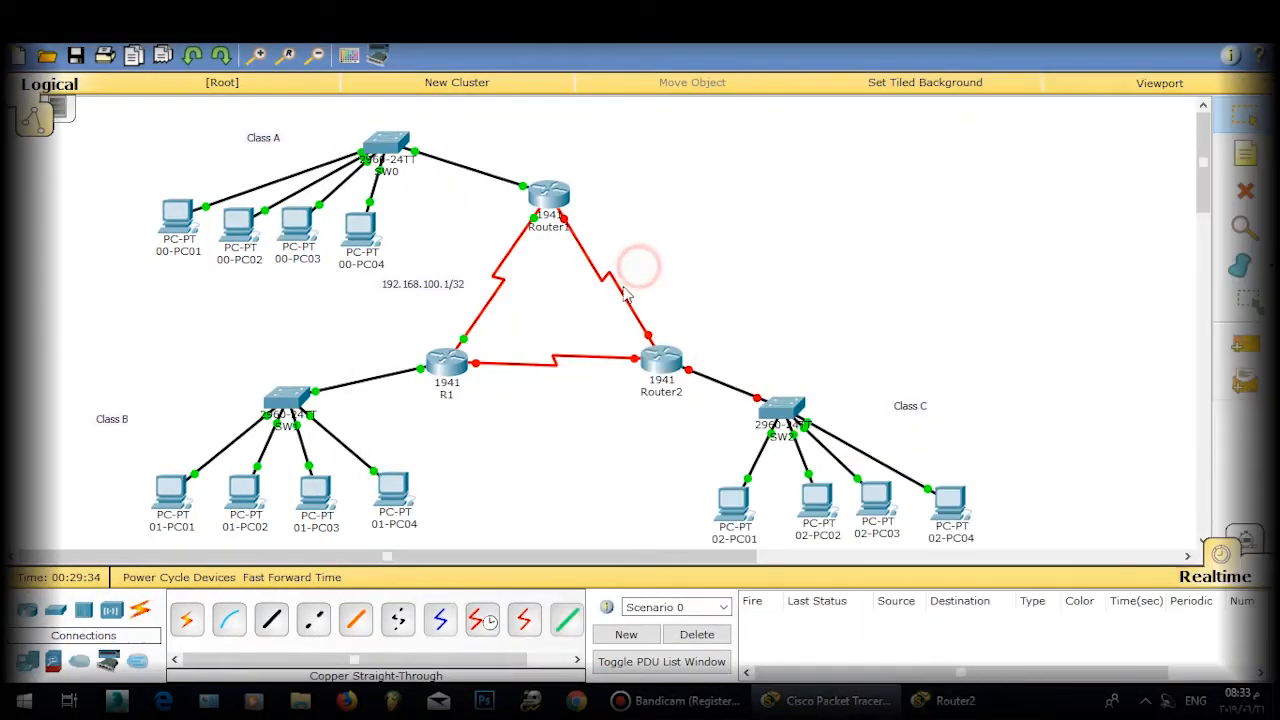
click(945, 699)
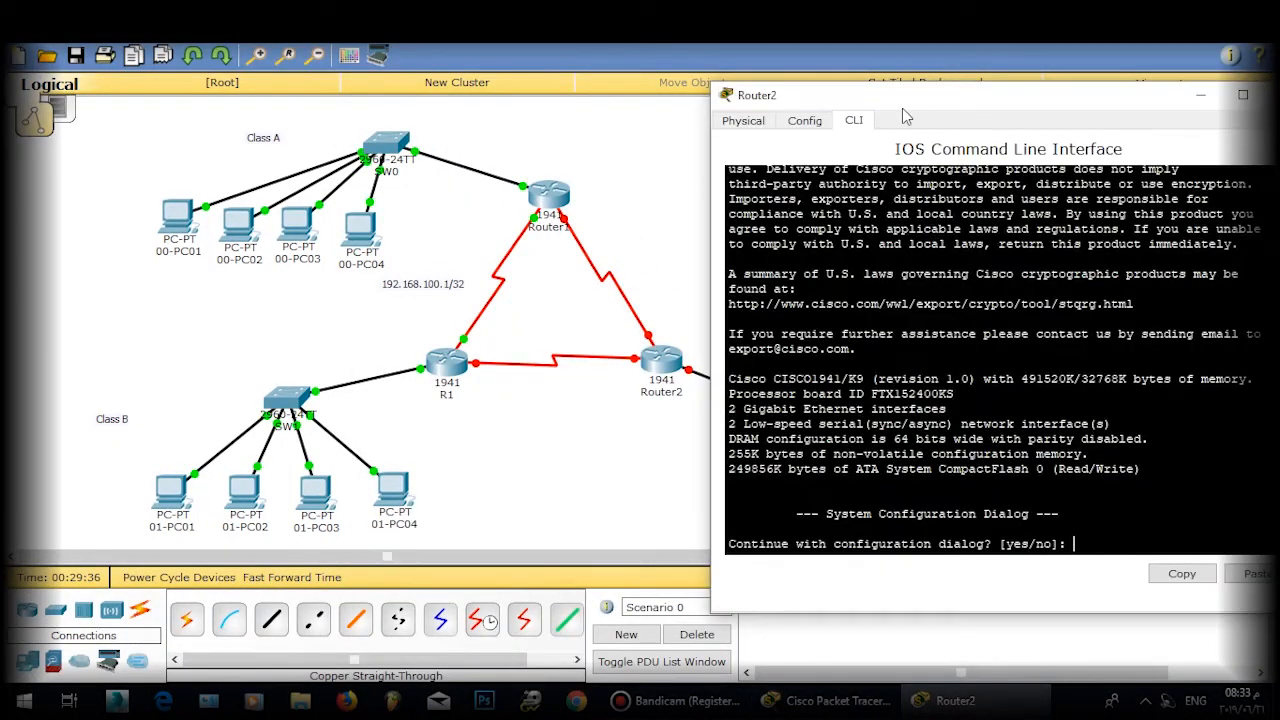
drag(912, 114, 876, 107)
Step: Decline the initial setup dialog, enter global configuration, and set hostname R2
text(no)
key(Return)
key(Return)
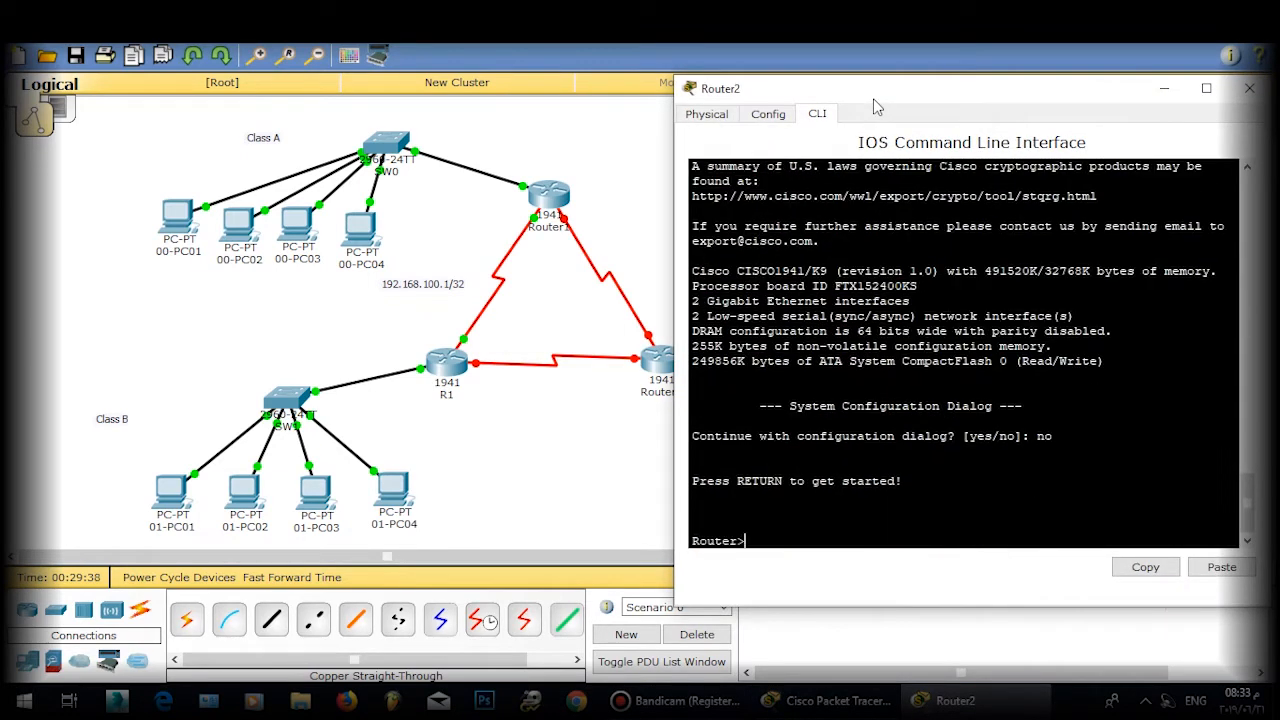
key(Return)
text(ena)
key(Return)
key(Return)
text(co)
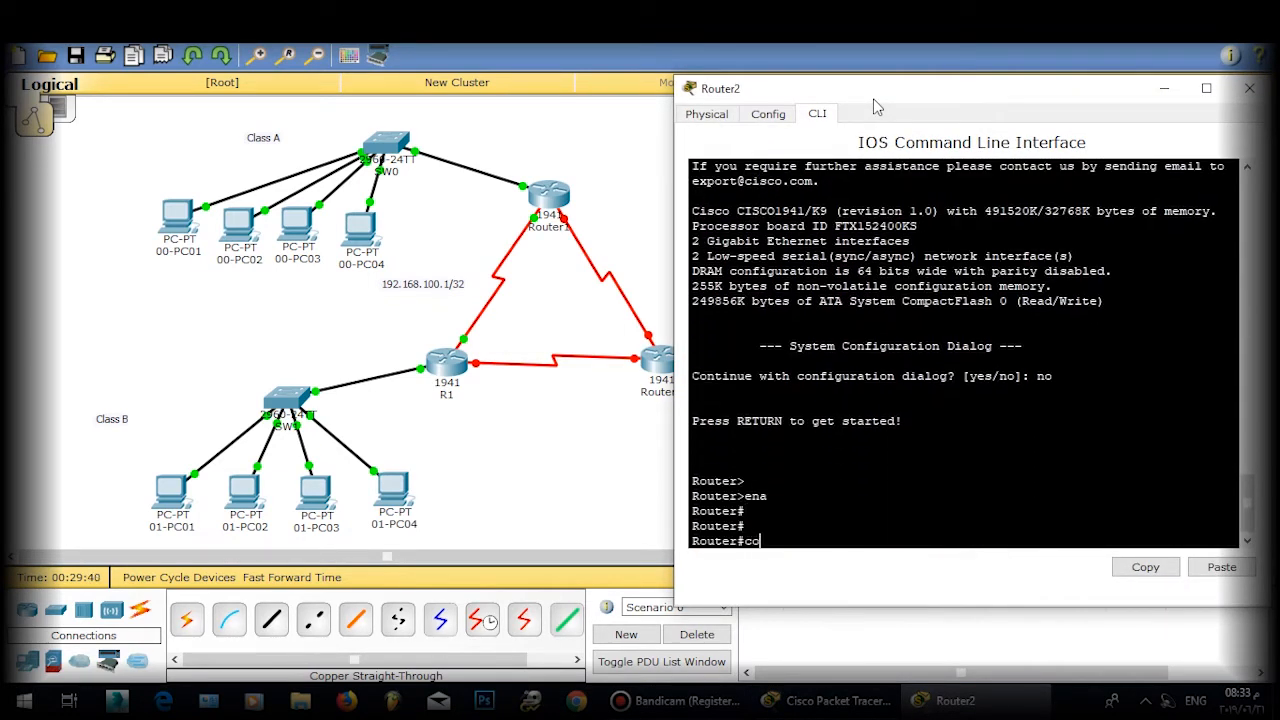
text(nf t)
key(Return)
key(Return)
key(Return)
text(host)
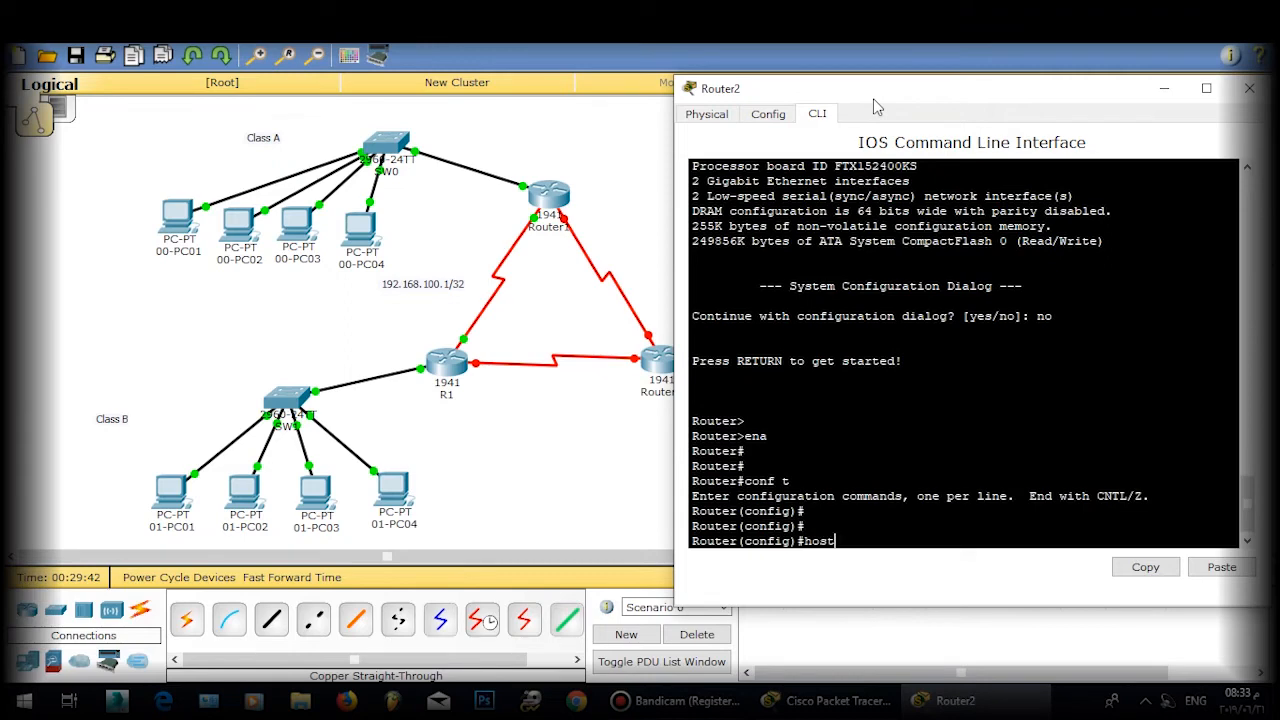
key(Tab)
text(R2)
key(Return)
key(Return)
key(Return)
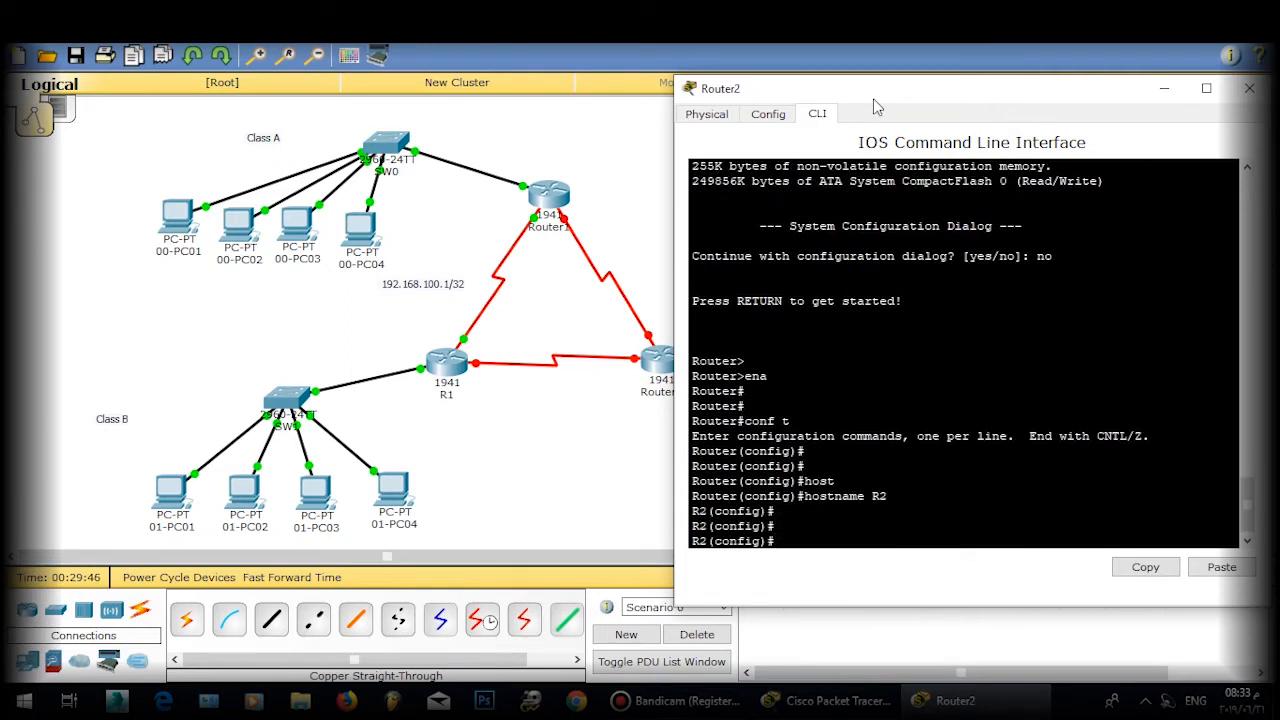
Step: Bring GigabitEthernet0/0 up with no shutdown and return to global configuration
text(int gi 0/0)
key(Return)
key(Return)
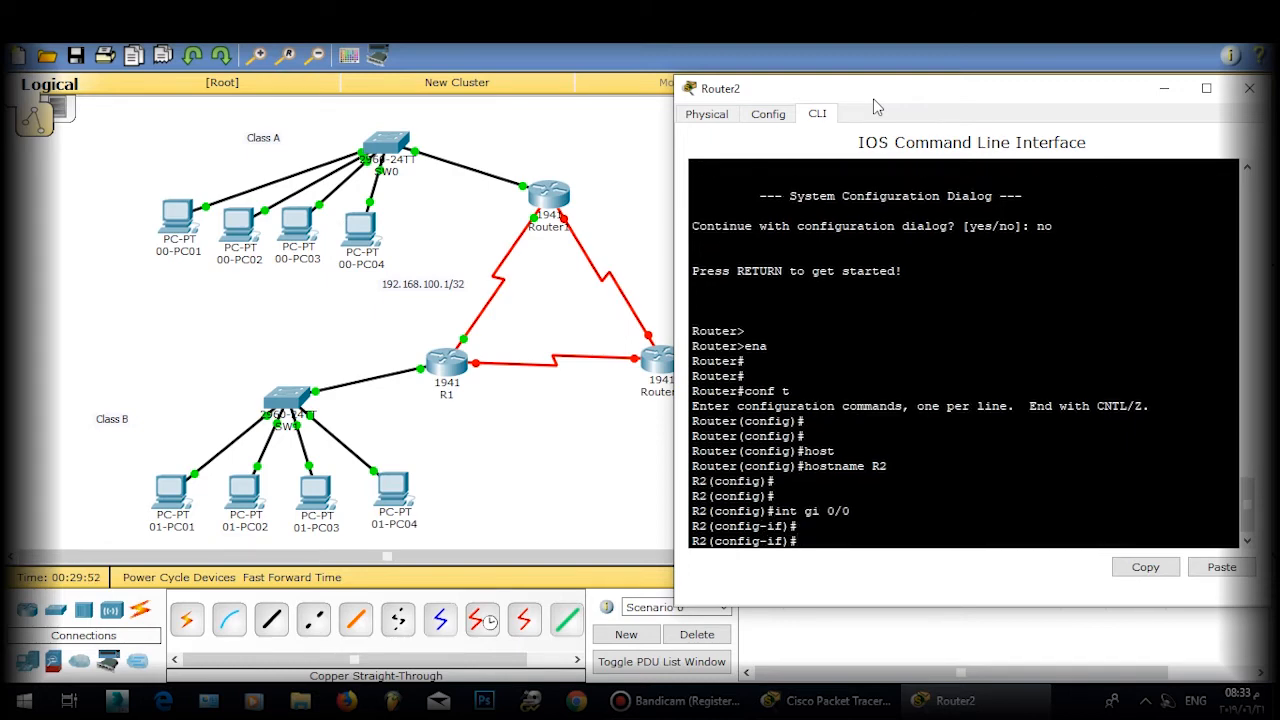
text(ip ad)
key(BackSpace)
key(BackSpace)
key(BackSpace)
key(BackSpace)
text(en)
key(Return)
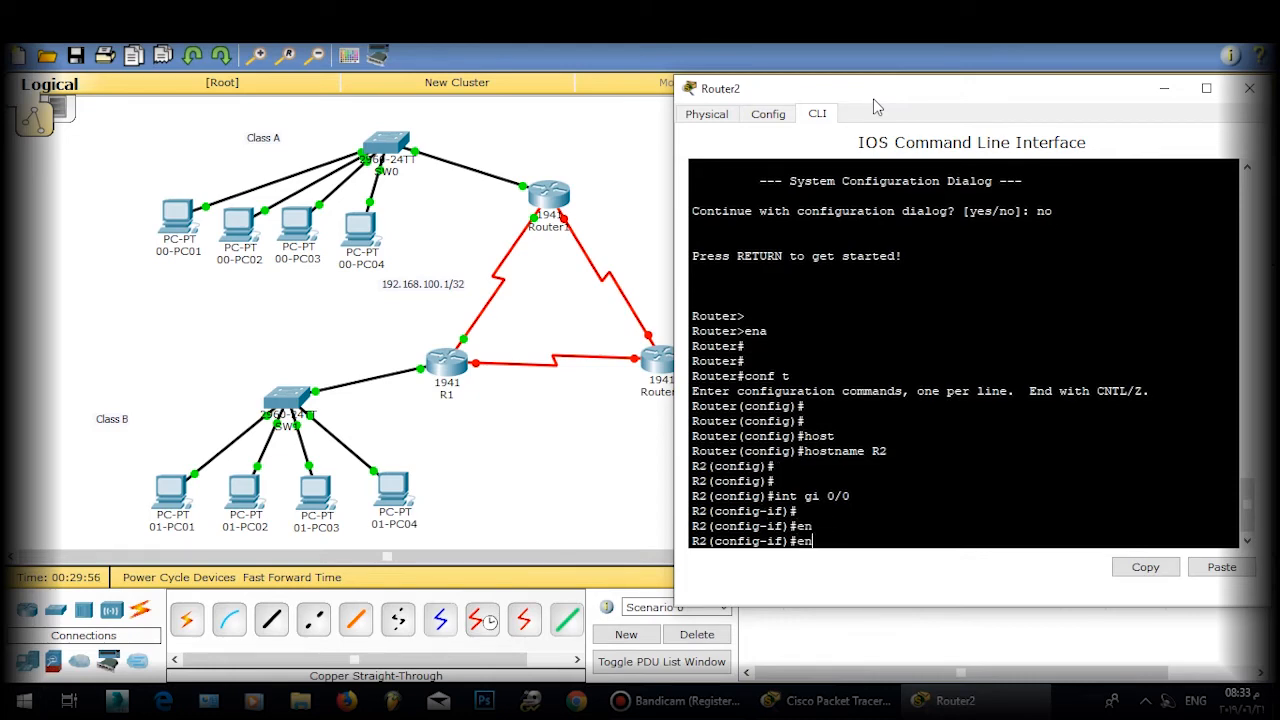
text(e)
text(o shj)
key(Tab)
key(BackSpace)
key(Tab)
key(Return)
key(Return)
key(Return)
text(exit)
key(Return)
key(Return)
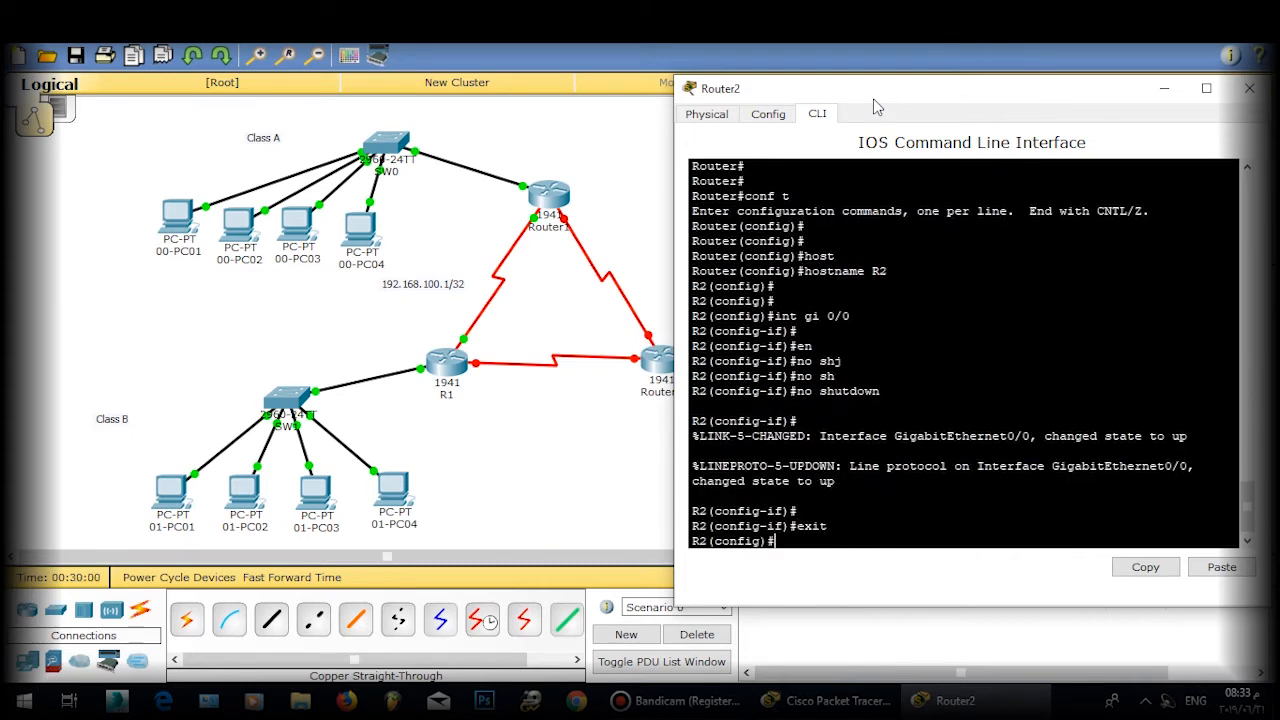
text(int gi)
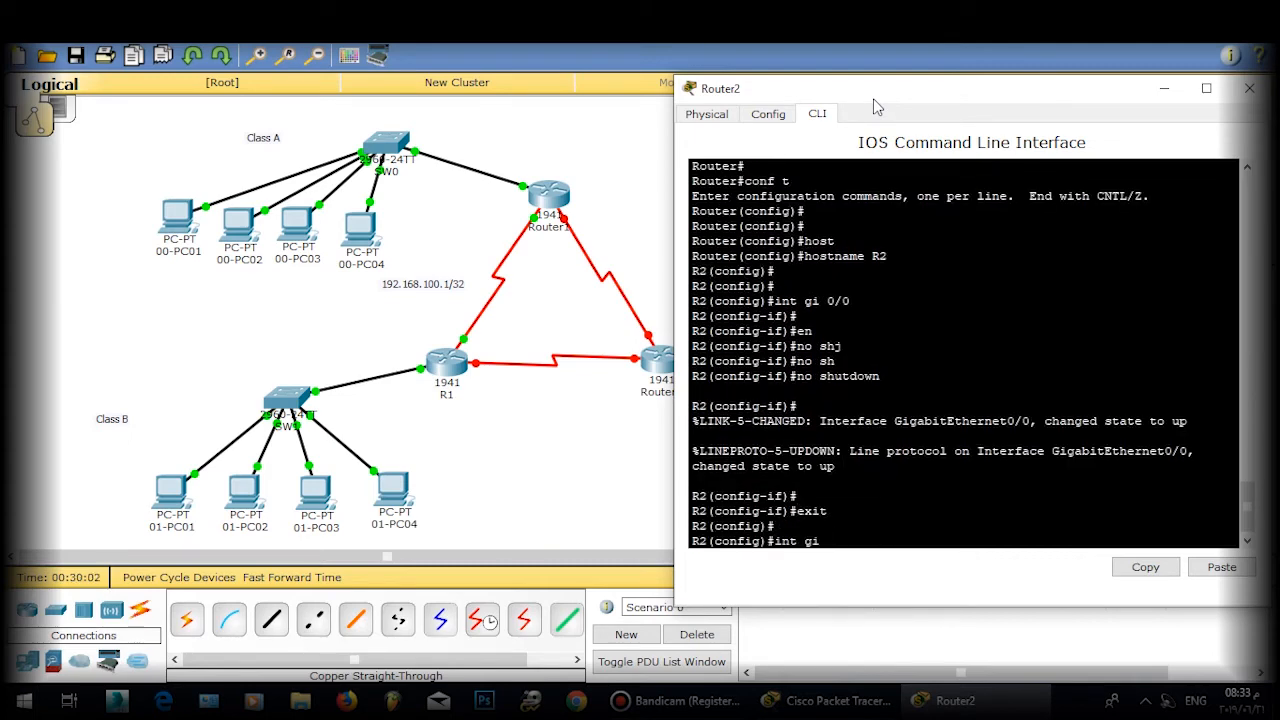
text( 0/0.1)
Step: Create subinterface Gi0/0.1 on R2 with encapsulation dot1Q 1 native
key(Return)
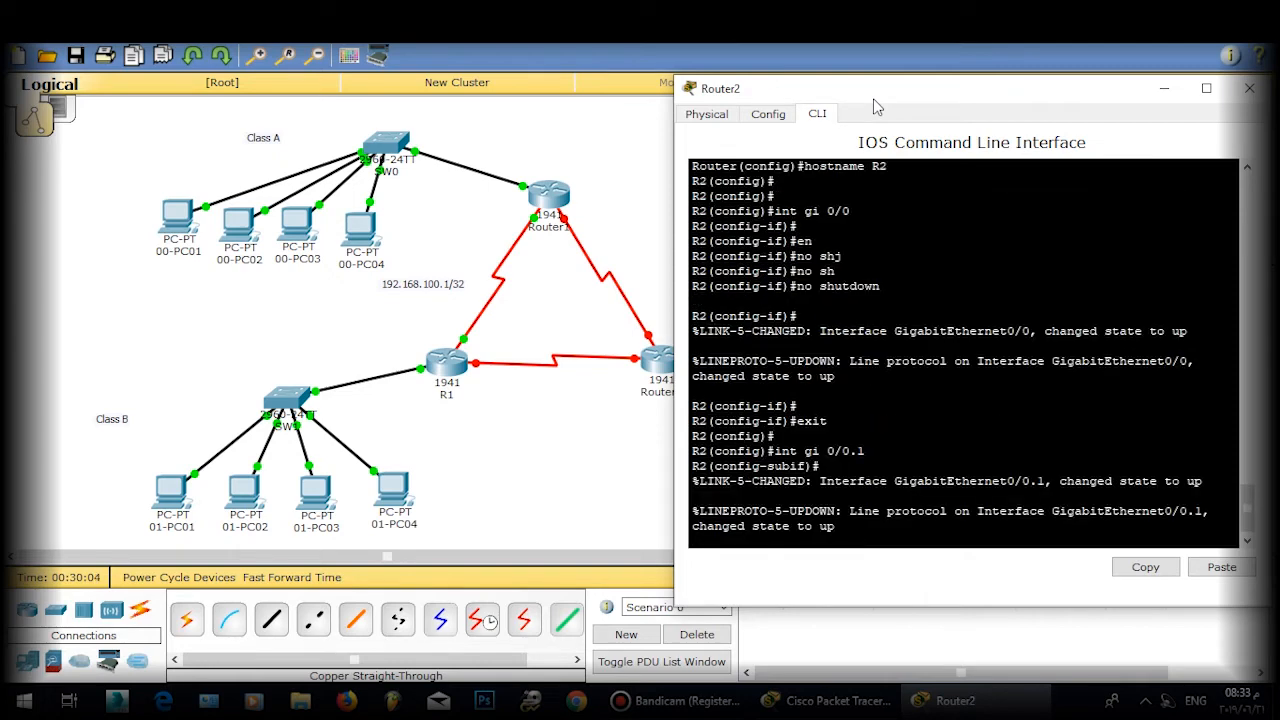
key(Return)
key(Return)
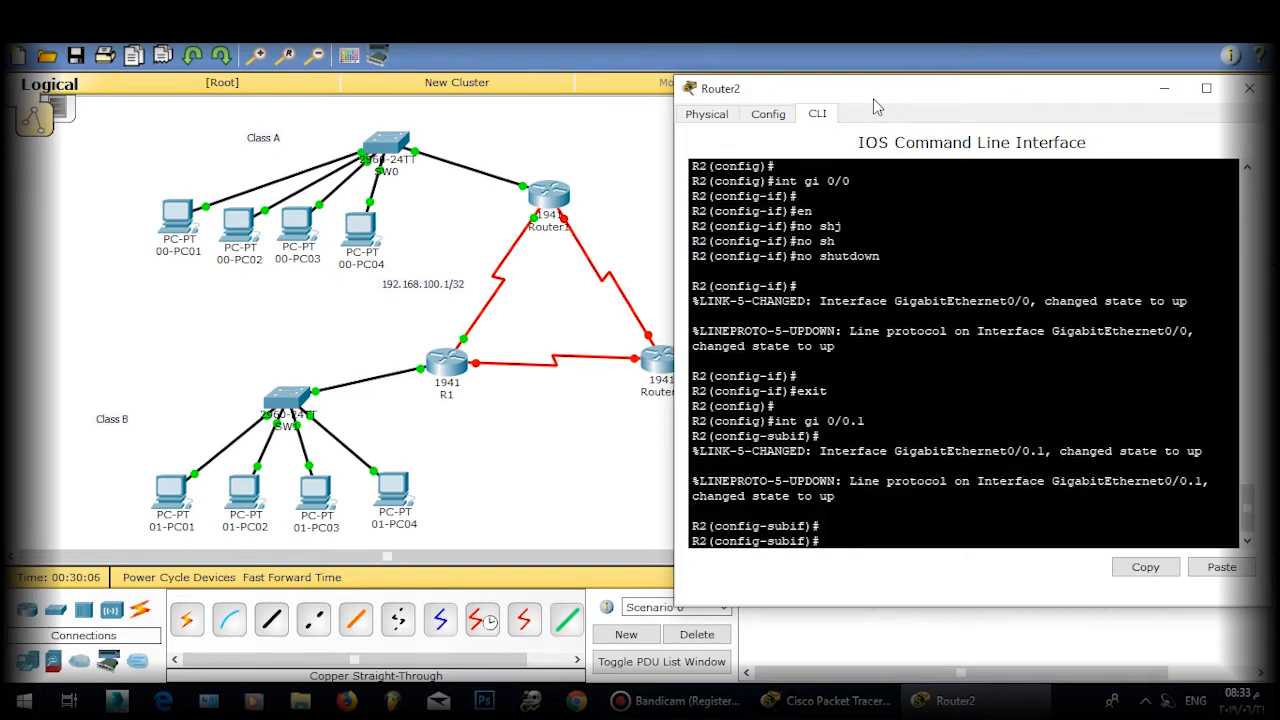
text(en)
key(Tab)
key(BackSpace)
key(BackSpace)
key(BackSpace)
key(BackSpace)
key(BackSpace)
key(BackSpace)
key(BackSpace)
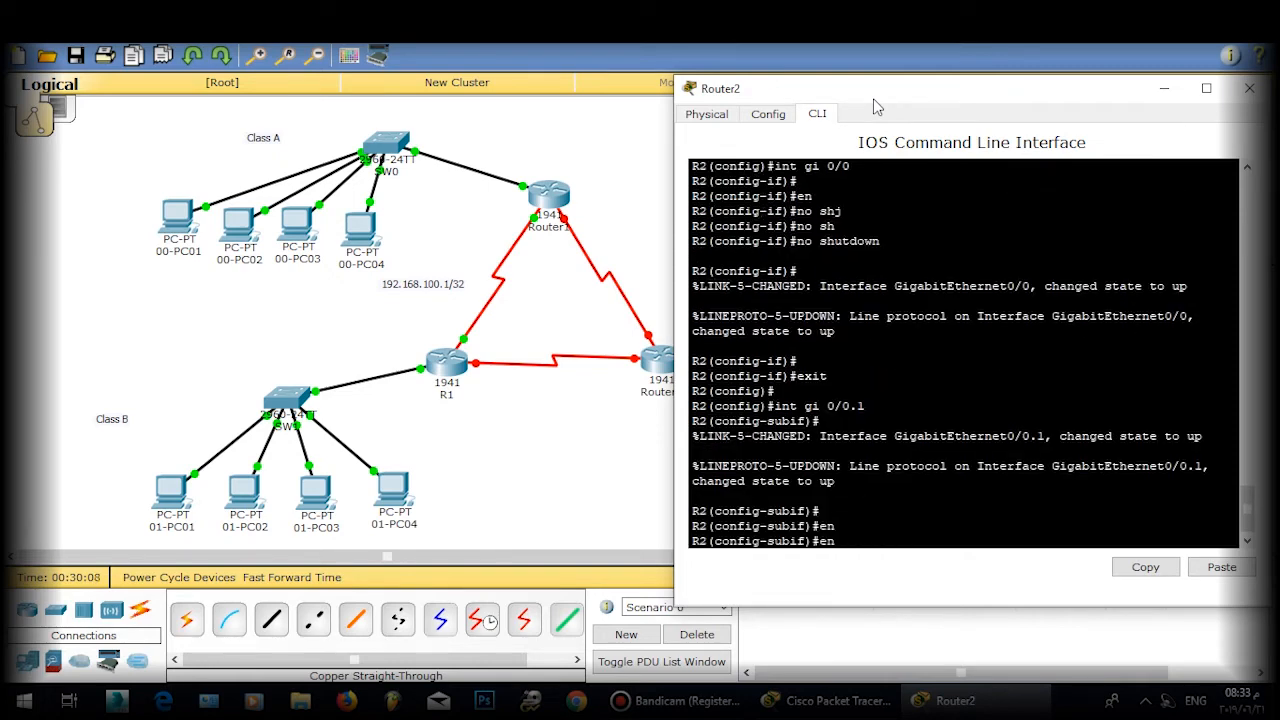
key(Tab)
text(d)
key(Tab)
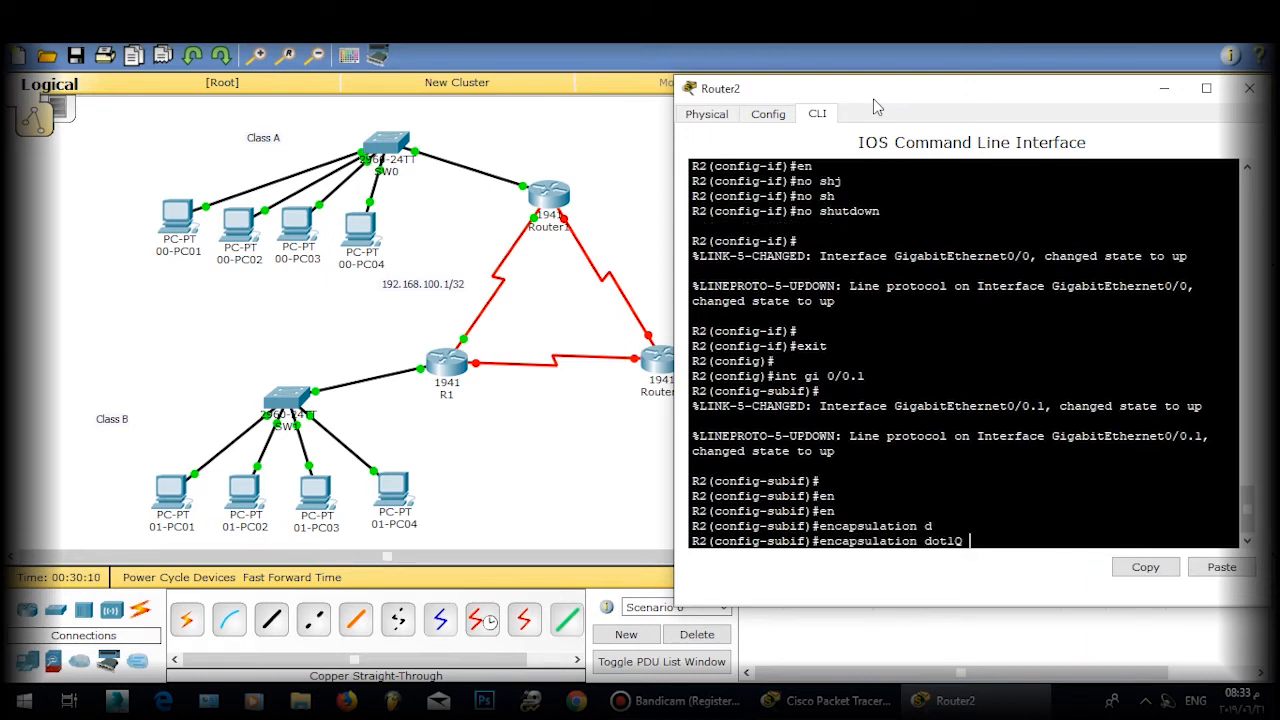
text(1 na)
key(Tab)
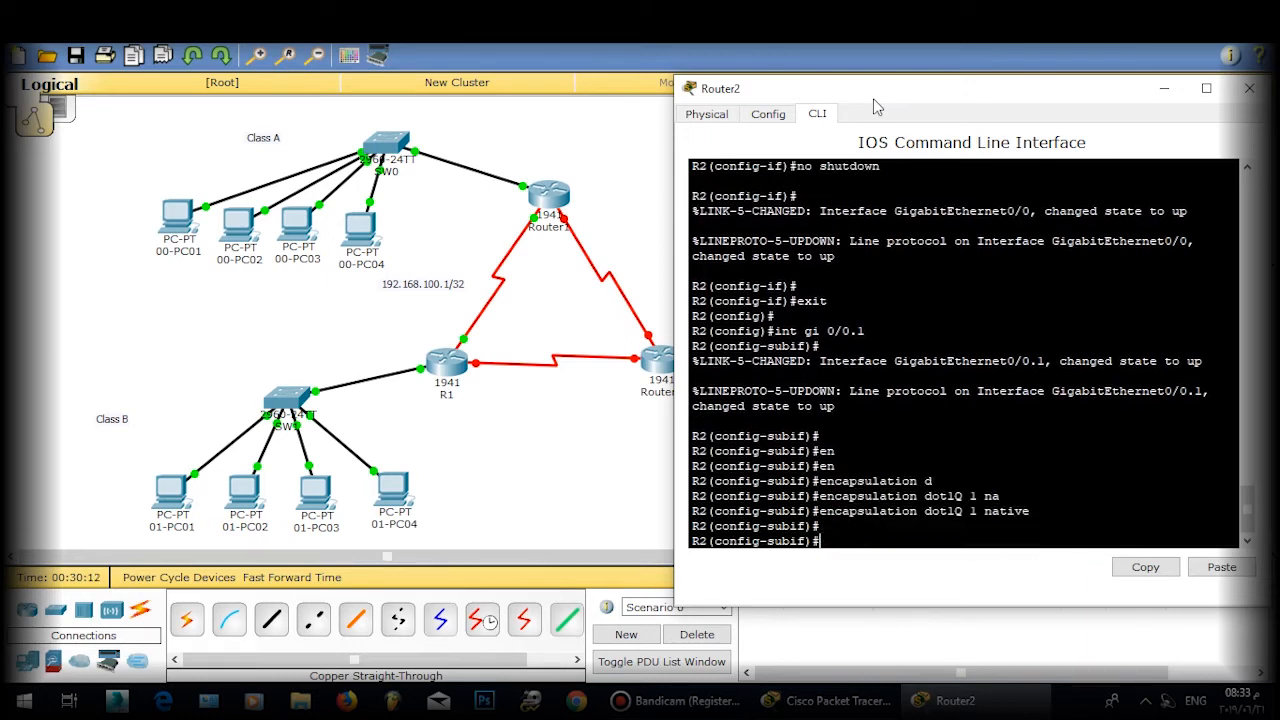
key(Return)
key(Return)
key(Return)
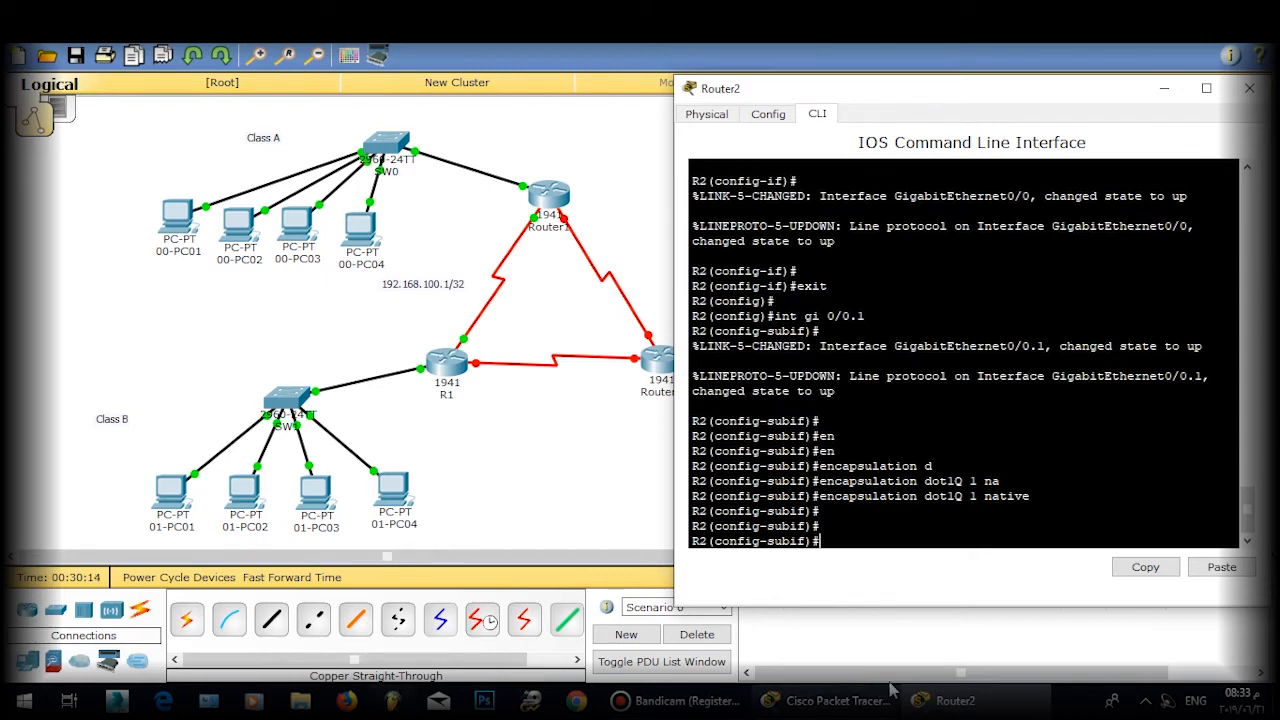
drag(925, 497, 1005, 499)
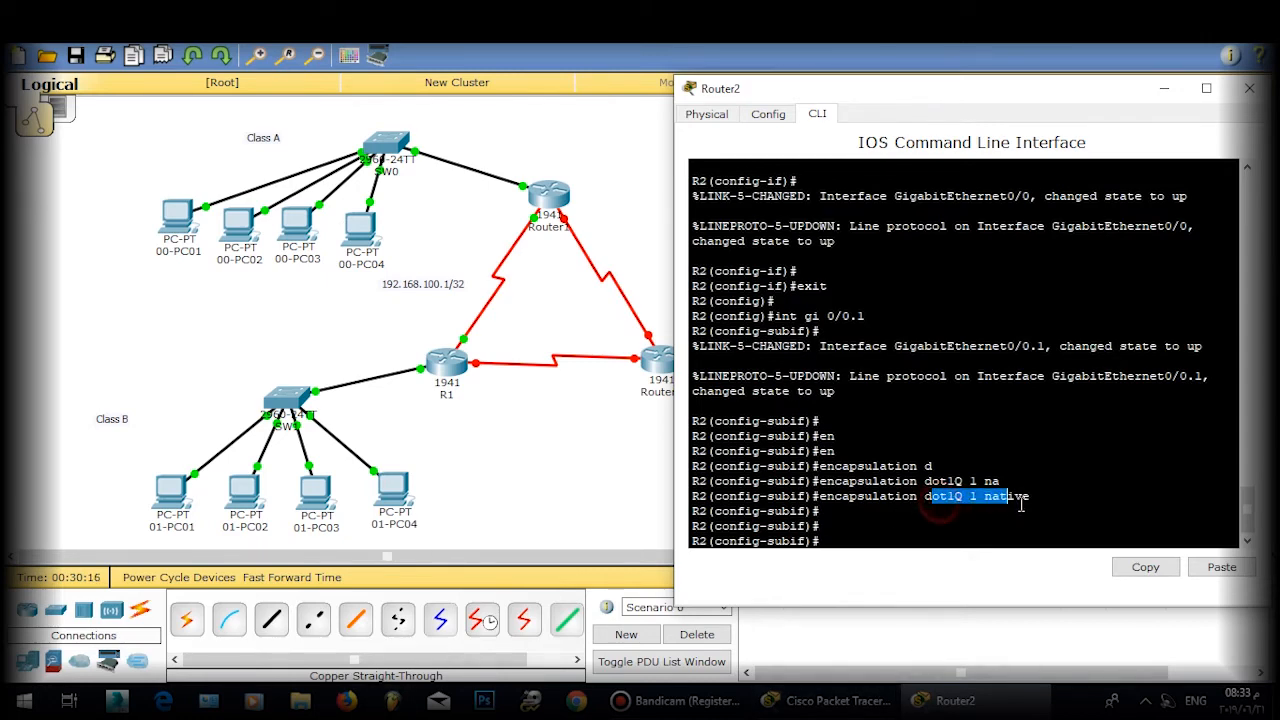
click(987, 504)
Step: Assign 192.168.1.2 255.255.255.0 to Gi0/0.1 and exit back to global configuration
text(d)
key(BackSpace)
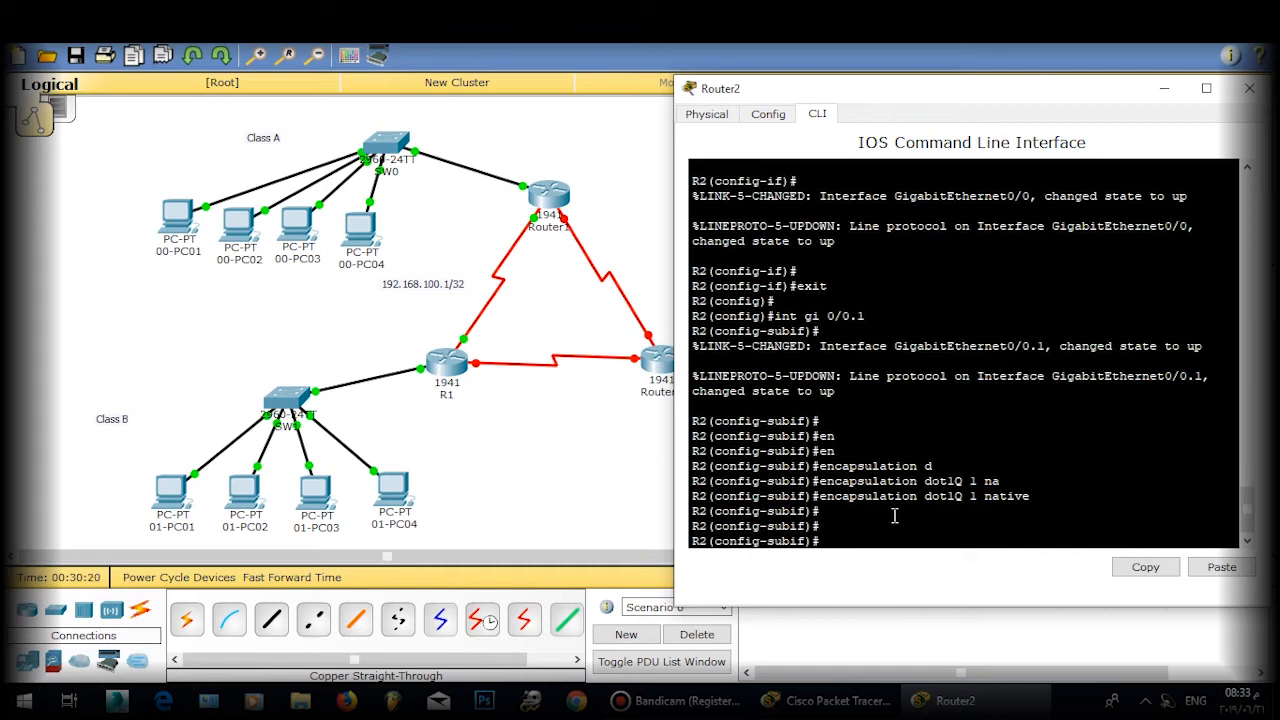
text(ip ad)
drag(942, 100, 430, 97)
text(192.16)
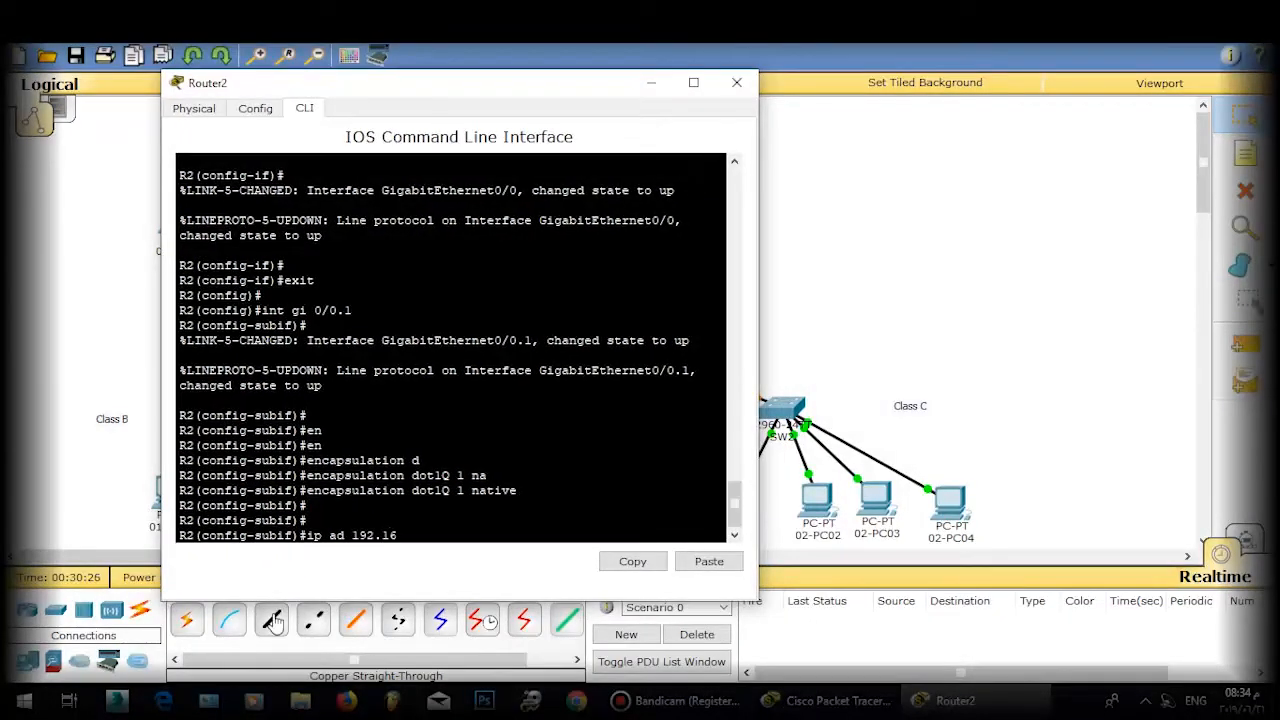
text(8.1.2 255.255.255.0)
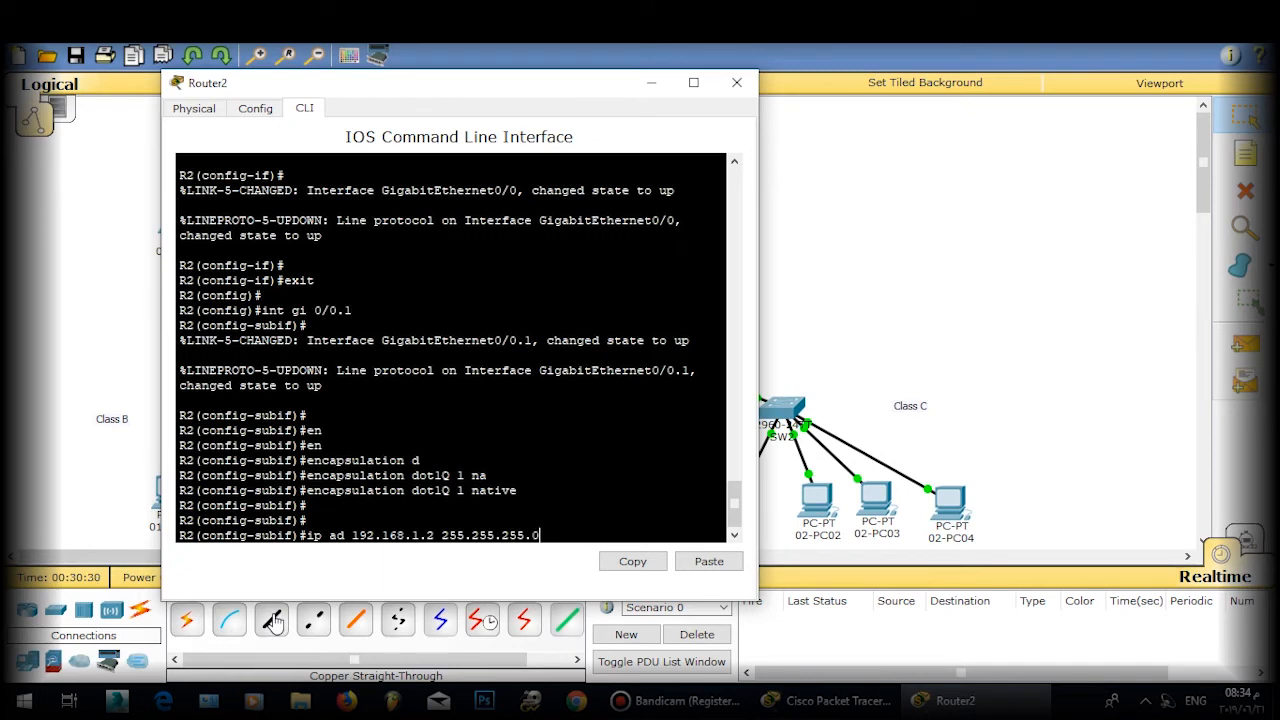
key(Return)
key(Return)
key(Return)
text(exit)
key(Return)
key(Return)
key(Return)
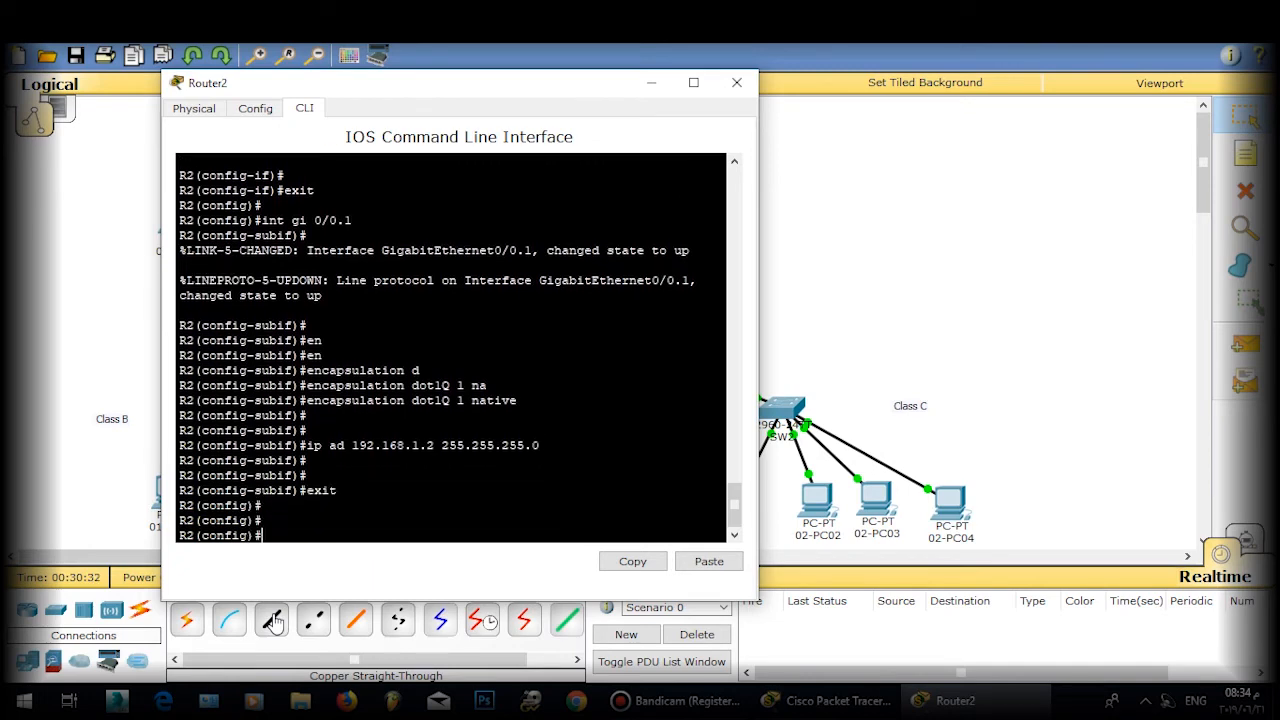
text(int gi 0/0.2)
key(Return)
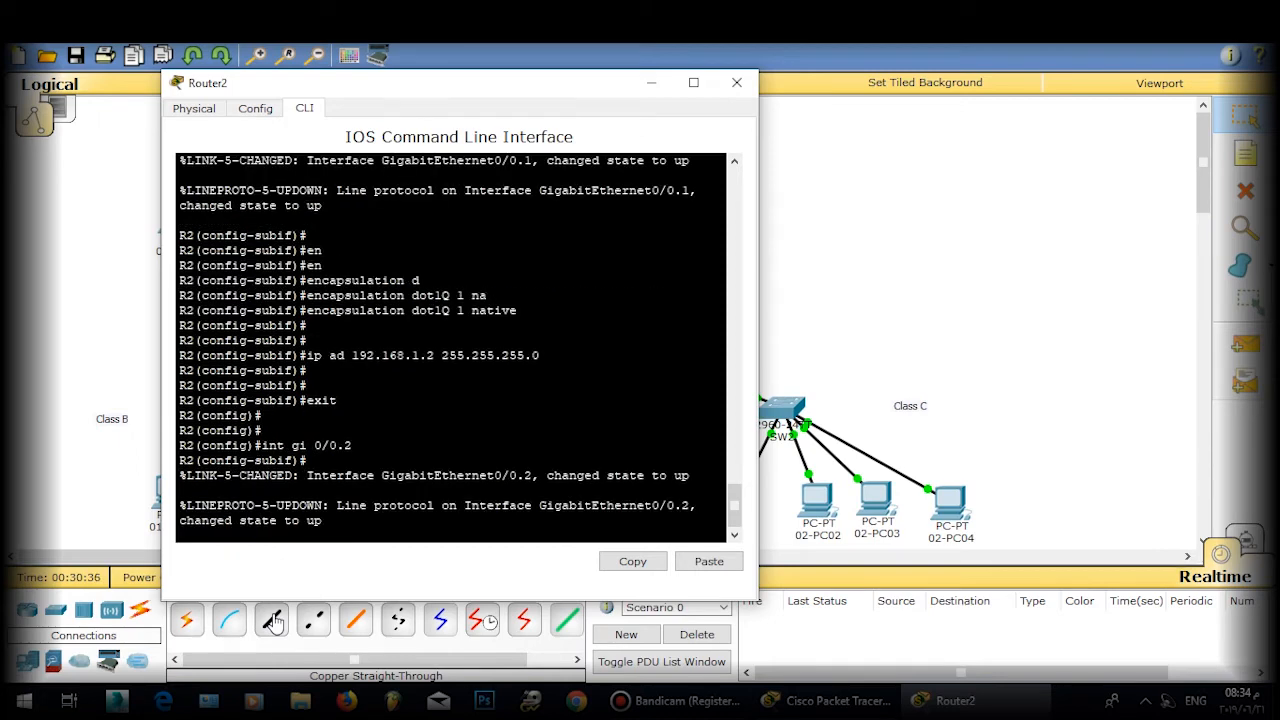
Step: Set Gi0/0.2 to dot1Q 2 with address 192.168.2.2 255.255.255.0, then exit
text(nfig-subif)#en)
key(Tab)
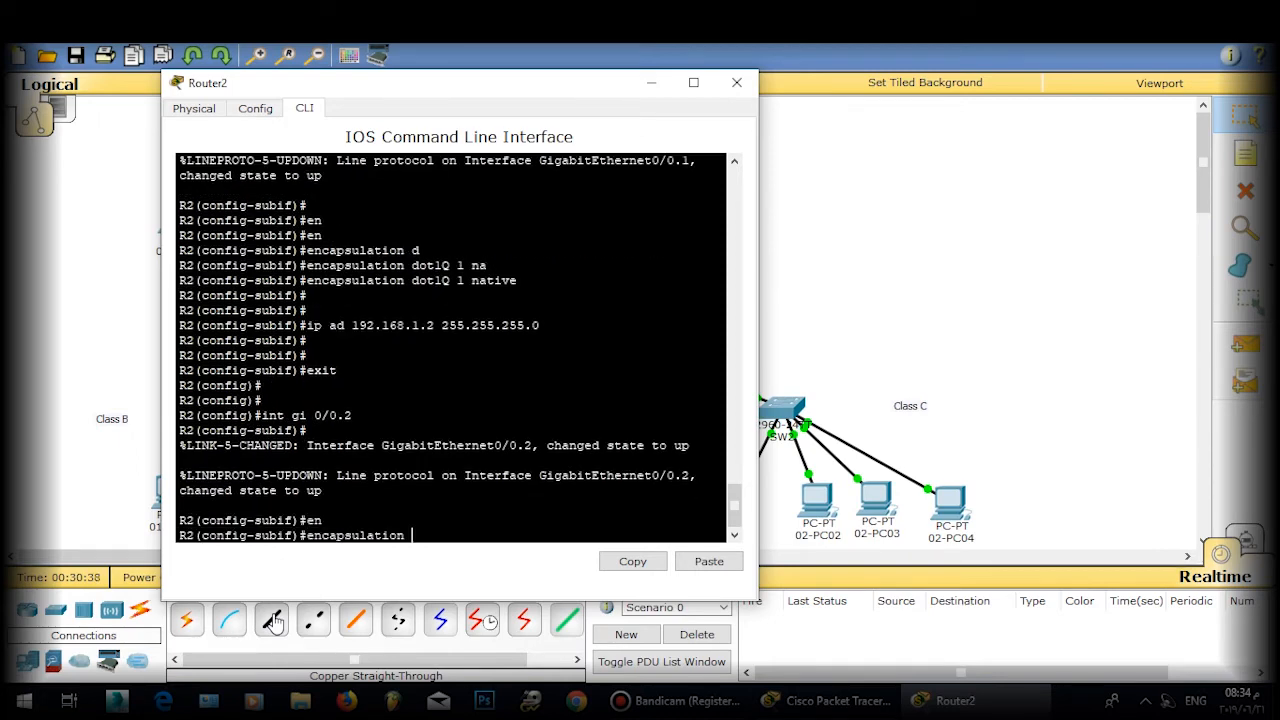
text(d)
key(Tab)
text(2)
key(Return)
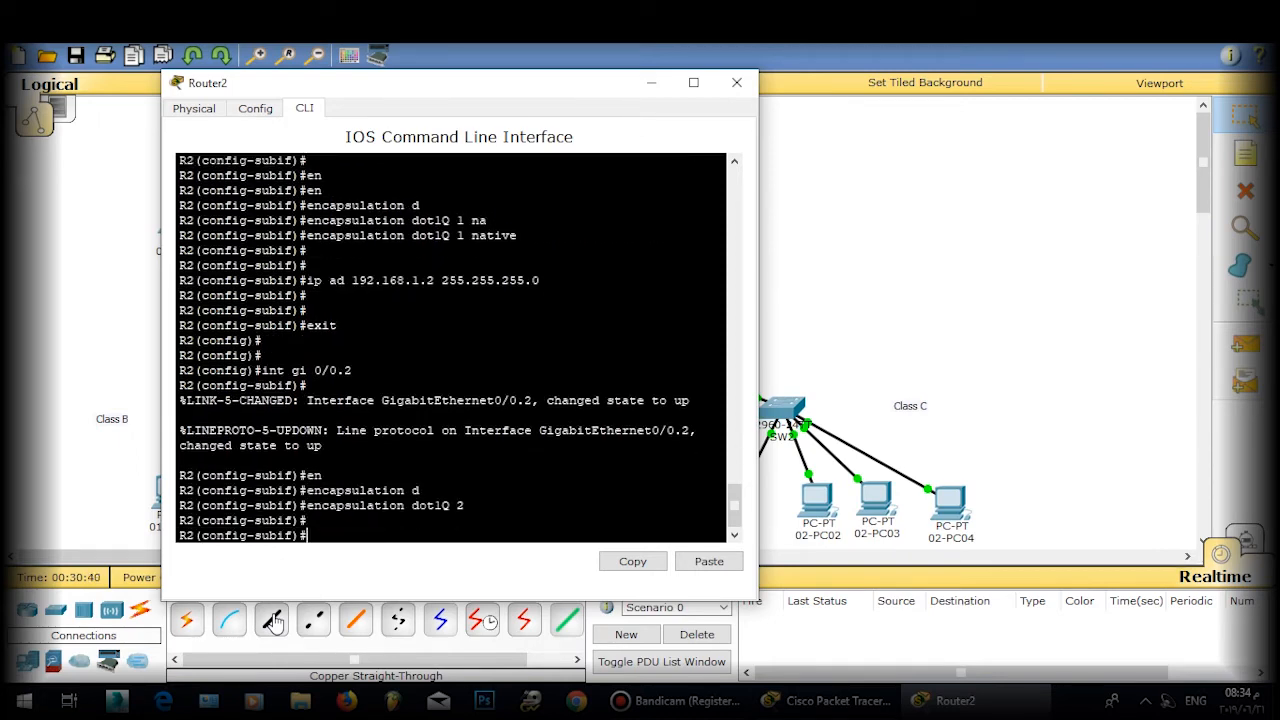
key(Return)
key(Return)
text(ip ad )
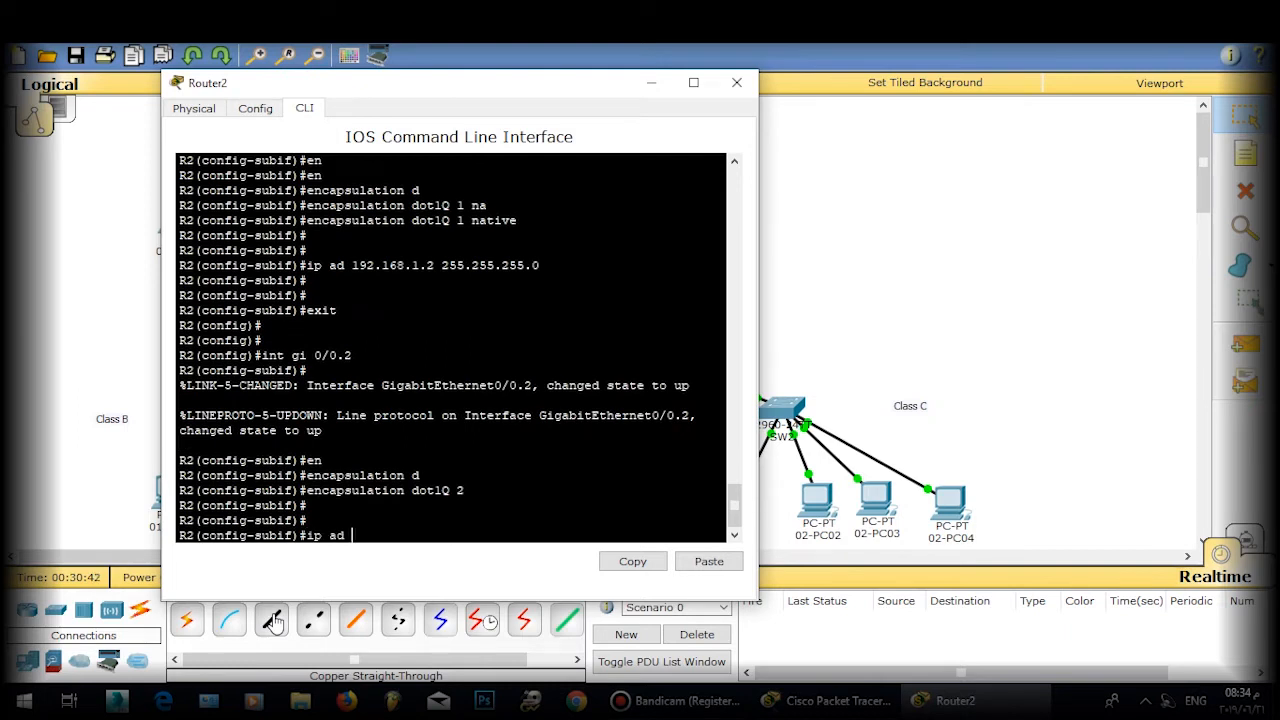
text(192.168.2.2.255.255.255.0)
key(Return)
key(Return)
key(Return)
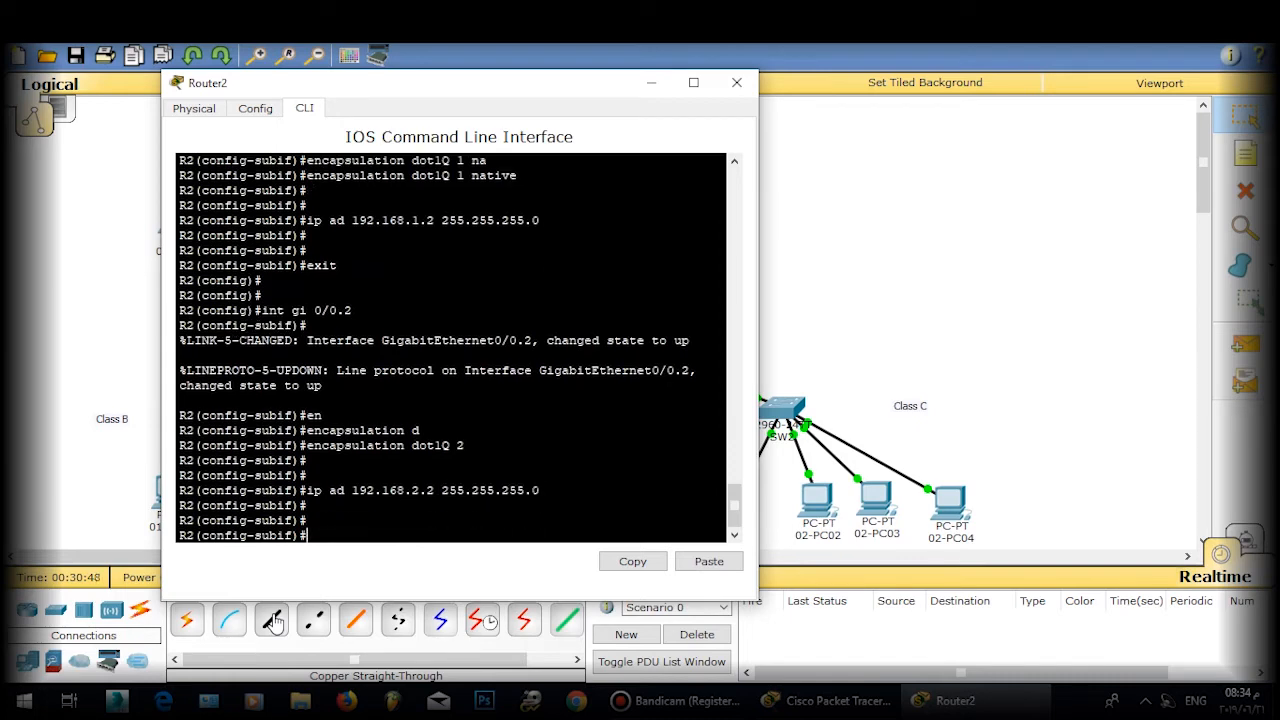
text(ed)
key(BackSpace)
text(xit)
key(Return)
key(Return)
key(Return)
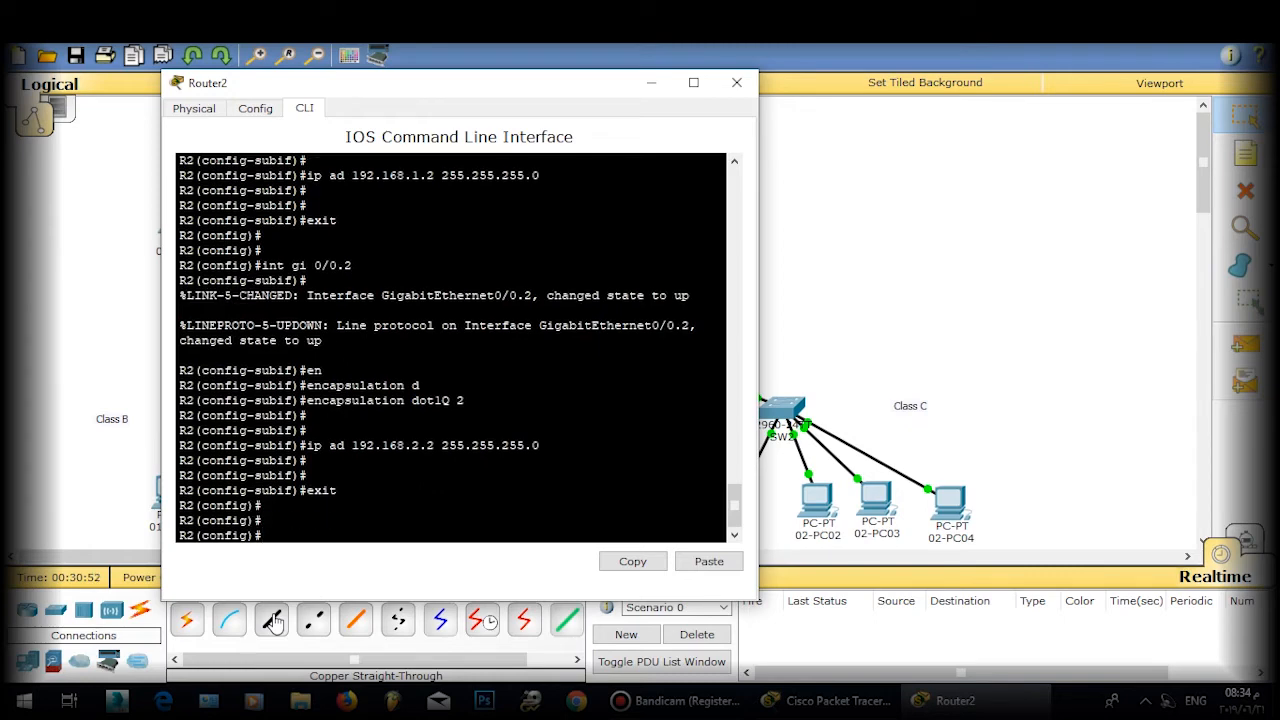
Step: Create subinterface Gi0/0.3 with encapsulation dot1Q 3
text(int gi 0/0.3)
key(Return)
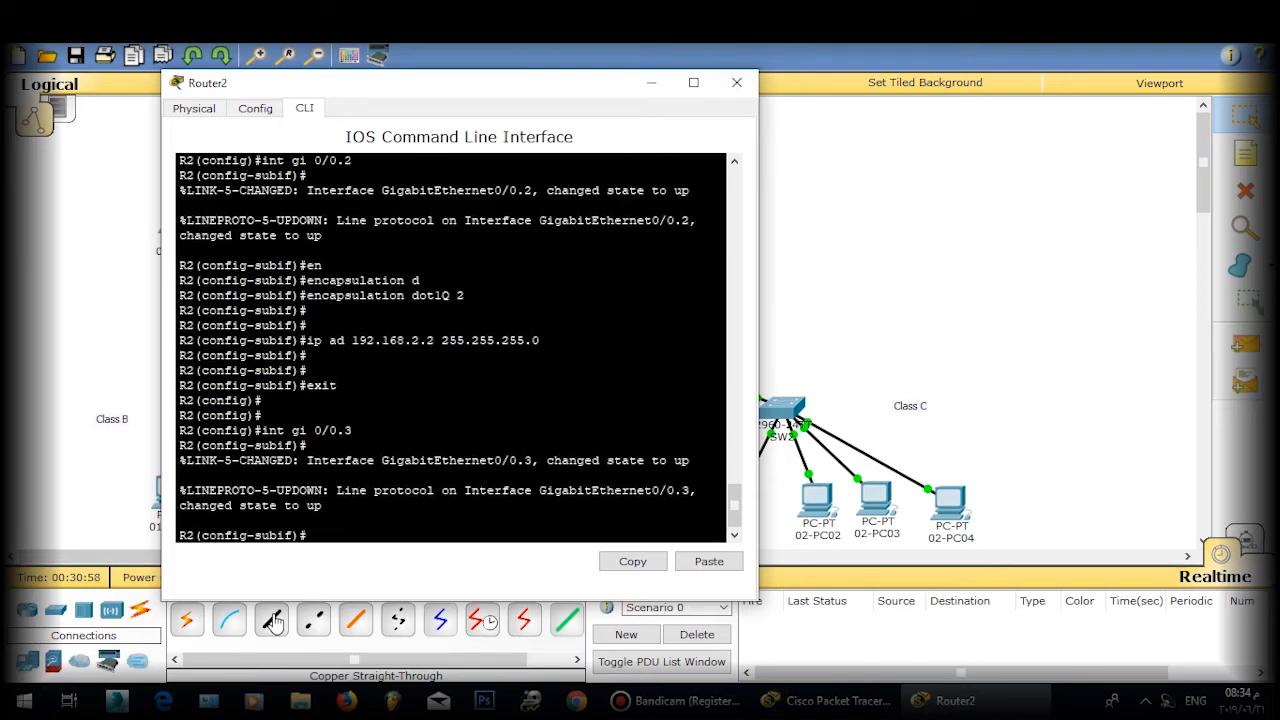
text(en)
key(Tab)
text(d)
key(Tab)
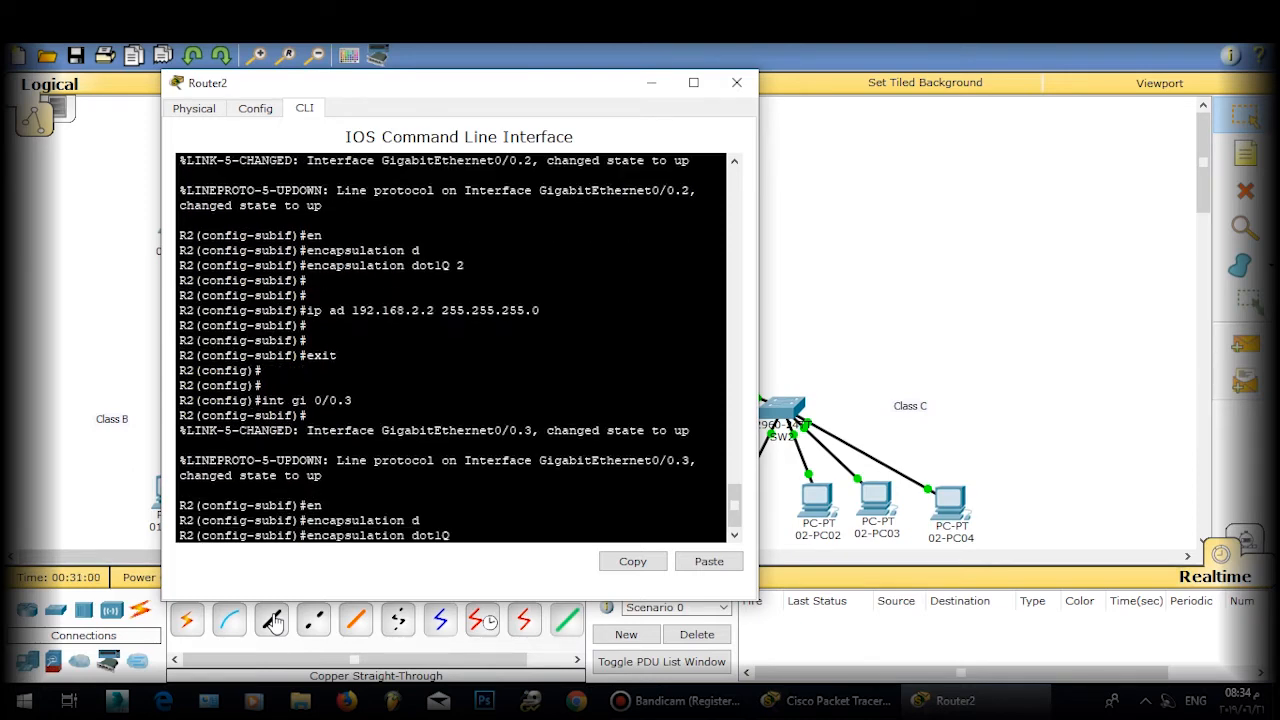
text(3)
key(Return)
key(Return)
Step: Assign 192.168.3.2 255.255.255.0 to Gi0/0.3, correcting the mistyped mask, then exit
text(i)
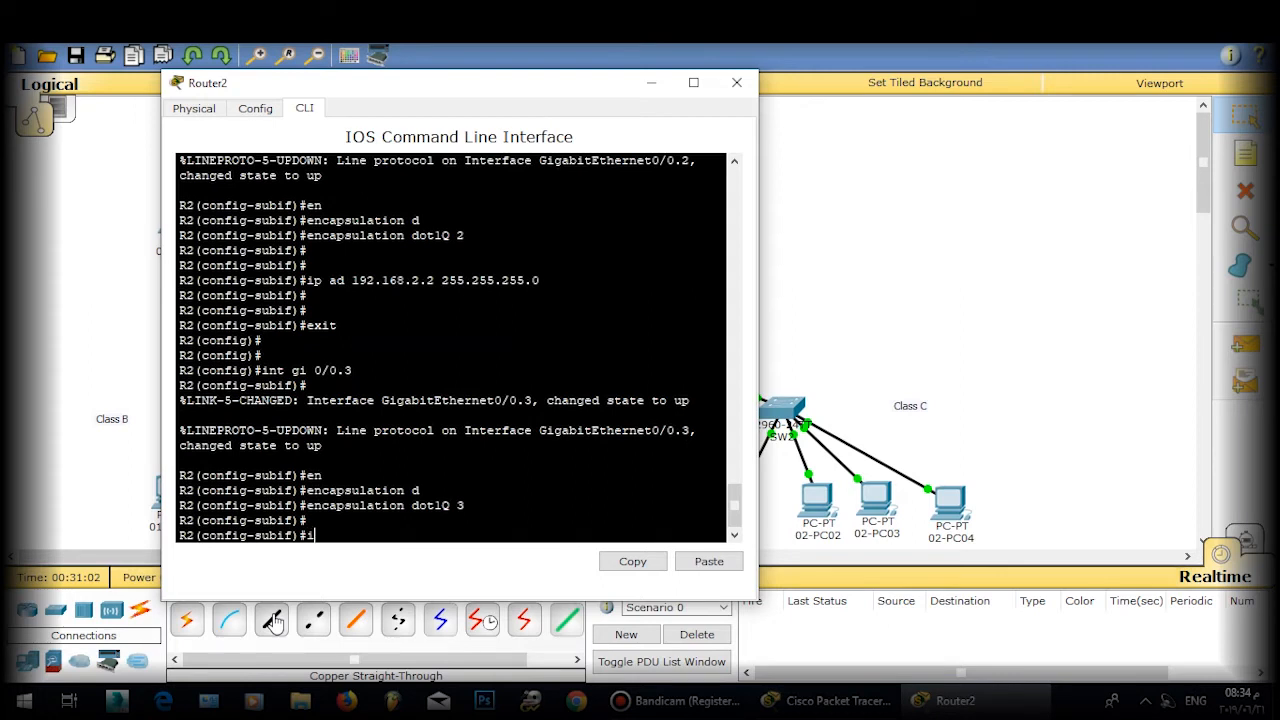
text(p ad 192.168.3.2 255.255.255.)
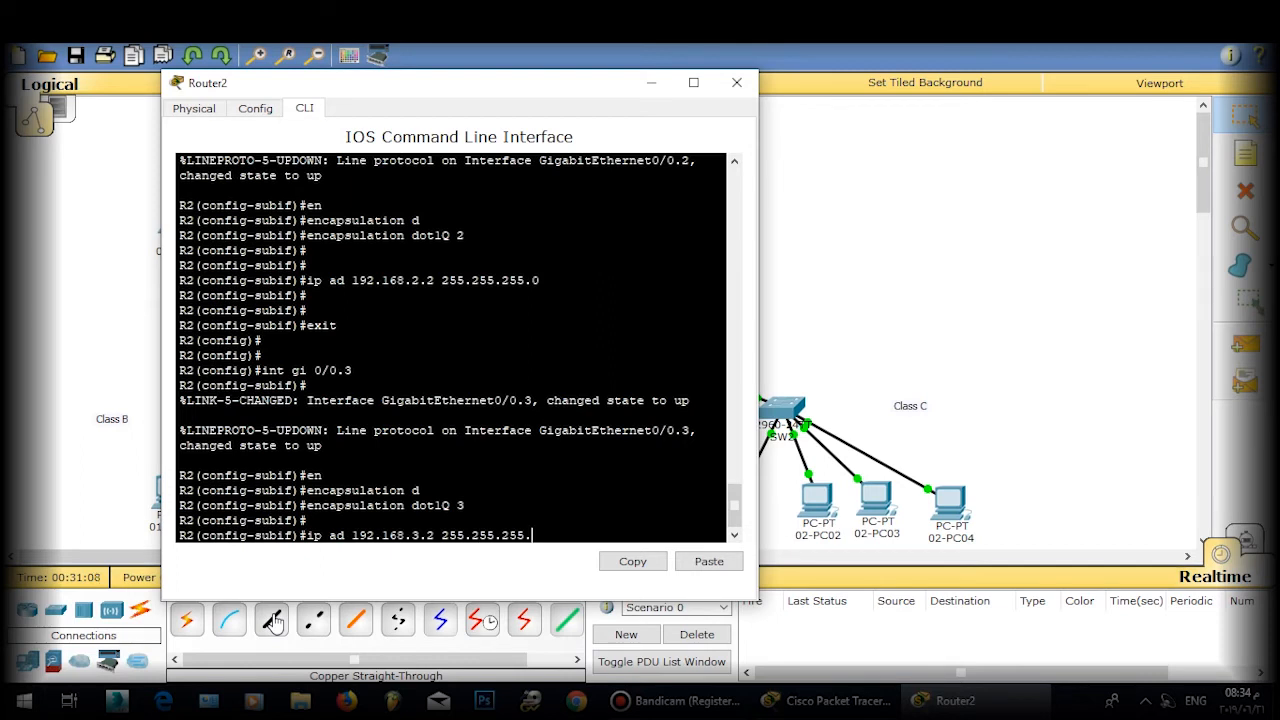
text(01)
key(Return)
key(Up)
key(BackSpace)
key(Return)
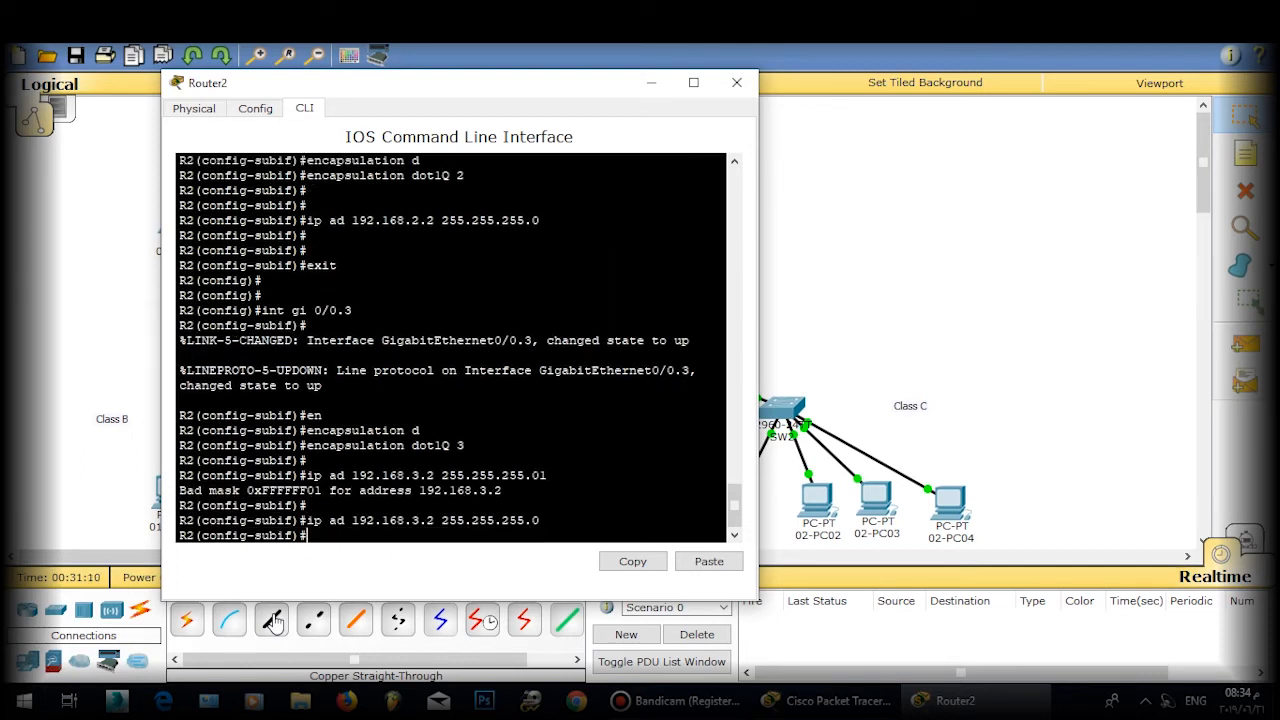
key(Return)
key(Return)
text(exit)
key(Return)
key(Return)
key(Return)
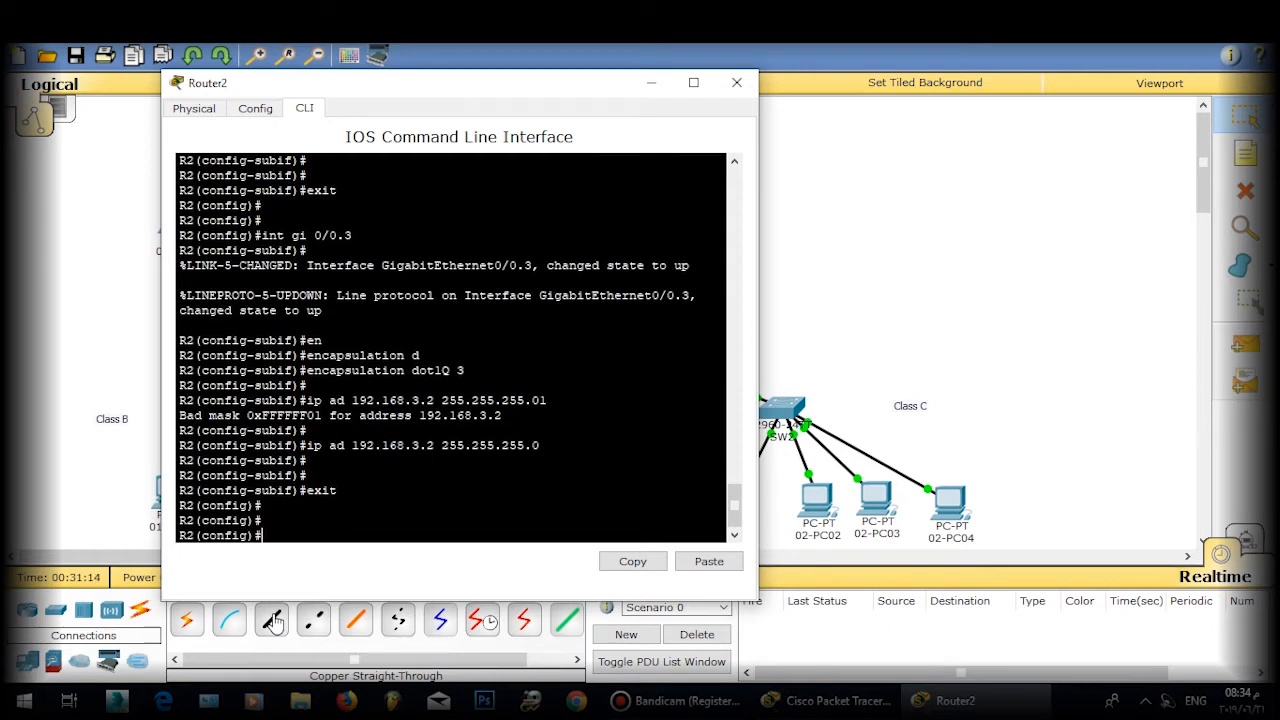
text(int gi)
text( 0/01)
text(.4)
Step: Create subinterface Gi0/0.4 with encapsulation dot1Q 4
key(Return)
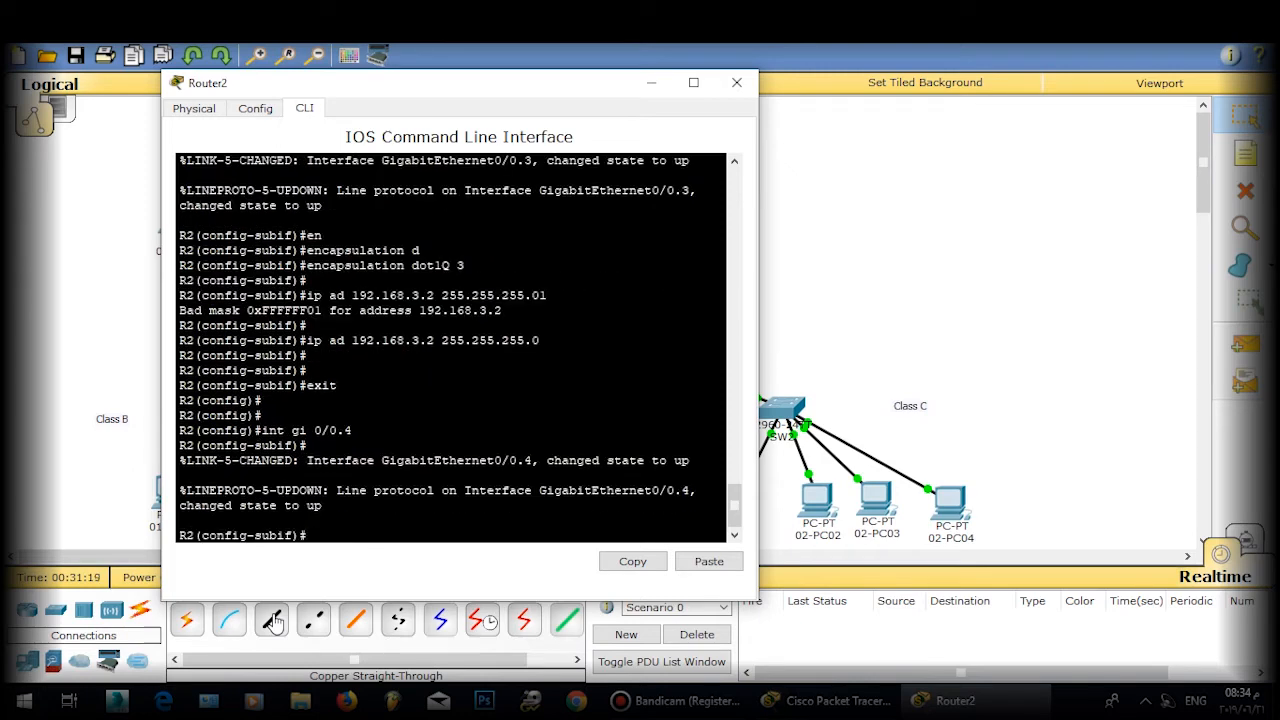
text(en)
key(Tab)
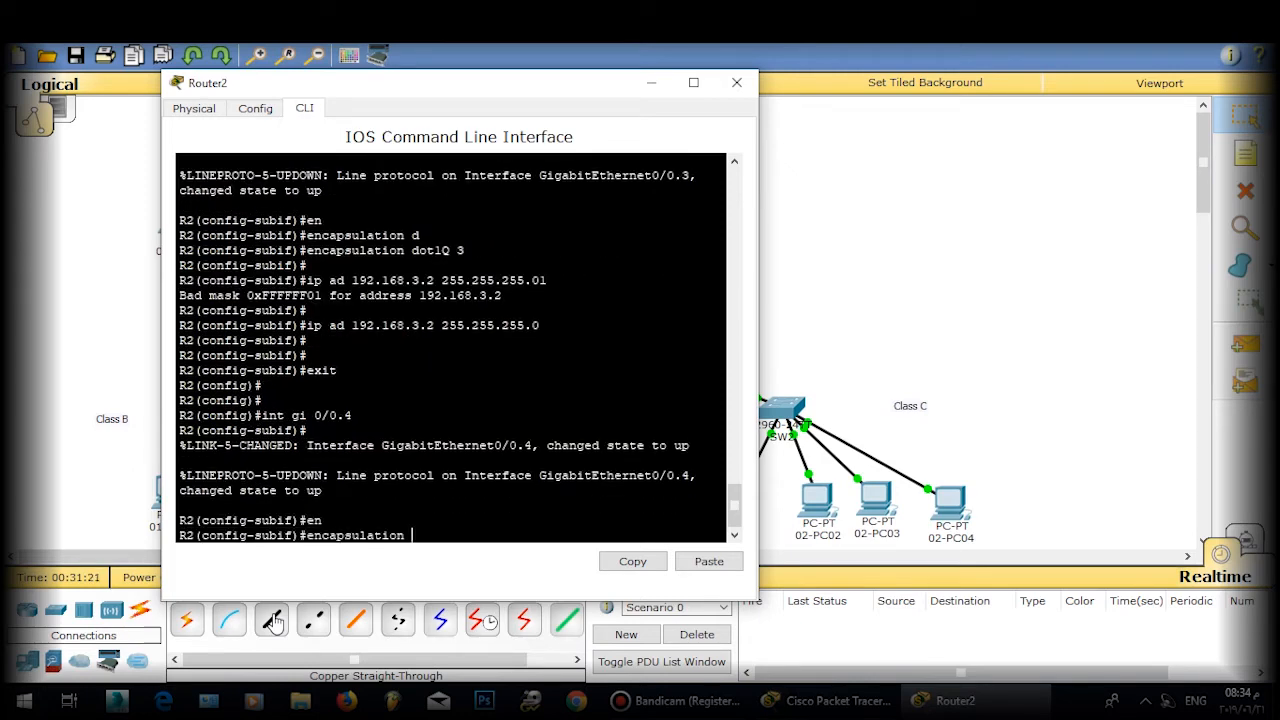
text(d)
key(Tab)
text(4)
key(Return)
key(Return)
key(Return)
Step: Assign 192.168.4.2 255.255.255.0 to Gi0/0.4 and return to global configuration
text(ig-subif)#i)
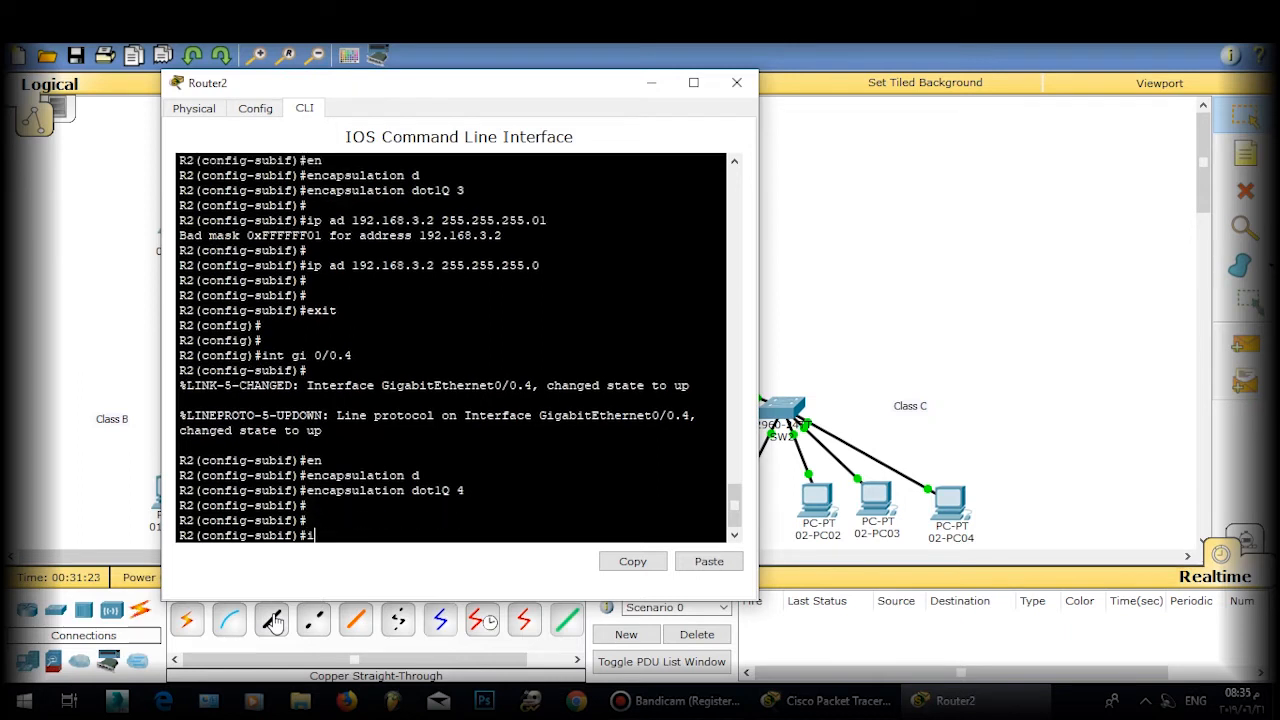
text(p ad 192.168.4 255.255)
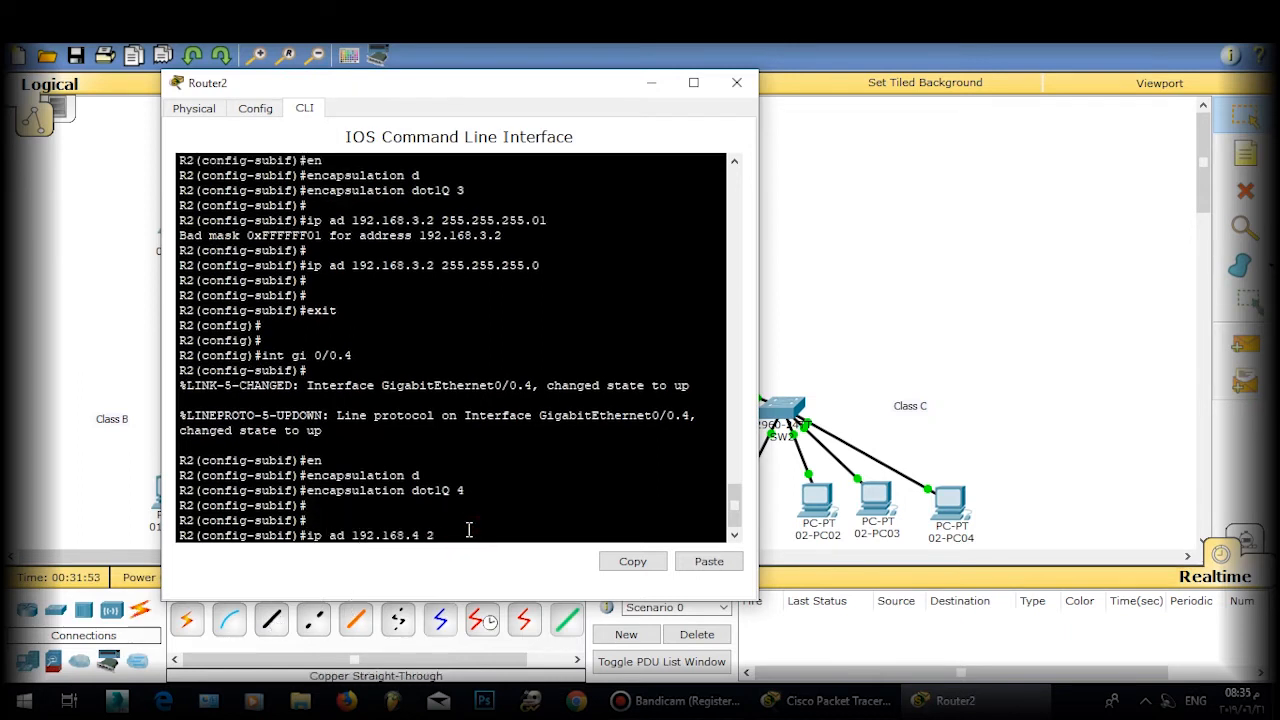
text(.255)
key(BackSpace)
key(BackSpace)
key(BackSpace)
key(BackSpace)
key(BackSpace)
key(BackSpace)
key(BackSpace)
key(BackSpace)
key(BackSpace)
key(BackSpace)
text(.2 255.255.255.0)
key(Return)
key(Return)
key(Return)
text(exit)
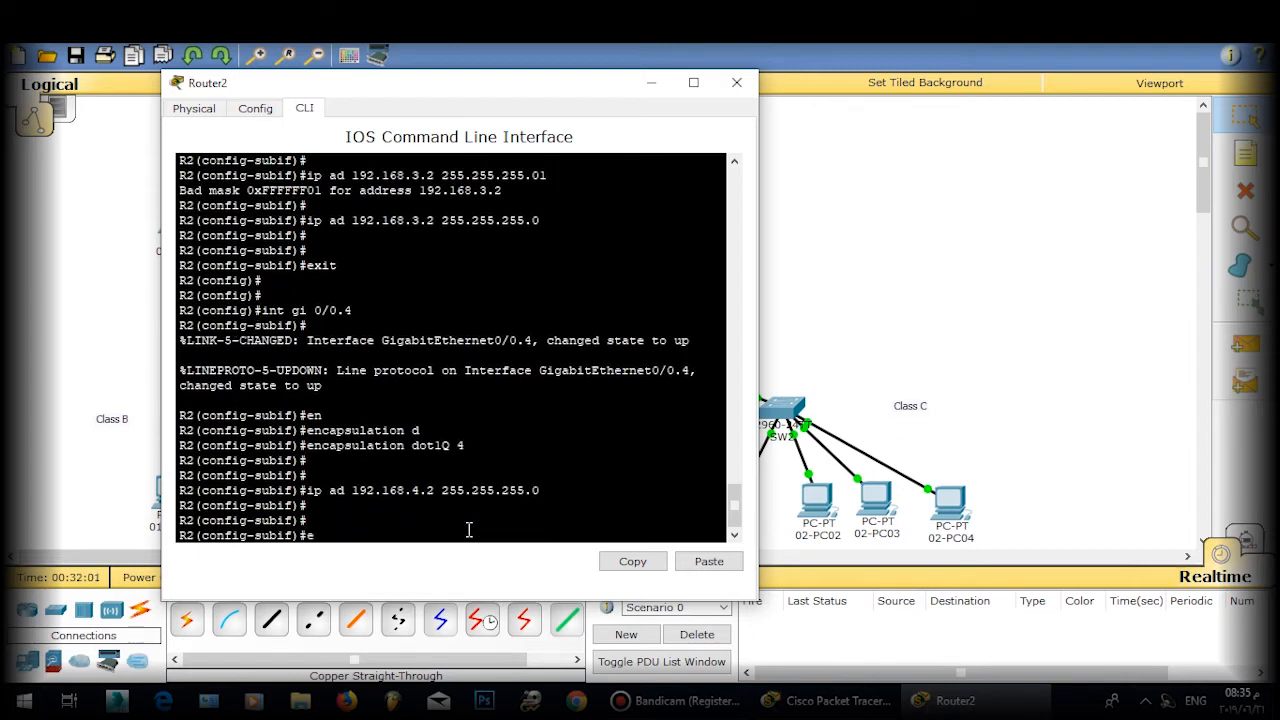
key(Return)
key(Return)
key(Return)
text(int)
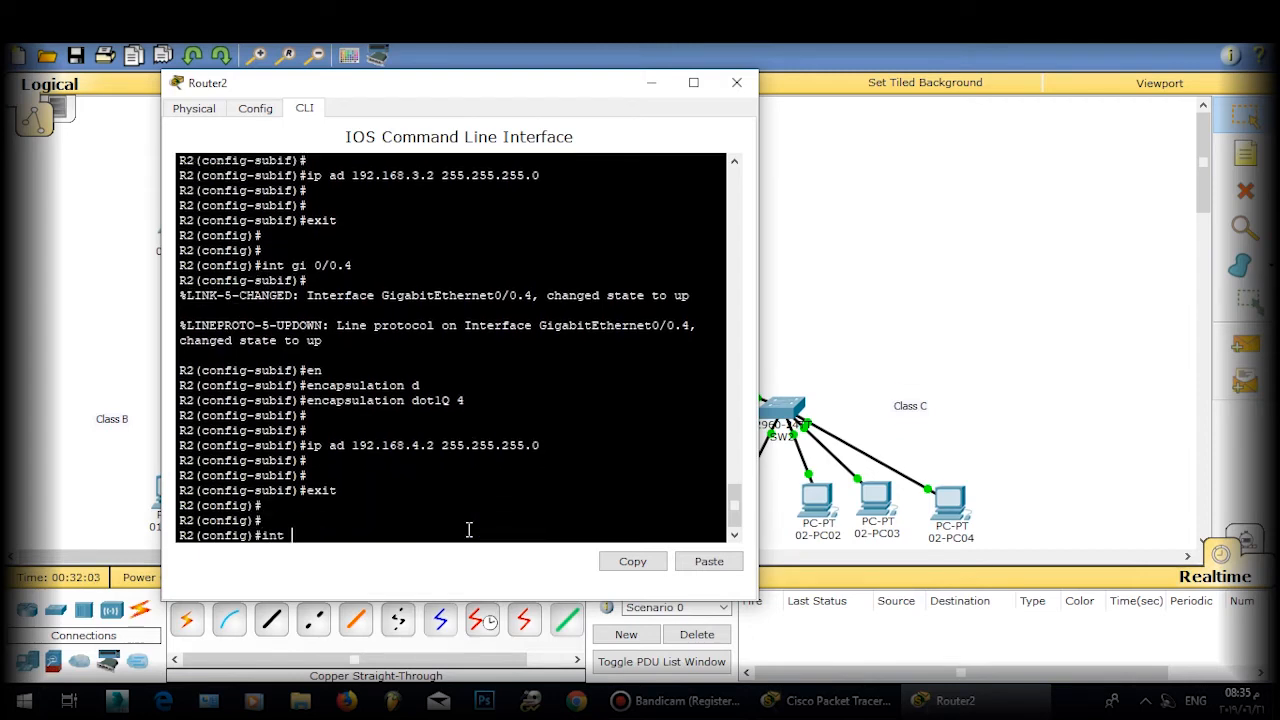
click(765, 317)
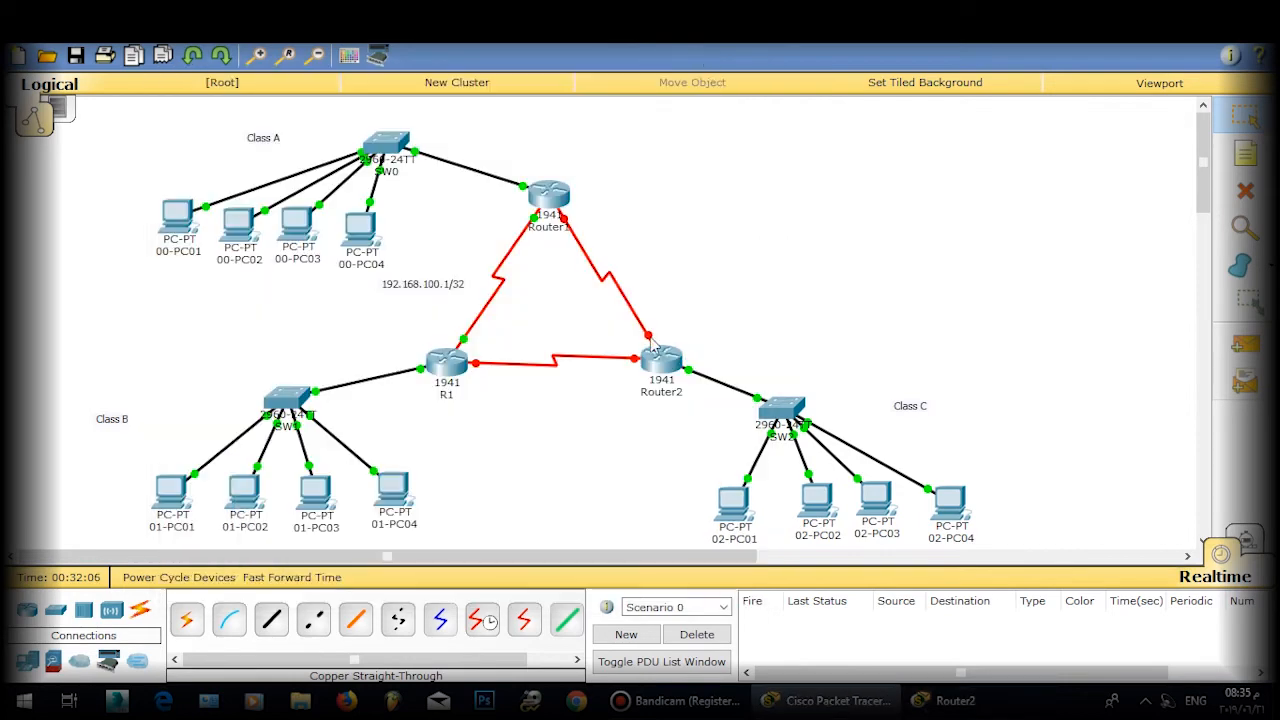
click(955, 700)
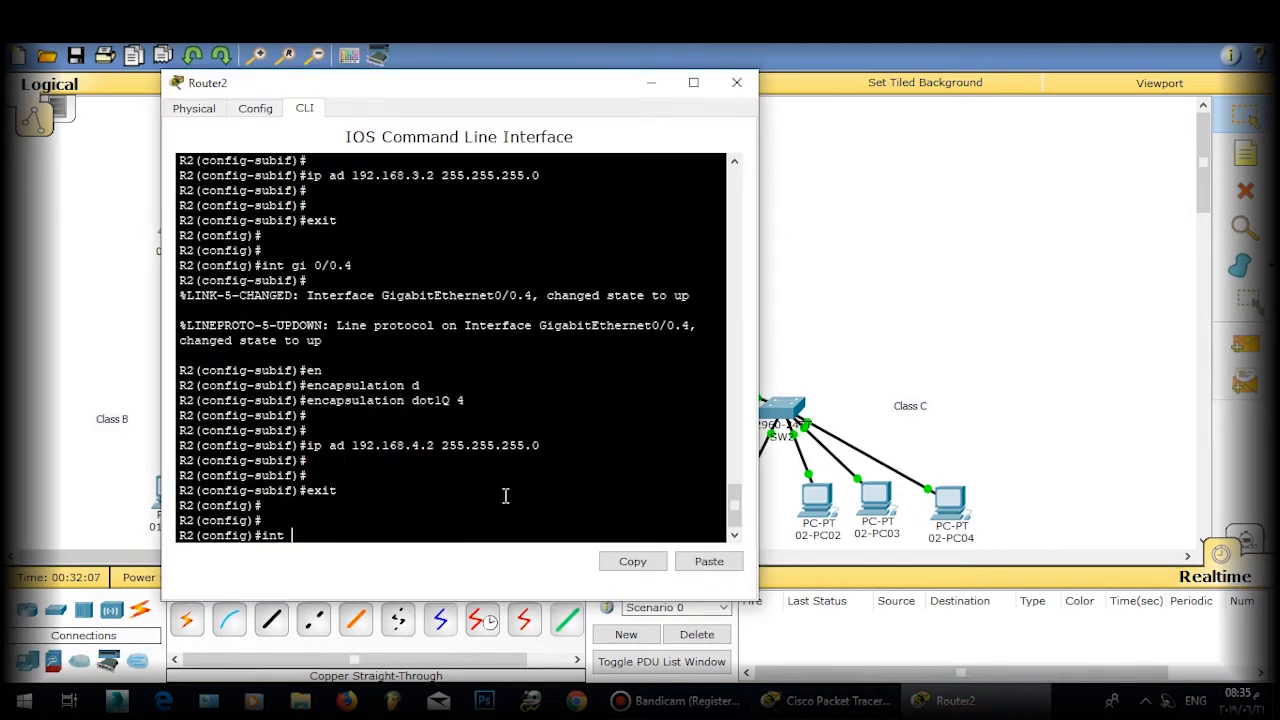
text(int s 0/0)
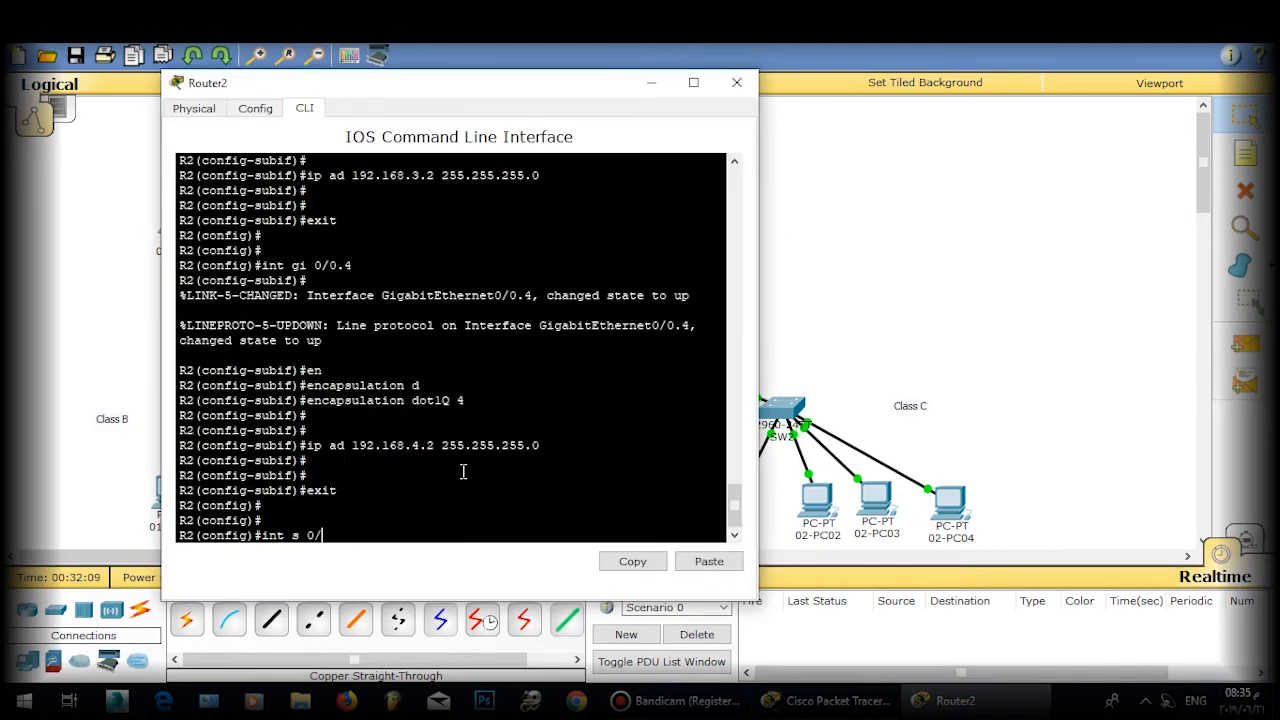
Step: Enter Router2's Serial0/1/0 and enable it with no shutdown
key(BackSpace)
text(1.)
text(0)
key(Return)
key(Return)
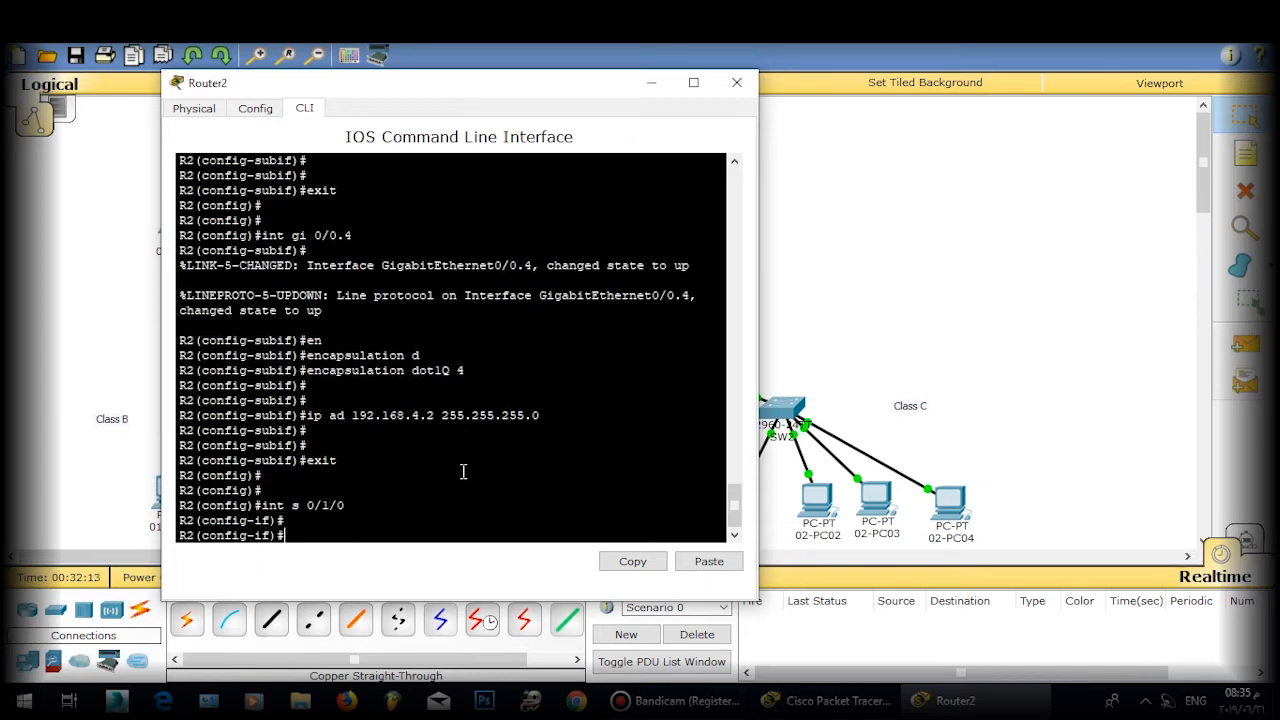
text(no sh)
key(Tab)
key(Return)
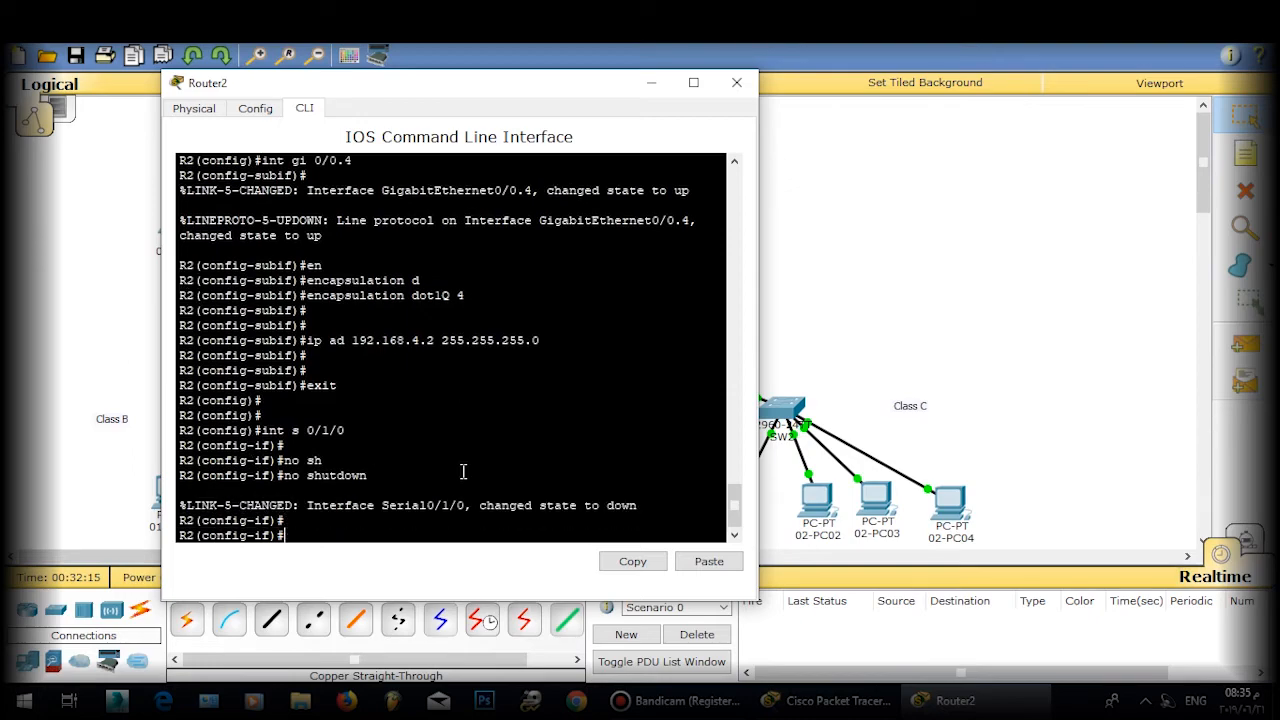
key(Return)
key(Return)
Step: Address Serial0/1/0 as 192.168.103.2 255.255.255.252, exit, and save with do wr
text(ip ad)
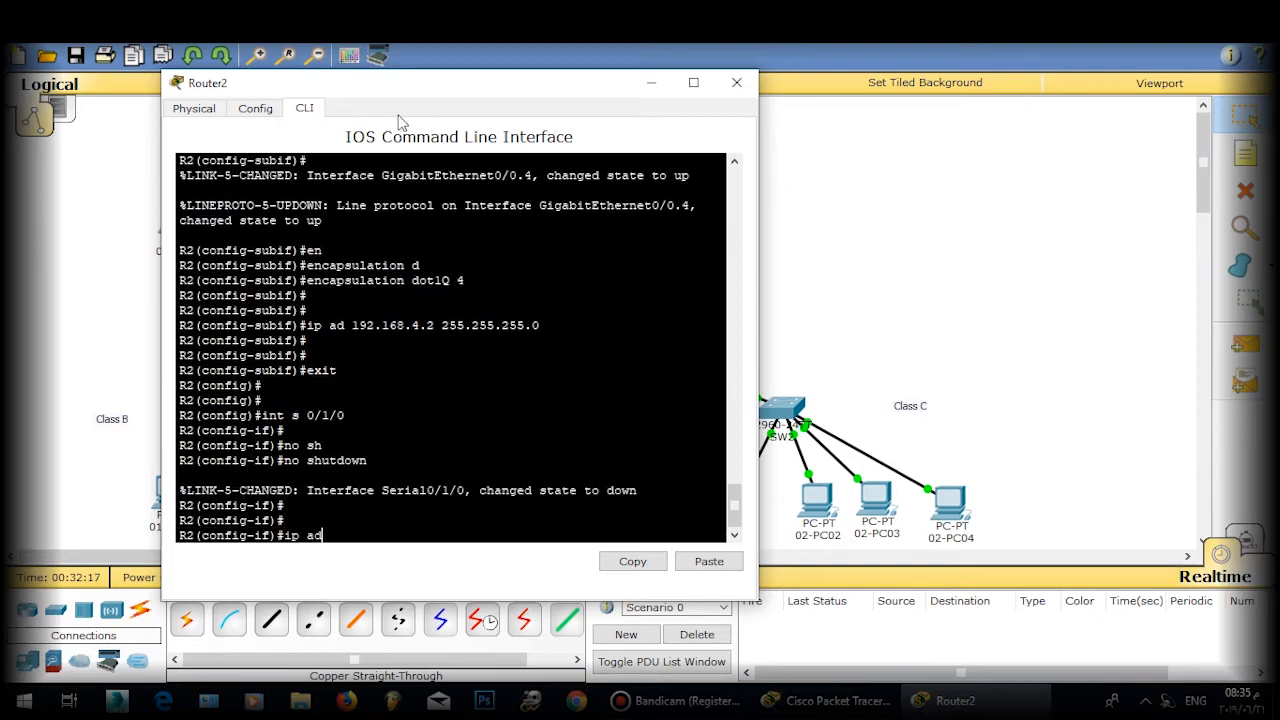
drag(440, 84, 952, 79)
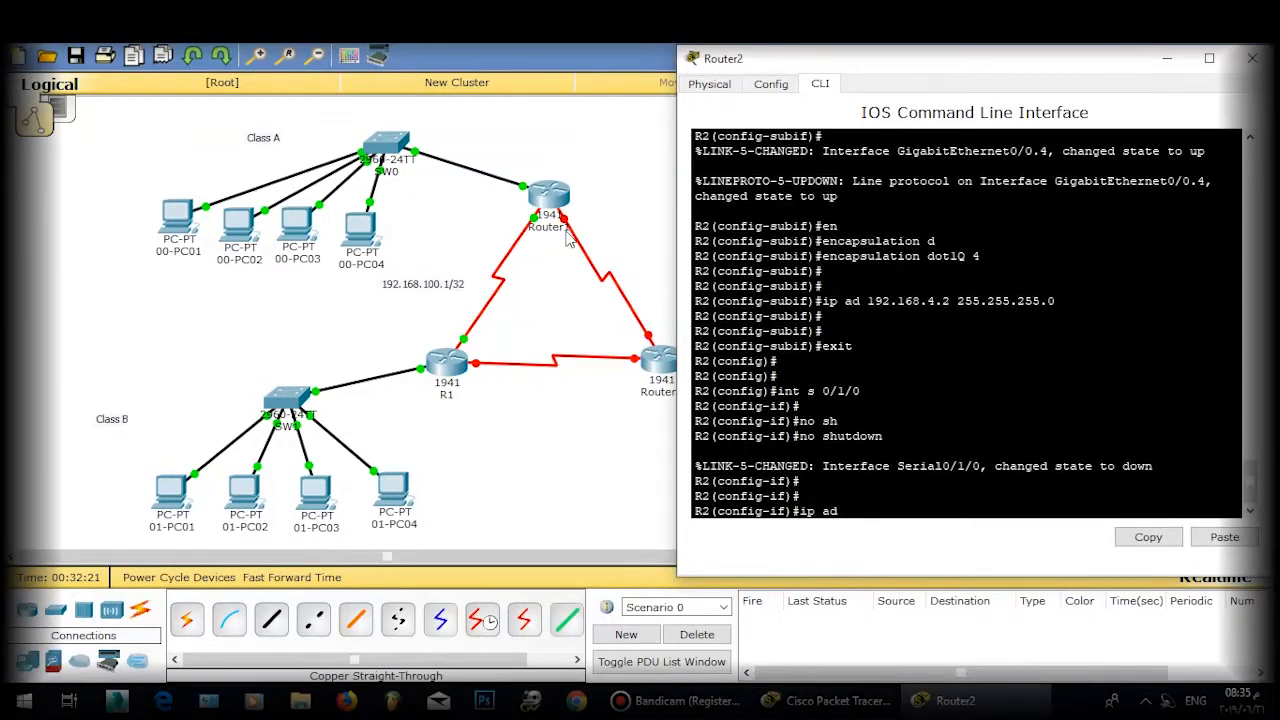
click(648, 340)
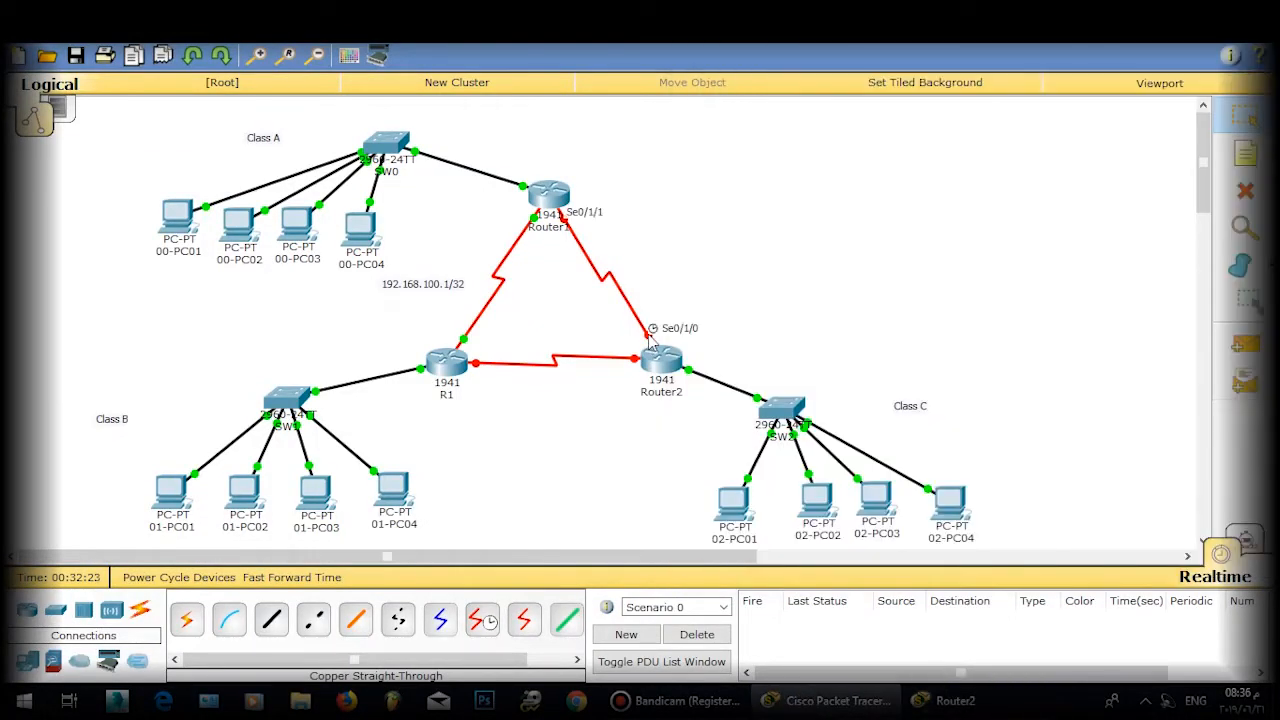
click(955, 700)
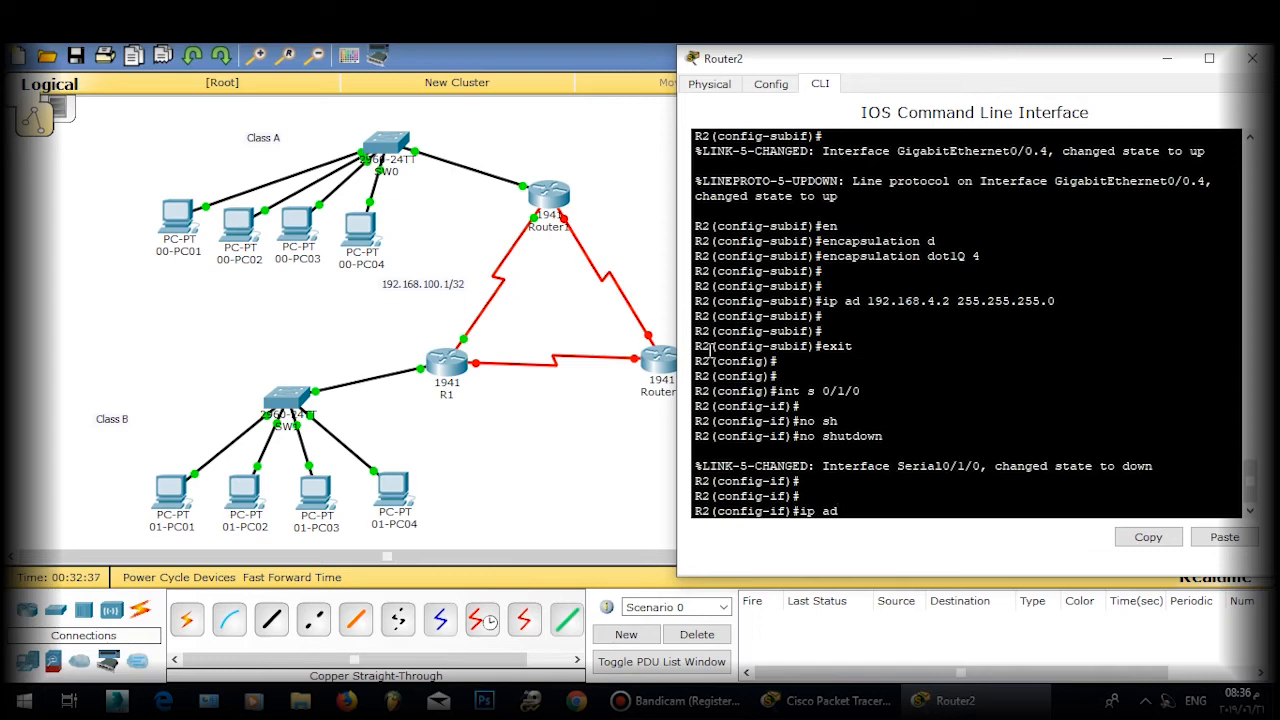
text(192.168.10)
key(BackSpace)
text(3.2 255.255.255)
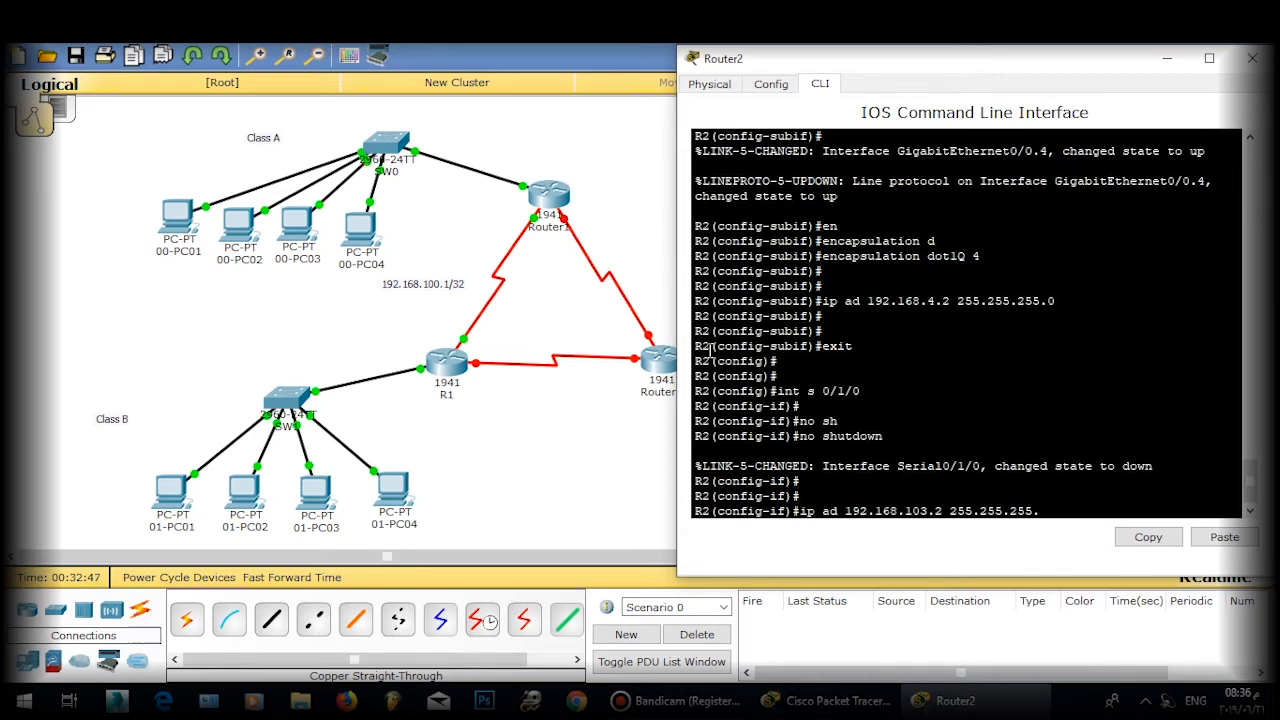
text(.252)
key(Return)
key(Return)
key(Return)
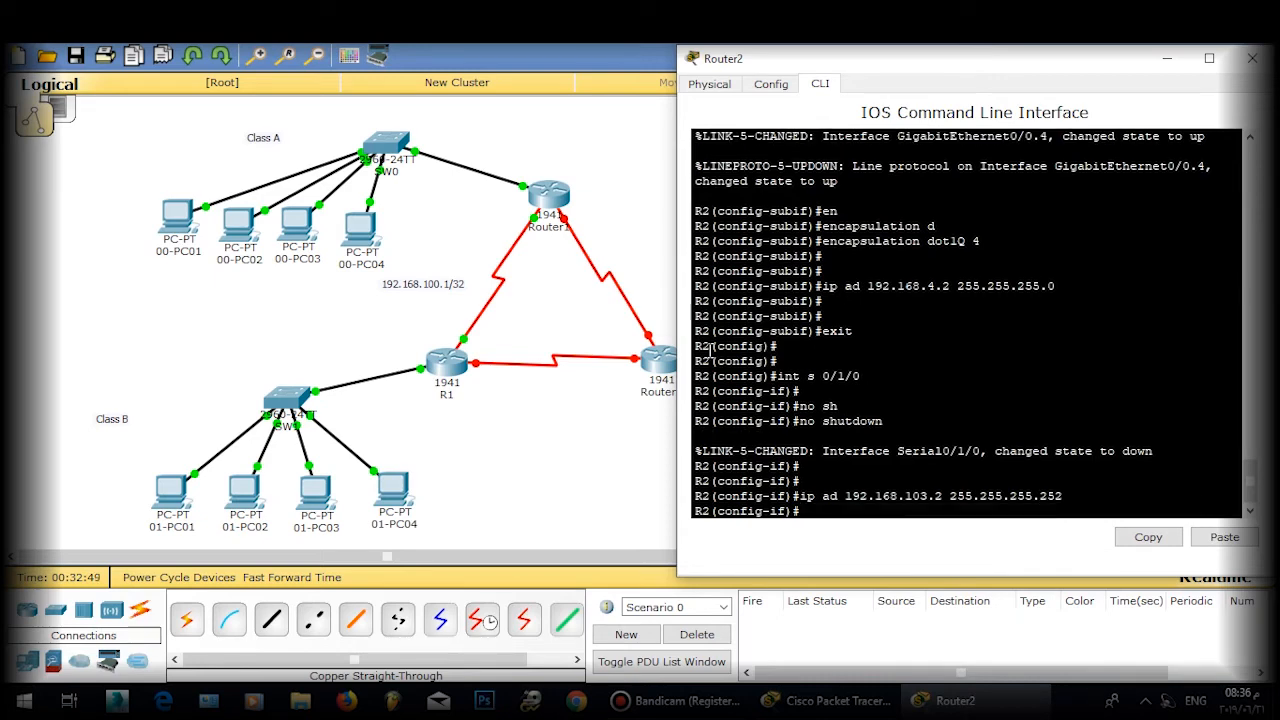
text(exit)
key(Return)
key(Return)
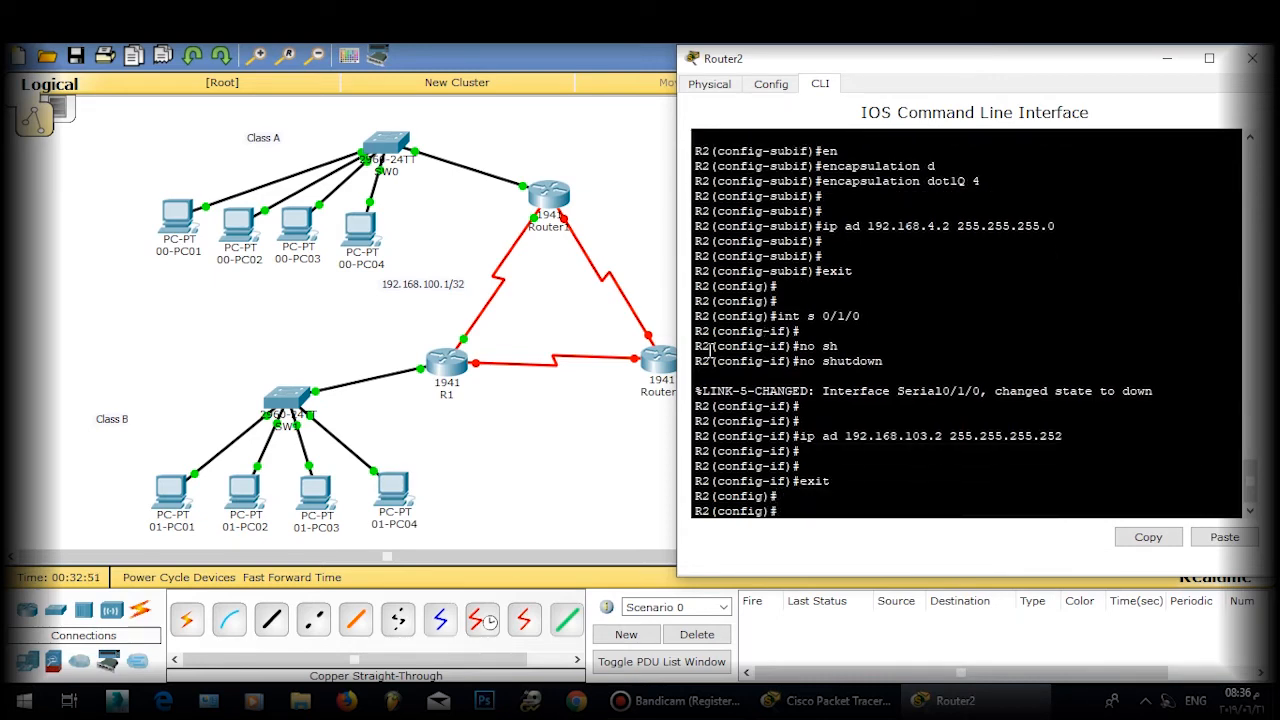
text(do wr)
key(Return)
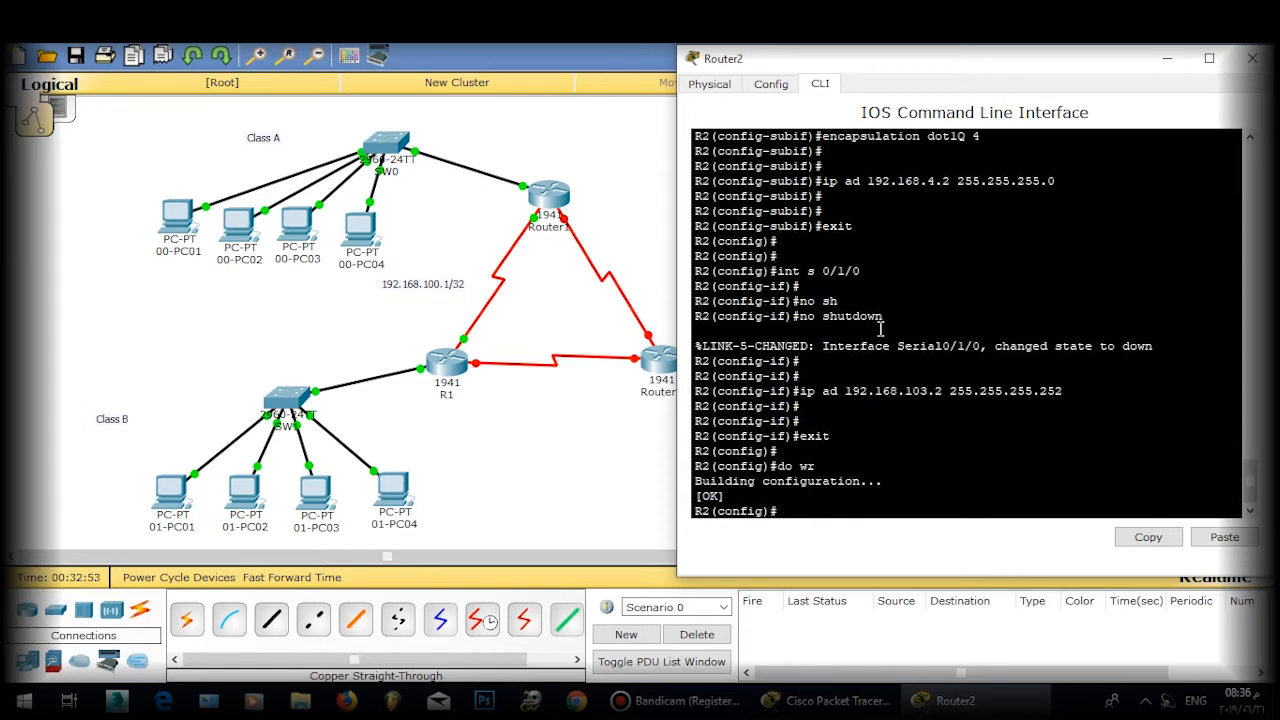
Step: Close Router2's window, open Router1's CLI and enter global configuration mode
click(1252, 60)
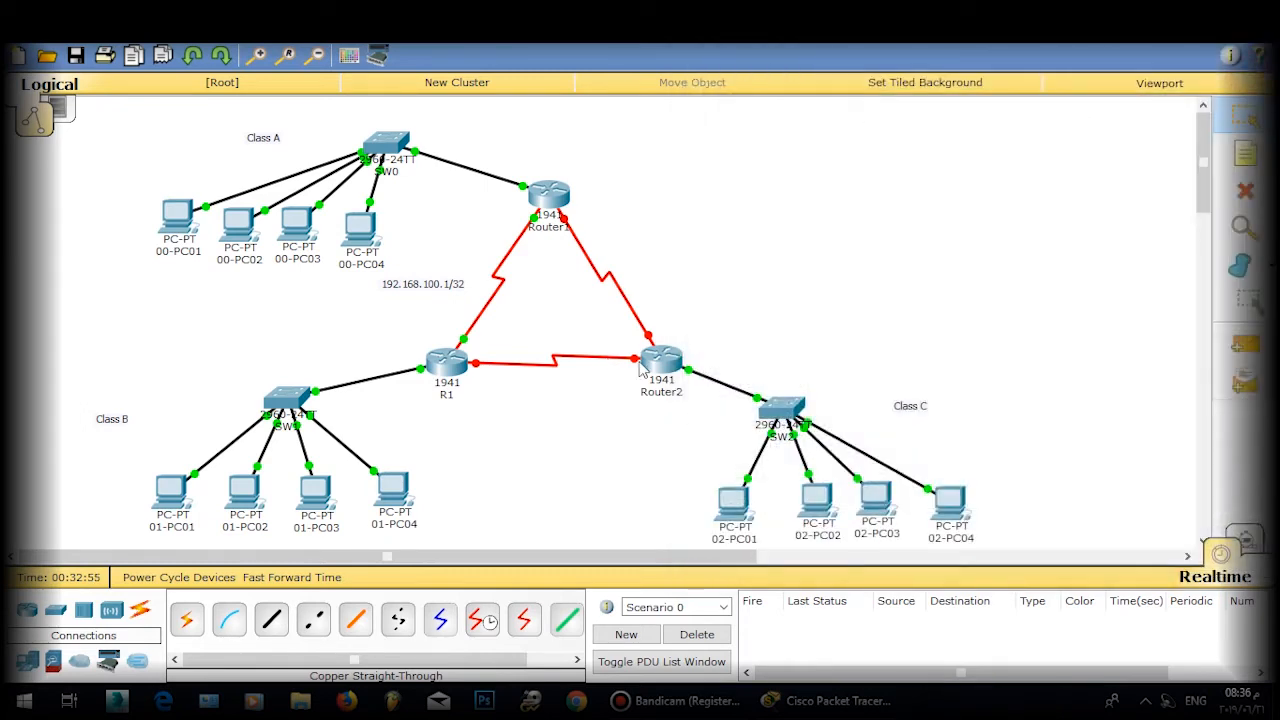
drag(558, 192, 564, 196)
click(686, 226)
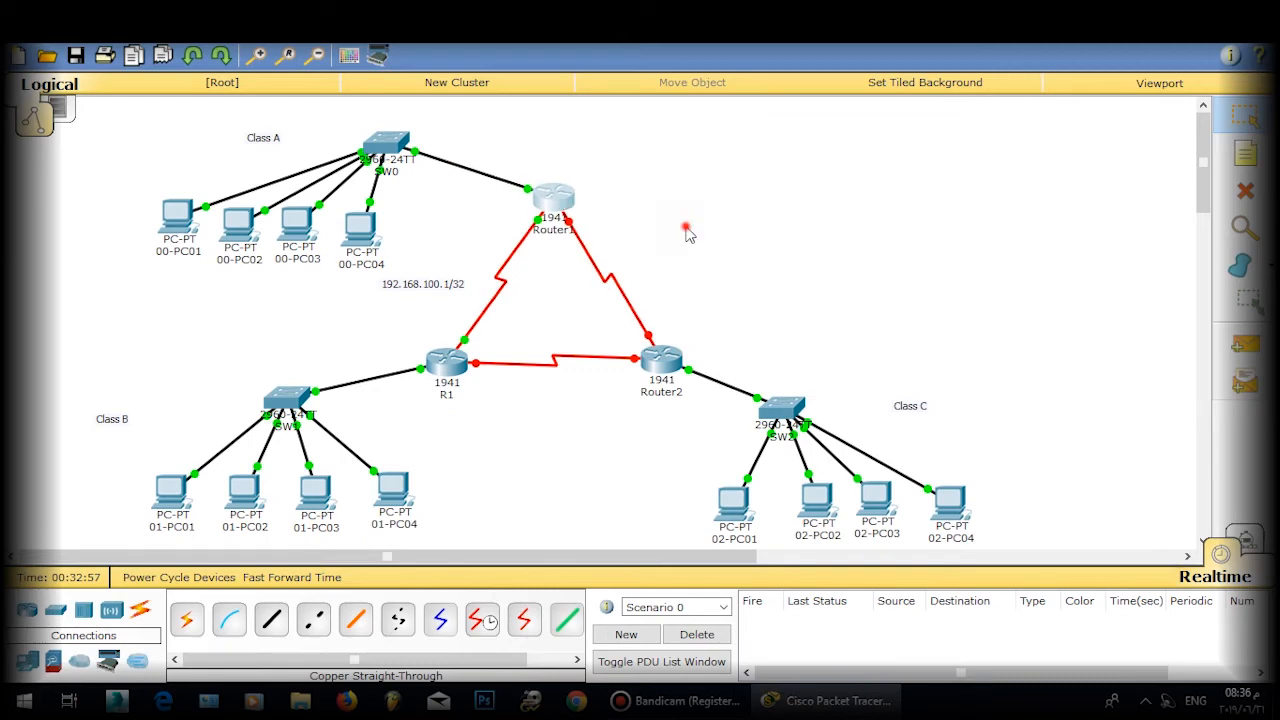
click(566, 202)
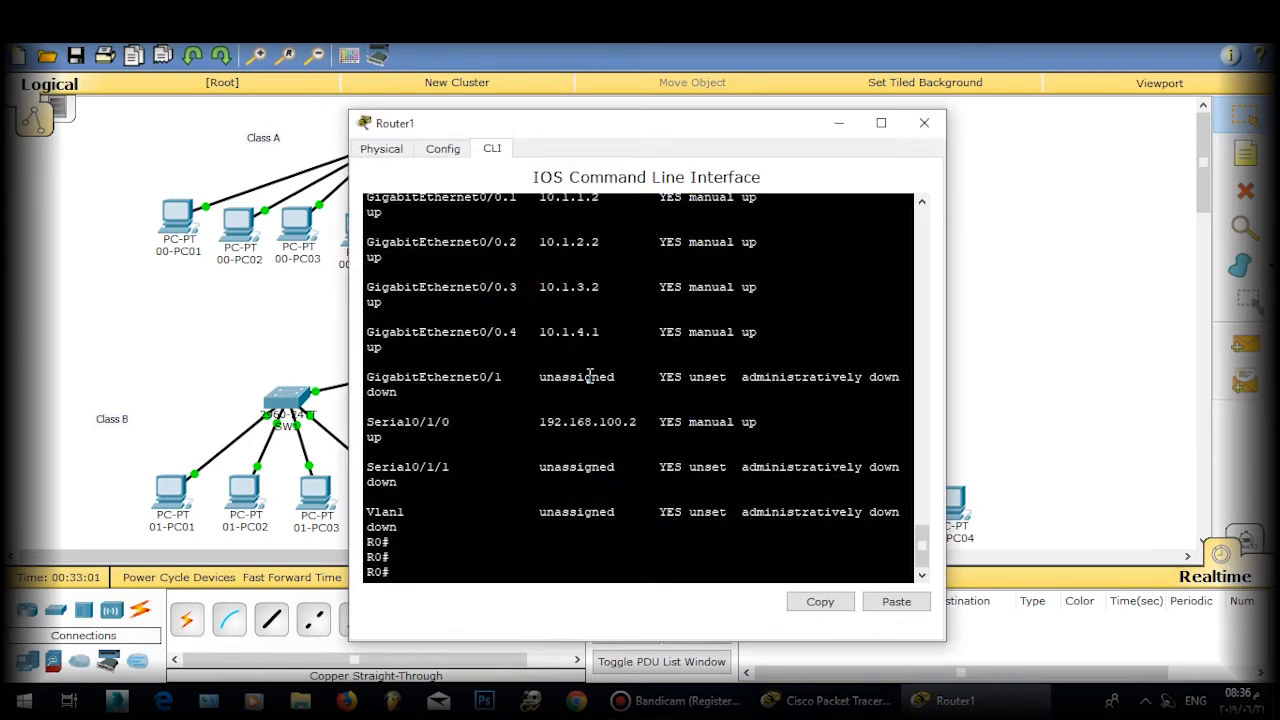
text(en)
key(BackSpace)
key(BackSpace)
text(conf t)
key(Return)
key(Return)
key(Return)
Step: Enable Router1's Serial0/1/1 interface with no shutdown
key(BackSpace)
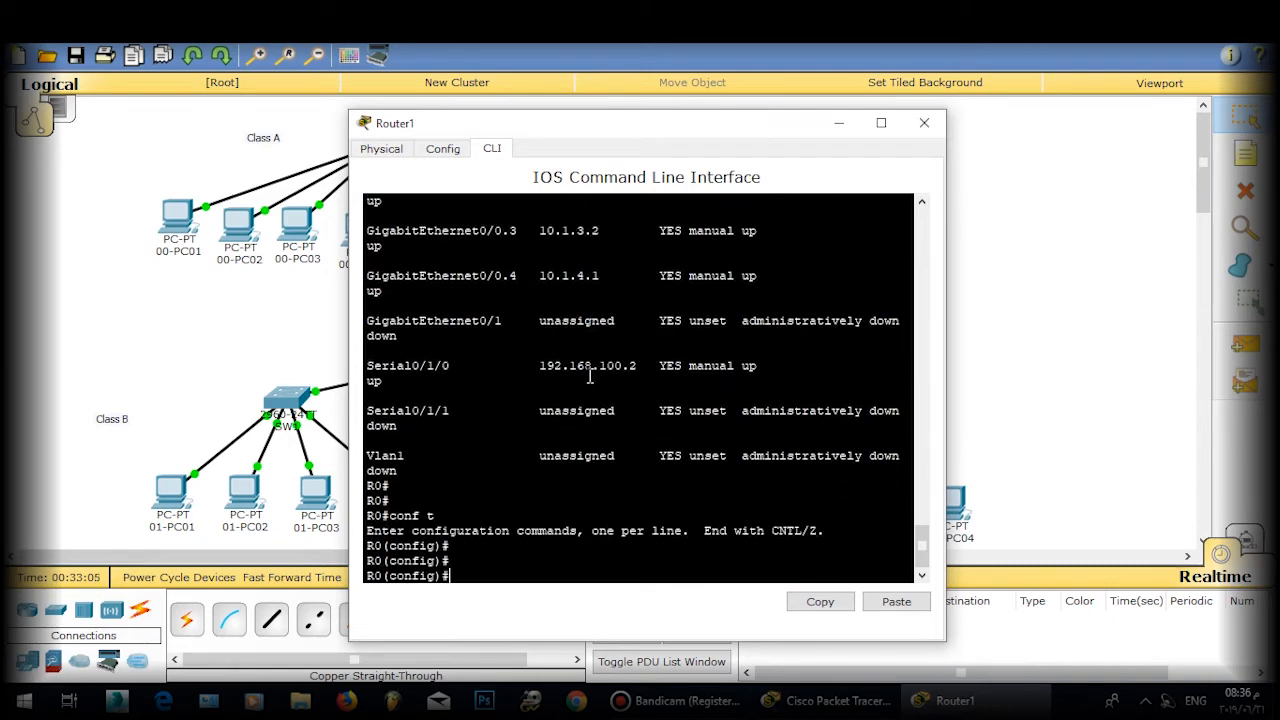
text(int s 0/1/1)
key(Return)
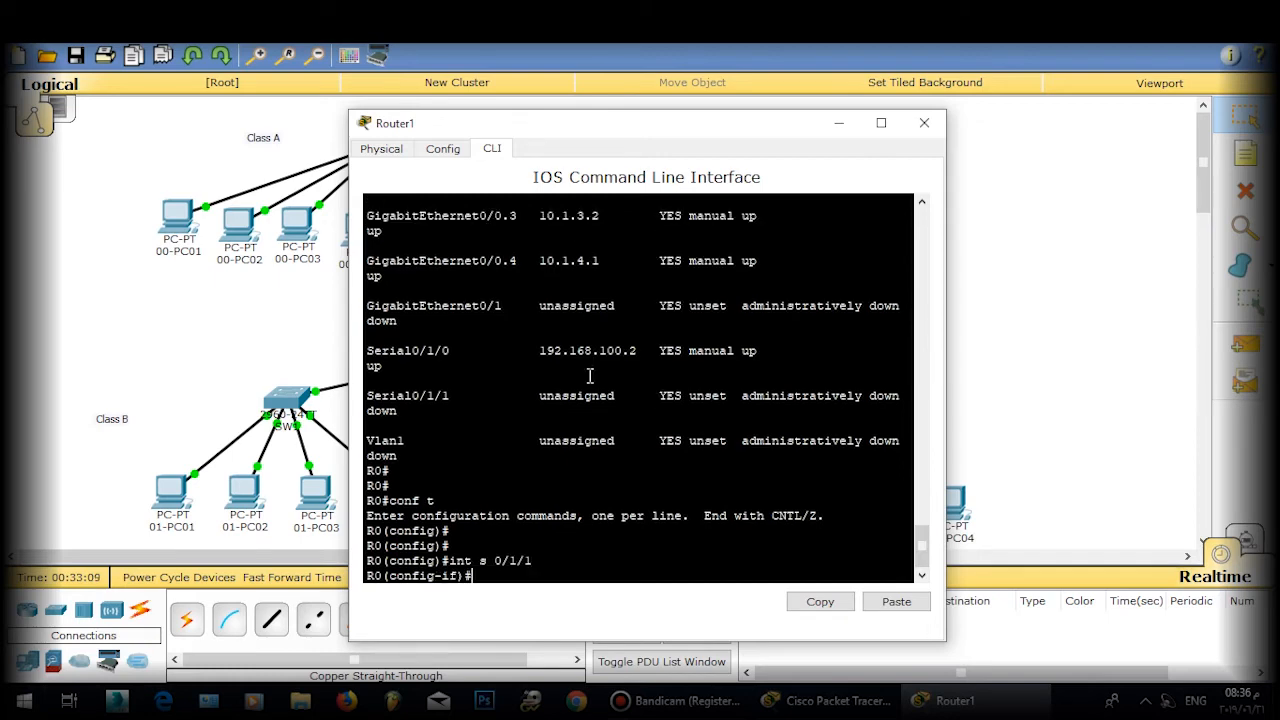
text(no sh)
key(Tab)
key(Return)
Step: Assign 192.168.103.1 255.255.255.252 to Serial0/1/1, save with do wr, and close the window
text(ip)
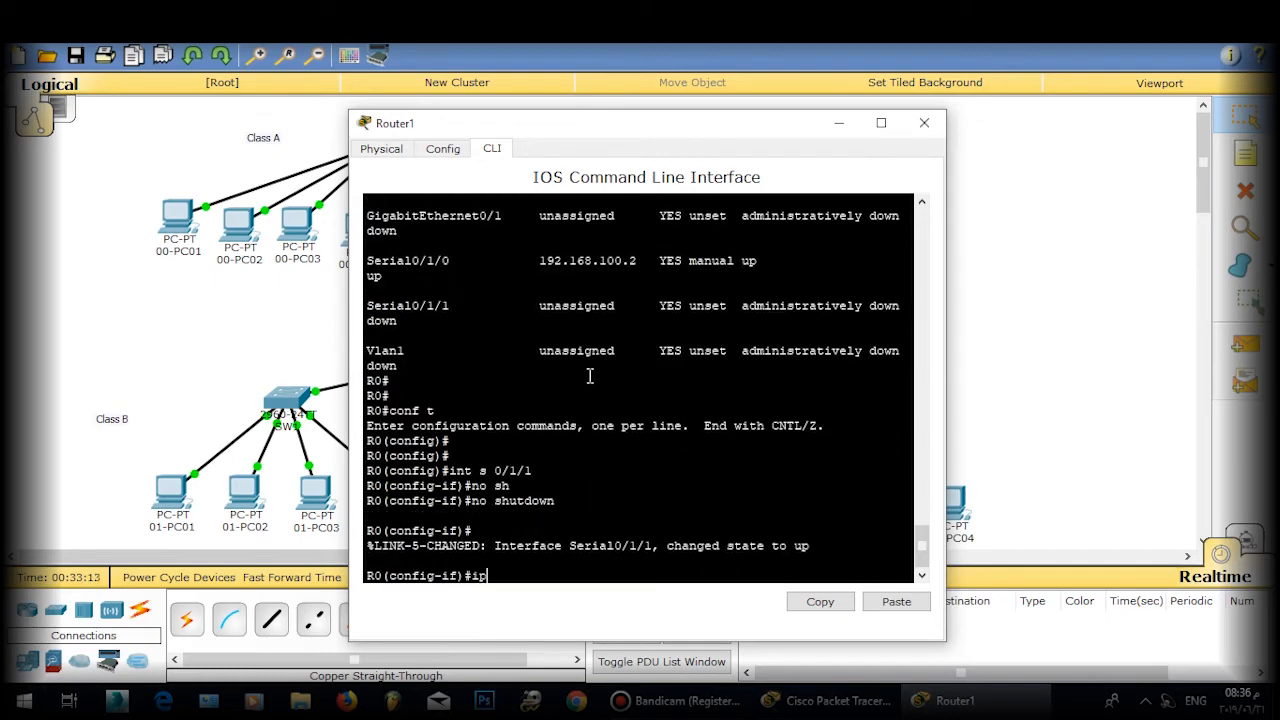
text( ad 192.168.10.)
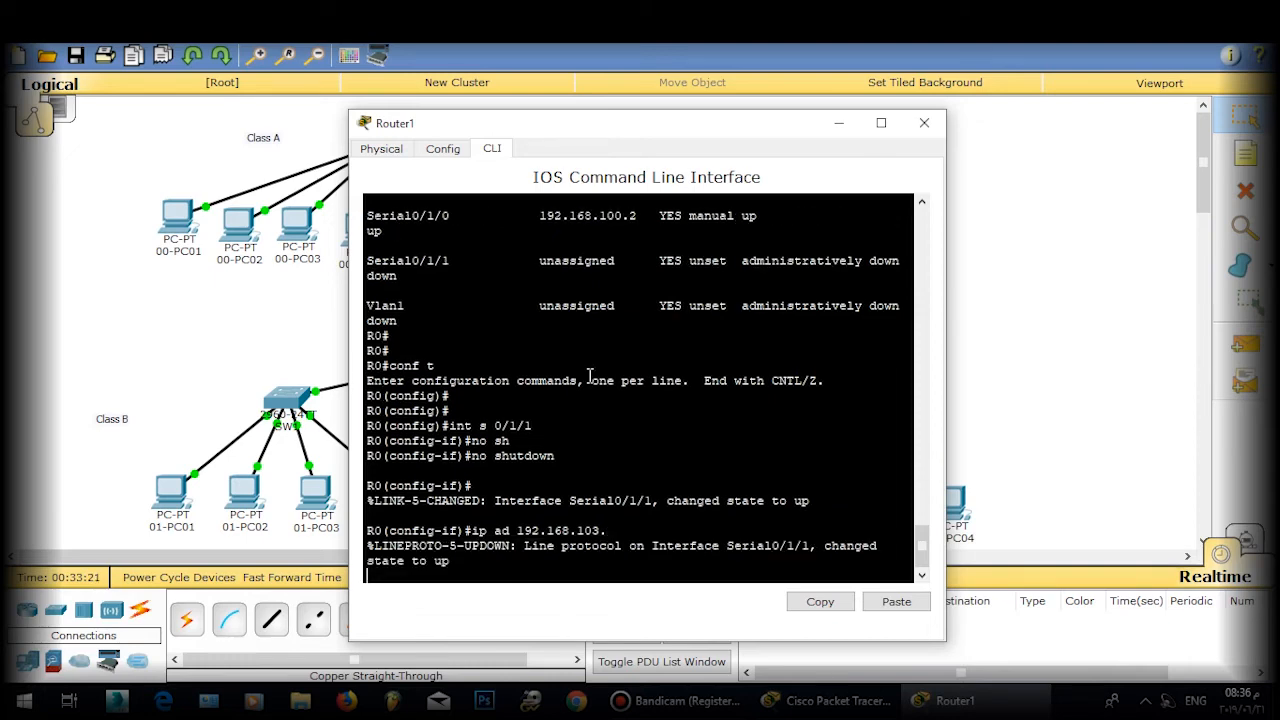
text(1 255.255.2)
text(55.255.0)
key(BackSpace)
text(255.25)
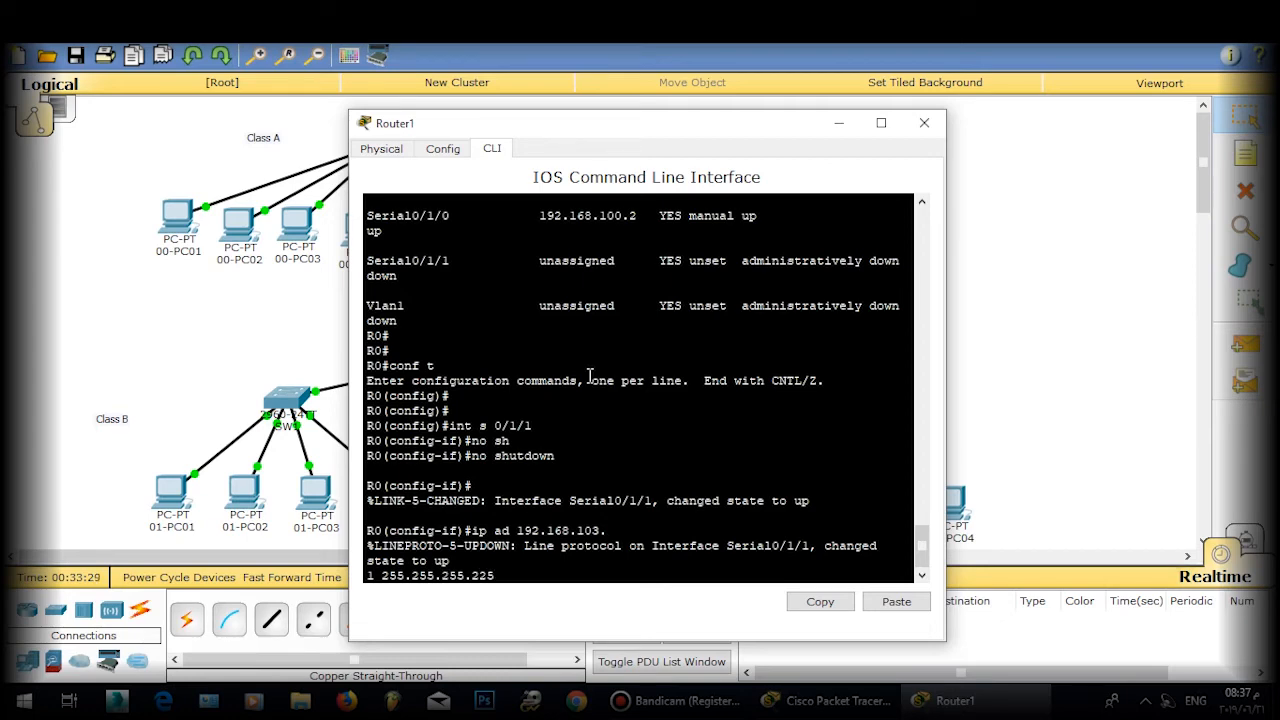
key(BackSpace)
key(BackSpace)
text(52)
key(Return)
key(Return)
key(Return)
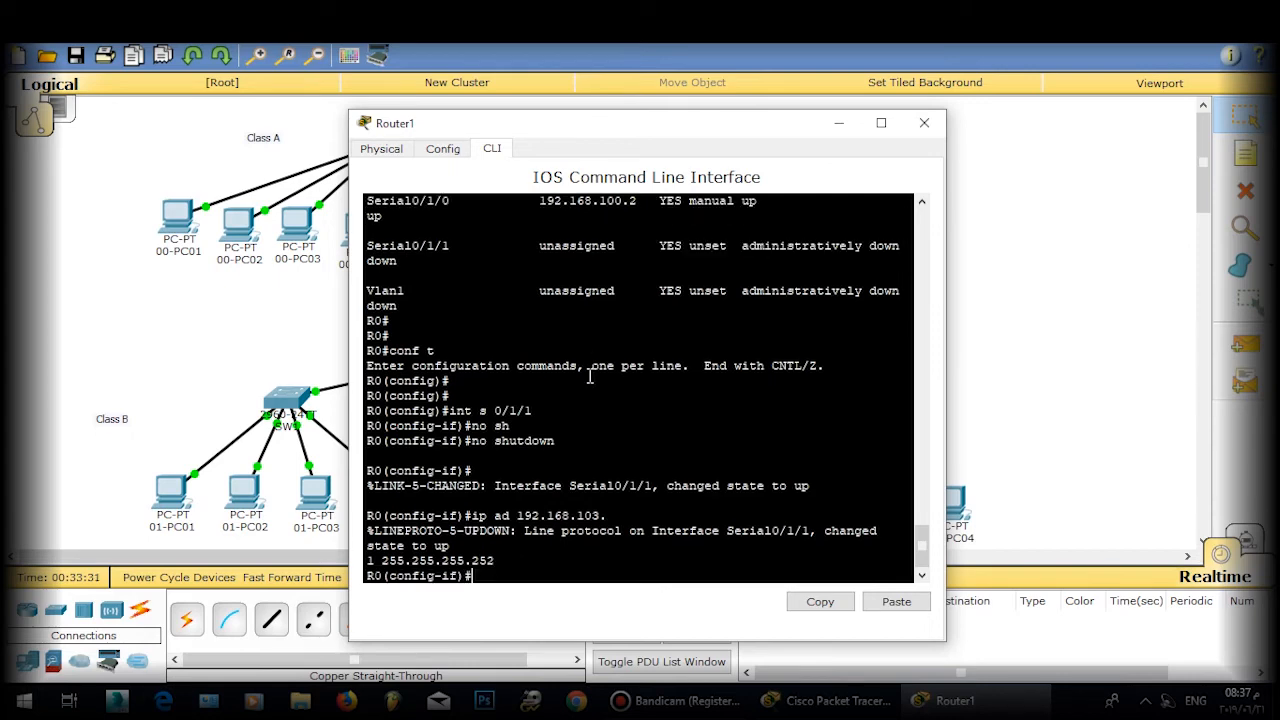
text(exit)
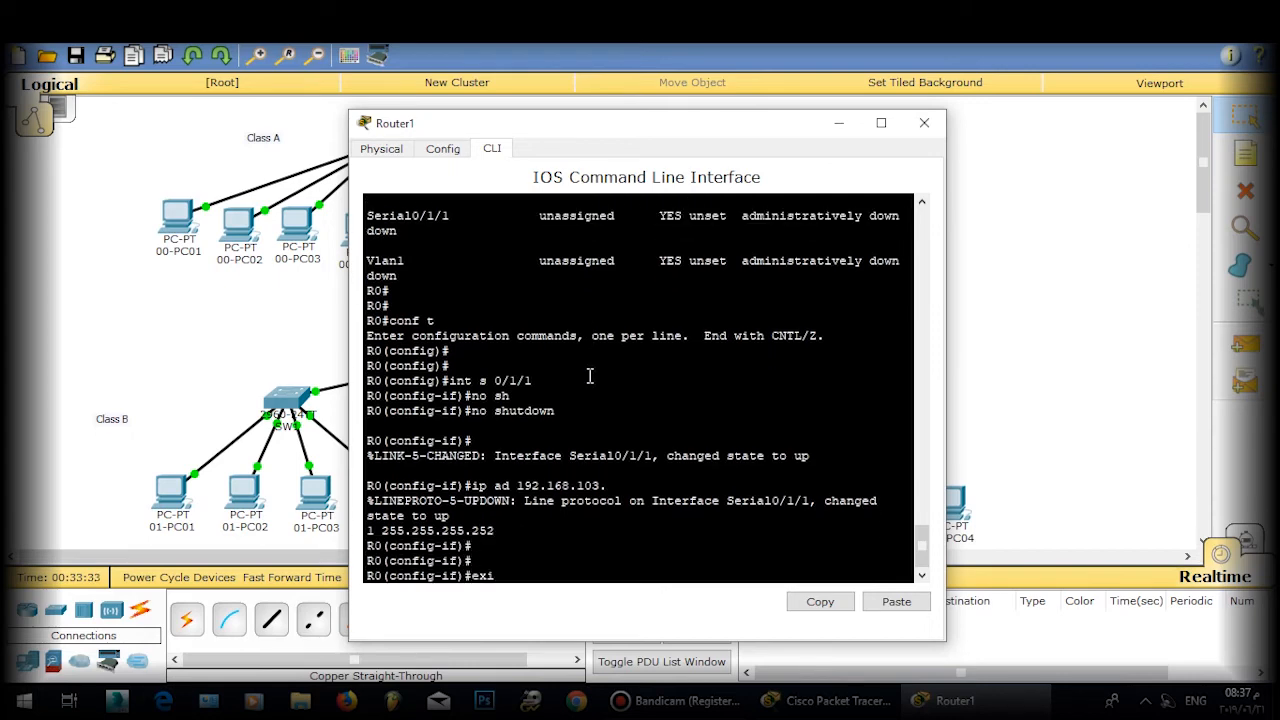
key(Return)
key(Return)
text(do wr)
key(Return)
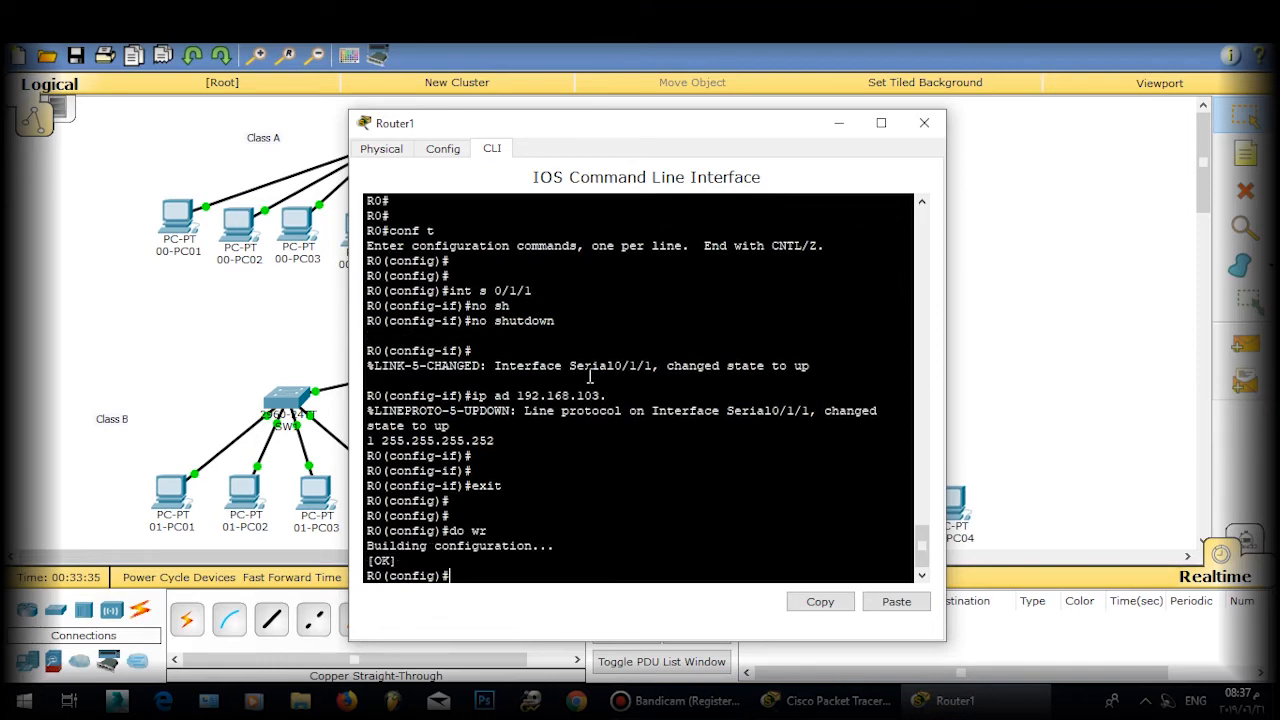
click(924, 122)
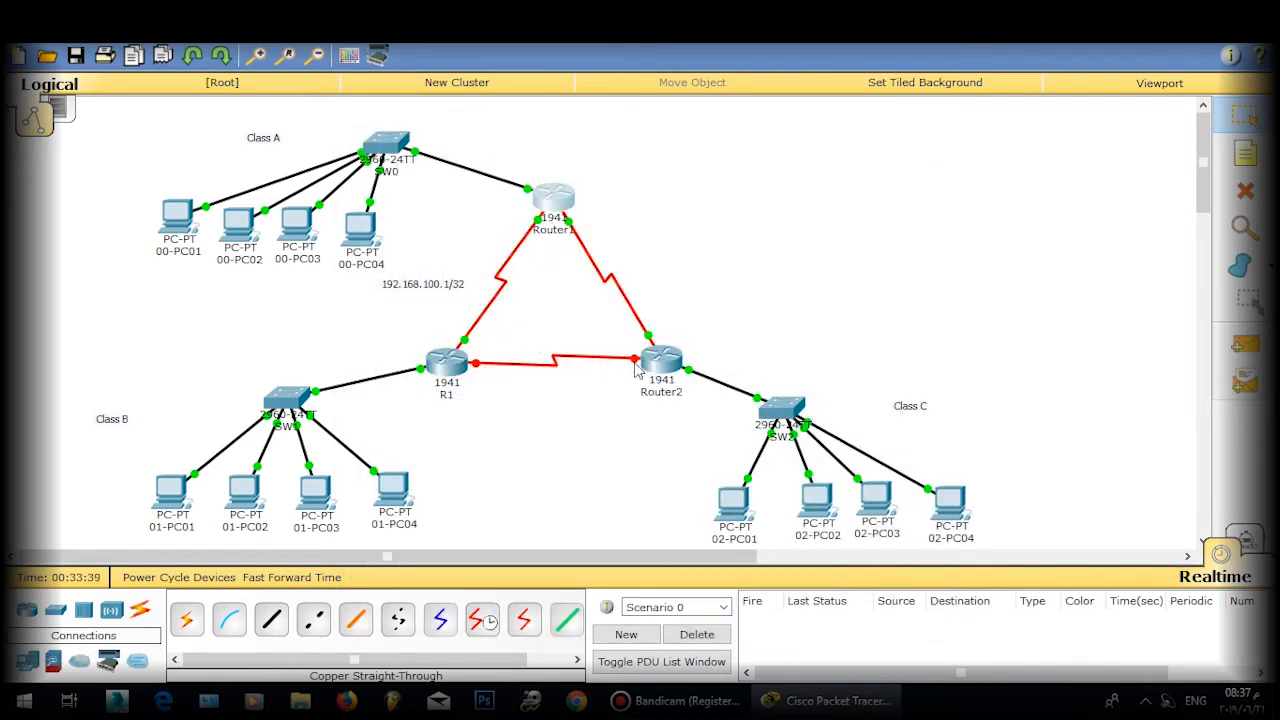
Step: Open Router2's CLI and enable Serial0/1/1 with no shutdown
click(615, 438)
mouse_move(634, 361)
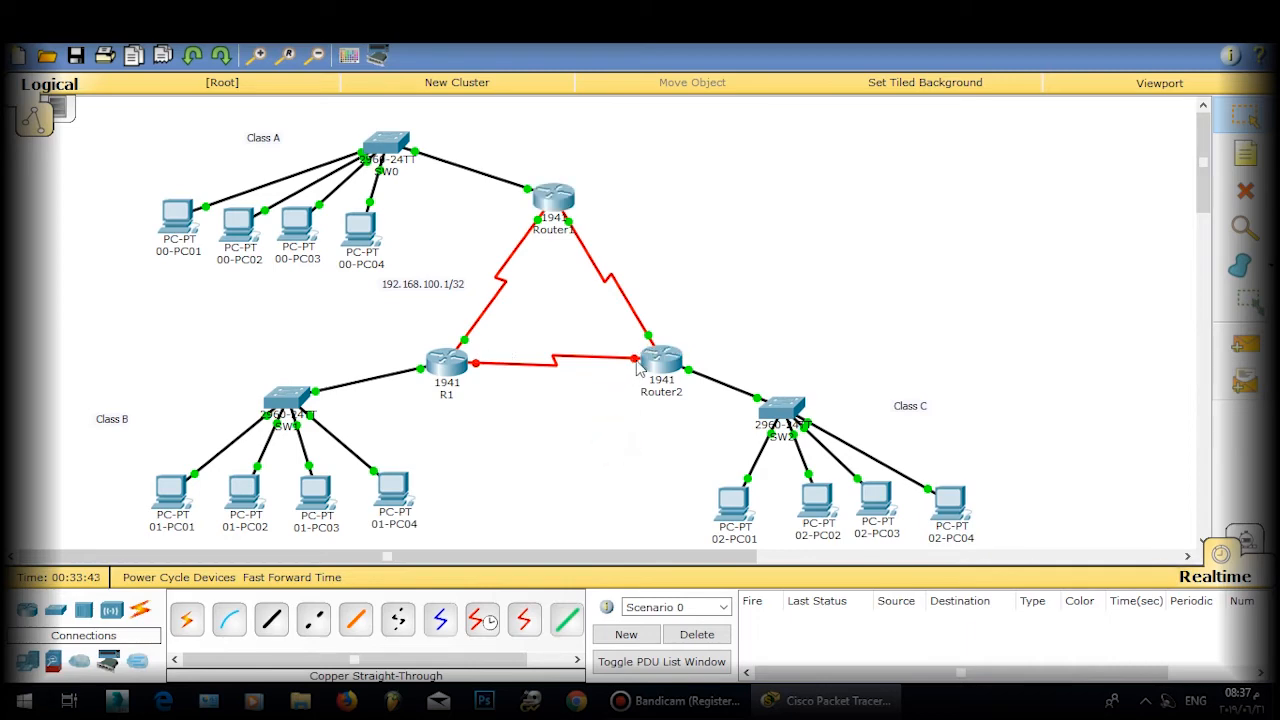
click(636, 370)
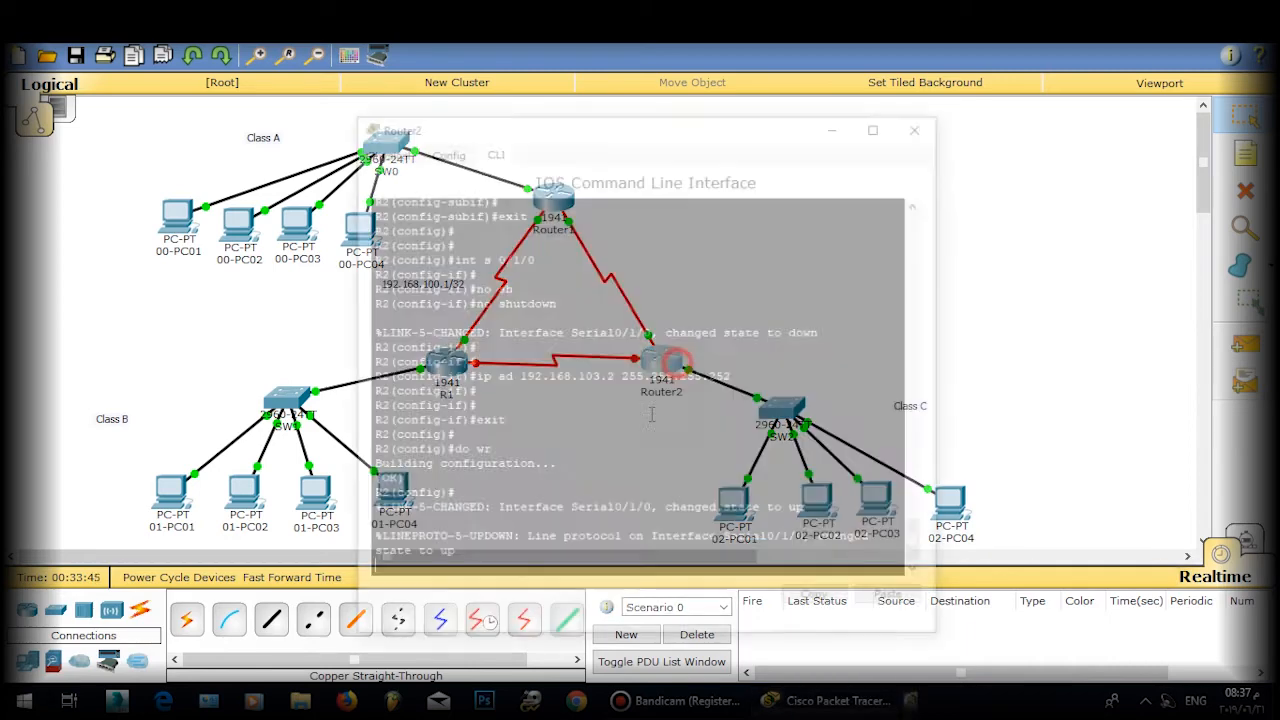
text(in)
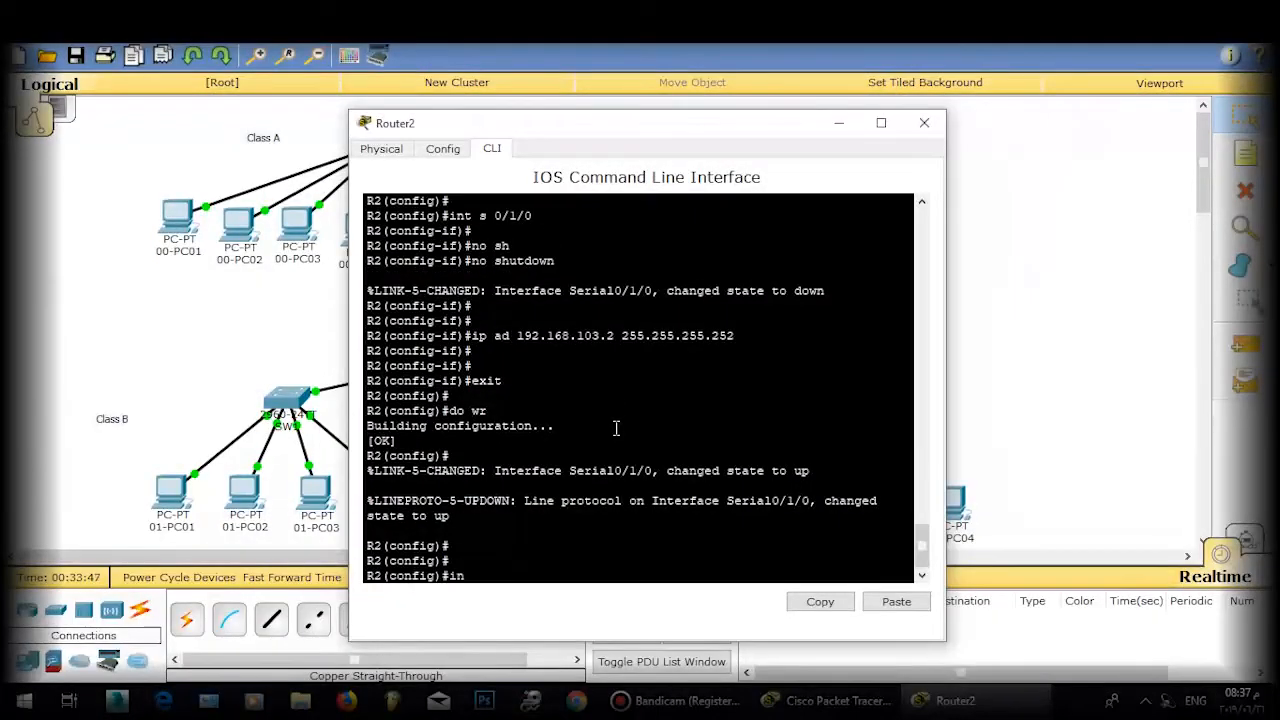
text(t si)
key(BackSpace)
text(0/1/1)
key(Return)
text(o sh)
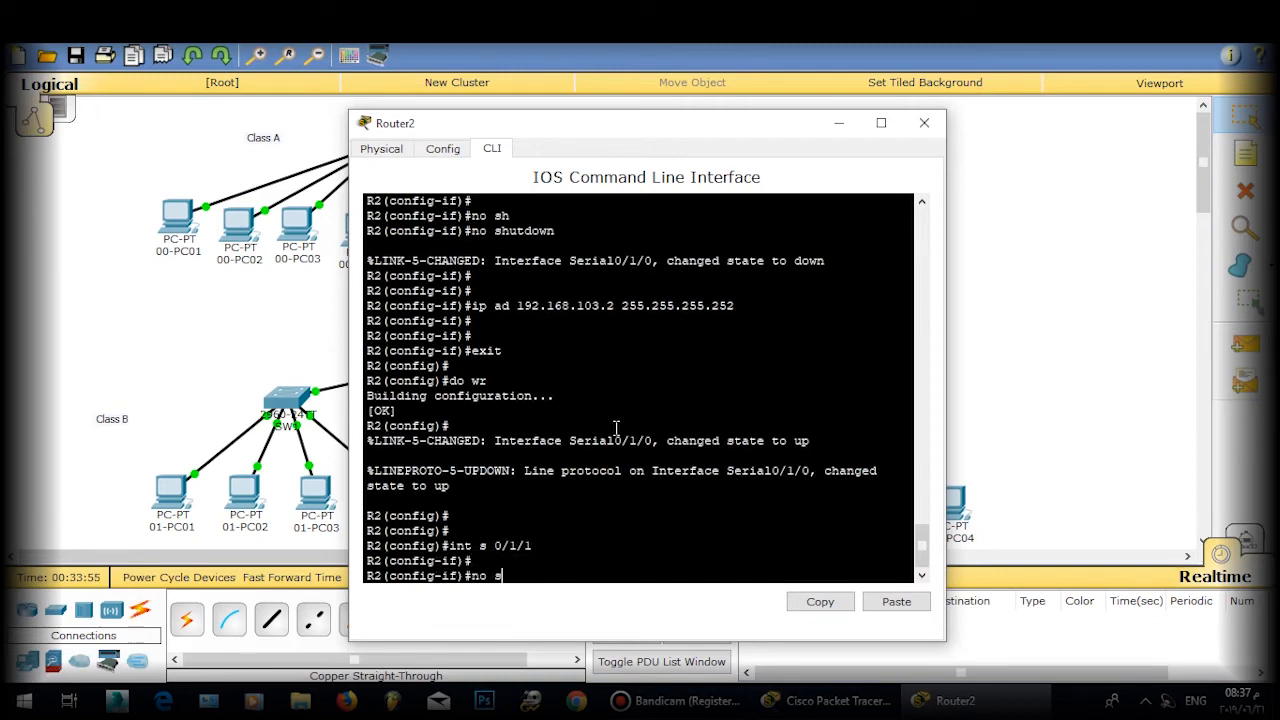
key(Tab)
key(Return)
key(Return)
Step: Assign 192.168.102.2 255.255.255.252 to Serial0/1/1 and exit
text(ip)
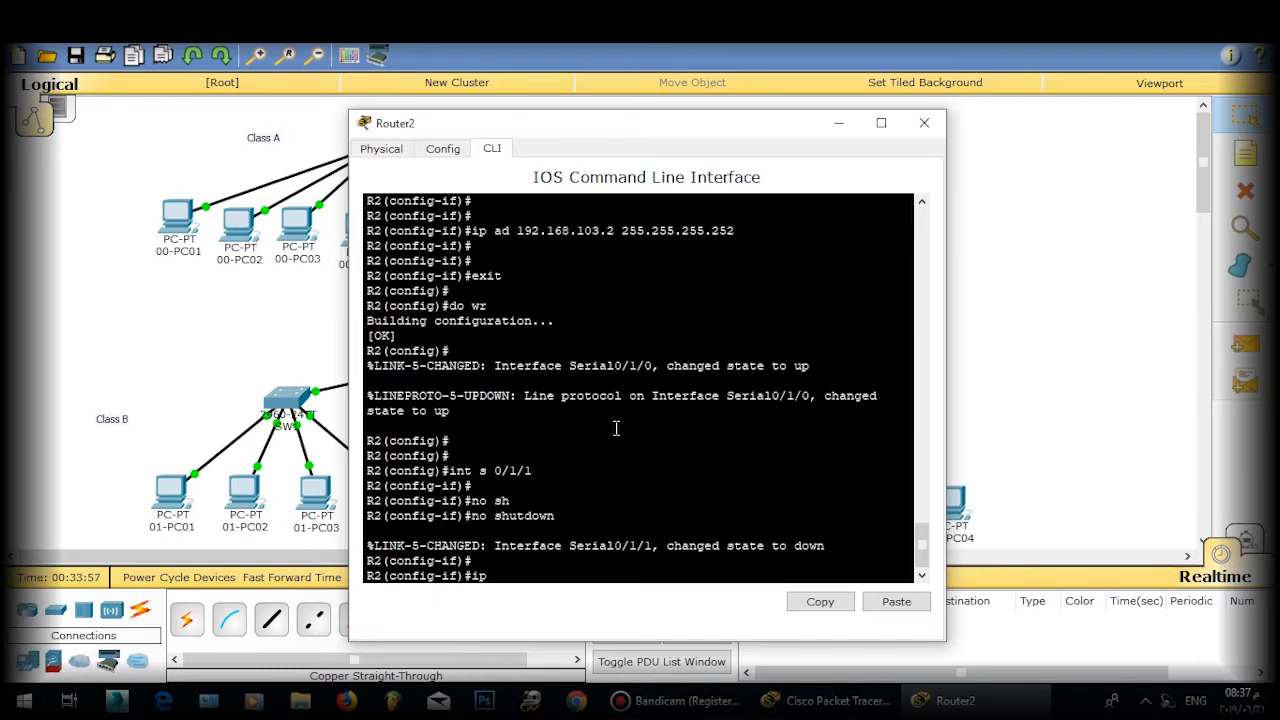
text( ad 192.168.10)
key(BackSpace)
text(2.2 255.255.255.)
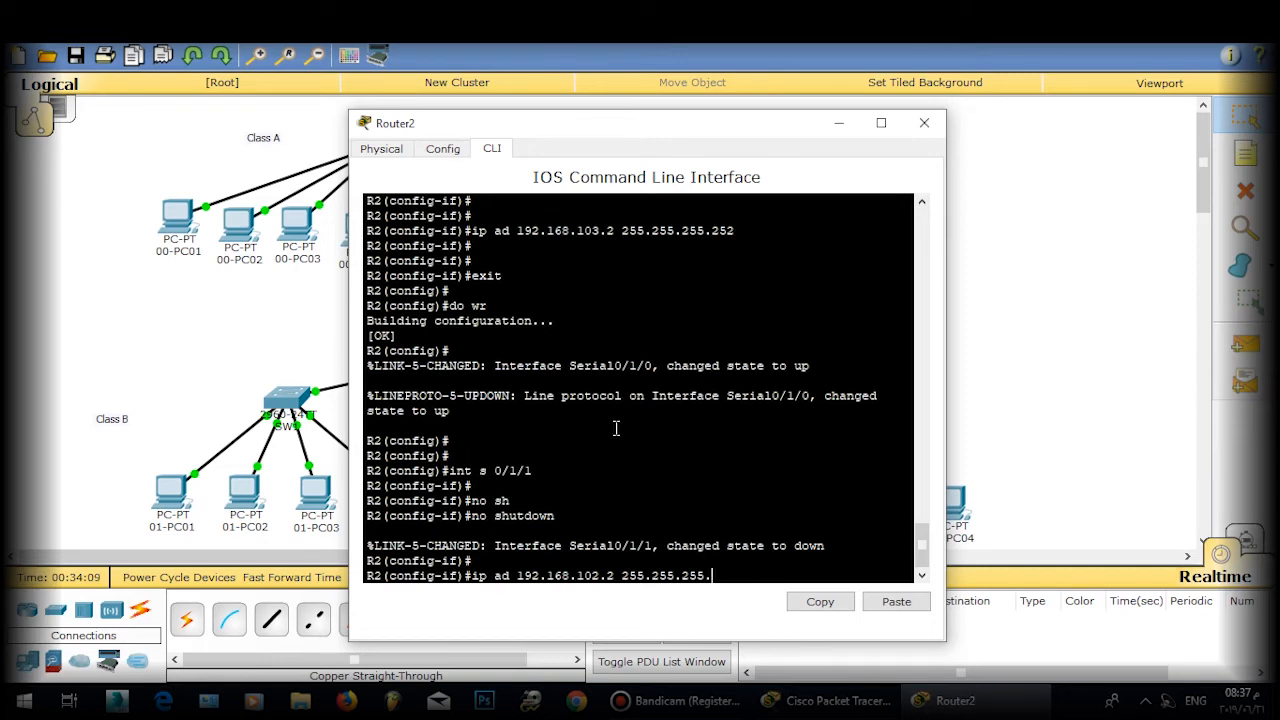
text(252)
key(Return)
key(Return)
key(Return)
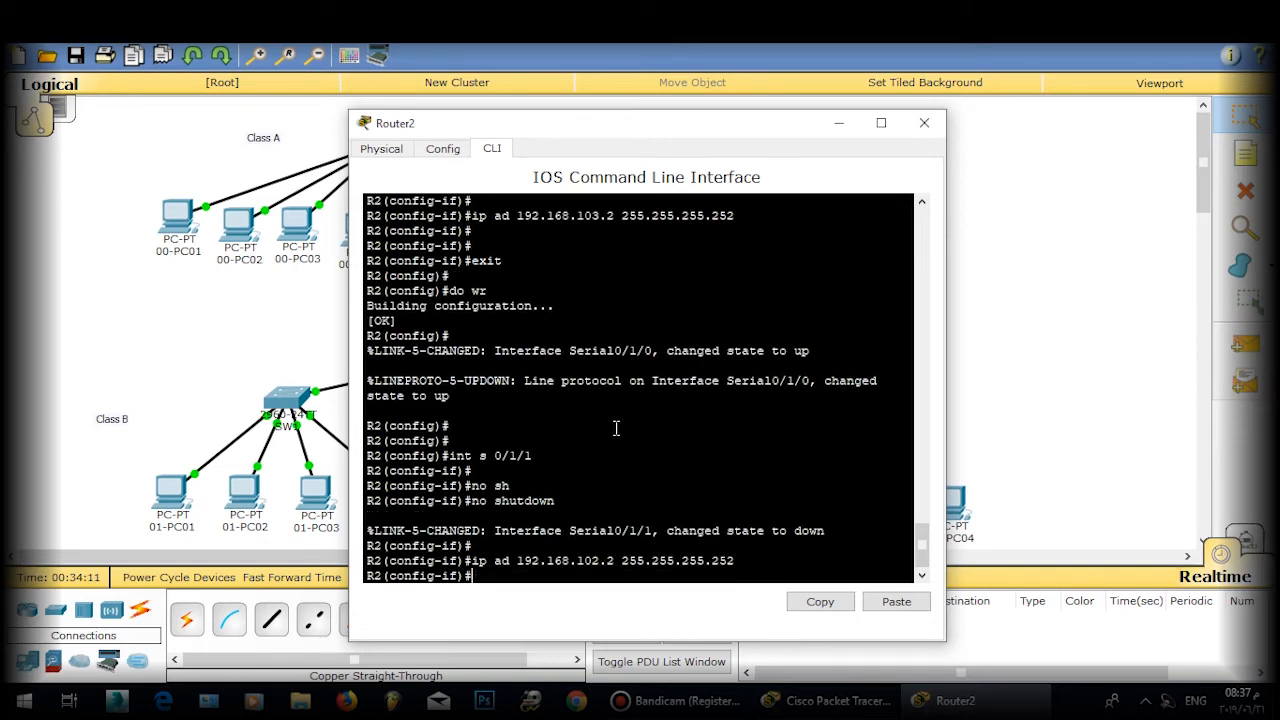
text(exit)
key(Return)
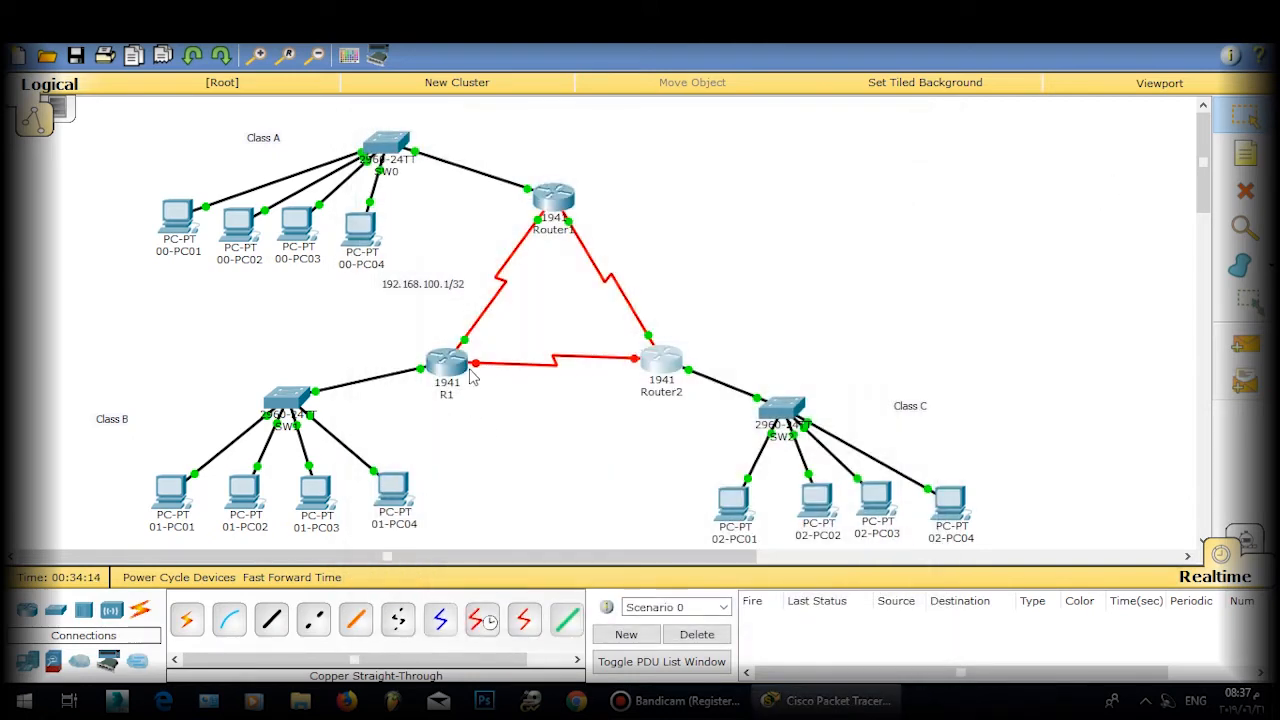
Step: On R1, assign Serial0/1/1 the address 192.168.102.1 with mask 255.255.255.252
click(460, 380)
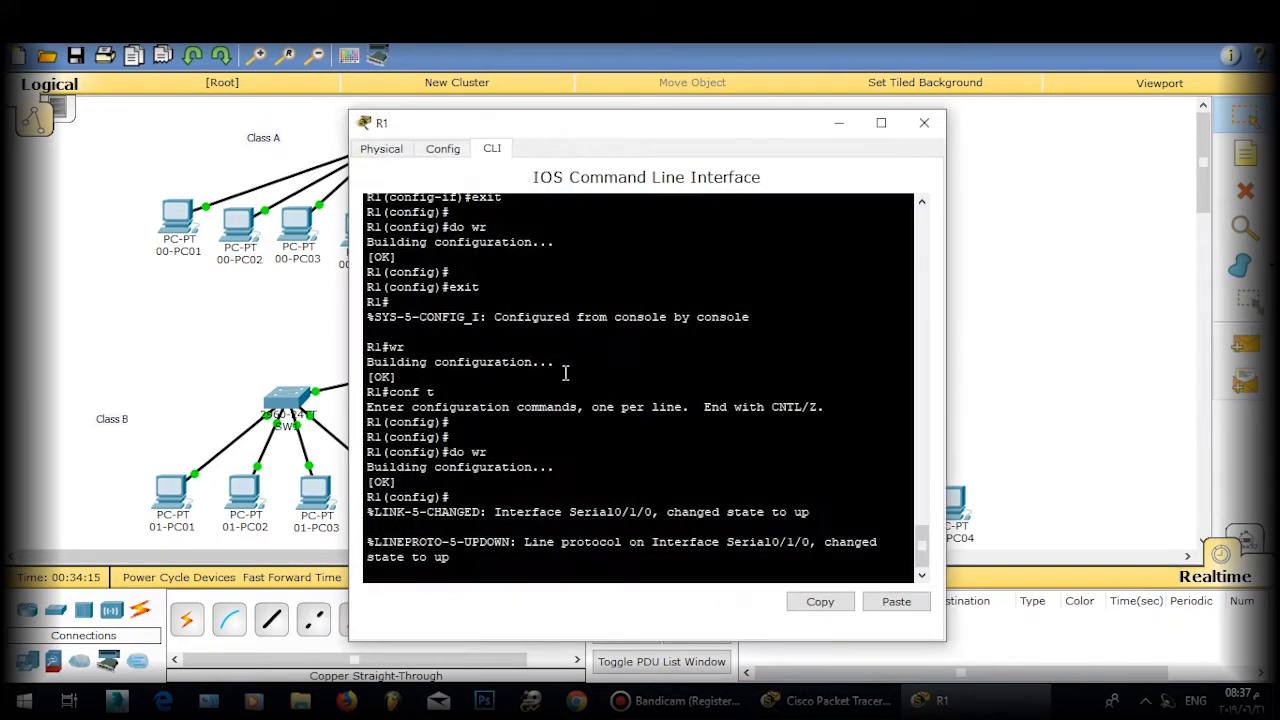
key(Return)
key(Return)
key(Return)
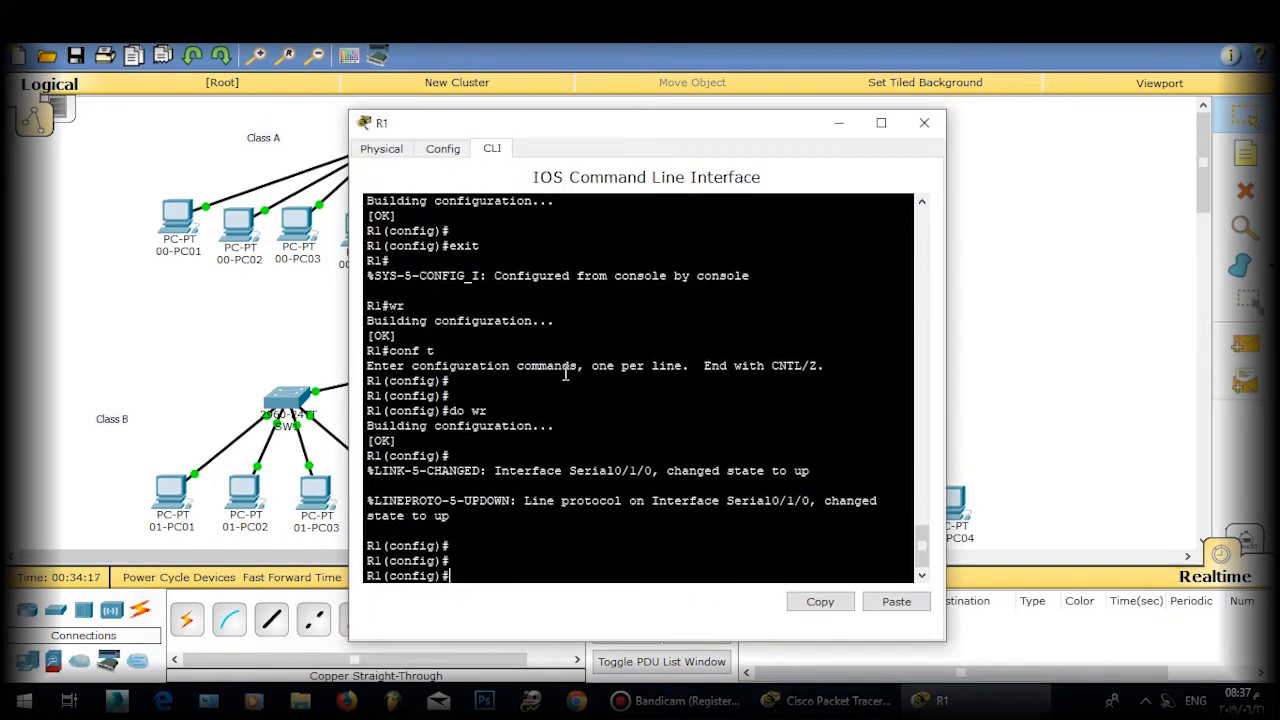
text(e)
key(BackSpace)
text(int s0)
text( 0/0)
text(/1)
key(Return)
key(Return)
key(Return)
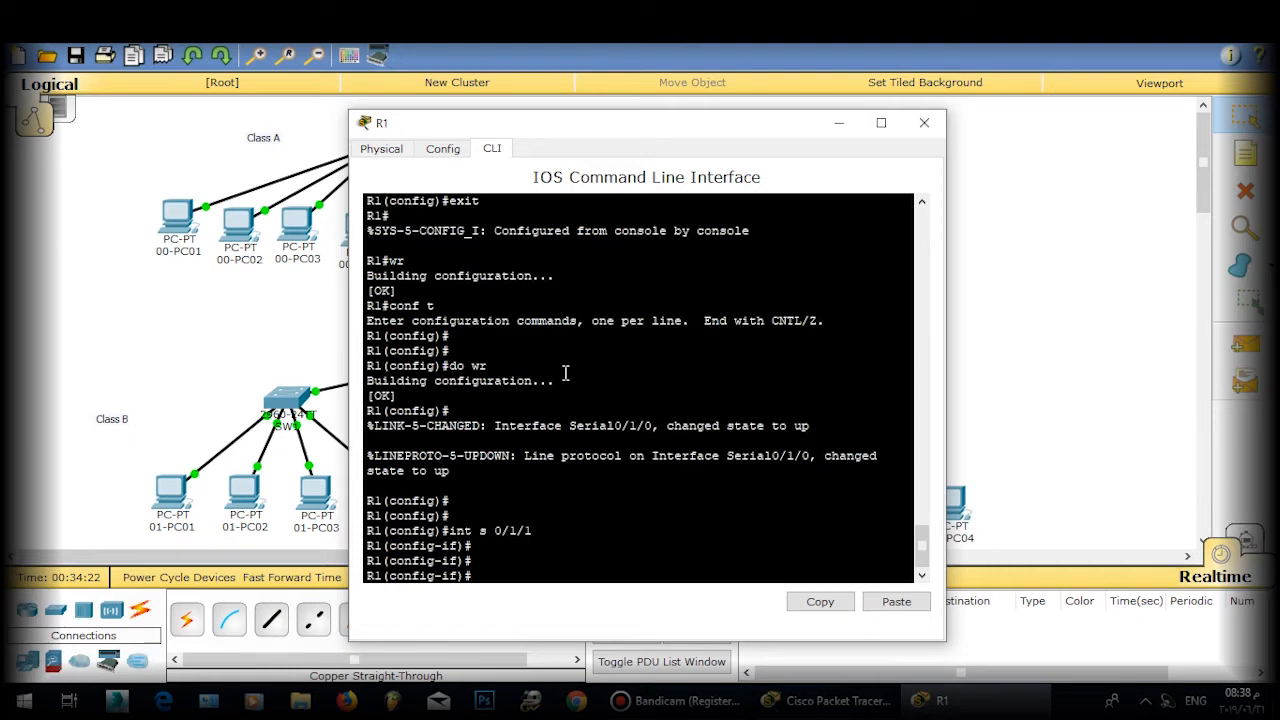
text(ip ad 192.168.102)
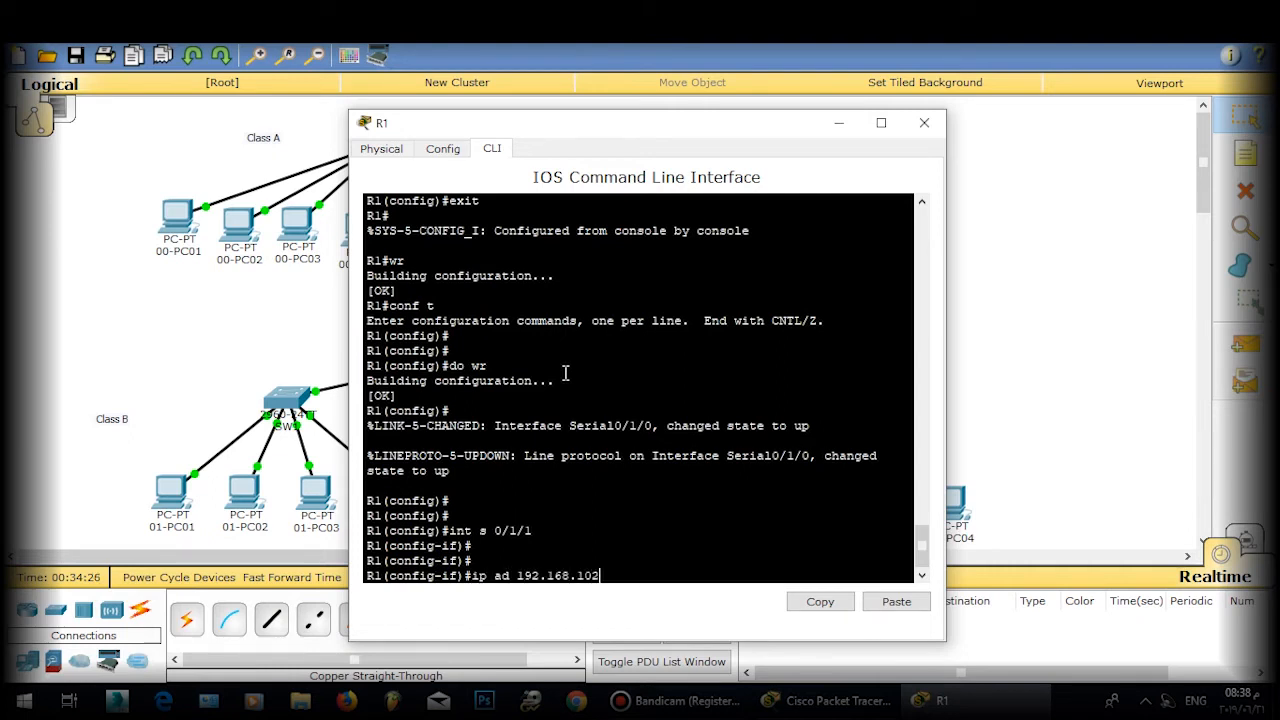
text(.055.)
right_click(571, 374)
click(634, 405)
text(2000)
key(BackSpace)
key(BackSpace)
key(BackSpace)
text(55.255.252)
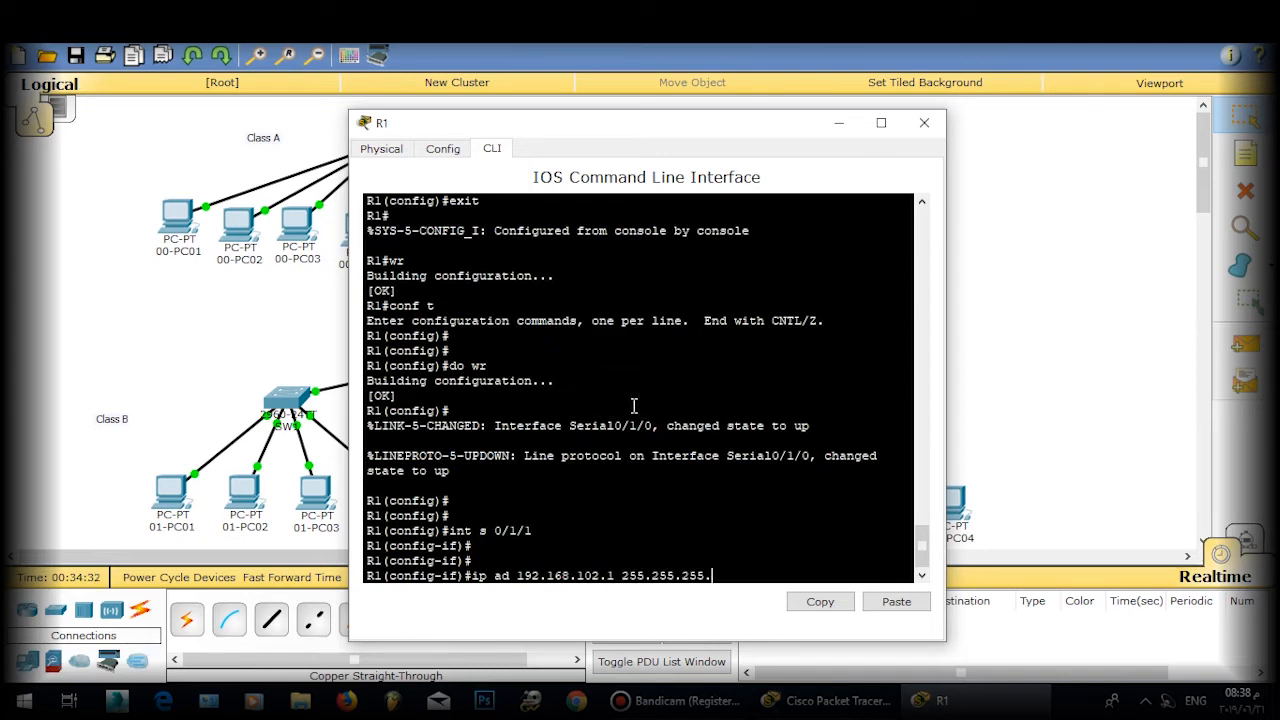
key(Return)
key(Return)
key(Return)
Step: Exit interface mode, save R1's configuration with 'do wr', and close R1's window
text(exiutr)
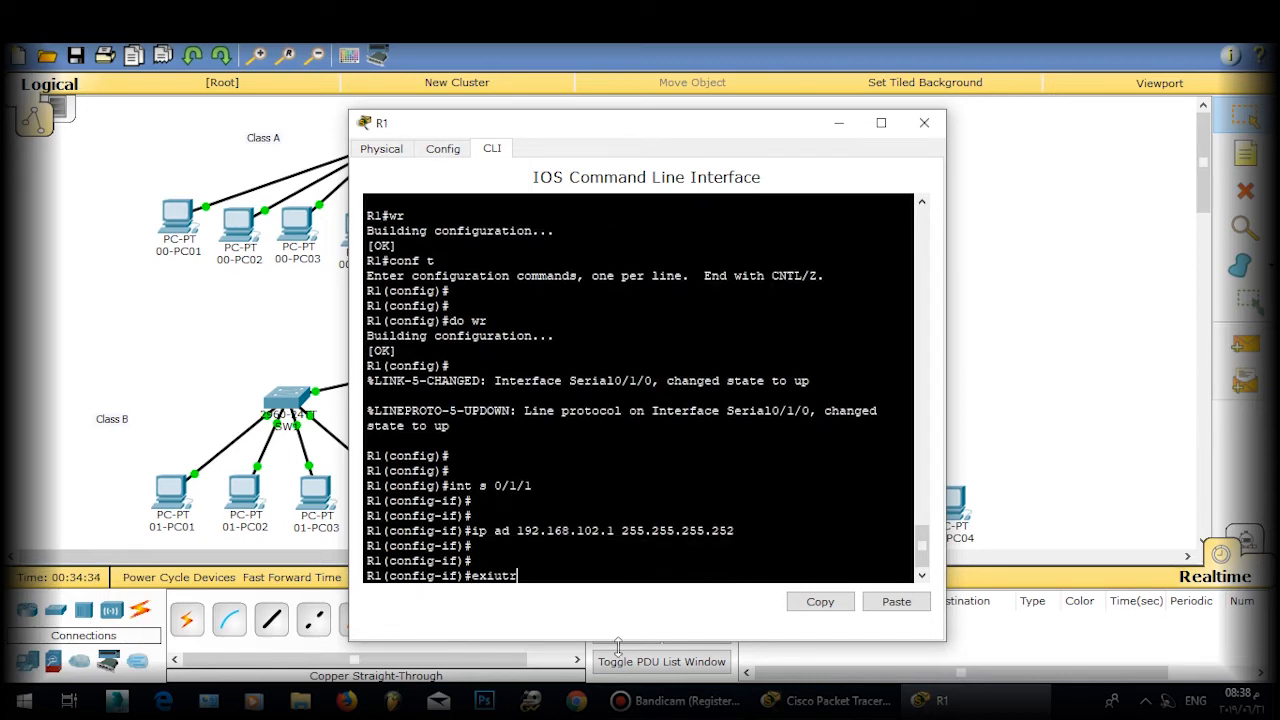
key(Return)
text(exit)
key(Return)
key(Return)
key(Return)
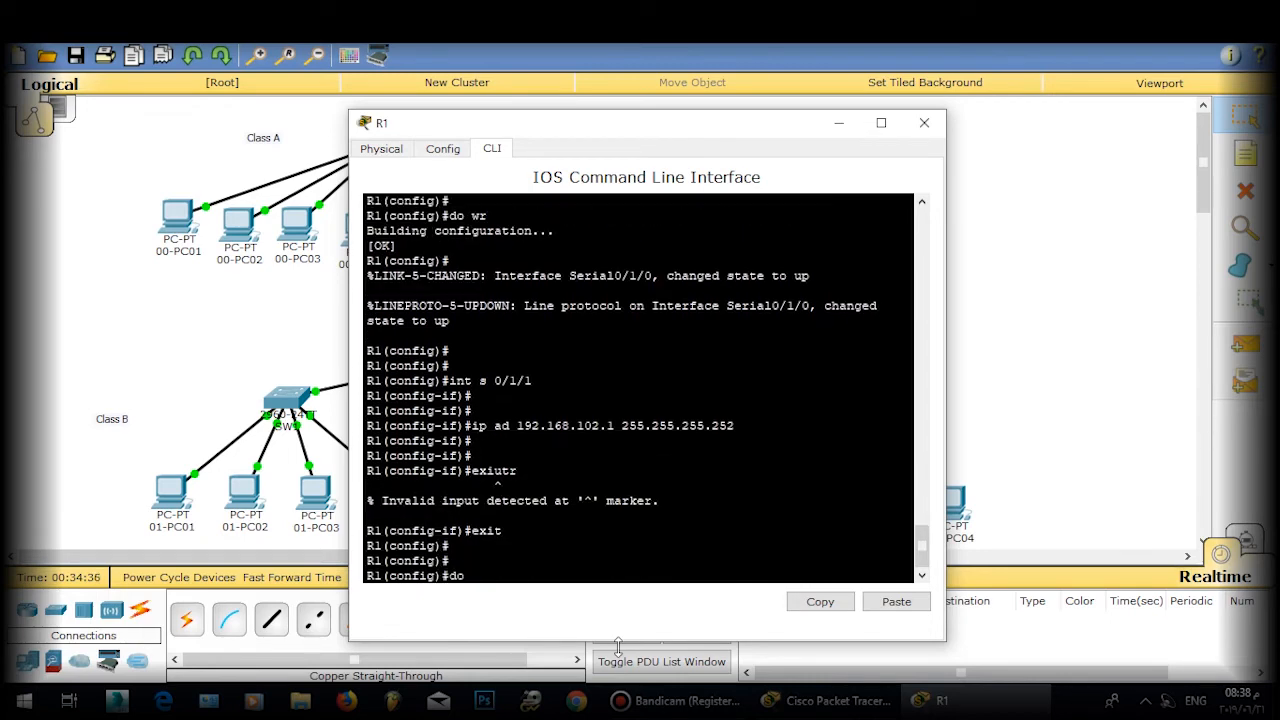
text(do wr)
key(Return)
key(Return)
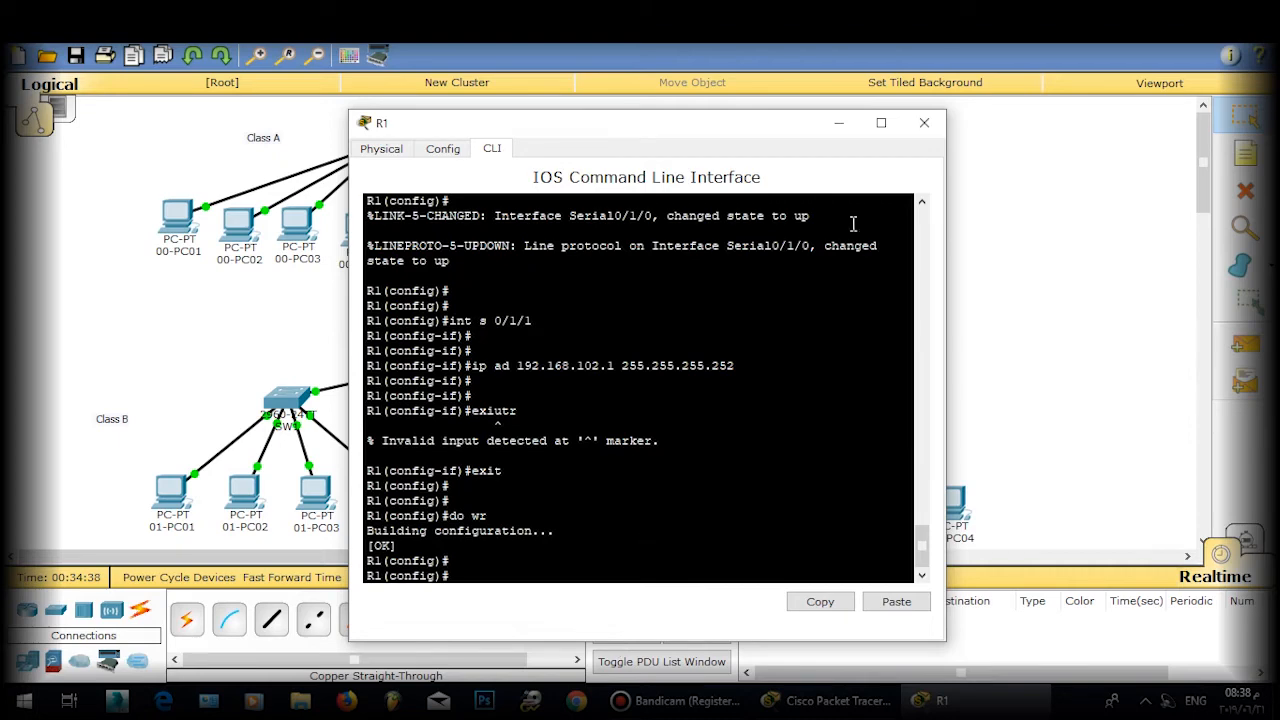
click(922, 125)
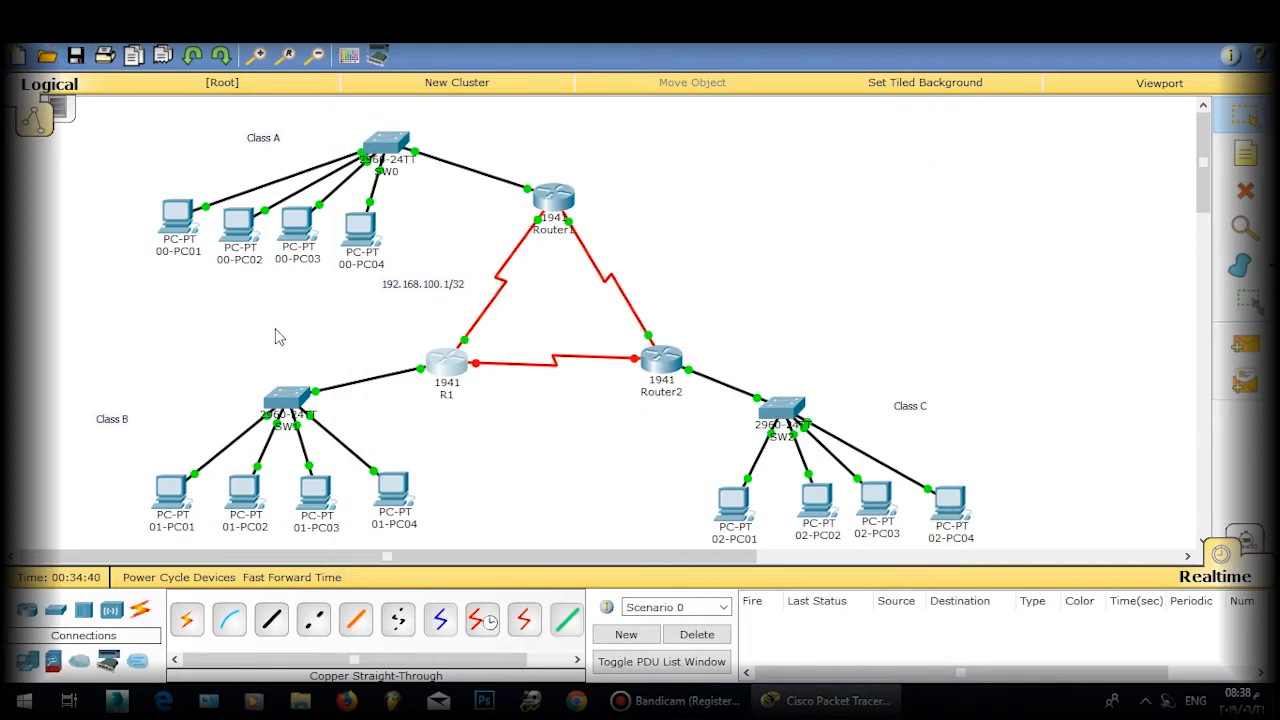
Step: Copy 01-PC02's IP address 172.168.2.10 from its IP Configuration
click(178, 488)
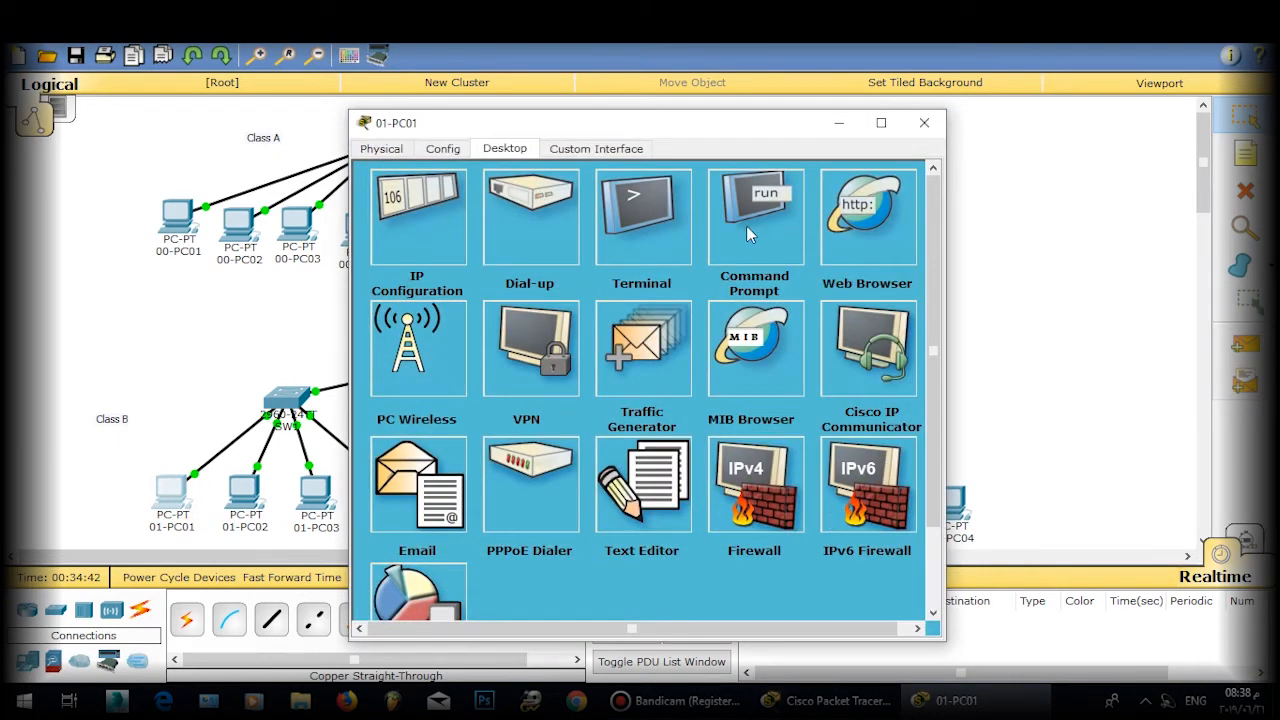
click(924, 122)
click(244, 490)
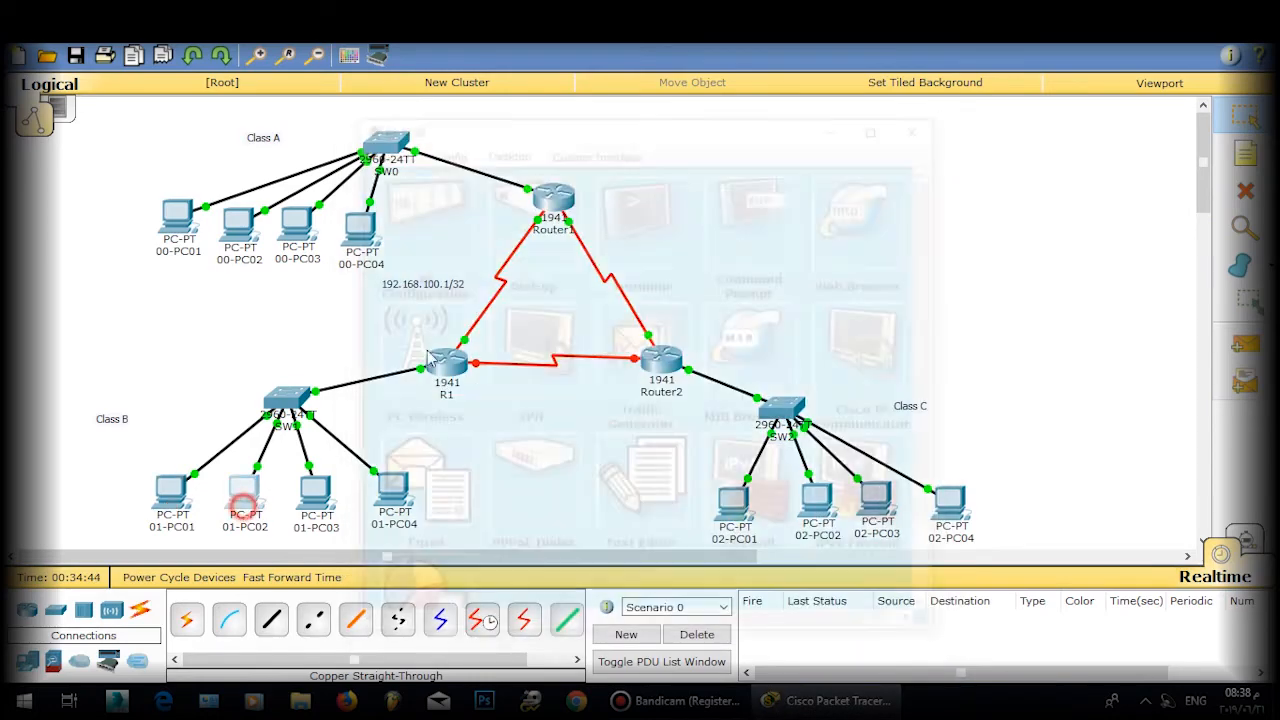
click(425, 232)
double_click(598, 257)
key(ctrl+c)
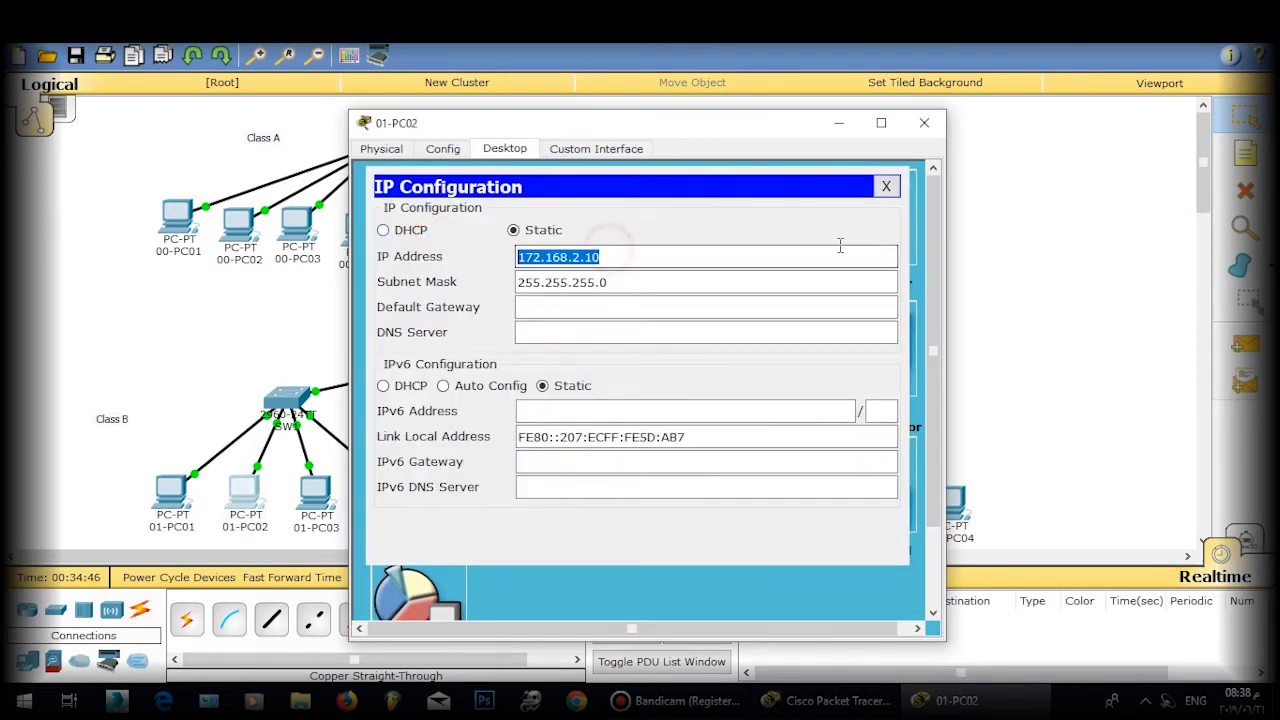
click(885, 188)
click(922, 123)
Step: Ping 172.168.2.10 from 01-PC01's command prompt
click(166, 491)
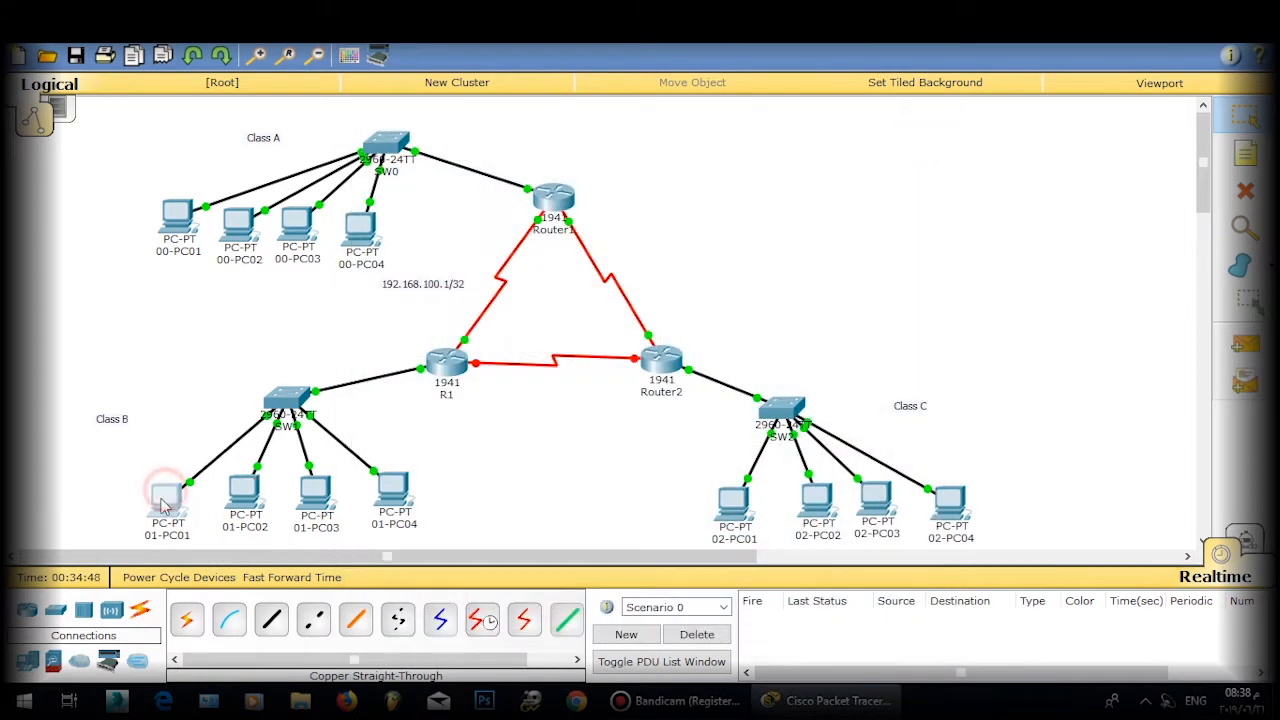
click(750, 222)
text(p)
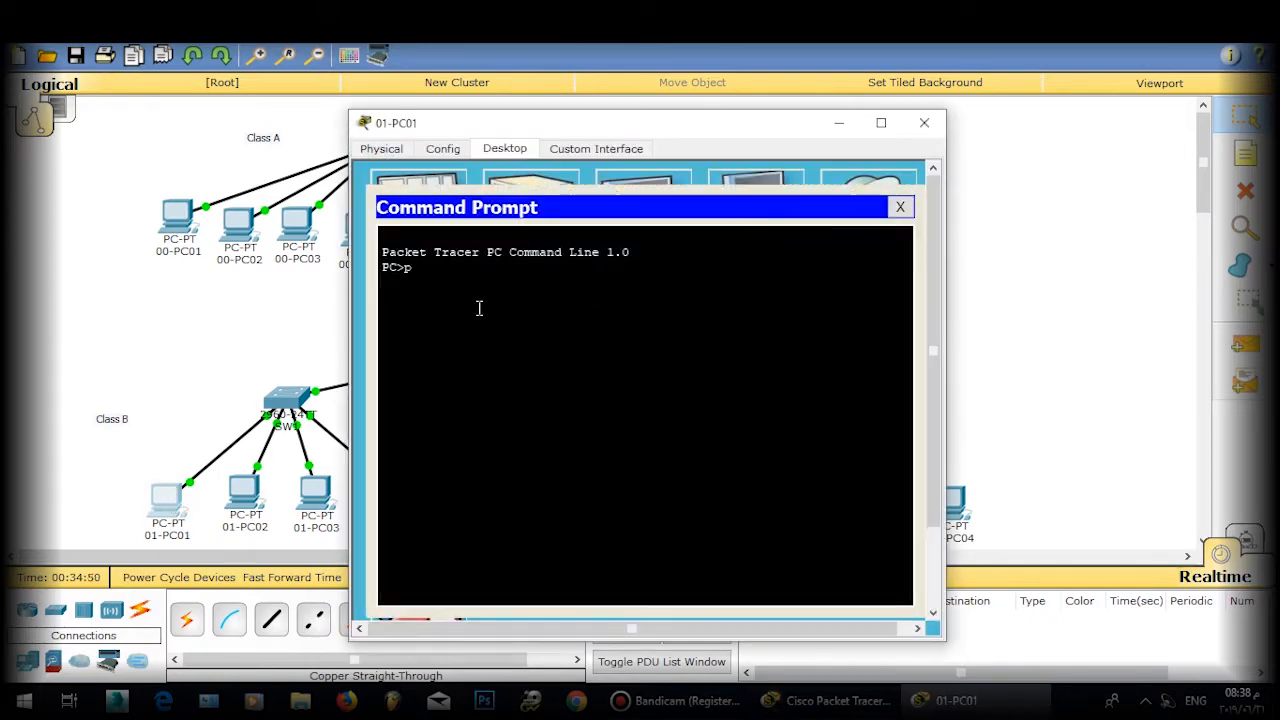
text(ing)
right_click(479, 308)
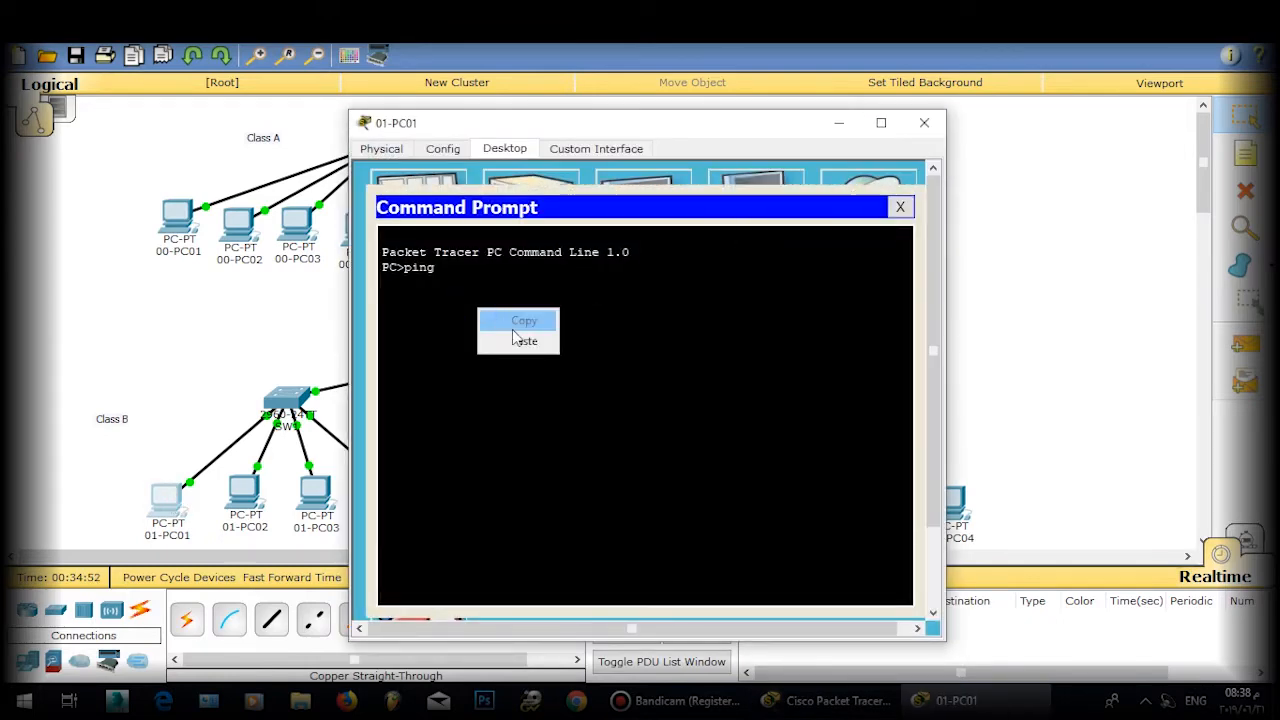
click(517, 338)
key(Return)
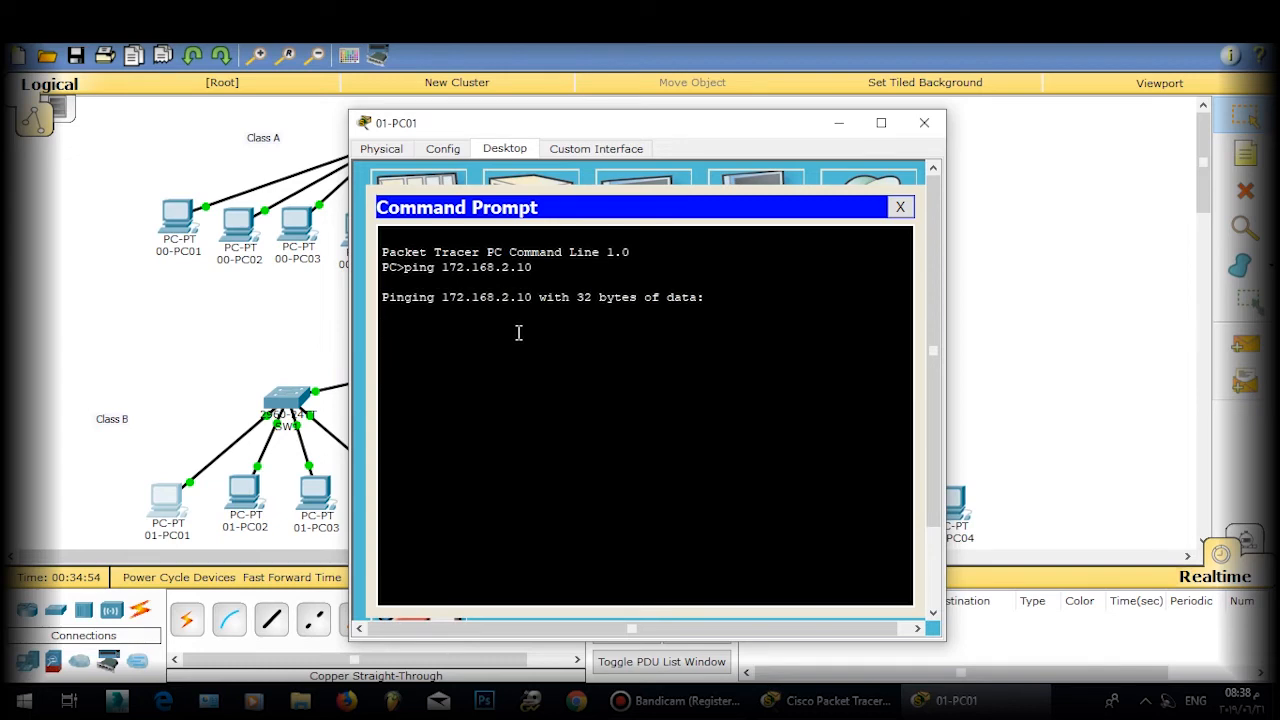
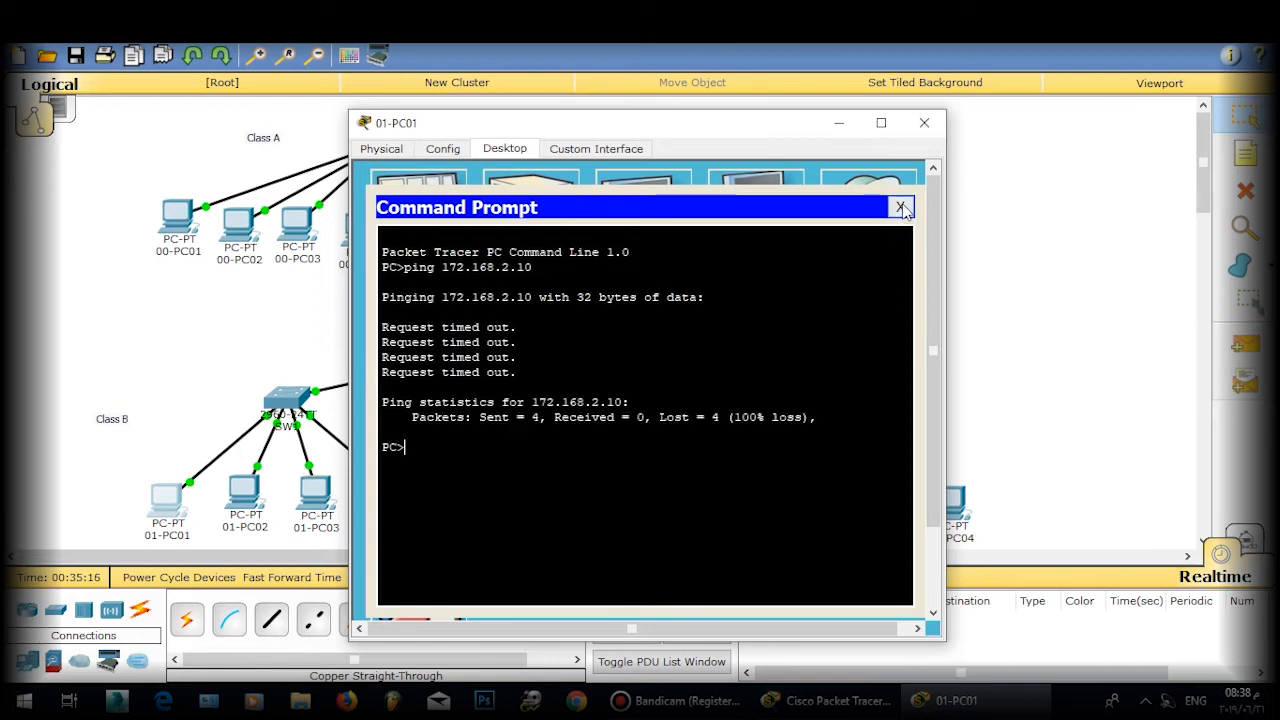
Step: Close 01-PC01's command prompt and window, and switch Packet Tracer to Simulation mode
click(900, 207)
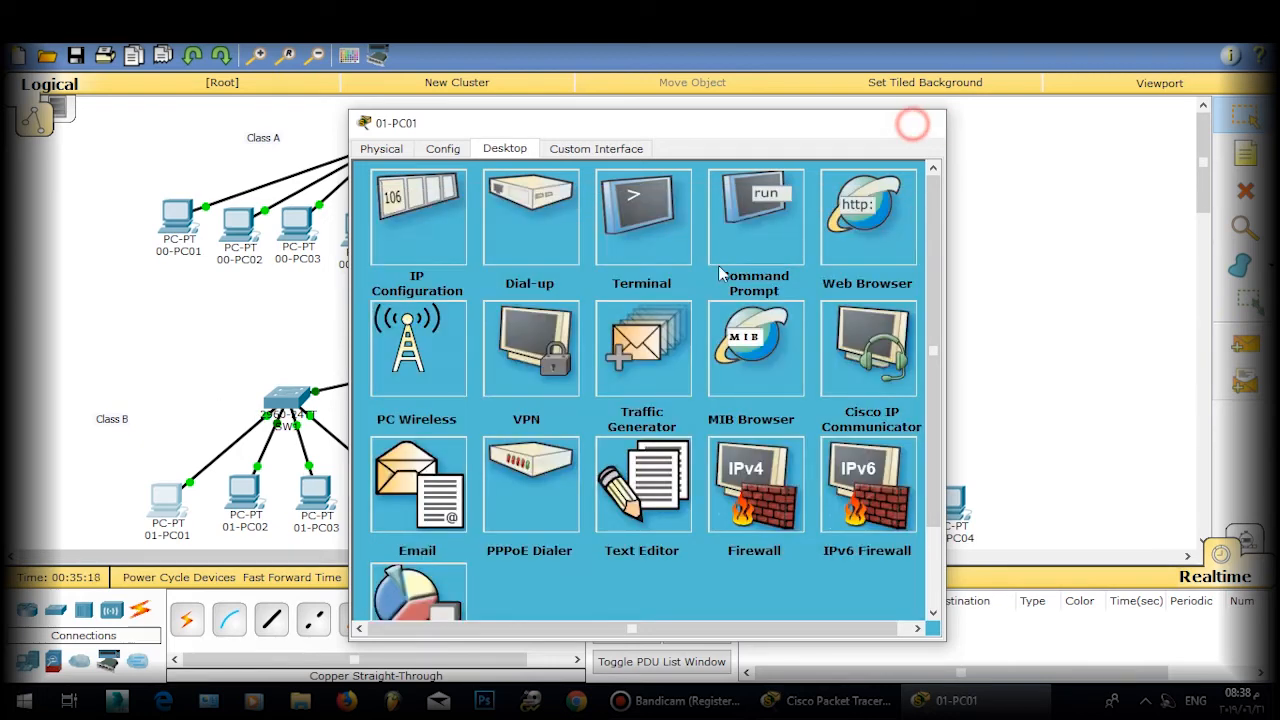
click(921, 122)
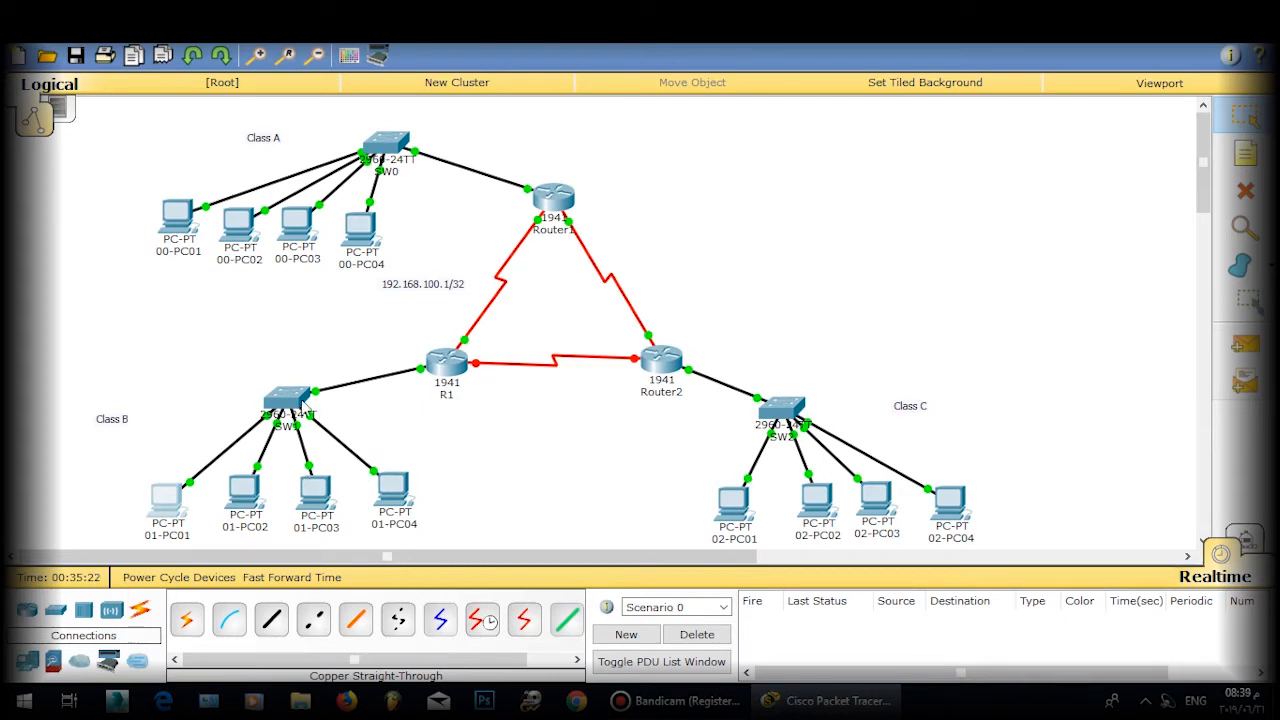
click(170, 500)
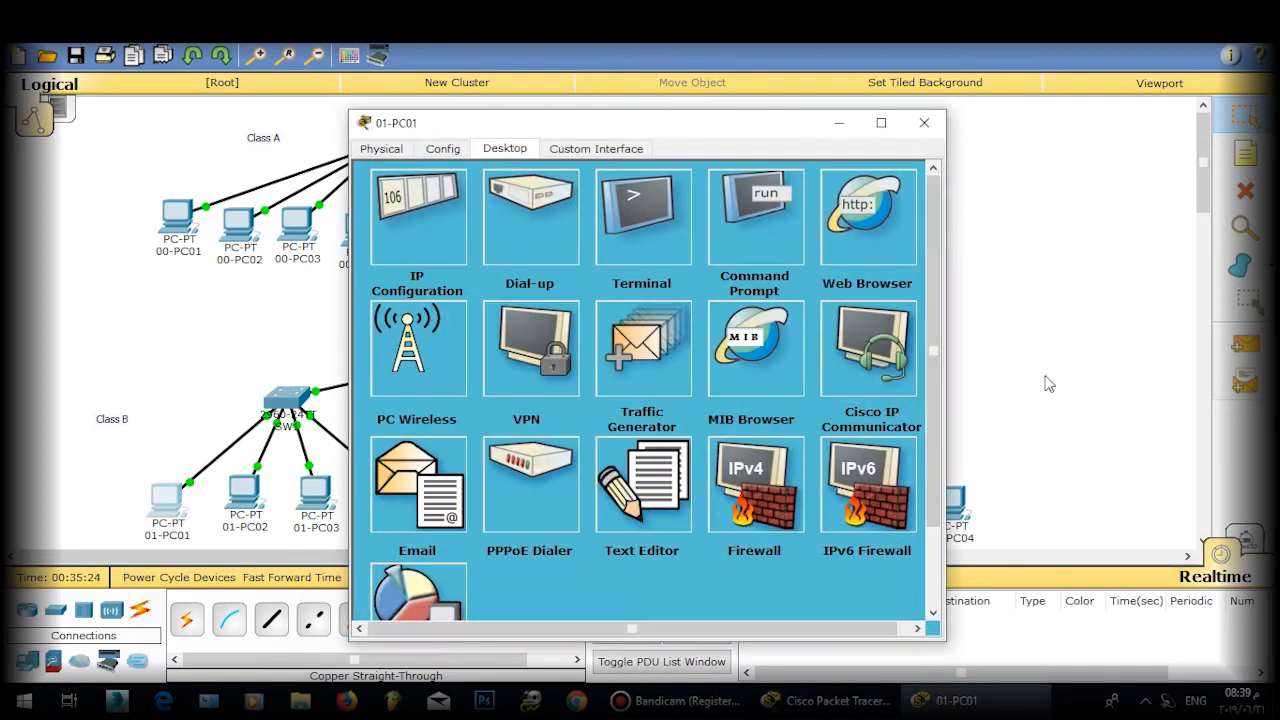
click(1245, 540)
Step: Rerun the ping to 172.168.2.10 from 01-PC01's command prompt so it is captured
click(945, 700)
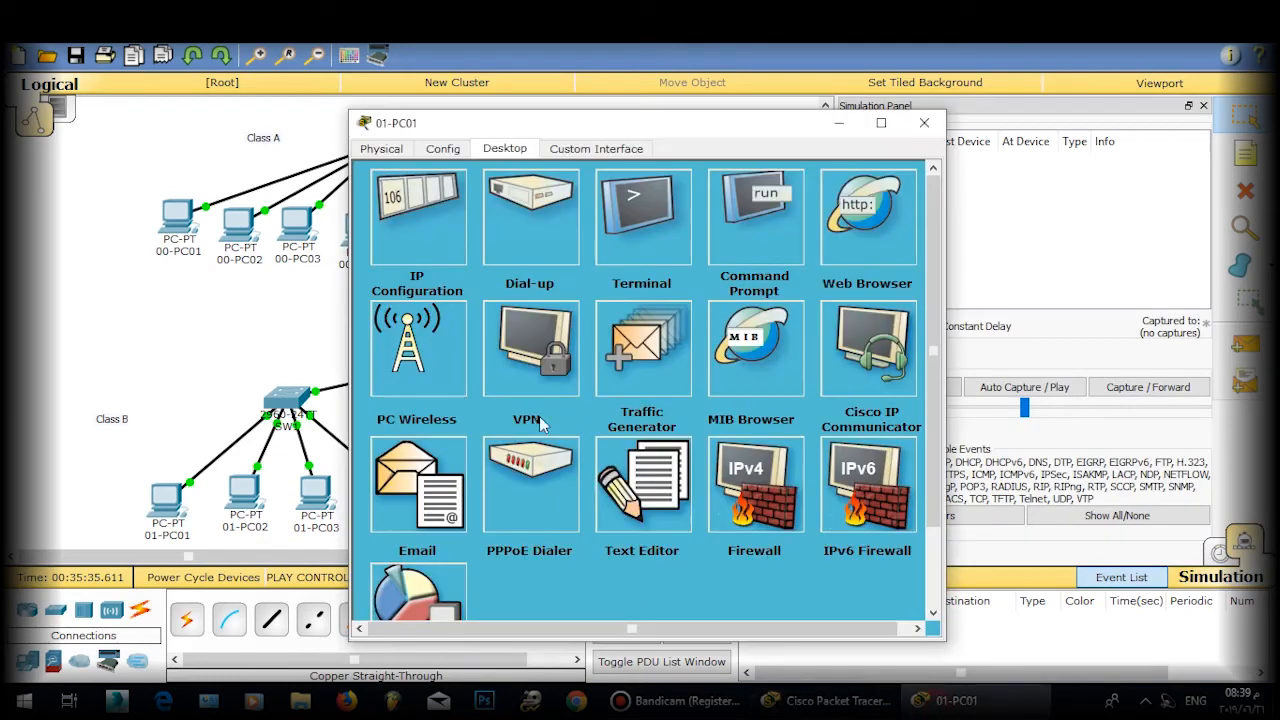
click(758, 238)
key(Up)
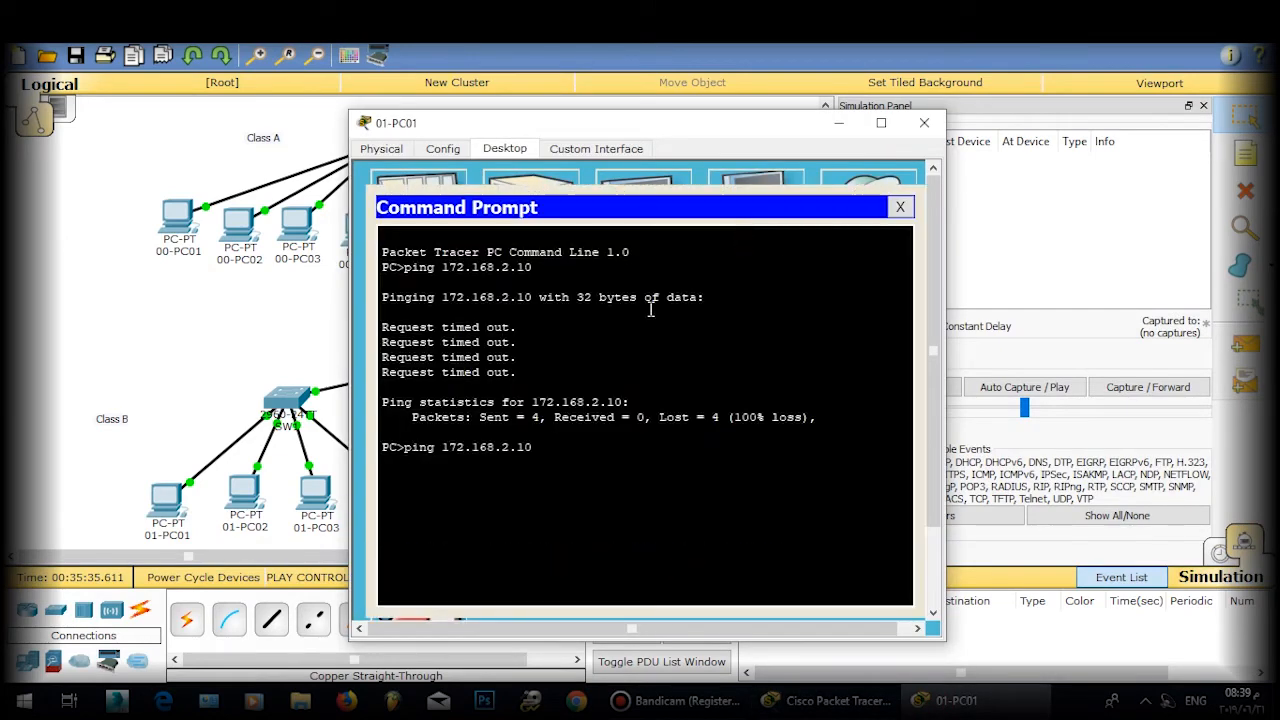
key(Return)
click(839, 123)
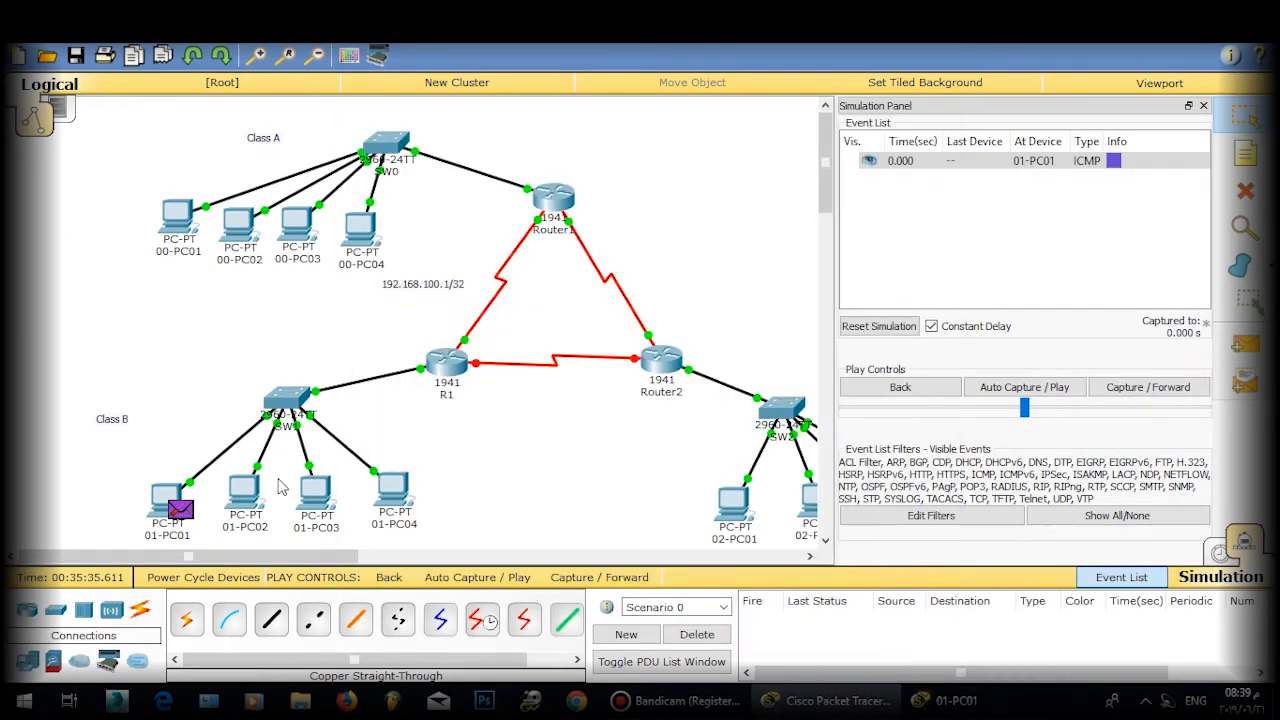
Step: Inspect the ICMP packet dropped at 01-PC01 for lacking a default gateway, then return to Realtime mode
click(186, 508)
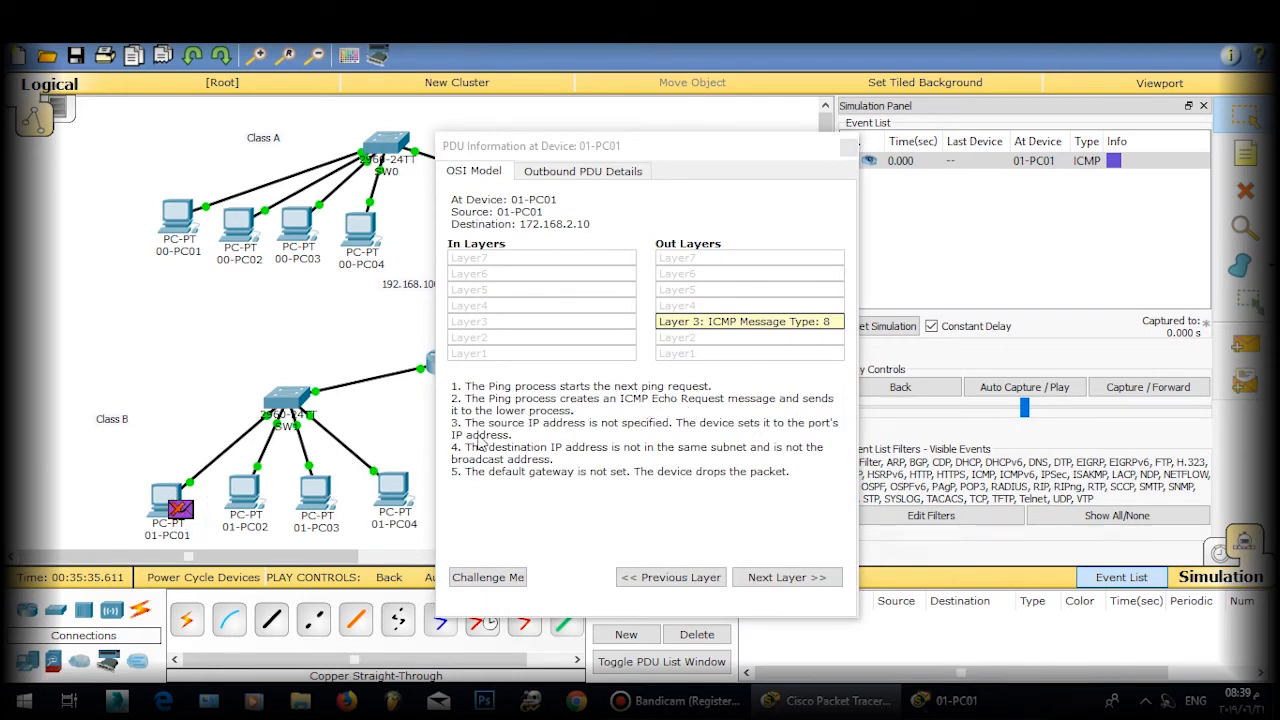
click(851, 144)
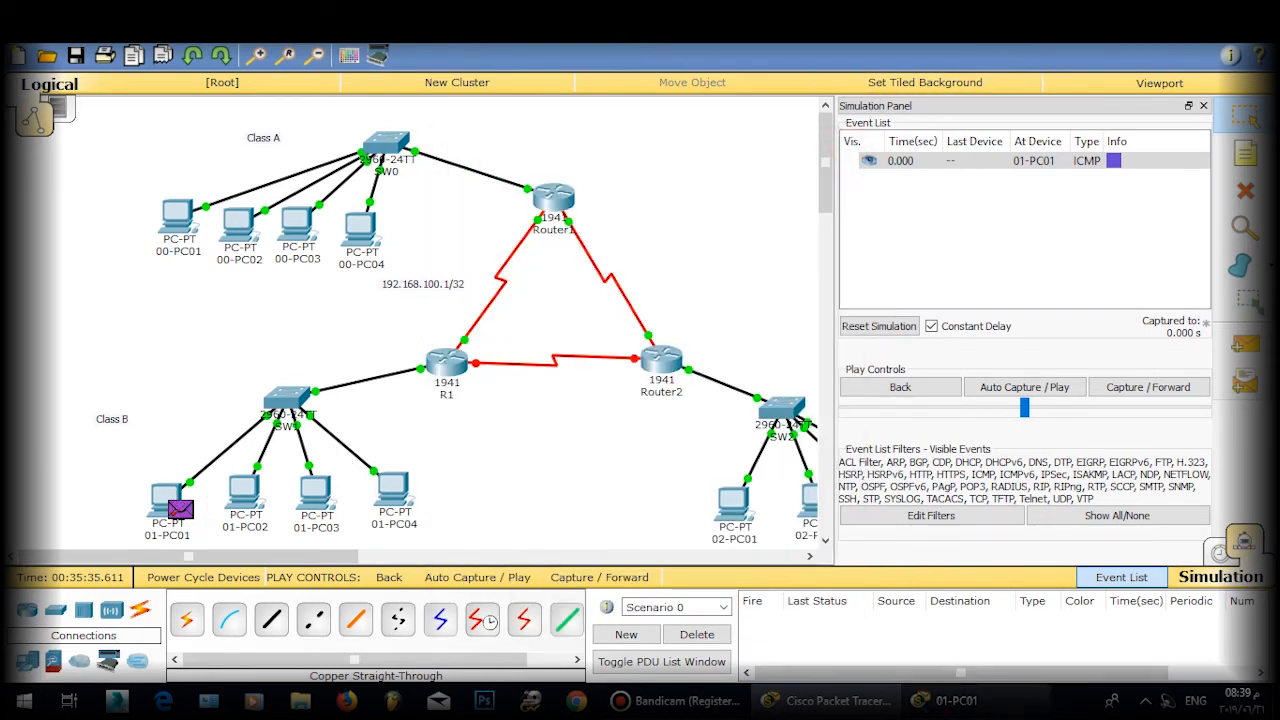
click(956, 700)
click(914, 122)
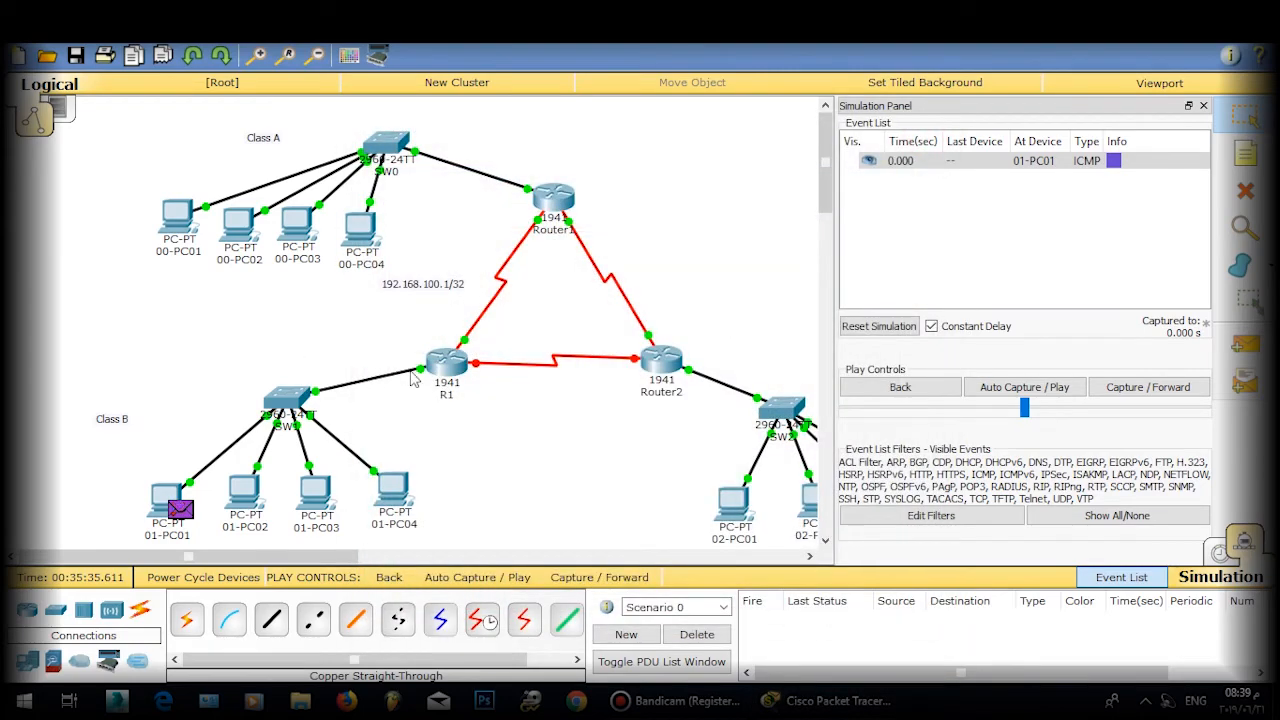
click(1208, 544)
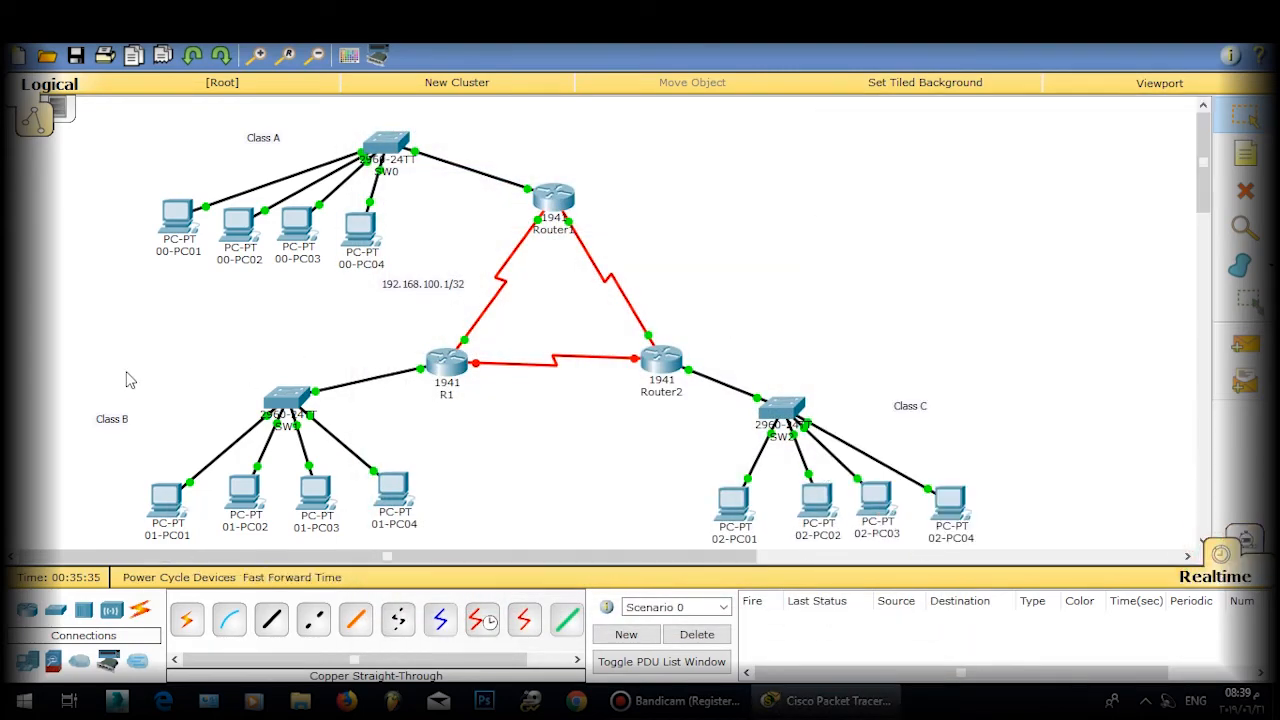
Step: Set 01-PC01's default gateway to 172.168.1.2 and copy the address
click(178, 496)
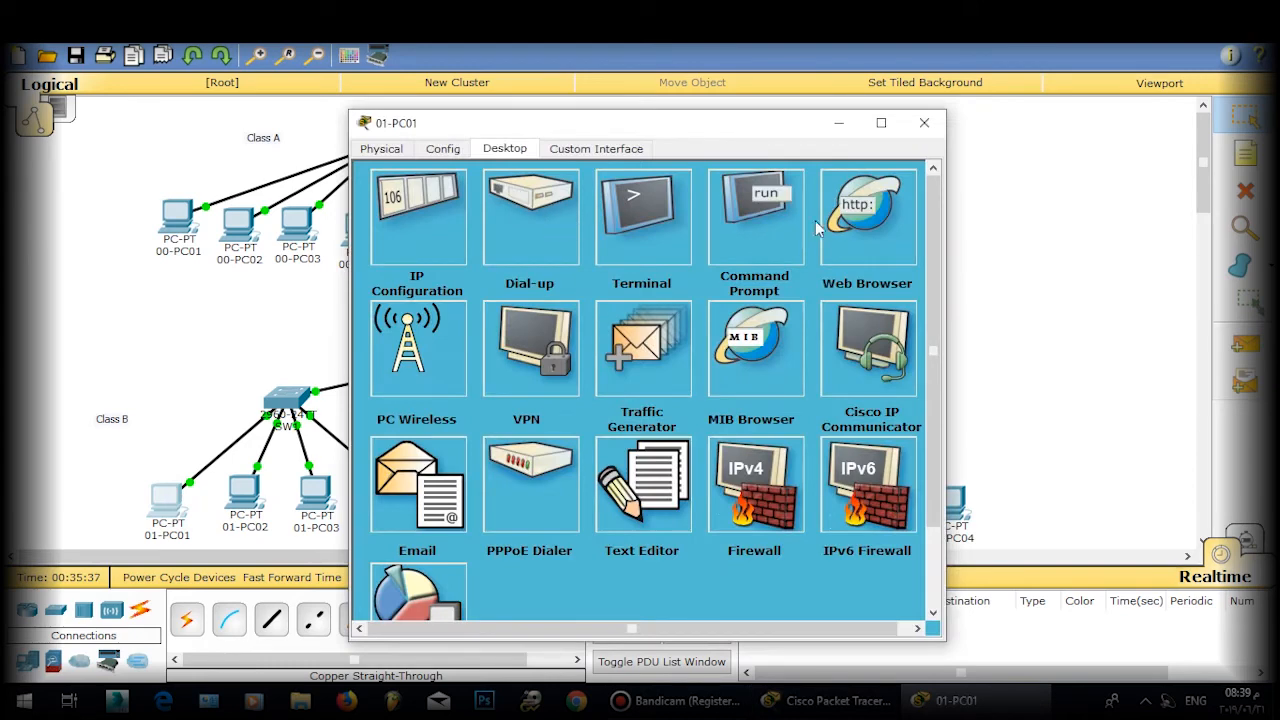
click(752, 231)
click(900, 207)
click(423, 223)
click(562, 314)
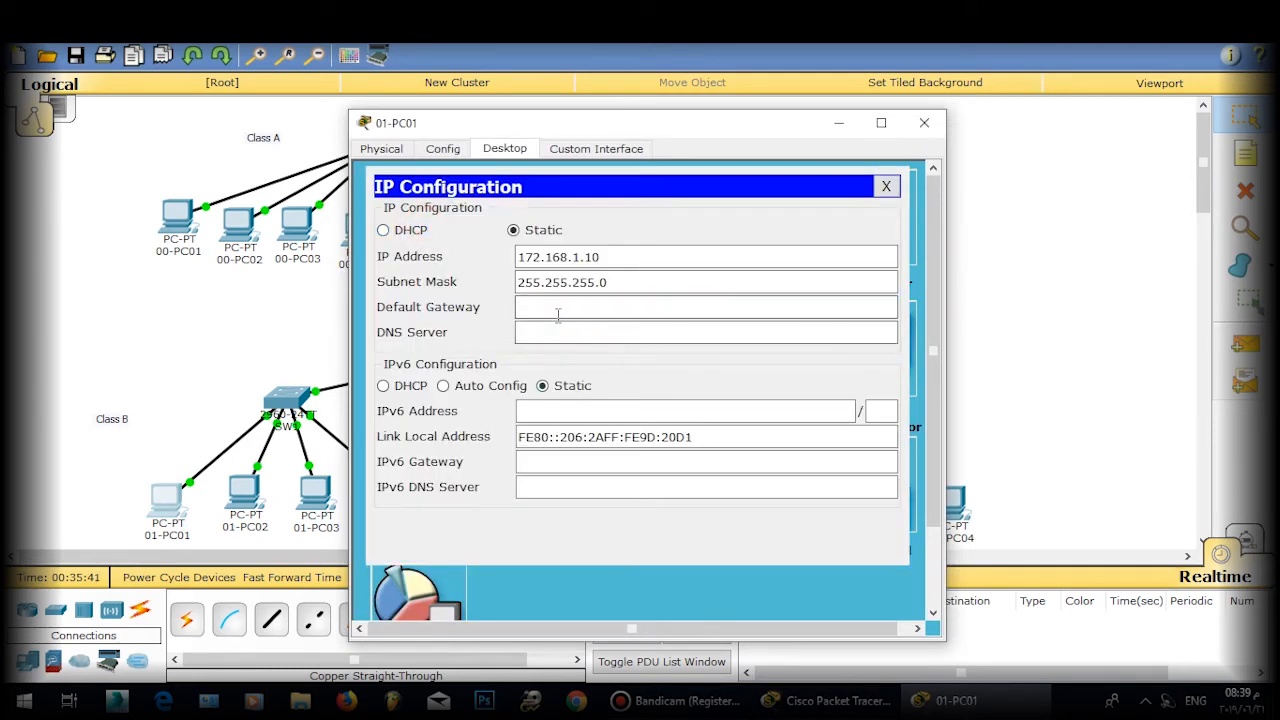
text(172.168.)
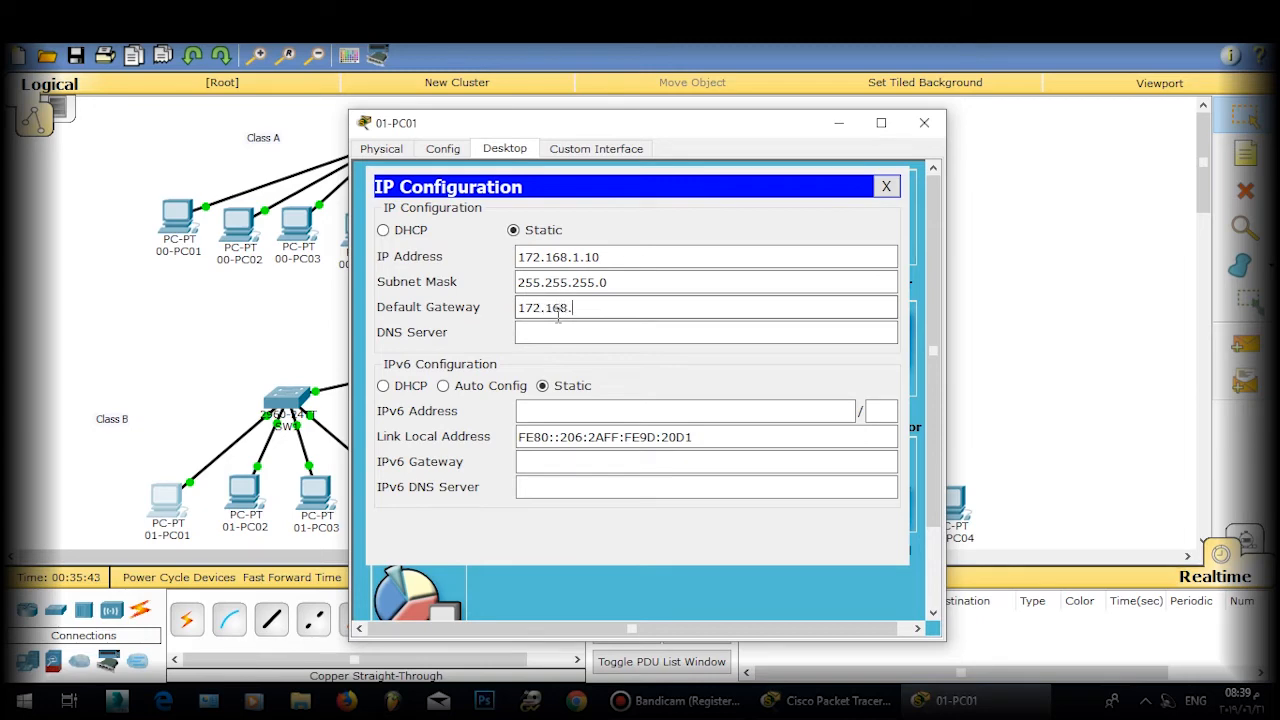
text(1.2)
double_click(778, 306)
key(ctrl+c)
click(886, 187)
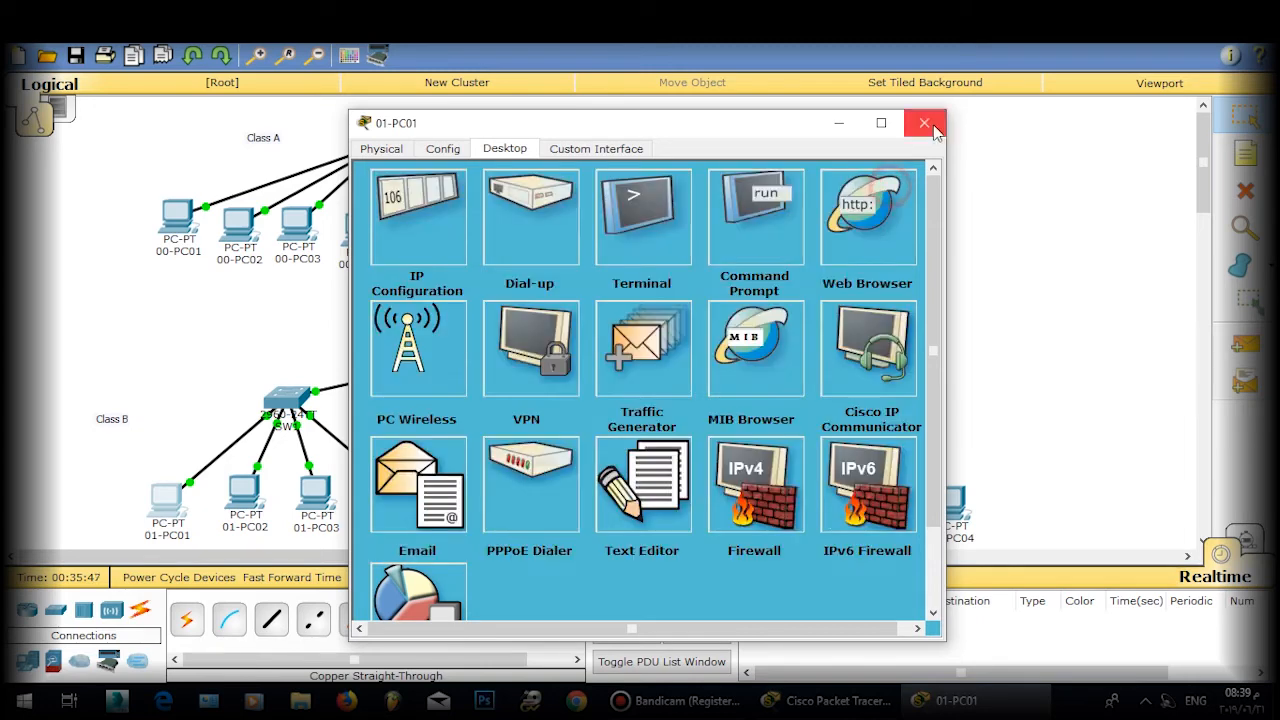
click(924, 122)
Step: Set 01-PC02's default gateway to 172.168.2.2
click(245, 492)
click(430, 290)
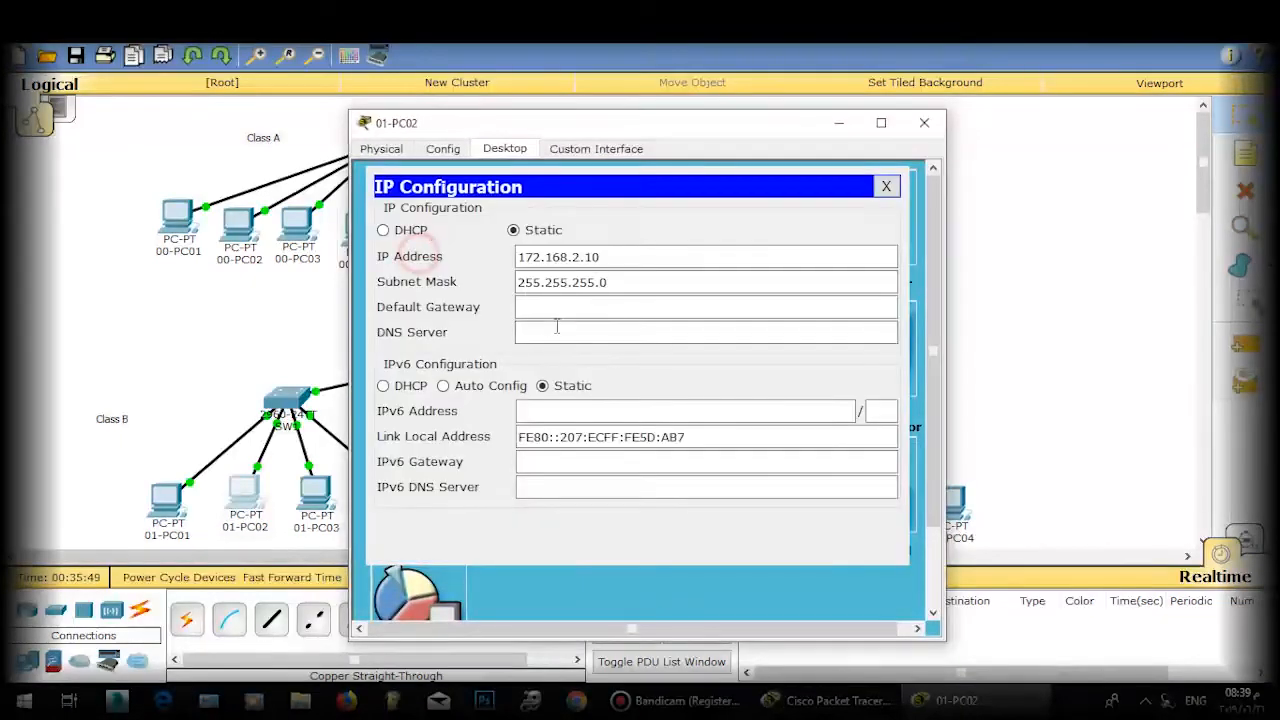
click(570, 308)
key(ctrl+v)
double_click(582, 310)
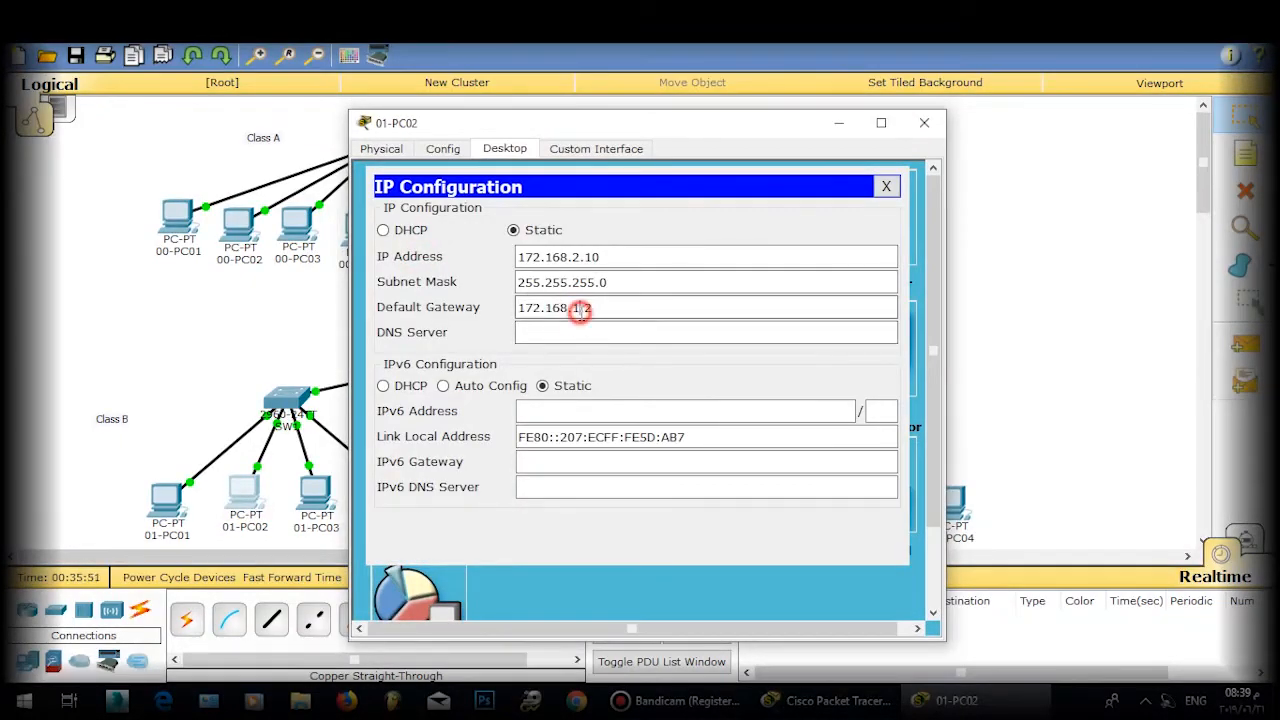
text(2)
click(885, 187)
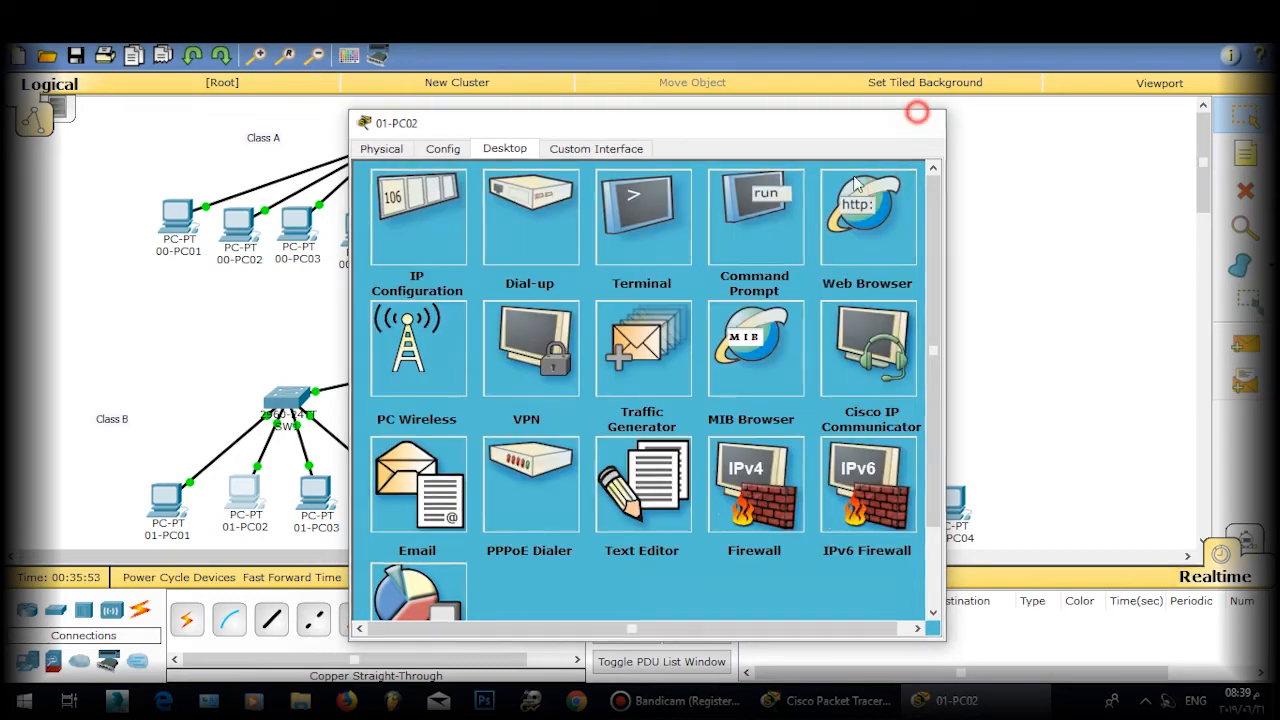
click(924, 122)
Step: Set 01-PC03's default gateway to 172.168.3.2
click(315, 492)
click(441, 230)
click(566, 306)
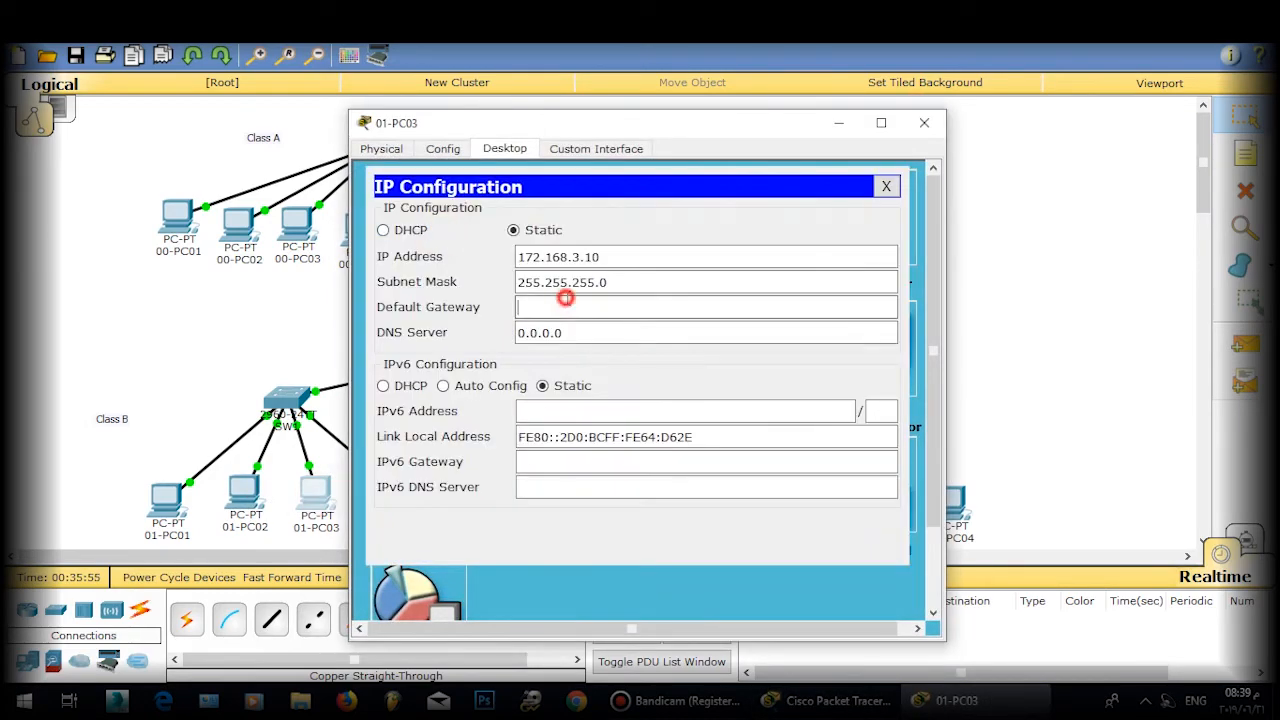
key(ctrl+v)
double_click(577, 308)
text(3)
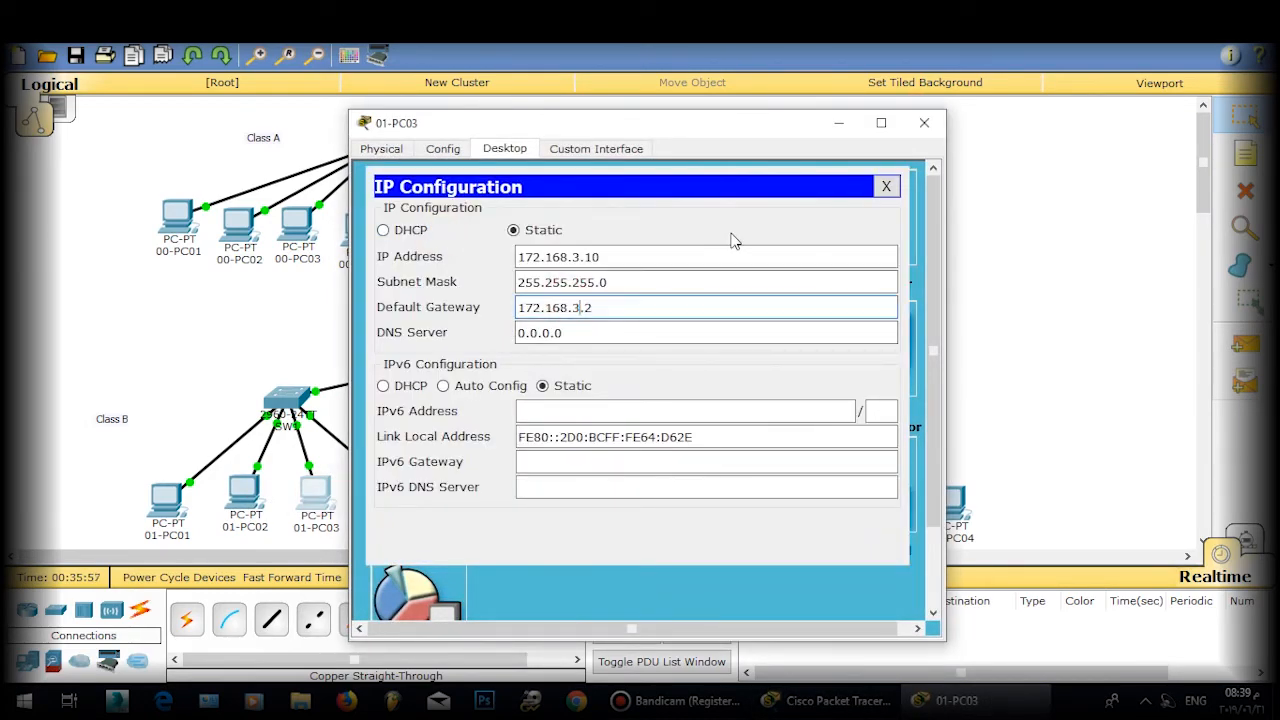
click(885, 187)
click(924, 122)
Step: Set 01-PC04's default gateway to 172.168.4.2
click(388, 489)
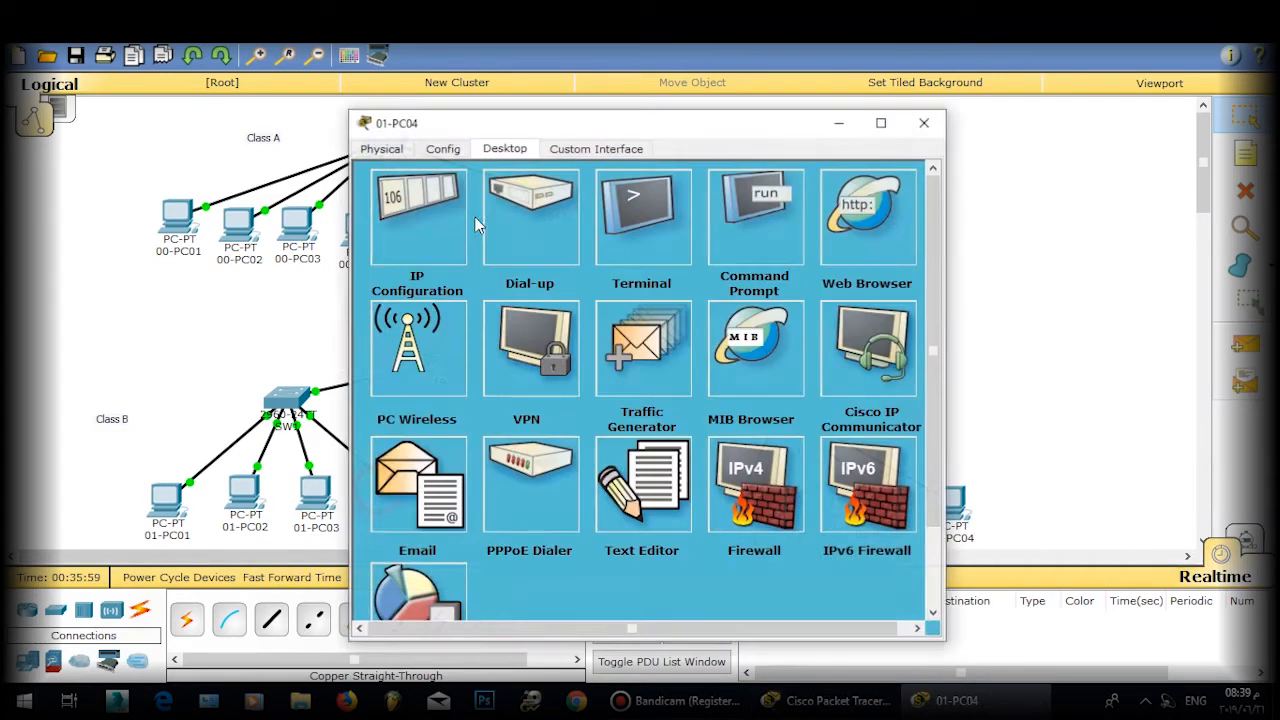
click(441, 230)
click(612, 313)
key(ctrl+v)
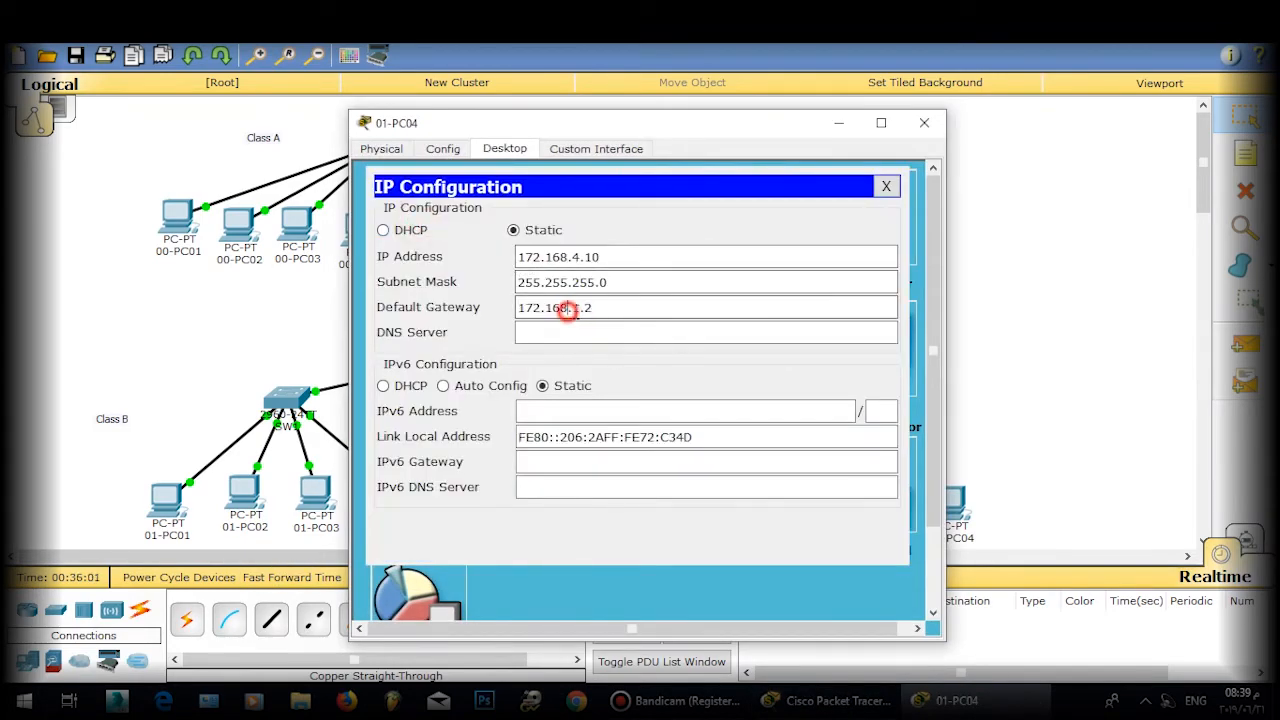
double_click(577, 308)
text(4)
click(885, 187)
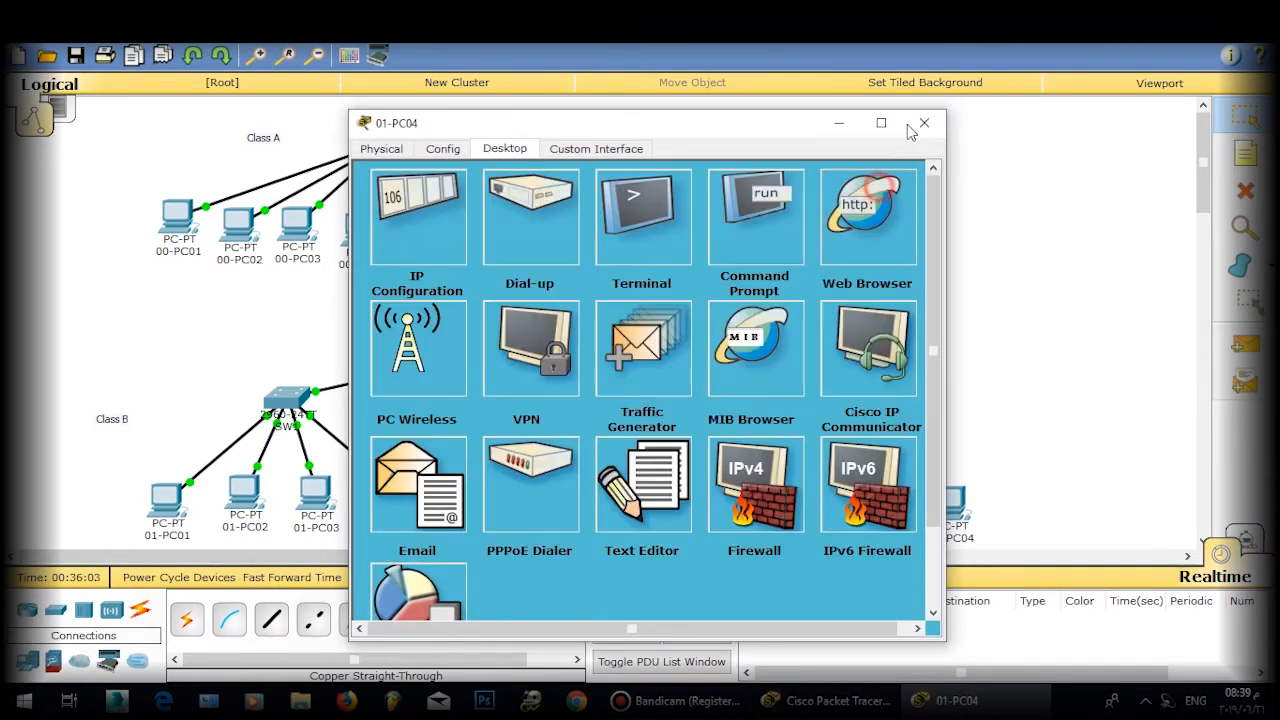
click(924, 122)
Step: Ping 172.168.2.10 again from 01-PC01 and get replies
click(167, 497)
click(730, 258)
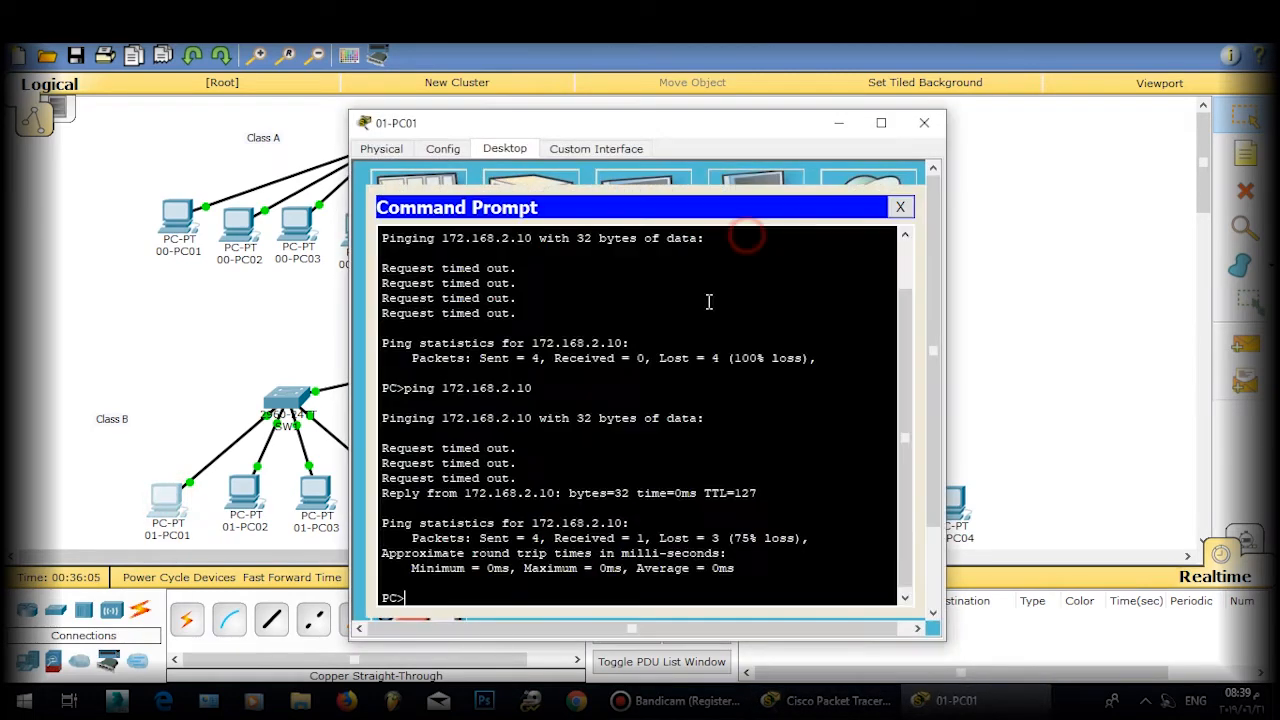
key(Up)
key(Return)
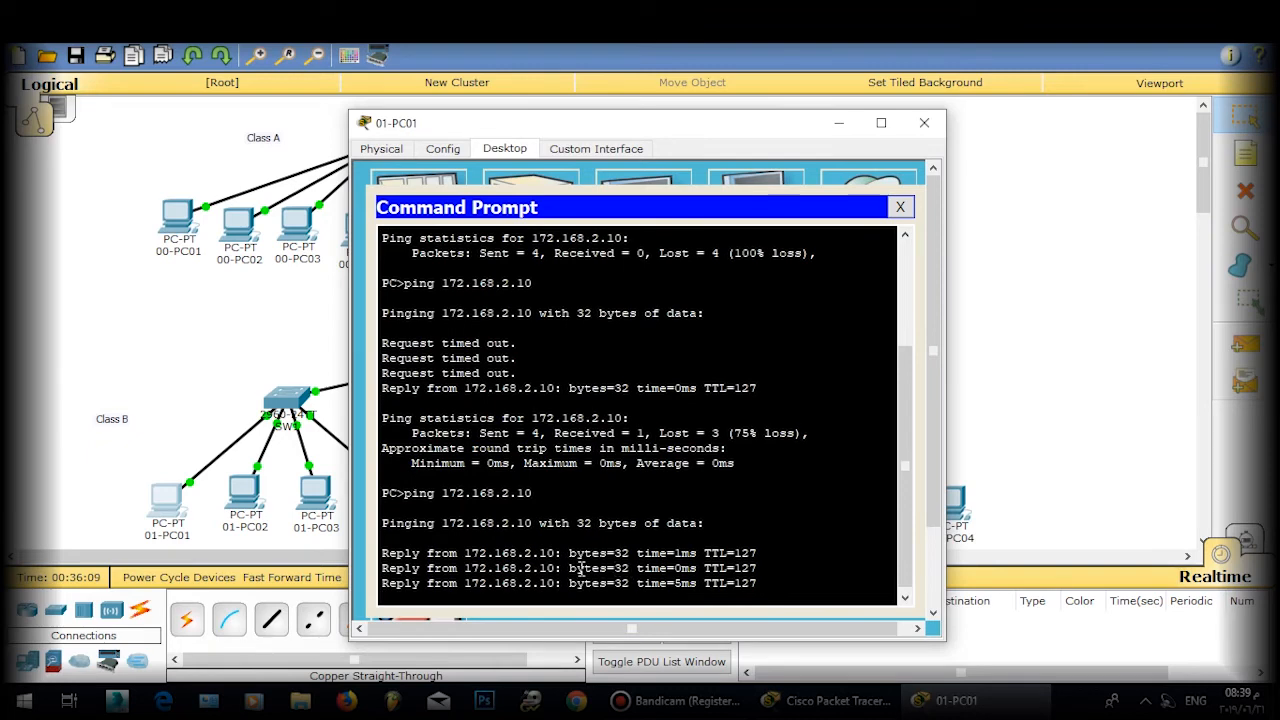
click(903, 207)
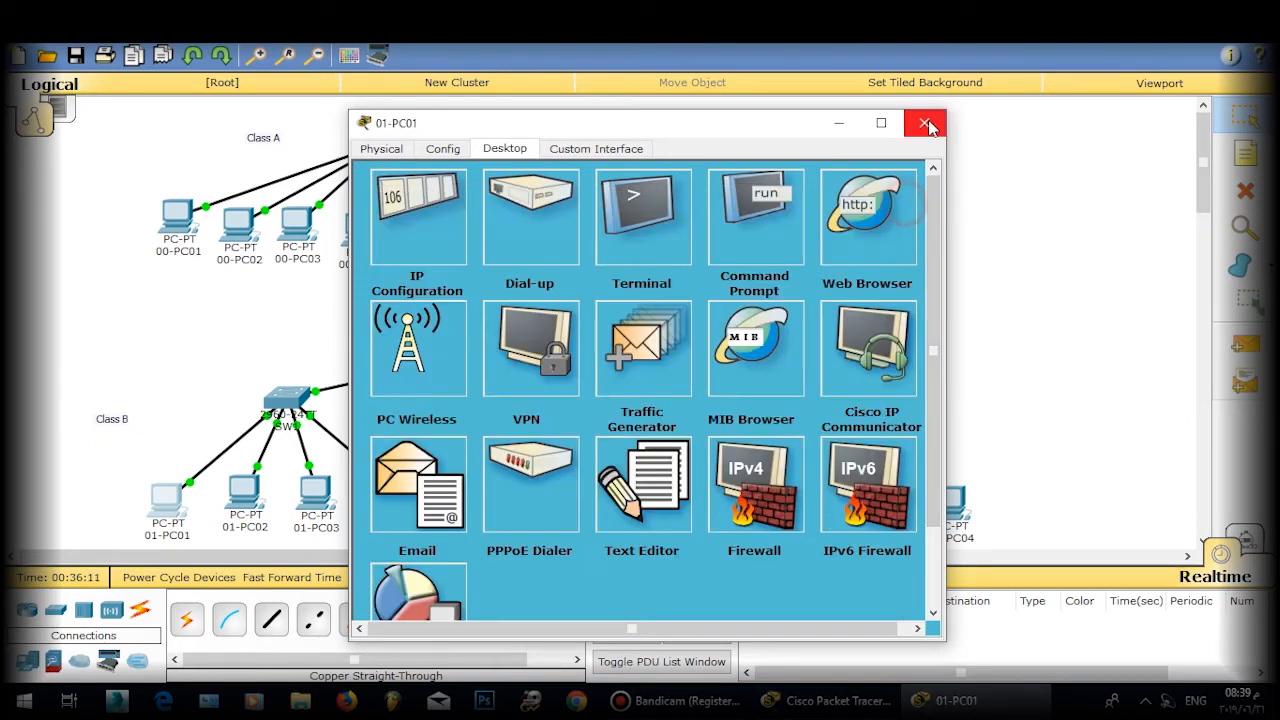
click(924, 122)
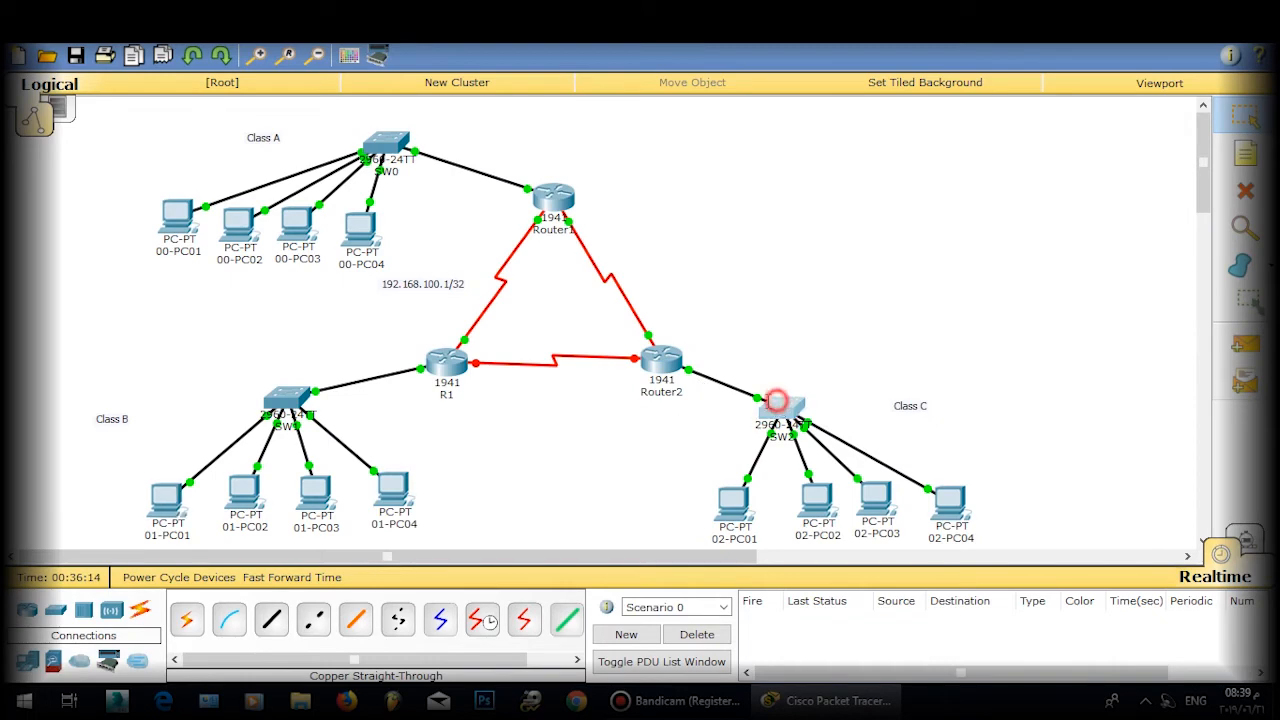
Step: Enter privileged mode and global configuration mode in SW2's CLI
click(773, 408)
key(Return)
key(Return)
key(Return)
text(e)
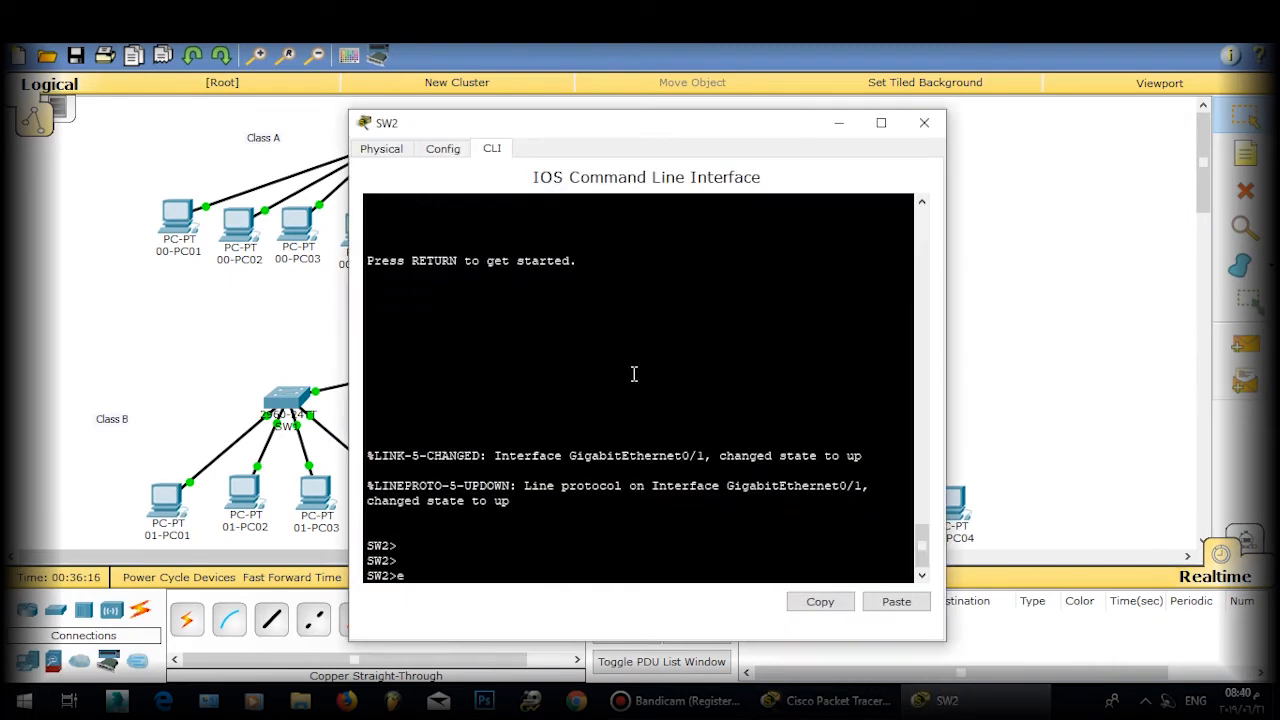
text(na)
key(Return)
key(Return)
key(Return)
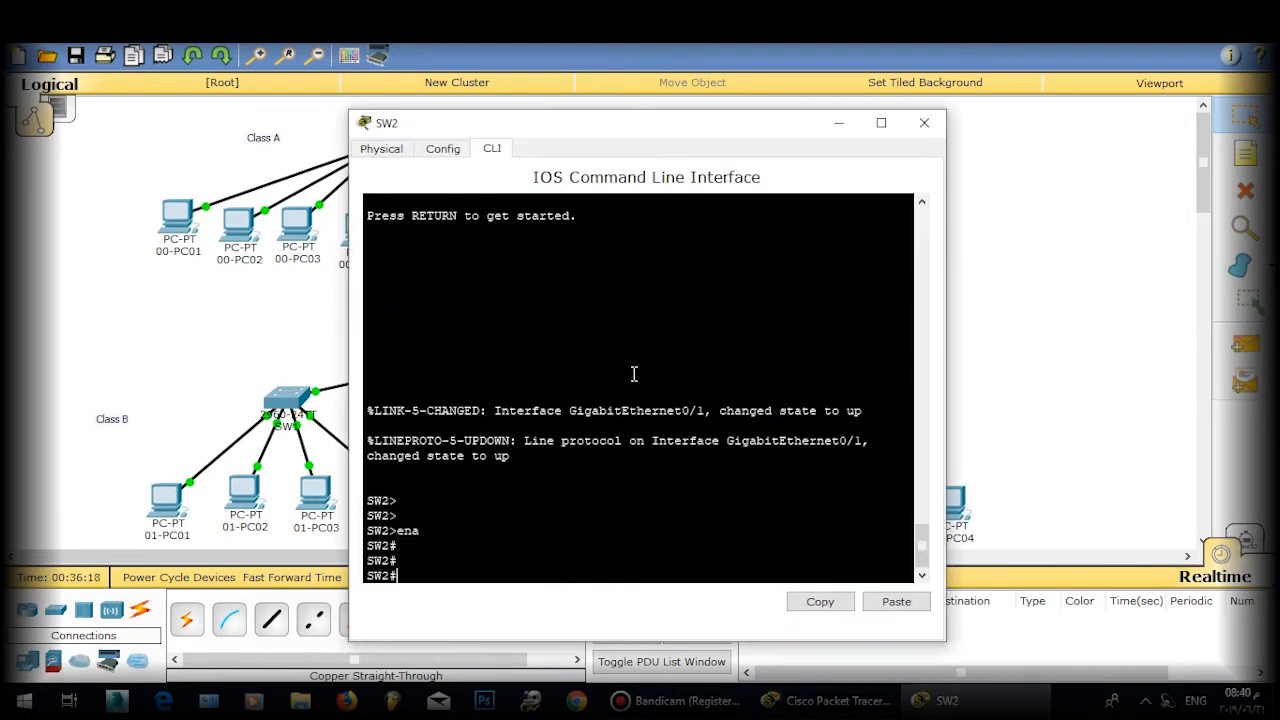
text(int)
key(BackSpace)
key(BackSpace)
text(con f t)
key(Return)
key(Up)
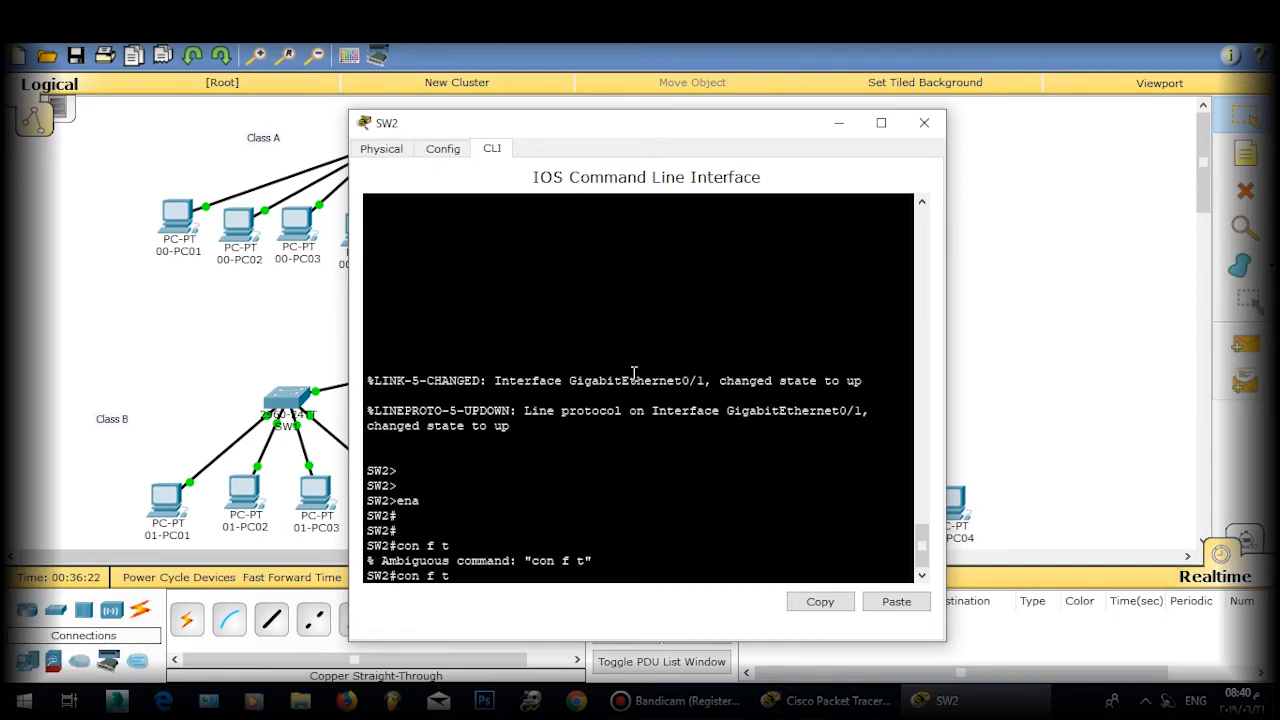
key(Return)
key(Return)
key(Return)
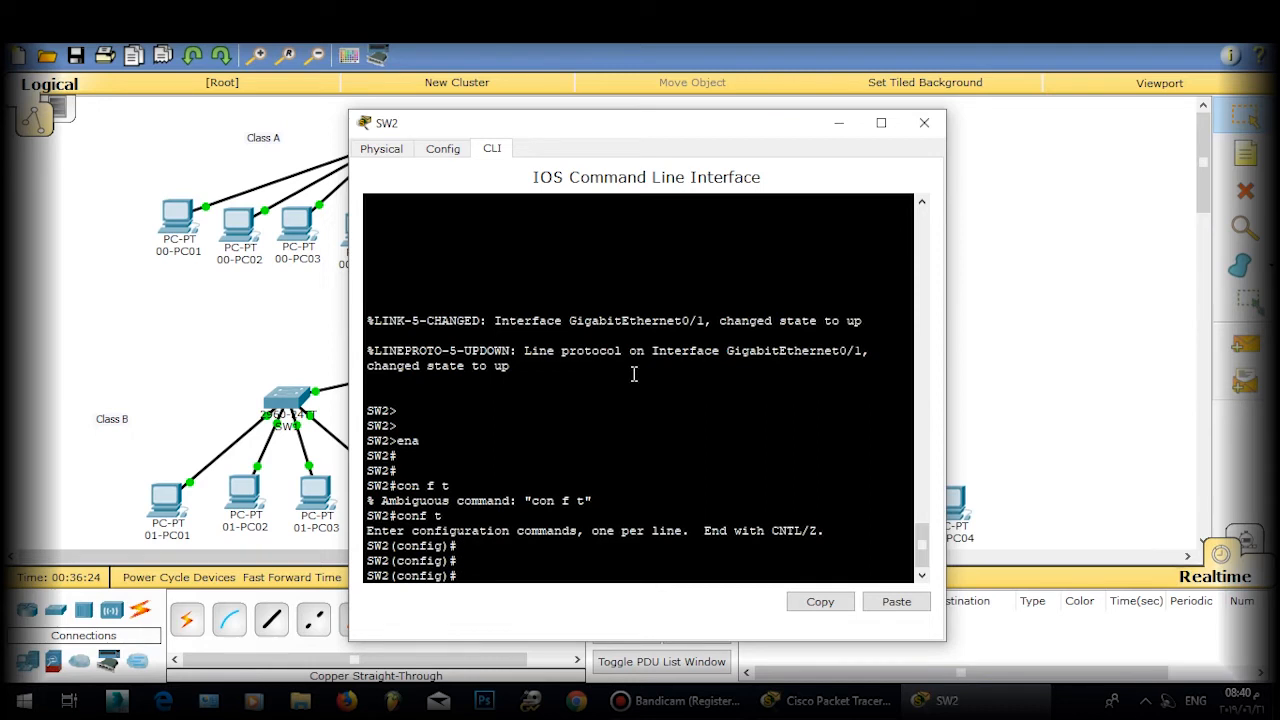
Step: Set SW2's GigabitEthernet0/1 to switchport mode trunk
text(int gi 0/1)
key(Return)
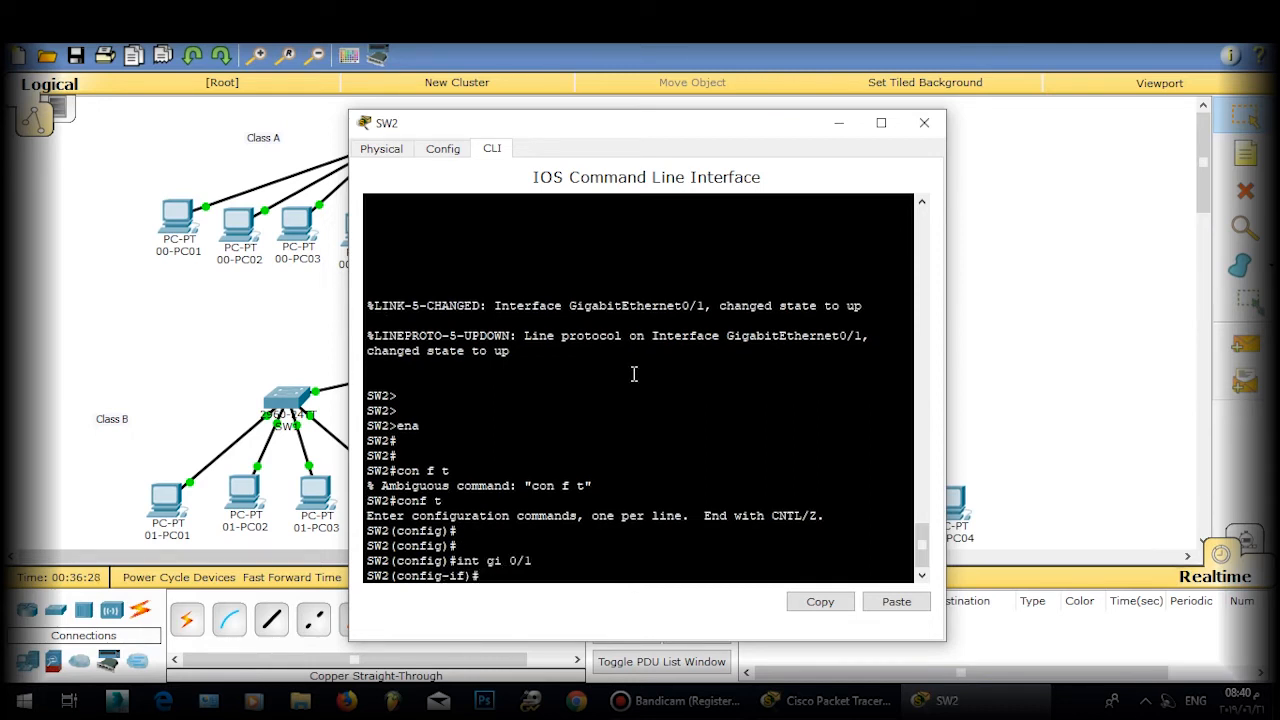
text(sw)
key(Tab)
text(m)
key(Tab)
text(t)
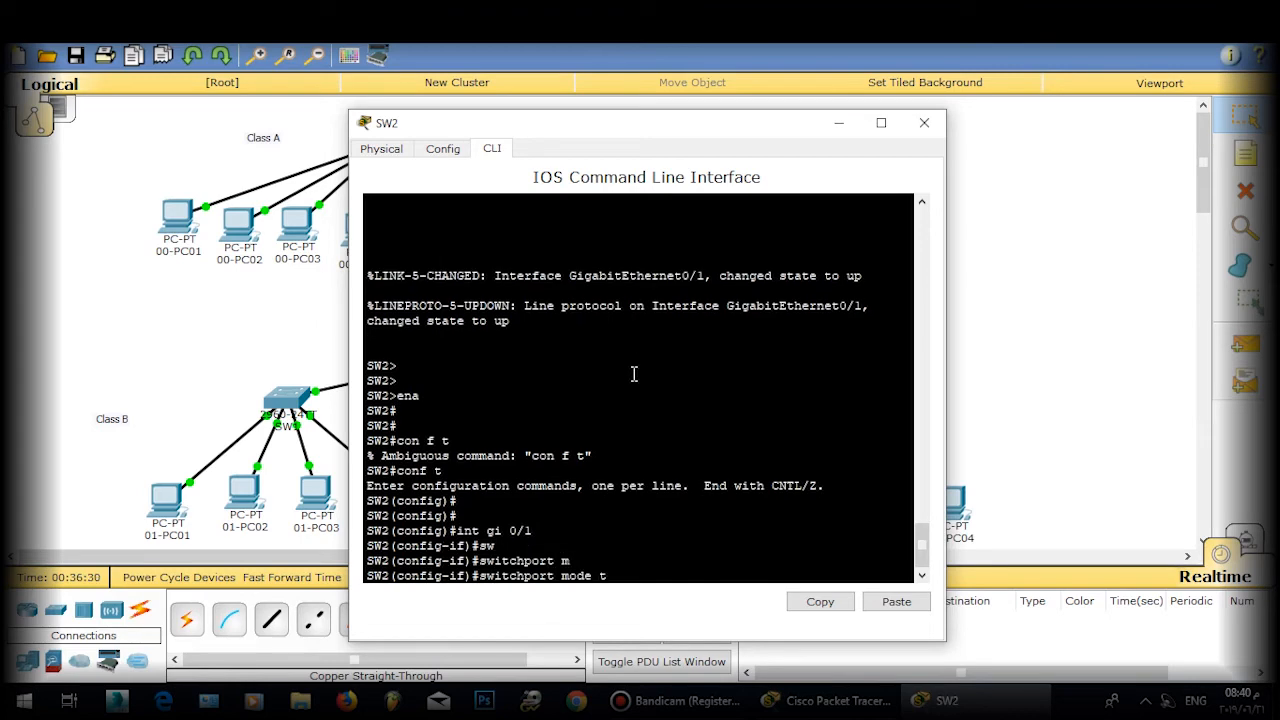
key(Tab)
key(Return)
Step: Exit the interface, save SW2's configuration with 'do wr', and close its window
key(Return)
text(exit)
key(Return)
key(Return)
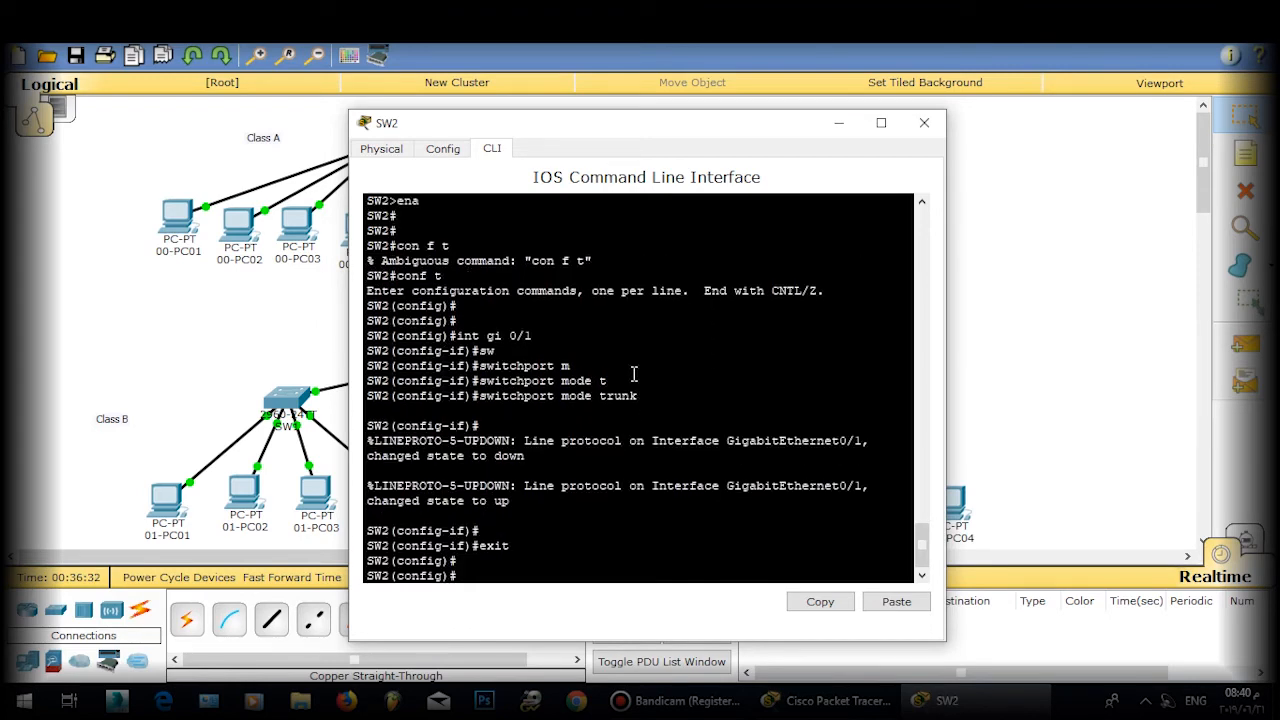
text(do wr)
key(Return)
key(Return)
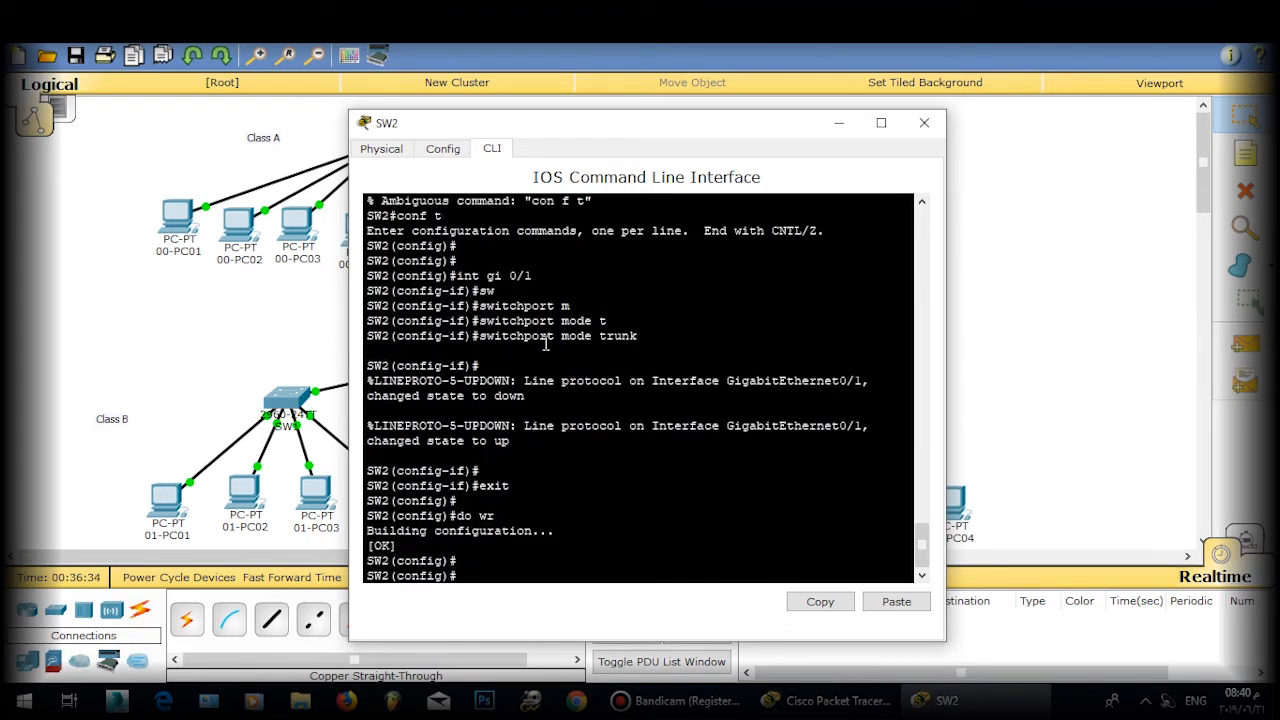
click(924, 122)
click(440, 366)
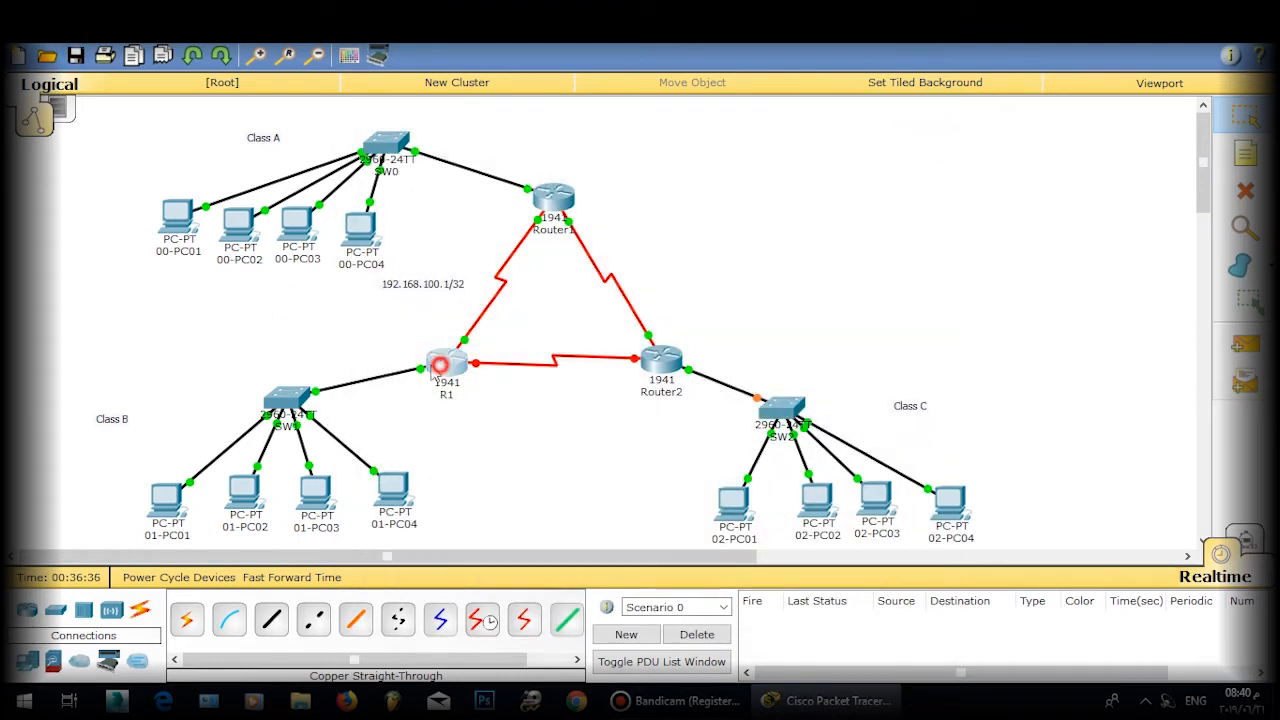
Step: Open router R1's command line
drag(432, 370, 443, 366)
click(466, 420)
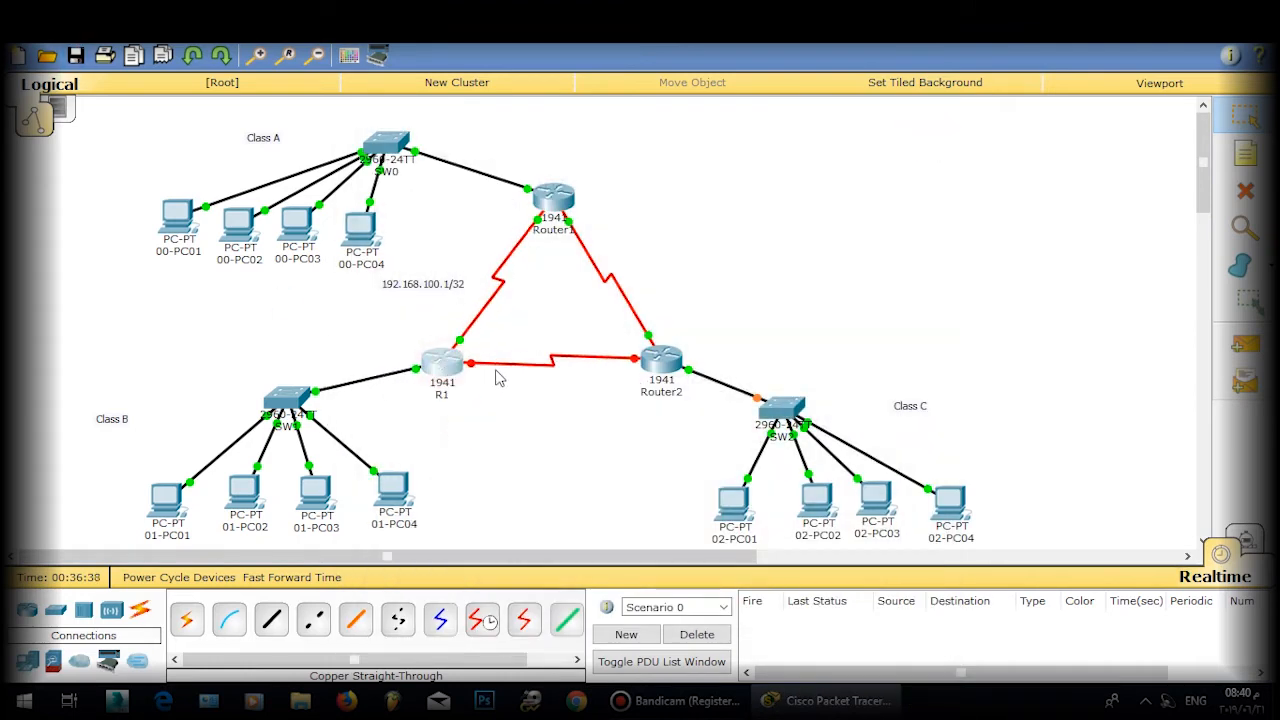
click(442, 364)
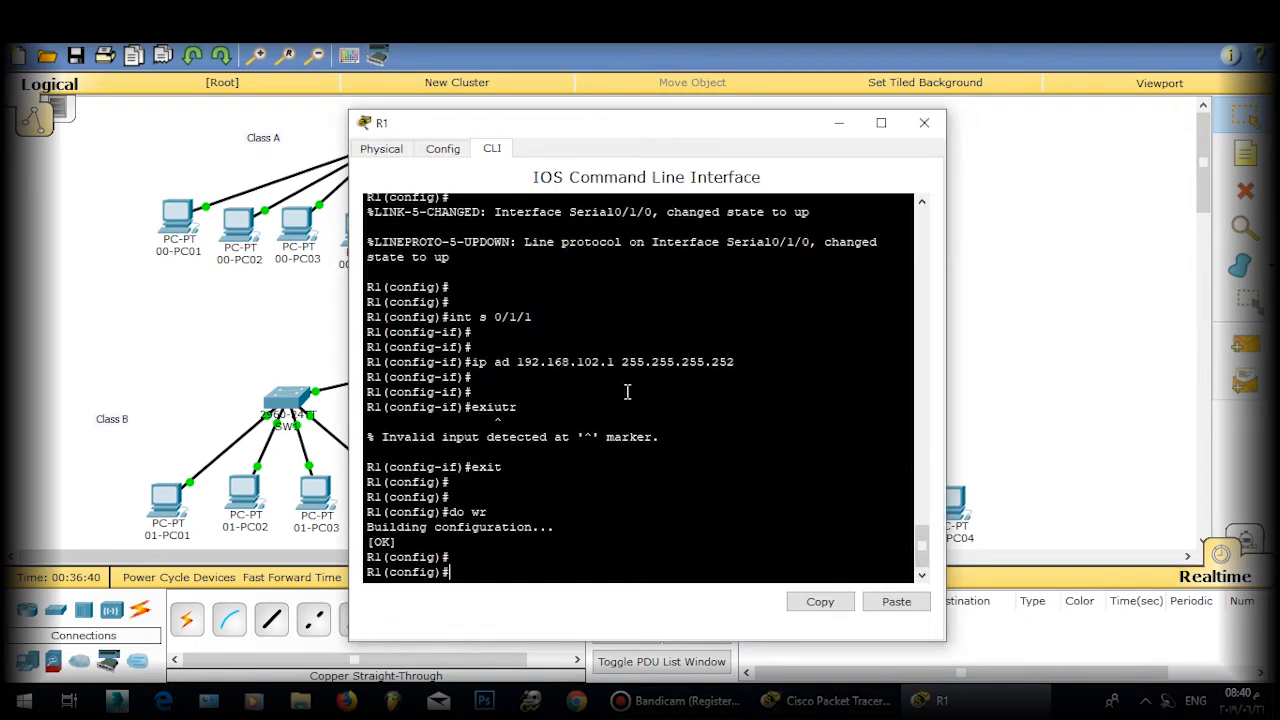
key(Return)
key(Return)
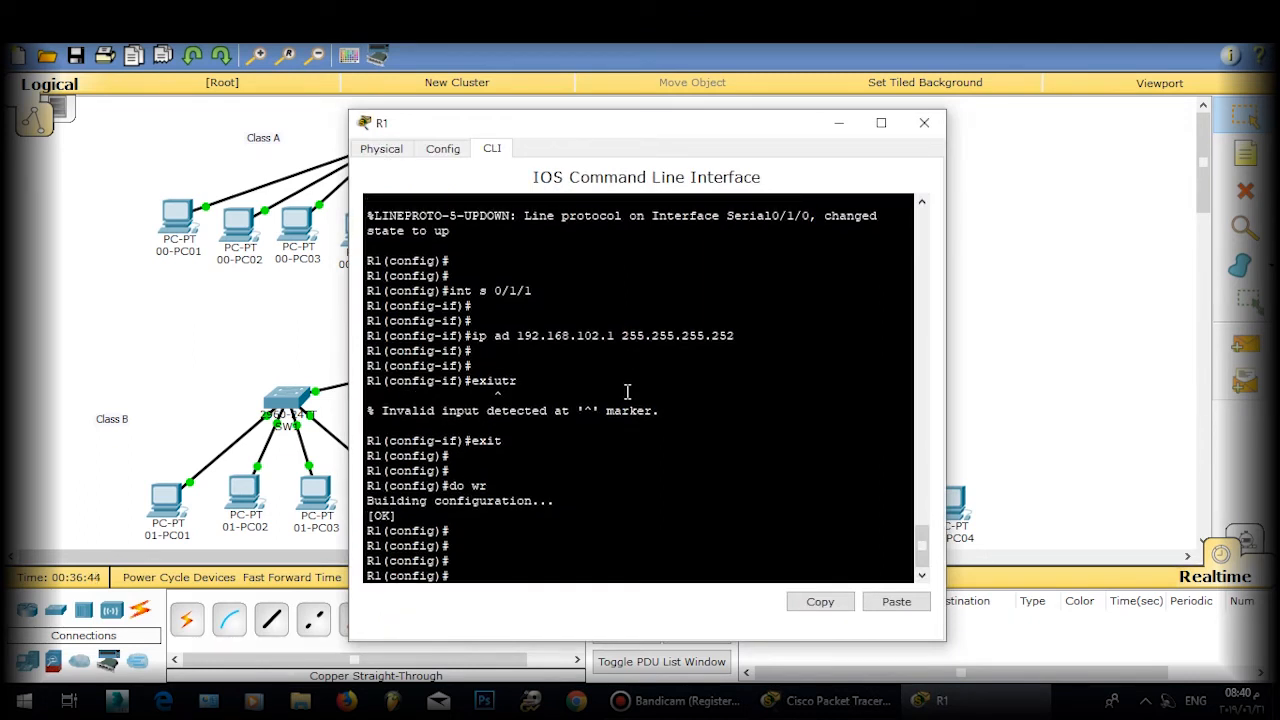
Step: Enable R1's Serial0/1/1 interface with 'no shutdown'
text(int s 0/1/1)
key(Return)
key(Return)
text(nfig-if)#n)
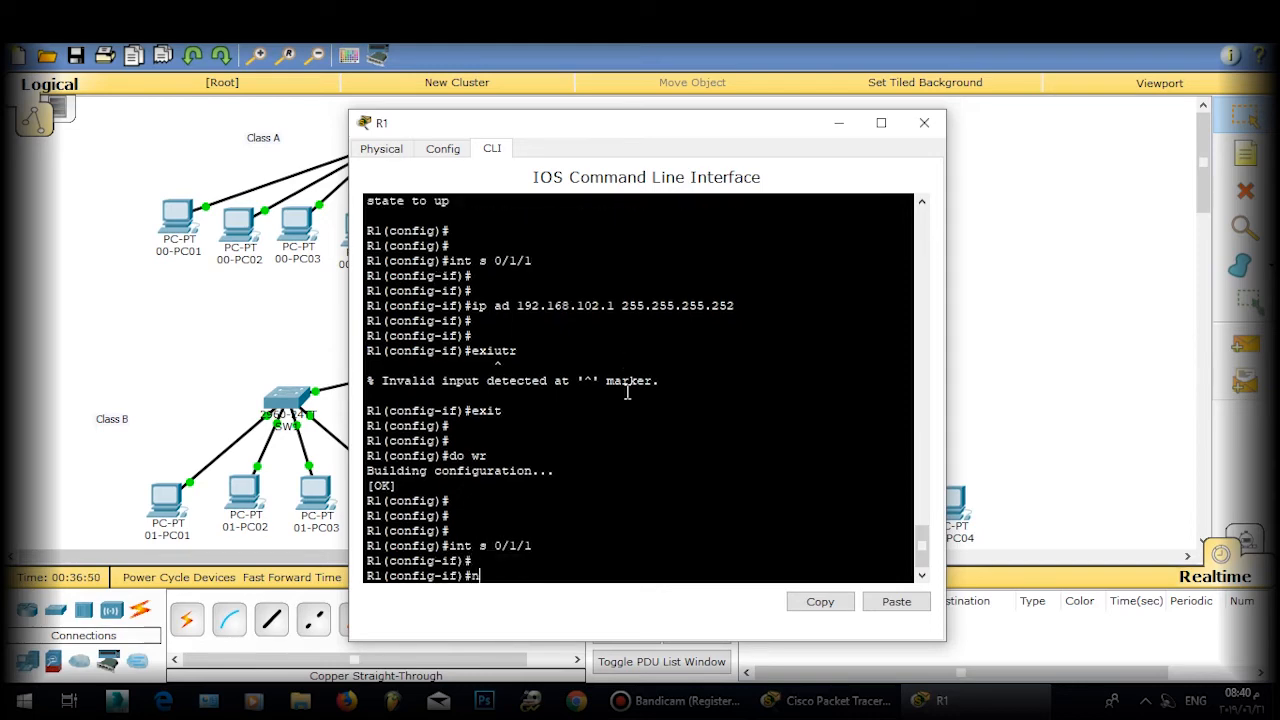
text(o sjh)
key(Tab)
key(BackSpace)
key(BackSpace)
text(hj)
key(Tab)
key(BackSpace)
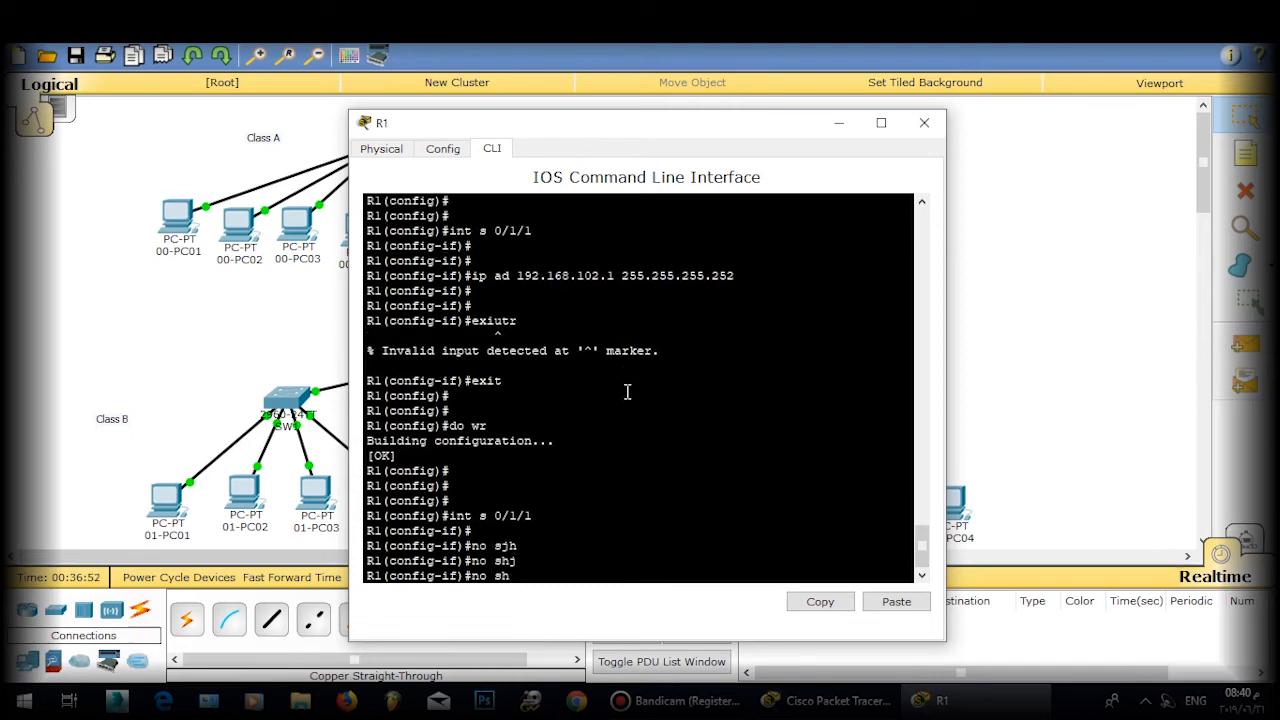
key(Tab)
key(Return)
Step: Exit interface mode, save R1's configuration with 'do wr', and close its window
text(exit)
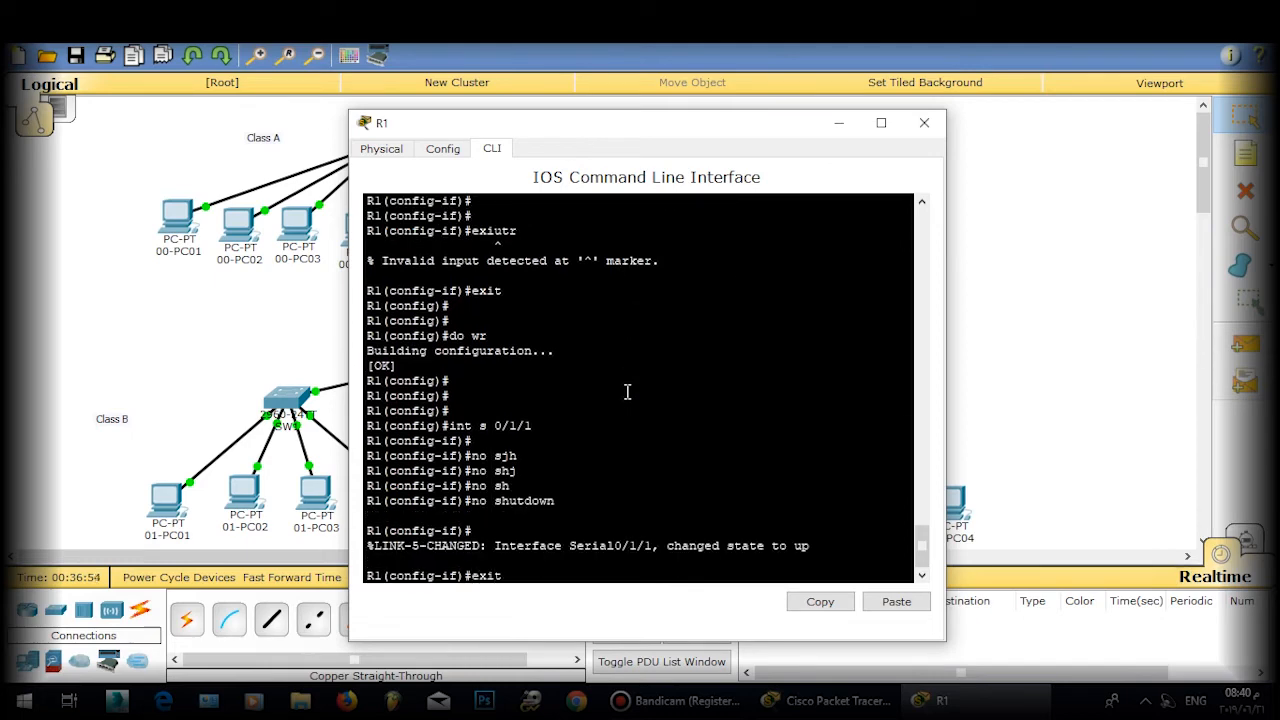
key(Return)
key(Return)
text(do wr)
key(Return)
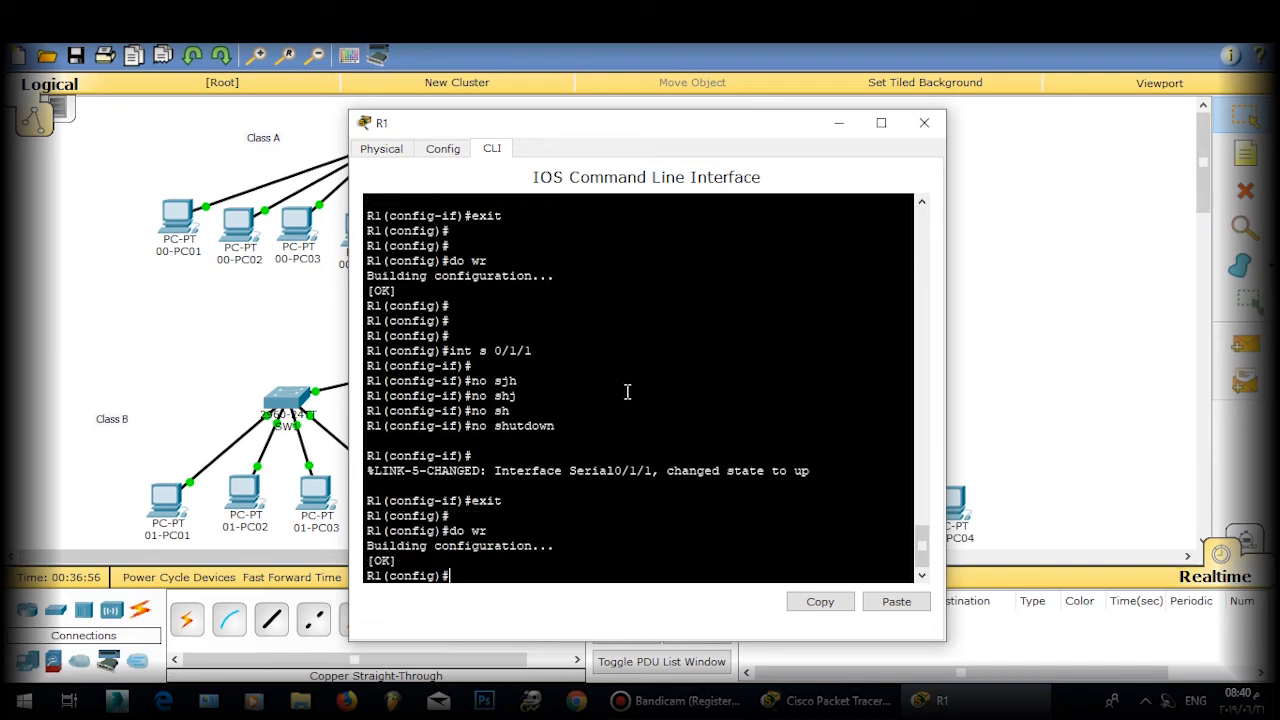
key(Return)
click(924, 122)
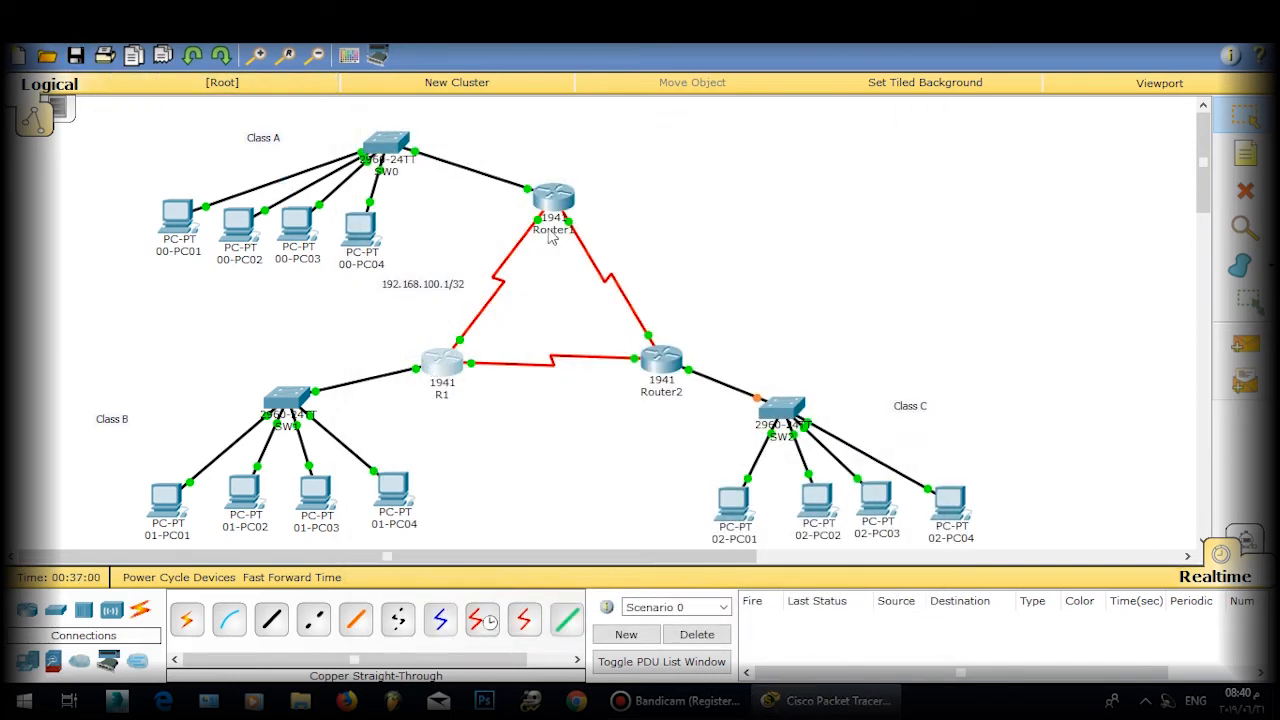
Step: Relabel Router1 as R0 and Router2 as R2 on the topology
drag(557, 201, 549, 217)
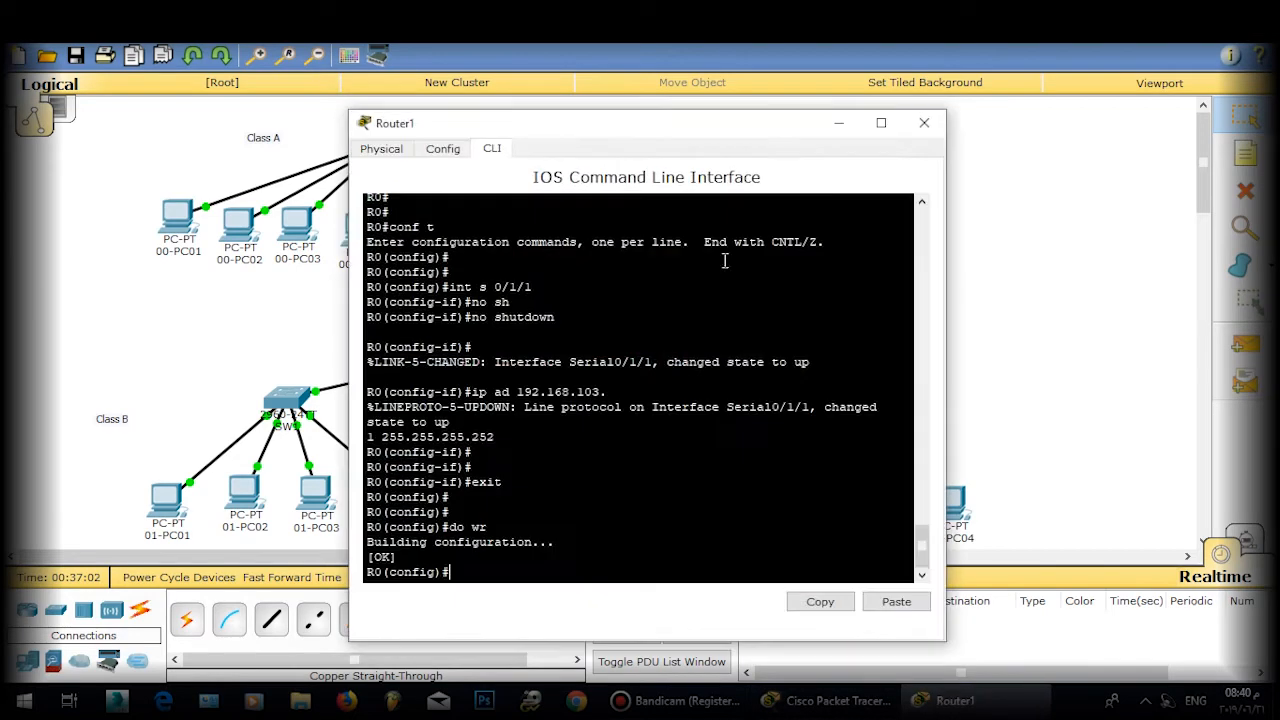
click(547, 218)
click(924, 122)
click(548, 247)
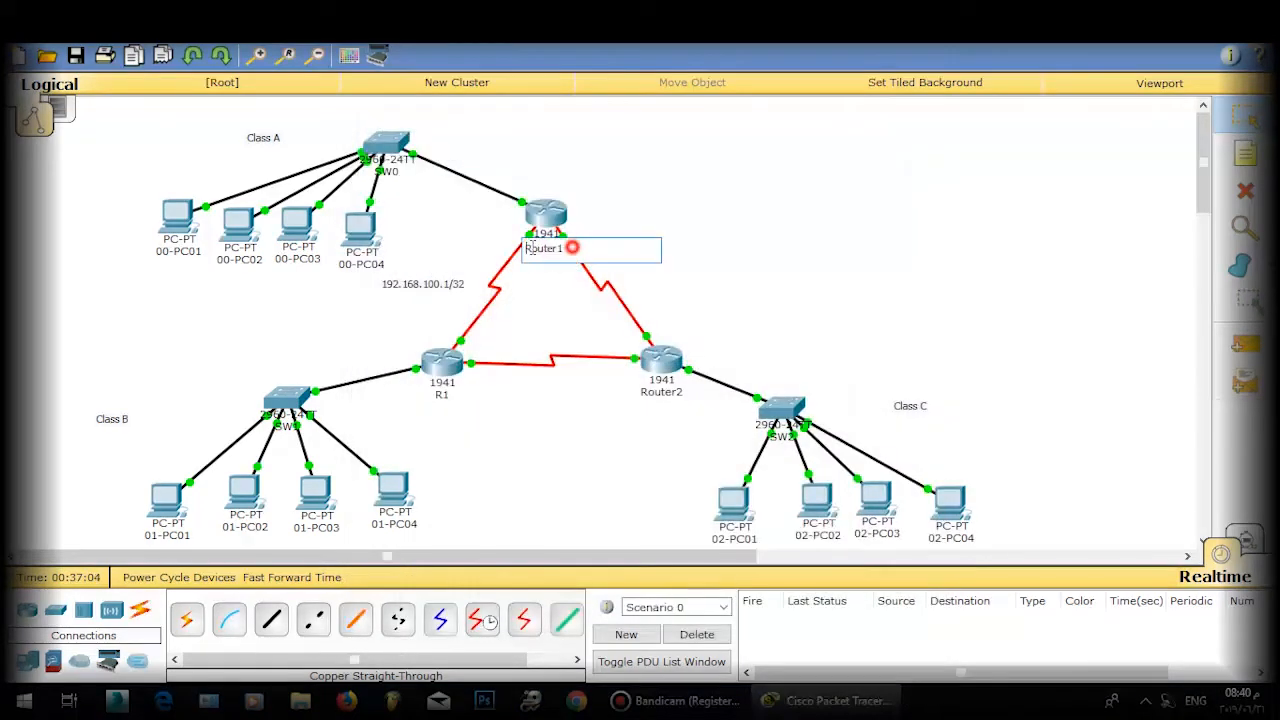
text(R0)
click(763, 317)
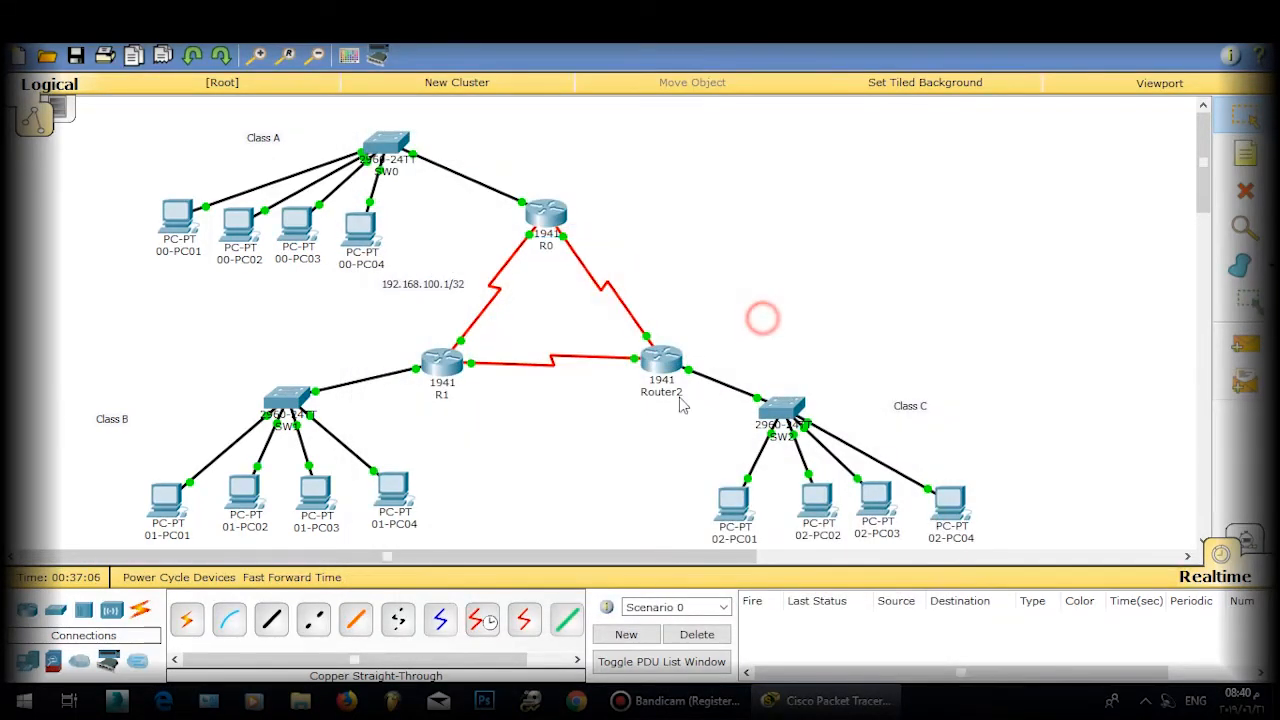
click(661, 391)
text(R2)
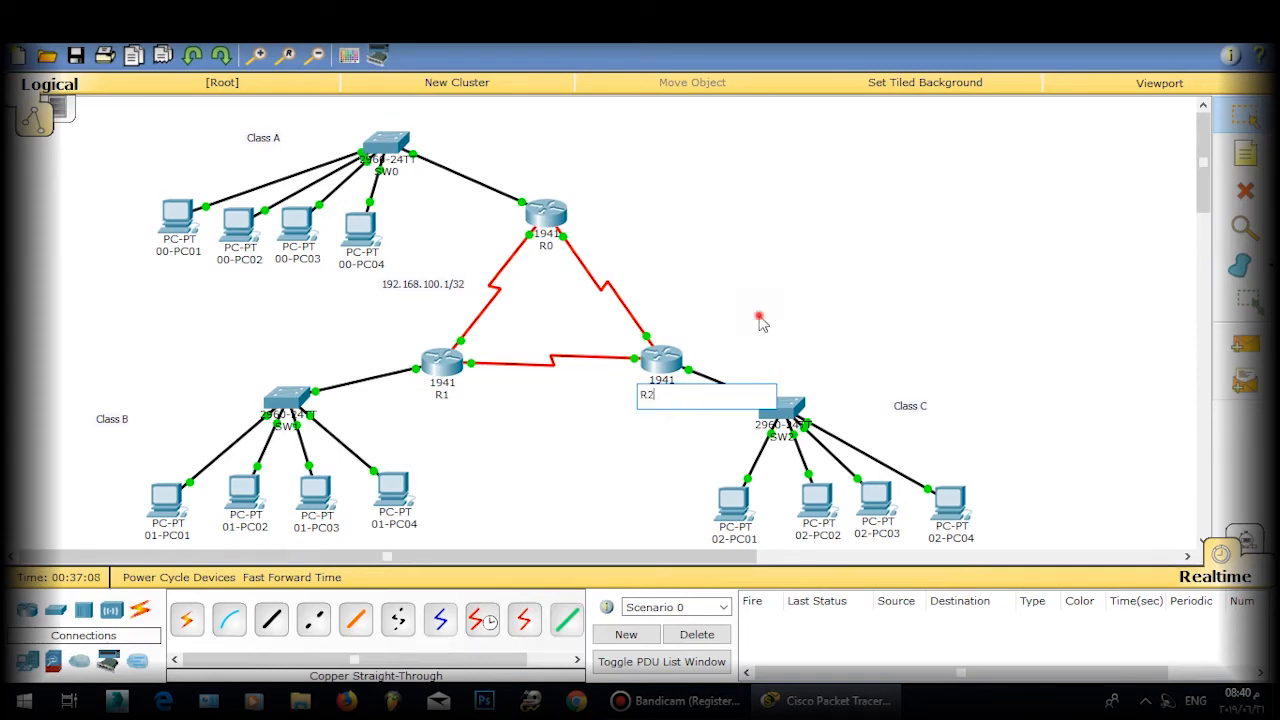
click(763, 318)
click(436, 362)
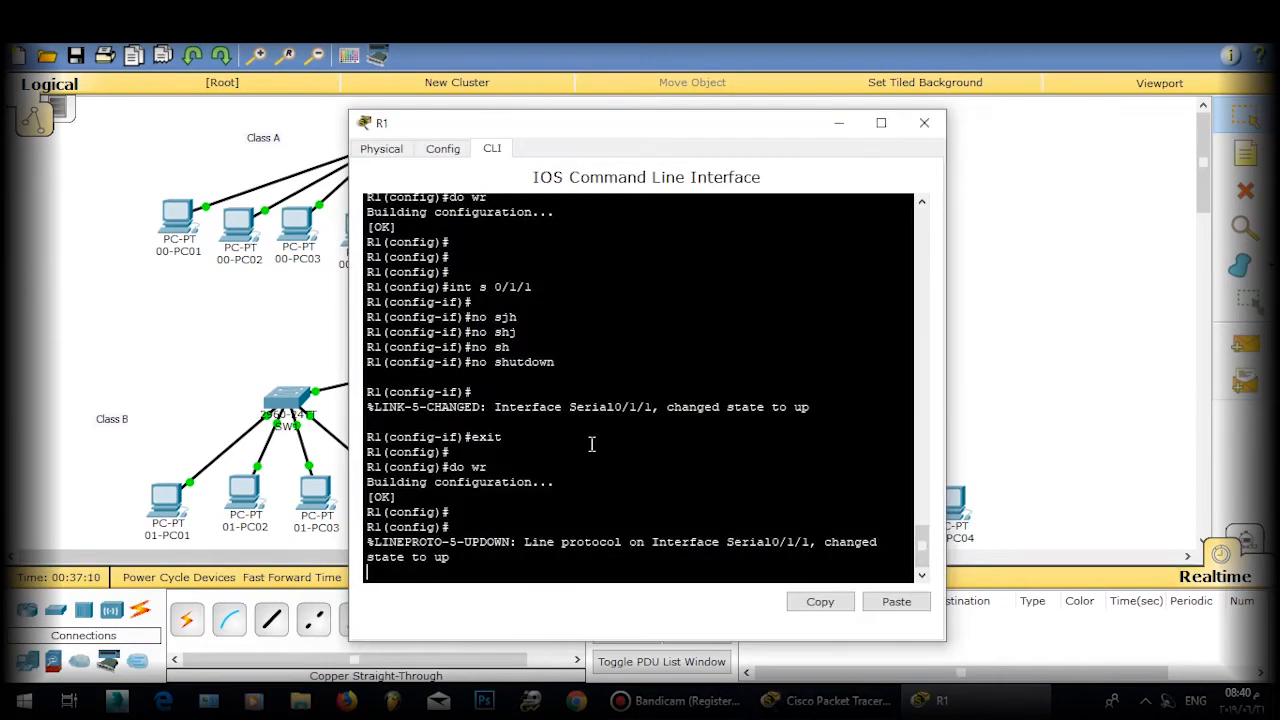
Step: Run 'show ip interface brief' on R1, confirming Serial0/1/0 and Serial0/1/1 up/up, and maximize the console
key(Return)
key(Return)
key(Return)
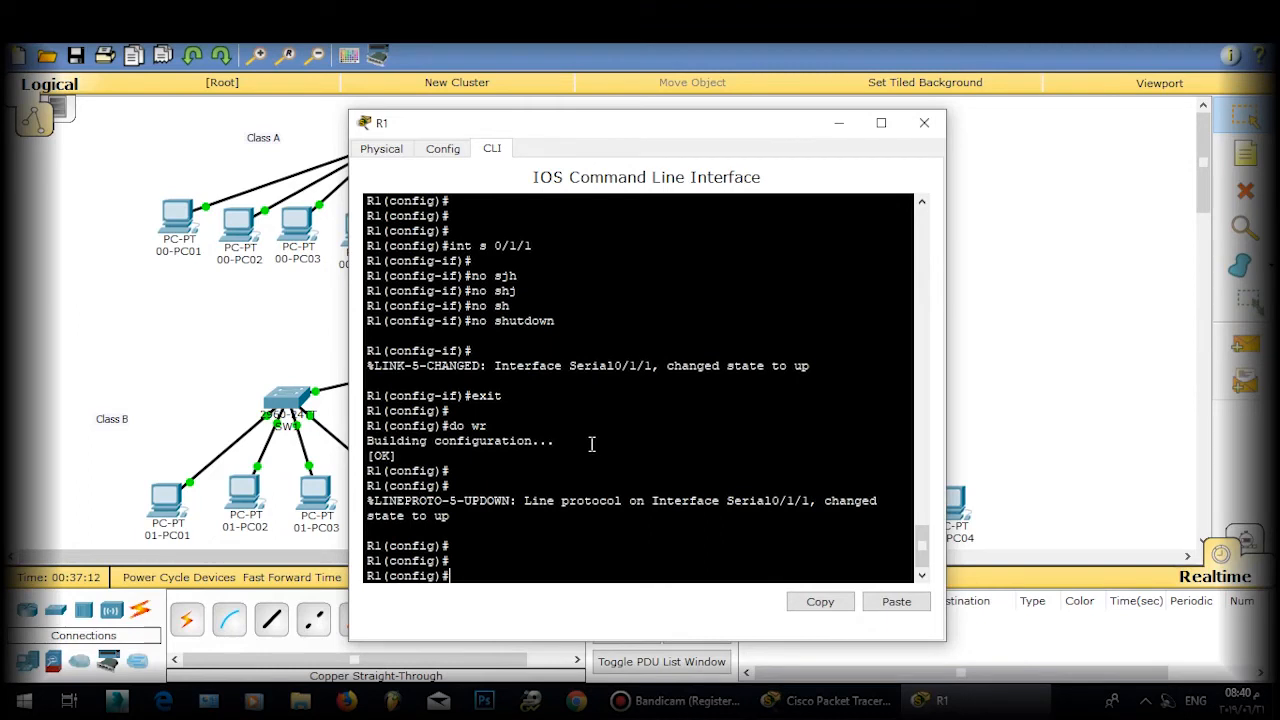
text(exit)
key(Return)
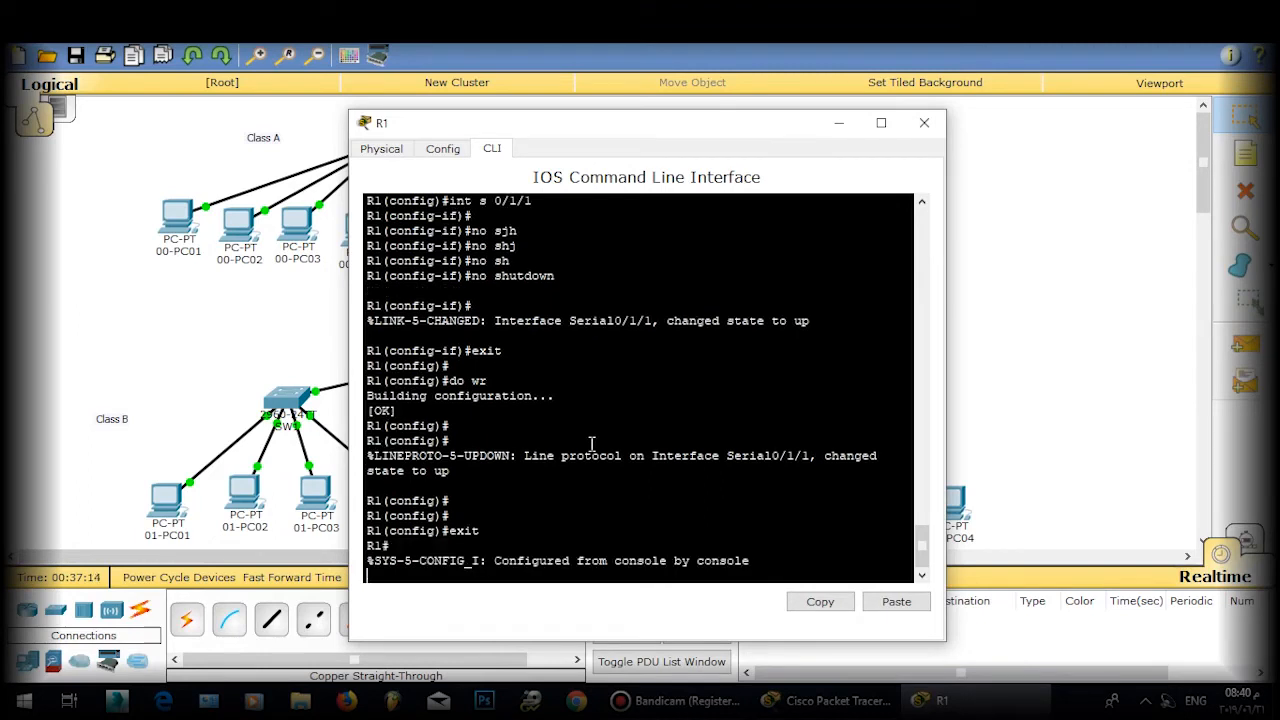
key(Return)
text(sh ip)
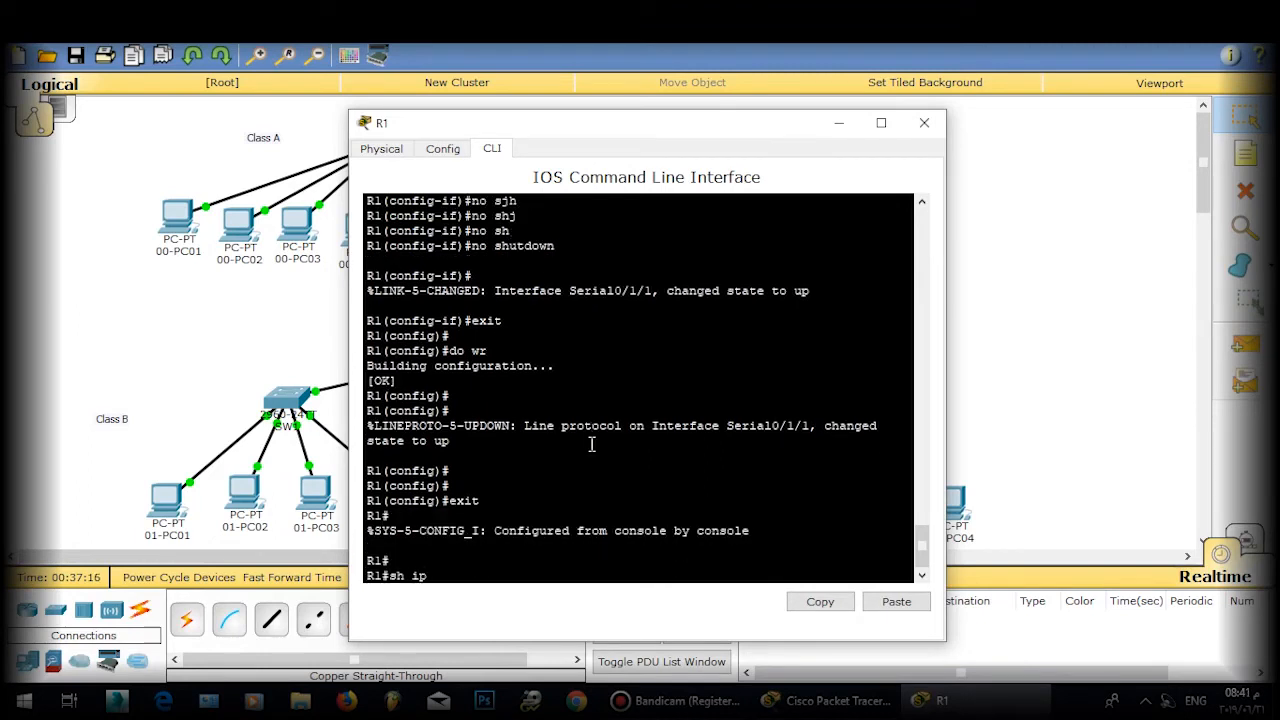
text( int v)
text(r)
key(Return)
key(Return)
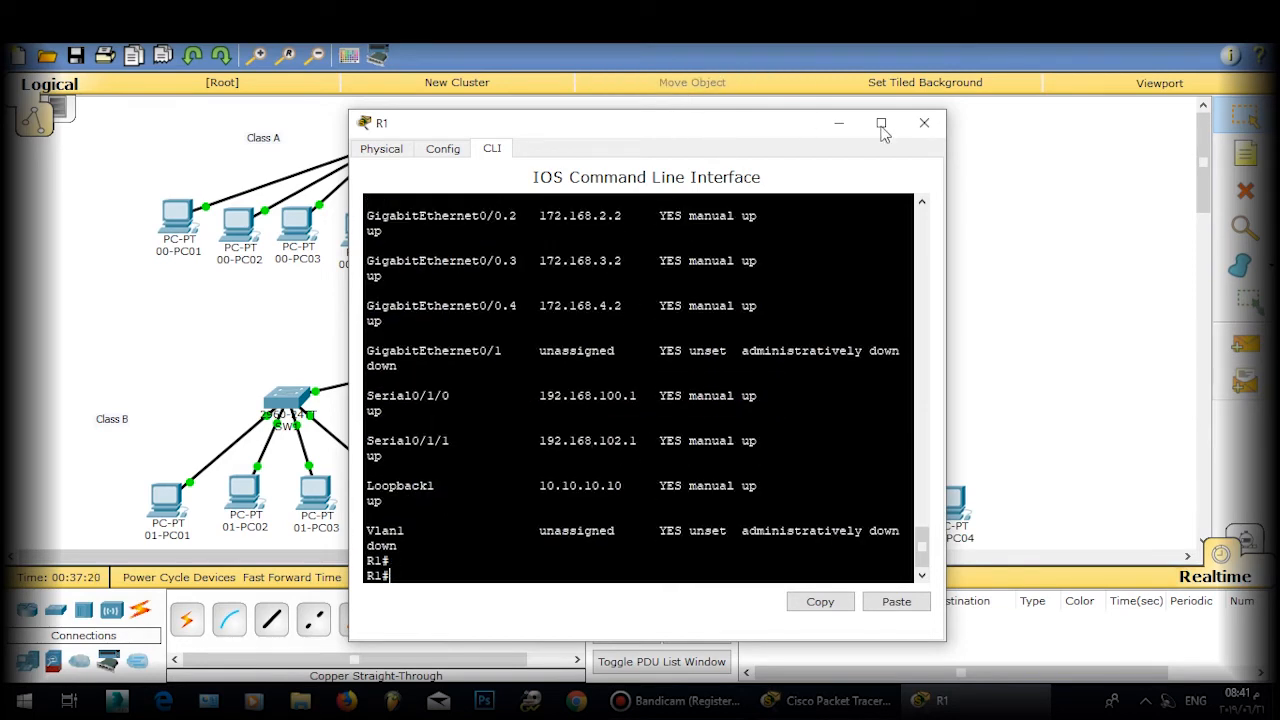
click(924, 123)
double_click(720, 124)
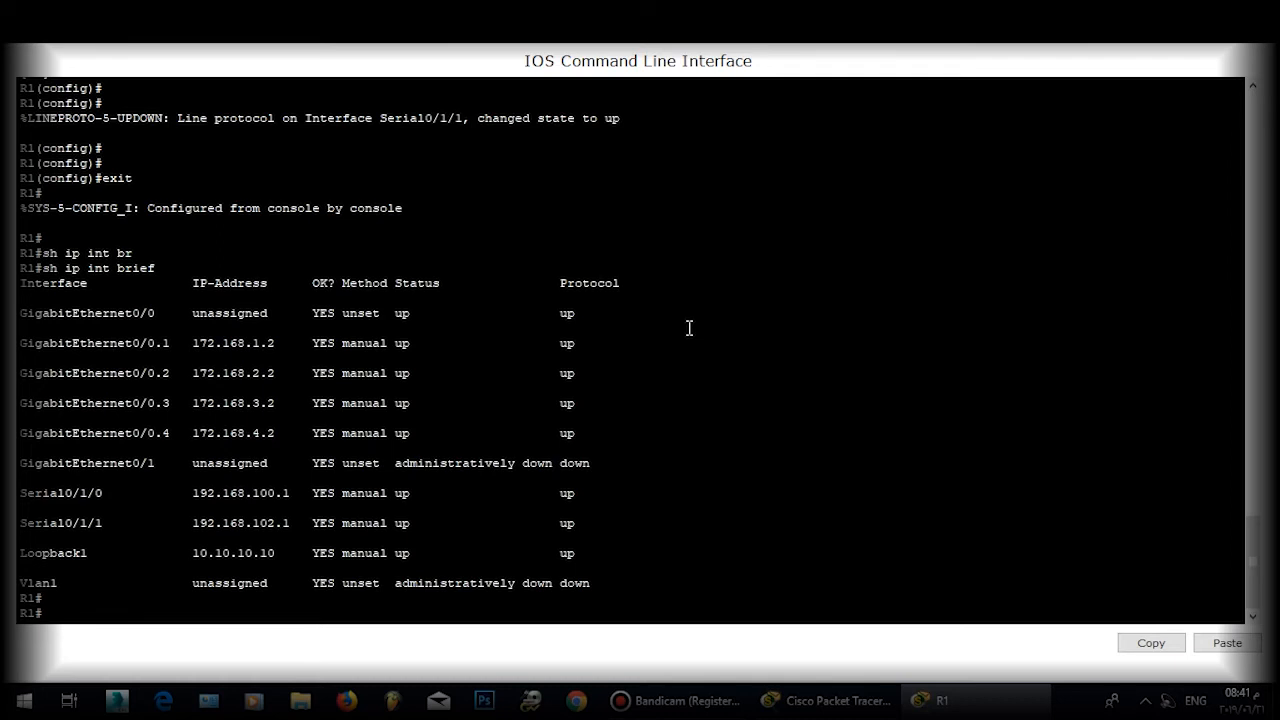
Step: Enter global configuration on R1 and start OSPF process 10
text(conft t)
key(Return)
text(ro)
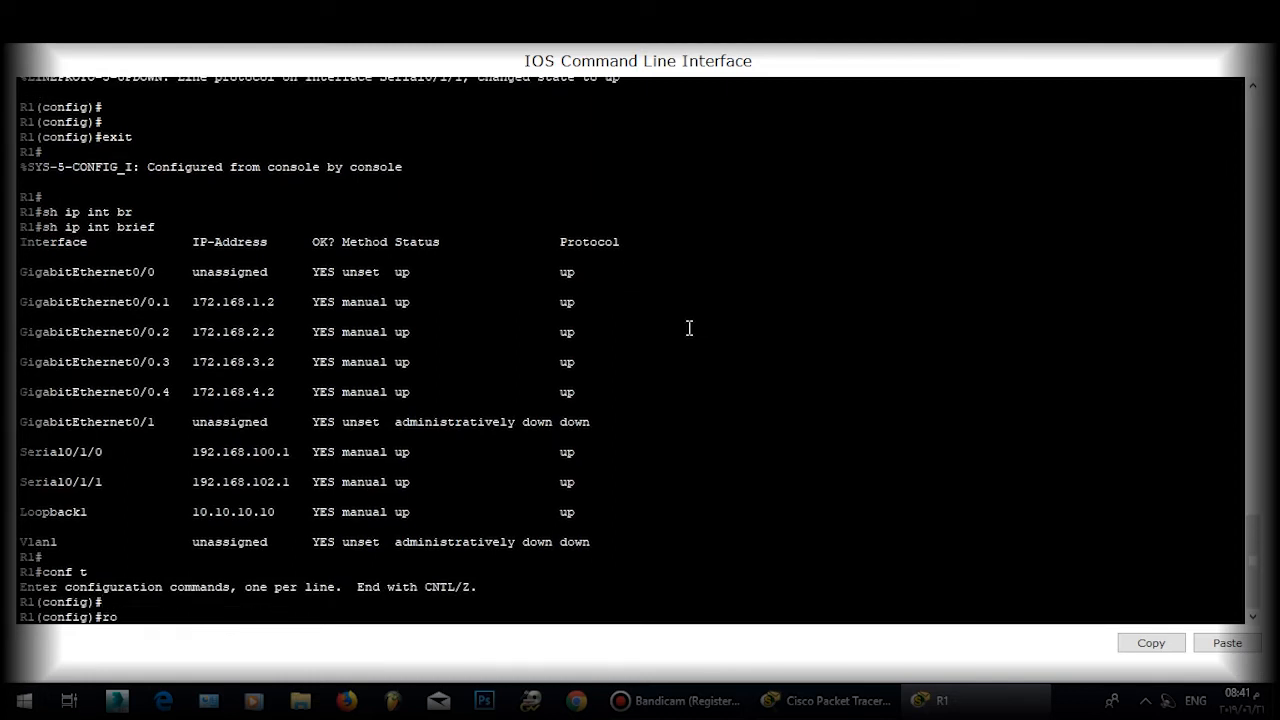
text(uter ospf 10)
key(Return)
Step: Advertise the 172.168.1.0 0.0.0.255 network in OSPF area 0
text(ne)
key(Tab)
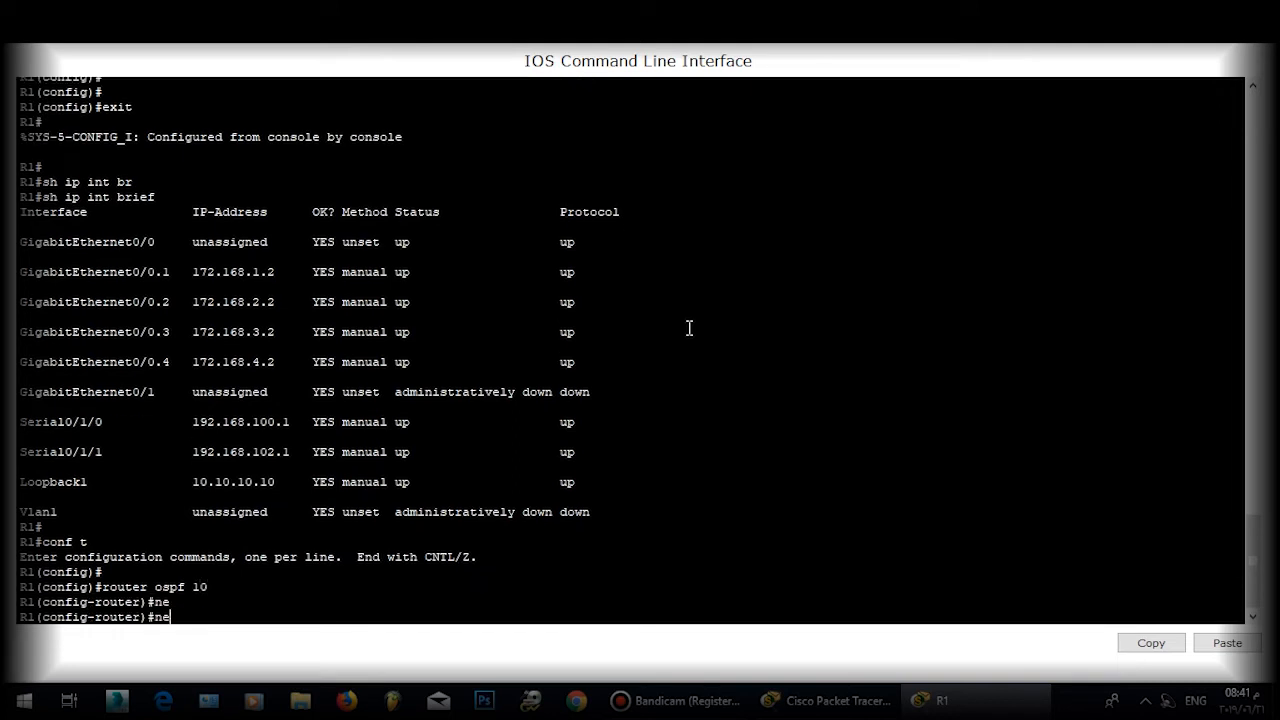
text(t)
key(Tab)
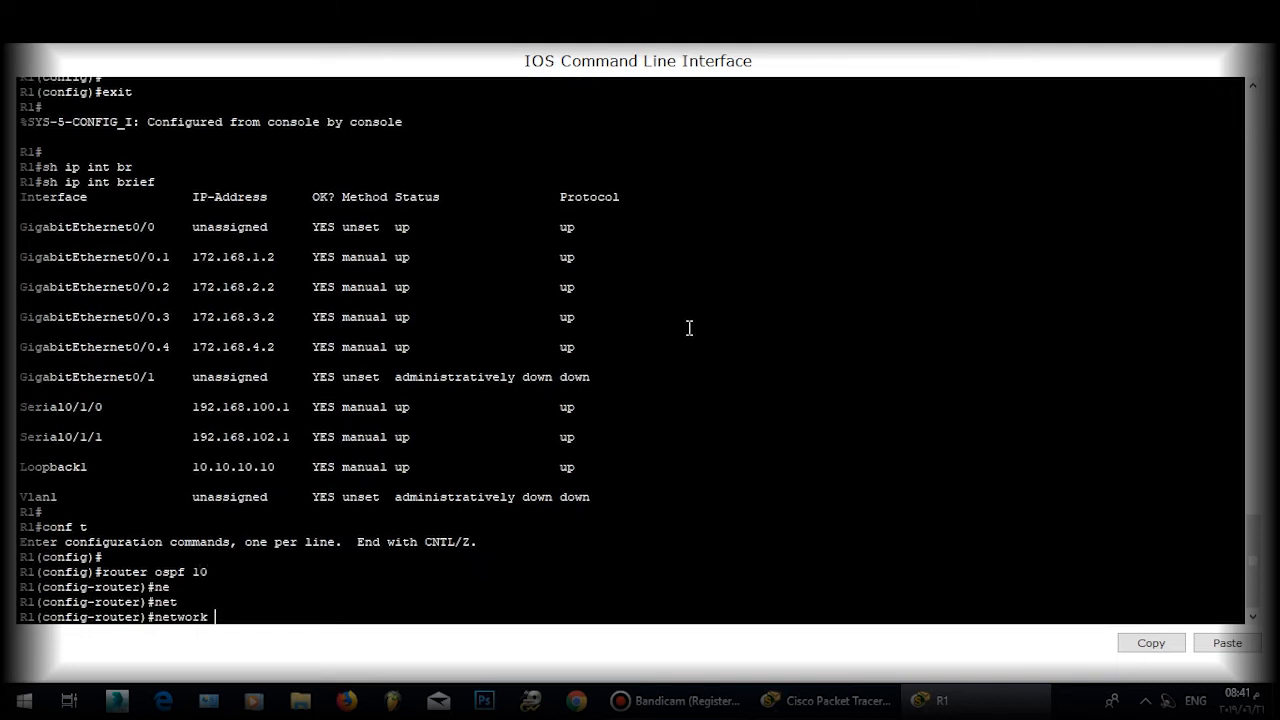
text(172.168.1.0 0.0.0.255)
key(Return)
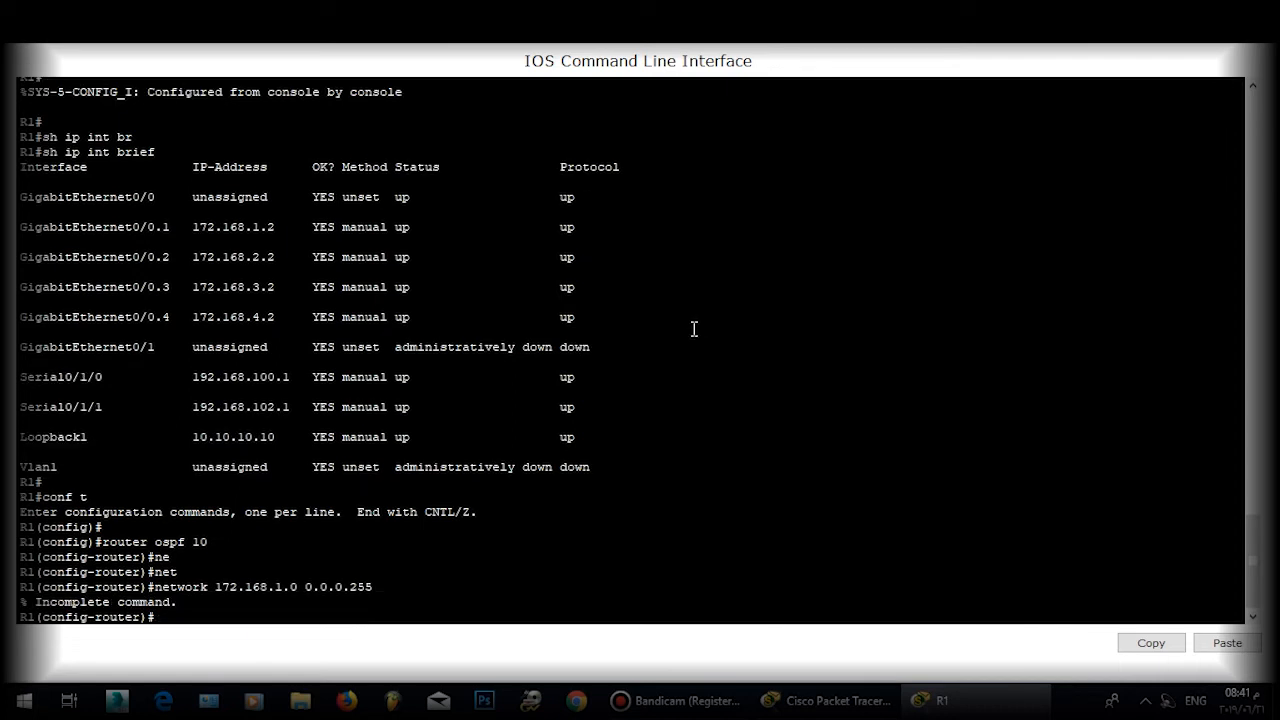
key(Up)
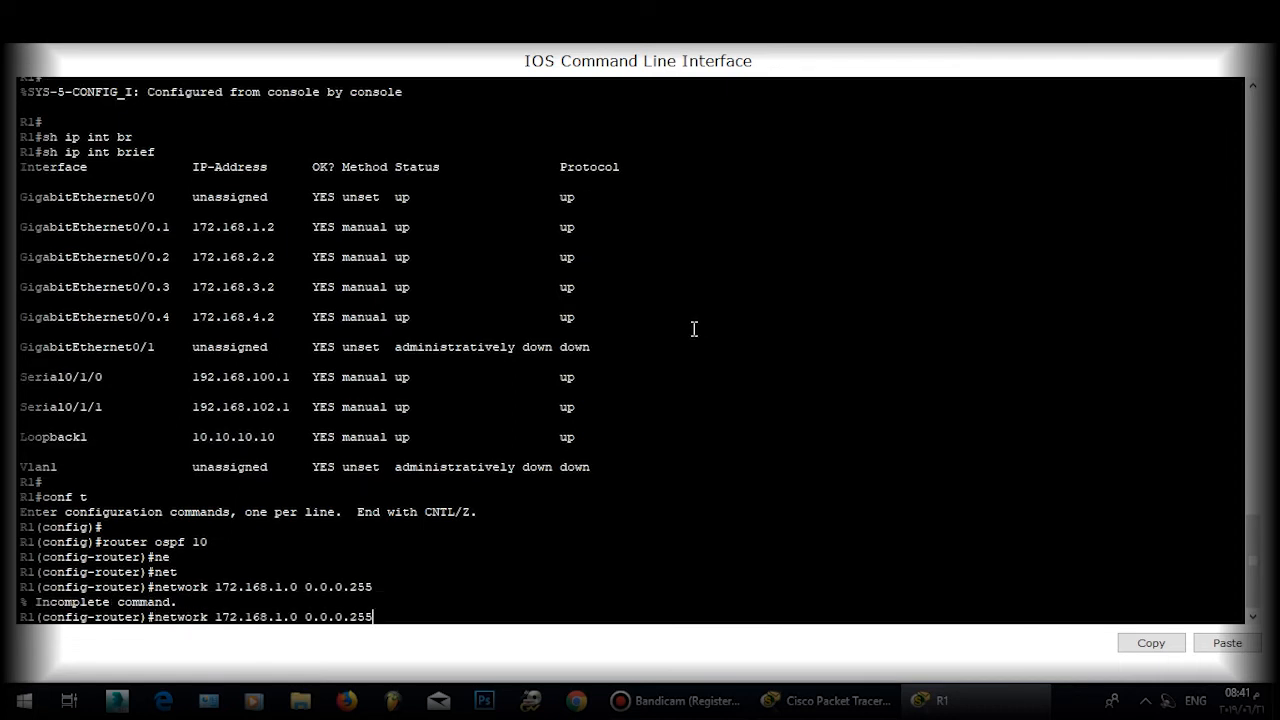
text(area 0)
key(Return)
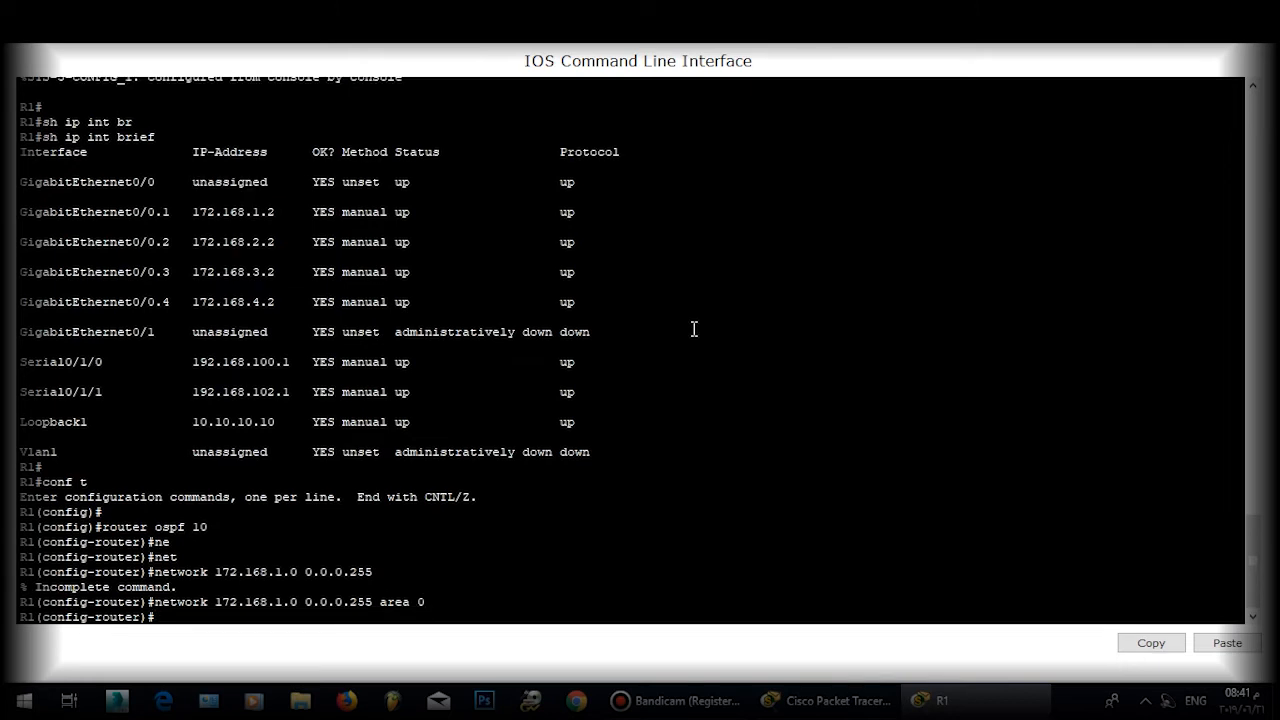
Step: Set R1's OSPF router ID to 10.10.10.10 and leave router configuration
text(ro)
key(Tab)
text(10.10.10.10)
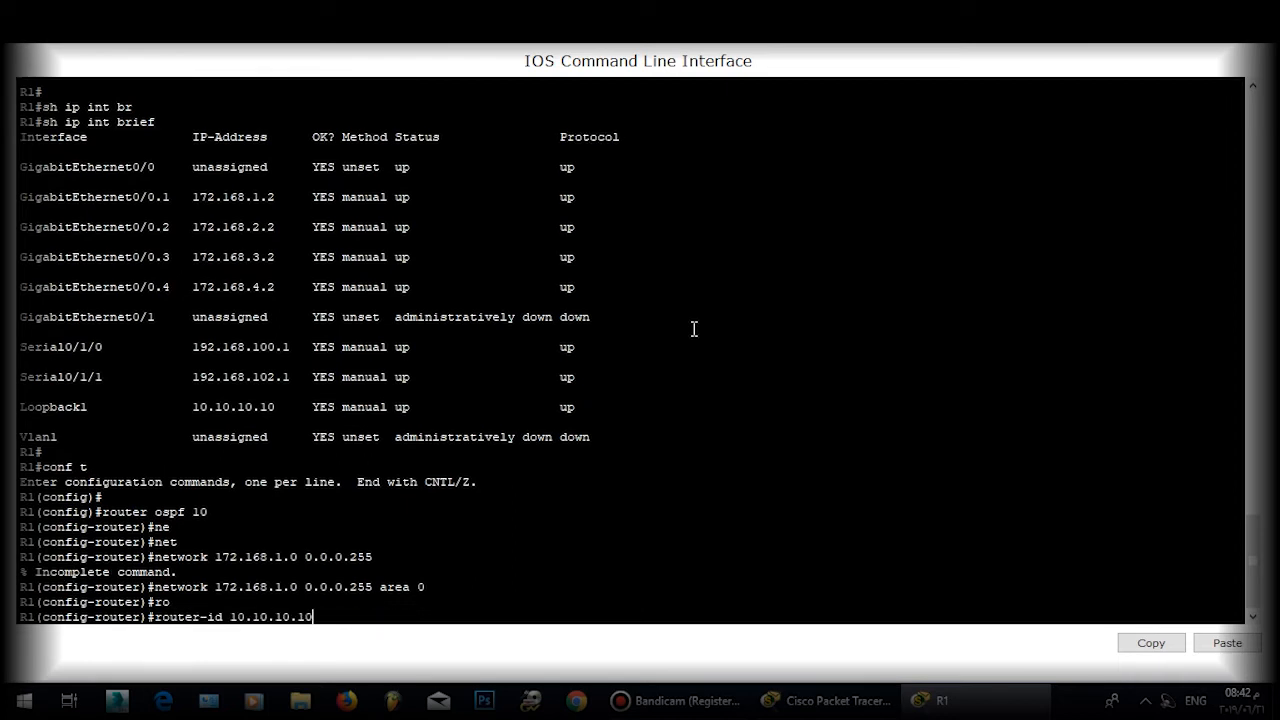
key(Return)
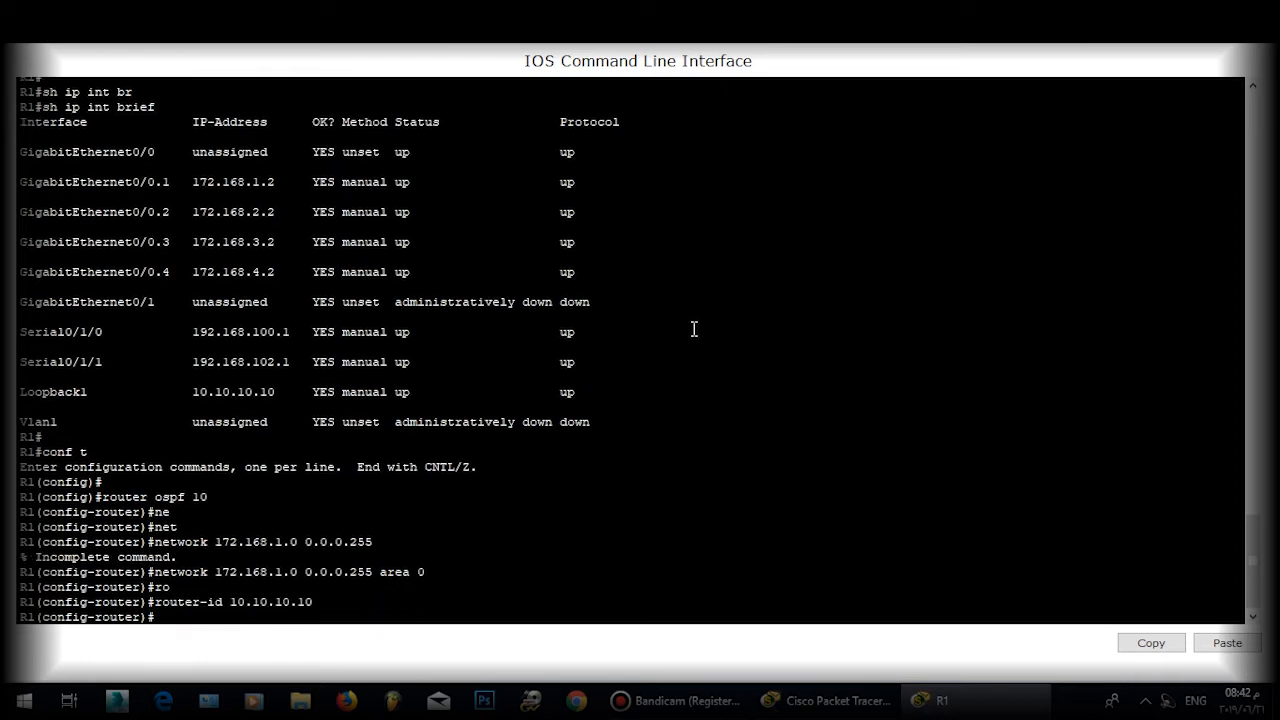
text(exit)
key(Return)
key(Return)
key(Return)
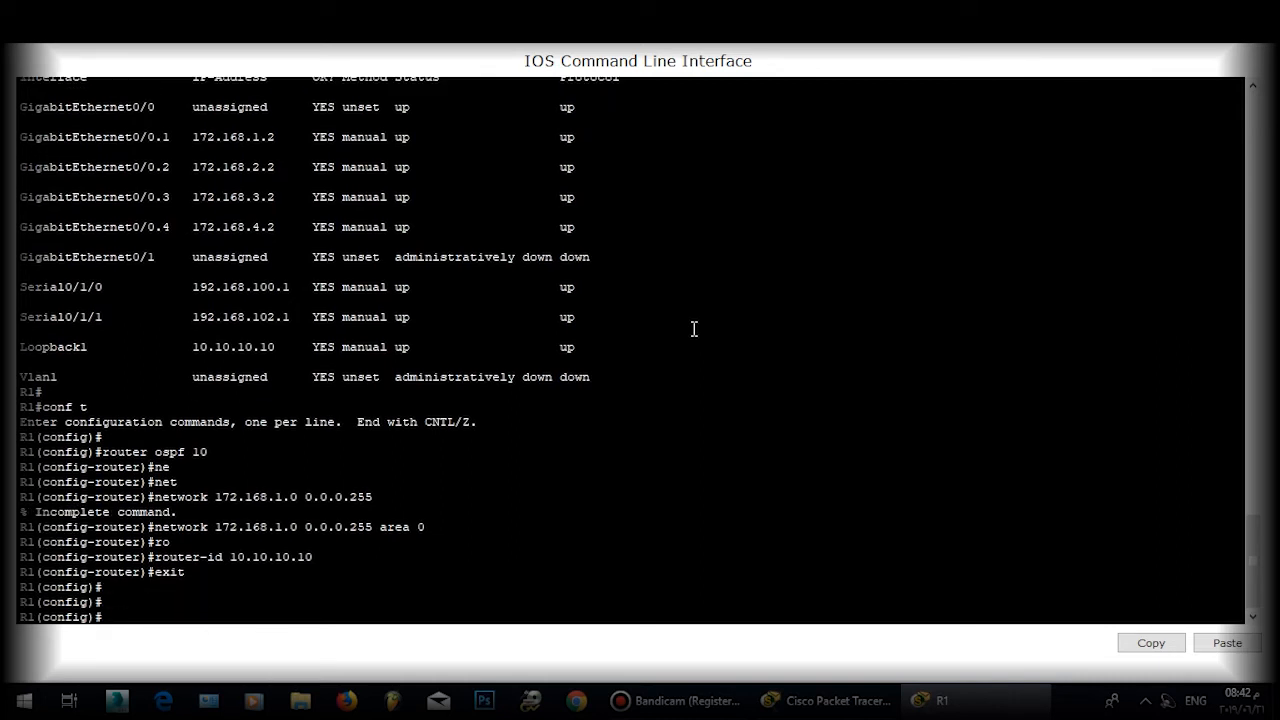
Step: Delete Loopback1 with 'no int loopback1', save with 'do wr', and close R1's console
text(no int lo)
text(opbla)
text(ack)
text(1)
key(Return)
key(Return)
key(Return)
key(Return)
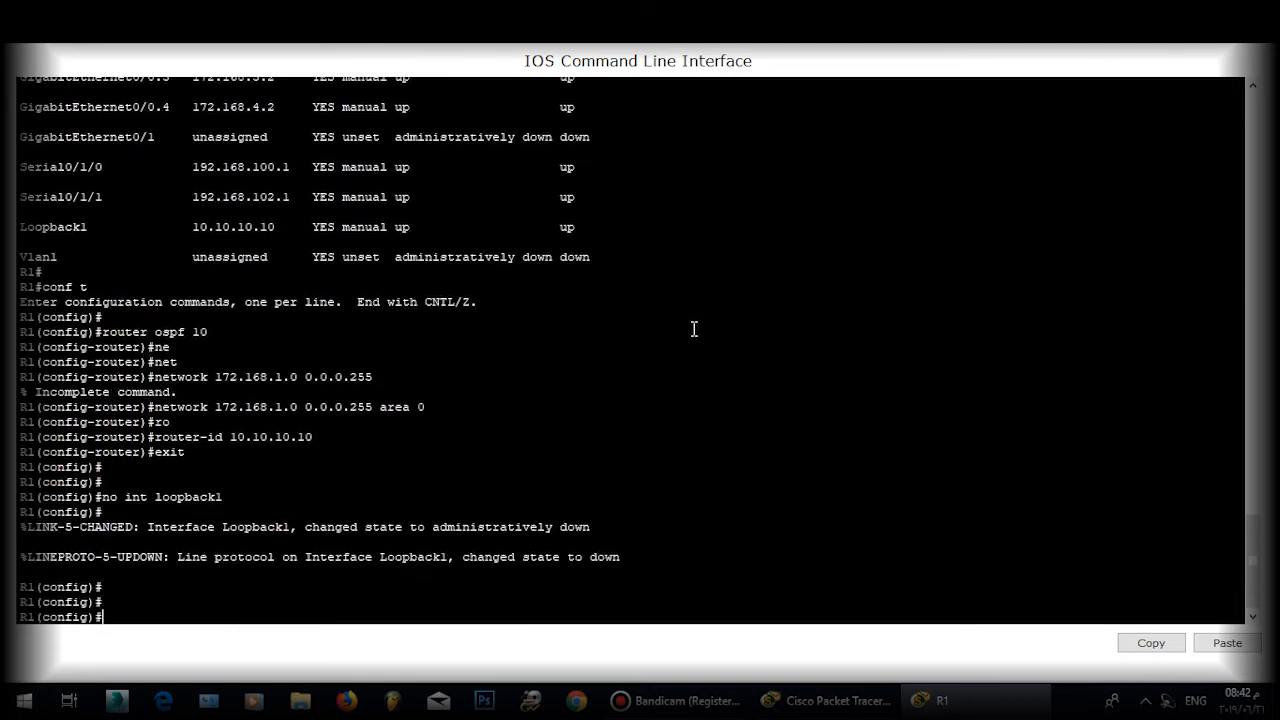
text(do rw)
key(BackSpace)
key(BackSpace)
text(wr)
key(Return)
key(Return)
key(Return)
key(alt+F4)
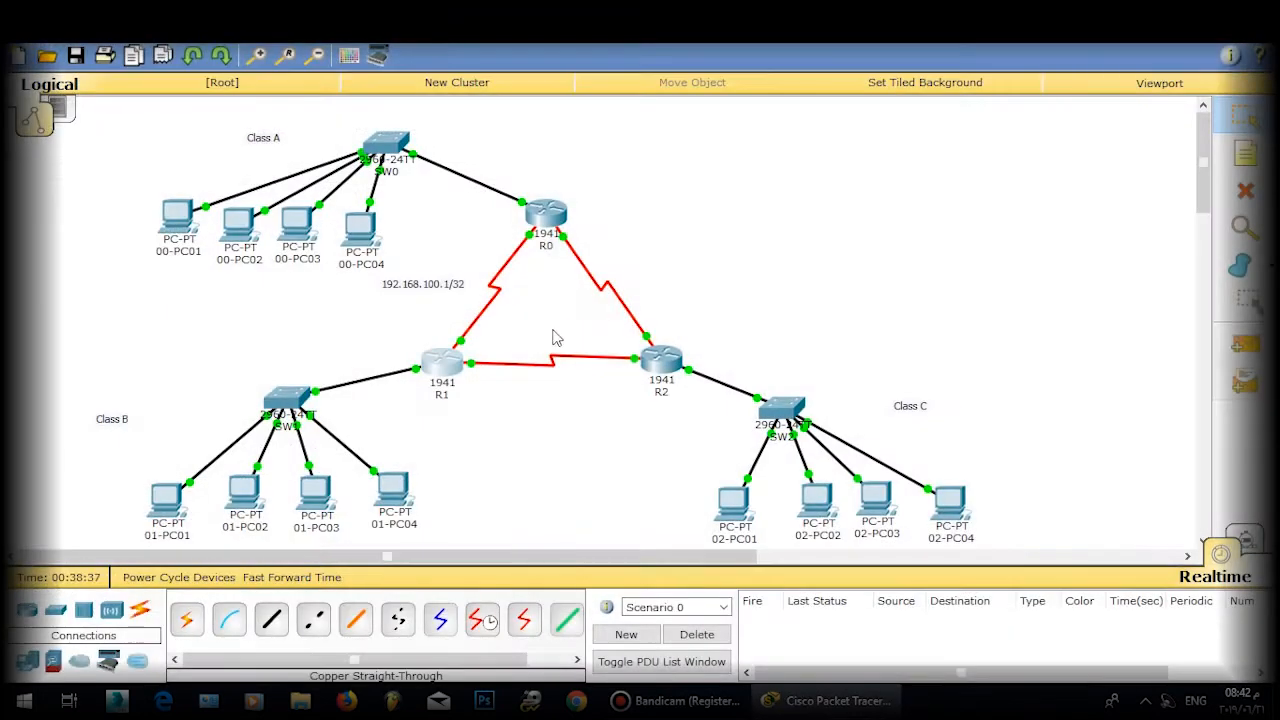
Step: Reopen R1's console full-screen and exit configuration mode
click(548, 222)
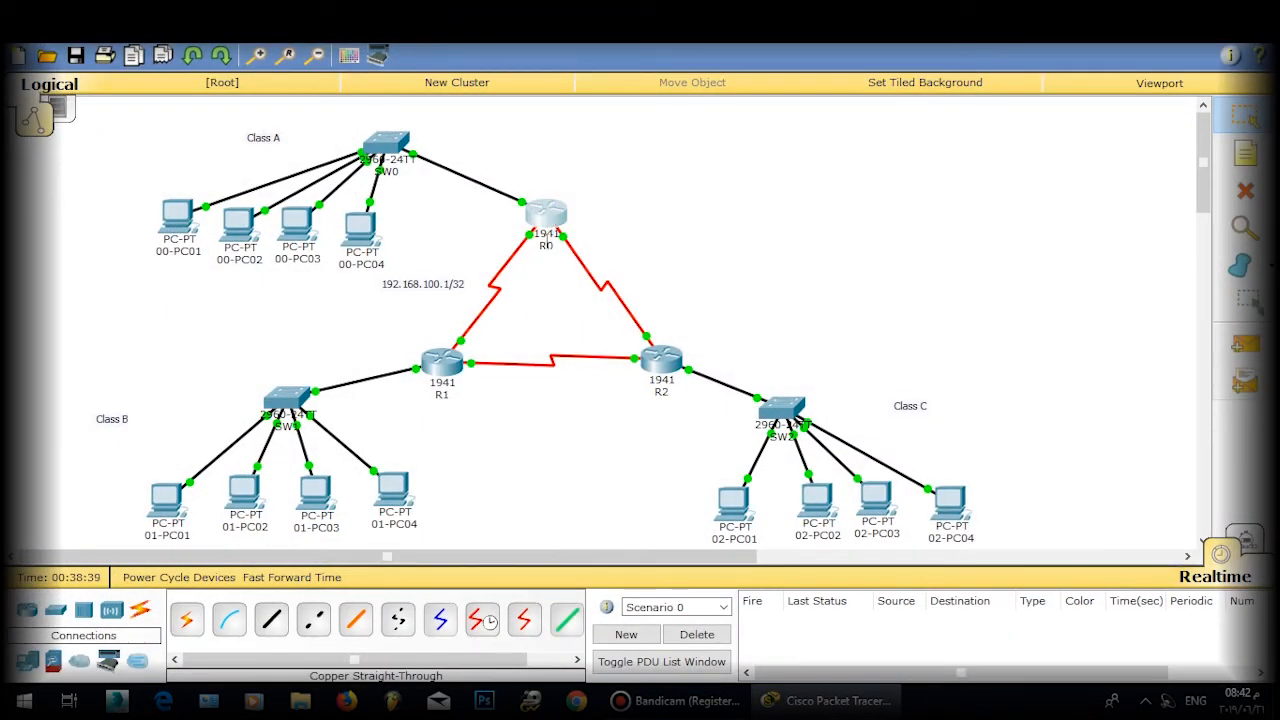
click(916, 132)
click(440, 358)
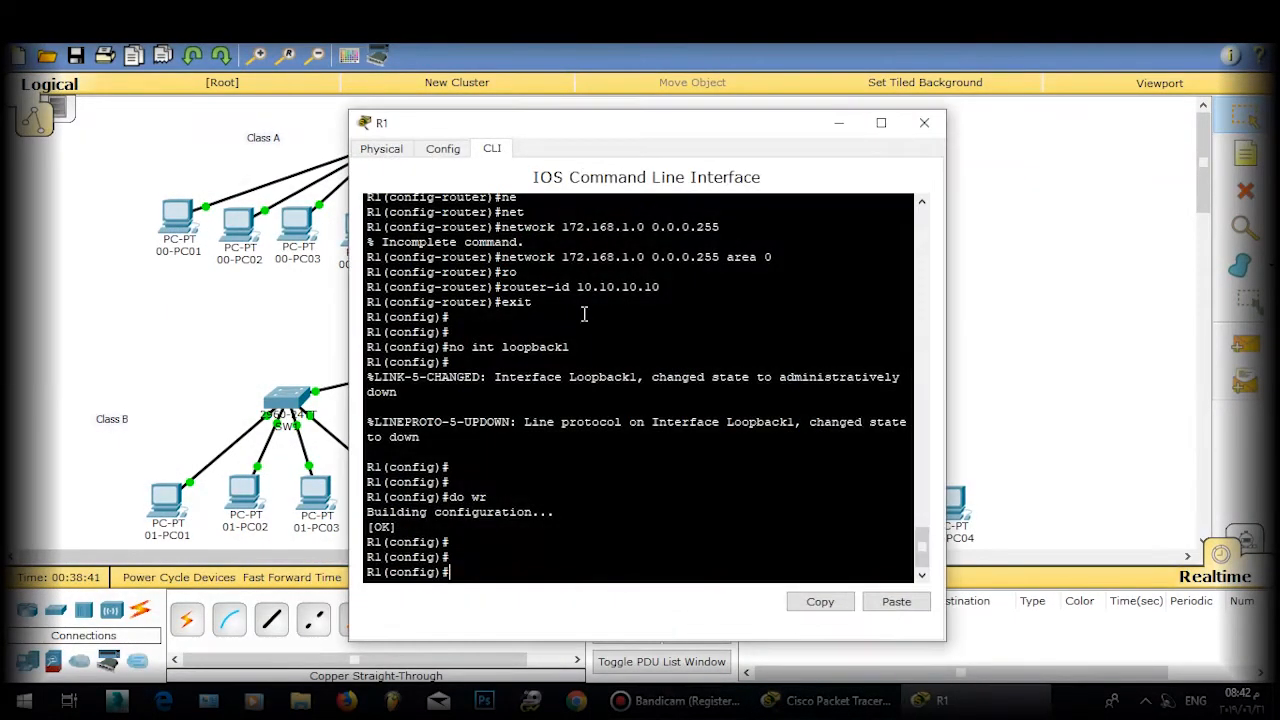
double_click(640, 124)
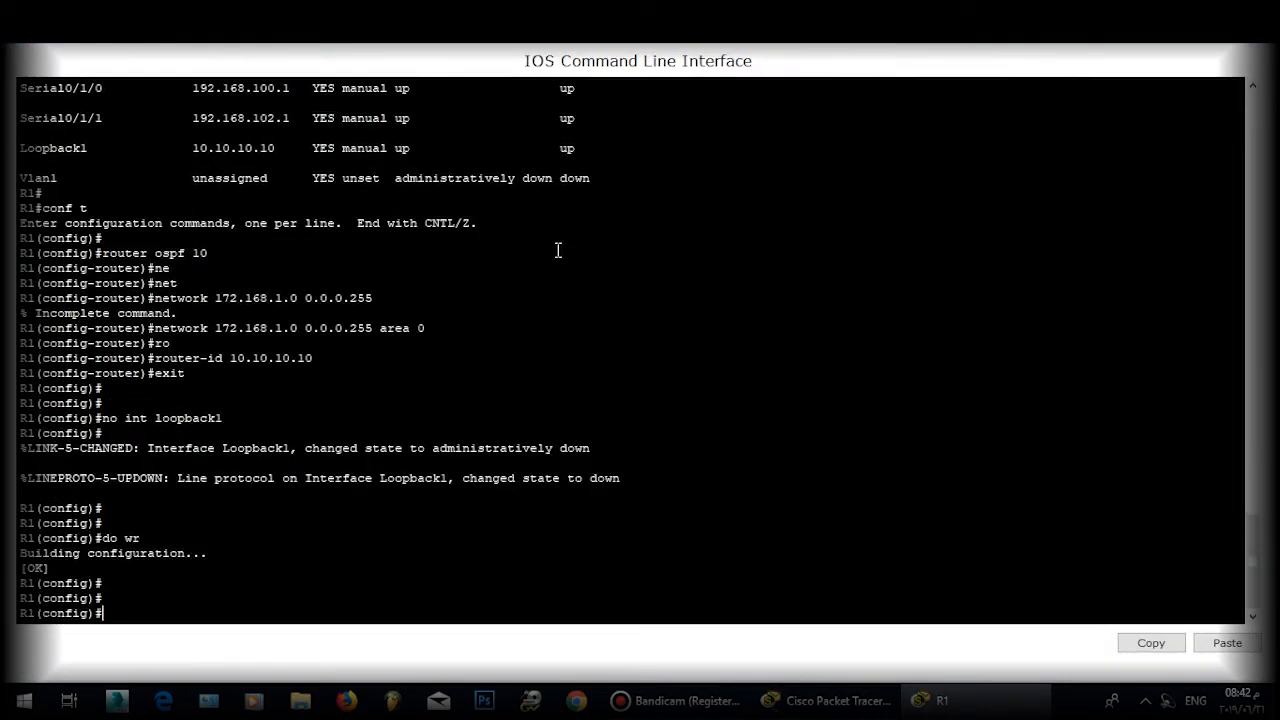
text(eix)
key(Return)
text(exit)
key(Return)
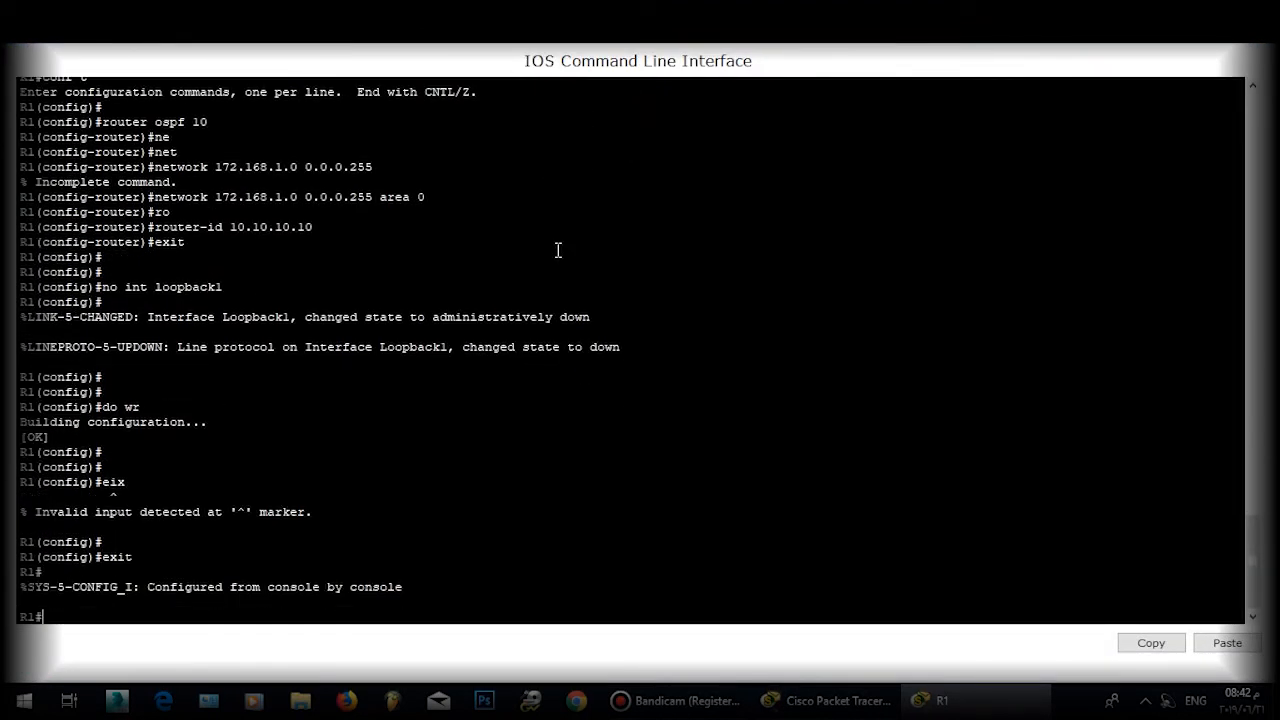
key(Return)
Step: Run 'show ip interface brief' to list R1's interface addresses
text(sh ip inte)
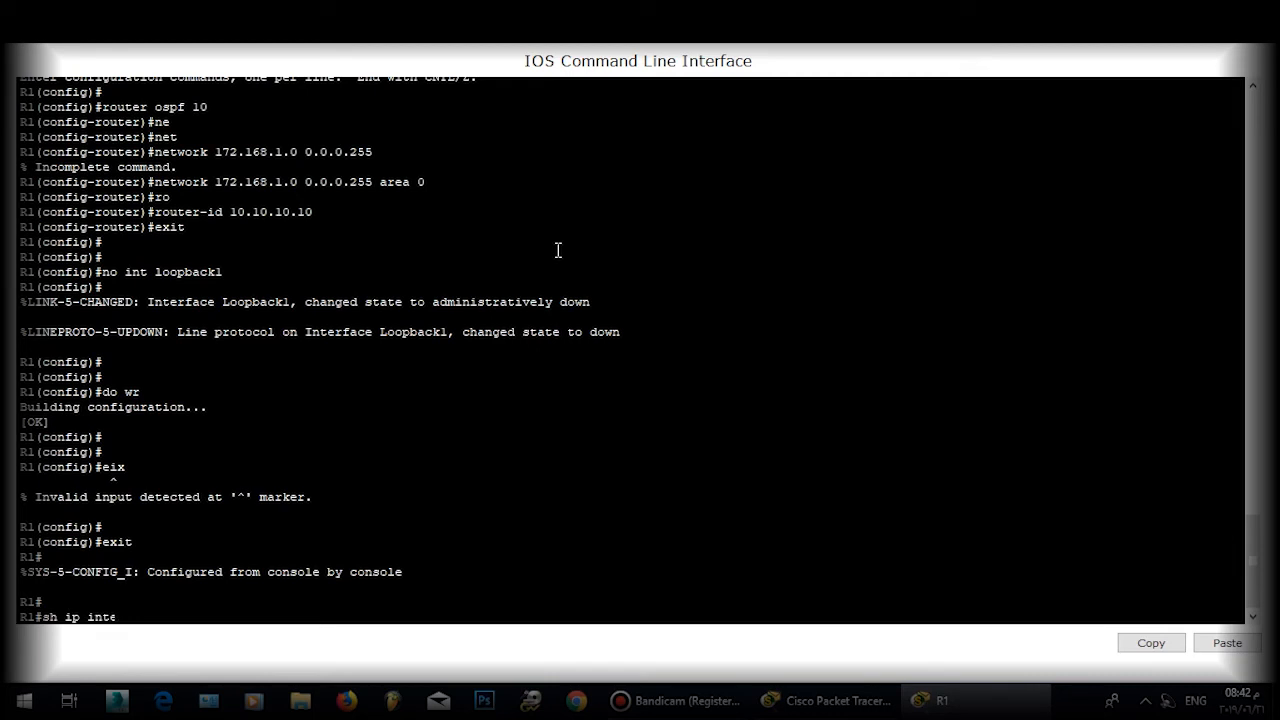
key(Tab)
text(br)
key(Tab)
key(Return)
key(Return)
key(Return)
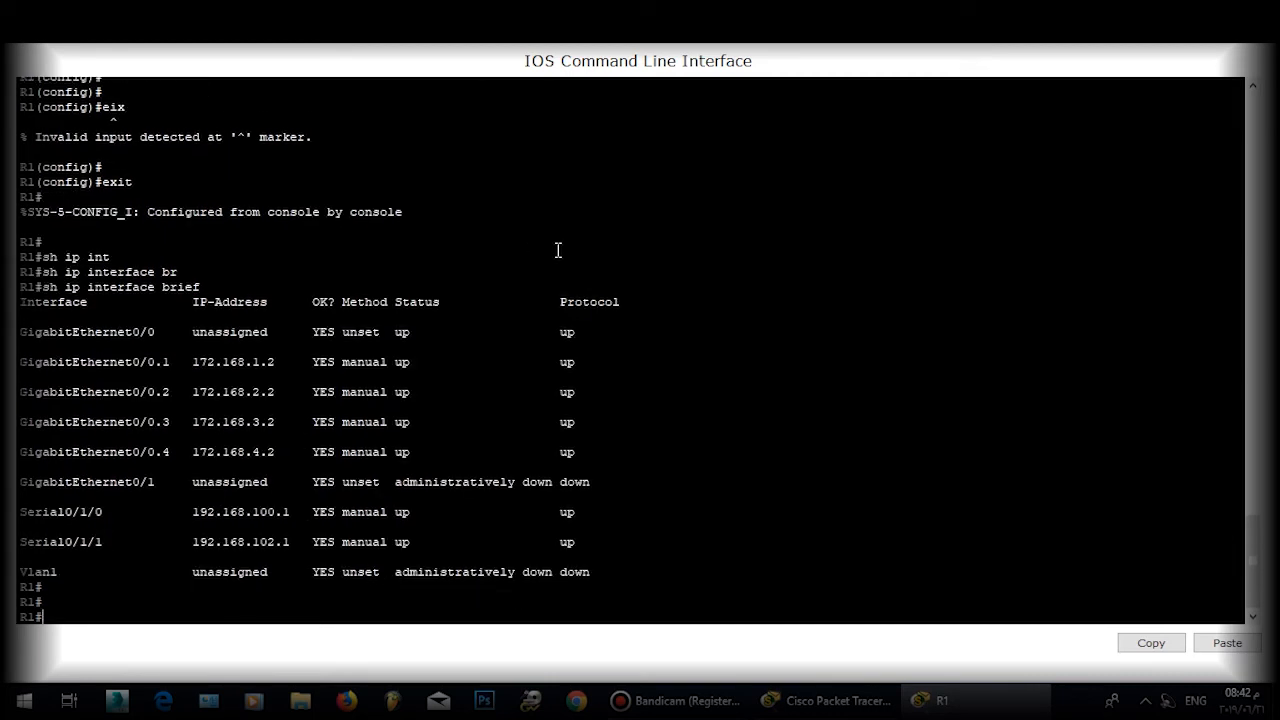
Step: In OSPF 10, add network 192.168.100.1 0.0.0.0 to area 0
text(conf t)
key(Return)
key(Return)
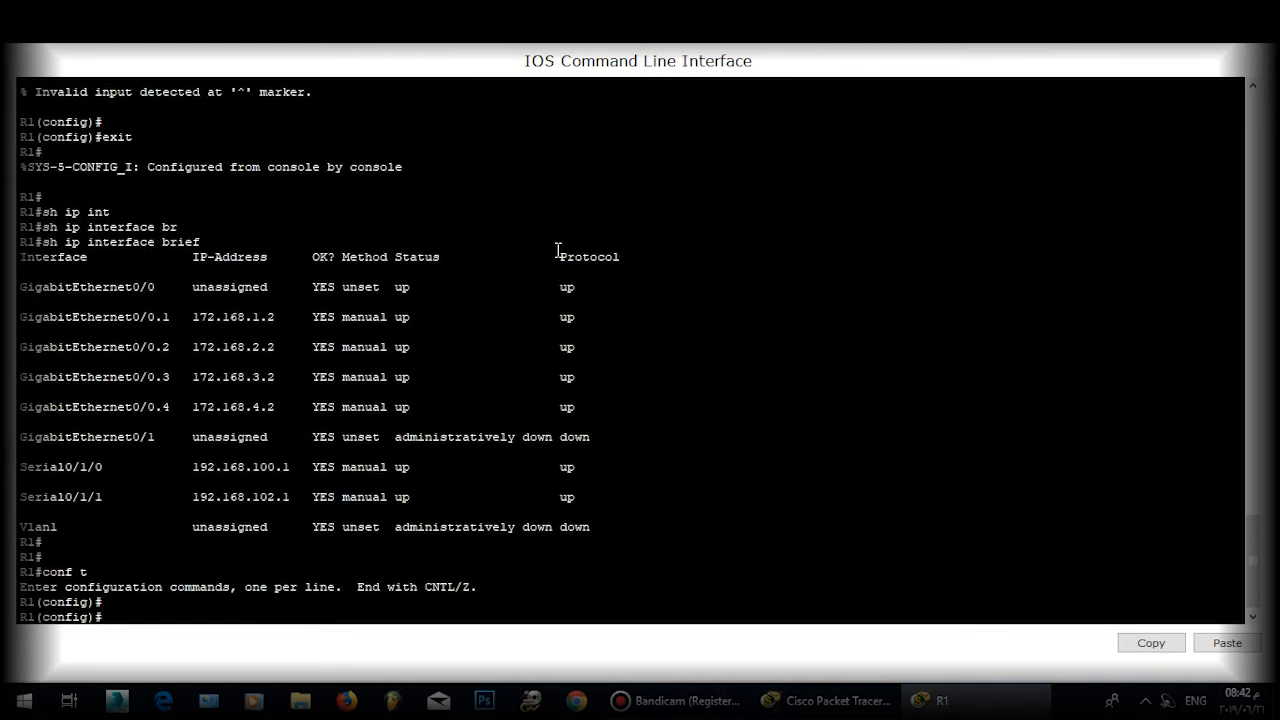
text(router ospf 10)
key(Return)
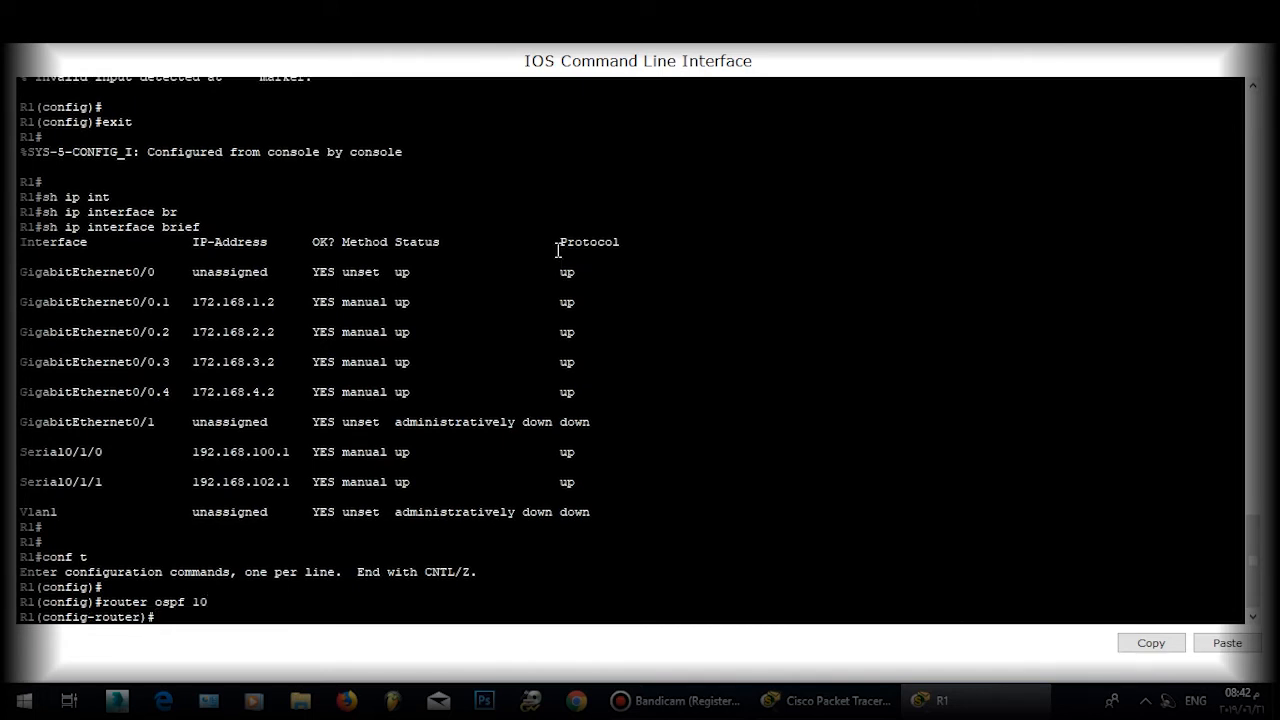
text(net)
key(Tab)
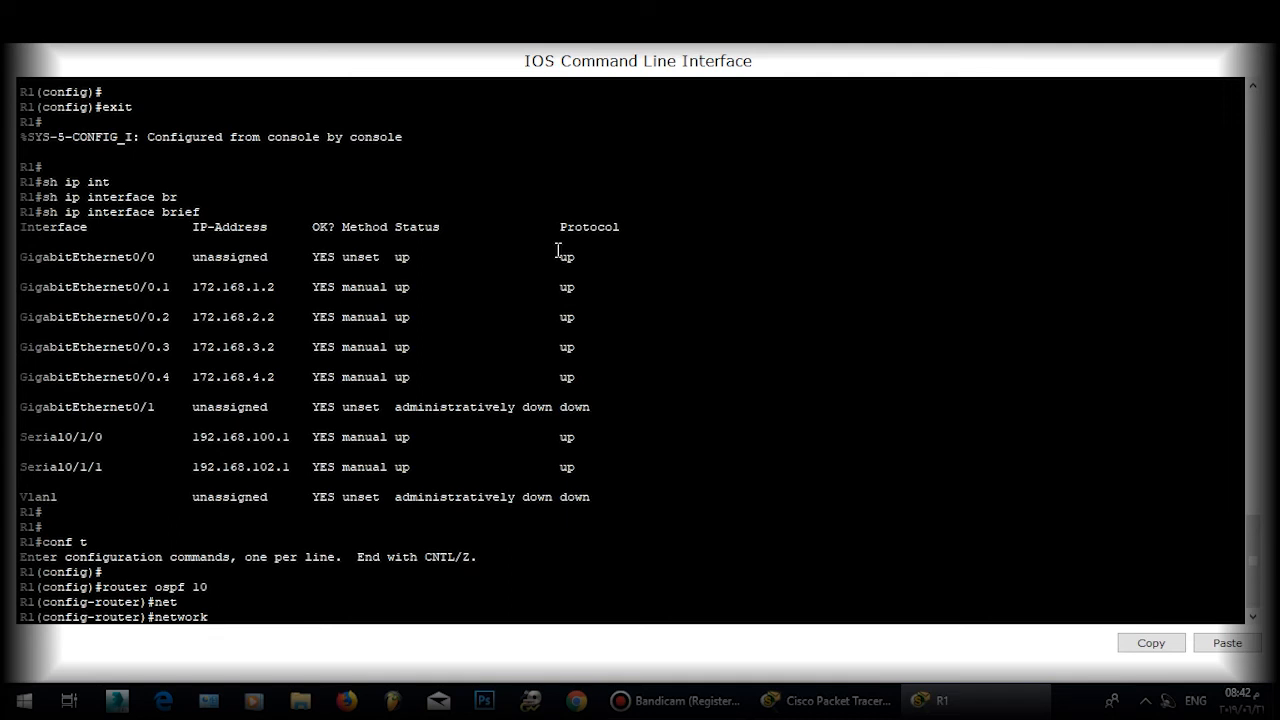
text(192.168.100.1 0.3)
key(BackSpace)
key(BackSpace)
text(0.0.0 are)
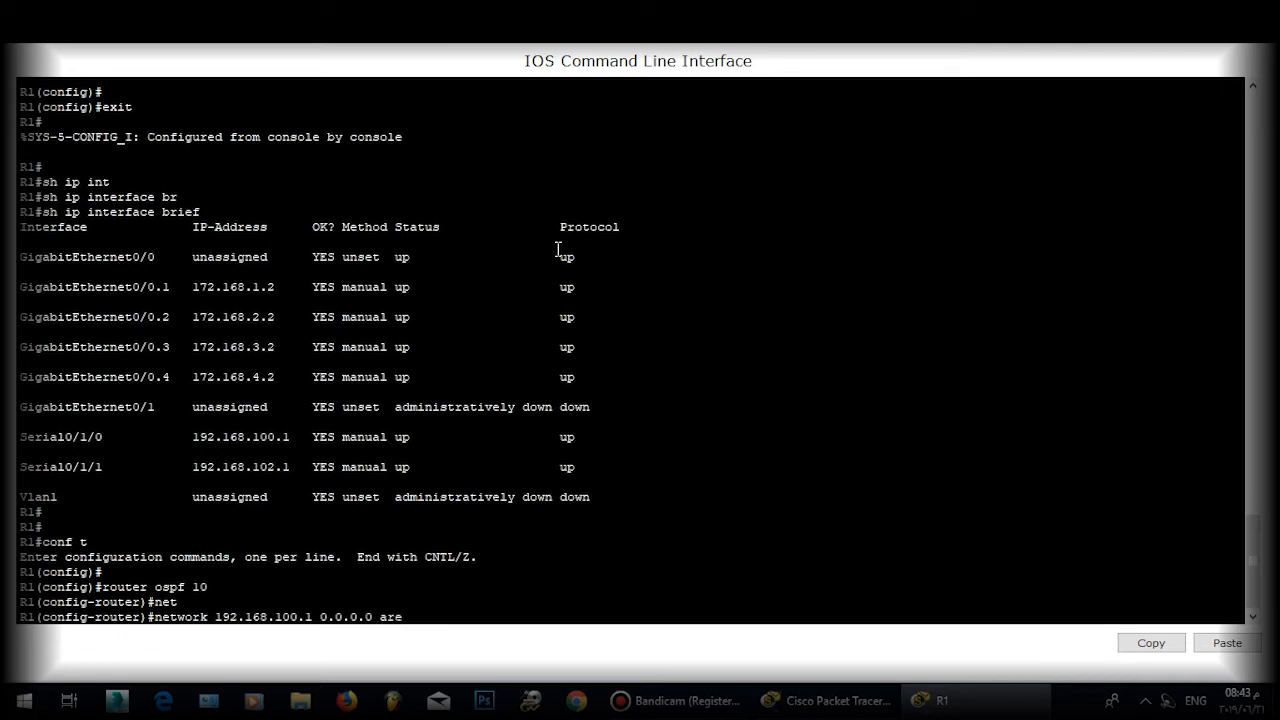
key(Tab)
text(0)
key(Return)
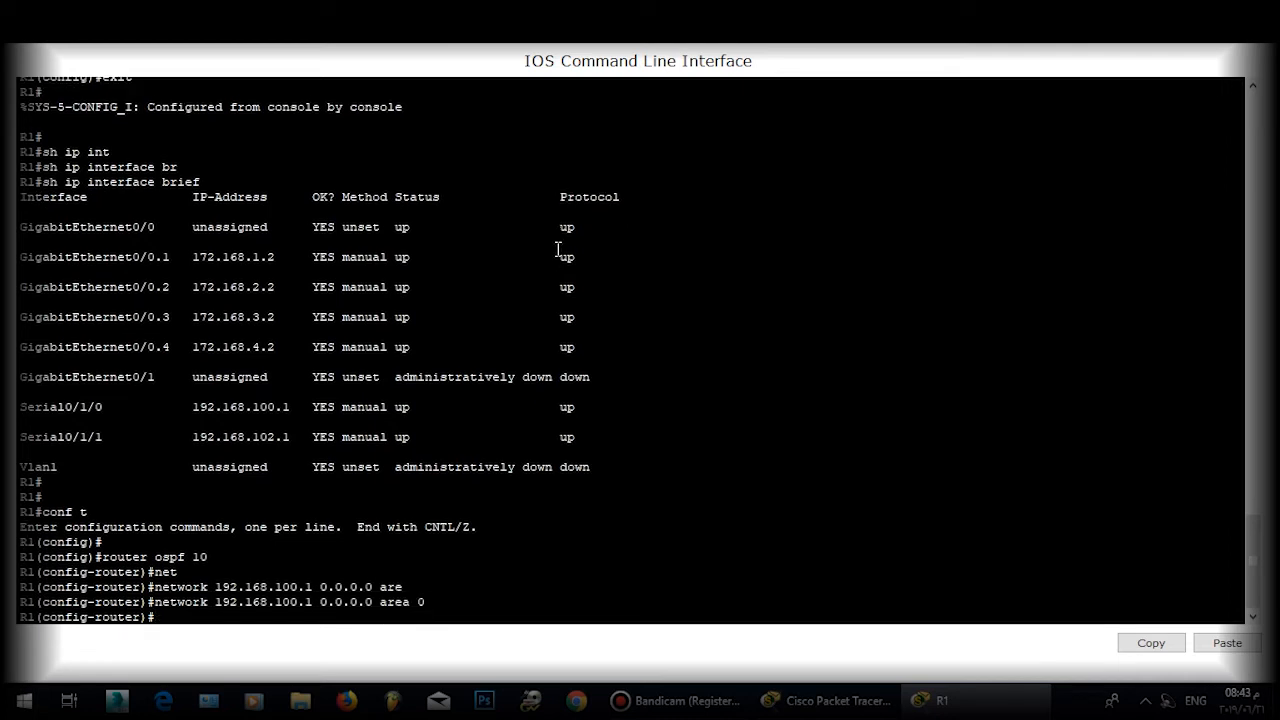
Step: Add network 192.168.102.1 0.0.0.0 to OSPF area 0
text(net)
key(Tab)
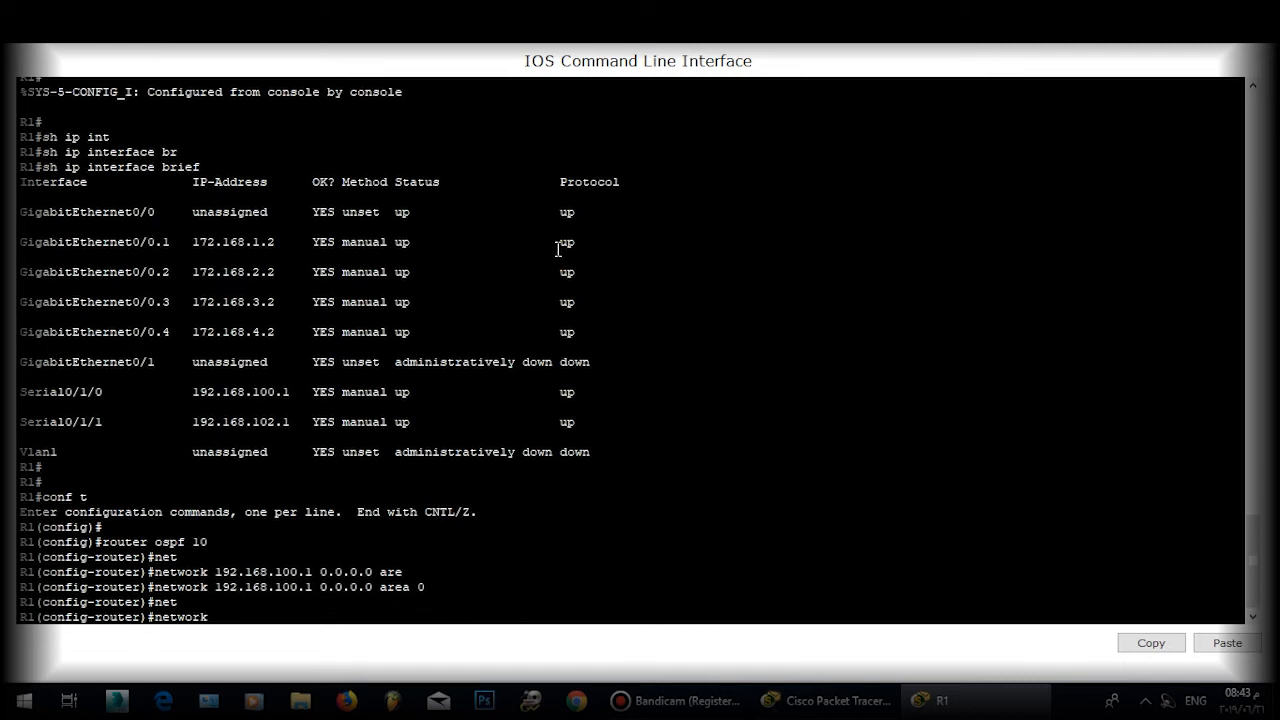
text(192.)
text(168.)
text(10.)
text(2)
text(.1 0.0.0.0)
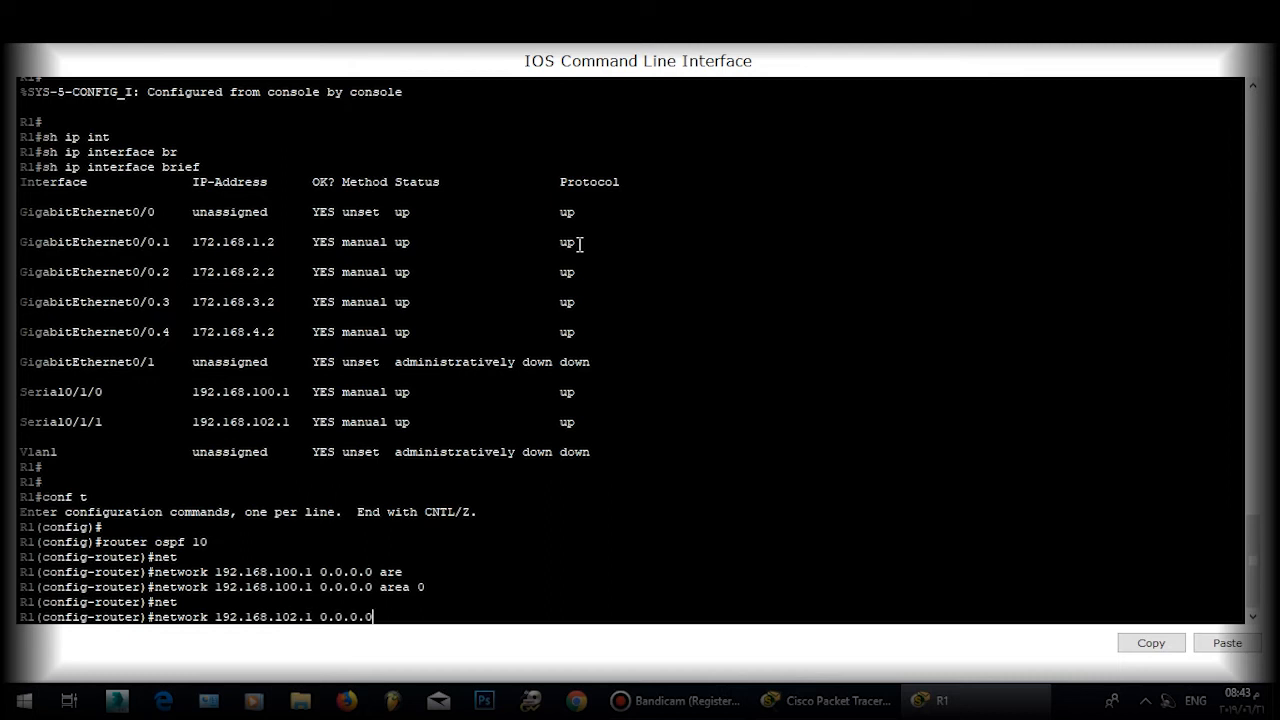
text( are)
key(Tab)
text(0)
key(Return)
key(Return)
key(Return)
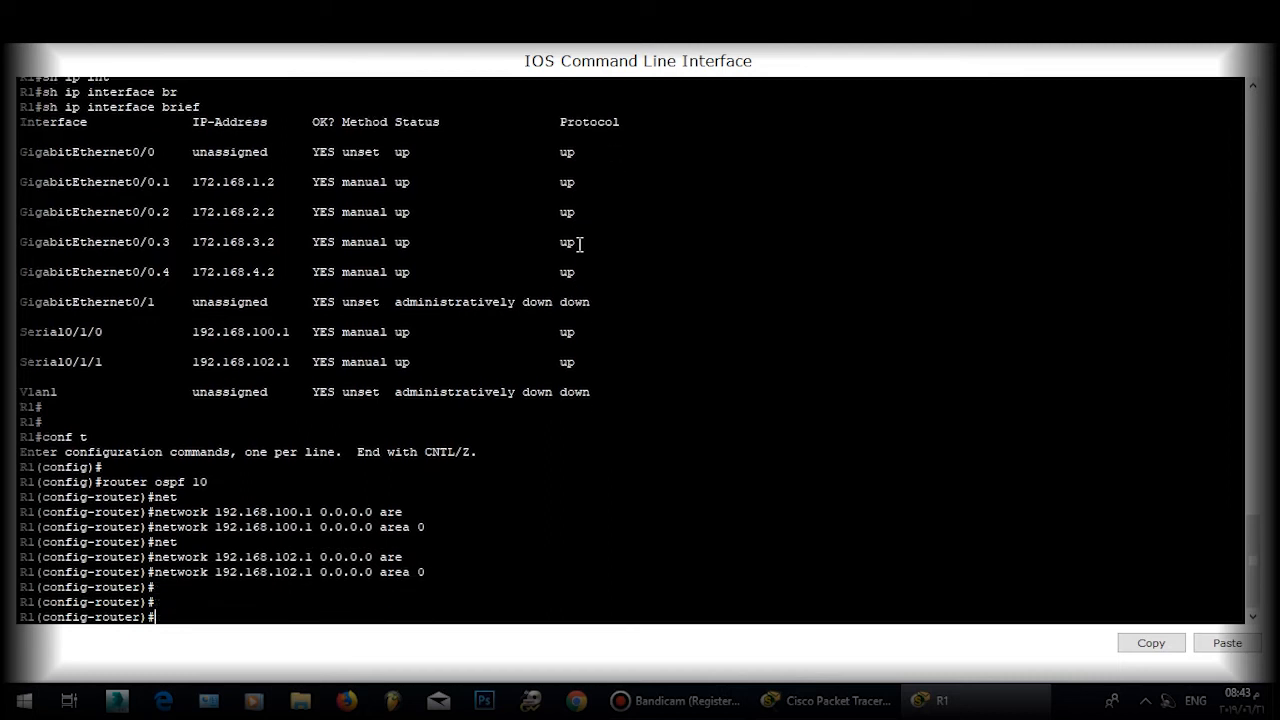
Step: Leave OSPF configuration, save R1's configuration with 'do wr', and close its console
text(exit)
key(Return)
key(Return)
key(Return)
text(dor)
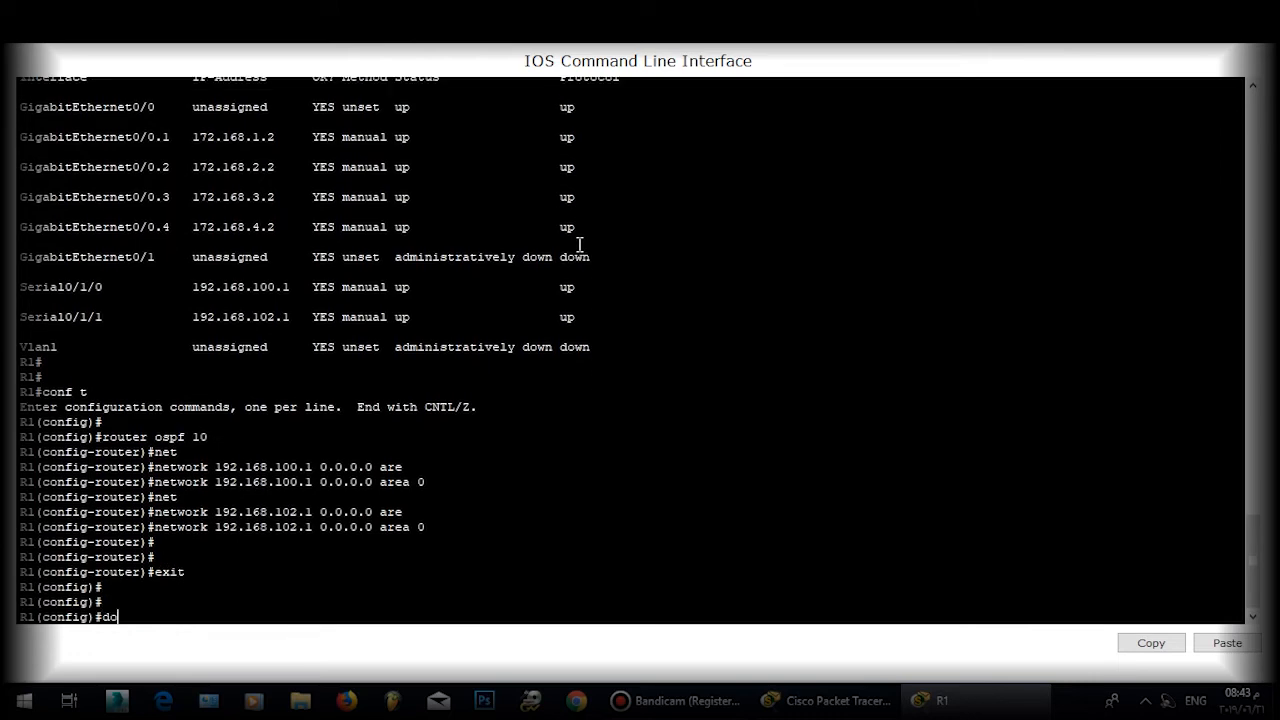
key(BackSpace)
text(wr)
key(Return)
key(Return)
key(Return)
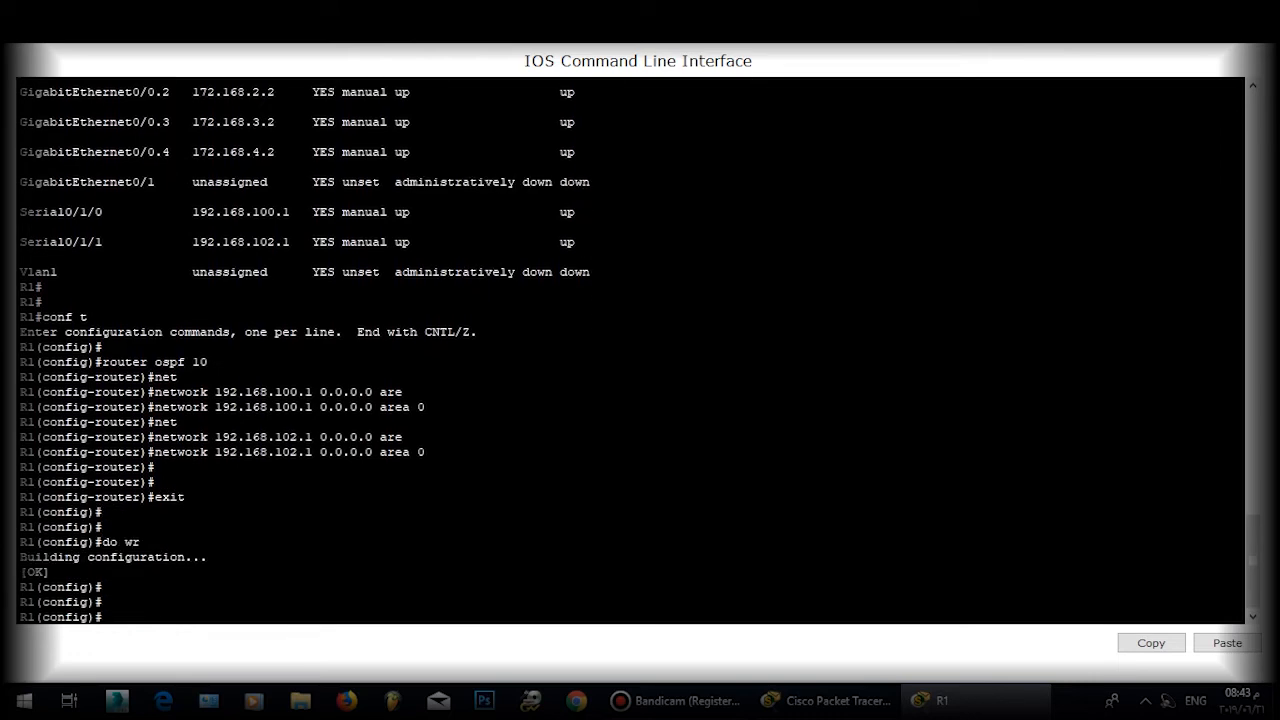
click(1257, 10)
click(545, 215)
Step: Bring R0's console window up and maximize it
click(583, 108)
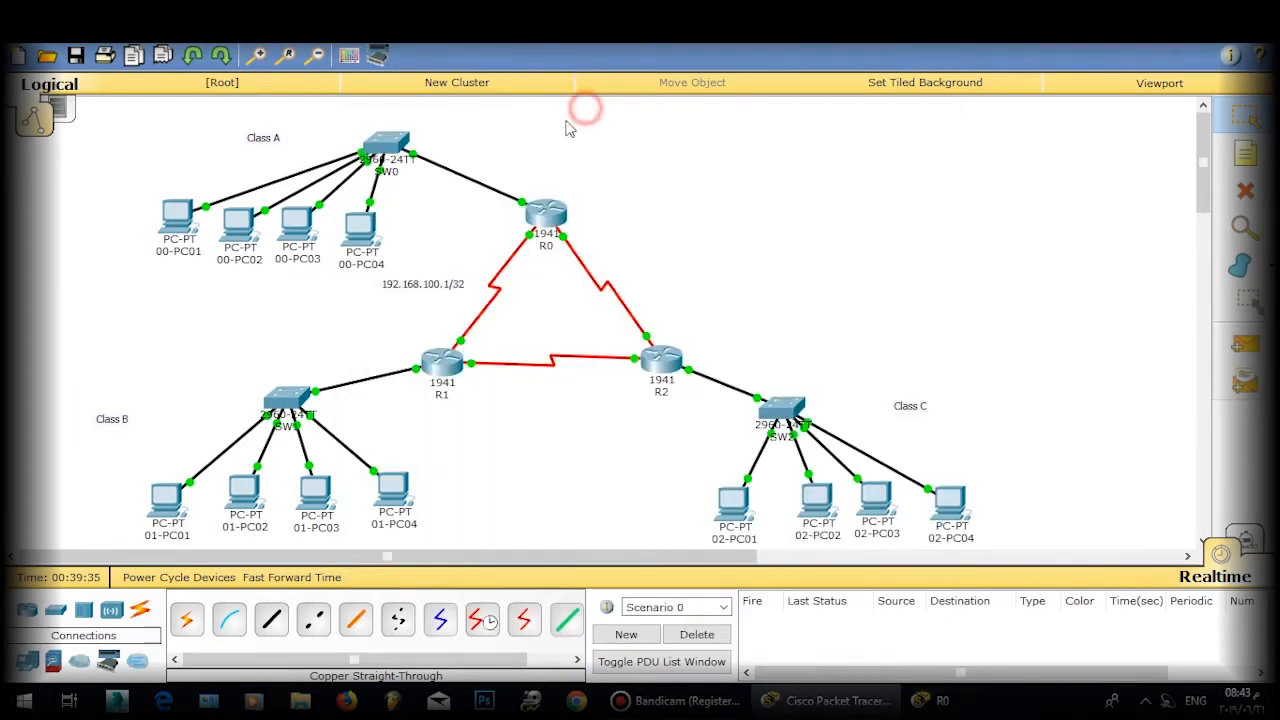
click(935, 700)
drag(666, 111, 683, 46)
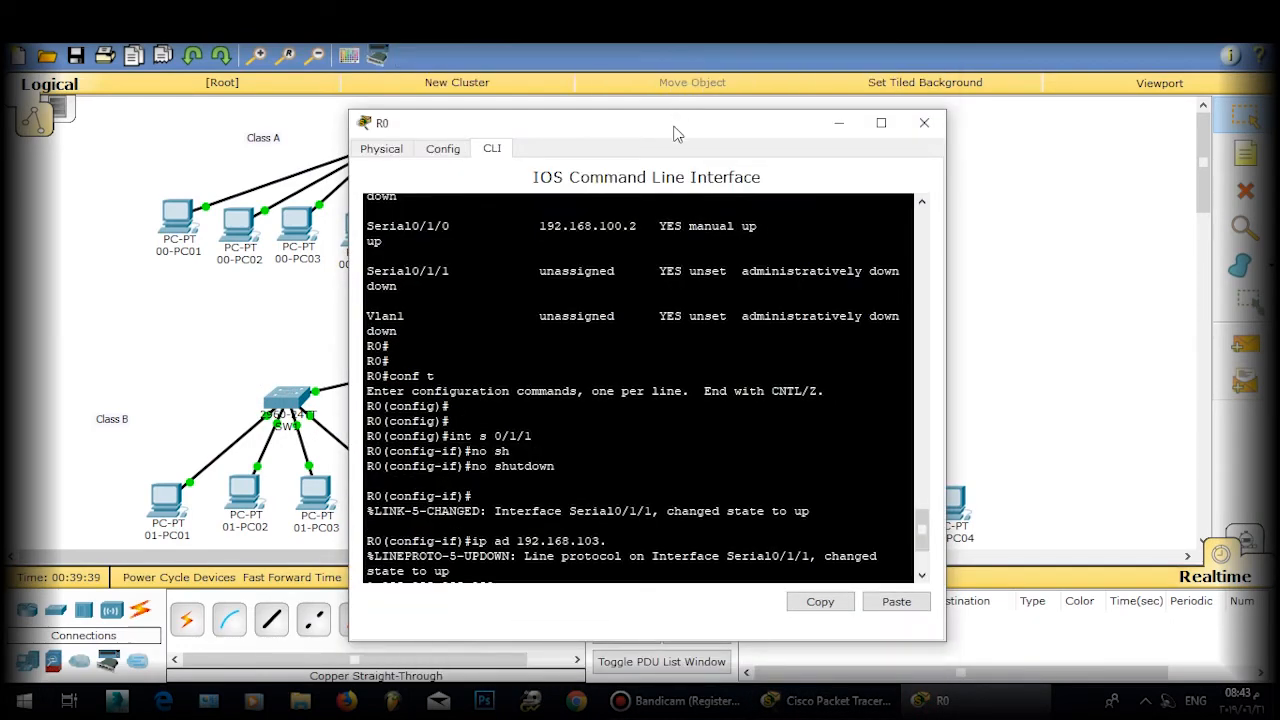
double_click(674, 127)
Step: Exit to the prompt and run 'show ip interface brief' on R0
key(Return)
key(Return)
key(Return)
text(e)
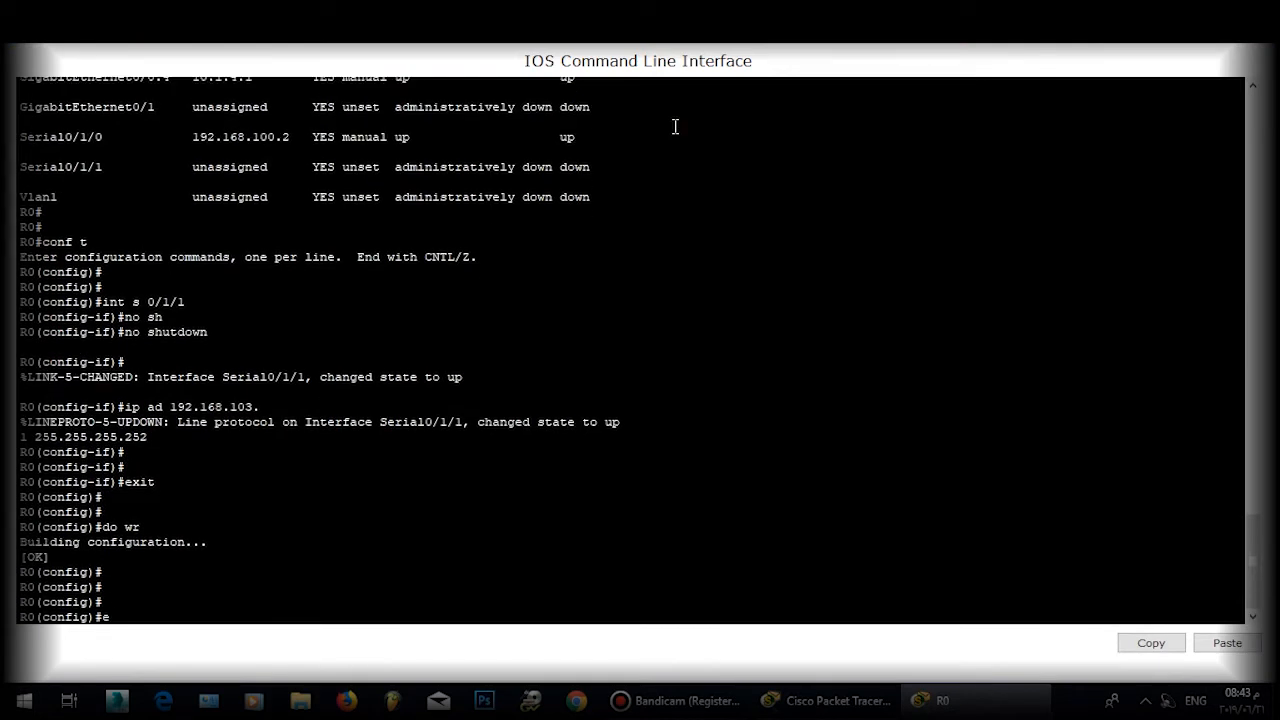
text(xit)
key(Return)
text(sh i)
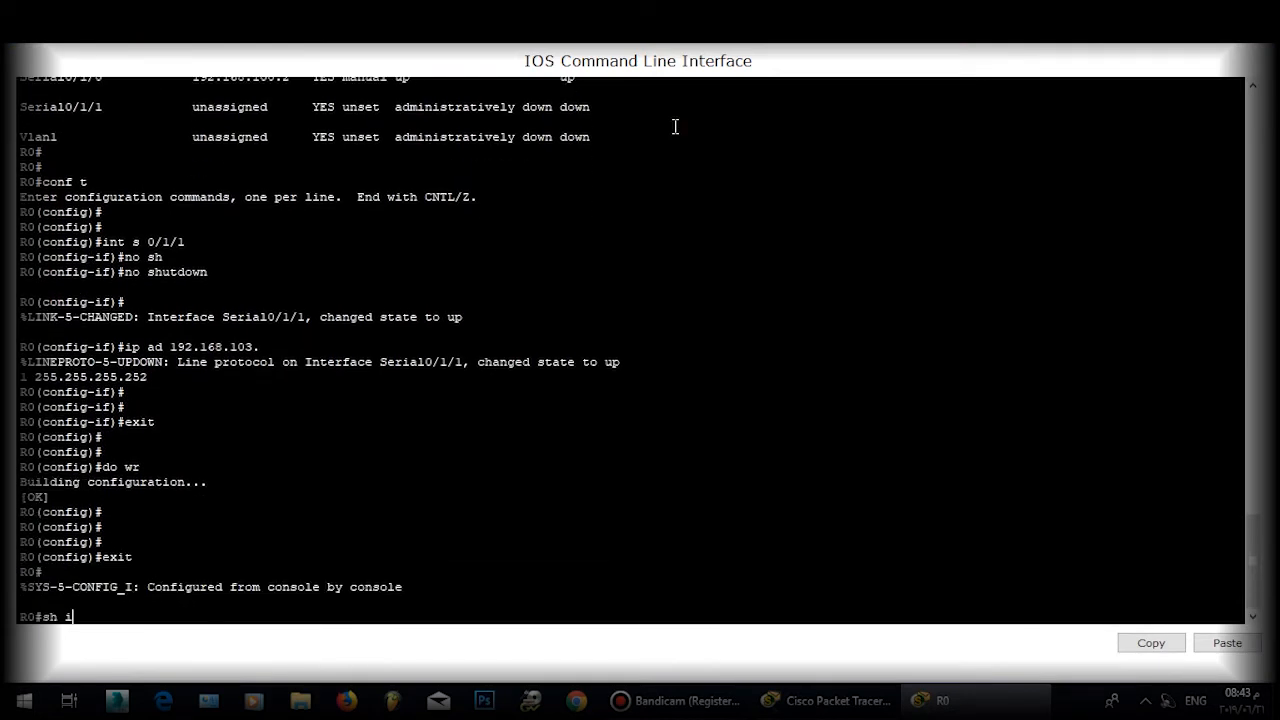
text(nt)
key(Tab)
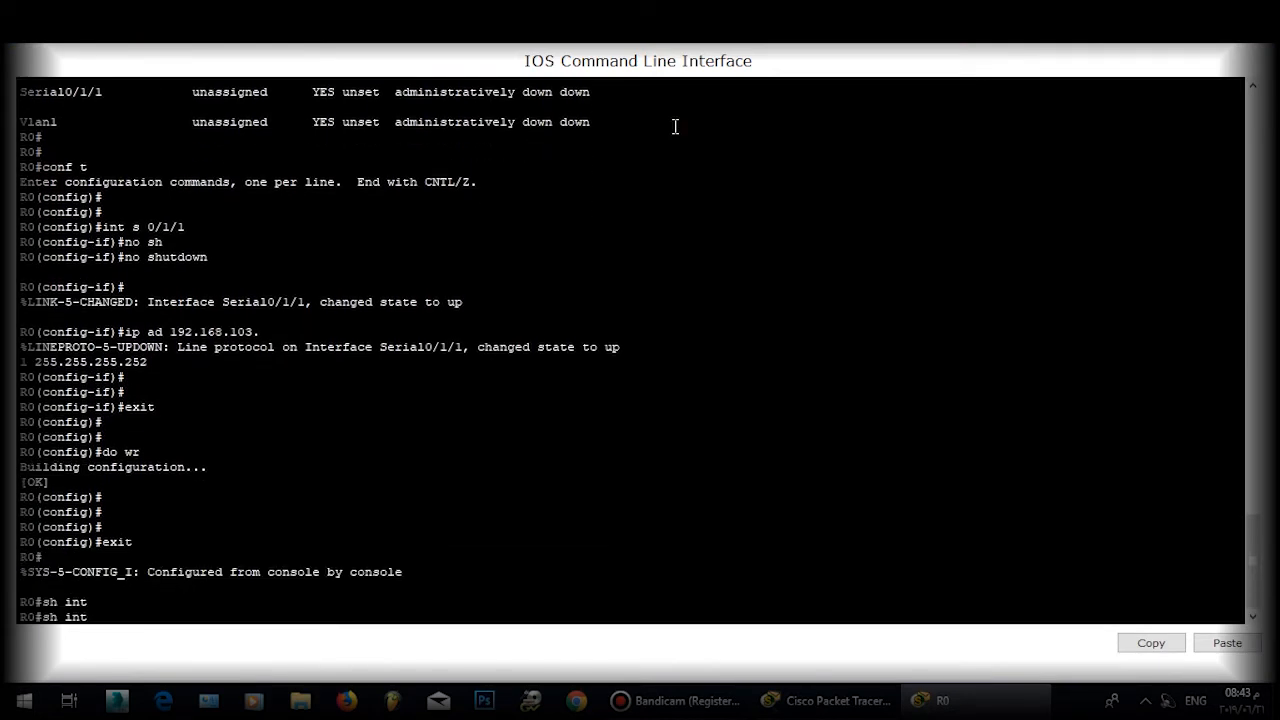
key(BackSpace)
key(BackSpace)
key(BackSpace)
text(ip oin)
key(BackSpace)
key(BackSpace)
key(BackSpace)
text(int f)
key(Tab)
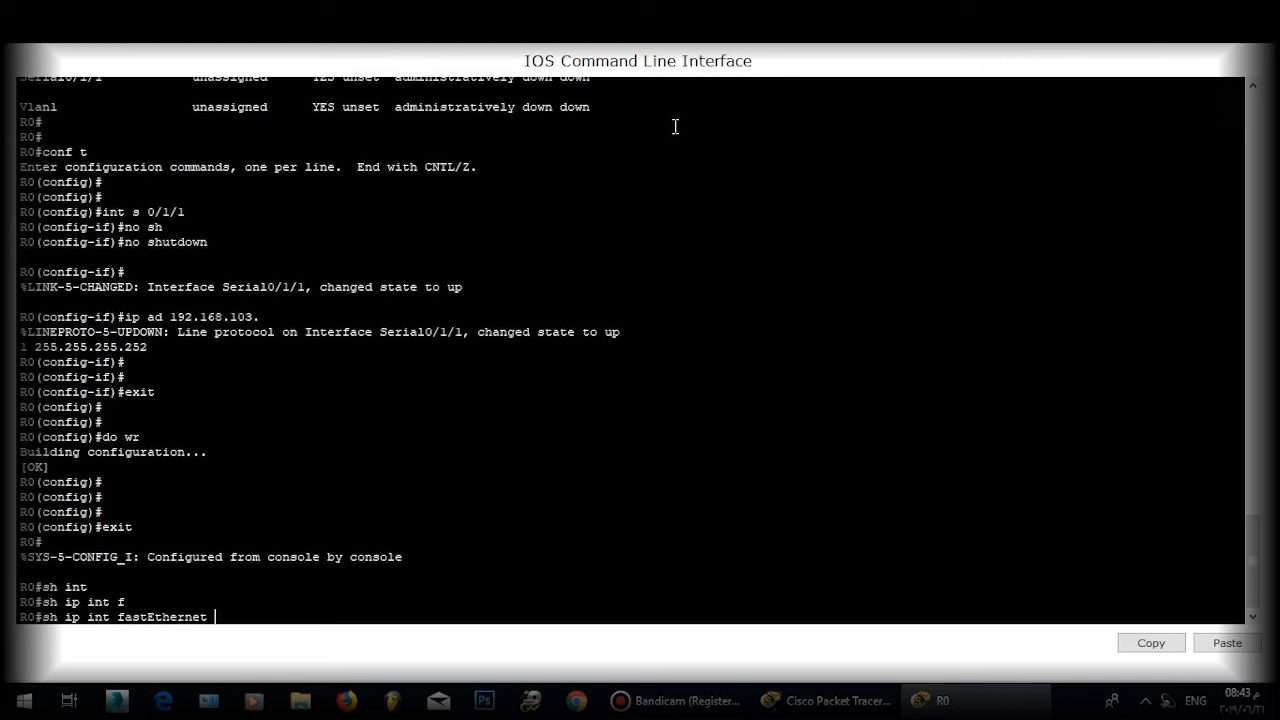
key(BackSpace)
key(BackSpace)
key(BackSpace)
key(BackSpace)
key(BackSpace)
key(BackSpace)
key(BackSpace)
key(BackSpace)
key(BackSpace)
key(BackSpace)
key(BackSpace)
text(b)
key(Tab)
key(Return)
key(Return)
key(Return)
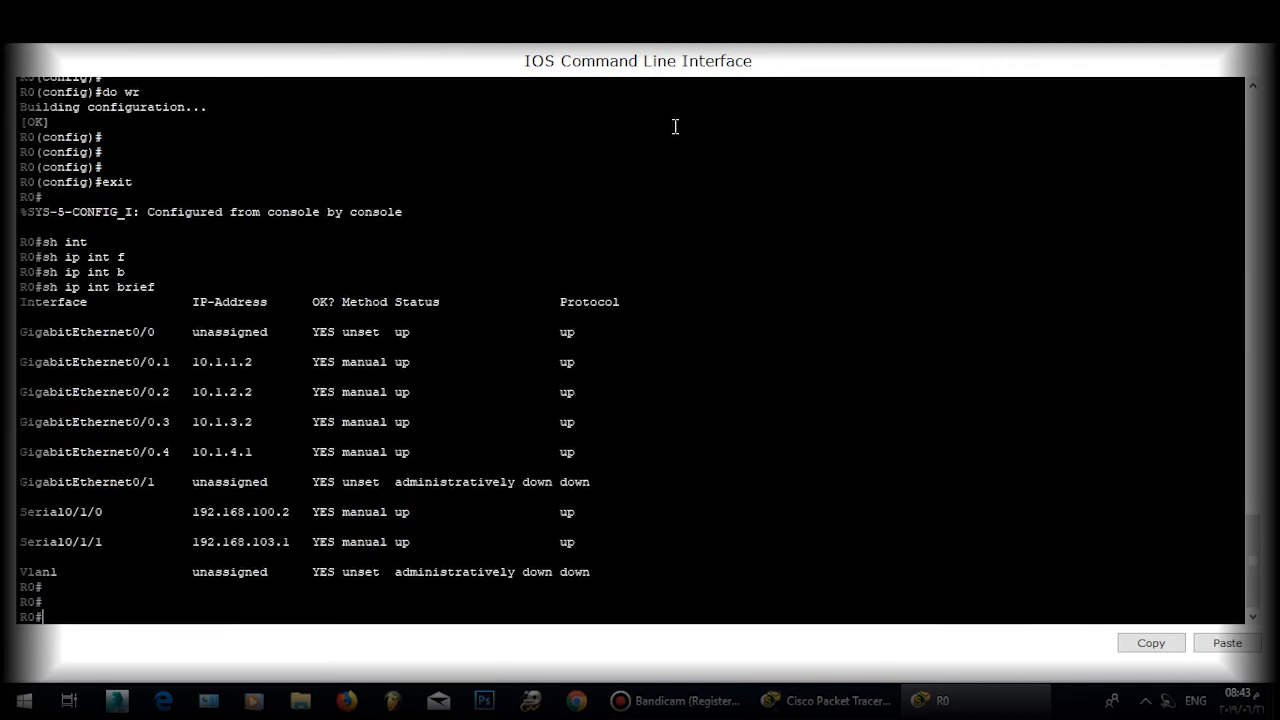
Step: Enter global configuration on R0 and start OSPF process 20
text(conf t)
key(Return)
key(Return)
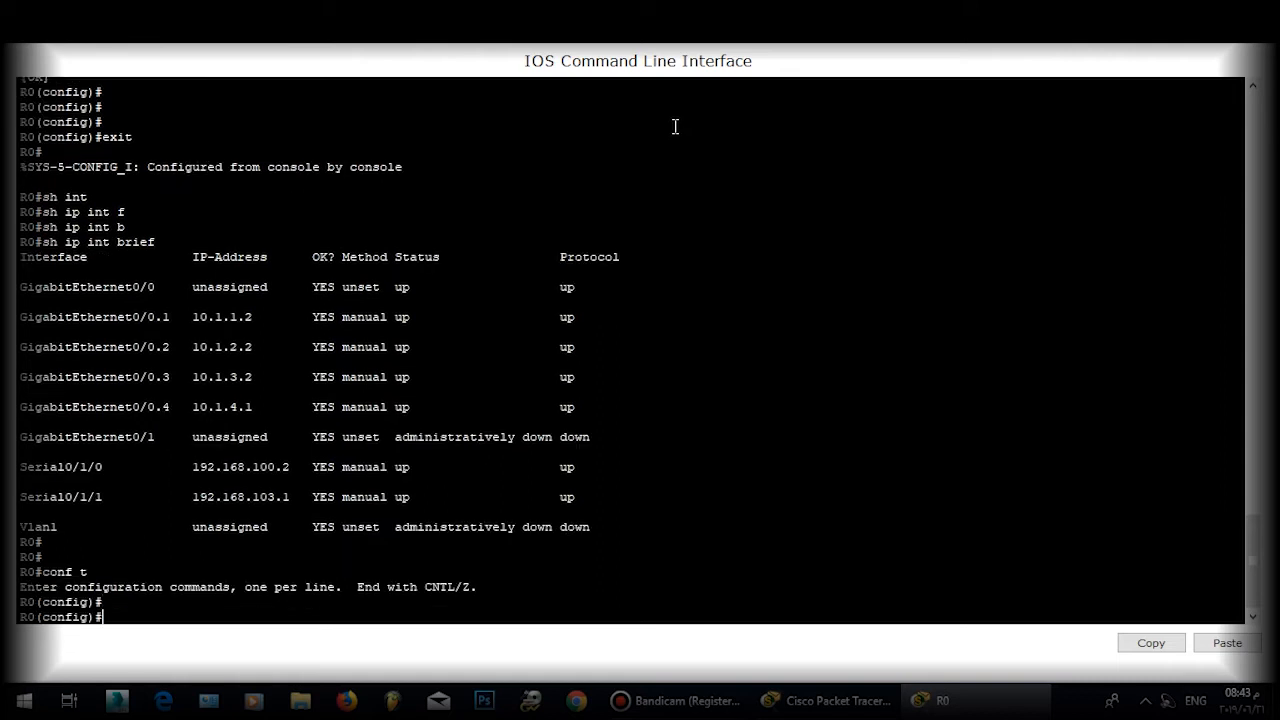
text(routert)
key(BackSpace)
text(ospff)
key(BackSpace)
text(20)
key(Return)
Step: Advertise network 10.1.1.0 0.0.0.255 in area 0, correcting a mistyped area 01
text(net)
key(Tab)
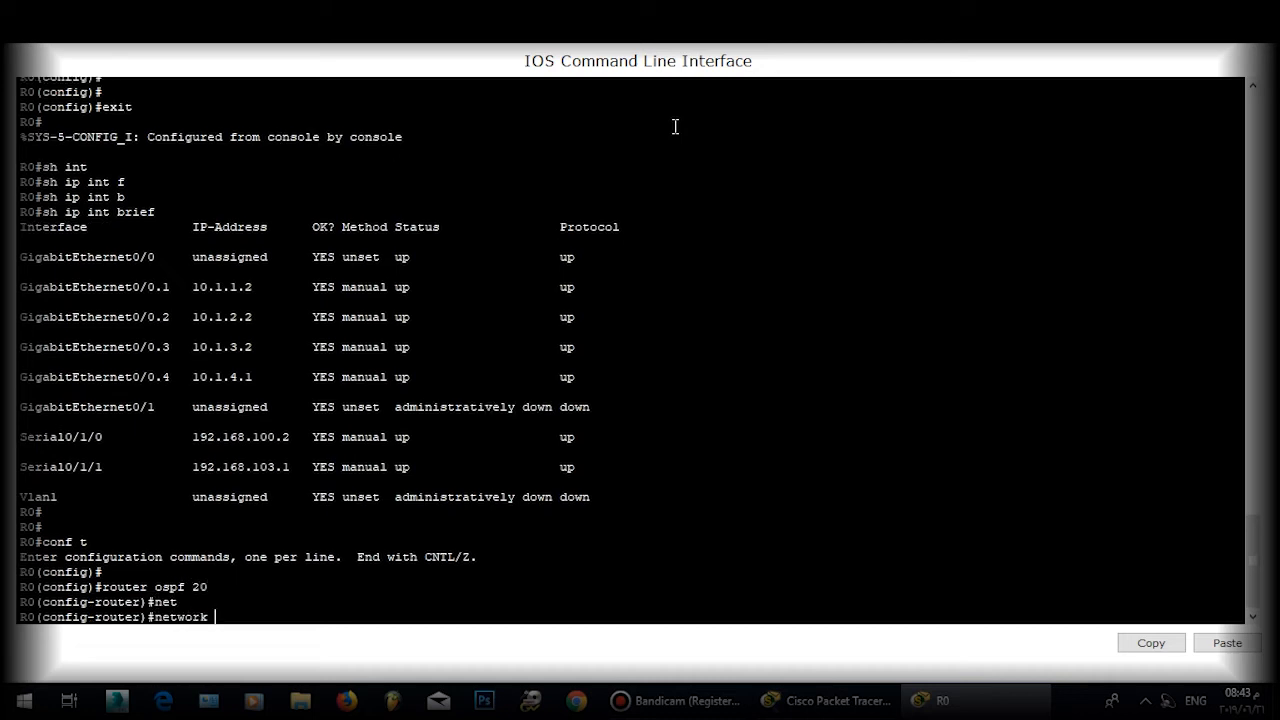
text(10.1.1.0 0.0.0.255 are)
key(Tab)
text(01)
key(Return)
key(Up)
key(BackSpace)
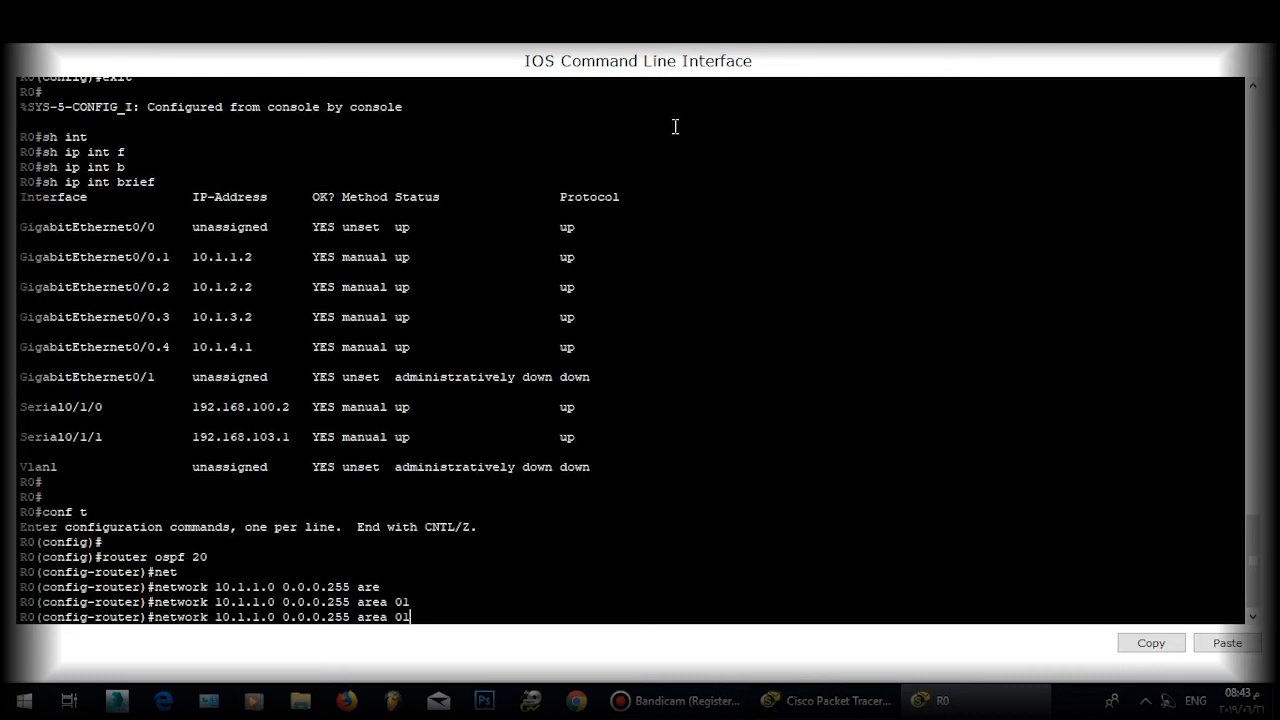
key(Return)
key(Return)
key(Return)
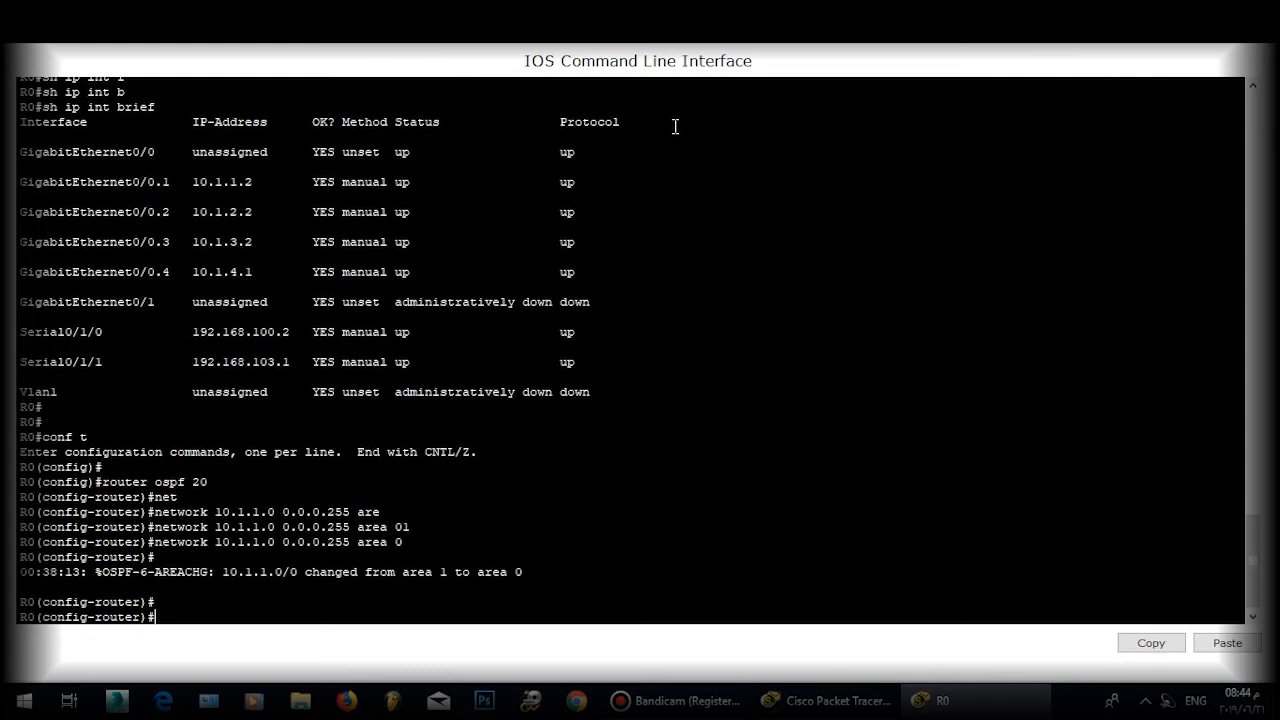
Step: Add network 192.168.100.2 0.0.0.0 to OSPF area 0
text(ne)
key(Tab)
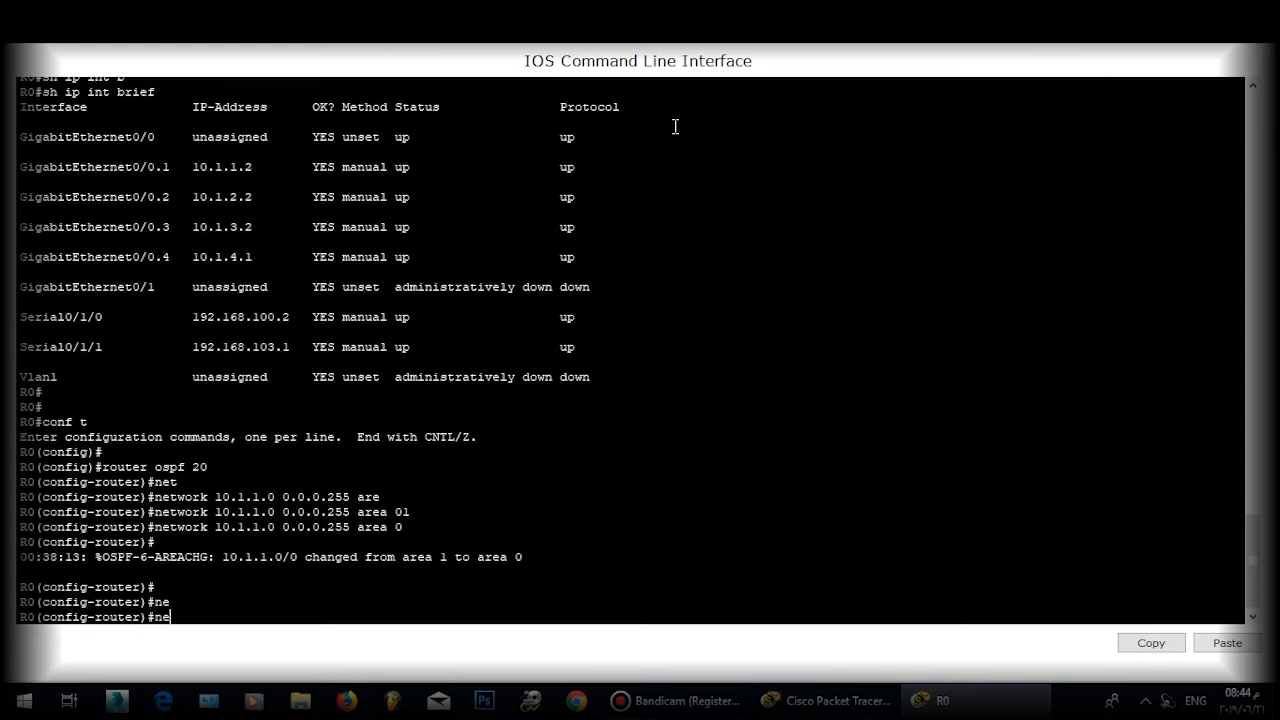
text(t)
key(Tab)
text(19)
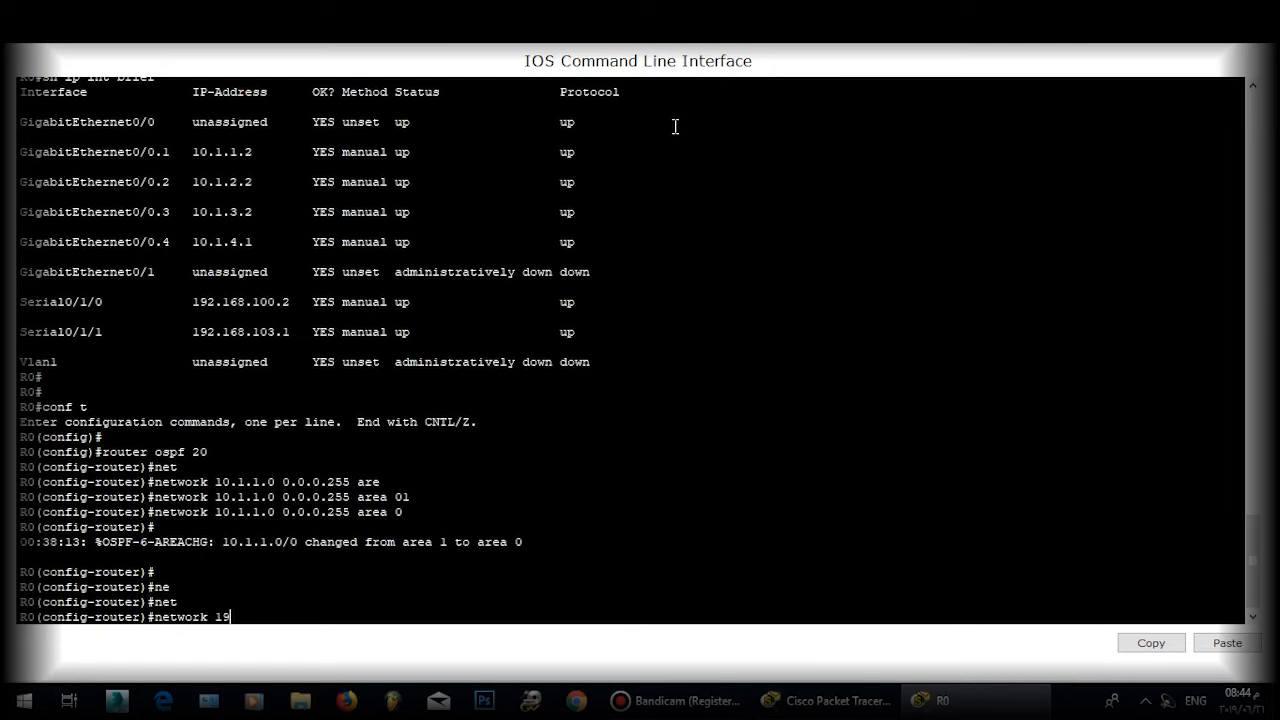
text(2.168.100.2 0.0.0.0 are)
key(Tab)
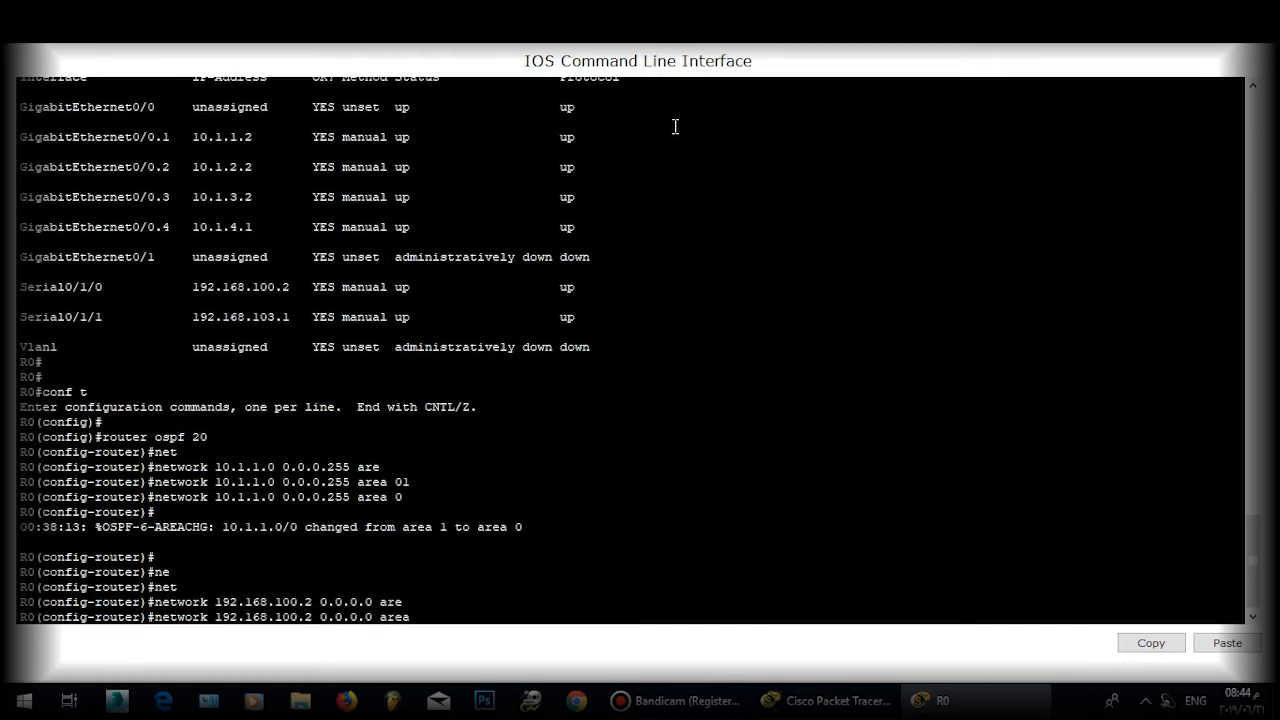
text(0)
key(Return)
key(Return)
Step: Add network 192.168.103.1 0.0.0.0 to OSPF area 0
text(net)
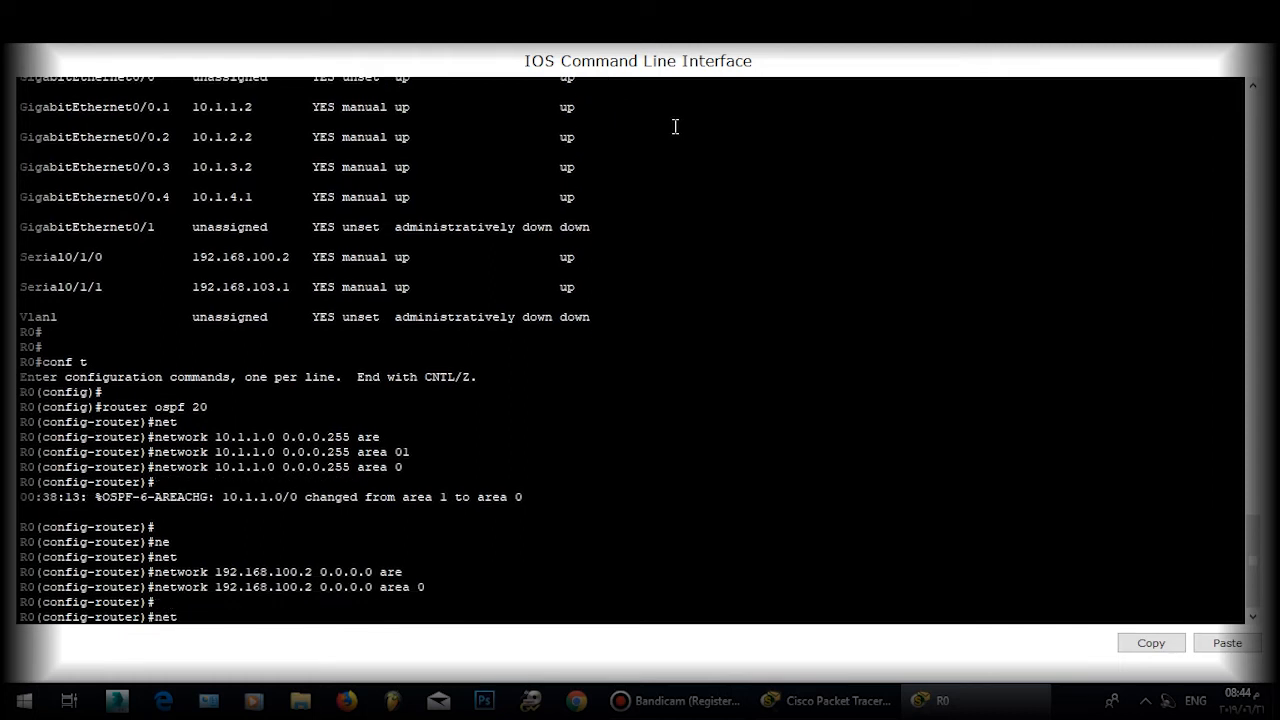
key(Tab)
text(192)
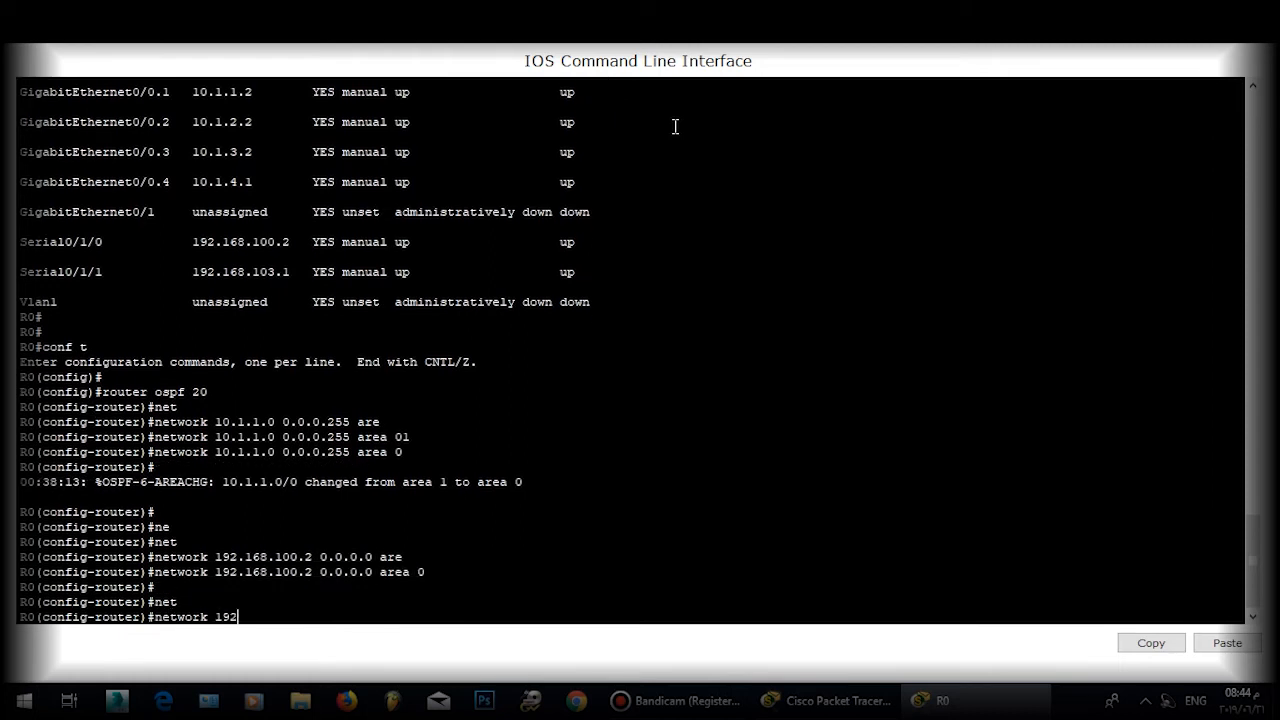
text(.168.103.)
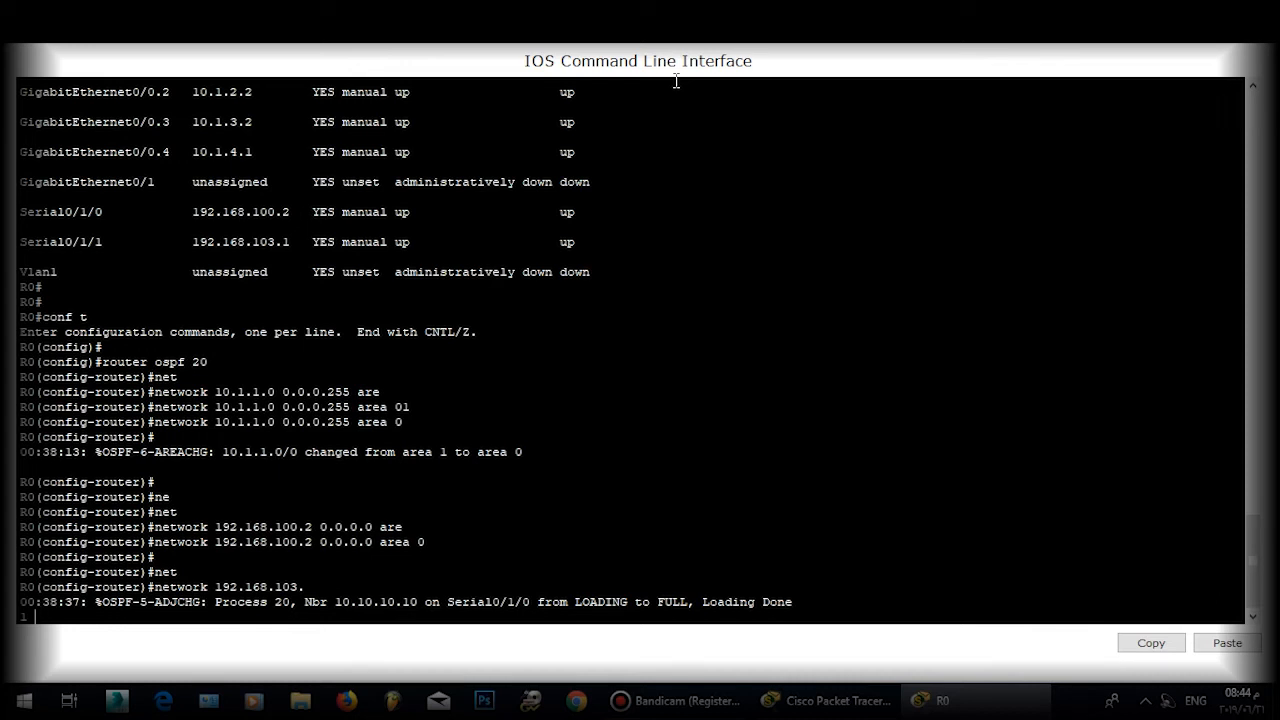
text(0.0.0.0 are)
key(Tab)
text(0)
key(Return)
key(Return)
key(Return)
key(Return)
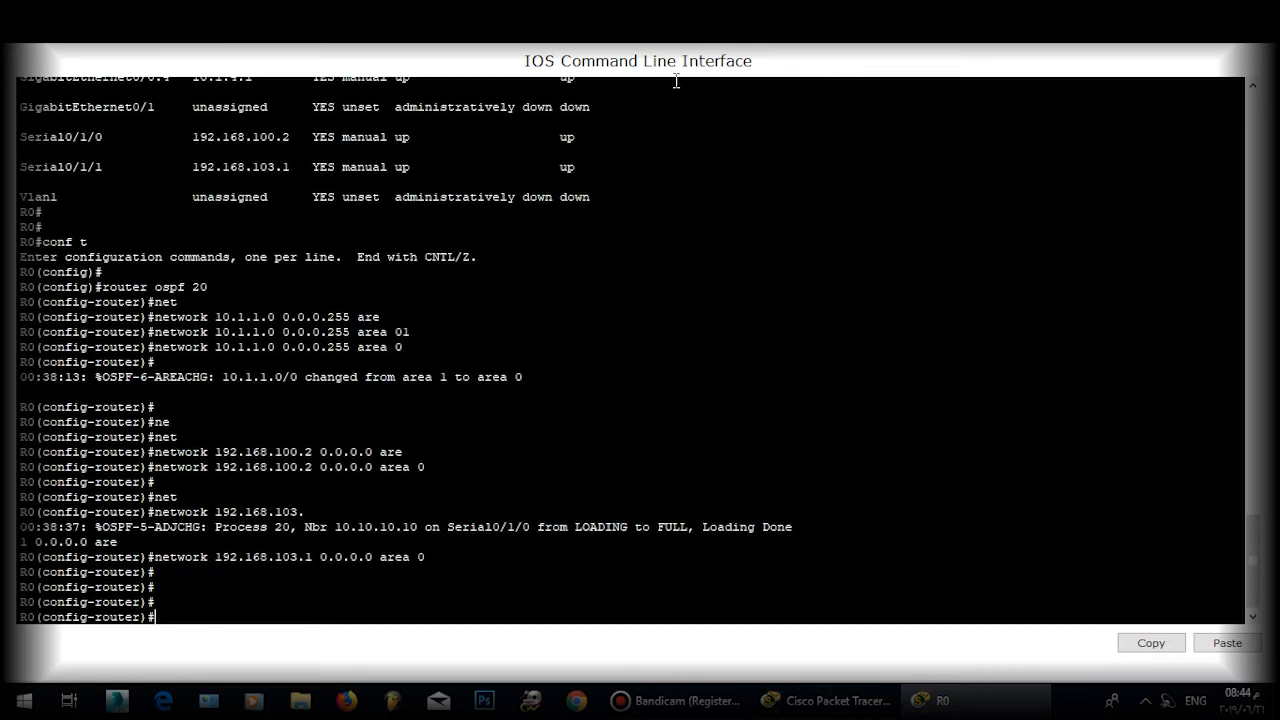
Step: Set R0's OSPF router ID to 20.20.20.20
text(rt)
key(BackSpace)
text(oy)
key(Tab)
key(BackSpace)
key(Tab)
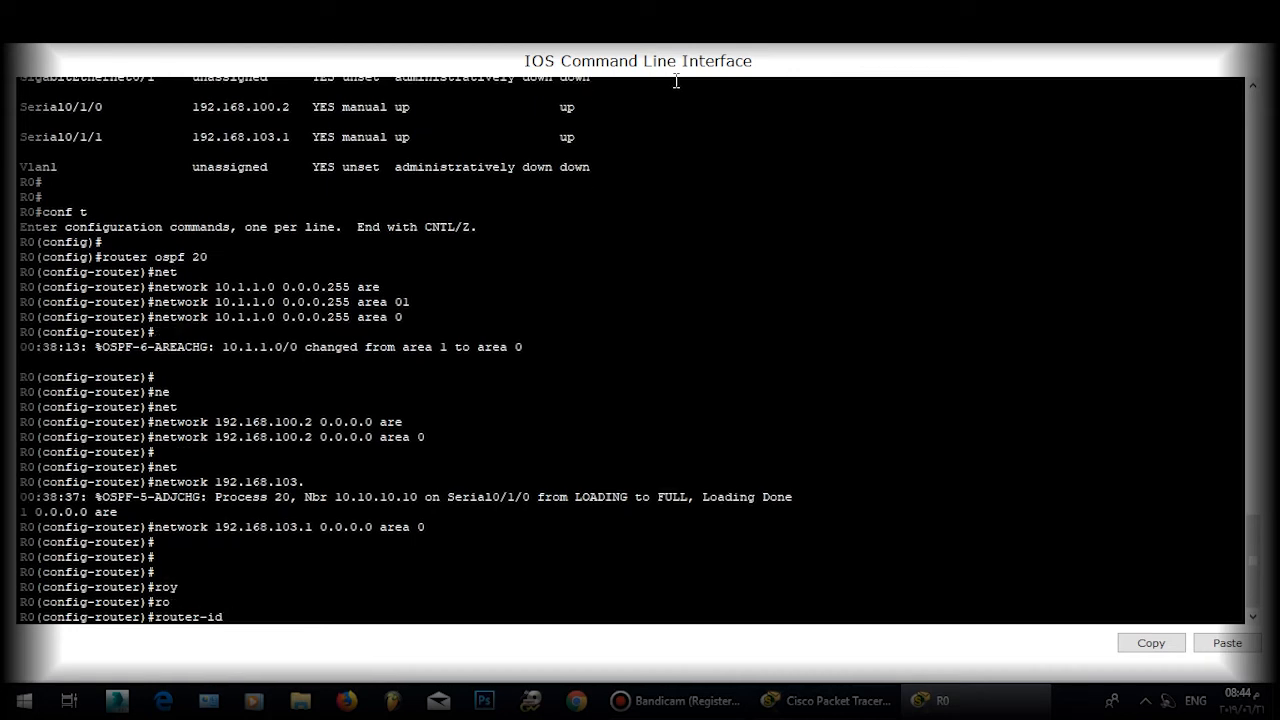
text(20.20.20.200)
key(BackSpace)
key(Return)
key(Return)
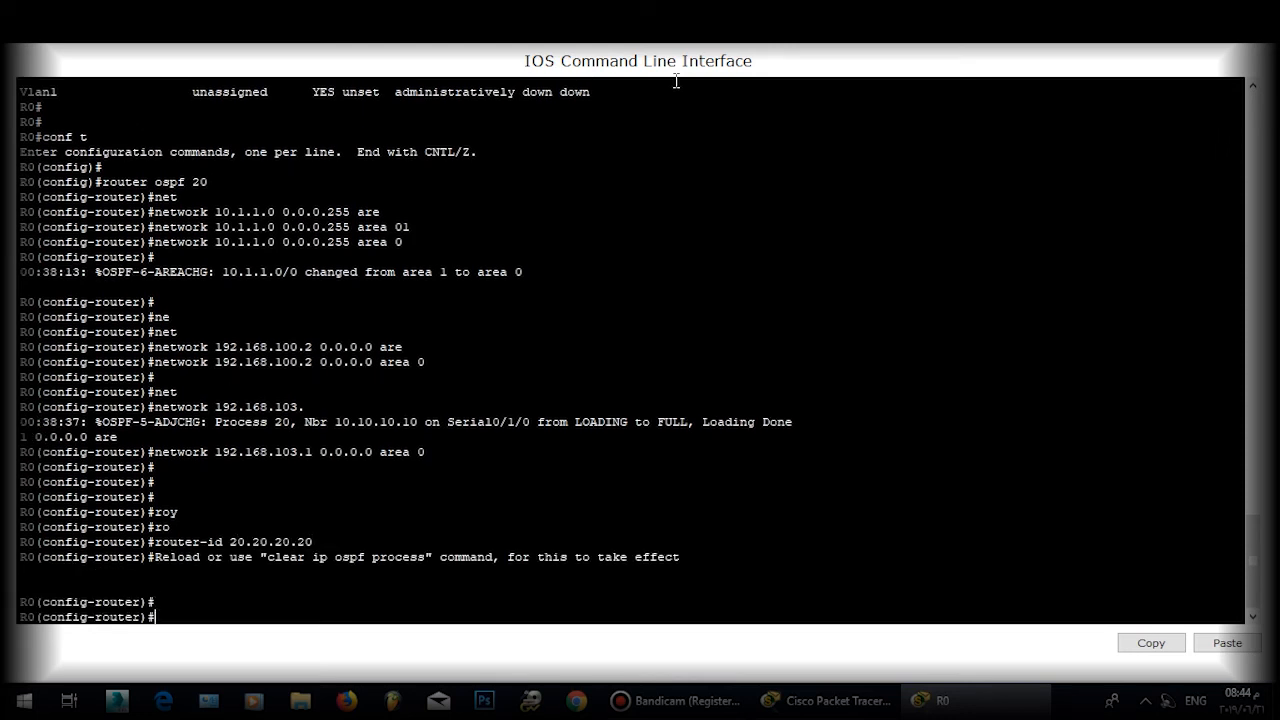
Step: Leave OSPF configuration and save R0's configuration with 'do wr'
text(exit)
key(Return)
key(Return)
text(do wr)
key(Return)
key(Return)
key(Return)
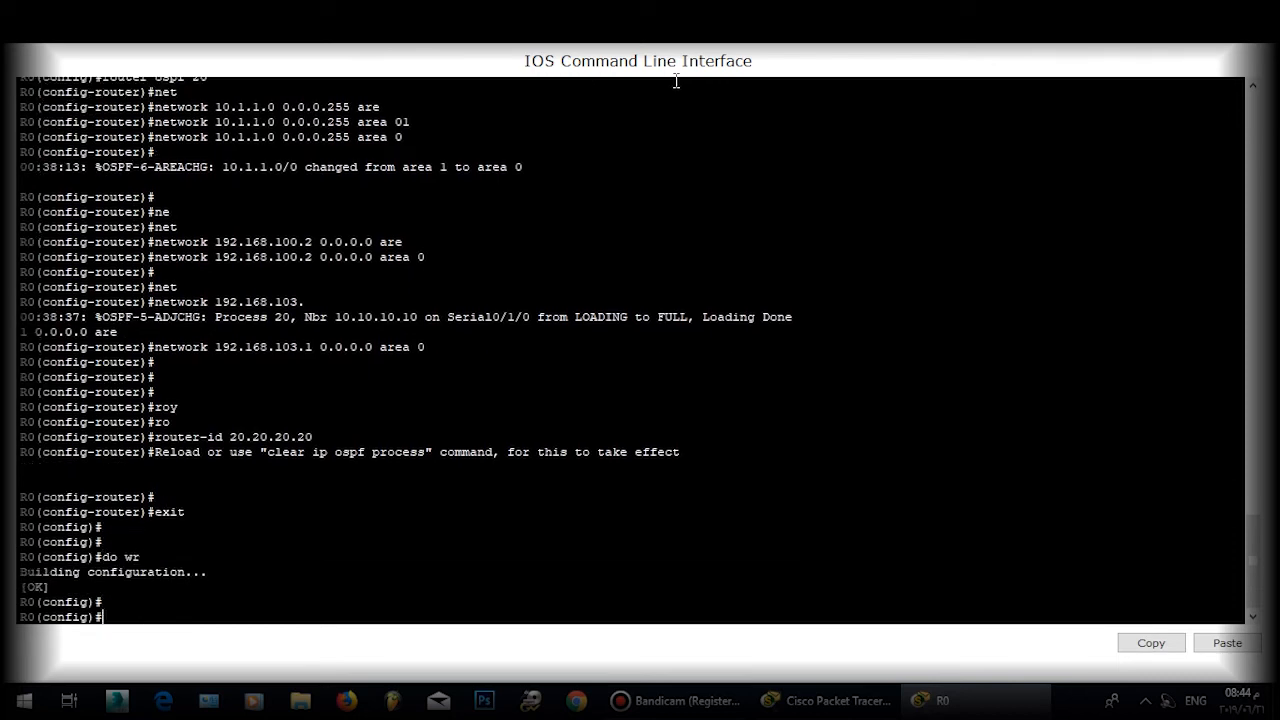
Step: Switch from R0's console to R2's console and exit configuration mode
click(1258, 10)
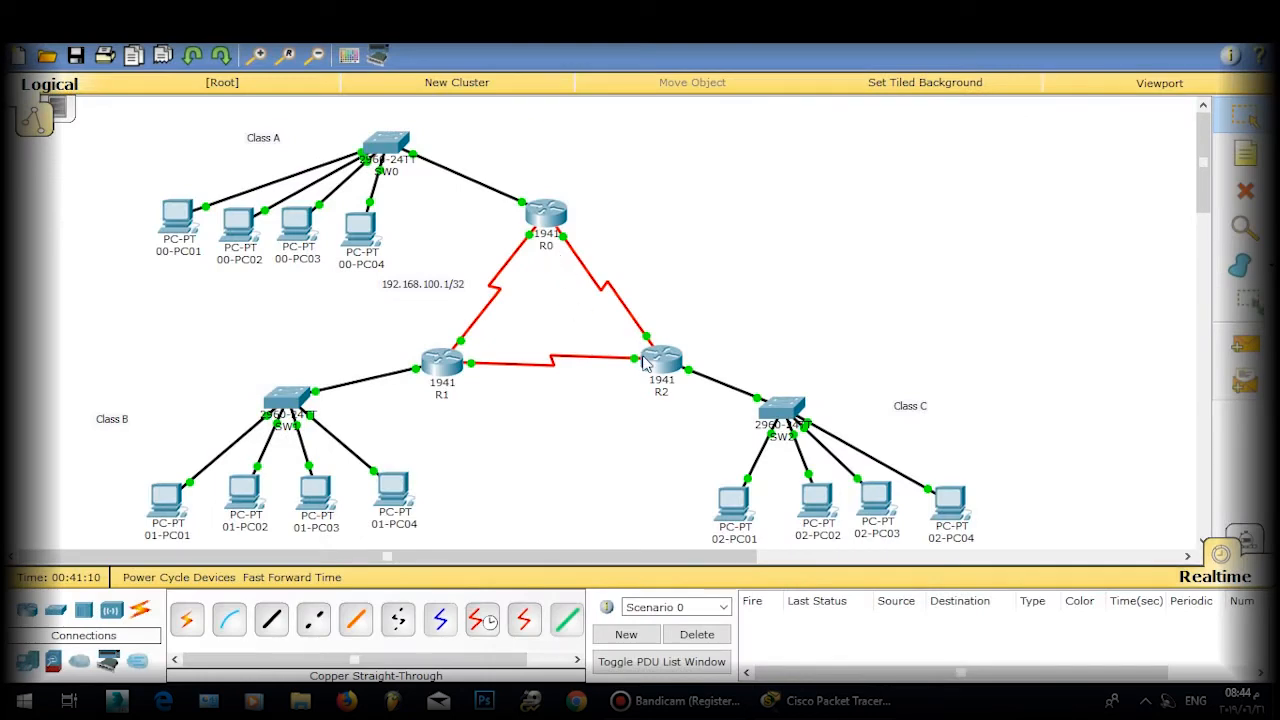
click(540, 215)
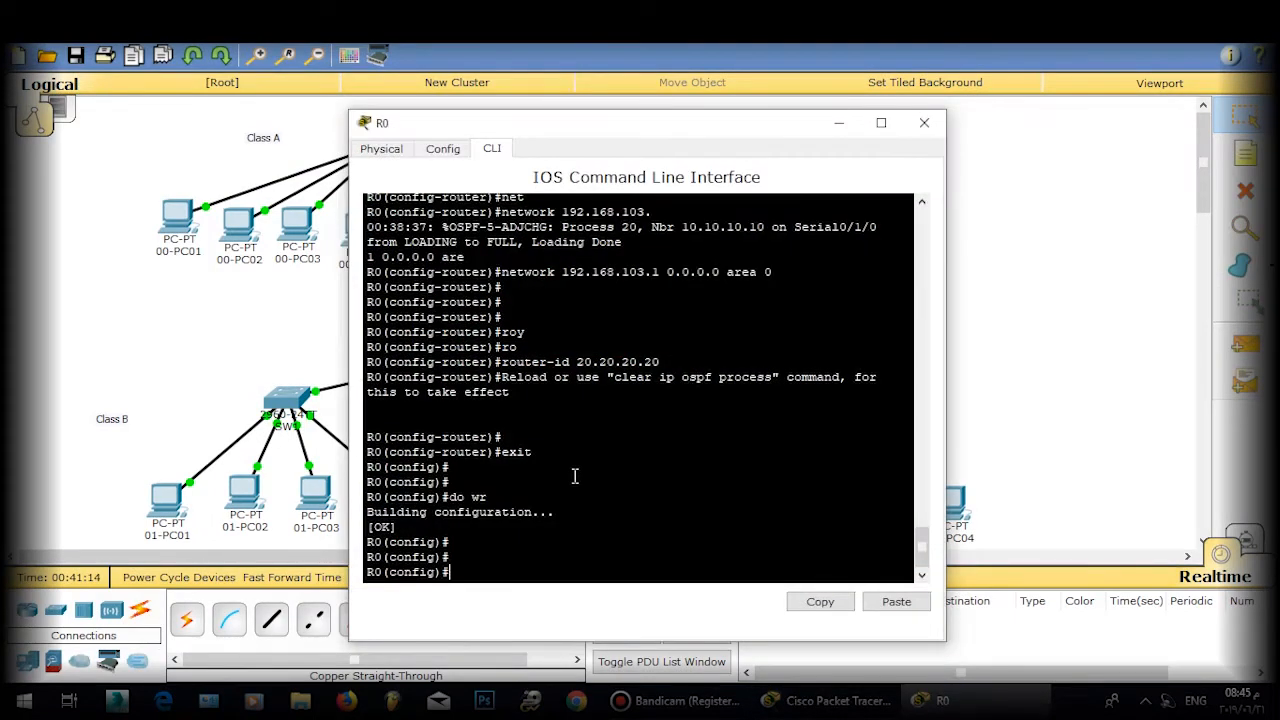
click(924, 122)
click(661, 362)
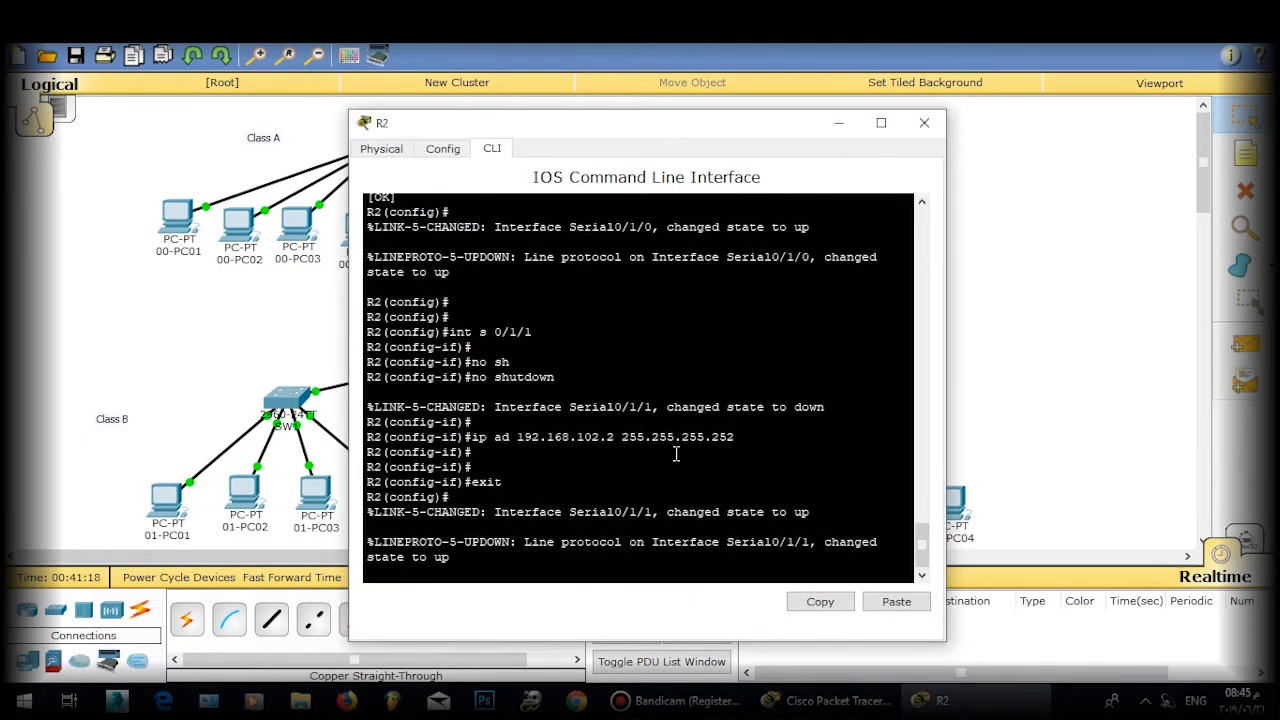
key(Return)
key(Return)
key(Return)
key(Return)
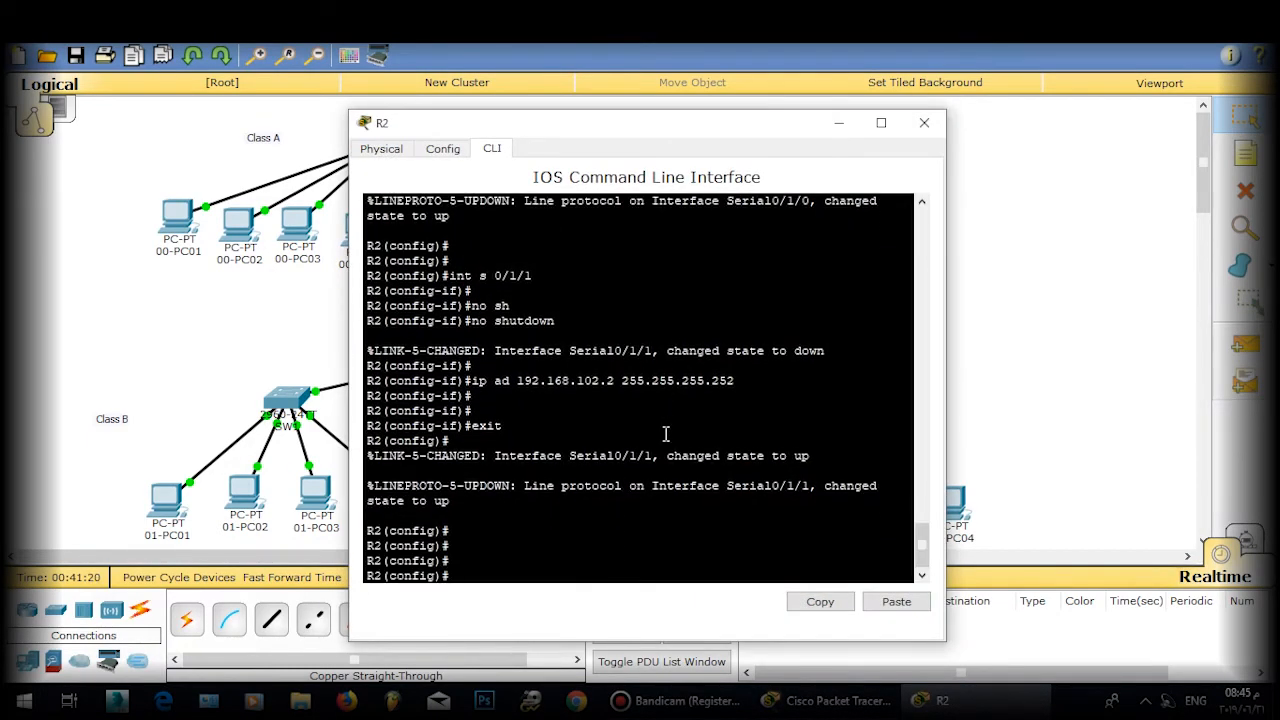
text(exit)
key(Return)
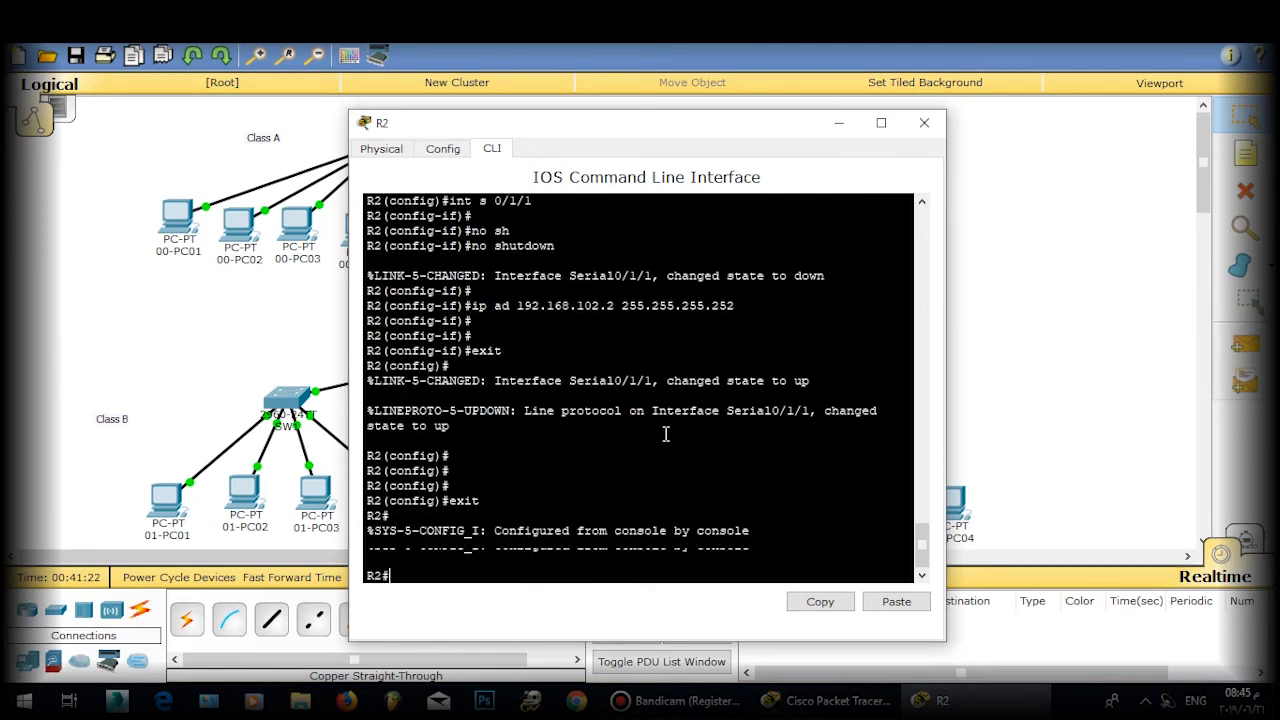
Step: Show R2's interface brief: Serial0/1/0 at 192.168.103.2 and Serial0/1/1 at 192.168.102.2
text(sh ip i)
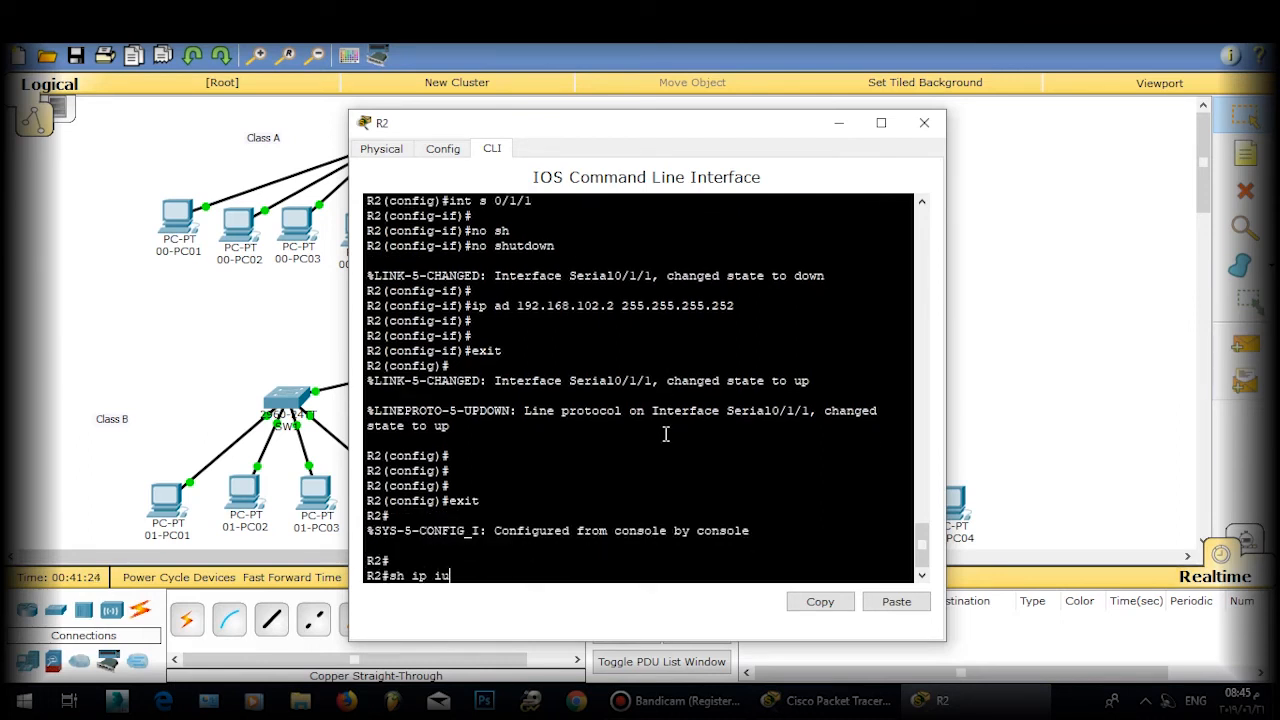
text(nt br)
key(Tab)
key(Return)
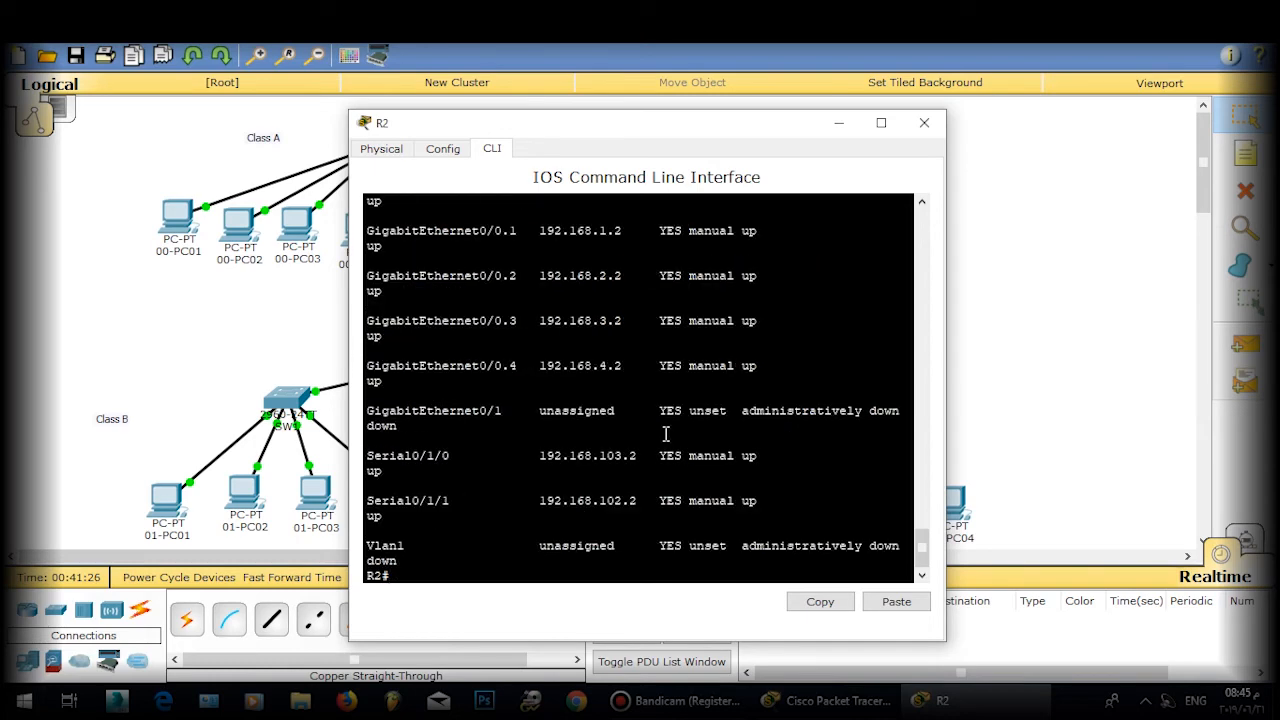
key(Return)
Step: Maximize R2's console and enter global configuration mode with conf t
double_click(700, 124)
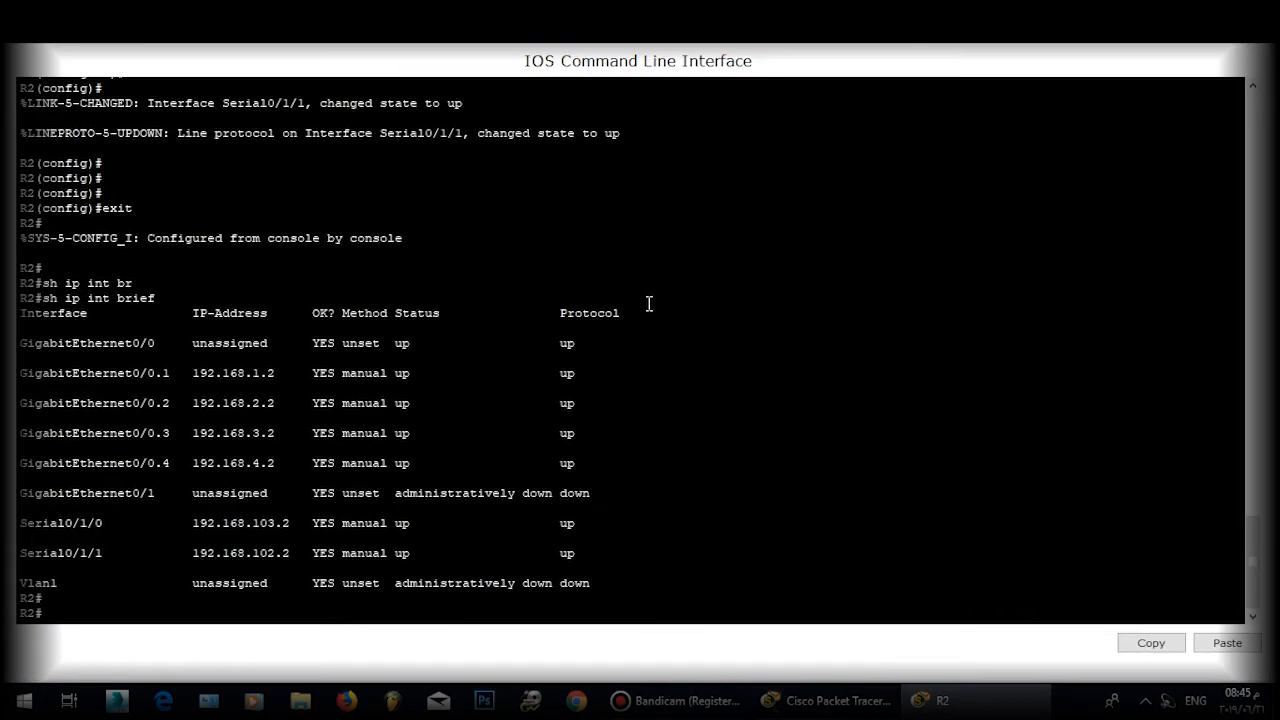
text(conf)
key(Return)
text(t)
key(Return)
key(Return)
key(Return)
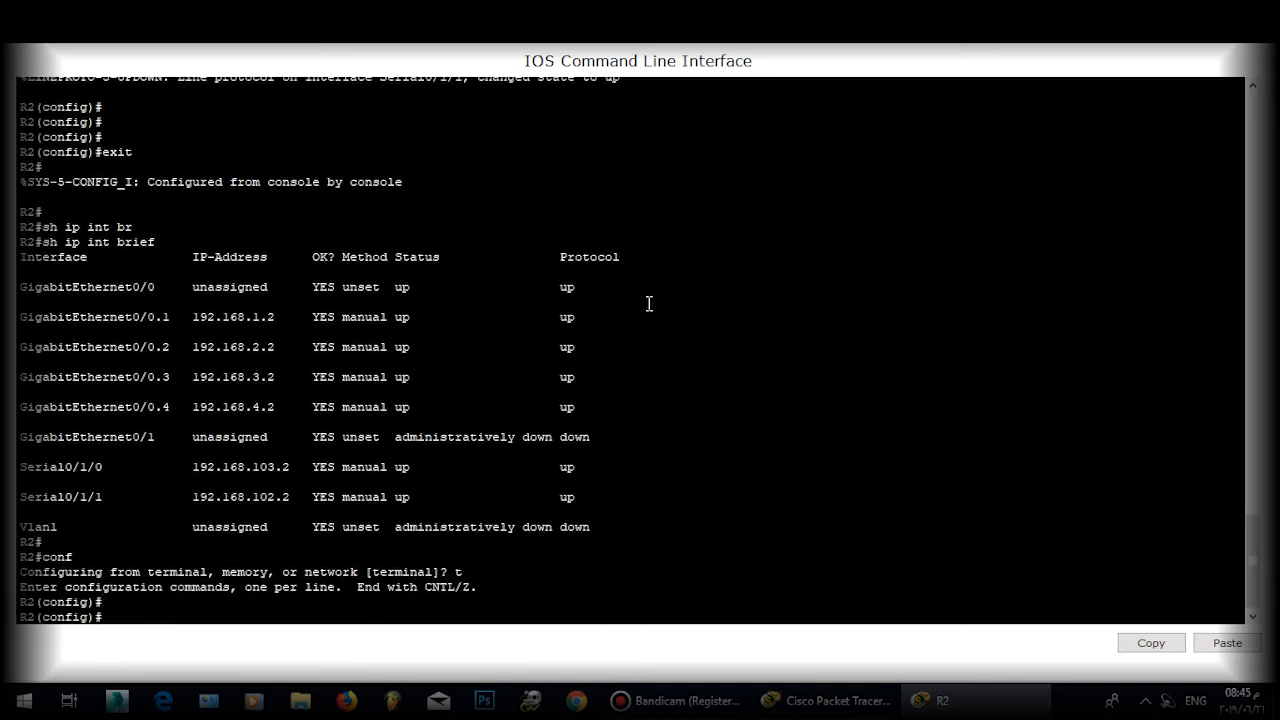
Step: Start OSPF process 30 on R2 and advertise 192.168.1.0 0.0.0.255 in area 0
text(rou)
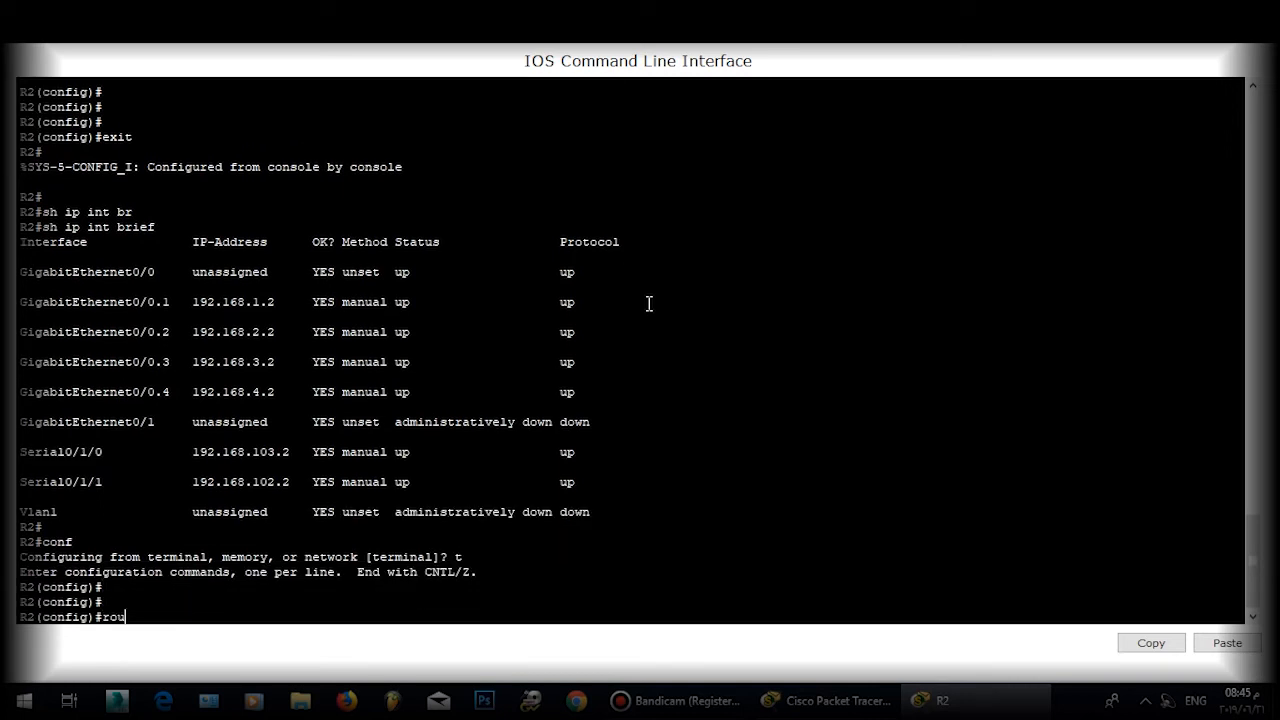
key(Tab)
text(ospf )
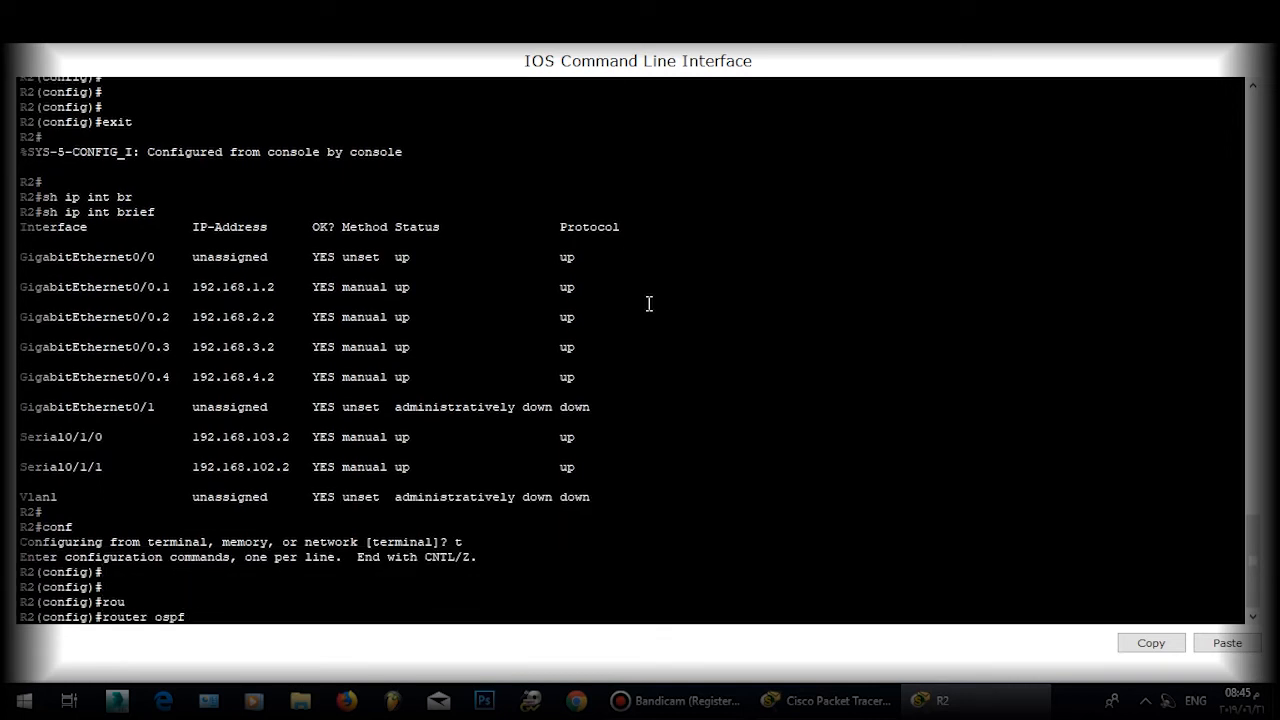
text(30)
key(Return)
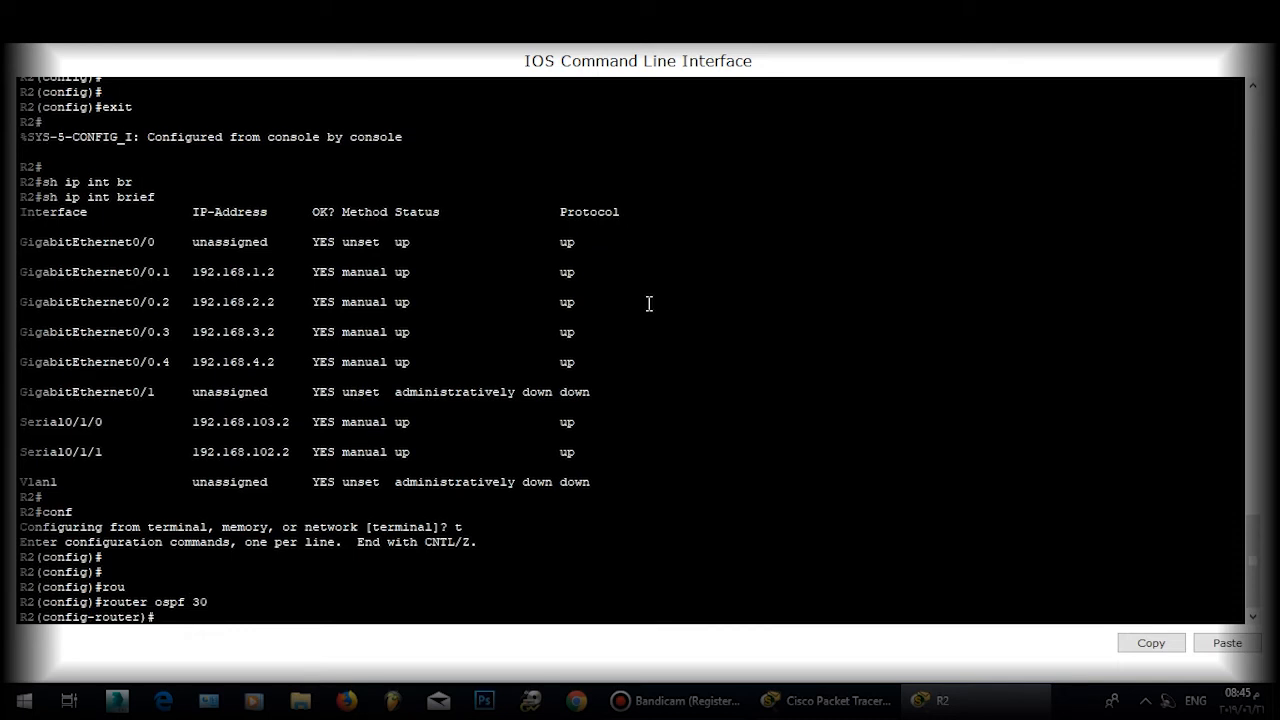
text(ne)
key(Tab)
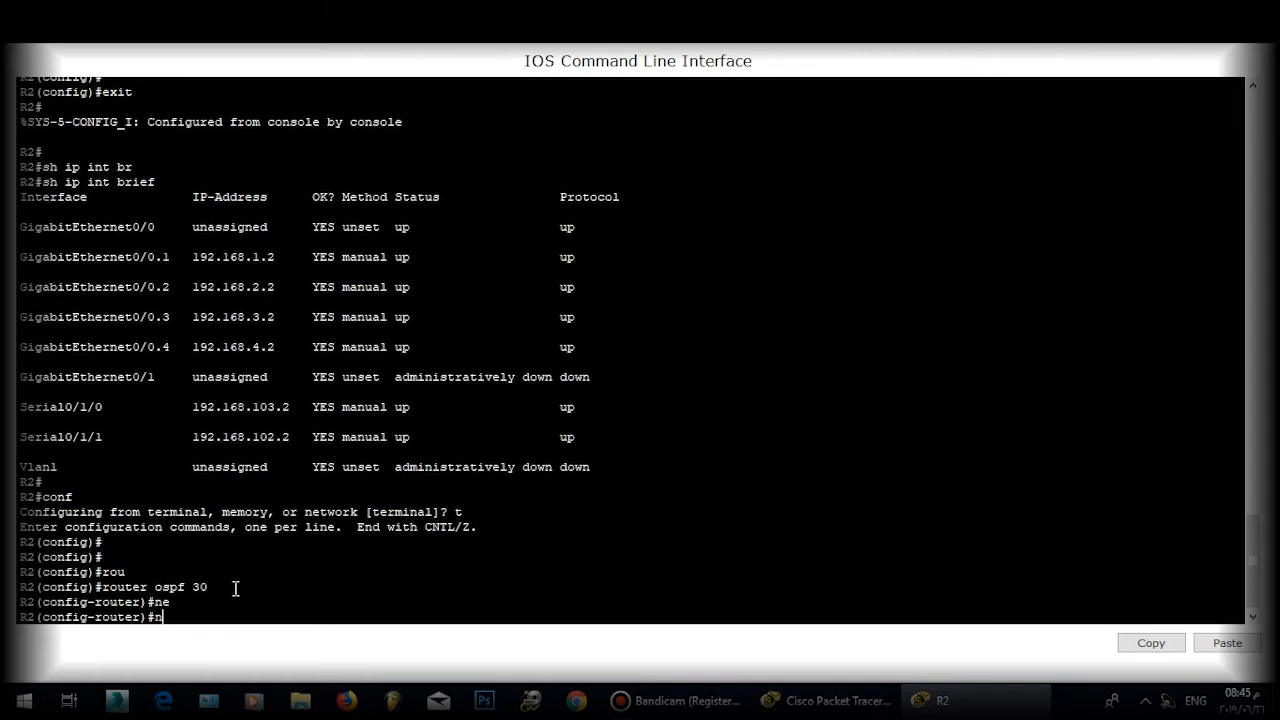
text(et)
key(Tab)
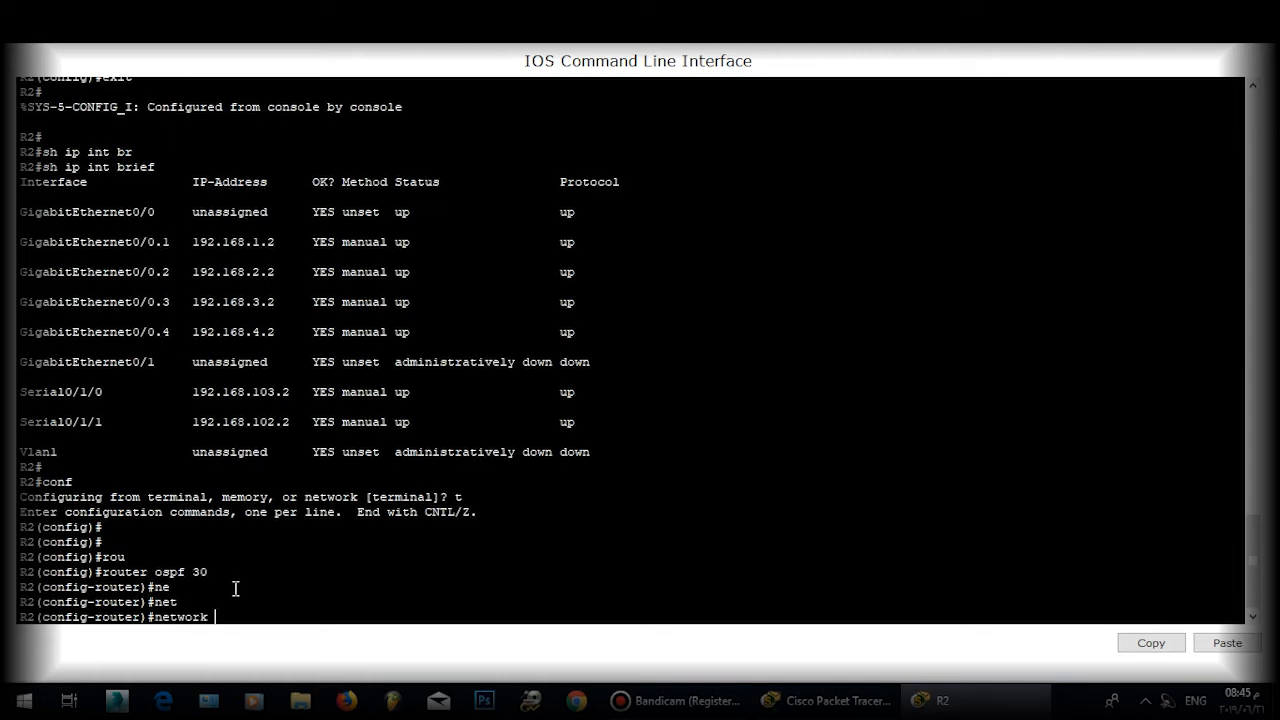
text(192.168.1.0 0.0.0.255 art)
key(Tab)
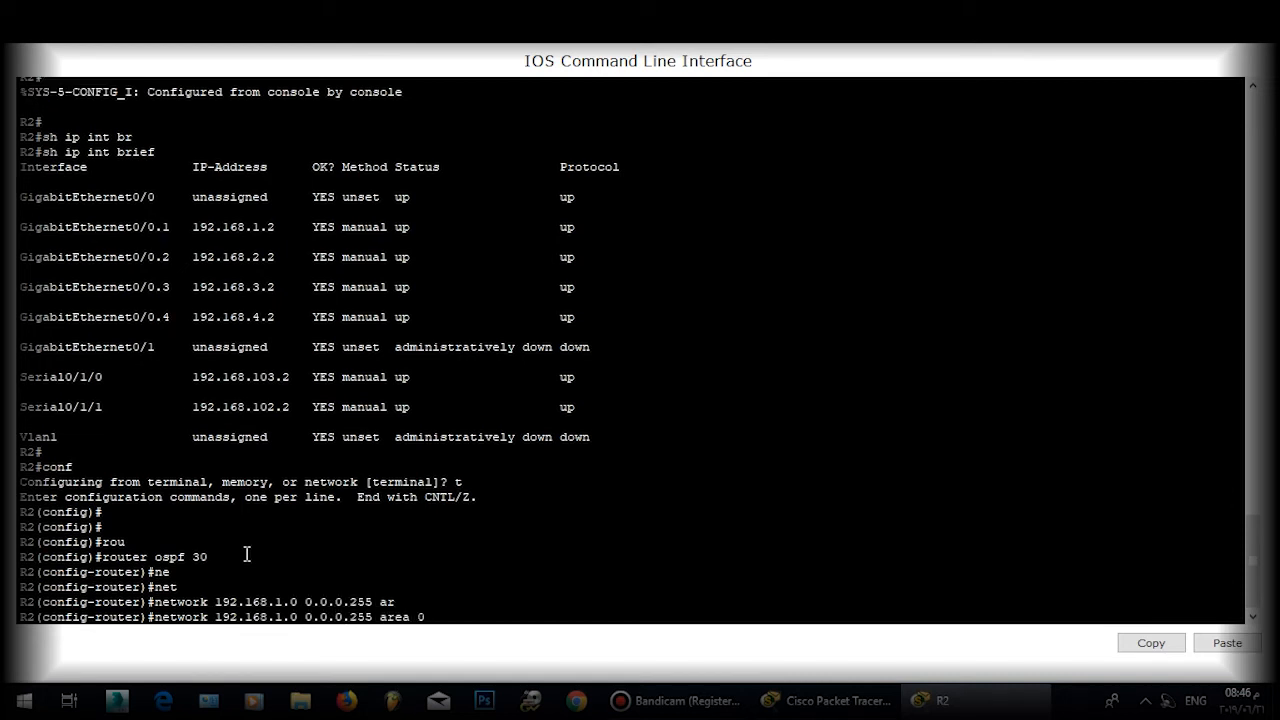
text(0)
key(Return)
key(Return)
Step: Advertise 192.168.103.2 with wildcard 0.0.0.0 in OSPF area 0
text(net)
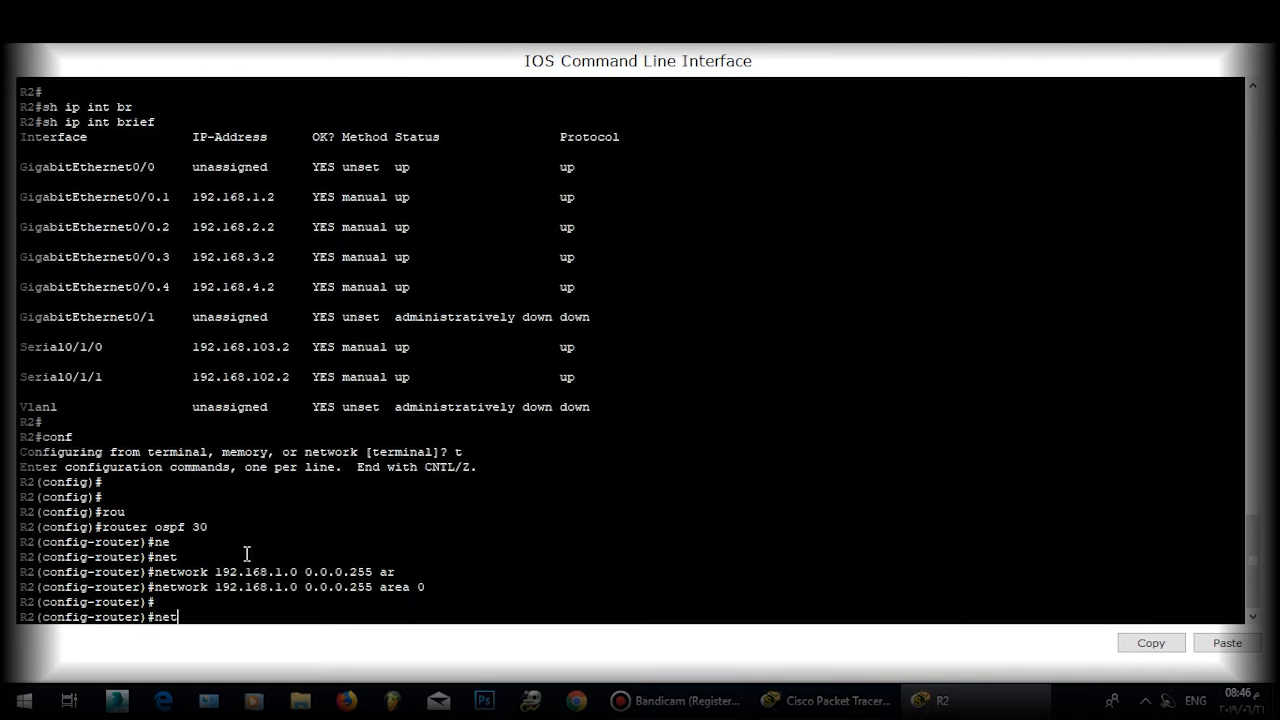
key(Tab)
text(192.168)
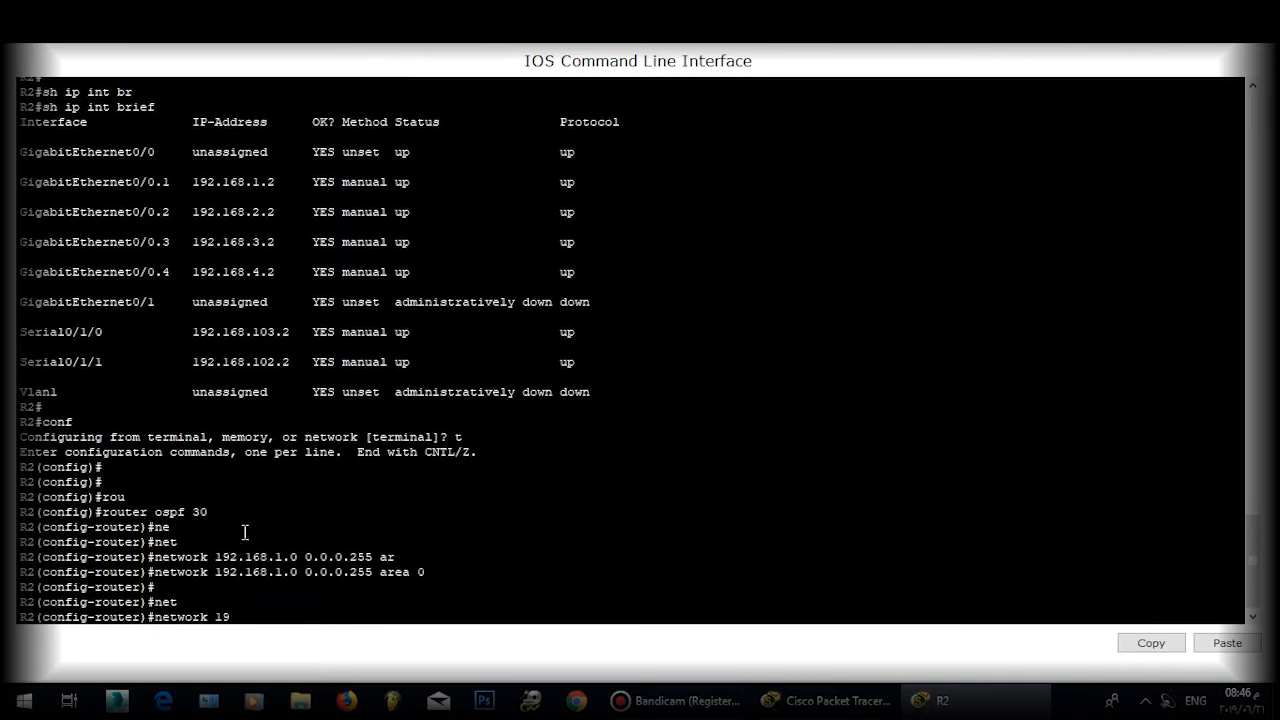
text(03.2 0.0.0.0 are)
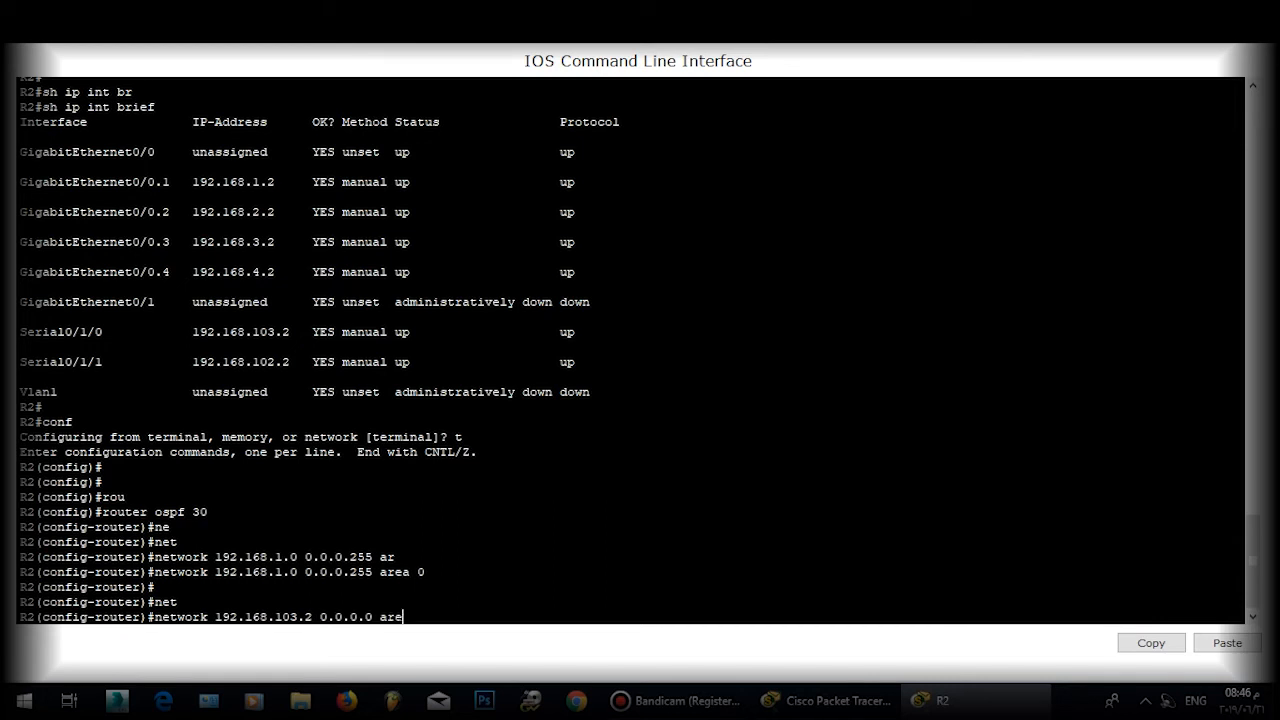
key(Tab)
text(0)
key(Return)
key(Return)
Step: Attempt the 192.168.102.2 network statement and clear the mistyped area keyword
text(nfig-rout)
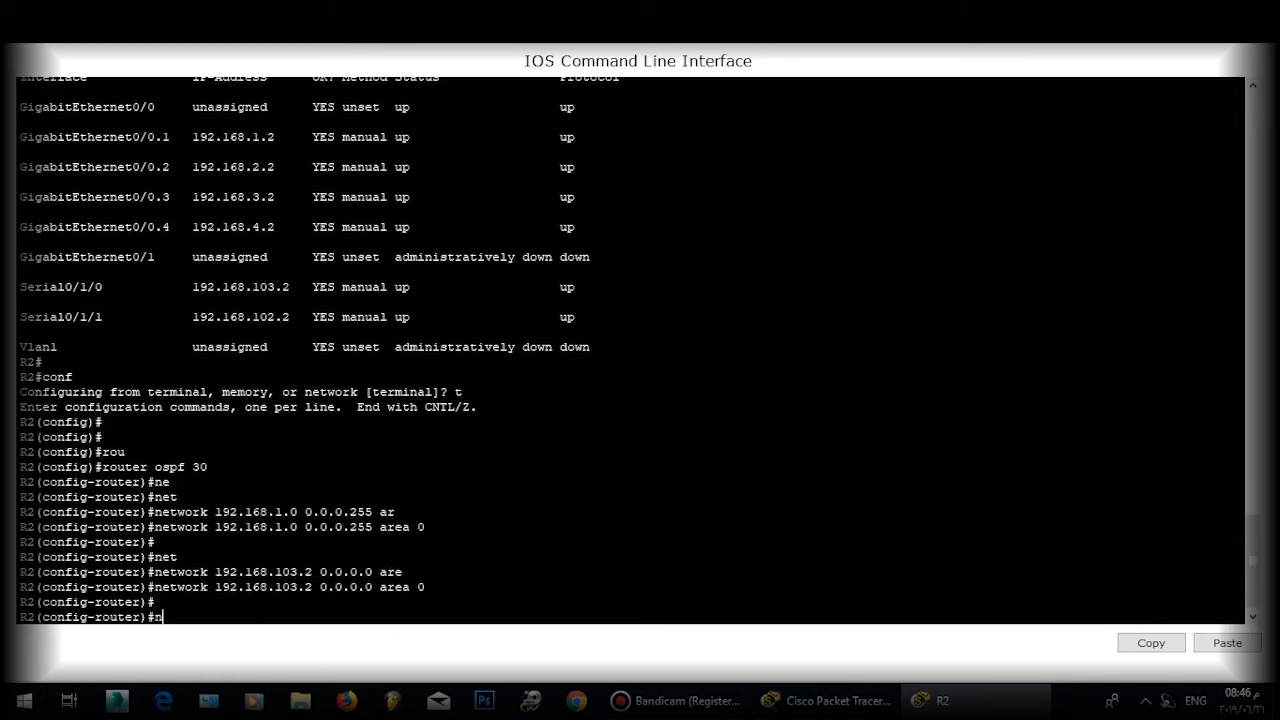
text(er)
key(Tab)
text(19)
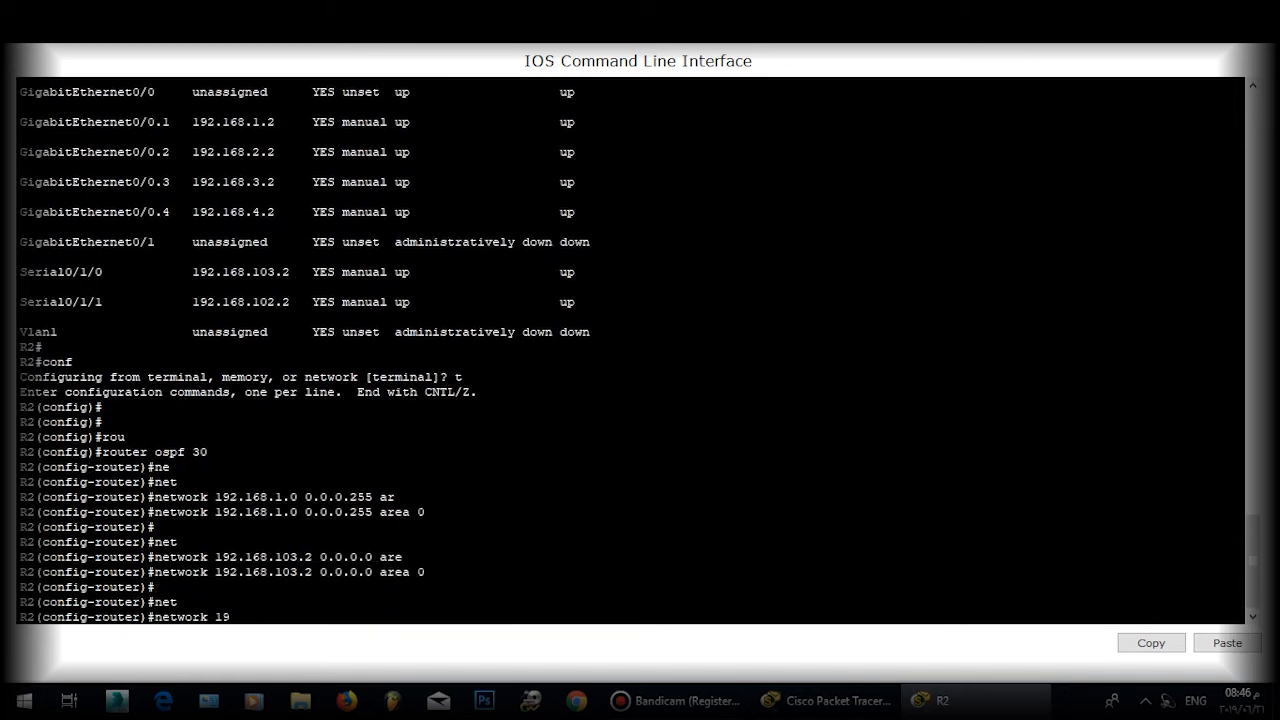
text(2.168.102.2 0.0.0.0 arte)
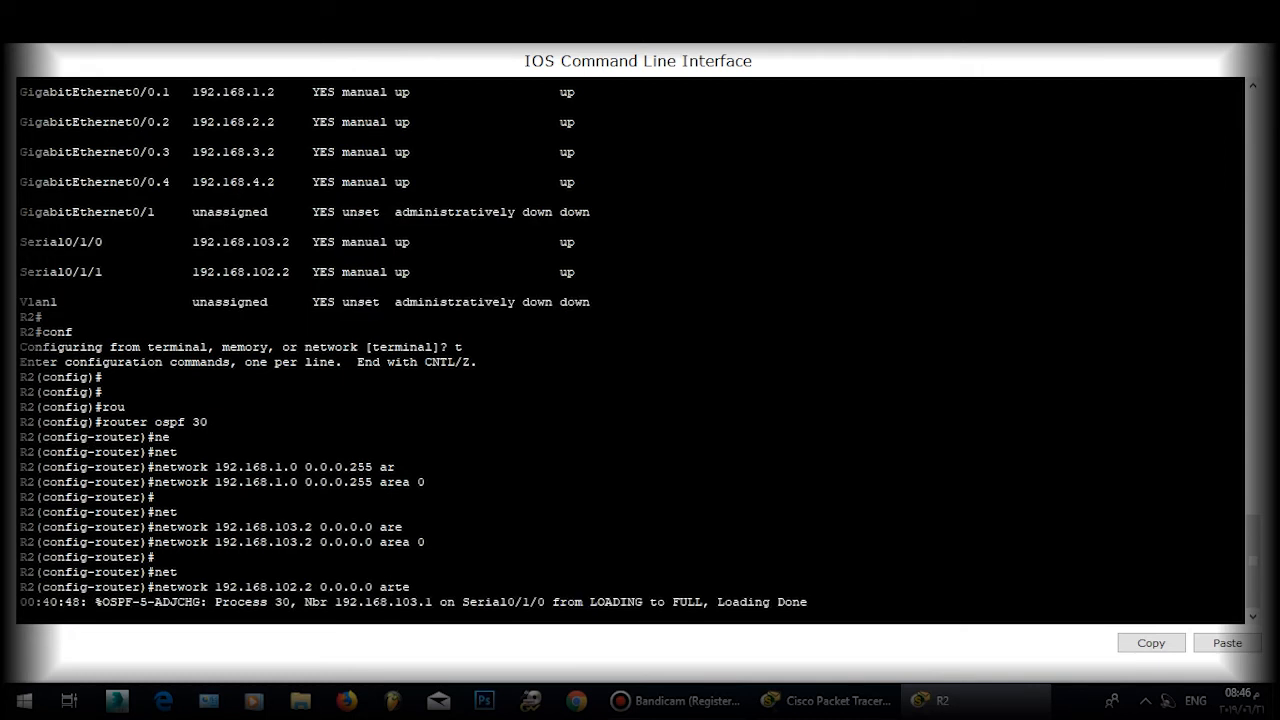
key(BackSpace)
key(BackSpace)
key(BackSpace)
key(BackSpace)
key(BackSpace)
key(BackSpace)
key(BackSpace)
key(BackSpace)
key(BackSpace)
key(BackSpace)
key(BackSpace)
key(BackSpace)
key(BackSpace)
key(BackSpace)
key(BackSpace)
key(BackSpace)
key(BackSpace)
key(BackSpace)
key(BackSpace)
key(BackSpace)
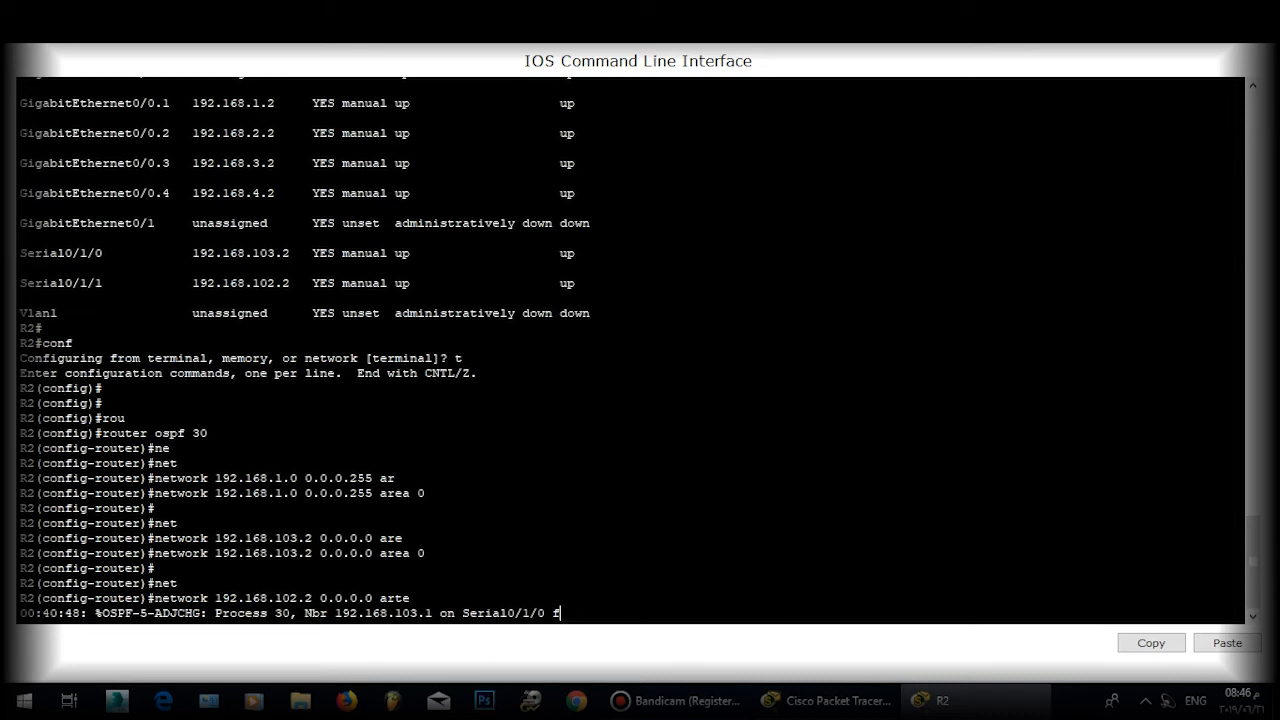
key(Return)
text(q)
key(BackSpace)
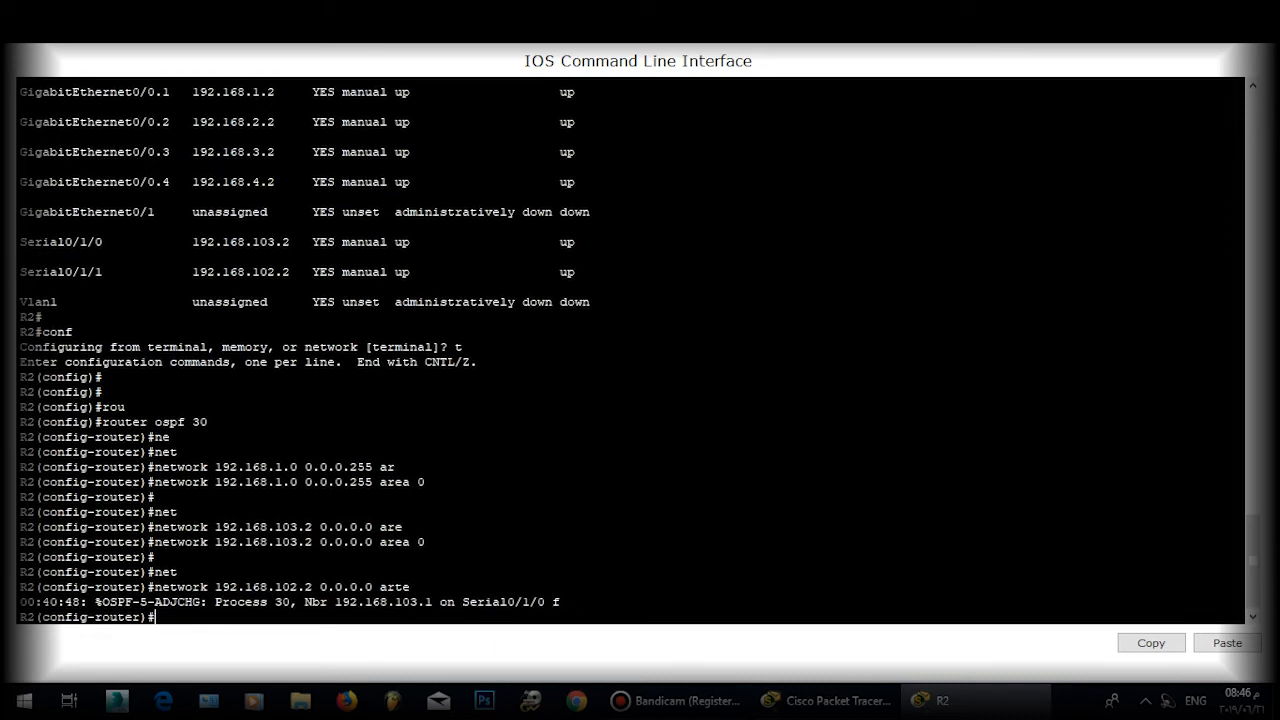
Step: Advertise 192.168.102.2 with wildcard 0.0.0.0 in OSPF area 0
text(n)
key(Tab)
text(e)
key(Tab)
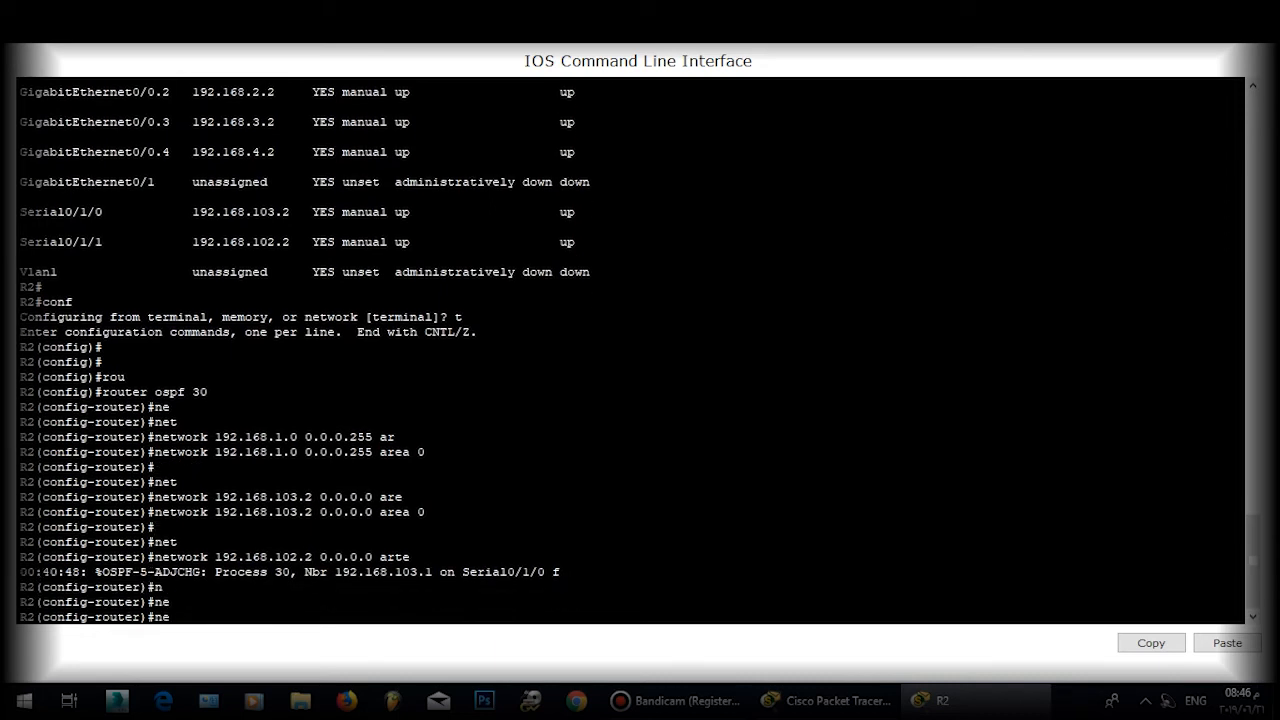
text(t)
key(Tab)
text(19)
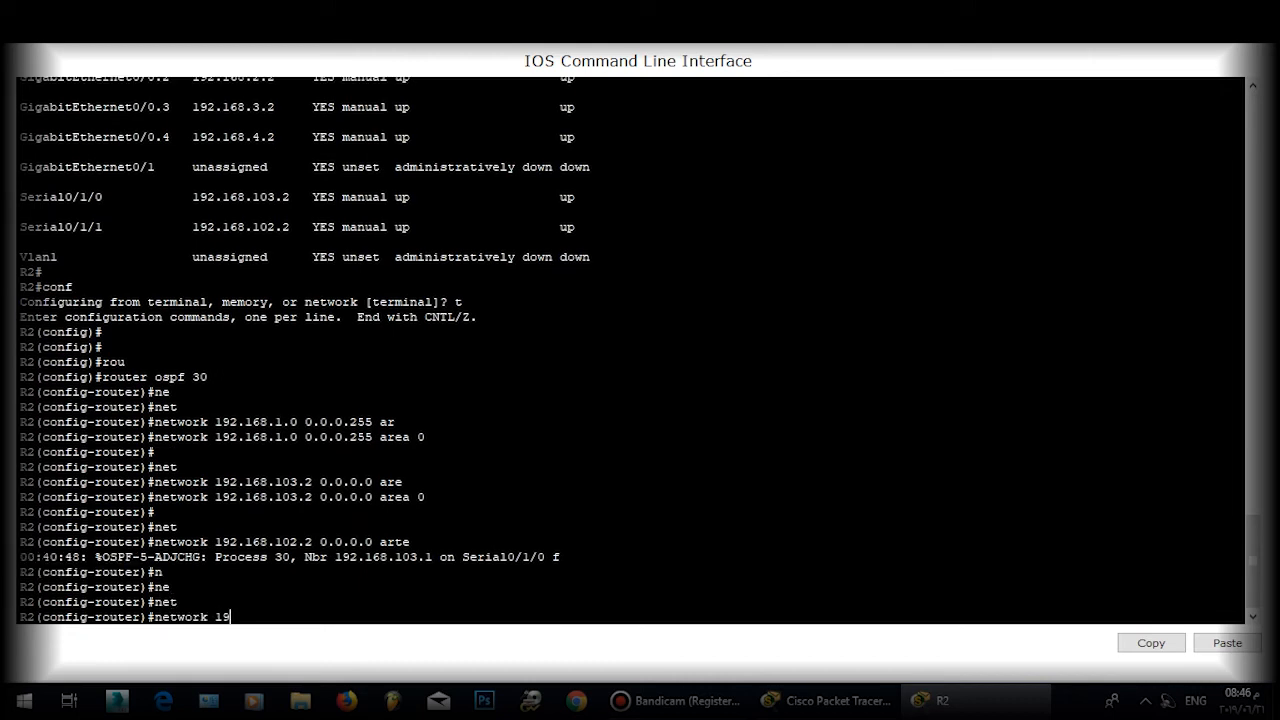
text(2.168.10.)
text(2.)
text(2.)
text( 0.0.0.0 are)
key(Tab)
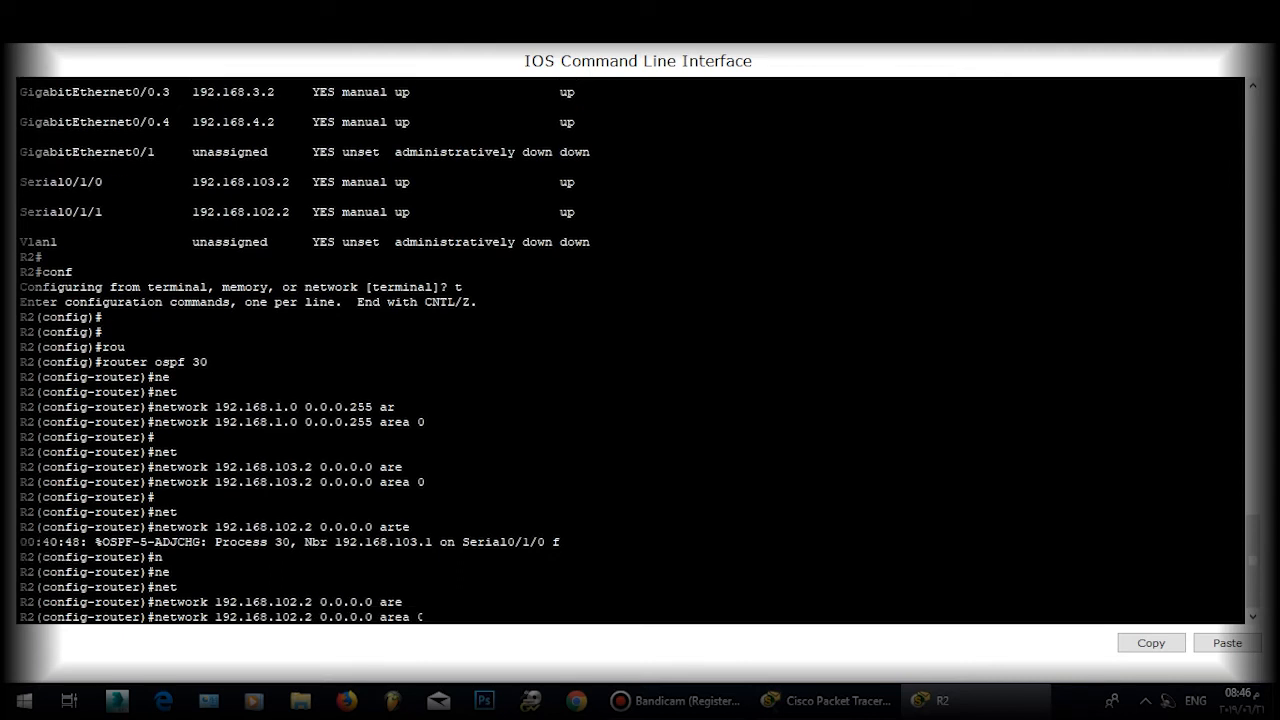
text(0)
key(Return)
key(Return)
key(Return)
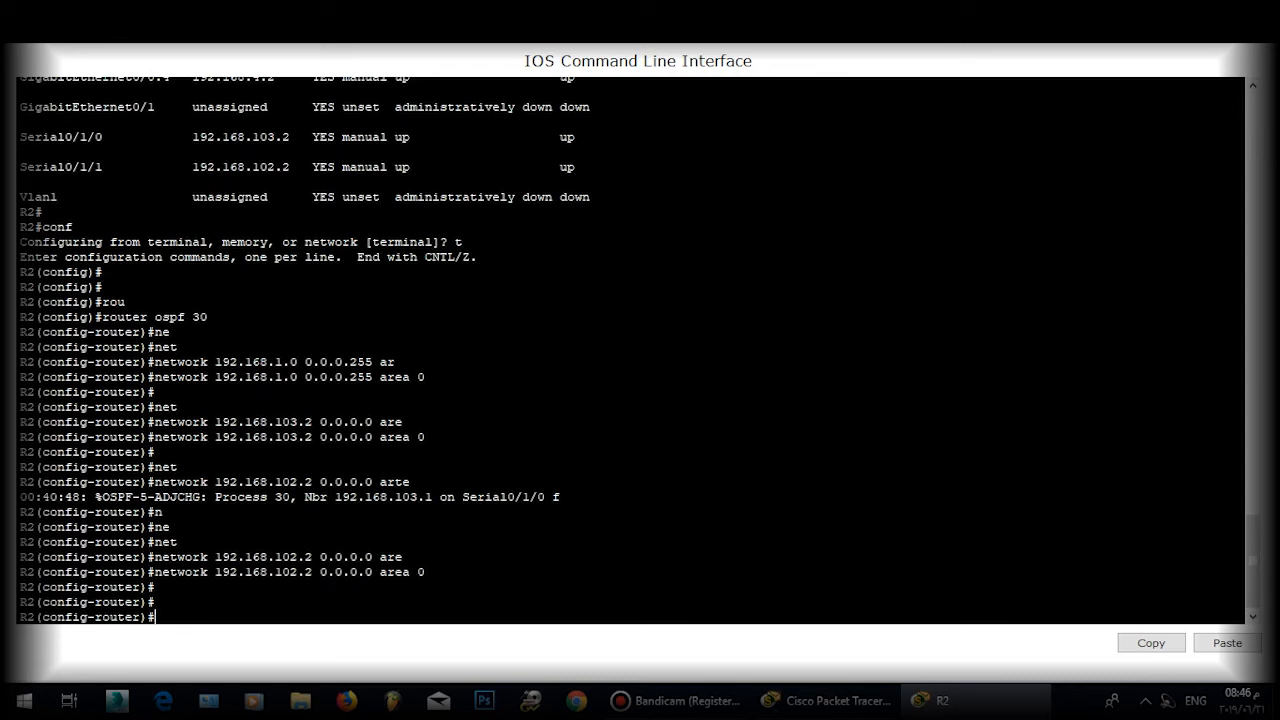
Step: Set R2's OSPF router ID to 30.30.30.30 and save the configuration with do wr
text(rou)
key(Tab)
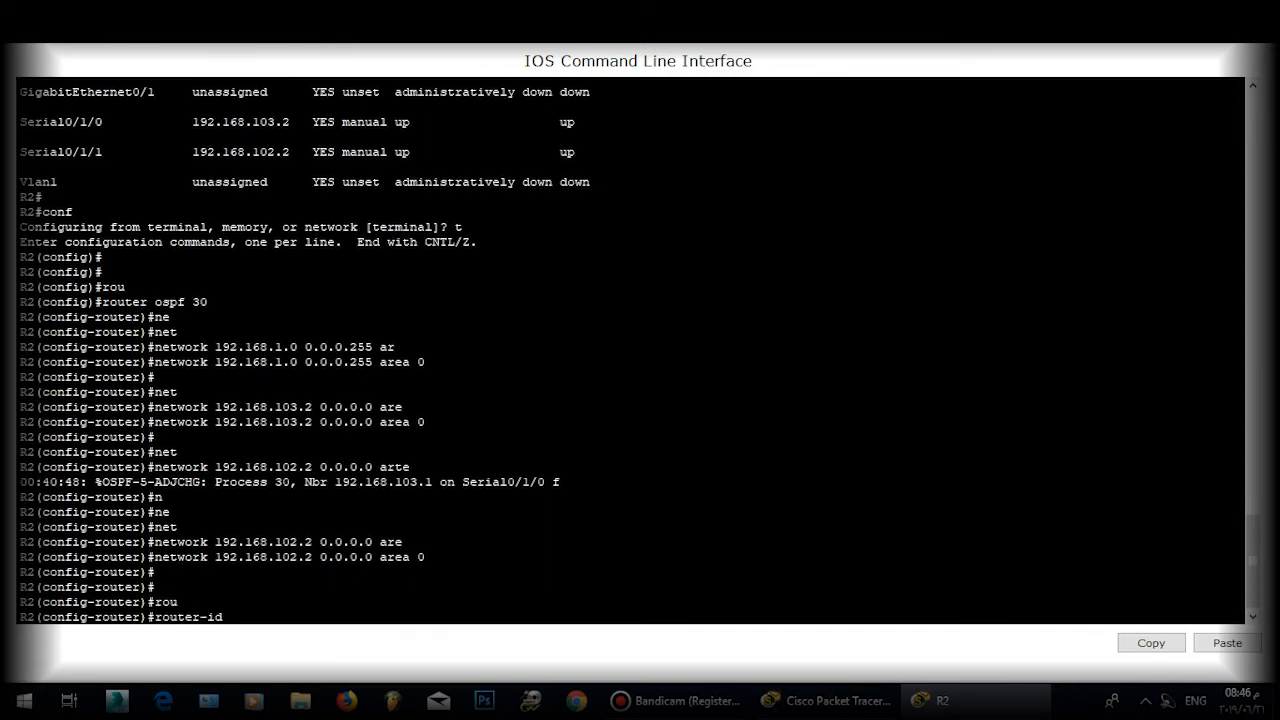
text(30.30.30.30)
key(Return)
key(Return)
key(Return)
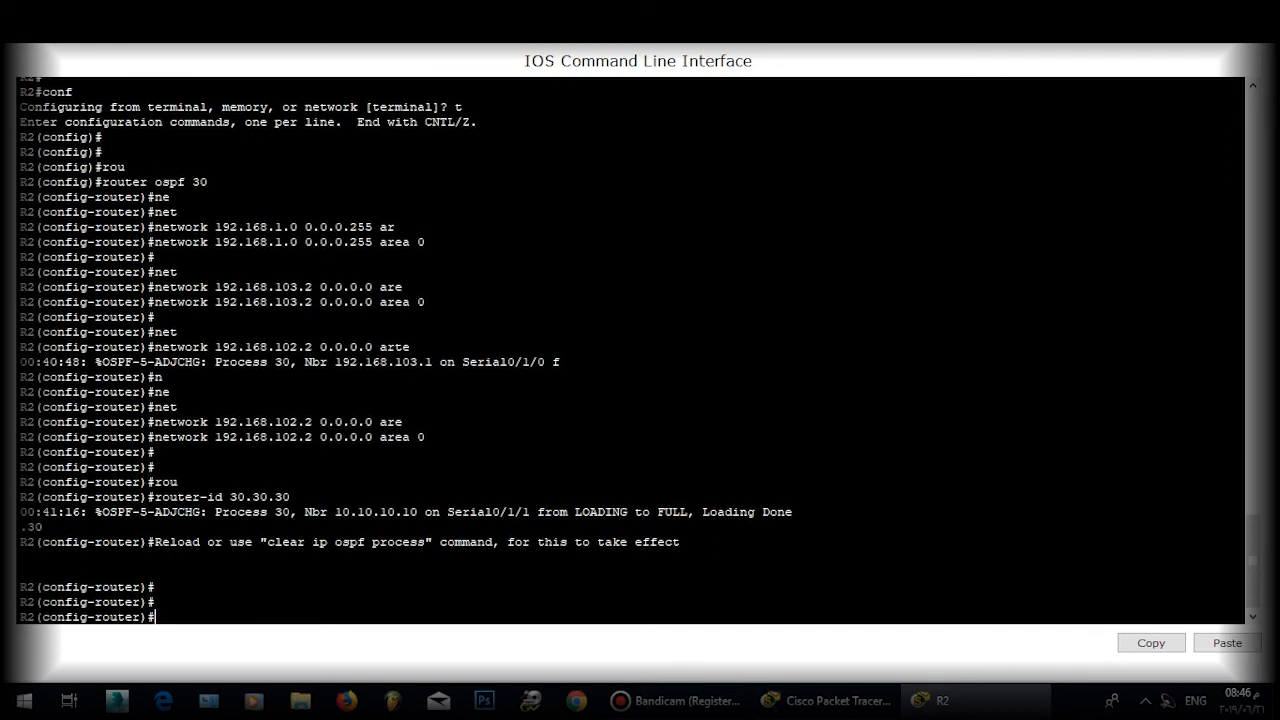
text(exit)
key(Return)
key(Return)
key(Return)
text(do wr)
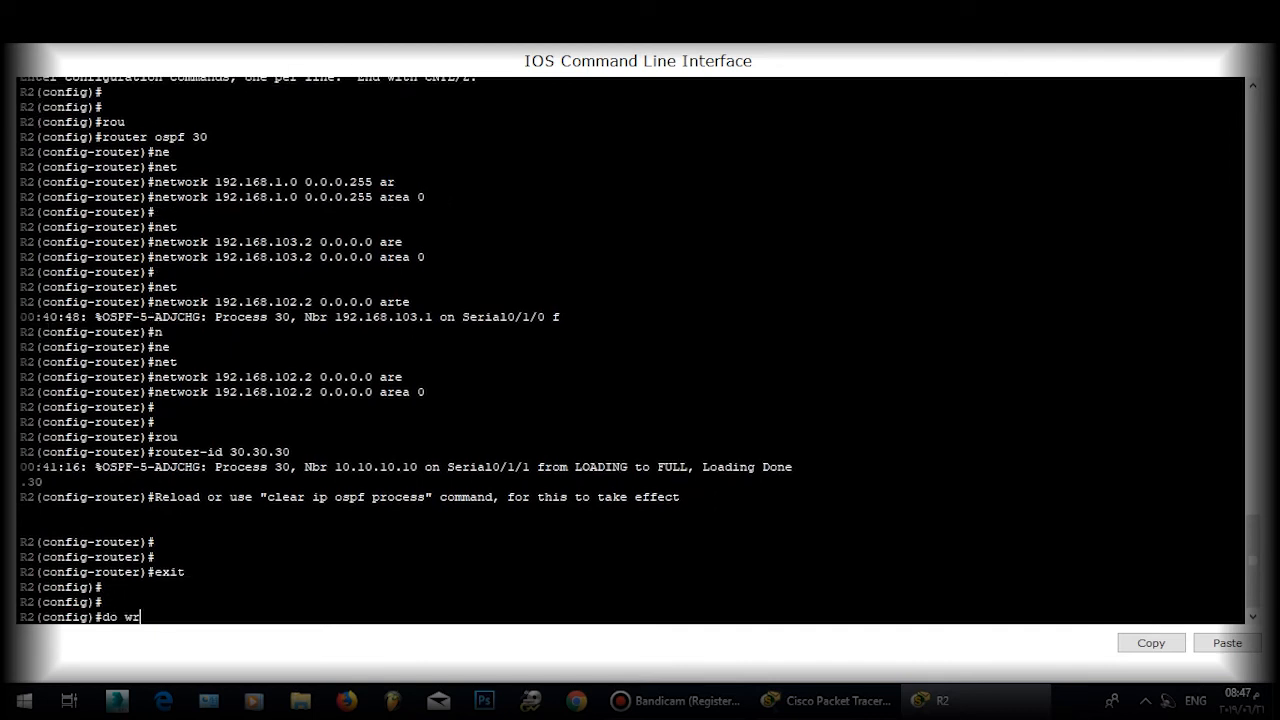
key(Return)
key(Return)
key(Return)
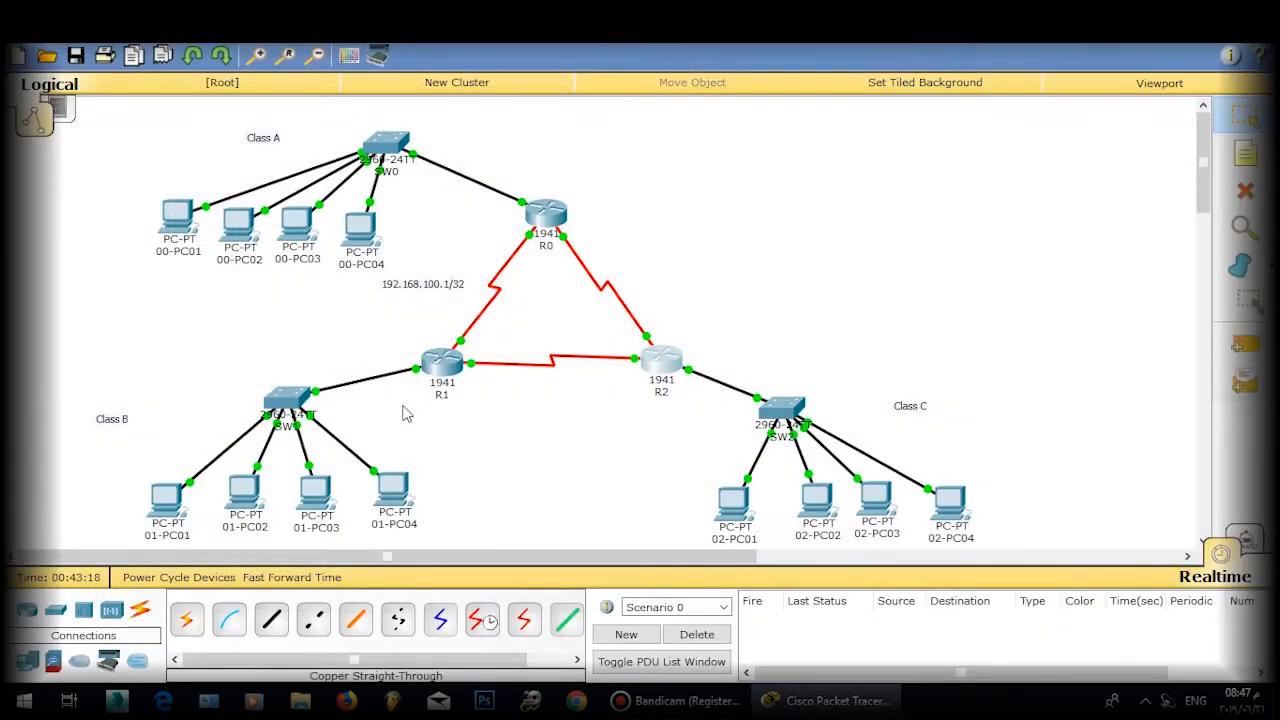
Step: Open R1's console and enter OSPF process 10 configuration
drag(447, 382, 444, 381)
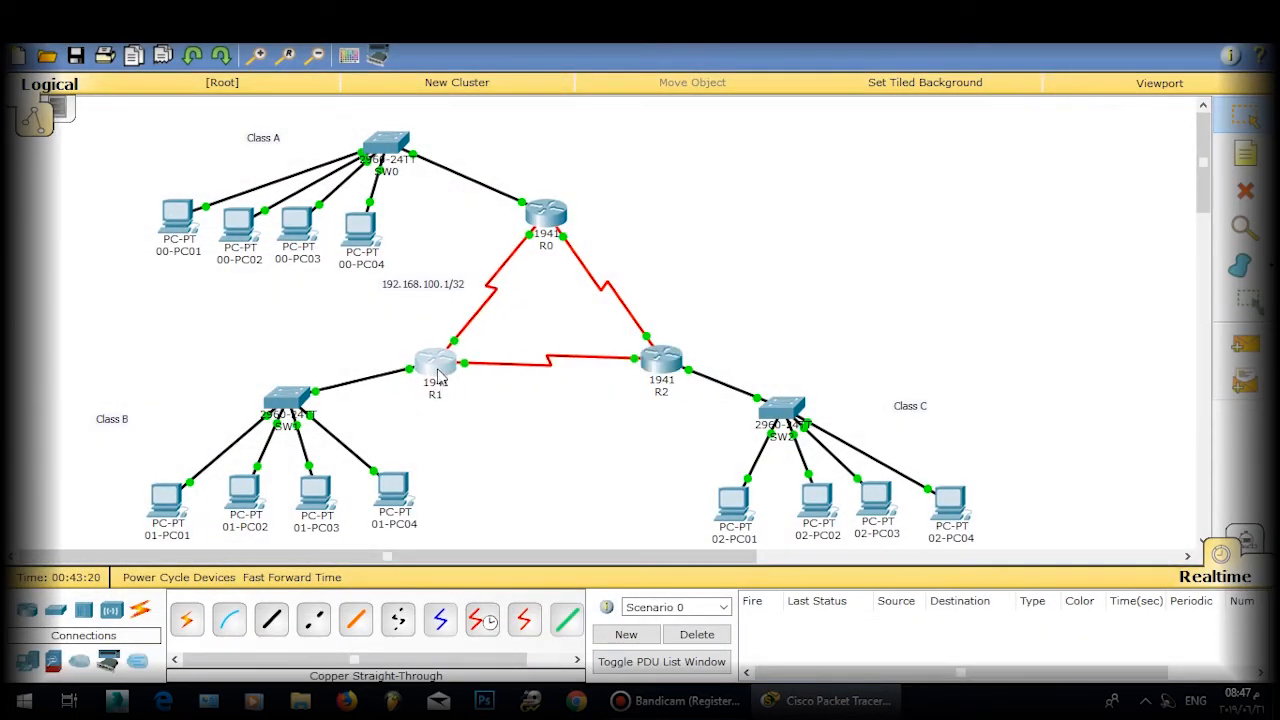
click(434, 365)
key(Return)
key(Return)
key(Return)
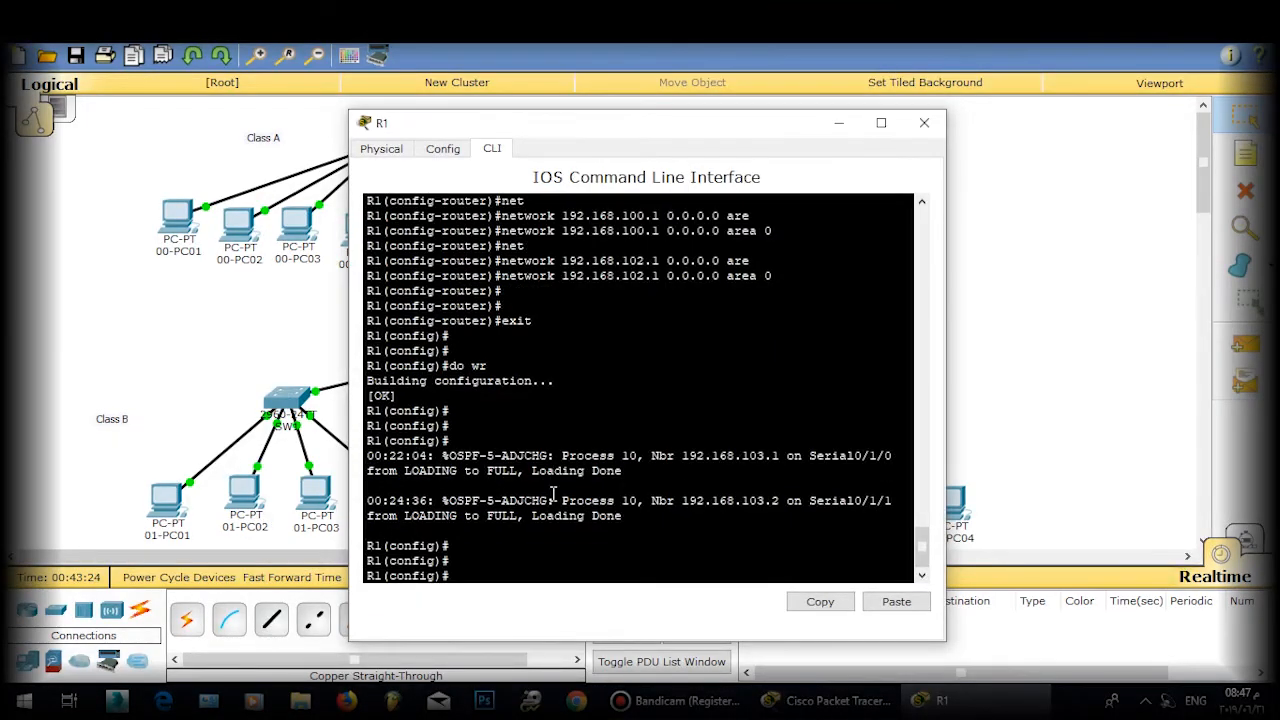
drag(668, 118, 935, 91)
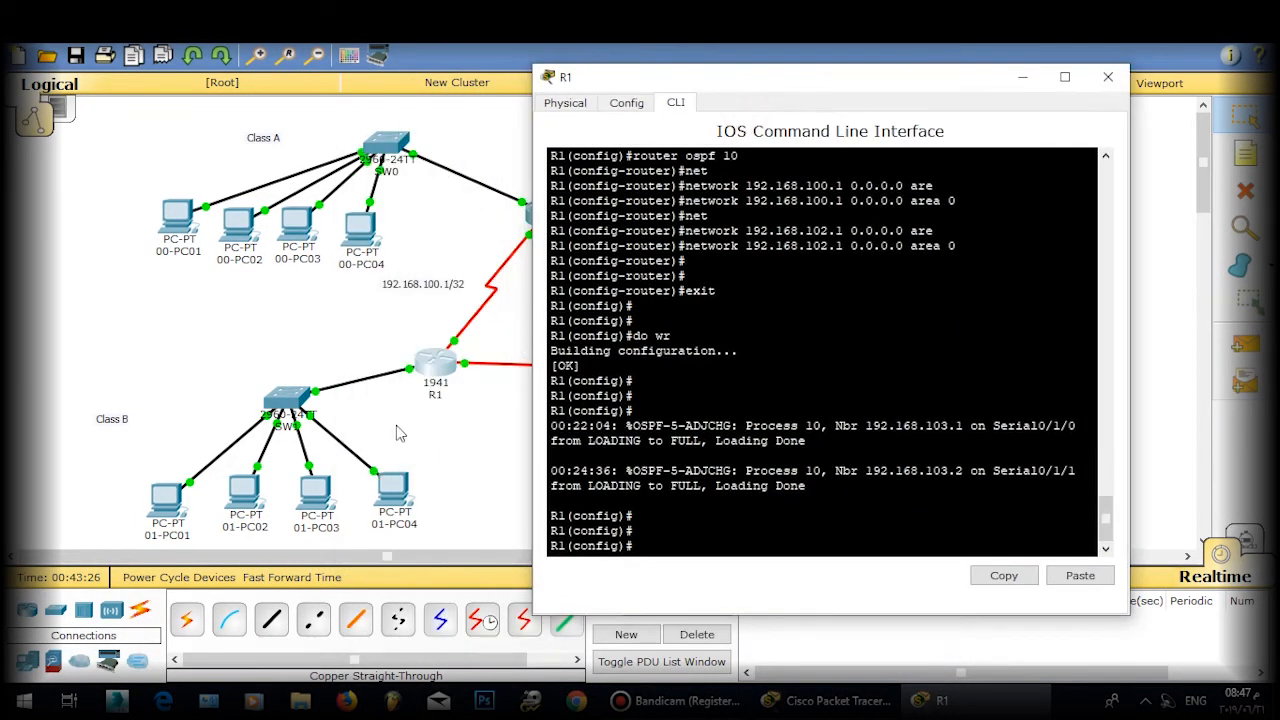
text(routet)
key(BackSpace)
text(r ospf 10)
key(Return)
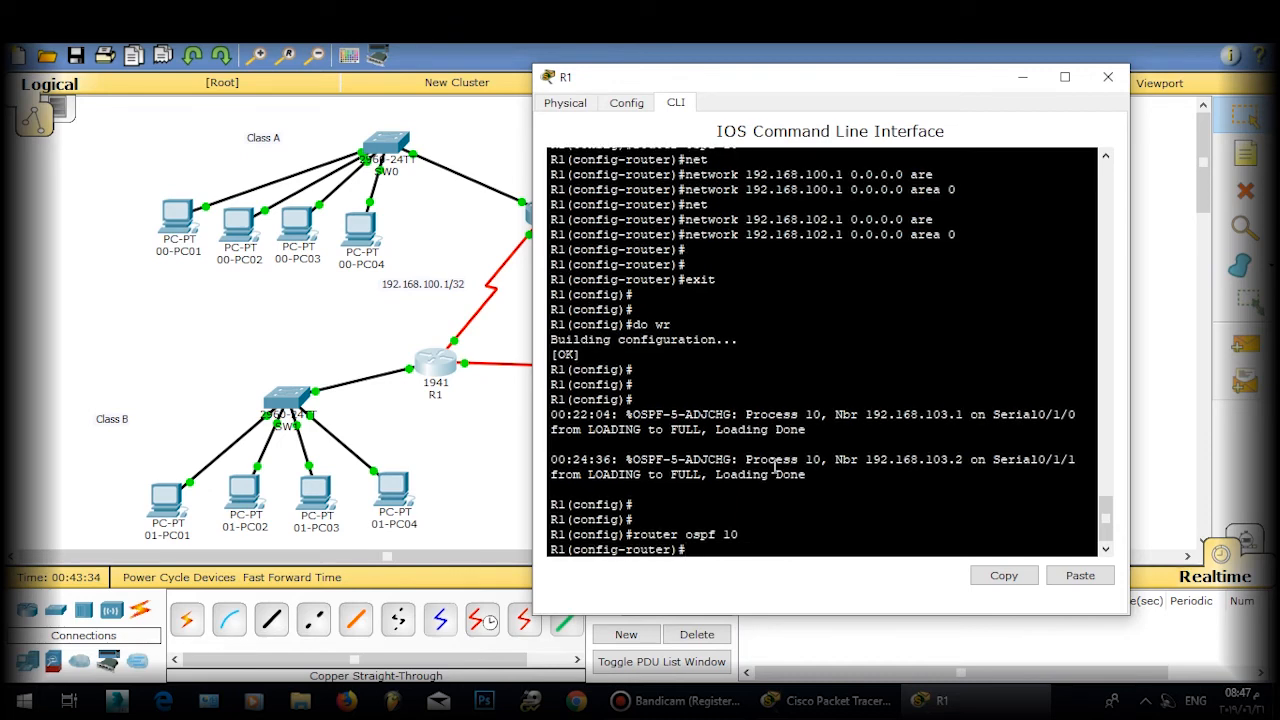
Step: Make GigabitEthernet0/0 passive on R1 and save with do wr
text(p)
key(Tab)
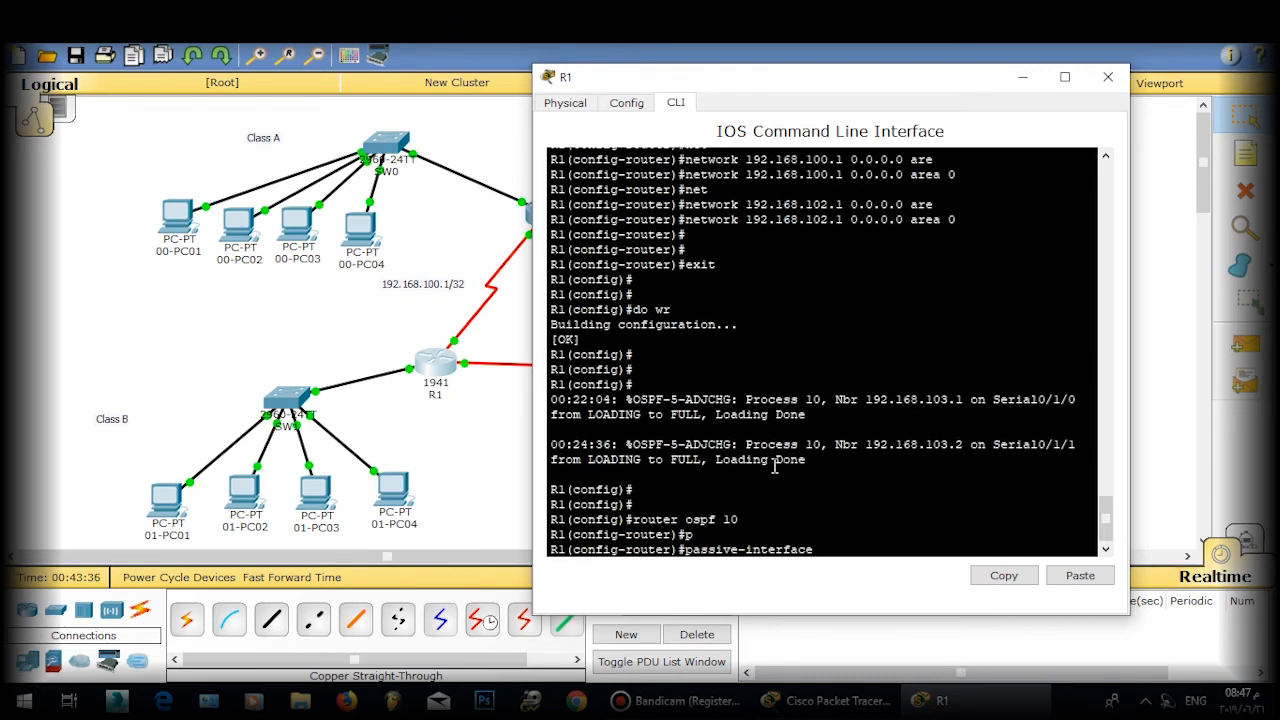
text(gi 0/0)
key(Return)
key(Return)
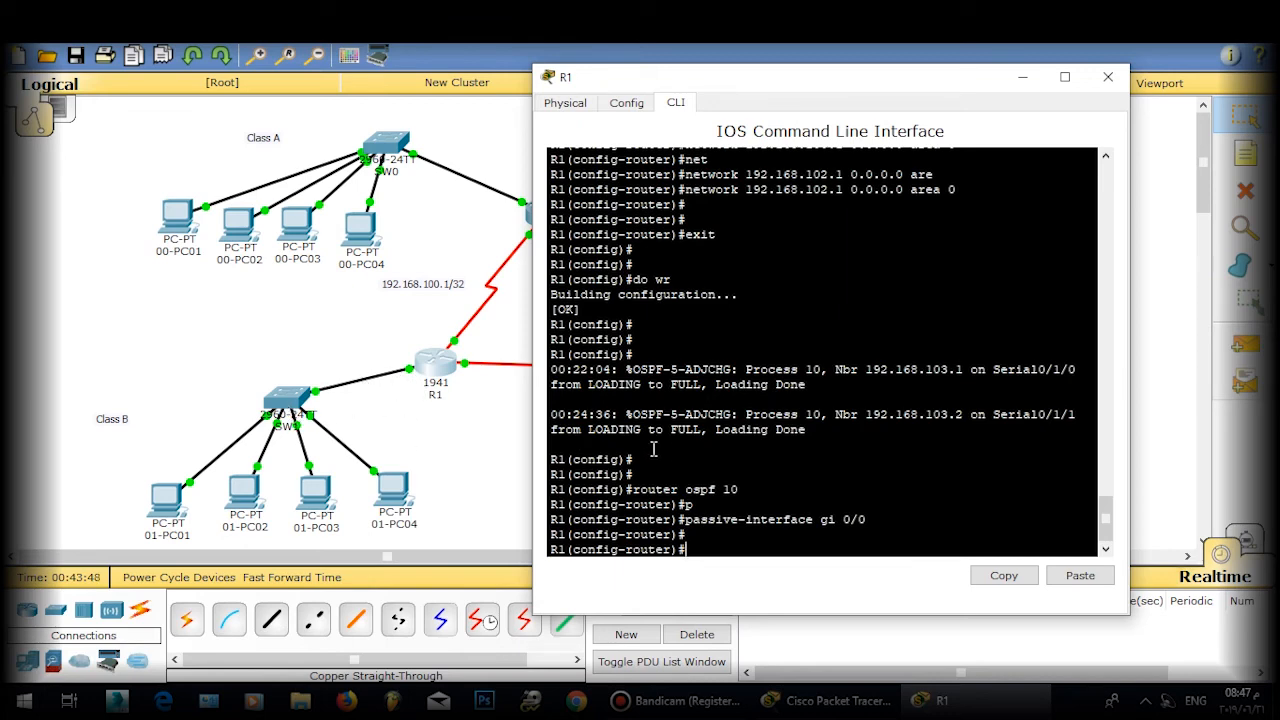
text(exit)
key(Return)
key(Return)
key(Return)
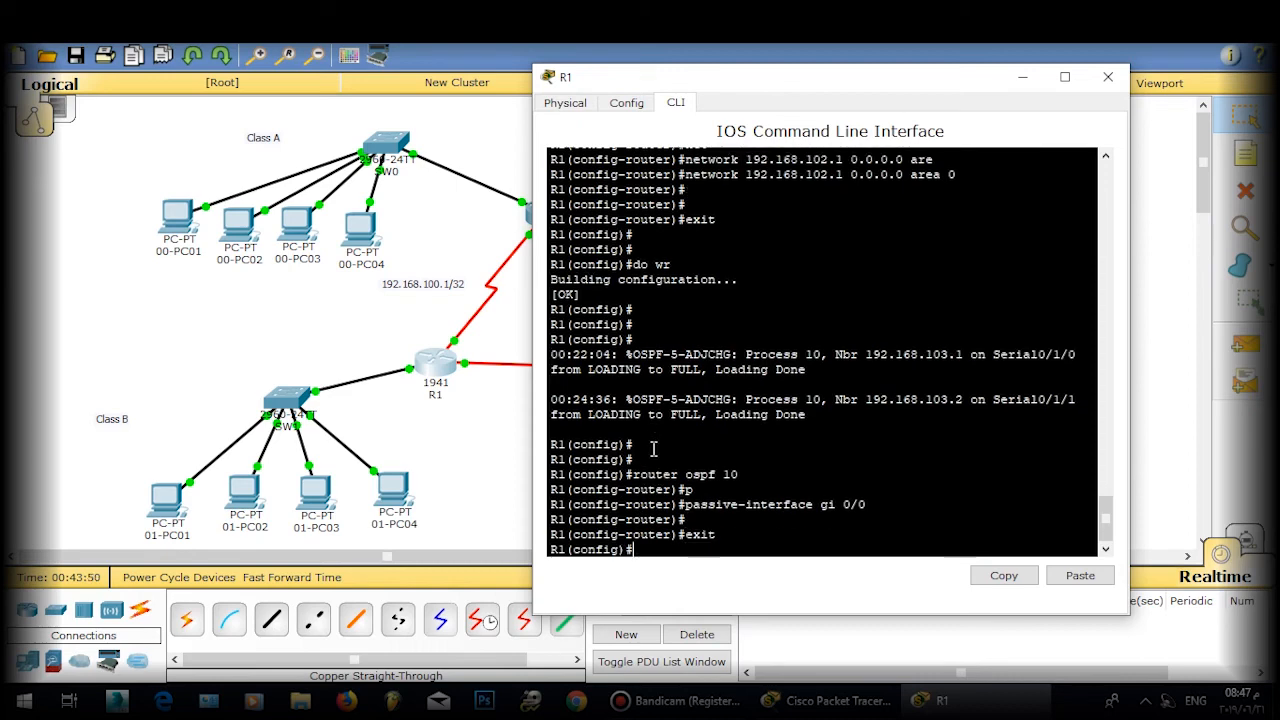
text(do w)
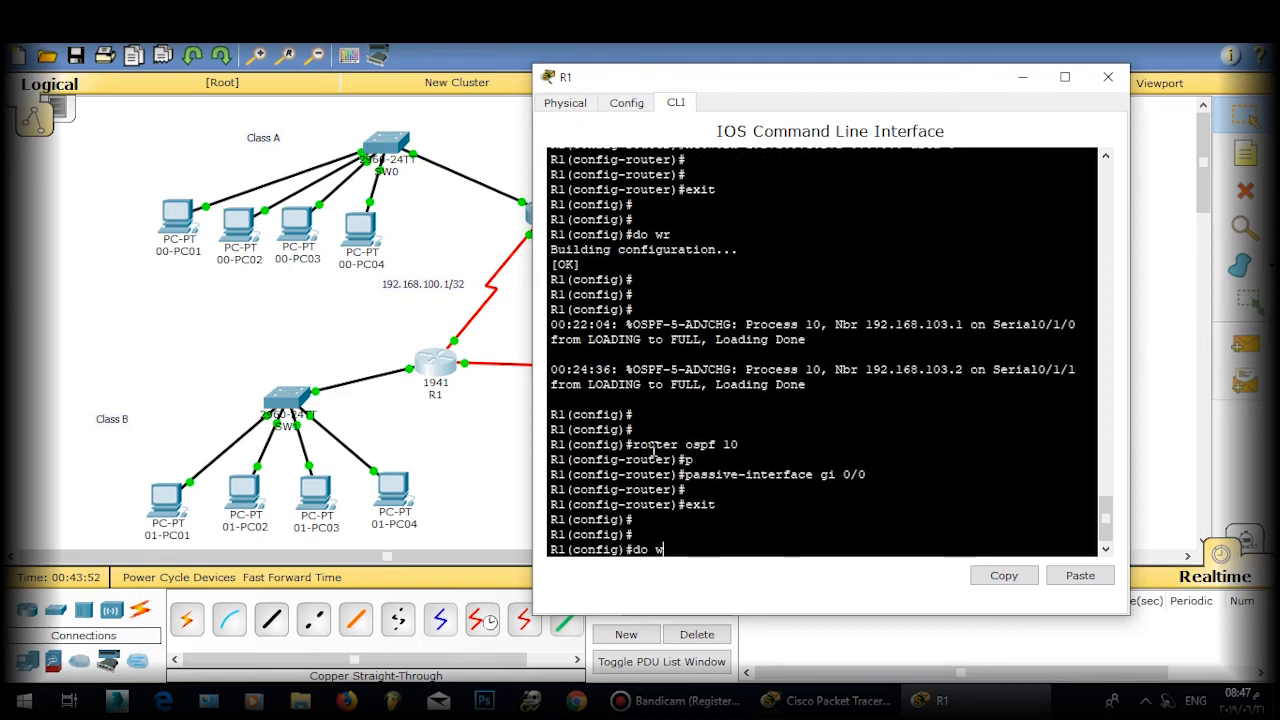
text(r)
key(Return)
key(Return)
key(Return)
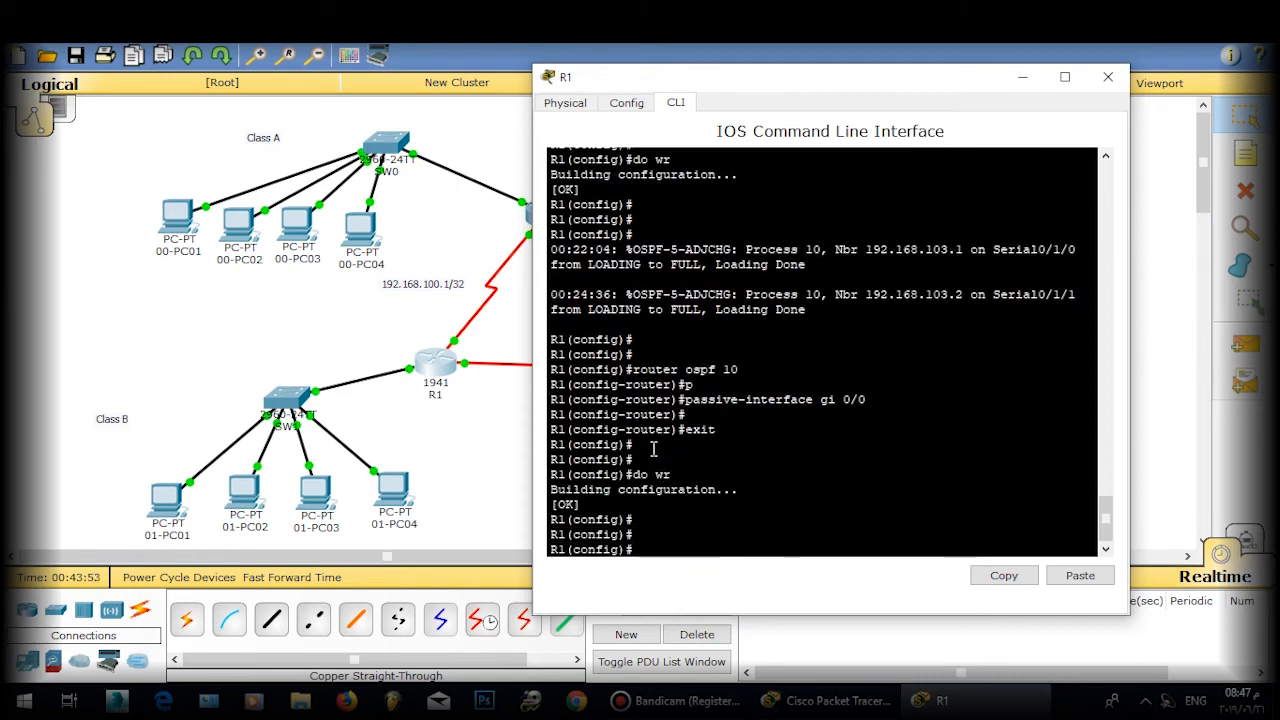
Step: Switch from R1's console to R0's and enter OSPF process 20 configuration
click(1108, 80)
click(546, 212)
key(Return)
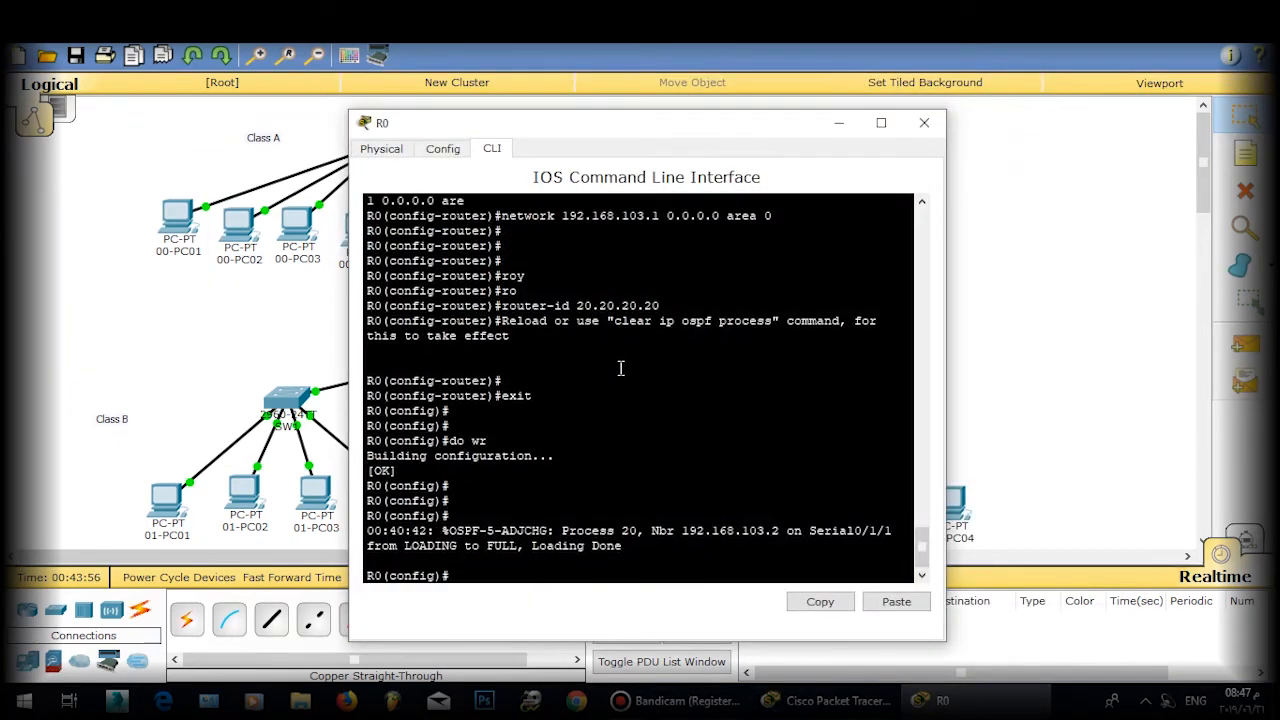
key(Return)
key(Return)
text(rou)
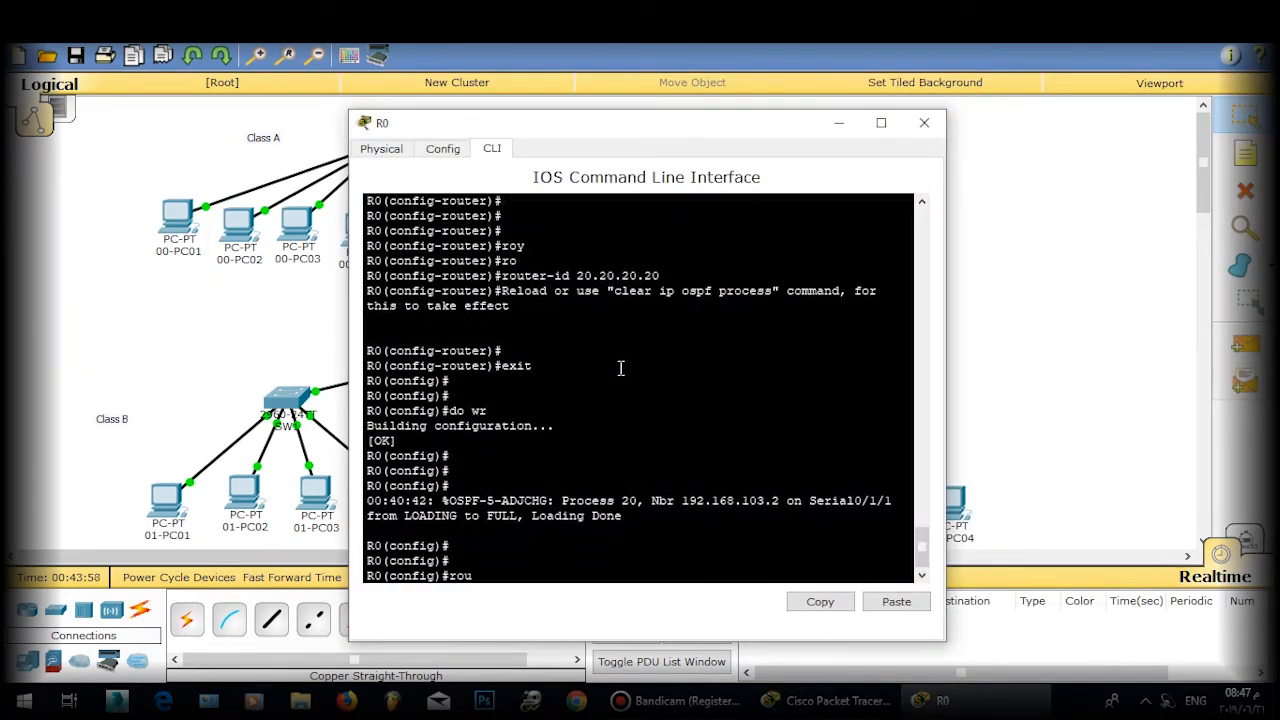
text(ter ospf 20)
key(Return)
Step: Make gi 0/0 passive on R0, save with do wr, and close its console
text(pa)
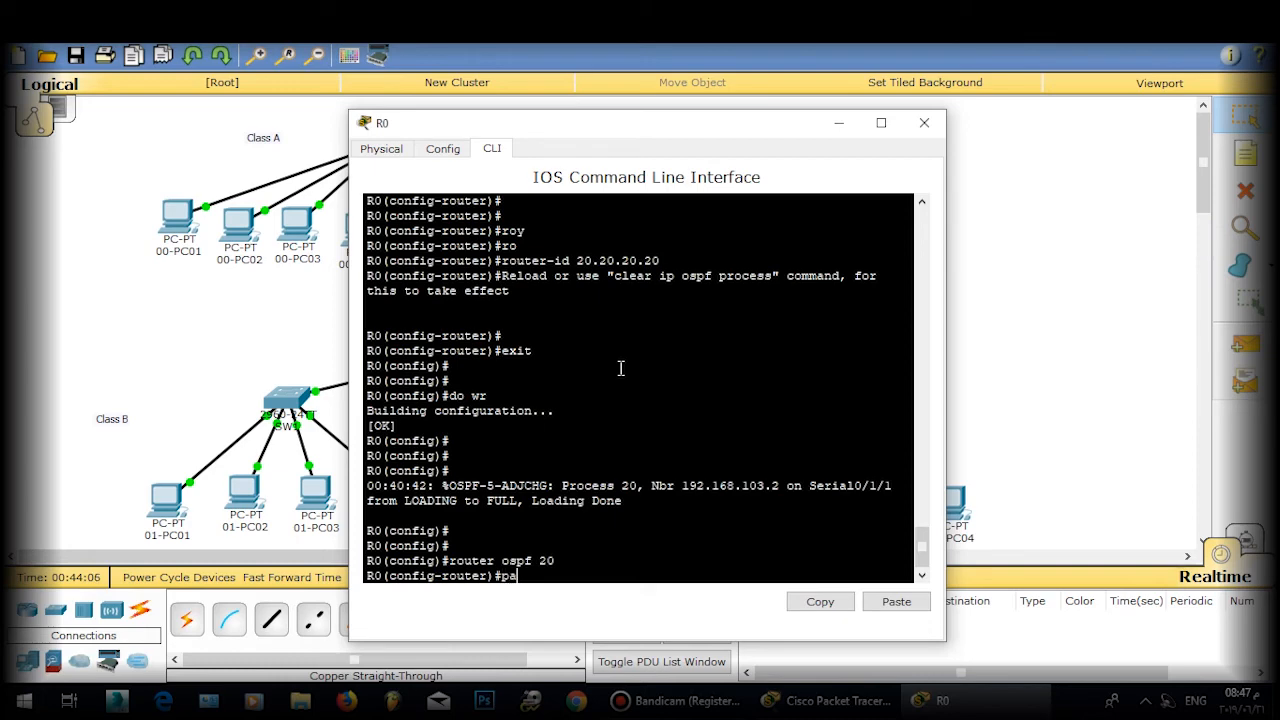
key(Tab)
text(gi)
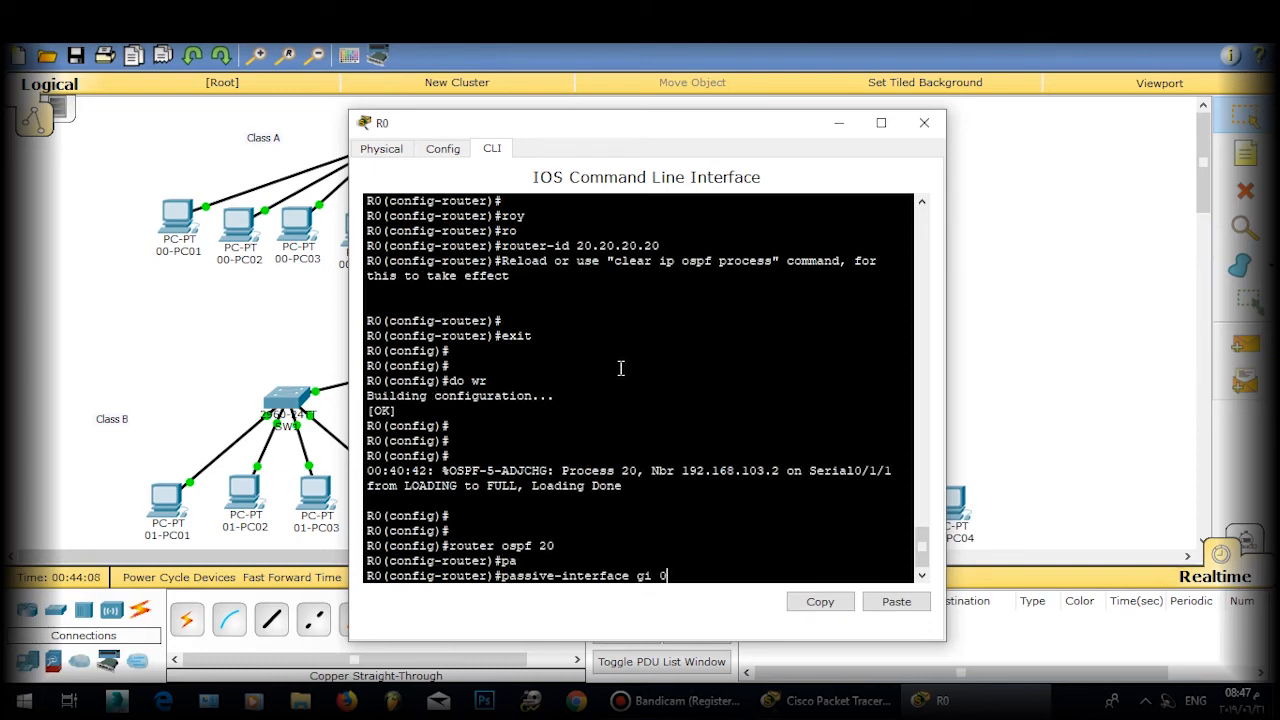
key(Return)
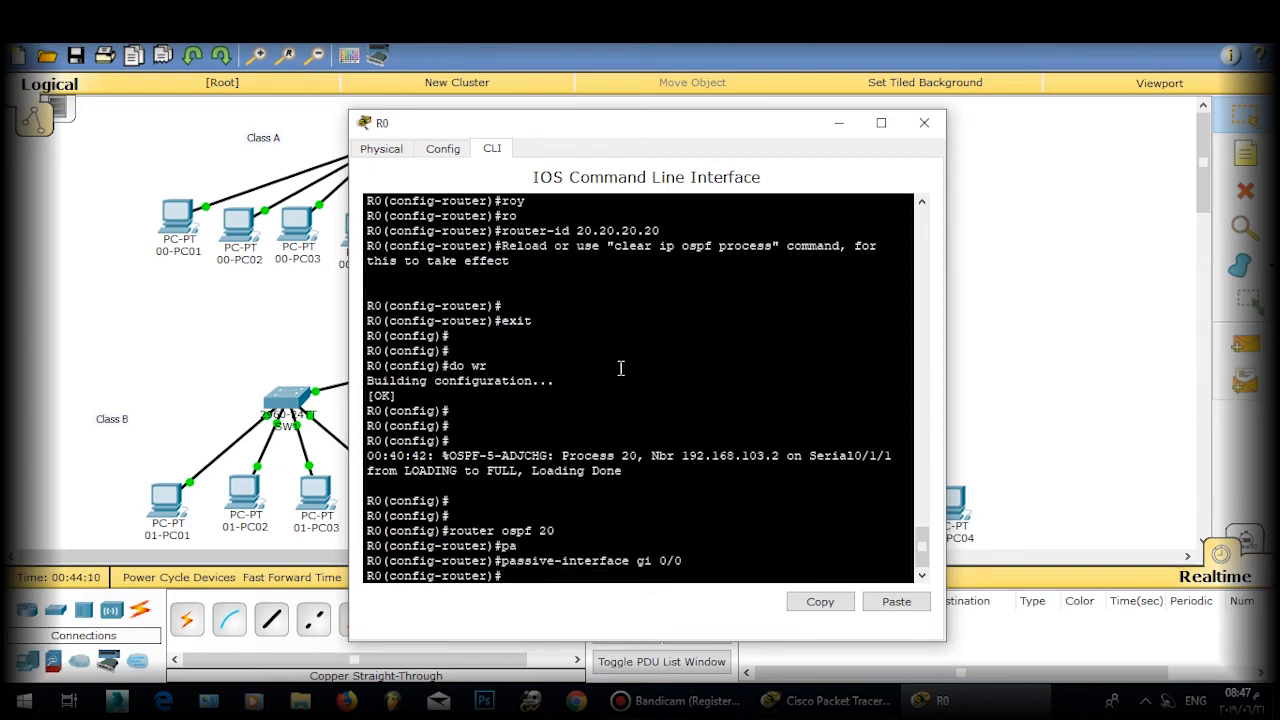
text(exit)
key(Return)
text(w)
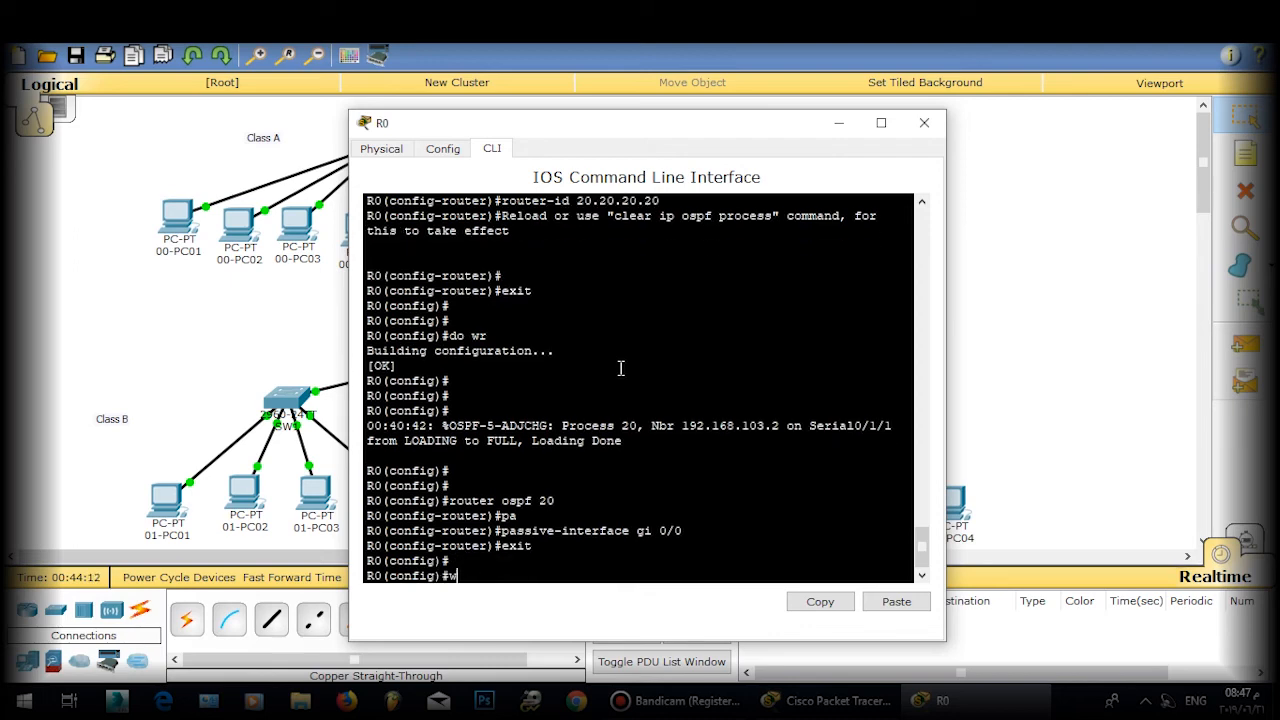
key(BackSpace)
text(do wr)
key(Return)
key(Return)
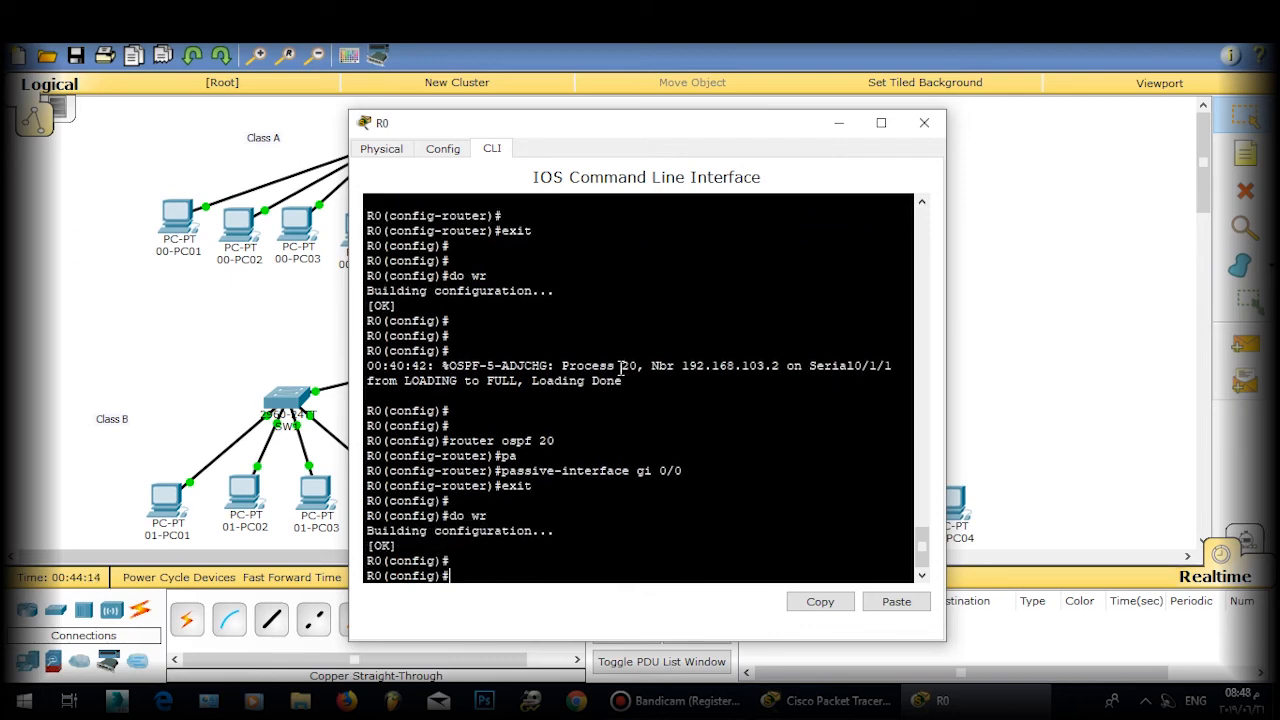
click(924, 122)
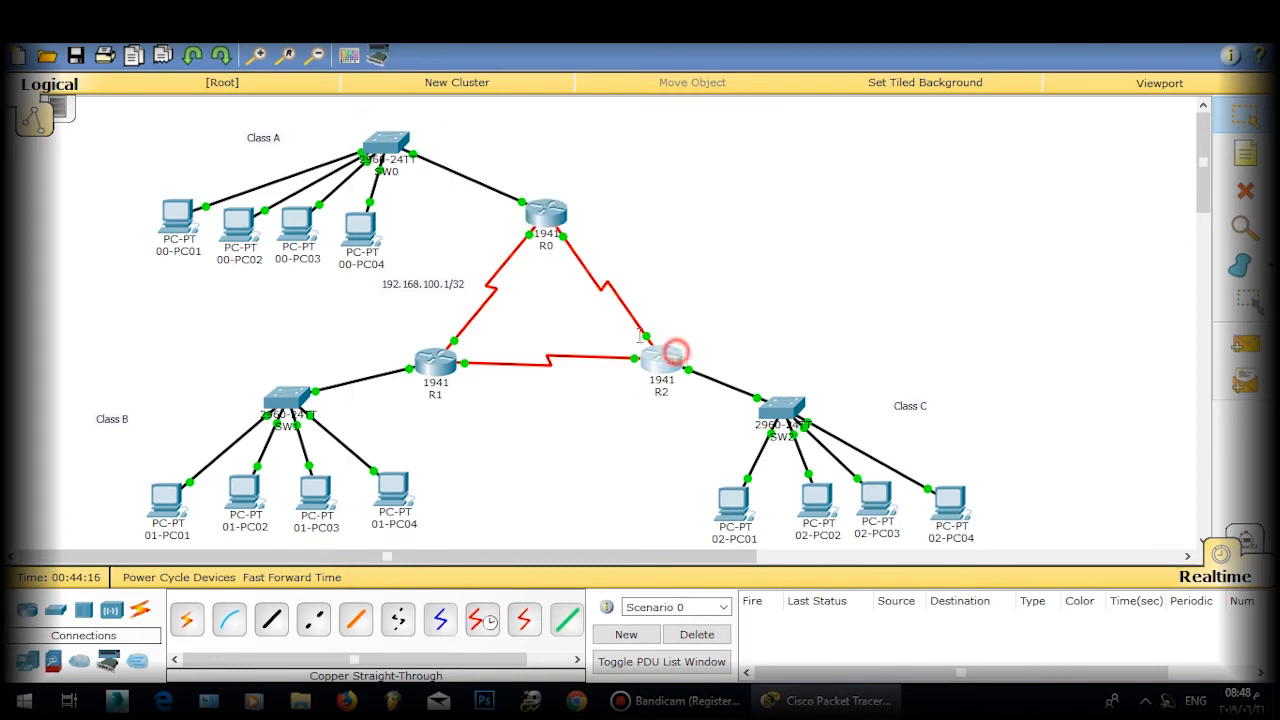
Step: Open R2's console and enter OSPF process 30 configuration
click(676, 351)
key(Return)
key(Return)
key(Return)
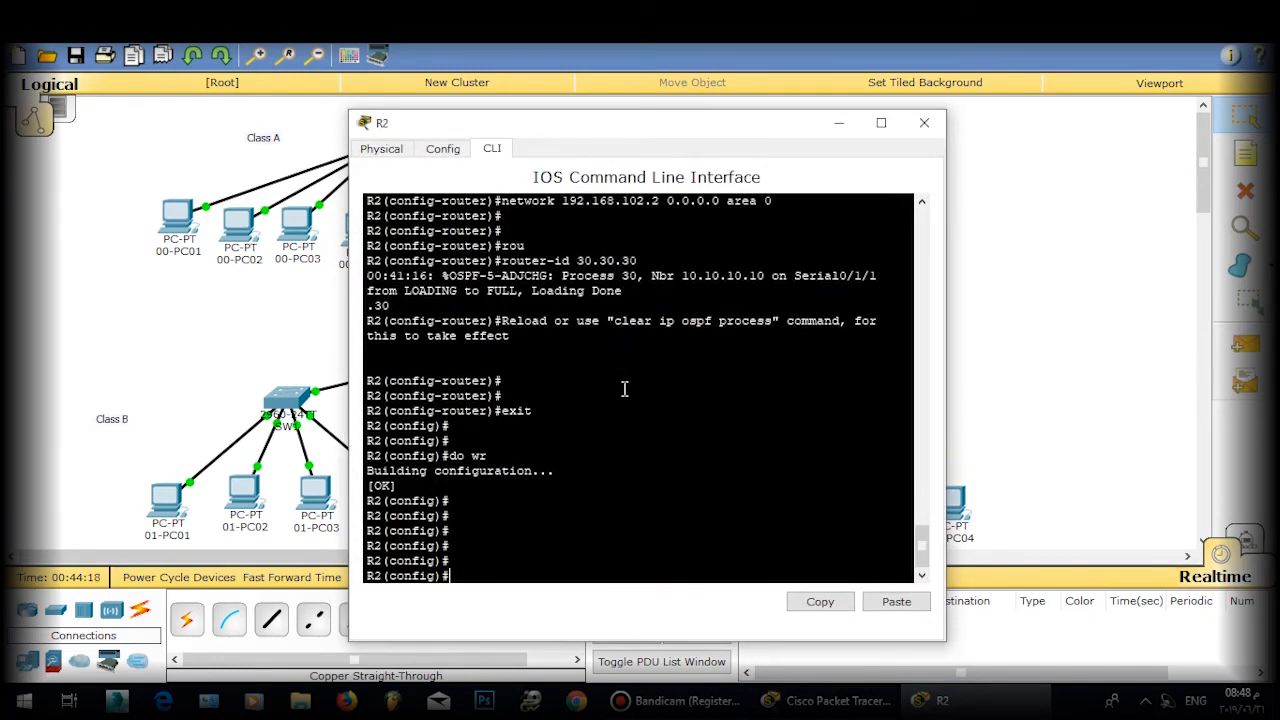
text(rou)
key(Tab)
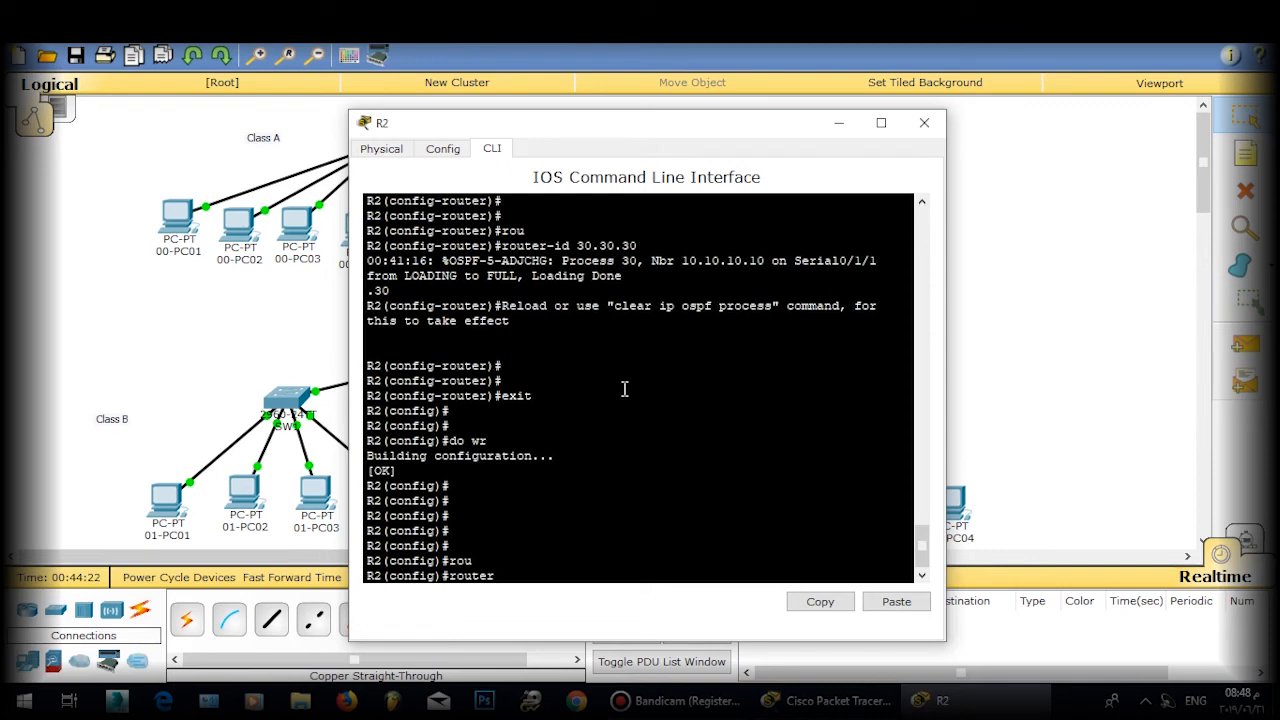
text(os)
text(s)
text(f)
key(Tab)
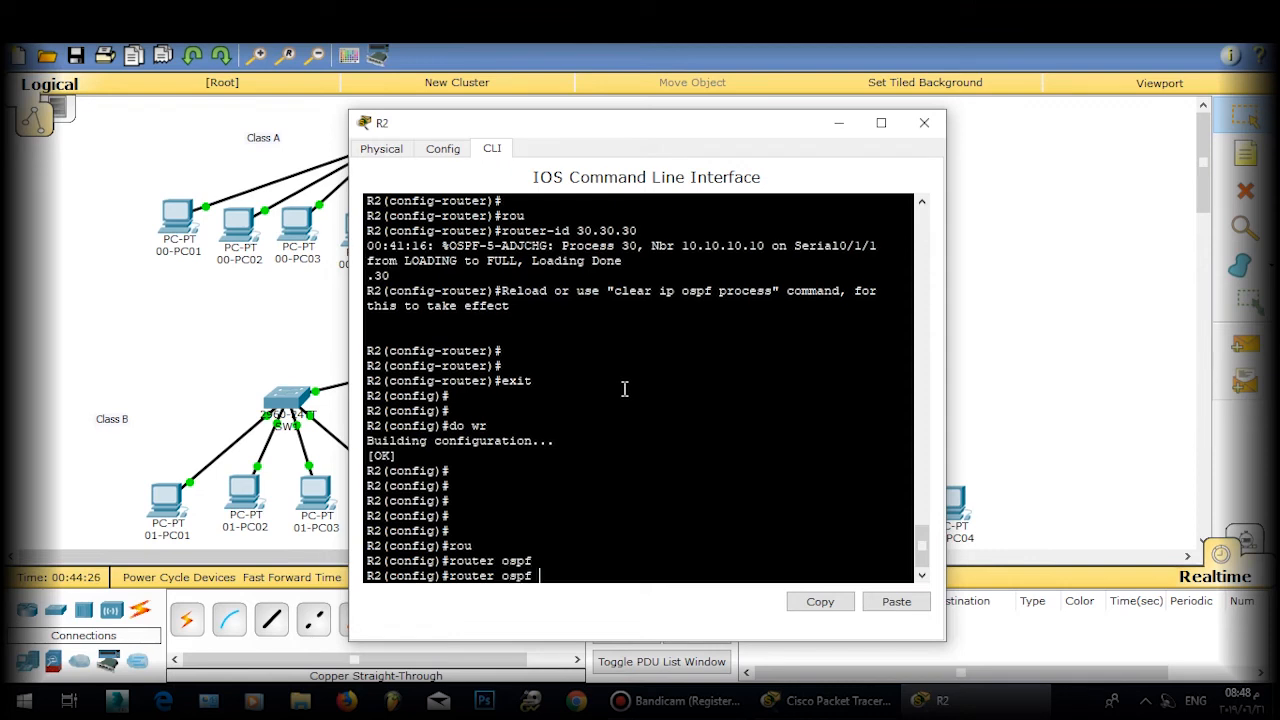
text(30)
key(Return)
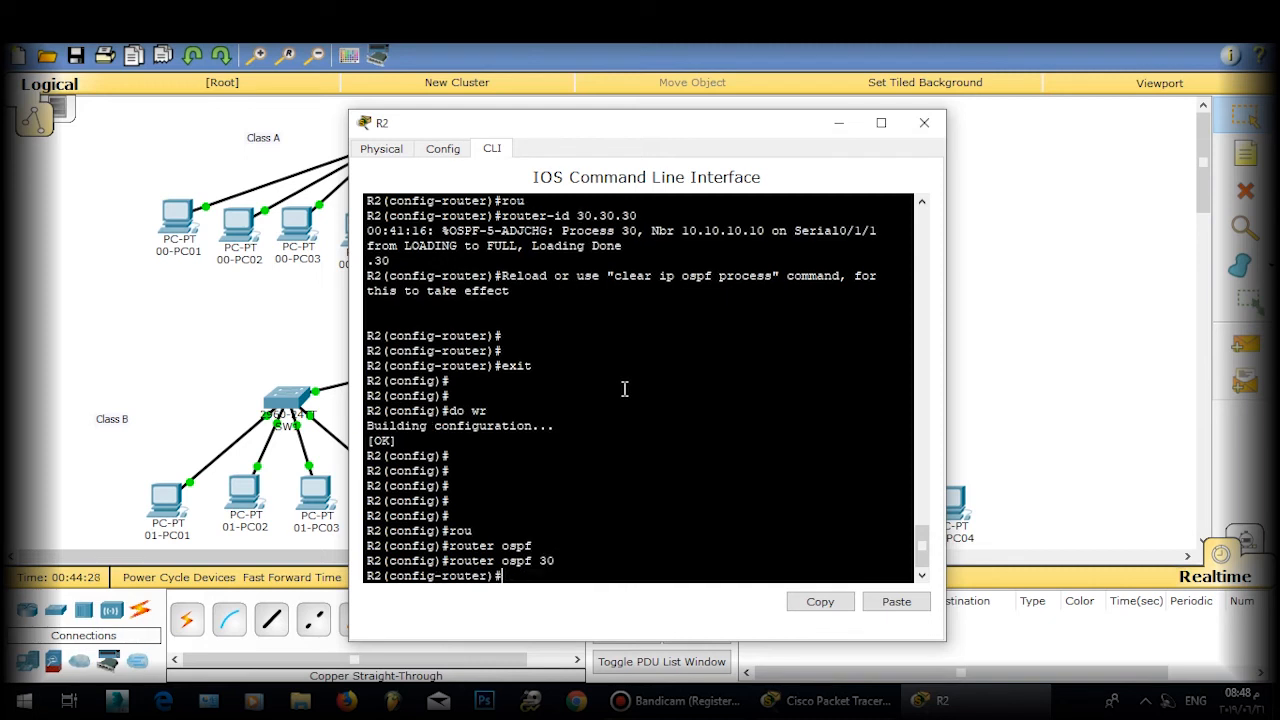
Step: Make gi 0/0 passive on R2, save with do wr, then bring up 01-PC01
text(p)
key(Tab)
text(gi 0/0)
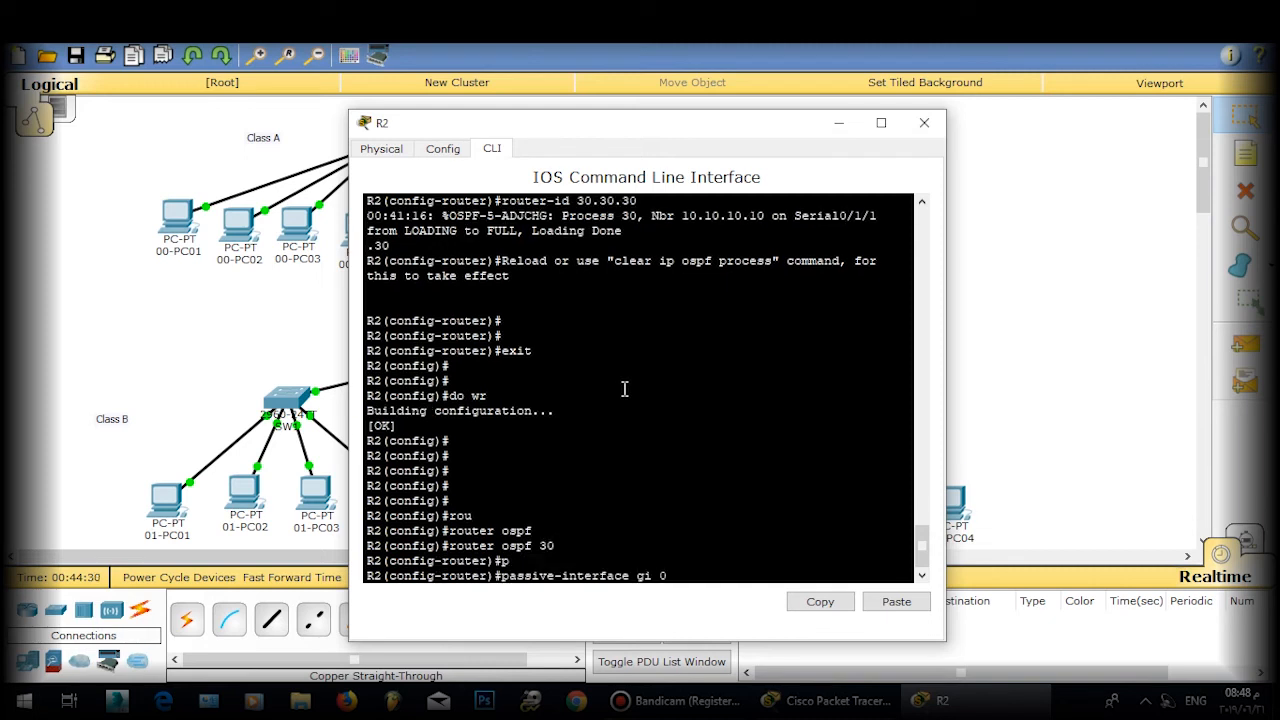
key(Return)
key(Return)
text(exit)
key(Return)
key(Return)
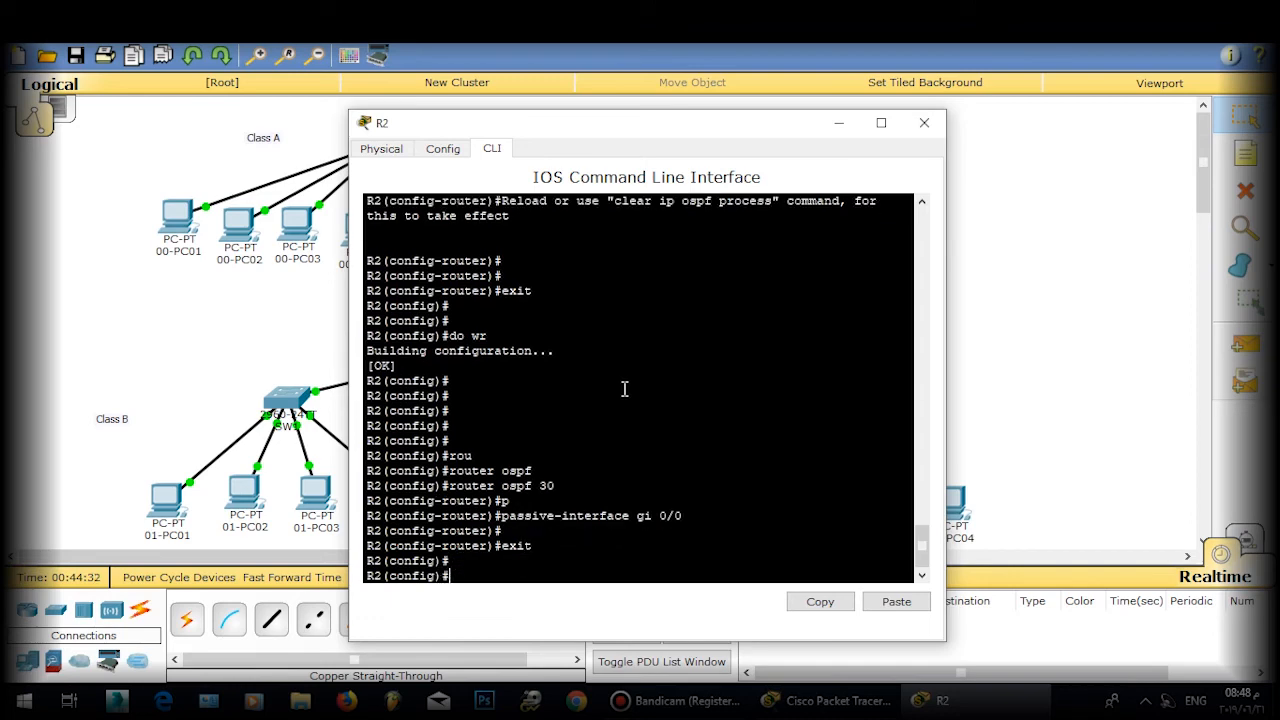
text(do wr)
key(Return)
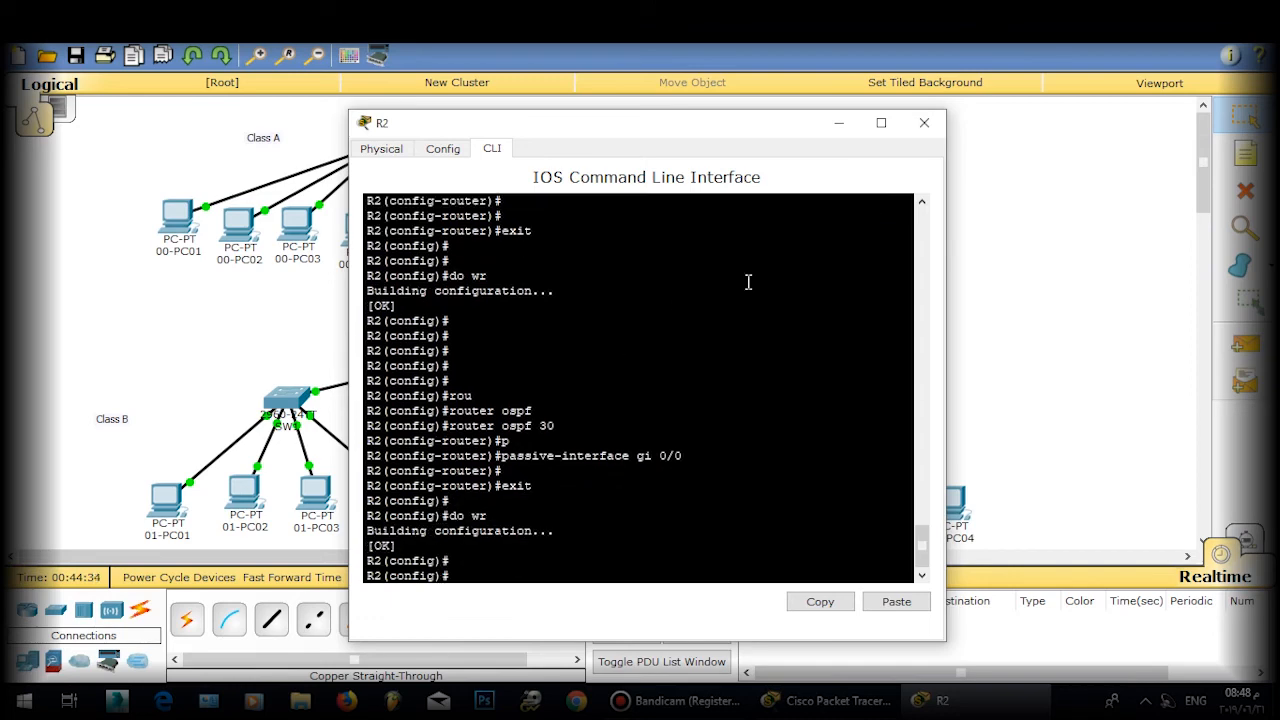
click(916, 124)
click(167, 503)
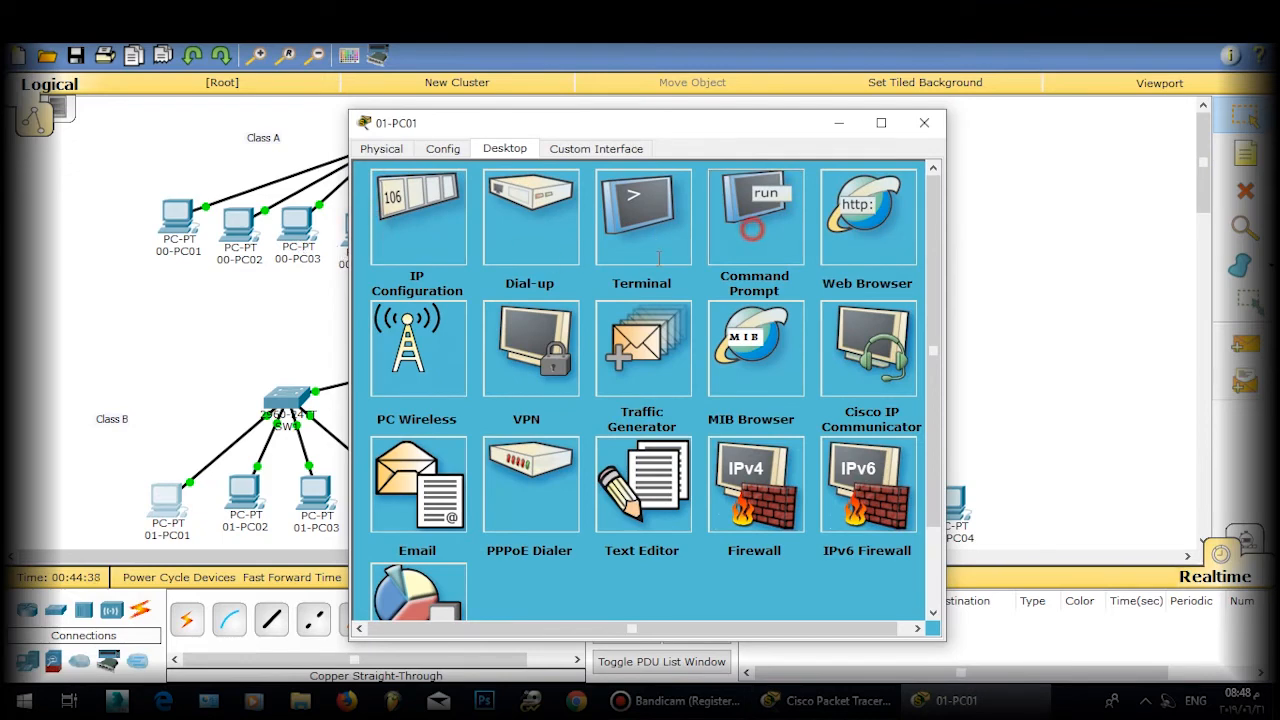
Step: Ping 10.1.1.10 from 01-PC01's command prompt, which times out, then close the PC
click(752, 228)
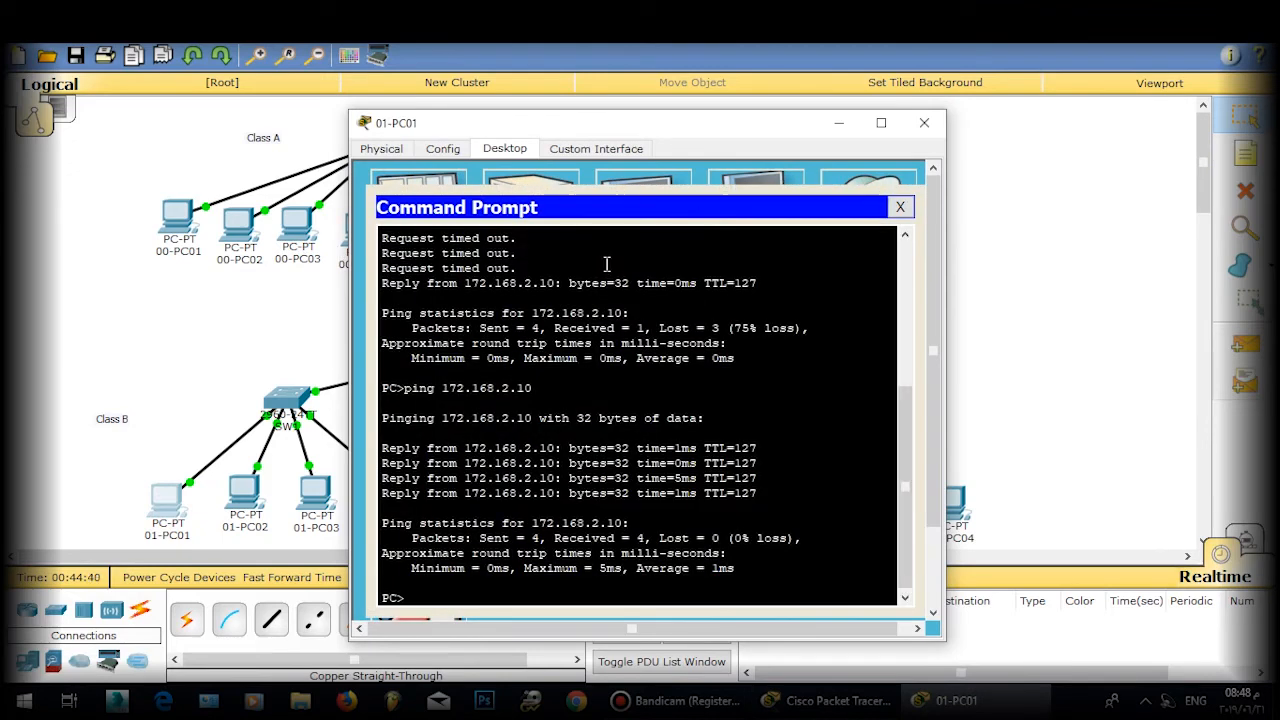
text(pintr )
text(g )
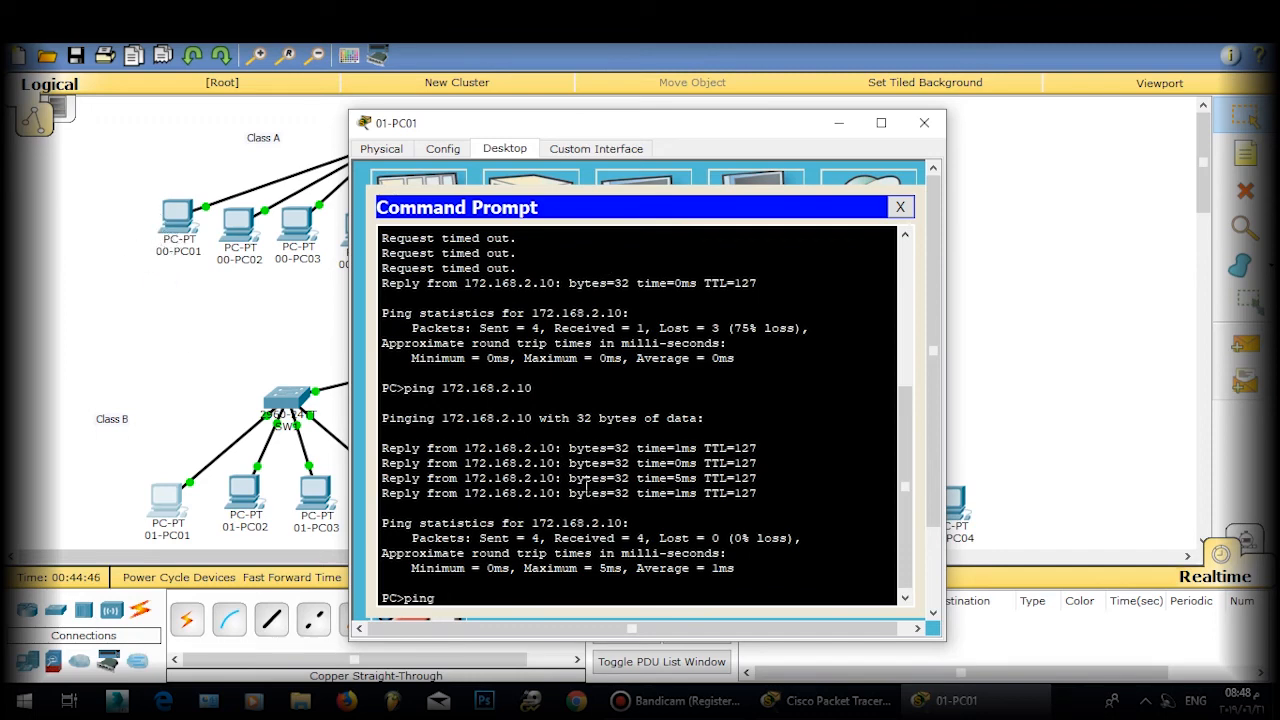
text(10.1.1.10)
key(Return)
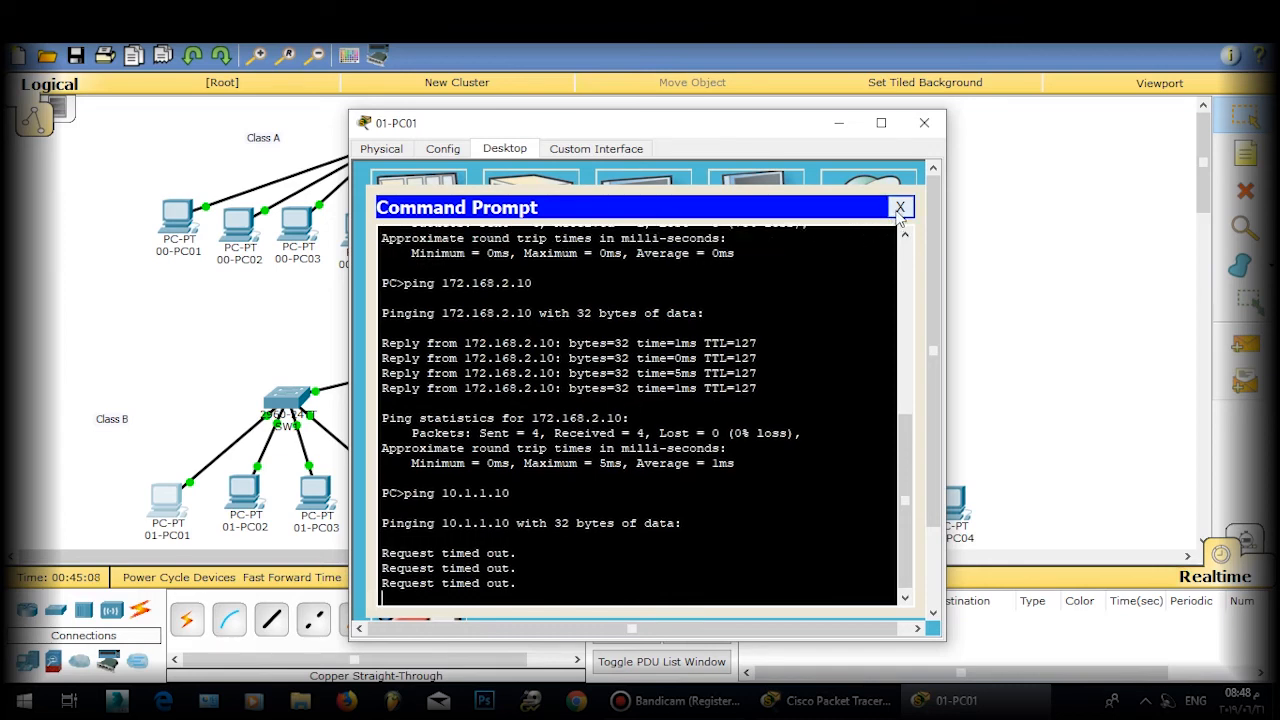
click(900, 208)
click(924, 122)
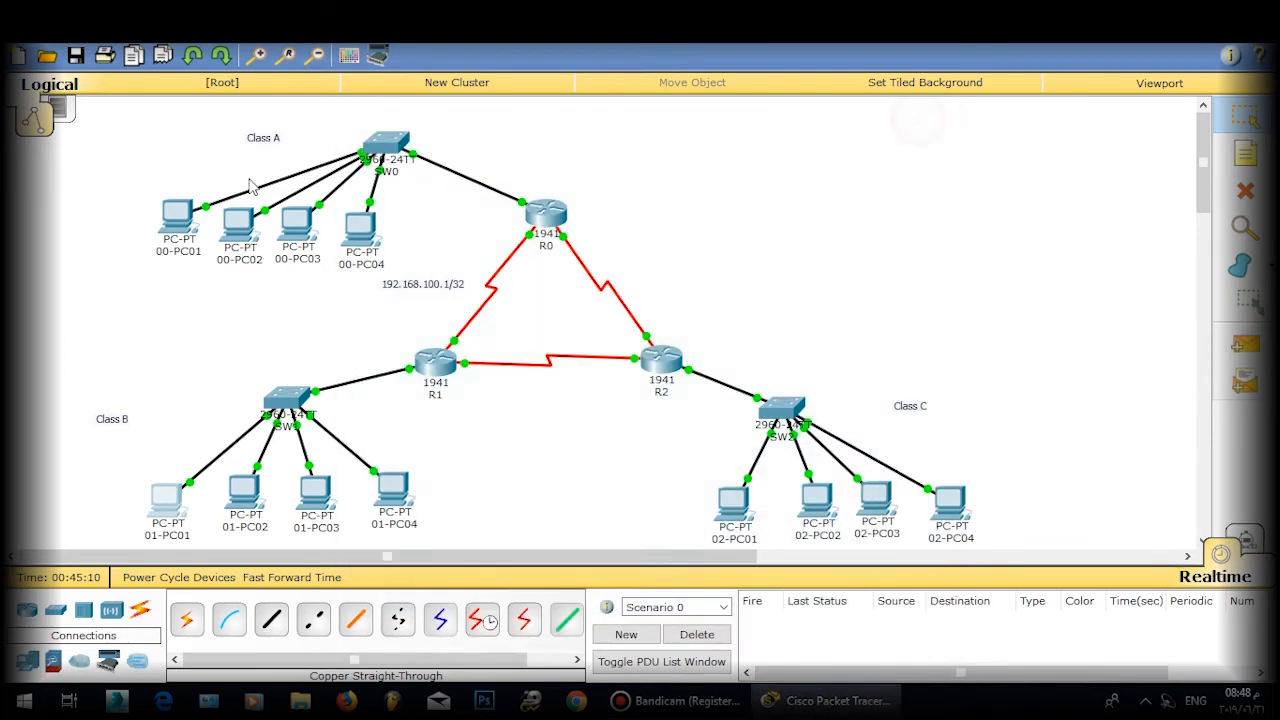
Step: Set 00-PC01's default gateway to 10.1.1.2
click(178, 215)
click(433, 220)
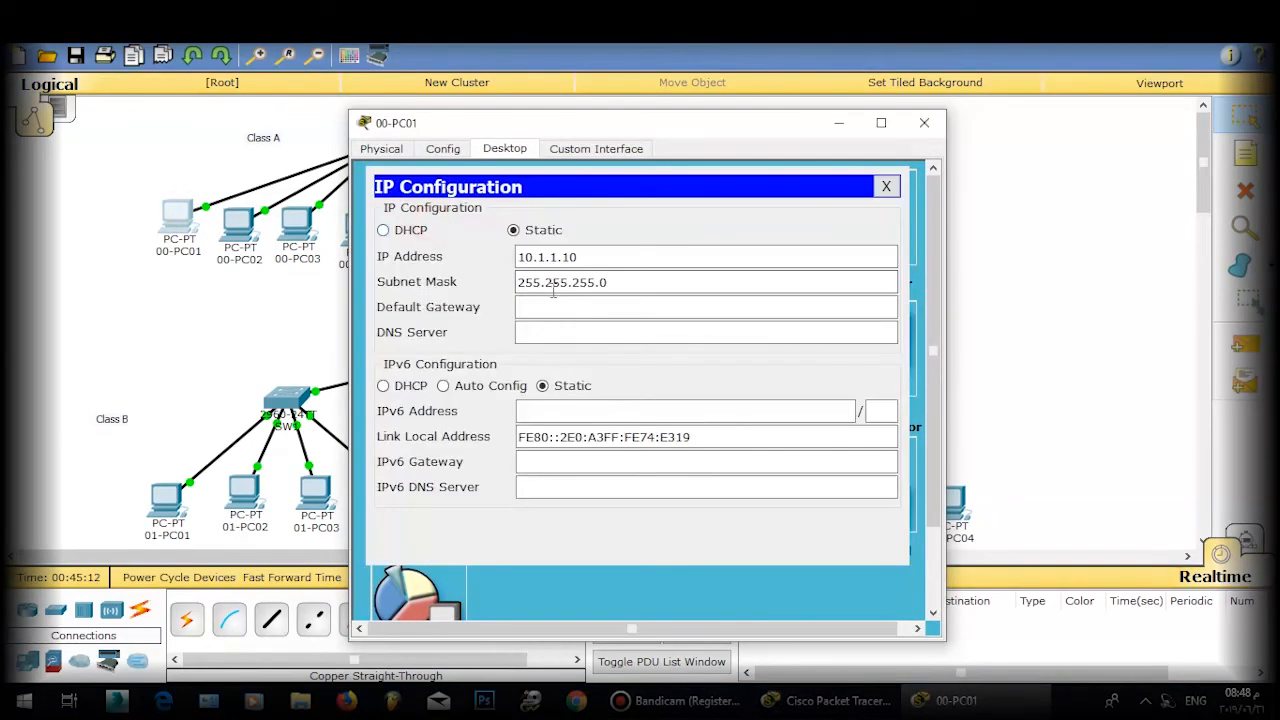
click(549, 307)
text(10.1)
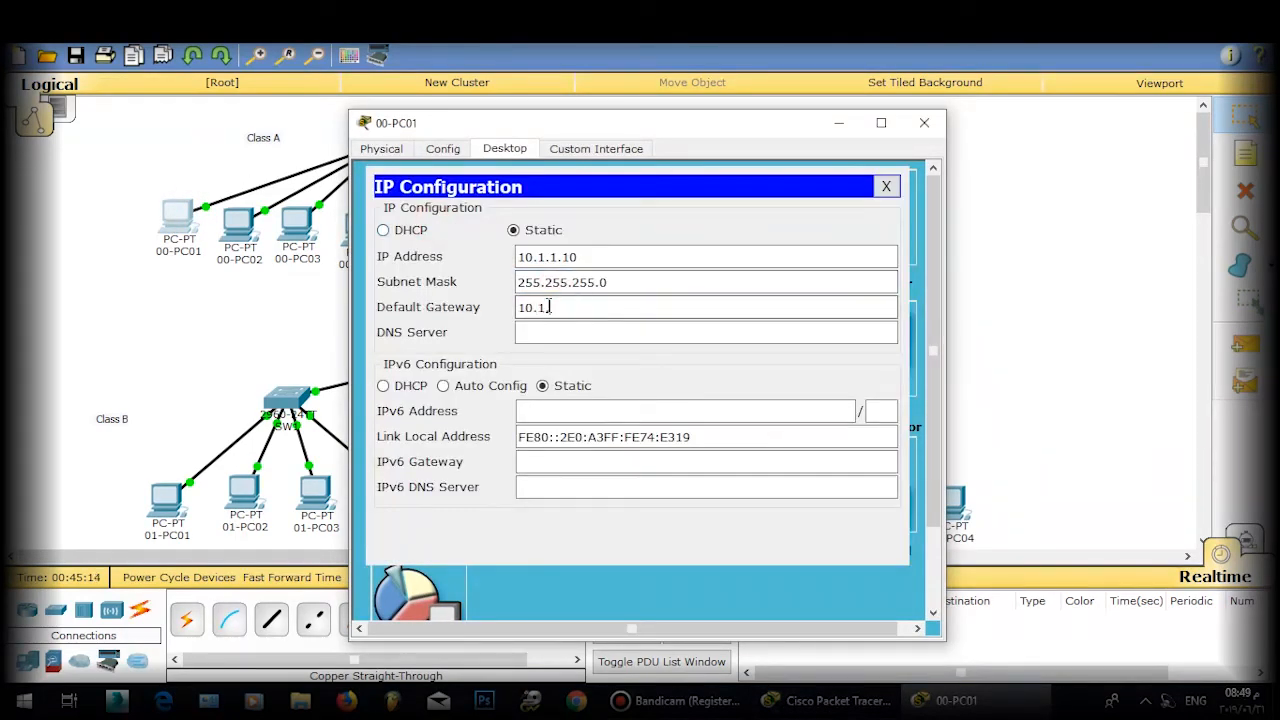
text(.1.2)
click(610, 318)
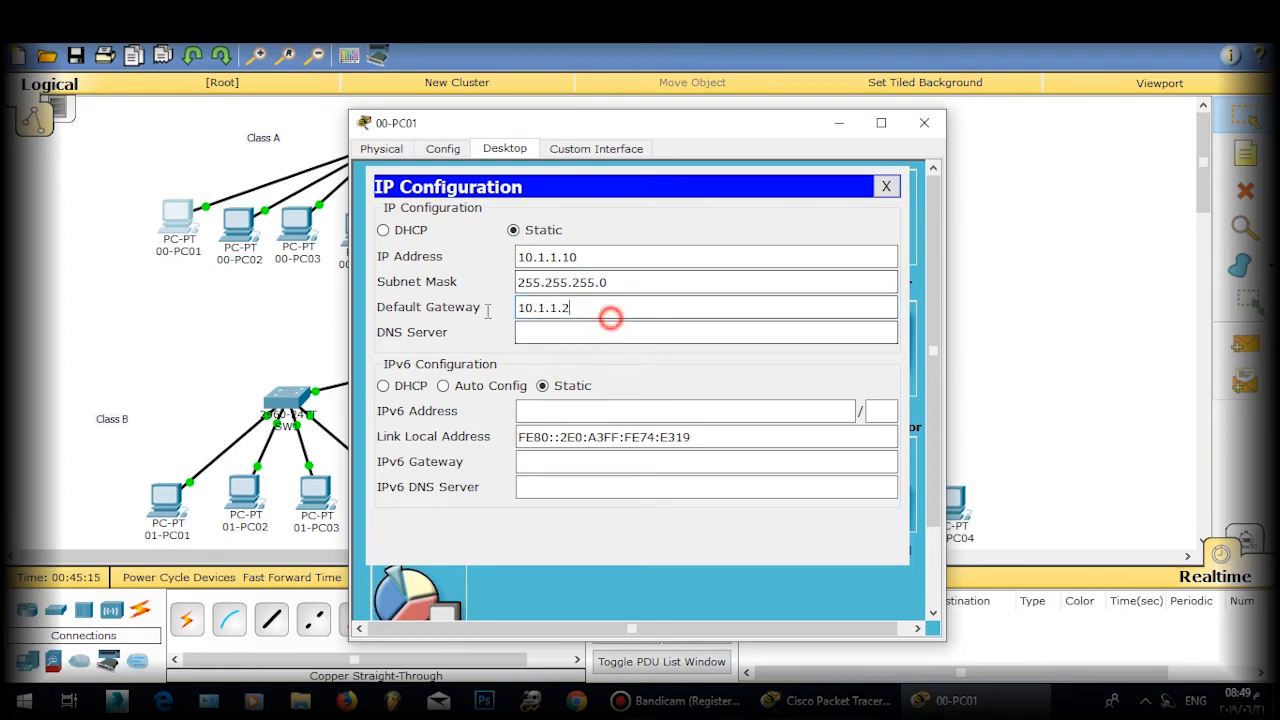
click(886, 186)
click(924, 122)
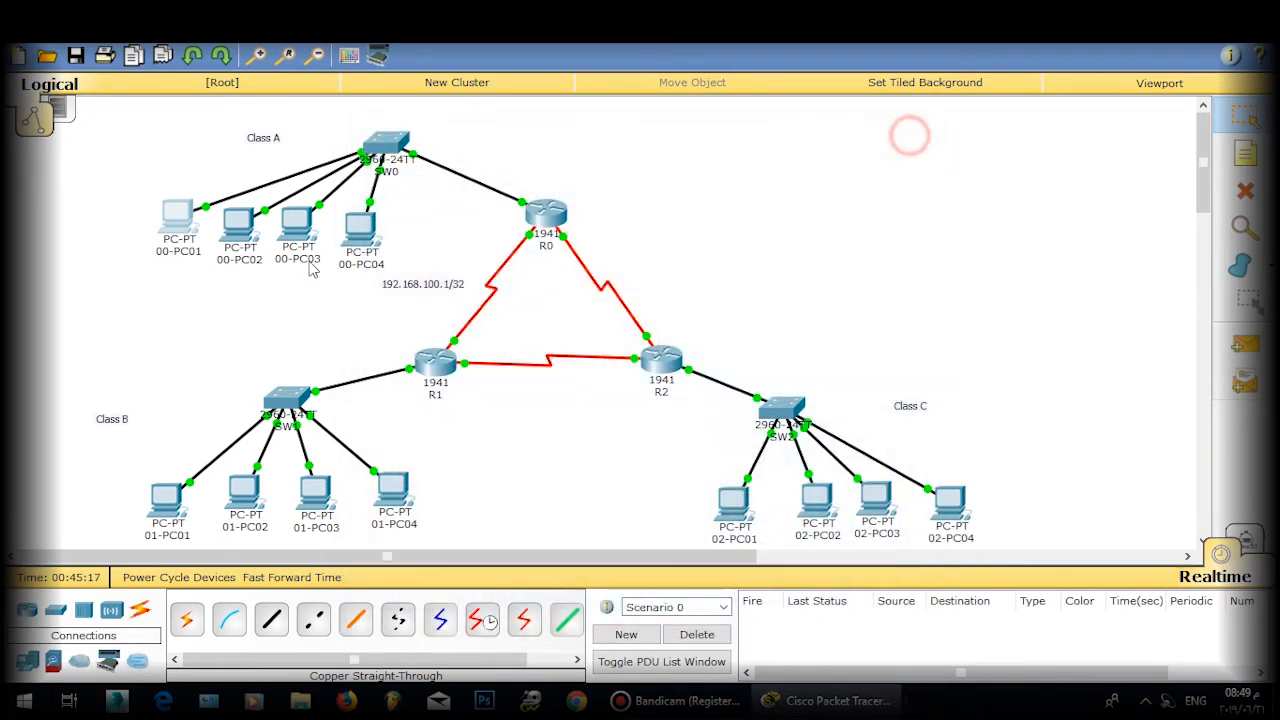
Step: Set 00-PC02's default gateway to 10.1.2.2
click(240, 225)
click(405, 222)
click(606, 312)
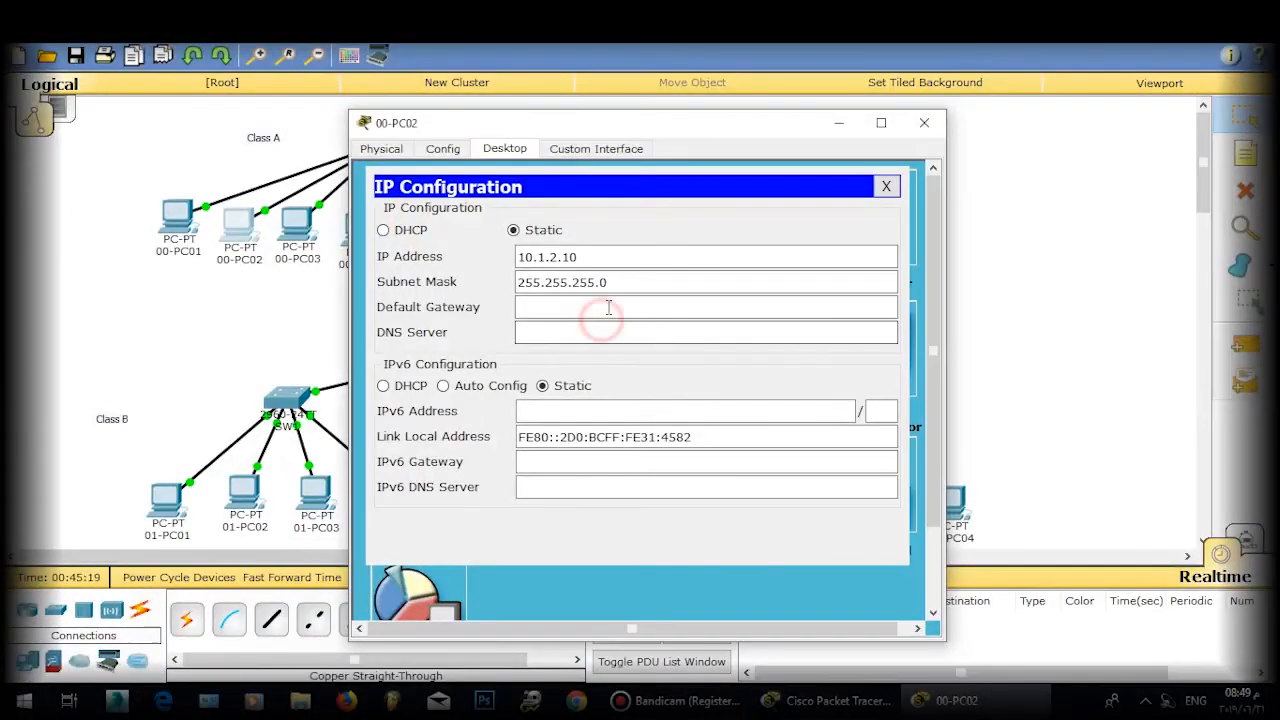
text(10.1.1.2)
click(554, 305)
key(BackSpace)
text(2)
click(884, 190)
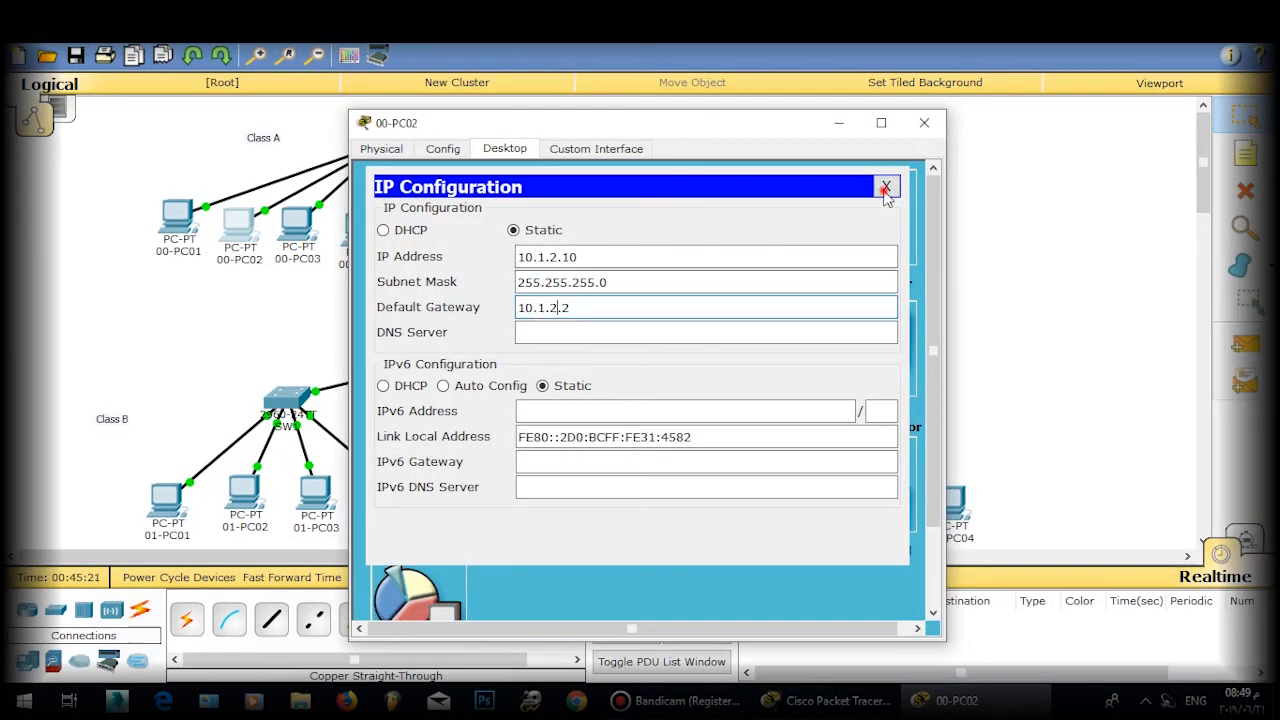
click(924, 122)
Step: Set 00-PC03's default gateway to 10.1.3.2
click(297, 220)
click(424, 225)
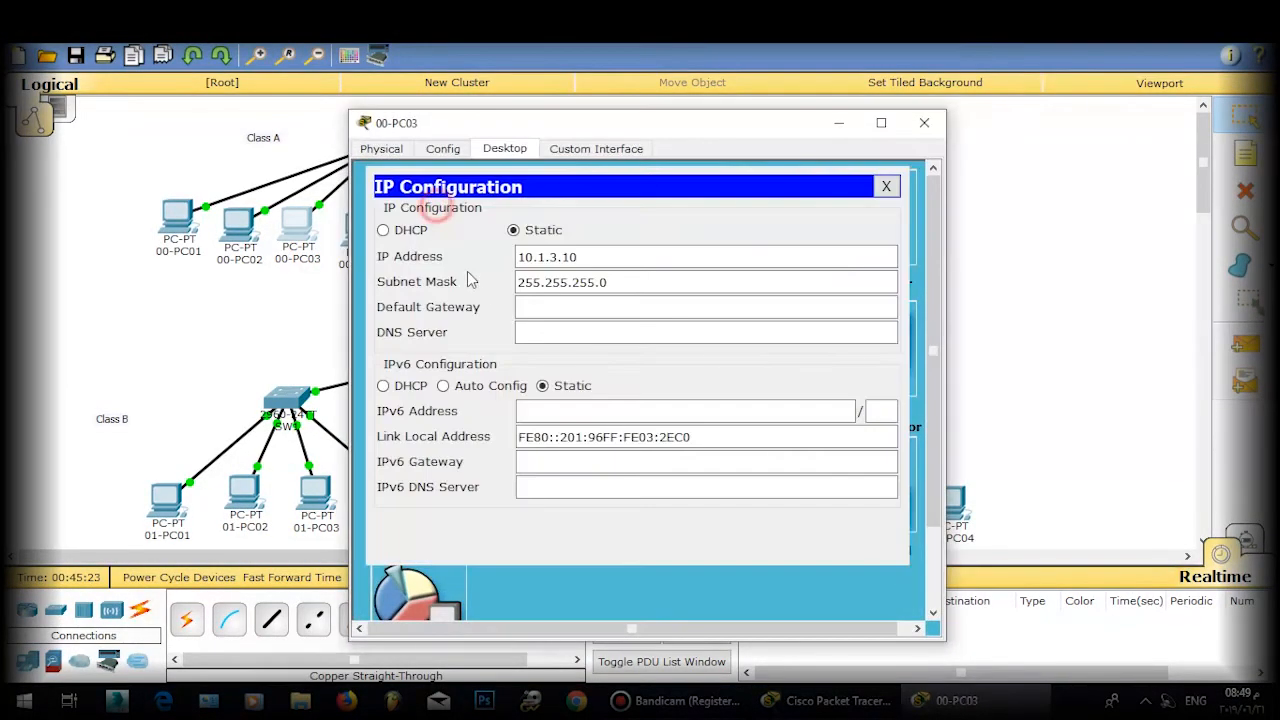
click(592, 308)
text(10.1.1.2)
click(556, 308)
key(BackSpace)
text(3)
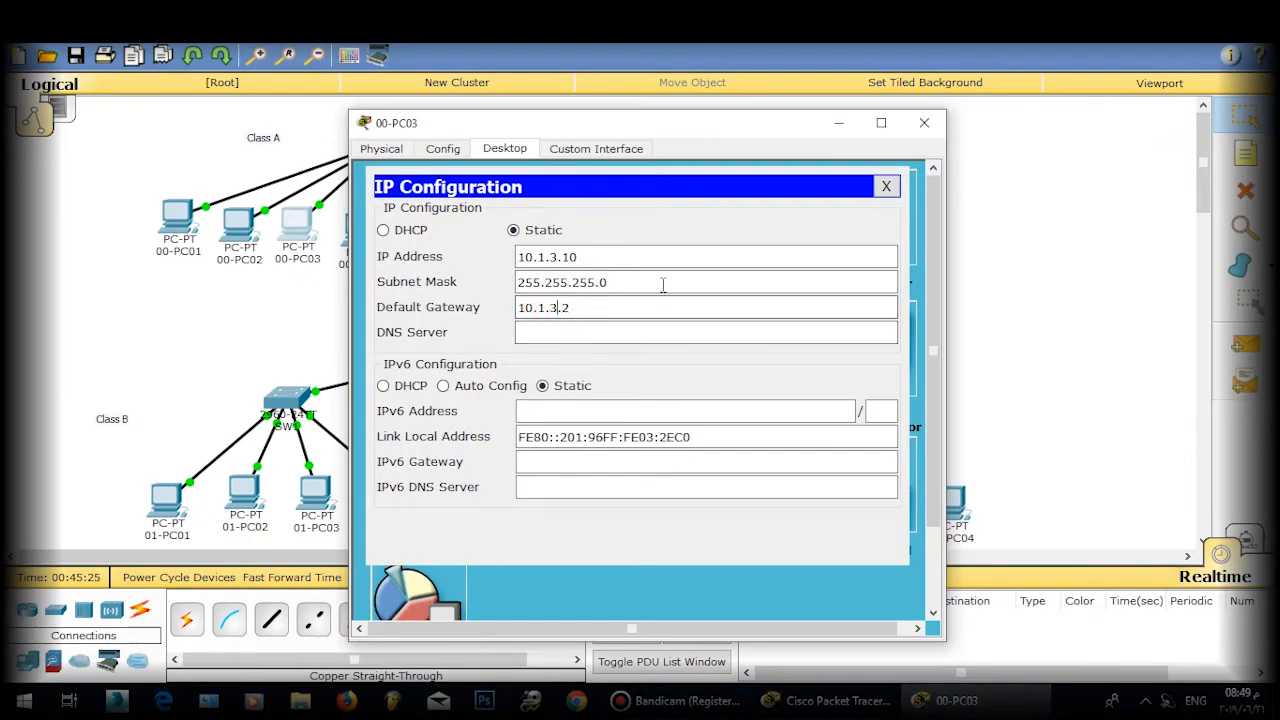
click(886, 187)
click(924, 122)
Step: Set 00-PC04's default gateway to 10.1.4.2, then bring up 02-PC01
click(345, 240)
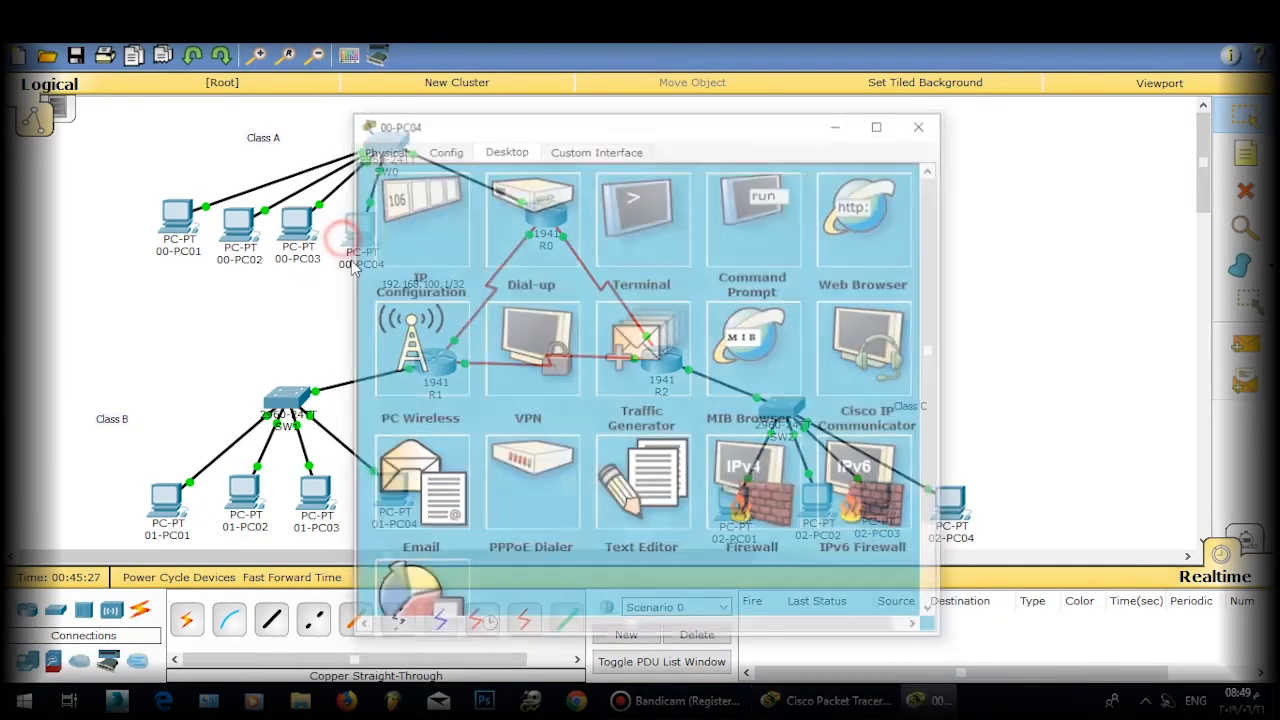
click(420, 225)
click(592, 308)
text(10.1.1.2)
double_click(553, 308)
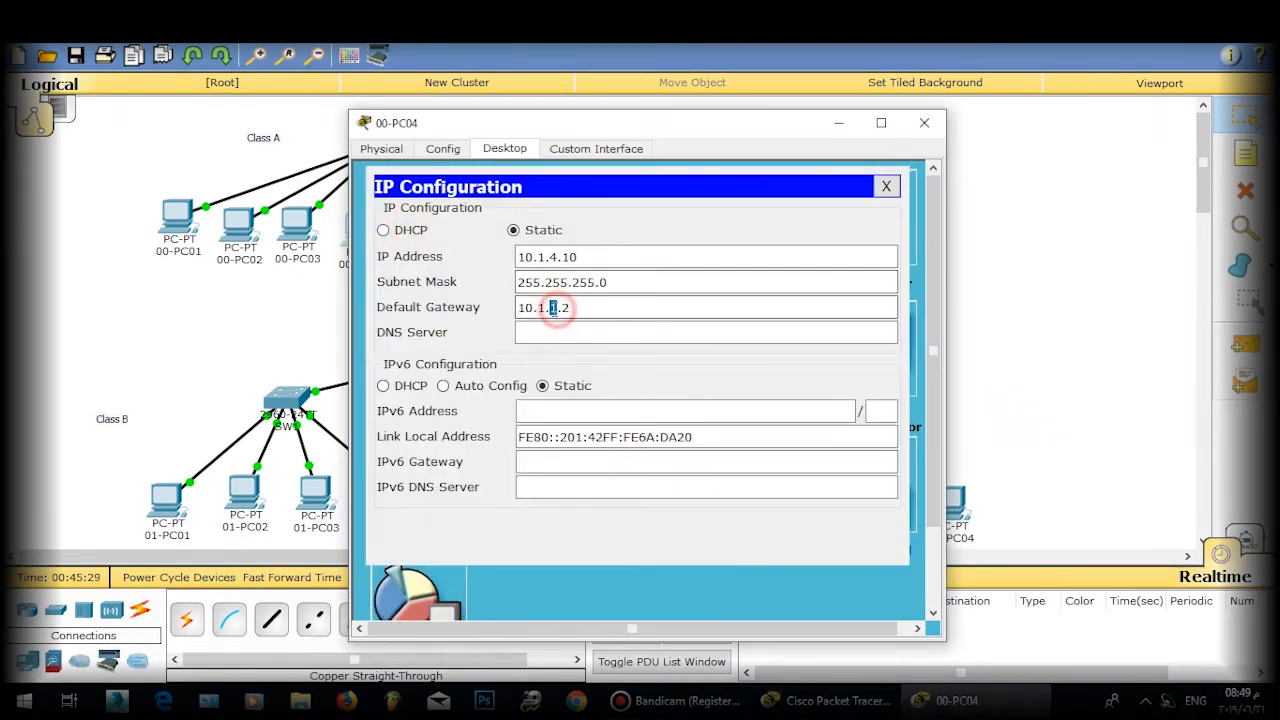
text(4)
click(886, 187)
click(924, 122)
click(718, 506)
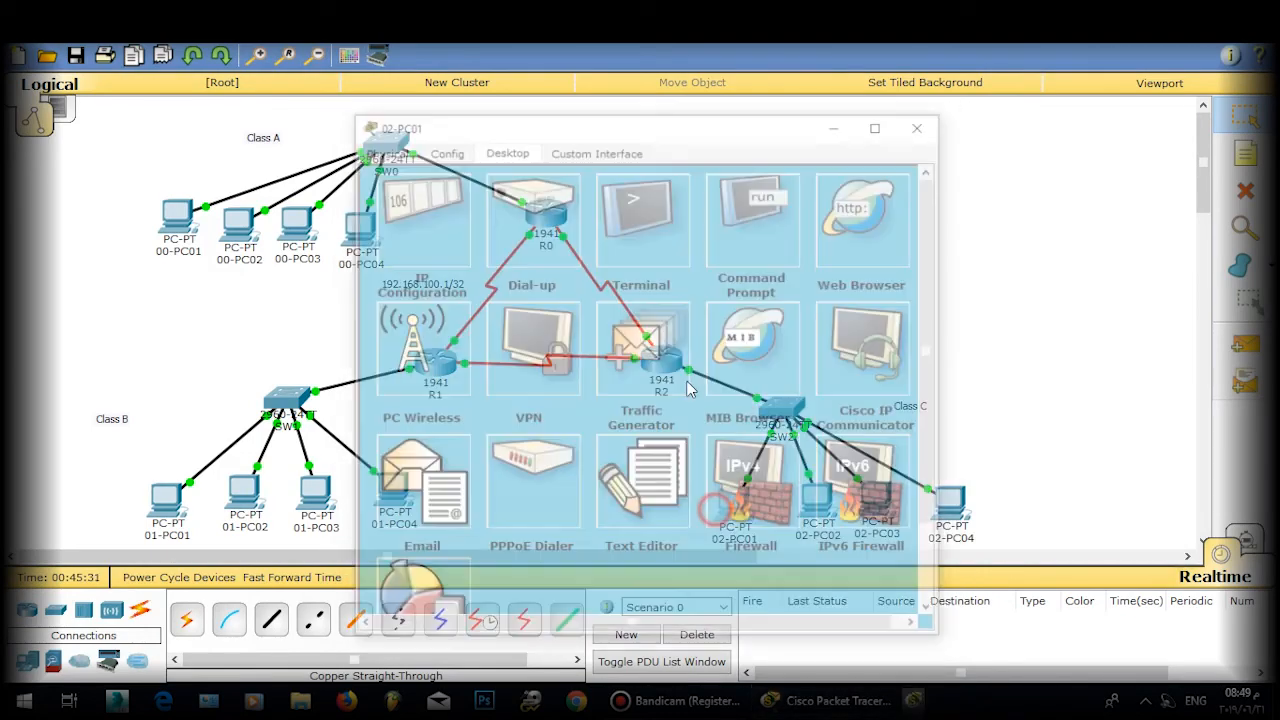
Step: Set 02-PC01's default gateway from its 192.168.1.10 address to 192.168.1.2
click(420, 228)
drag(628, 258, 450, 276)
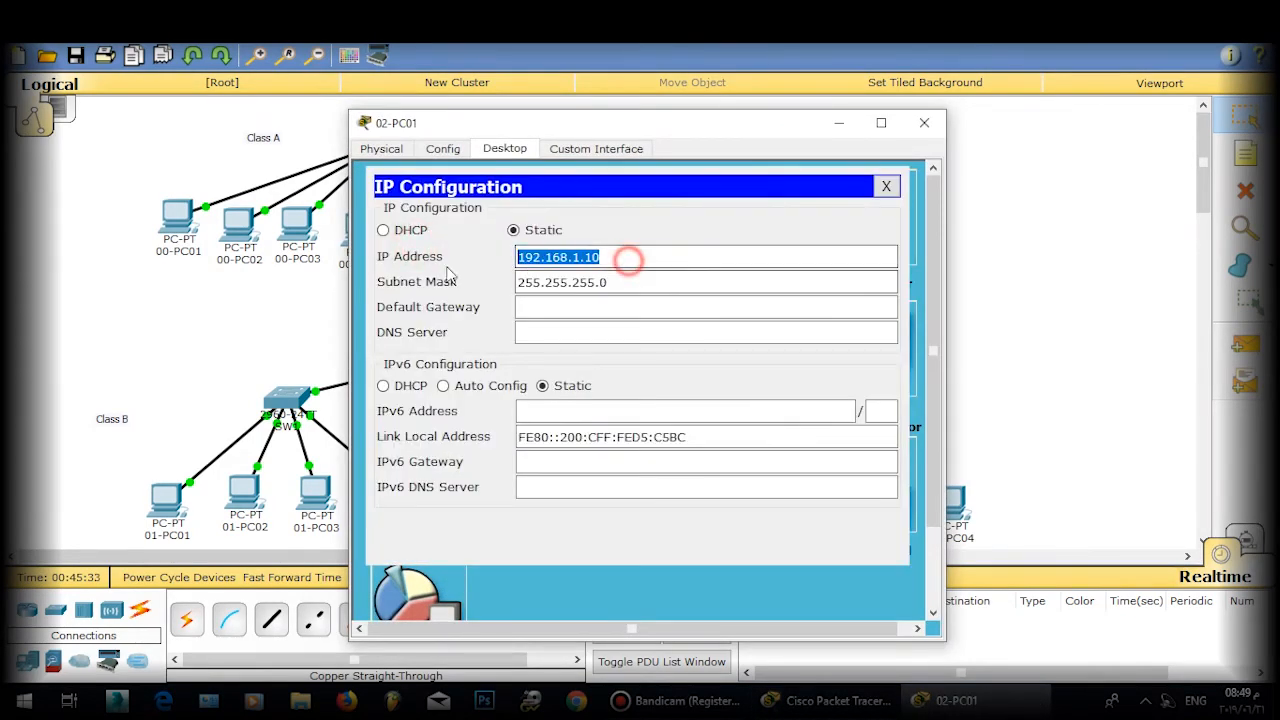
key(ctrl+c)
click(612, 316)
key(ctrl+v)
double_click(637, 307)
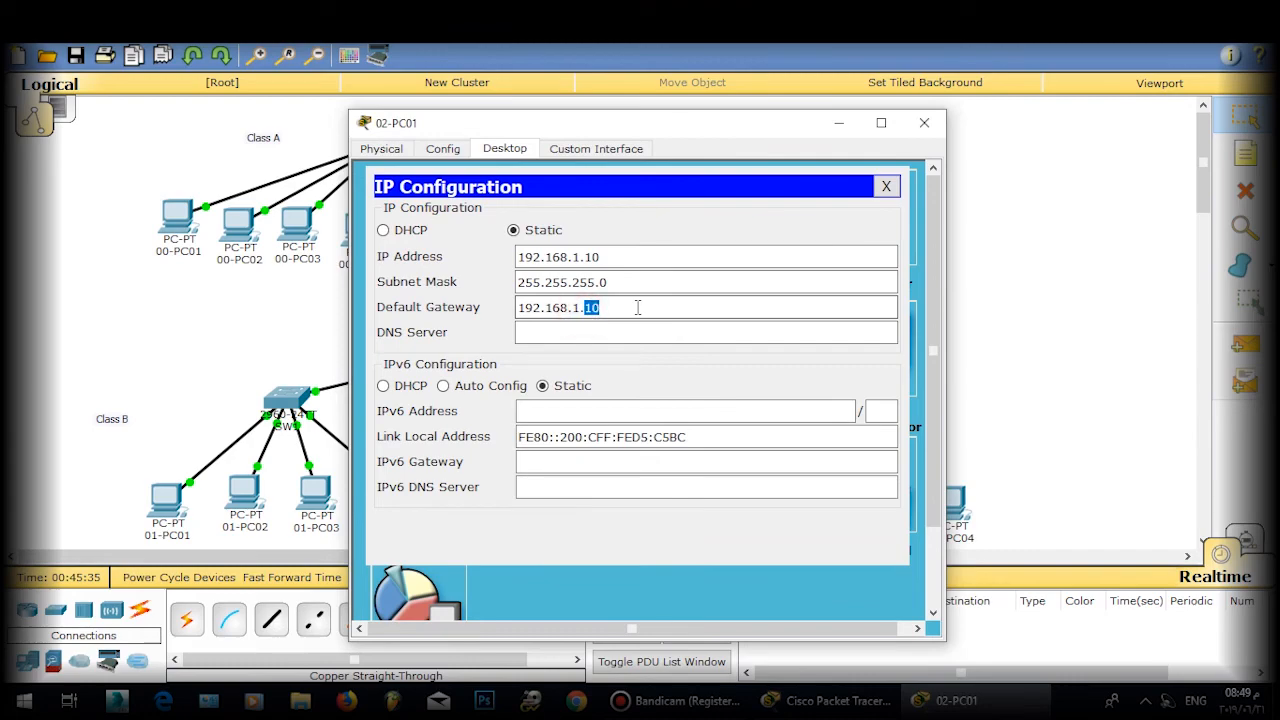
text(1)
drag(668, 313, 520, 309)
click(884, 187)
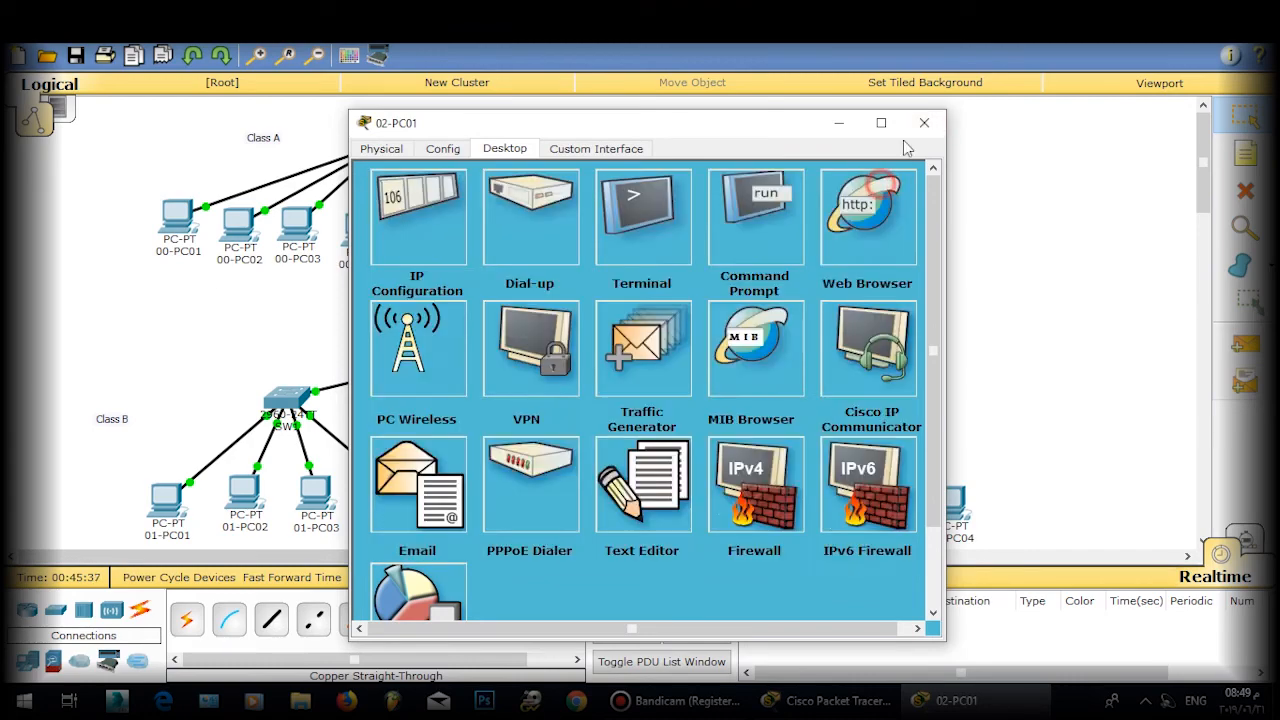
click(924, 122)
Step: Set 02-PC02's default gateway to 192.168.2.2
click(811, 492)
click(415, 230)
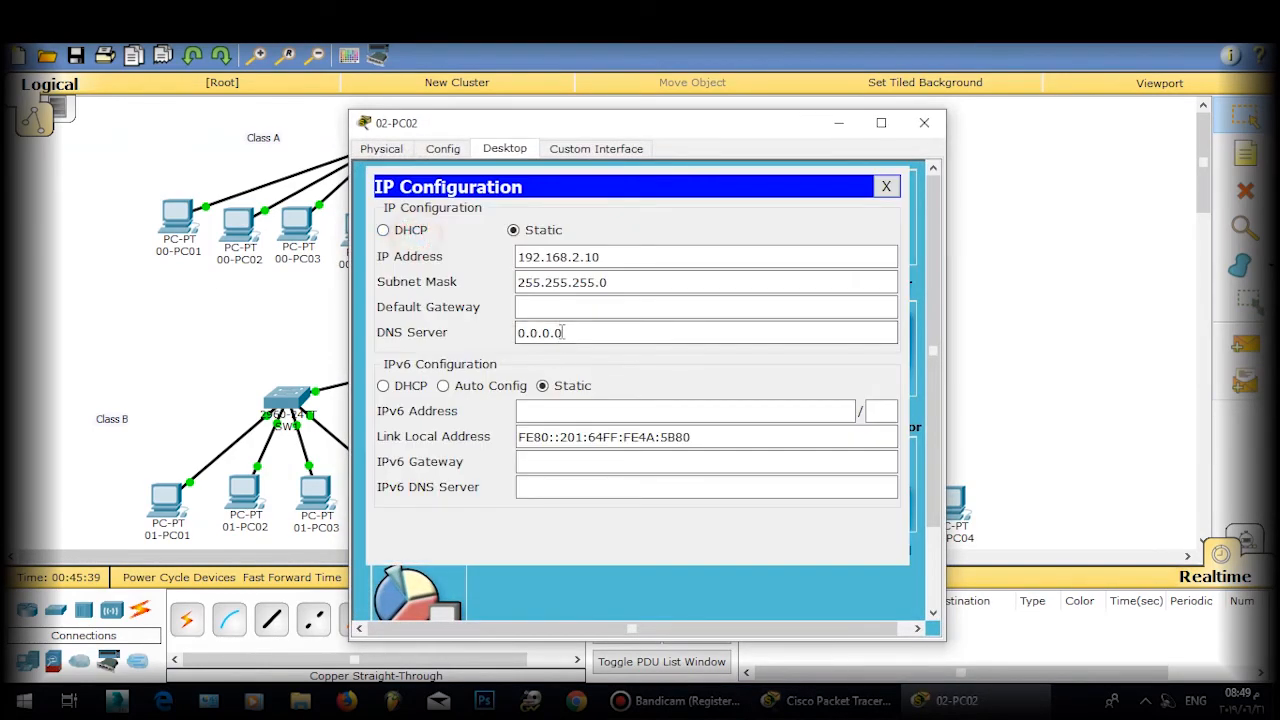
click(568, 308)
key(ctrl+v)
double_click(576, 306)
text(2)
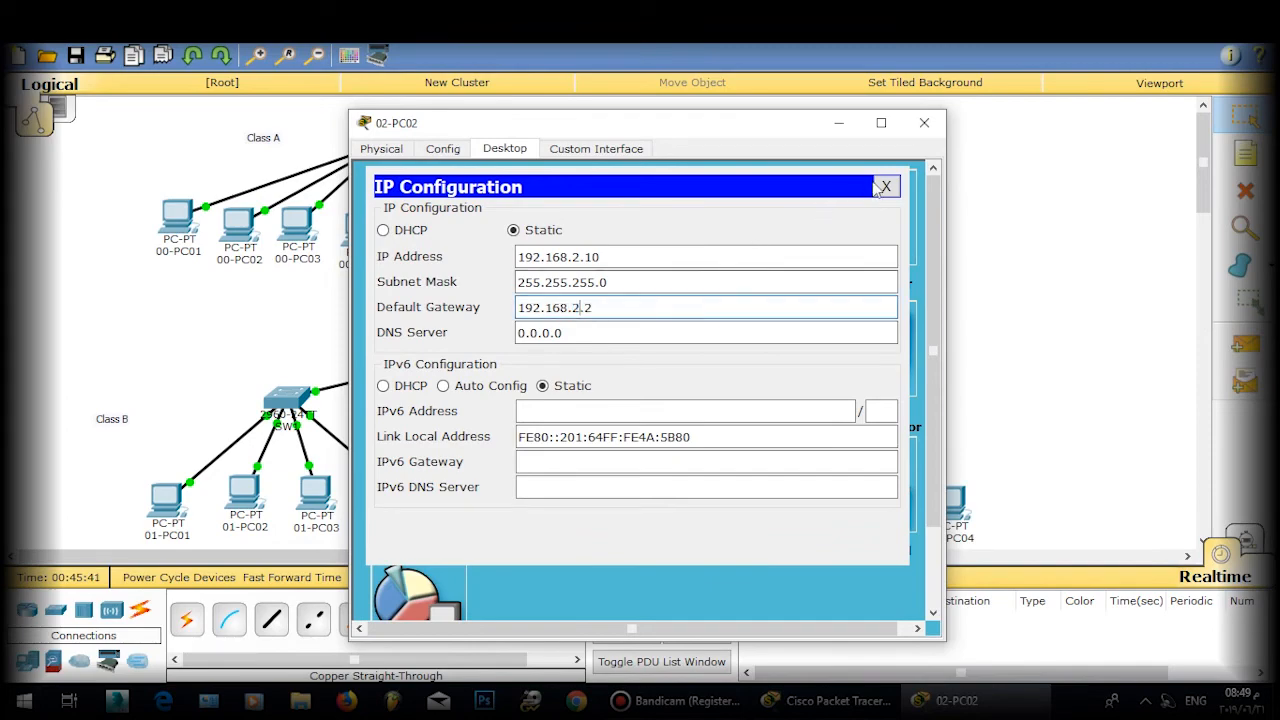
click(884, 187)
click(924, 122)
Step: Set 02-PC03's default gateway to 192.168.3.2
click(457, 238)
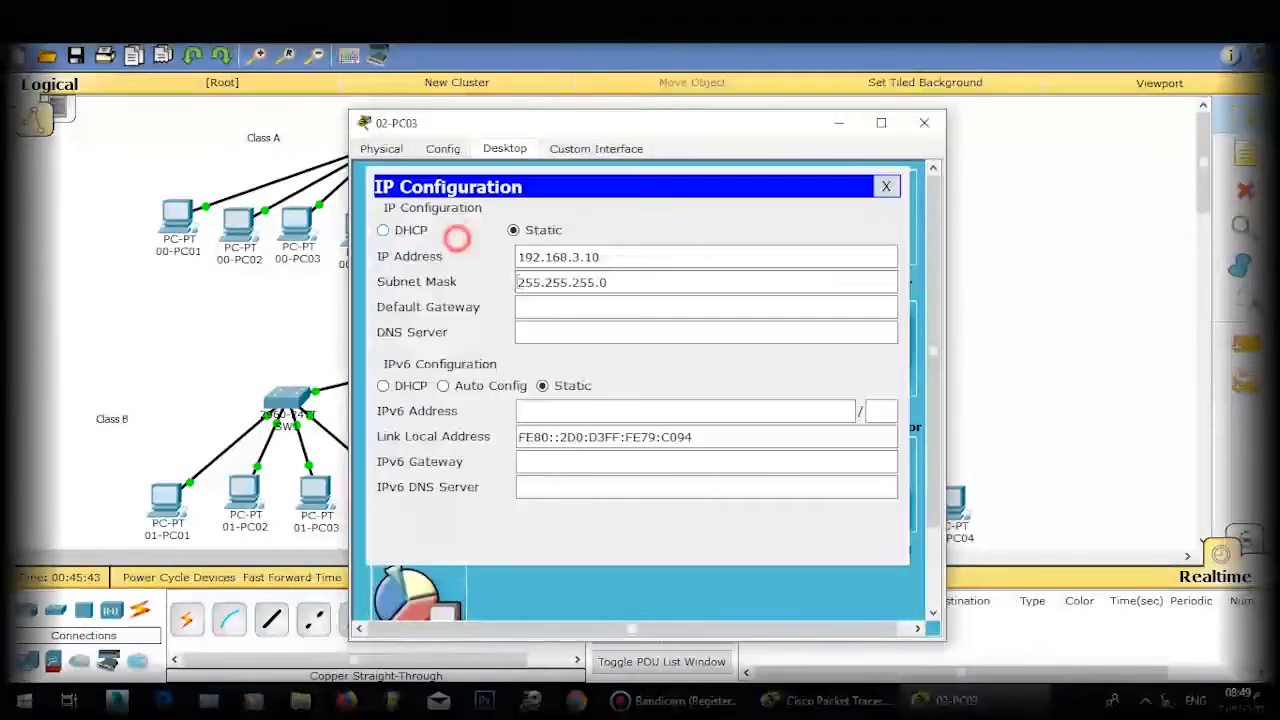
click(560, 309)
text(192.168.1.2)
double_click(577, 308)
text(3)
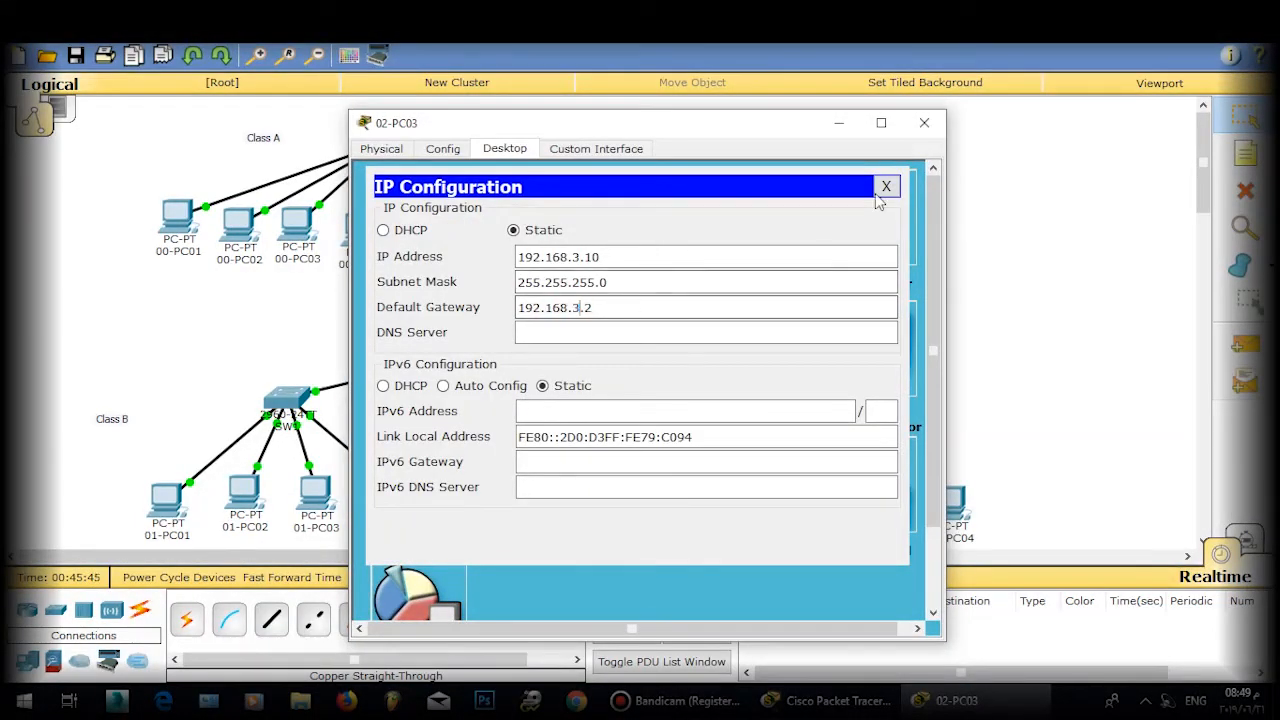
click(886, 186)
click(924, 122)
Step: Set 02-PC04's default gateway to 192.168.4.2
click(940, 505)
click(451, 237)
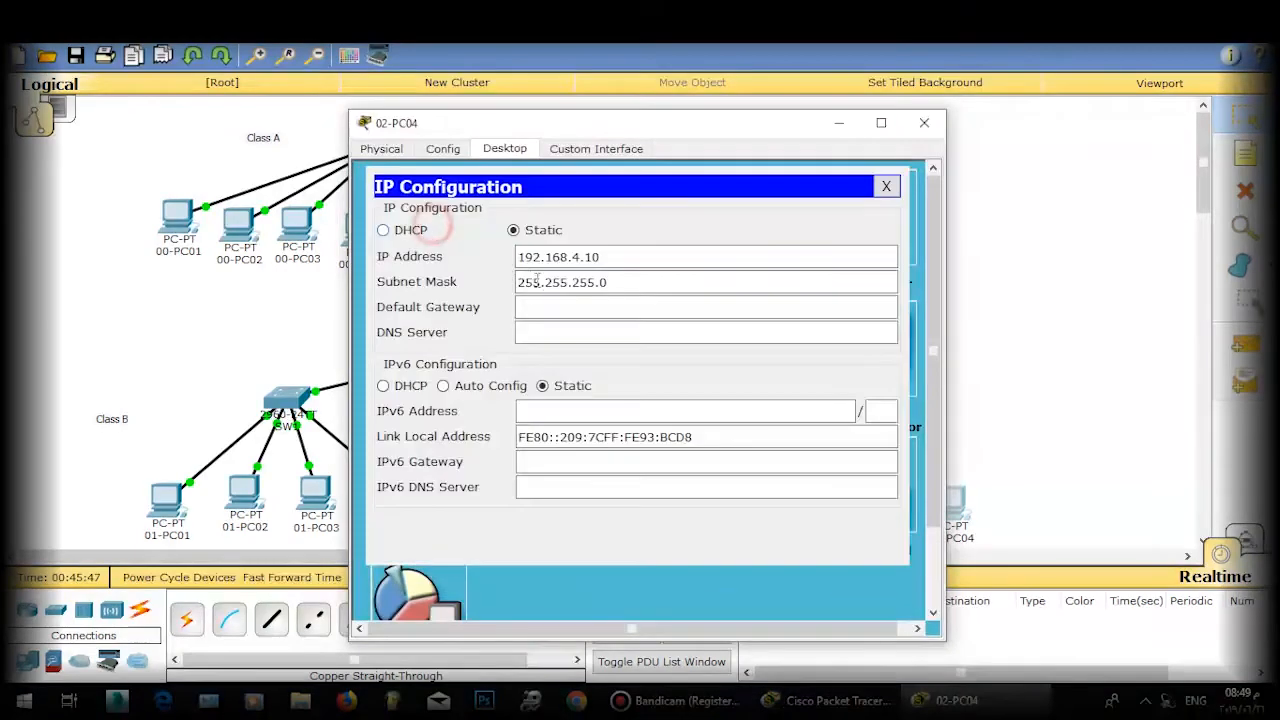
click(569, 303)
text(192.168.1.2)
double_click(574, 308)
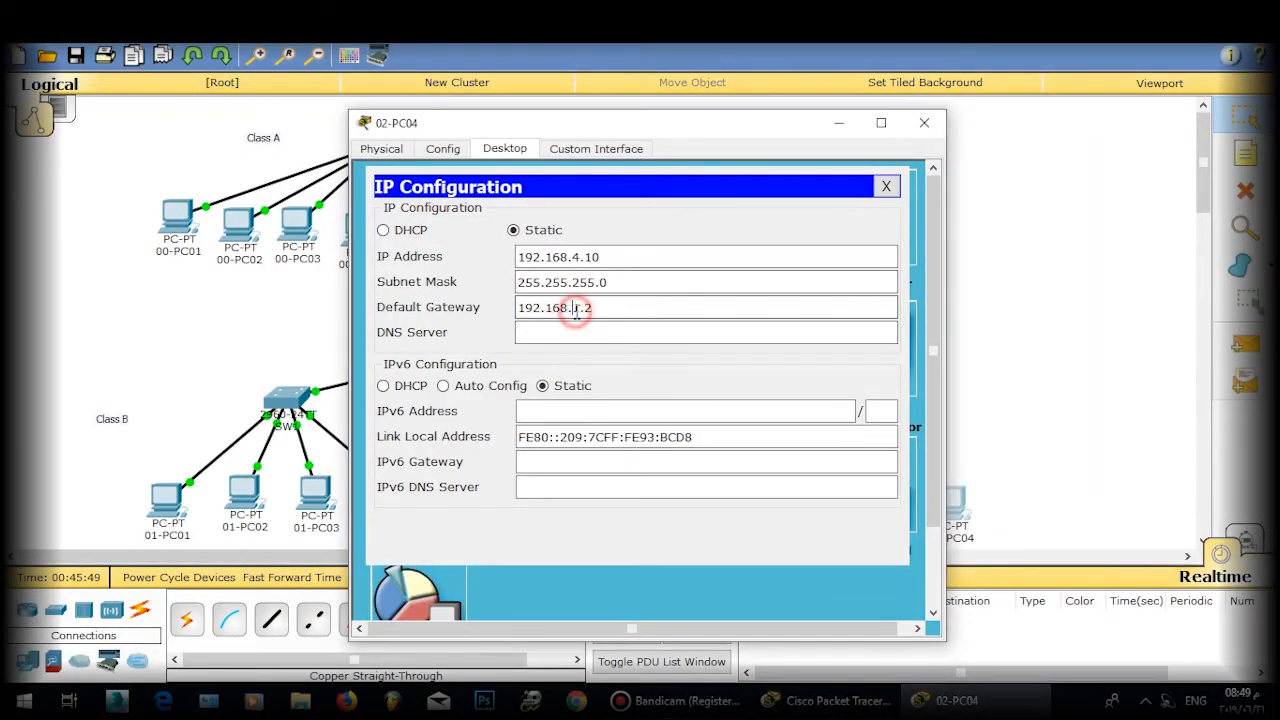
click(886, 186)
click(924, 122)
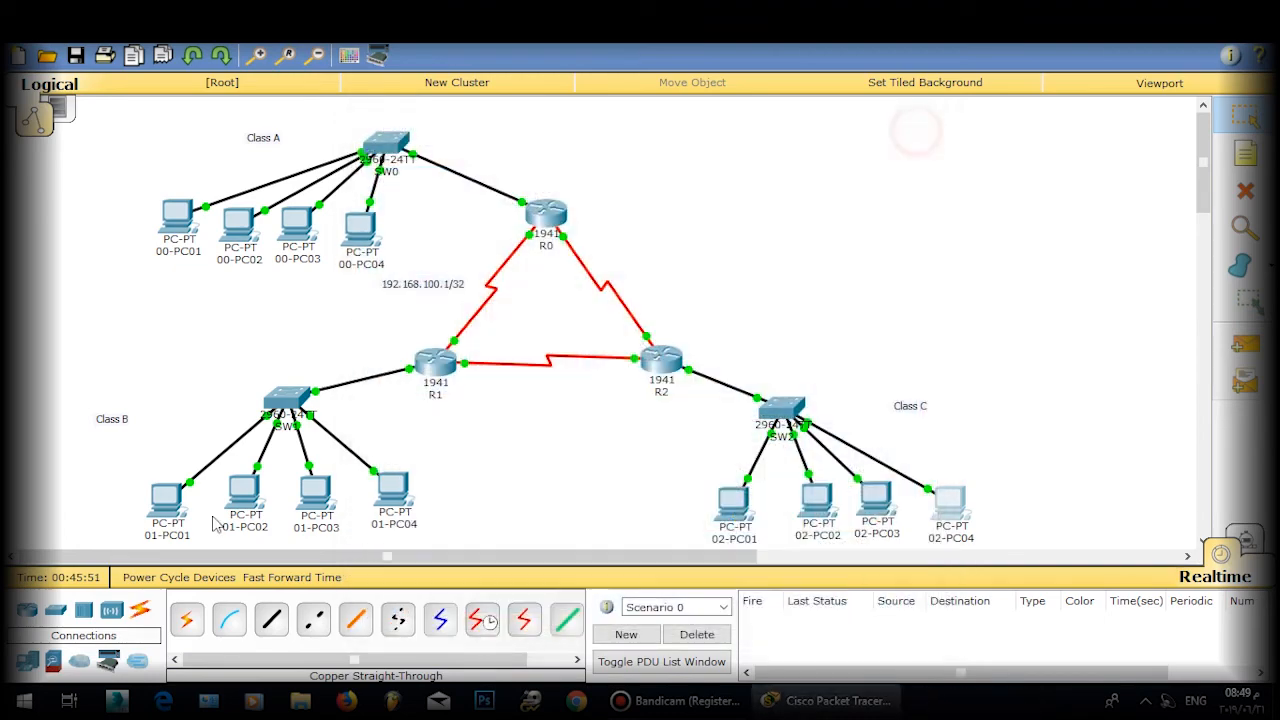
Step: Rerun 'ping 10.1.1.10' from 01-PC01's command prompt
click(166, 497)
click(743, 250)
key(Up)
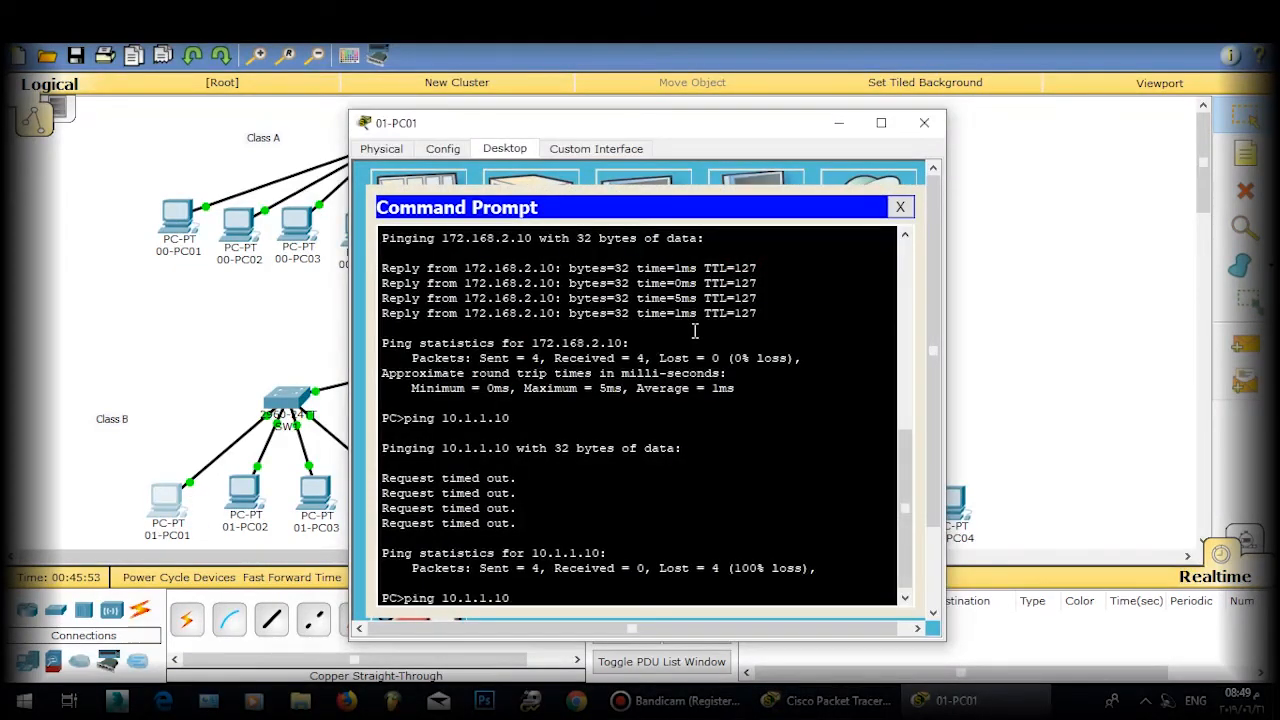
key(Return)
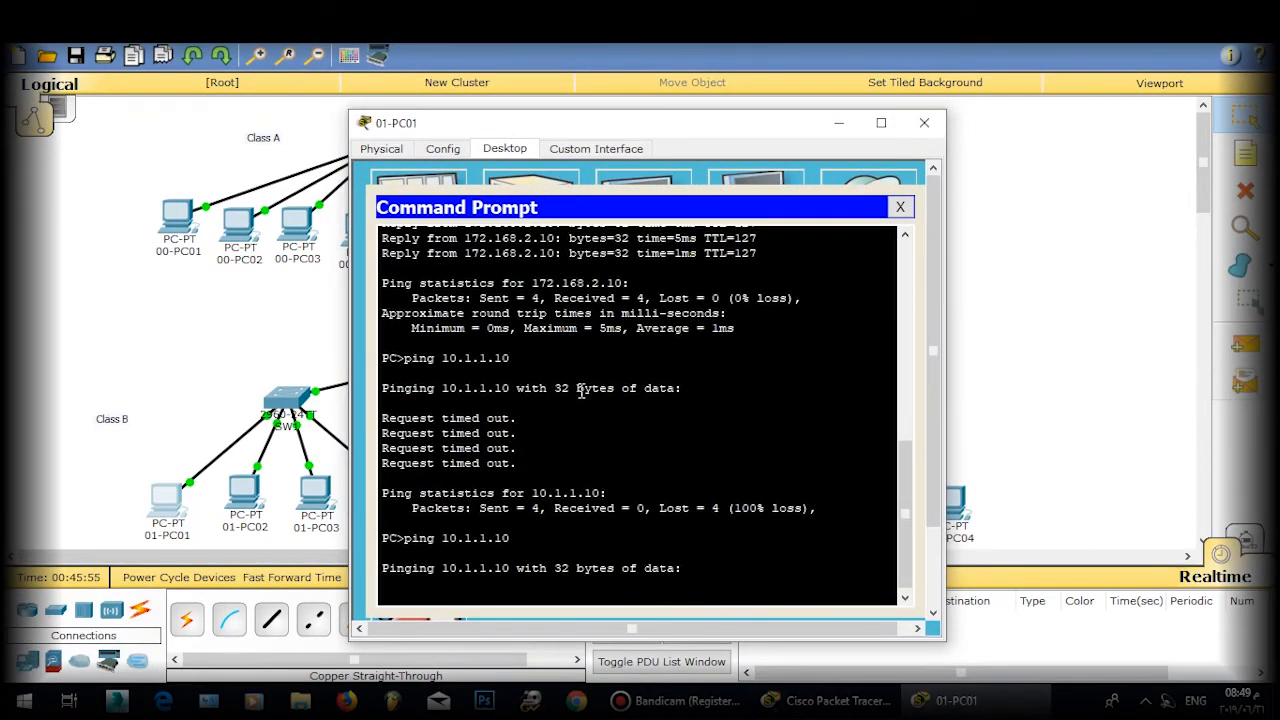
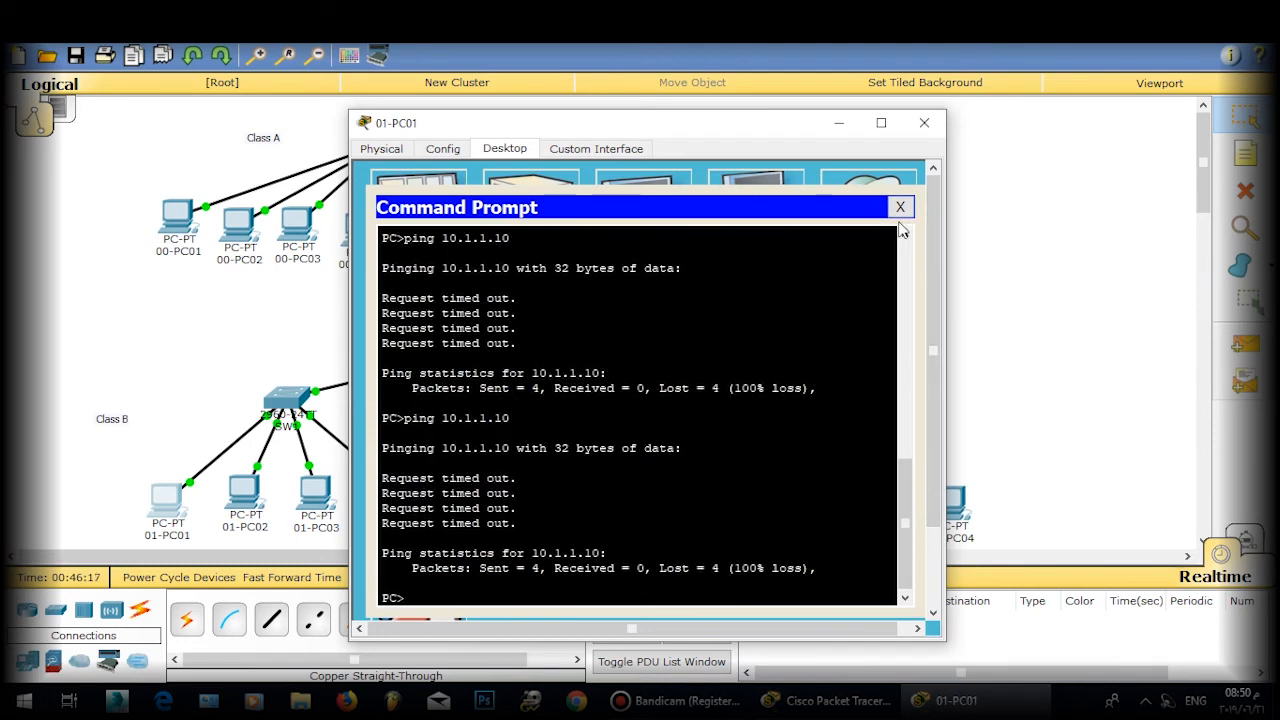
Step: Leave R1's configuration mode and display its routing table with show ip route
click(900, 207)
click(924, 122)
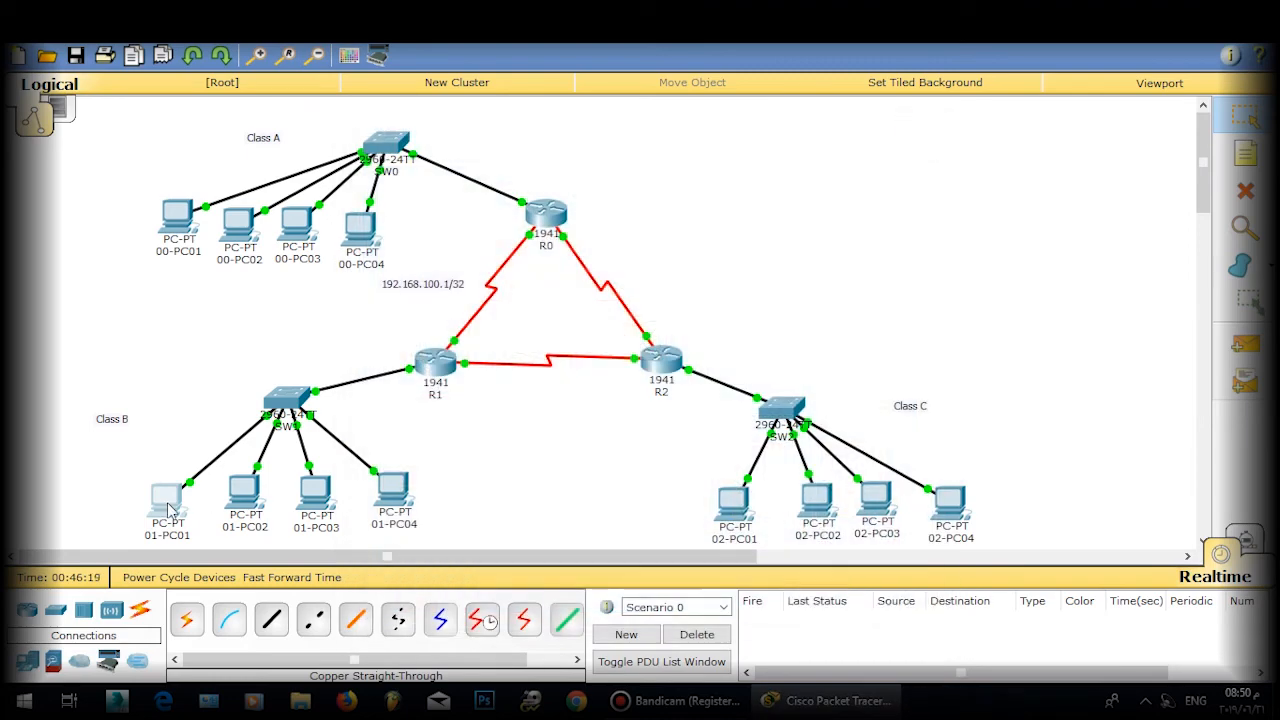
mouse_move(171, 510)
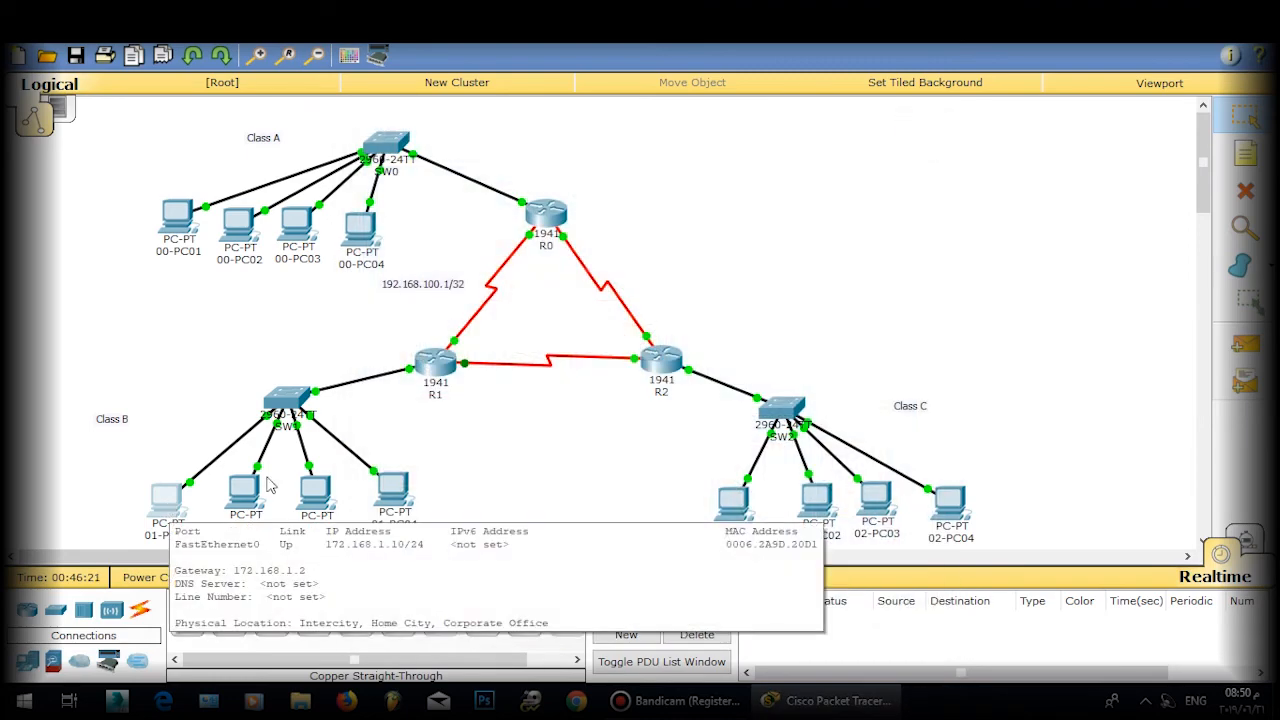
click(433, 362)
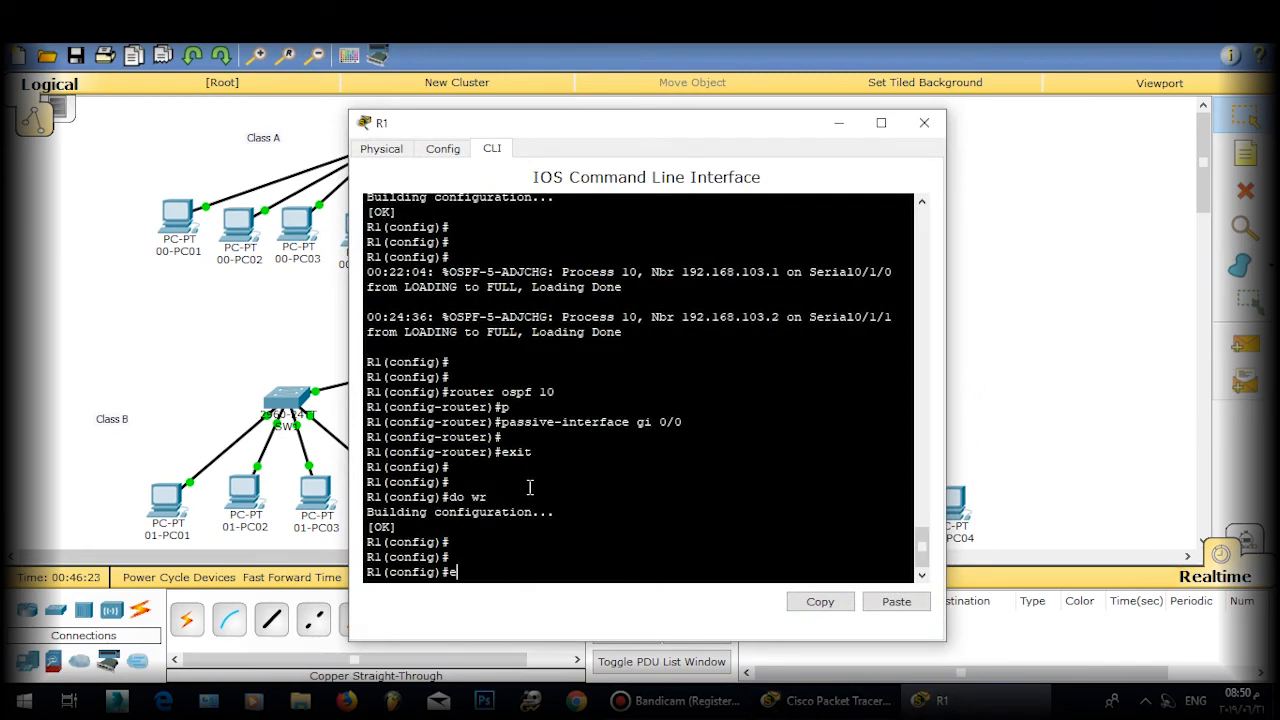
text(exit)
key(Return)
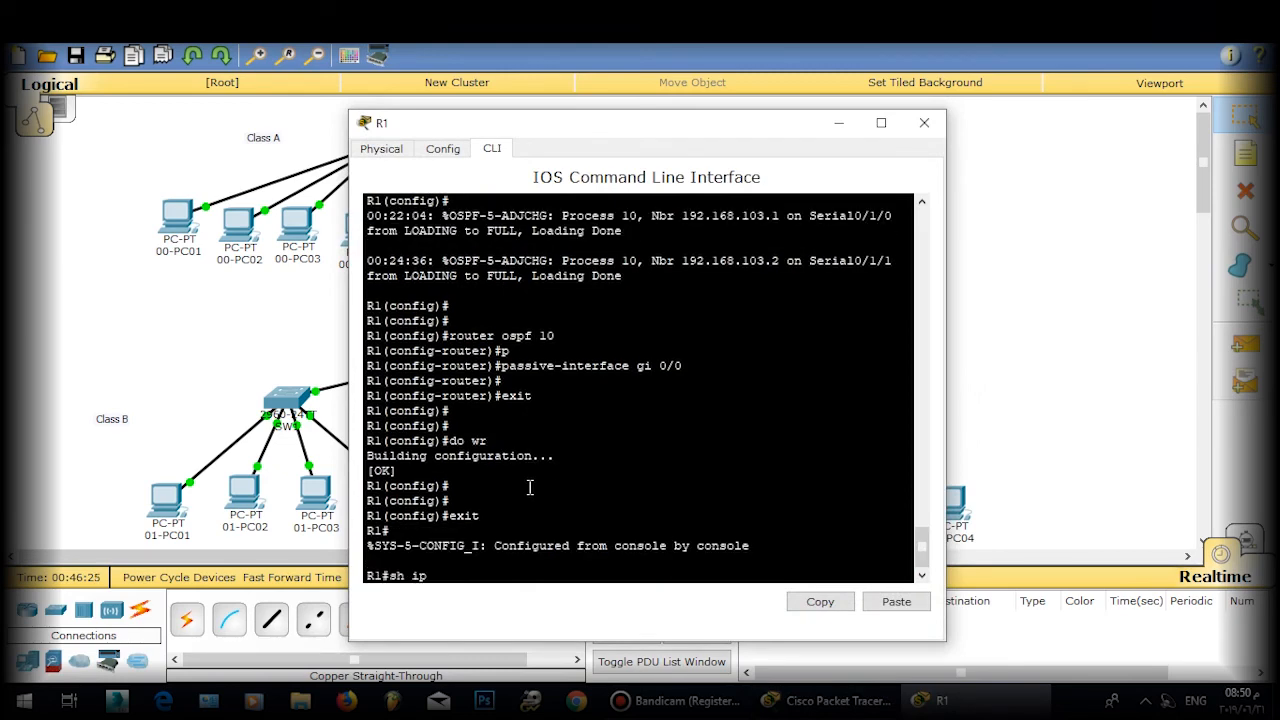
text(sh ip rou)
key(Tab)
key(Return)
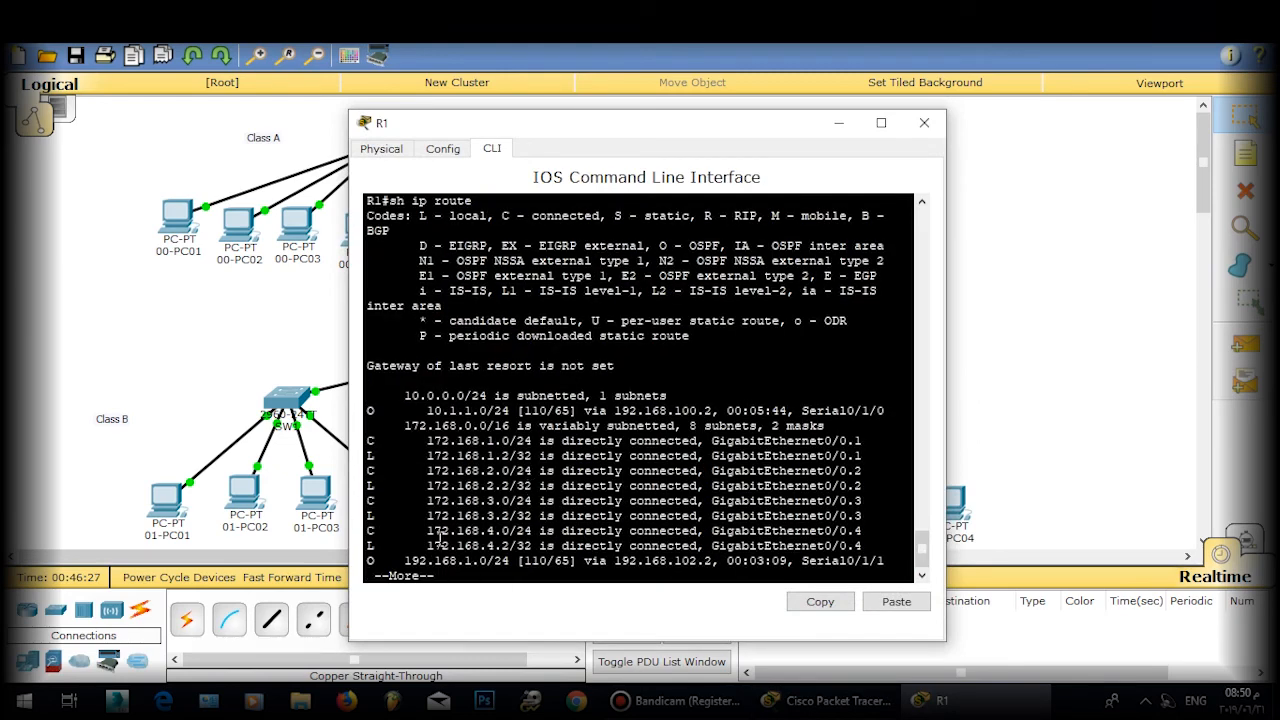
Step: Highlight R1's OSPF routes to 10.1.1.0/24 and 192.168.1.0/24
drag(368, 410, 556, 406)
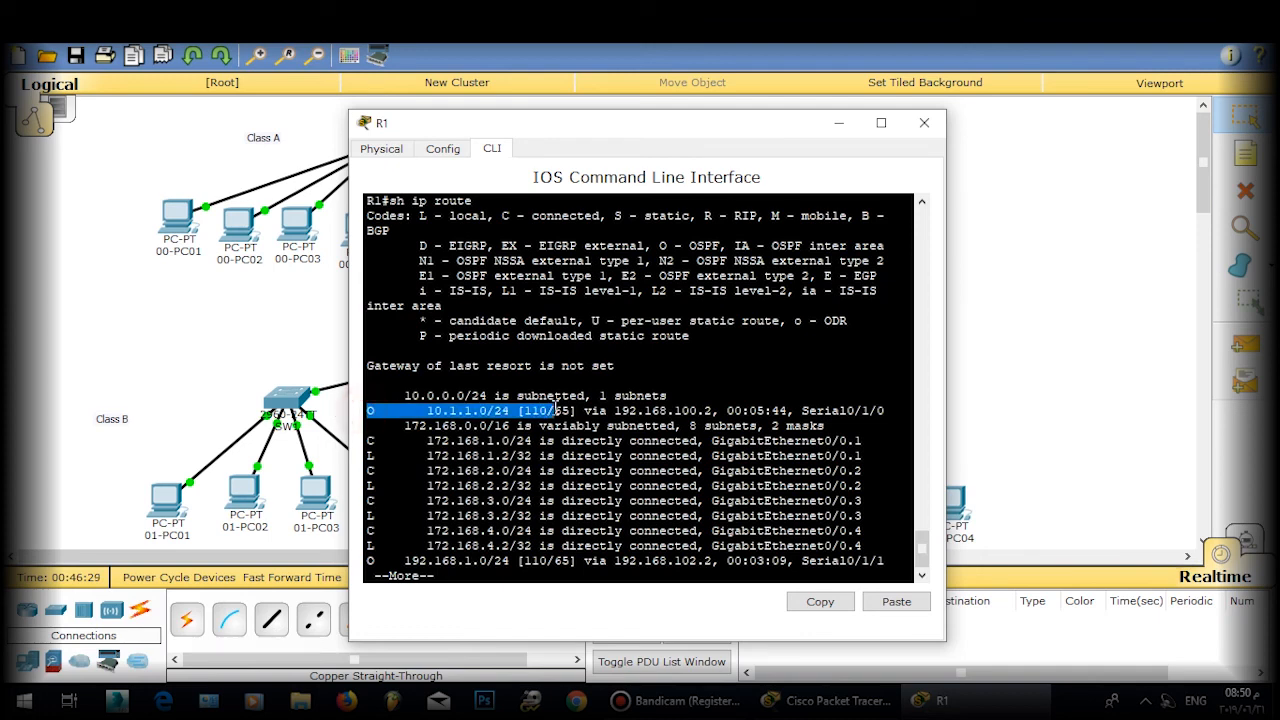
drag(369, 560, 515, 565)
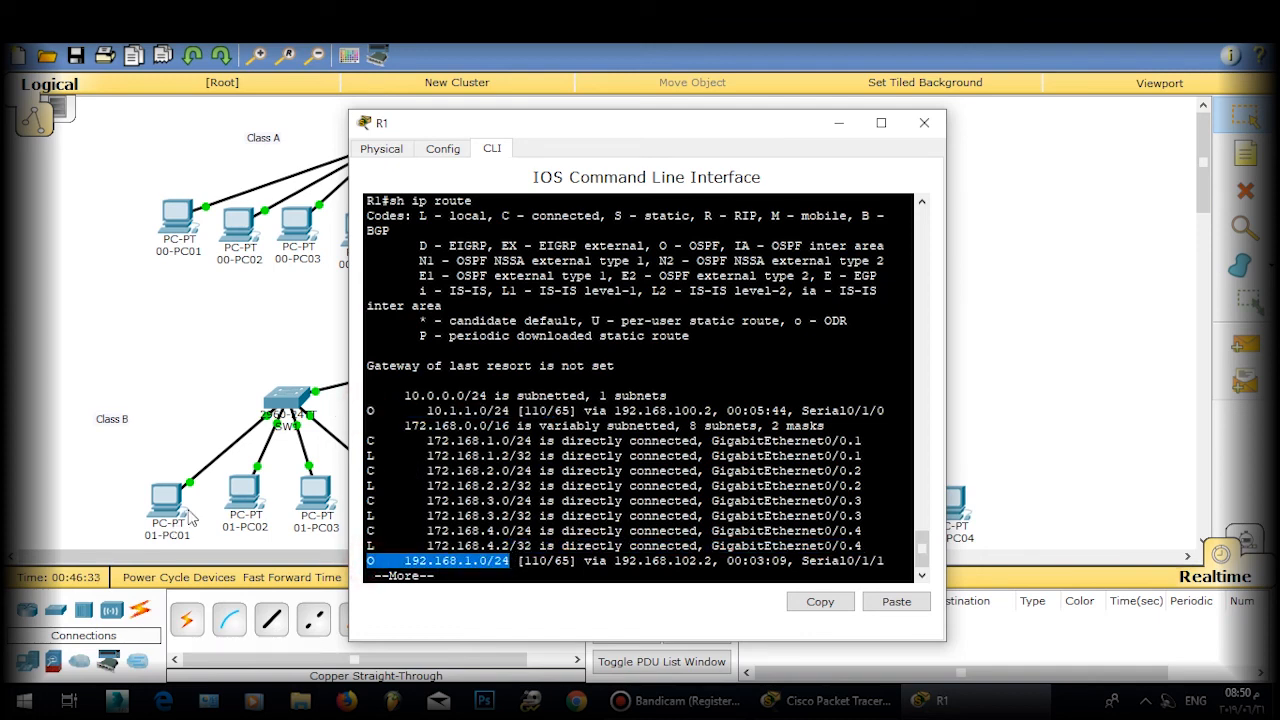
click(924, 122)
Step: Switch to Simulation mode and send the ping to 10.1.1.10 from 01-PC01
click(166, 497)
click(757, 210)
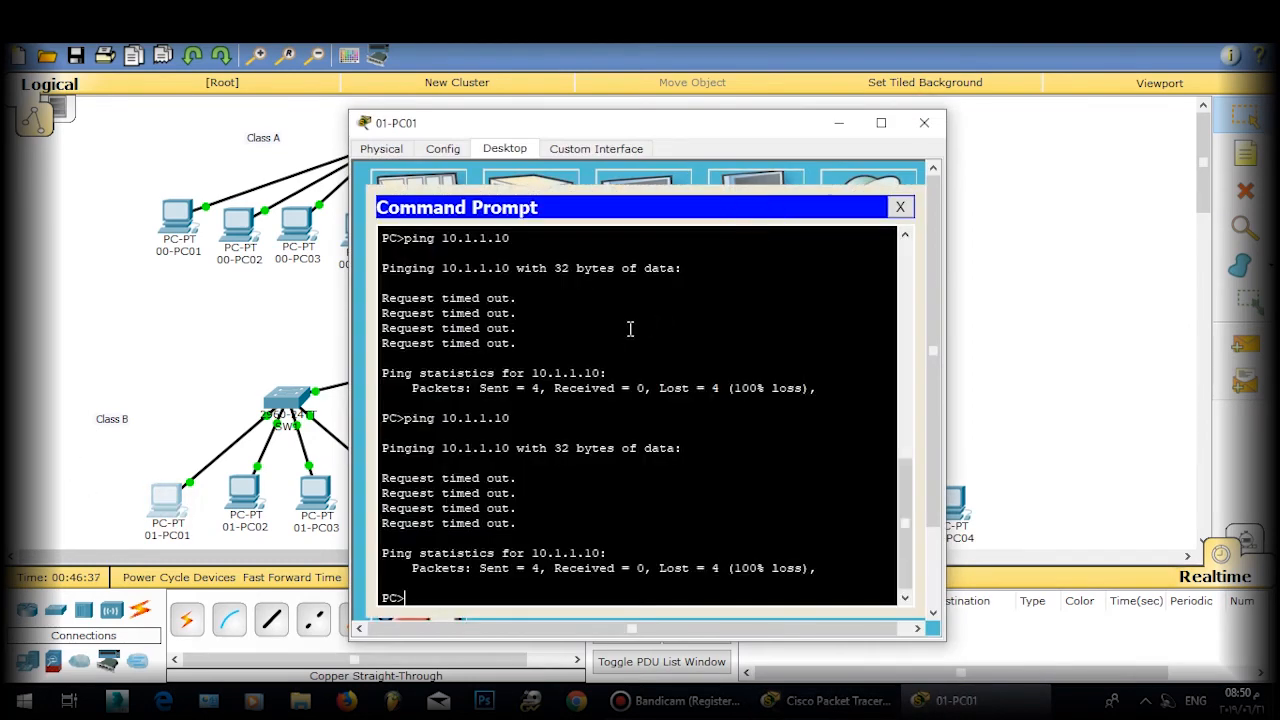
click(1245, 541)
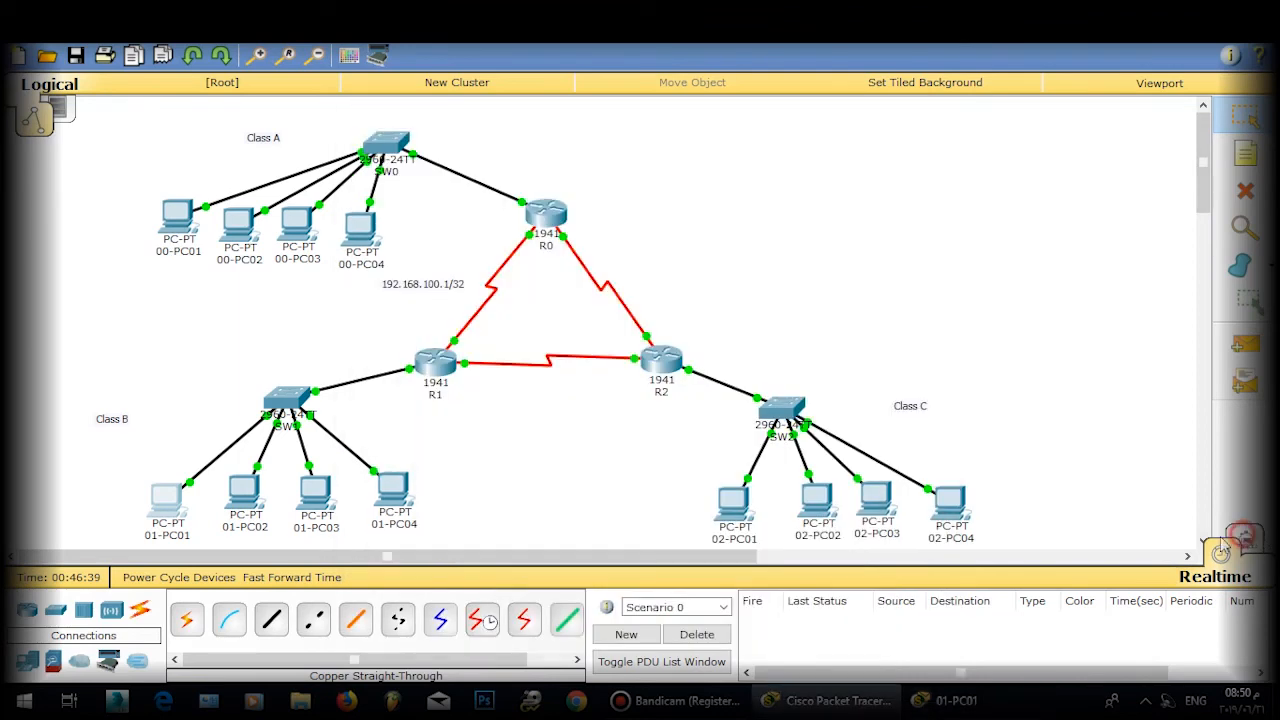
click(957, 702)
key(Return)
click(631, 91)
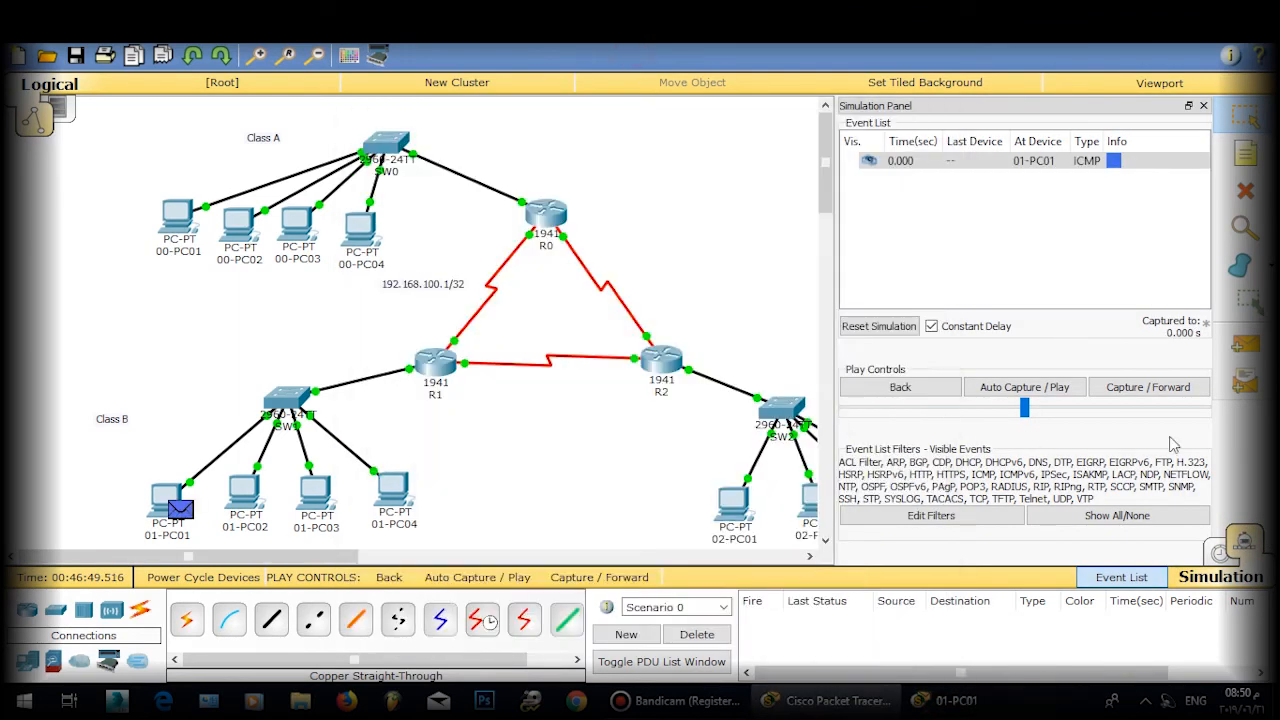
Step: Step the ping simulation forward six times
click(1140, 387)
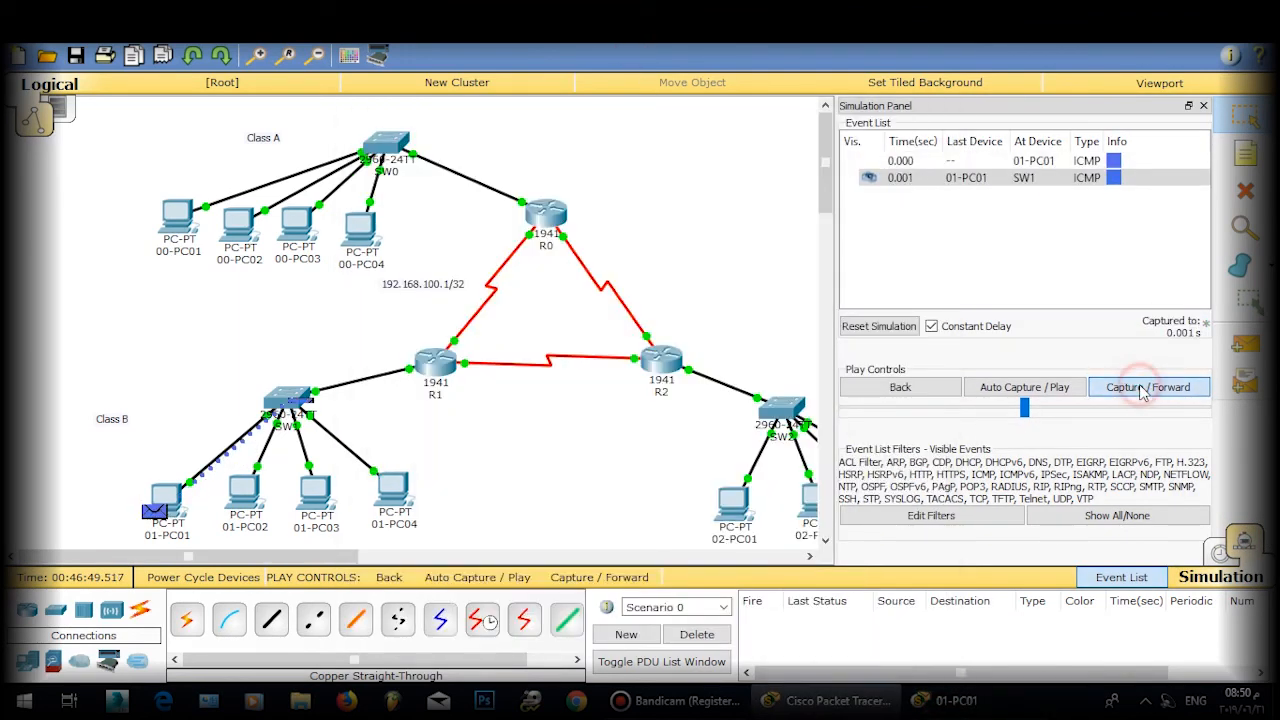
click(1142, 390)
click(1142, 390)
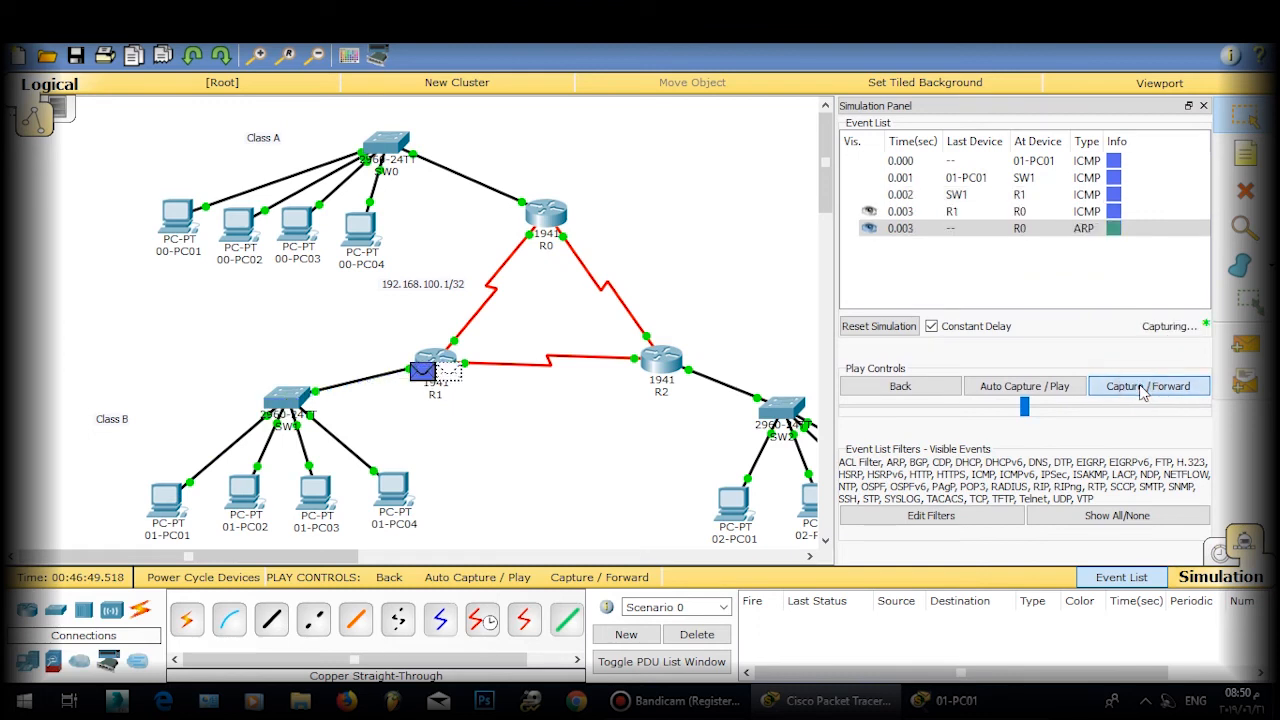
click(1142, 390)
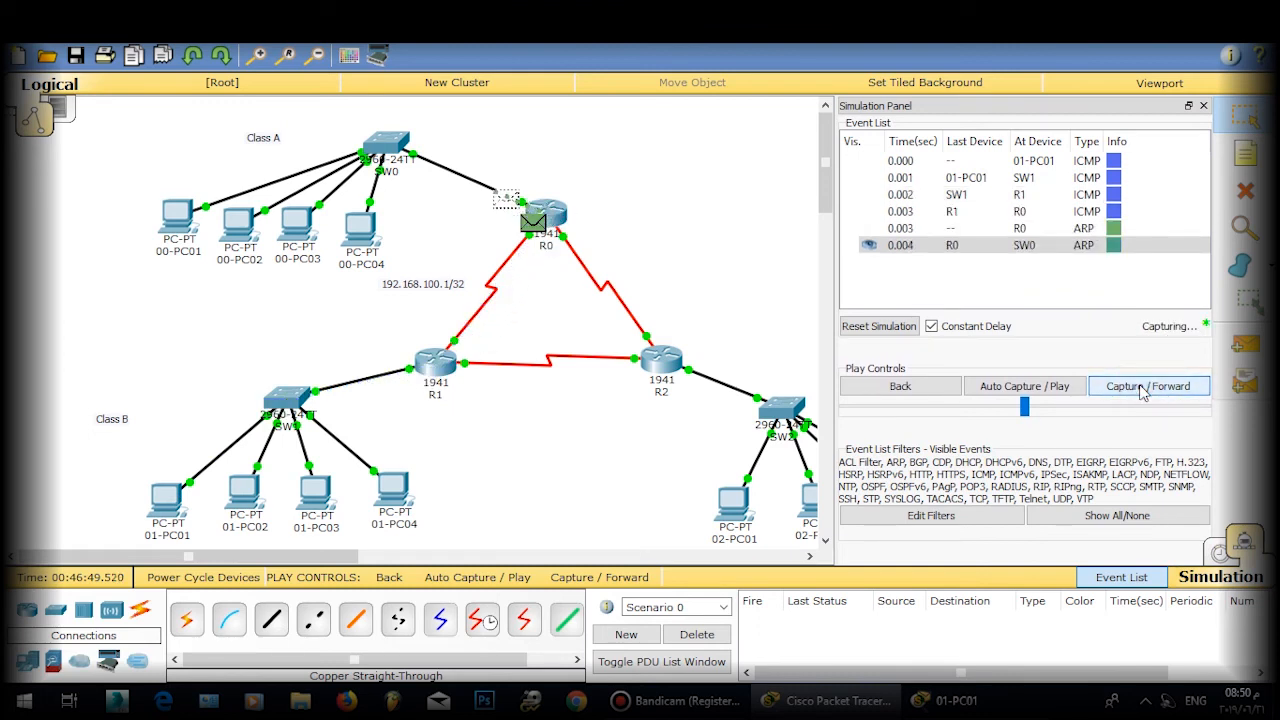
click(1142, 390)
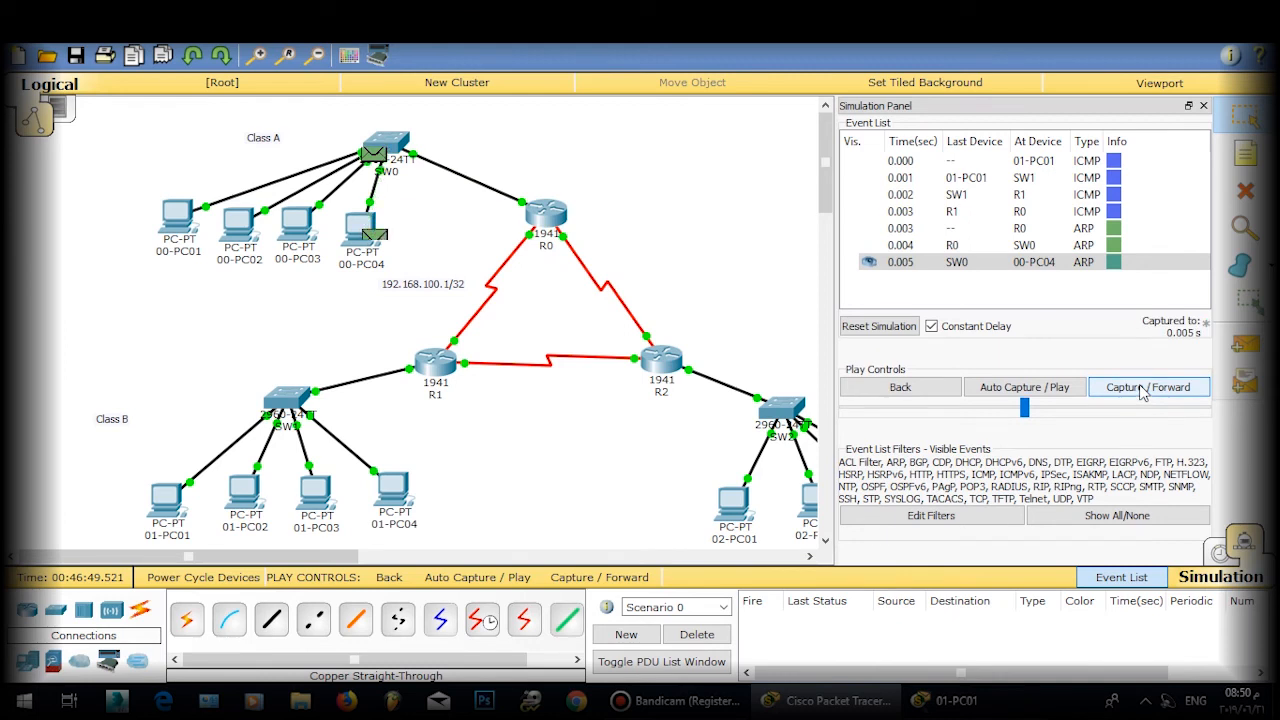
click(1141, 390)
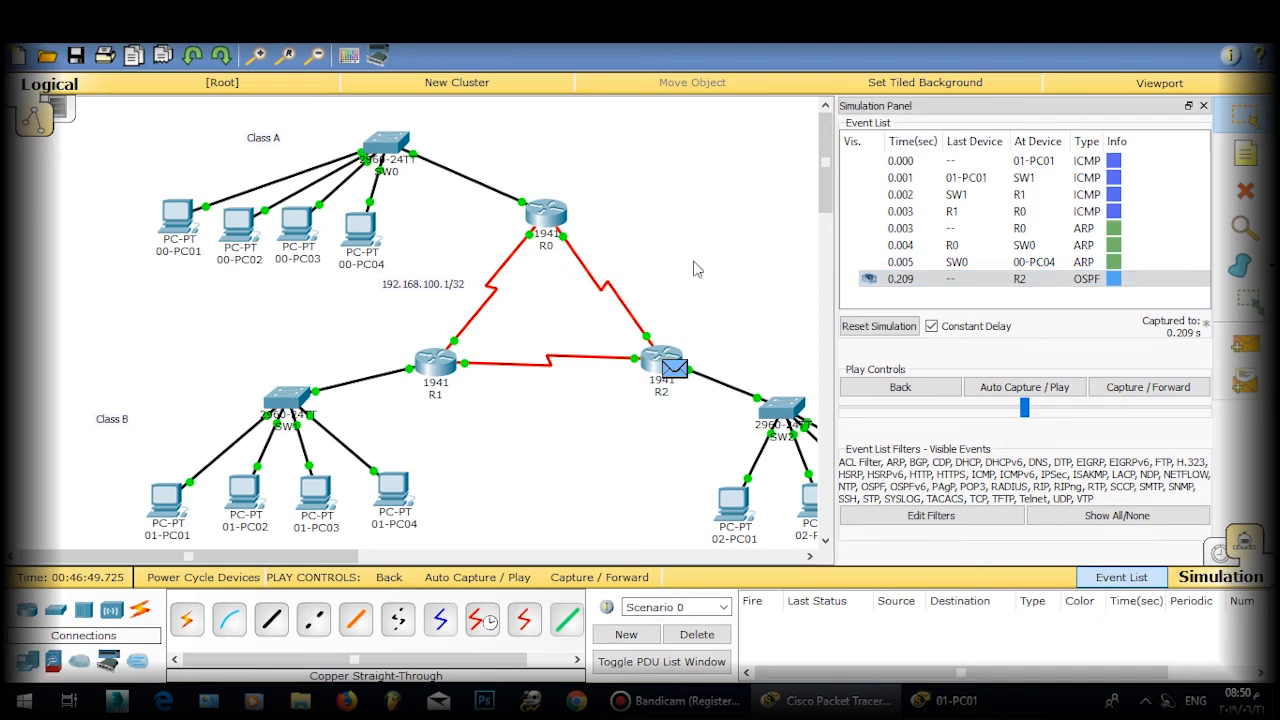
Step: Inspect the Layer 2 details of the ARP packet dropped at 00-PC04
click(1076, 261)
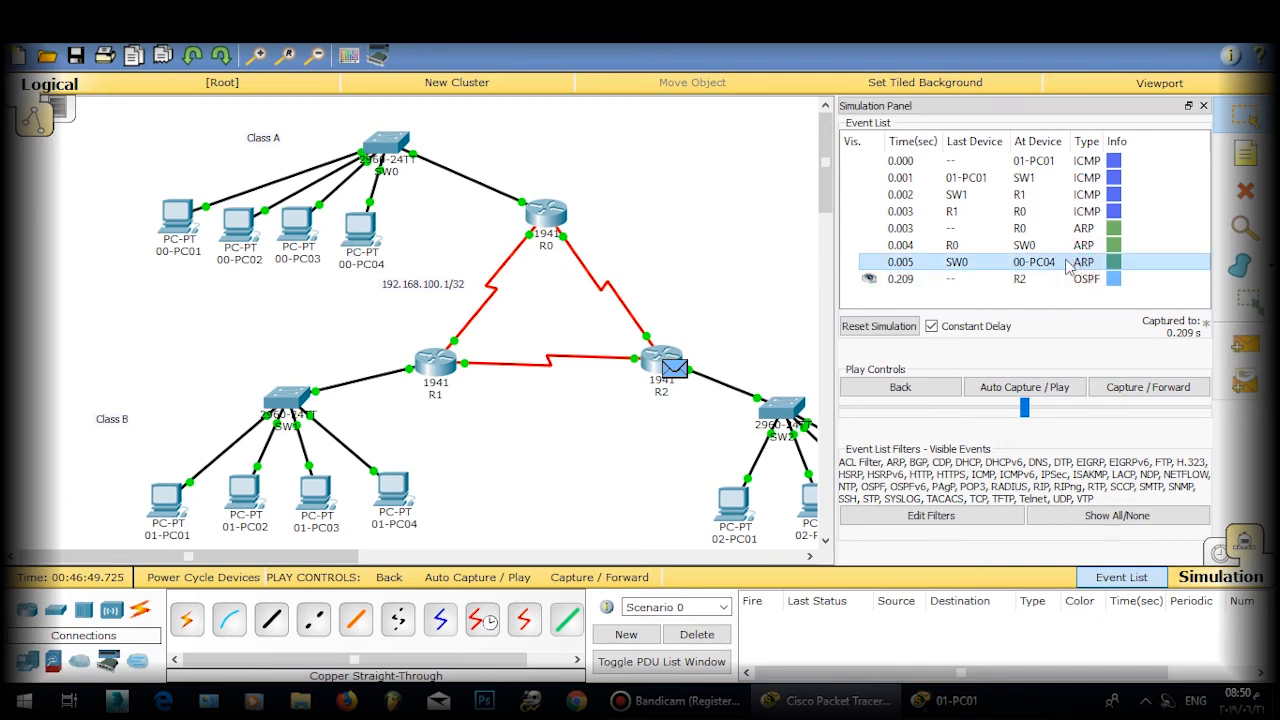
double_click(1034, 258)
click(375, 235)
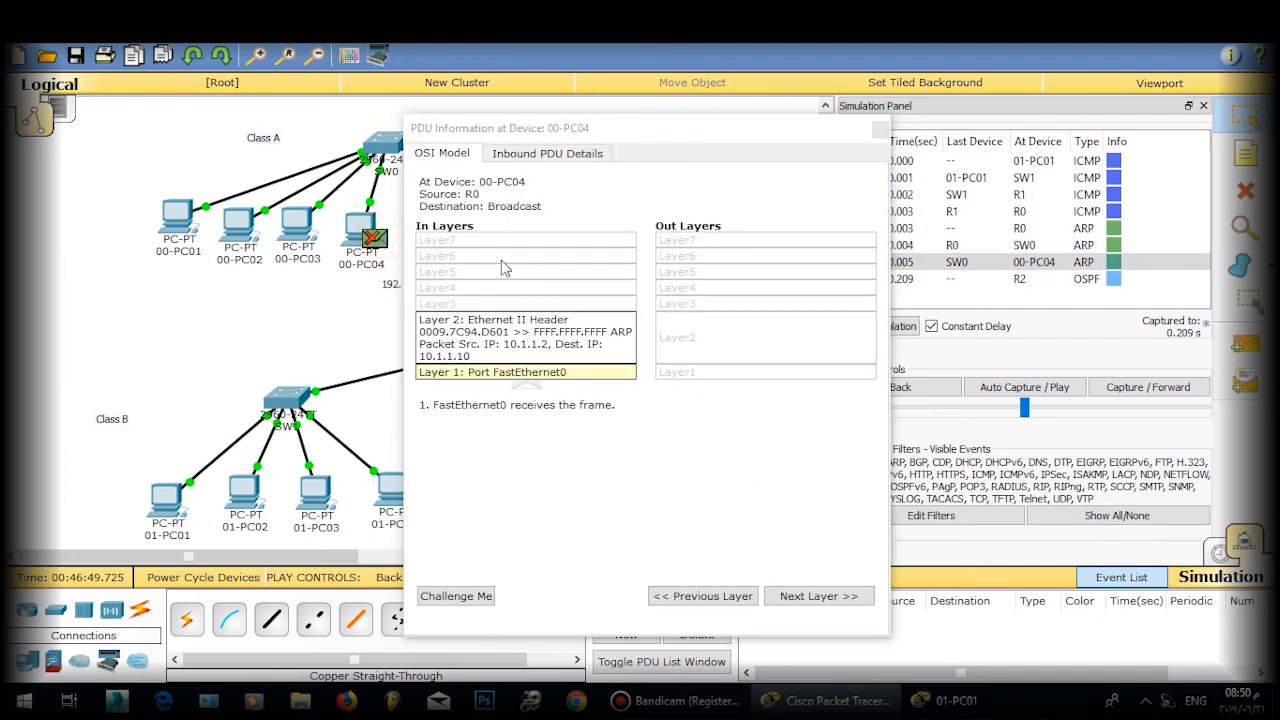
click(535, 350)
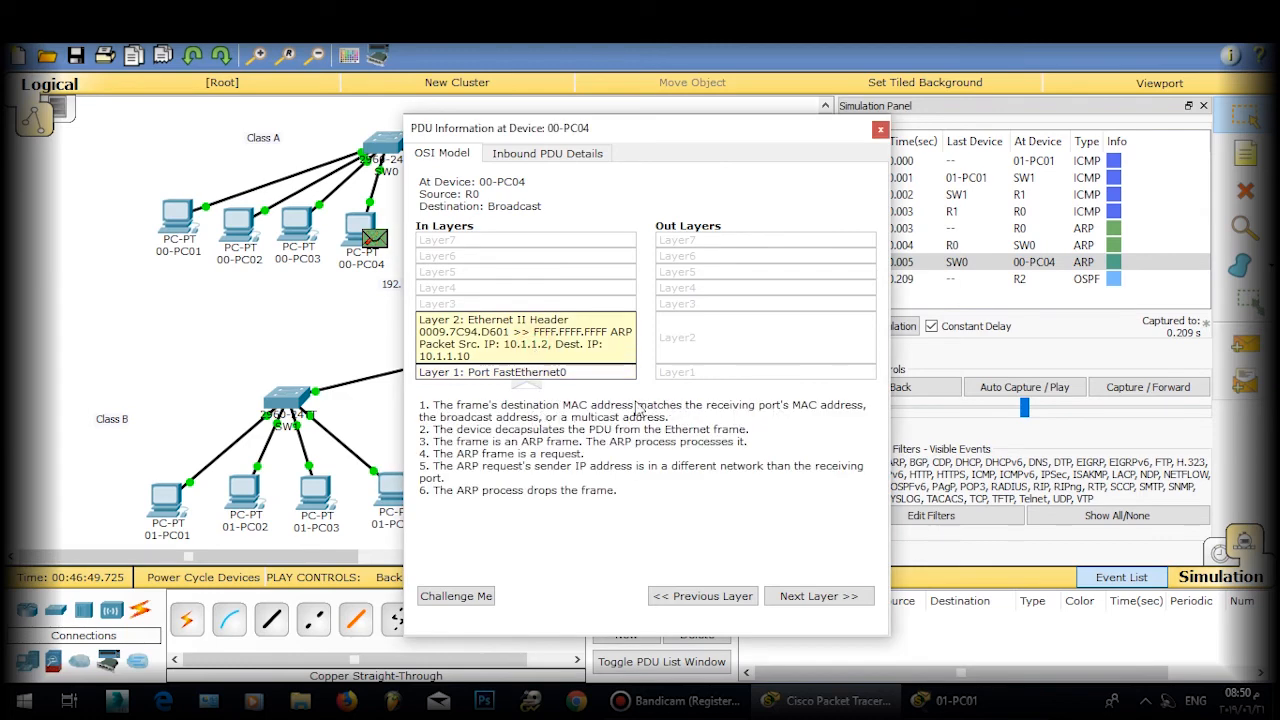
click(879, 130)
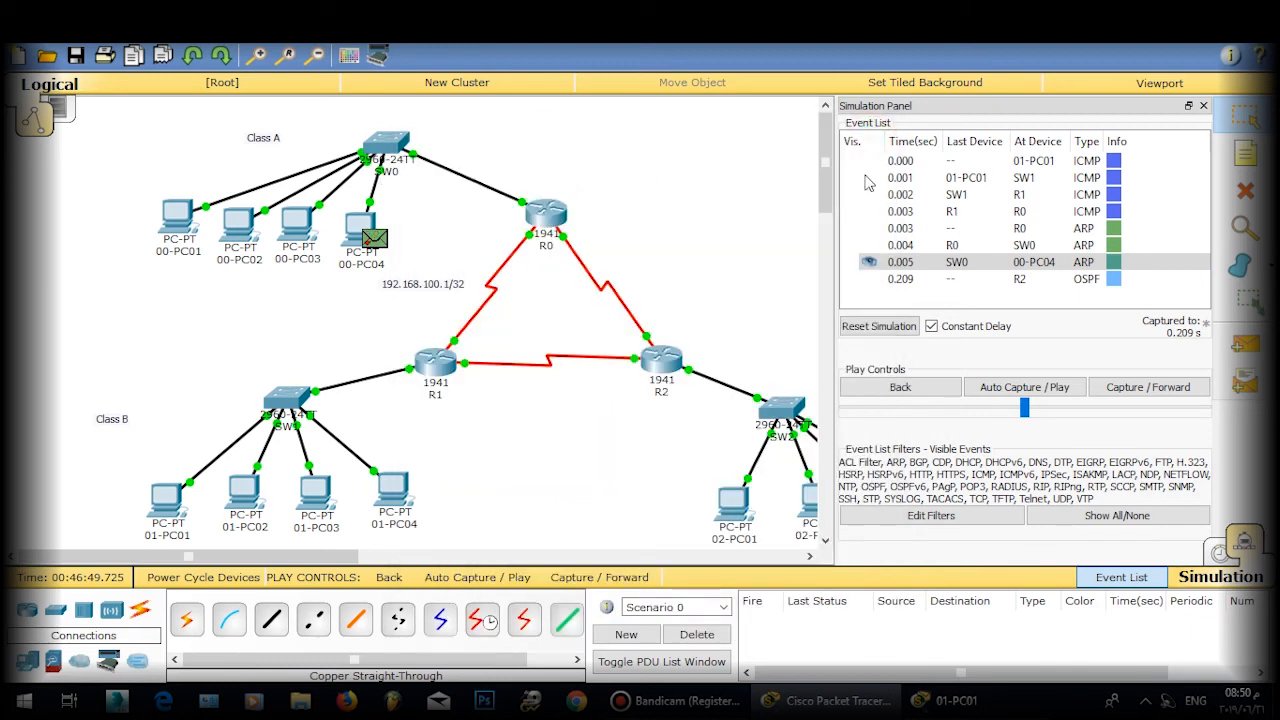
click(1203, 106)
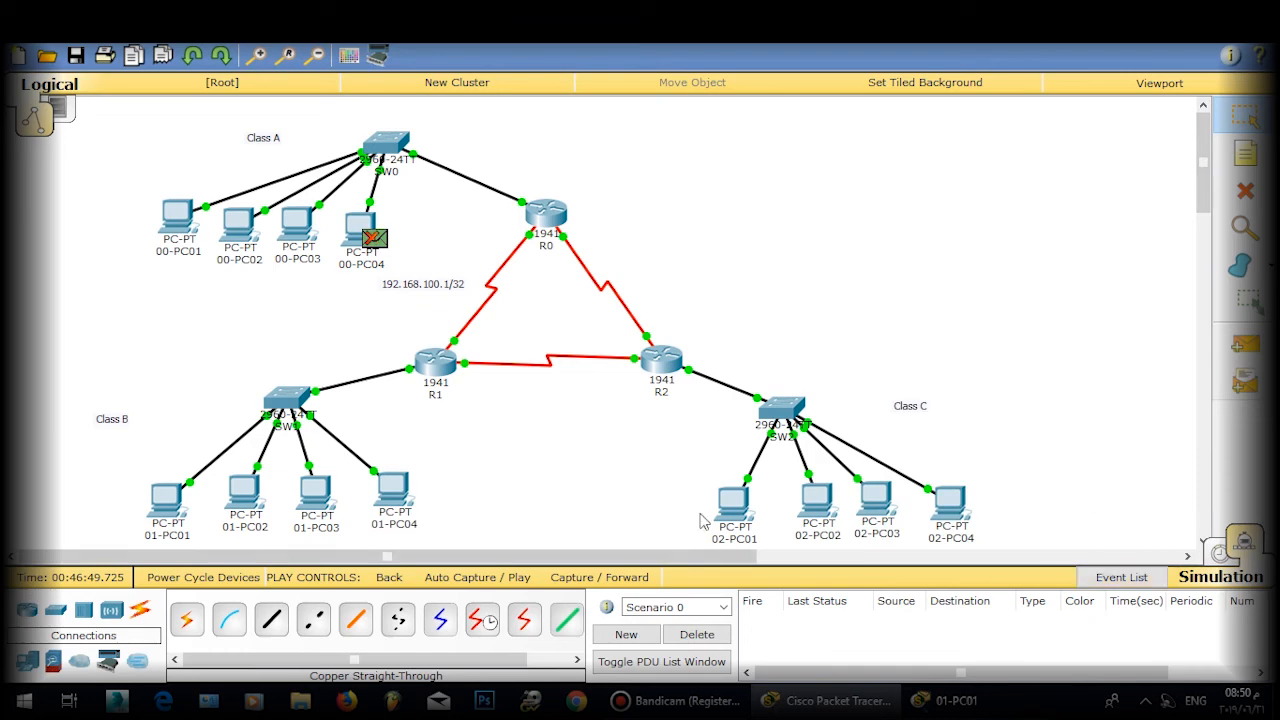
Step: Back in Realtime, change 00-PC04's IP and gateway third octet from 4 to 1
click(1218, 556)
click(358, 236)
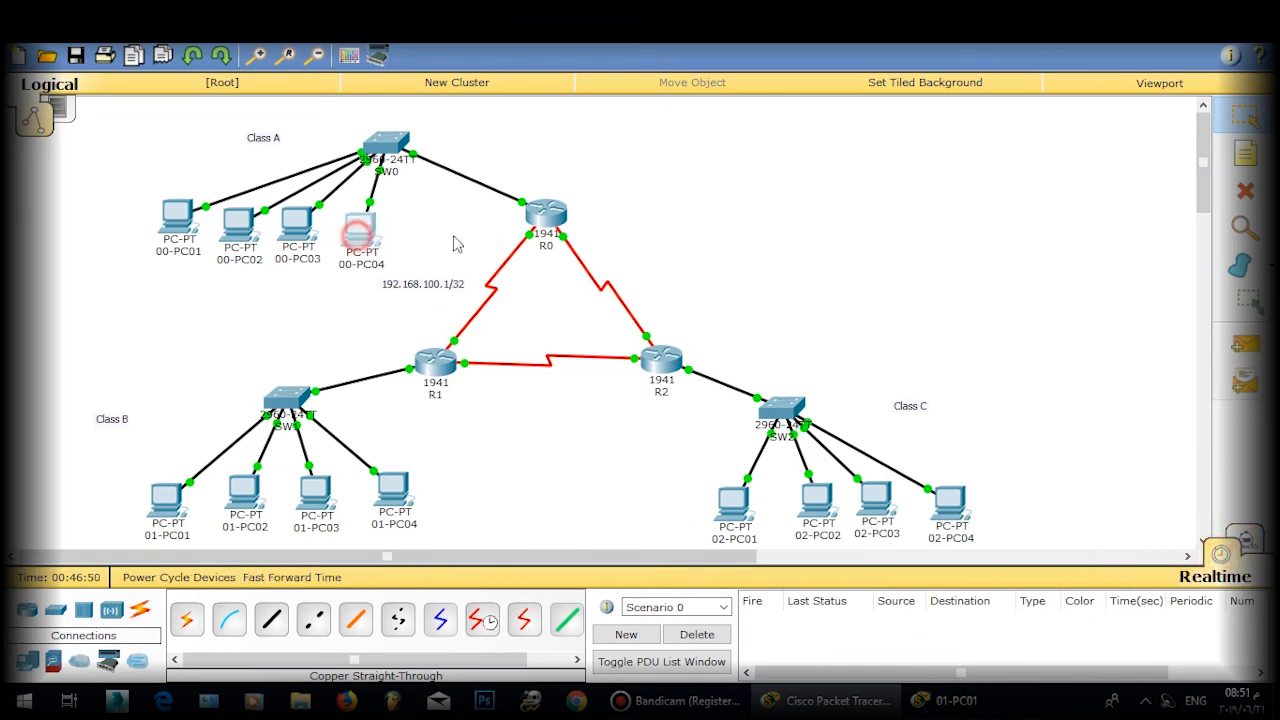
click(463, 214)
double_click(553, 257)
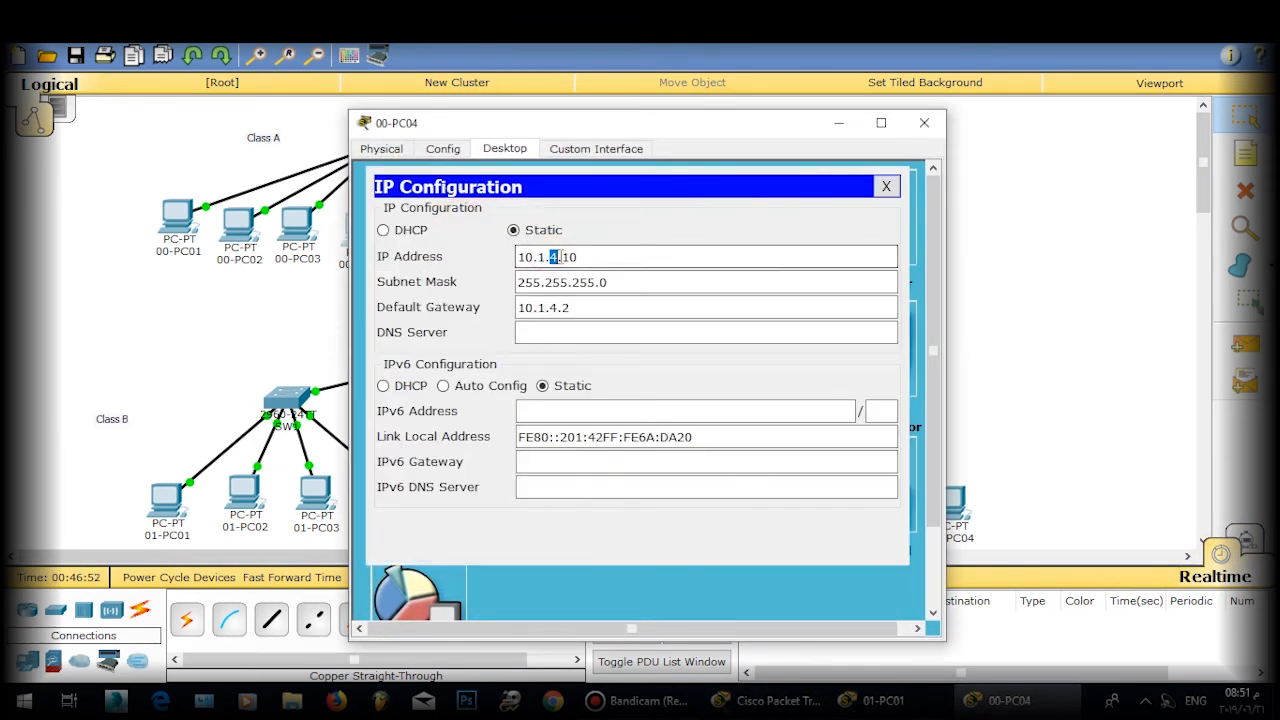
text(1)
double_click(553, 307)
text(1)
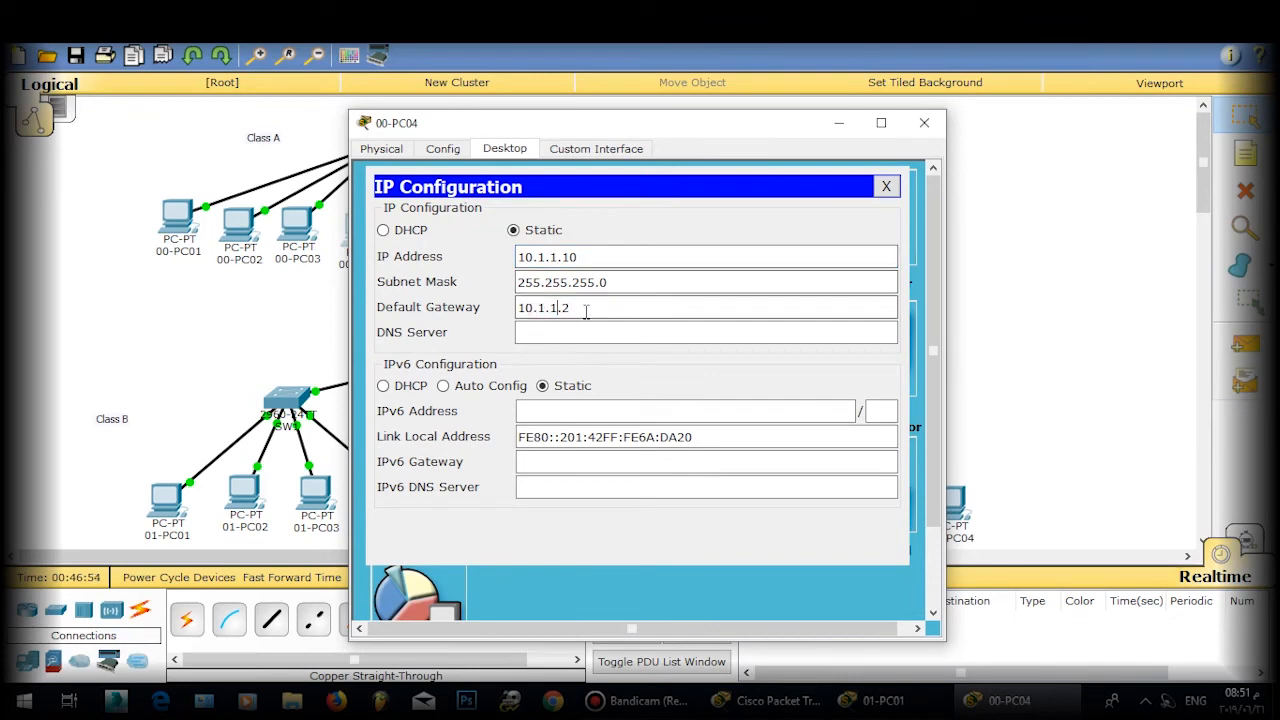
triple_click(586, 307)
click(886, 186)
click(924, 122)
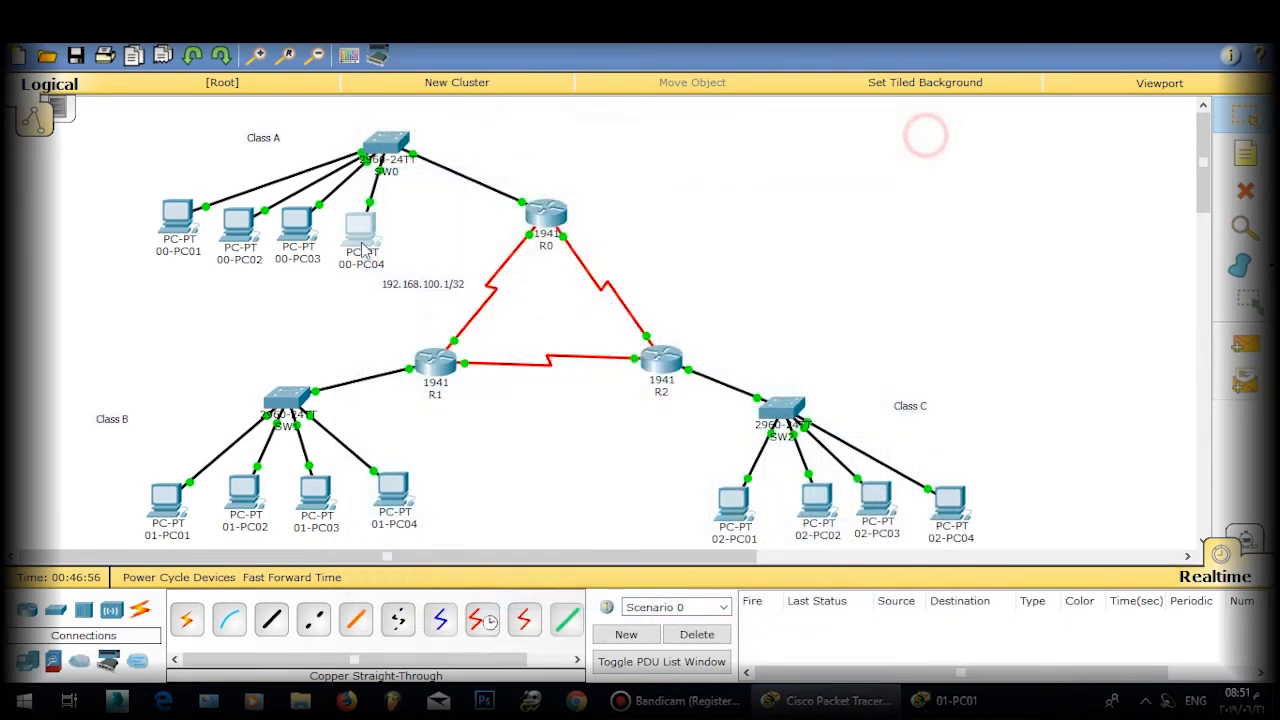
Step: Begin relabelling the four Class A PCs on the canvas
click(352, 264)
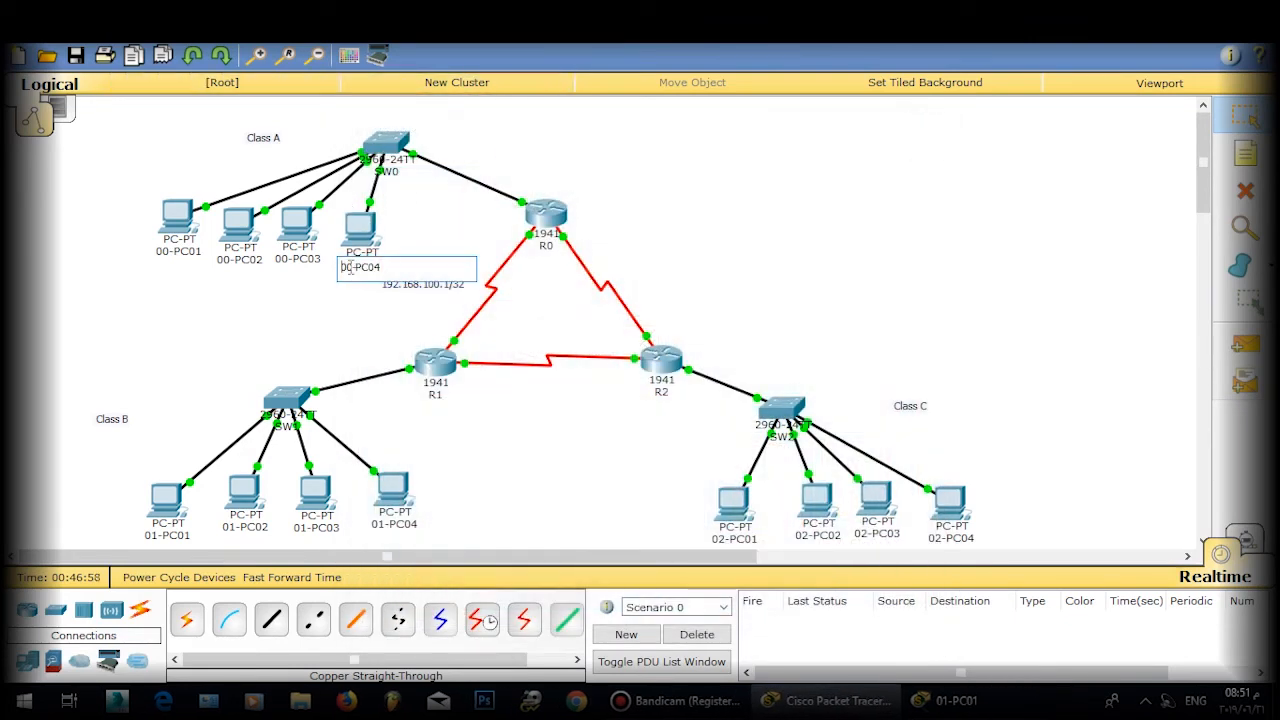
drag(373, 268, 382, 268)
click(423, 230)
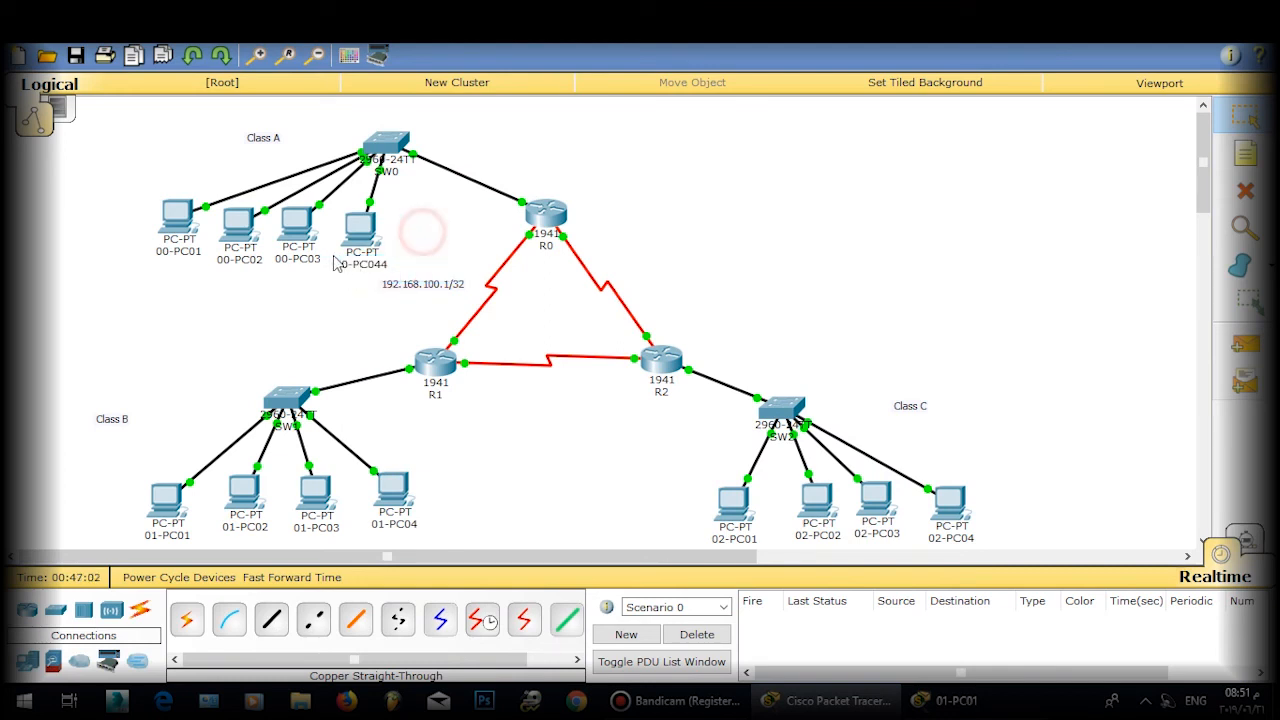
click(320, 262)
click(254, 280)
click(258, 260)
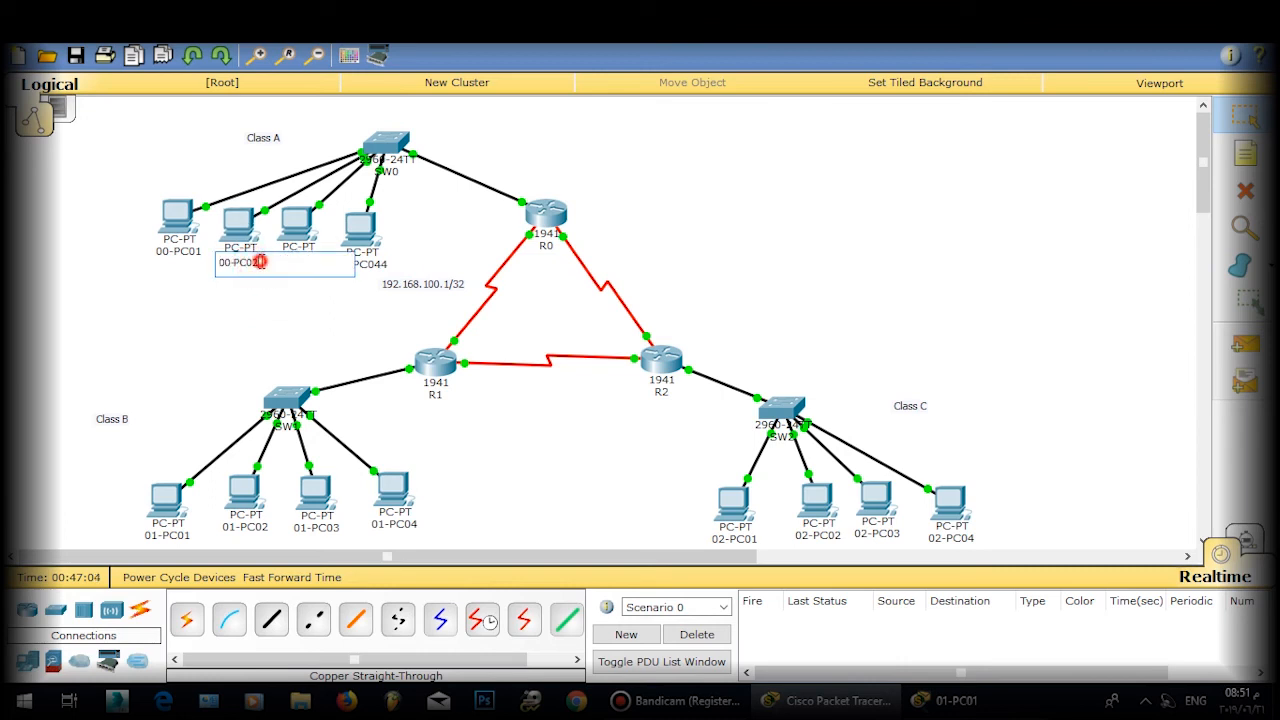
click(212, 298)
click(198, 252)
text(6)
click(266, 306)
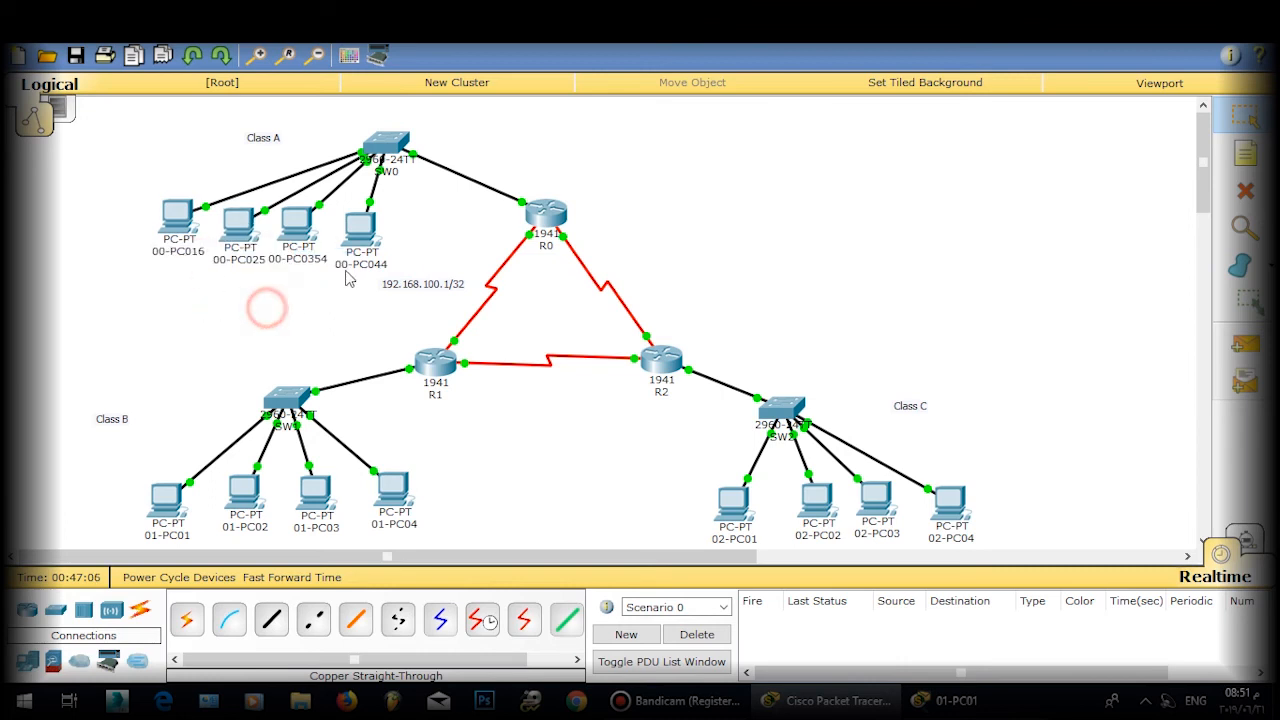
Step: Correct the labels 00-PC044 to 00-PC01 and 00-PC0354 to 00-PC02
click(379, 265)
key(BackSpace)
key(BackSpace)
text(1)
click(414, 243)
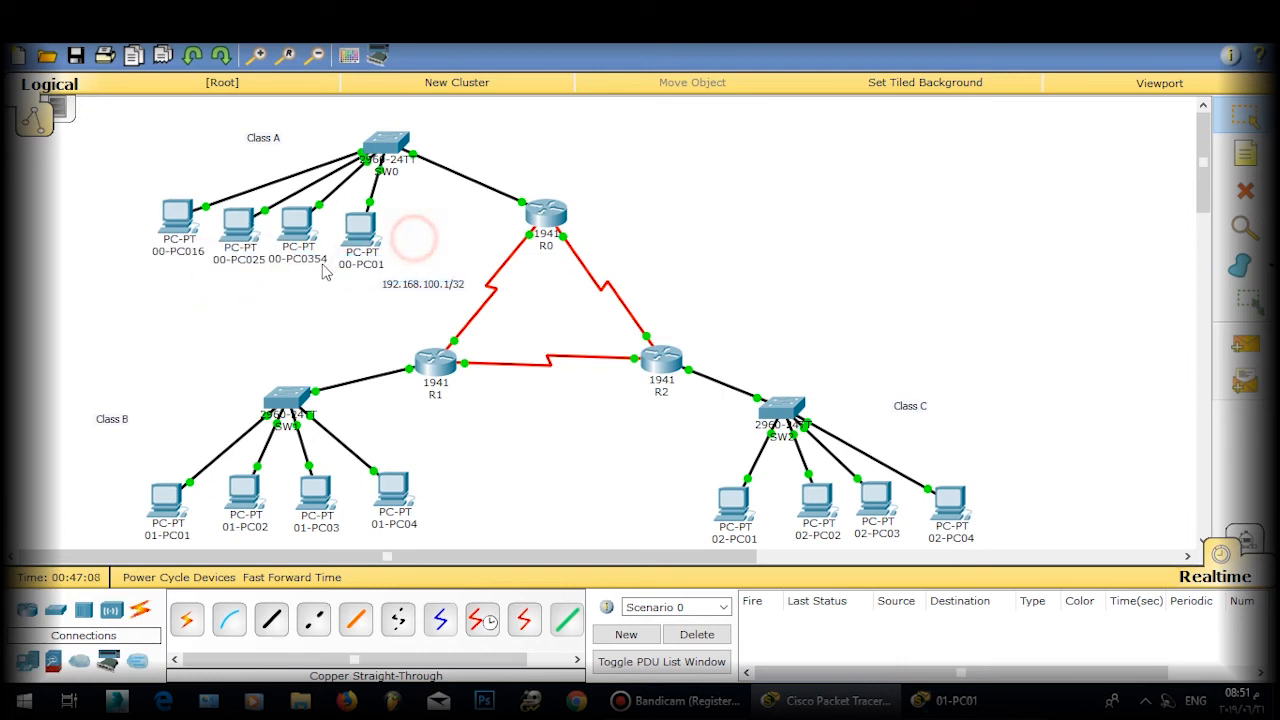
click(315, 262)
click(316, 263)
mouse_move(308, 263)
mouse_down()
mouse_move(342, 265)
mouse_move(309, 263)
mouse_up()
click(342, 265)
text(2)
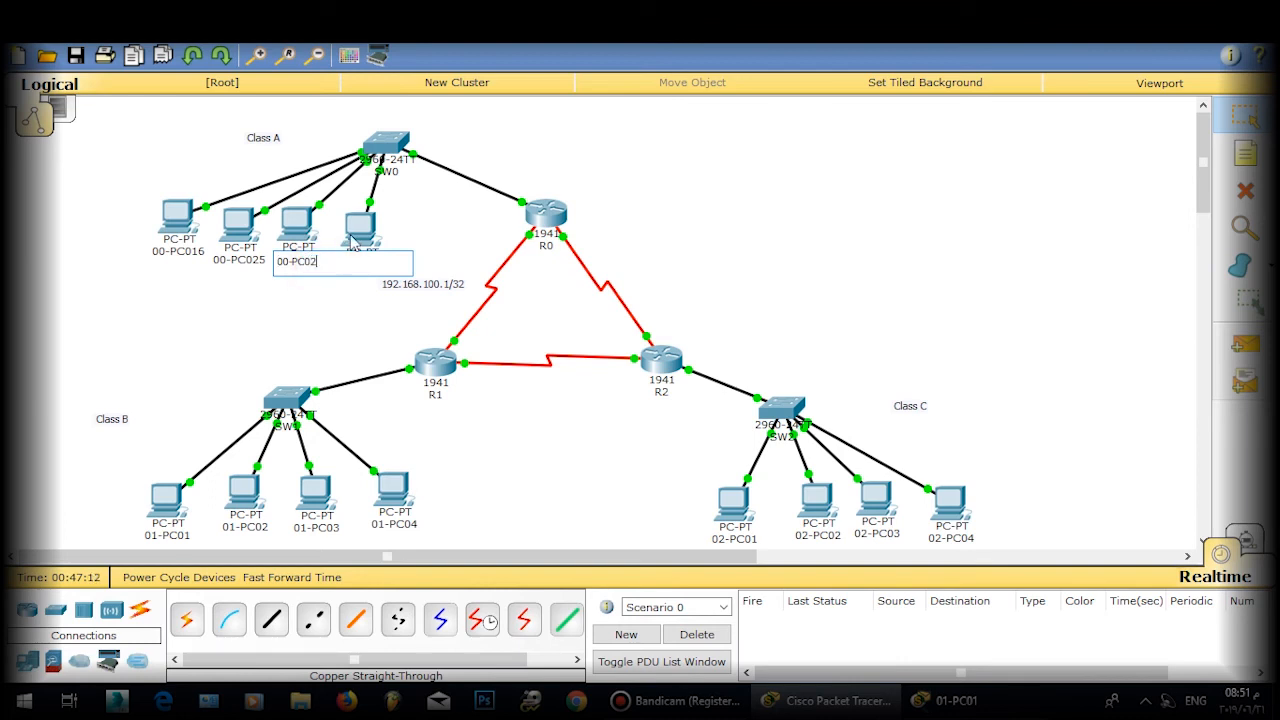
click(423, 213)
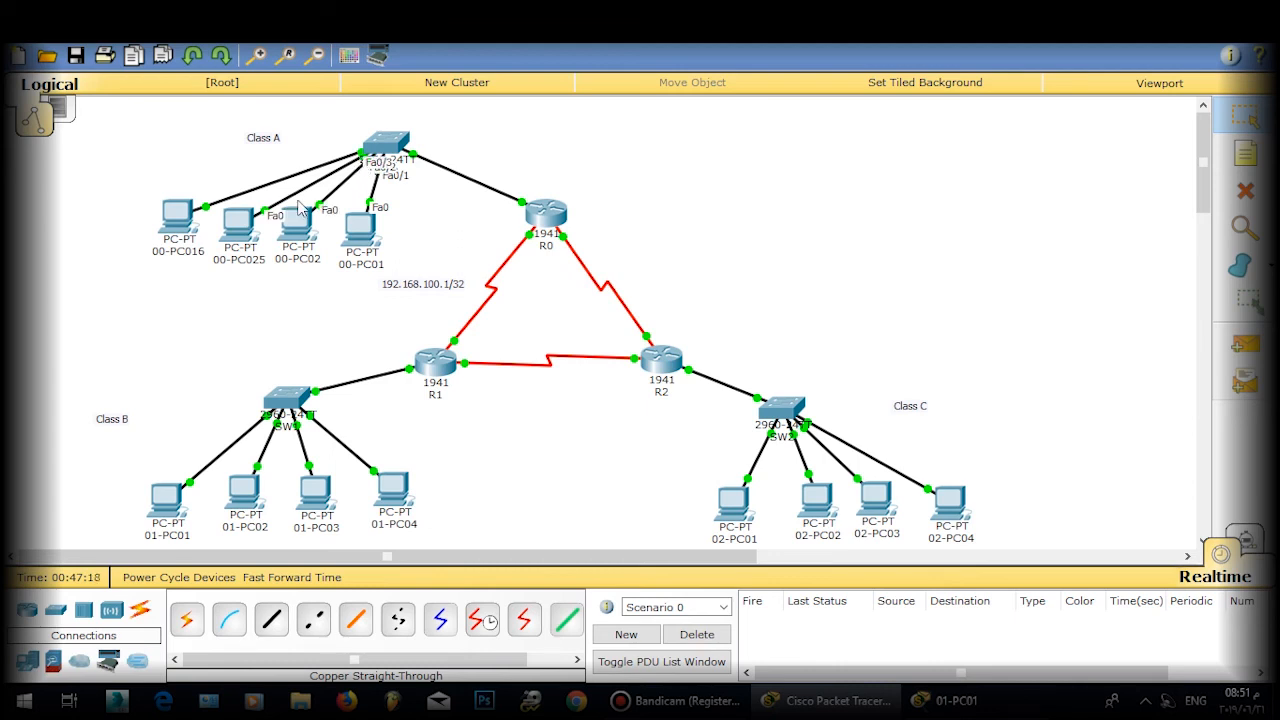
Step: Fix the 00-PC025 and 00-PC016 labels to 00-PC03 and 00-PC04
click(256, 258)
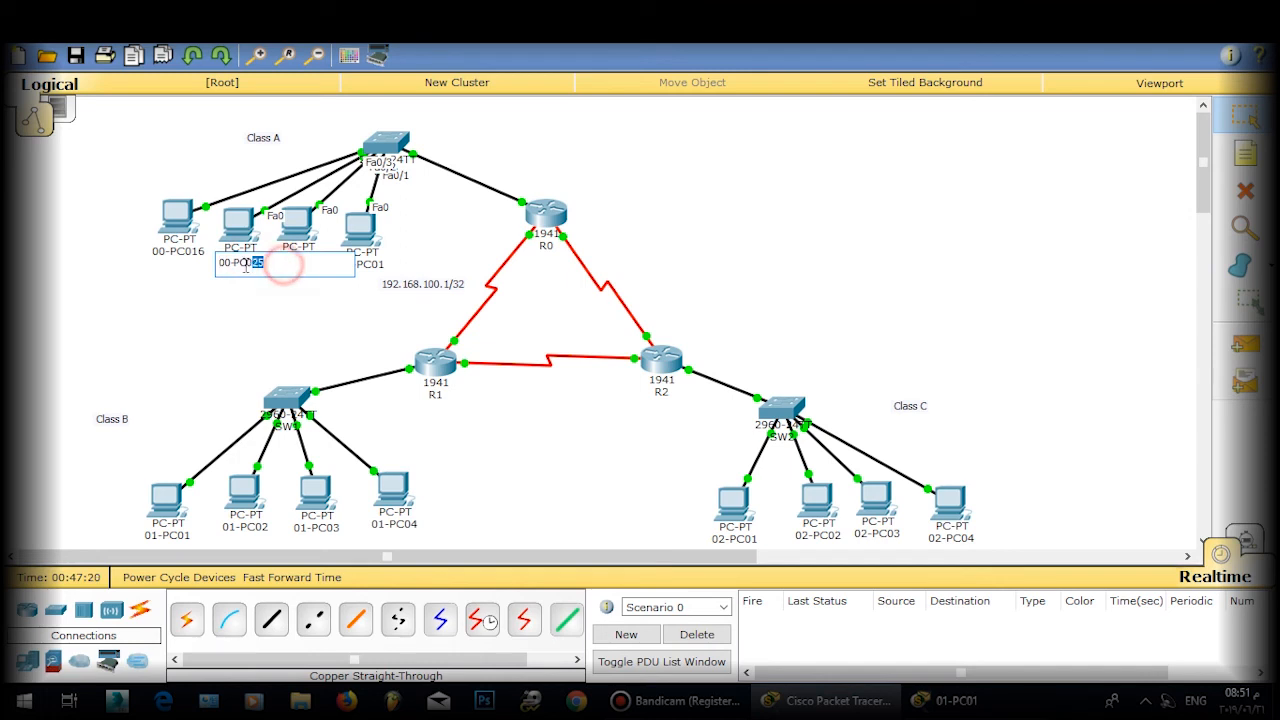
drag(286, 266, 251, 268)
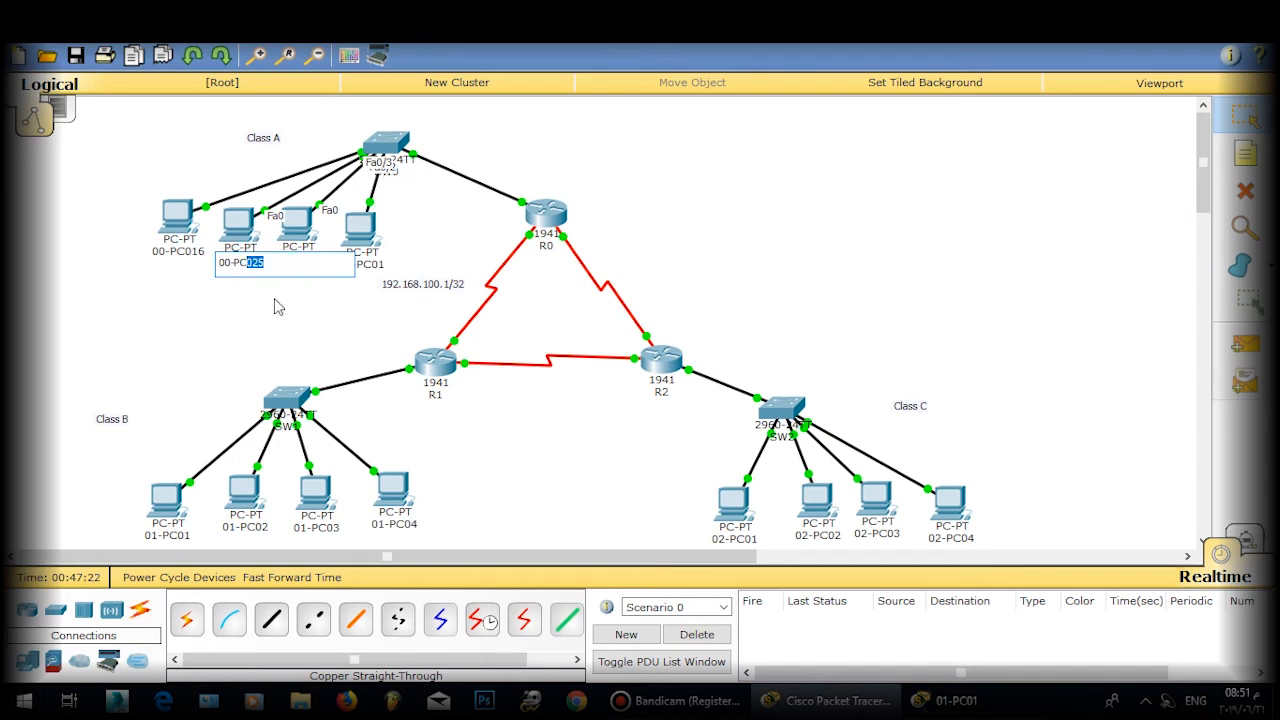
click(273, 296)
click(182, 256)
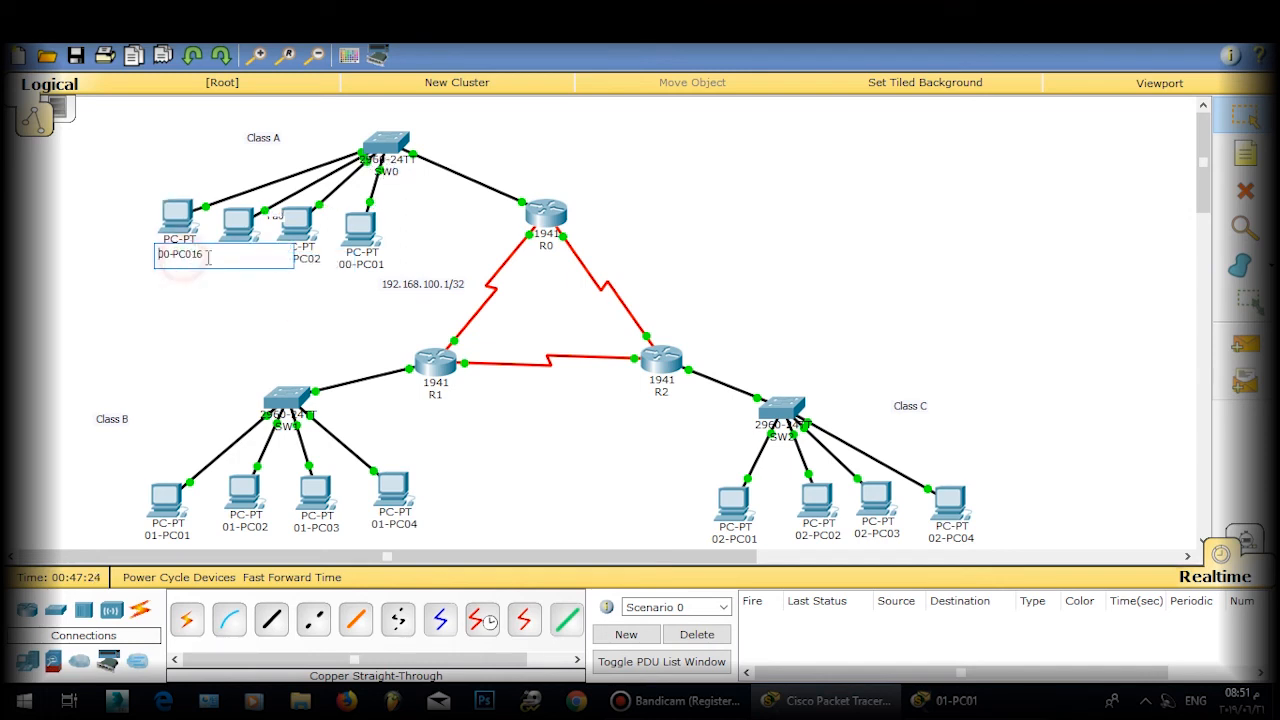
drag(210, 258, 192, 258)
text(4)
click(208, 292)
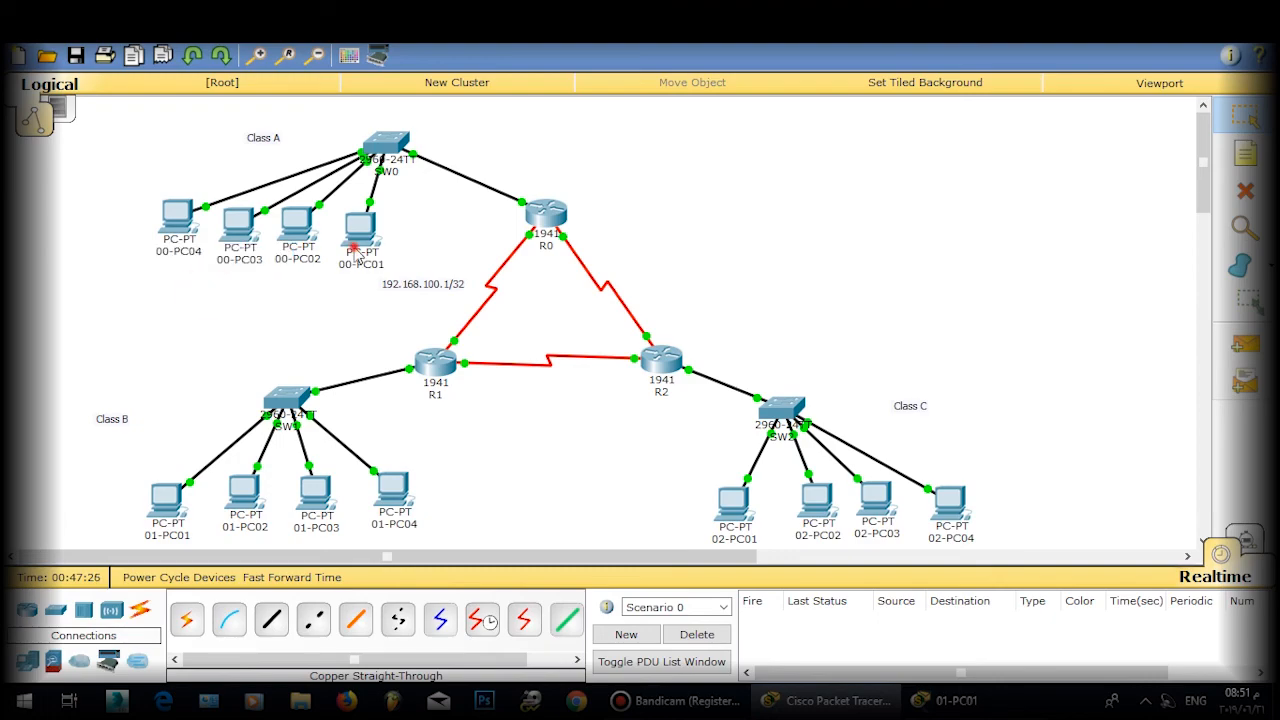
Step: Check 00-PC01's IP configuration
click(356, 248)
click(395, 232)
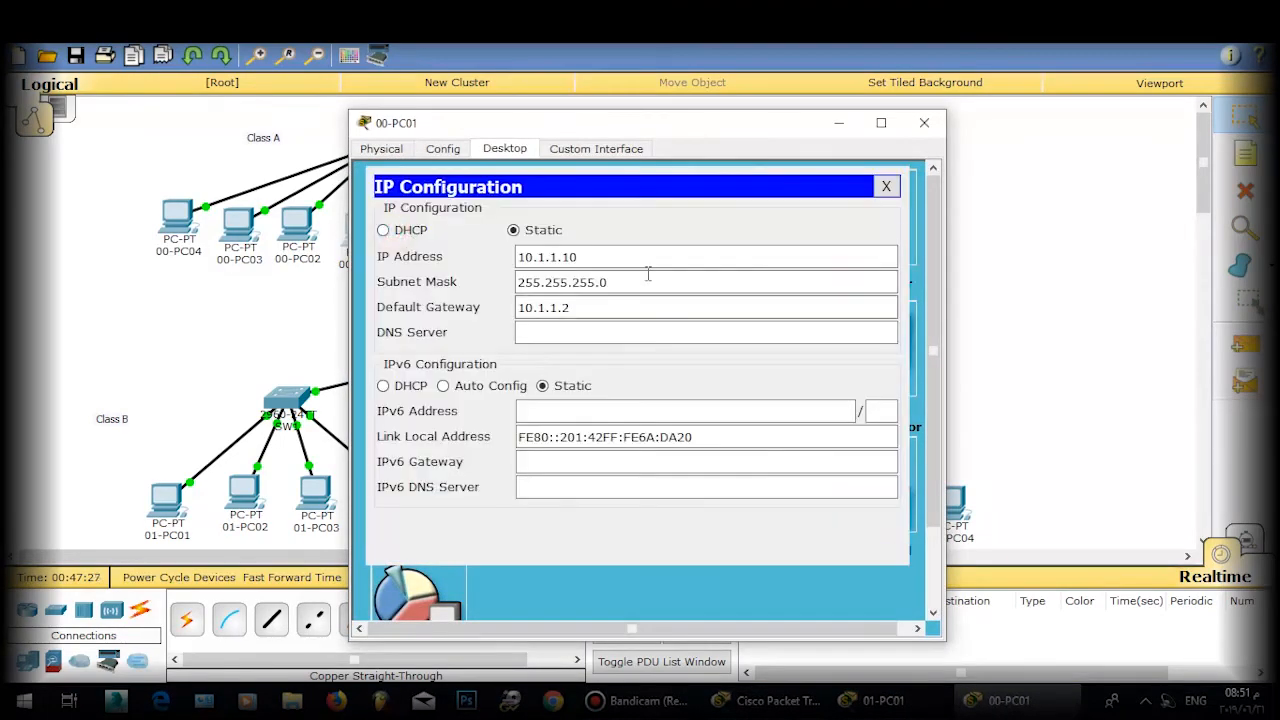
click(905, 188)
click(924, 122)
Step: Set 00-PC02 to IP 10.1.2.10 with gateway 10.1.2.2
click(318, 256)
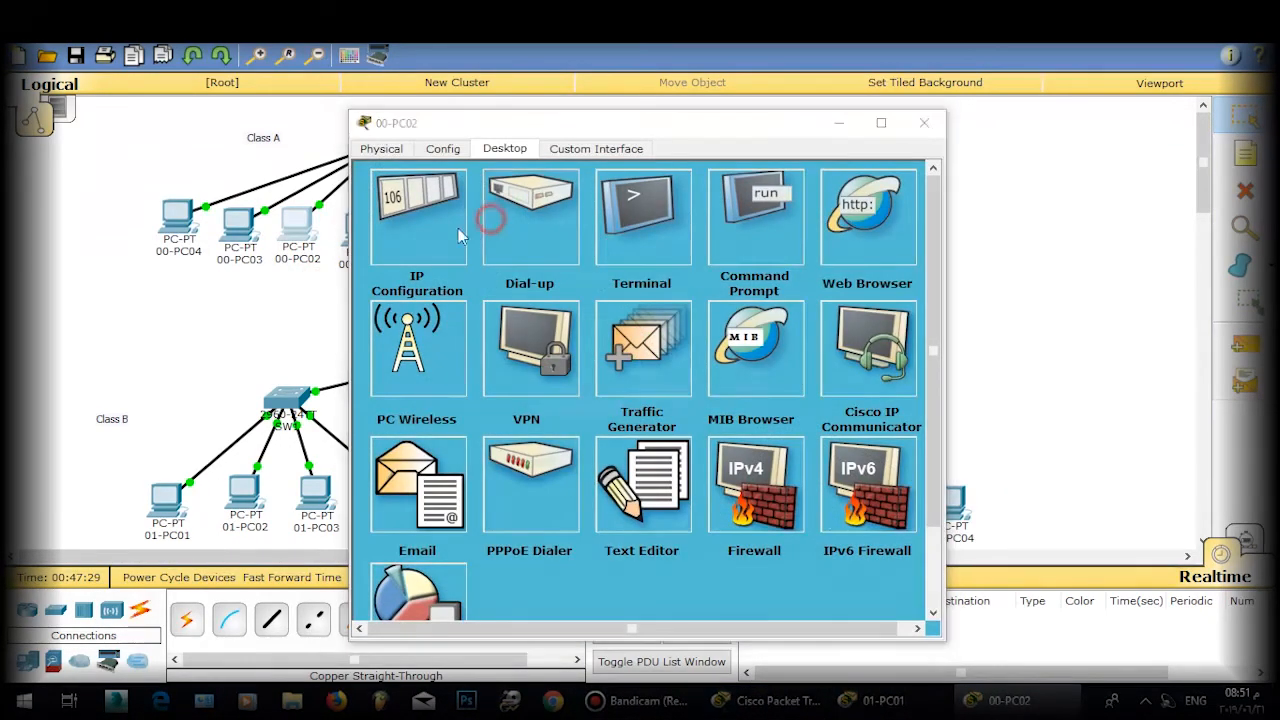
click(500, 212)
click(718, 406)
click(445, 232)
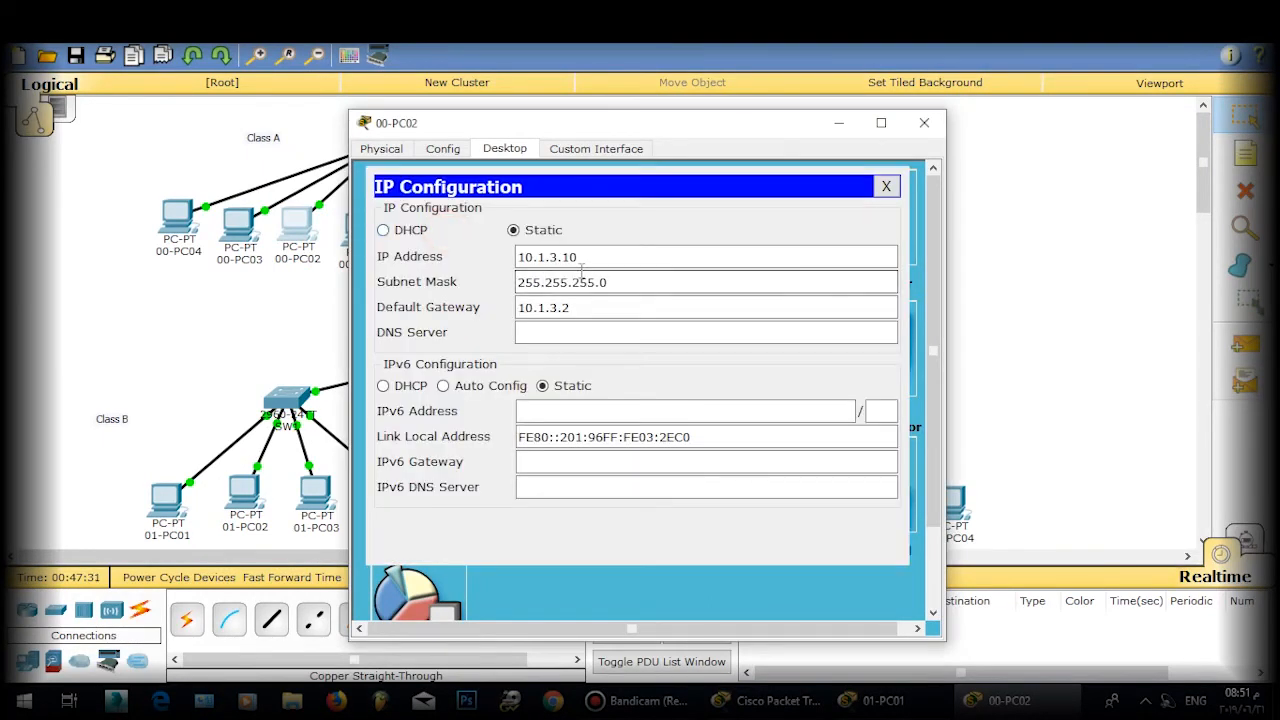
double_click(554, 257)
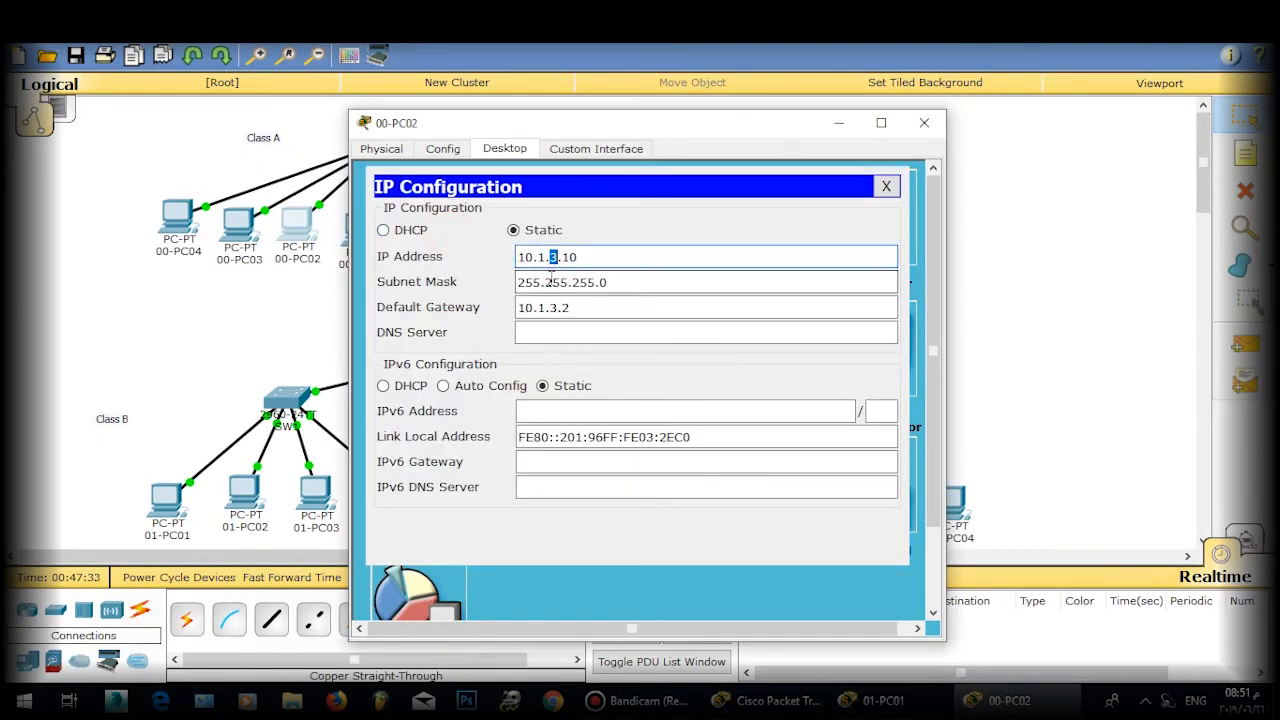
text(2)
double_click(545, 307)
text(2)
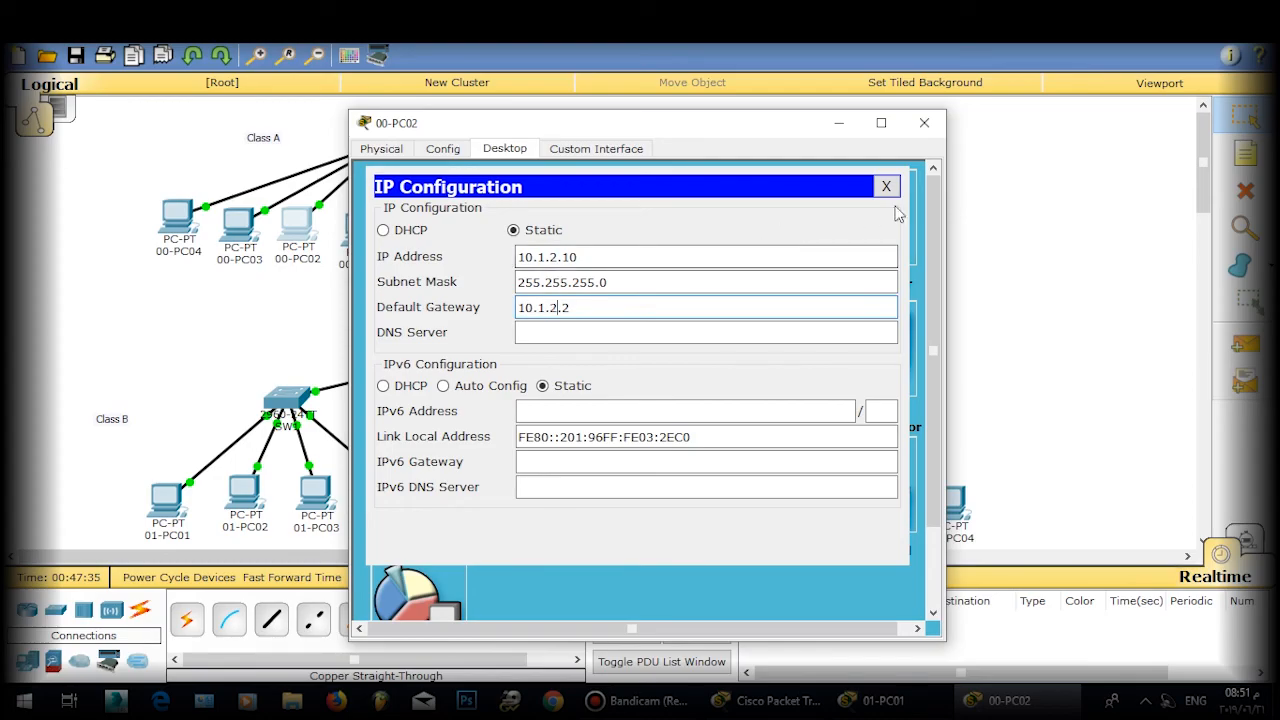
click(886, 187)
click(924, 123)
Step: Set 00-PC03 to IP 10.1.3.10 with gateway 10.1.3.2
click(239, 220)
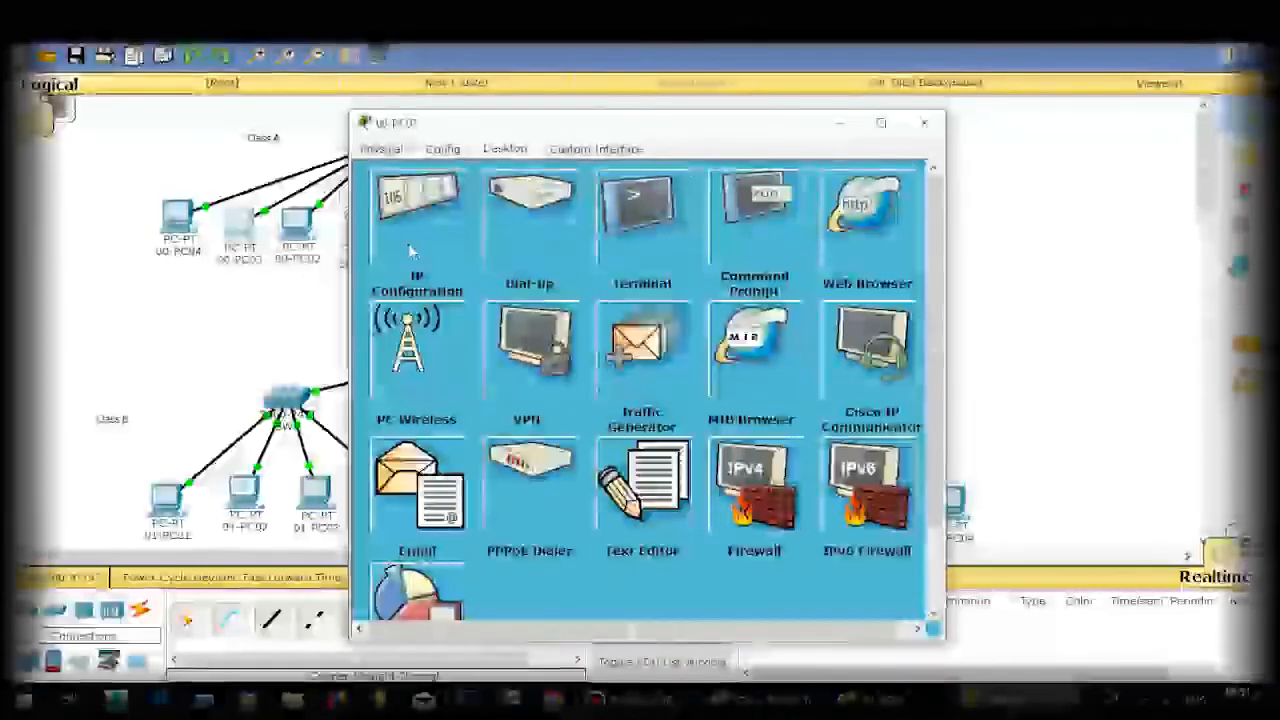
click(418, 215)
double_click(548, 257)
text(3)
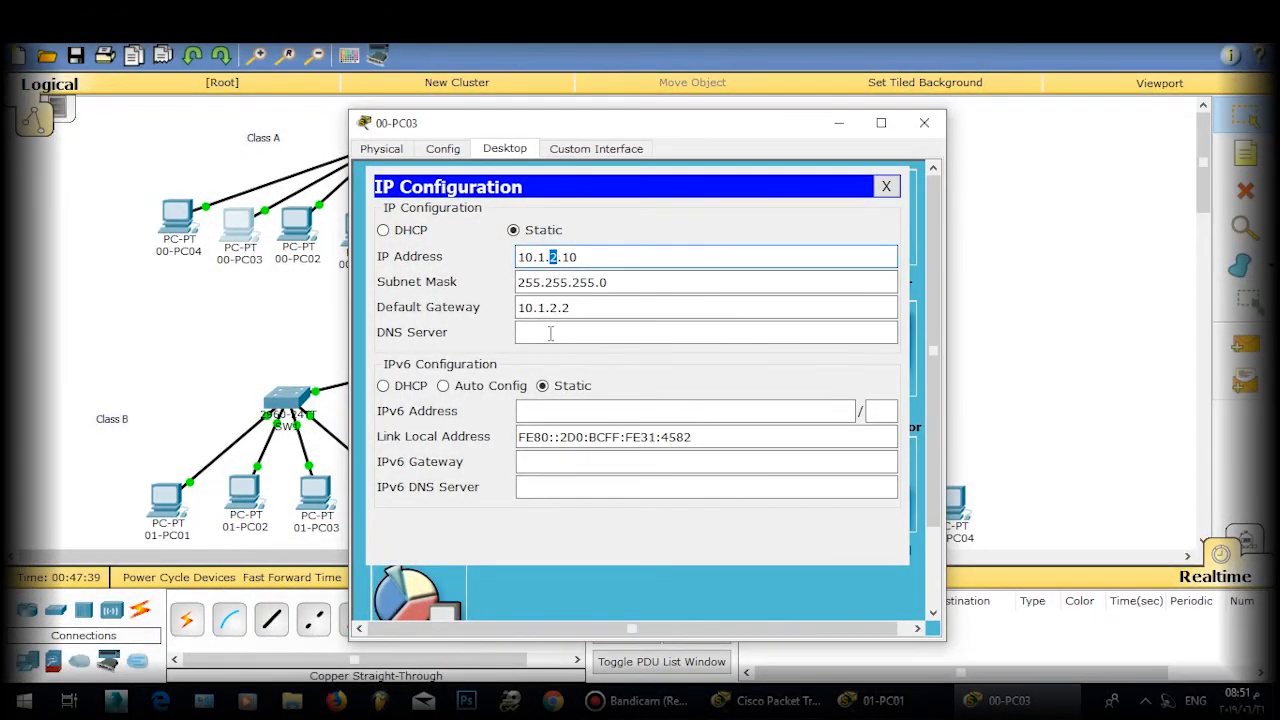
double_click(550, 305)
text(3)
click(886, 187)
click(900, 126)
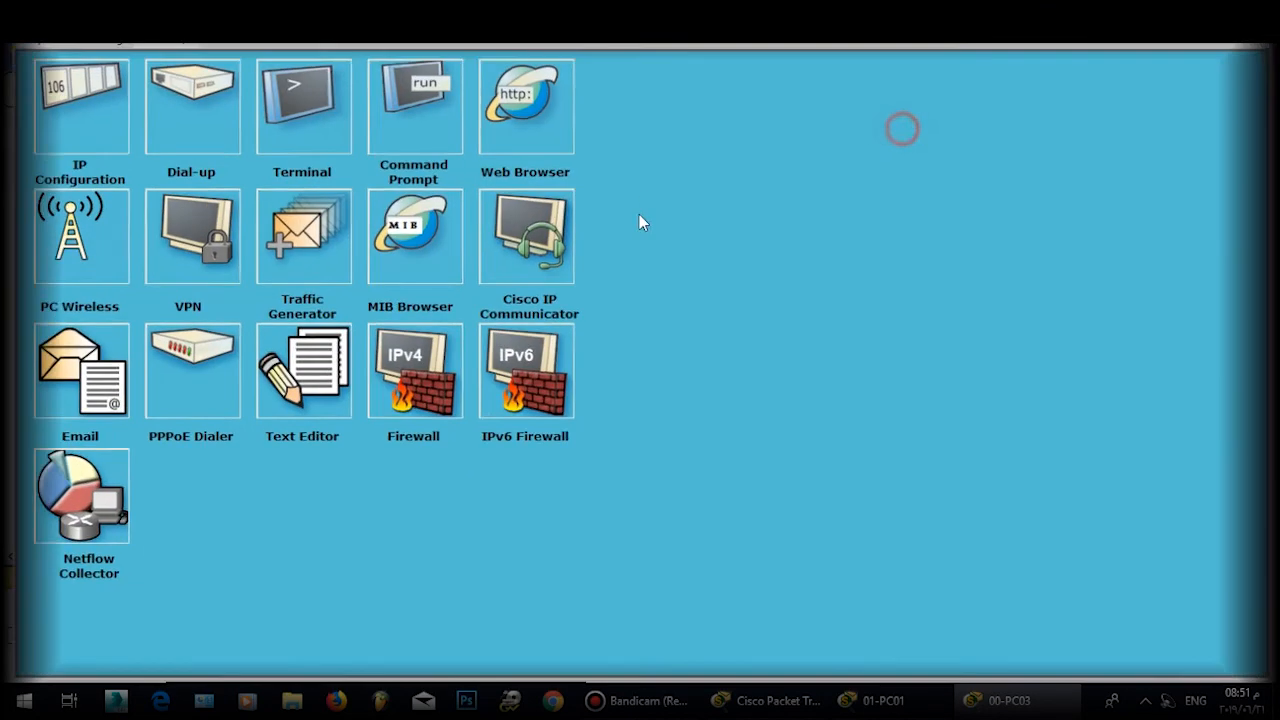
click(1203, 9)
click(1018, 700)
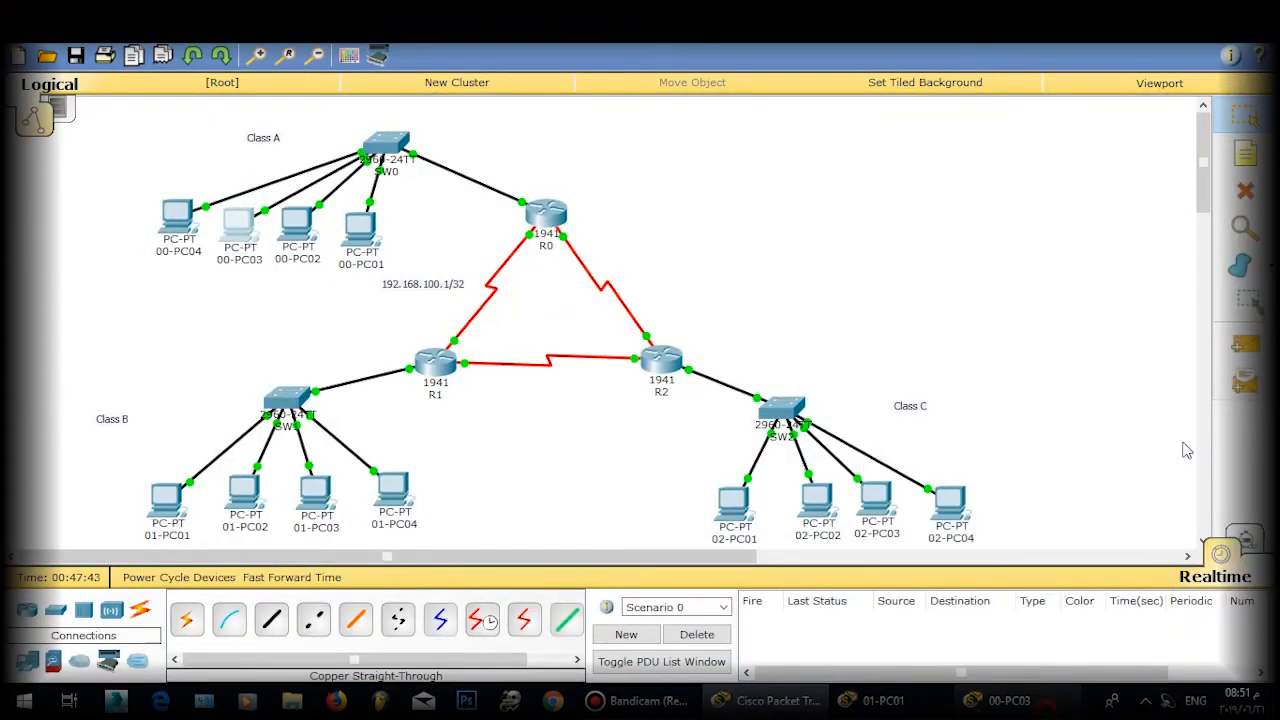
click(1262, 9)
Step: Set 00-PC04 to IP 10.1.4.10 with gateway 10.1.4.2
click(178, 231)
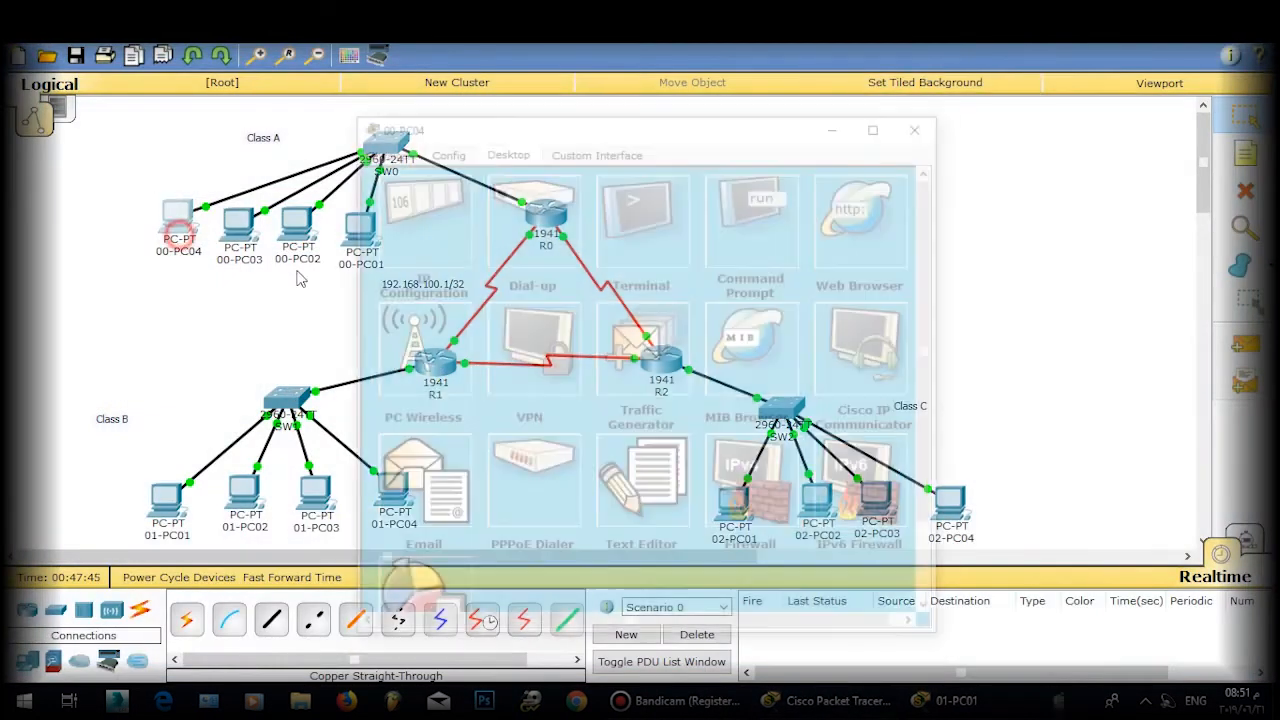
click(444, 216)
double_click(543, 257)
text(4)
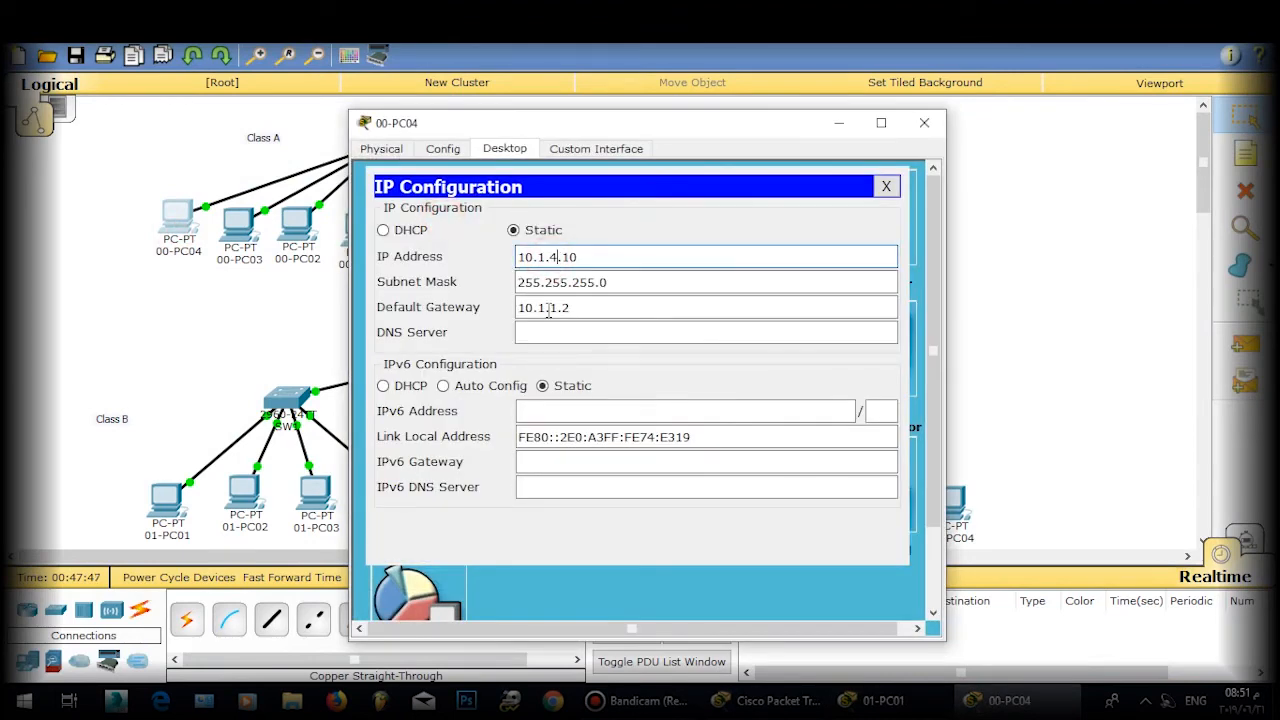
double_click(549, 308)
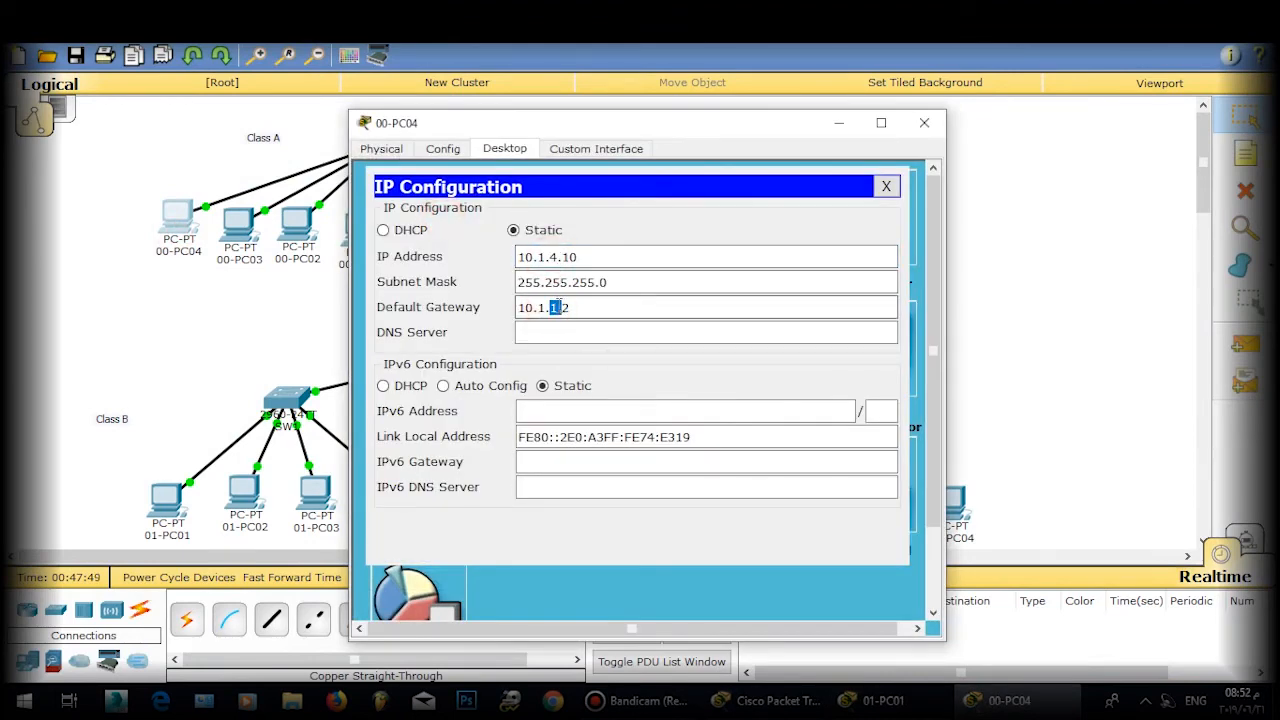
text(4)
click(886, 186)
click(922, 122)
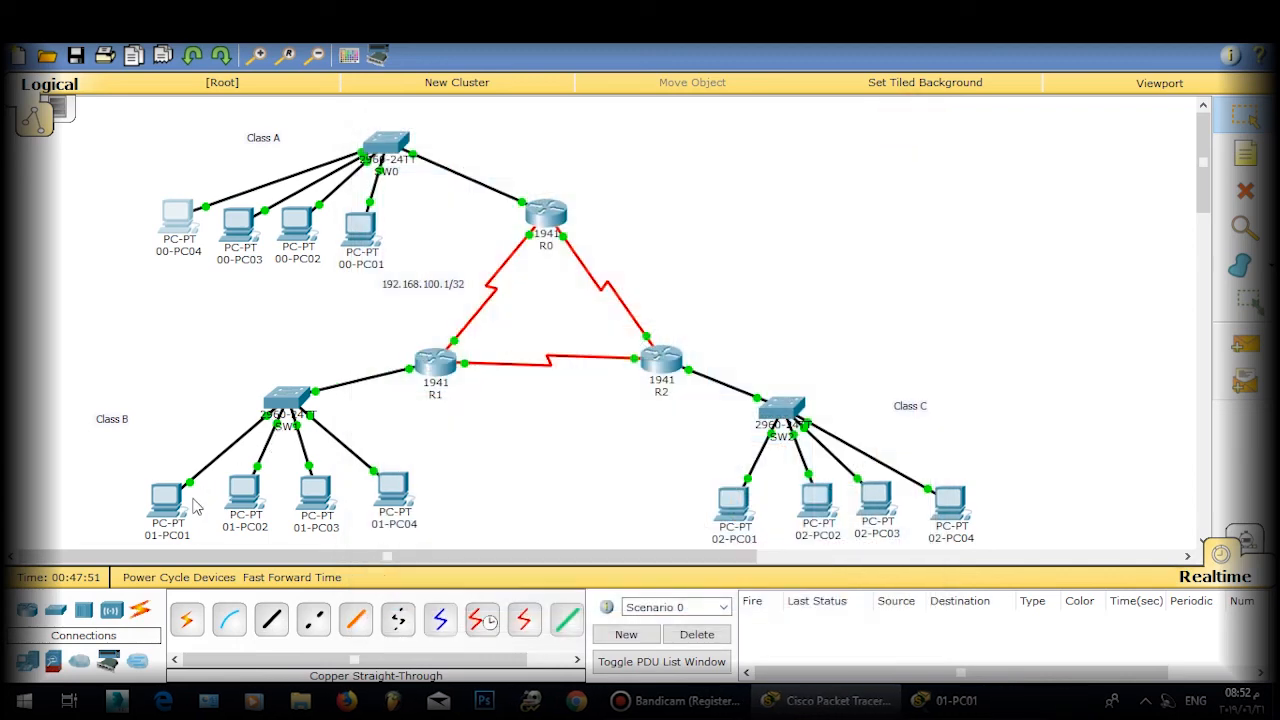
click(182, 502)
key(Up)
key(Return)
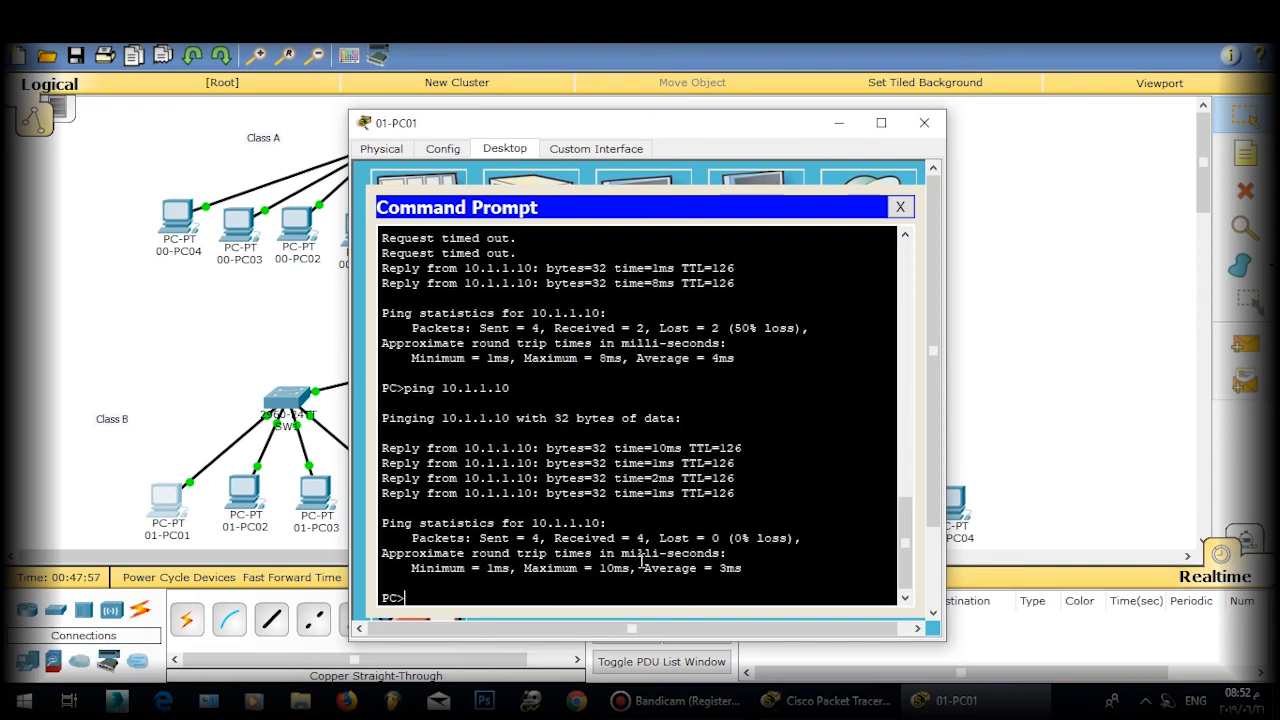
key(Up)
key(Return)
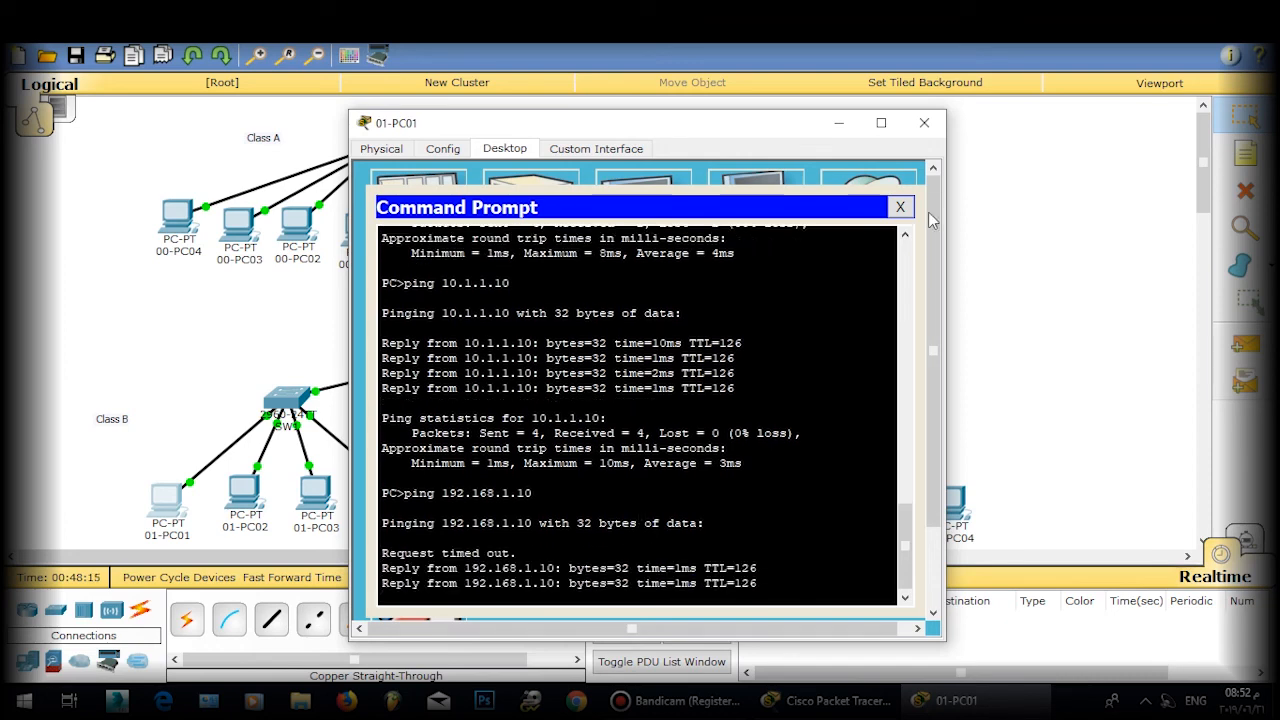
click(900, 207)
click(922, 124)
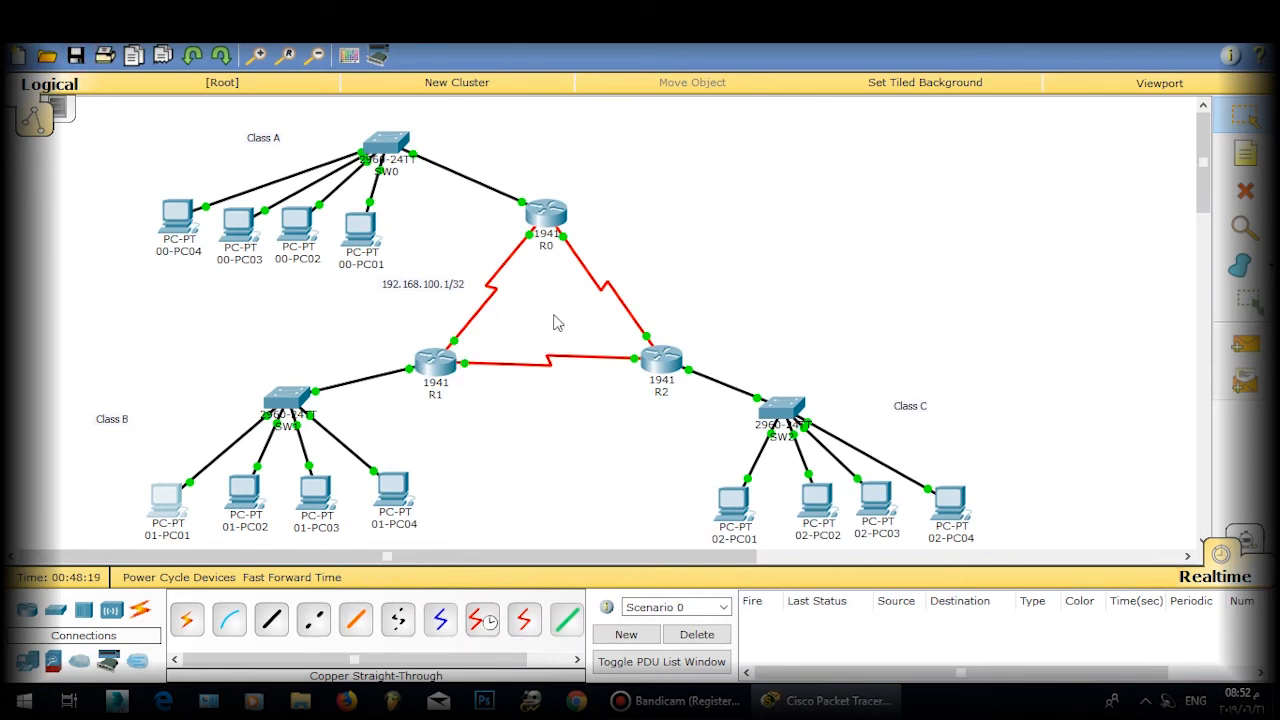
Step: Nudge routers R0 and R2 slightly to tidy the topology layout
drag(557, 212, 554, 213)
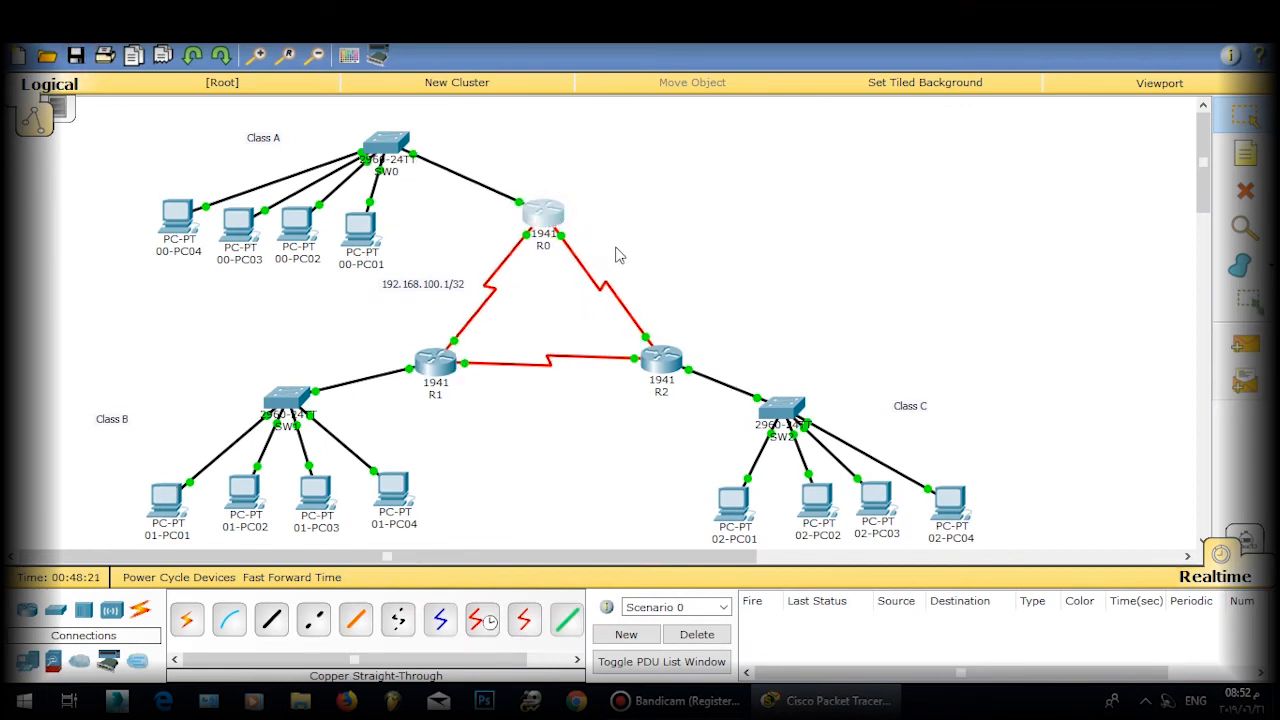
click(616, 248)
drag(672, 361, 681, 361)
click(755, 320)
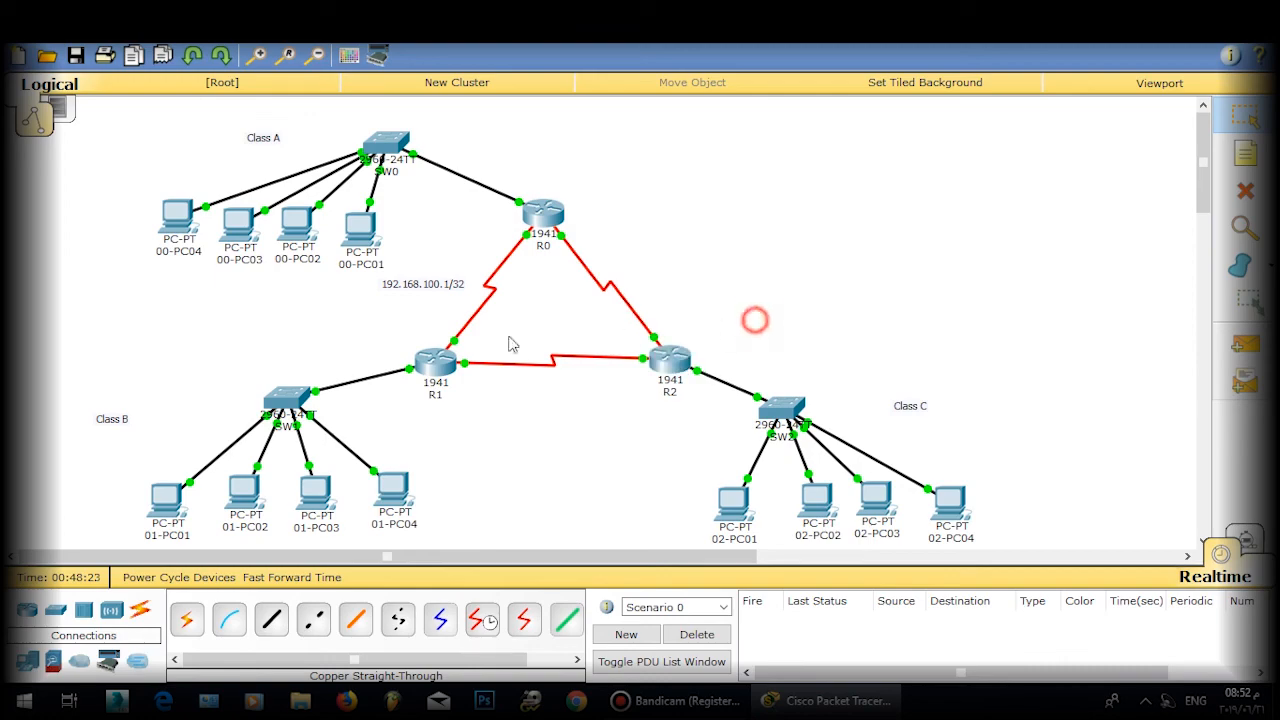
Step: Set R1's enable password from global configuration mode
click(435, 362)
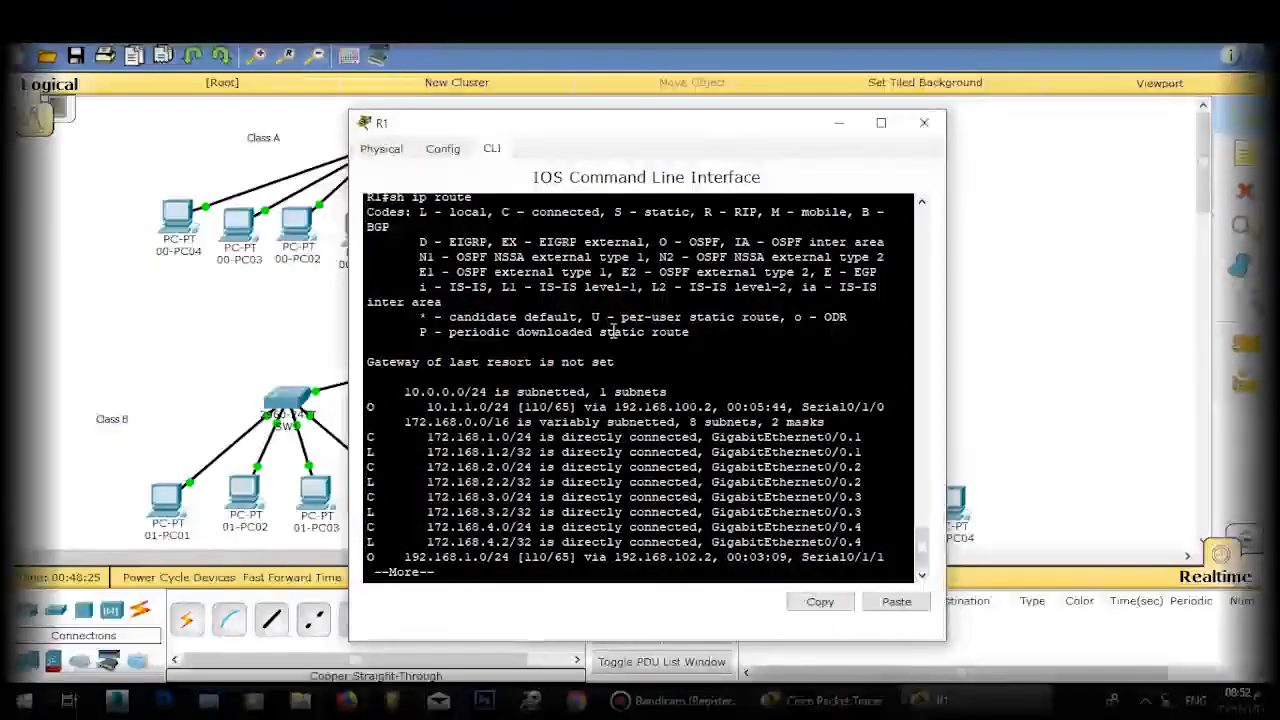
key(space)
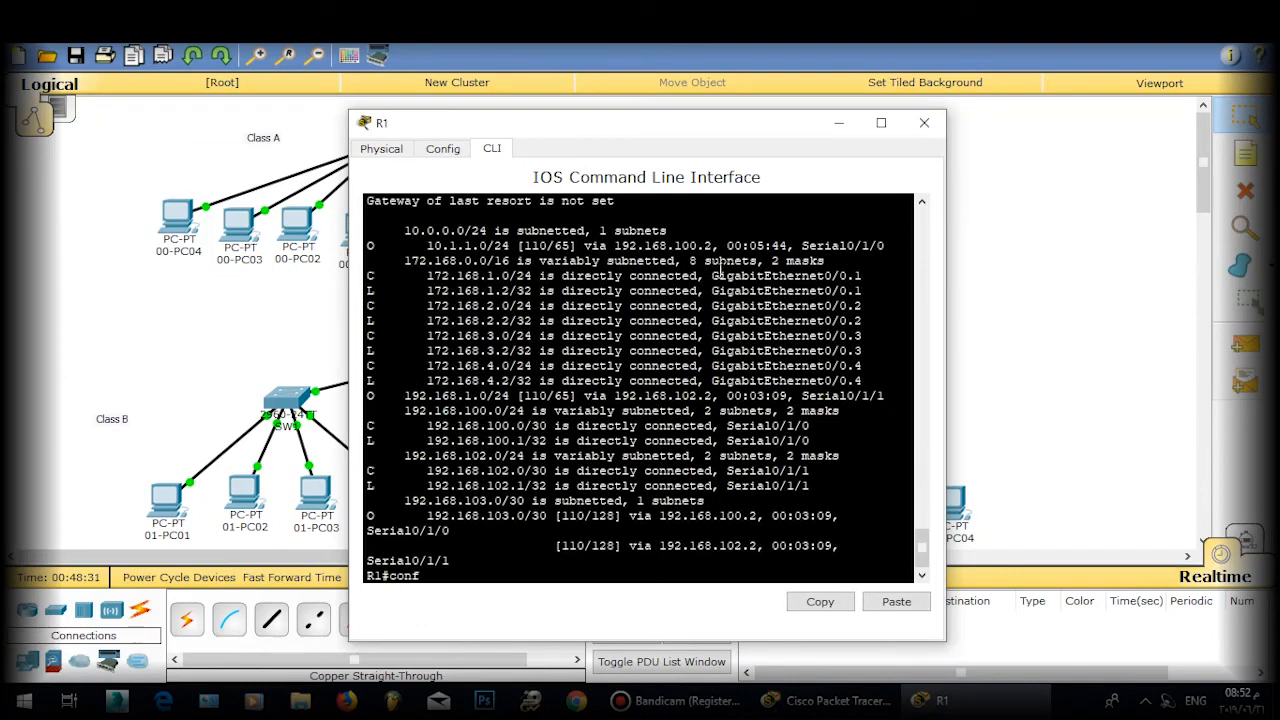
text(conf t)
key(Return)
key(Return)
text(en)
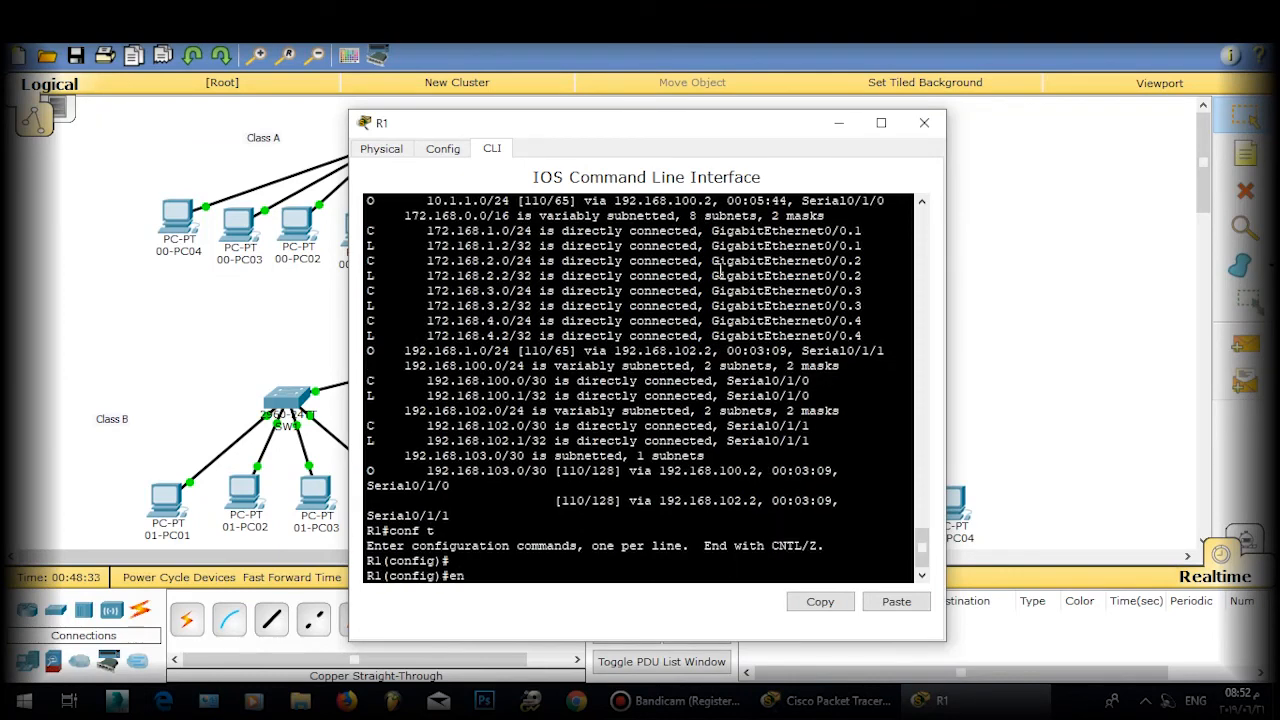
text(a)
key(Tab)
text(pa)
key(Tab)
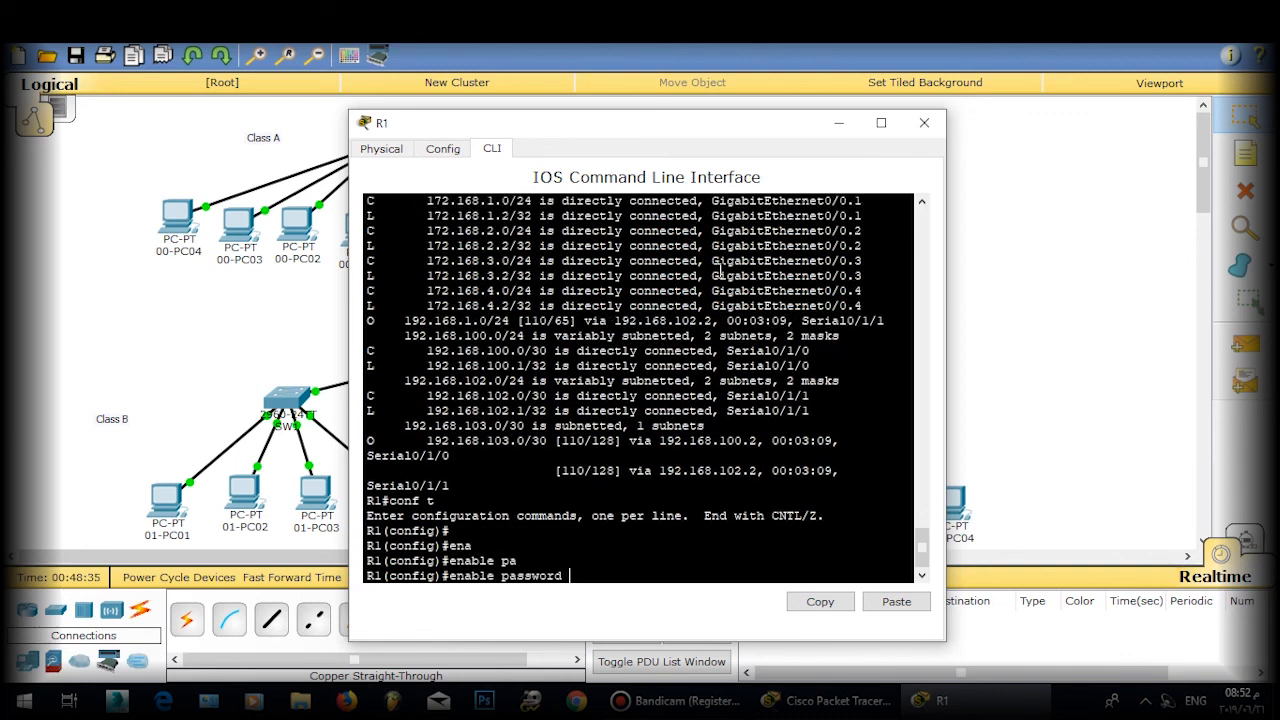
text(cisco)
key(Return)
key(Return)
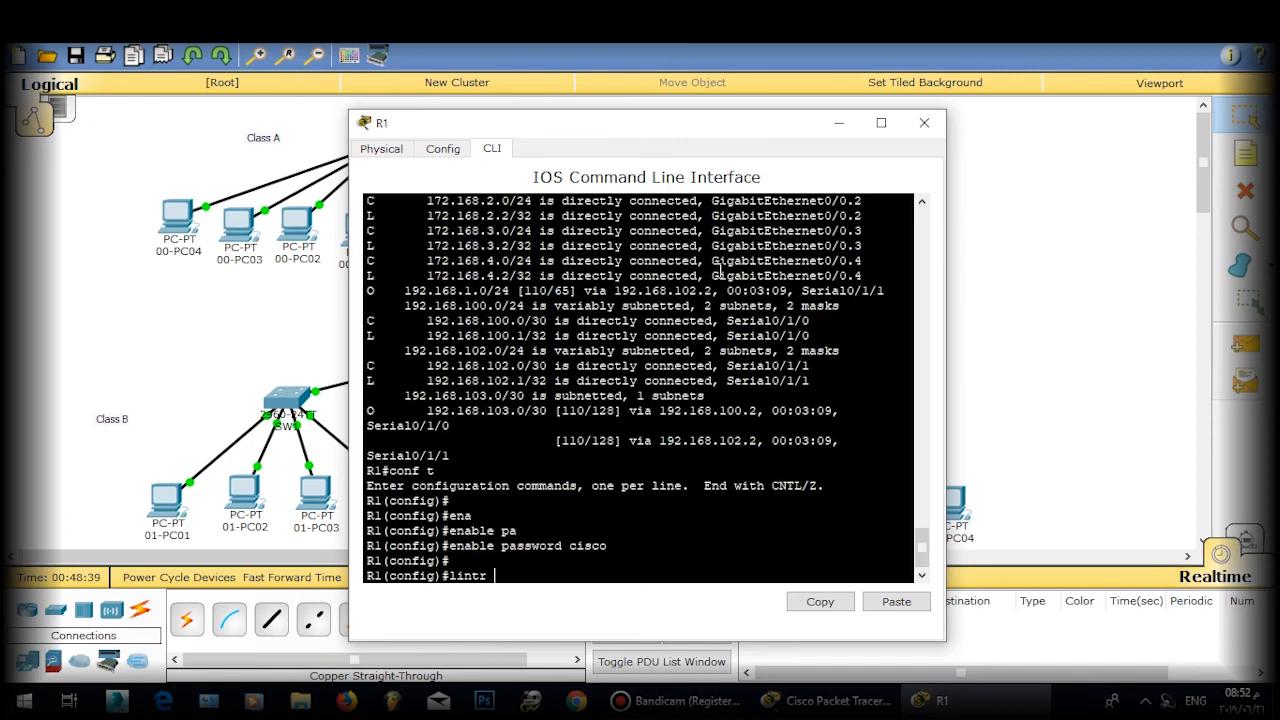
Step: Give VTY lines 0 4 a password and require login
key(BackSpace)
key(BackSpace)
key(BackSpace)
text(e vty 0 4)
key(Return)
key(Return)
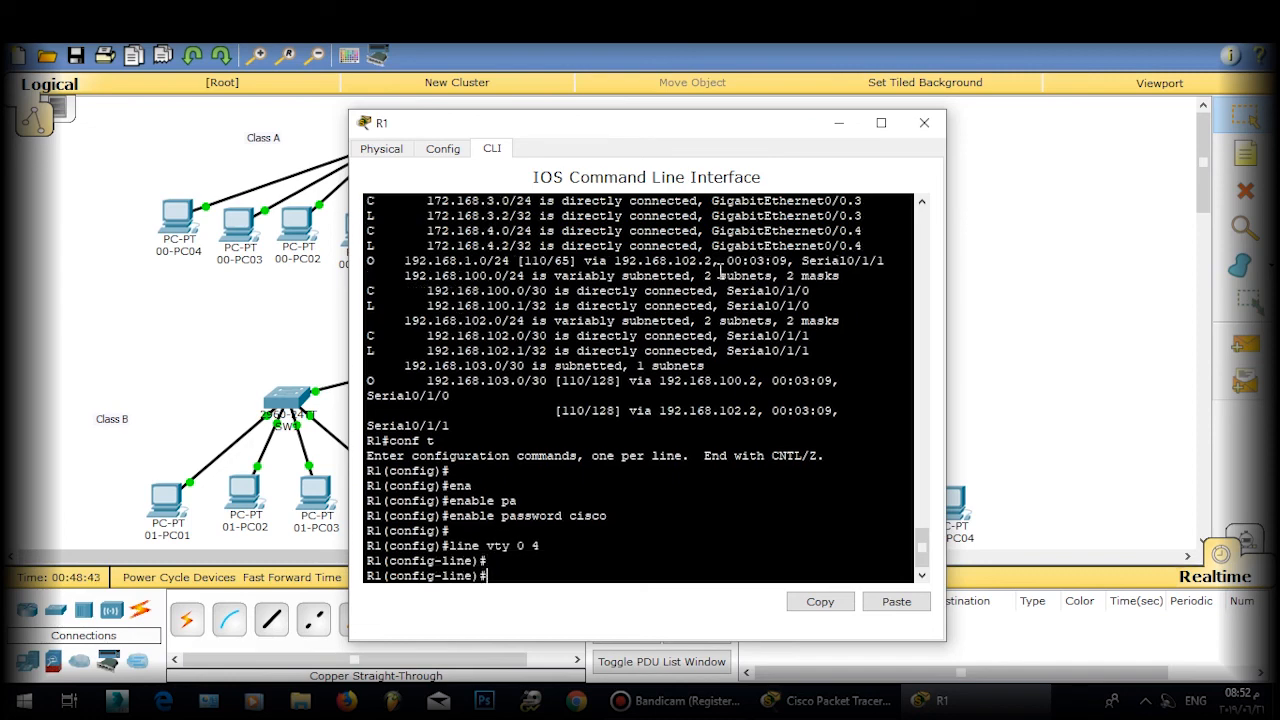
text(p)
key(Tab)
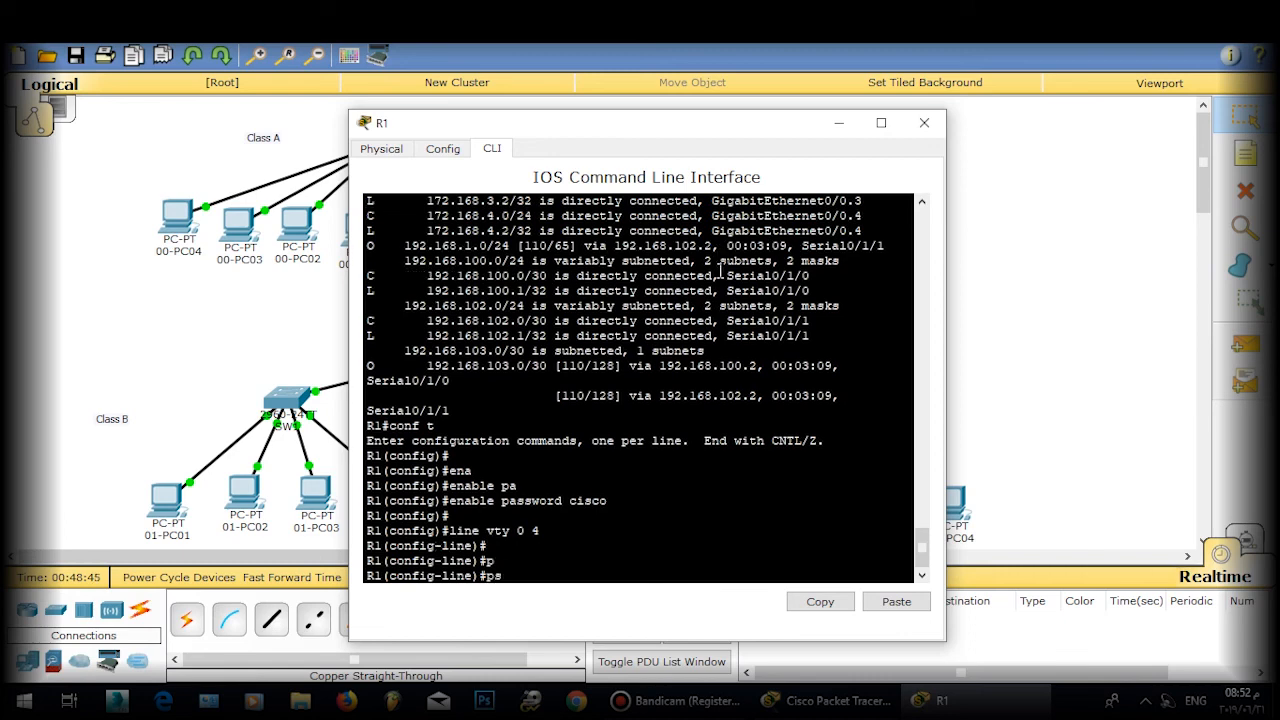
text(as)
key(Tab)
text(sanjose)
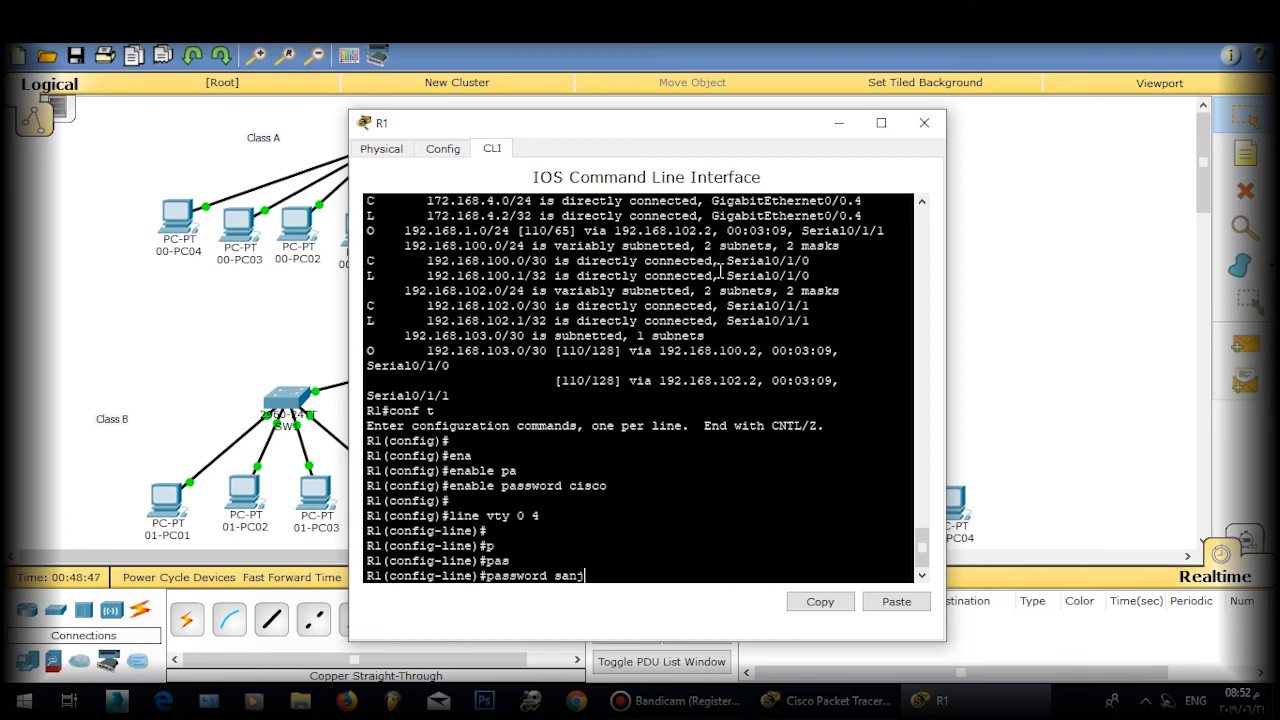
key(Return)
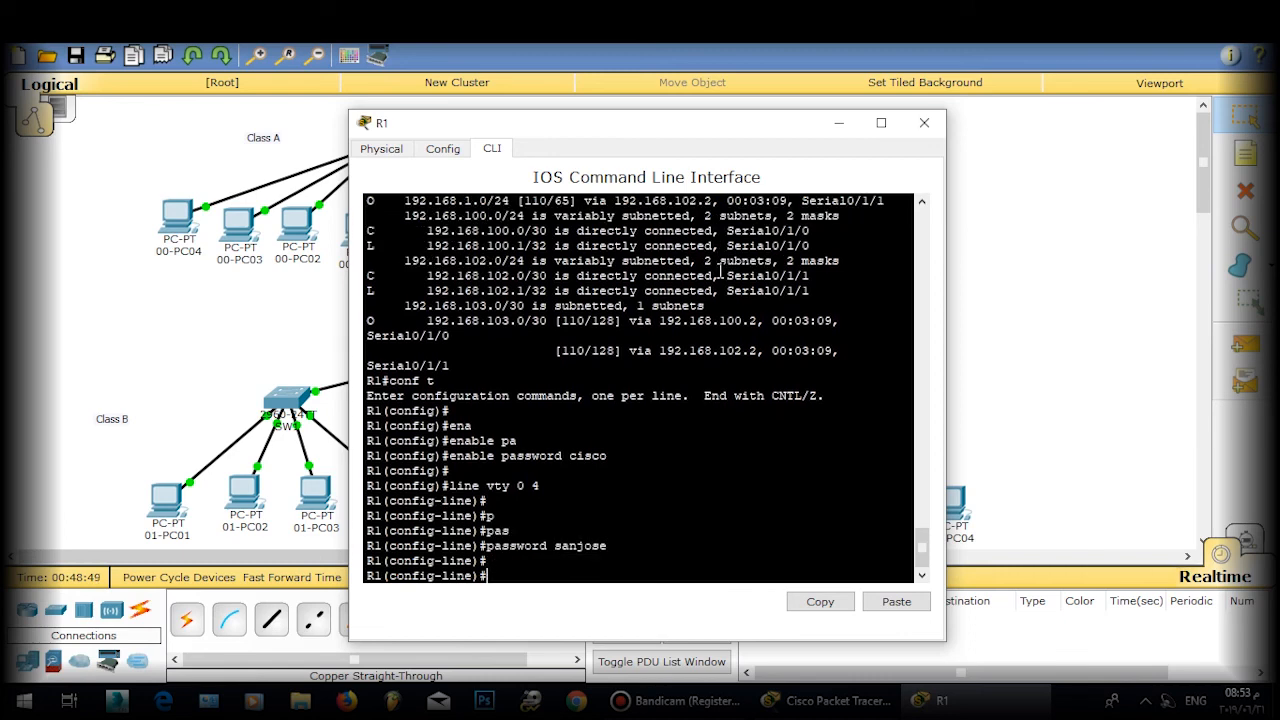
text(loing)
key(Return)
text(logi)
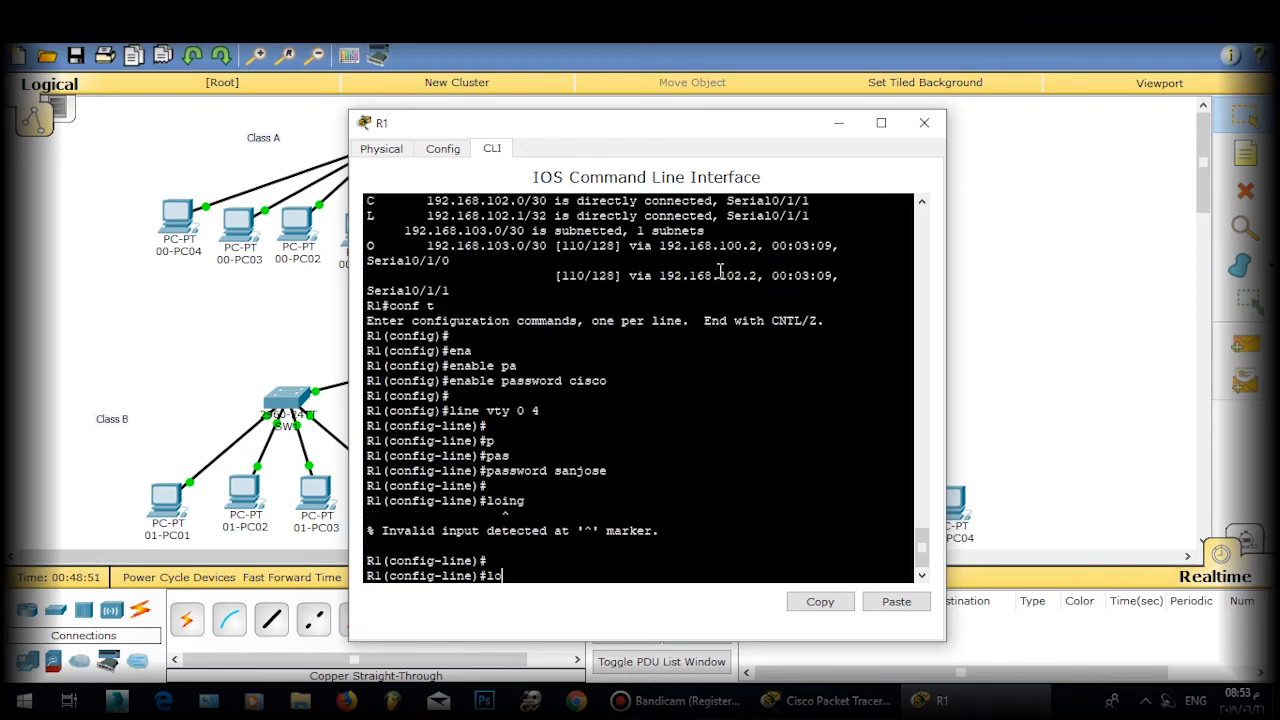
text(n)
key(Return)
key(Return)
Step: Enable logging synchronous on the VTY lines and save R1's configuration with do wr
text(lo)
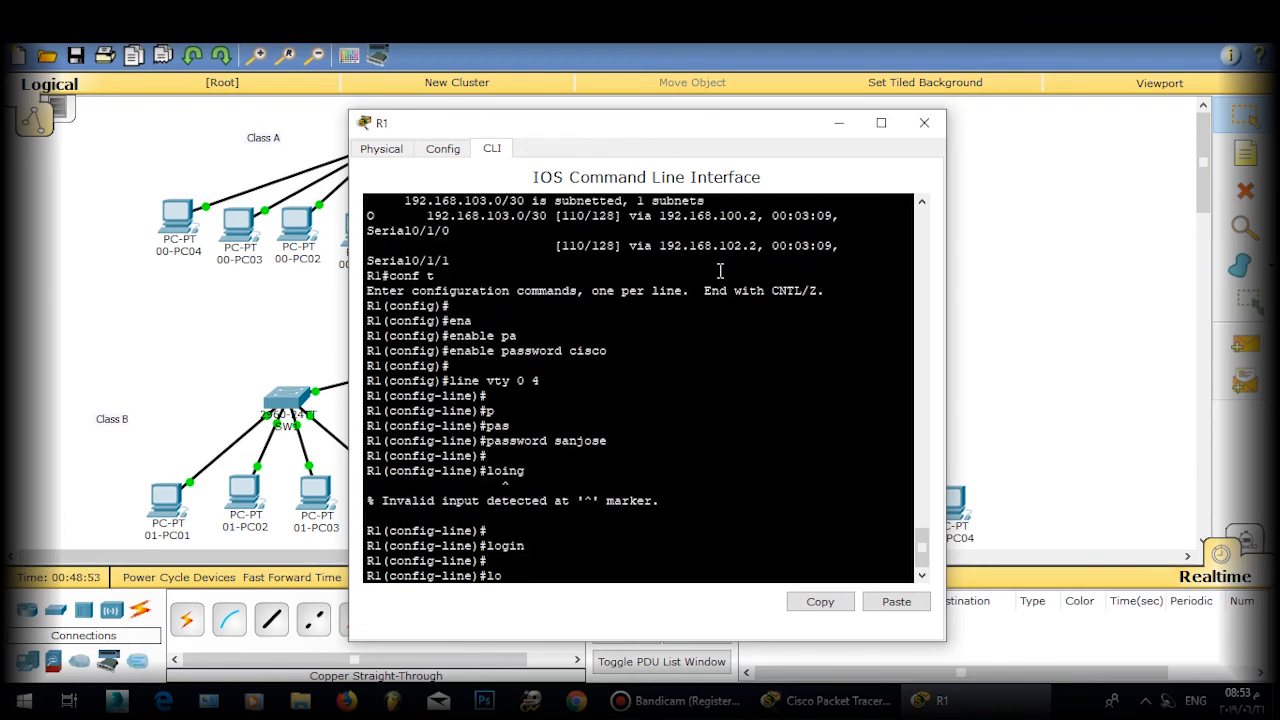
text(gg)
key(Tab)
text(sy)
key(Tab)
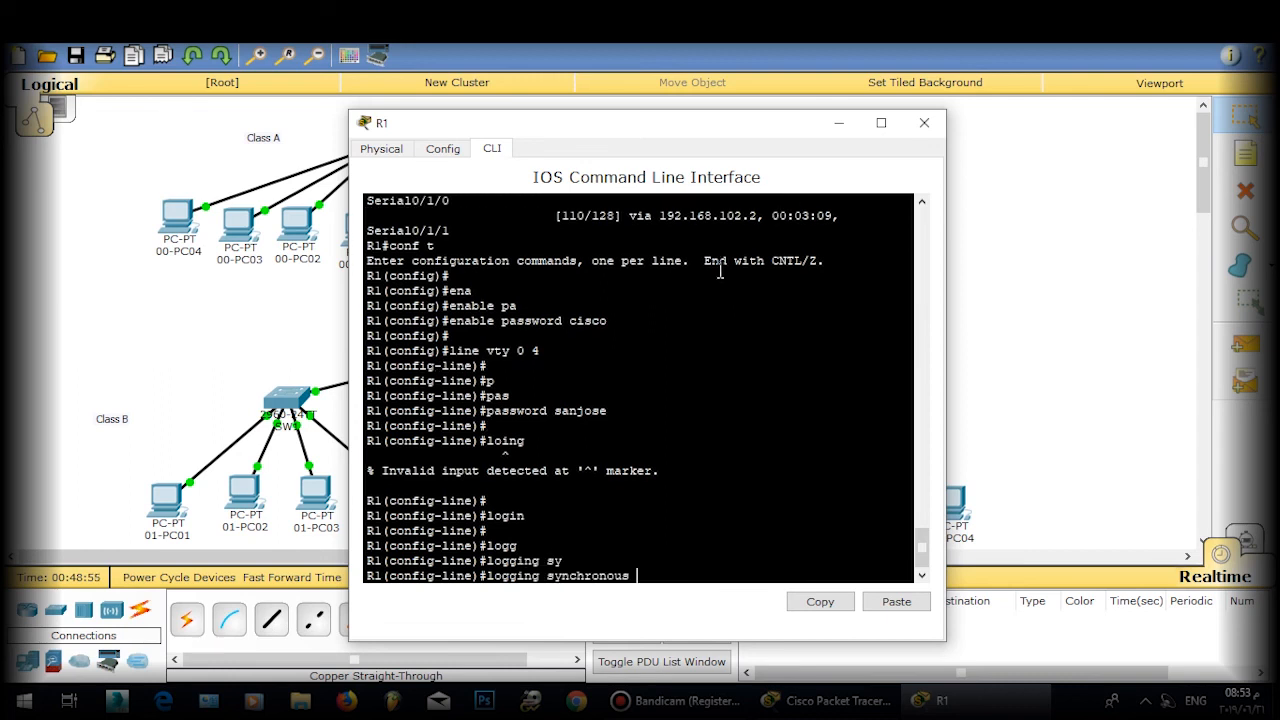
key(Return)
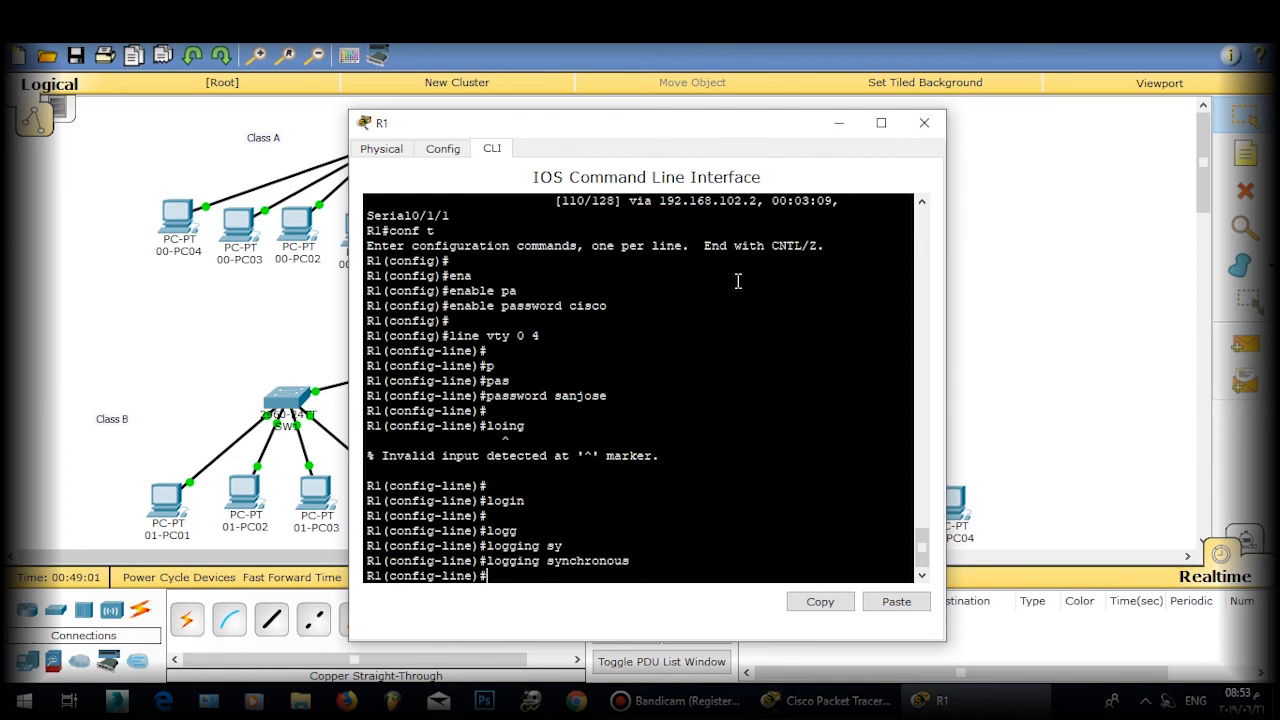
text(exit)
key(Return)
text(do wr)
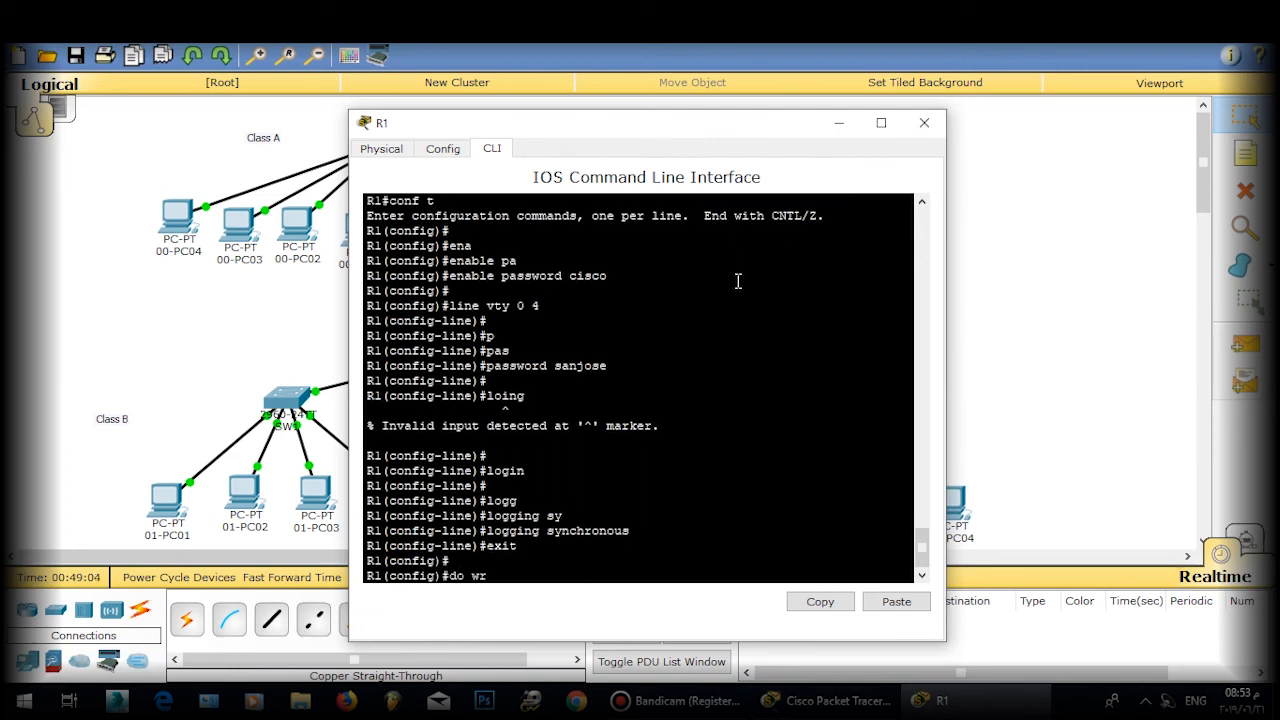
key(Return)
key(Return)
key(Return)
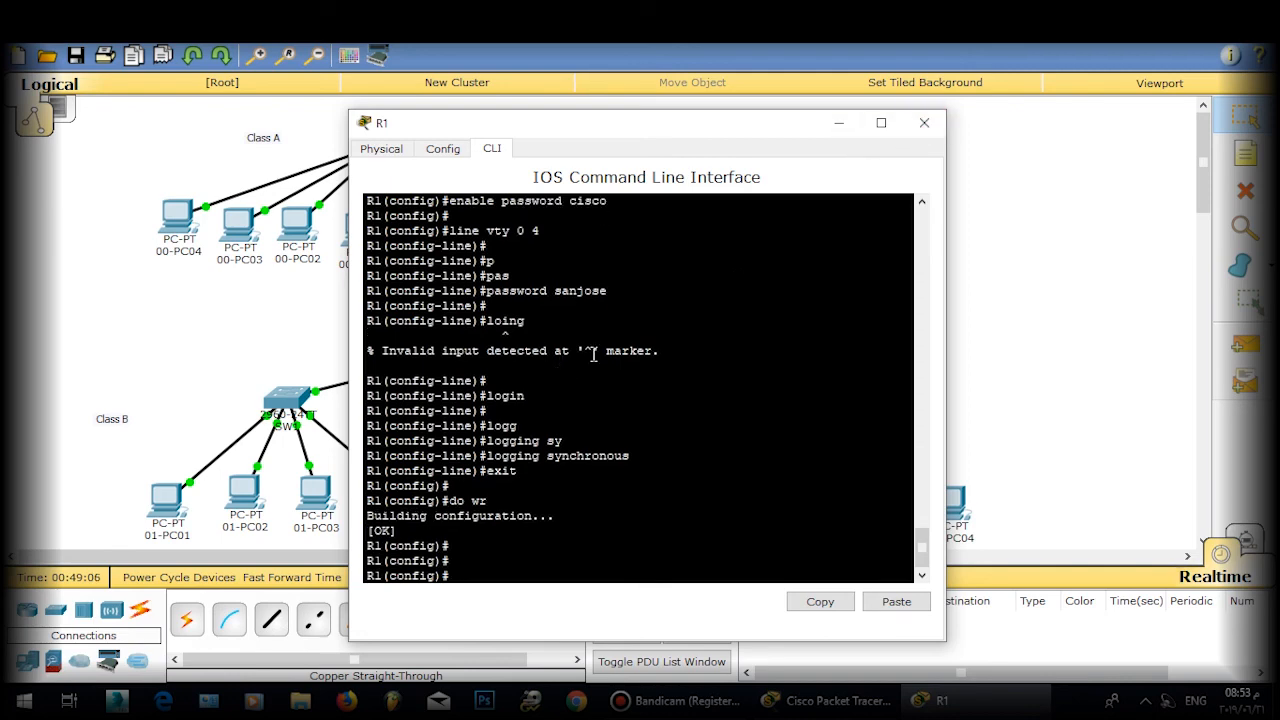
click(924, 129)
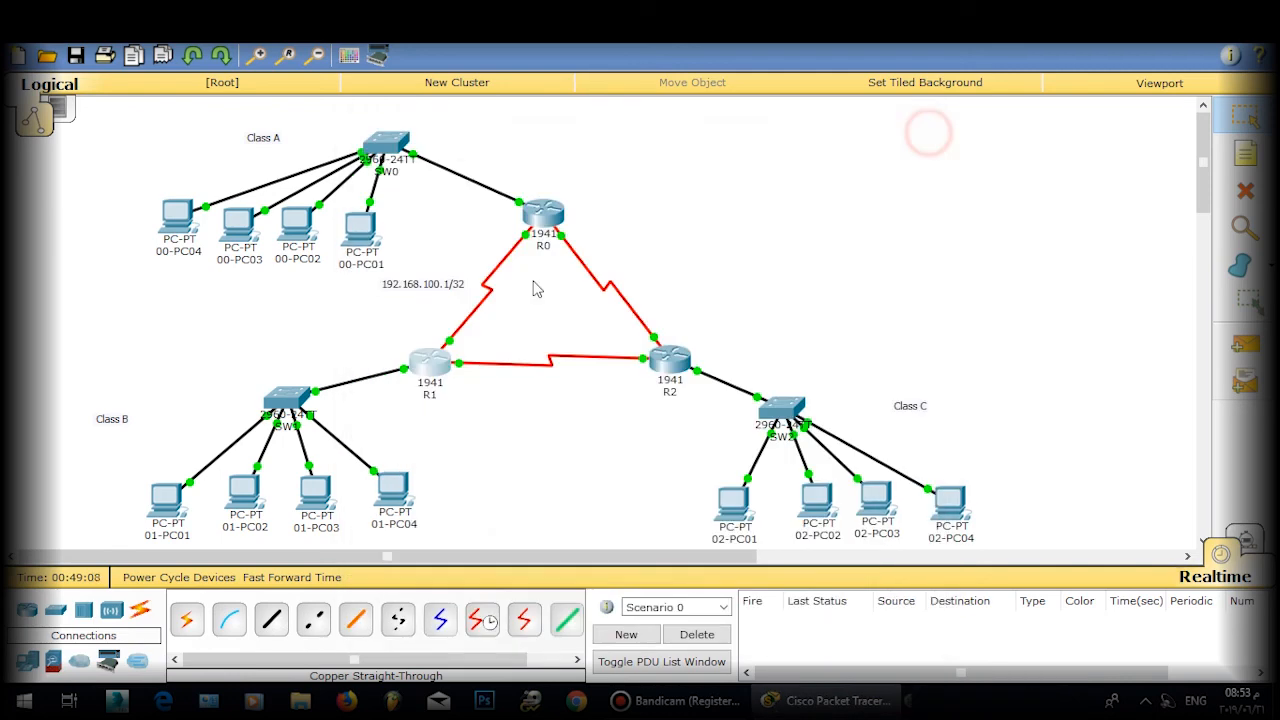
Step: In R1's CLI, create interface Loopback1 and assign it 11.11.11.11 255.255.255.255
click(440, 370)
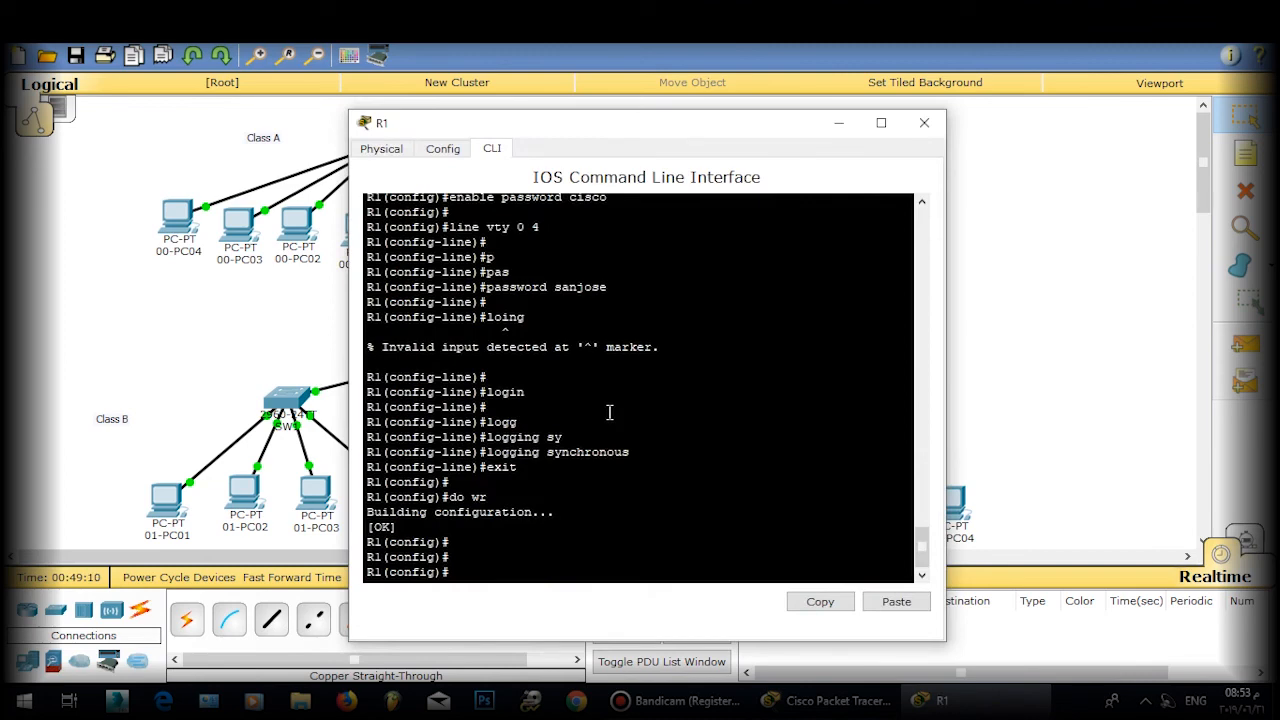
text(int )
text(loopba)
text(ck)
text(1)
key(Return)
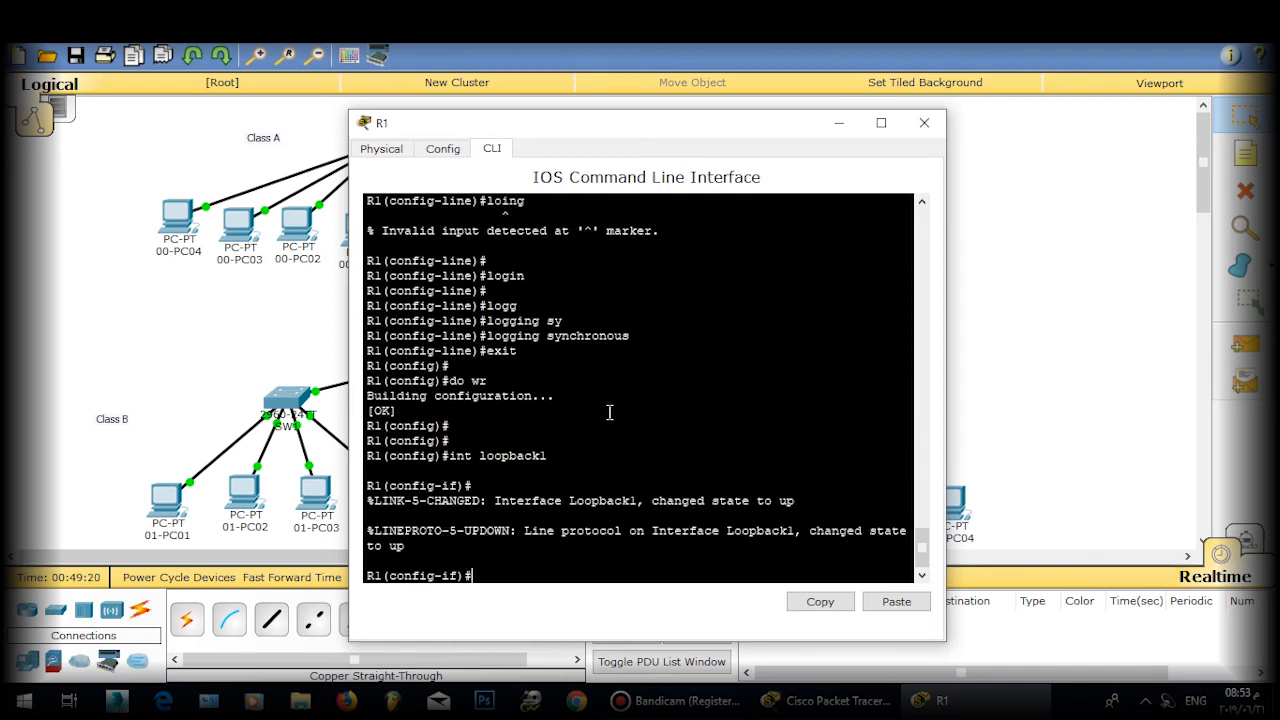
drag(651, 131, 1070, 107)
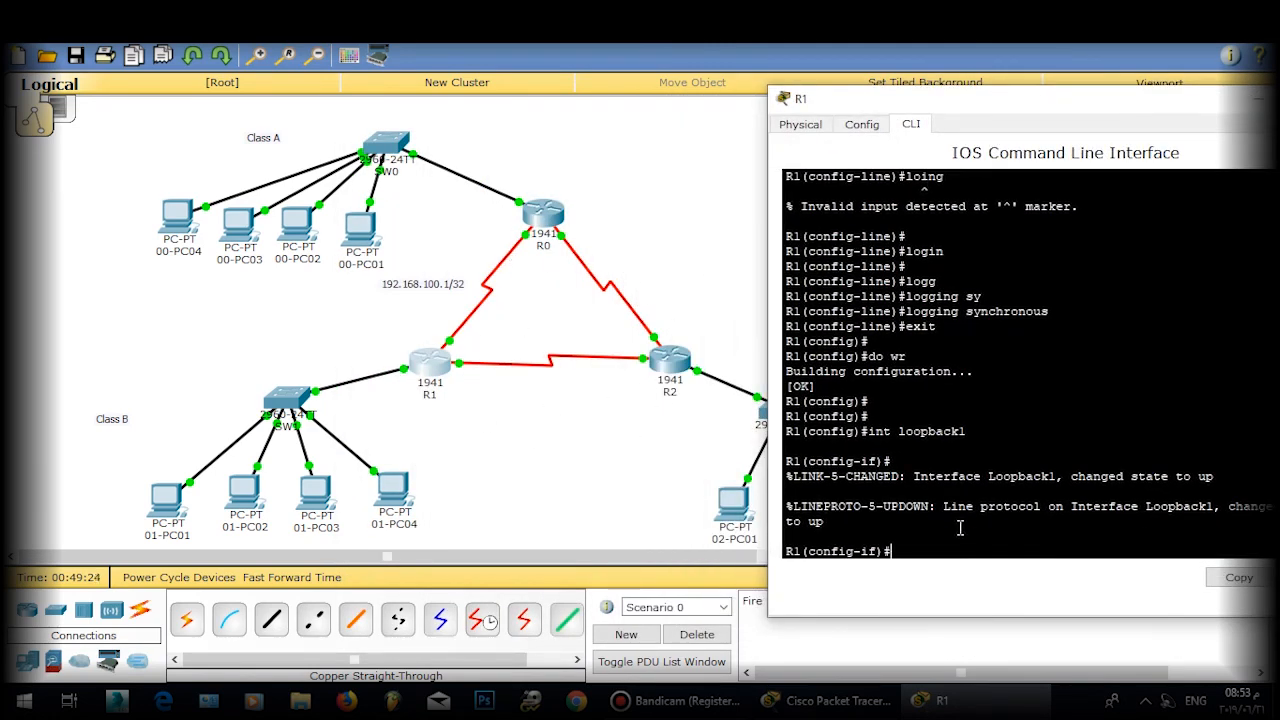
drag(968, 431, 957, 431)
drag(971, 112, 633, 102)
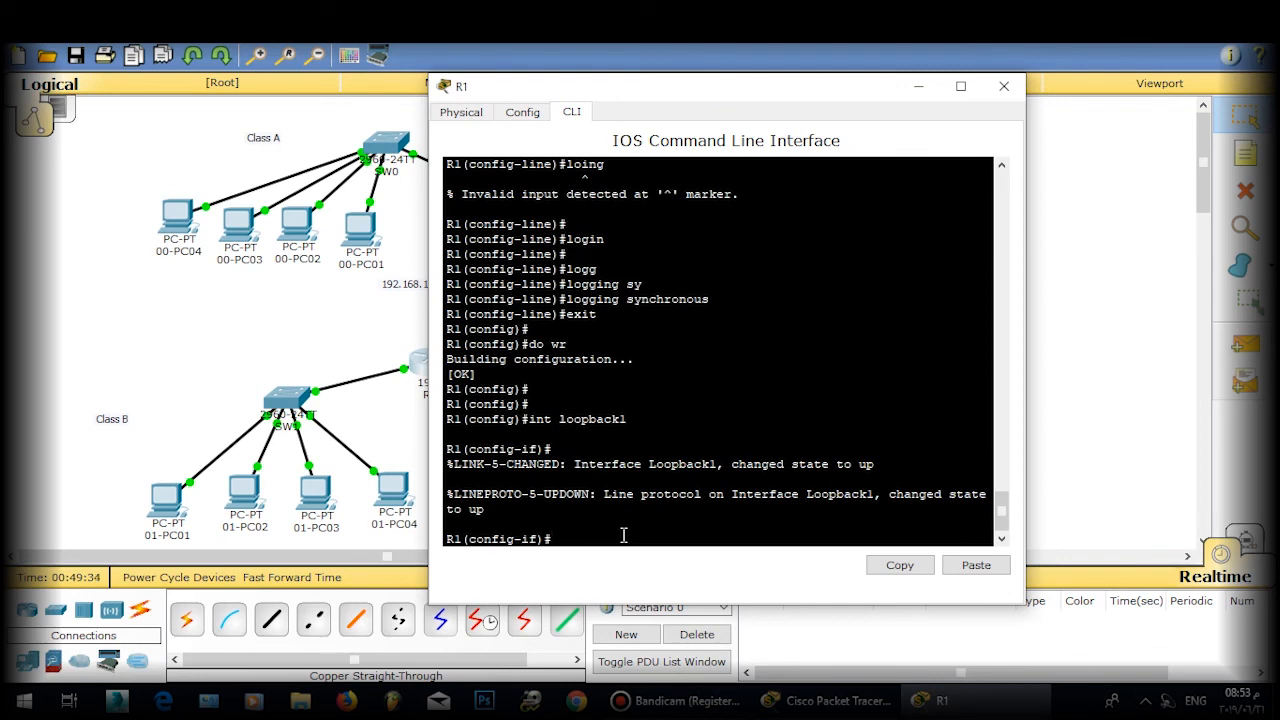
text(ip ad l1.11.11.11 255.255.255.255)
key(Return)
key(Return)
key(Return)
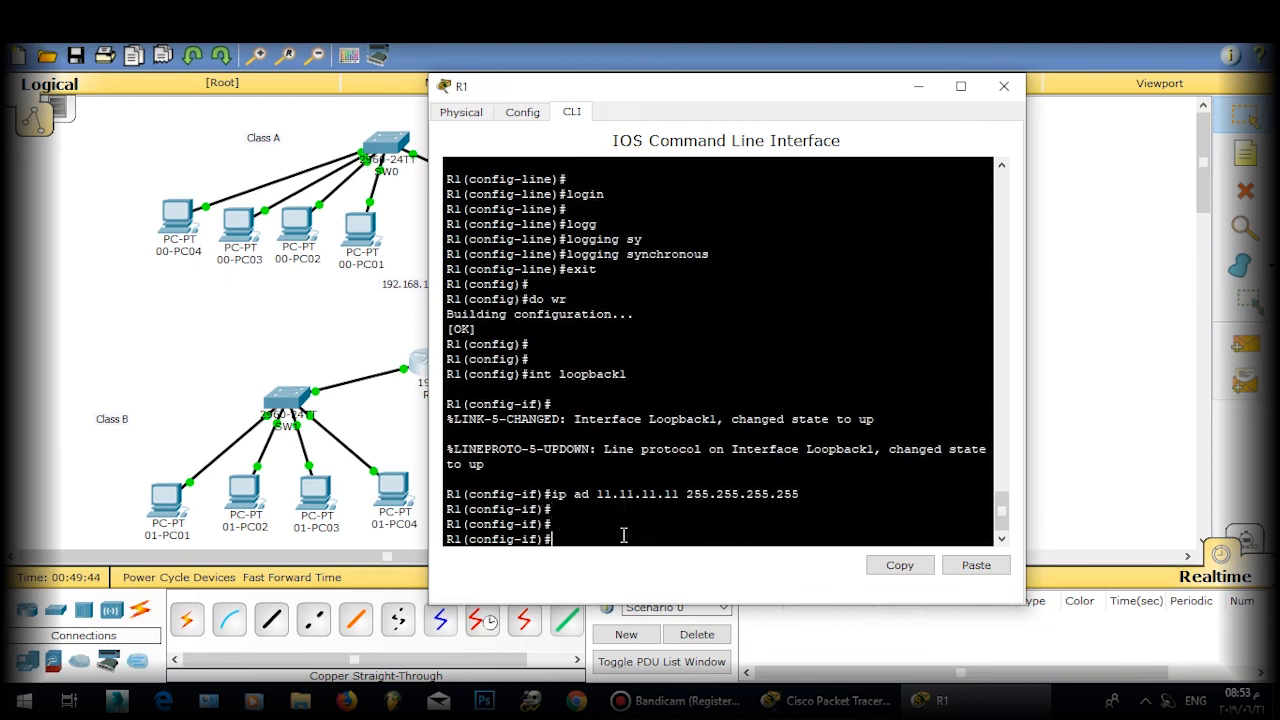
Step: Bring Loopback1 up with no shutdown, exit, and save R1's configuration with do wr
text(no sh)
key(Tab)
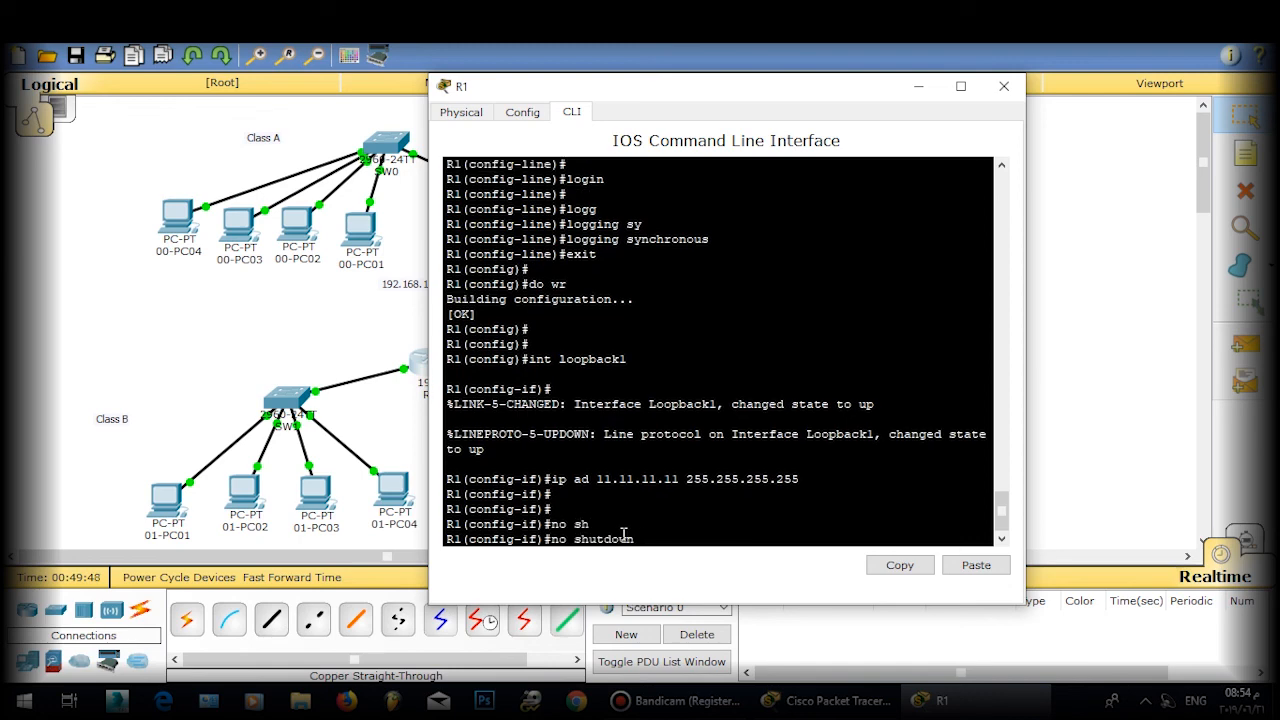
key(Return)
key(Return)
text(exit)
key(Return)
key(Return)
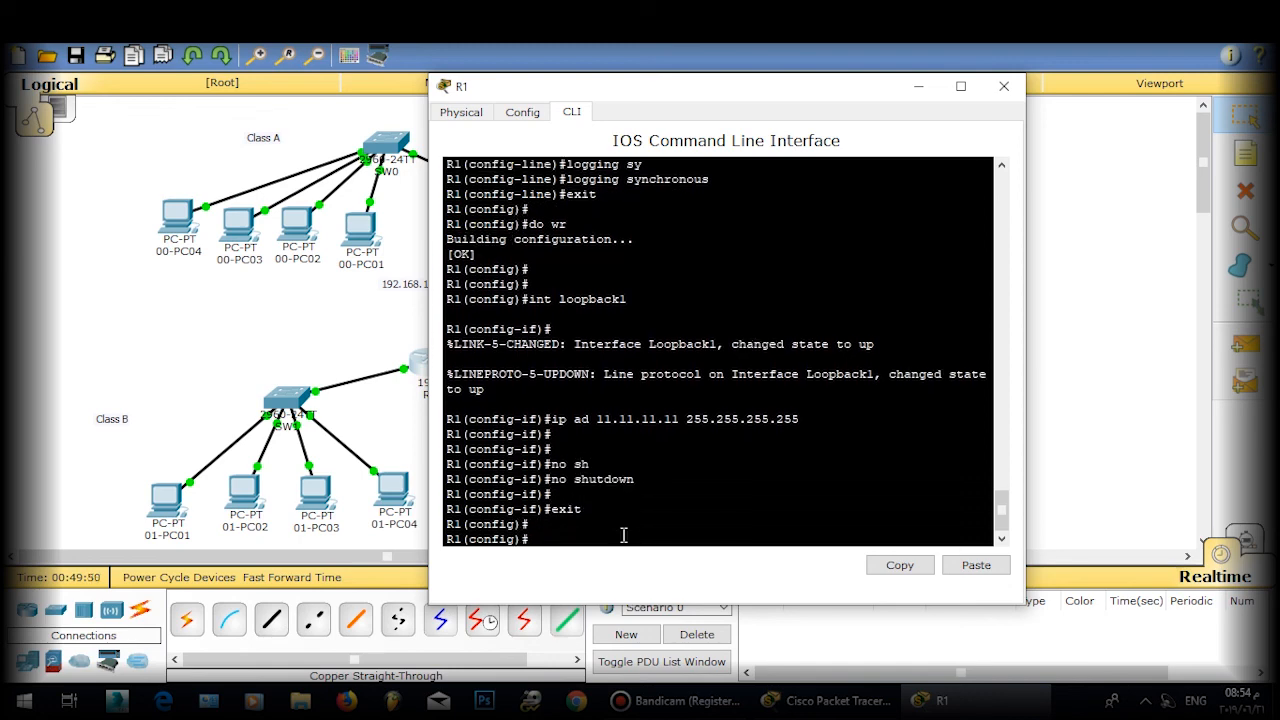
text(do wr)
key(Return)
key(Return)
key(Return)
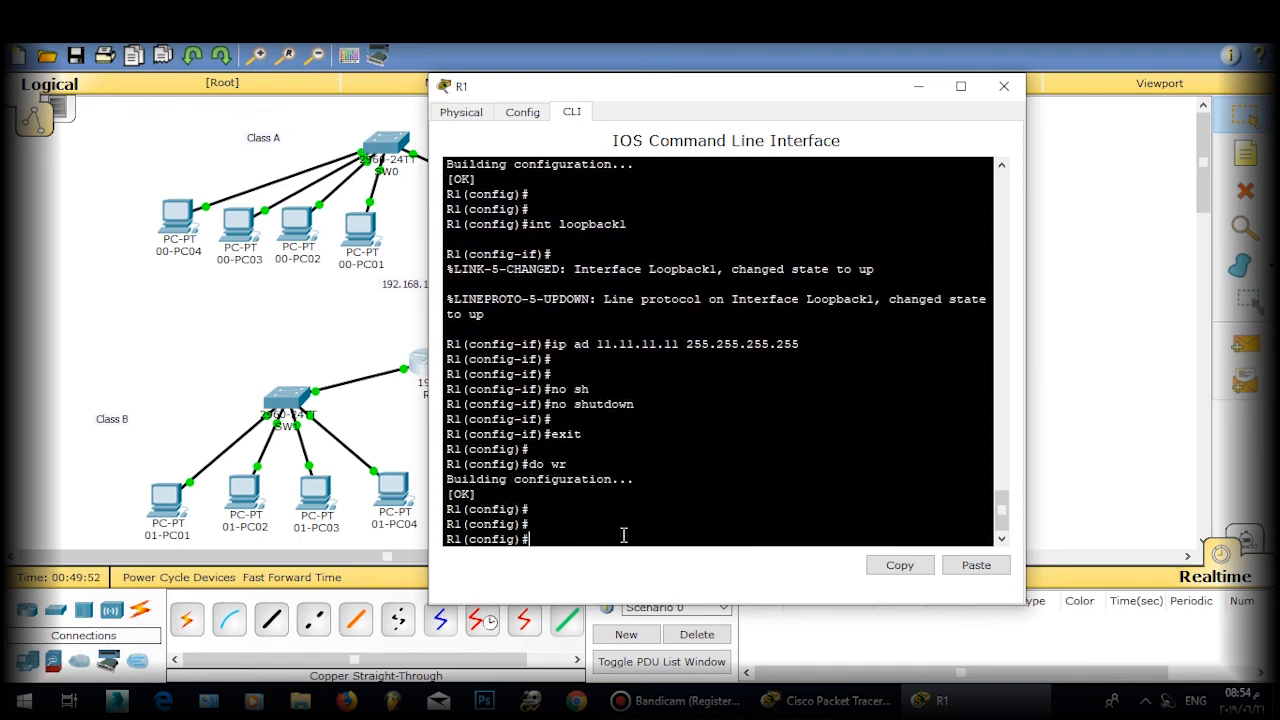
Step: Close R1, open R0's CLI, and set R0's enable password
click(1004, 86)
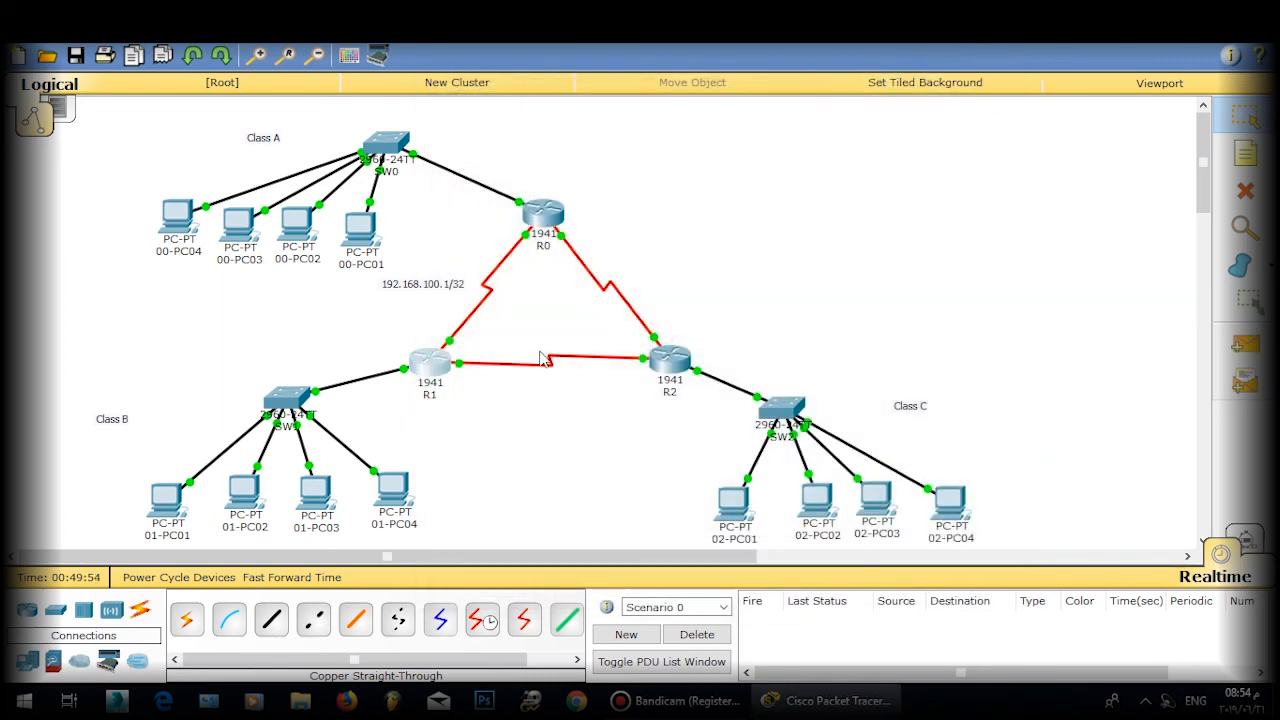
click(545, 205)
key(Return)
key(Return)
key(Return)
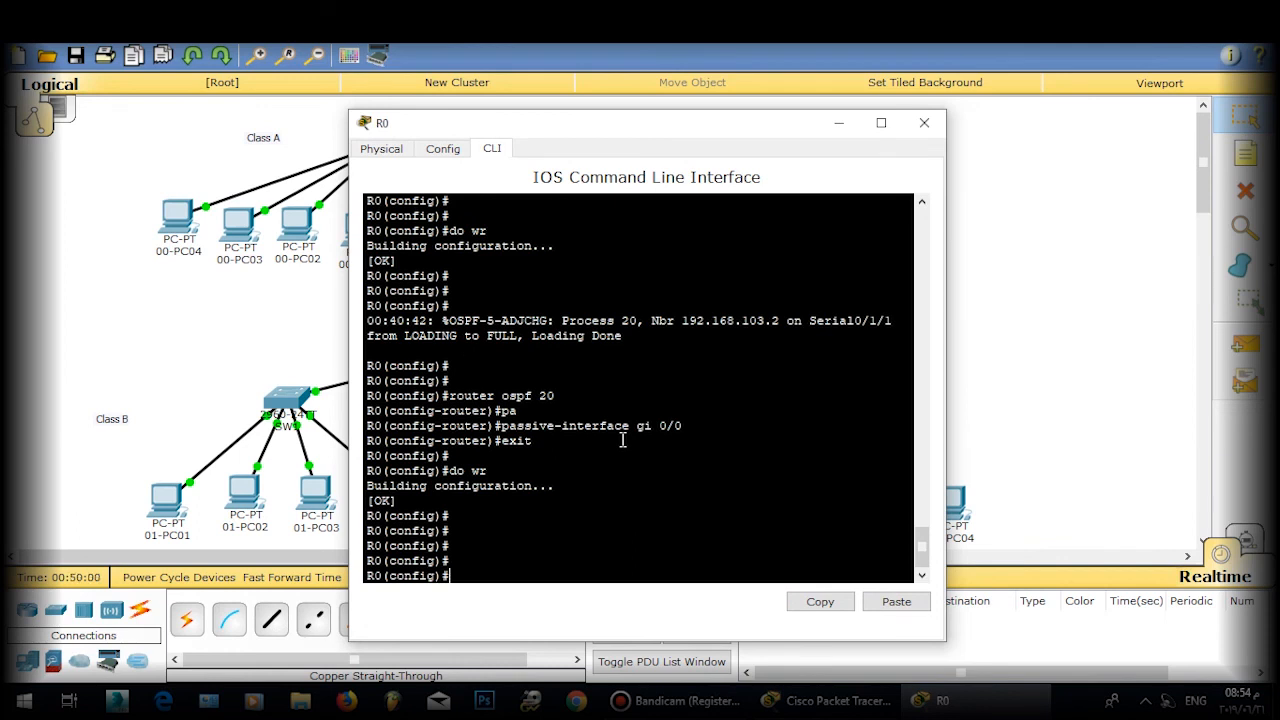
text(ena)
key(Tab)
text(pa)
key(Tab)
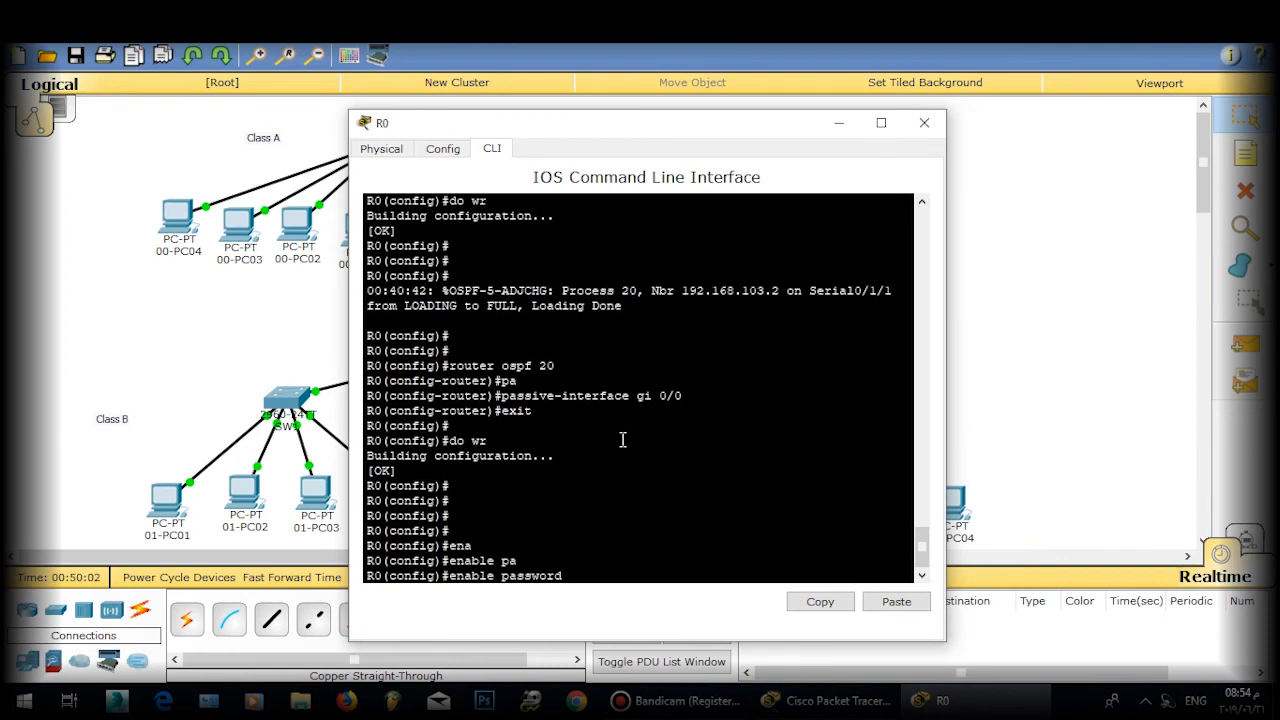
text(cisco)
key(Return)
key(Return)
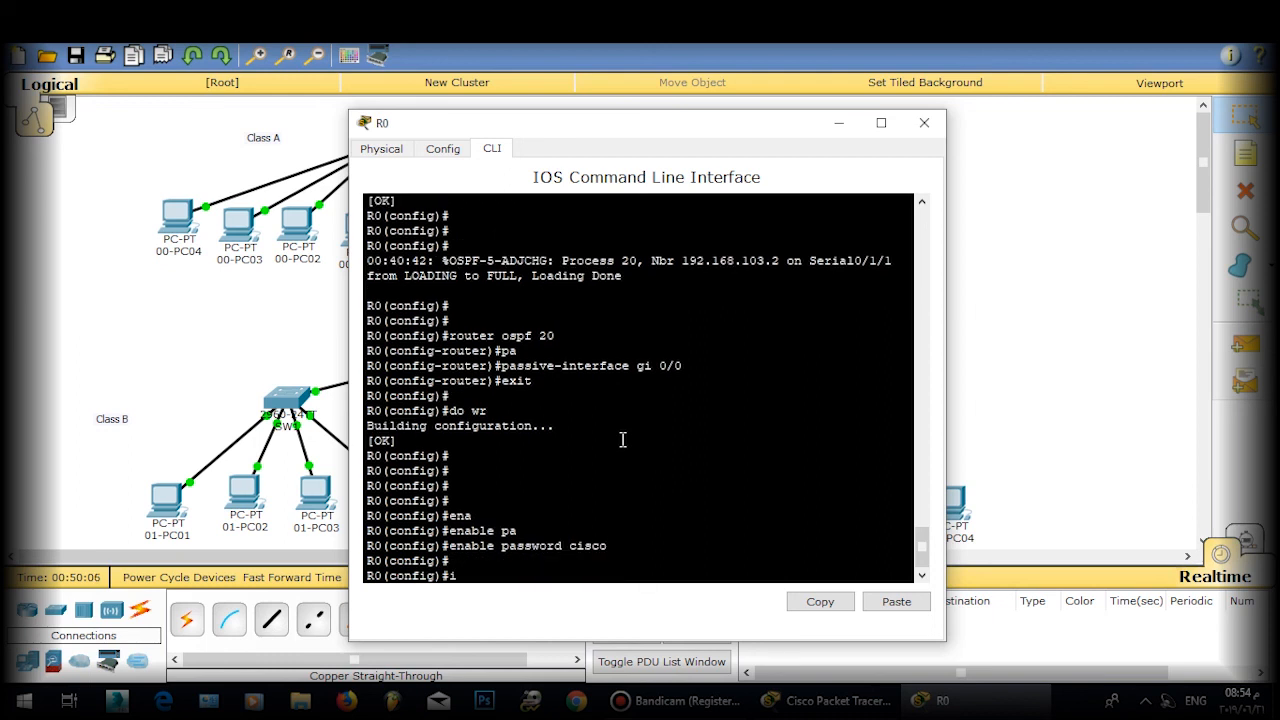
Step: Set the login password on R0's VTY lines 0 4
text(line vty 0 4)
key(Return)
key(Return)
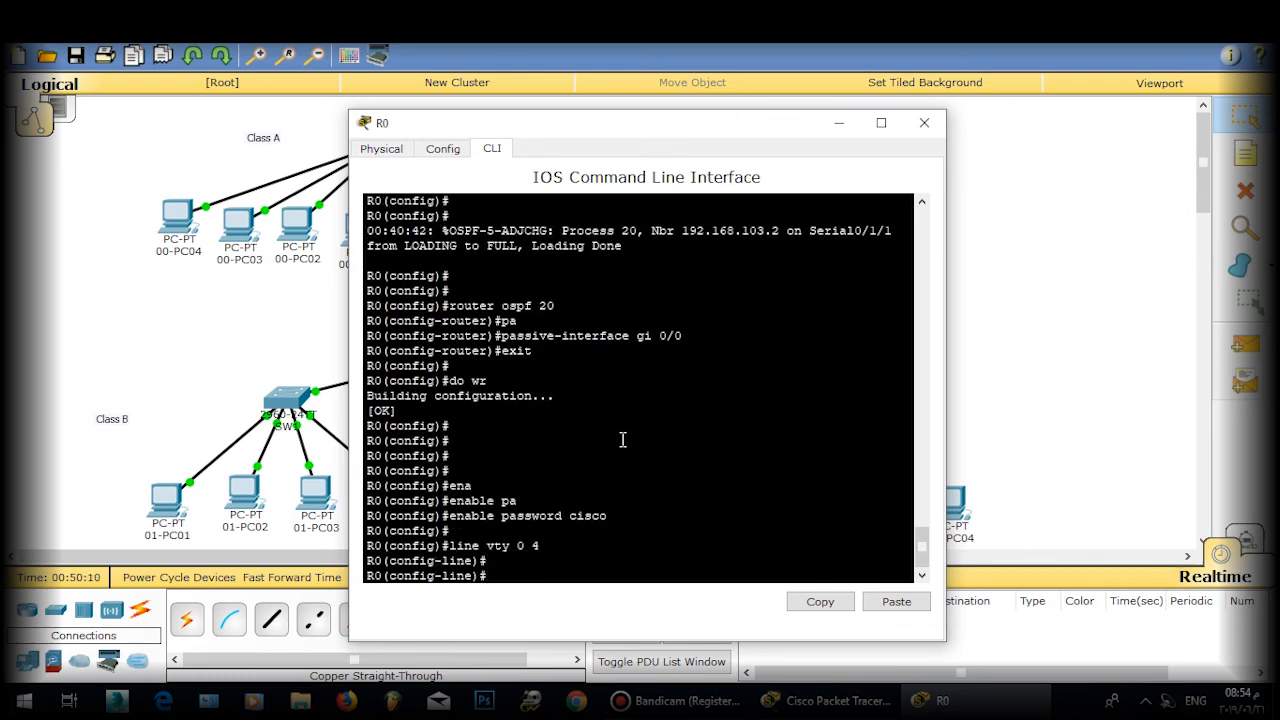
text(pa)
key(Tab)
text(s)
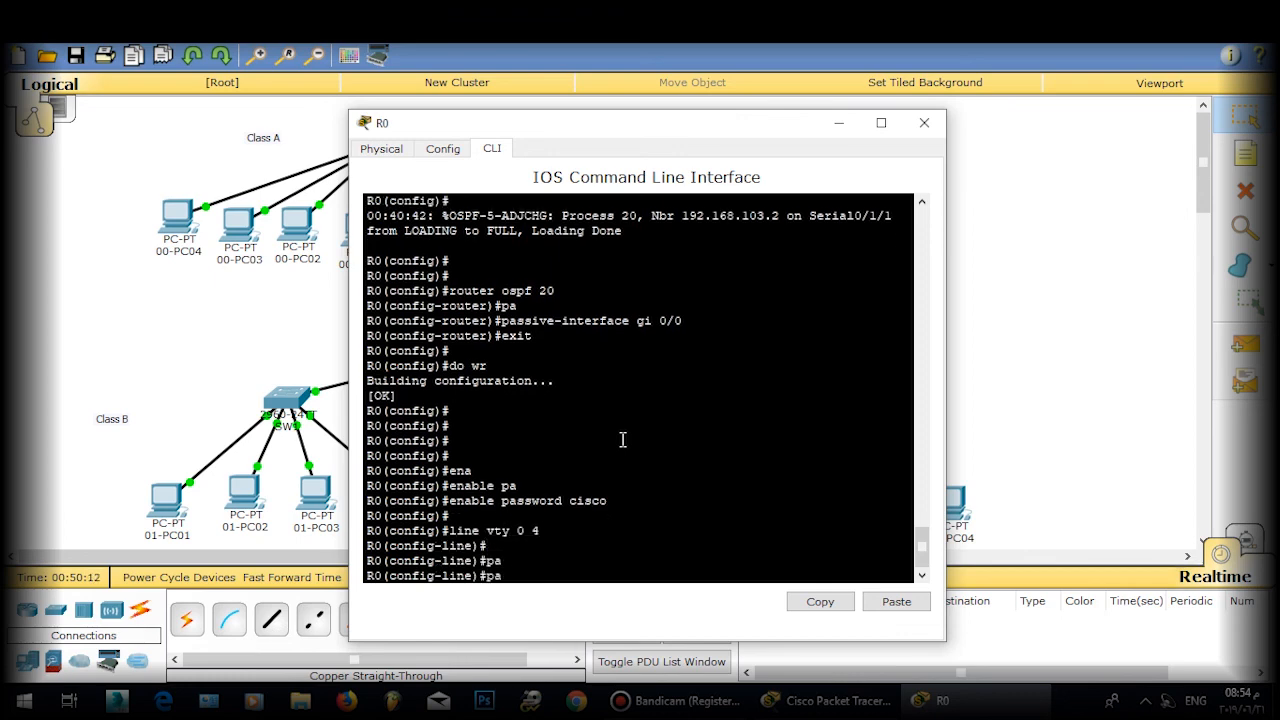
key(Tab)
text(7)
key(Tab)
key(BackSpace)
text(san)
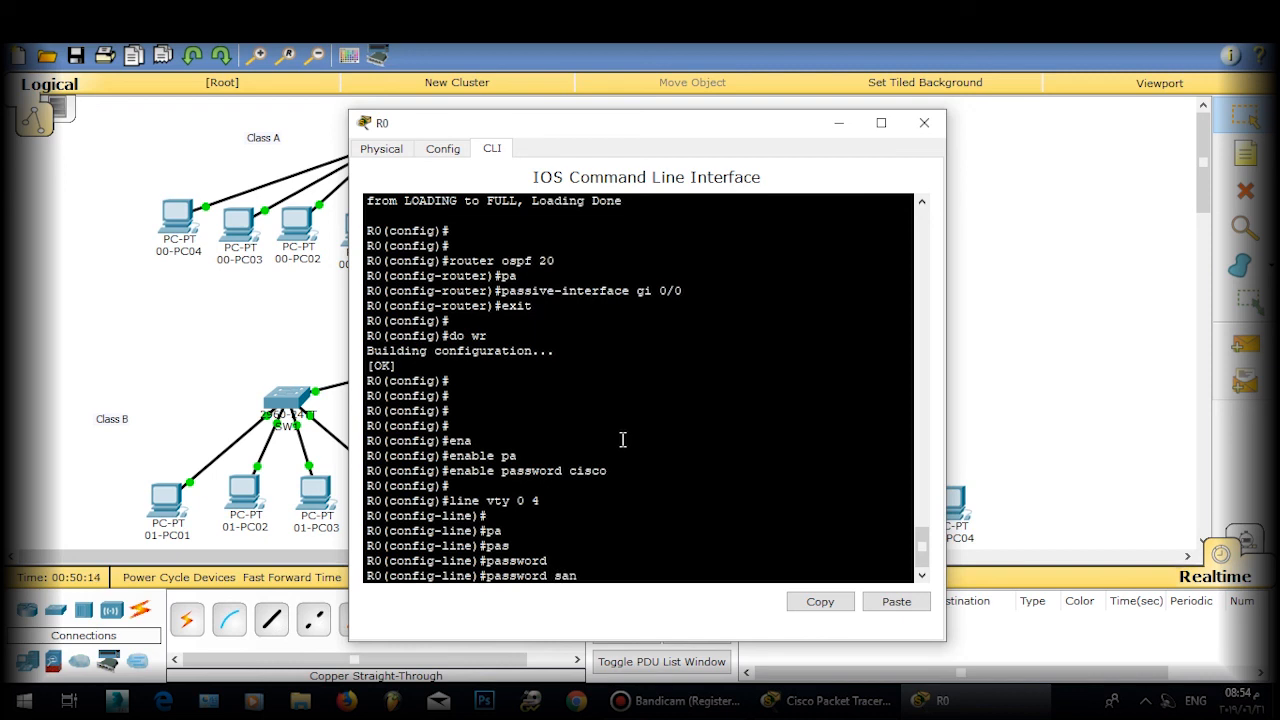
text(jose)
key(Return)
key(Return)
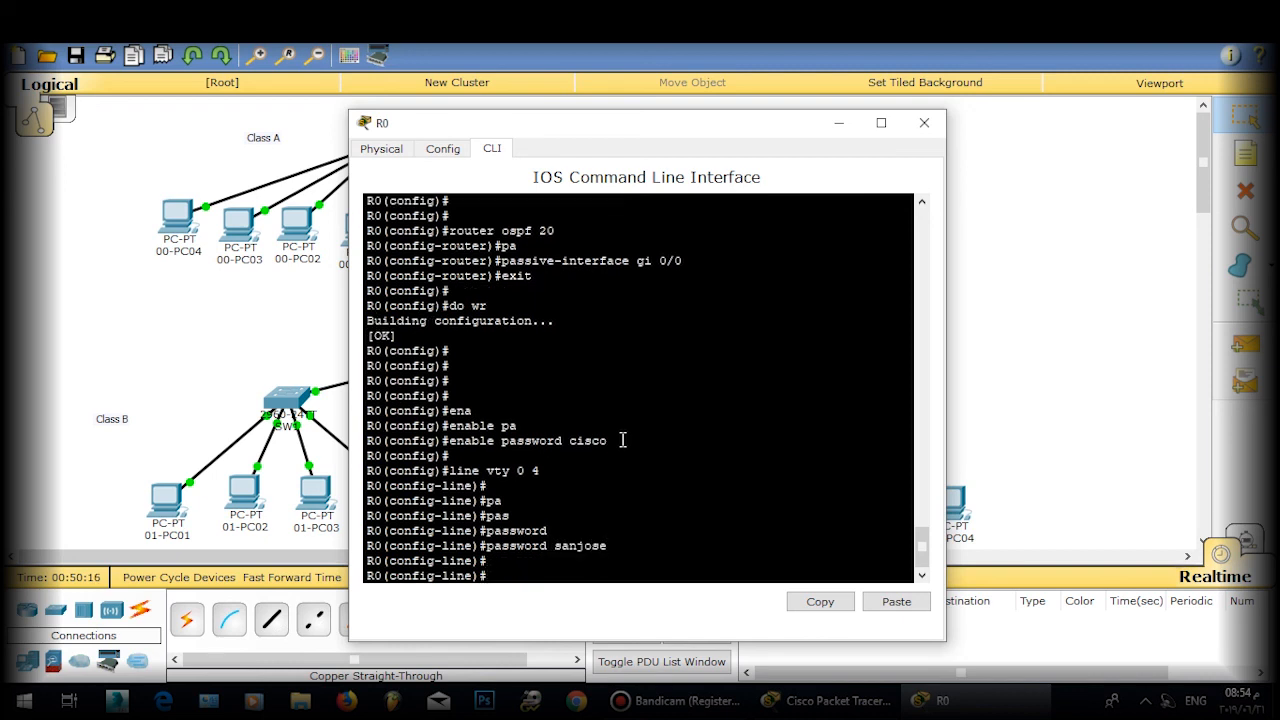
text(exit)
key(Return)
Step: Create Loopback1 on R0 with address 22.22.22.22 255.255.255.255
key(Return)
text(ig)#i)
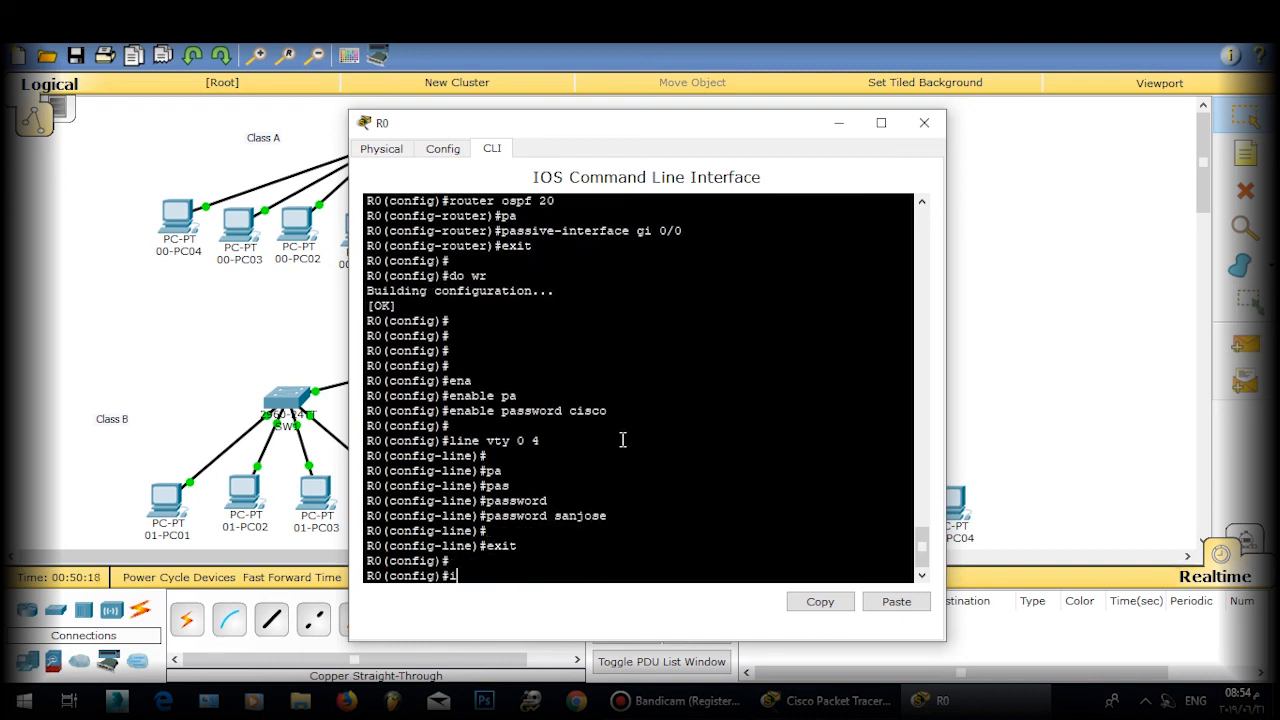
text(nt loop[back 1)
key(Return)
text(ip ad)
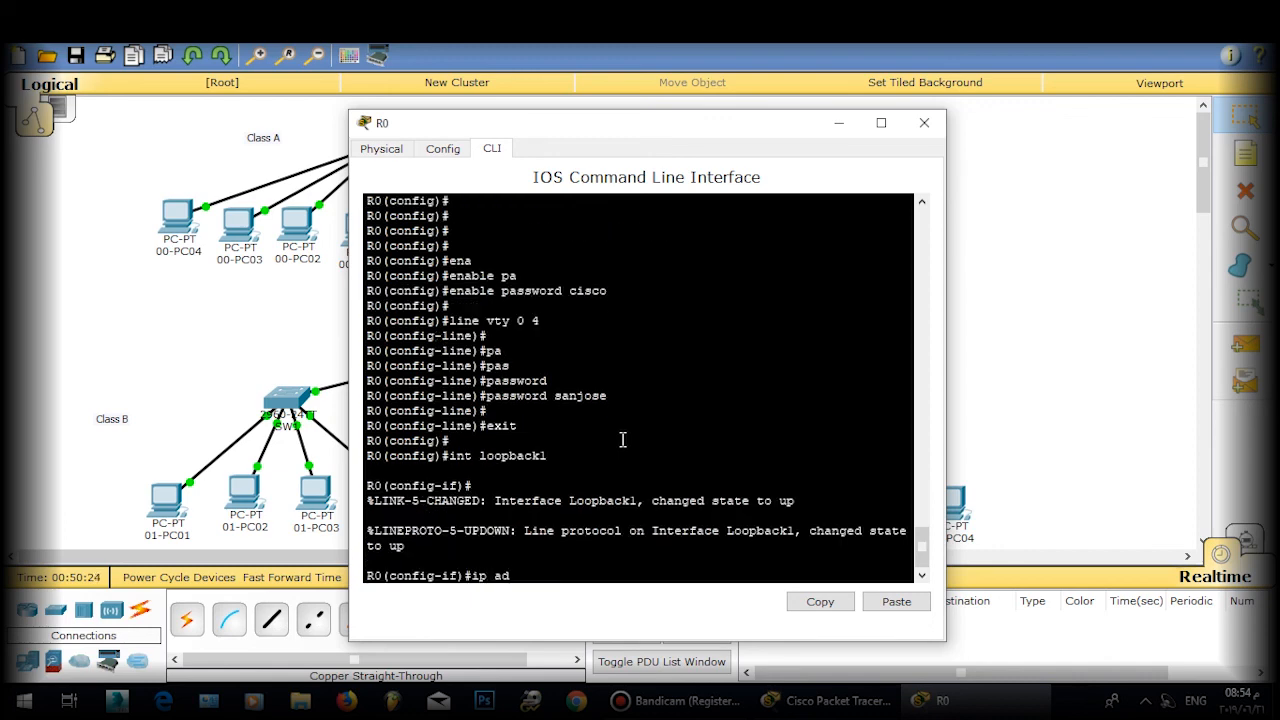
text( 22.22.22.22.)
key(BackSpace)
text(255.255.255.255)
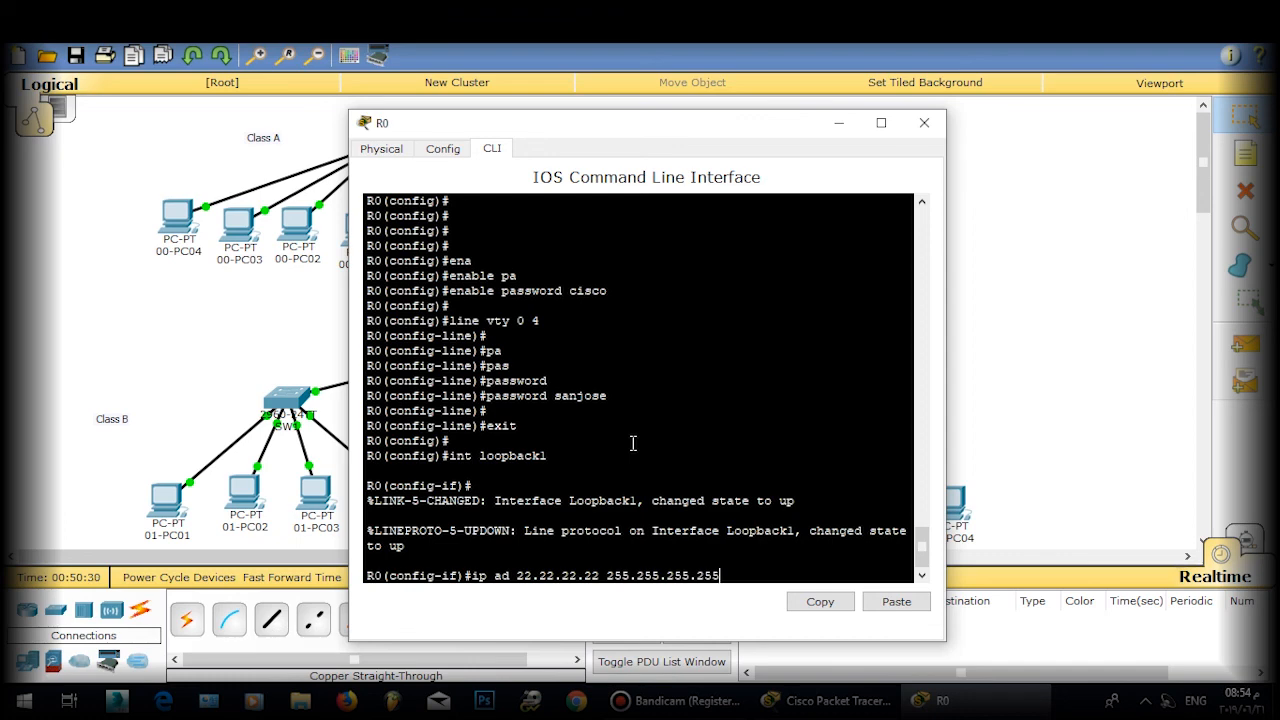
key(Return)
Step: Exit interface mode and save R0's configuration with do wr
key(Return)
key(Return)
text(exit)
key(Return)
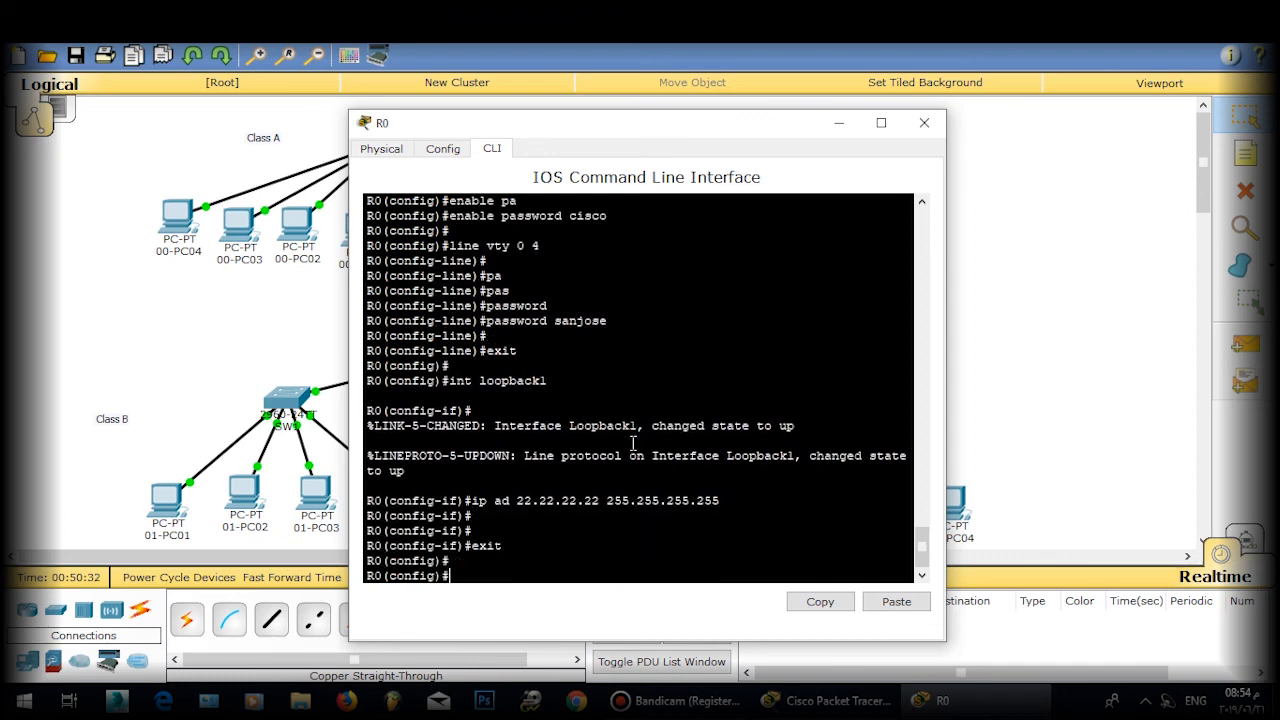
key(Return)
key(Return)
text(do wr)
key(Return)
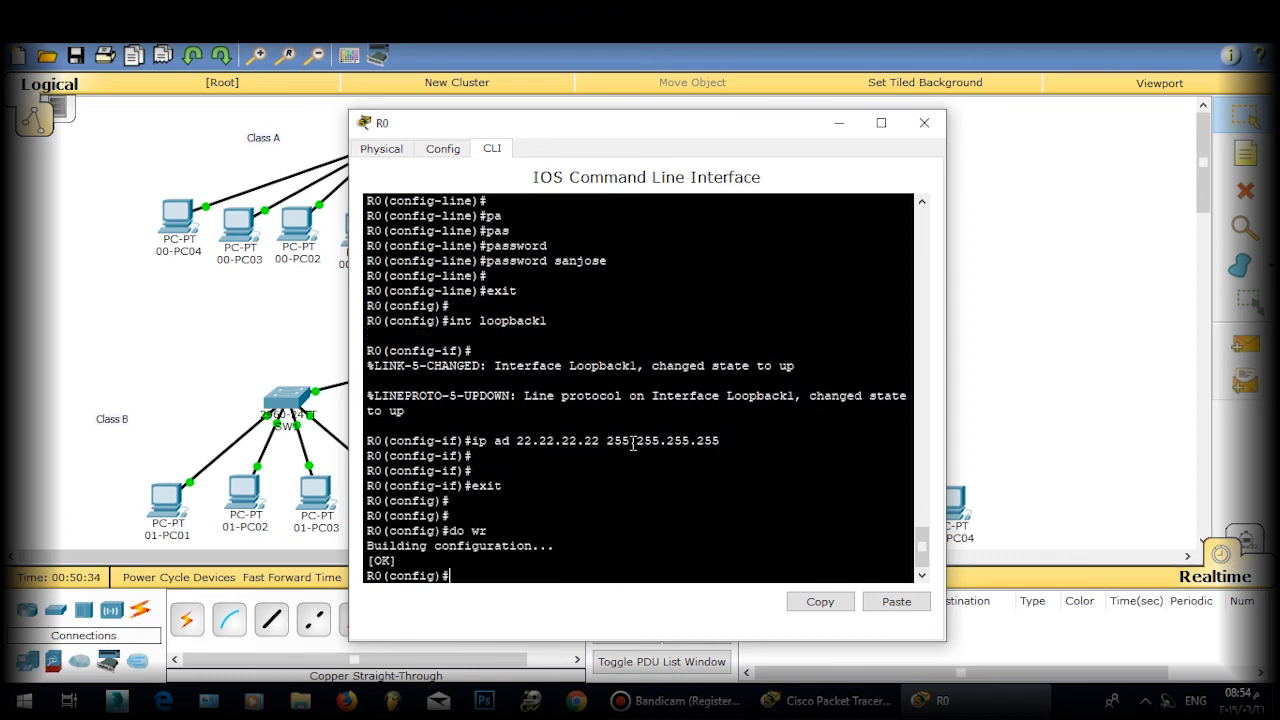
Step: Close R0, open R2's CLI, and set R2's enable password
click(924, 123)
click(675, 356)
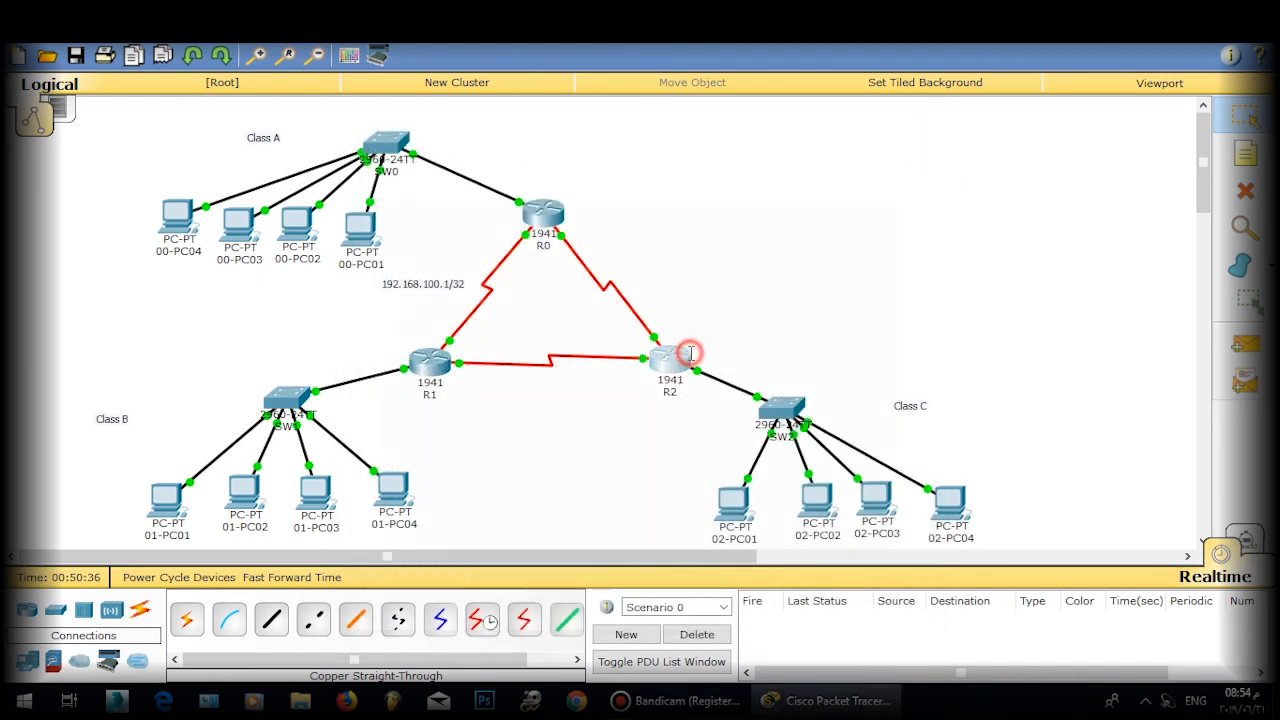
key(Return)
key(Return)
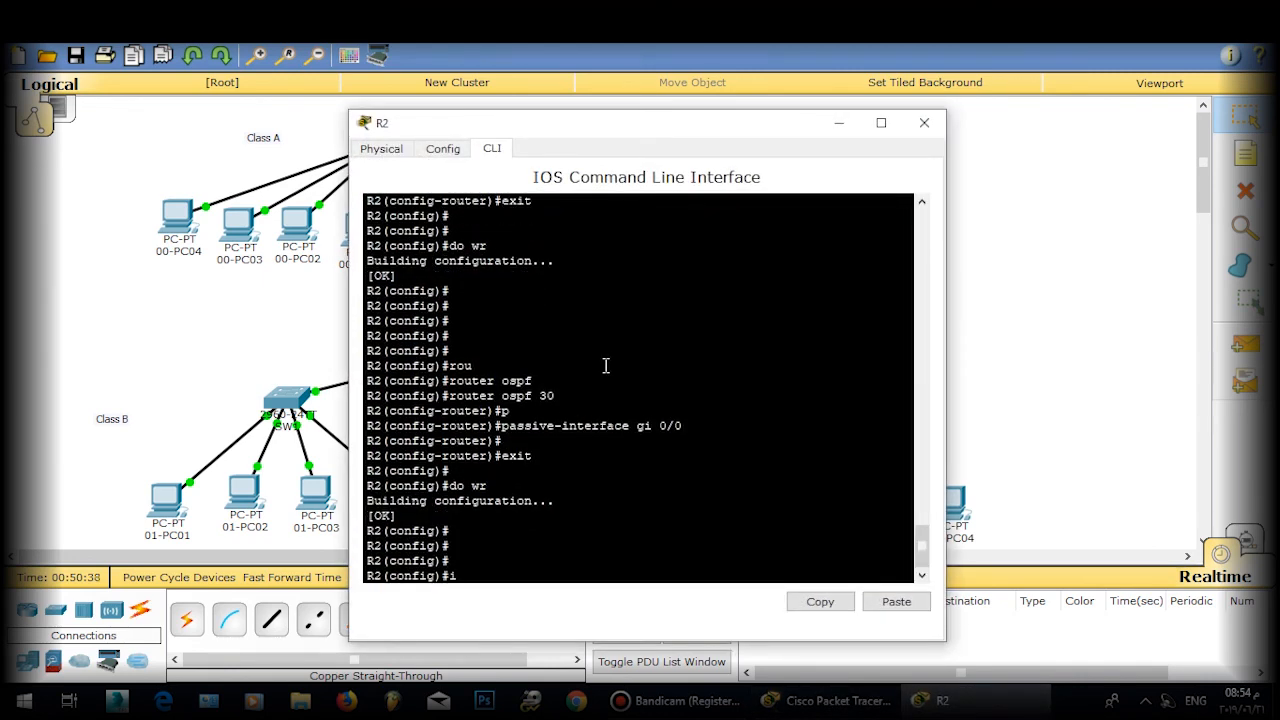
text(ena)
key(Tab)
text(pa)
key(Tab)
text(cisco)
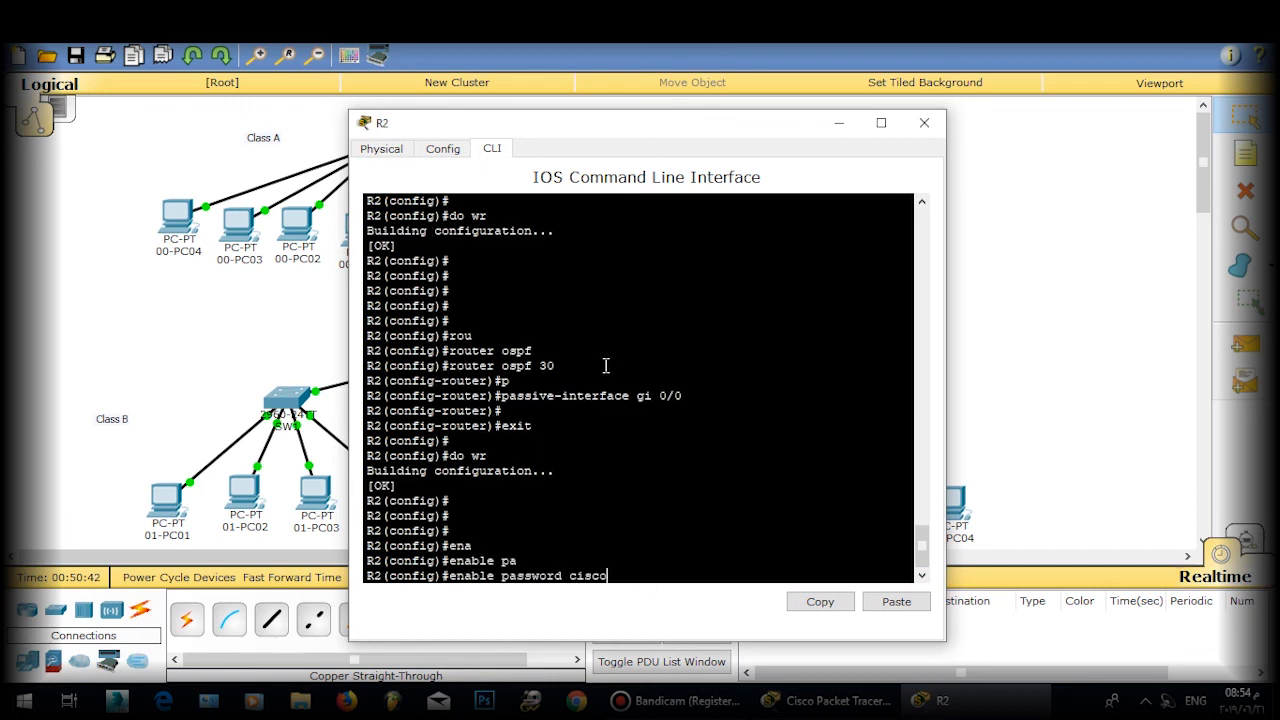
key(Return)
key(Return)
Step: Set the password on R2's VTY lines 0 4
text(l)
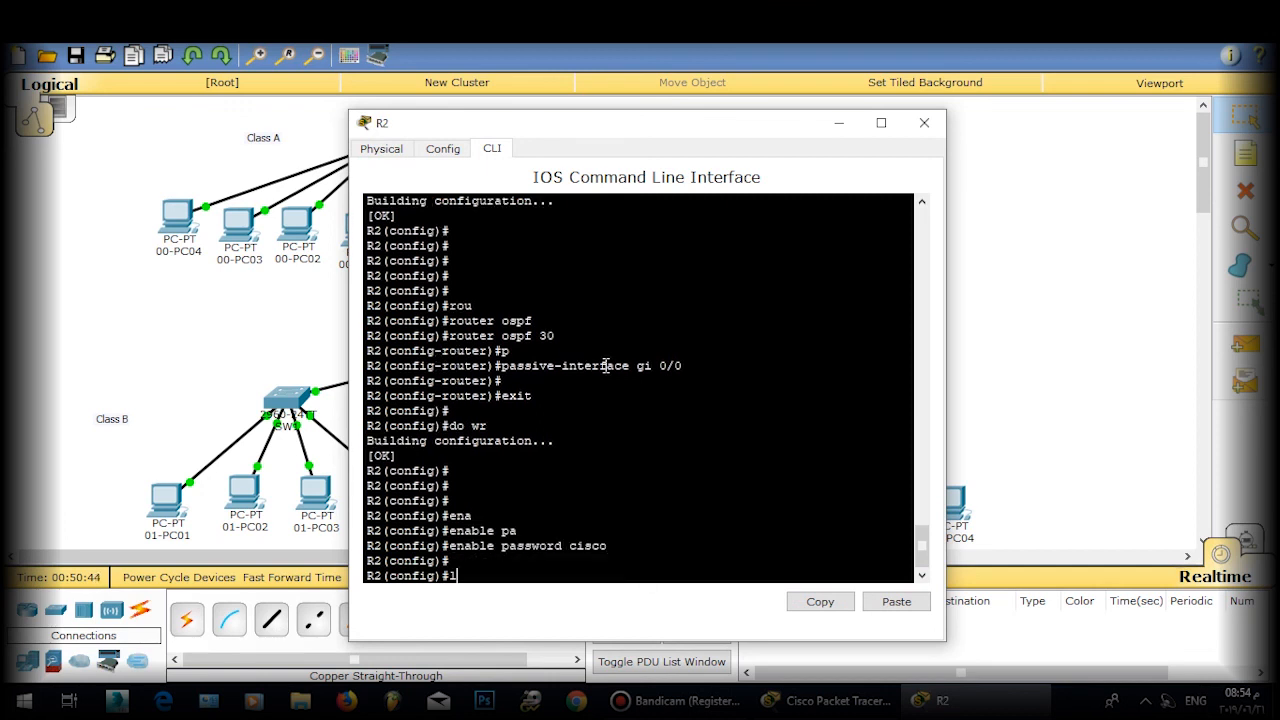
text(ine vty 0 4)
key(Return)
key(Return)
text(pas)
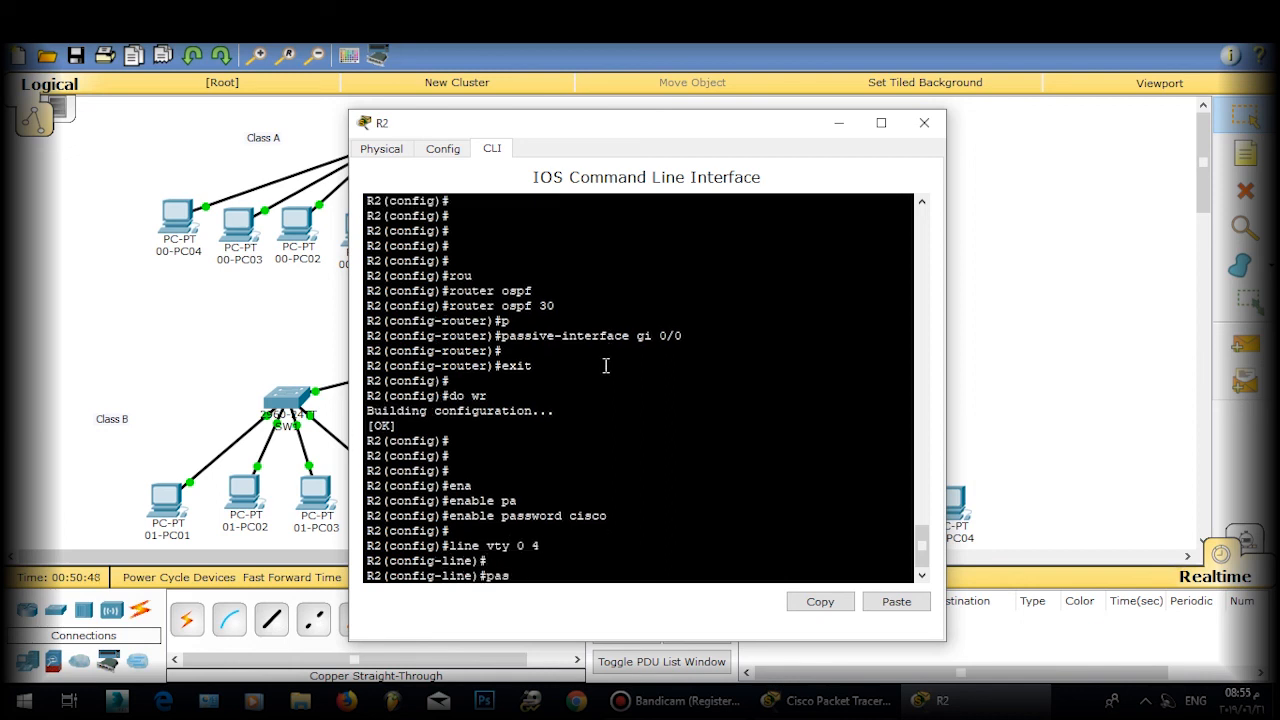
key(Tab)
text(sc)
key(BackSpace)
key(BackSpace)
text(sanjose)
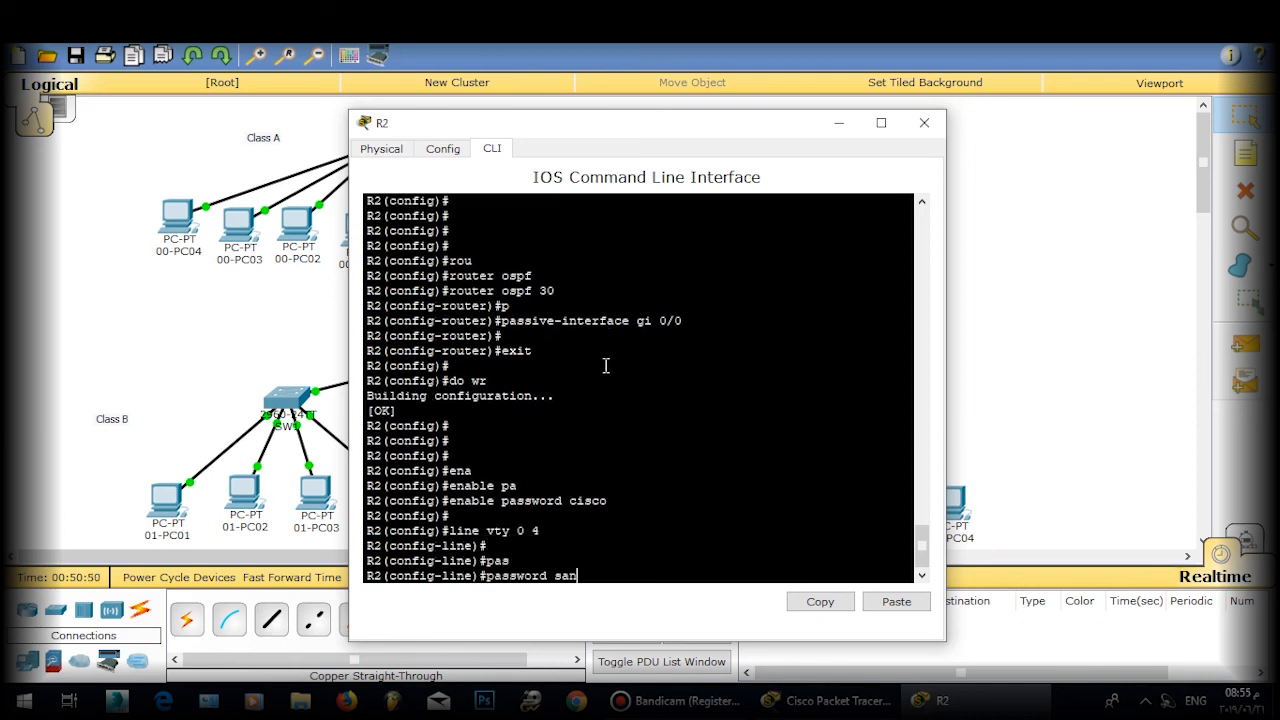
key(Return)
key(Return)
Step: Enable login and logging synchronous on R2's VTY lines, then exit line mode
text(ex)
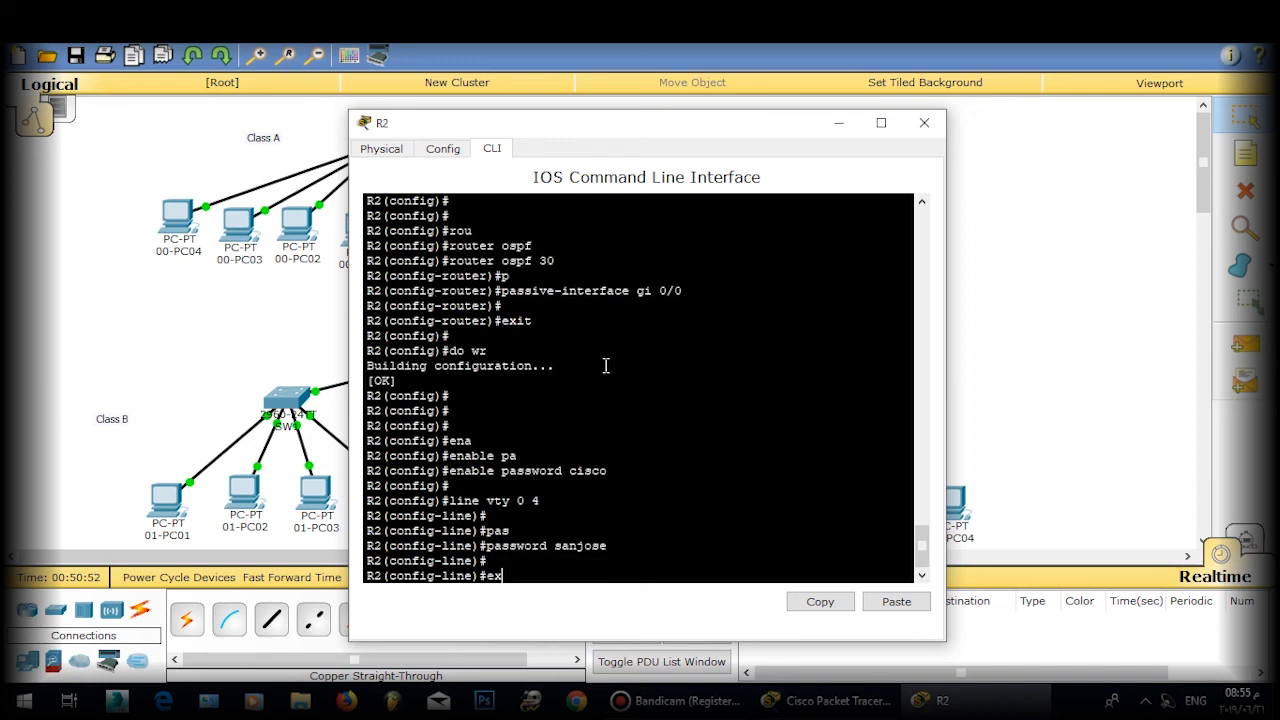
text(login)
key(Return)
text(logg)
key(Tab)
text(synchronous)
key(Return)
key(Return)
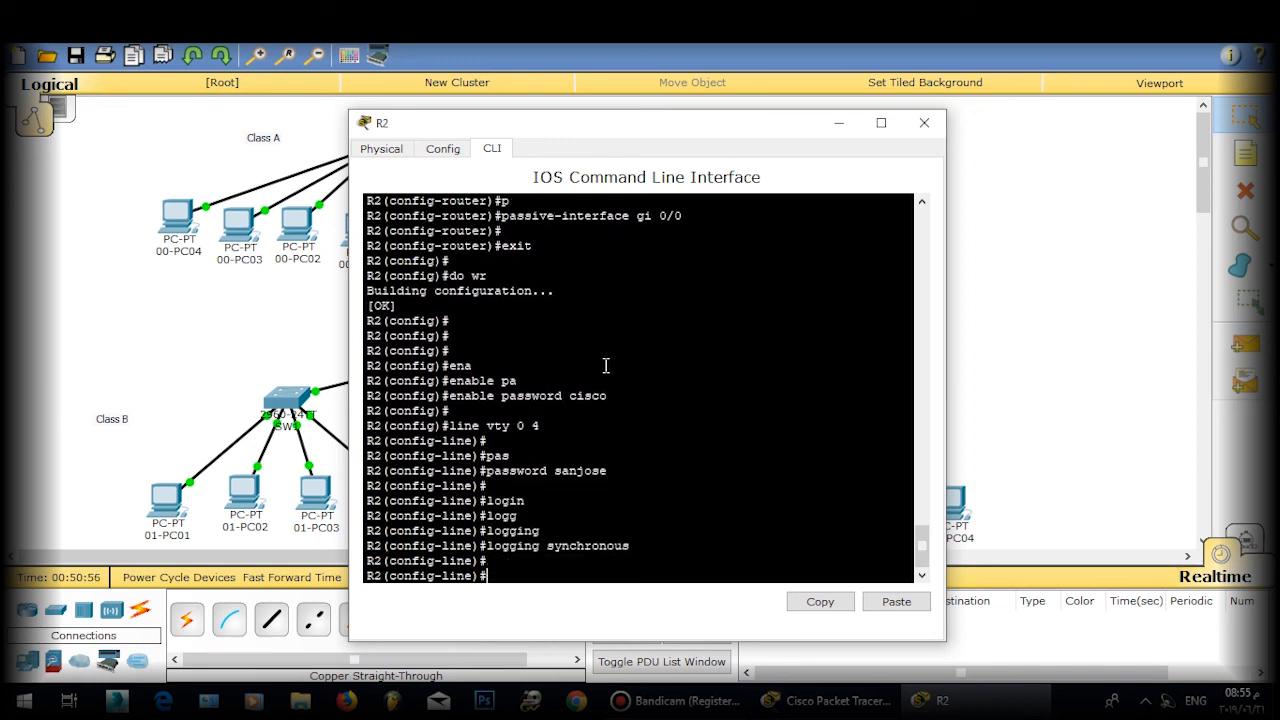
text(exit)
key(Return)
key(Return)
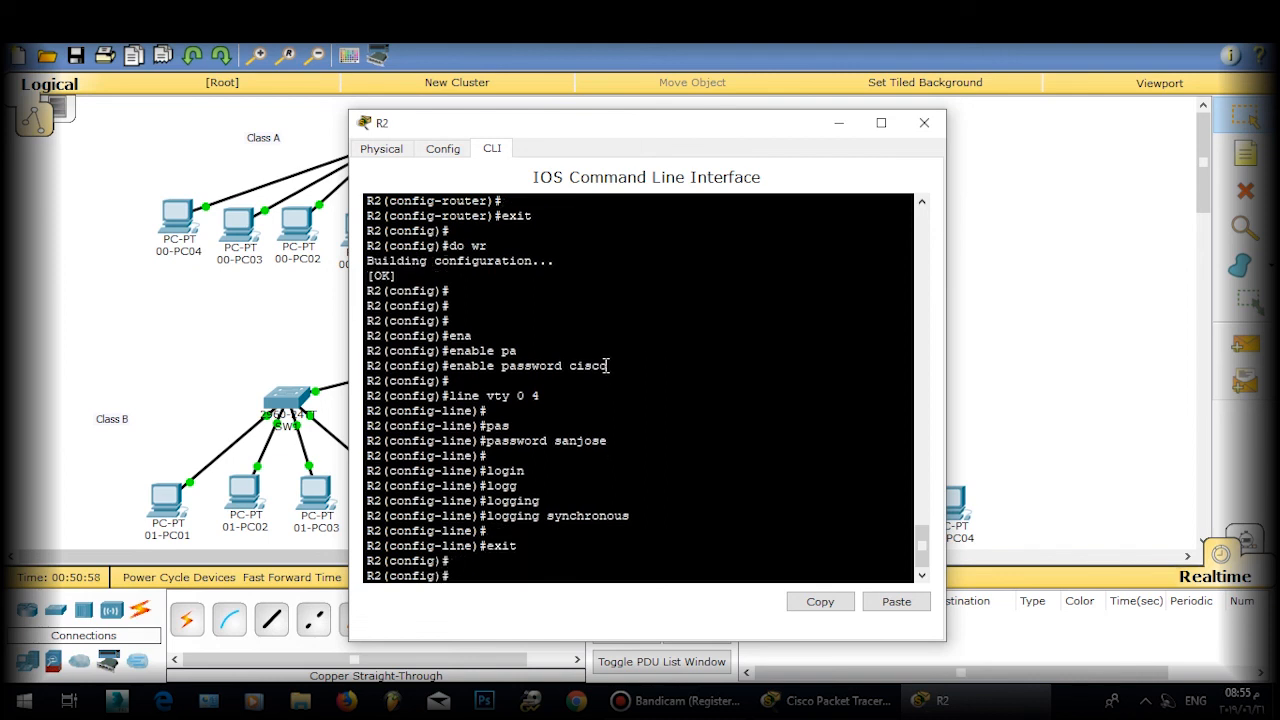
Step: Create Loopback1 on R2 and enter the 33.33.33.33 address
text(int loo)
key(Tab)
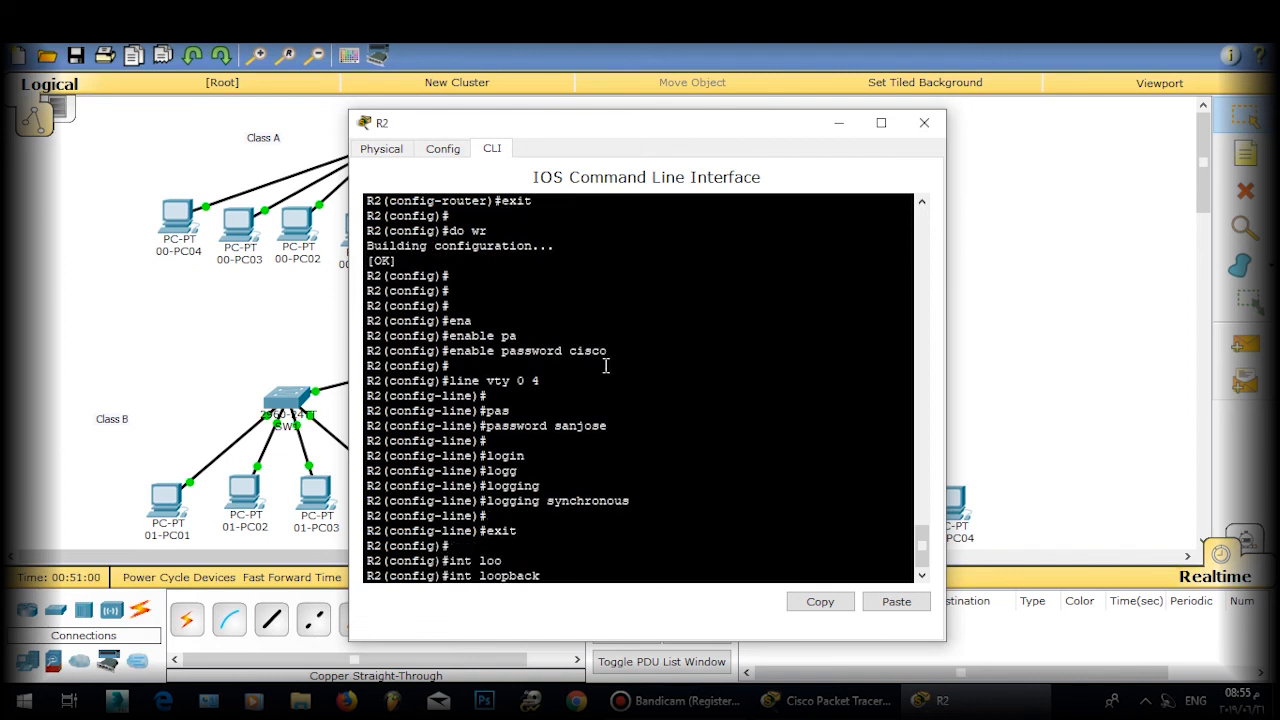
text(11)
key(Return)
text(ip ad )
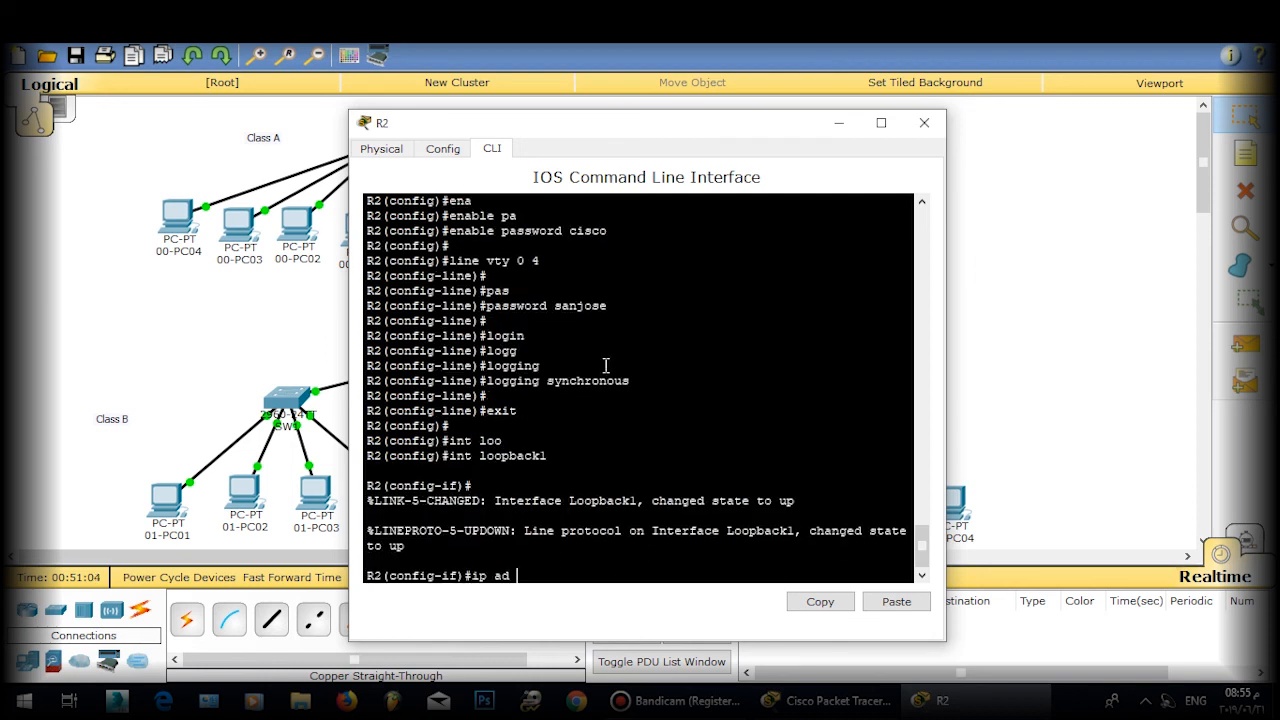
text(33.33.33.33)
key(Return)
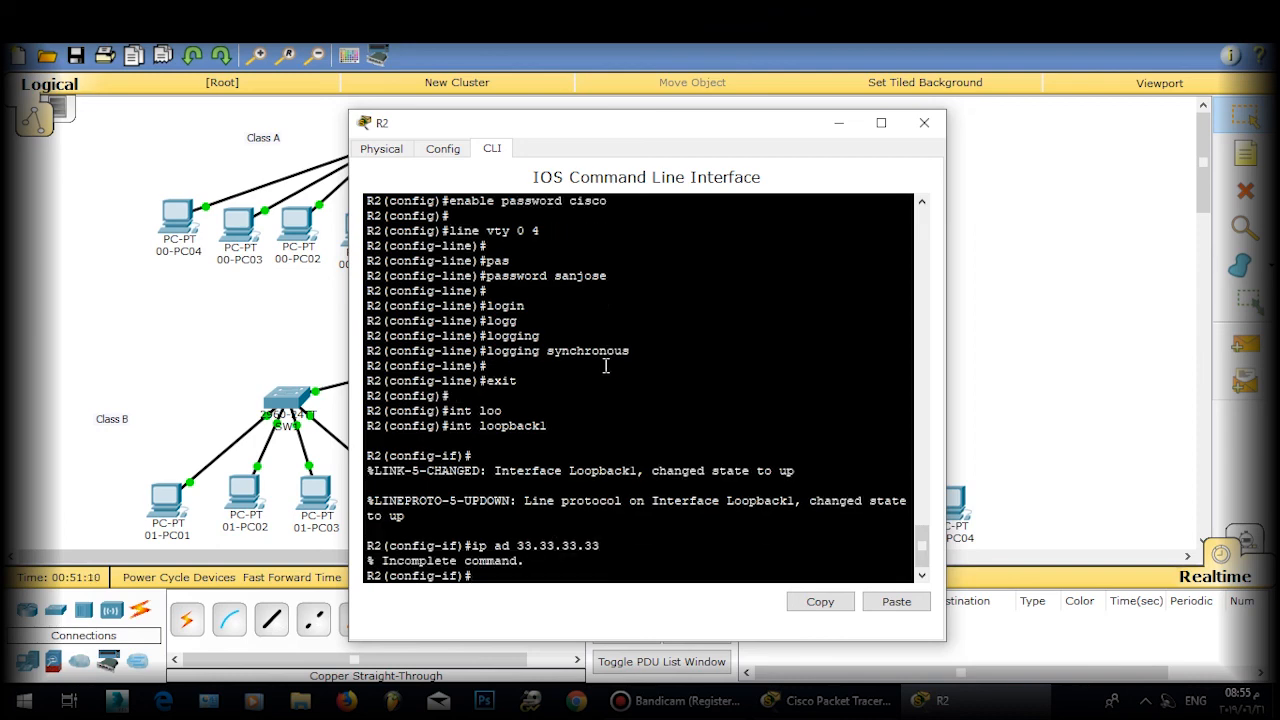
Step: Reissue the address with mask 255.255.255.255 and exit interface mode
key(Up)
text(255.255.255.225)
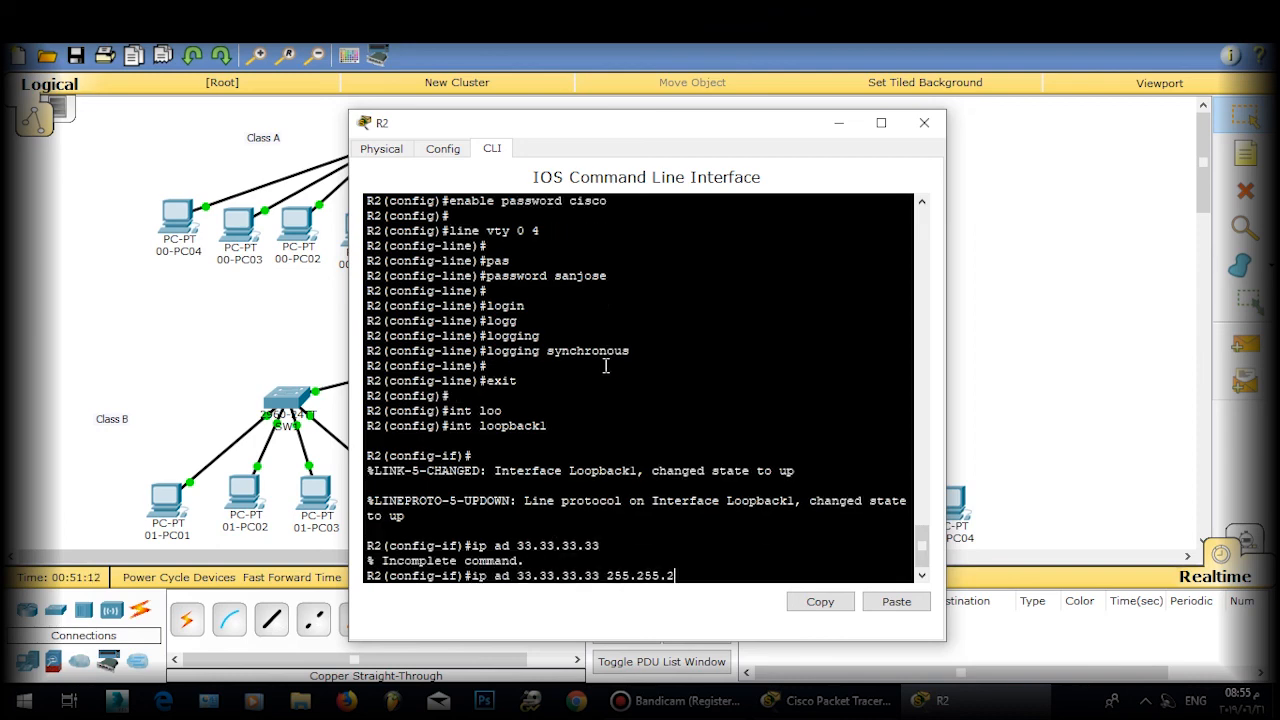
key(BackSpace)
key(BackSpace)
text(55)
key(Return)
key(Return)
key(Return)
text(exit)
Step: Save R2's configuration with do wr and switch to R0's window
key(Return)
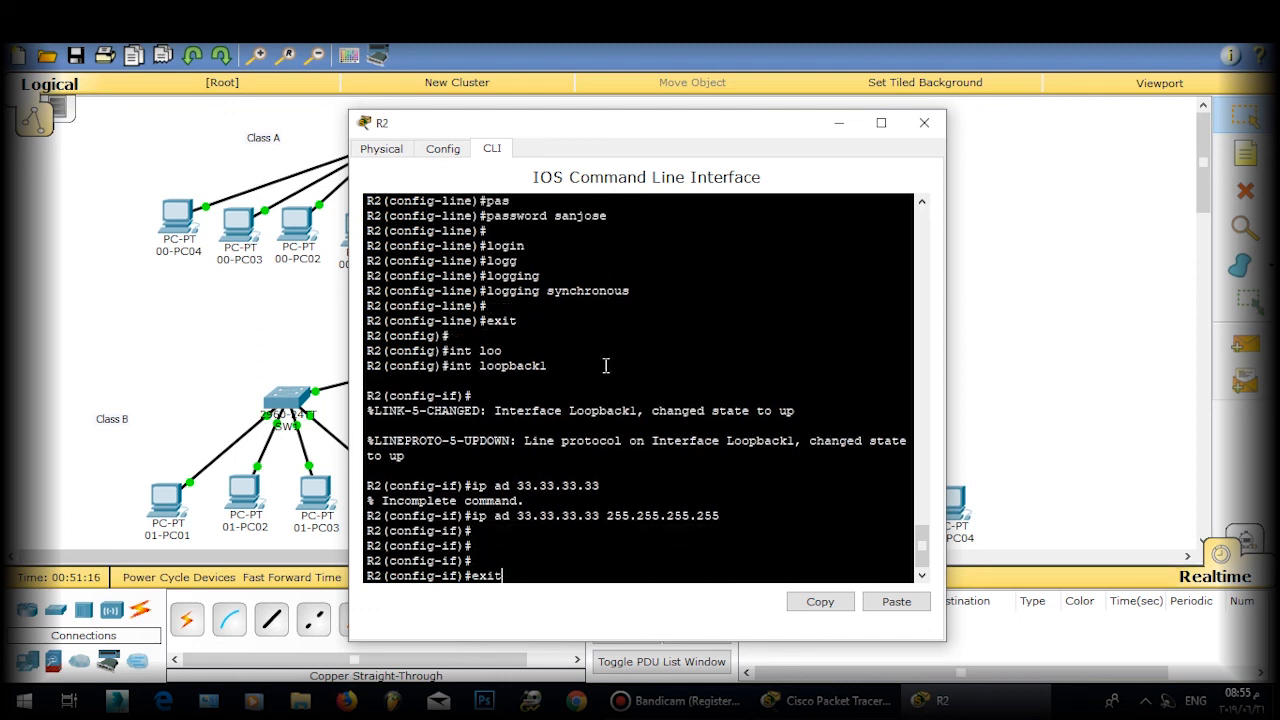
text(do wr)
key(Return)
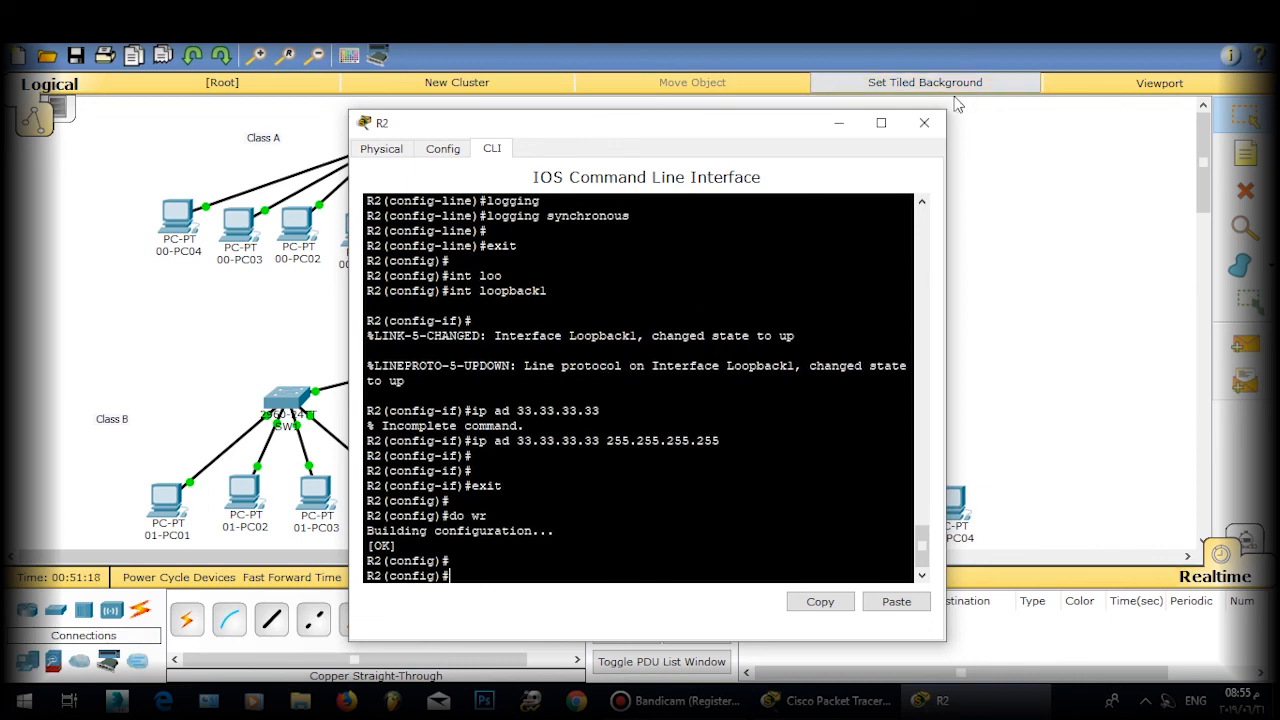
click(927, 118)
click(530, 202)
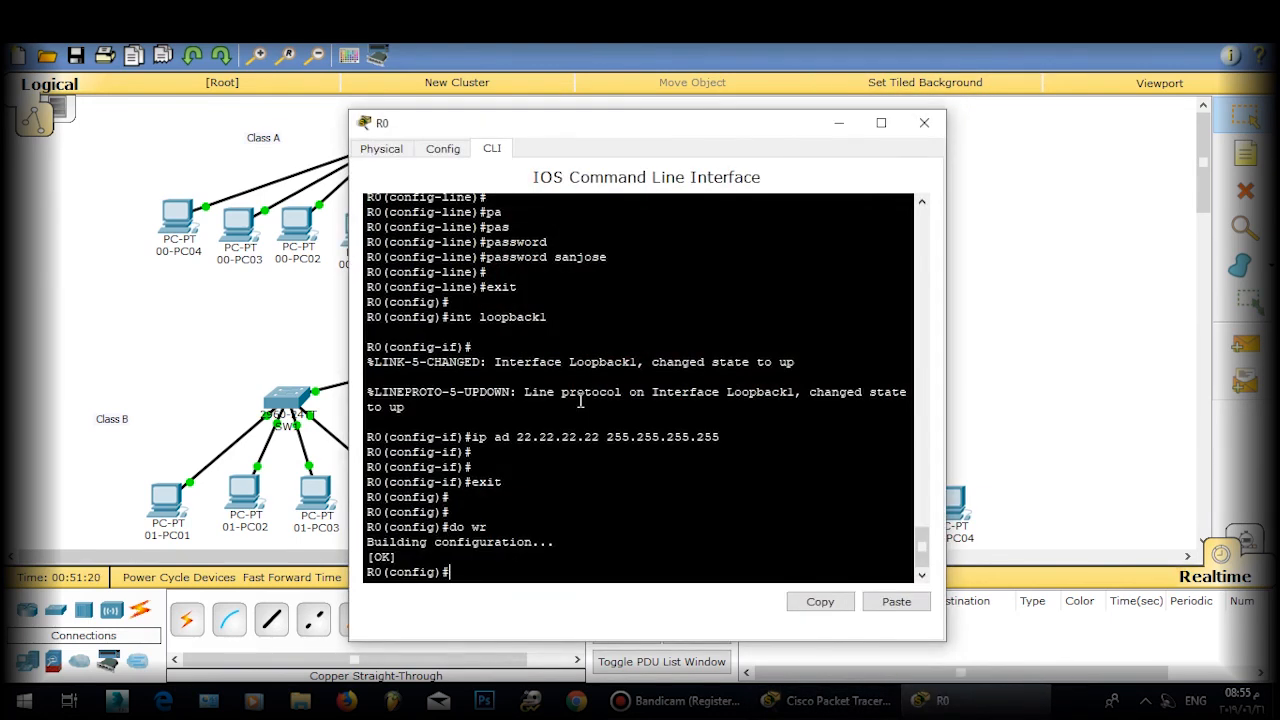
Step: Under line vty 0 4 on R0, enable login and logging synchronous
text(line vty 0 4)
key(Return)
text(login)
key(Return)
text(lo)
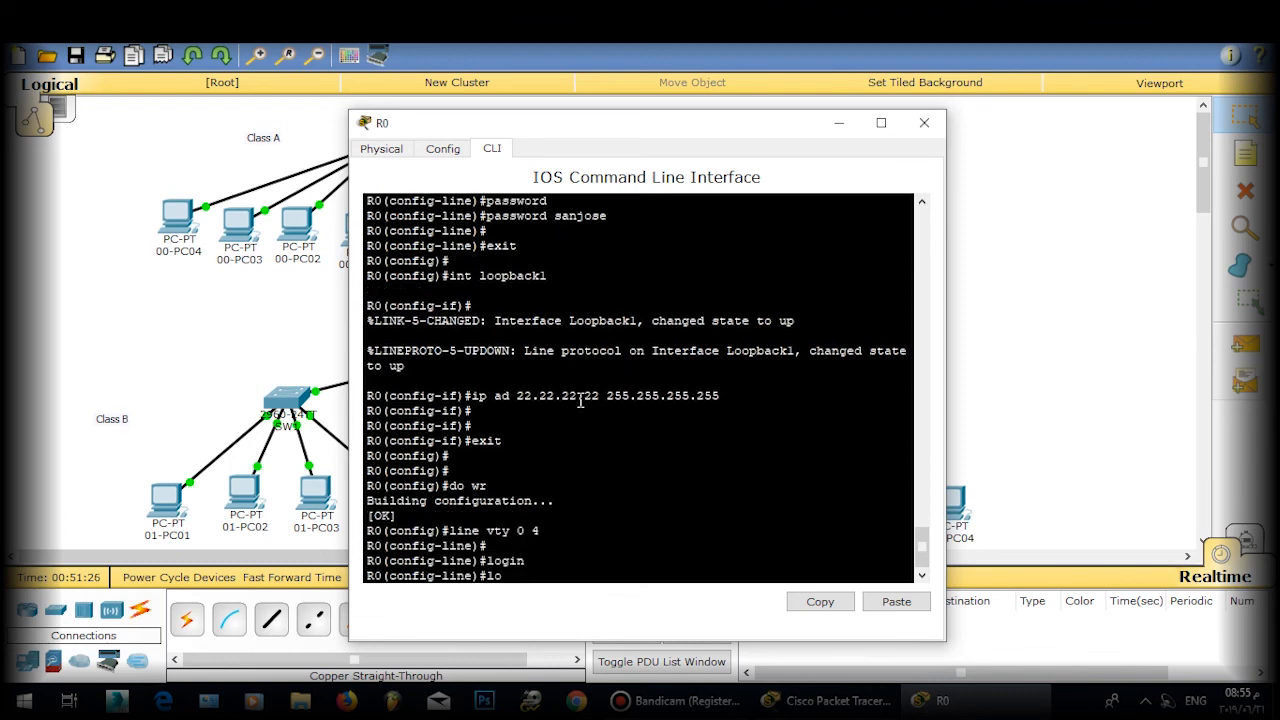
text(gg)
key(Tab)
text(sync)
key(Tab)
key(Return)
key(Return)
Step: Exit line mode, save R0 with do wr, and close its window
text(ex)
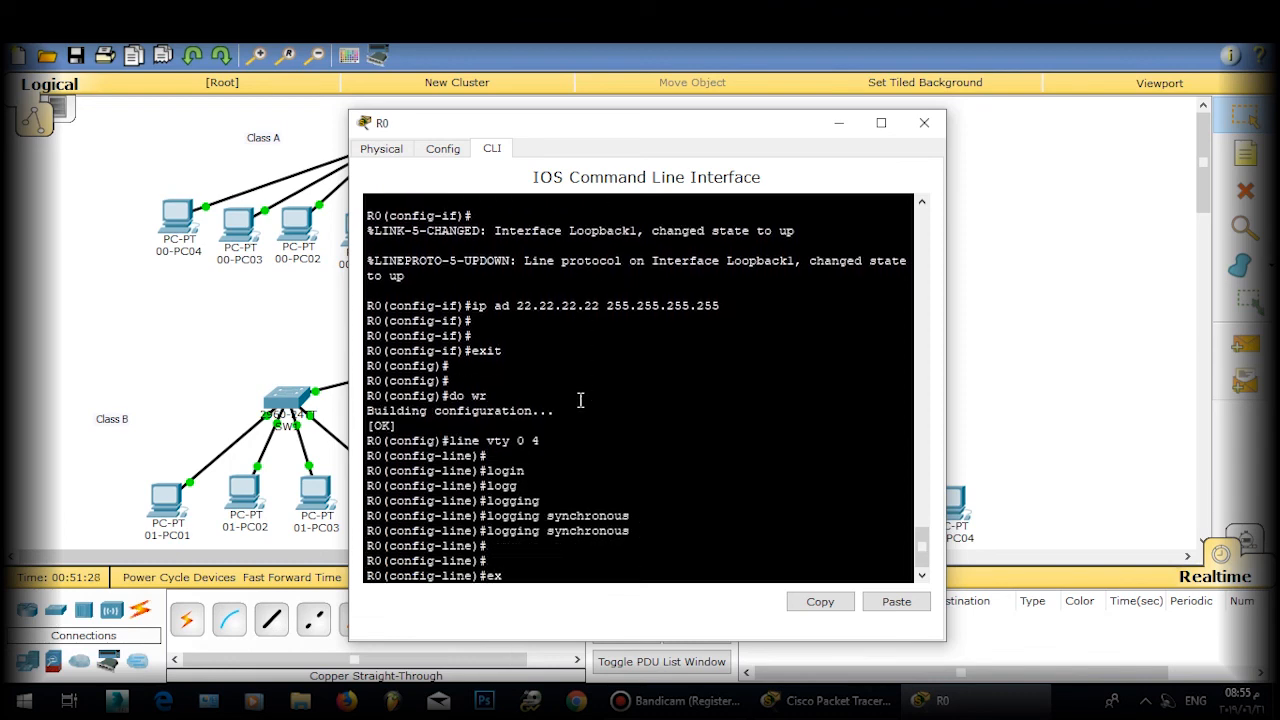
text(it)
key(Return)
text(do wr)
key(Return)
key(Return)
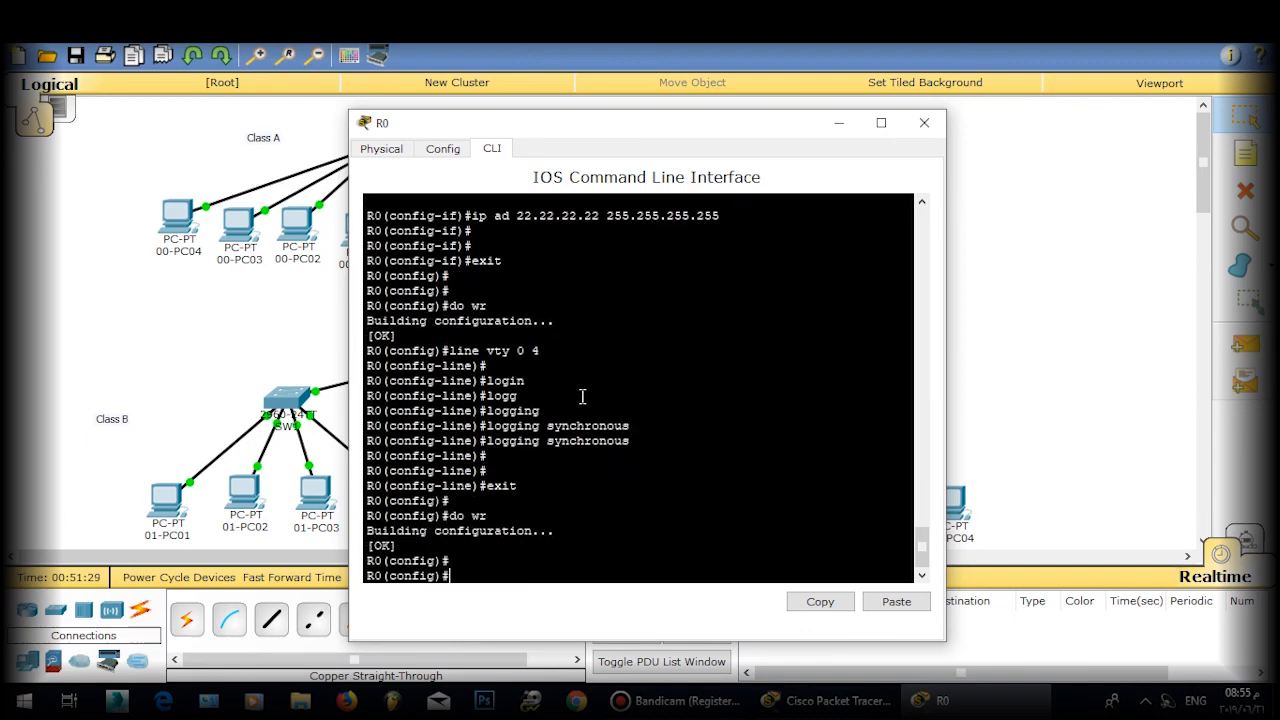
click(924, 122)
Step: From 01-PC01's Command Prompt, attempt telnet to 11.11.11.11 and clear the stray input
click(167, 497)
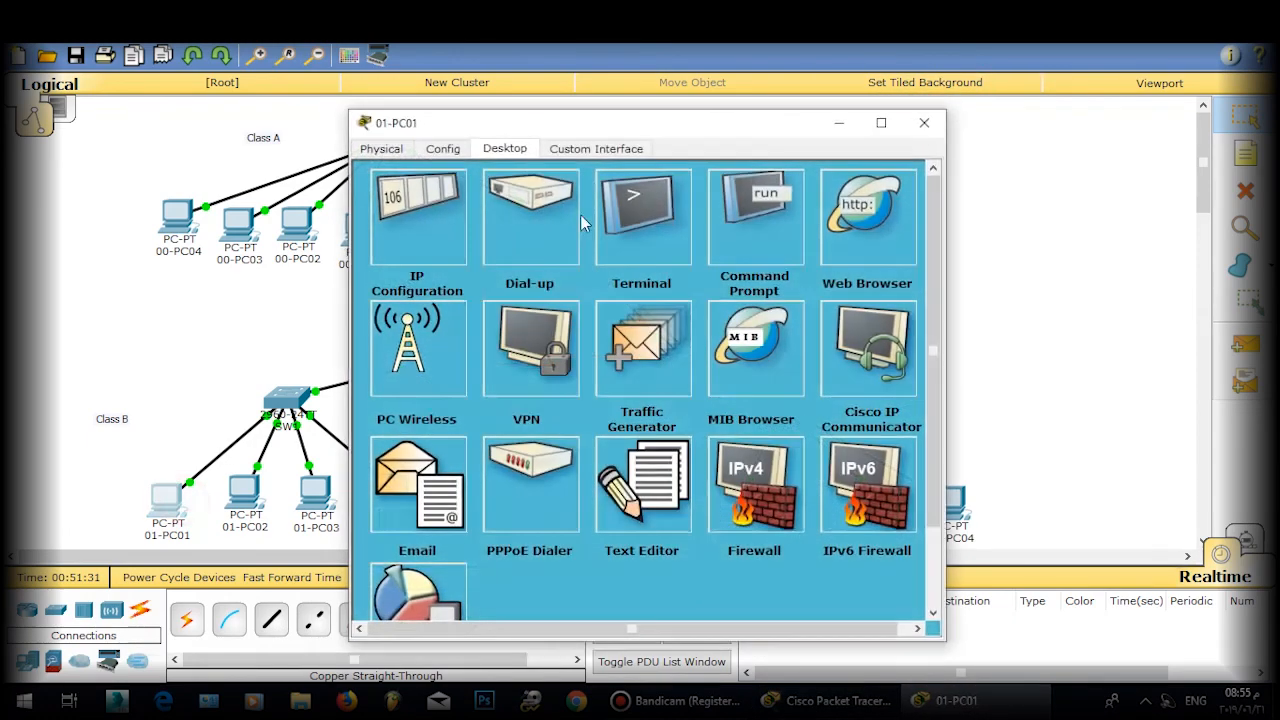
click(755, 215)
text(tel)
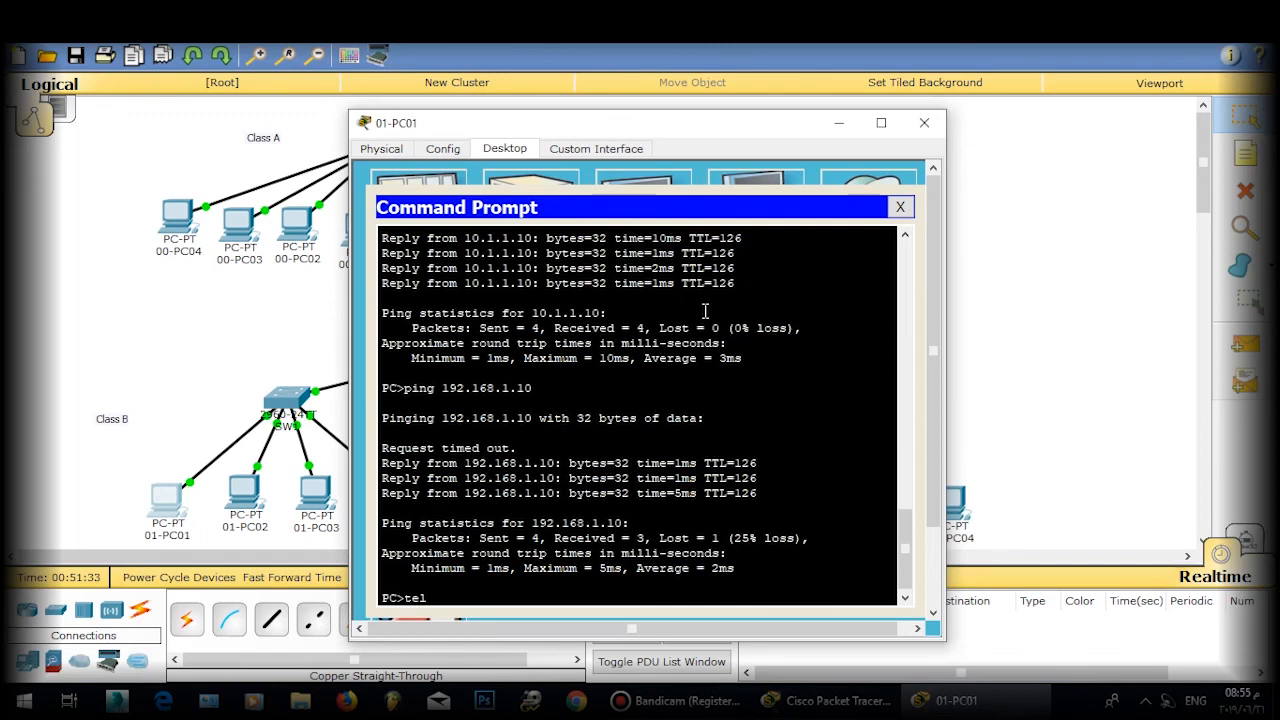
text(net)
text( 11.111.)
text(.11.11)
key(Return)
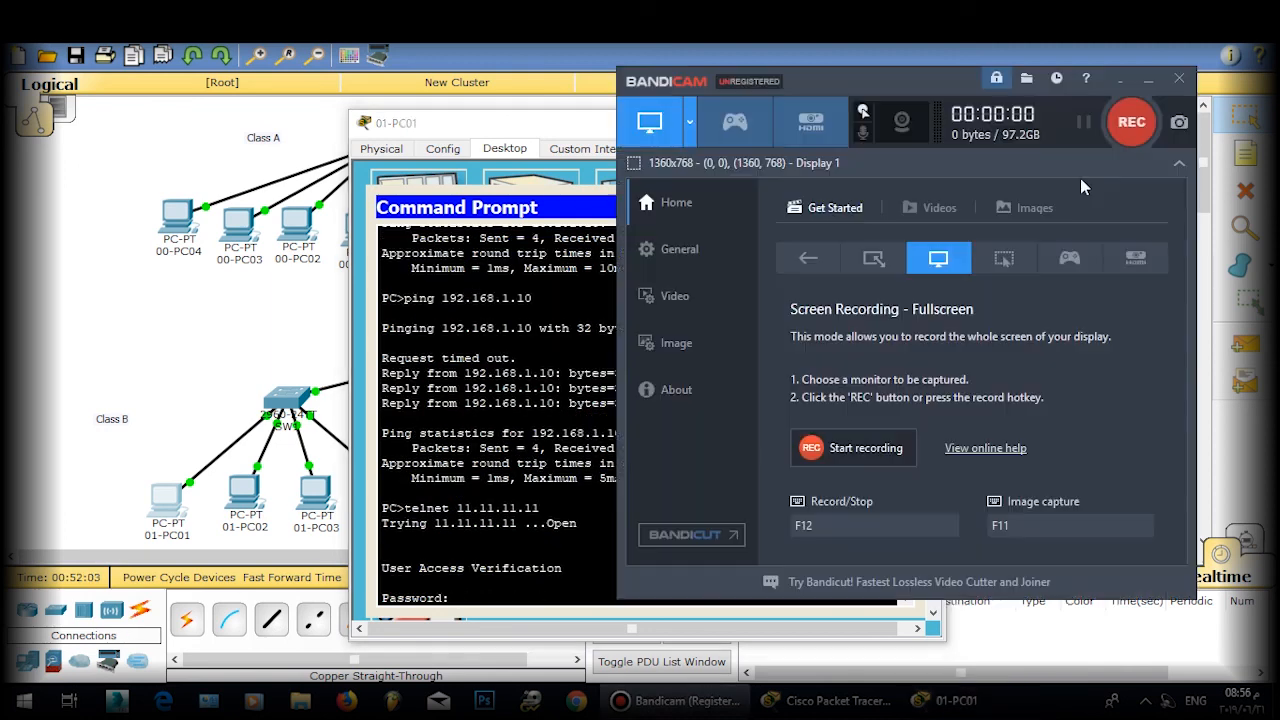
key(F12)
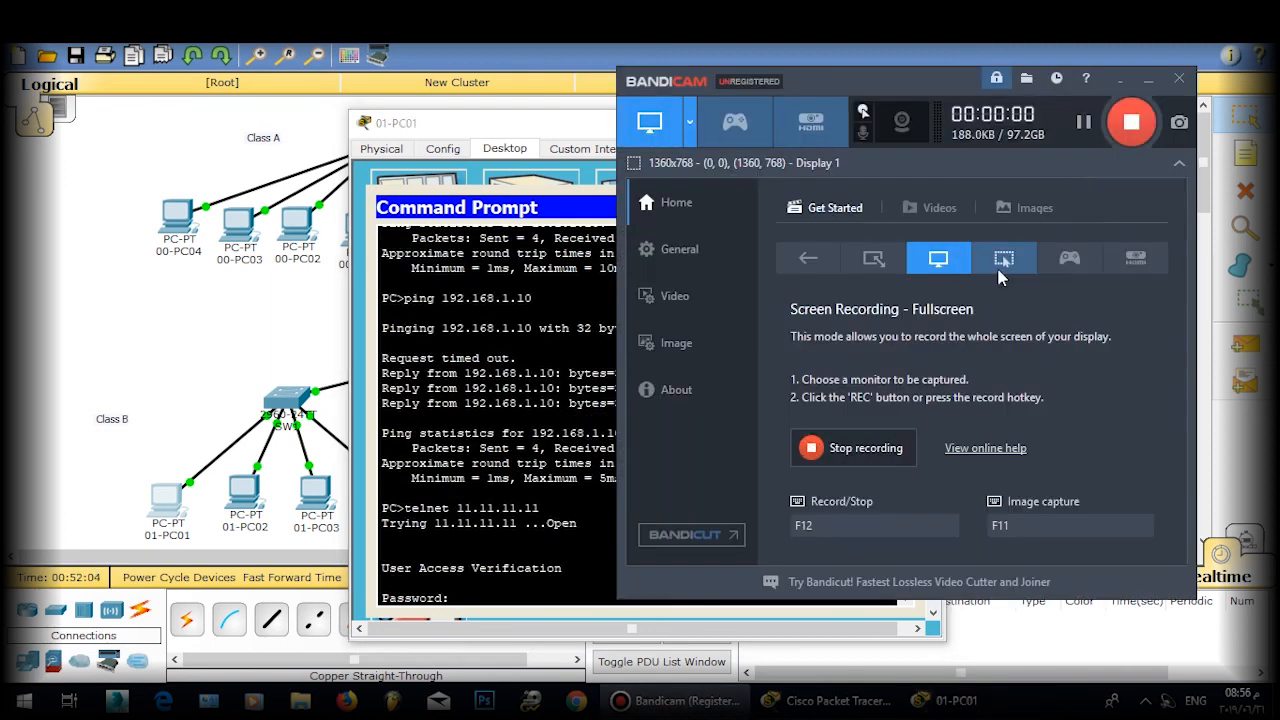
click(1166, 88)
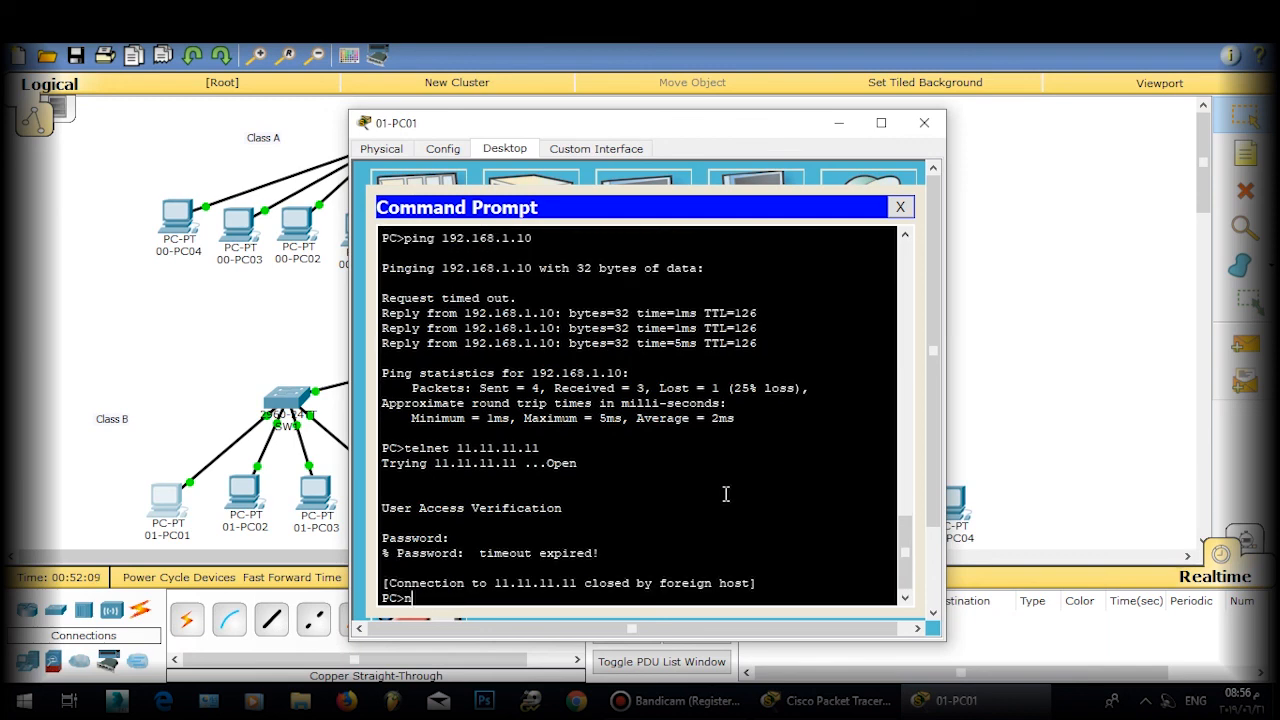
text(njose)
key(BackSpace)
key(BackSpace)
key(BackSpace)
key(BackSpace)
key(Return)
key(Return)
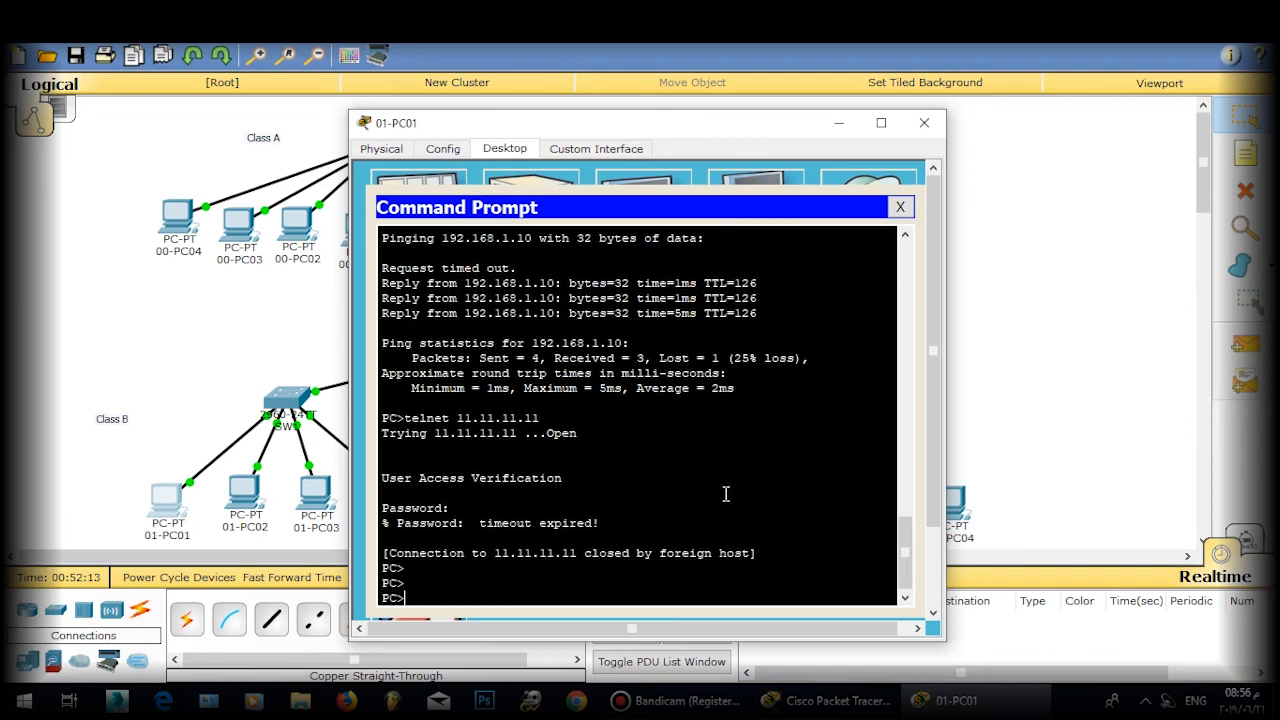
Step: Telnet to 11.11.11.11 again and log into R1 with the VTY password
text(te)
text(l)
text(lnet )
text(11.11.11.11)
key(Return)
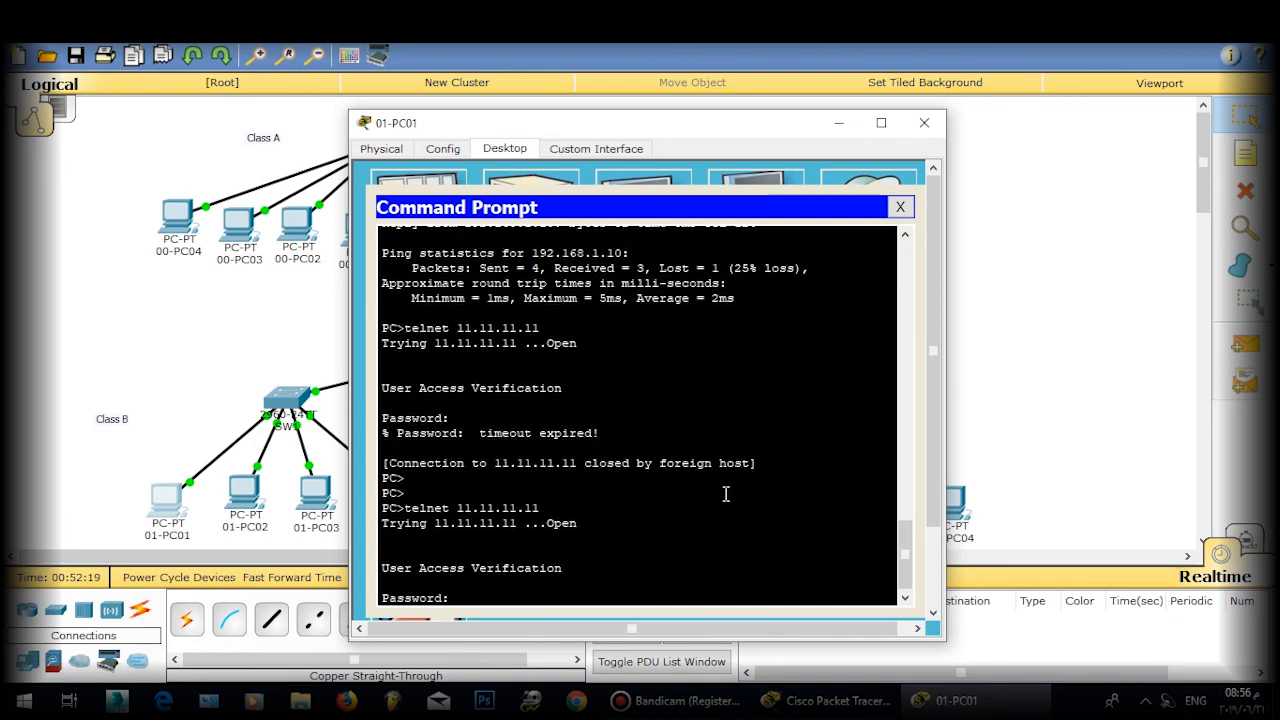
key(Return)
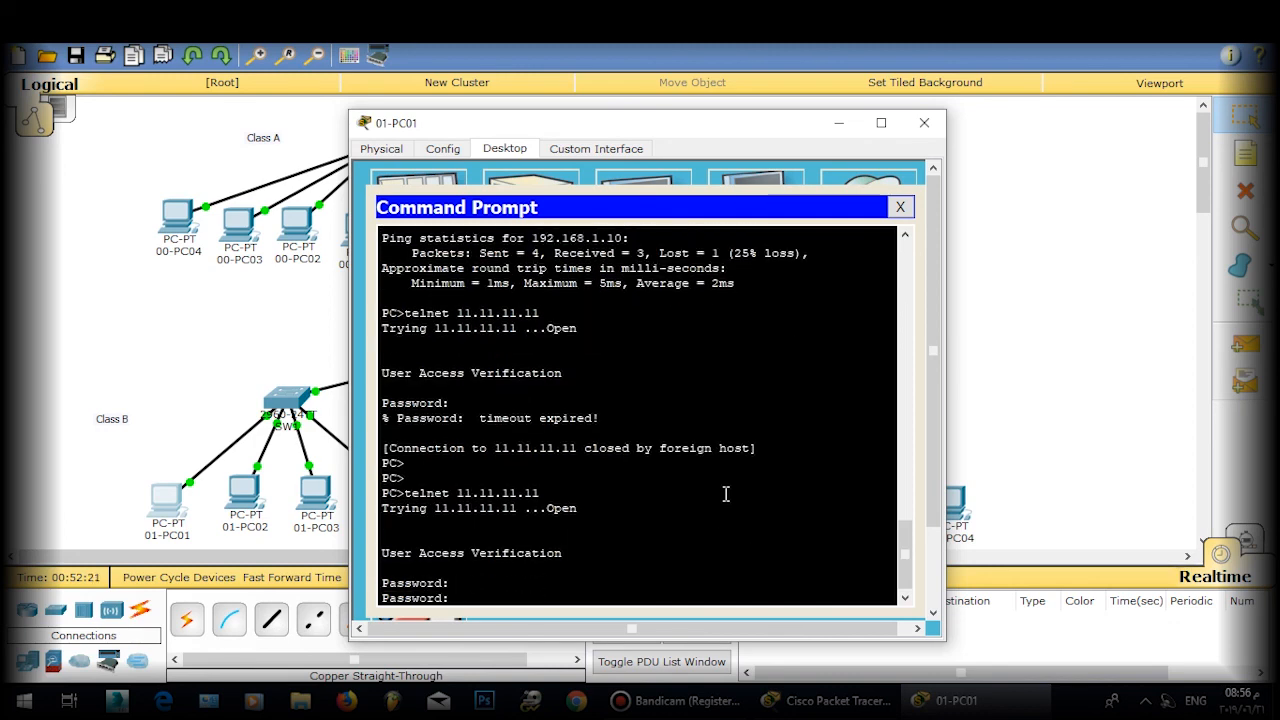
key(Return)
key(Return)
key(Return)
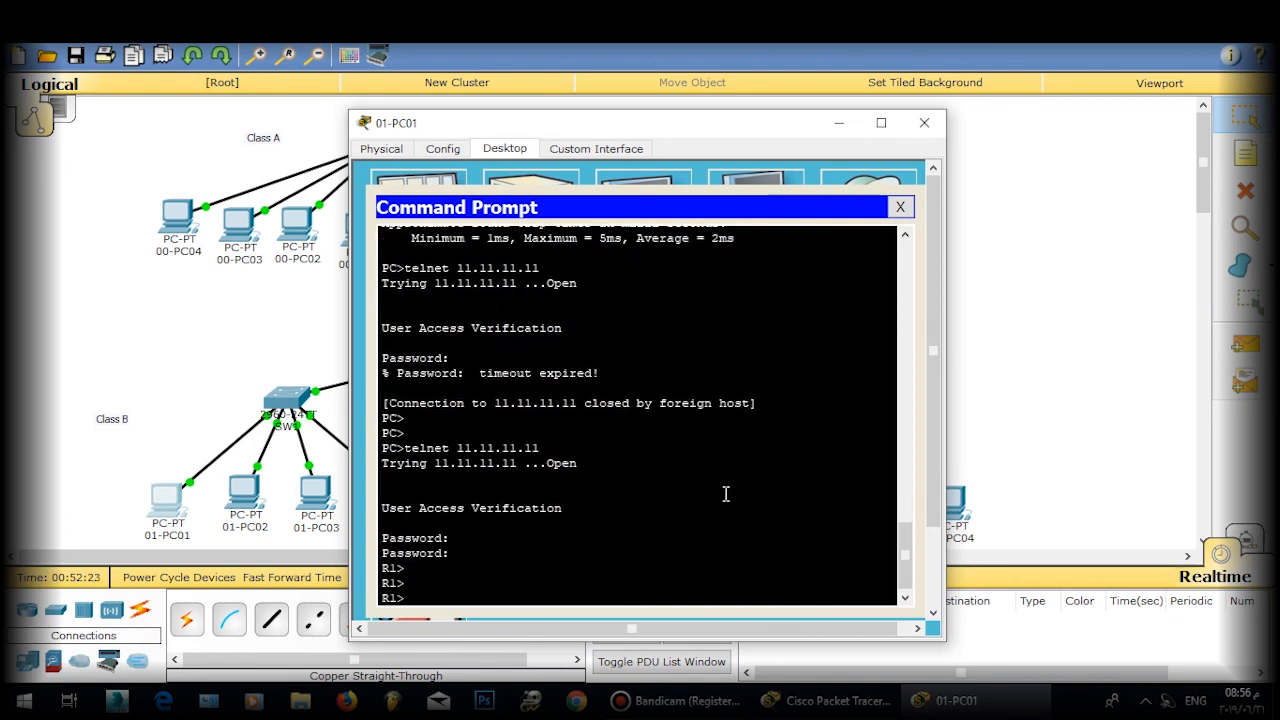
Step: Enter privileged mode on R1 with the enable password, then exit the telnet session
text(ena)
key(Return)
key(Return)
key(Return)
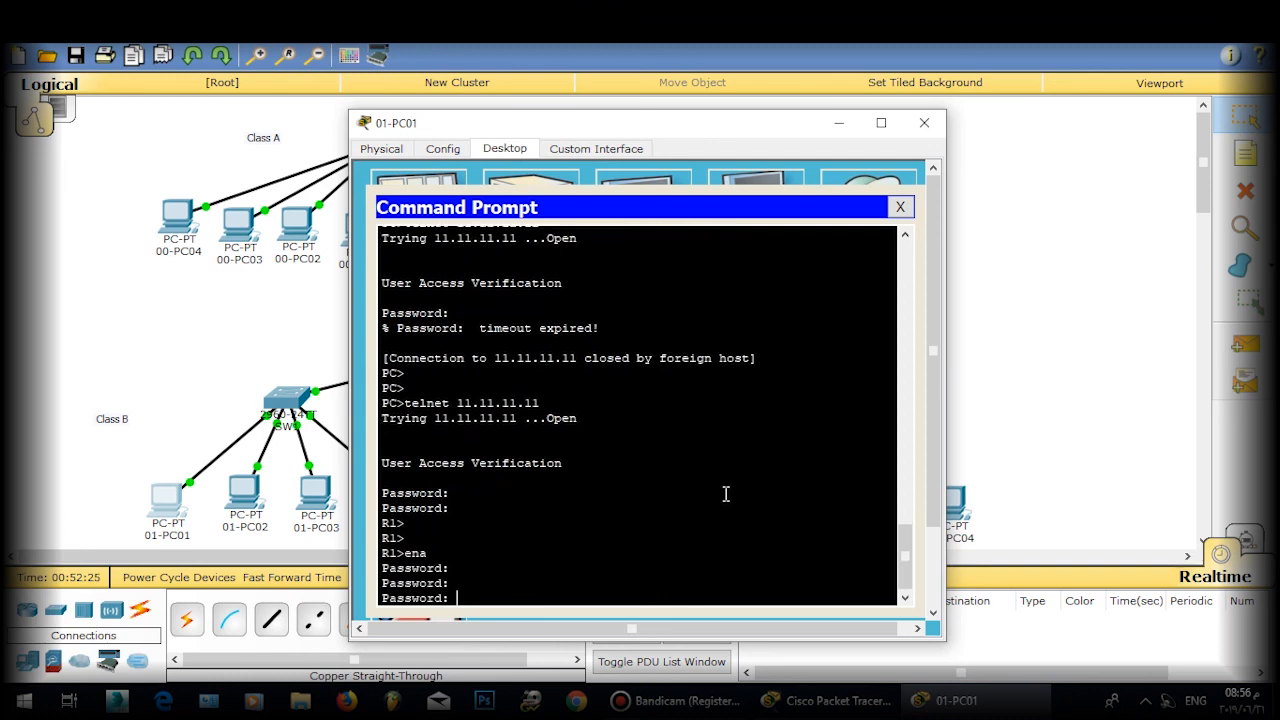
key(Return)
key(Return)
text(exit)
key(Return)
key(Return)
text(e)
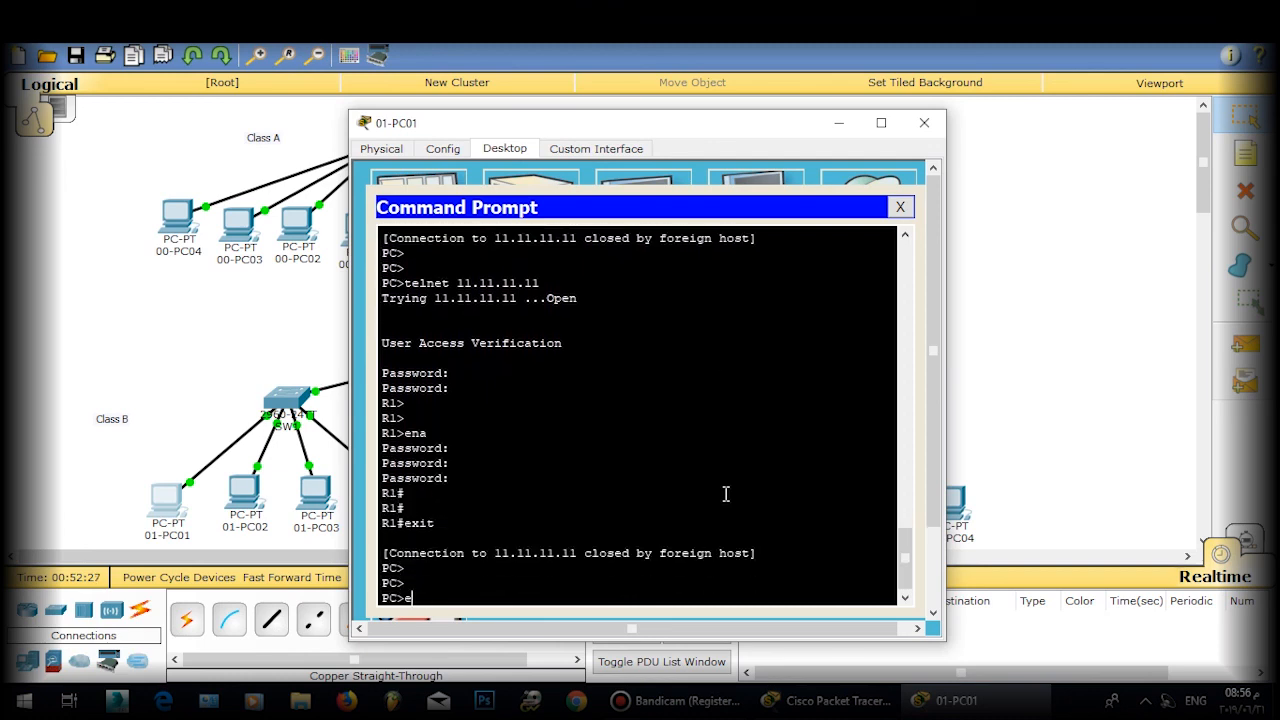
text(xit)
key(Return)
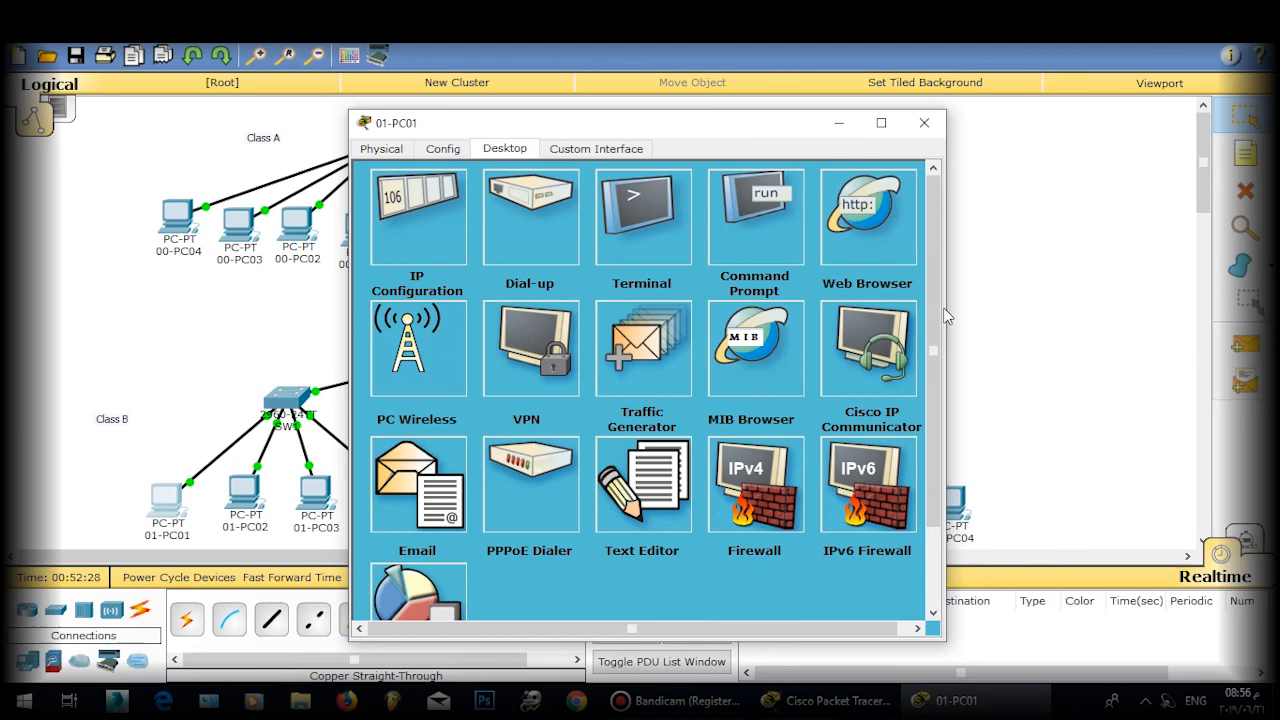
Step: Close 01-PC01's window and shift the whole Class A group slightly left
click(924, 122)
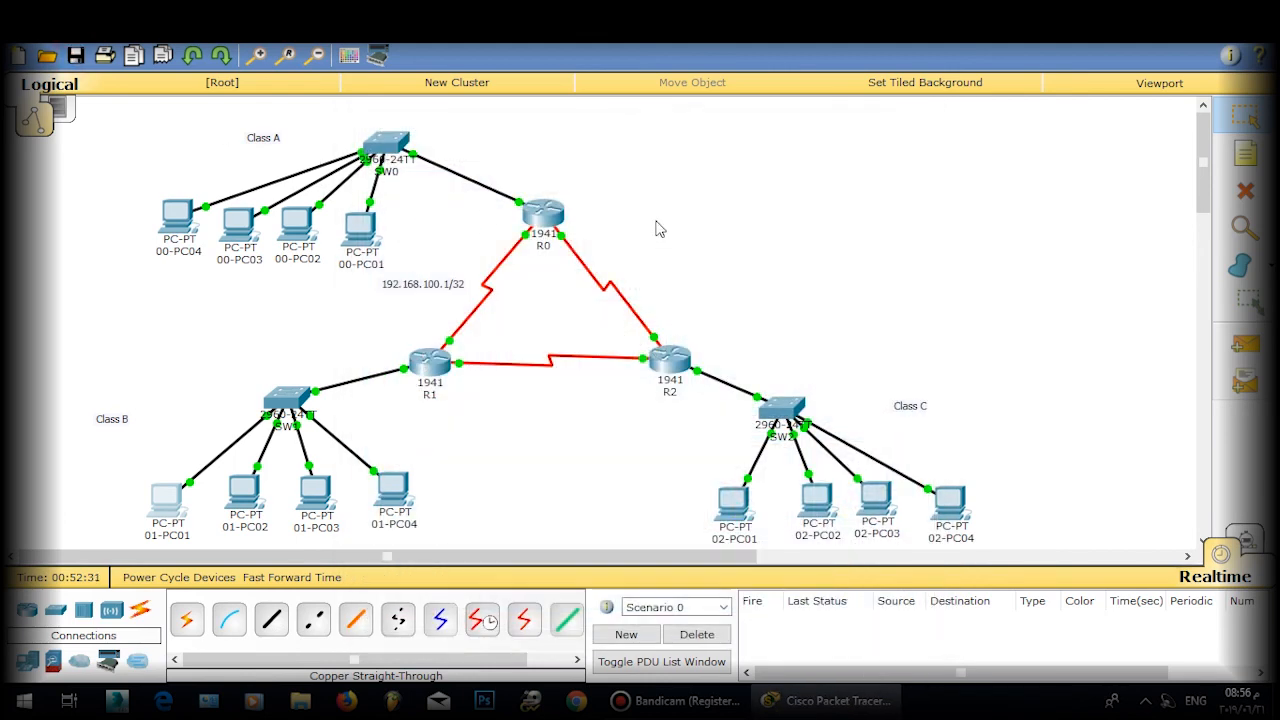
mouse_move(1202, 178)
mouse_down()
mouse_move(1203, 205)
mouse_move(1203, 185)
mouse_up()
drag(120, 132, 396, 276)
click(387, 127)
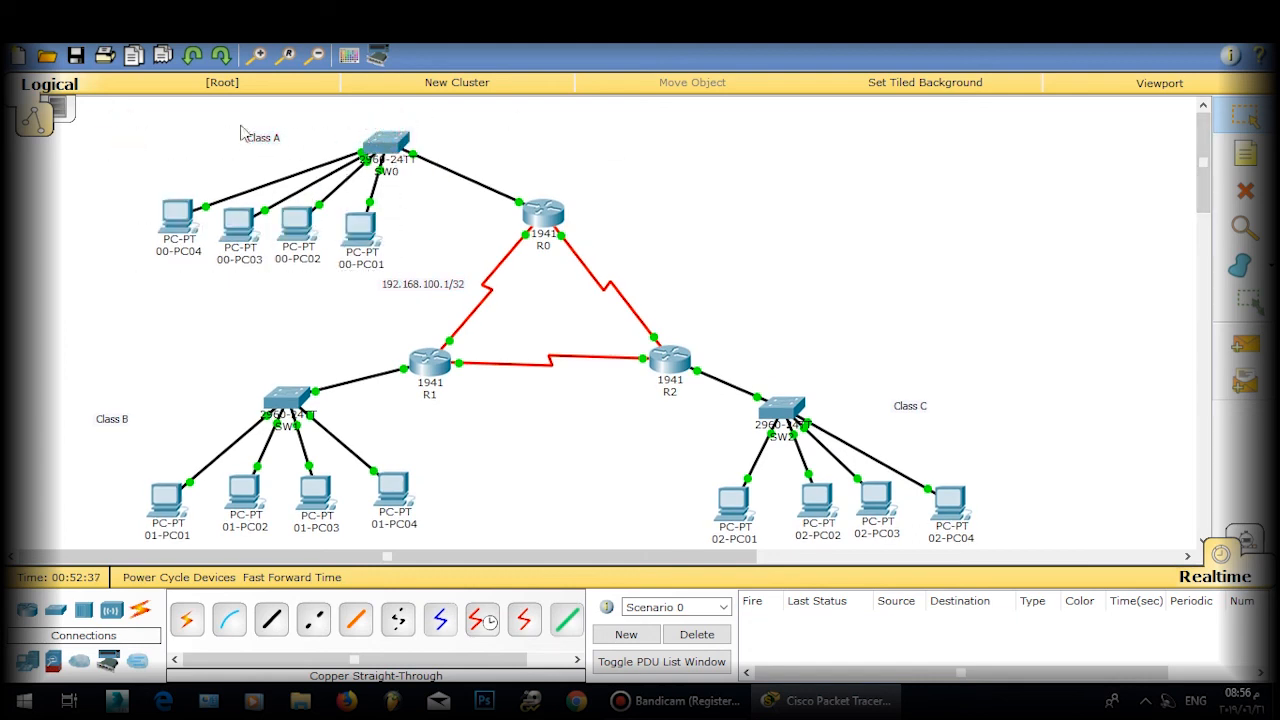
drag(136, 124, 420, 252)
drag(386, 152, 353, 168)
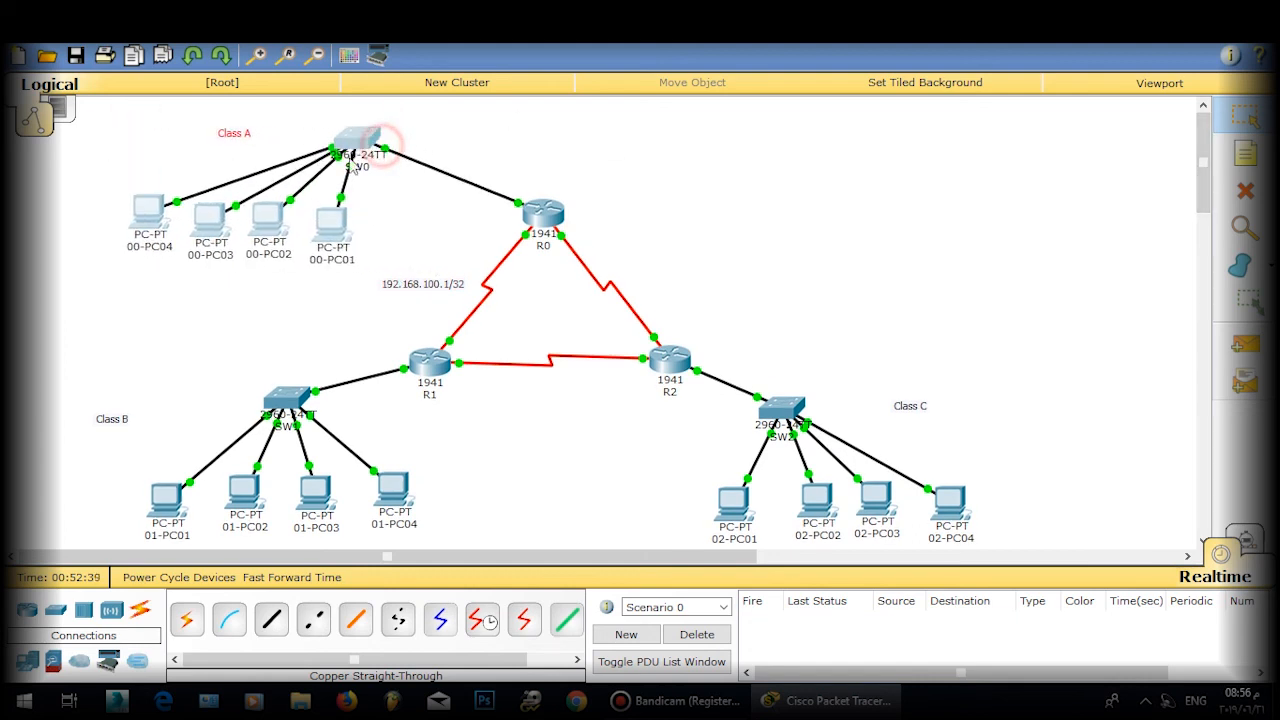
Step: Shift the Class B group slightly left and nudge router R2 left and up
drag(48, 385, 345, 545)
drag(407, 496, 378, 500)
click(556, 480)
mouse_move(697, 395)
mouse_down()
mouse_move(676, 392)
mouse_move(687, 394)
mouse_up()
click(679, 407)
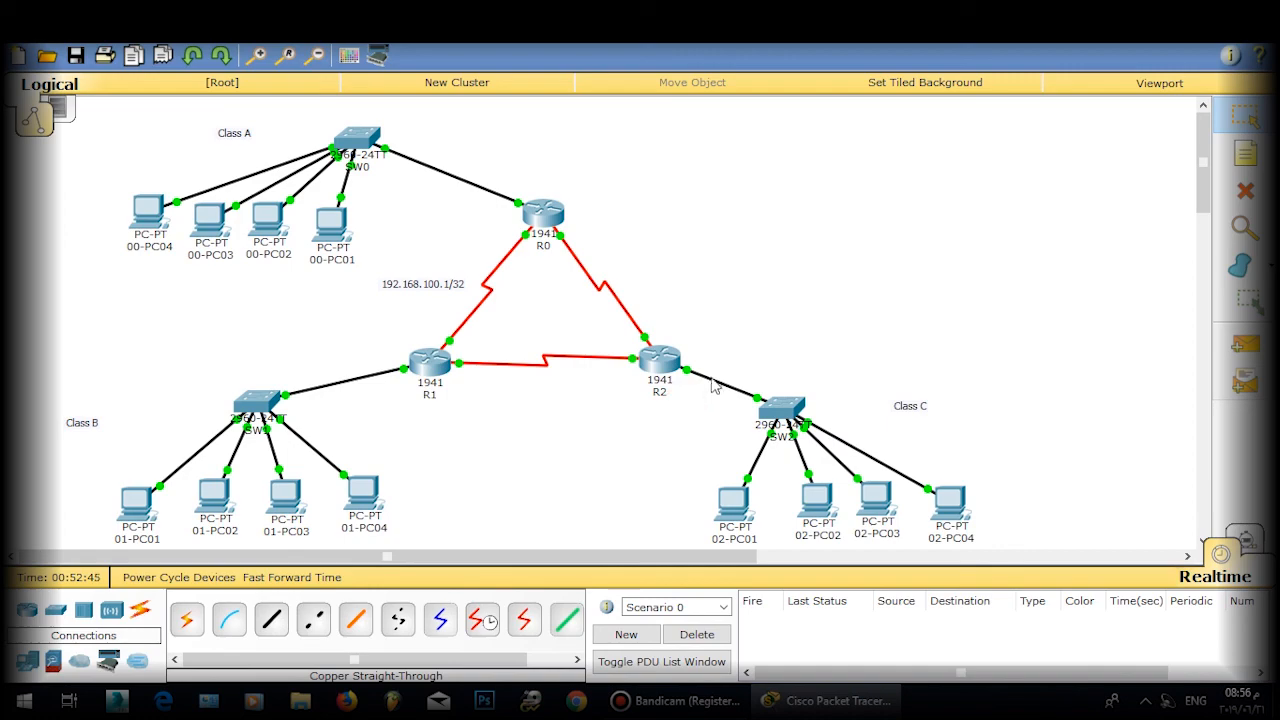